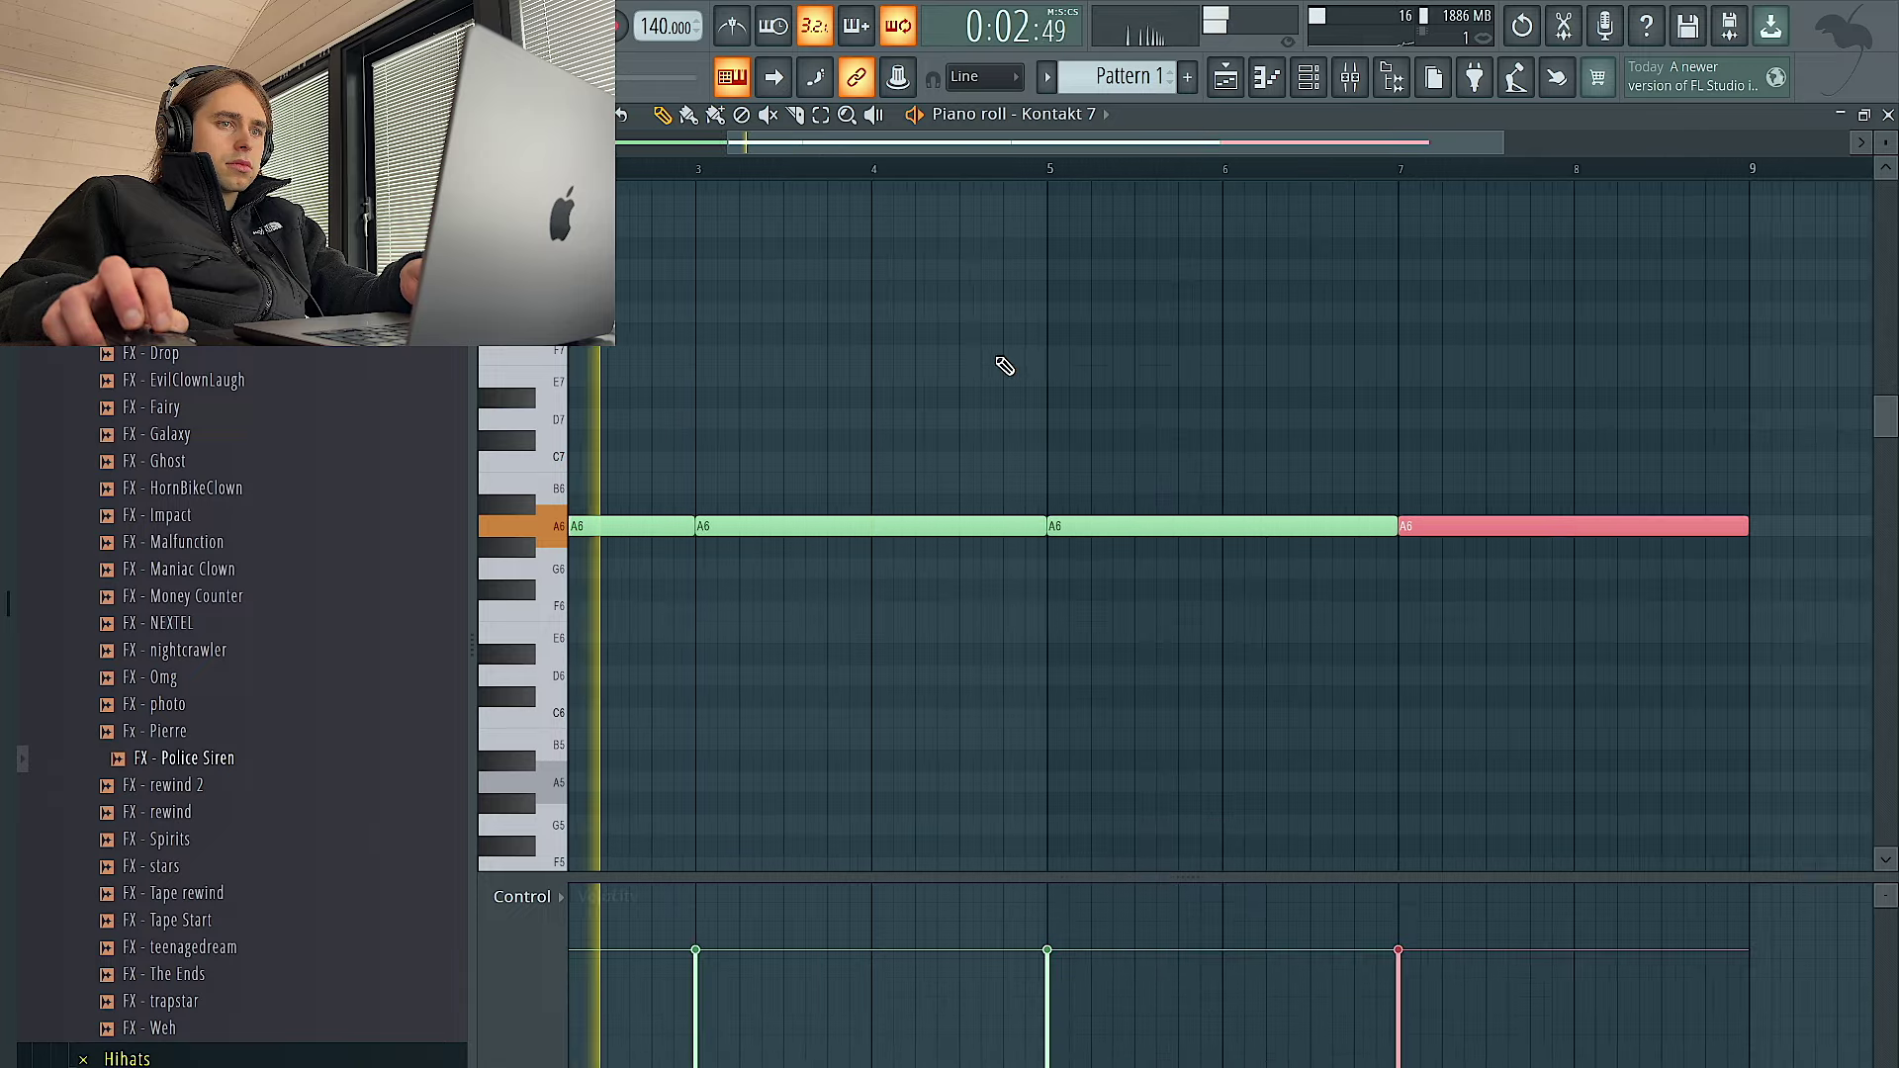
Set the project tempo to 152 BPM
scroll(1286, 131, right, 5)
scroll(1289, 307, down, 4)
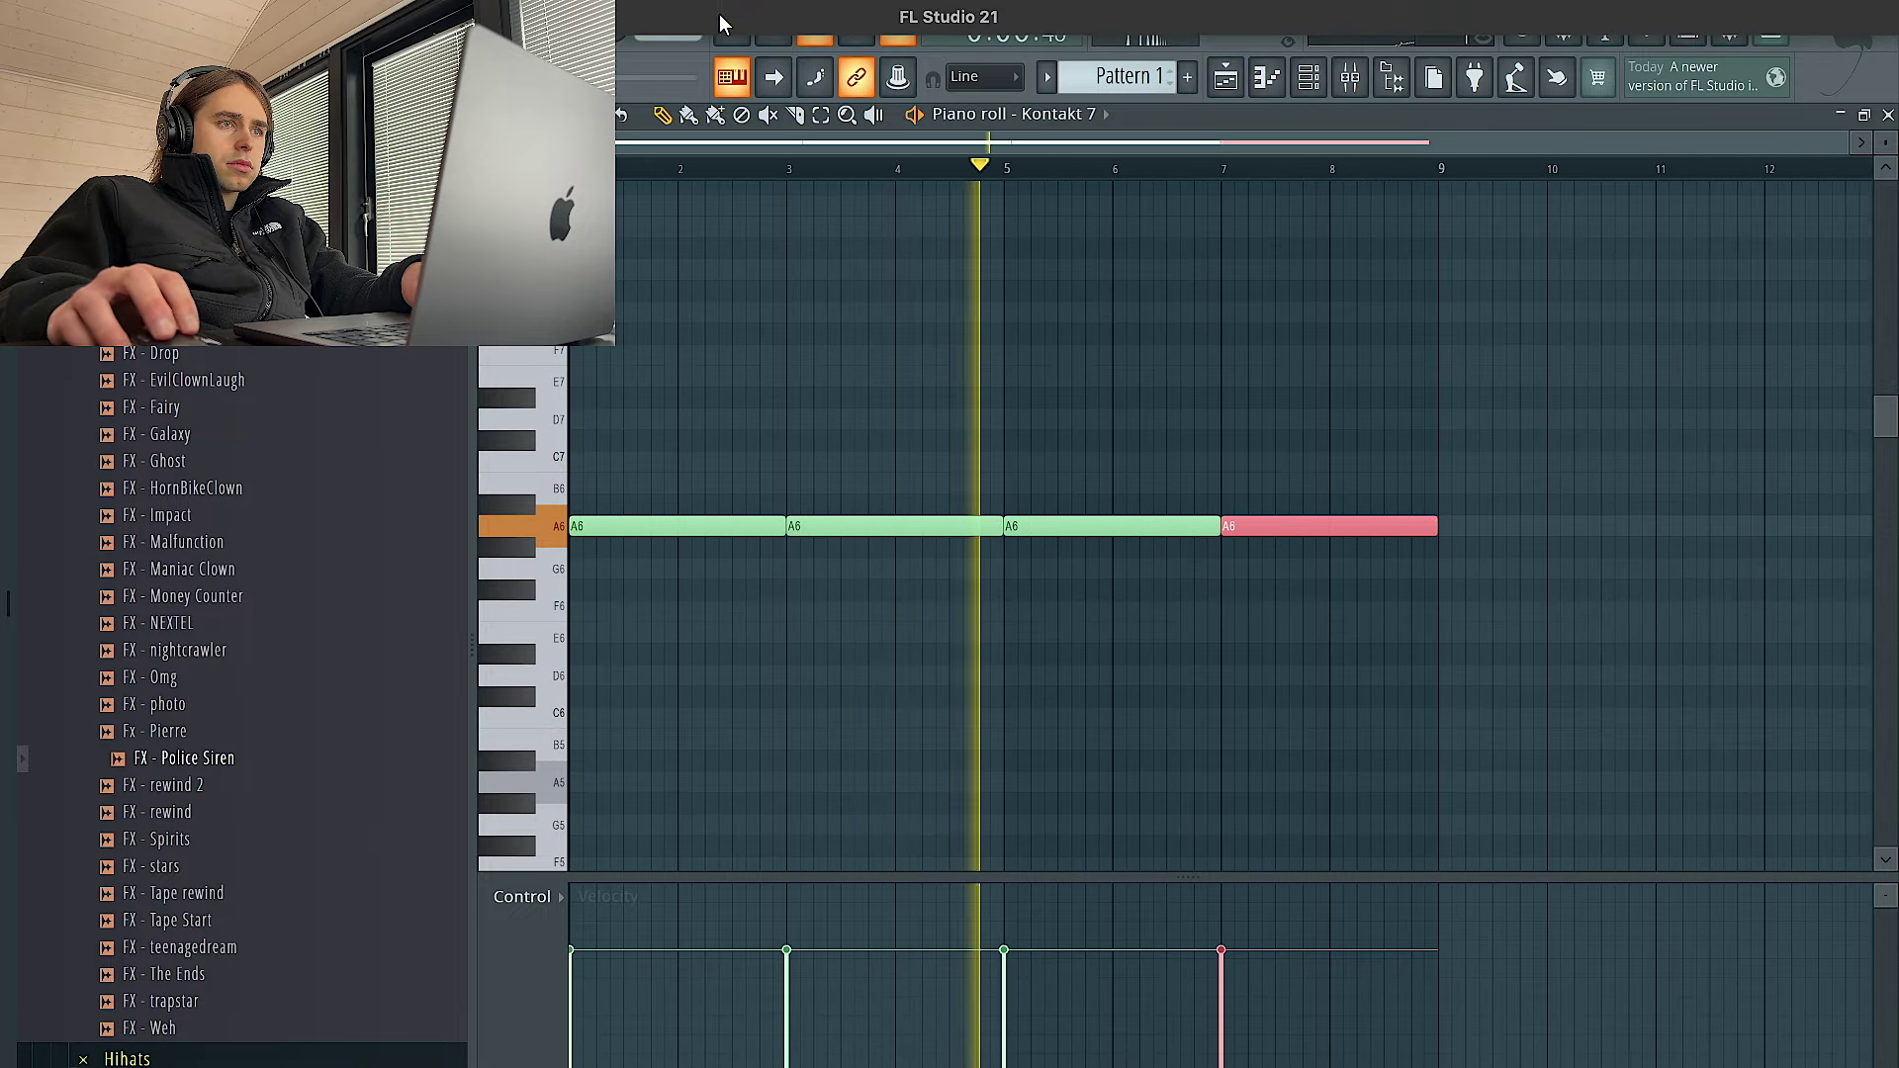
drag(661, 28, 661, 14)
click(1319, 76)
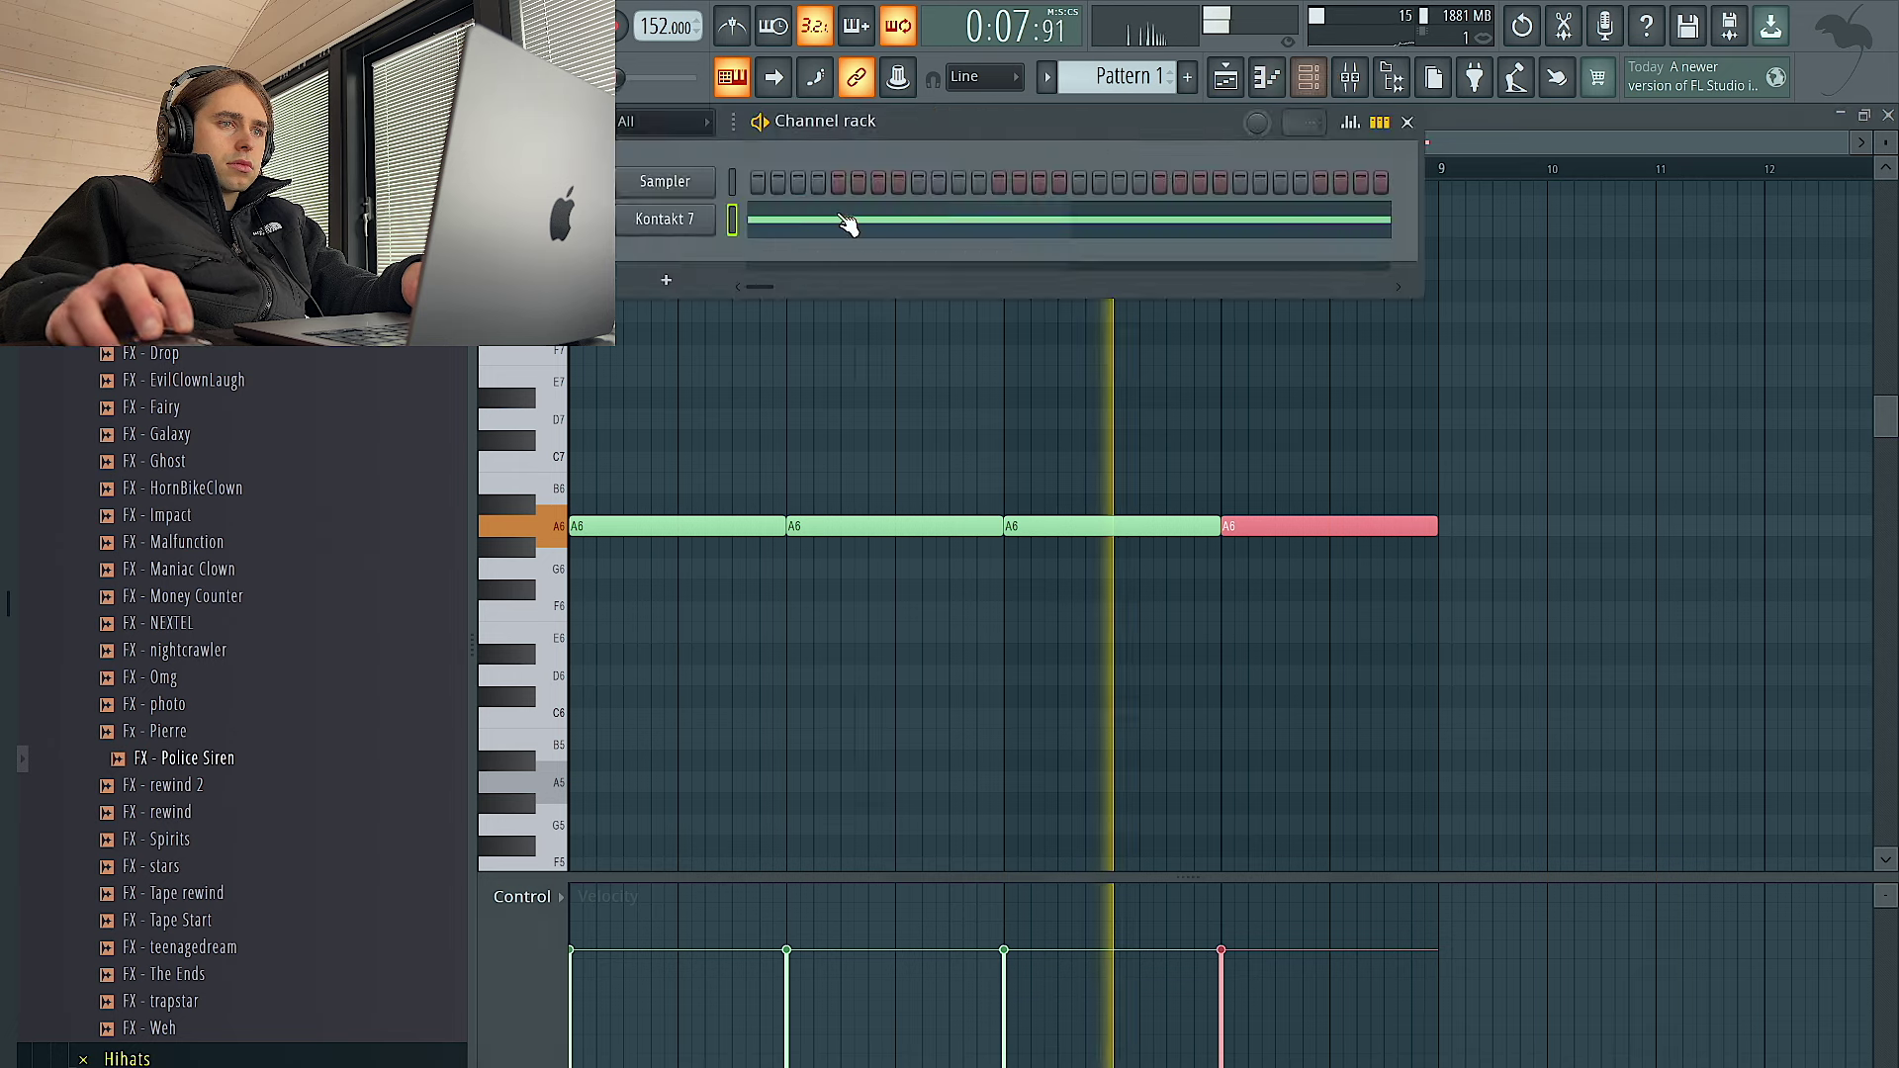
Try removing the second A6 note with the first held until bar 5, try removing the last A6 note, and undo these edits
right_click(895, 528)
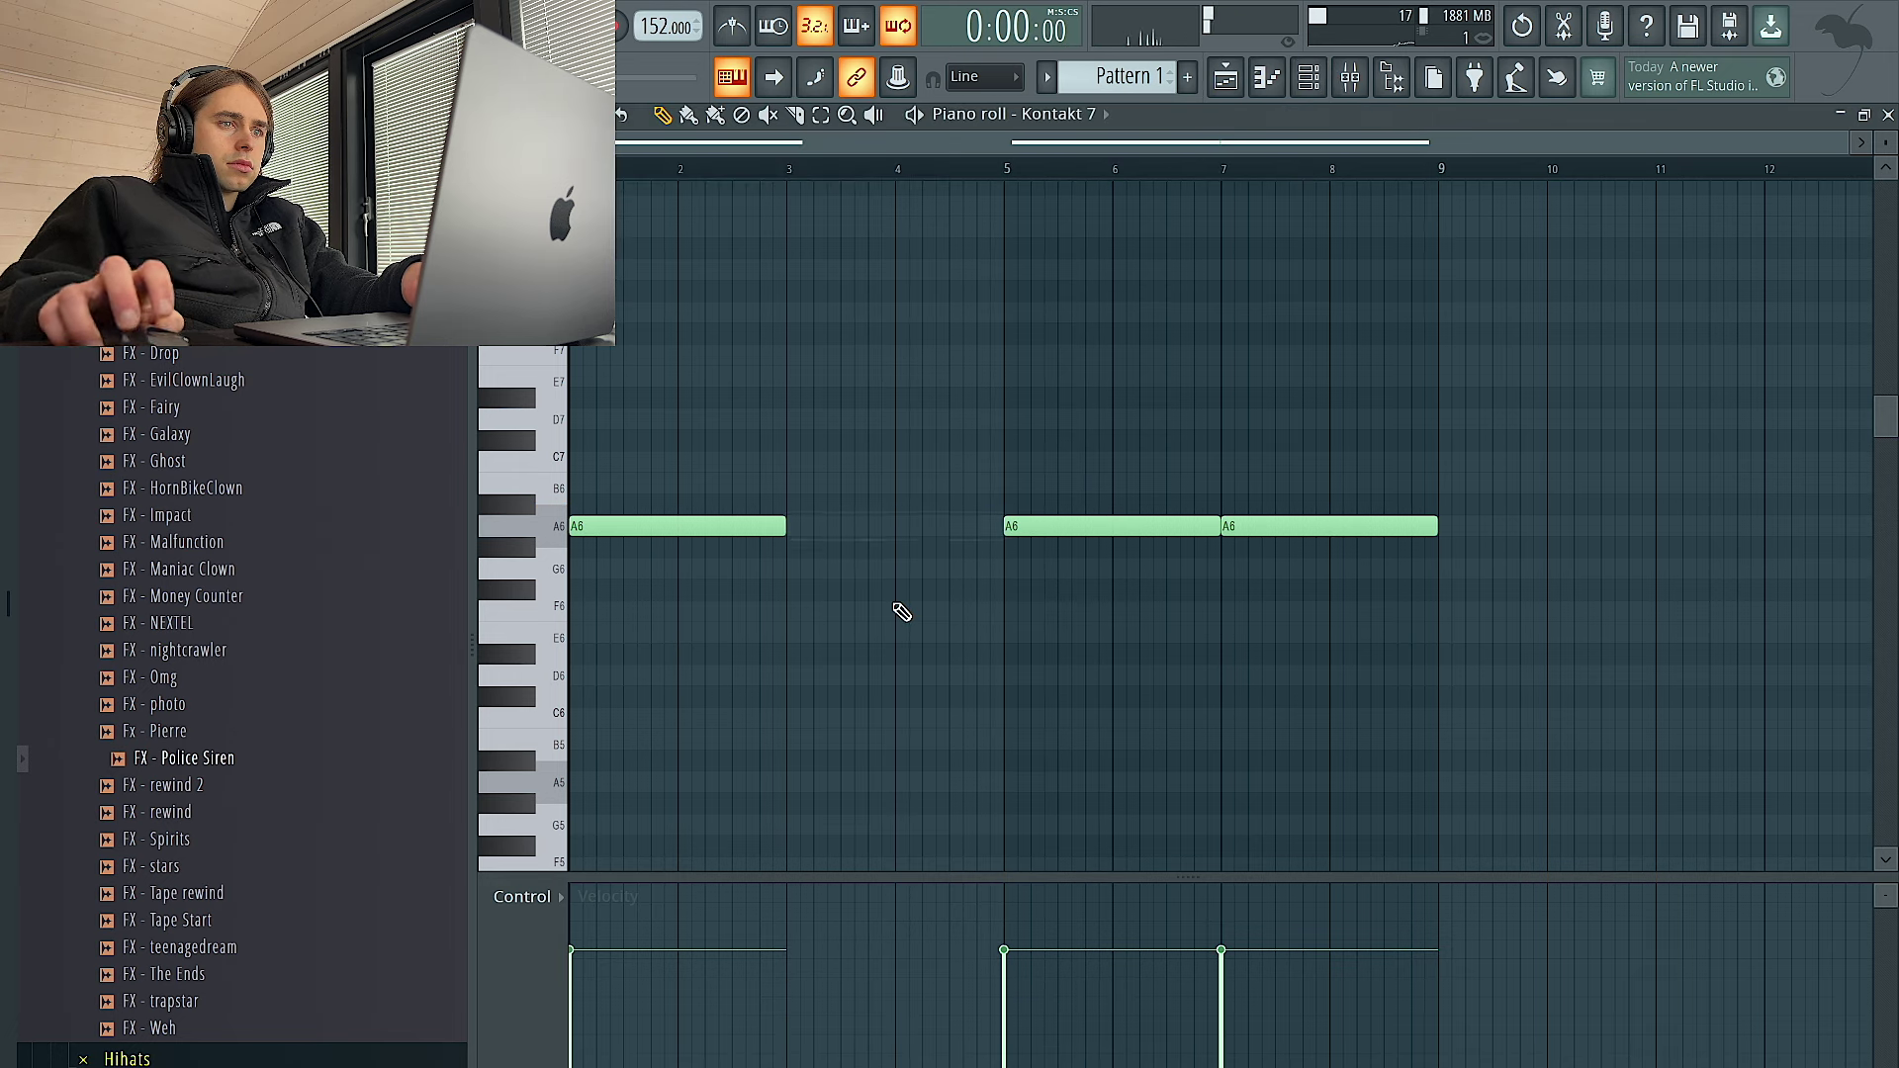
key(ctrl+z)
key(space)
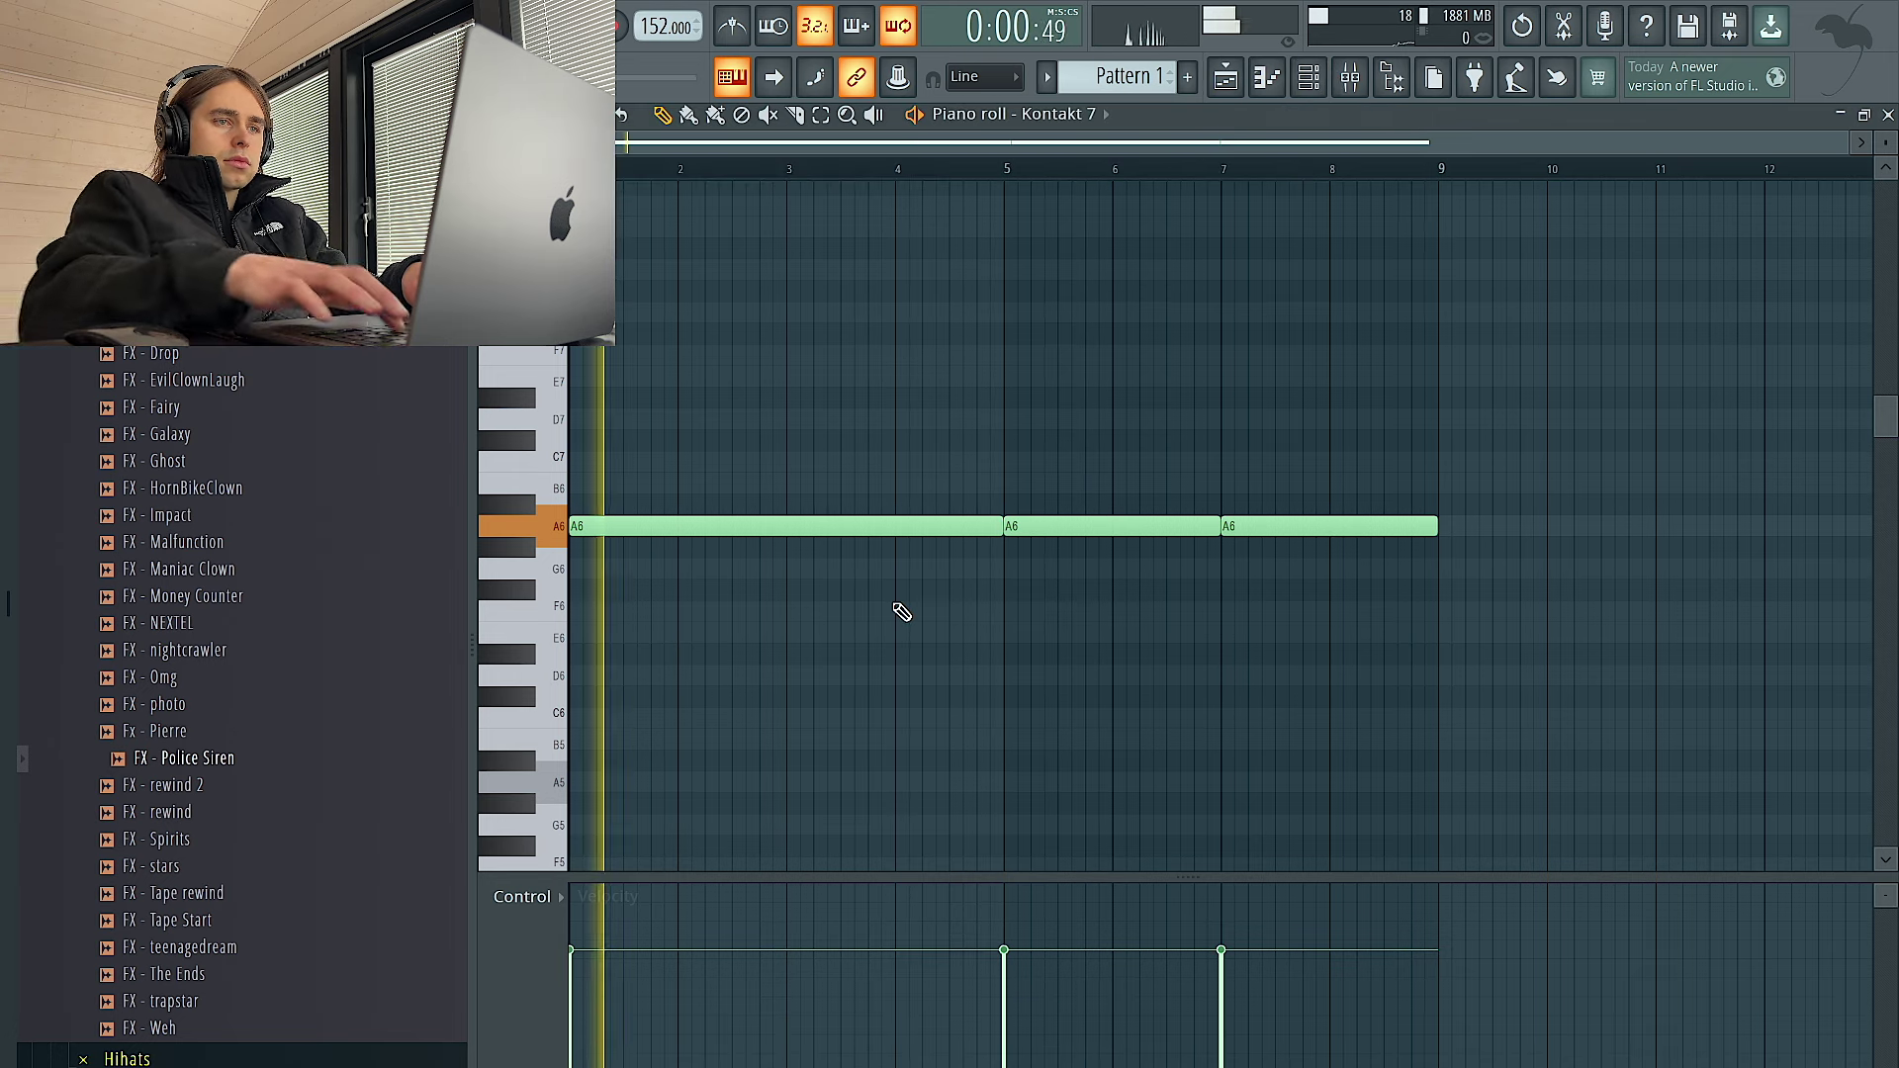
right_click(1306, 526)
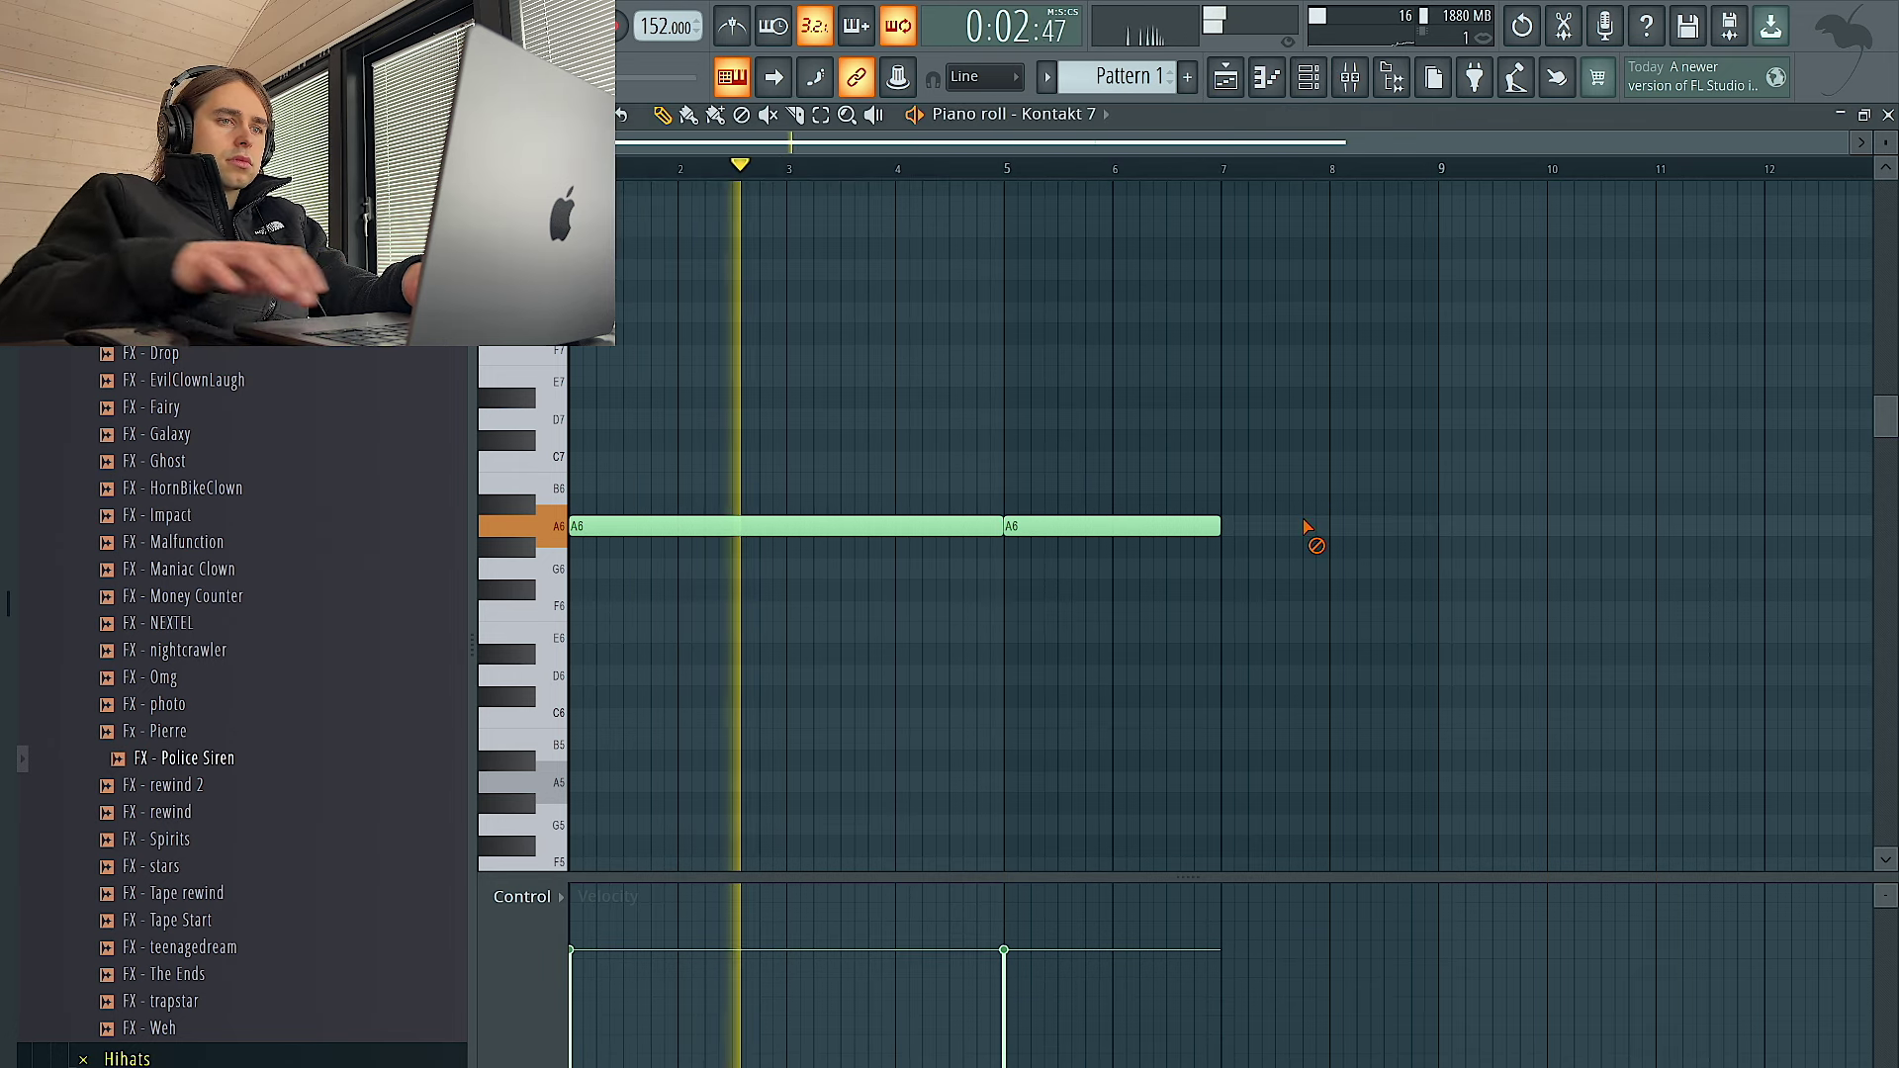
key(ctrl+z)
key(ctrl+z)
key(space)
key(space)
Try all four A6 notes one octave lower and return them to A6
click(1309, 77)
key(space)
click(1437, 394)
key(space)
key(ctrl+Down)
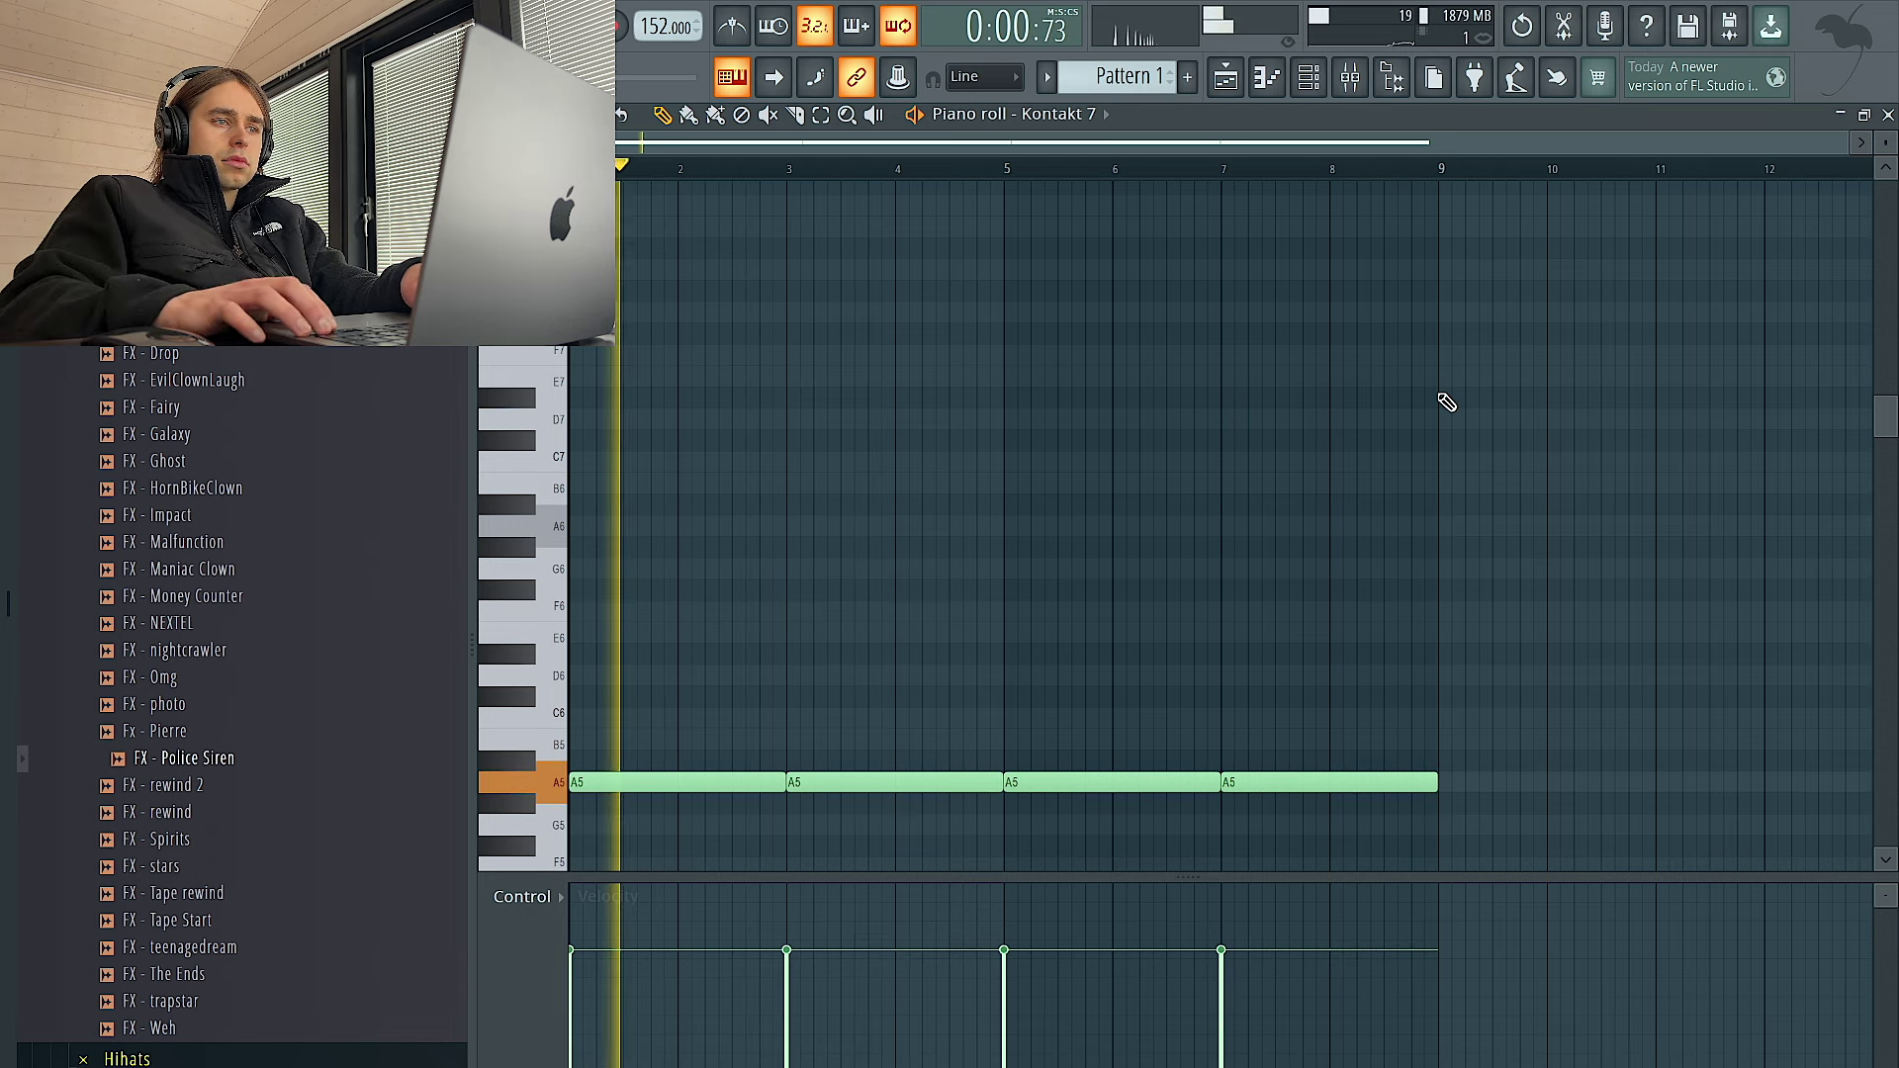
key(ctrl+Up)
Audition the pattern and lower the last two A6 notes one octave to A5
key(space)
key(space)
drag(1494, 568, 1113, 455)
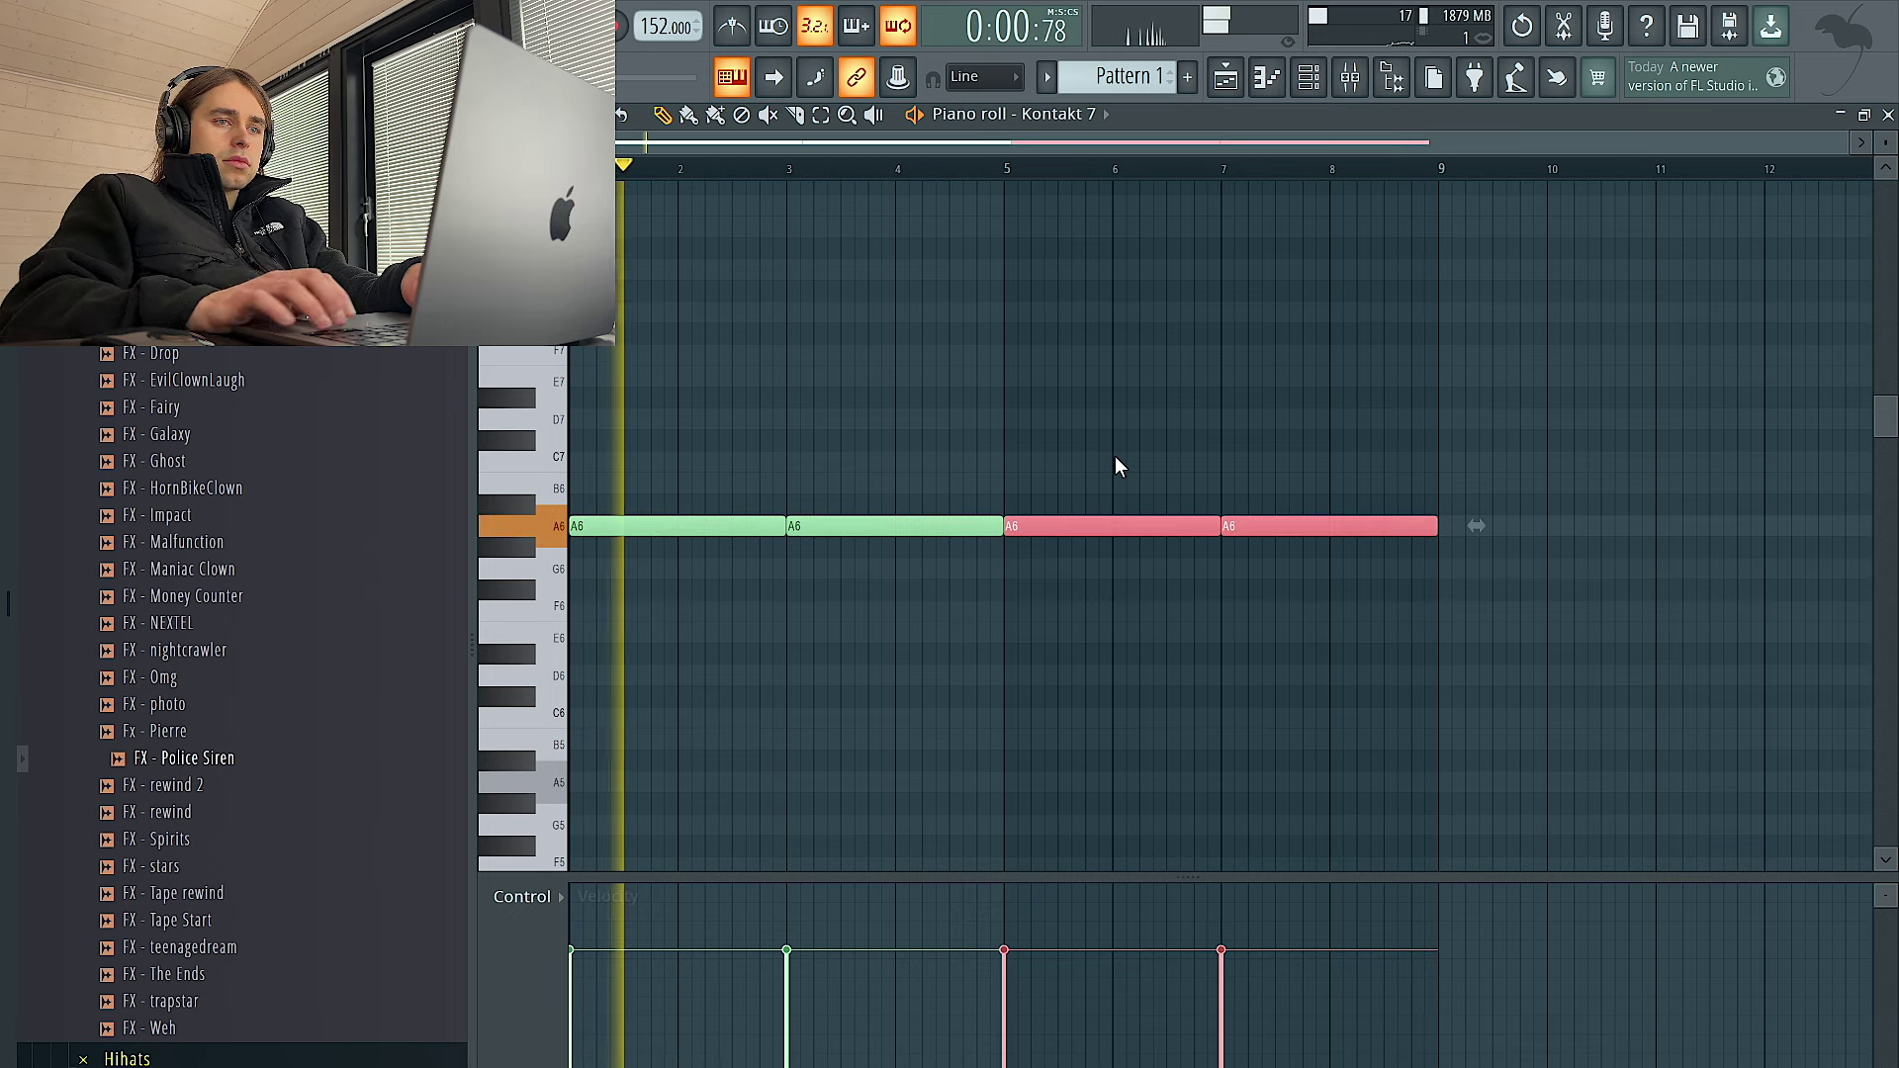
key(ctrl+Down)
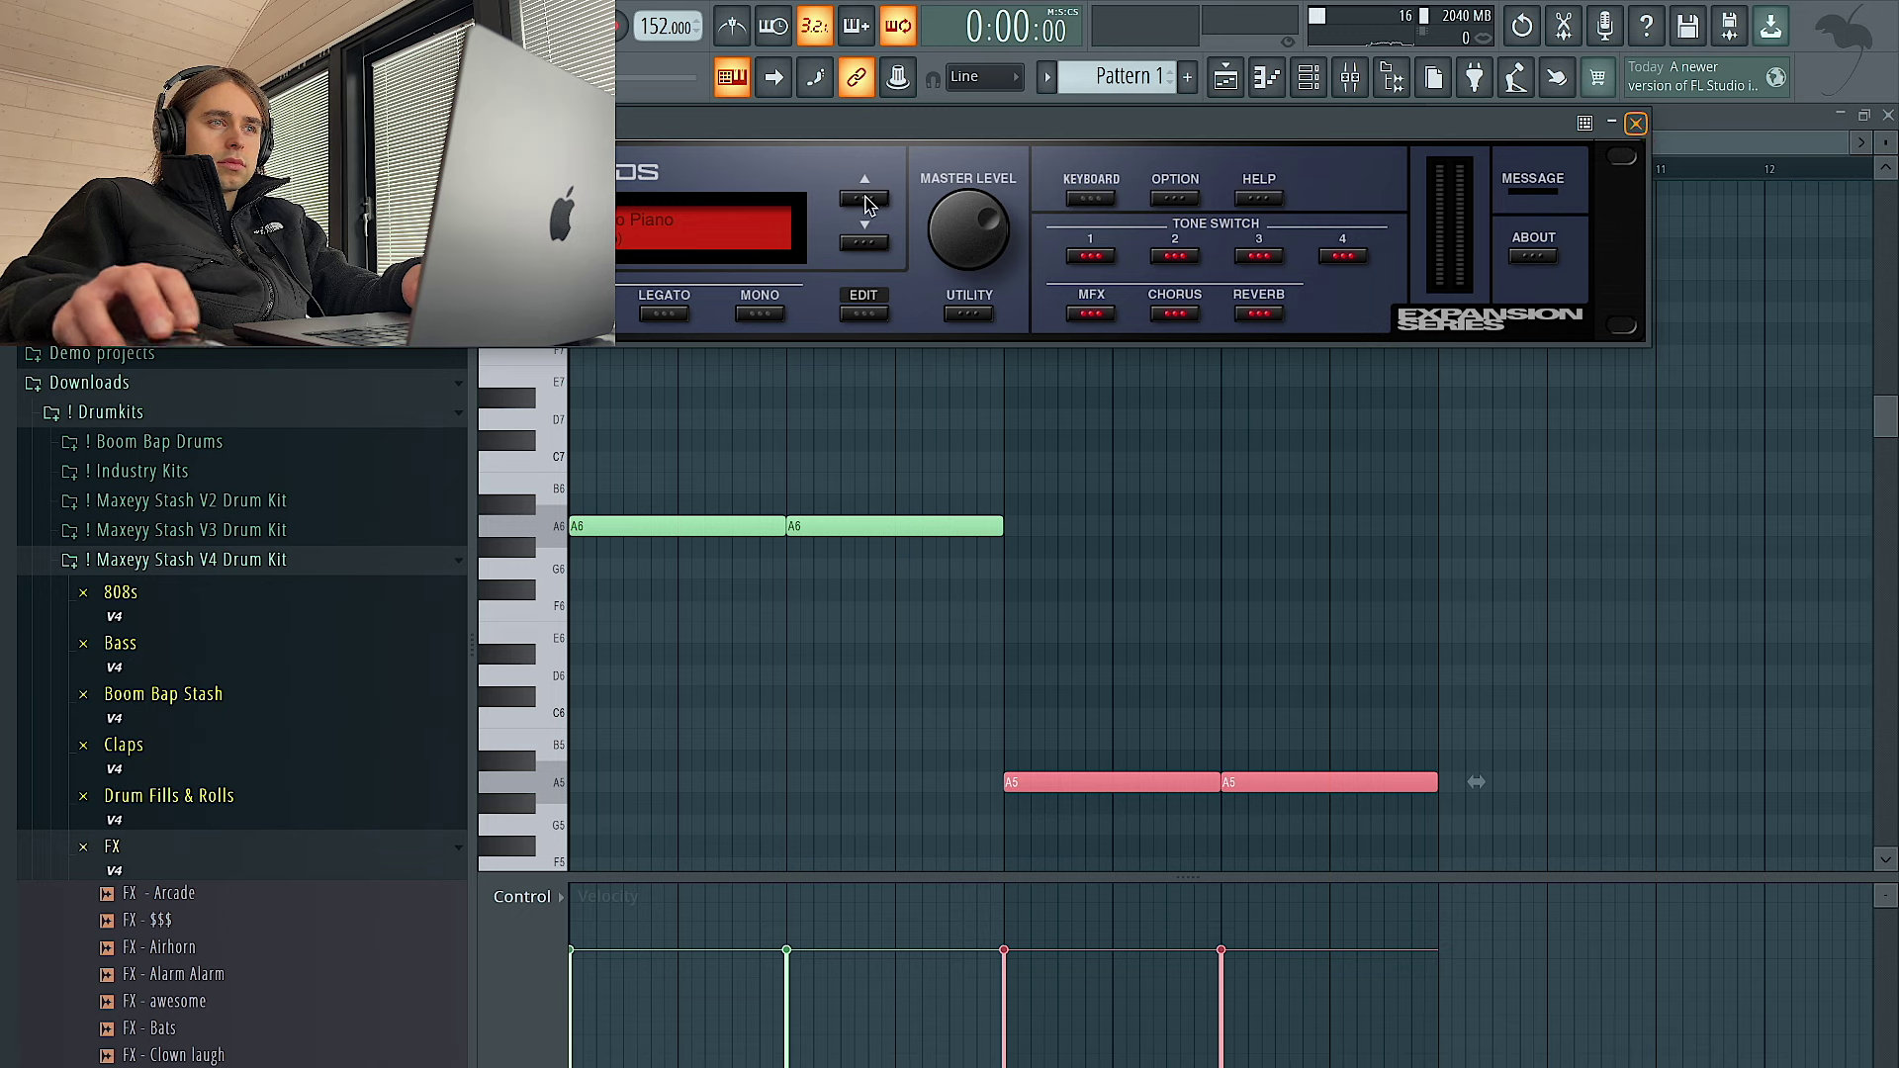
In the SRX KEYBOARDS channel's piano roll, stack two-bar A4, A6, C7 and E7 notes from bar 1
key(Escape)
right_click(708, 254)
click(760, 259)
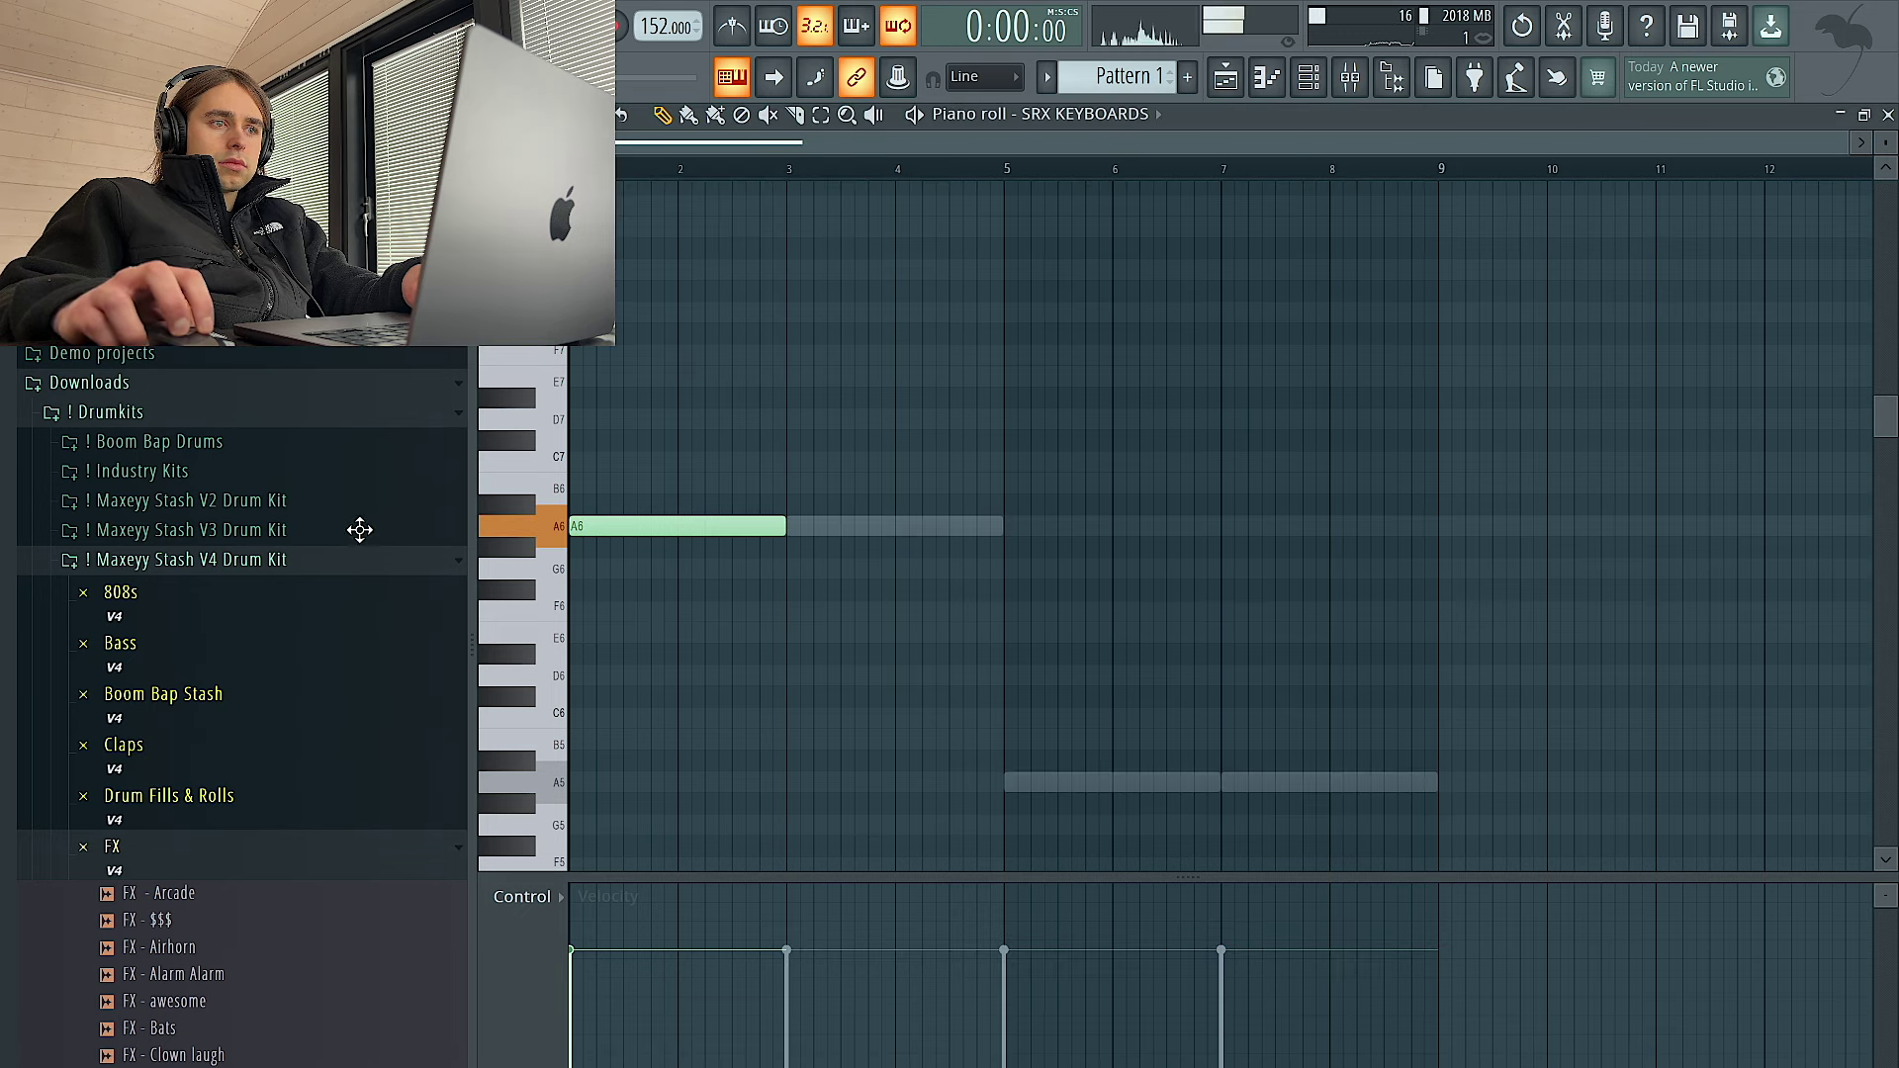
key(ctrl+Down)
key(ctrl+Down)
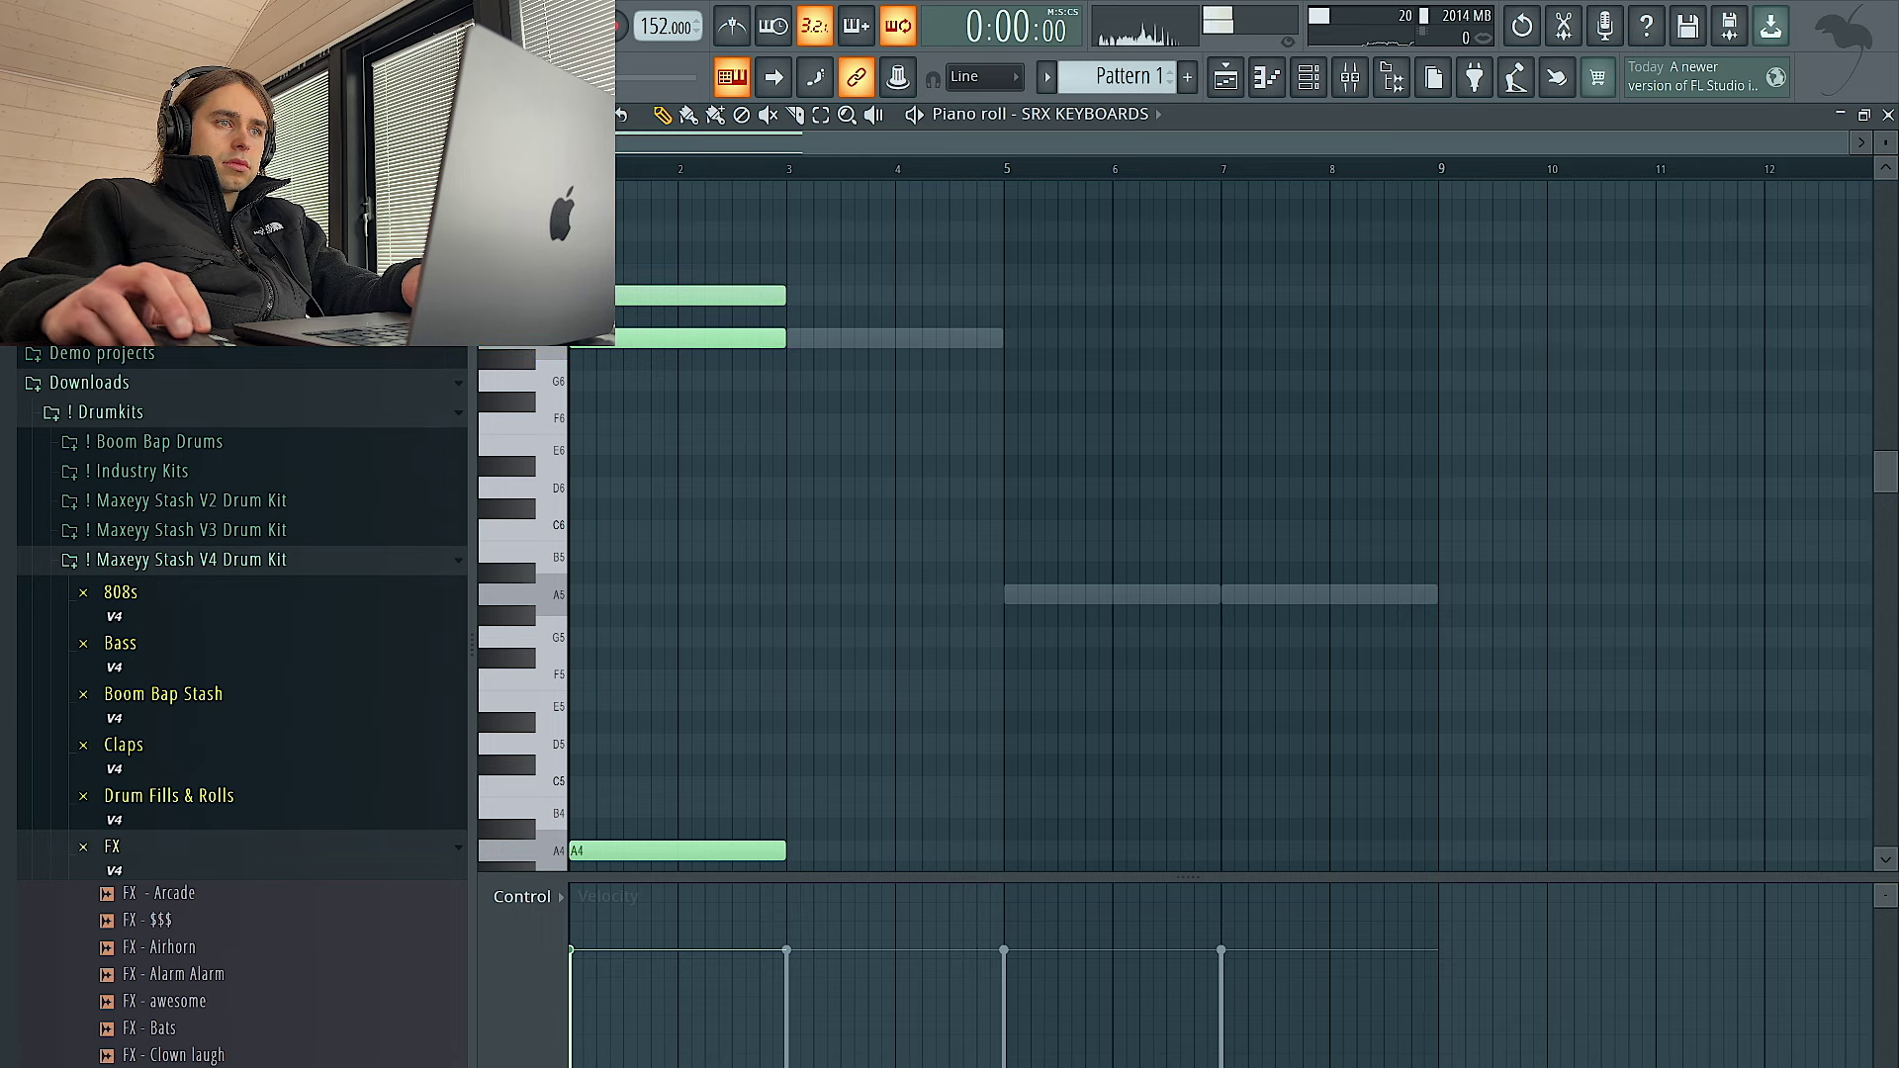
scroll(584, 297, up, 3)
click(574, 398)
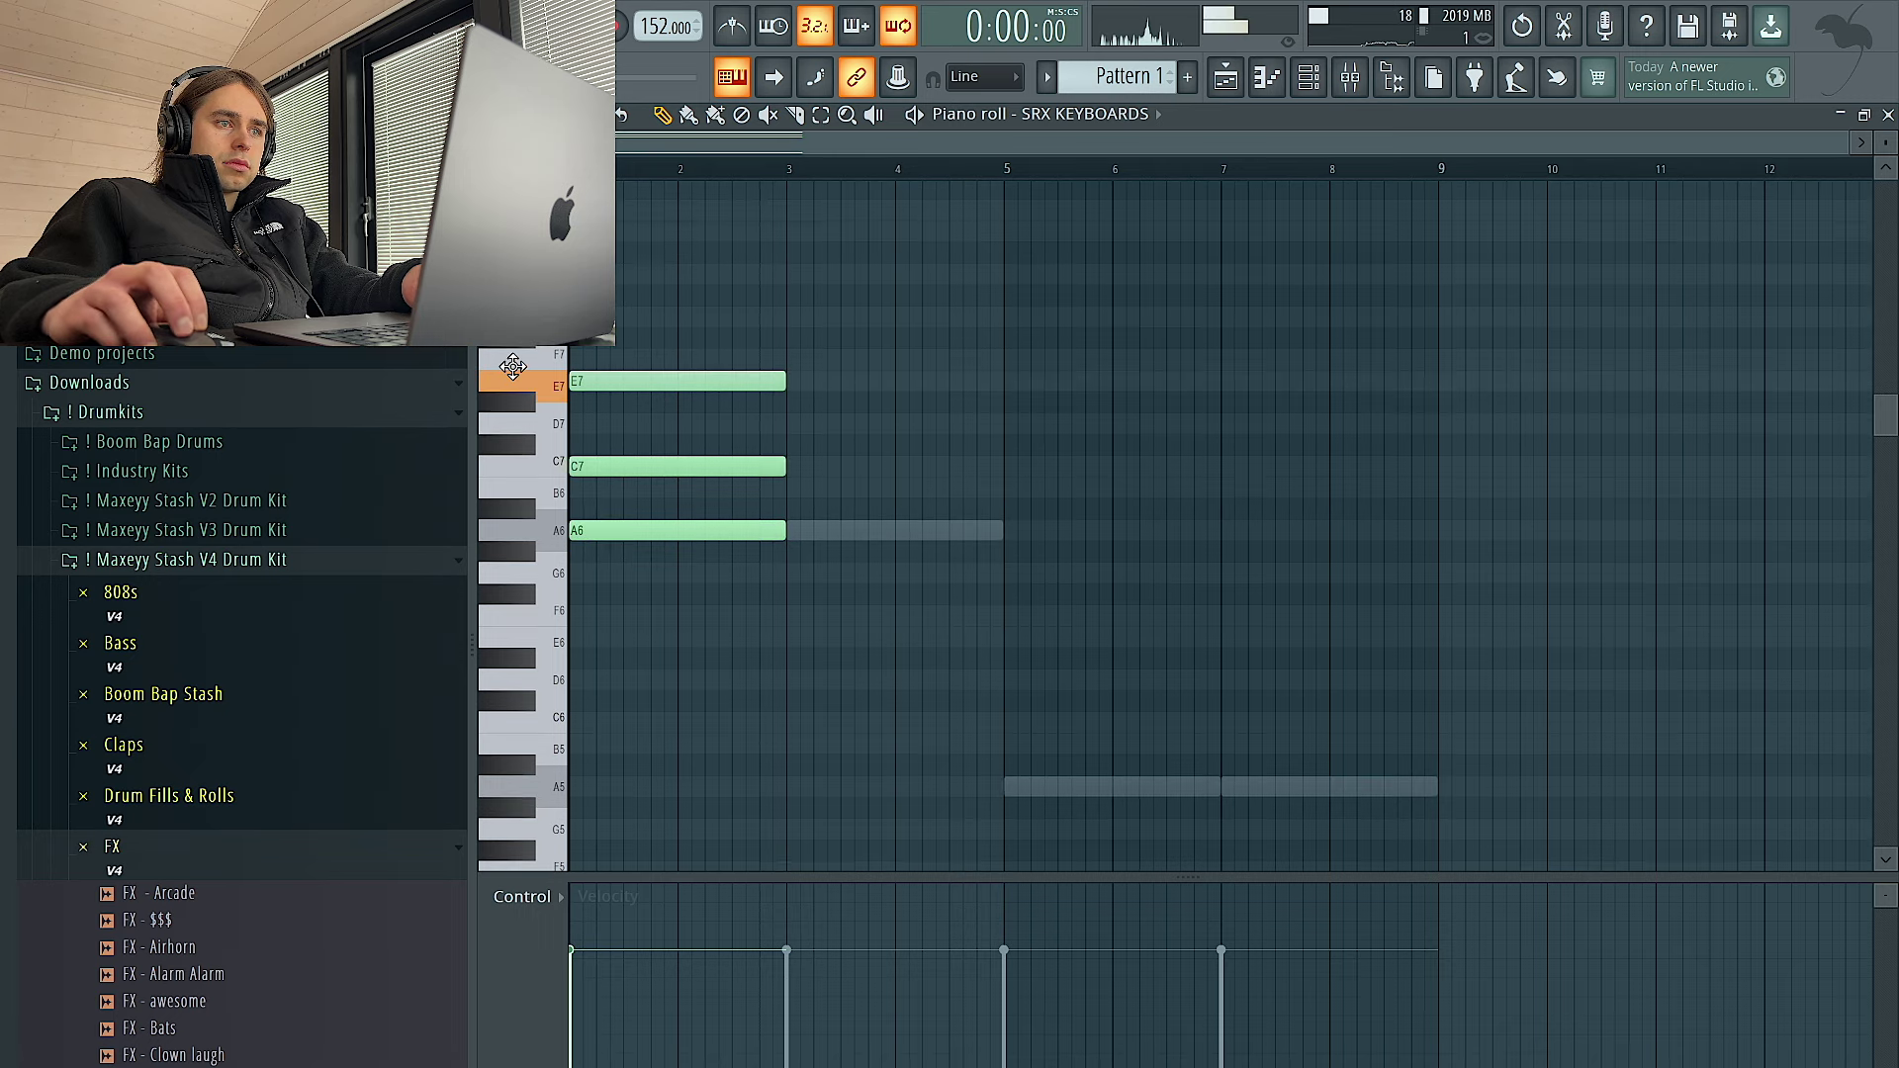
Lower the chord's upper three notes one octave to A5, C6 and E6 and audition them
drag(578, 306, 683, 578)
key(ctrl+Down)
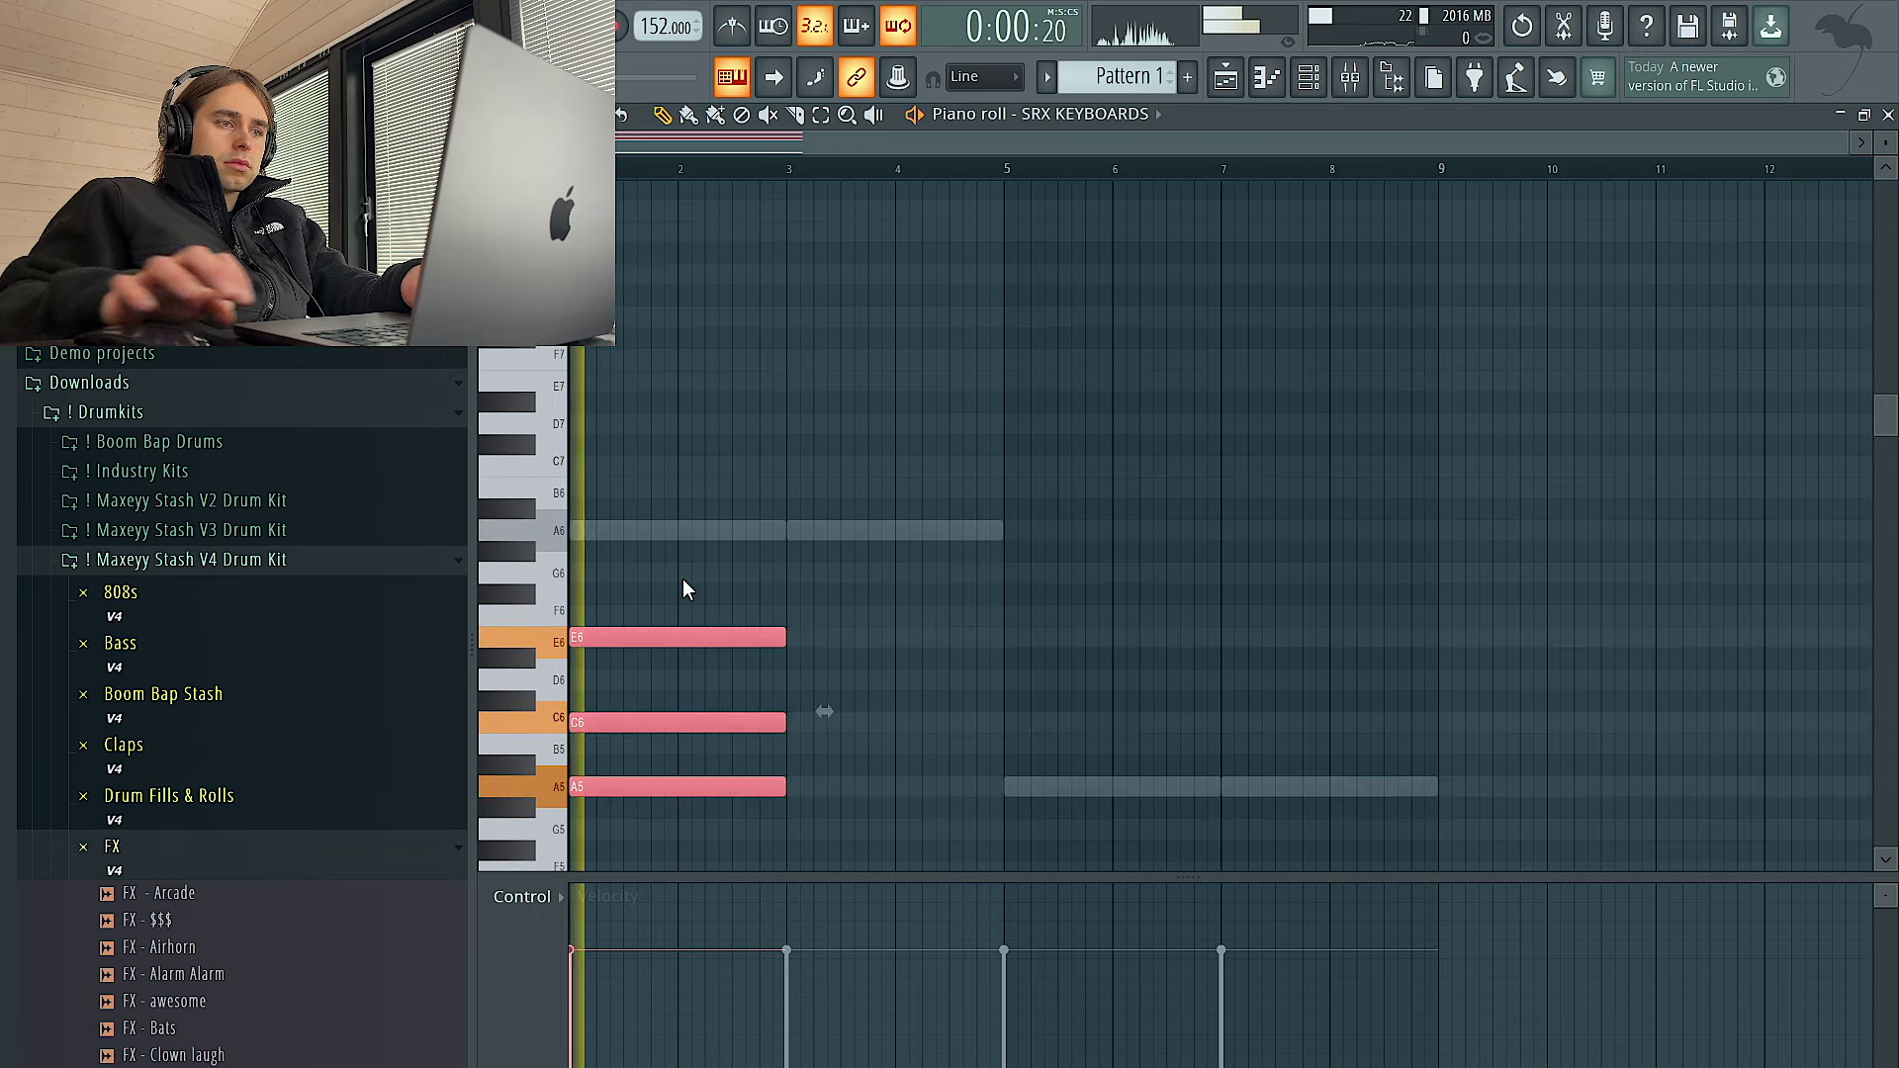
click(703, 615)
key(space)
Delay the C6 note's start by about one beat and trim its end to bar 3
drag(643, 723, 694, 720)
scroll(695, 720, down, 3)
drag(662, 539, 623, 539)
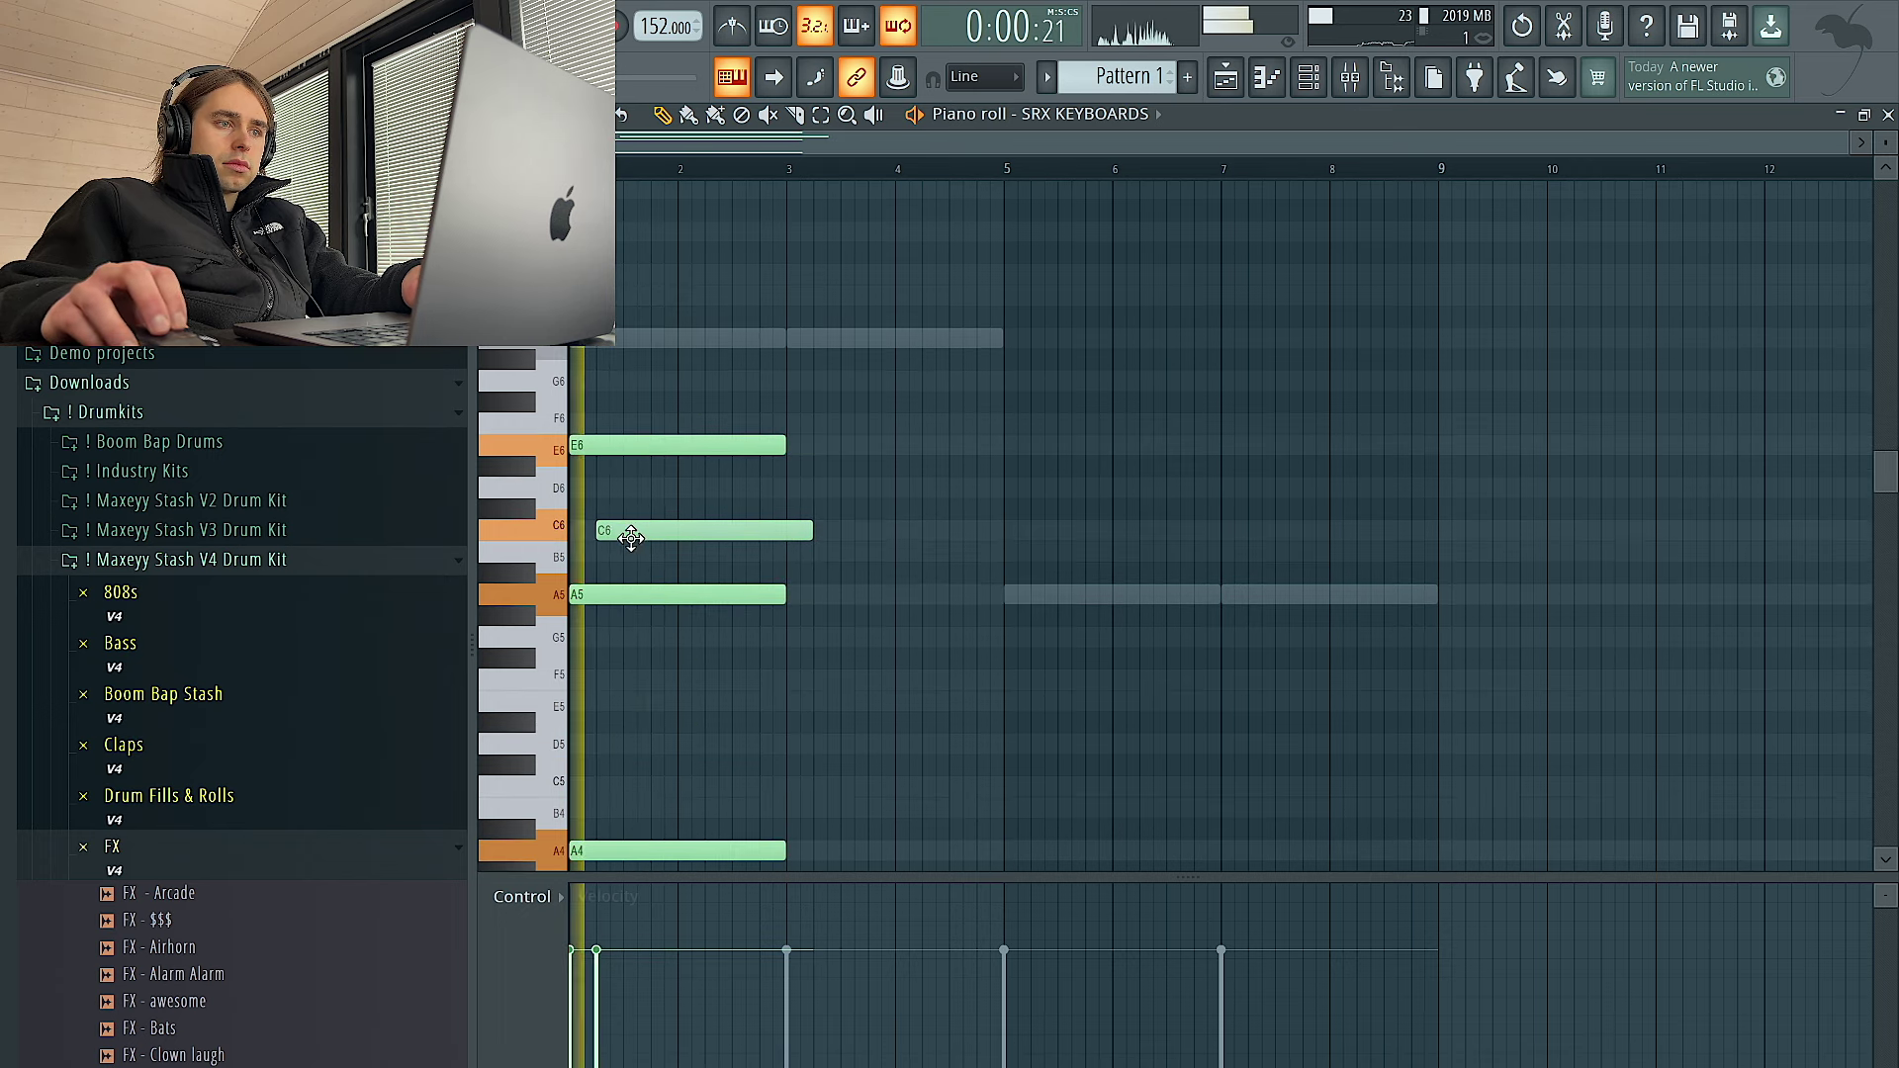
key(space)
drag(810, 530, 776, 531)
key(space)
Add a one-bar F5 note in bar 1 followed by a one-bar E5 note in bar 2
key(space)
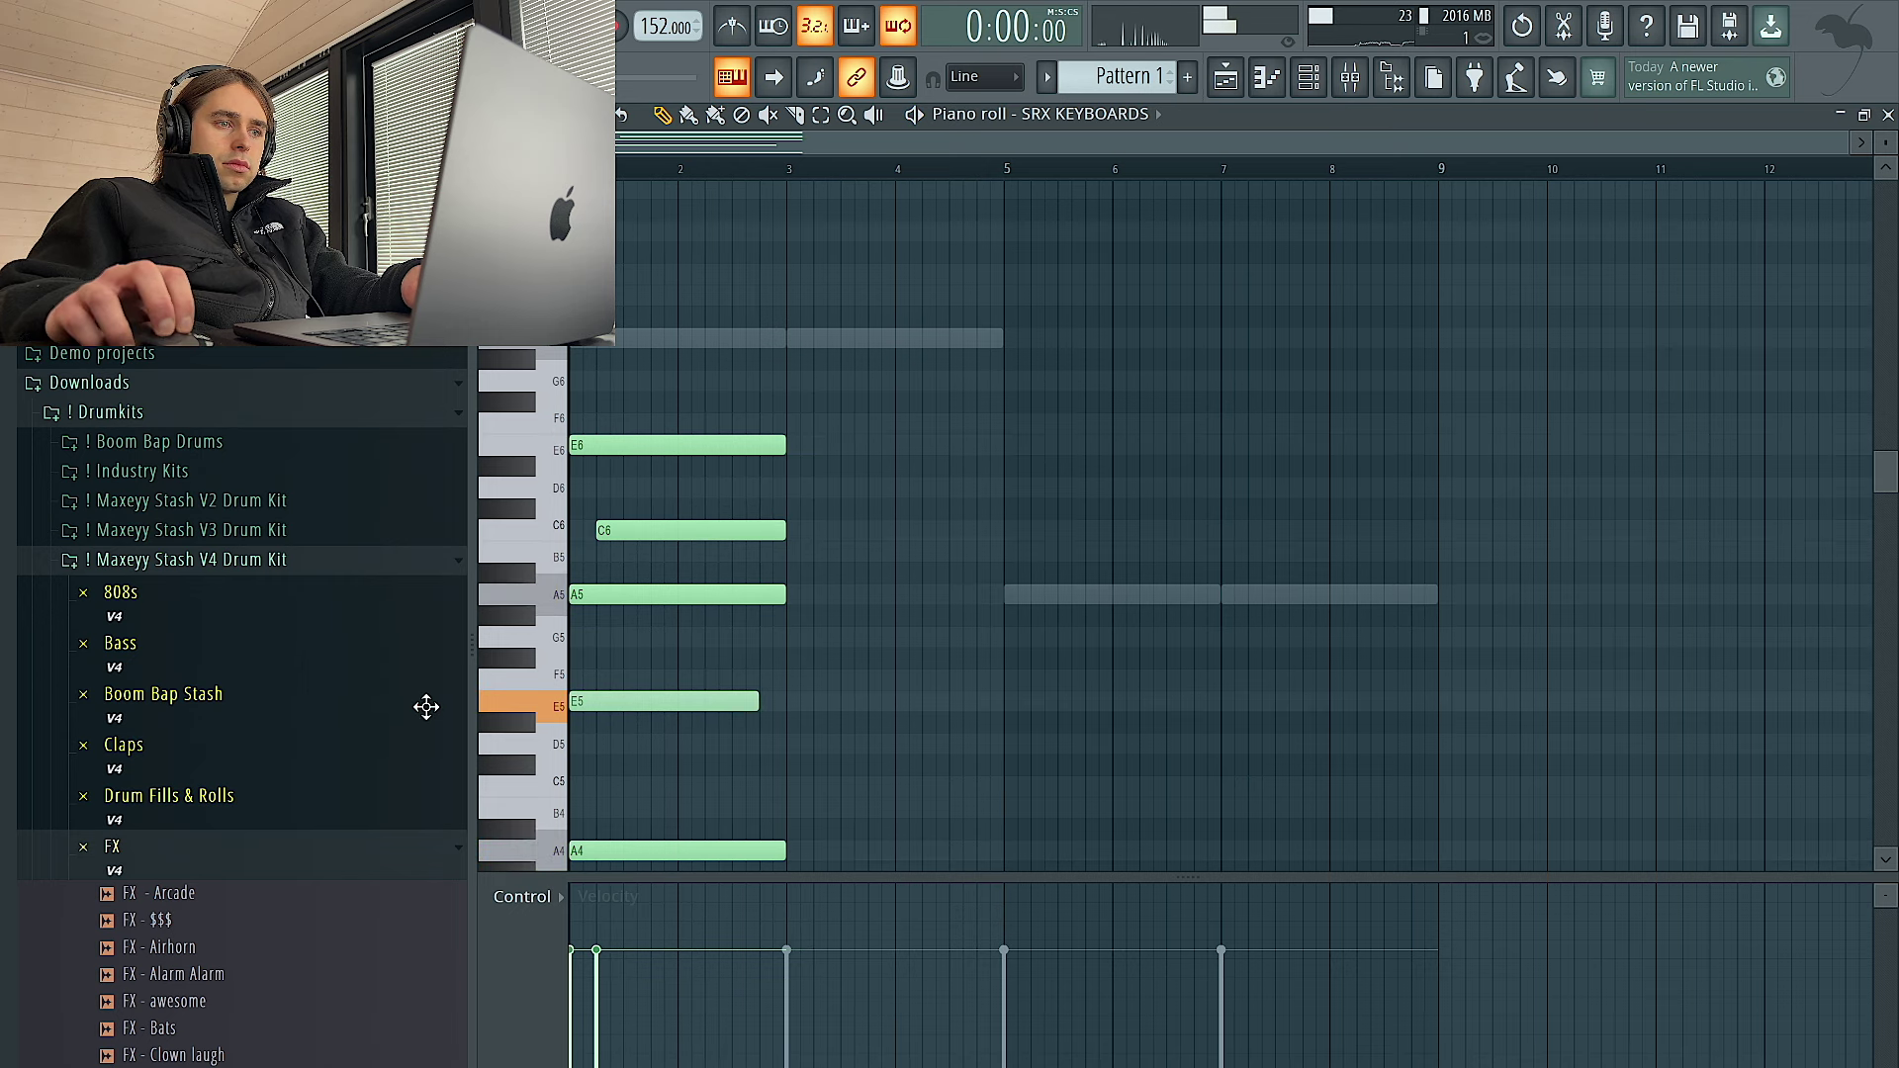
mouse_move(757, 701)
mouse_down()
mouse_move(787, 702)
mouse_move(712, 623)
mouse_move(740, 702)
mouse_up()
key(space)
key(space)
key(space)
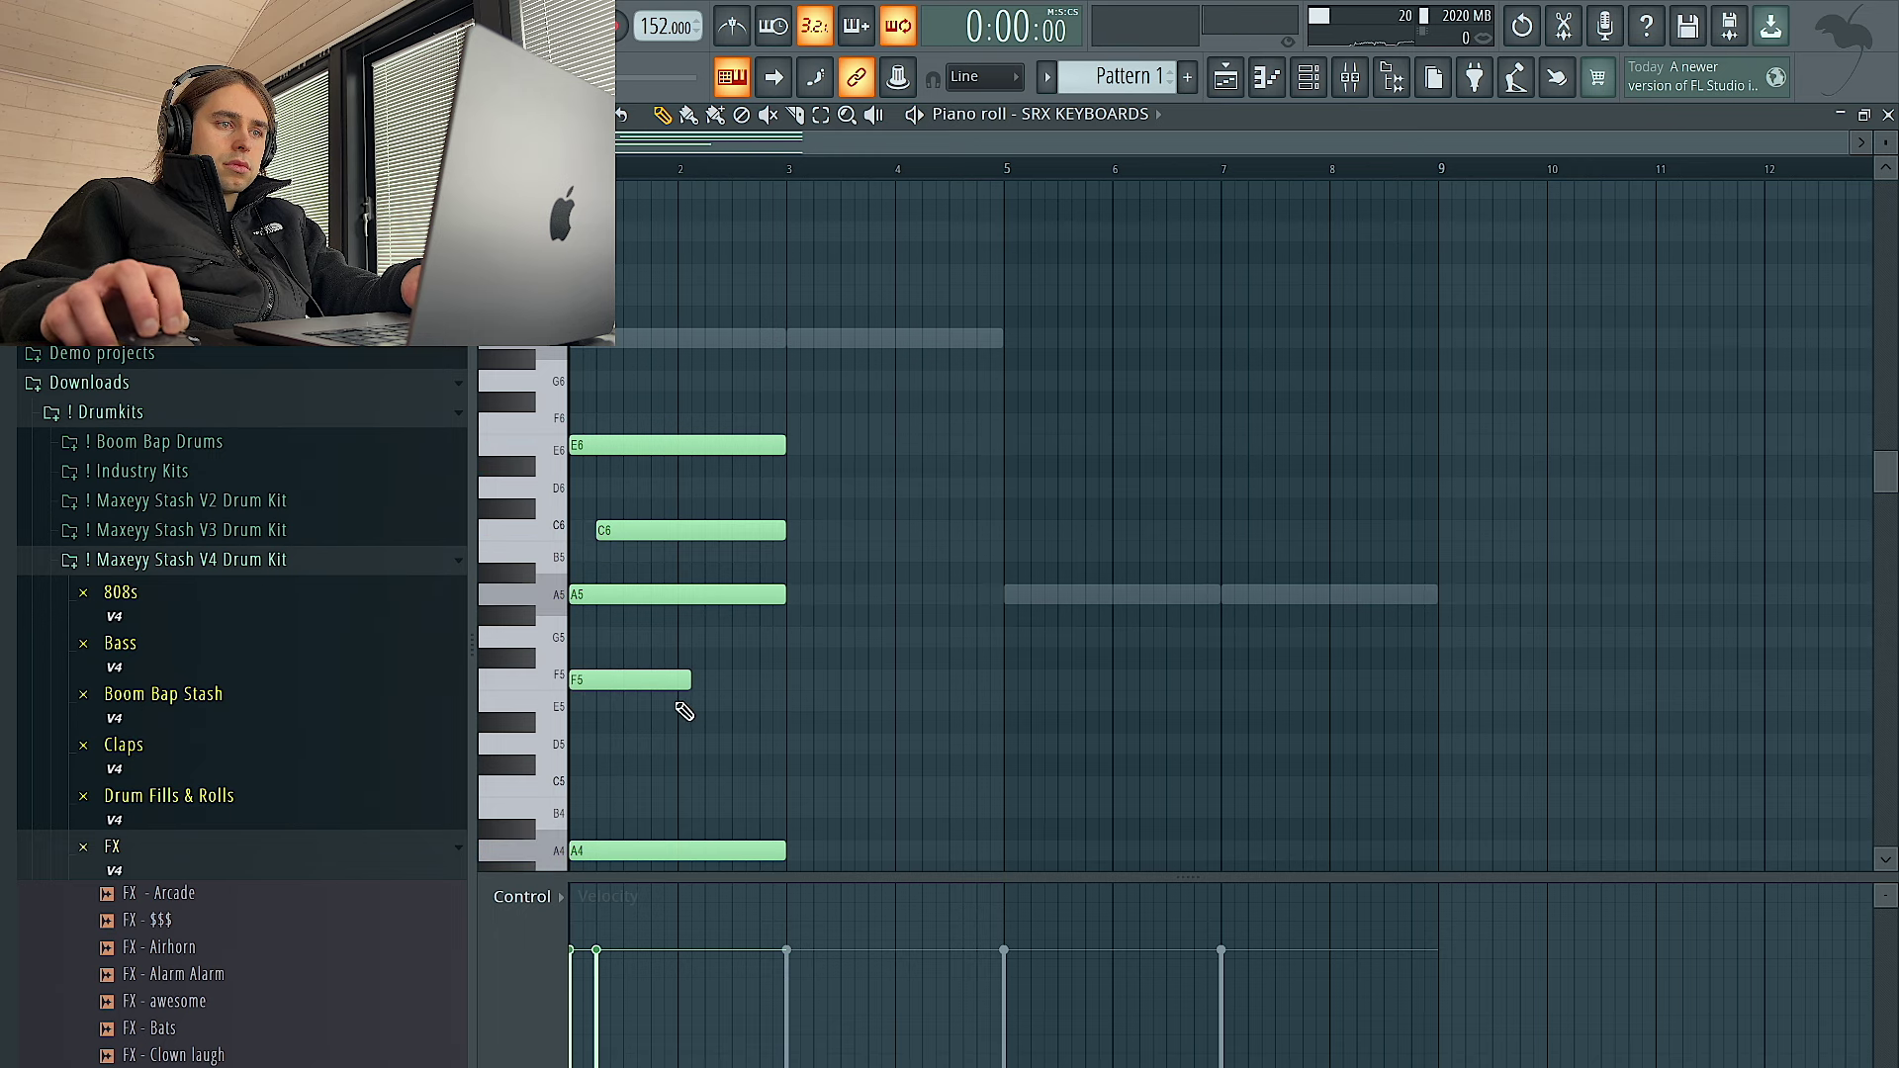
drag(688, 684, 678, 684)
click(682, 705)
scroll(708, 670, down, 5)
scroll(721, 584, up, 2)
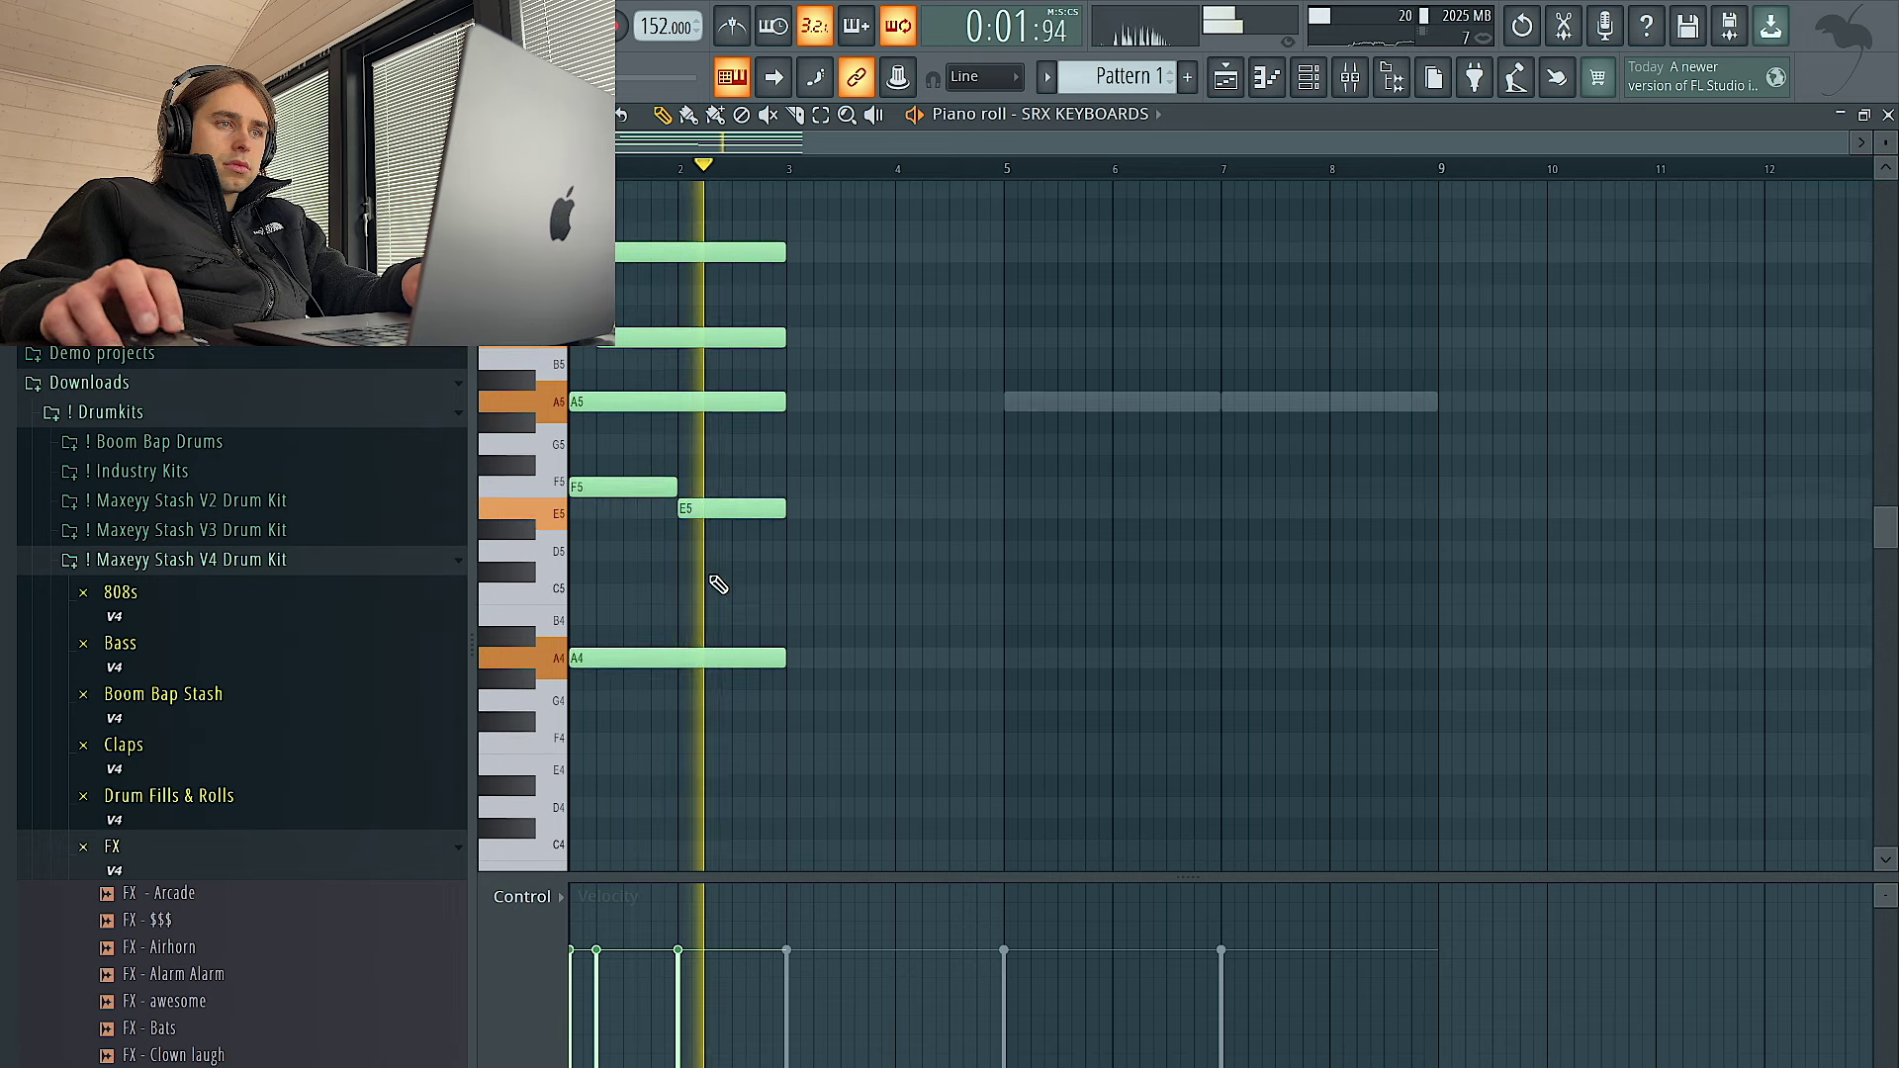
Try duplicating the whole two-bar phrase into bars 3 and 4 and delete the copy
key(ctrl+a)
key(ctrl+b)
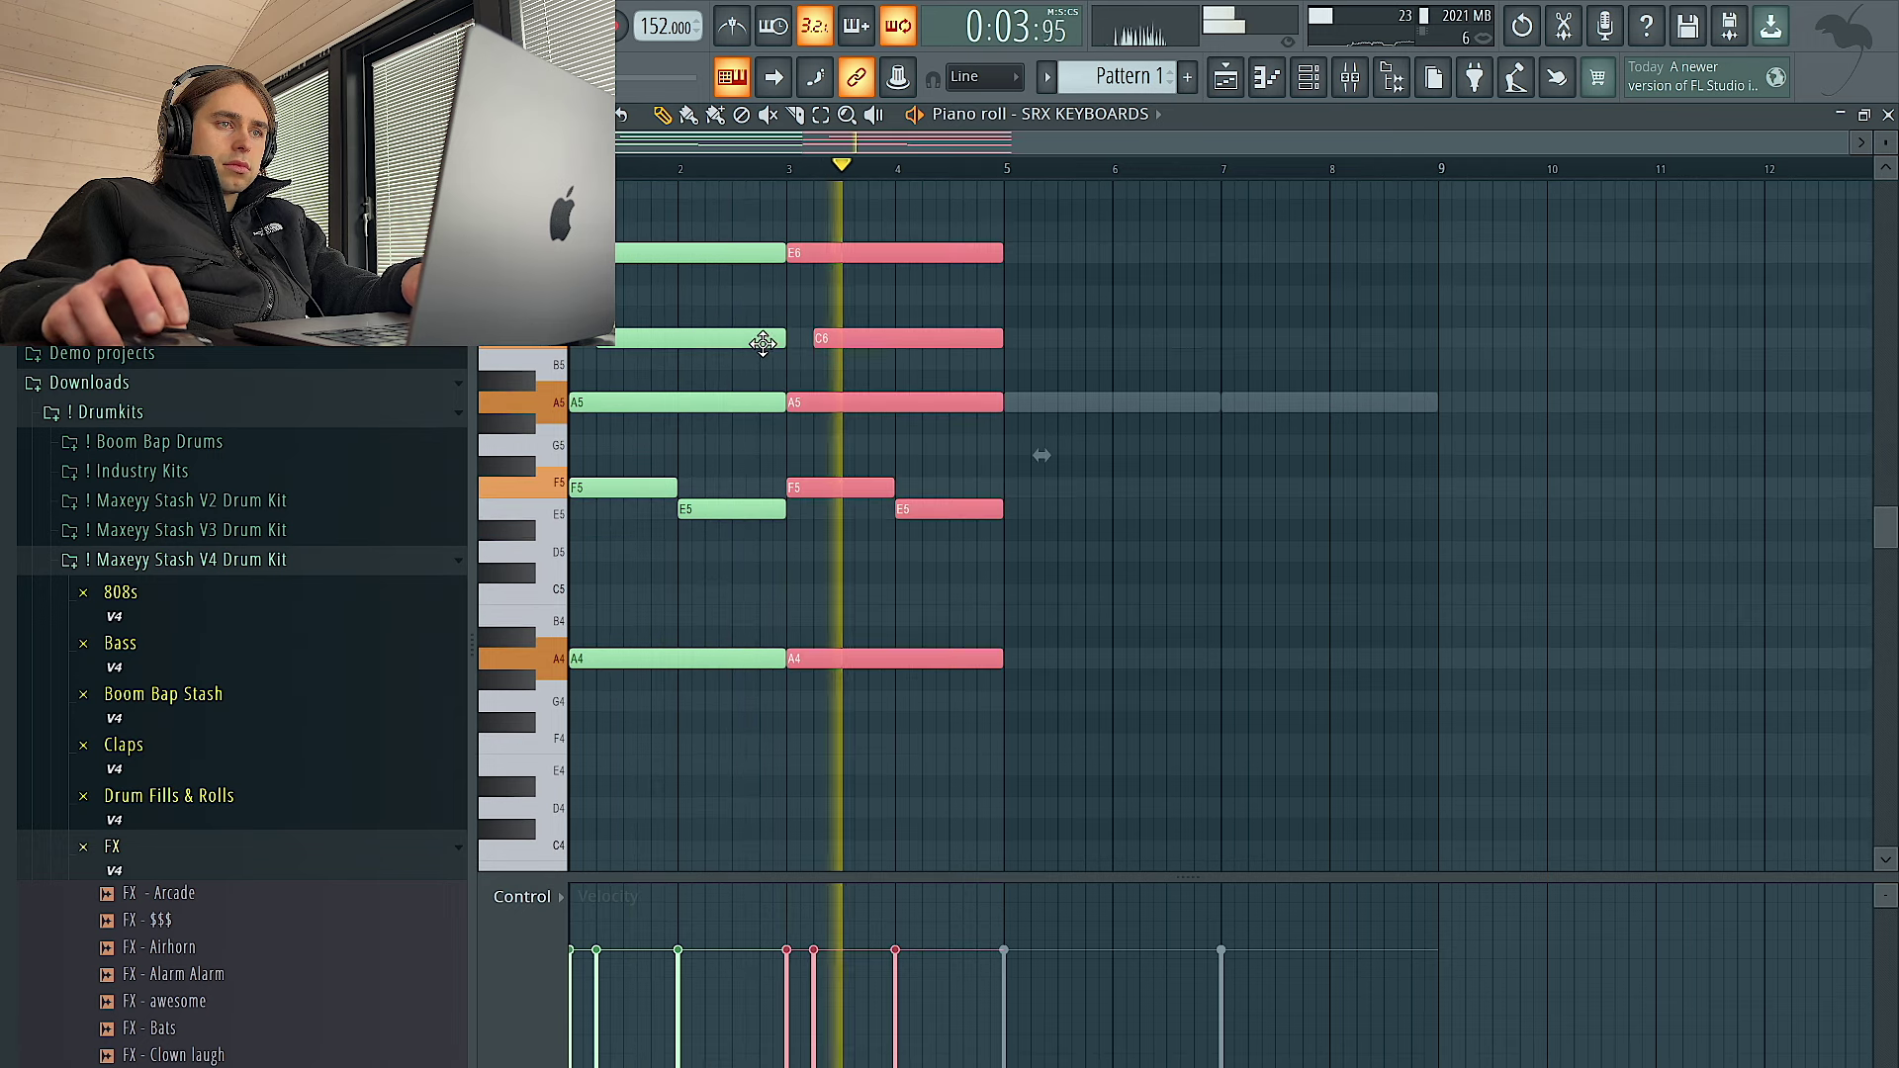
key(Delete)
key(space)
Transpose all notes of the SRX KEYBOARDS phrase down one octave and audition it
scroll(803, 364, down, 1)
key(ctrl+Down)
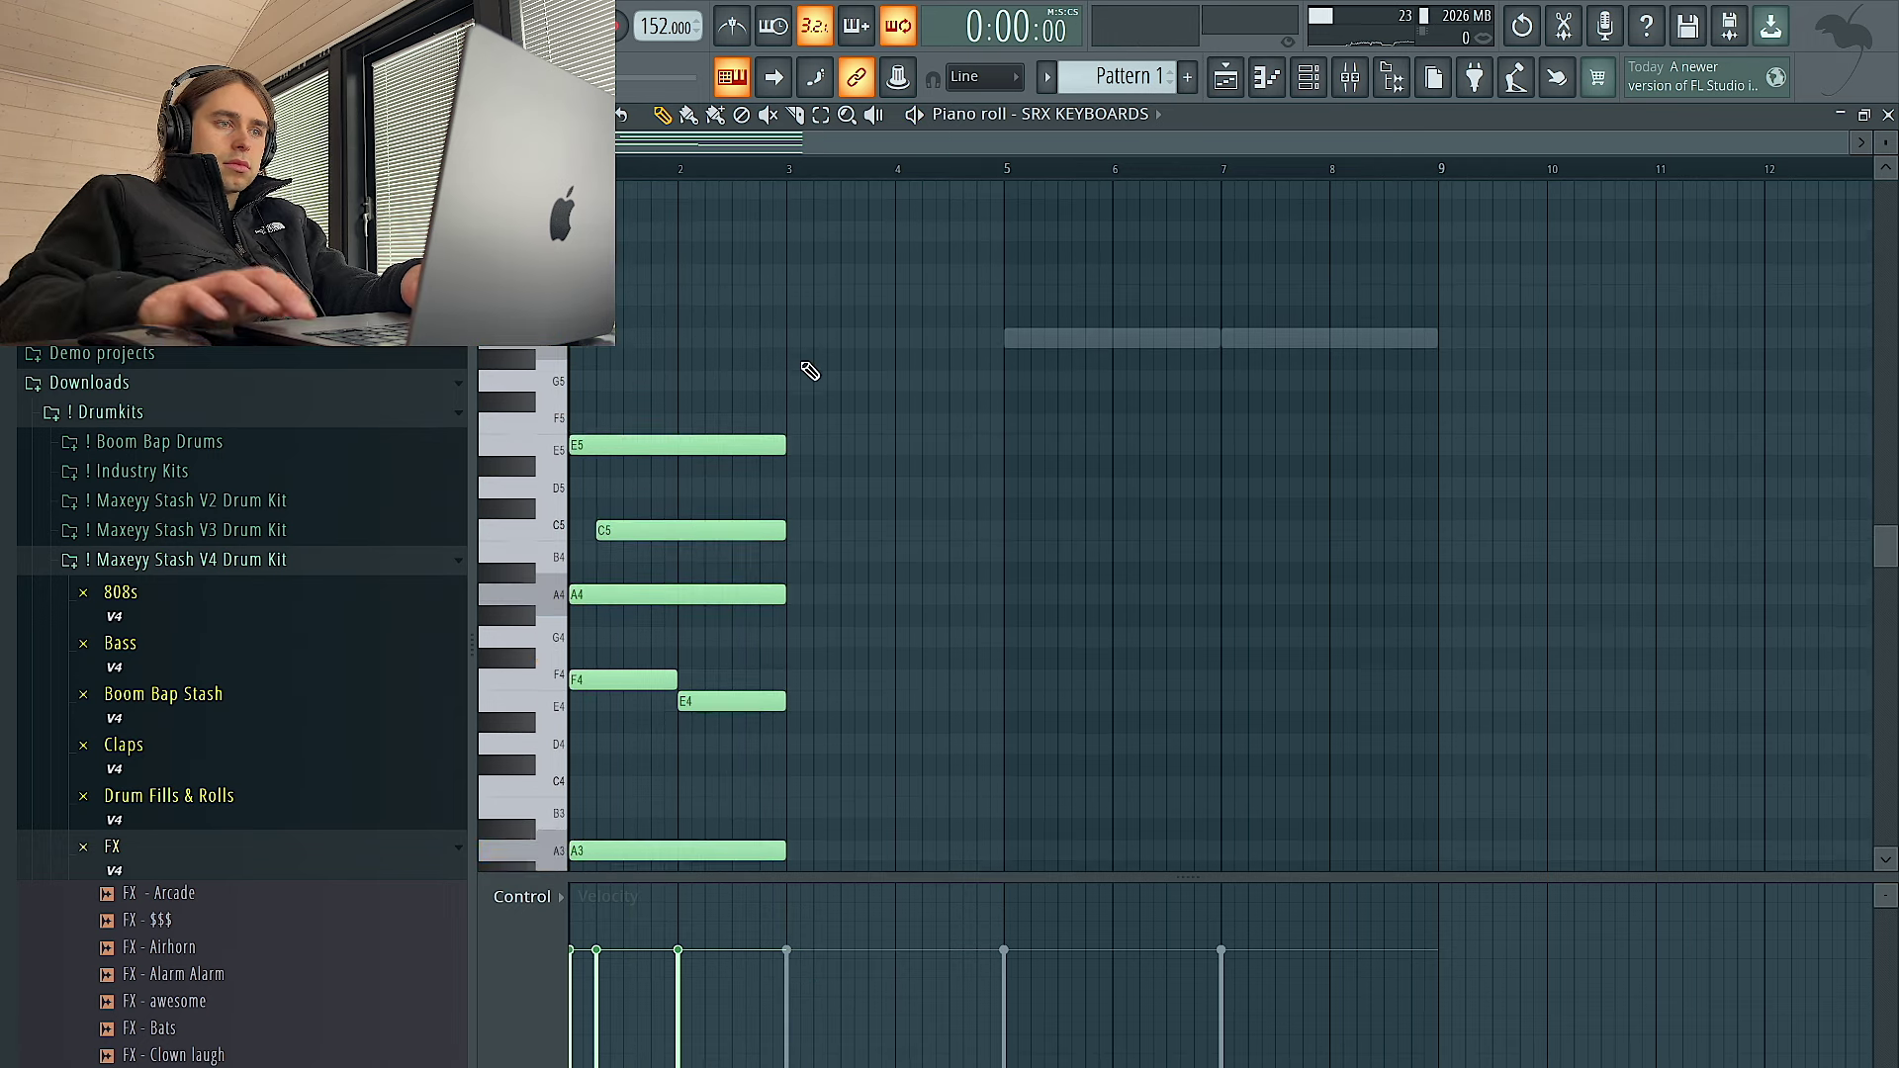
key(space)
key(space)
key(space)
Delete the long C5 and A4 notes from the middle of the phrase
right_click(649, 529)
key(space)
scroll(662, 534, down, 3)
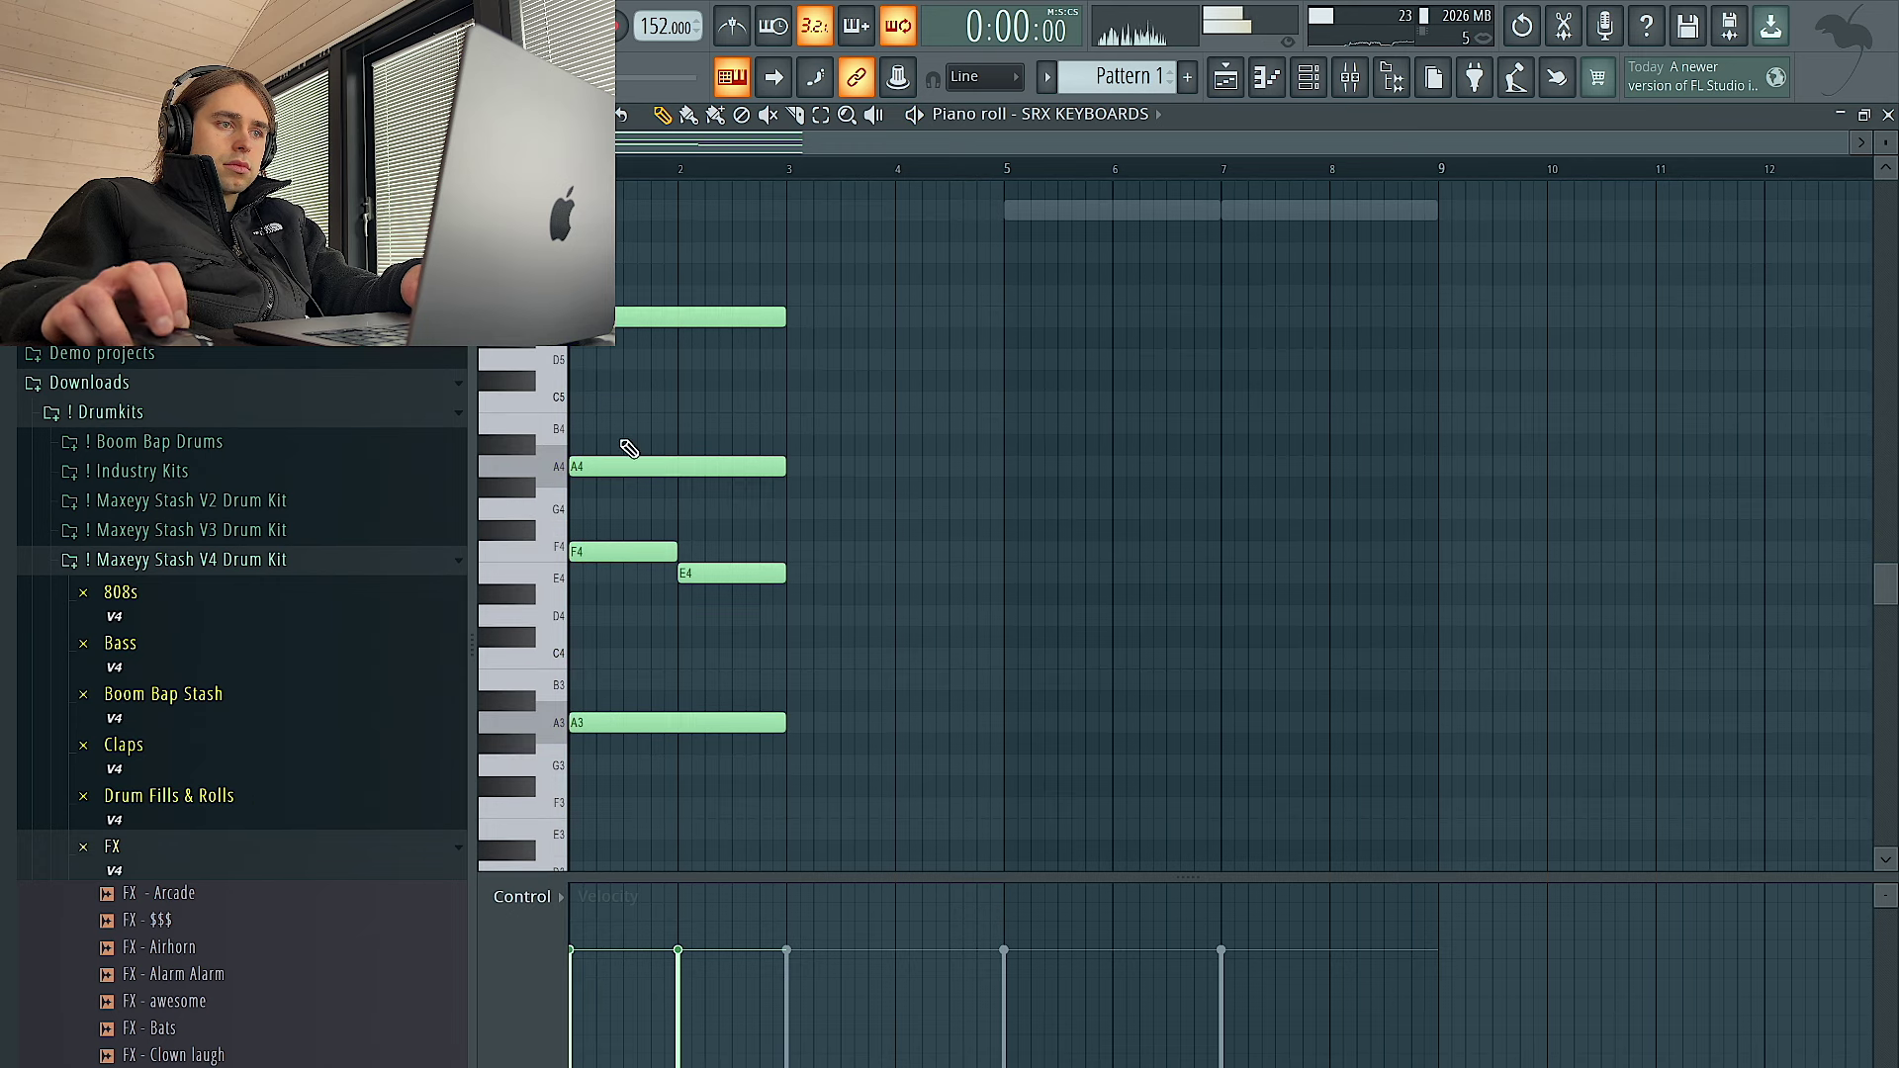
key(space)
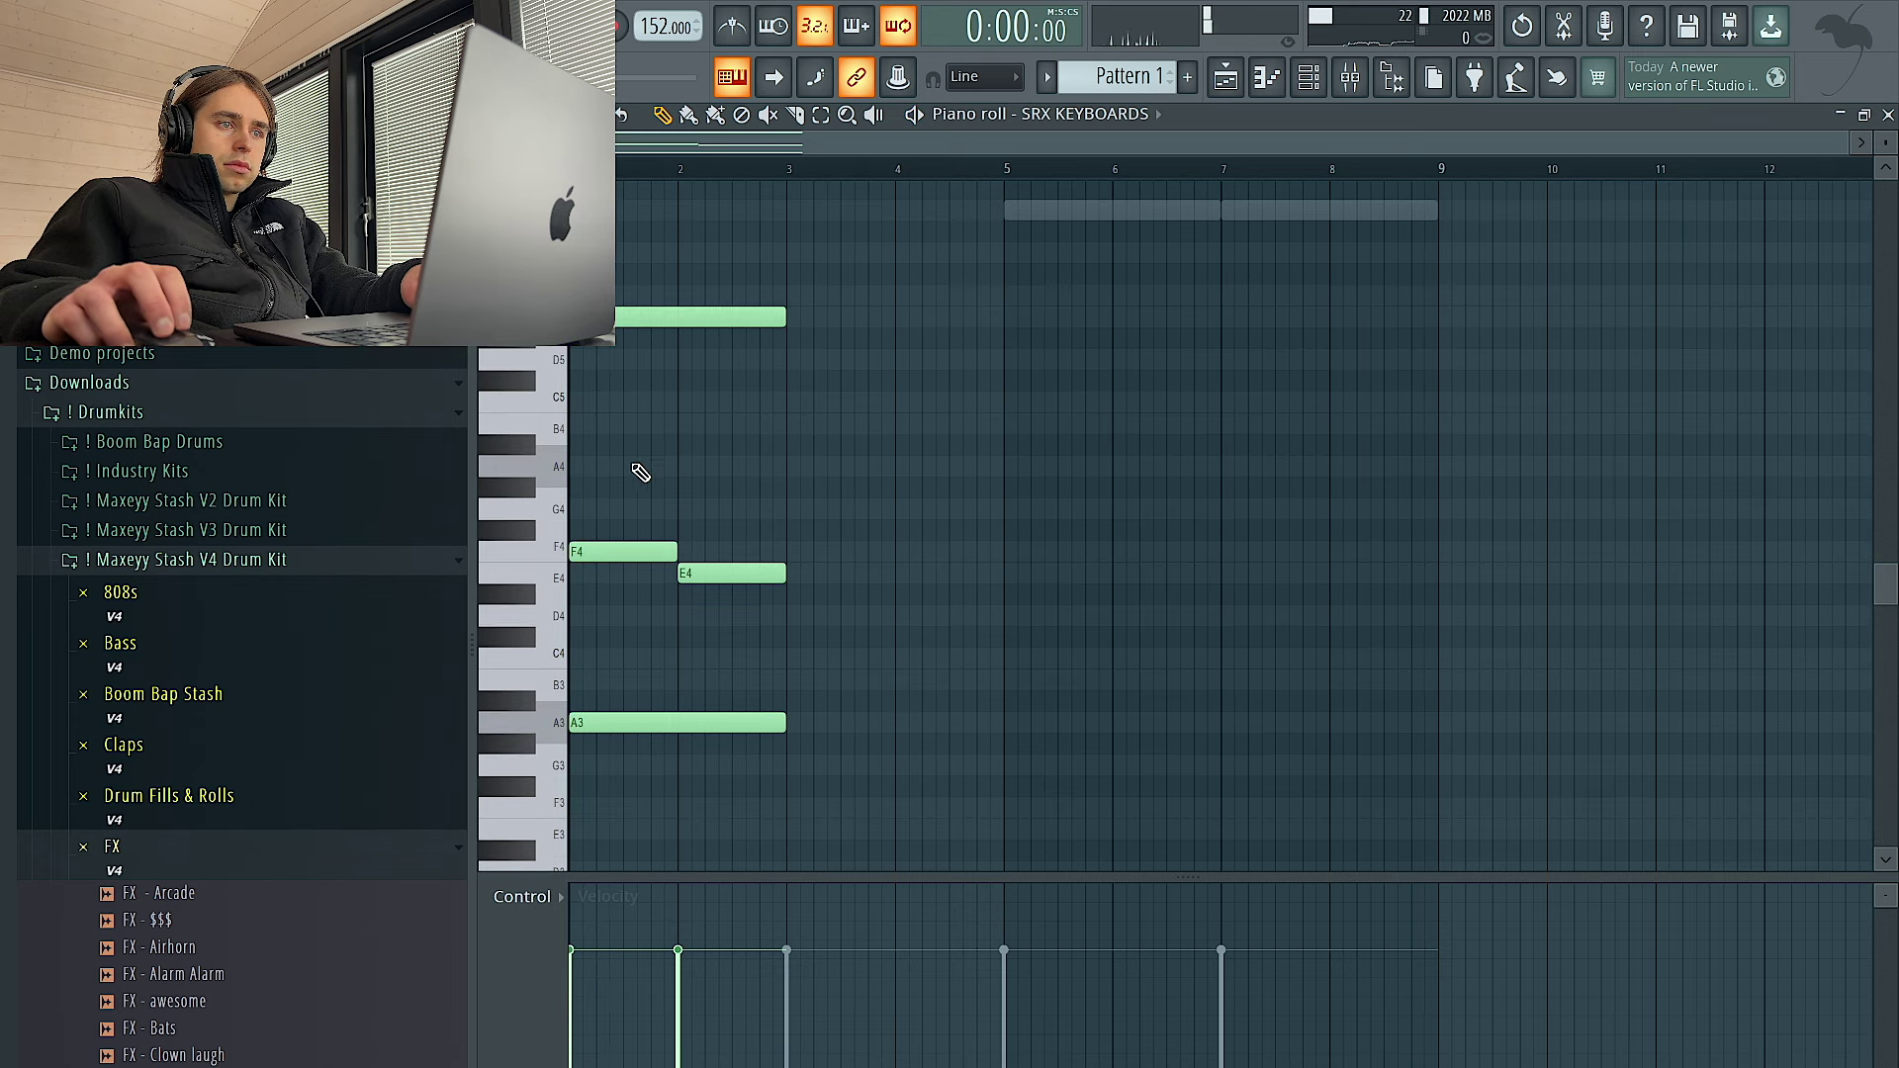
Add a one-bar A4 note starting mid-bar 1 and a C5 note from mid-bar 2, trimmed to end at bar 3
click(636, 473)
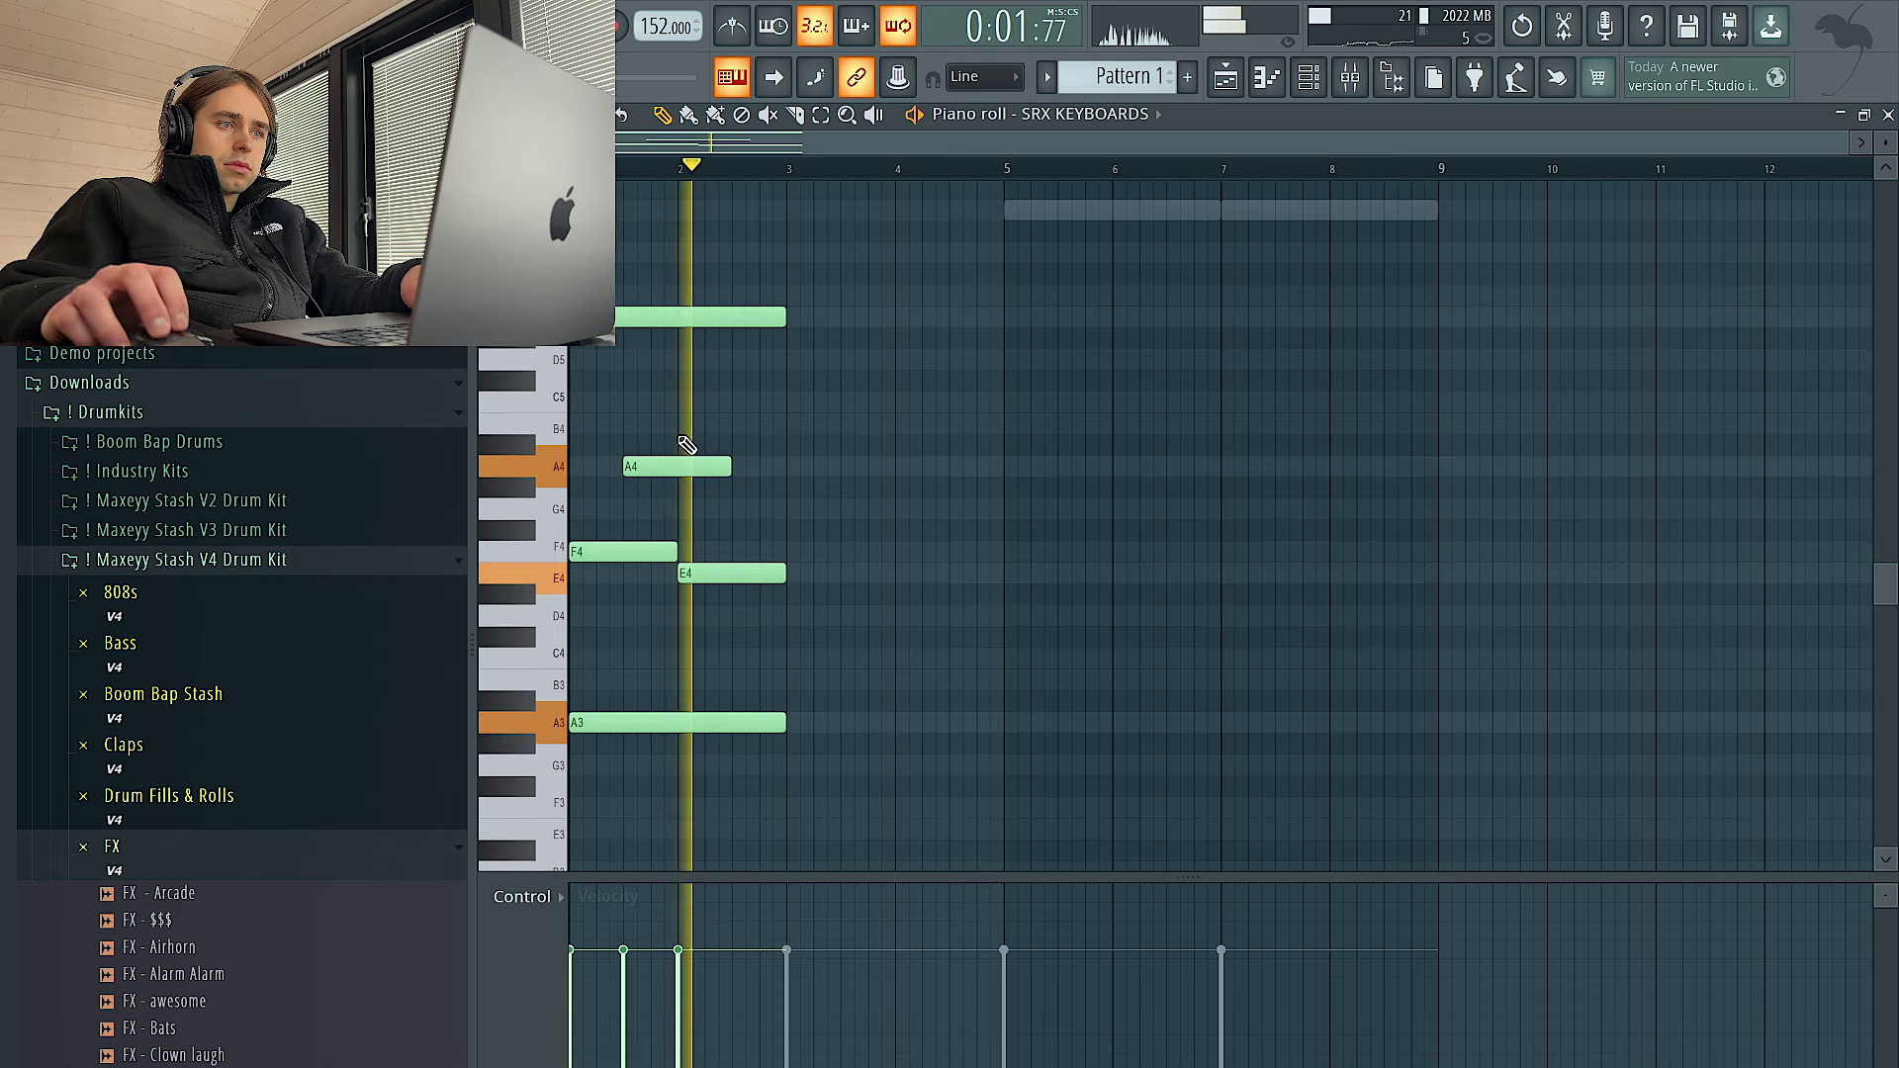
click(725, 402)
key(space)
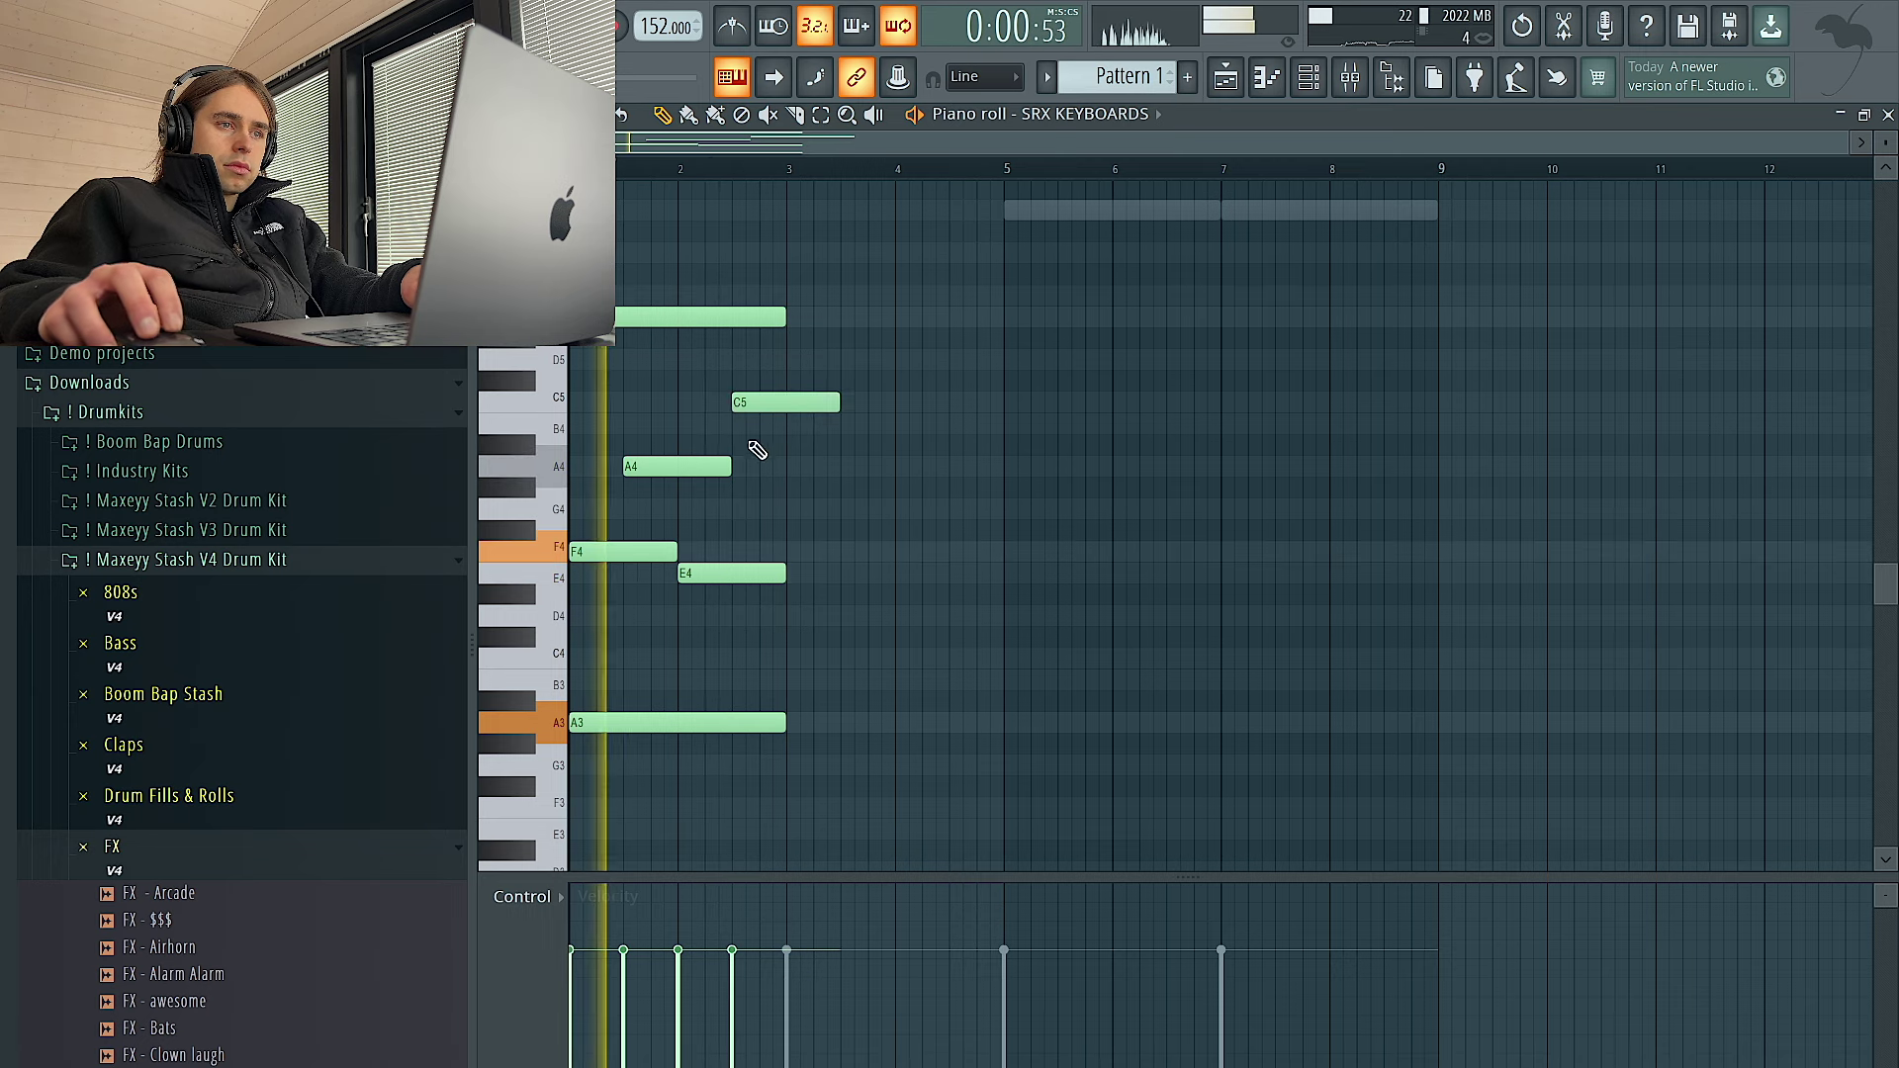
drag(840, 403, 774, 404)
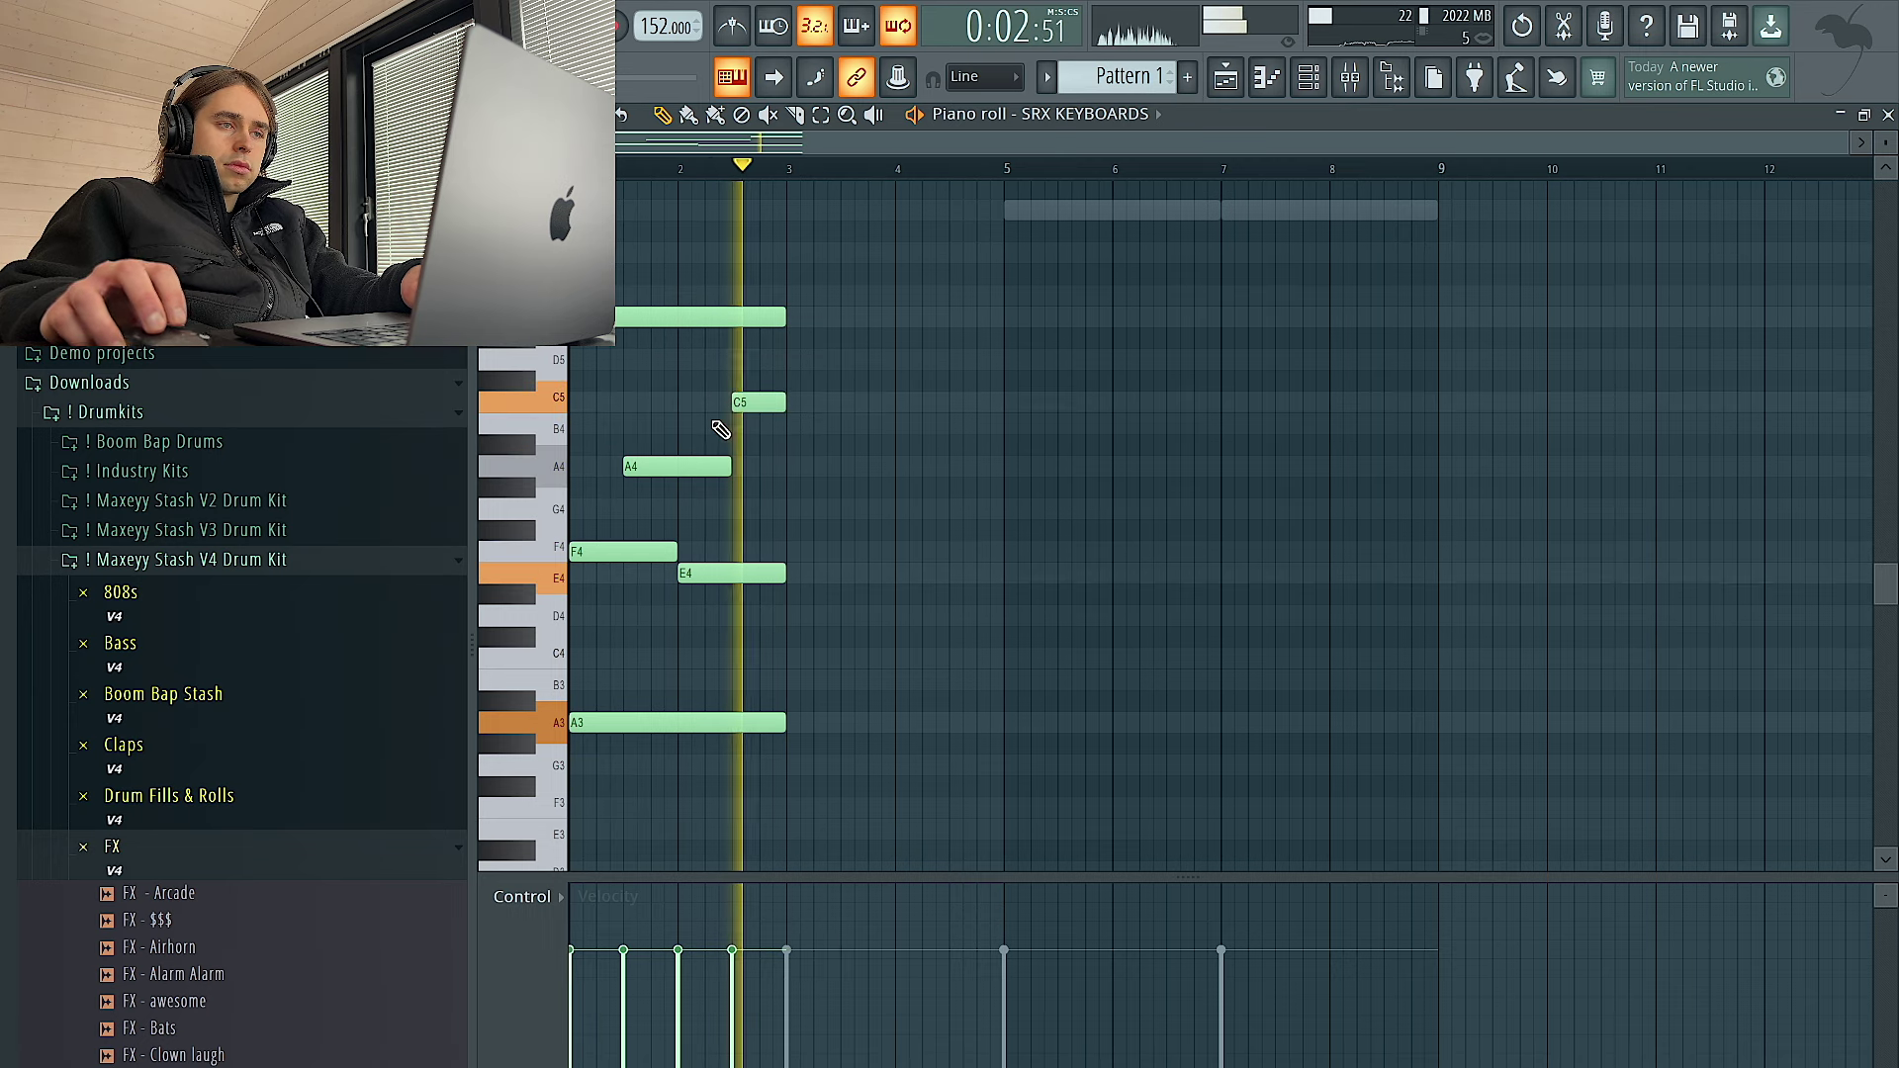
Add a two-bar A5 note on top of the phrase
key(space)
click(593, 402)
drag(493, 402, 487, 357)
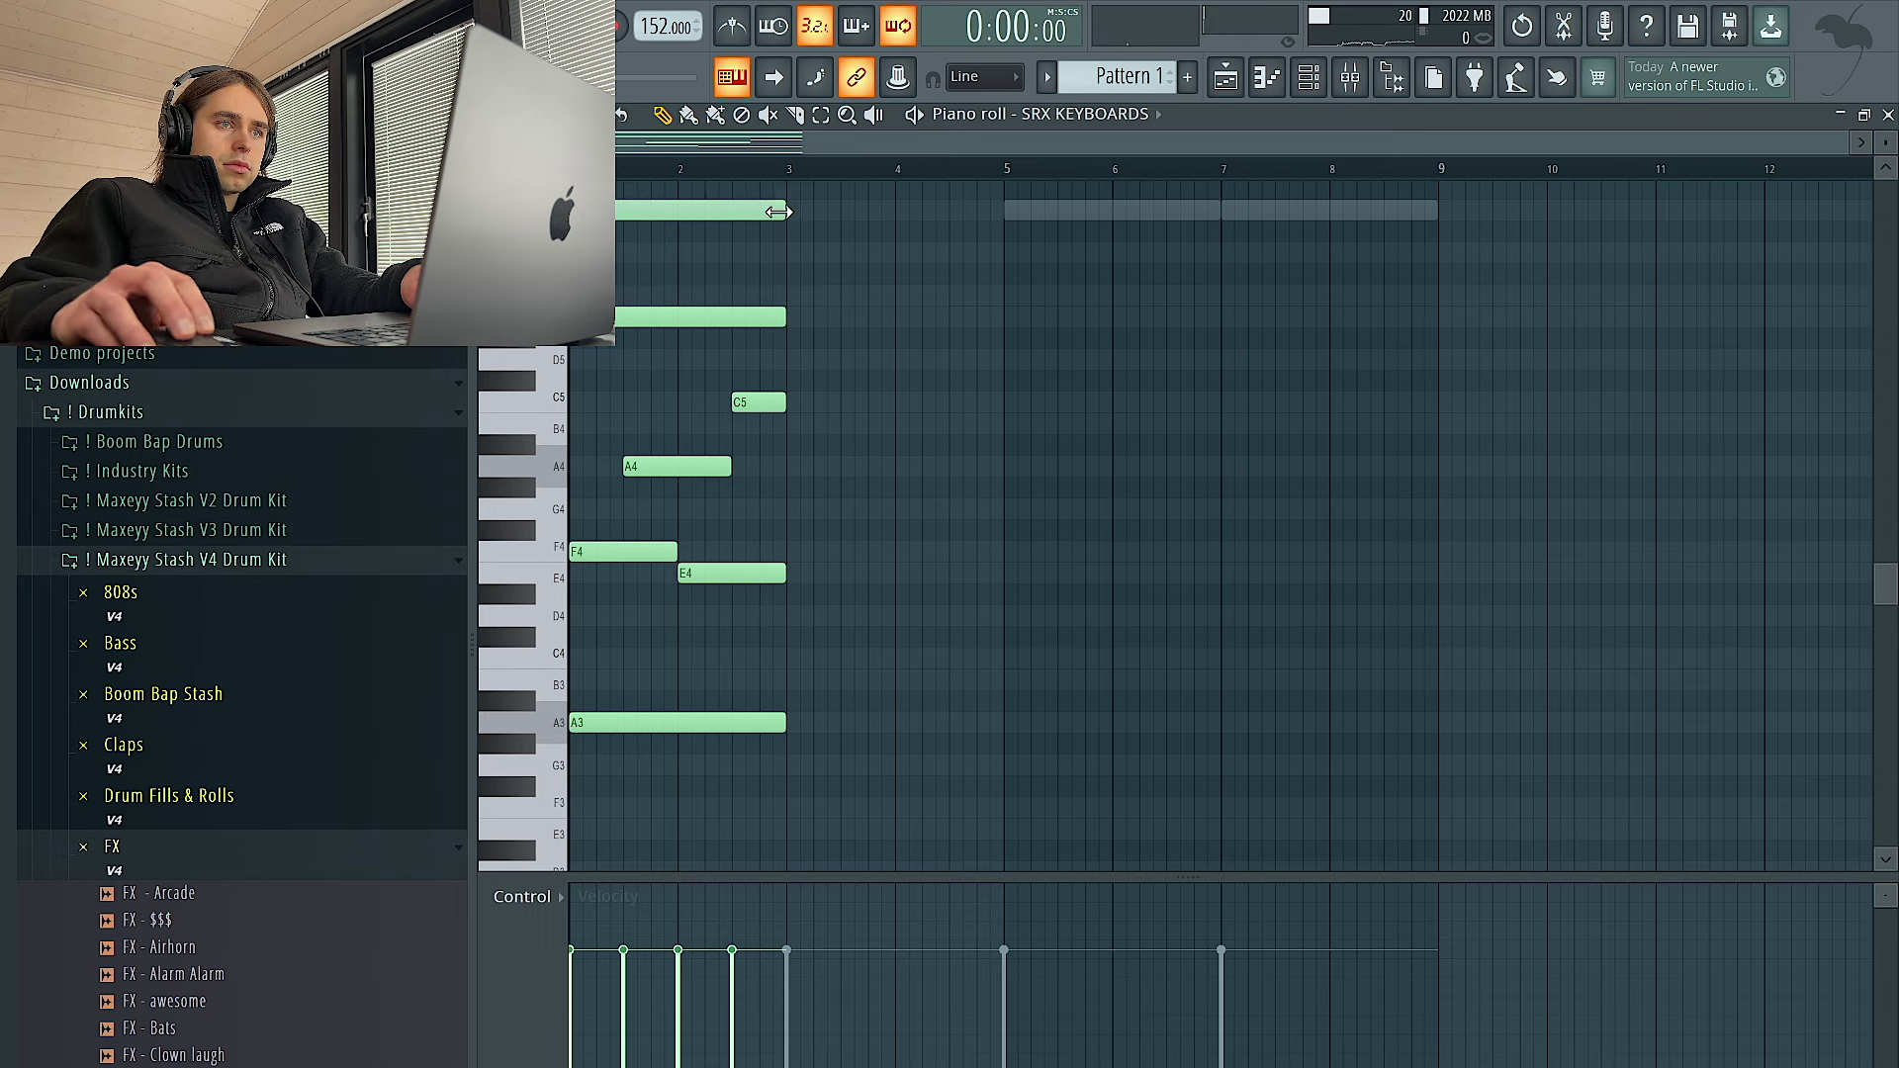
Clone the Kontakt 7 channel in the channel rack
key(F6)
right_click(708, 252)
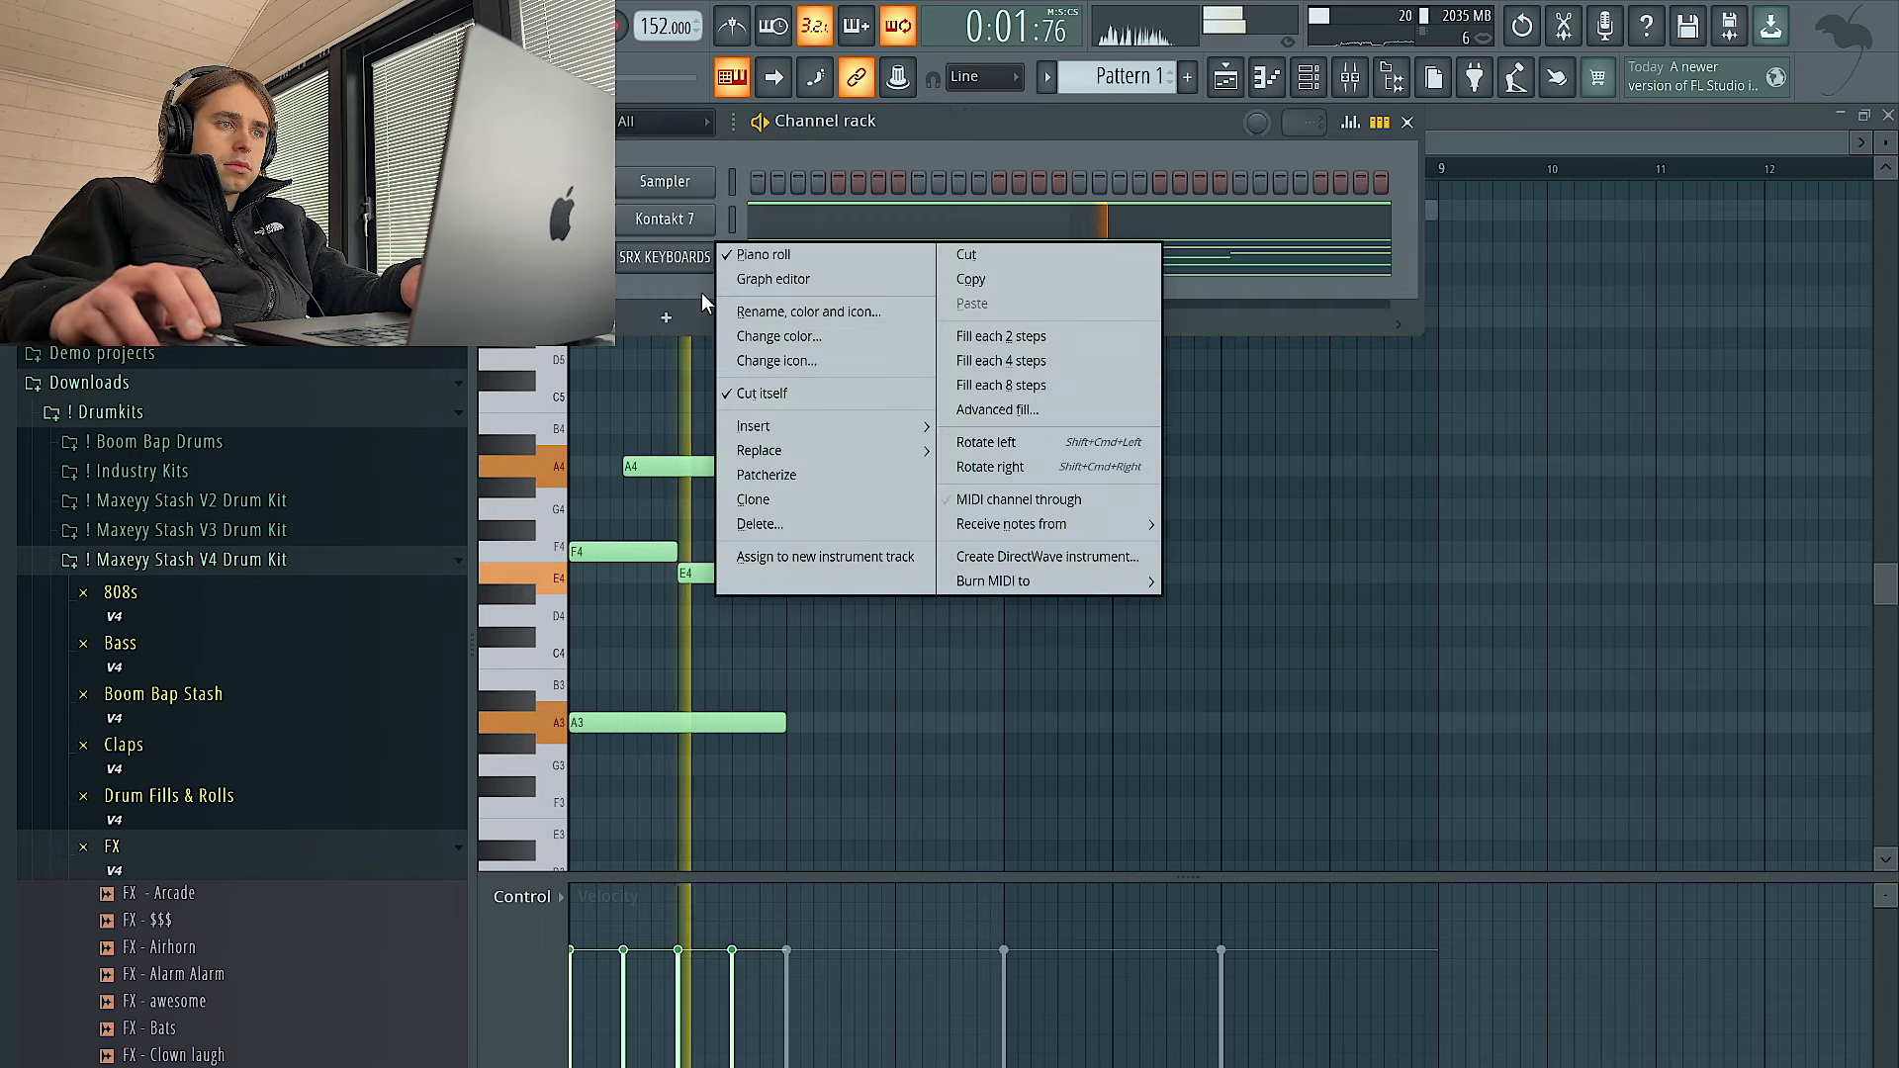
click(666, 293)
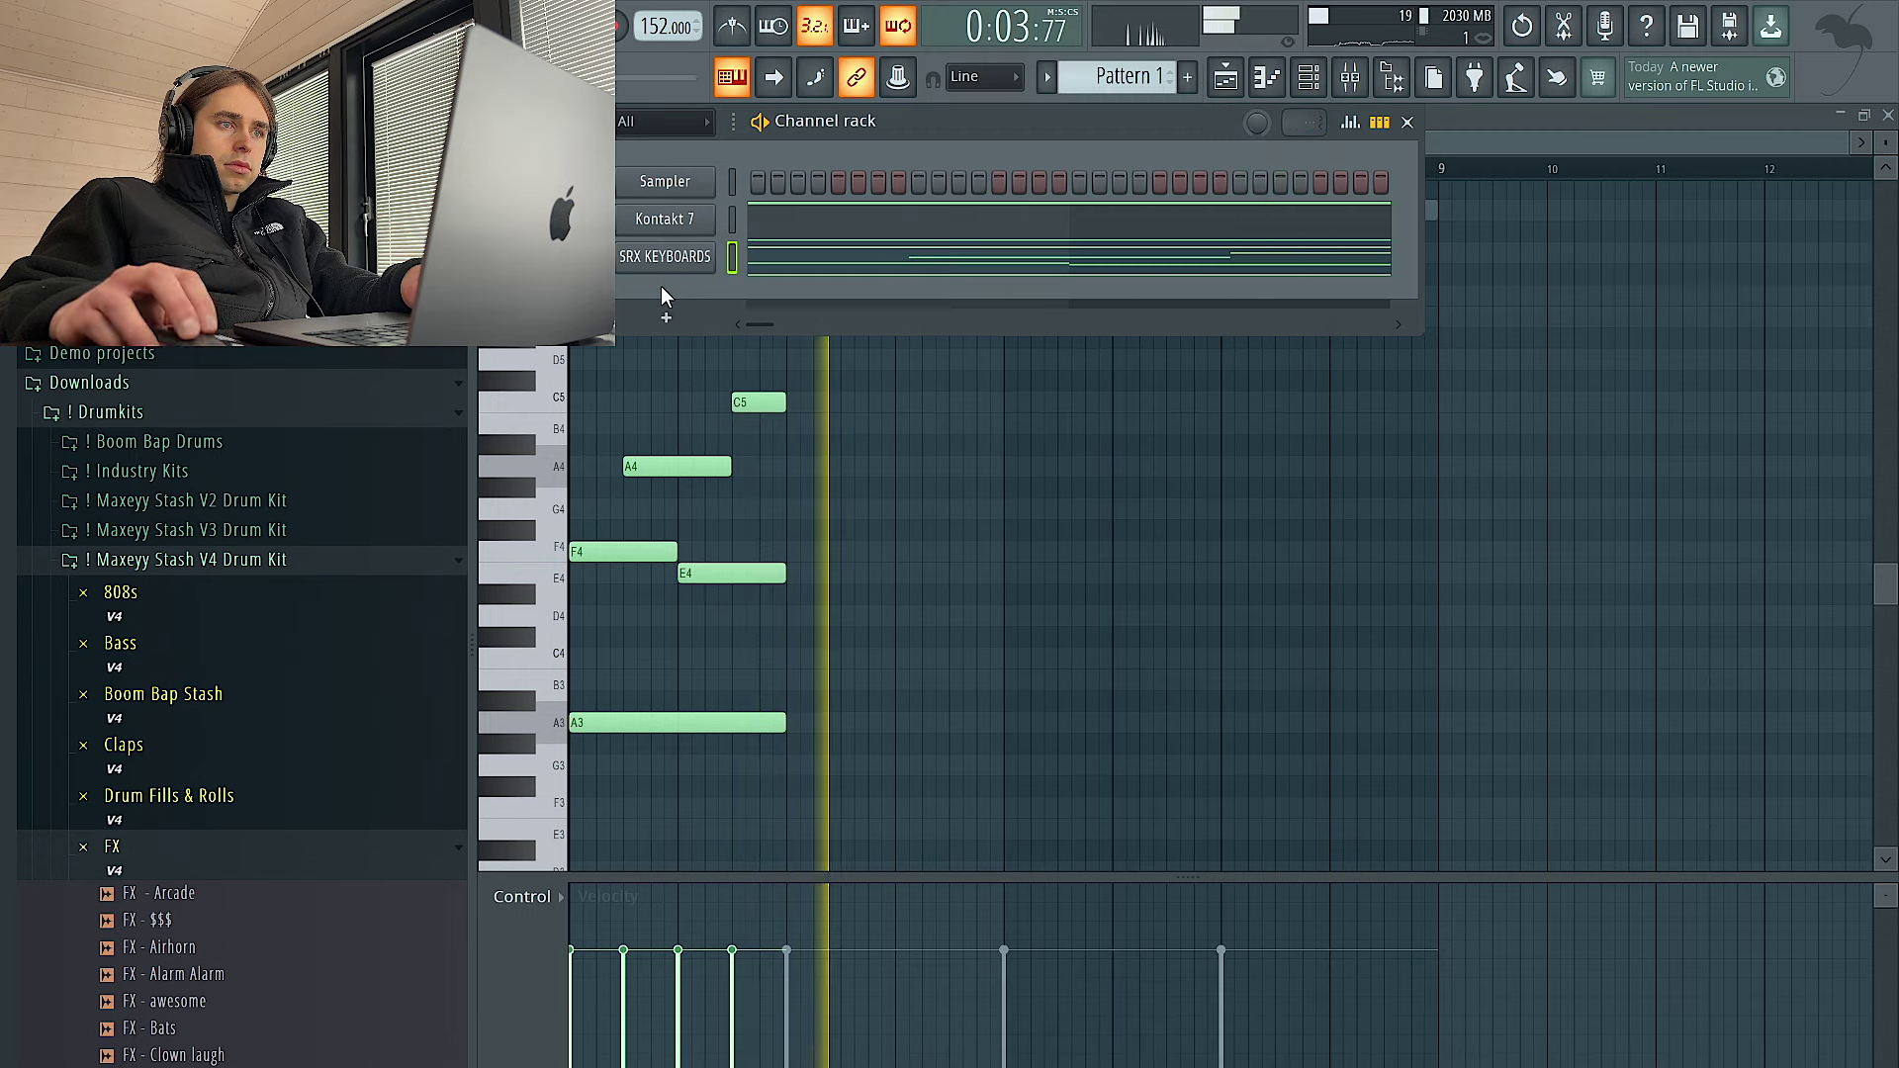
key(space)
right_click(677, 225)
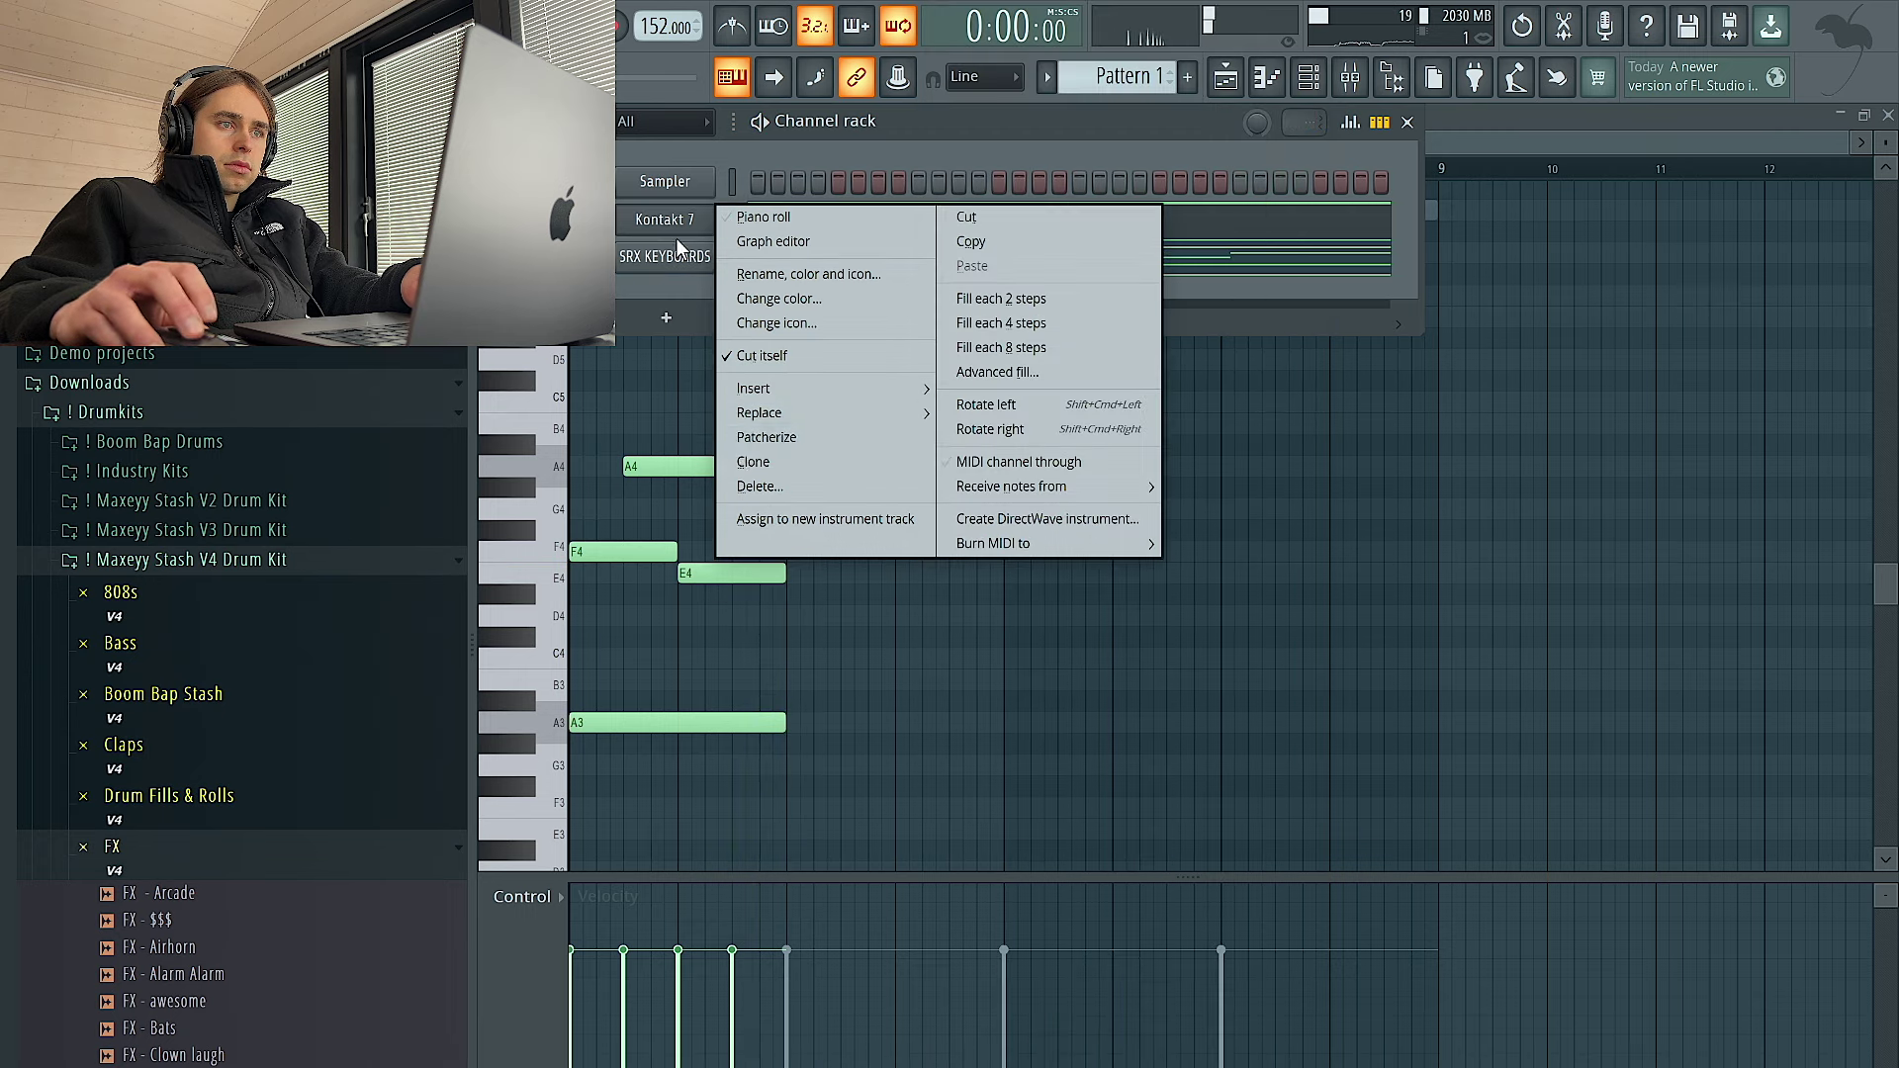
click(744, 462)
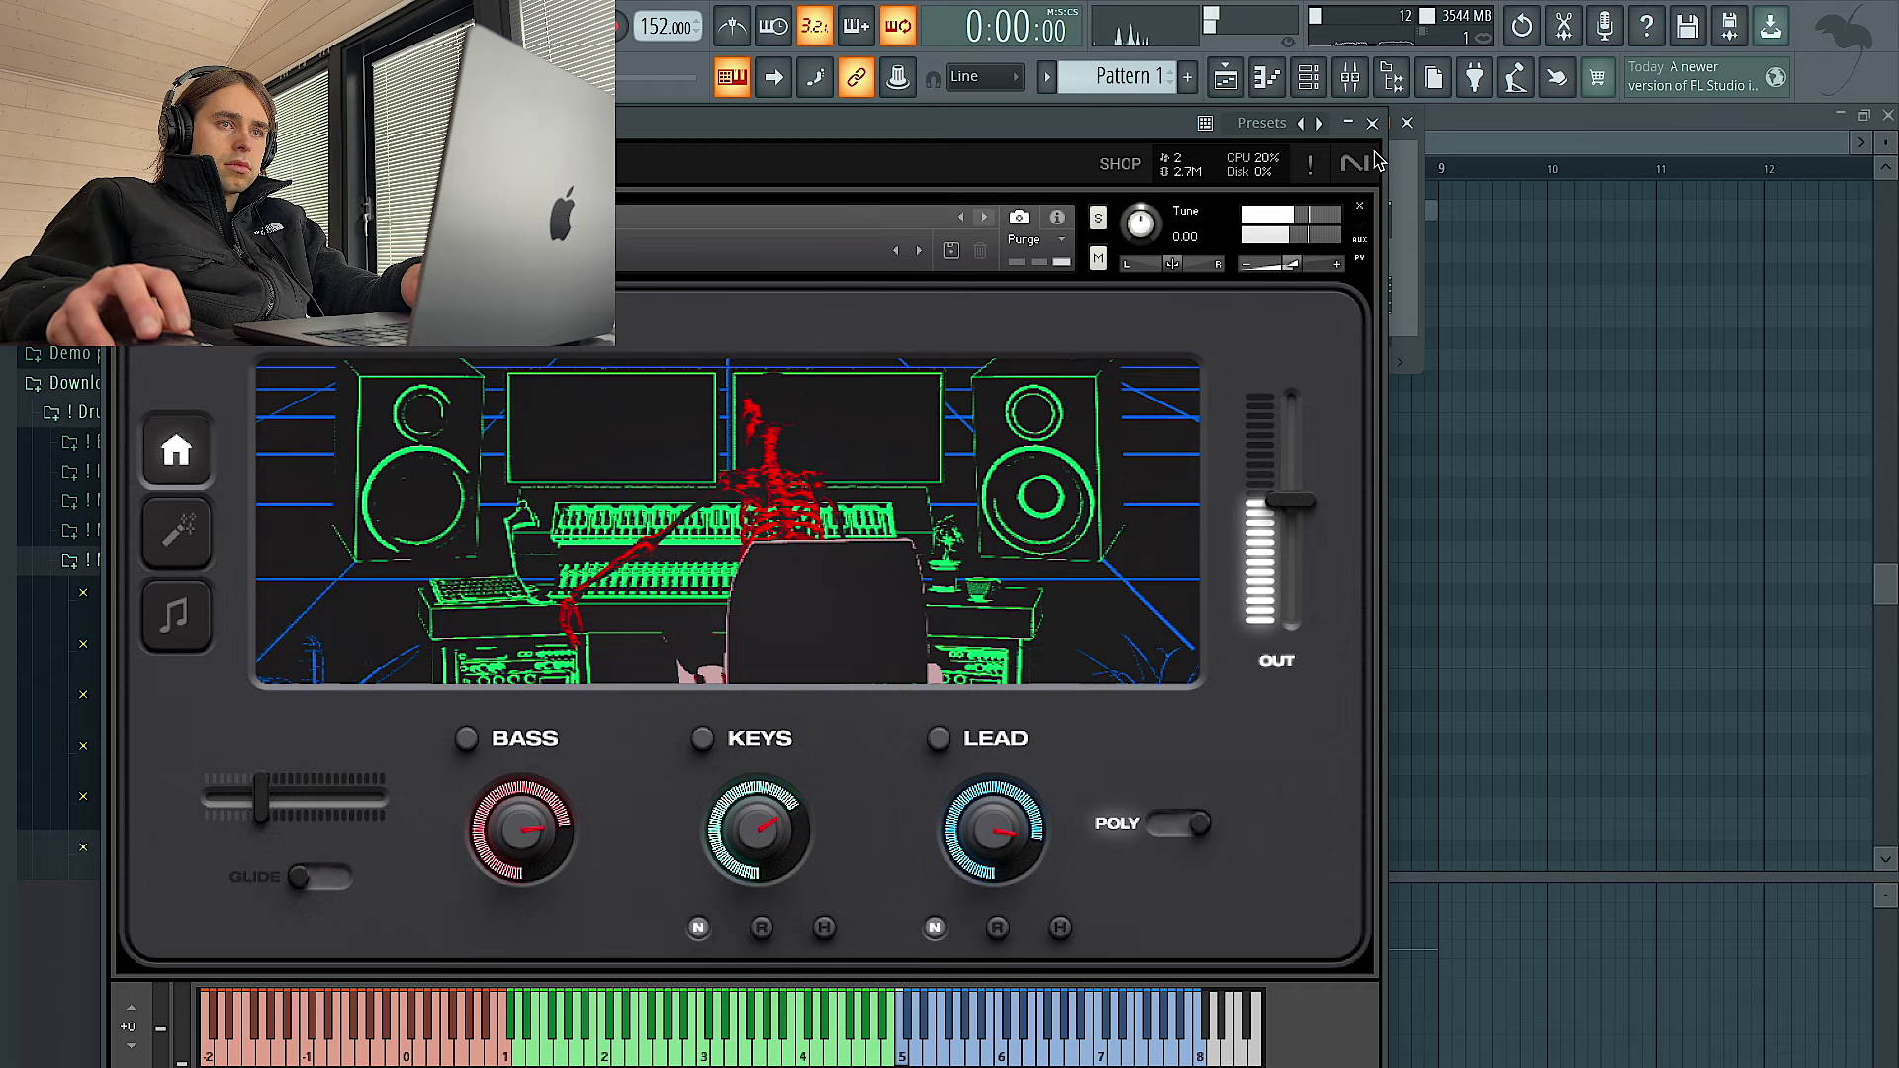
Browse the cloned Kontakt channel's instruments to Ghetto Ace and close the plugin window
click(981, 222)
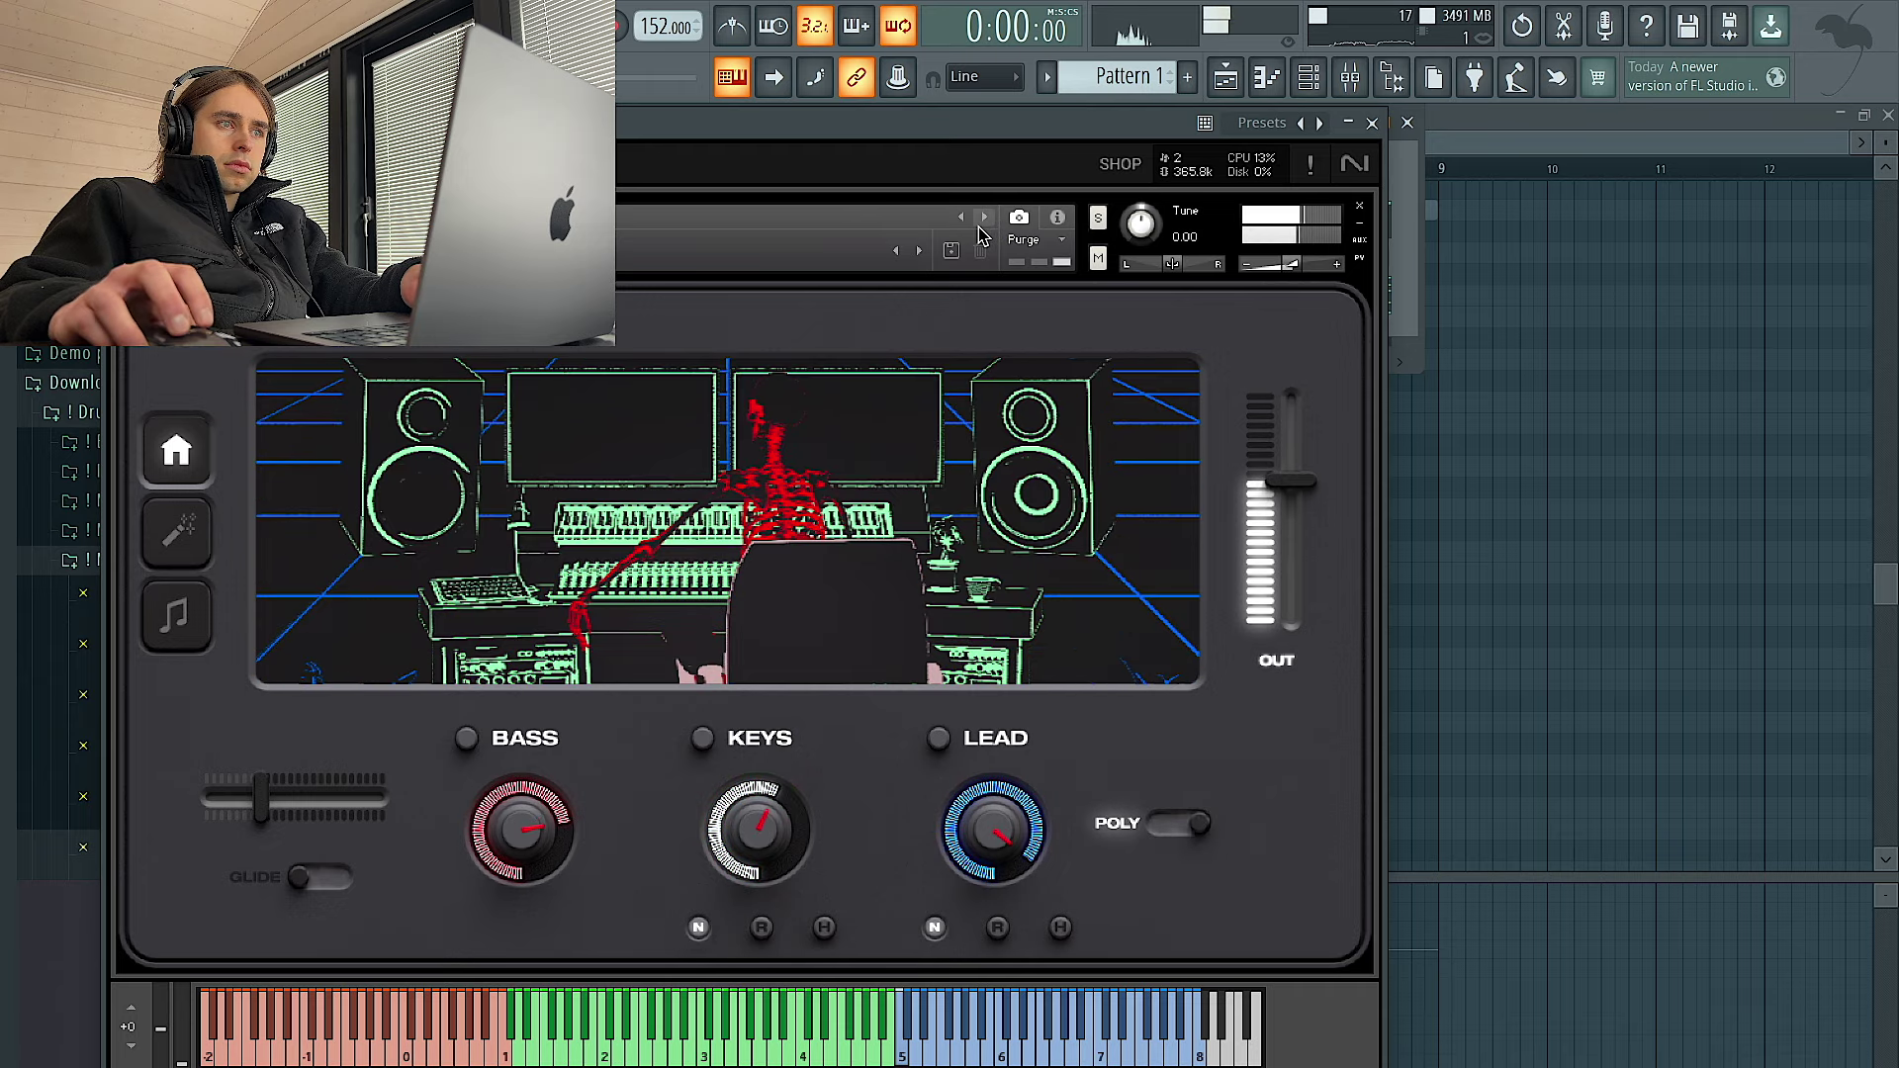
click(985, 222)
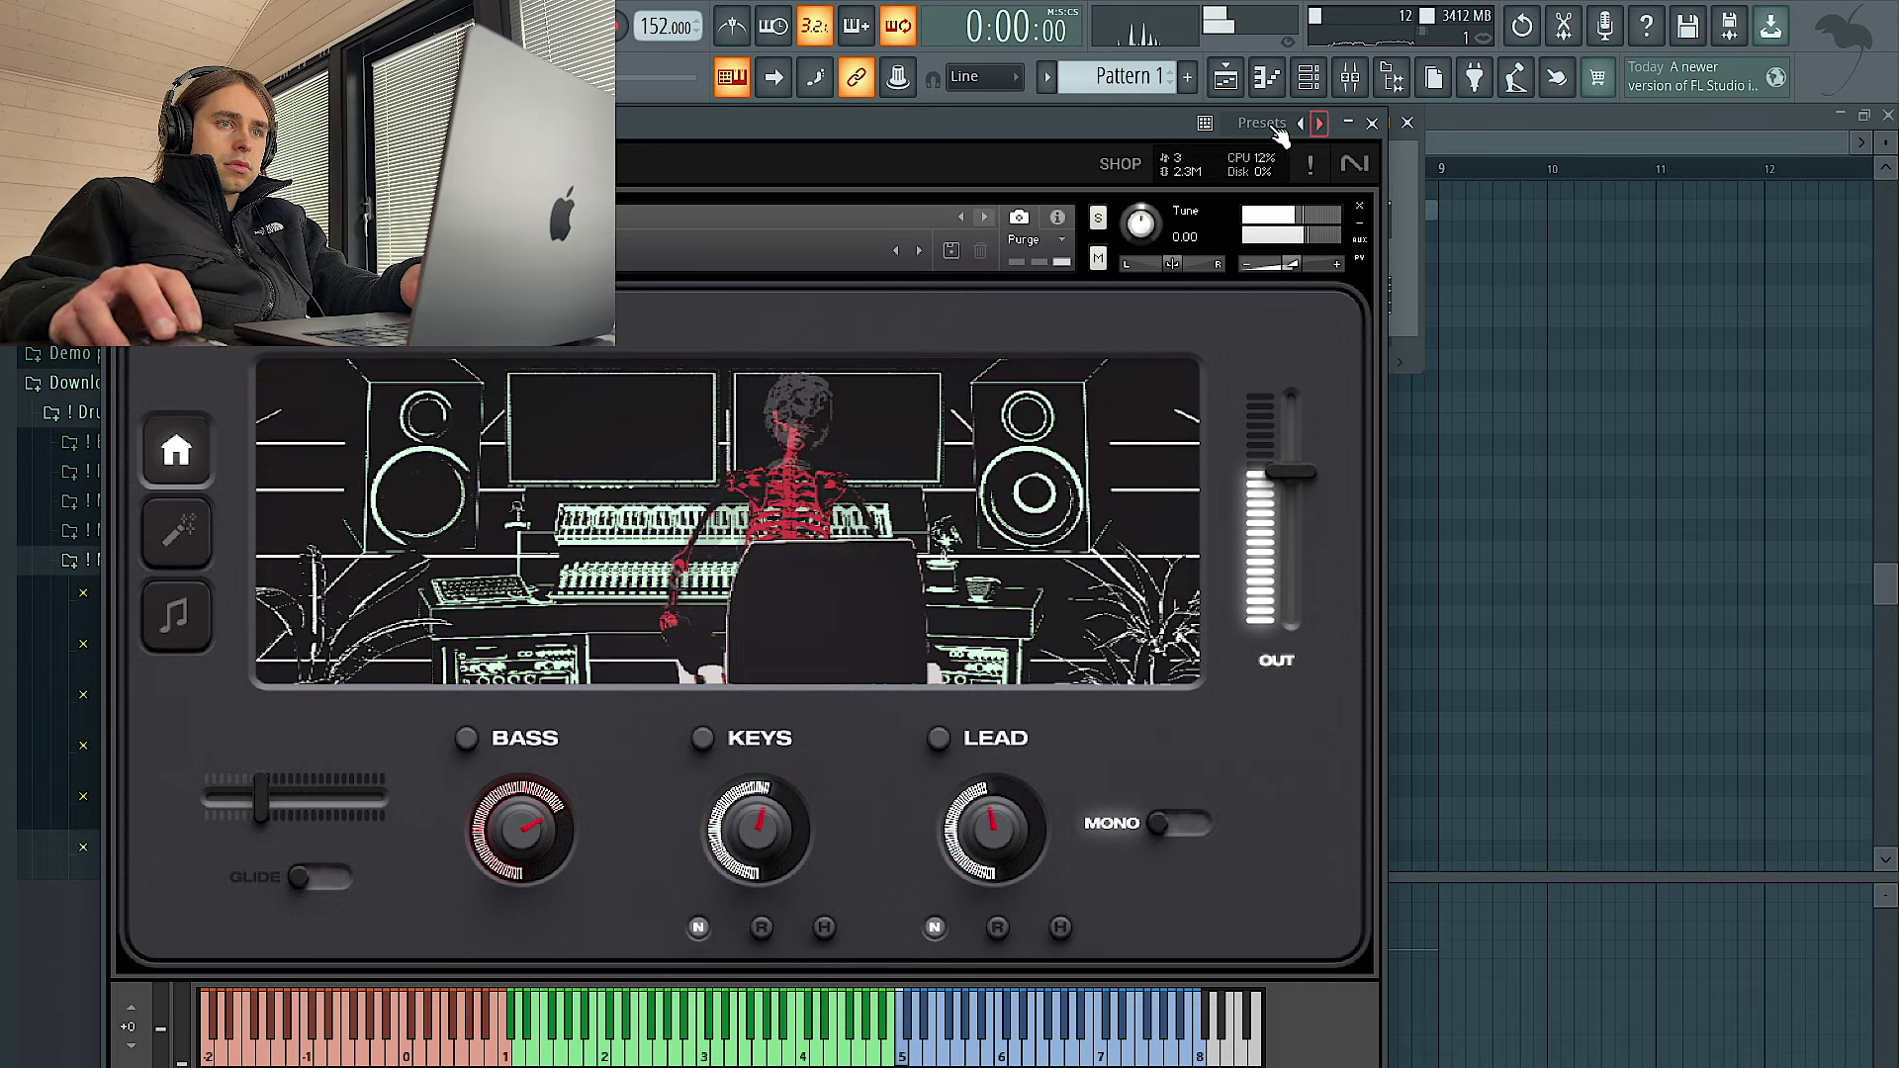
drag(899, 129, 1134, 382)
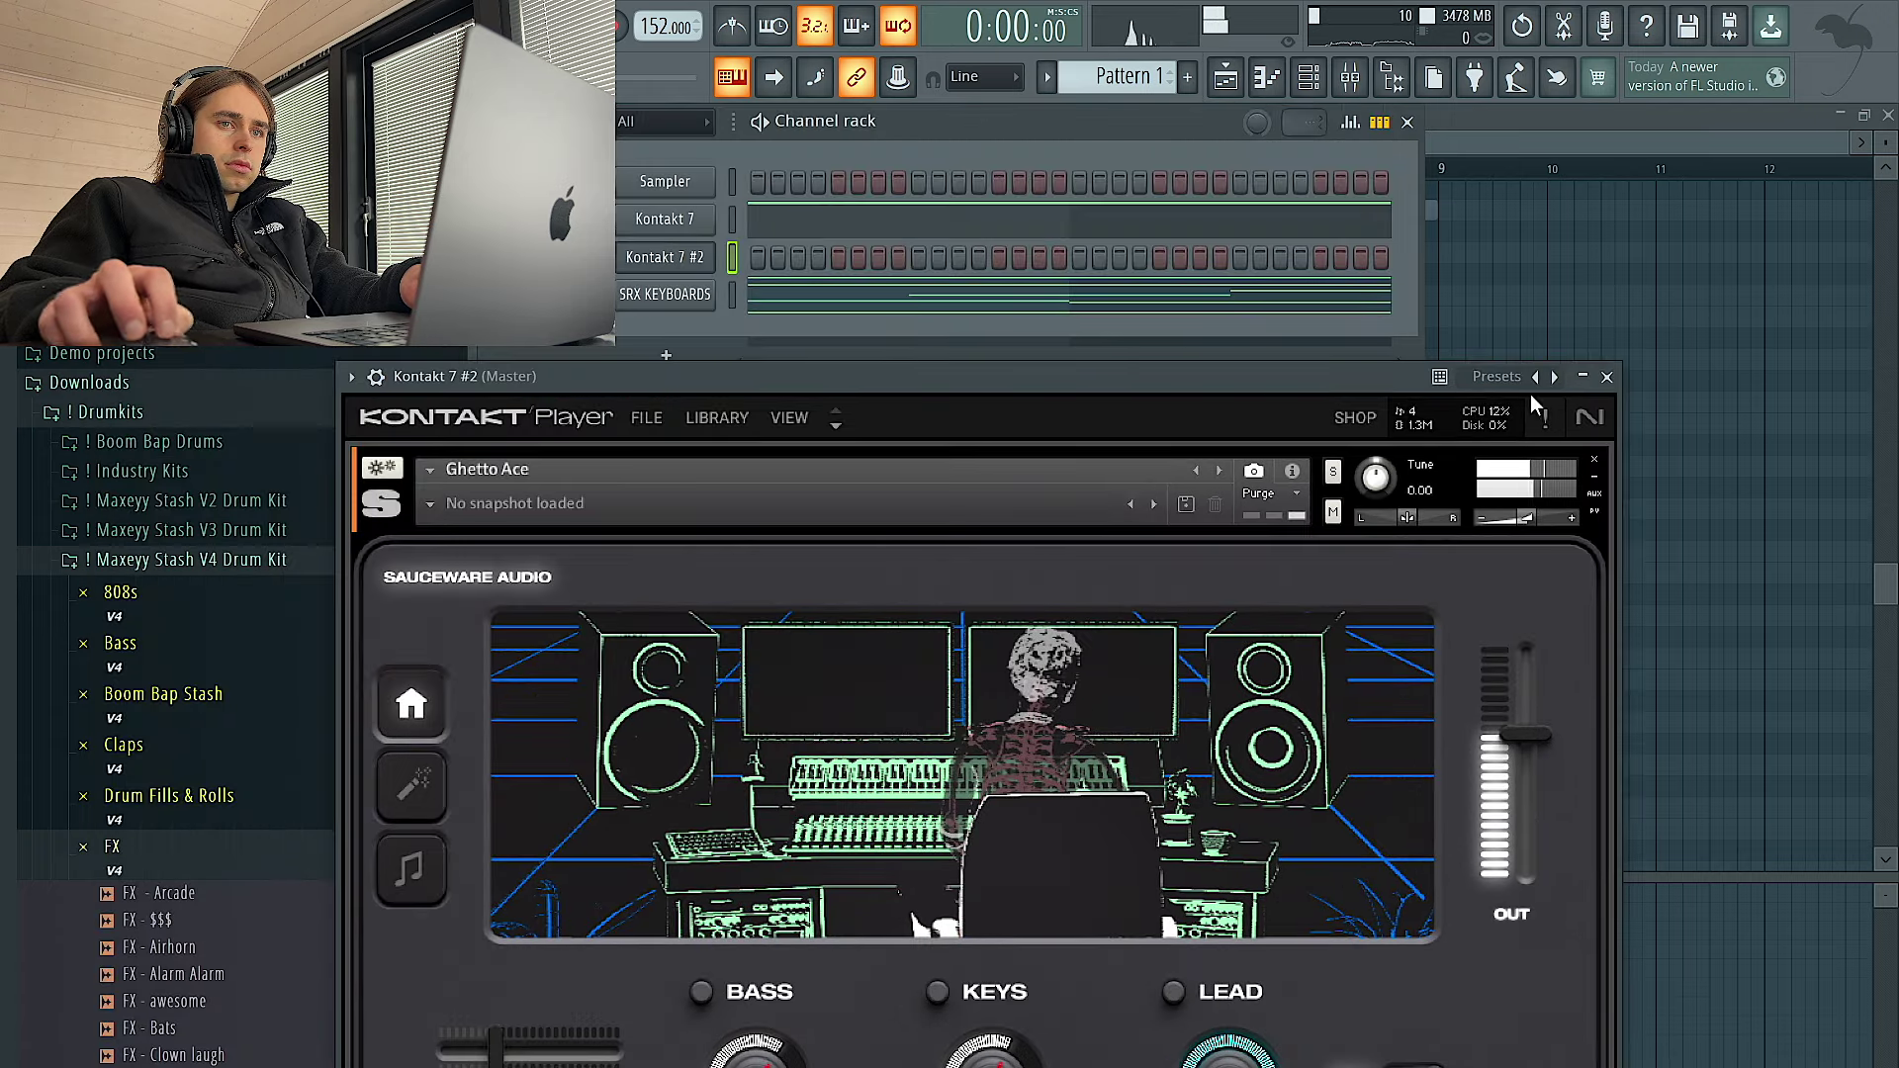
click(1606, 377)
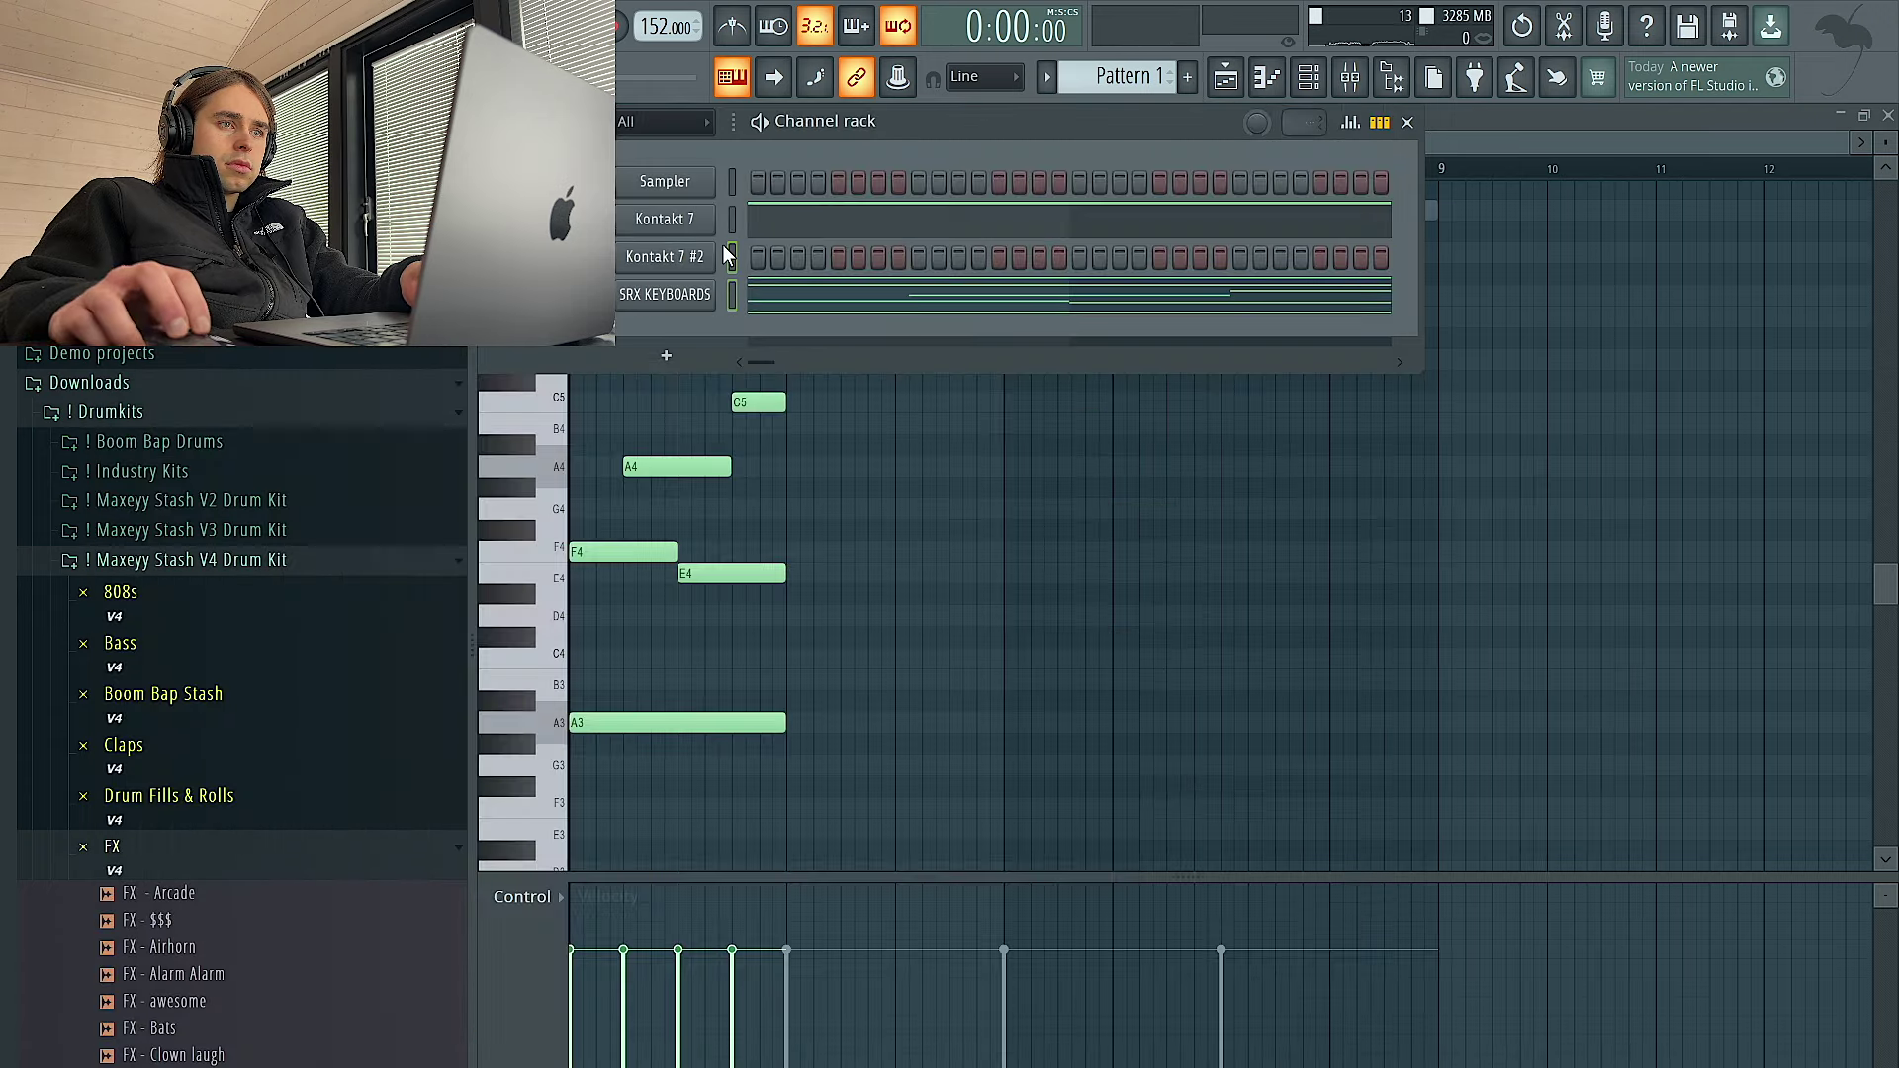
Copy the SRX KEYBOARDS notes into the Kontakt 7 #2 channel and play the pattern
click(731, 257)
key(space)
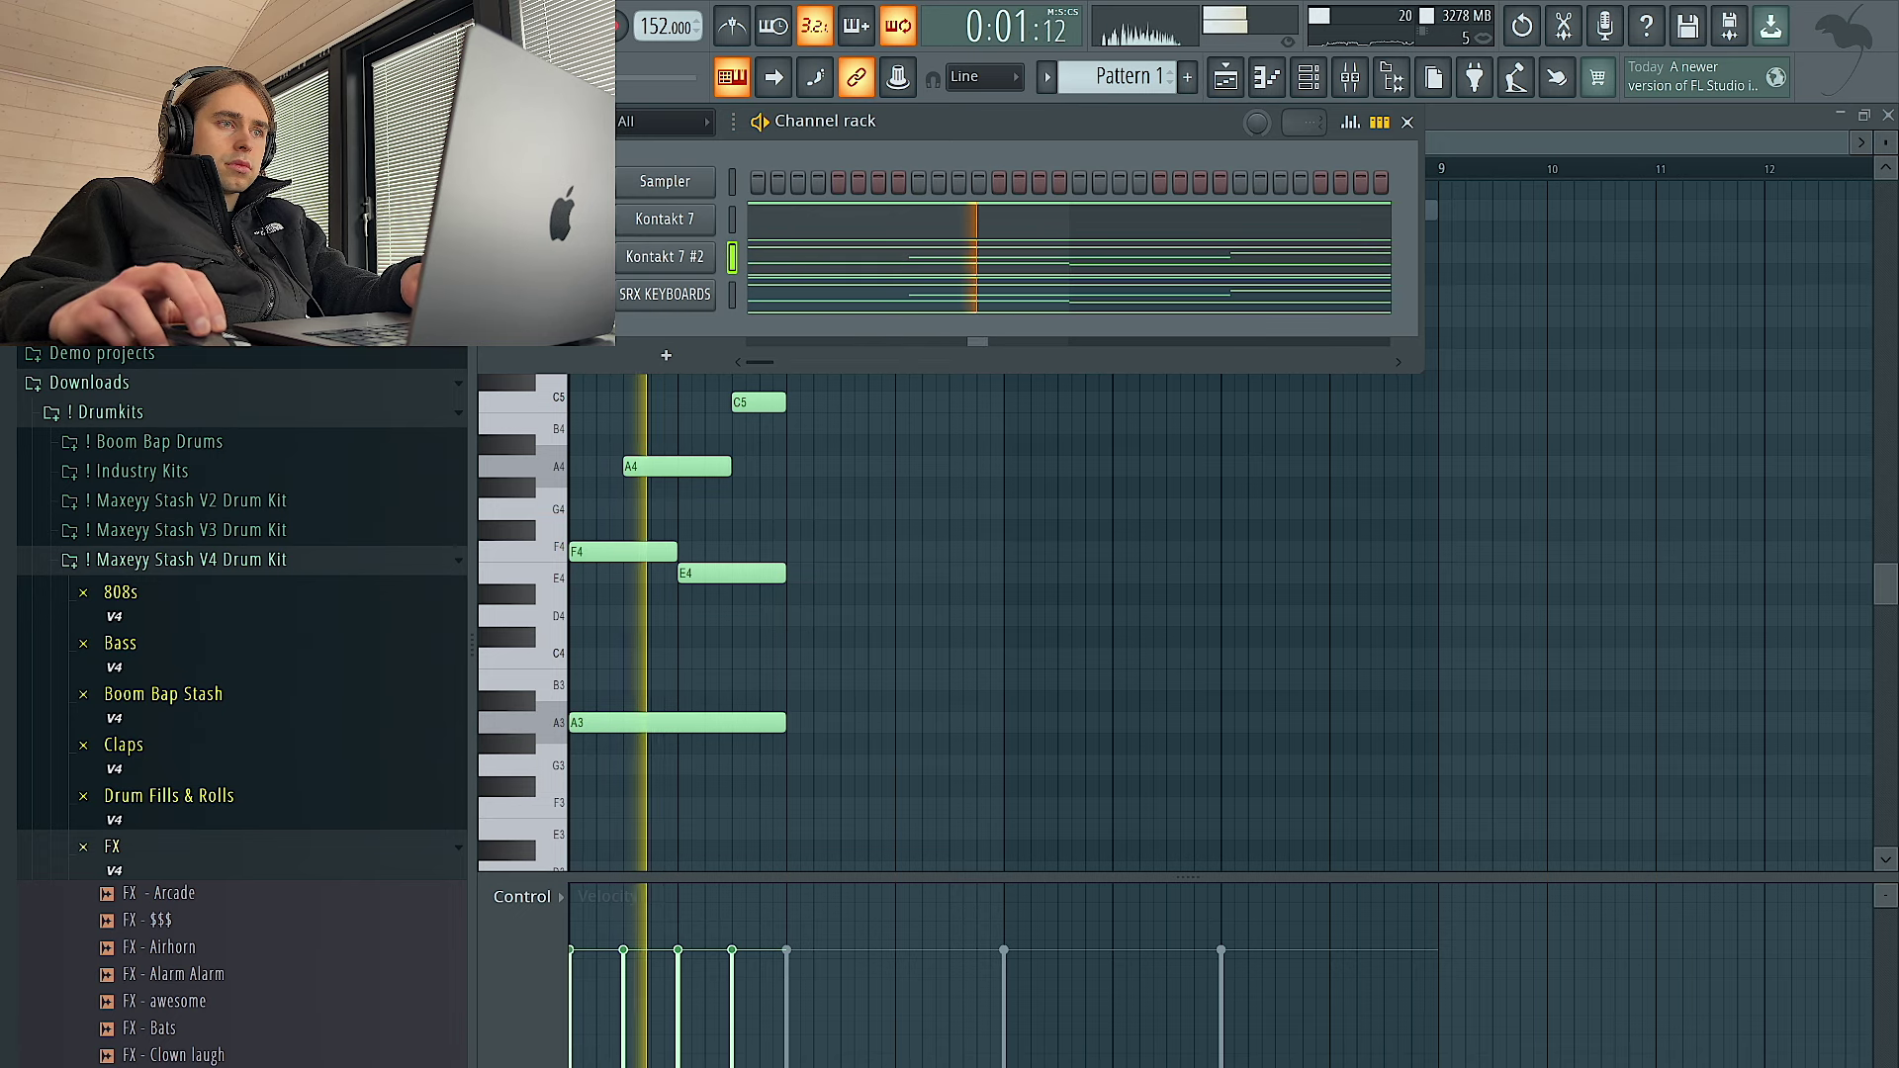
Open the Kontakt 7 #2 notes and duplicate the two-bar phrase three times so it fills eight bars
right_click(707, 251)
click(730, 259)
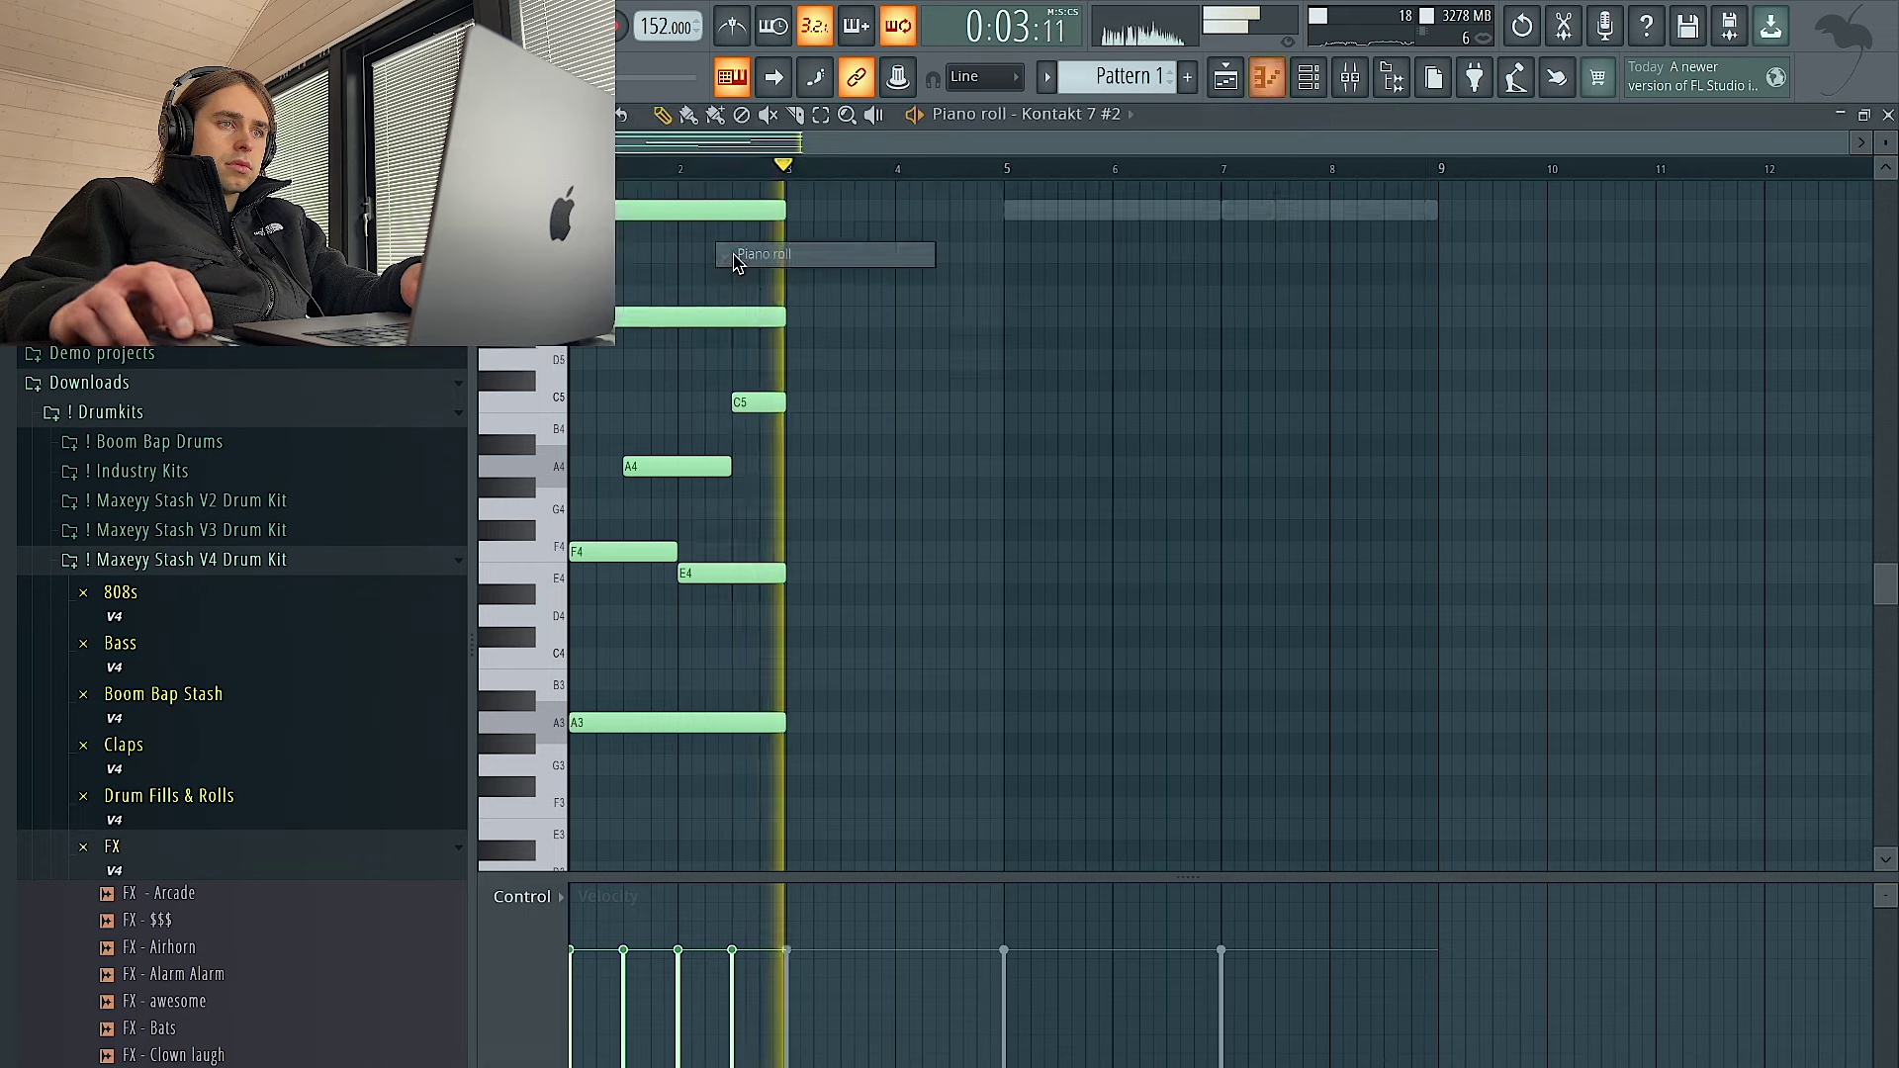
key(ctrl+b)
key(ctrl+b)
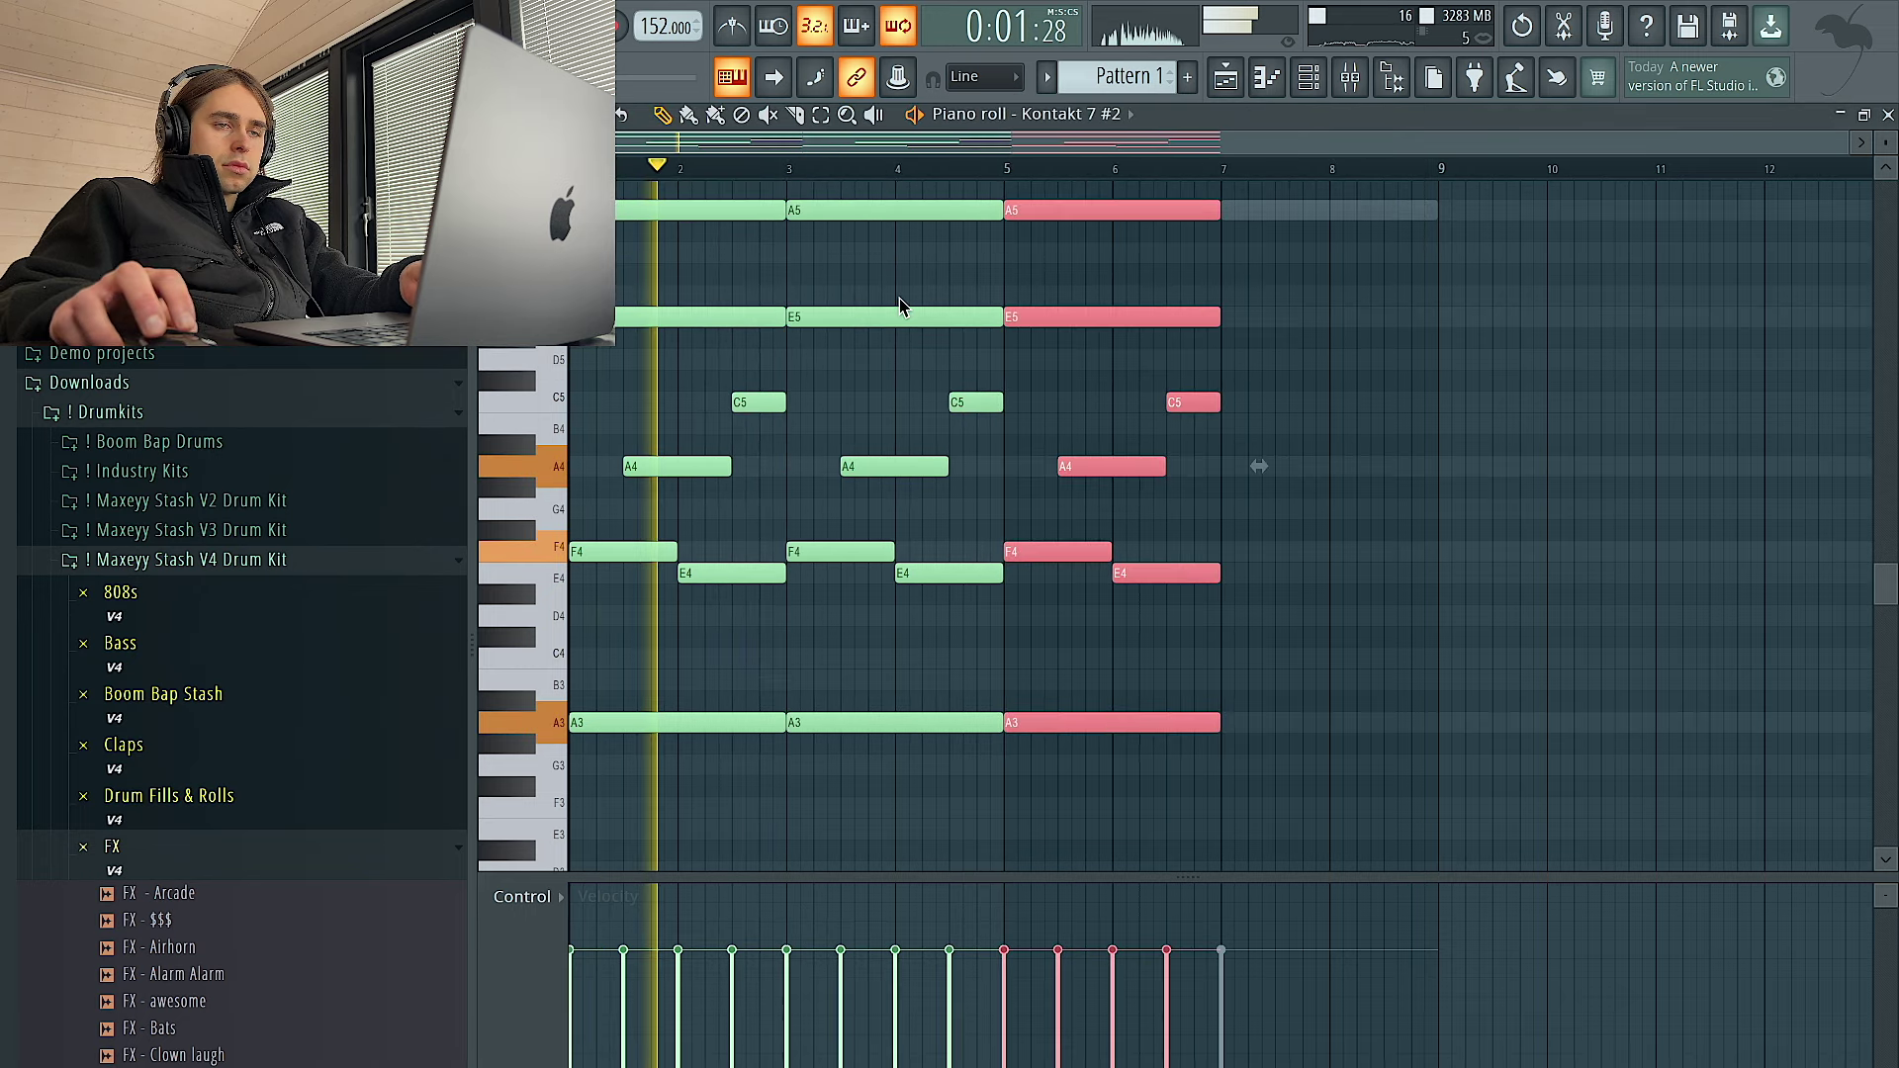
key(ctrl+b)
Try all Kontakt 7 #2 notes one octave higher and one octave lower, and return them to their original octave
key(ctrl+a)
key(ctrl+Up)
scroll(938, 309, up, 3)
scroll(938, 309, up, 1)
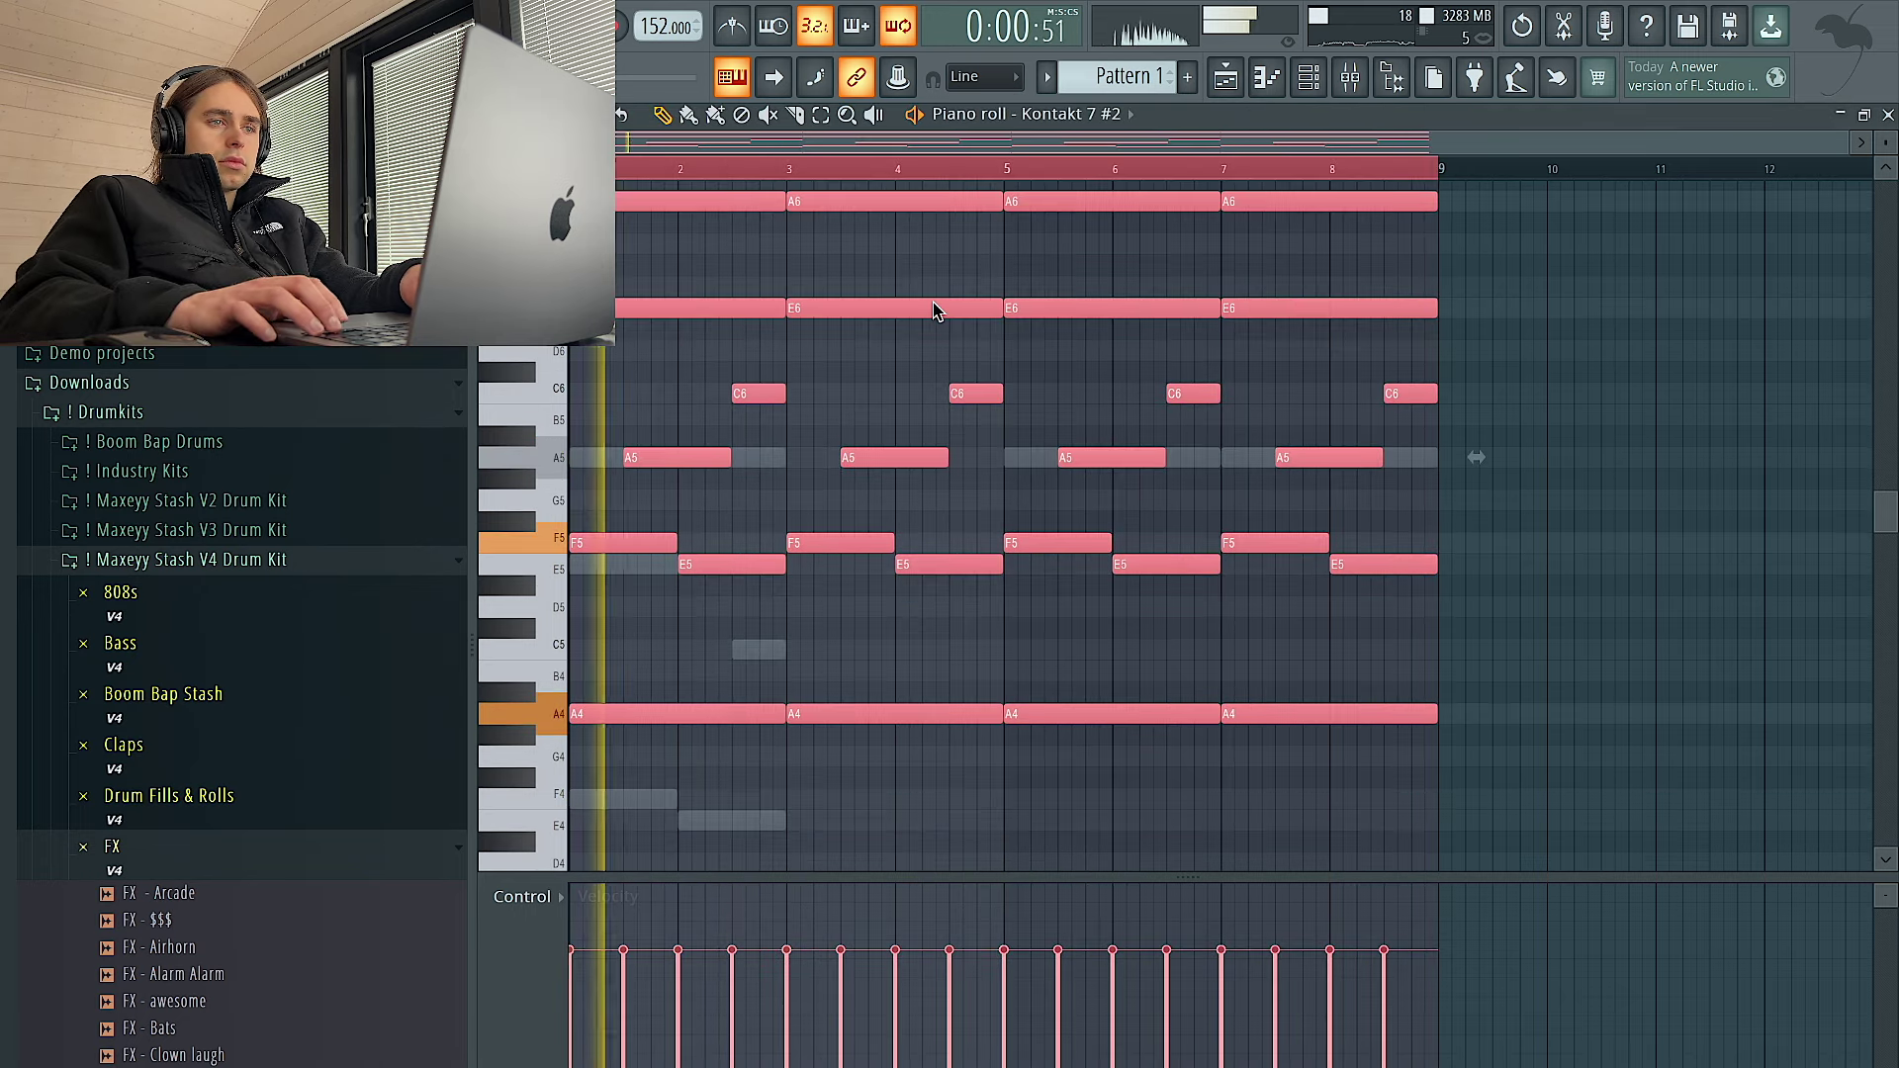
key(ctrl+Down)
scroll(938, 310, down, 2)
key(ctrl+Down)
scroll(938, 310, down, 2)
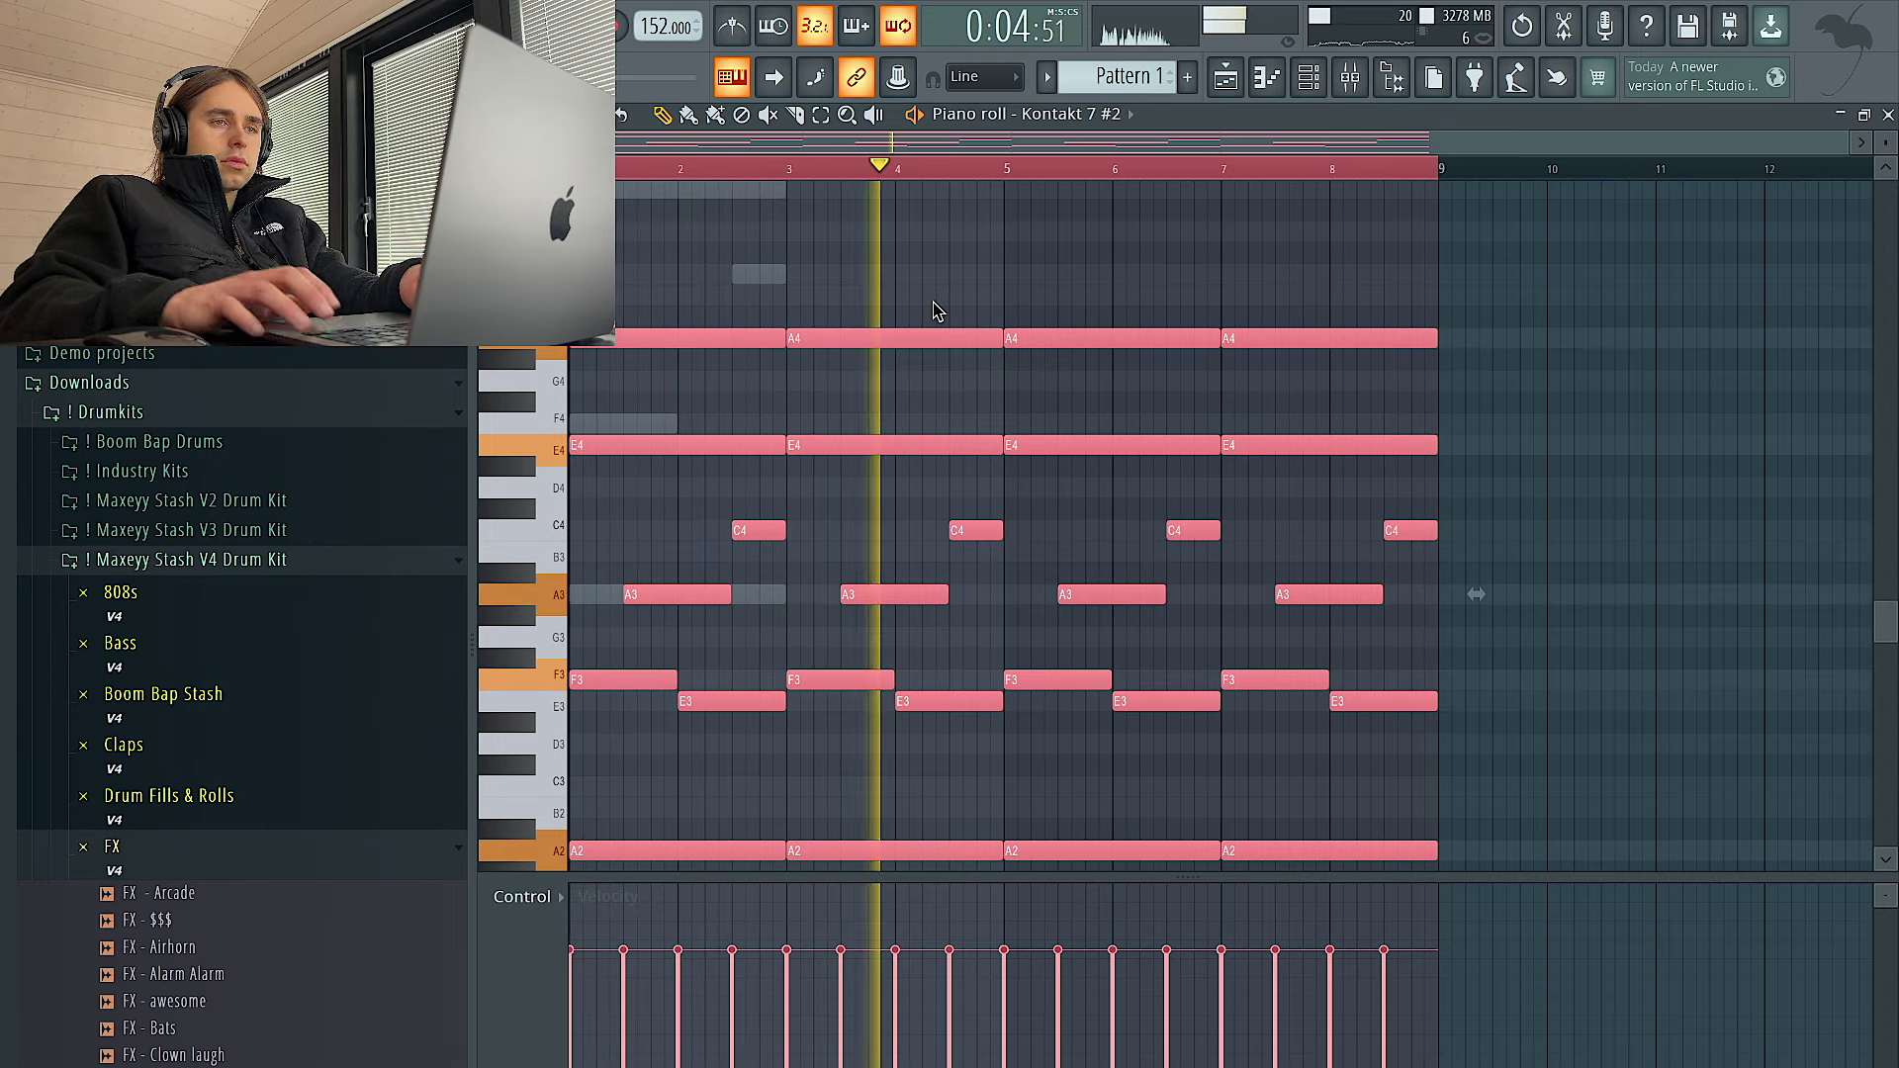
key(ctrl+Up)
scroll(937, 310, up, 2)
key(space)
key(space)
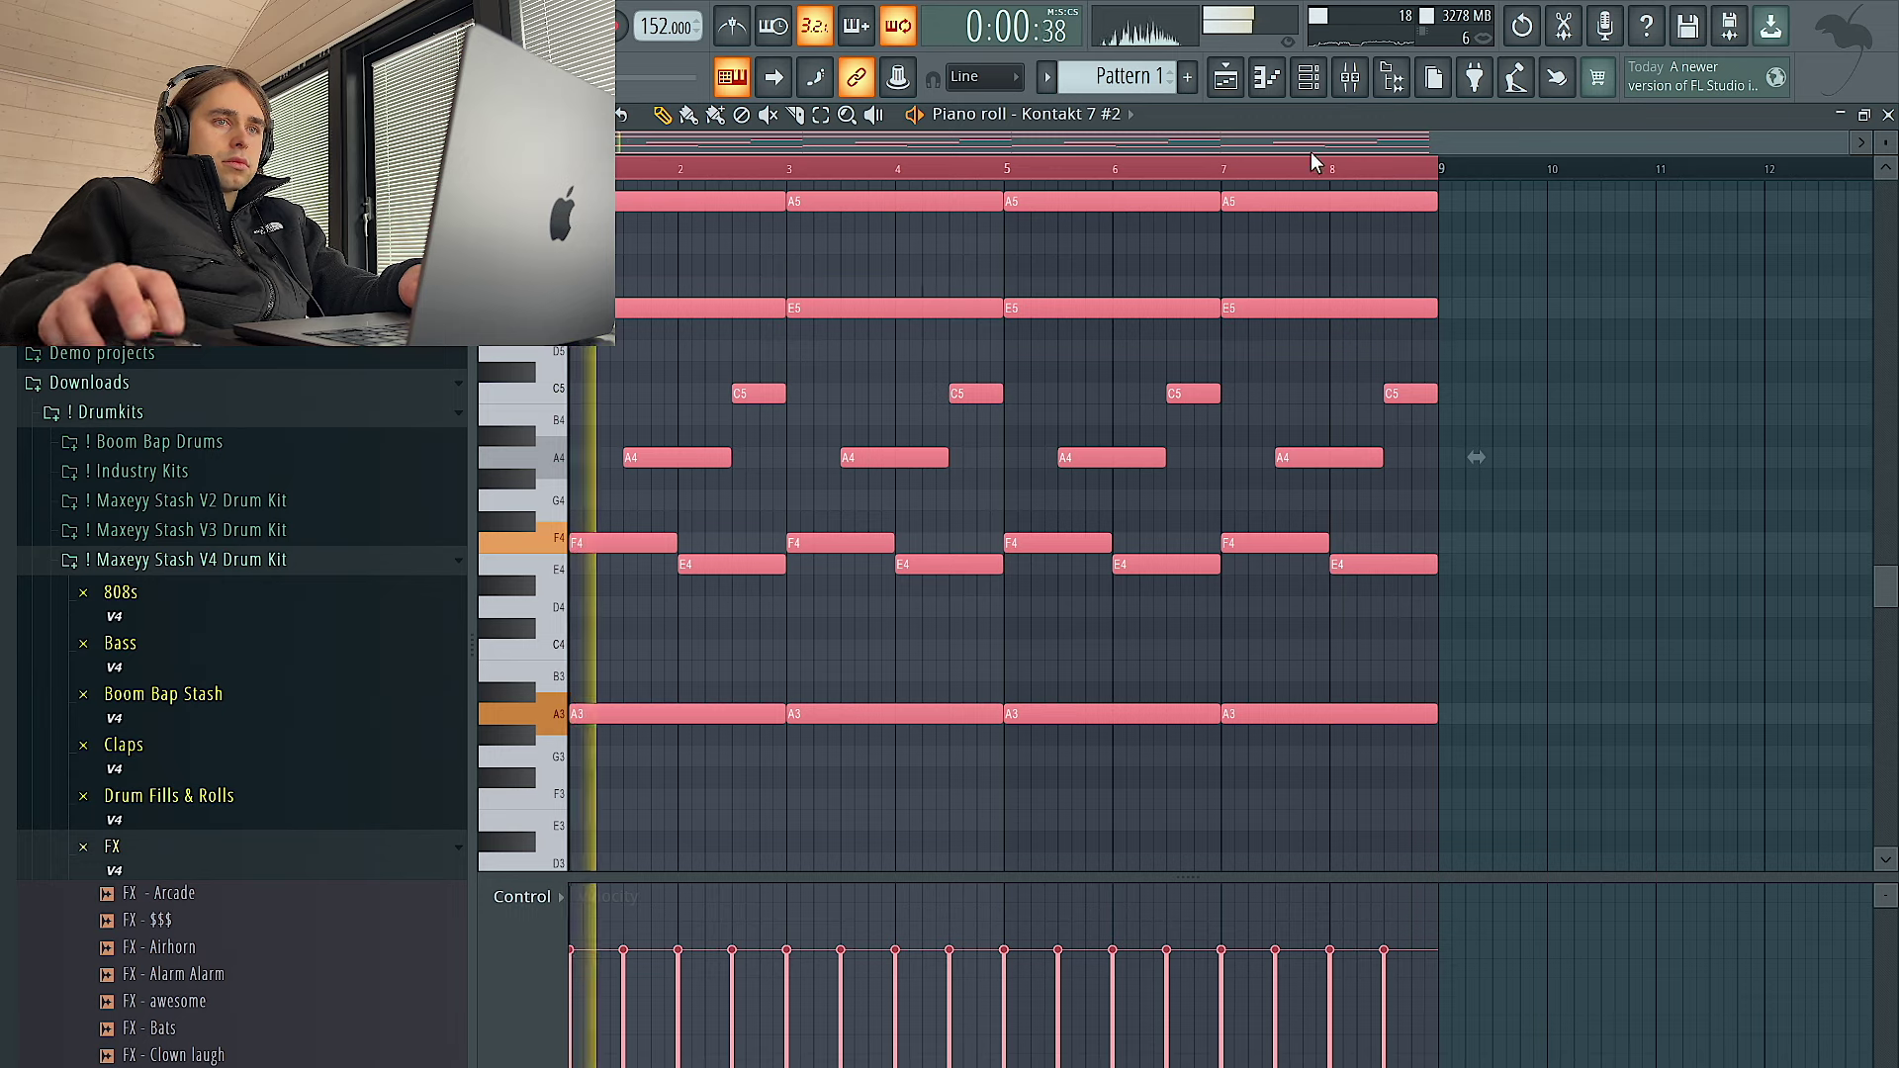
Load the HalfTime effect in the first slot of mixer Insert 2 and close its window
click(1309, 76)
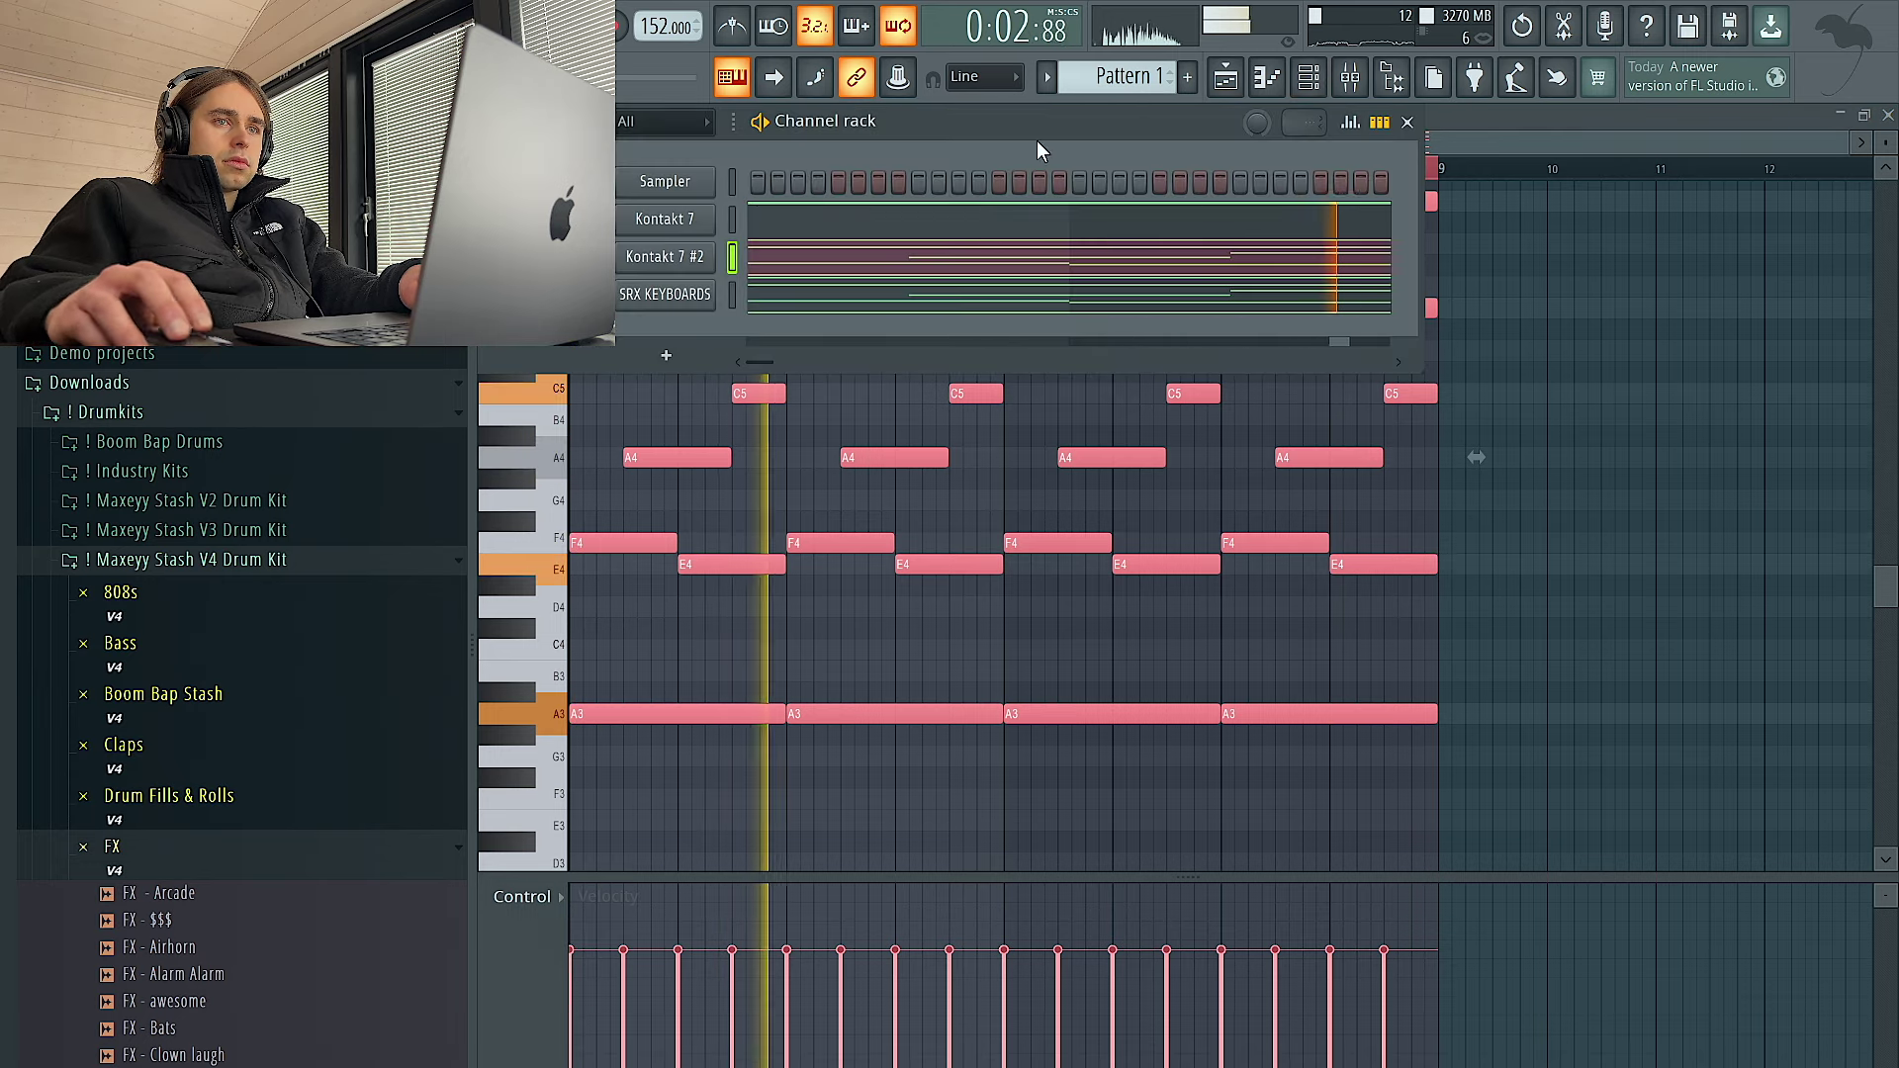
click(1350, 76)
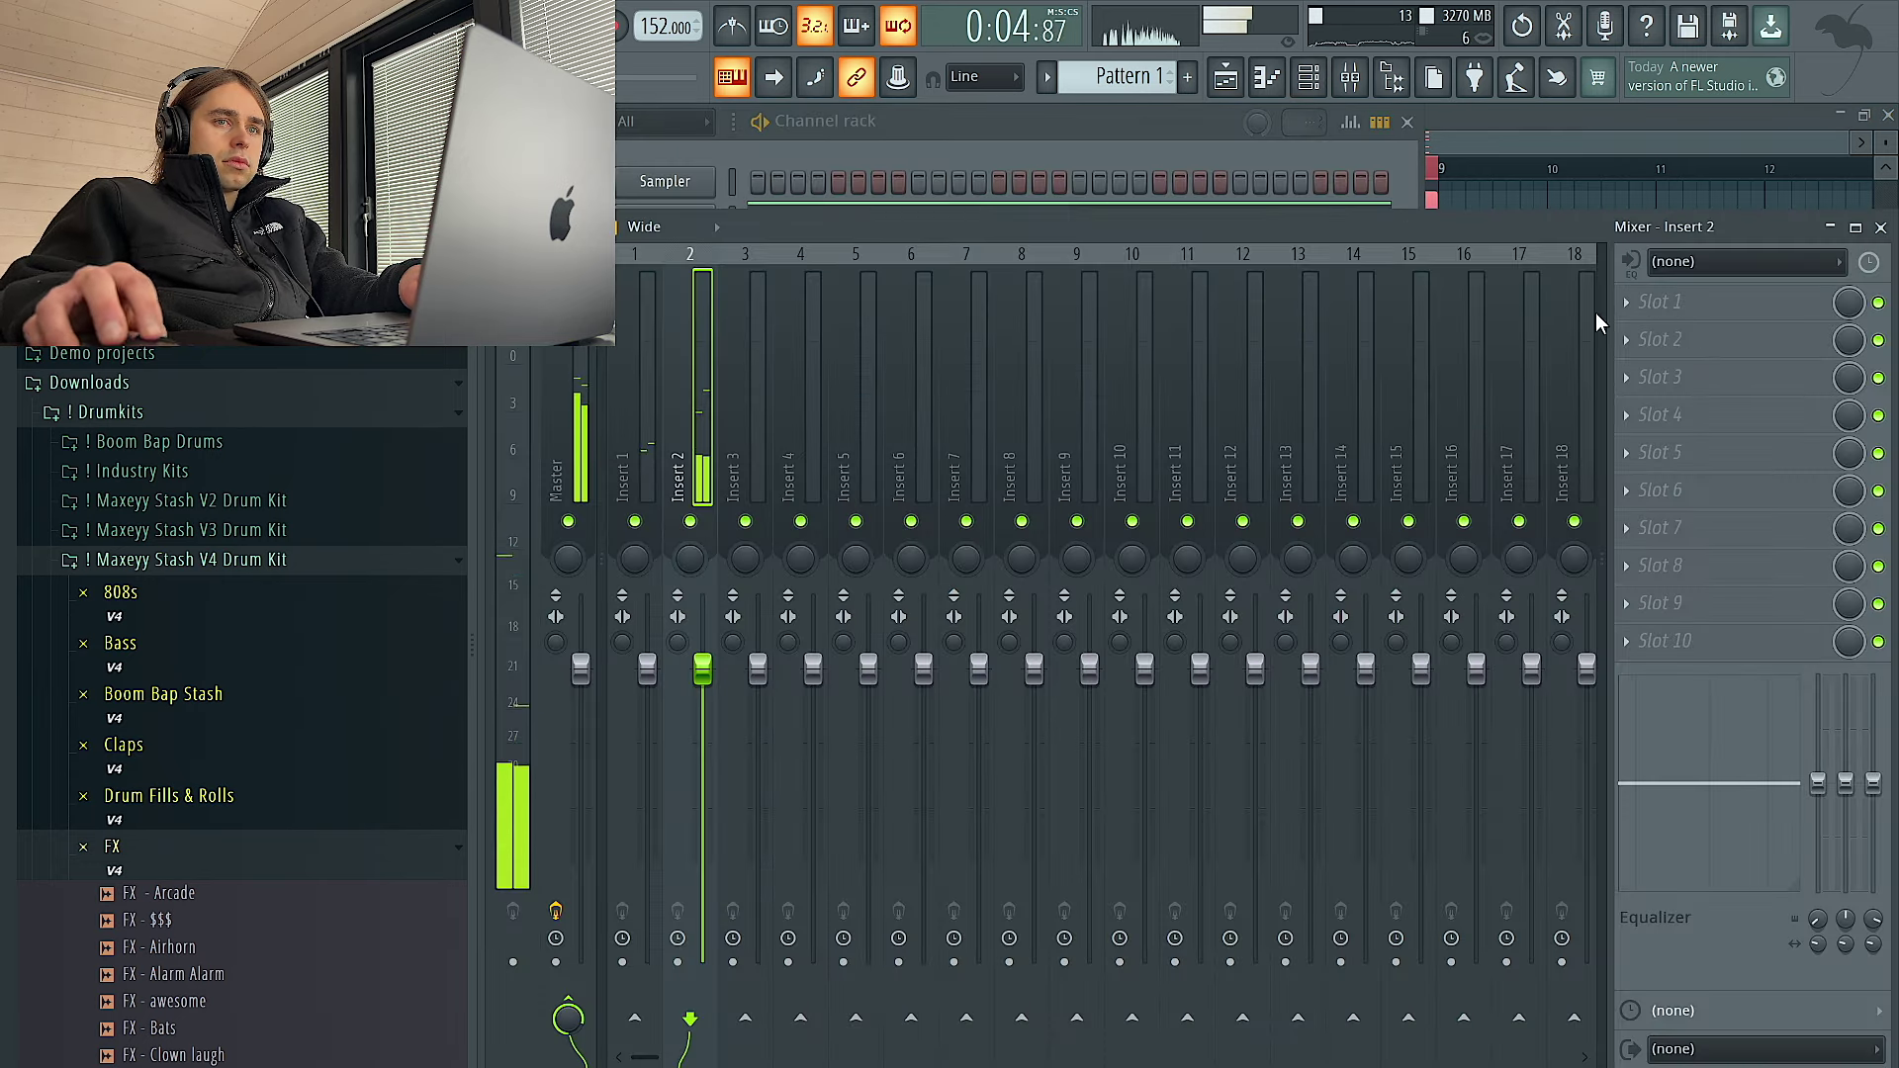
click(1657, 302)
mouse_move(1656, 333)
click(1093, 380)
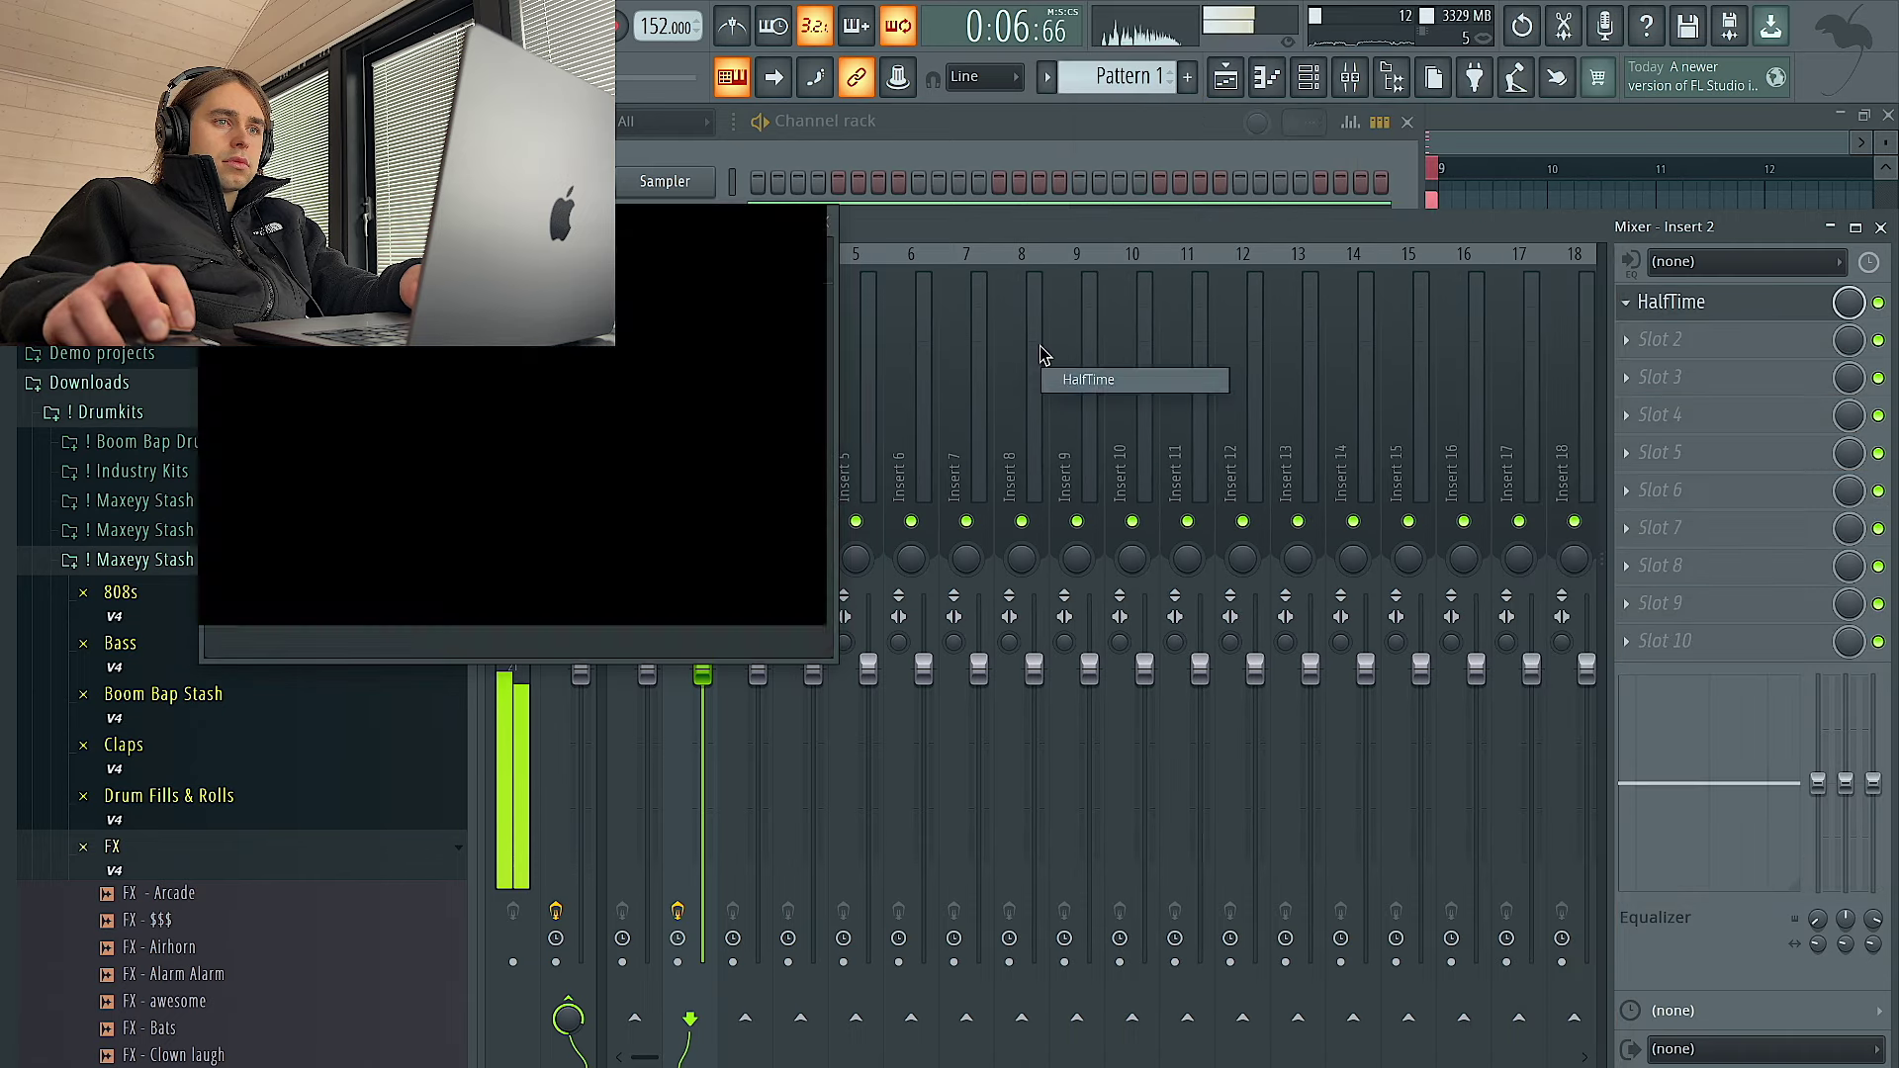
drag(945, 329, 941, 349)
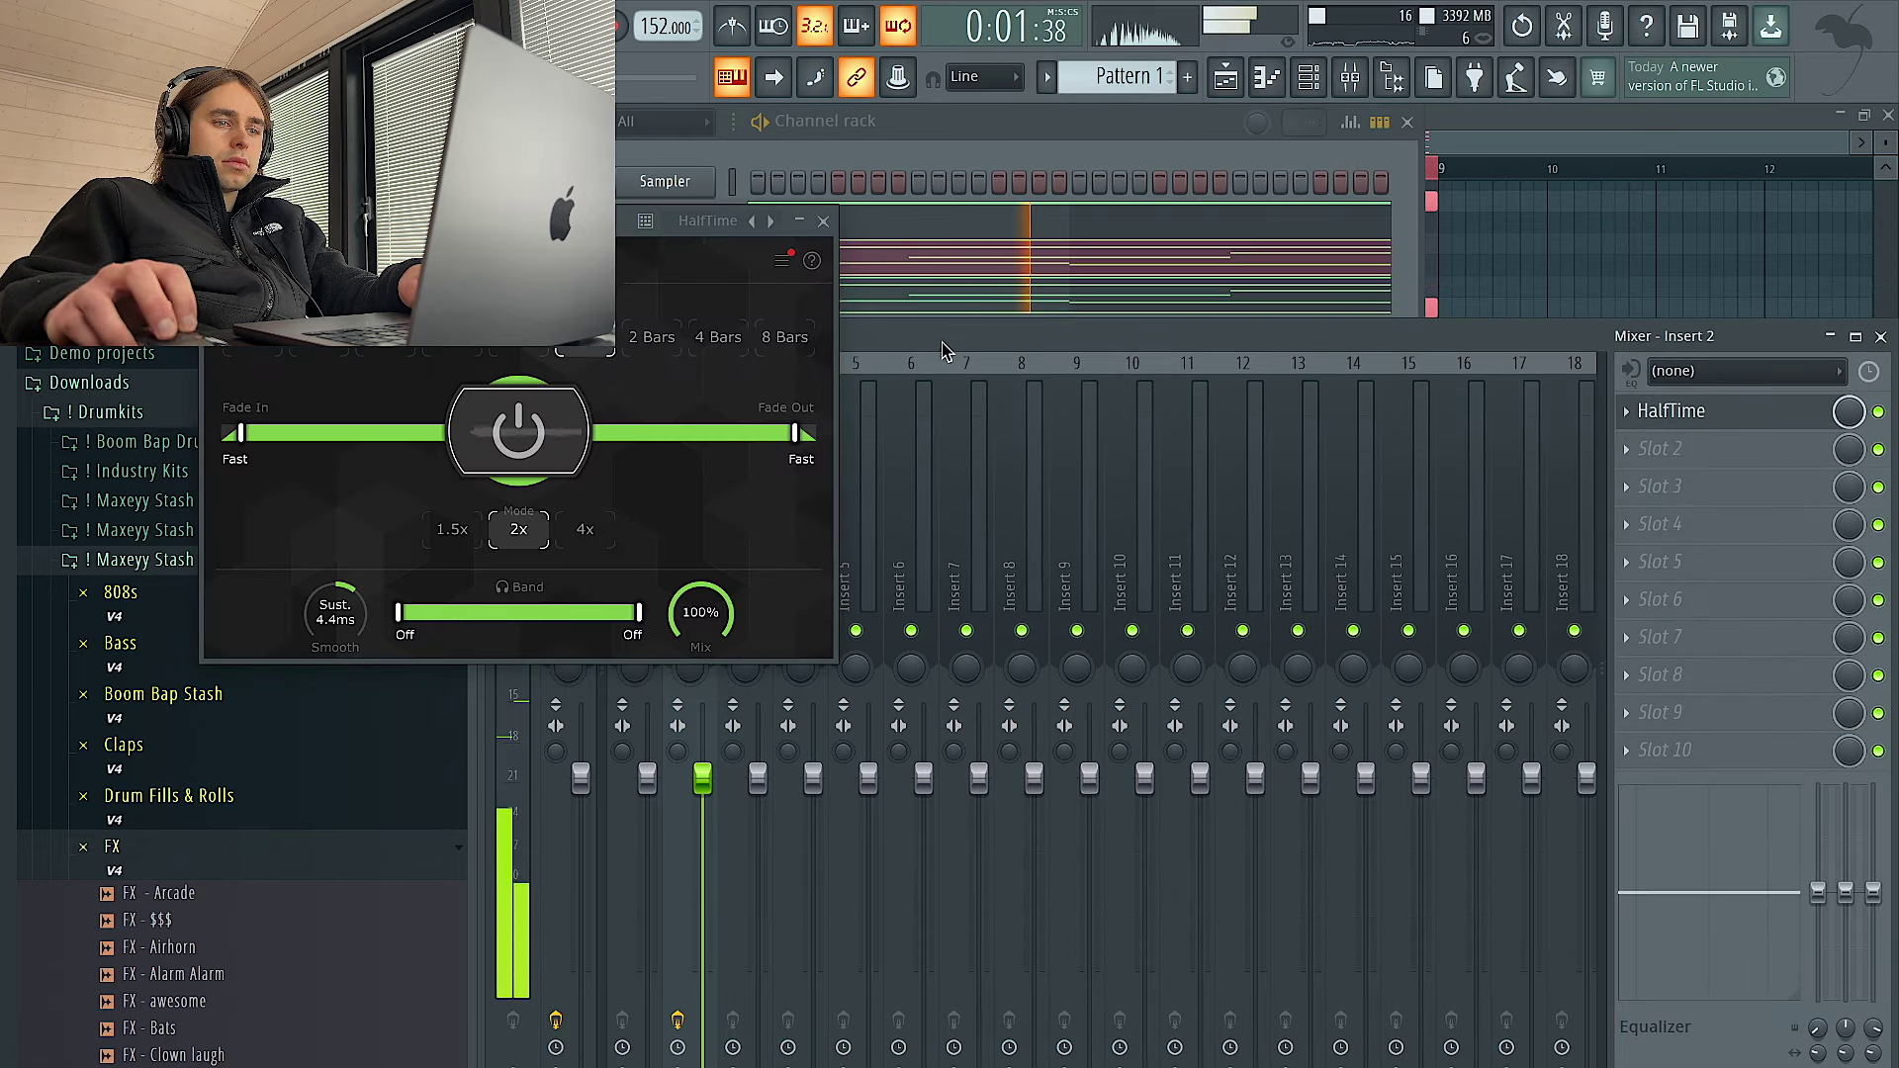
click(824, 223)
Open the Kontakt 7 notes and transpose them up three semitones to C7 and C6
click(941, 153)
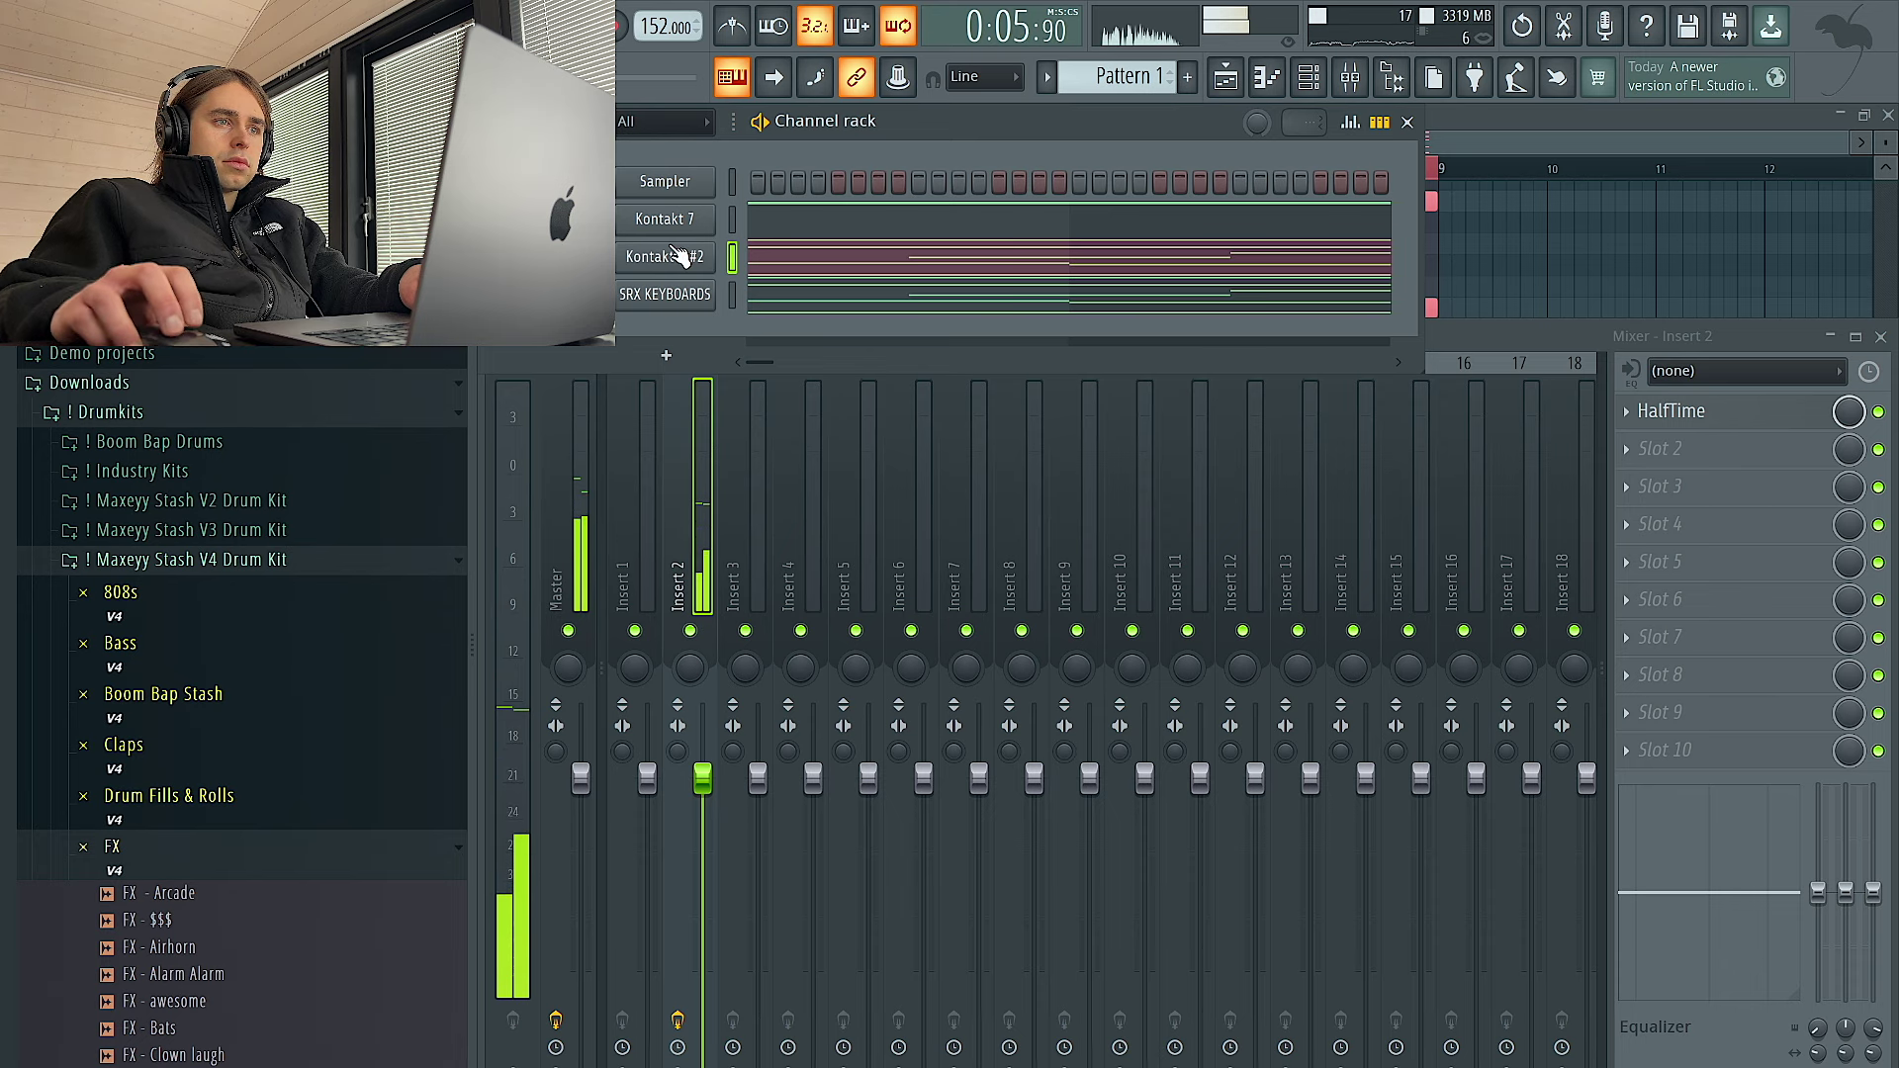
right_click(683, 219)
click(754, 220)
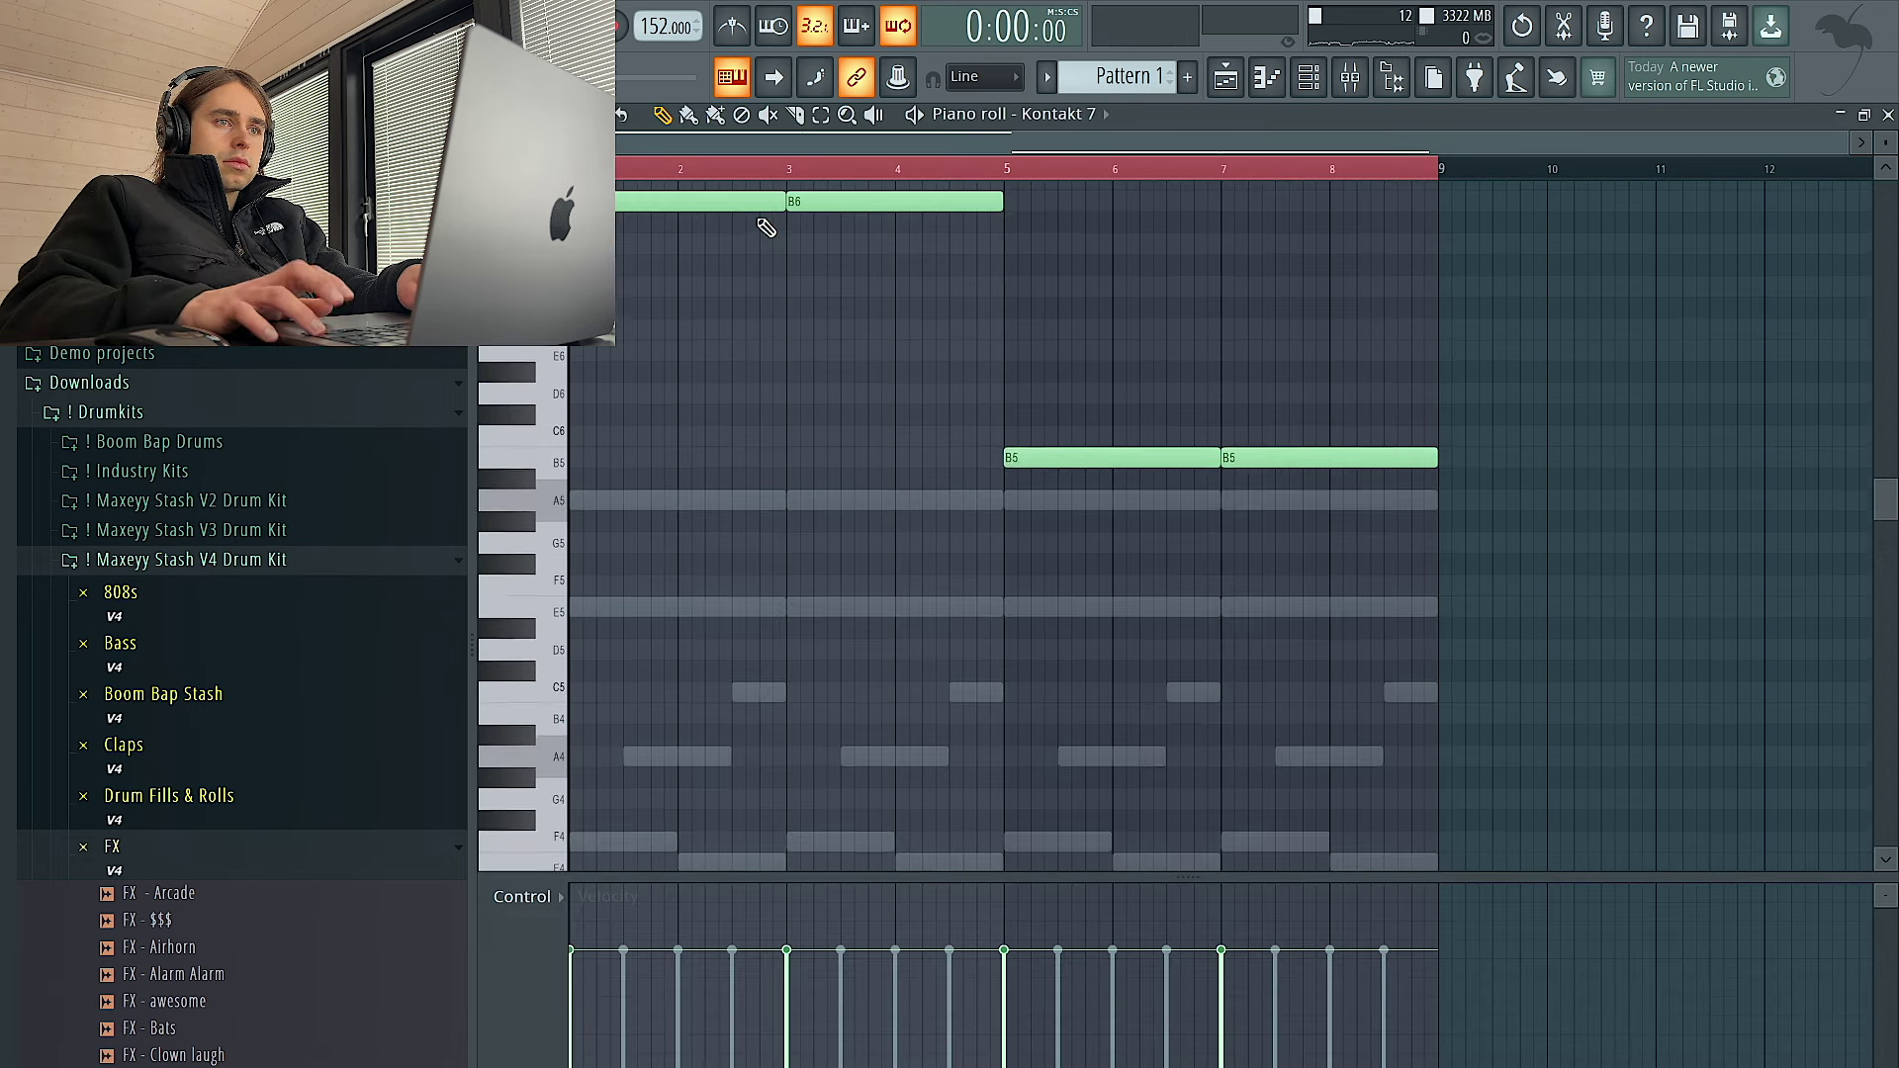
key(Up)
Transpose the Kontakt 7 #2 notes up three semitones and play the pattern
right_click(806, 515)
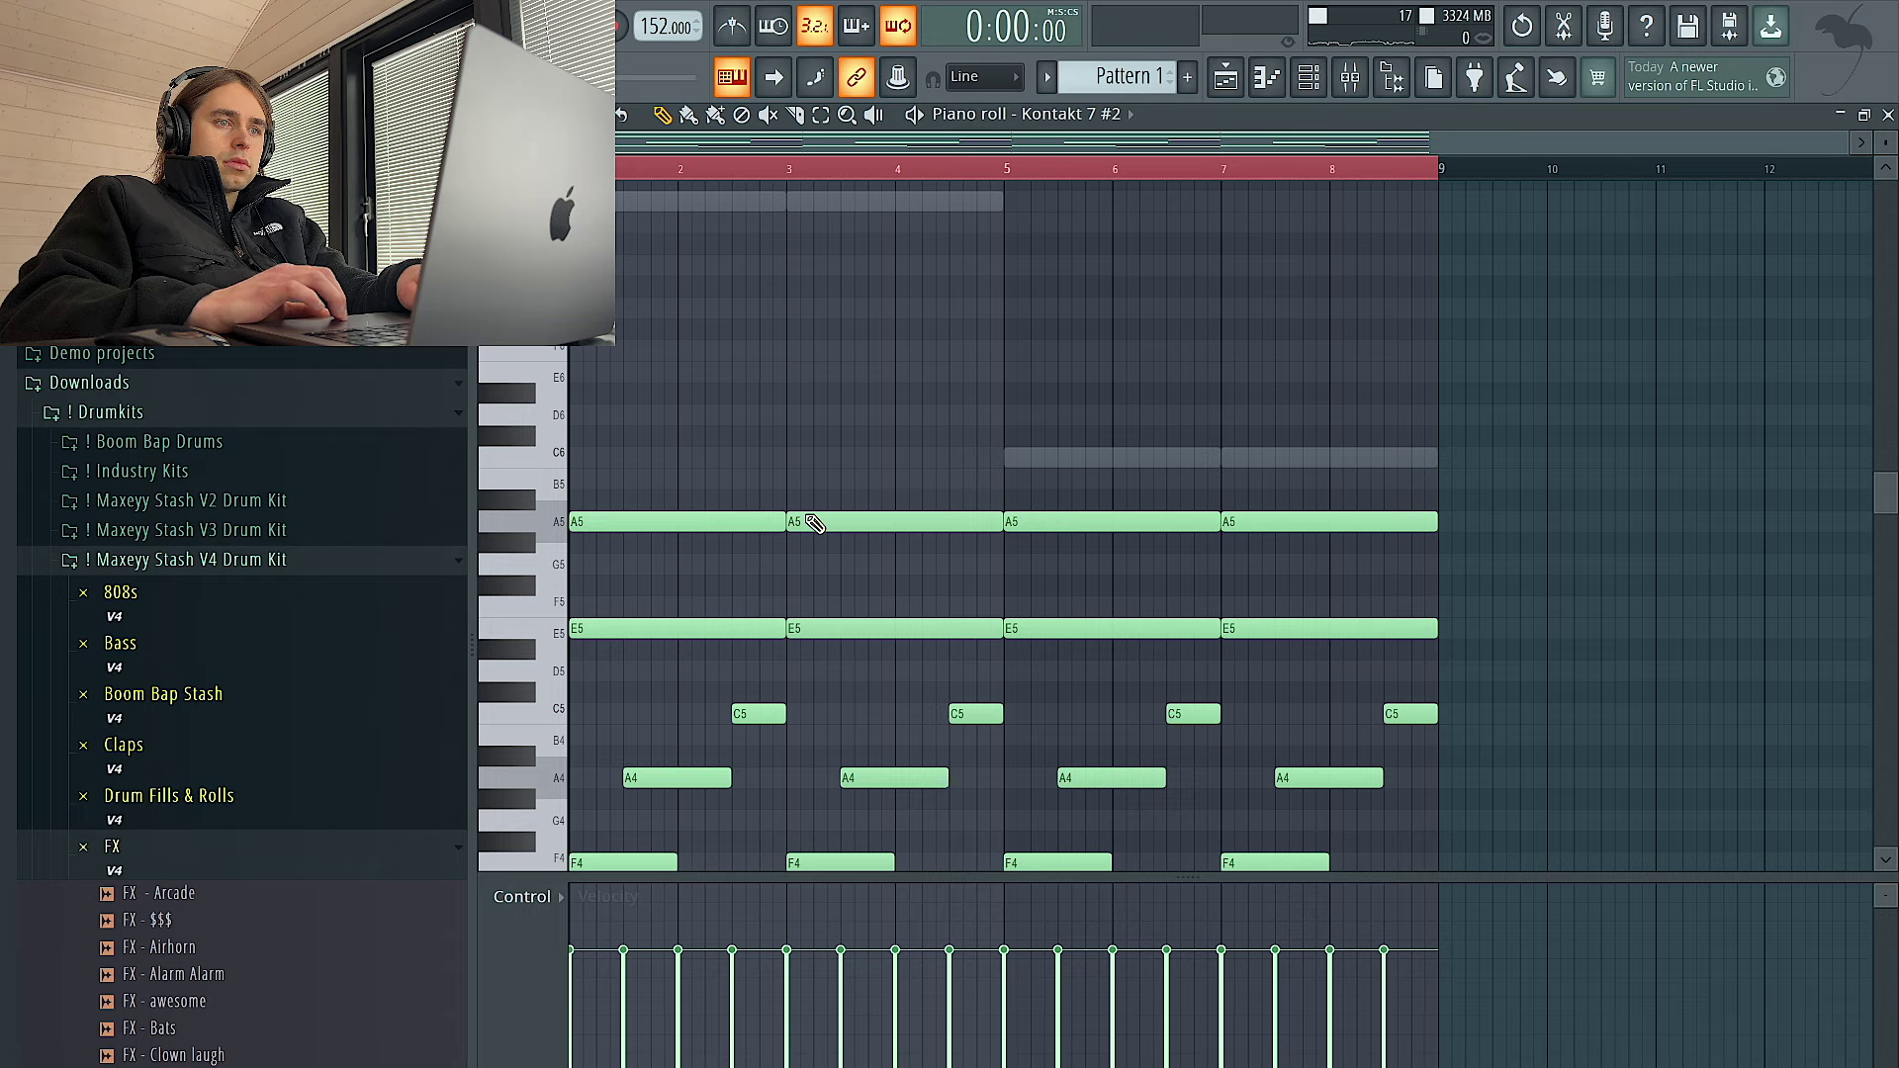
key(shift+Up)
key(shift+Up)
key(shift+Up)
key(space)
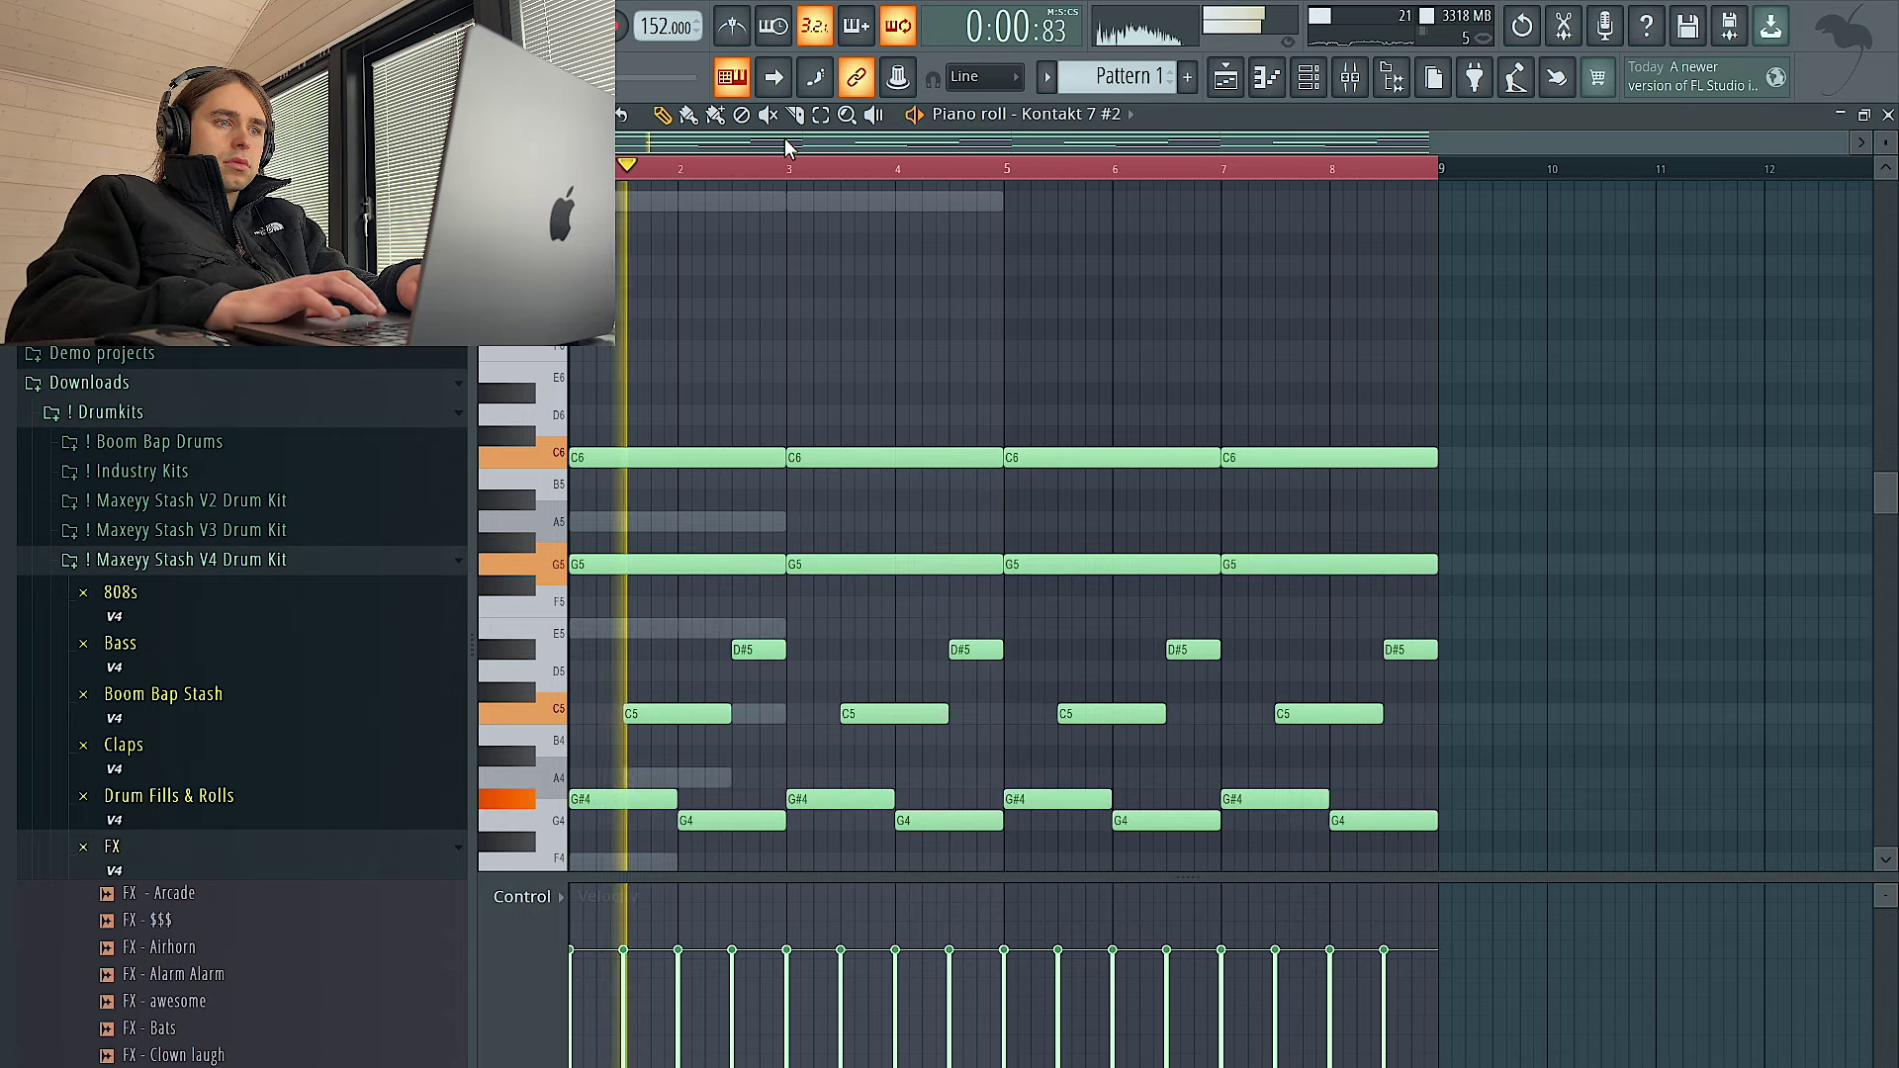
scroll(855, 346, down, 3)
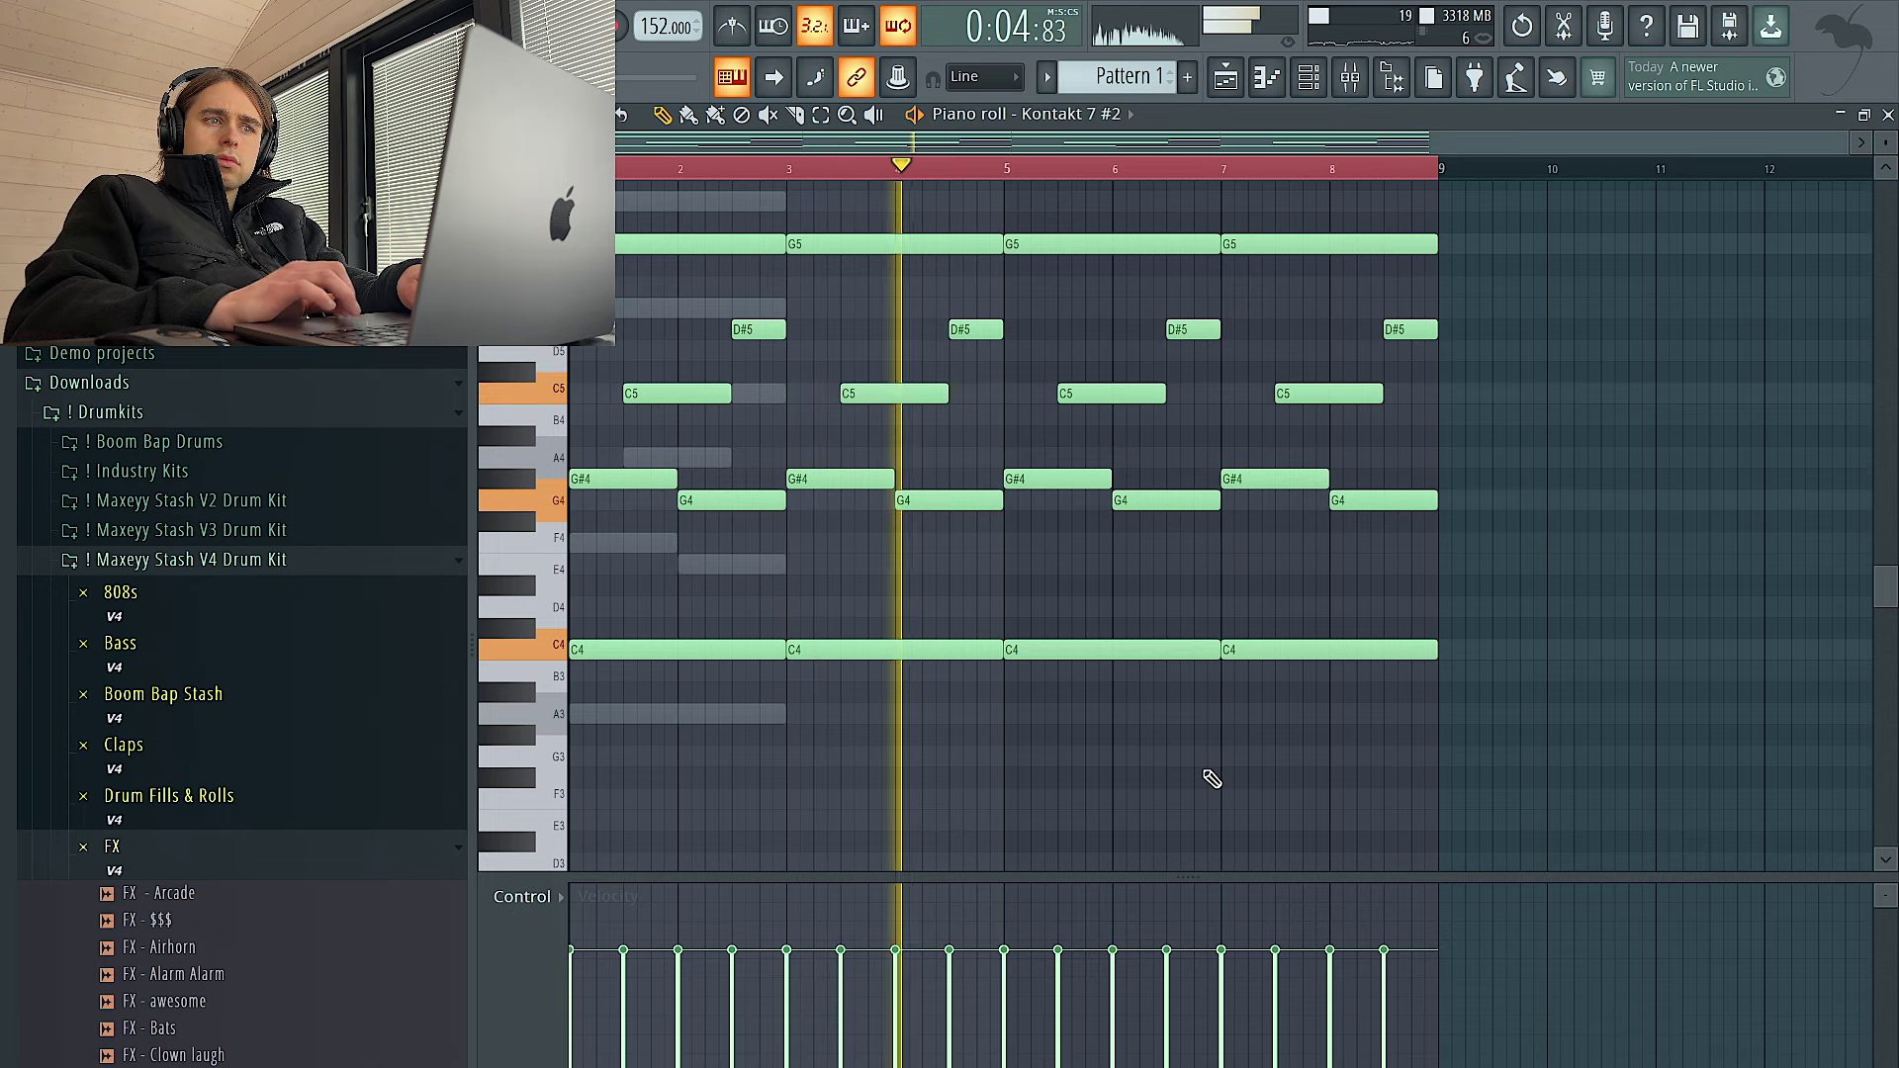
Try the Kontakt 7 #2 notes one octave higher, move them back down and replay the pattern
key(space)
scroll(1212, 779, up, 3)
key(ctrl+Up)
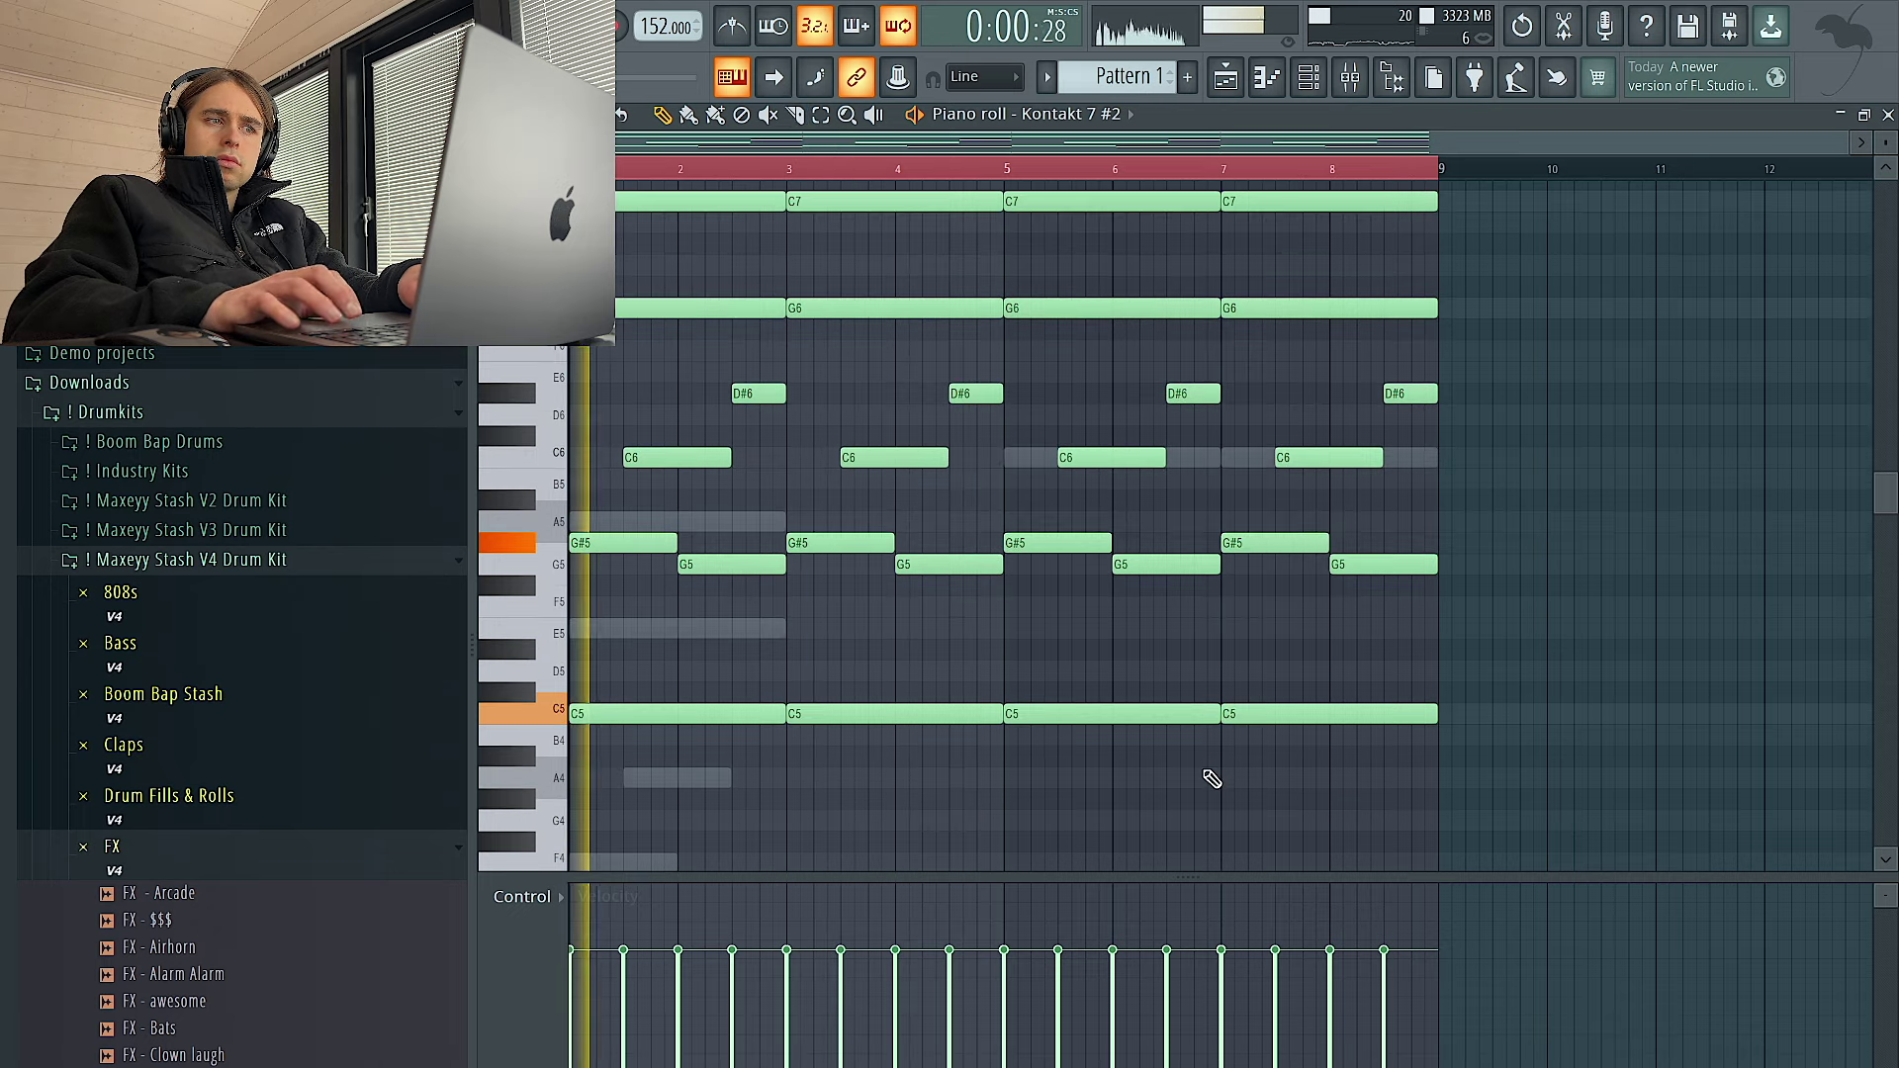
key(ctrl+Down)
key(space)
key(space)
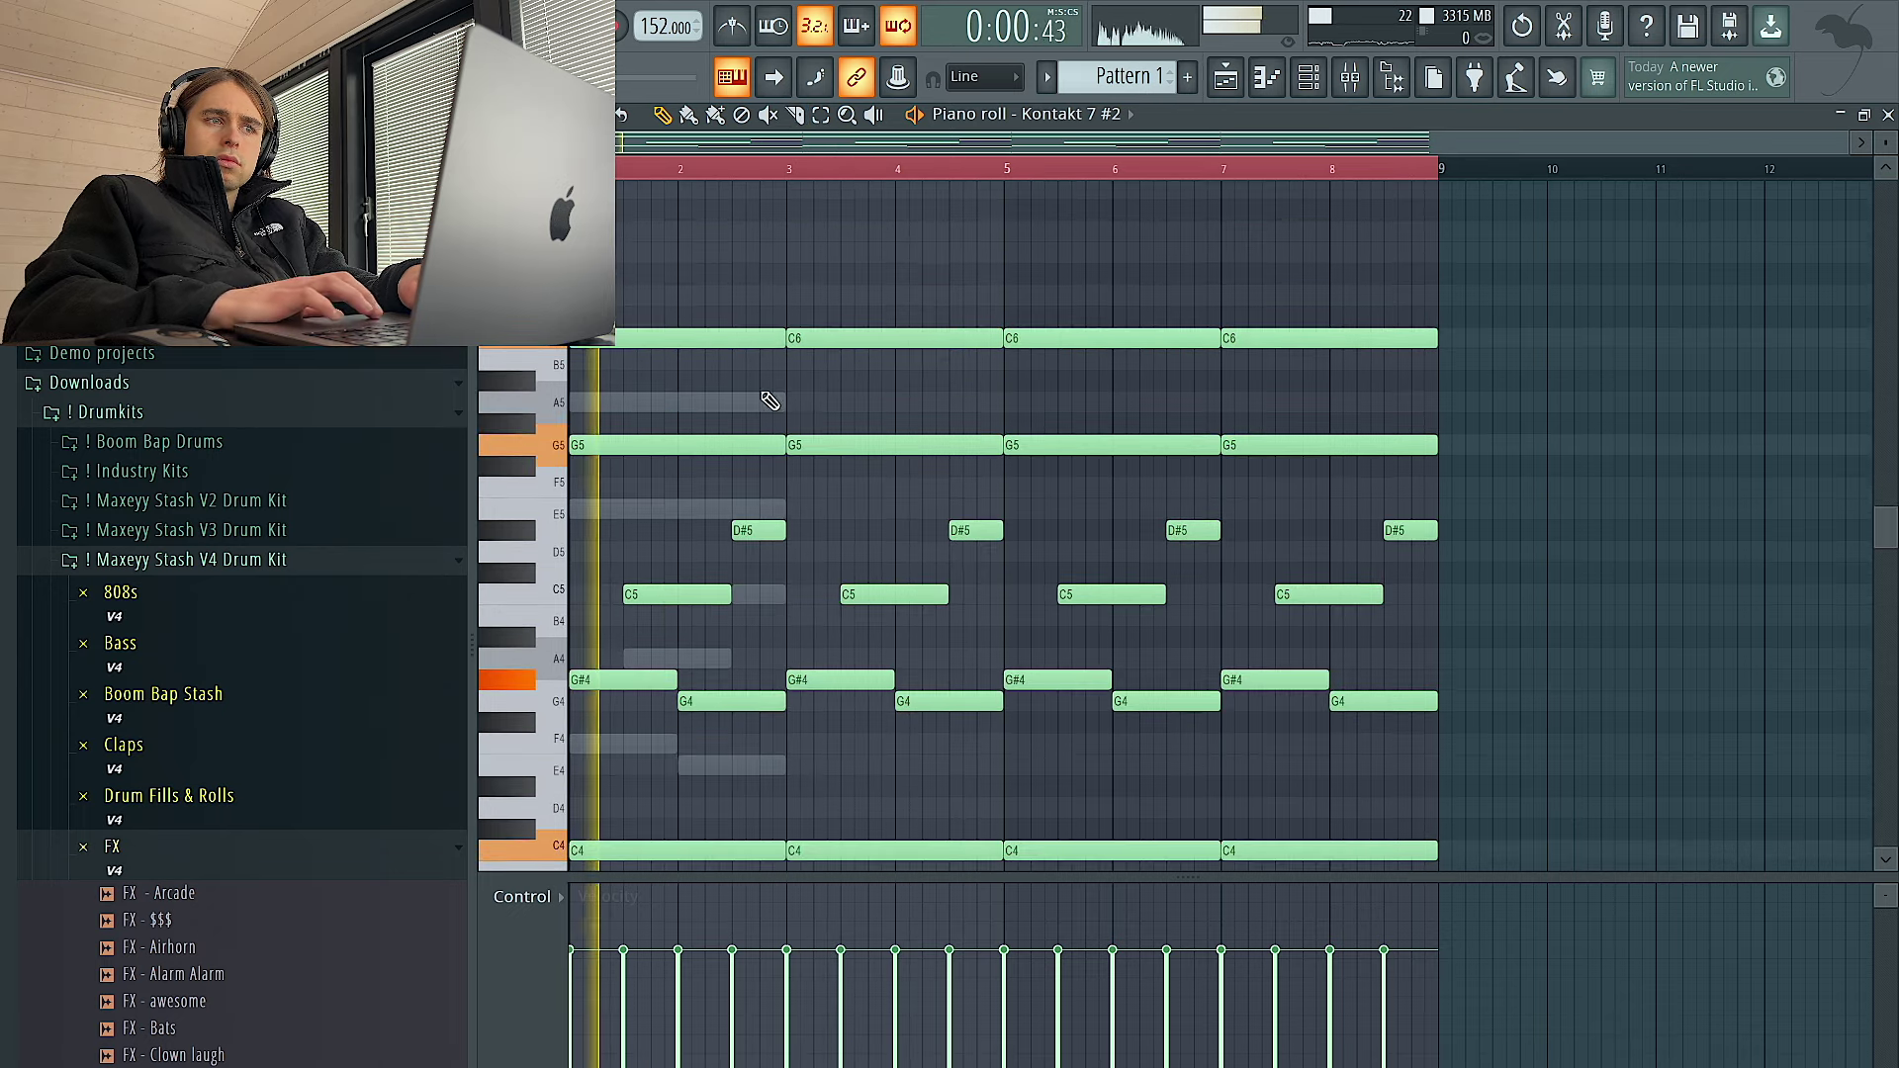
Check the Kontakt 7 #2 instrument while the pattern plays and close its plugin window
click(1309, 85)
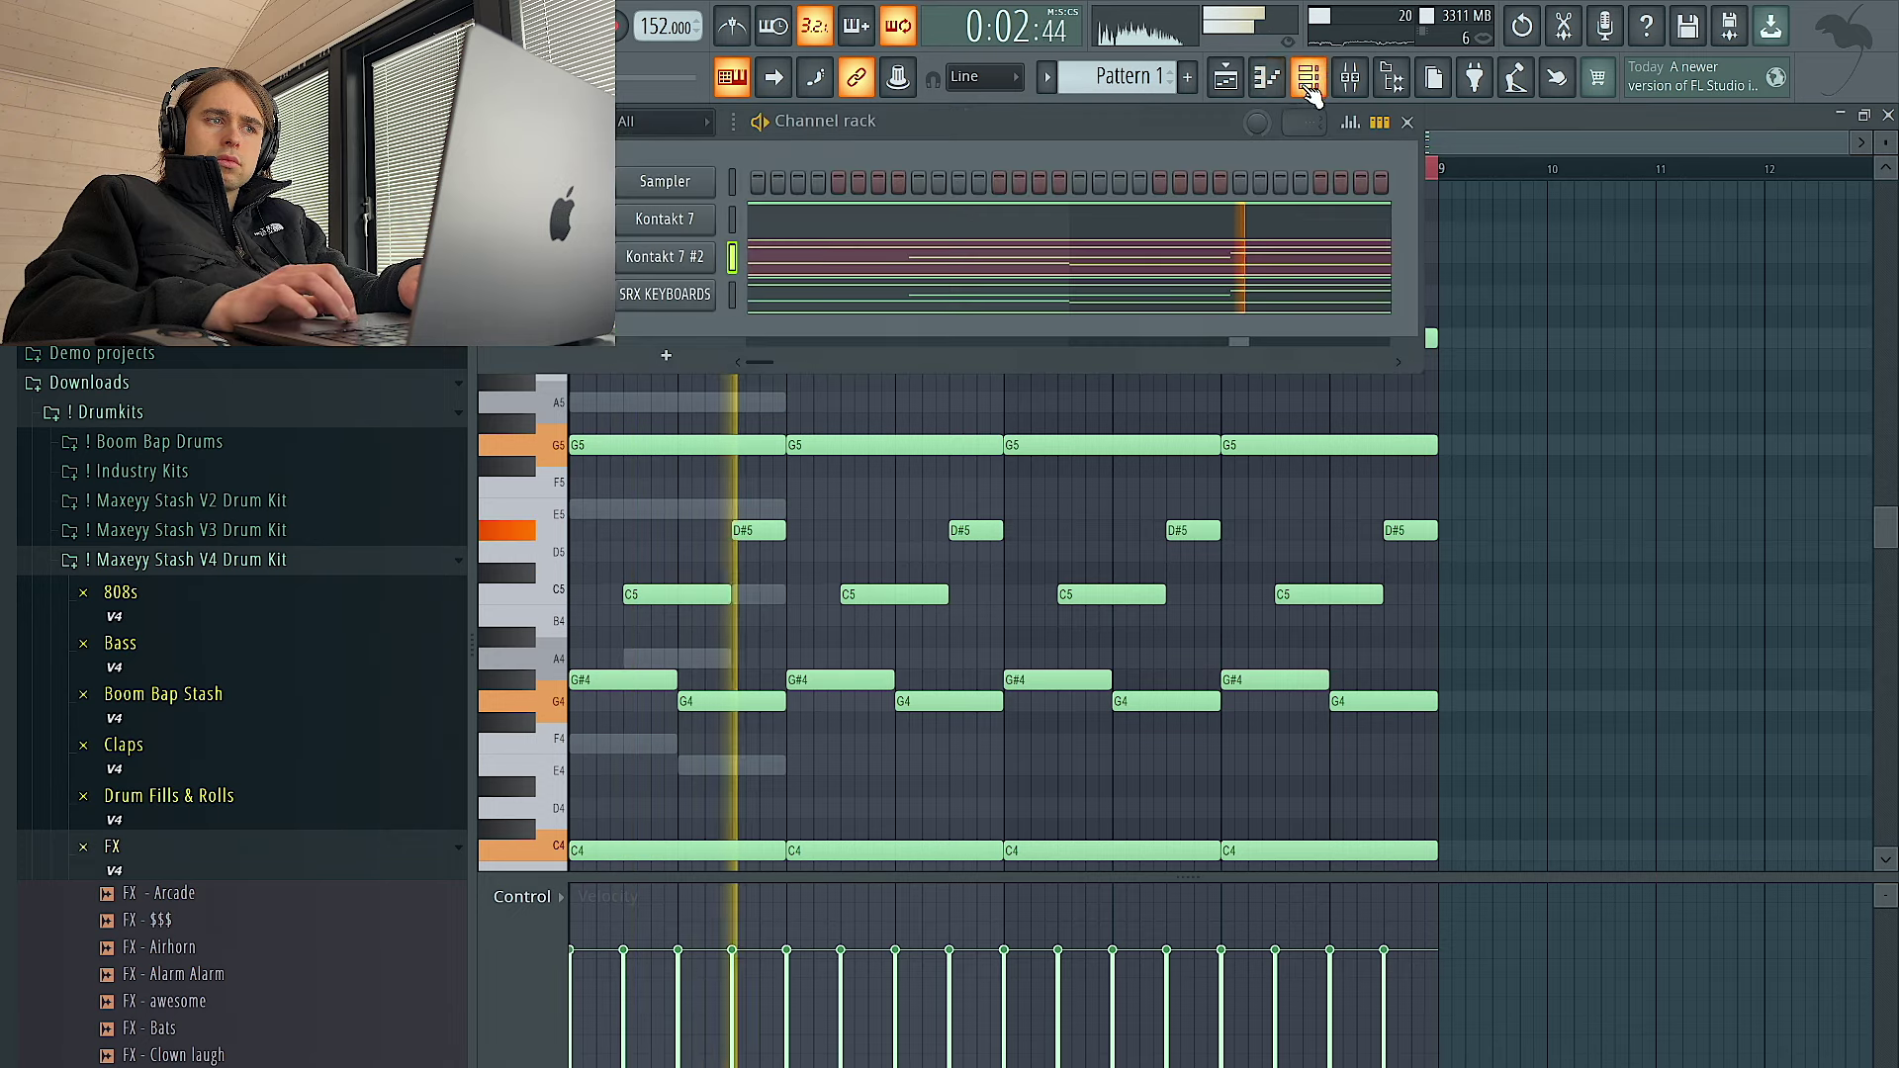
key(space)
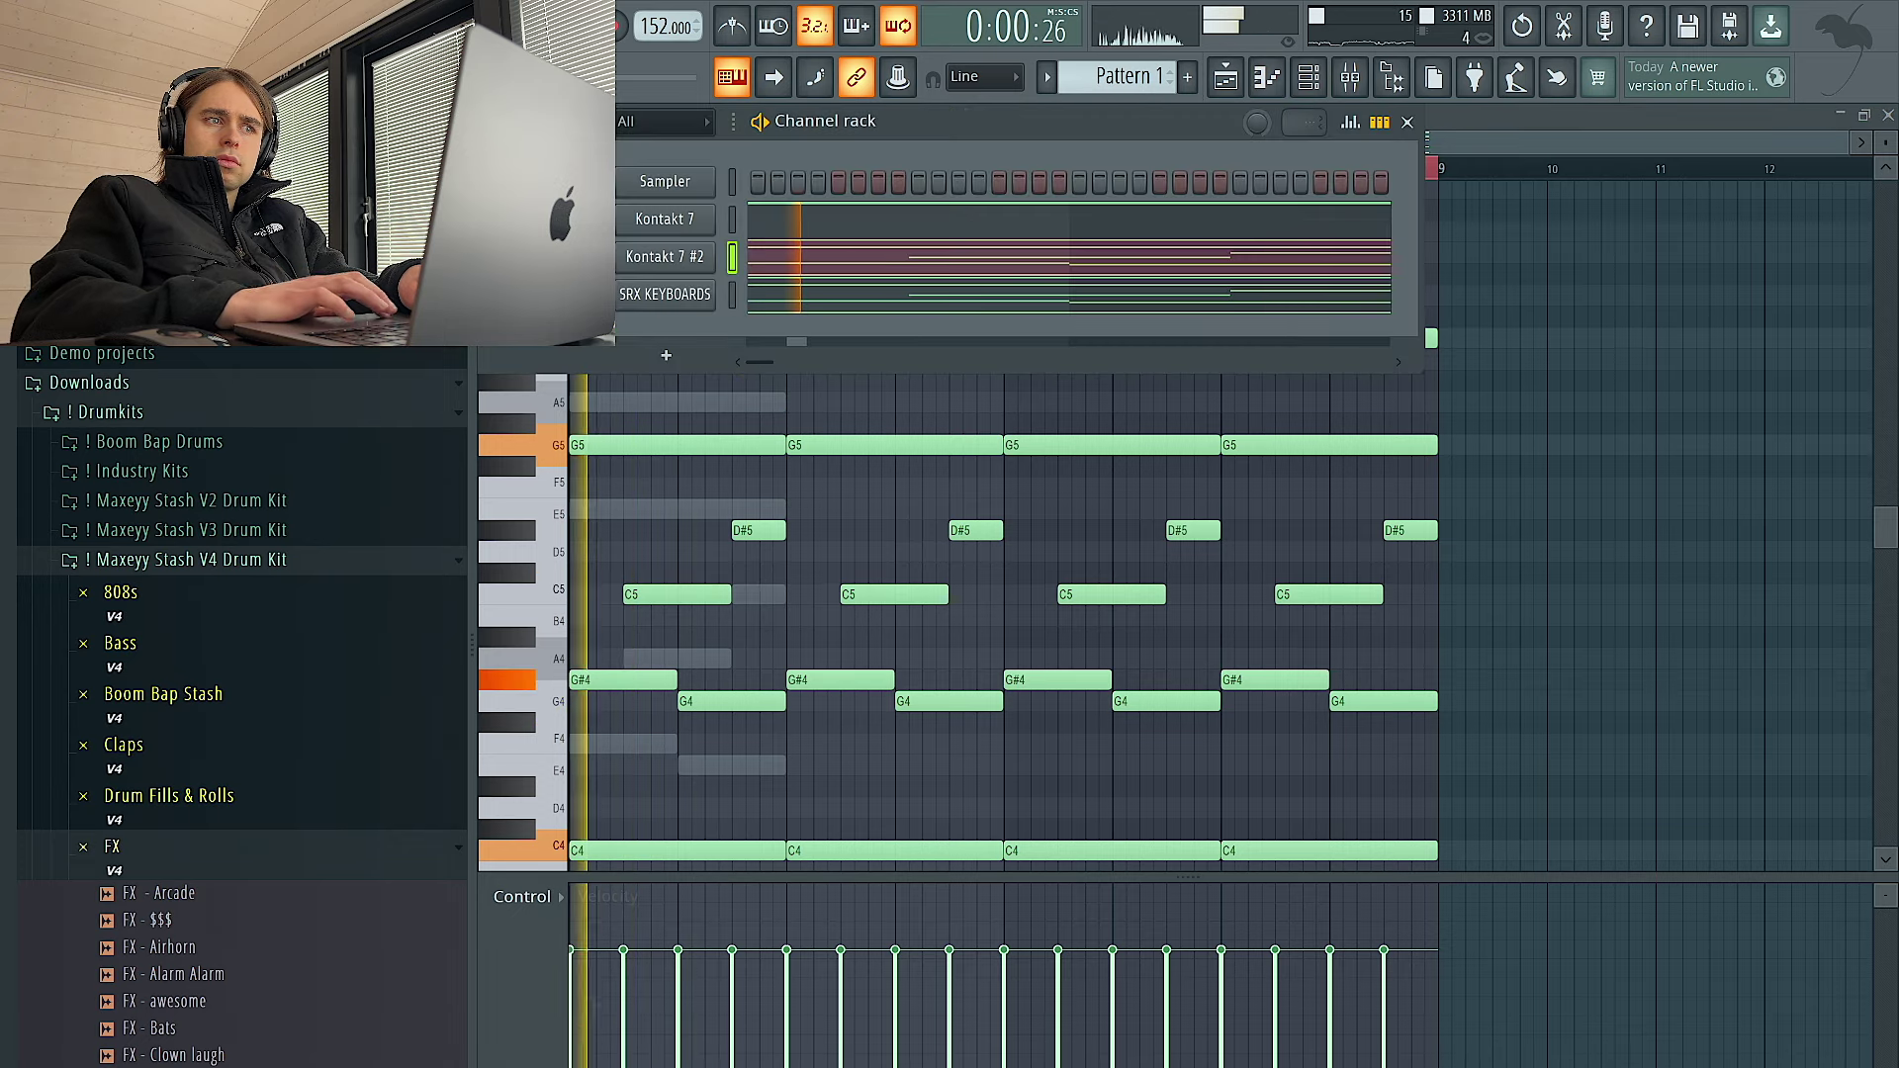
click(671, 266)
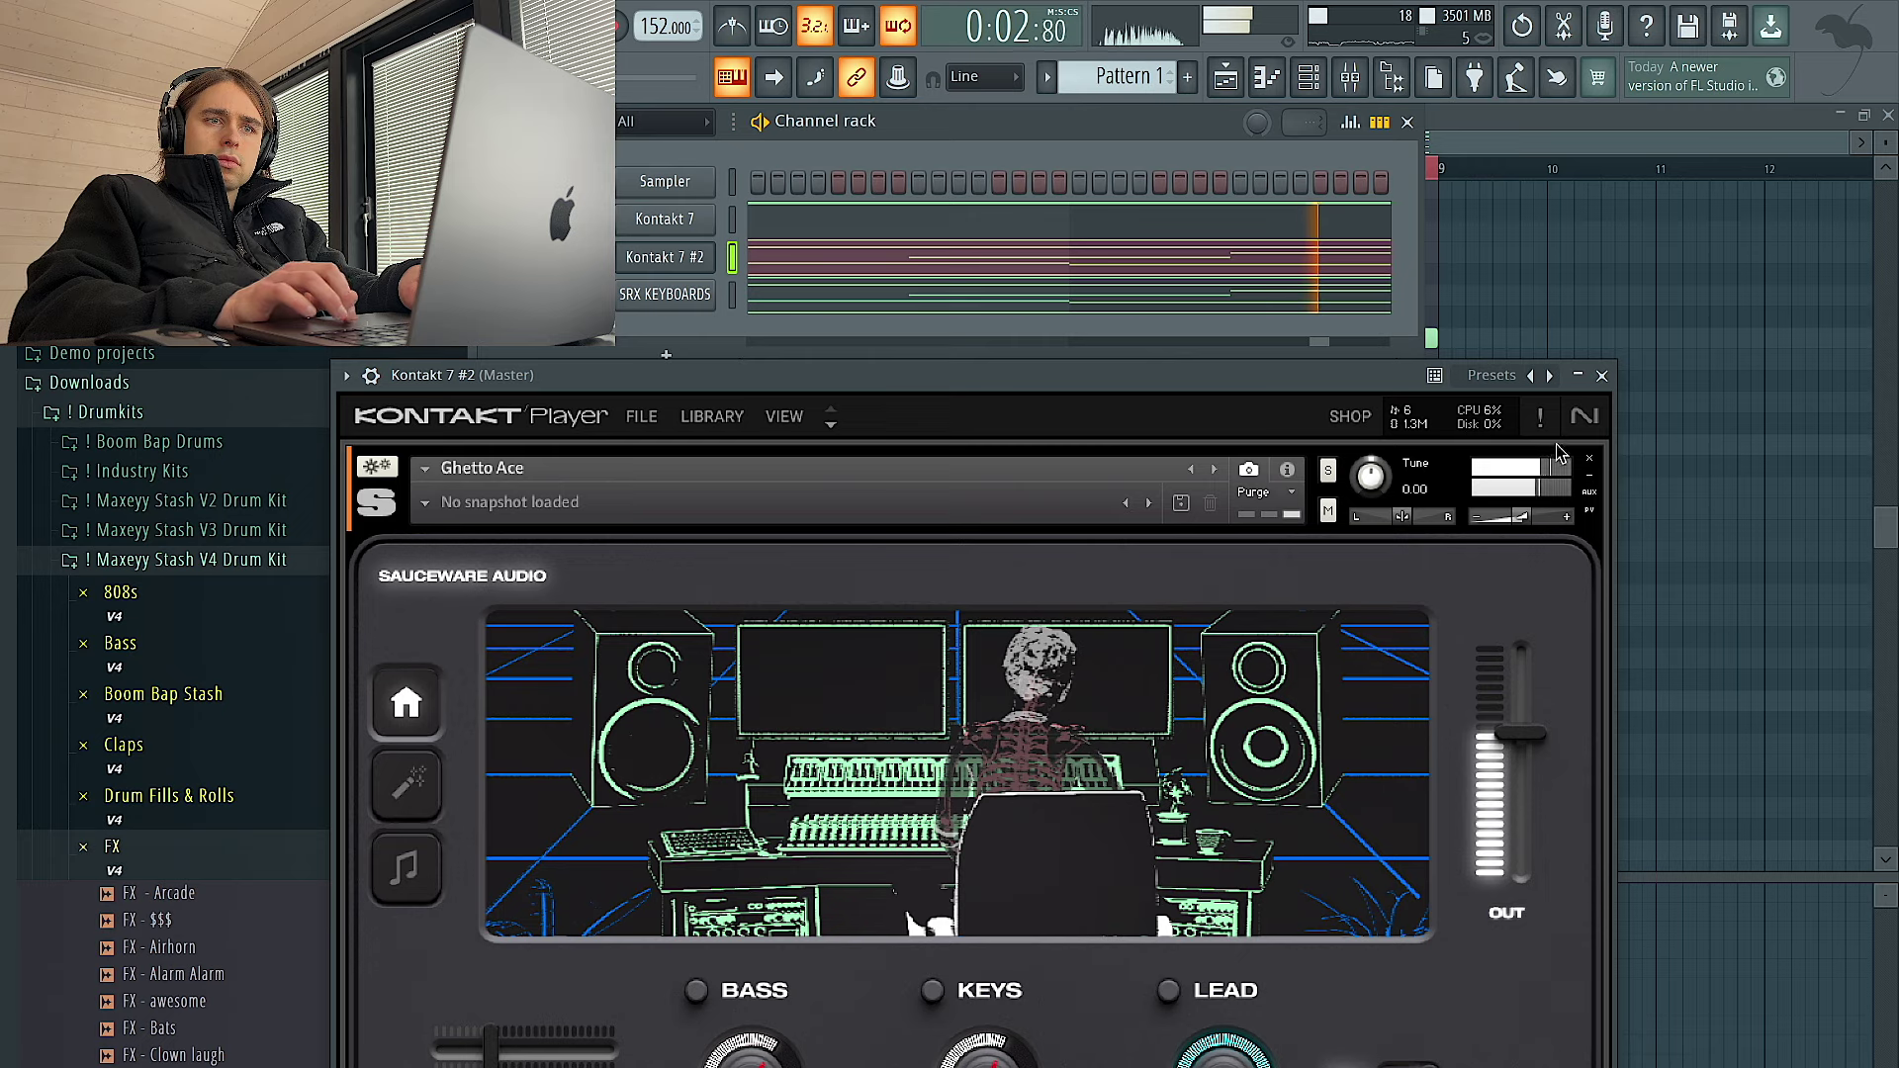
click(1603, 376)
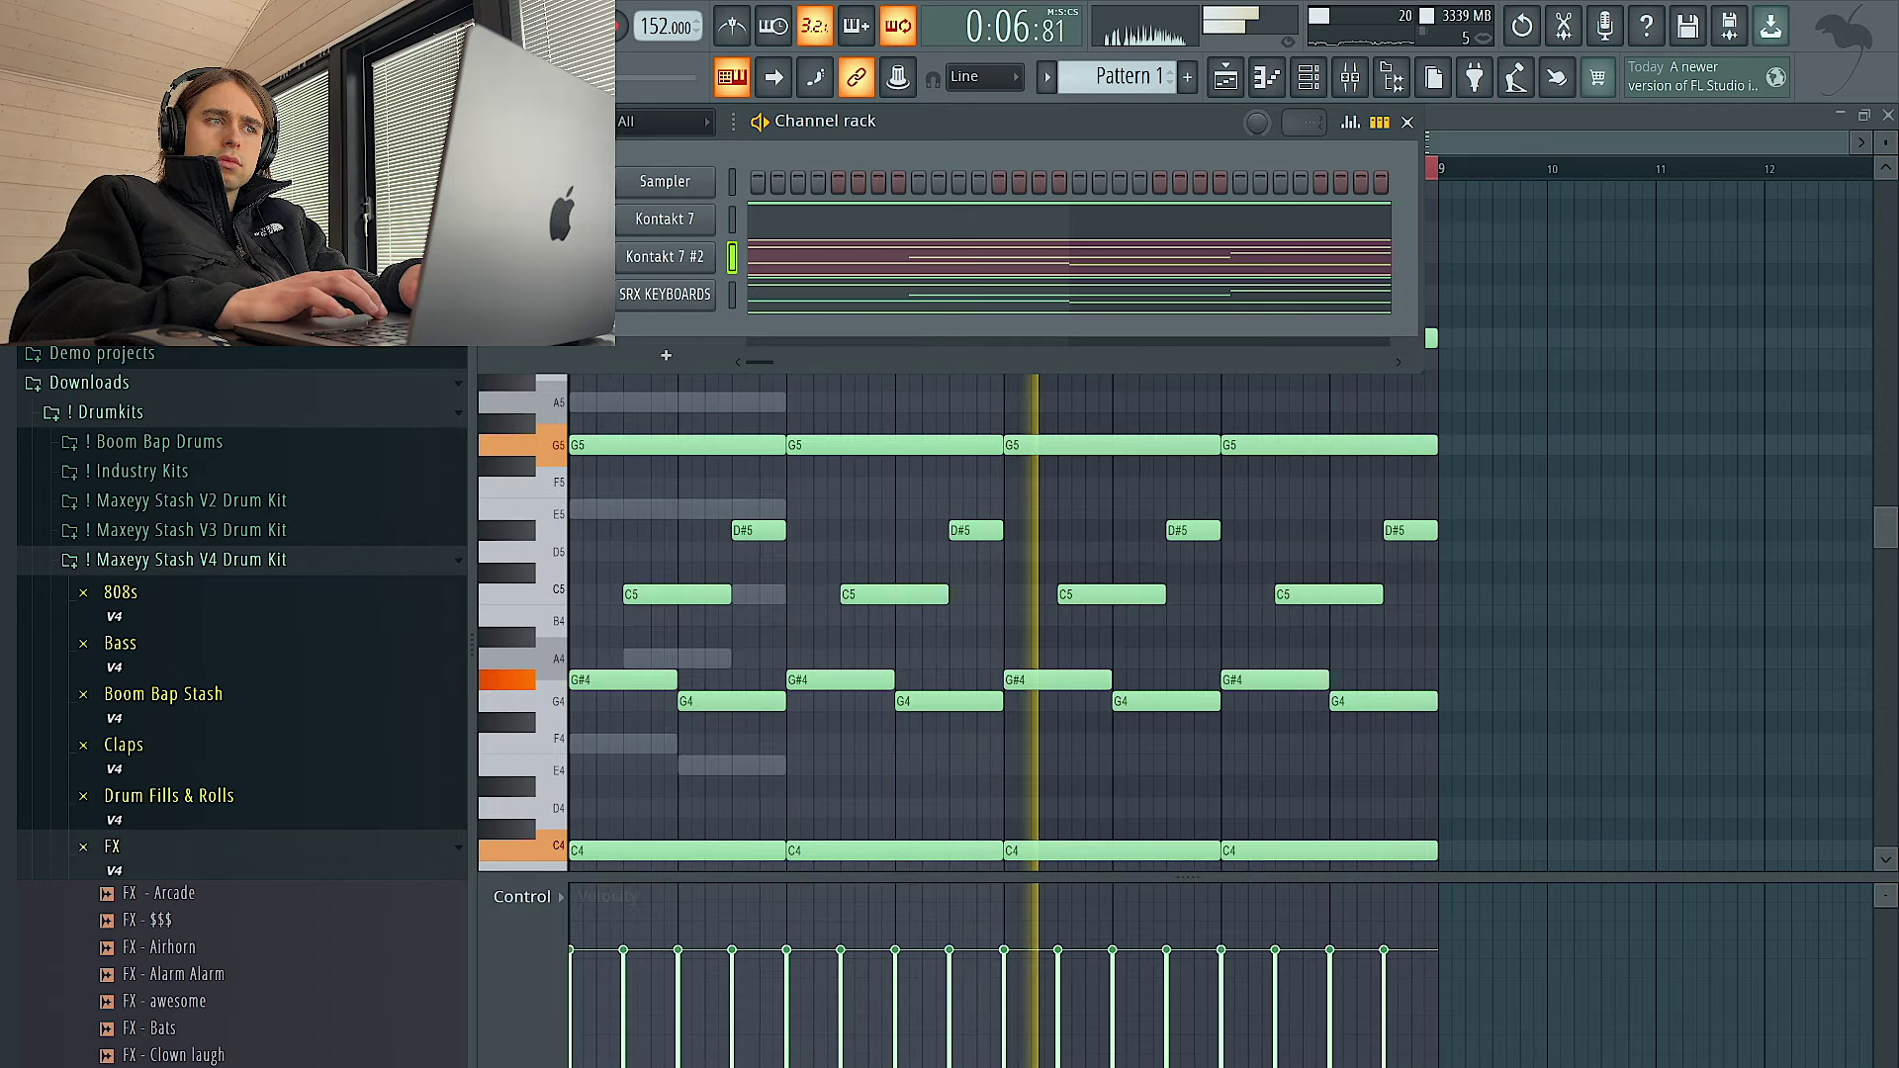
key(space)
Lower the Kontakt 7 notes by one octave to C6 and C5 and play the pattern
right_click(637, 215)
click(752, 217)
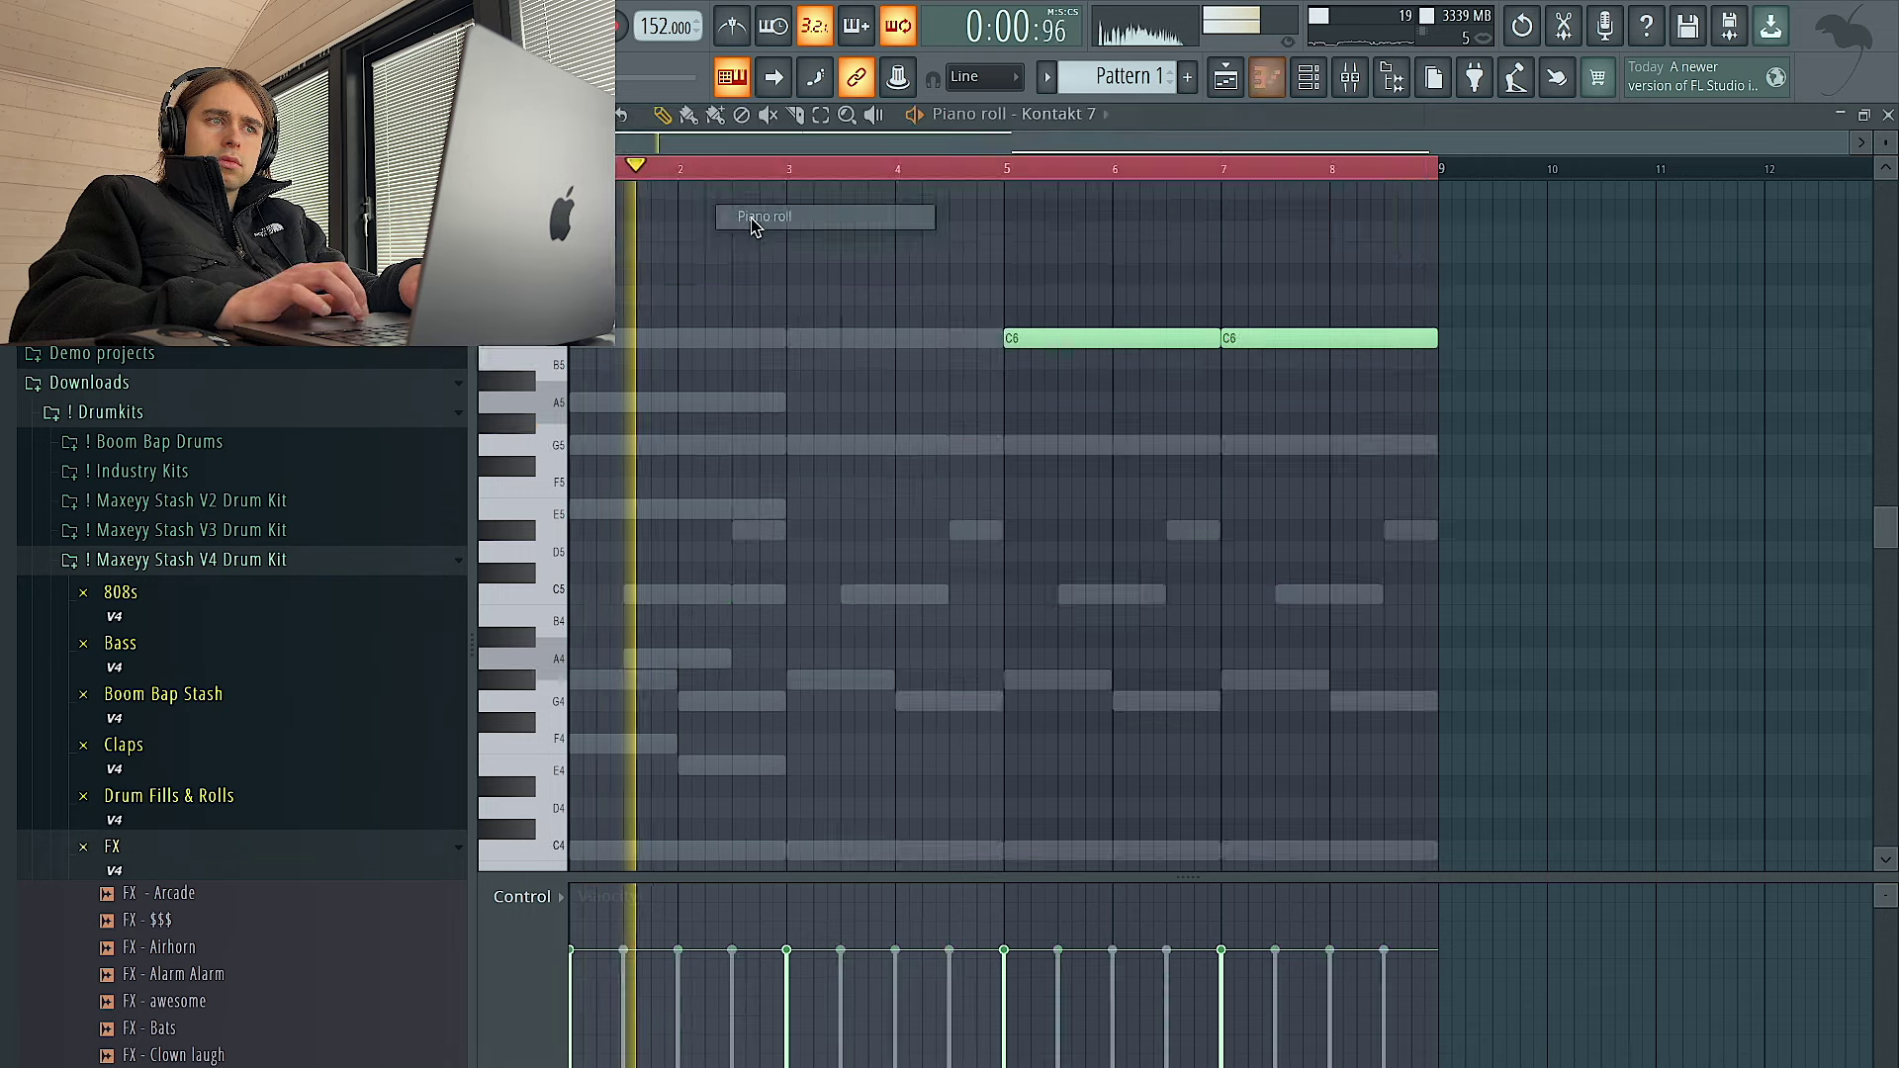
key(space)
key(ctrl+Down)
key(ctrl+Down)
key(space)
key(space)
scroll(713, 320, down, 3)
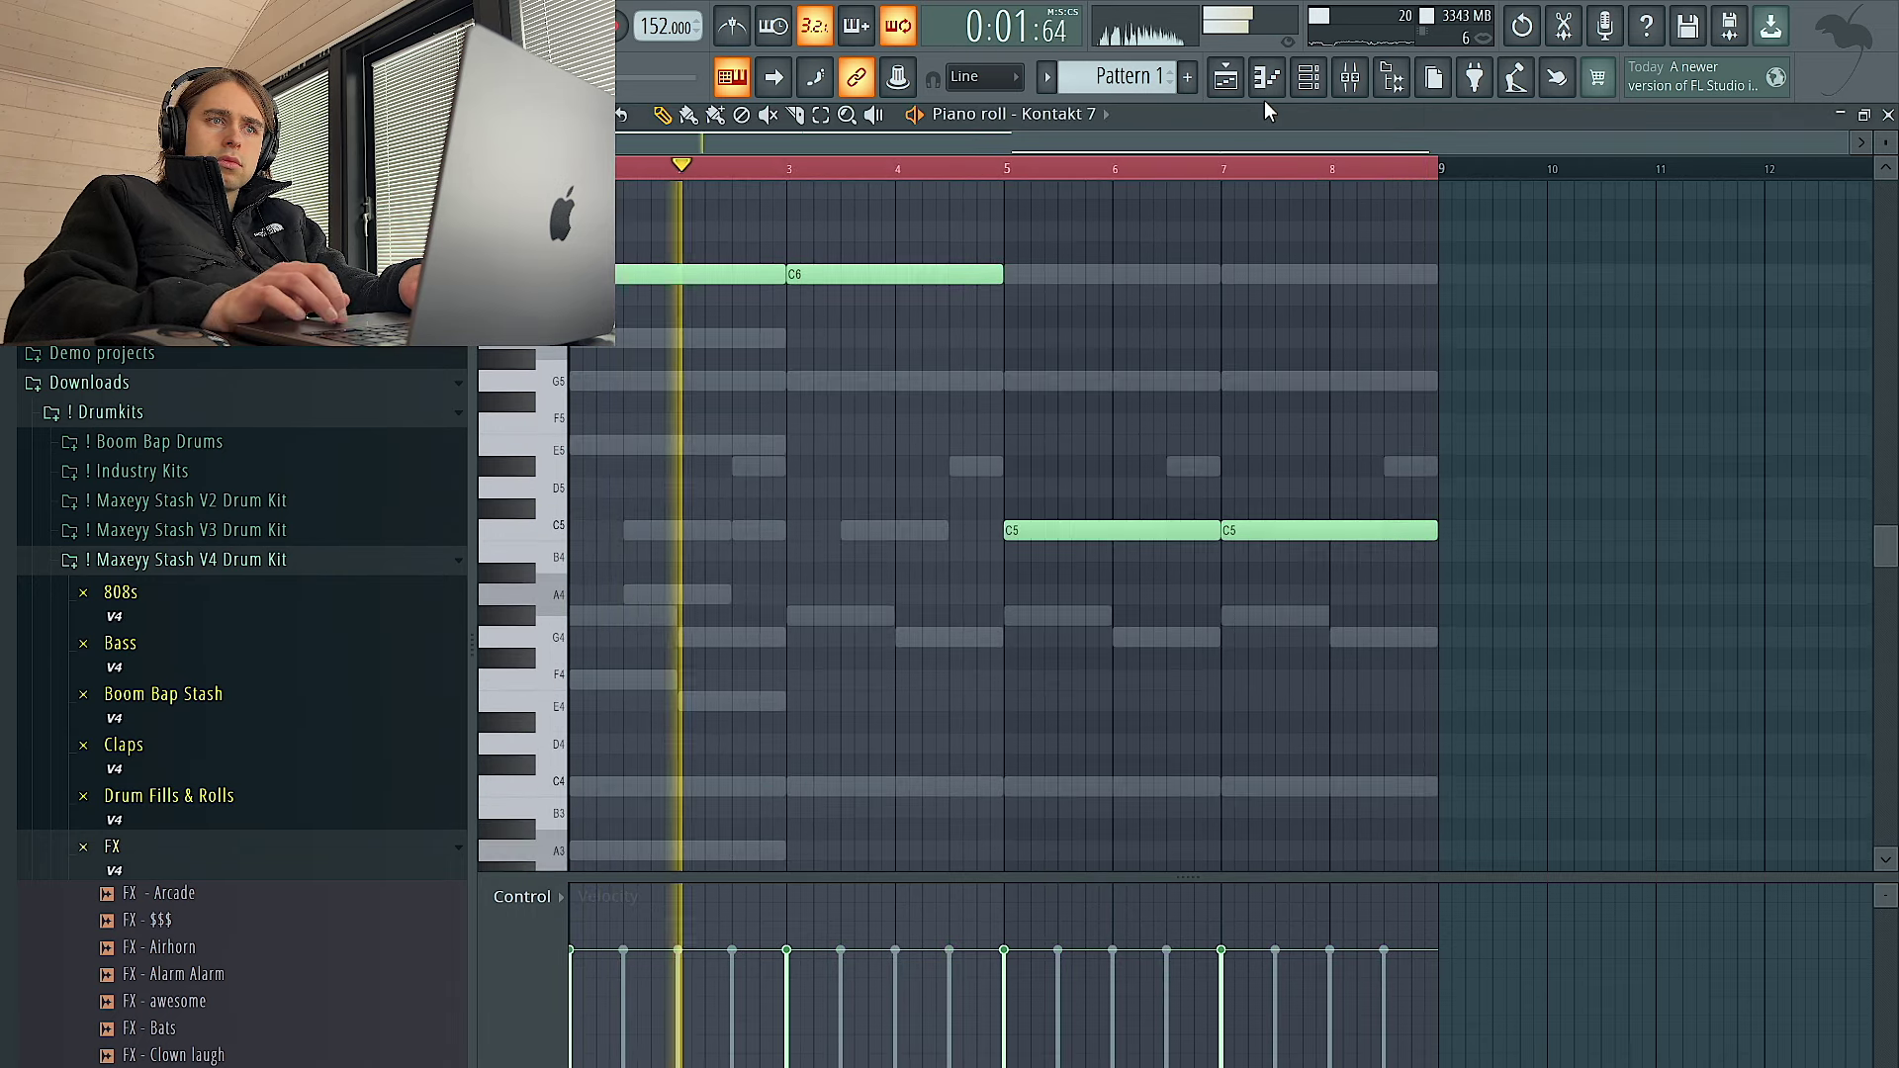
Bypass the HalfTime effect on mixer Insert 2 and listen to the pattern without it
click(1349, 76)
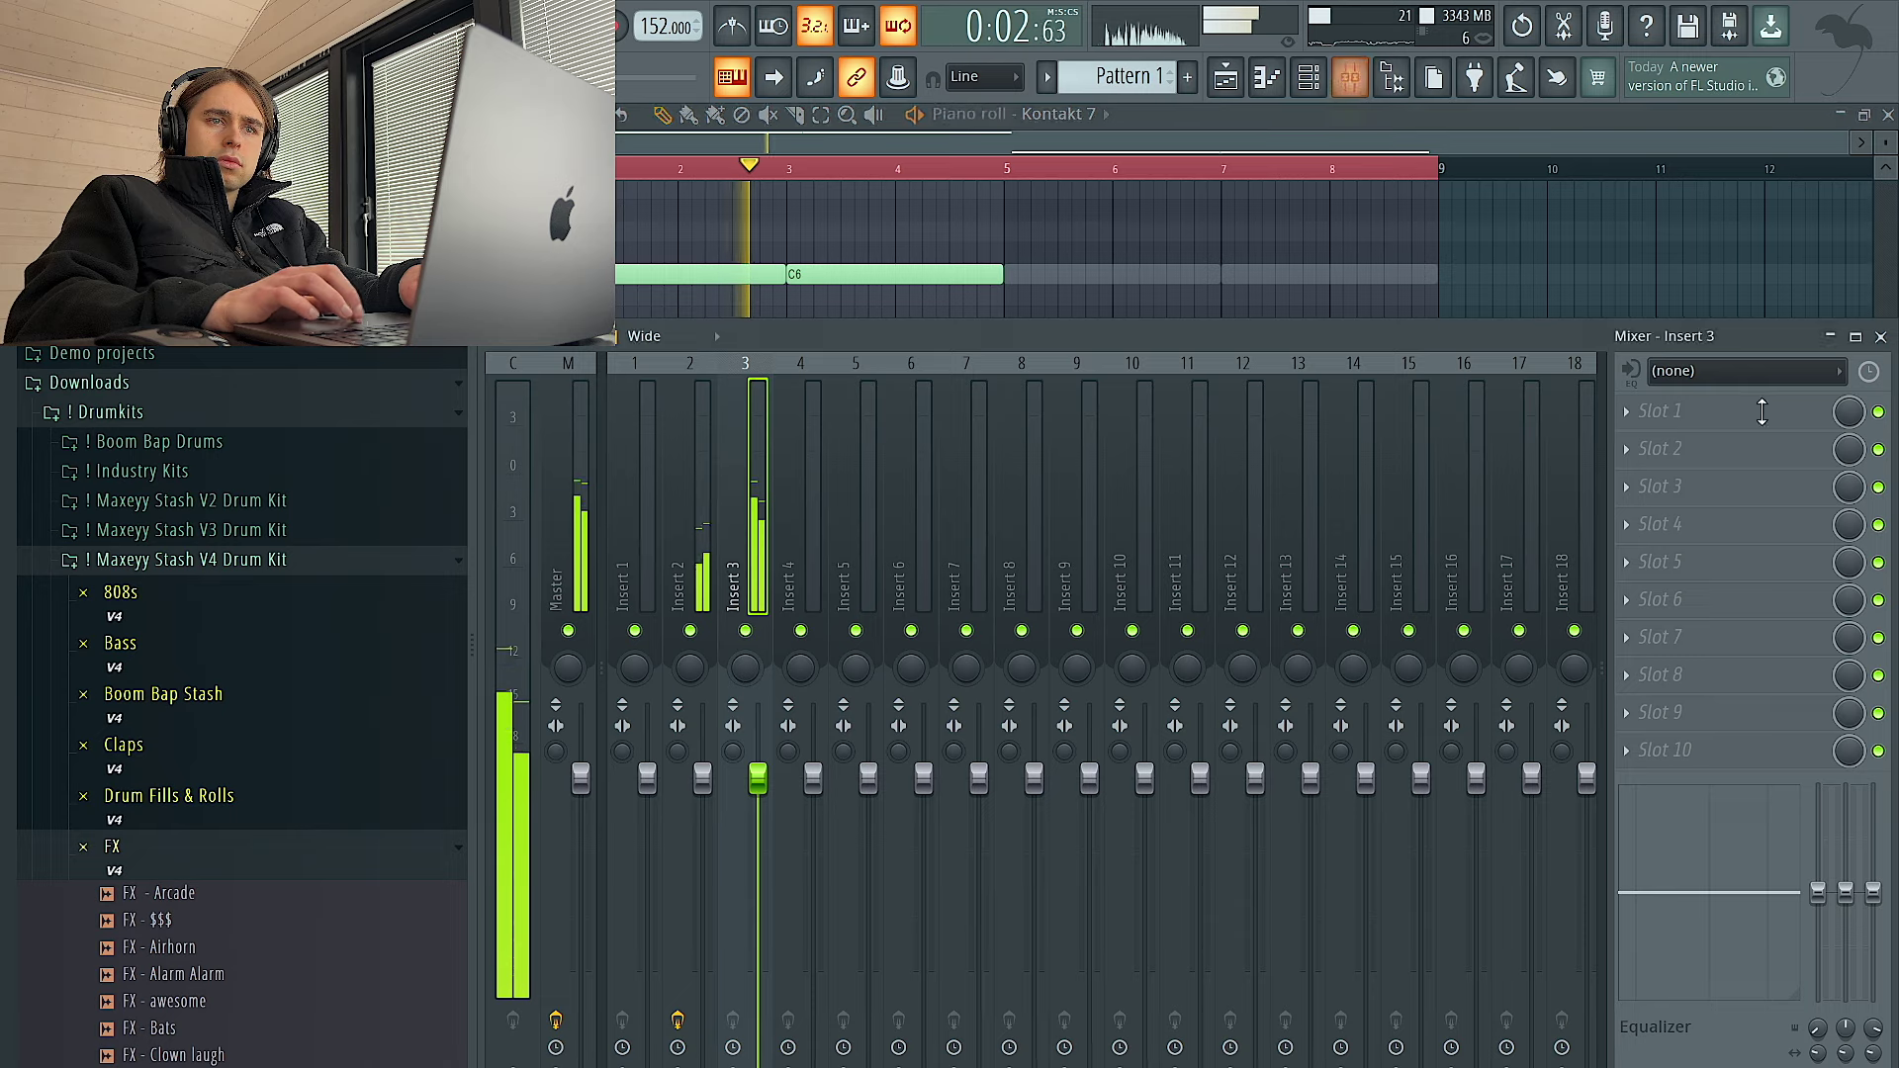
click(681, 515)
key(space)
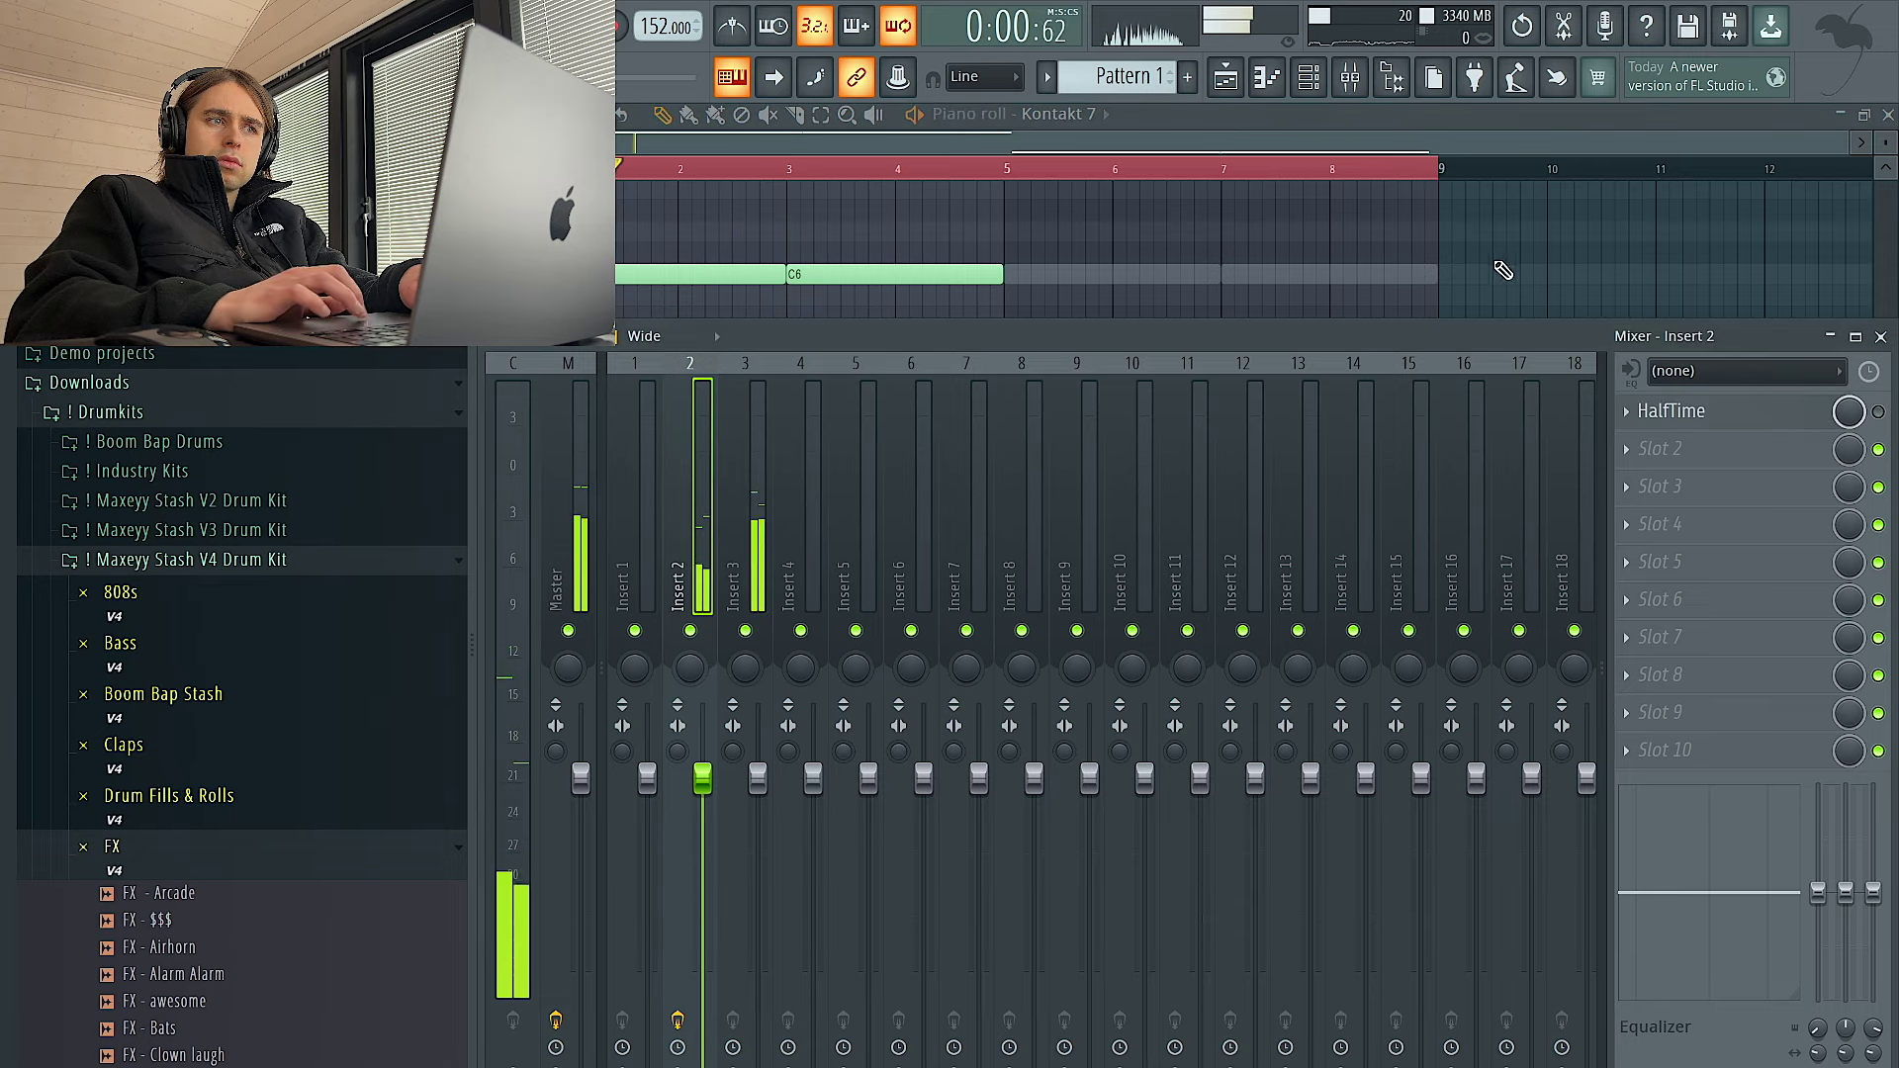
key(F9)
key(space)
key(space)
key(ctrl+Down)
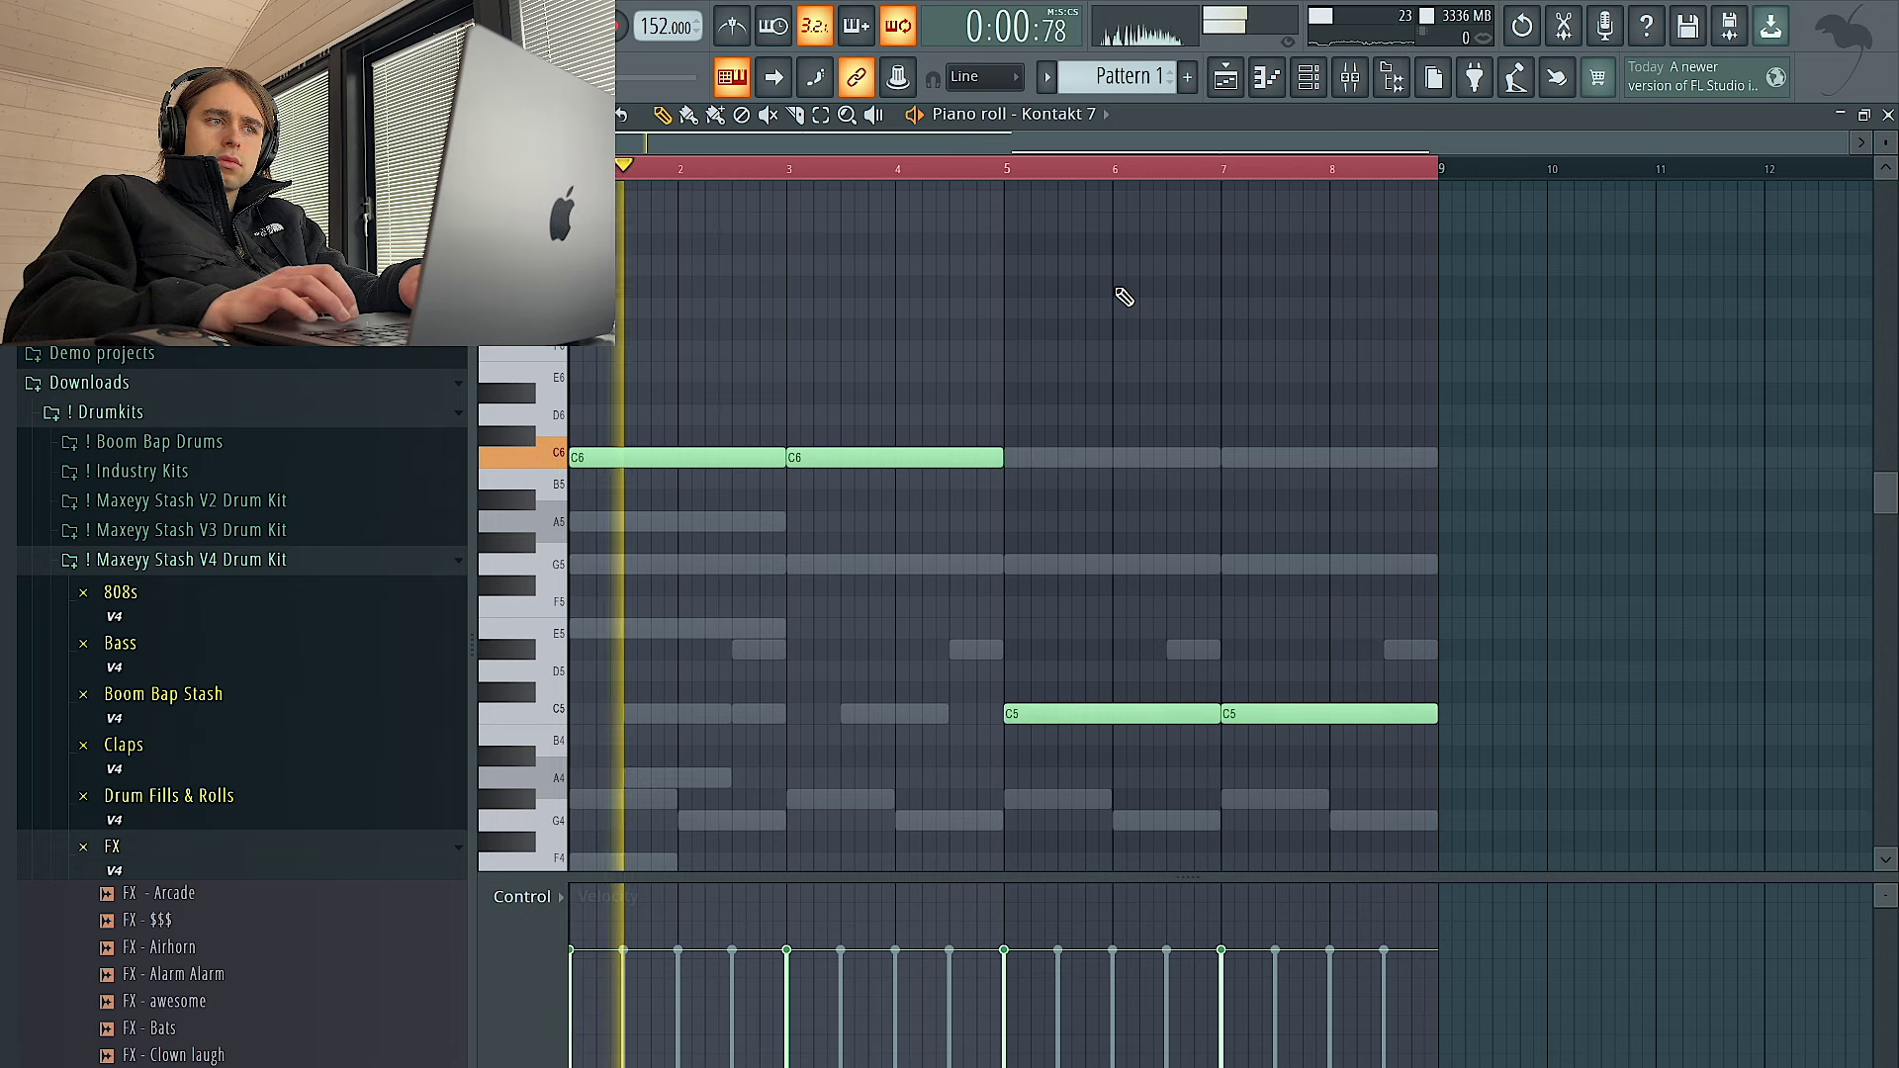
Raise the two Kontakt 7 notes in bars 5 to 8 by one octave to C6
key(F6)
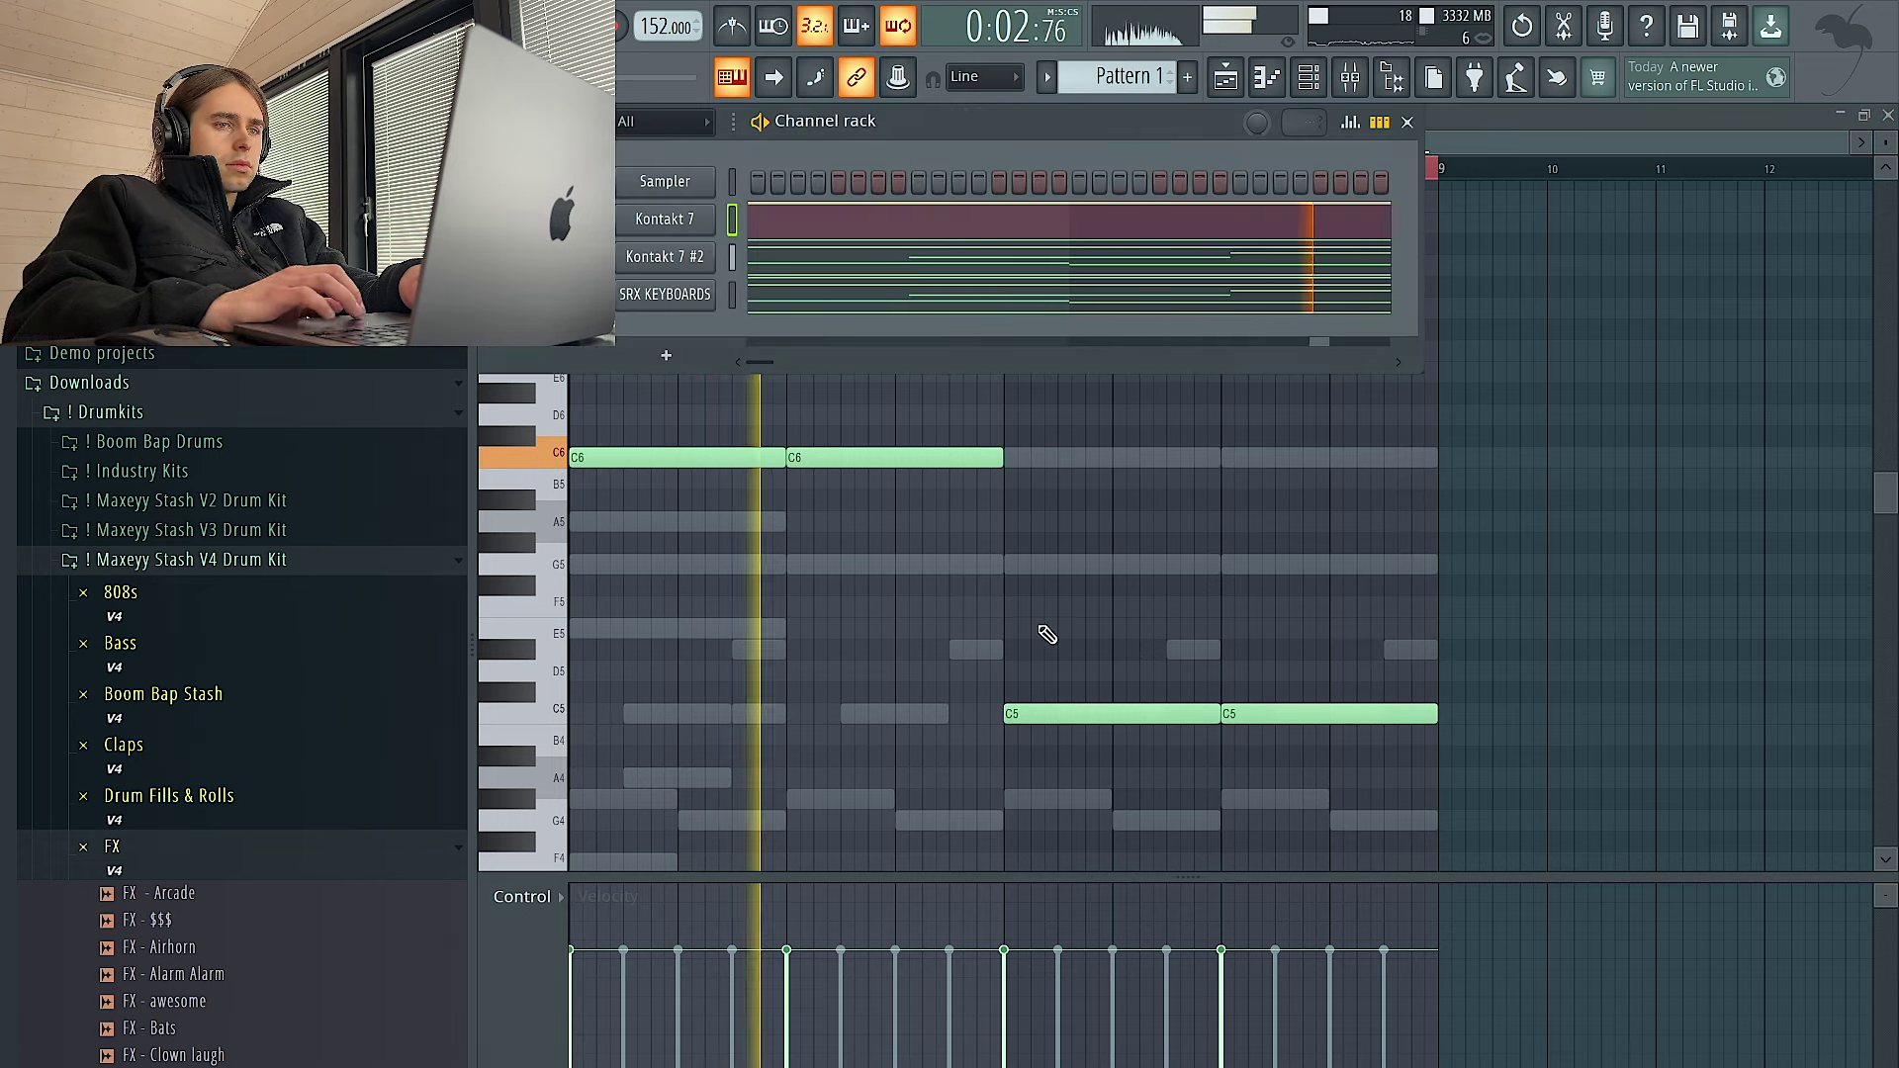
drag(1425, 762, 986, 584)
key(ctrl+Up)
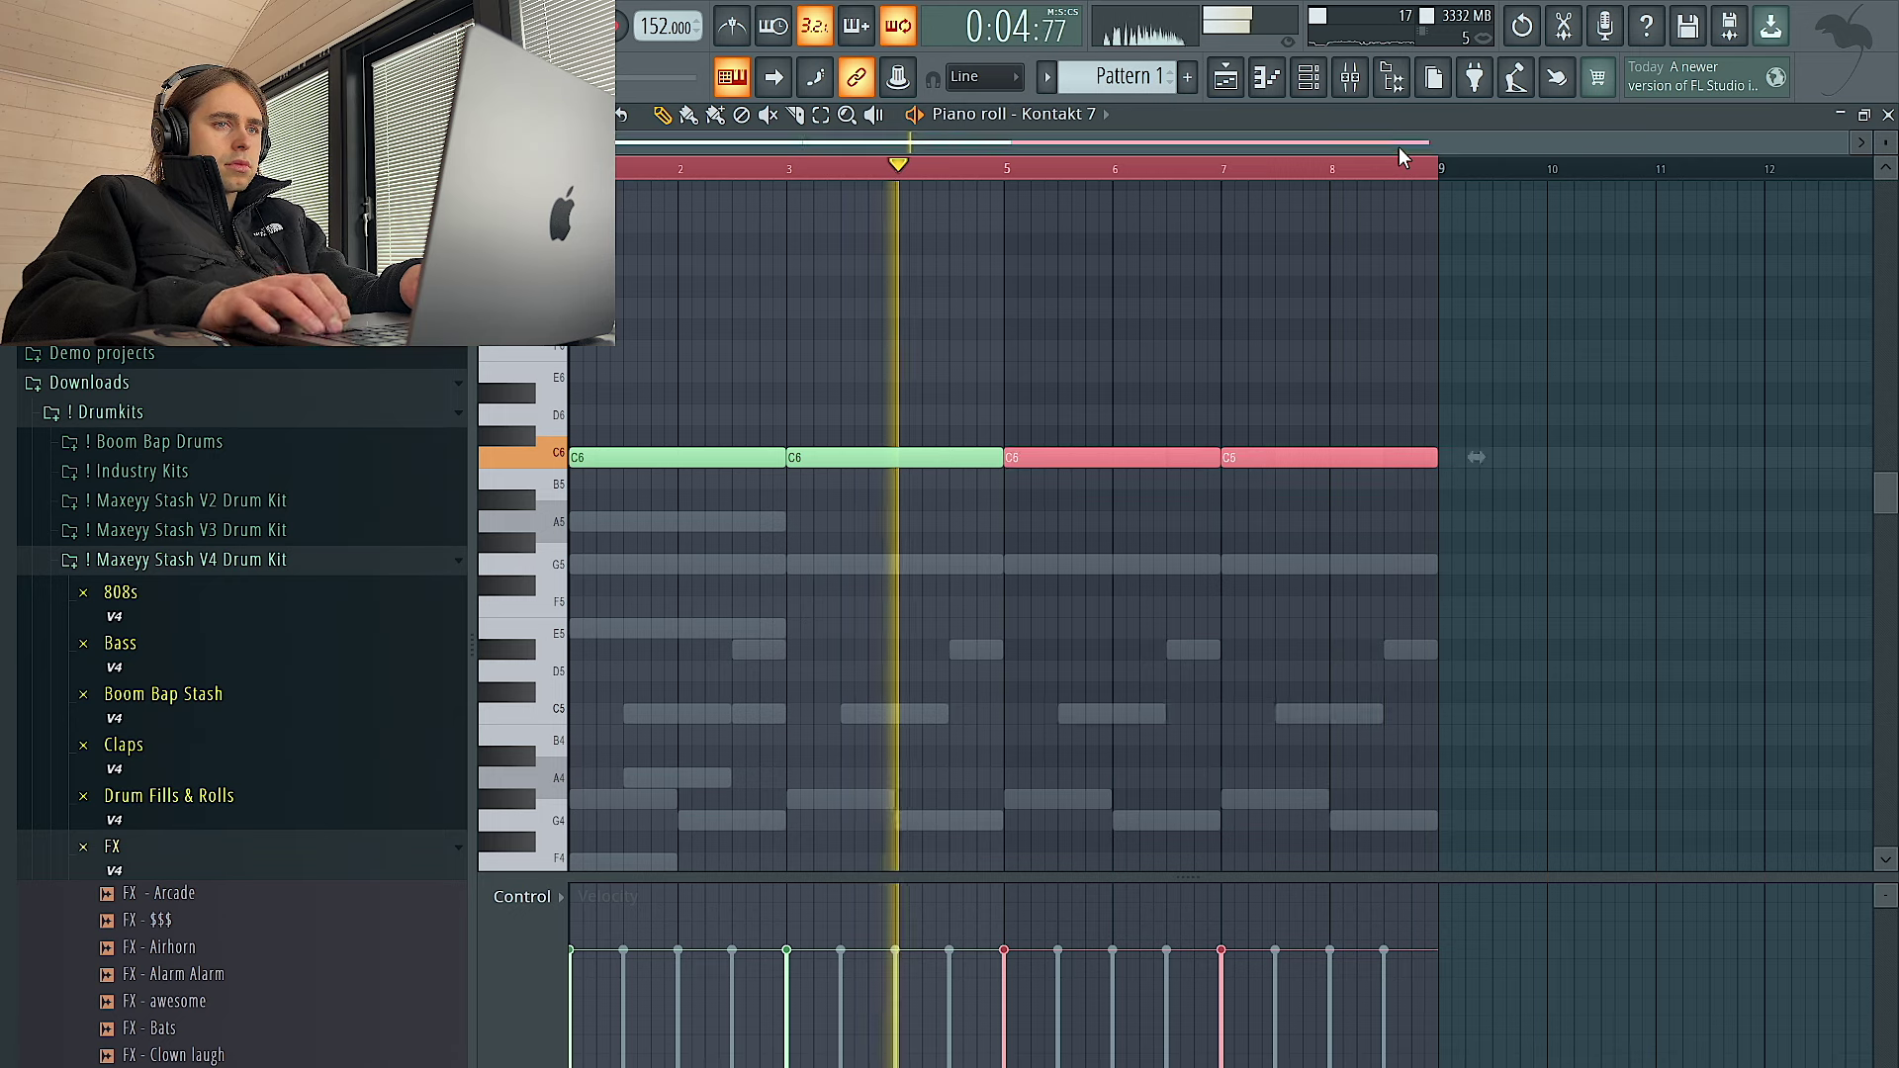
Add Fruity Parametric EQ 2 to slot 3 of Insert 2 and cut the lows with band 1 at 87 Hz
key(F9)
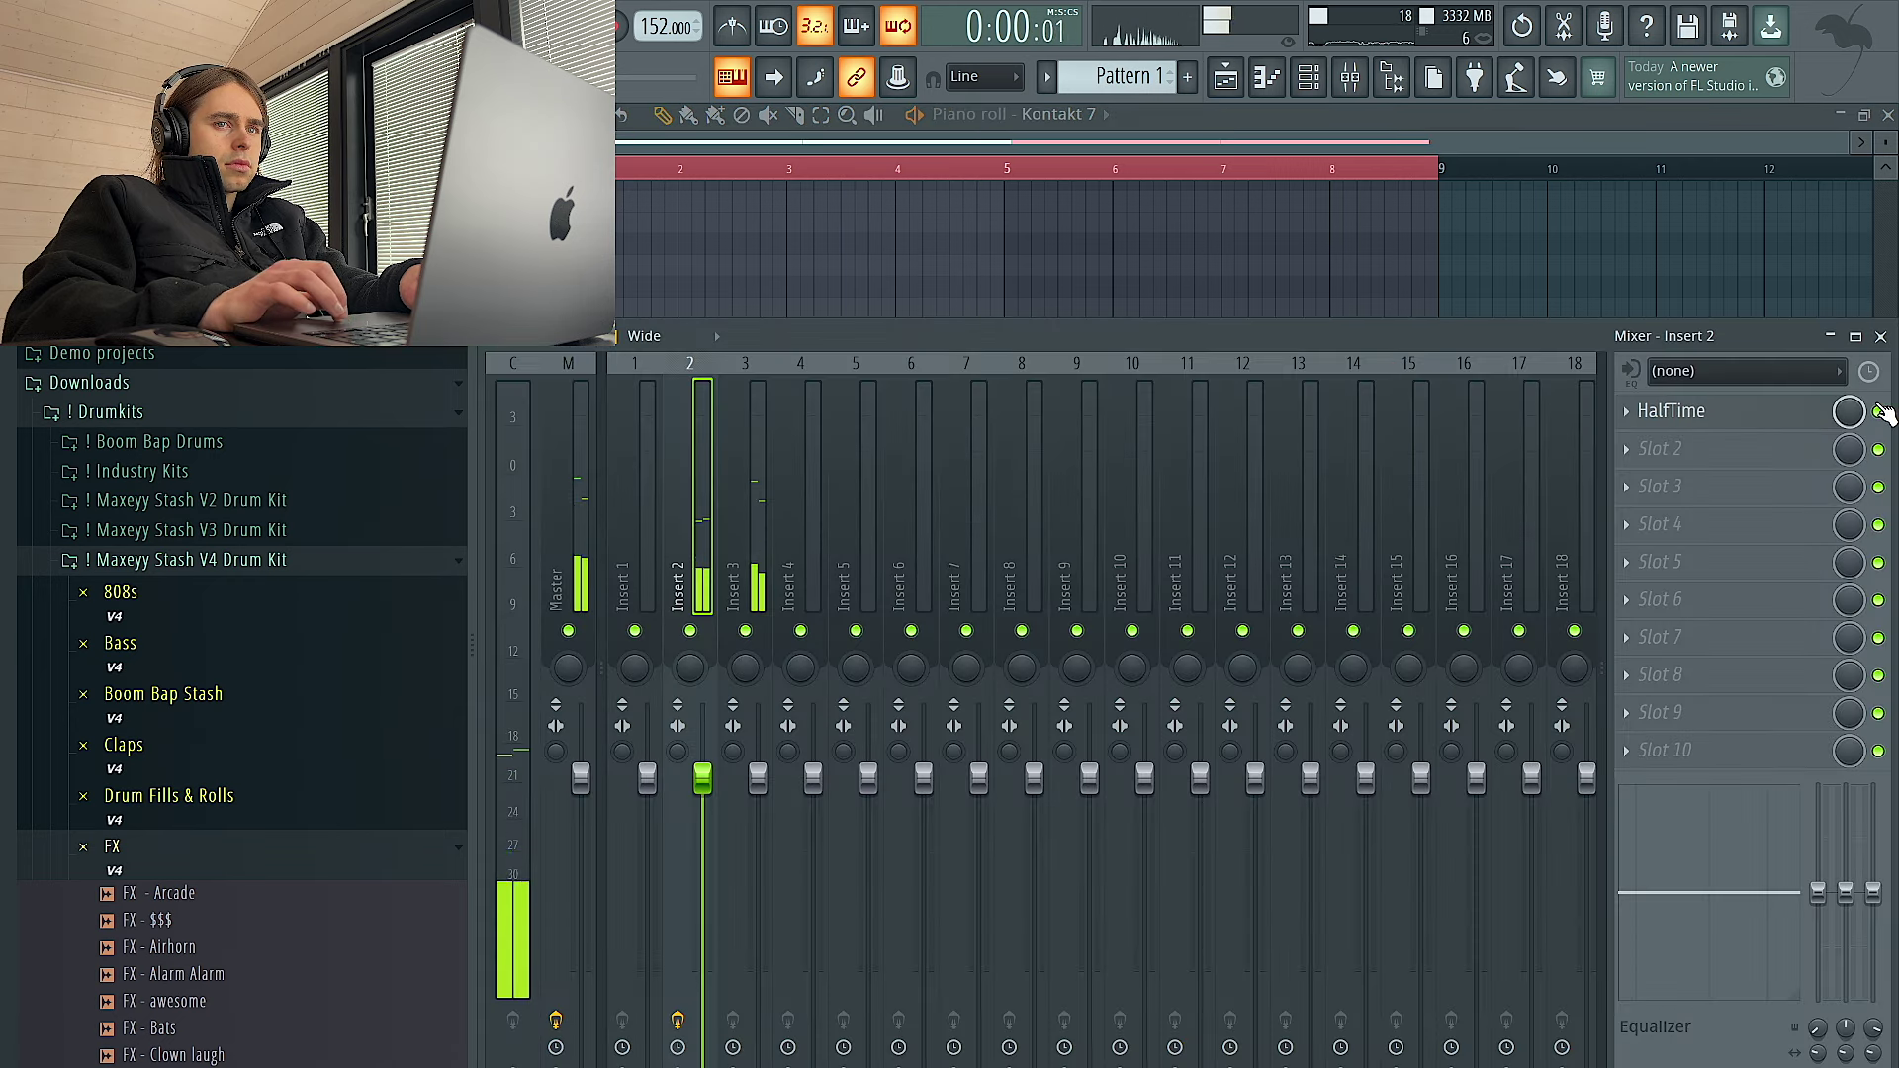
click(1652, 486)
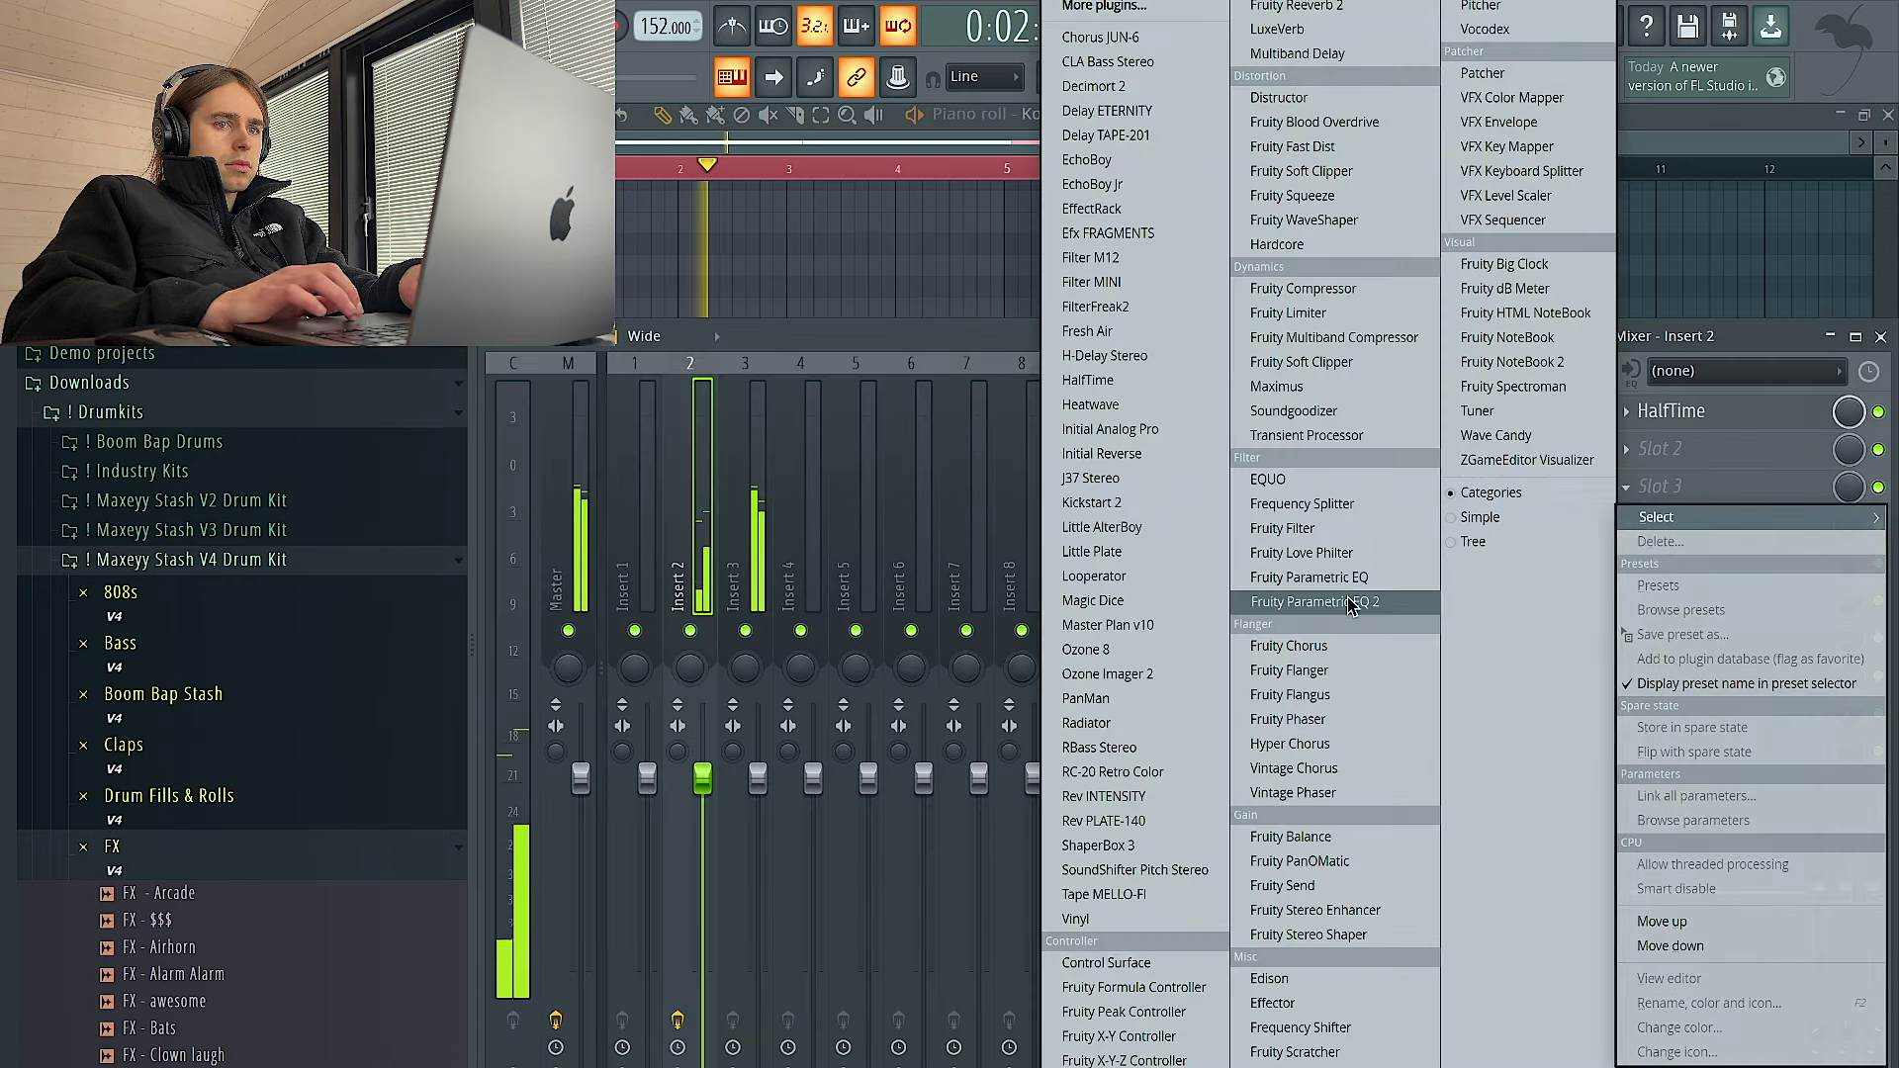
click(1286, 600)
drag(599, 387, 628, 534)
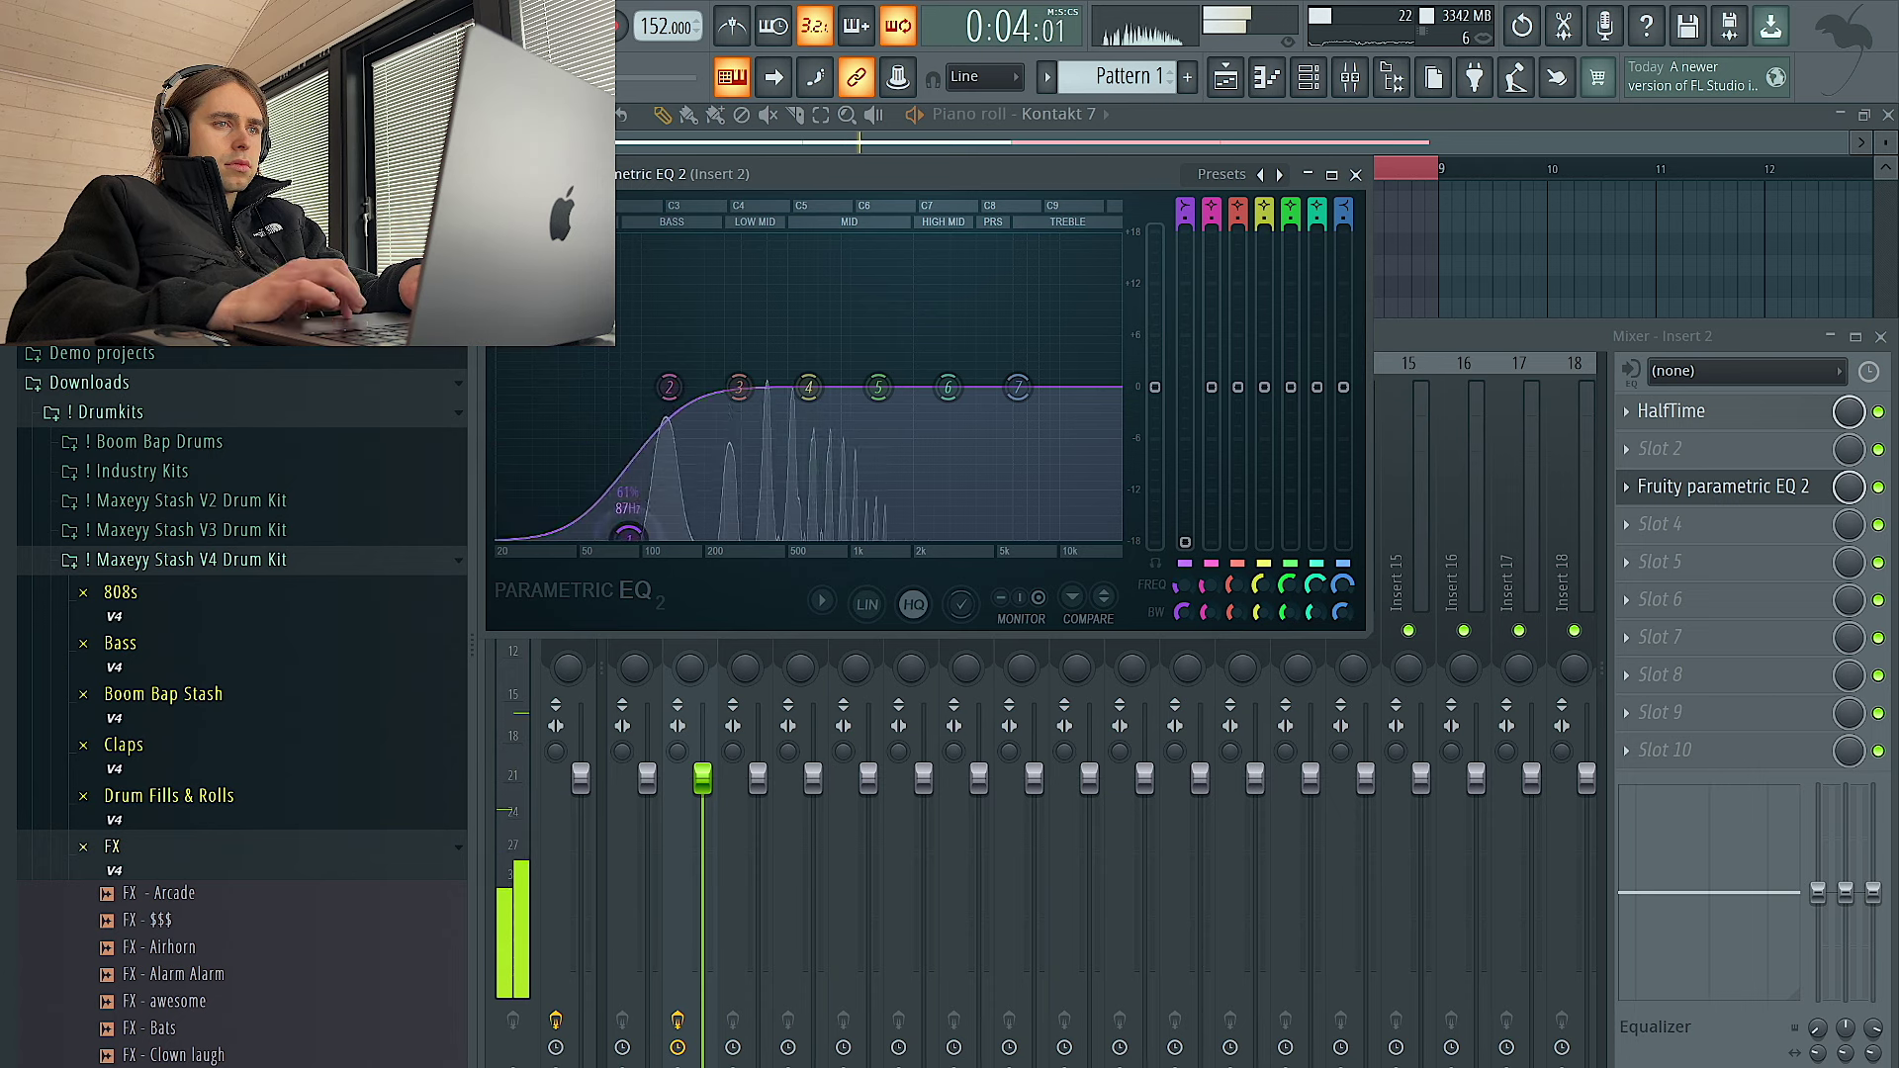
click(1355, 174)
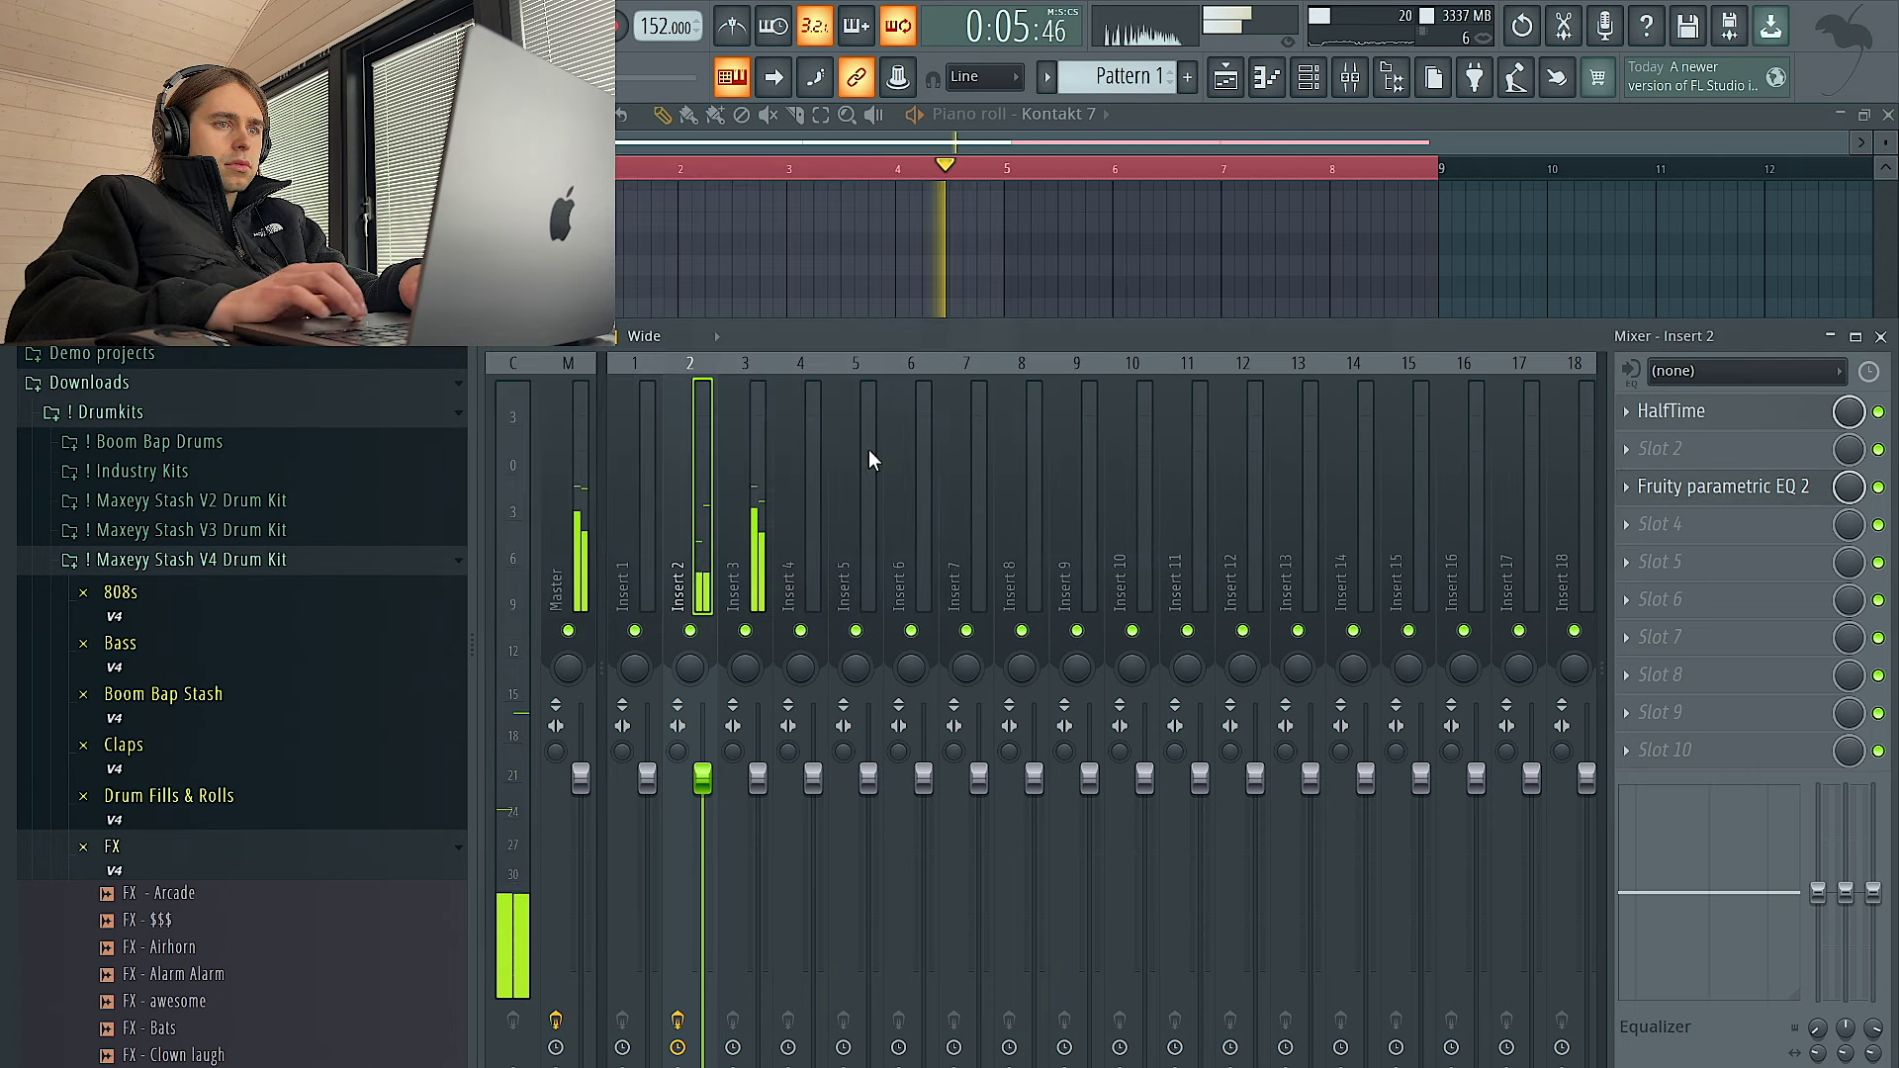
Select mixer Insert 3, open the JUNO-60 synth from the channel rack and browse its patches to BR 60 Soft Brass
click(752, 538)
click(1311, 79)
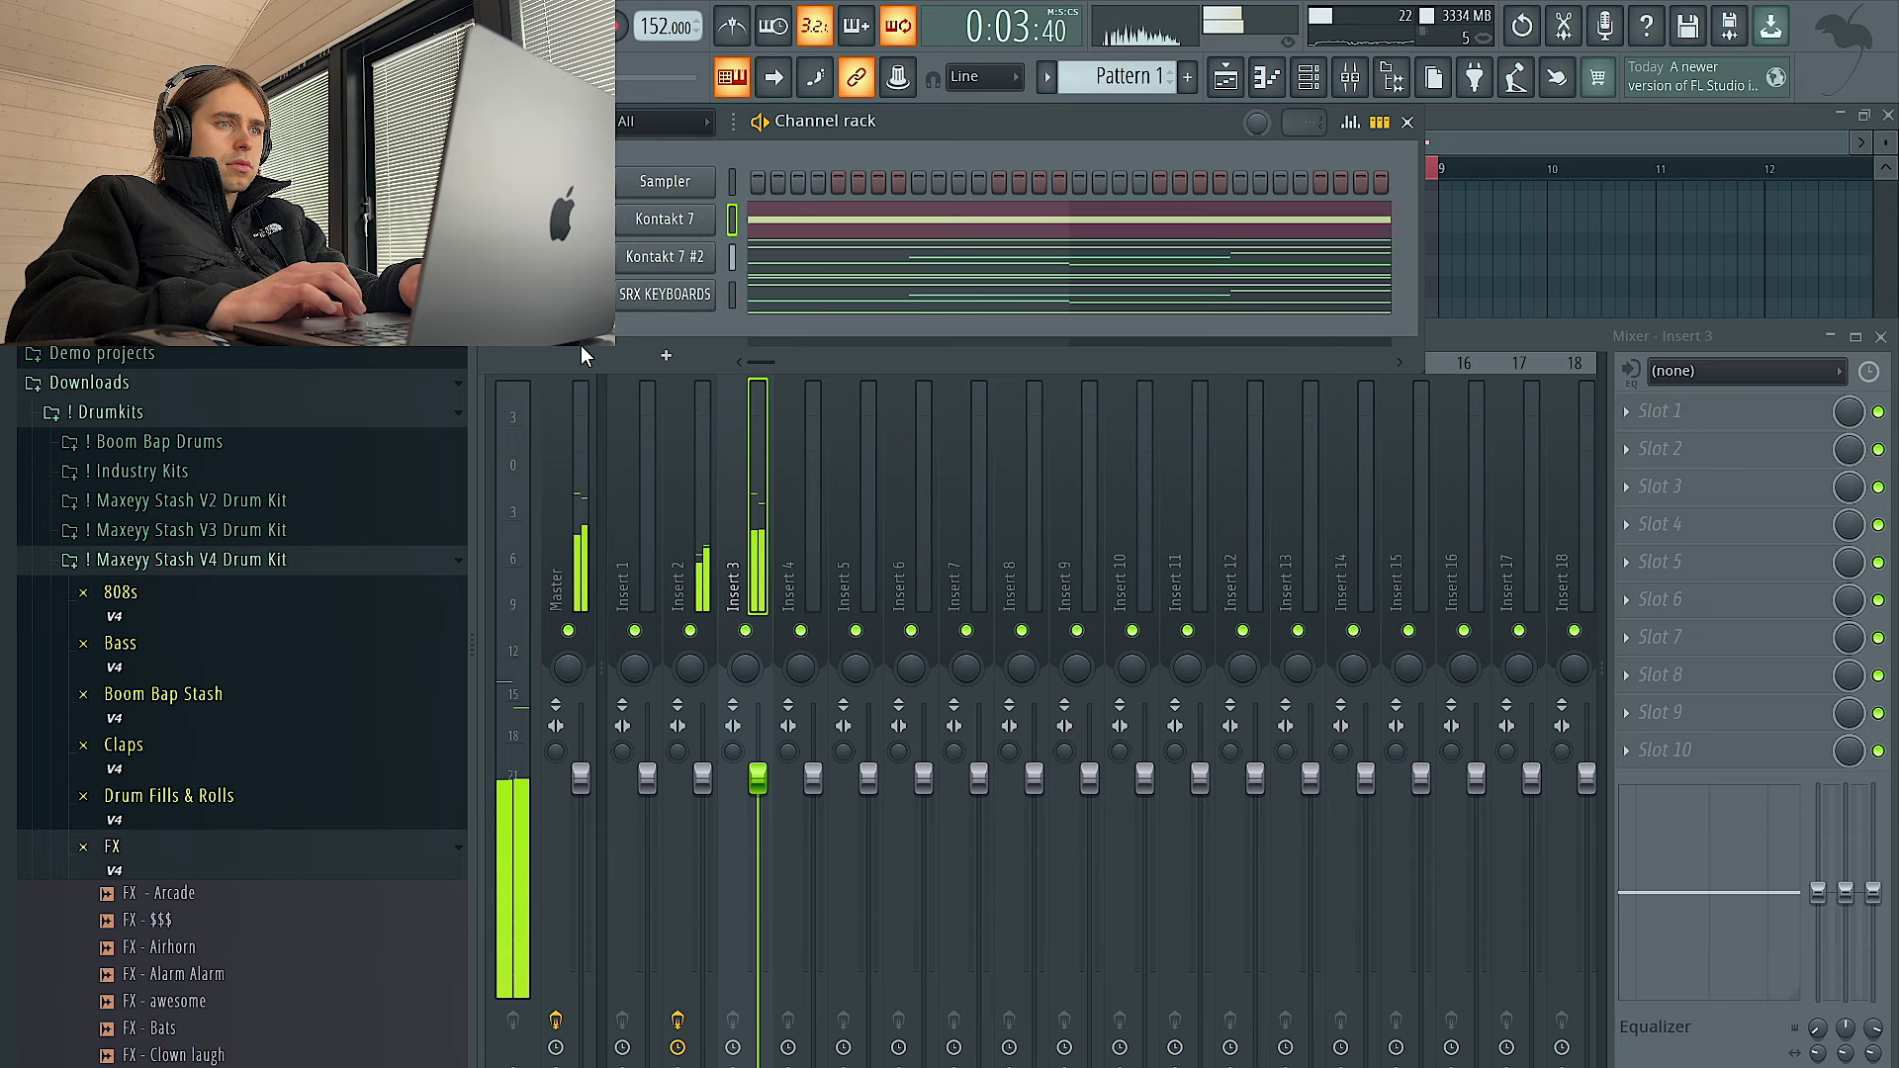
click(659, 332)
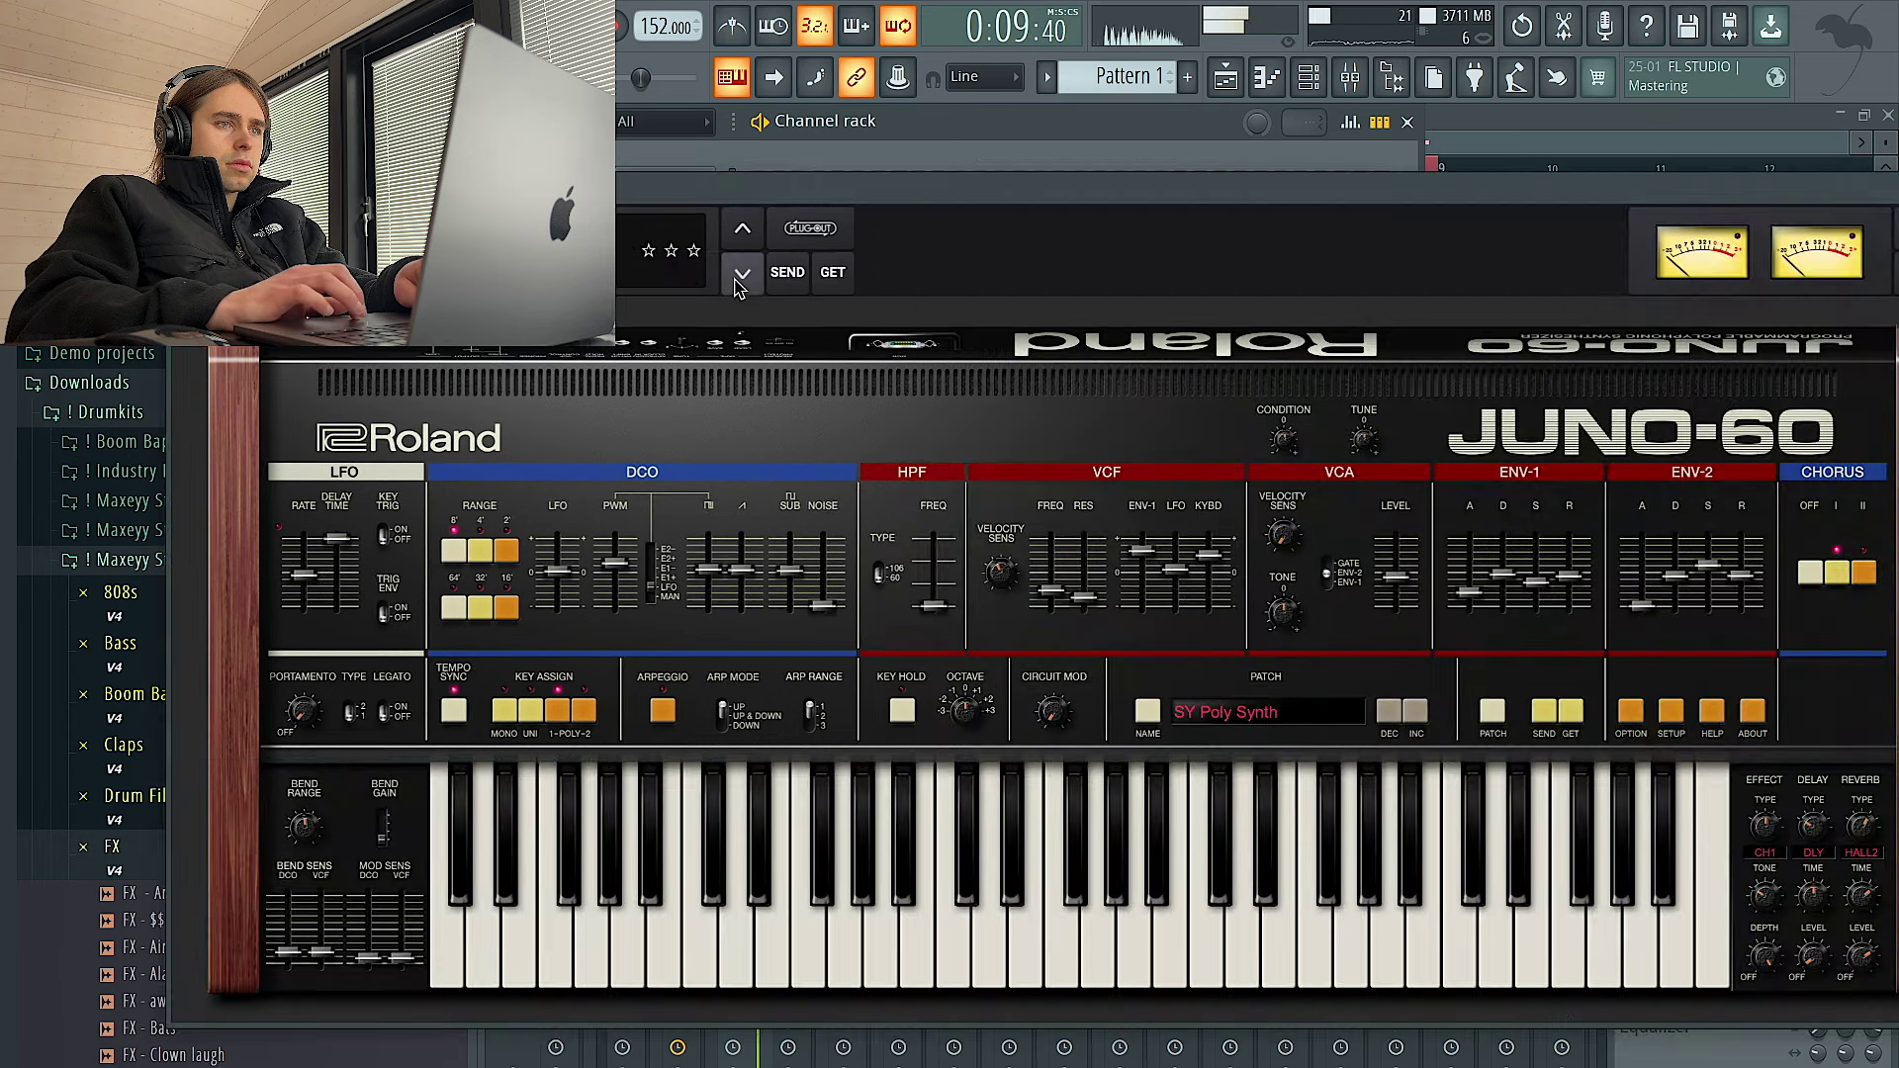
click(742, 273)
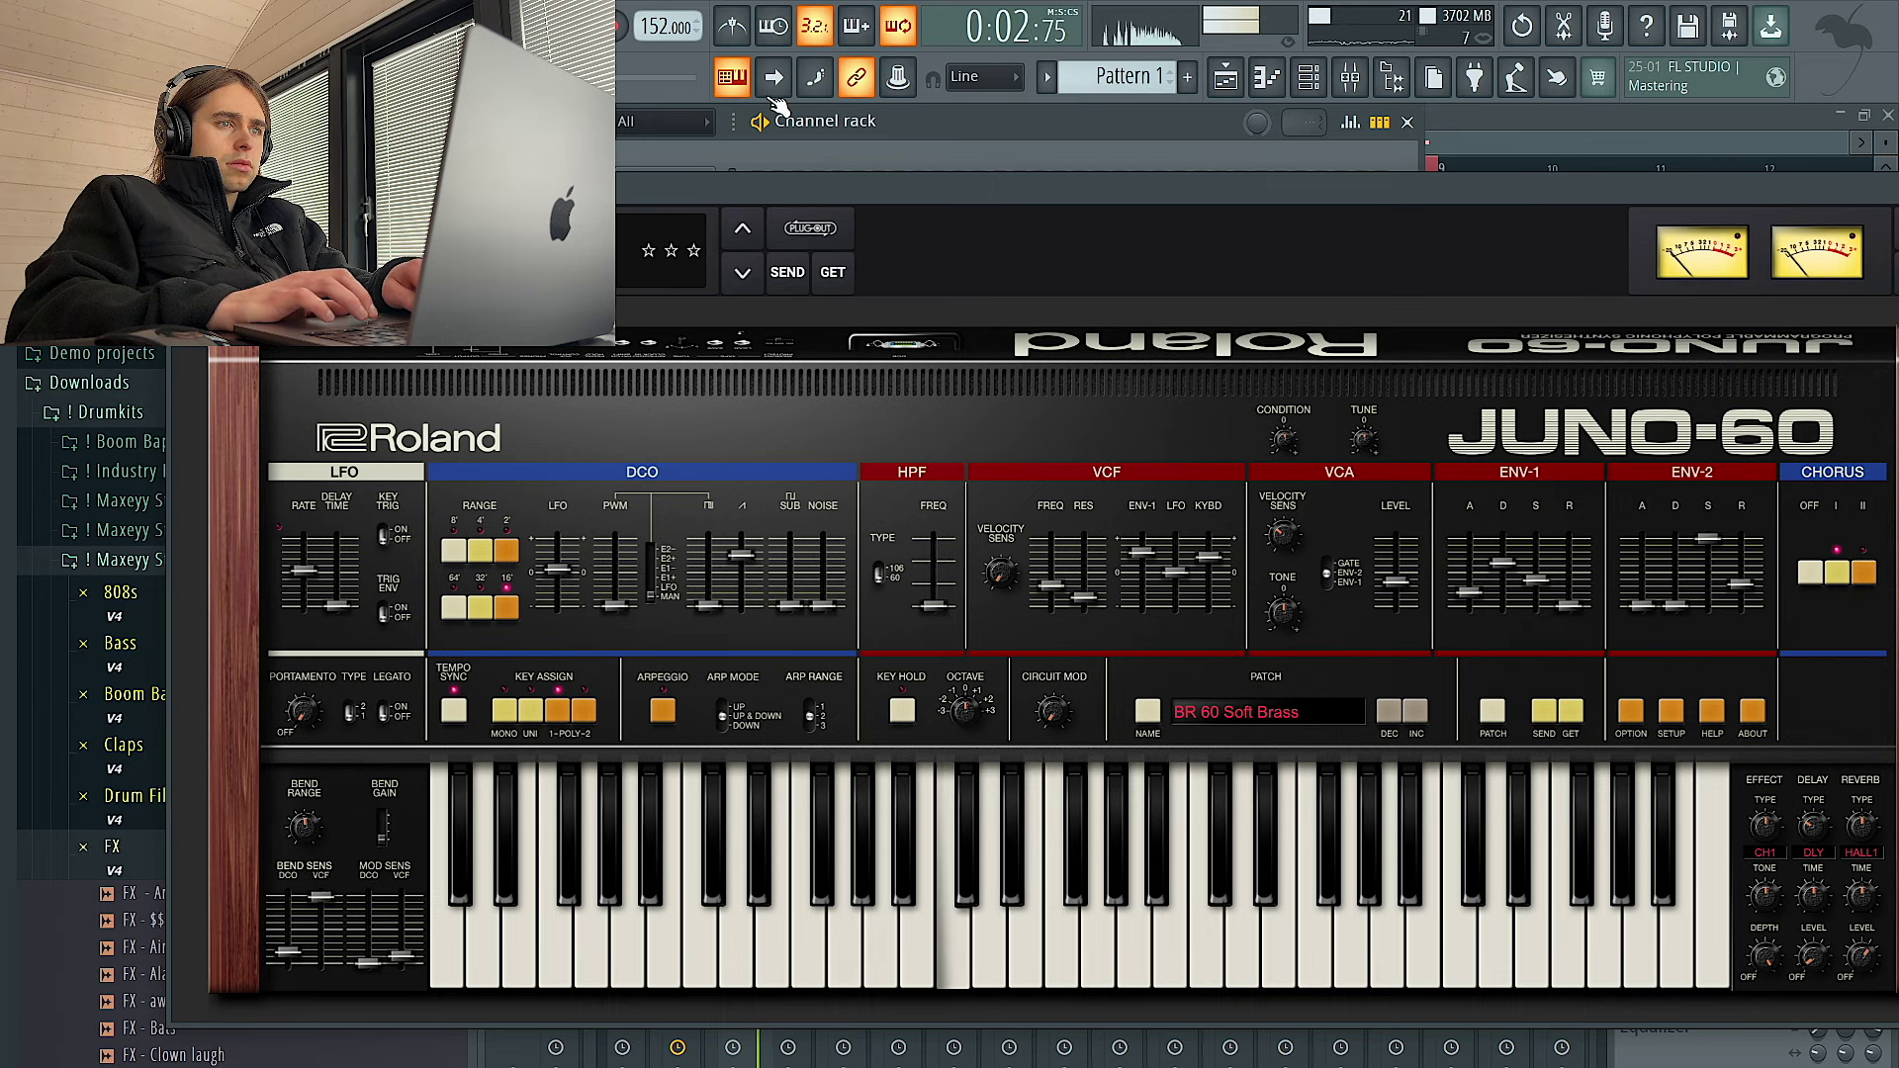
Set the typing keyboard's root note to C and close the JUNO-60 synth window
click(732, 79)
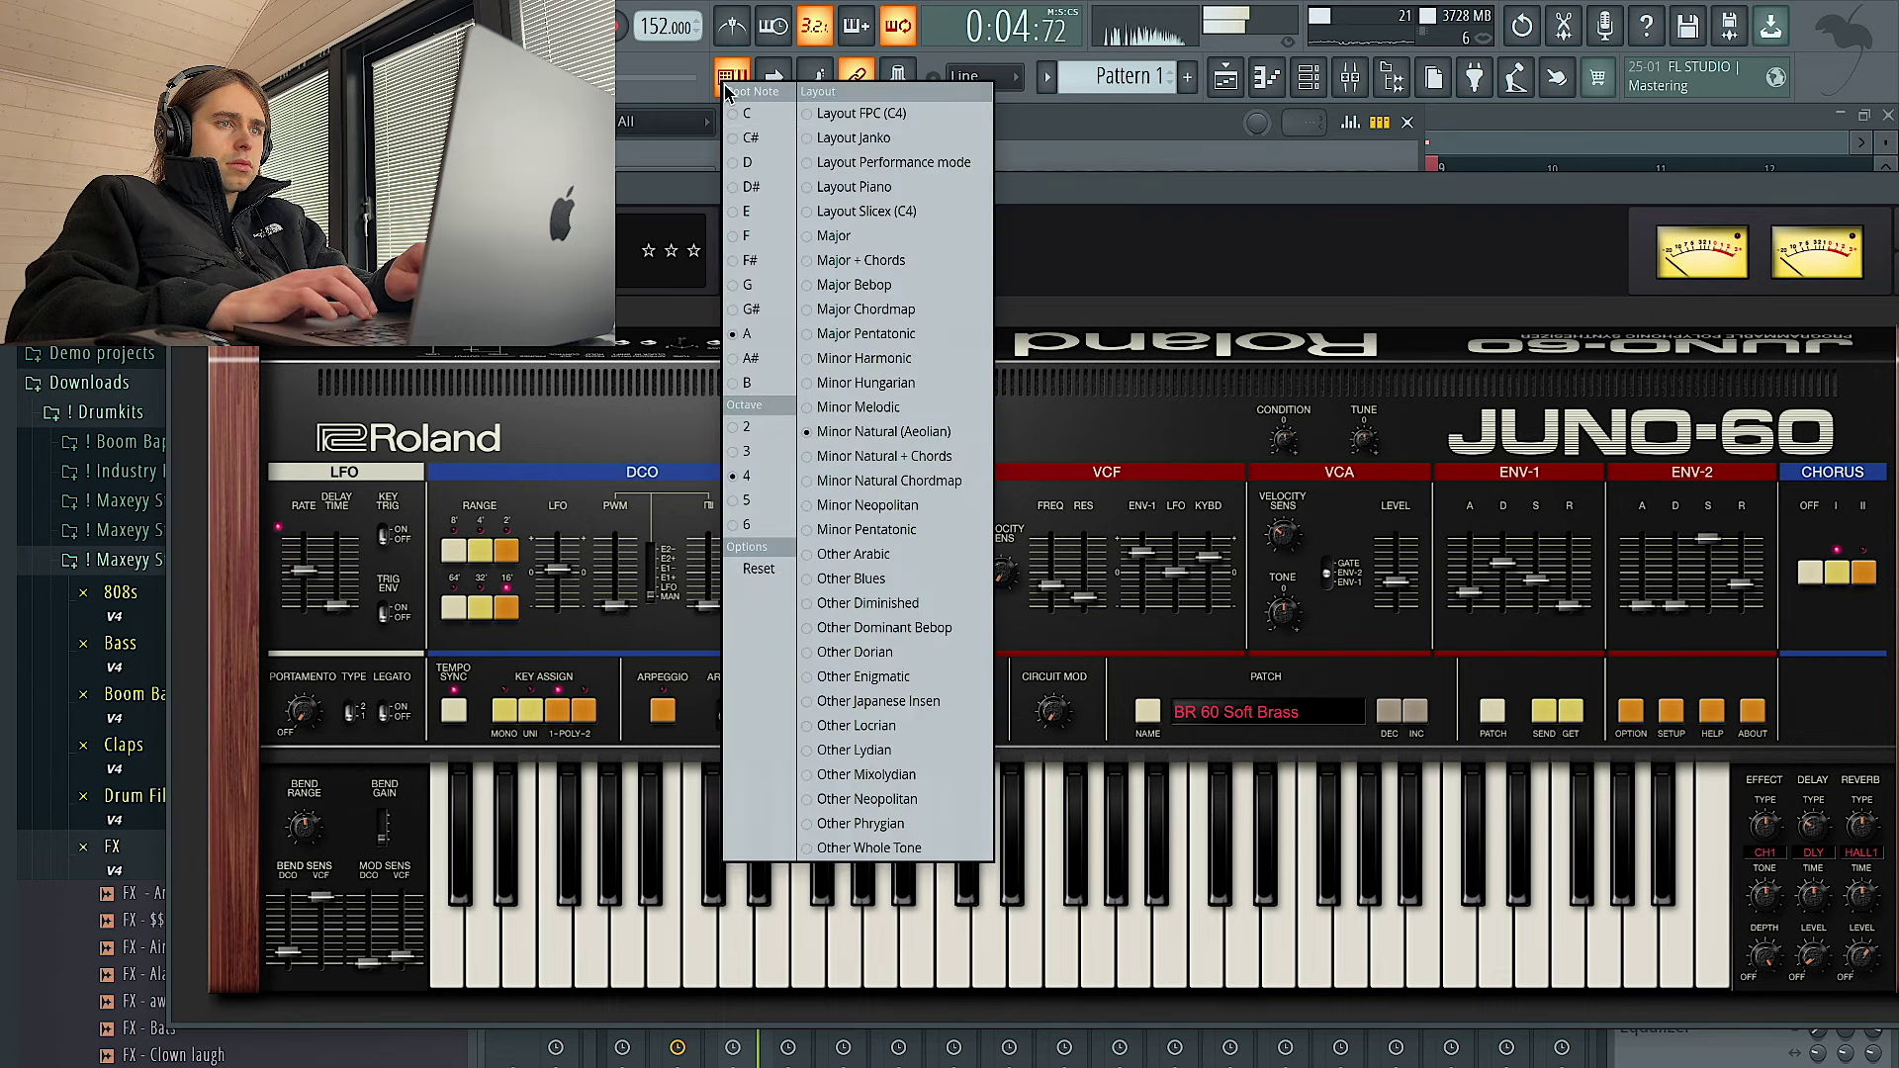
click(634, 259)
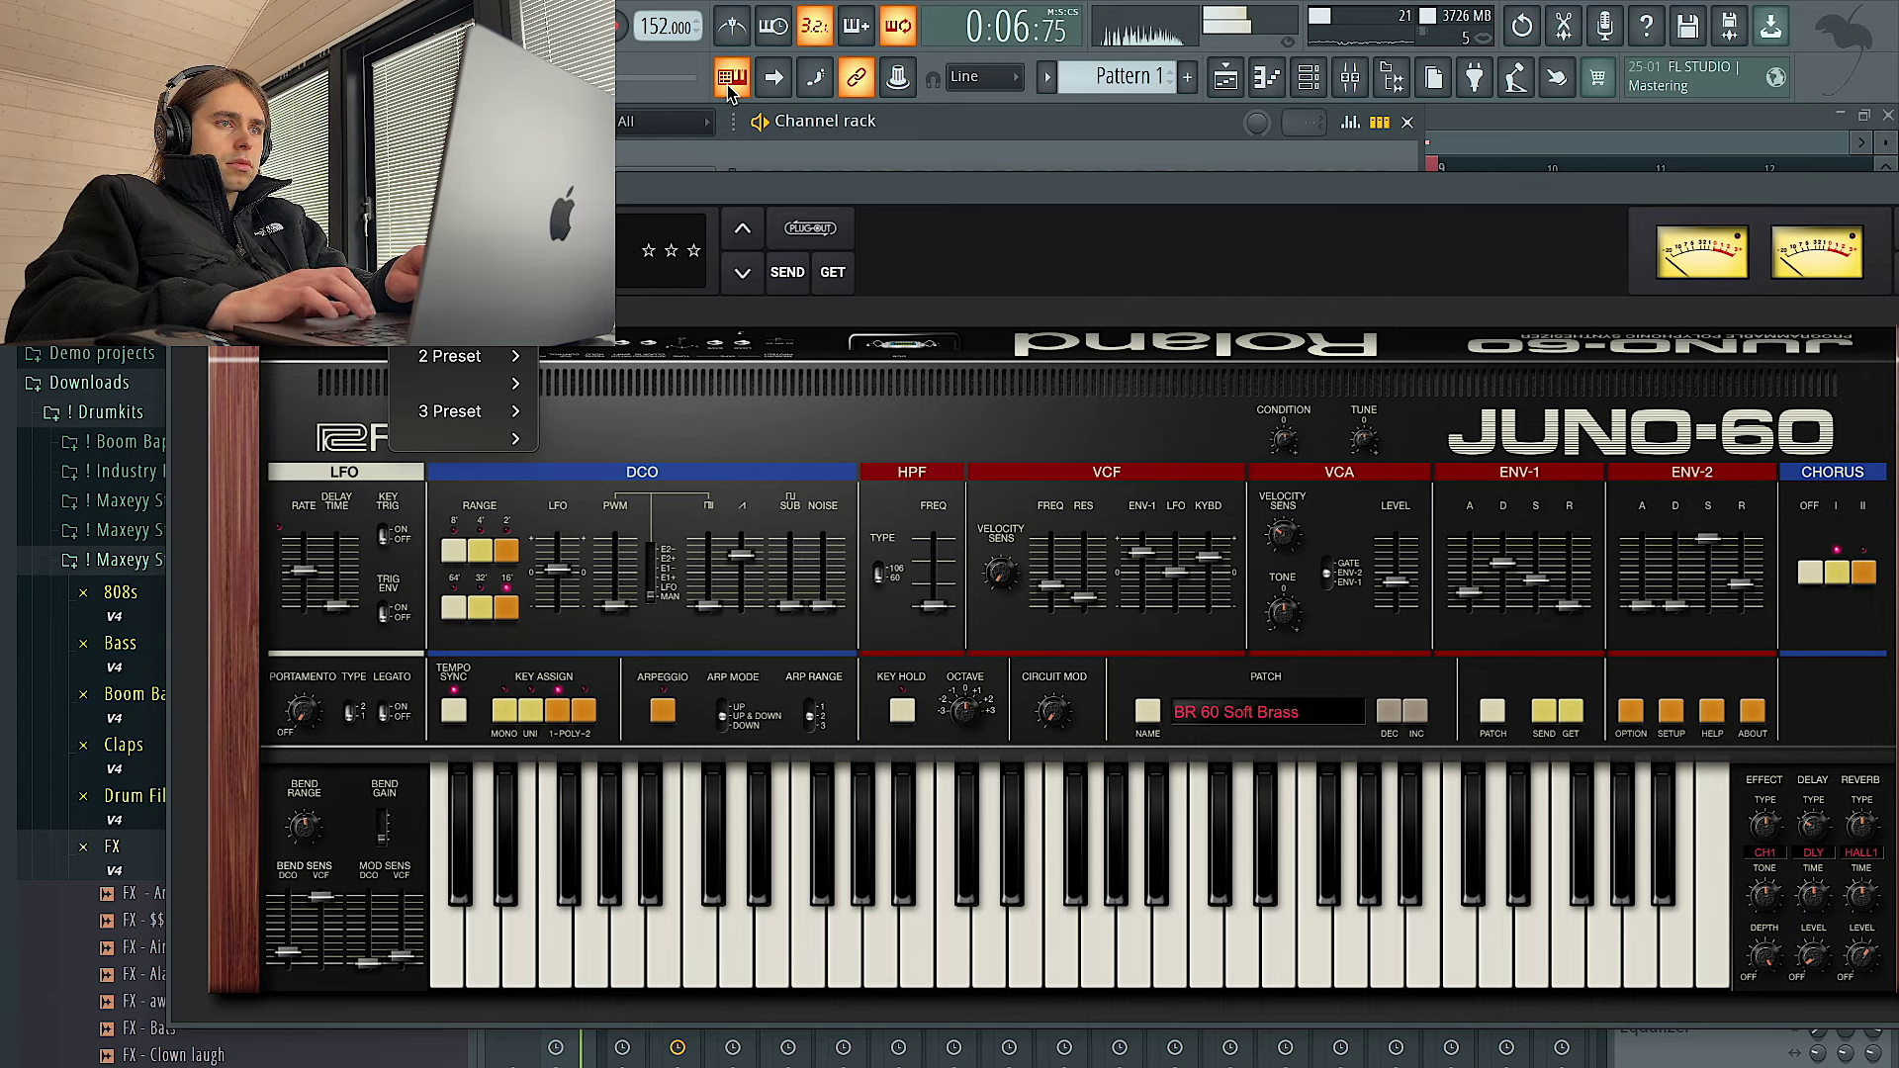
click(732, 79)
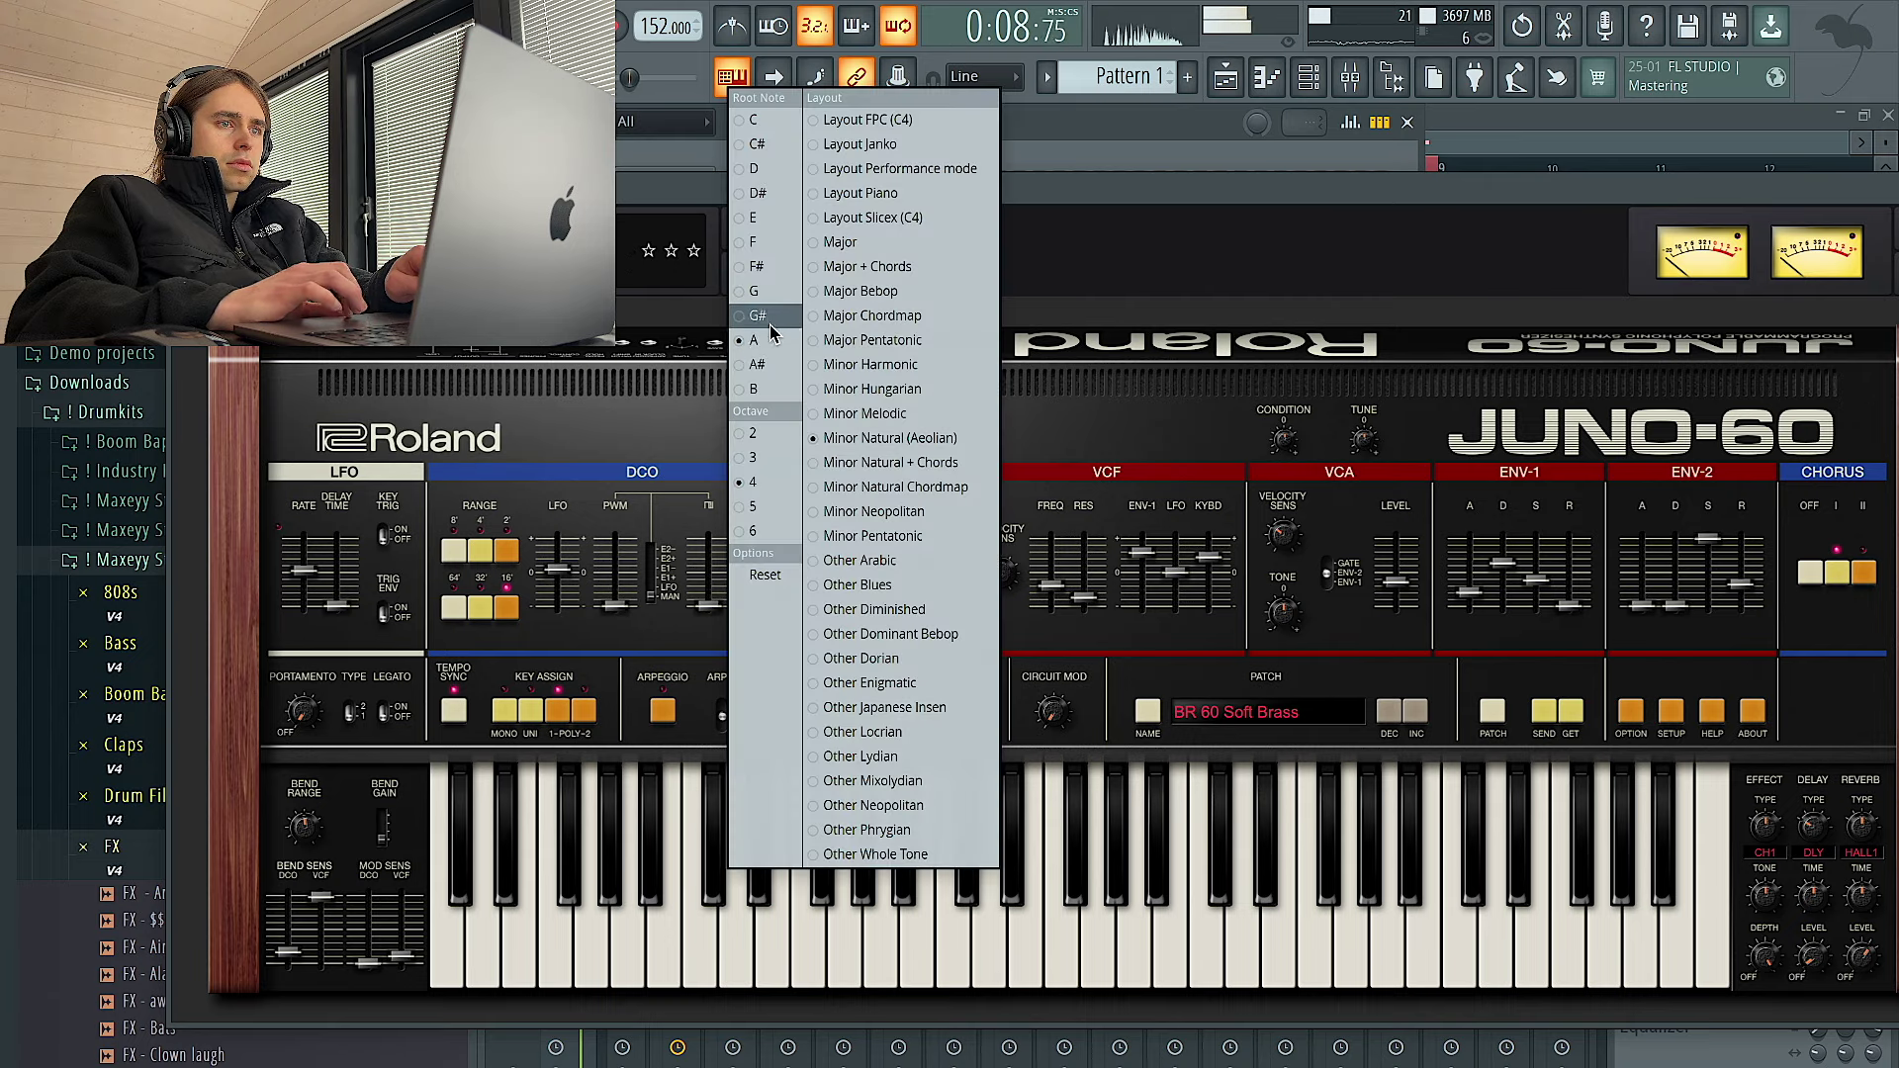
click(784, 126)
drag(1767, 187, 1441, 210)
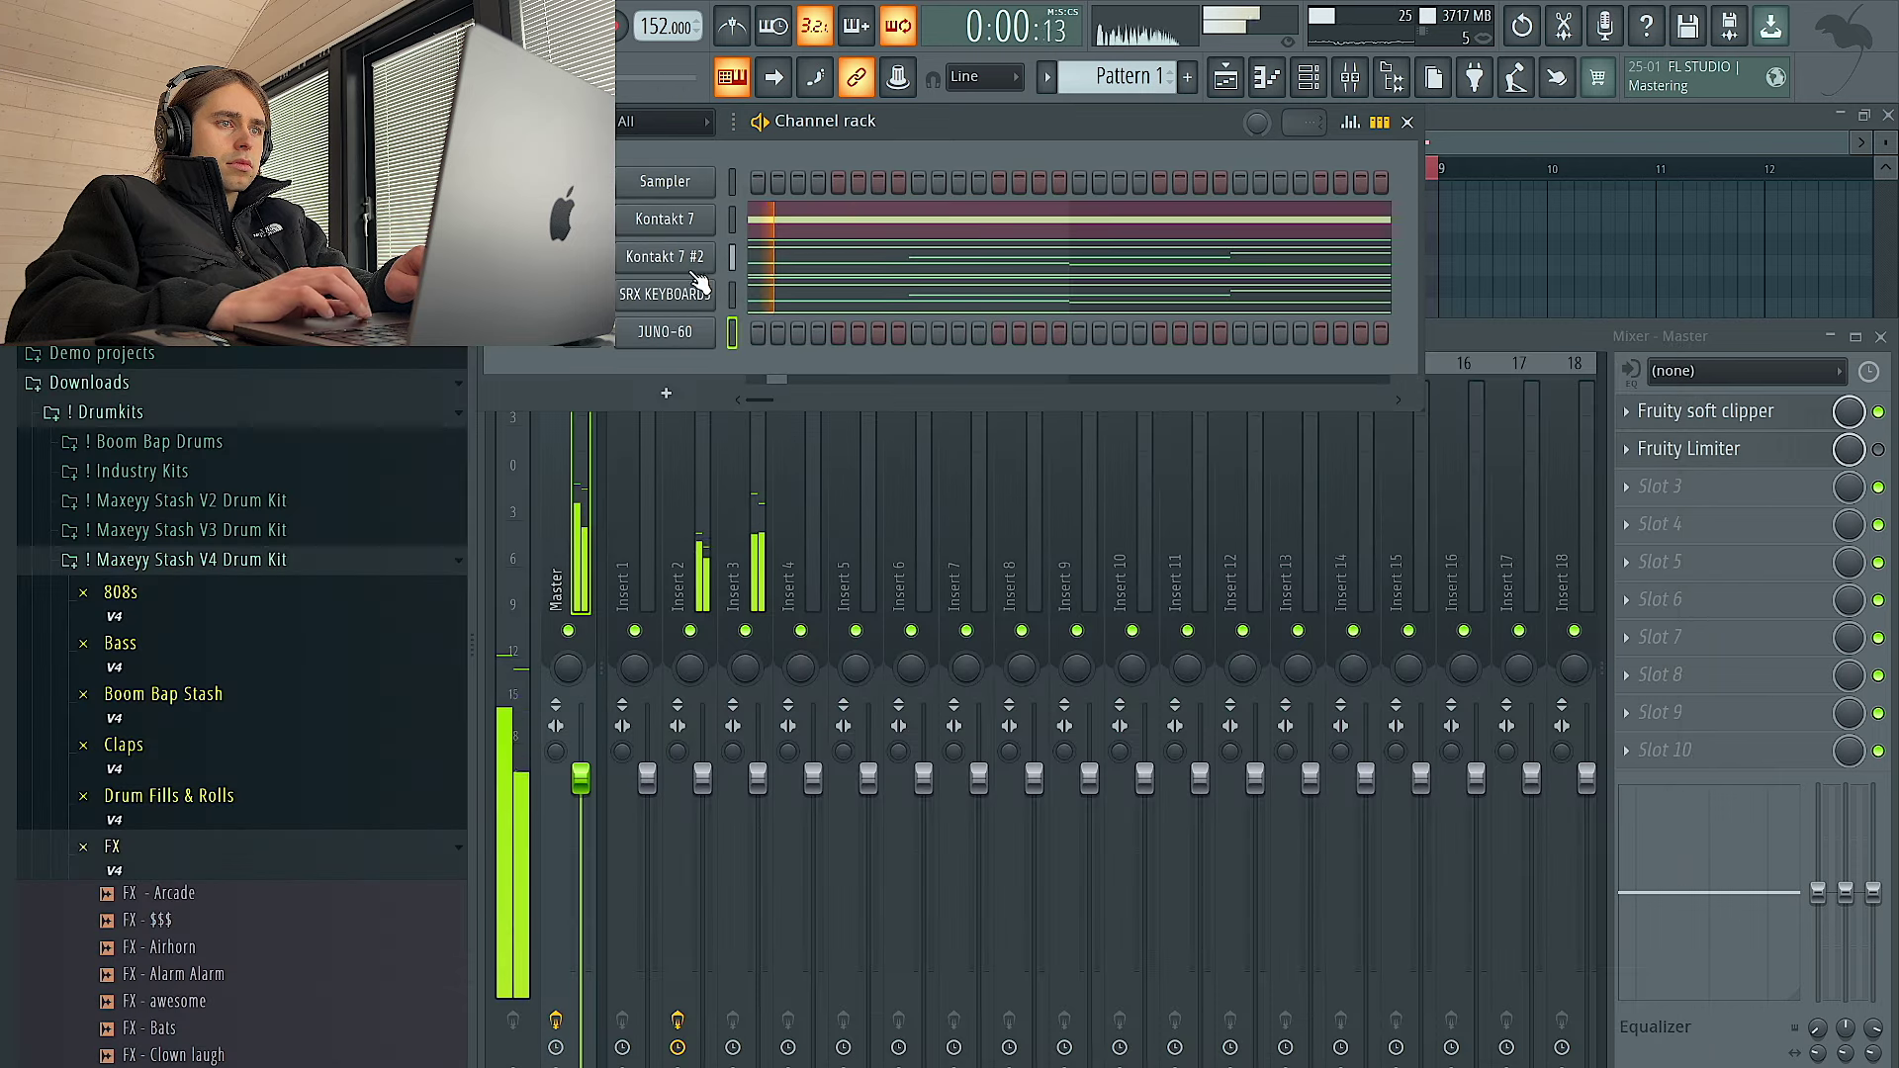
Place a C4 note across bars 1 to 4 of the JUNO-60 channel and duplicate it over bars 5 to 8
right_click(679, 334)
click(752, 355)
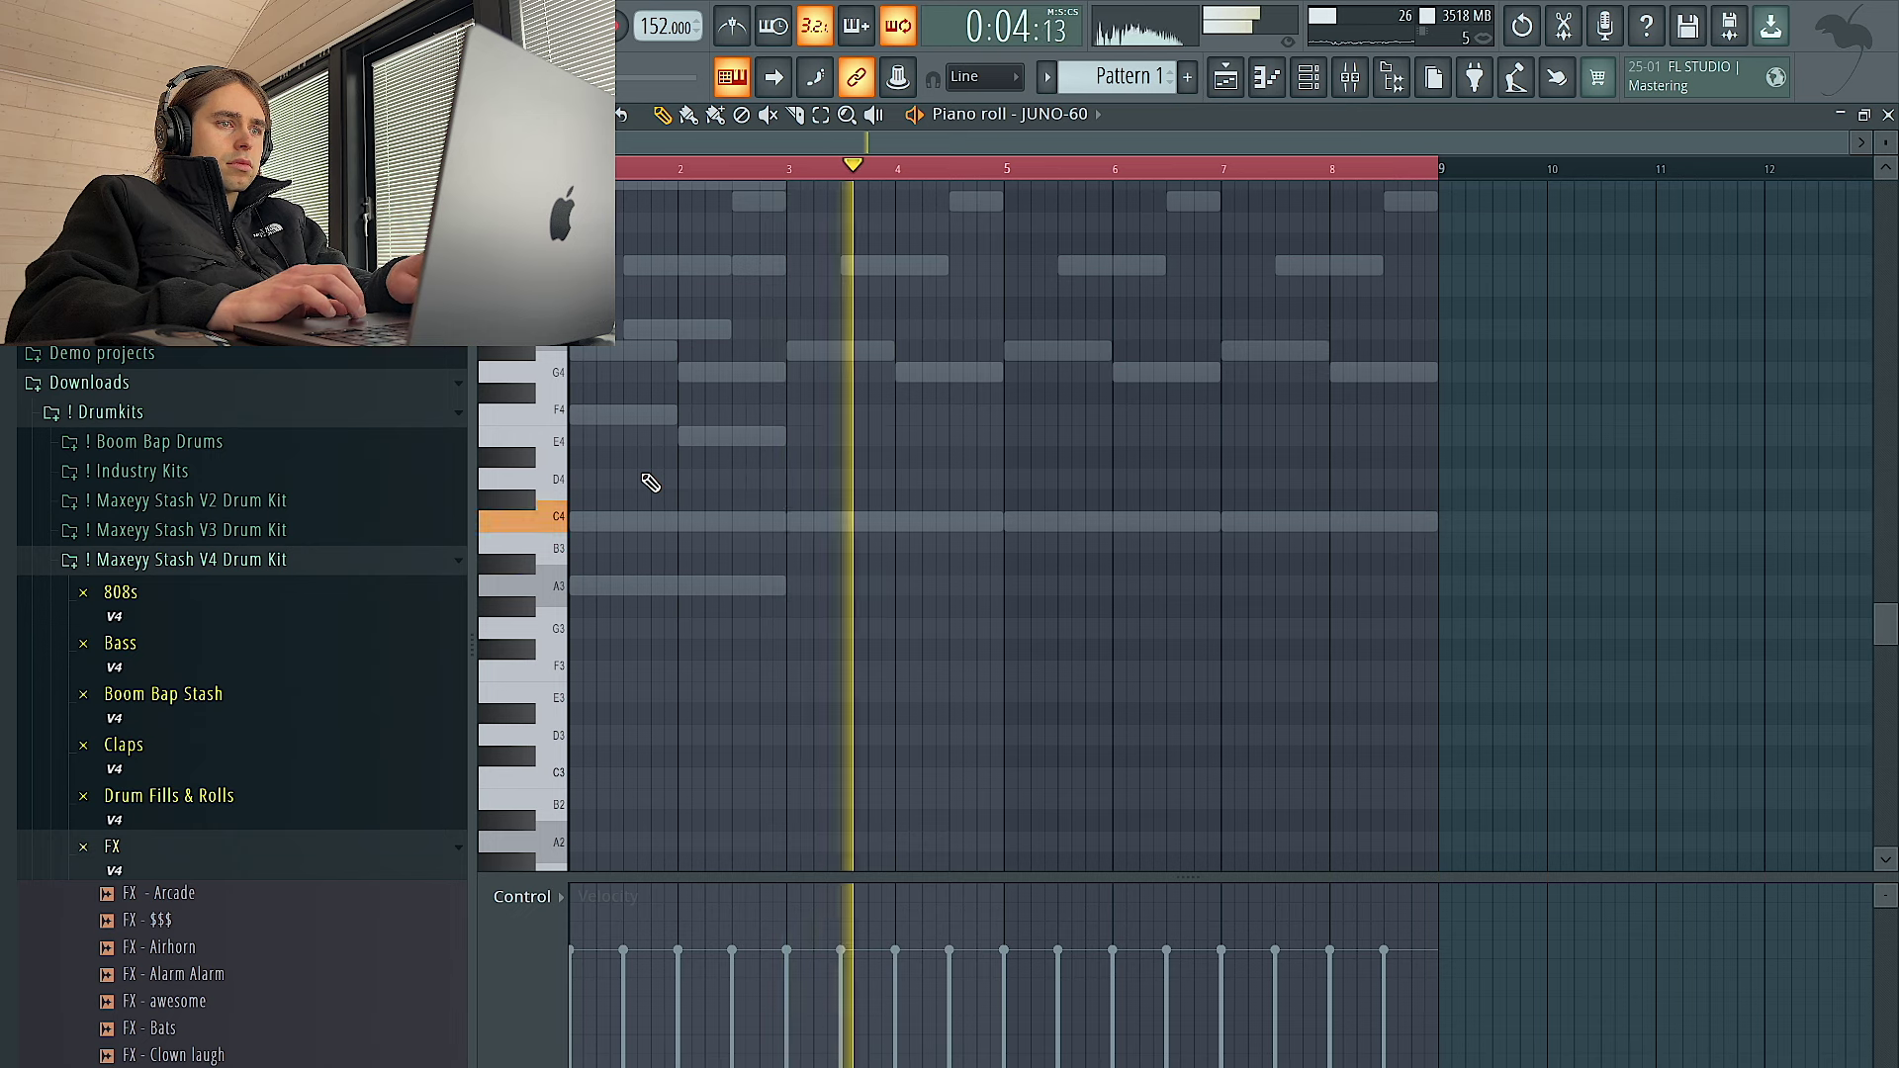
click(576, 522)
drag(784, 521, 1007, 518)
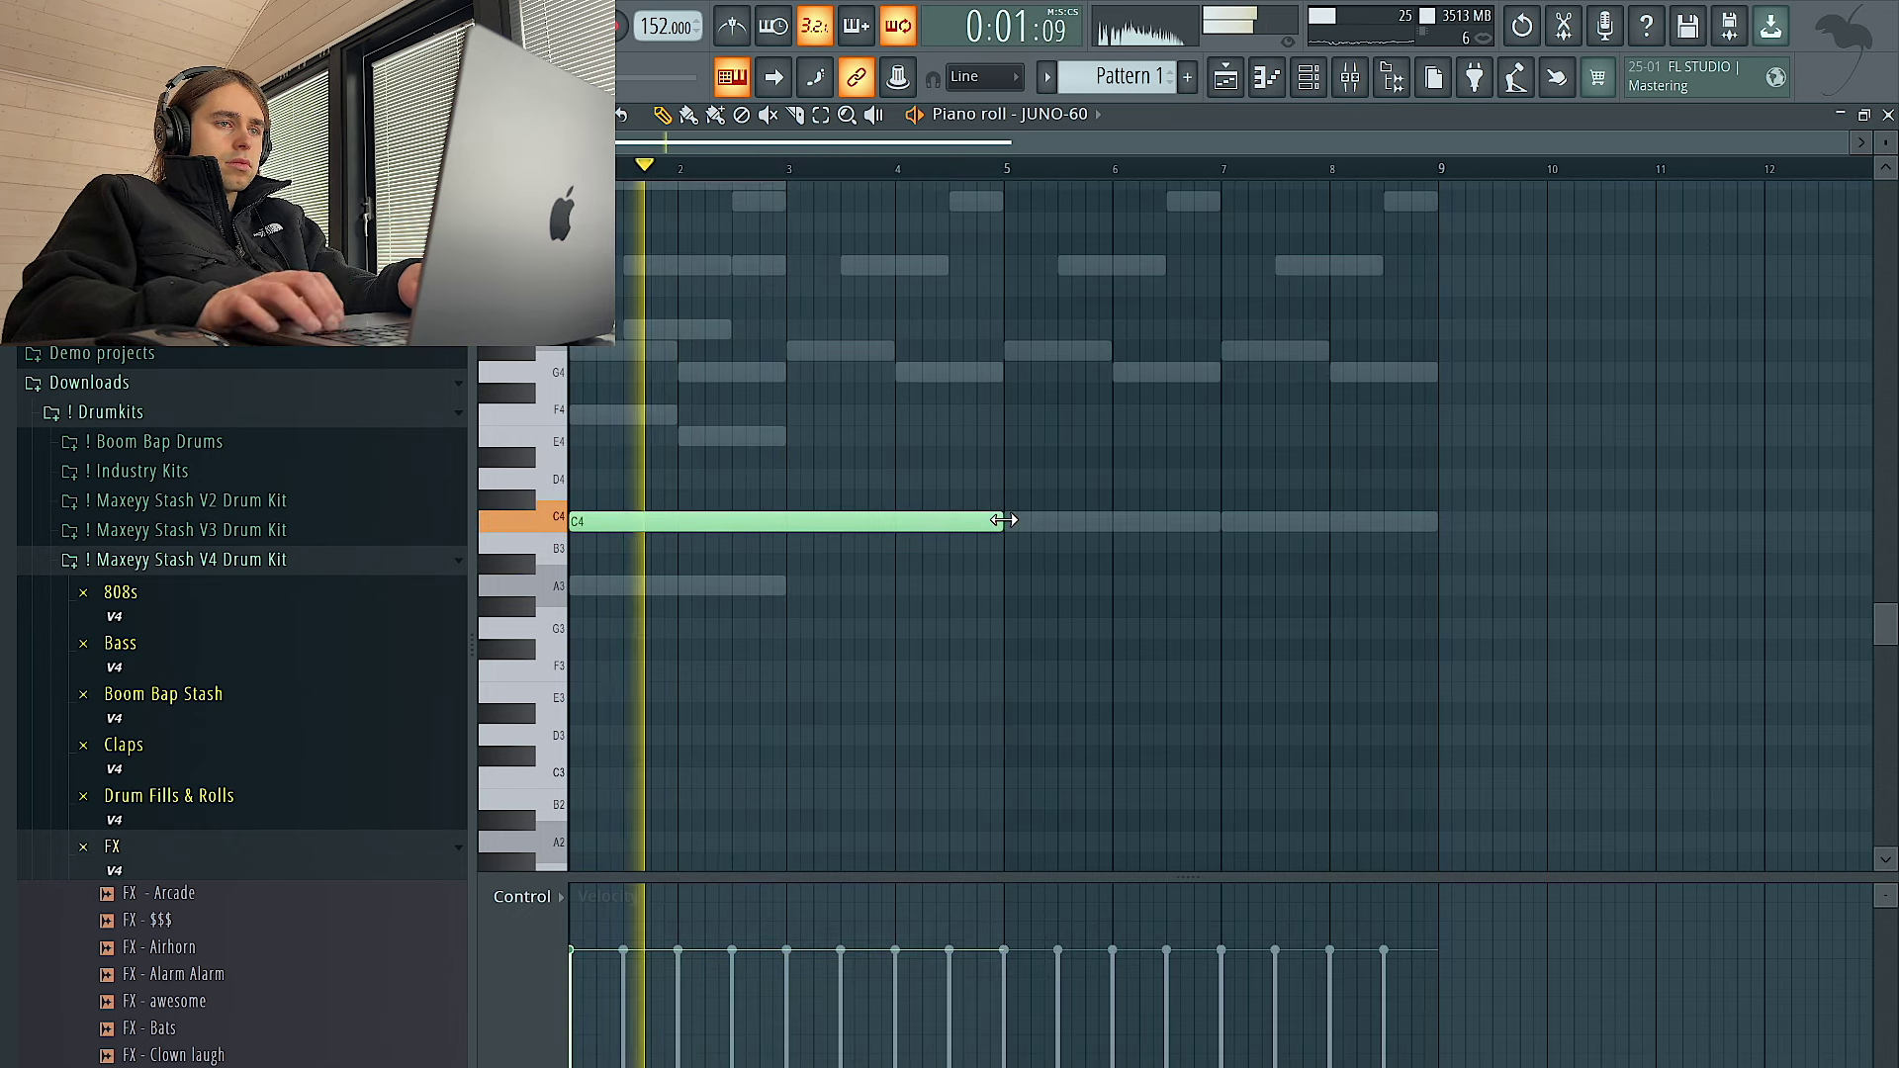
key(ctrl+Down)
key(ctrl+Up)
key(ctrl+b)
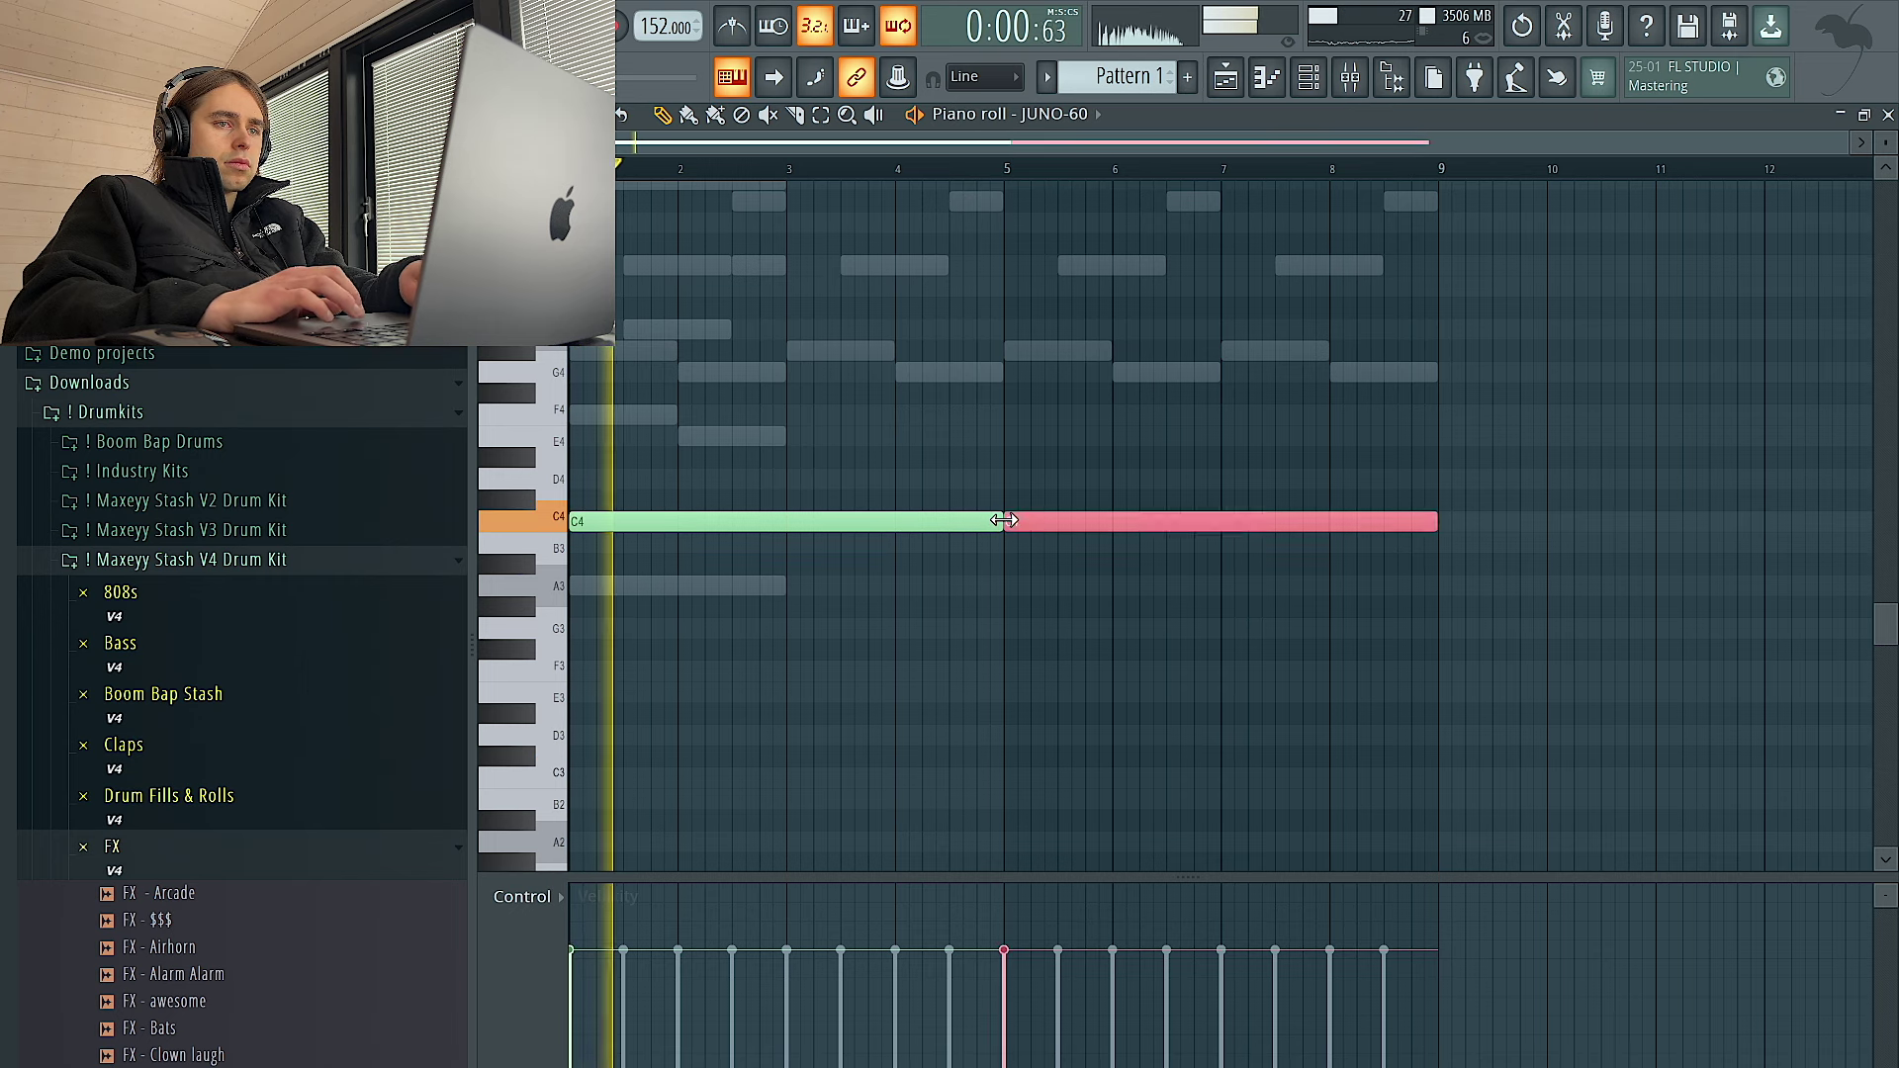
click(1312, 79)
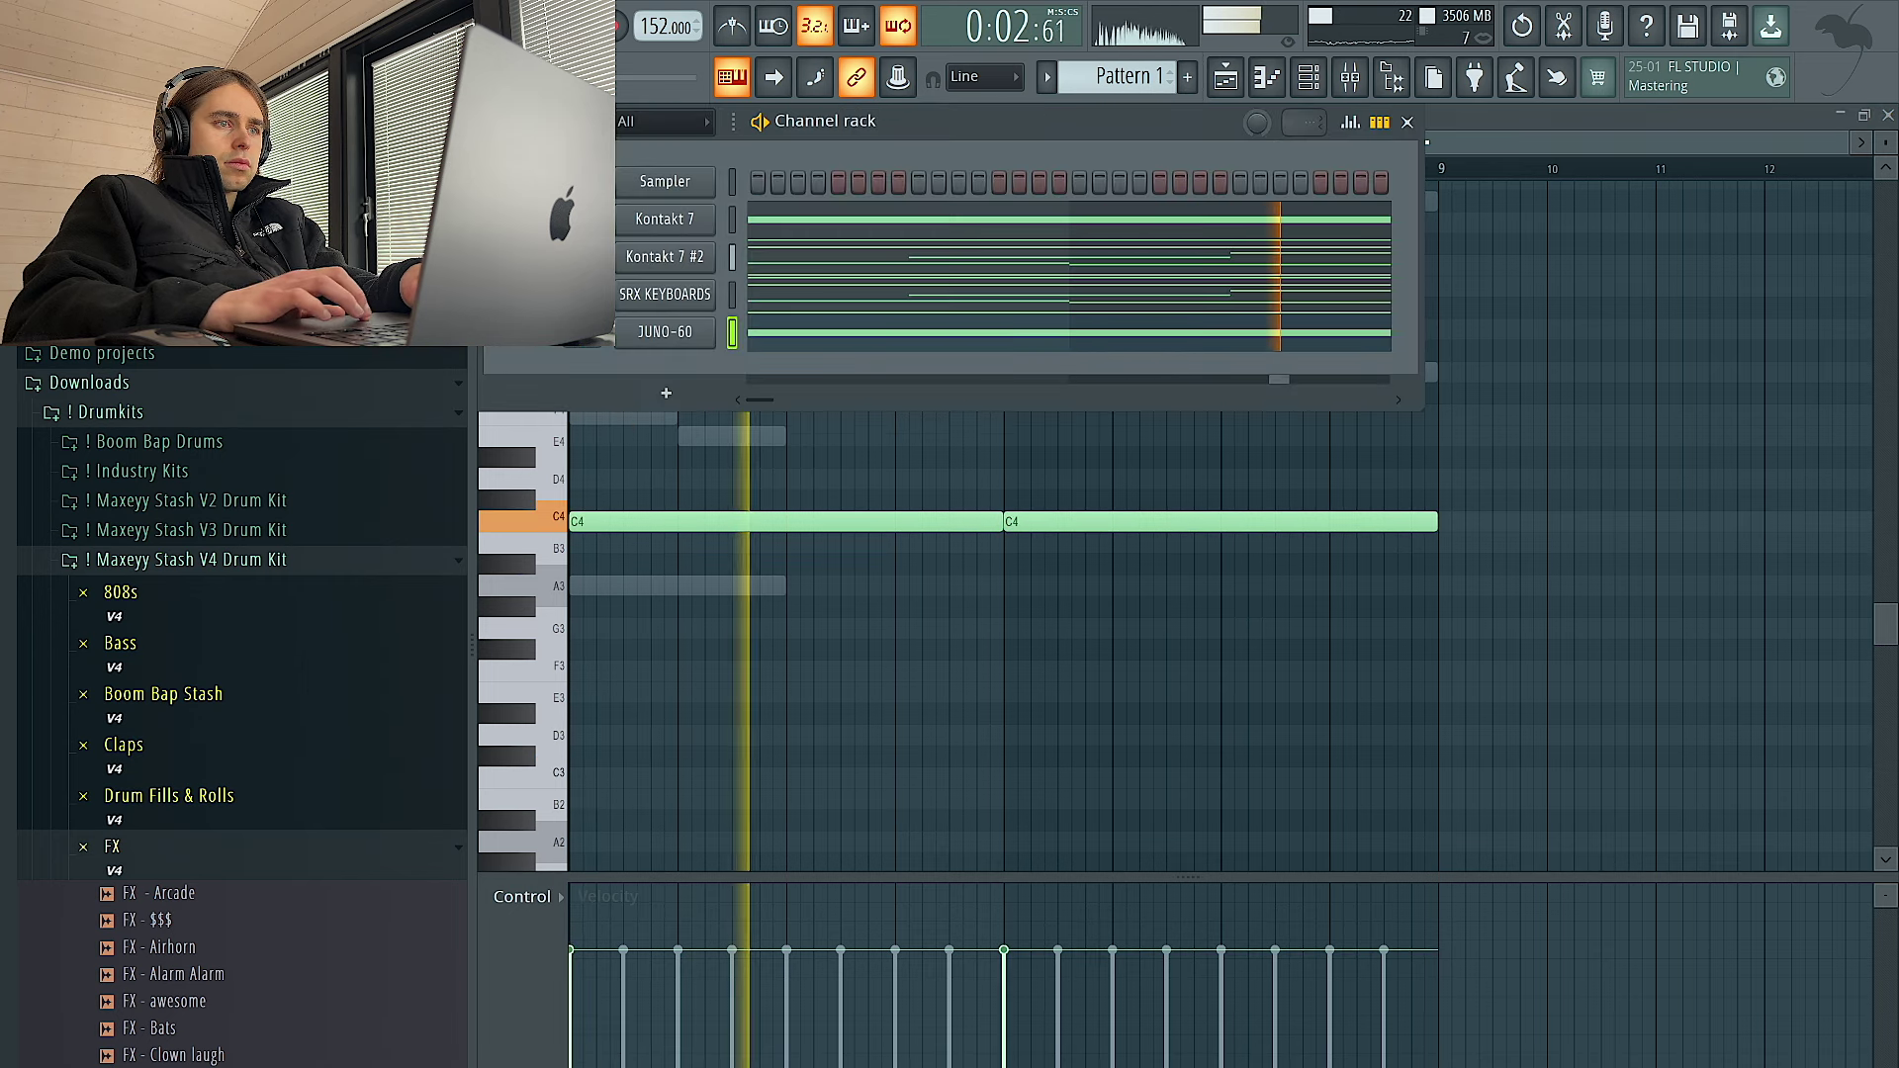
right_click(721, 506)
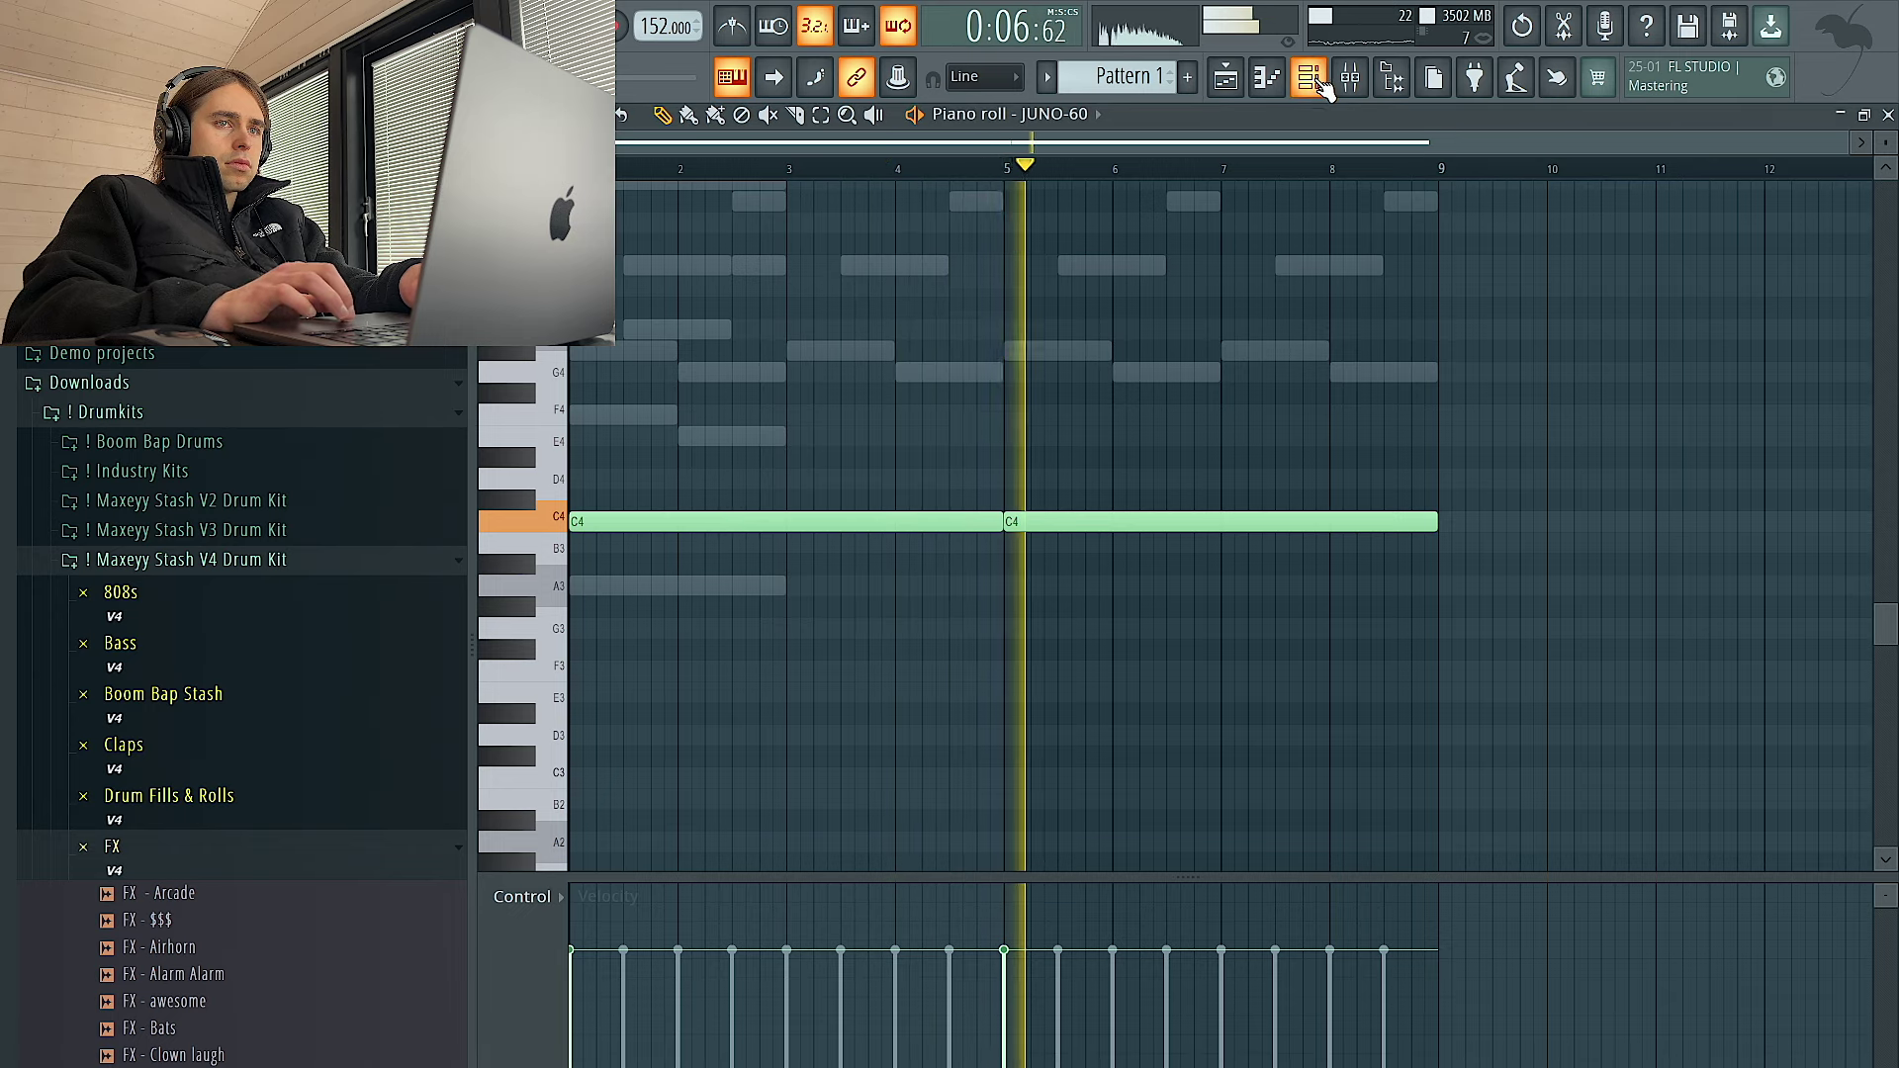
key(F6)
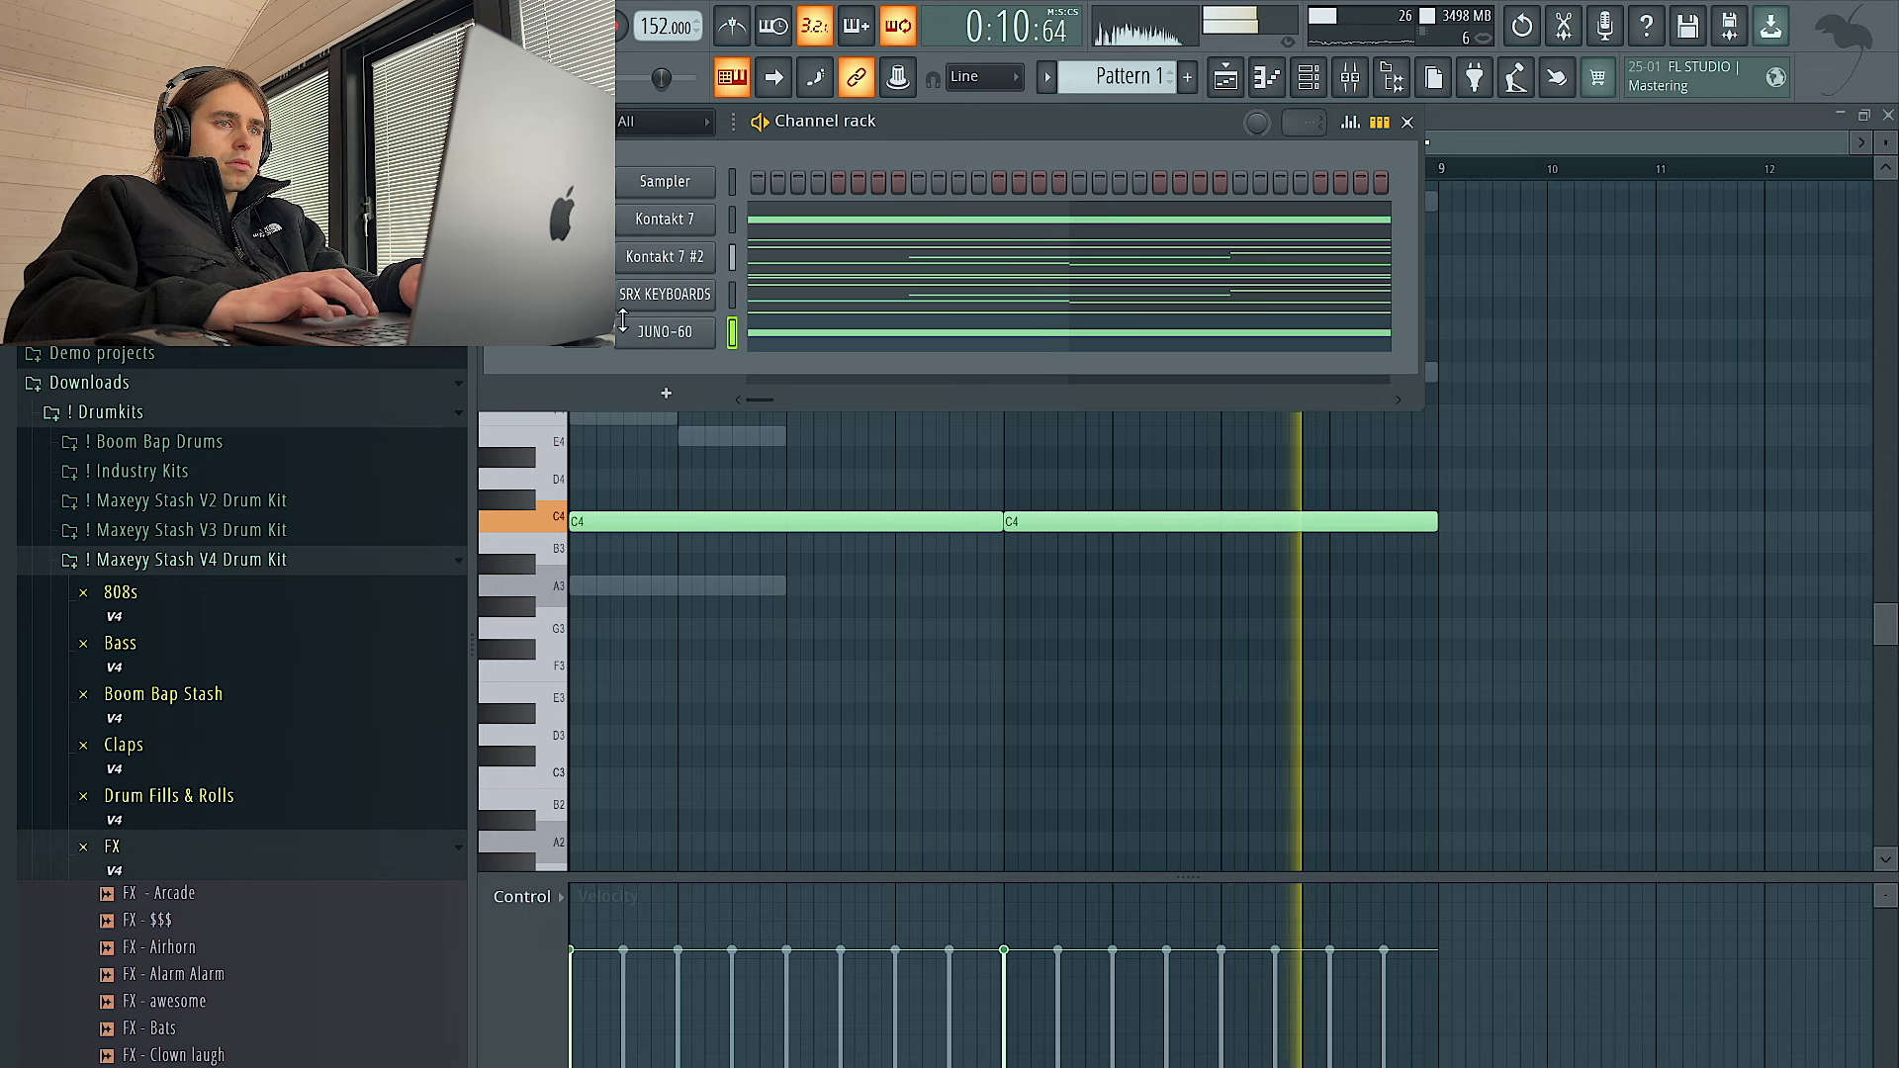
click(1351, 79)
click(1768, 423)
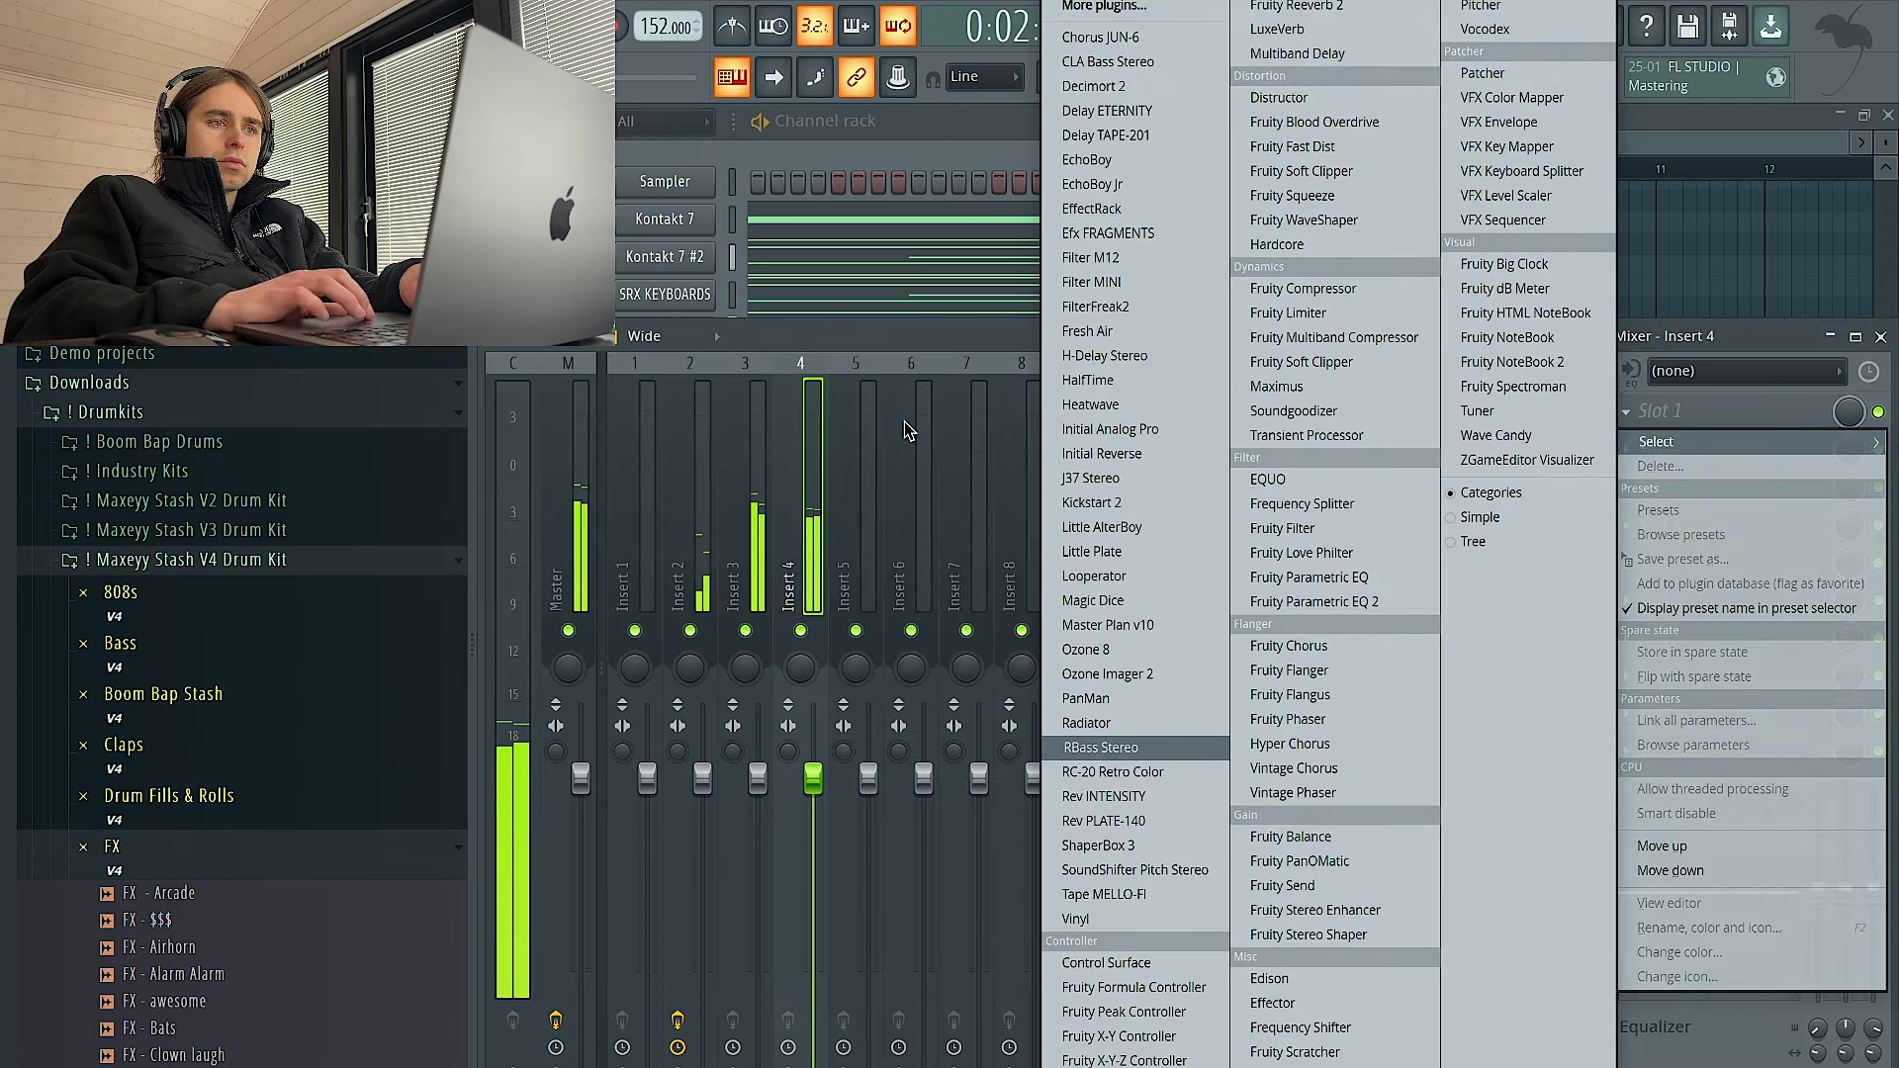
click(898, 358)
click(1602, 262)
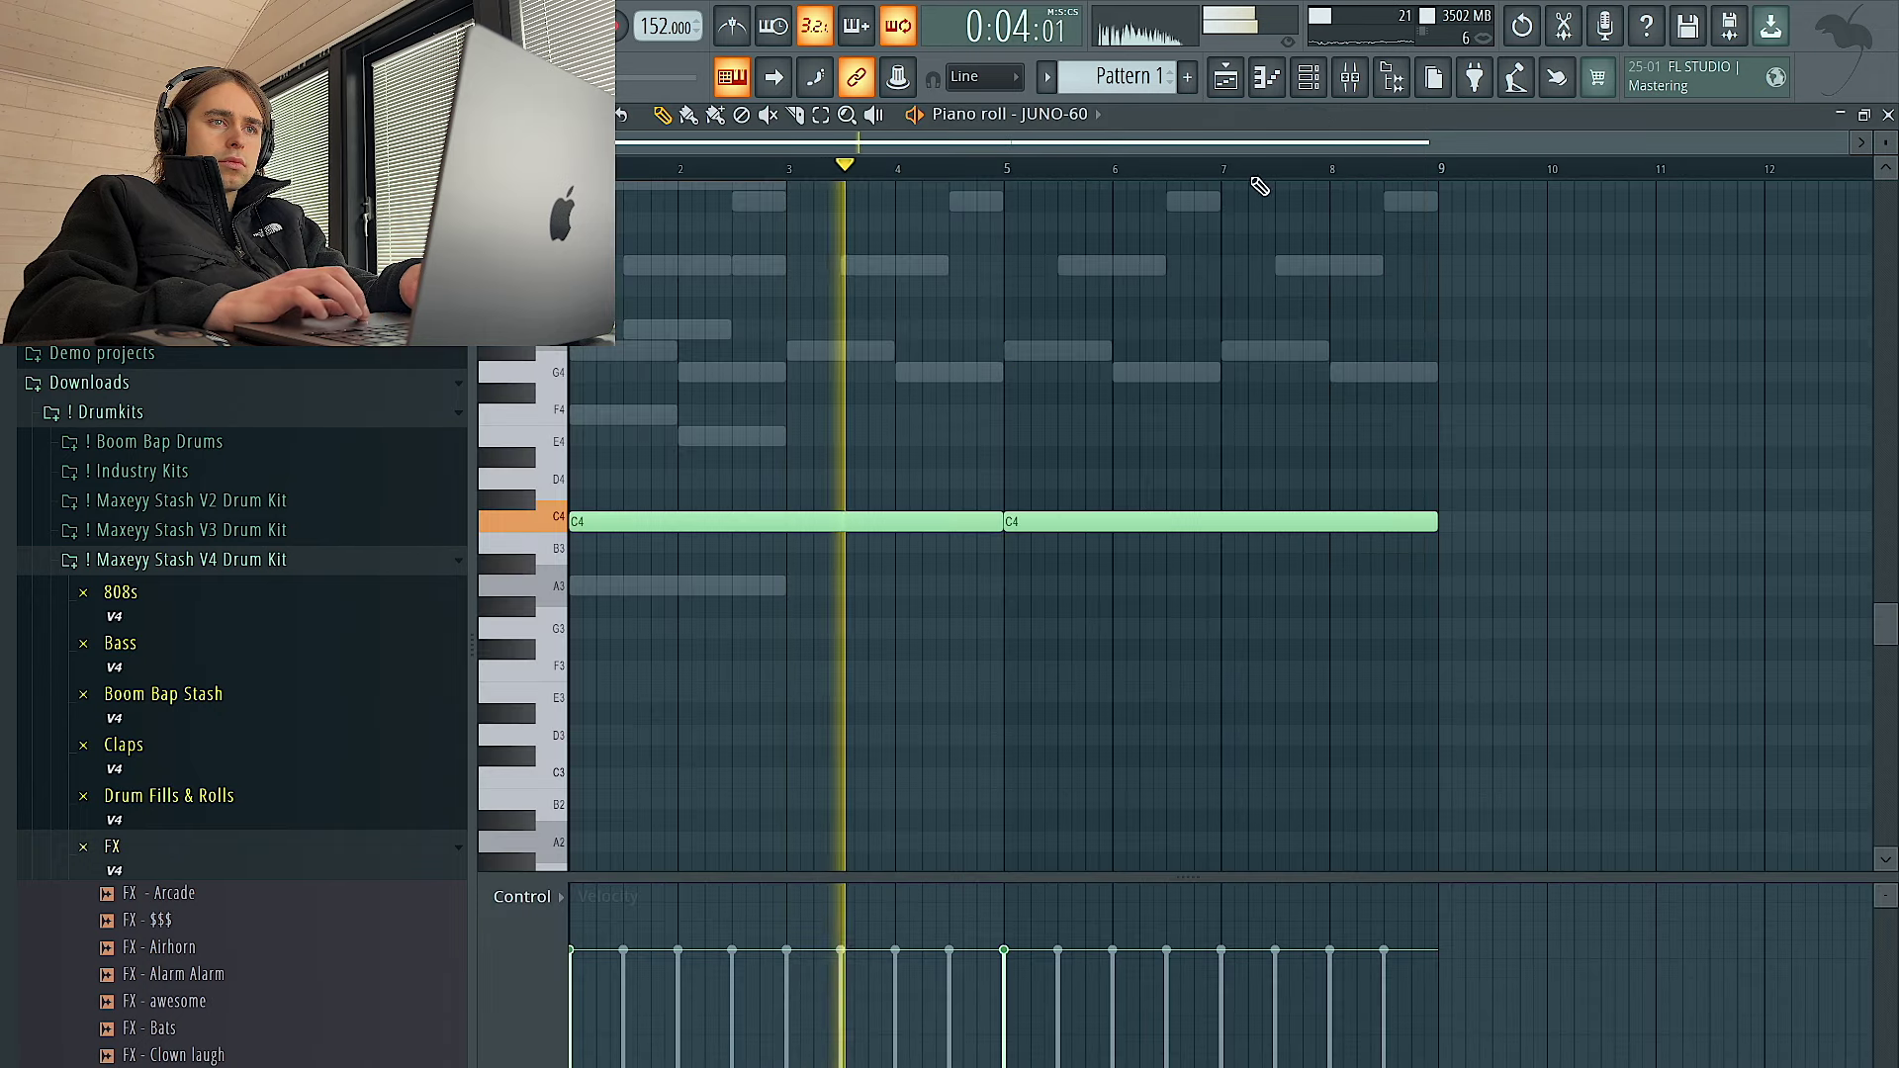
Add HalfTime to slot 1 of Insert 3, the Kontakt 7 #2 track, with a 16% mix and bypass it
click(1309, 78)
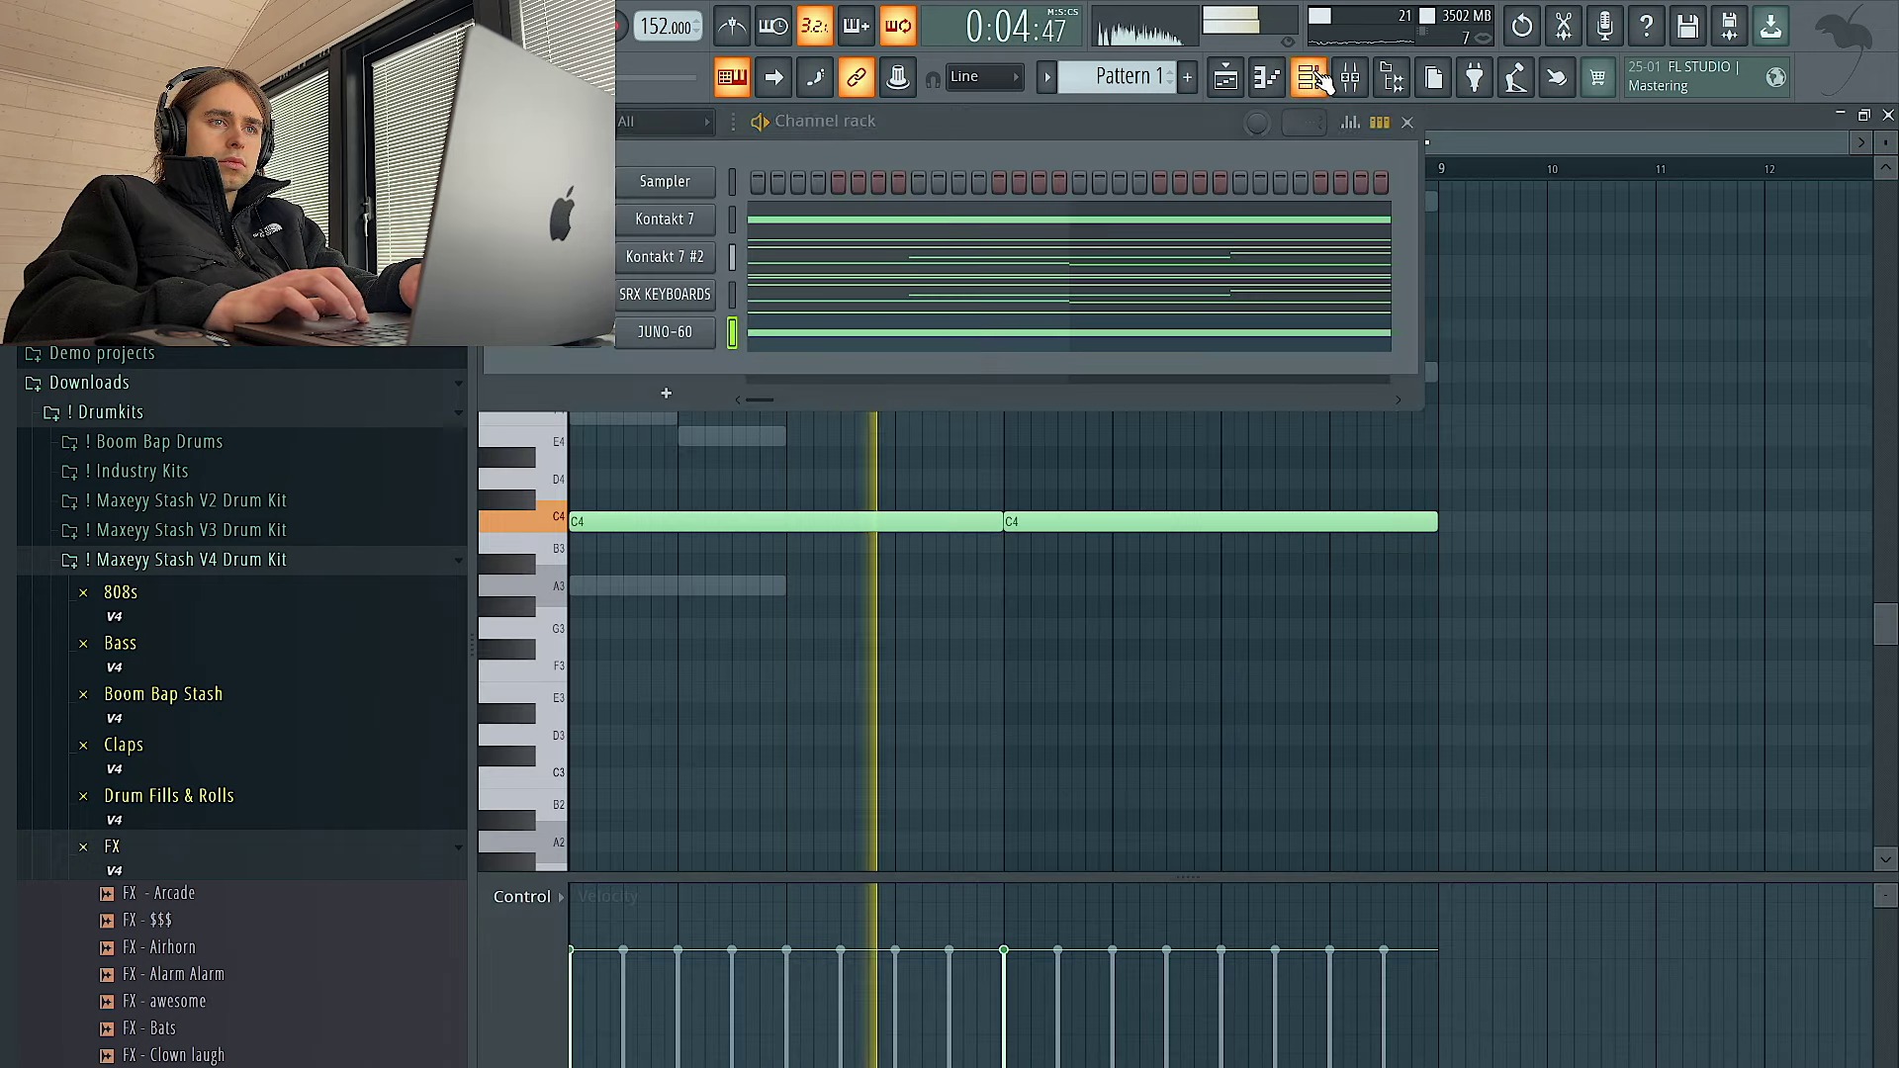
click(679, 265)
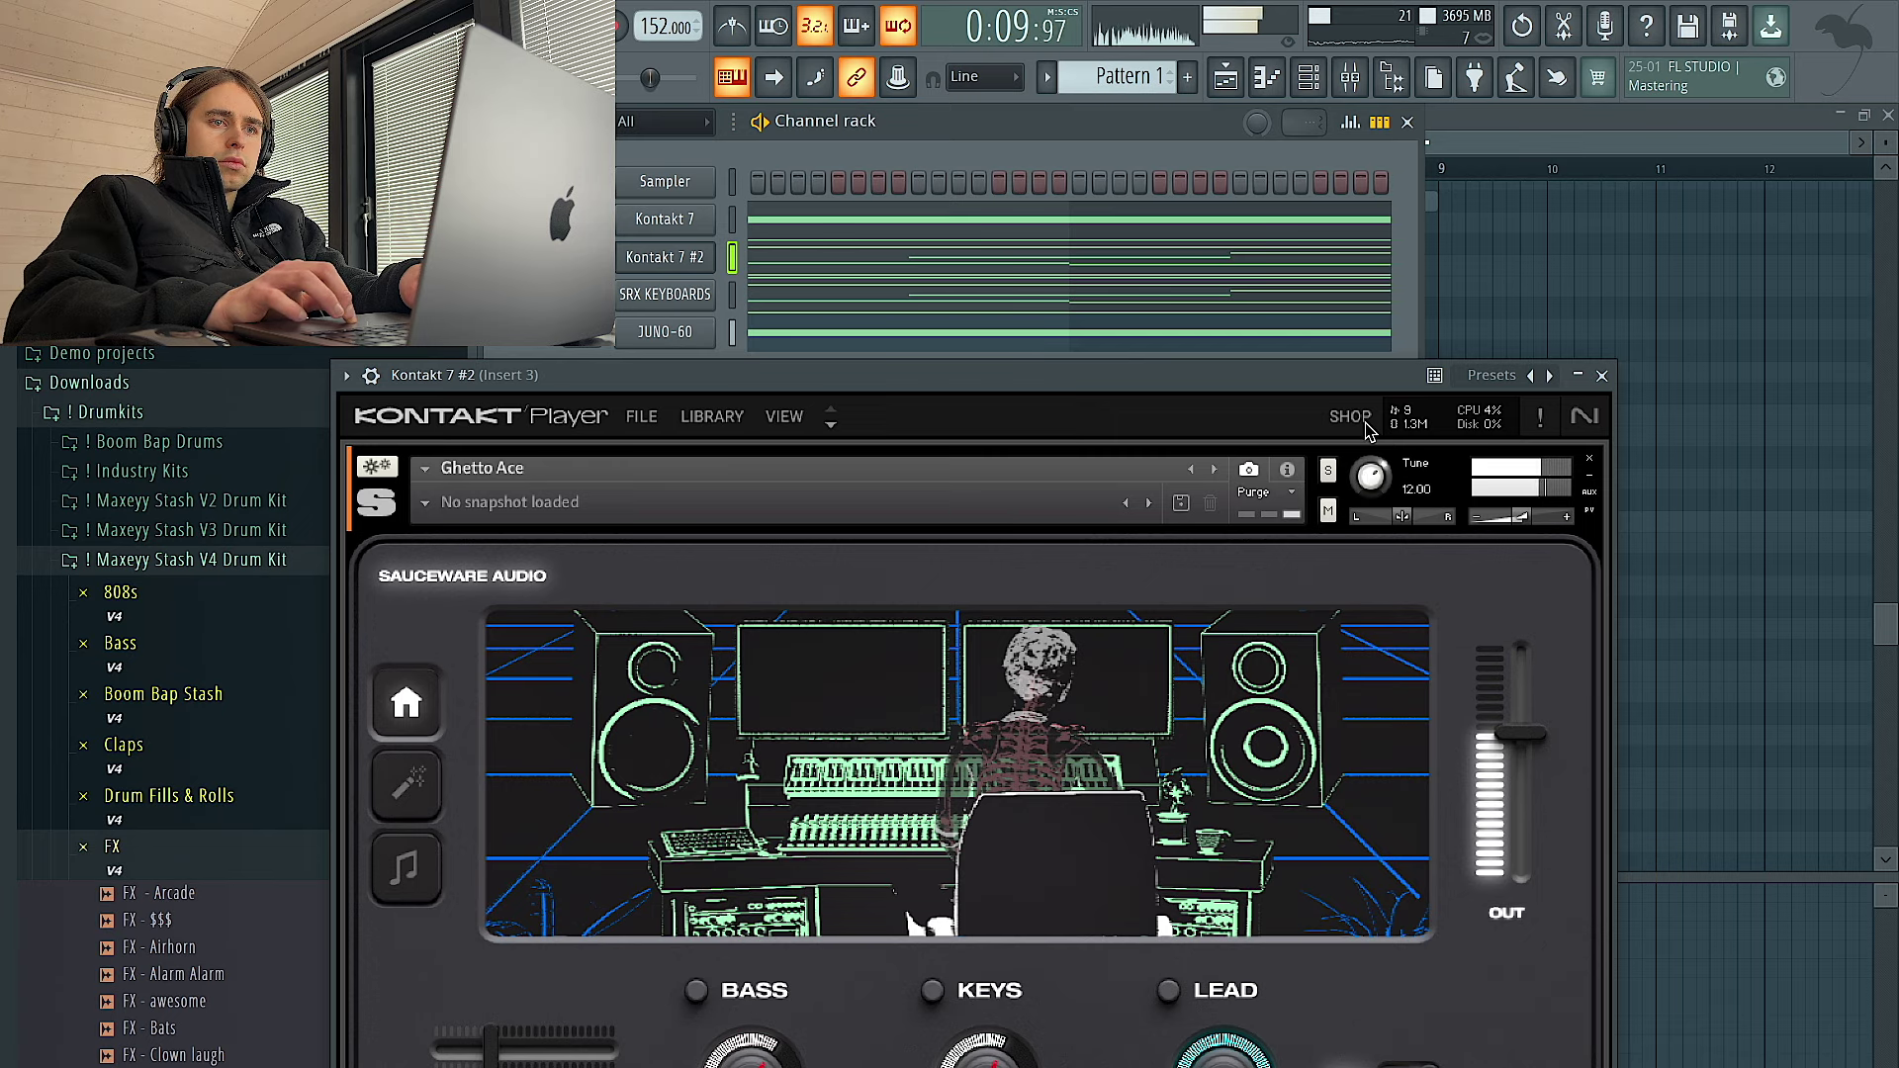
click(1351, 77)
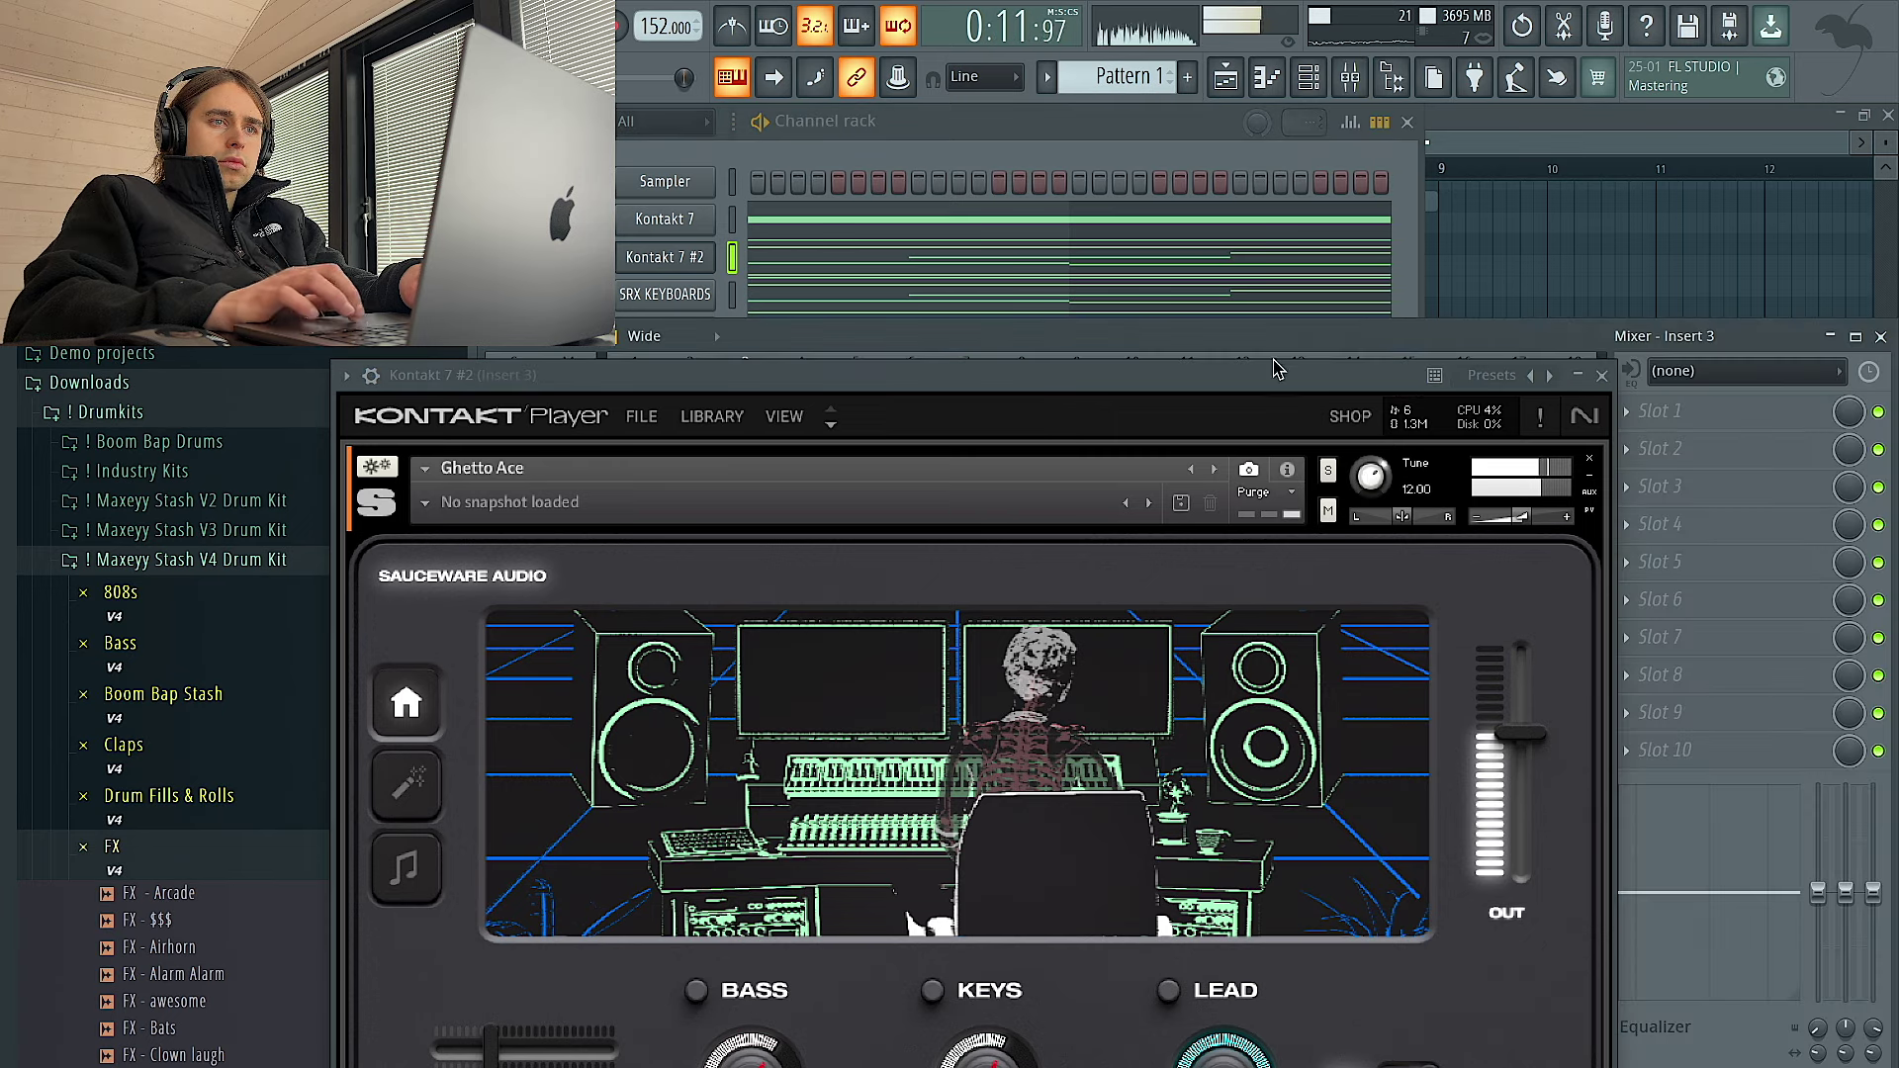
click(1601, 377)
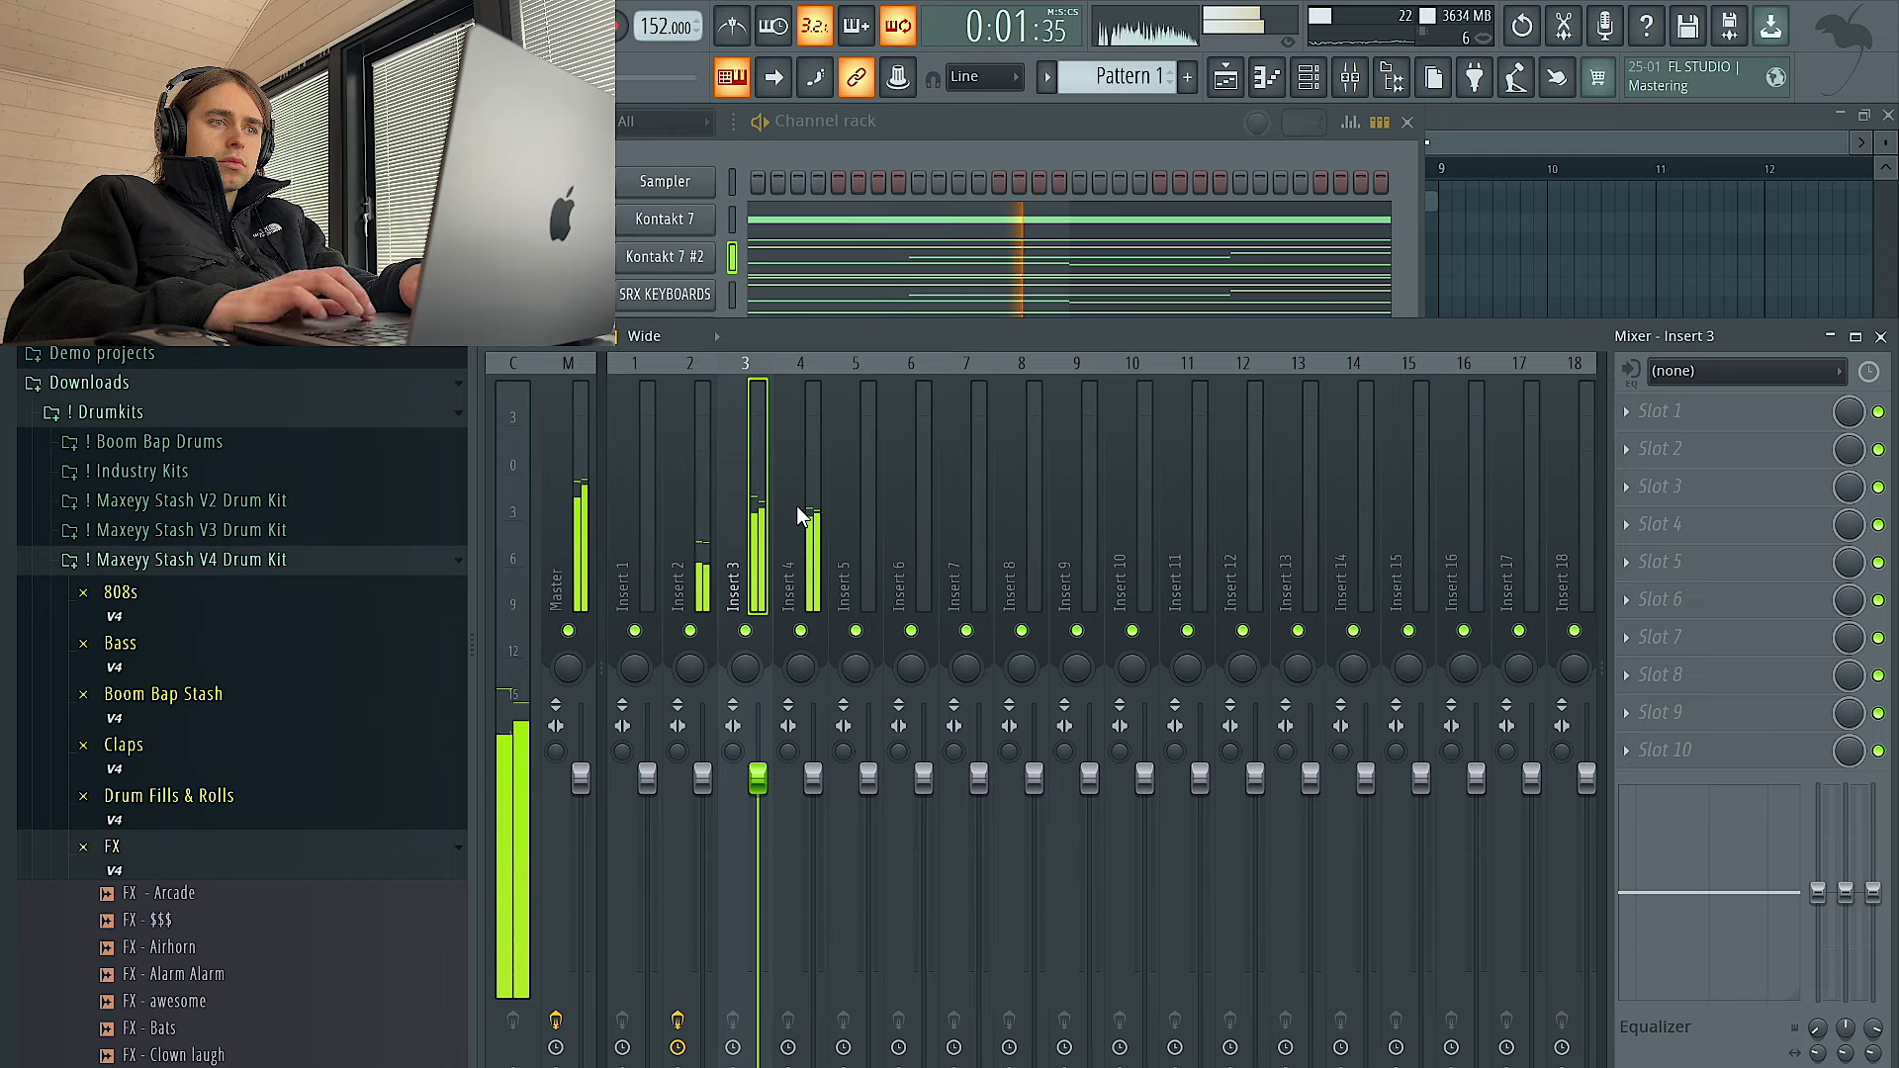
click(1670, 423)
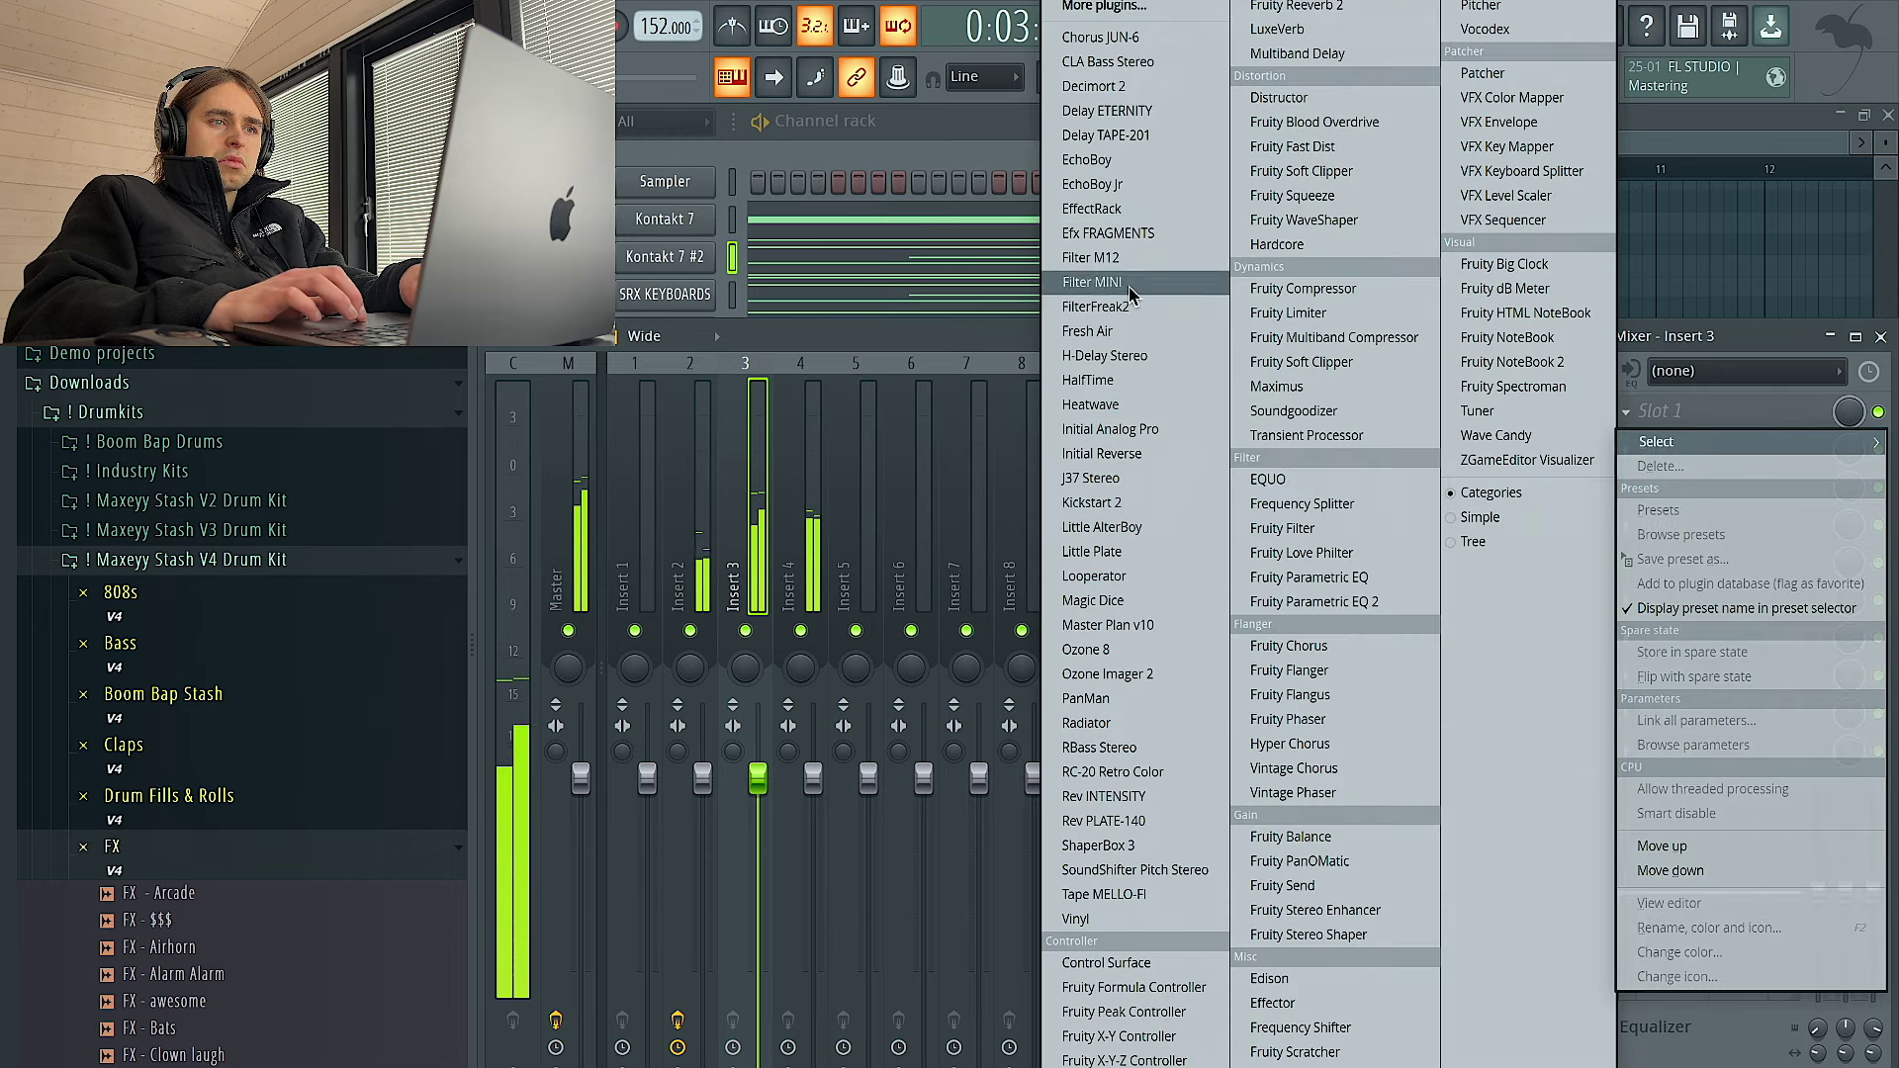
click(1088, 380)
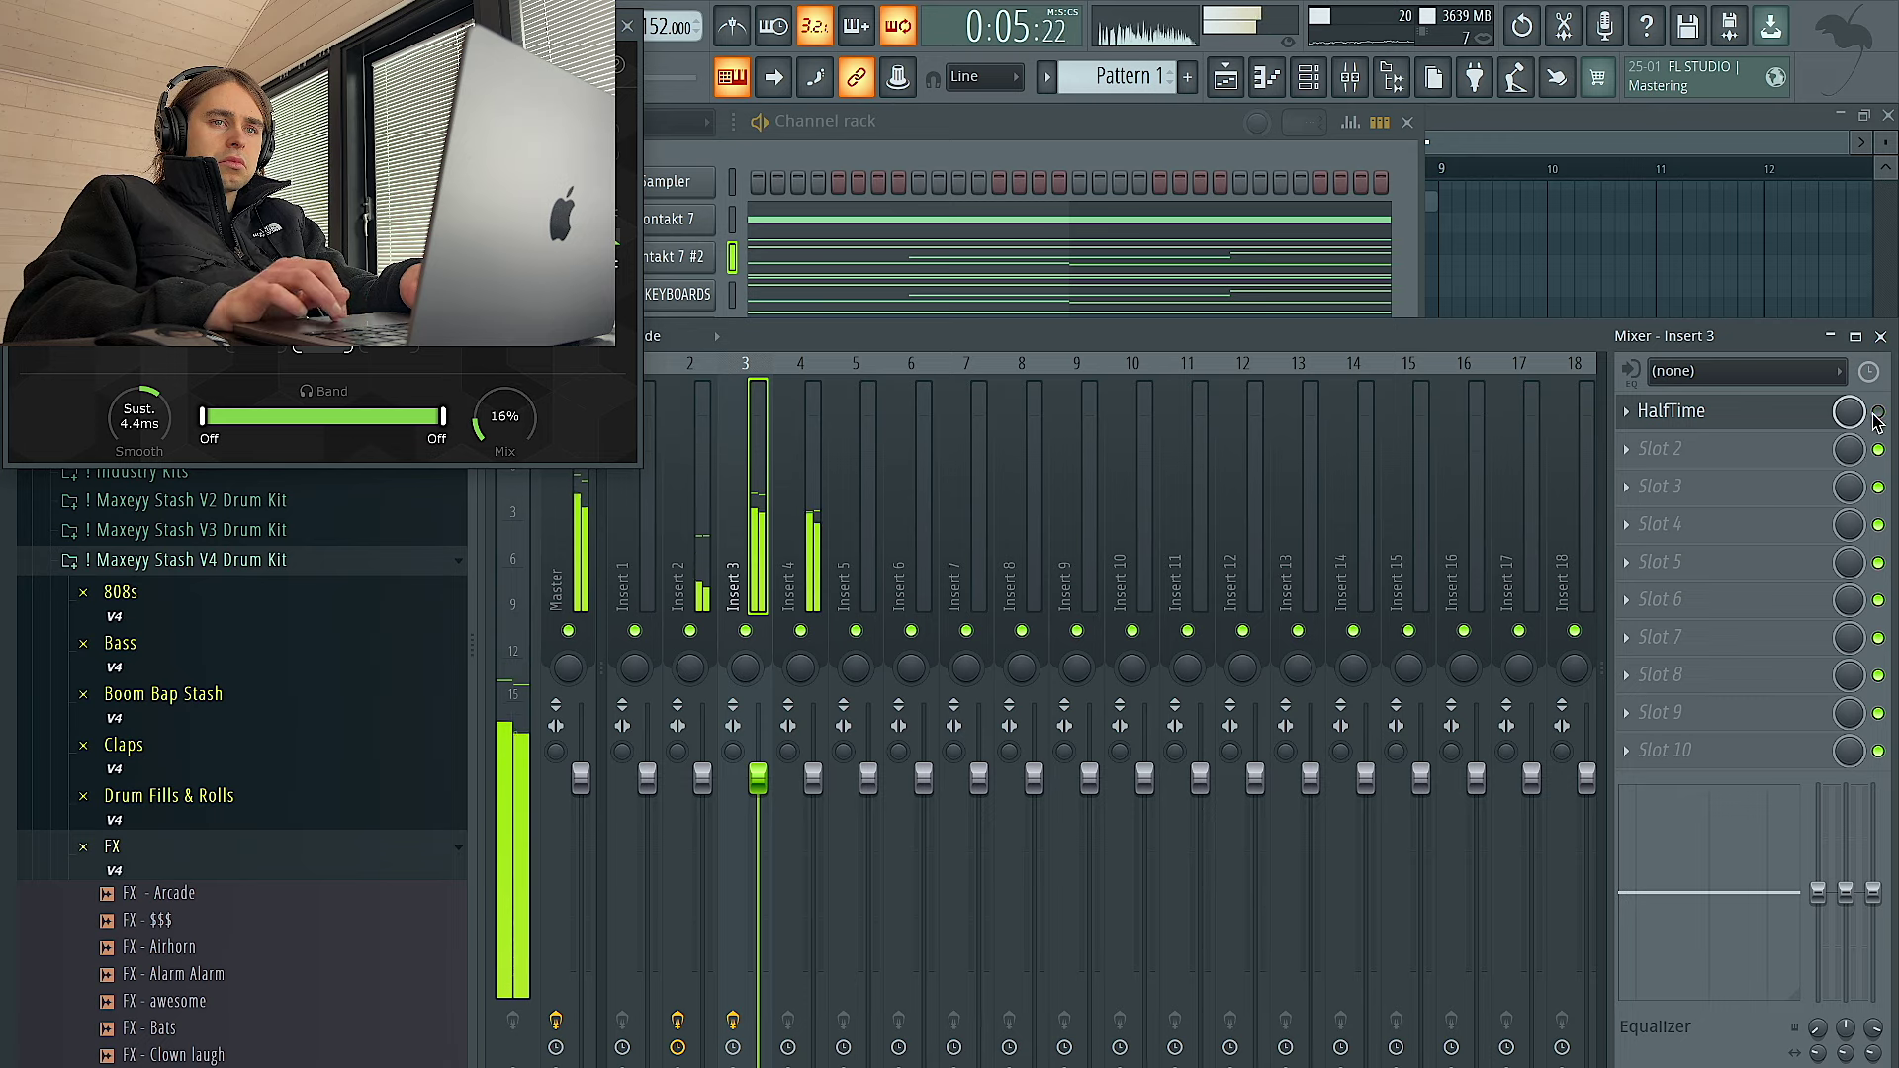
click(629, 27)
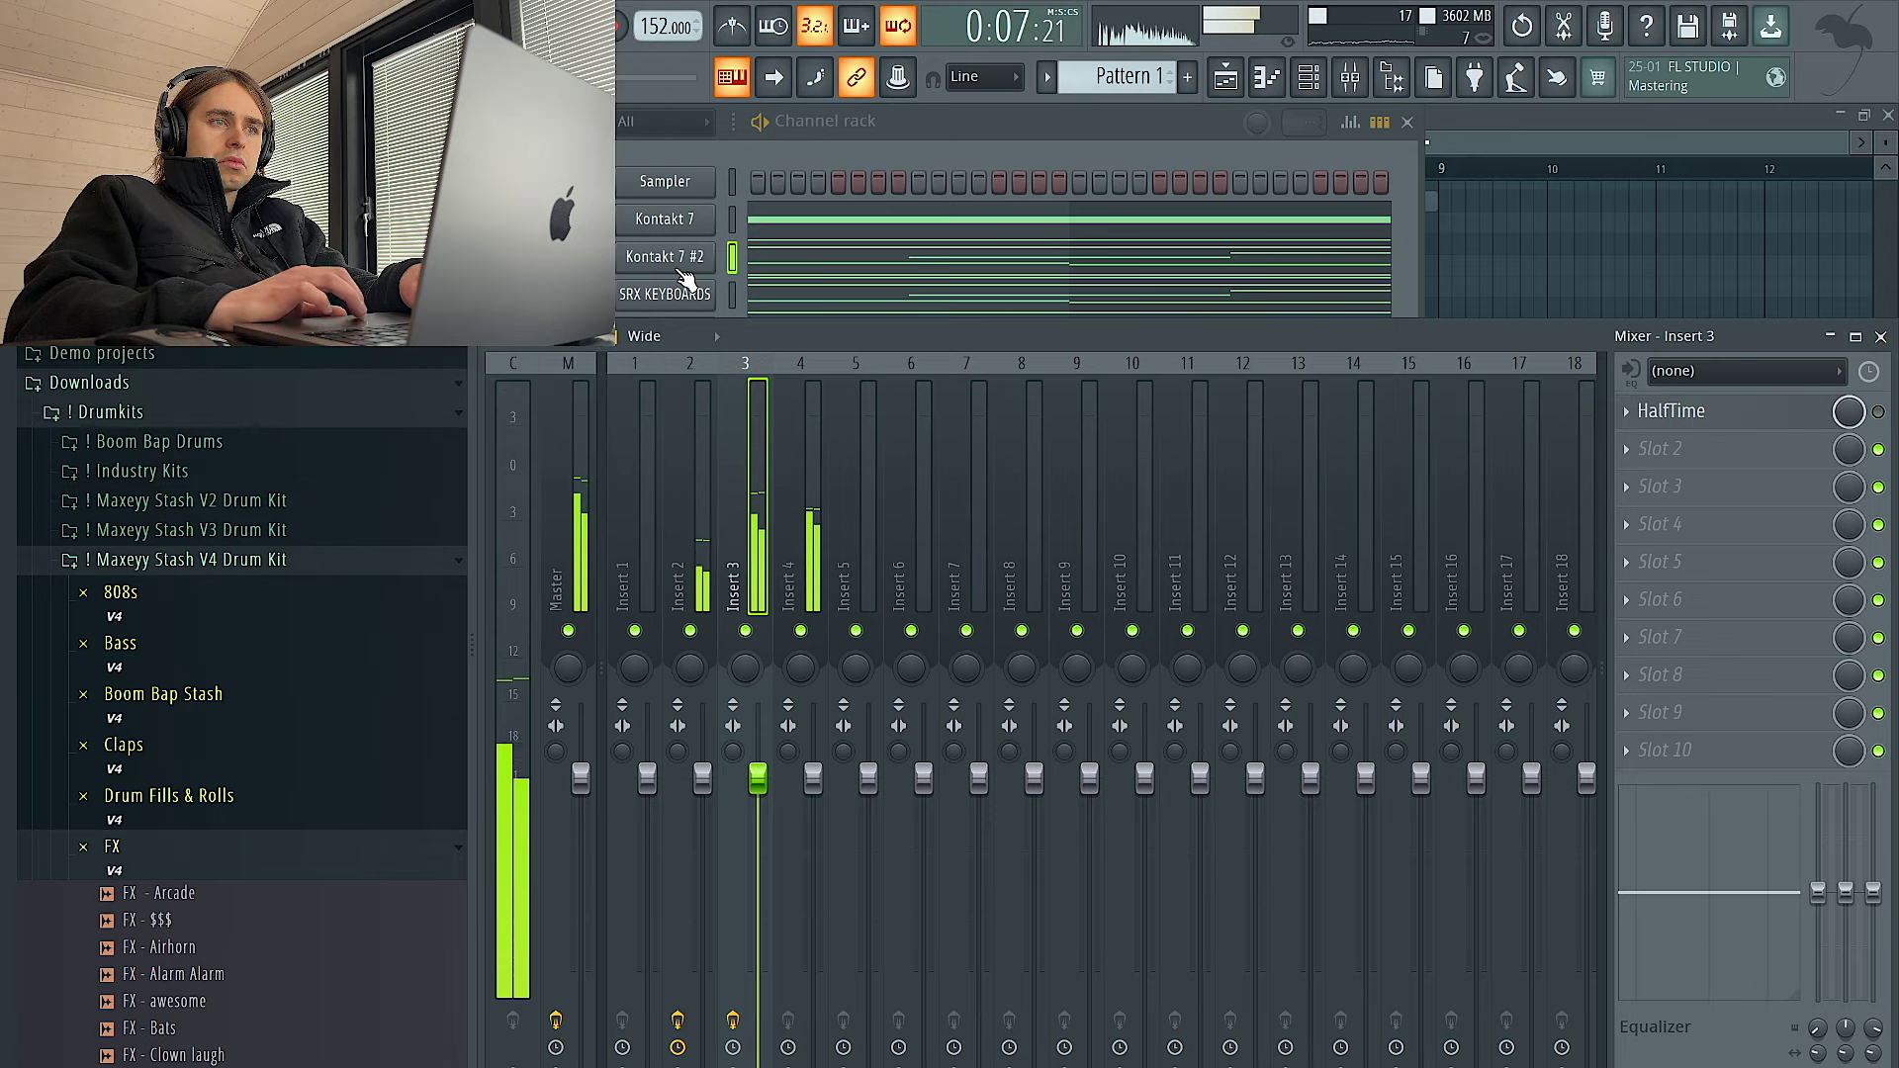
Open the notes of the Kontakt 7 #2 channel in the piano roll
right_click(680, 268)
click(730, 278)
right_click(691, 268)
click(752, 259)
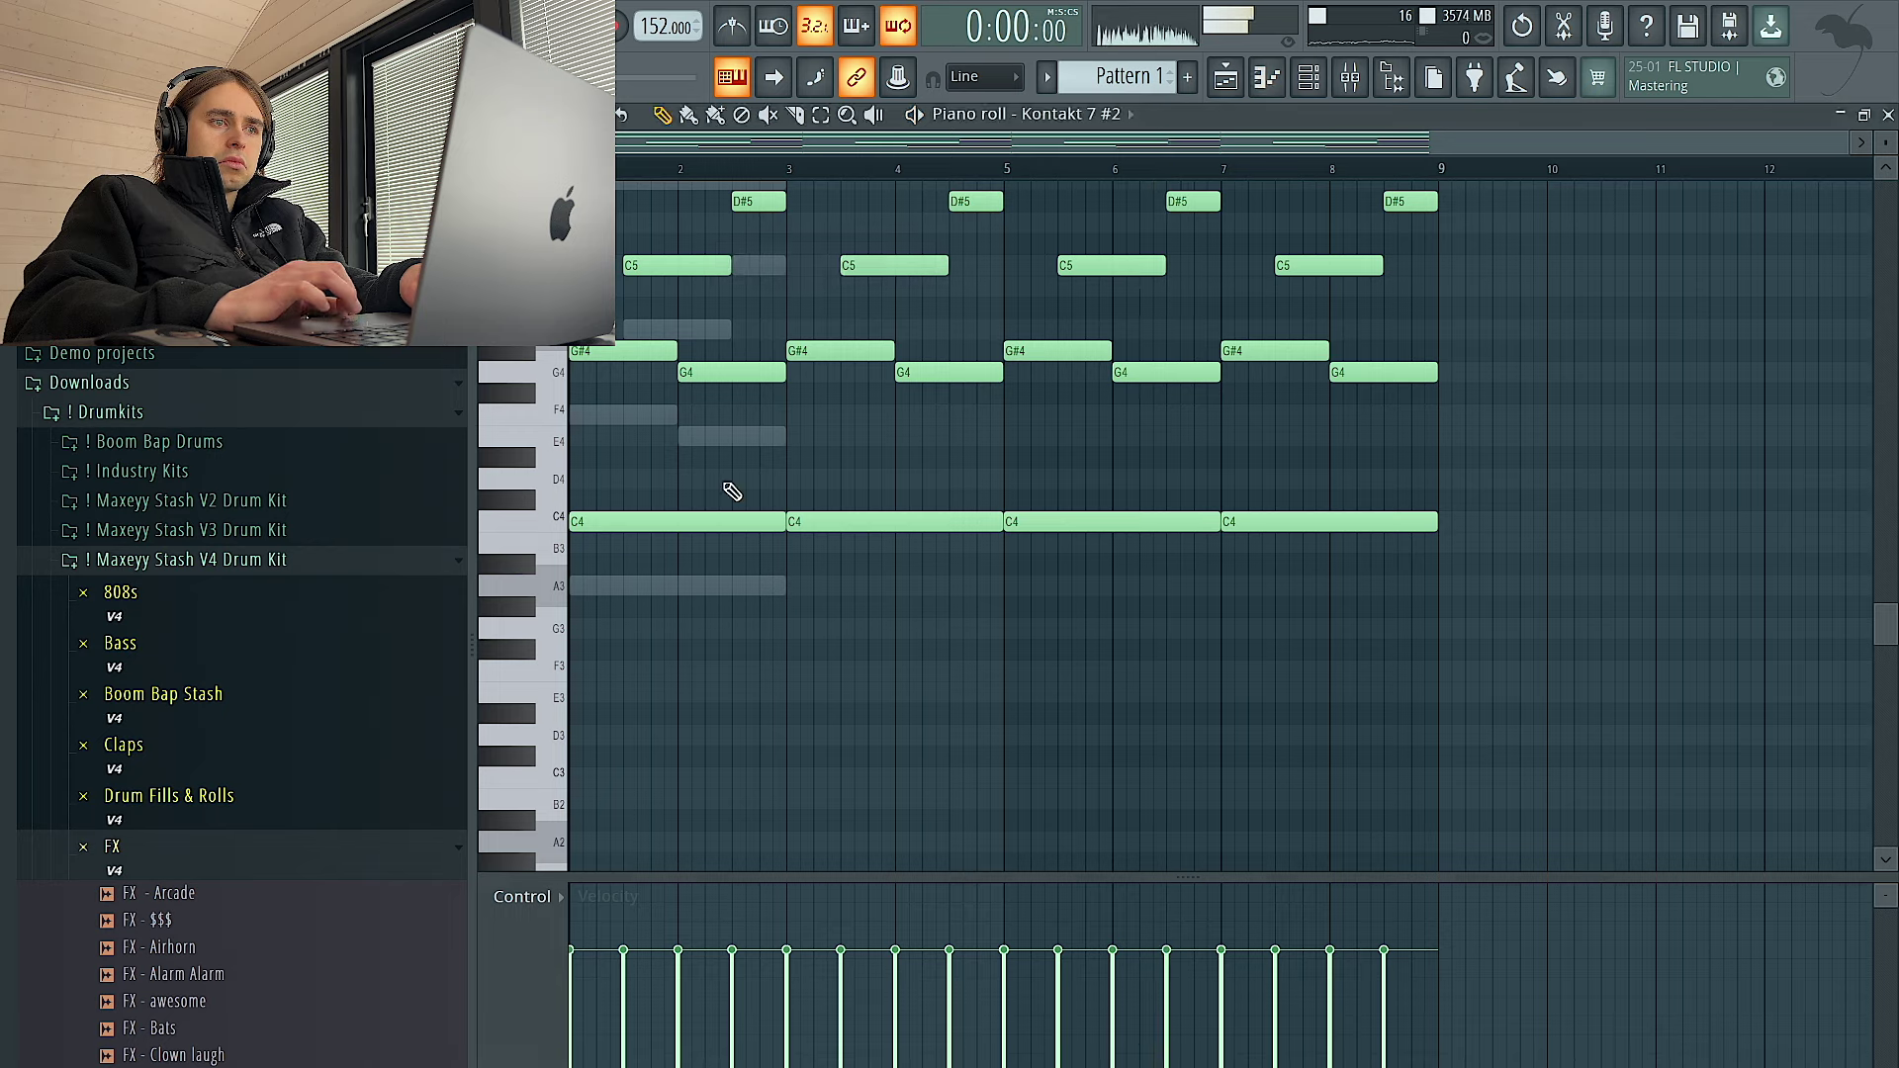
Try the pattern without the four long C4 notes of Kontakt 7 #2
drag(1345, 552, 619, 388)
key(Delete)
key(space)
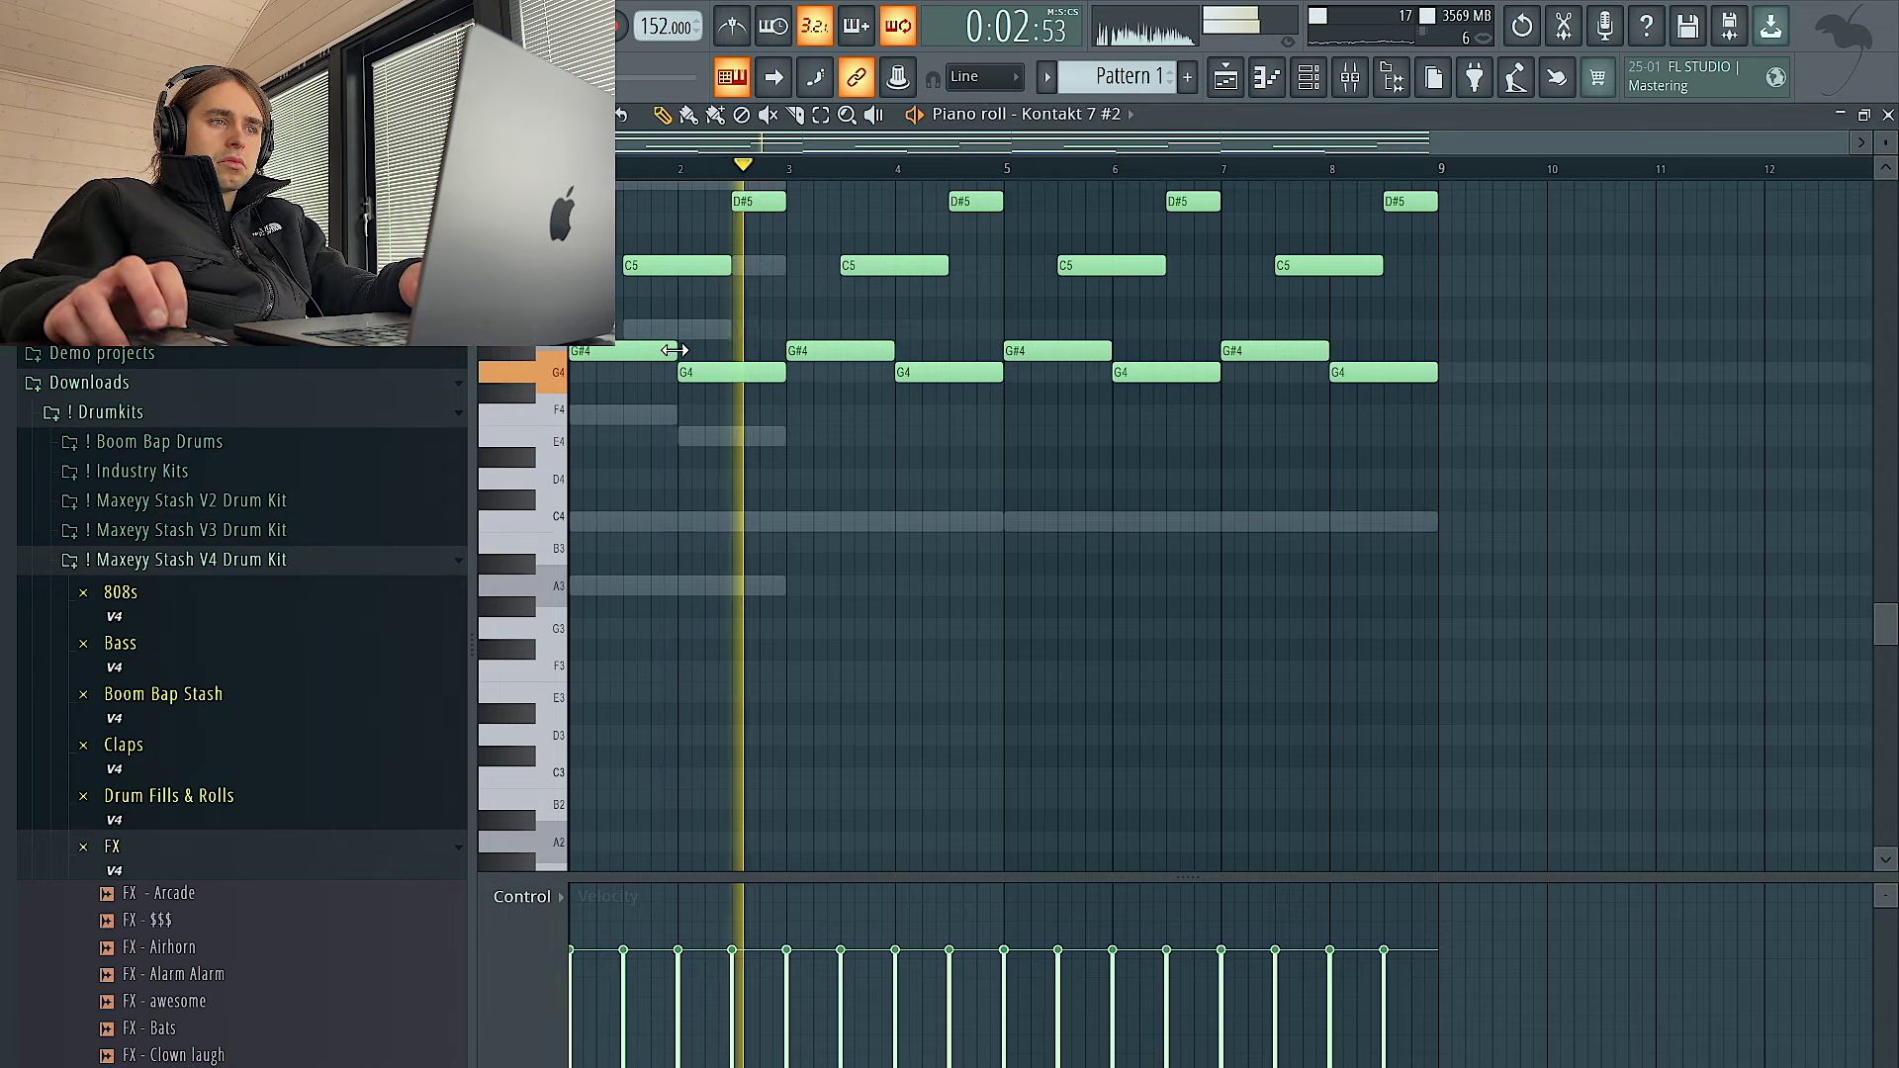
key(ctrl+z)
key(Delete)
key(space)
key(space)
Try removing the first G#4 note as well, and undo both that and the C4 deletion
right_click(611, 353)
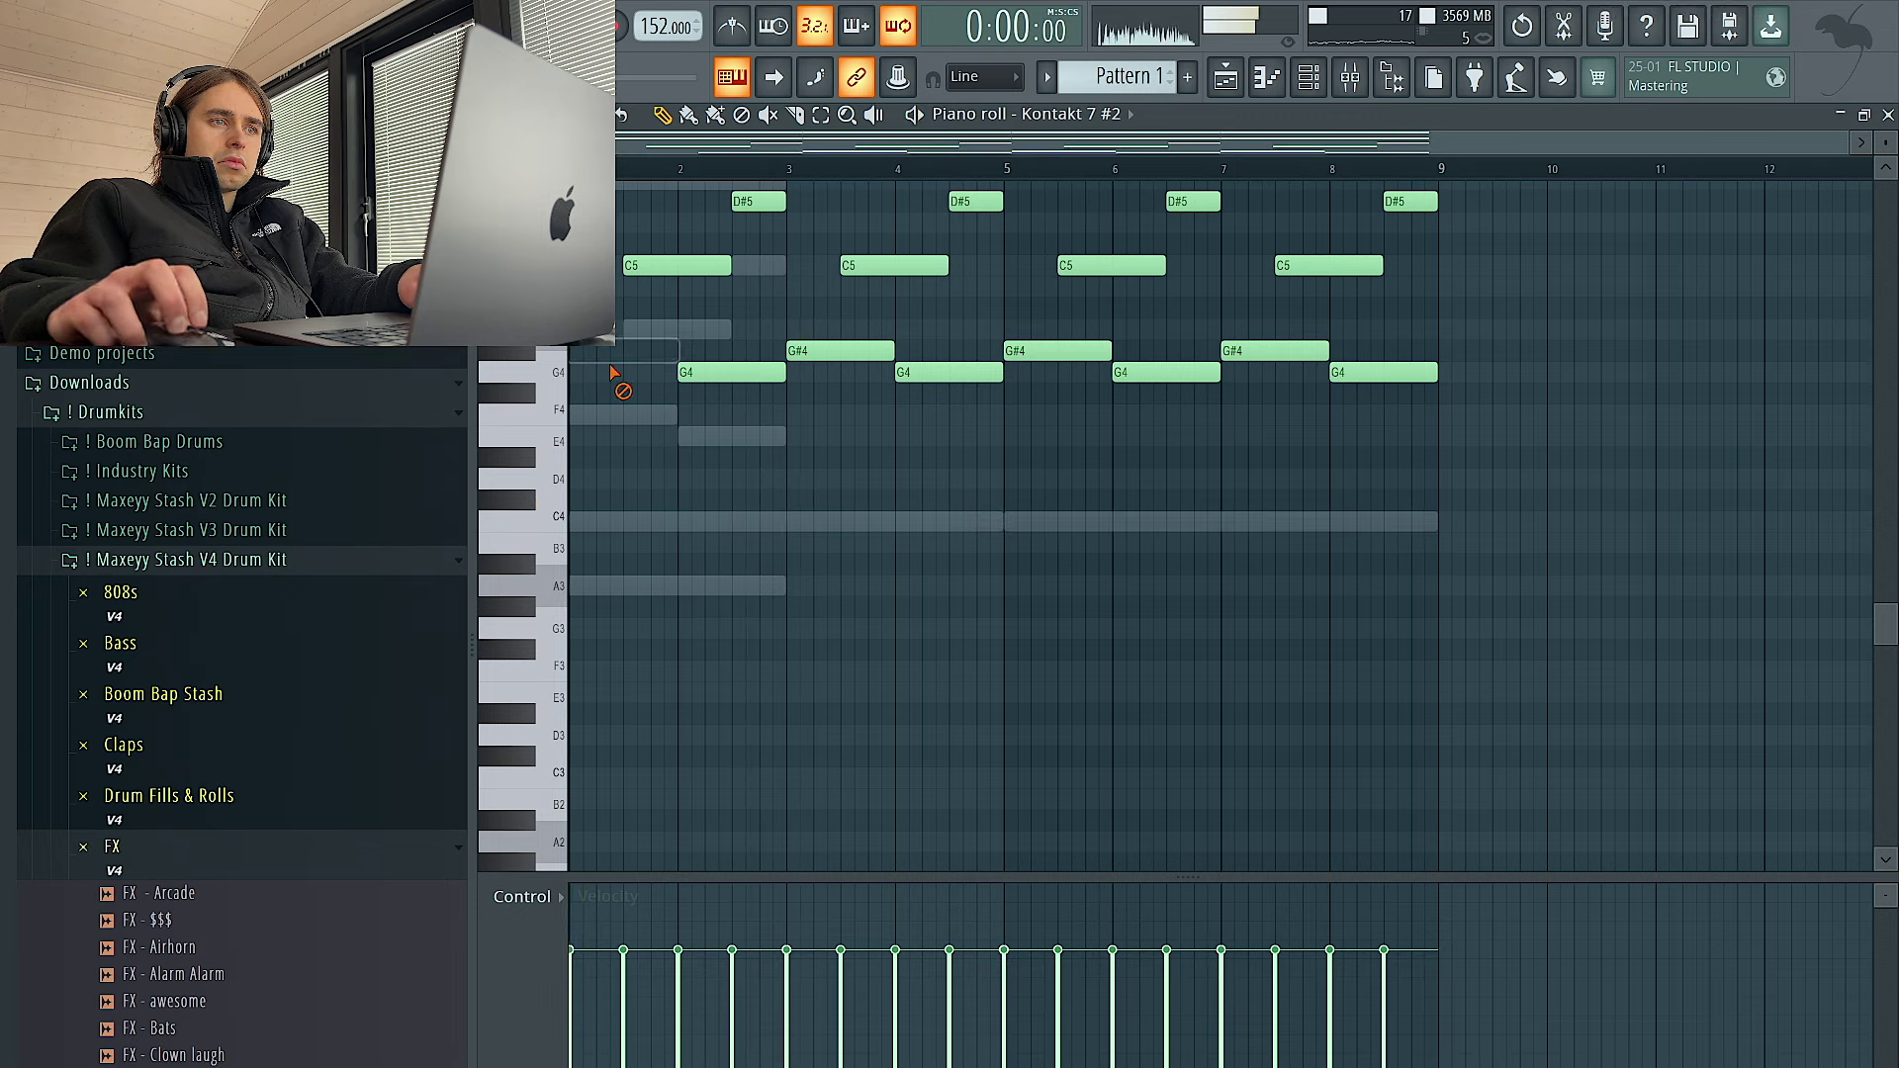
key(space)
key(space)
scroll(622, 375, up, 1)
scroll(623, 381, up, 2)
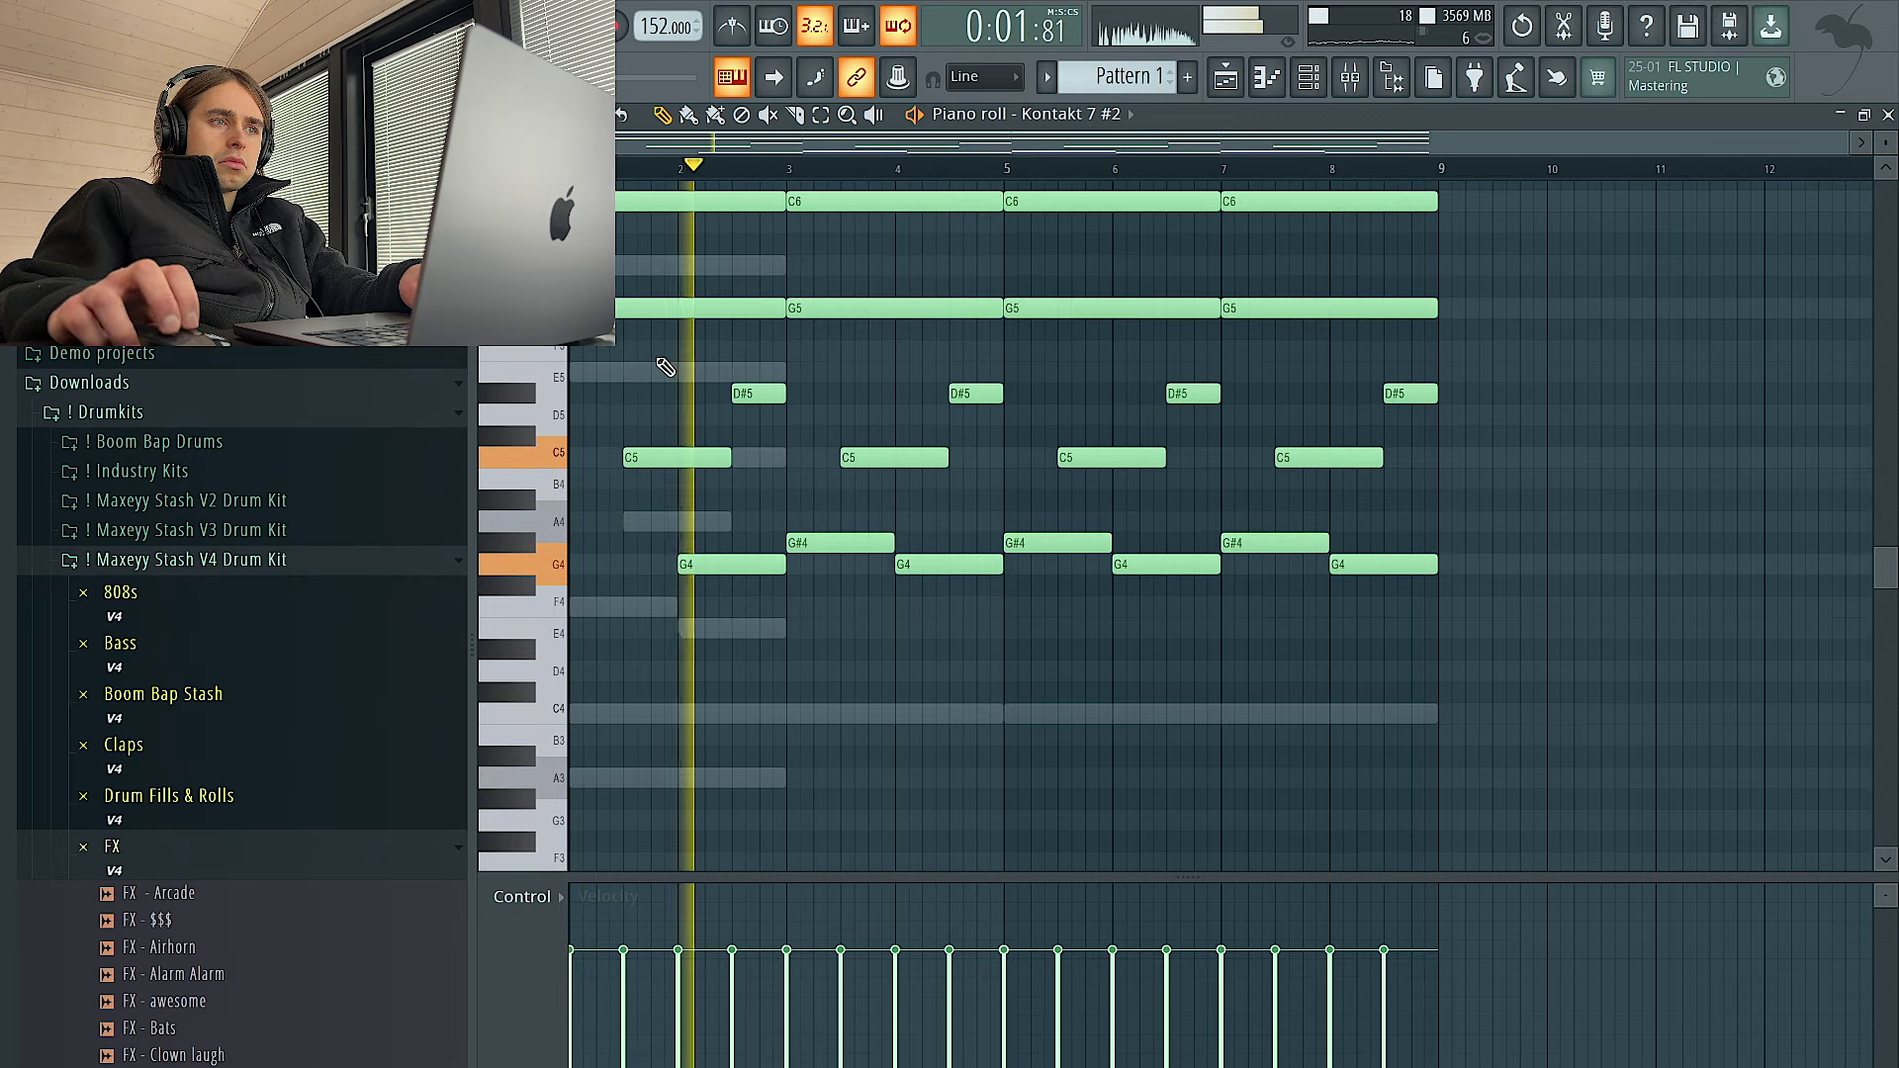
key(ctrl+z)
key(space)
key(ctrl+z)
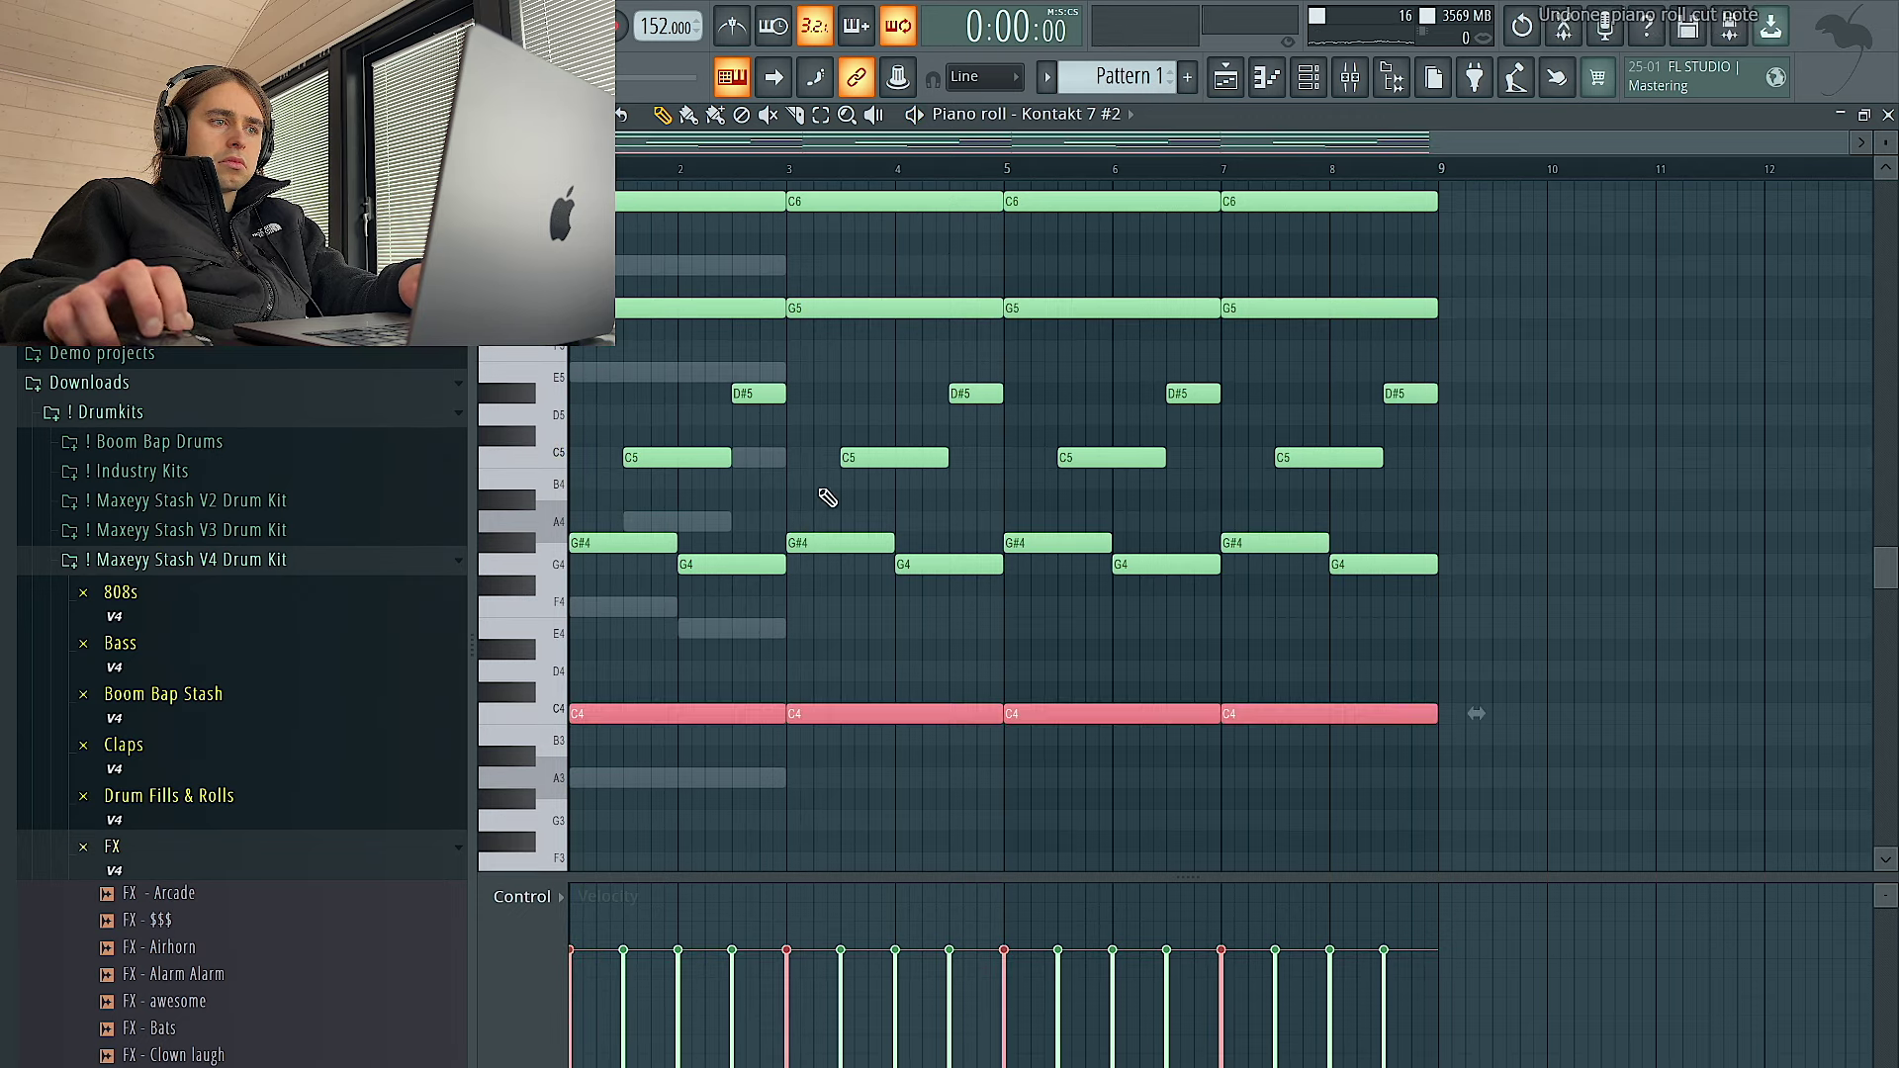
key(space)
Delete all the long G5 and C6 notes from the Kontakt 7 #2 pattern
right_click(669, 299)
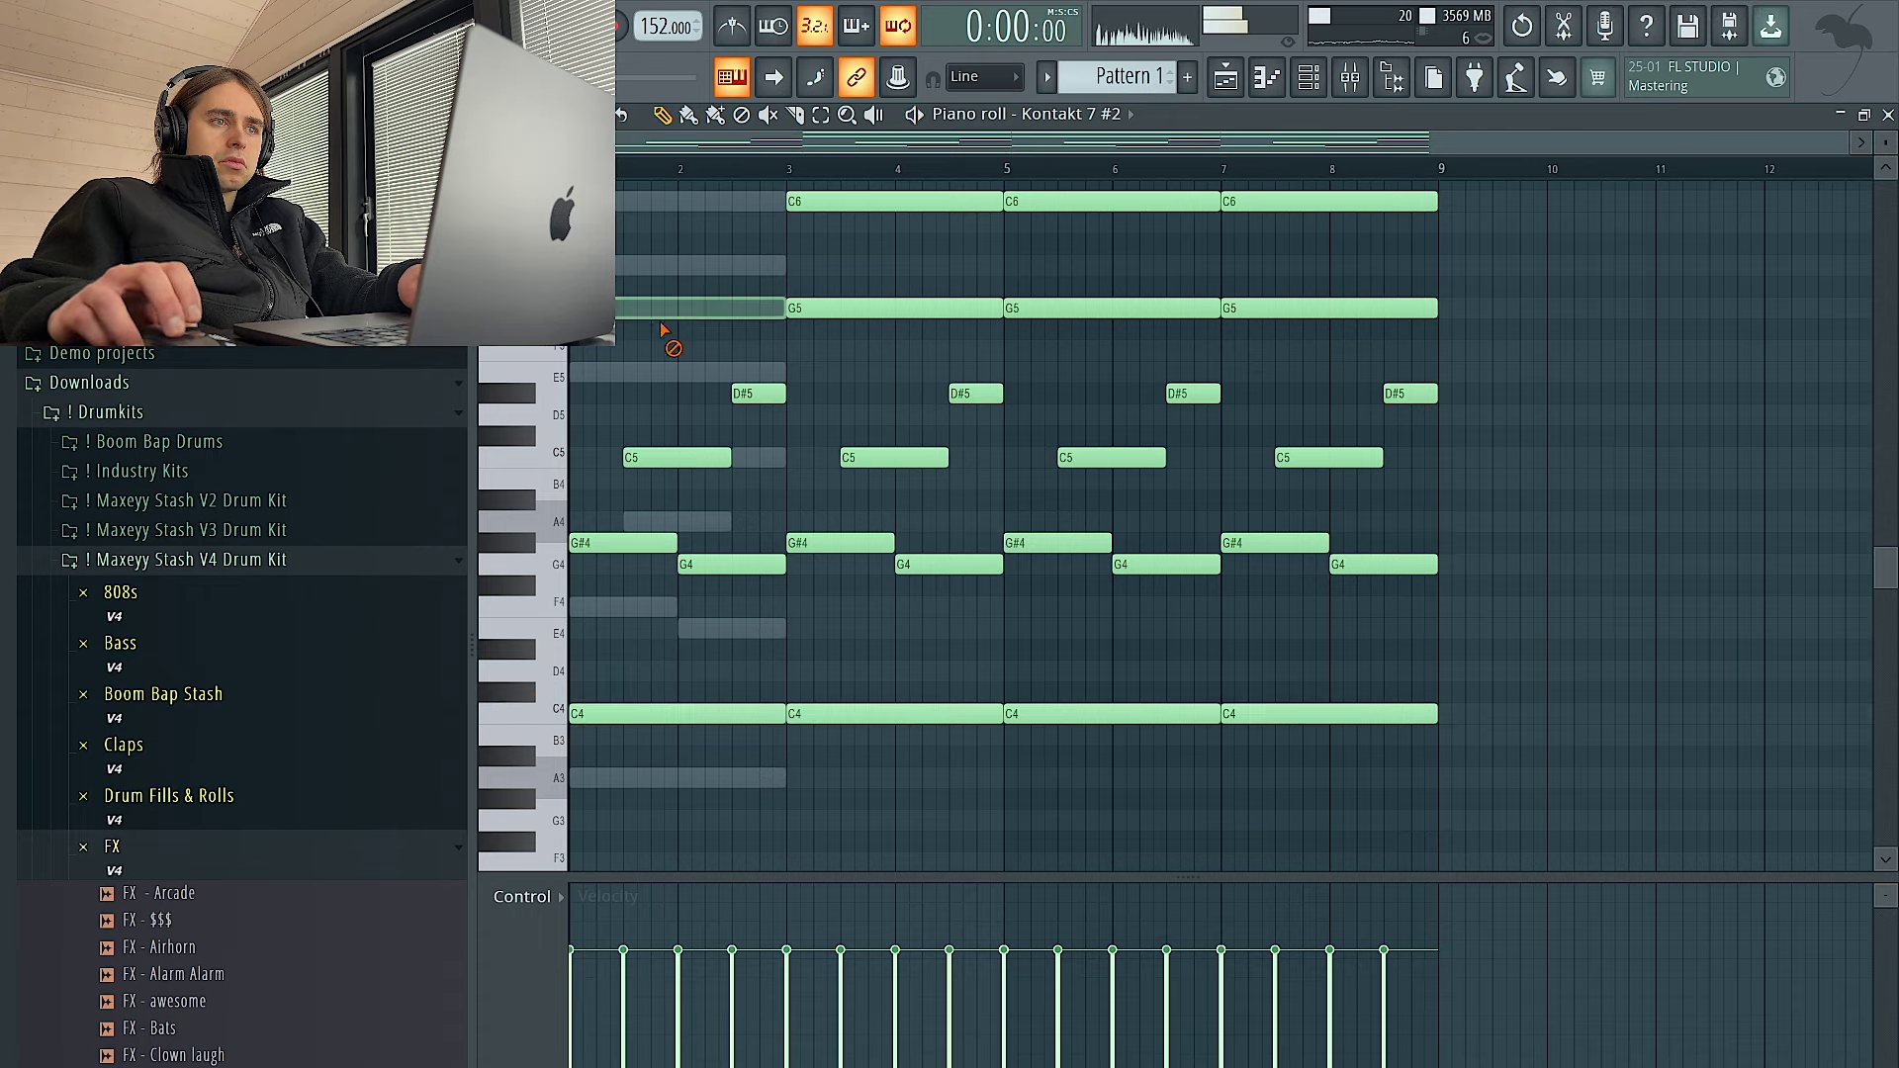
scroll(903, 356, up, 1)
drag(1524, 423, 806, 184)
key(Delete)
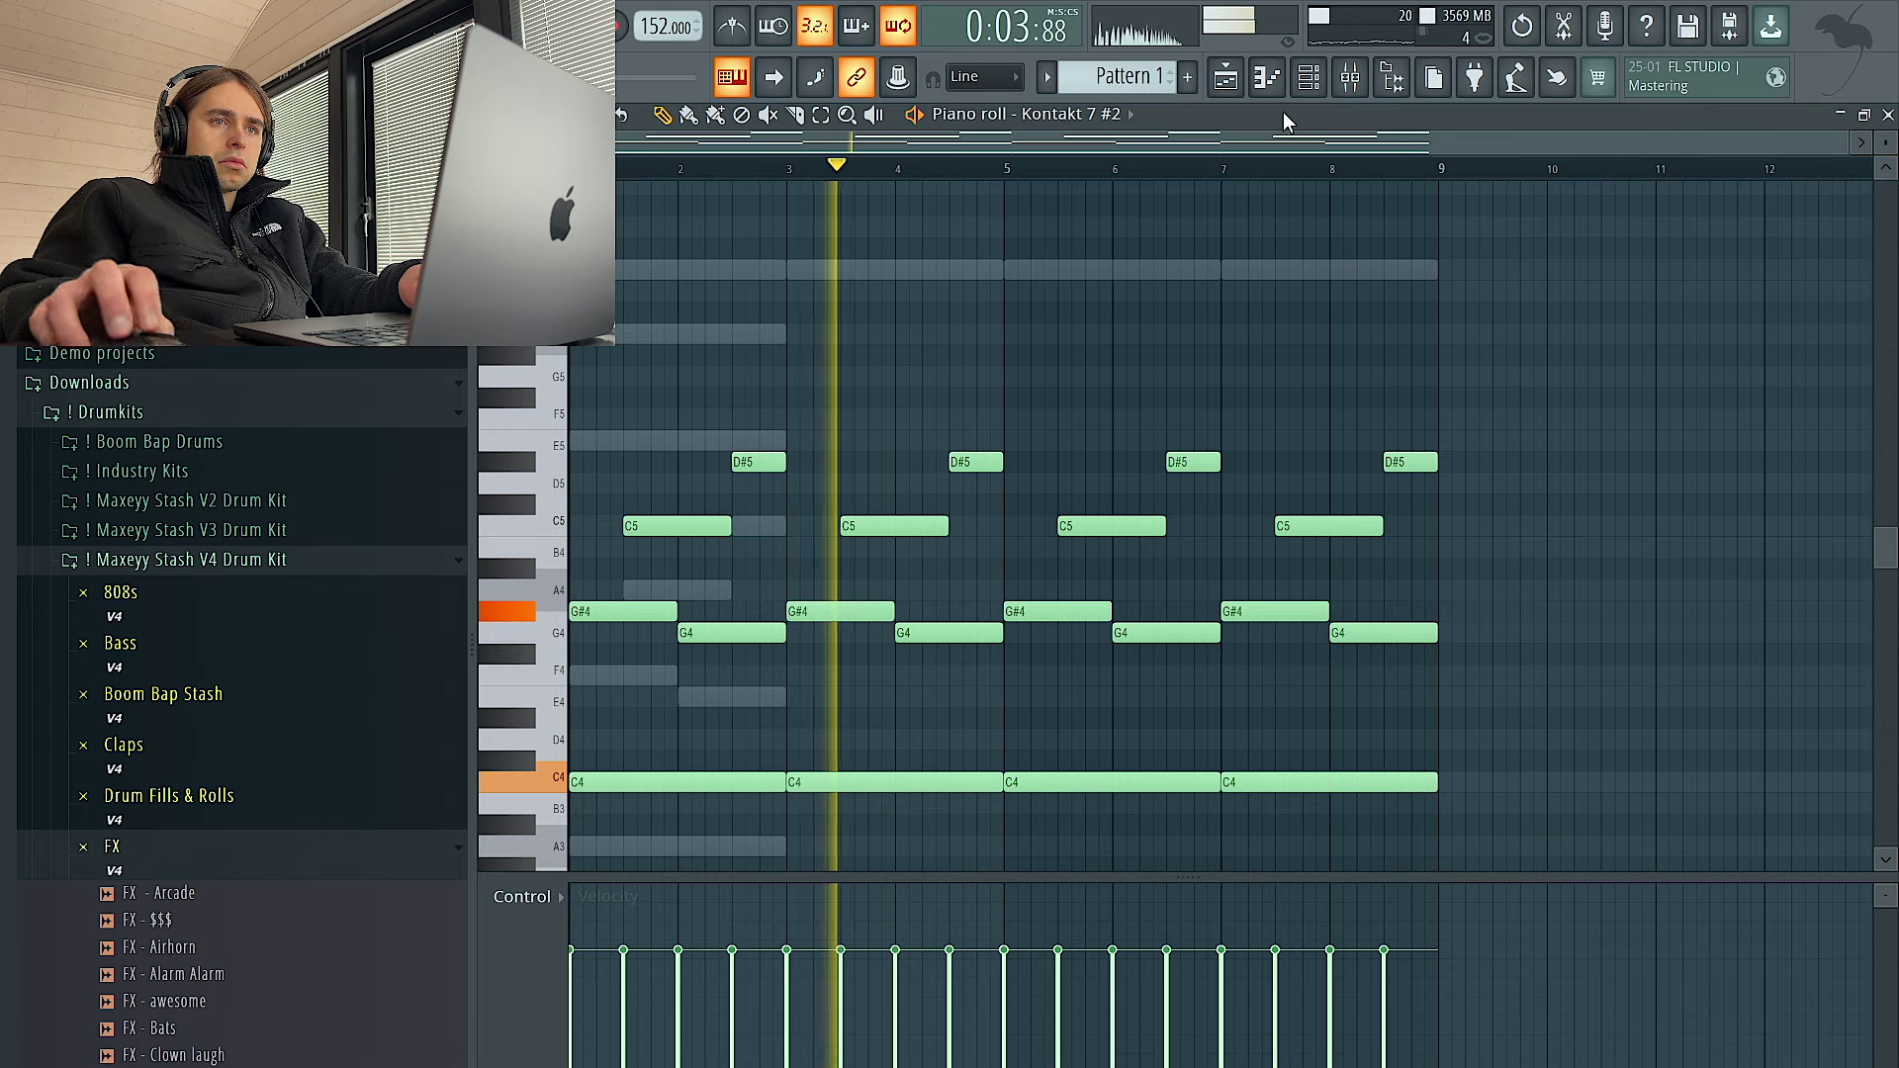
Re-enable HalfTime on mixer Insert 3 and set its mix to 20%
click(1306, 81)
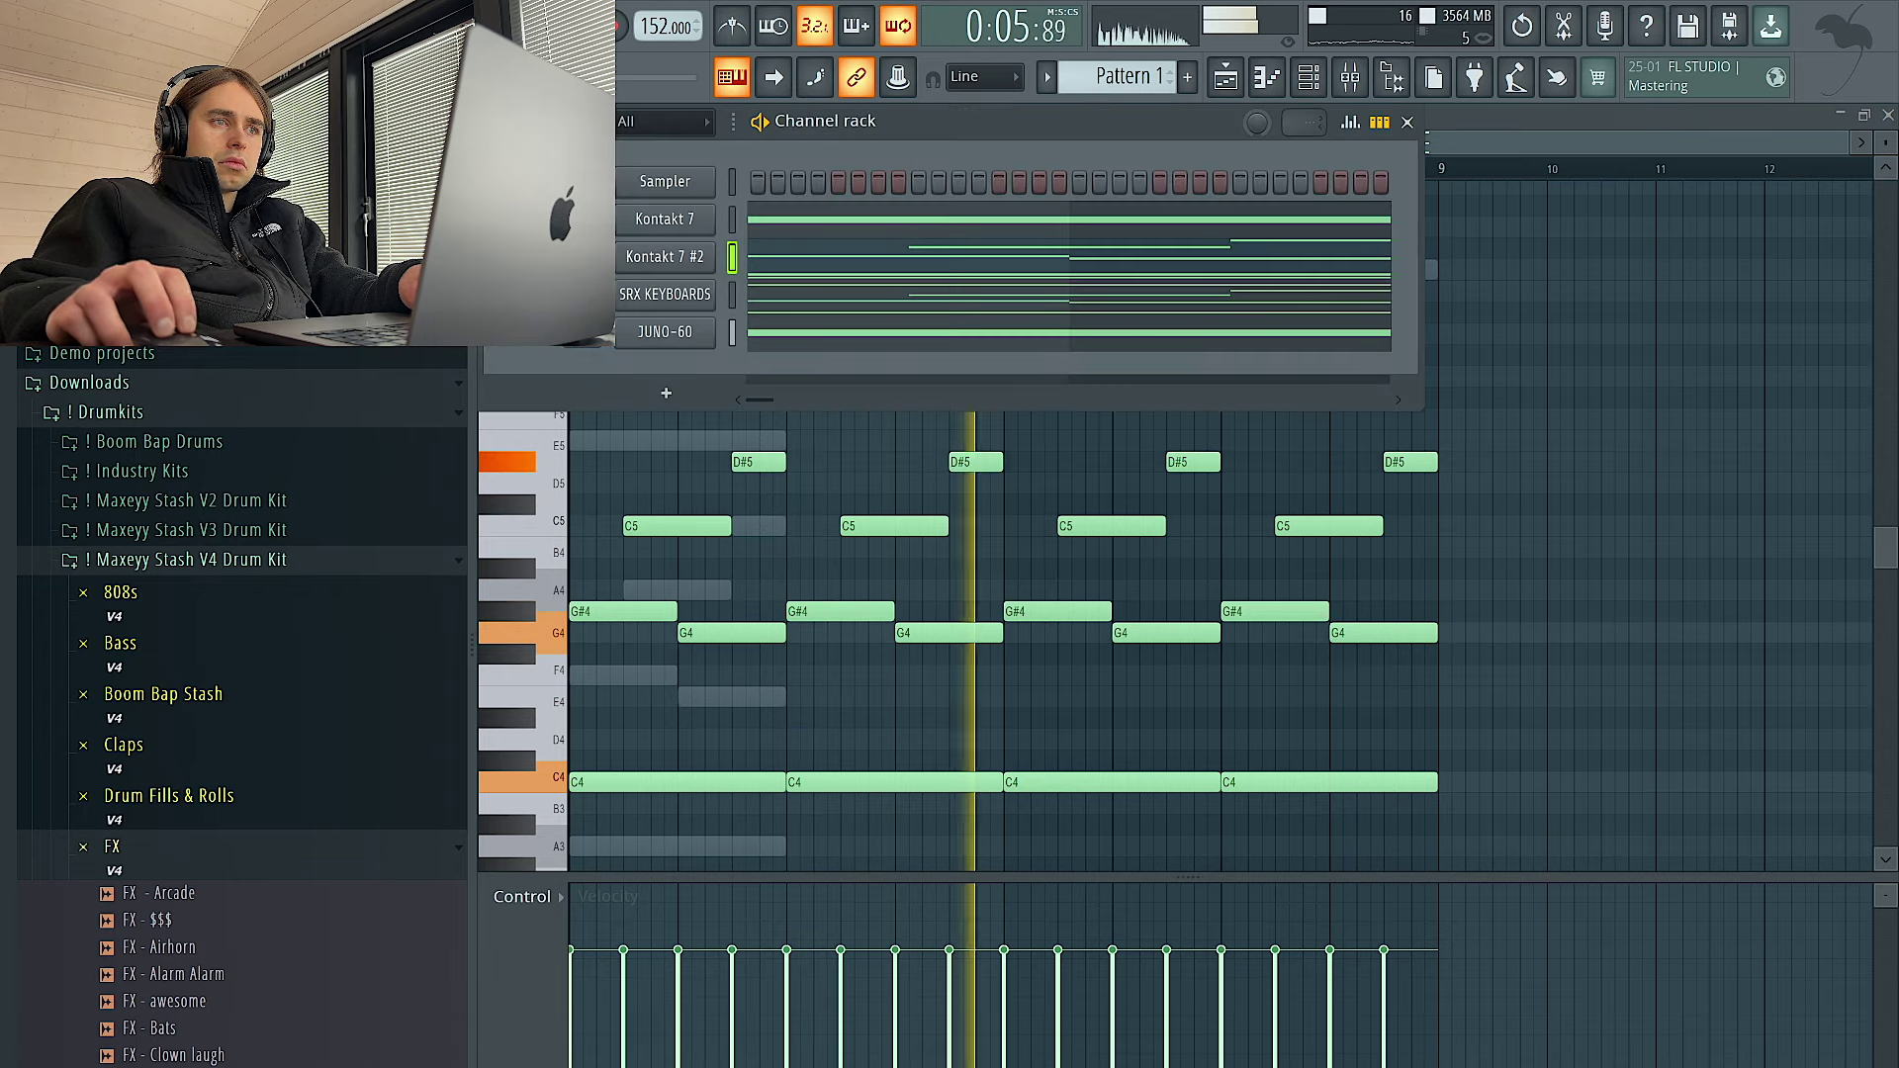
click(1350, 79)
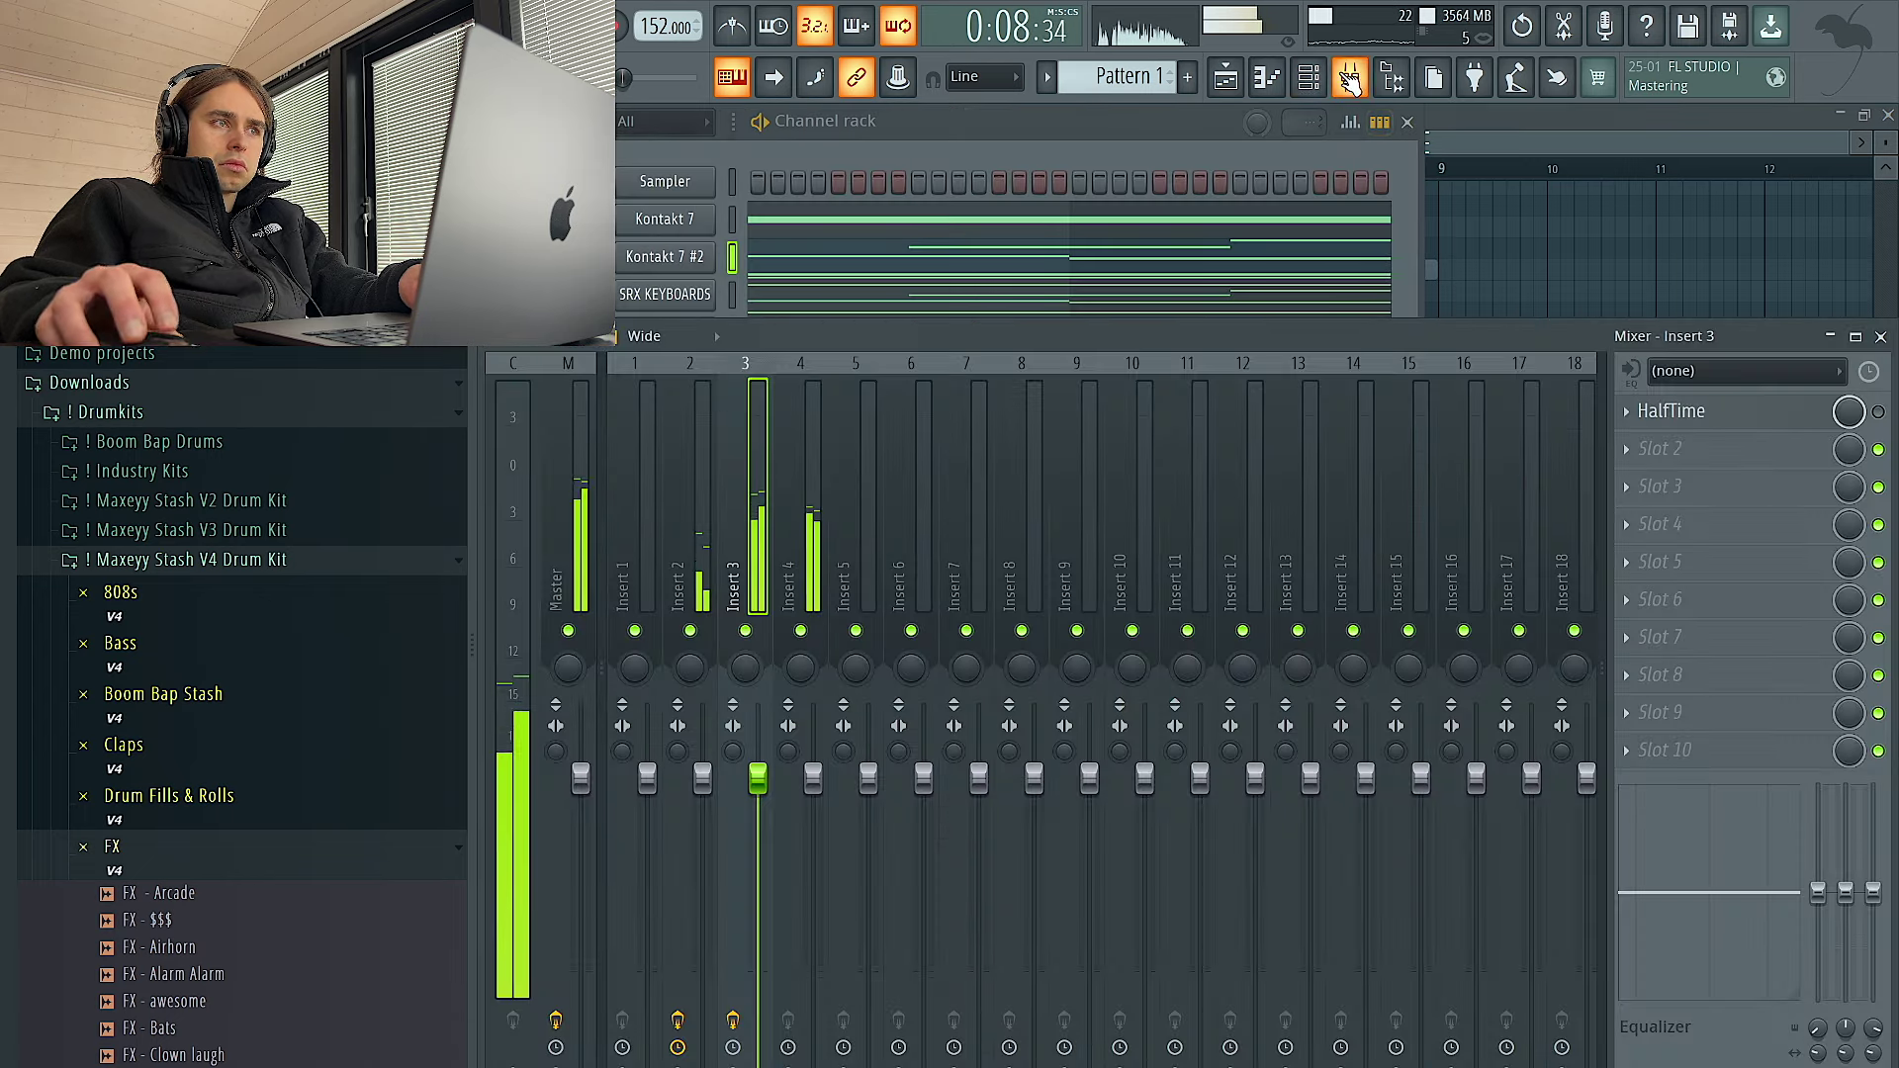
click(1718, 413)
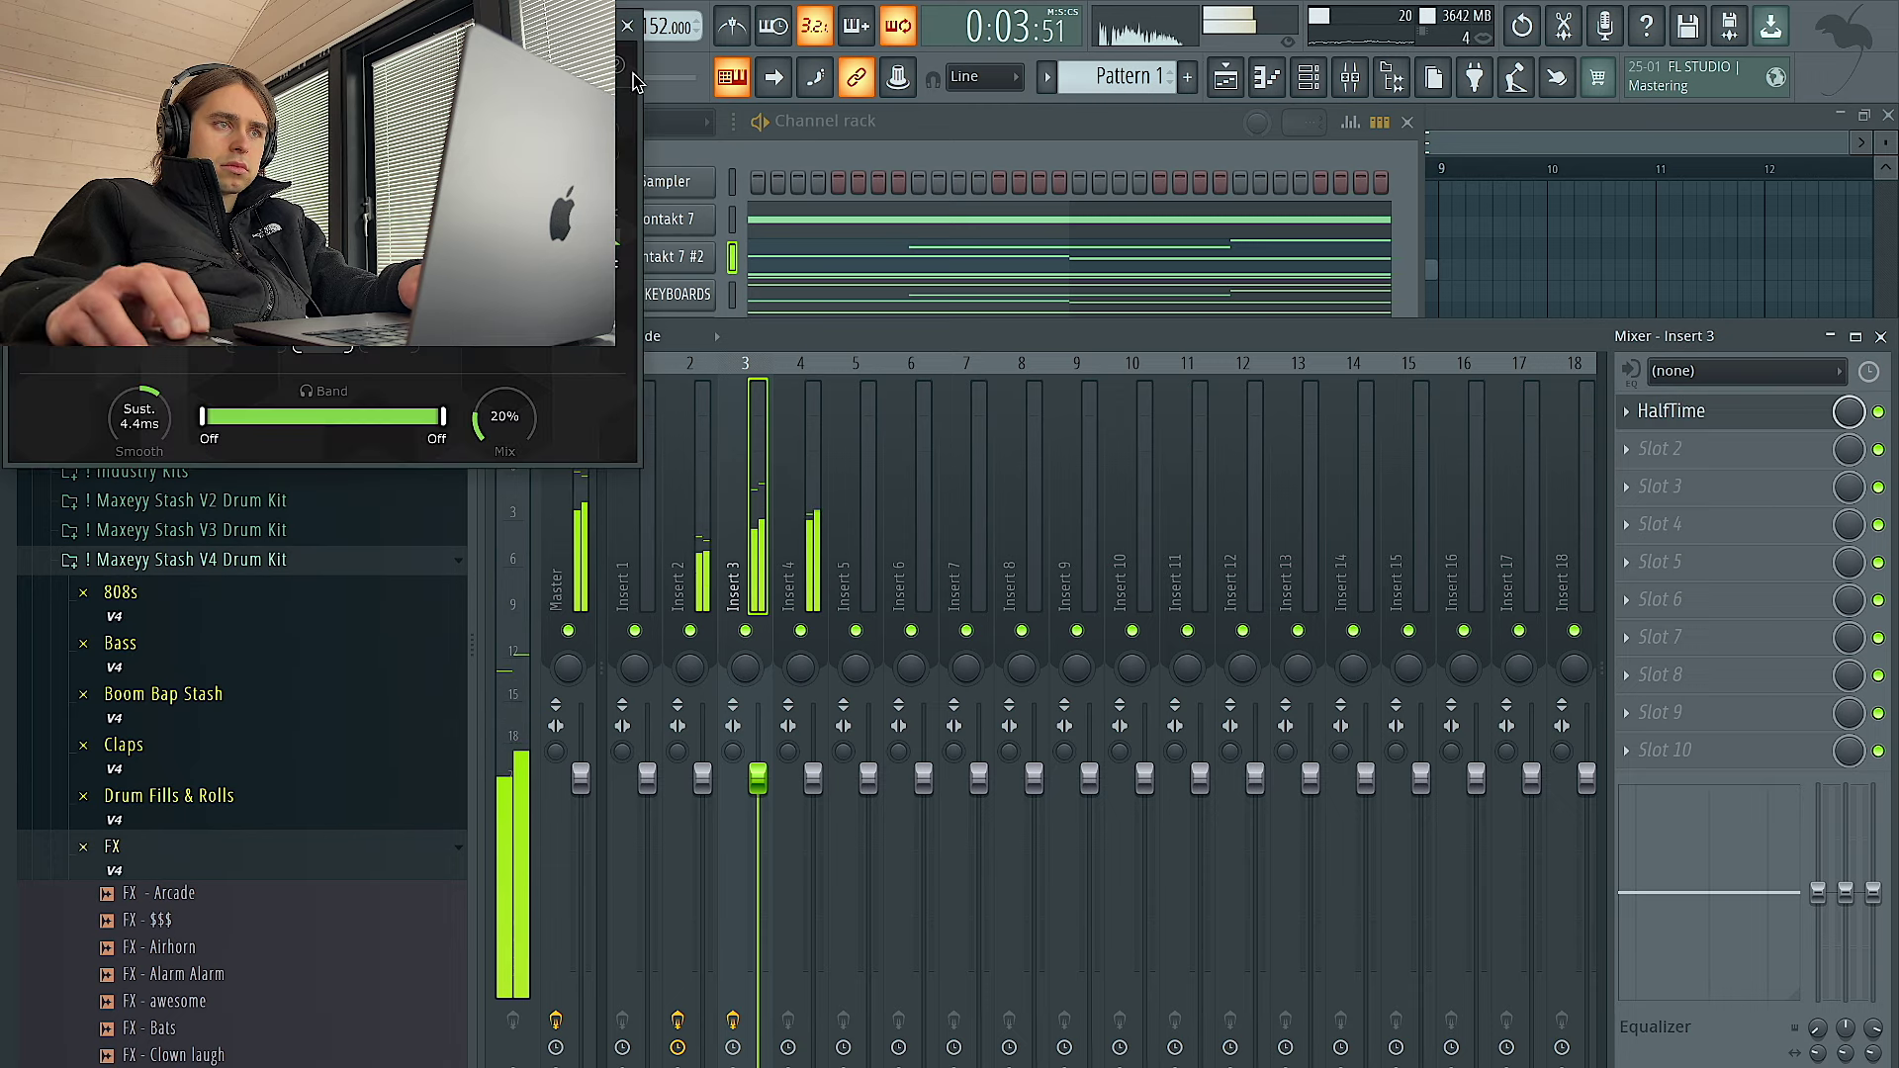
click(627, 26)
Add Fruity Parametric EQ 2 to slot 2 of Insert 3 and cut the lows with band 1
click(1651, 448)
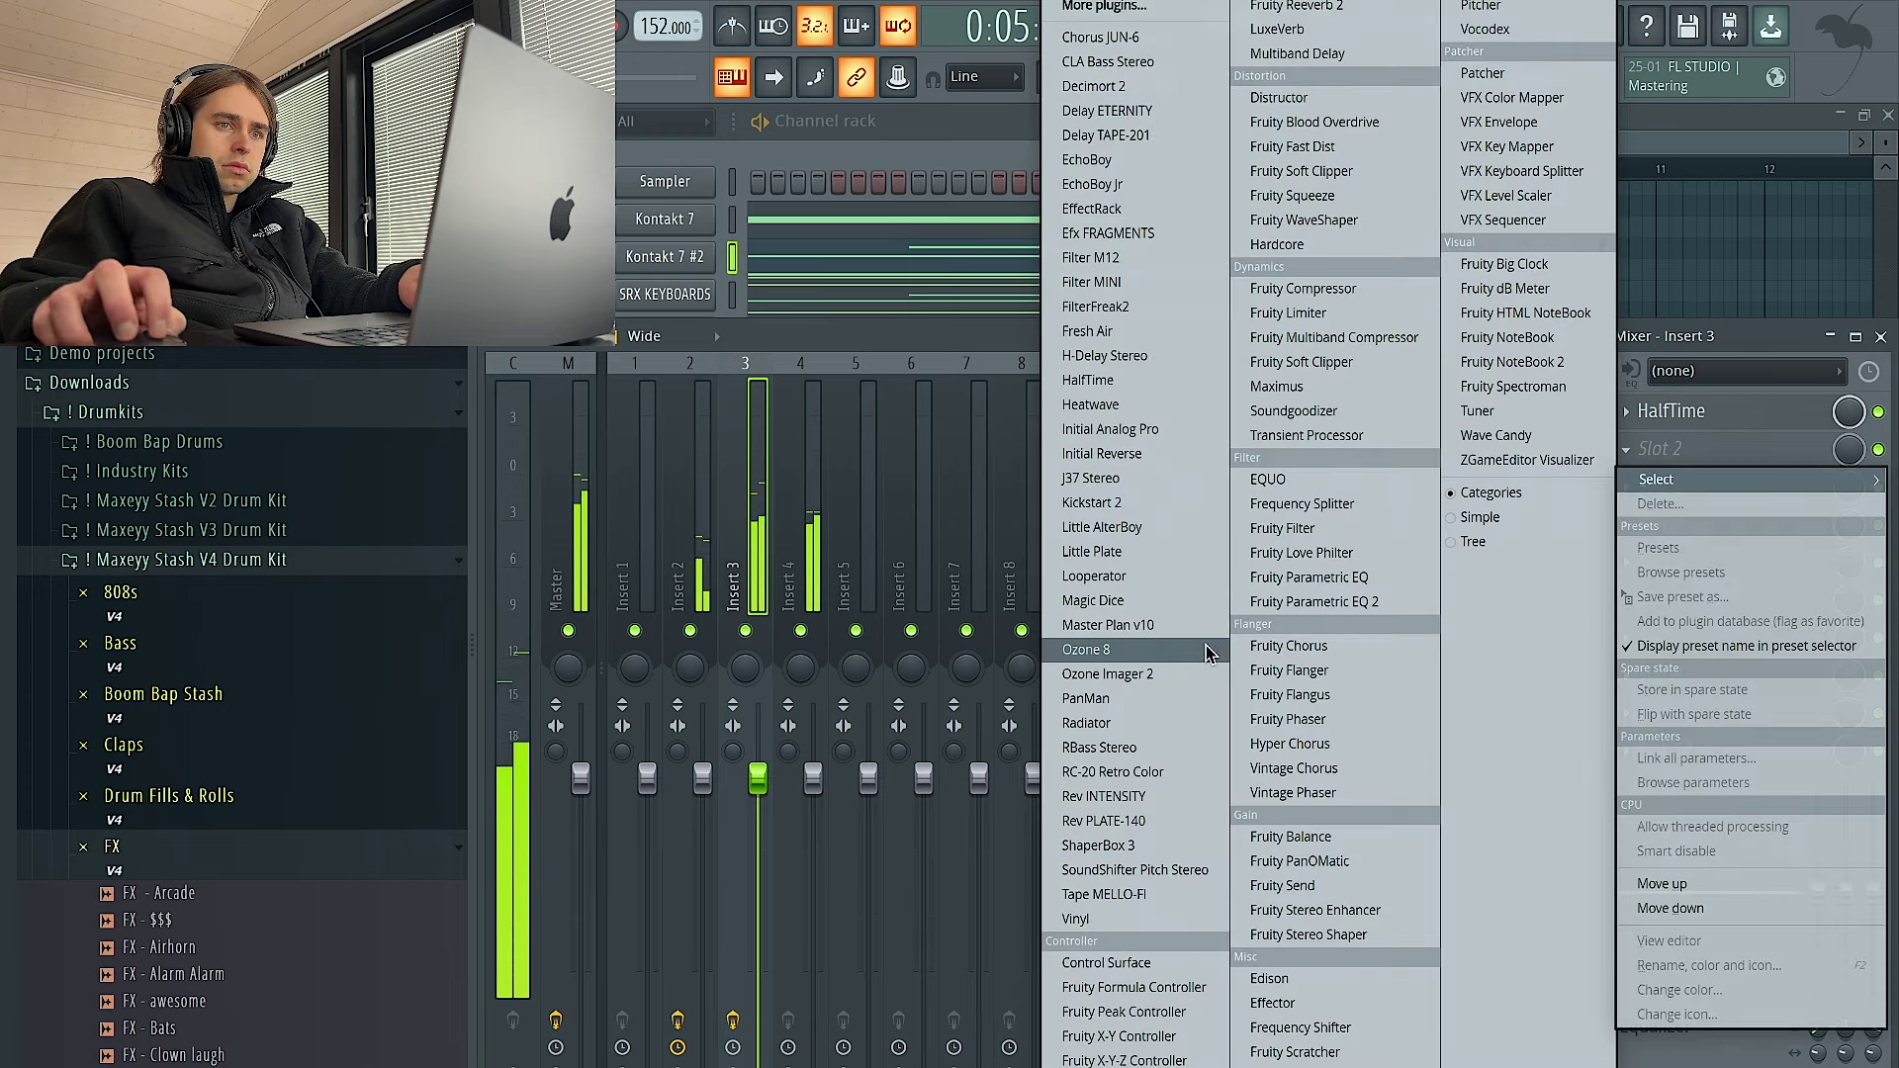
click(1288, 603)
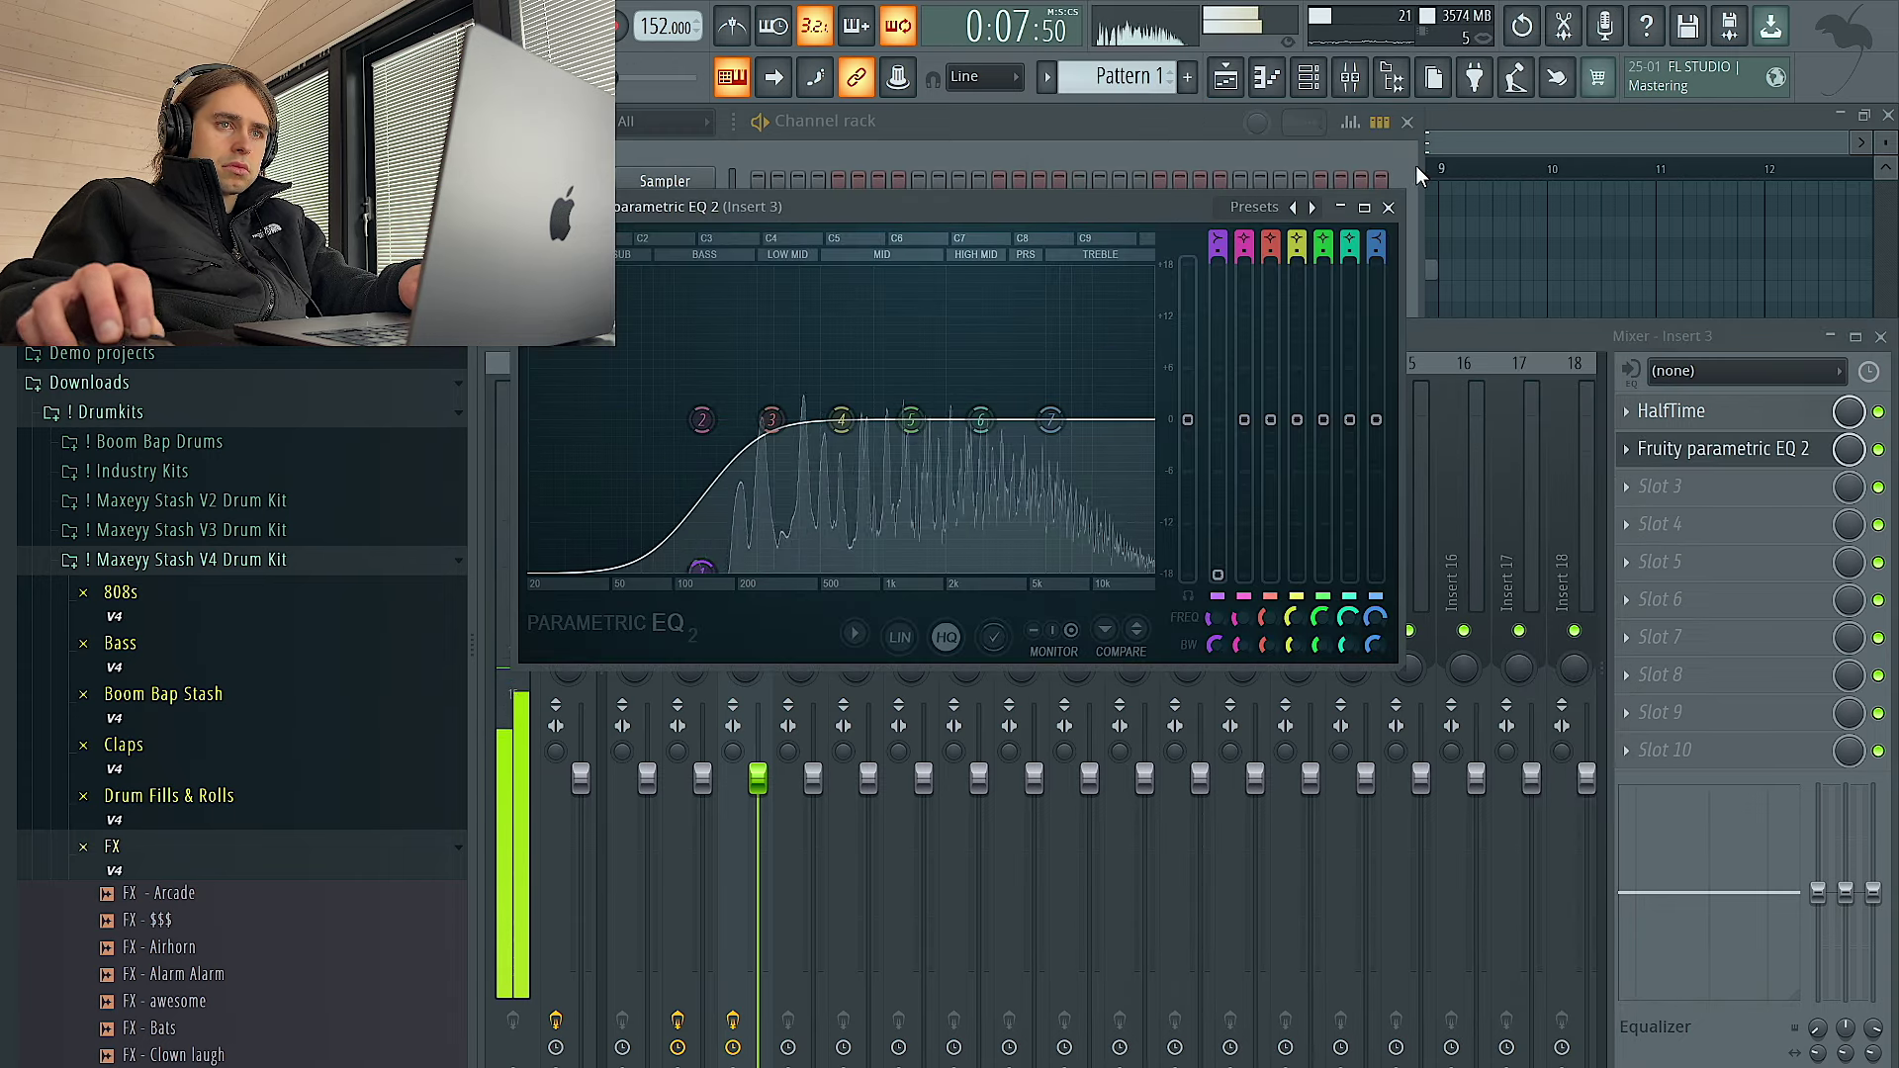
key(Escape)
click(817, 197)
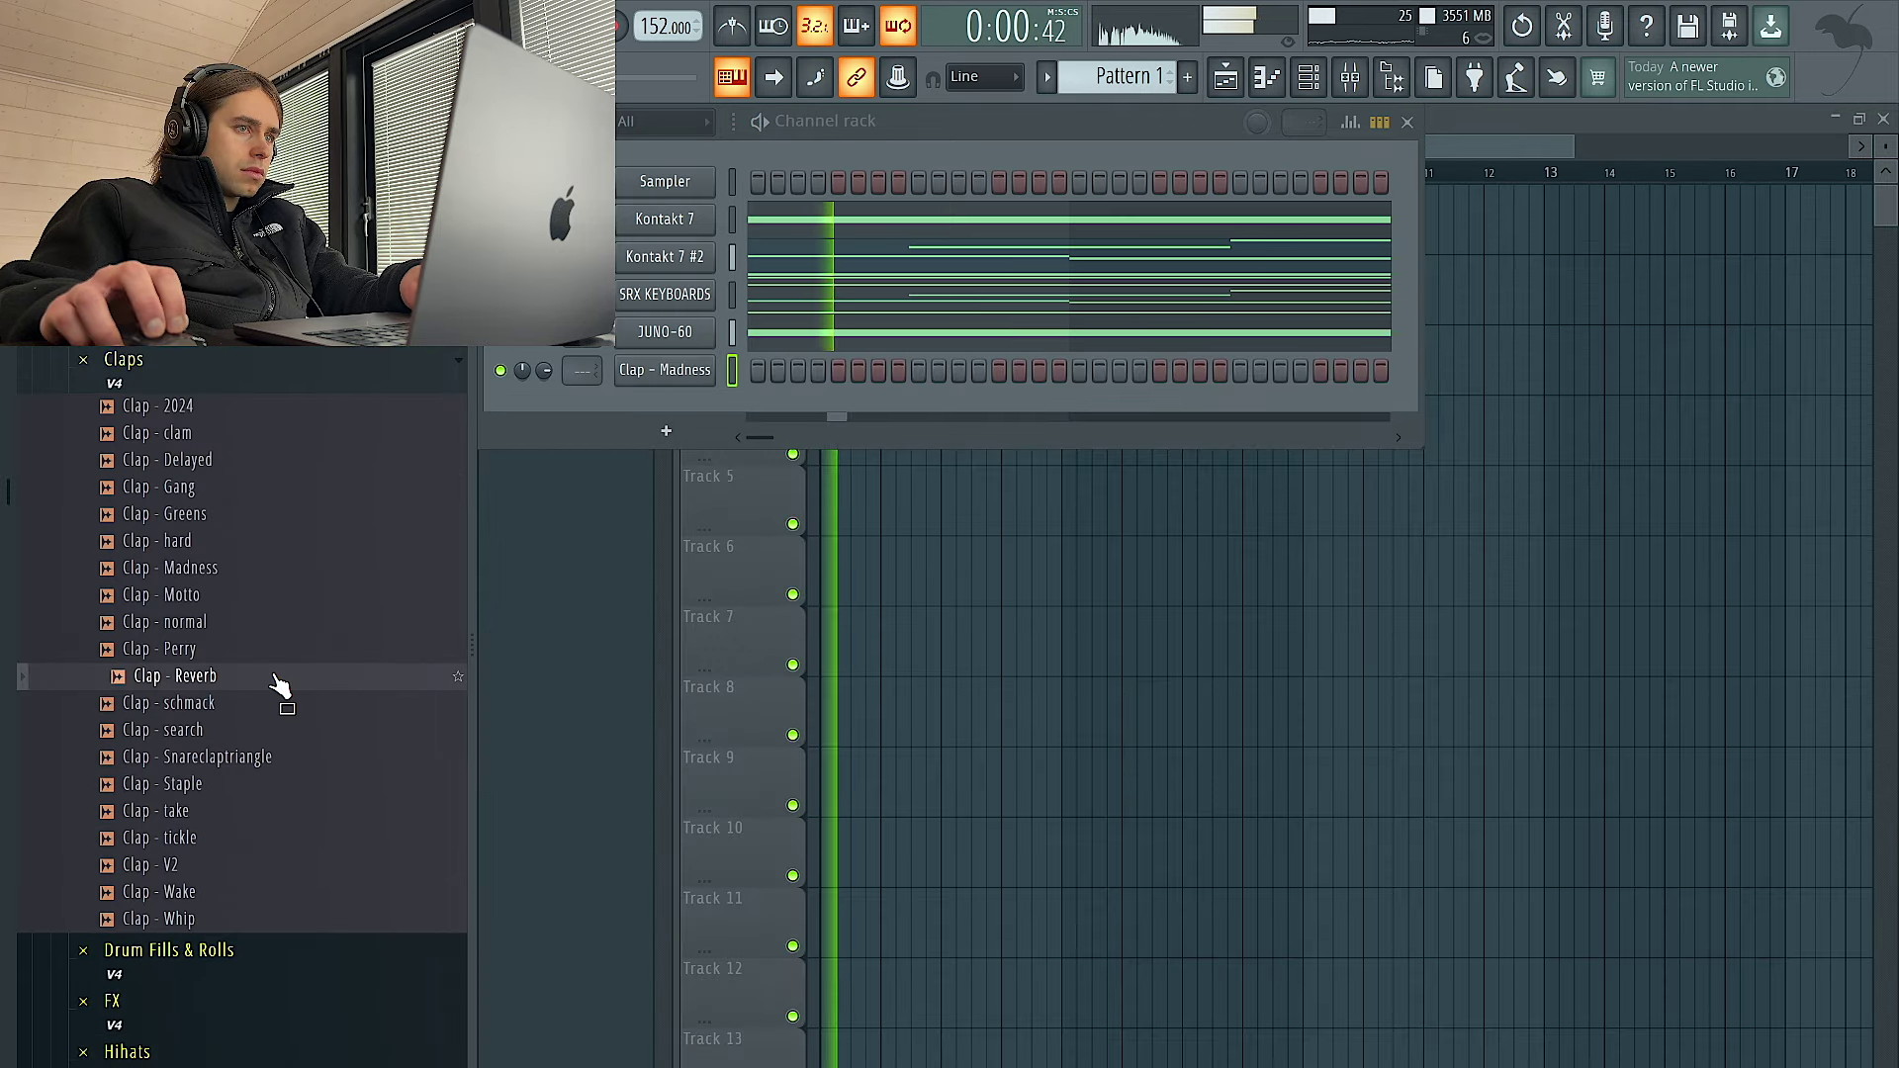
Add the Clap - Reverb sample as a new channel and place a hit on step 25
drag(276, 683, 1266, 414)
click(1240, 409)
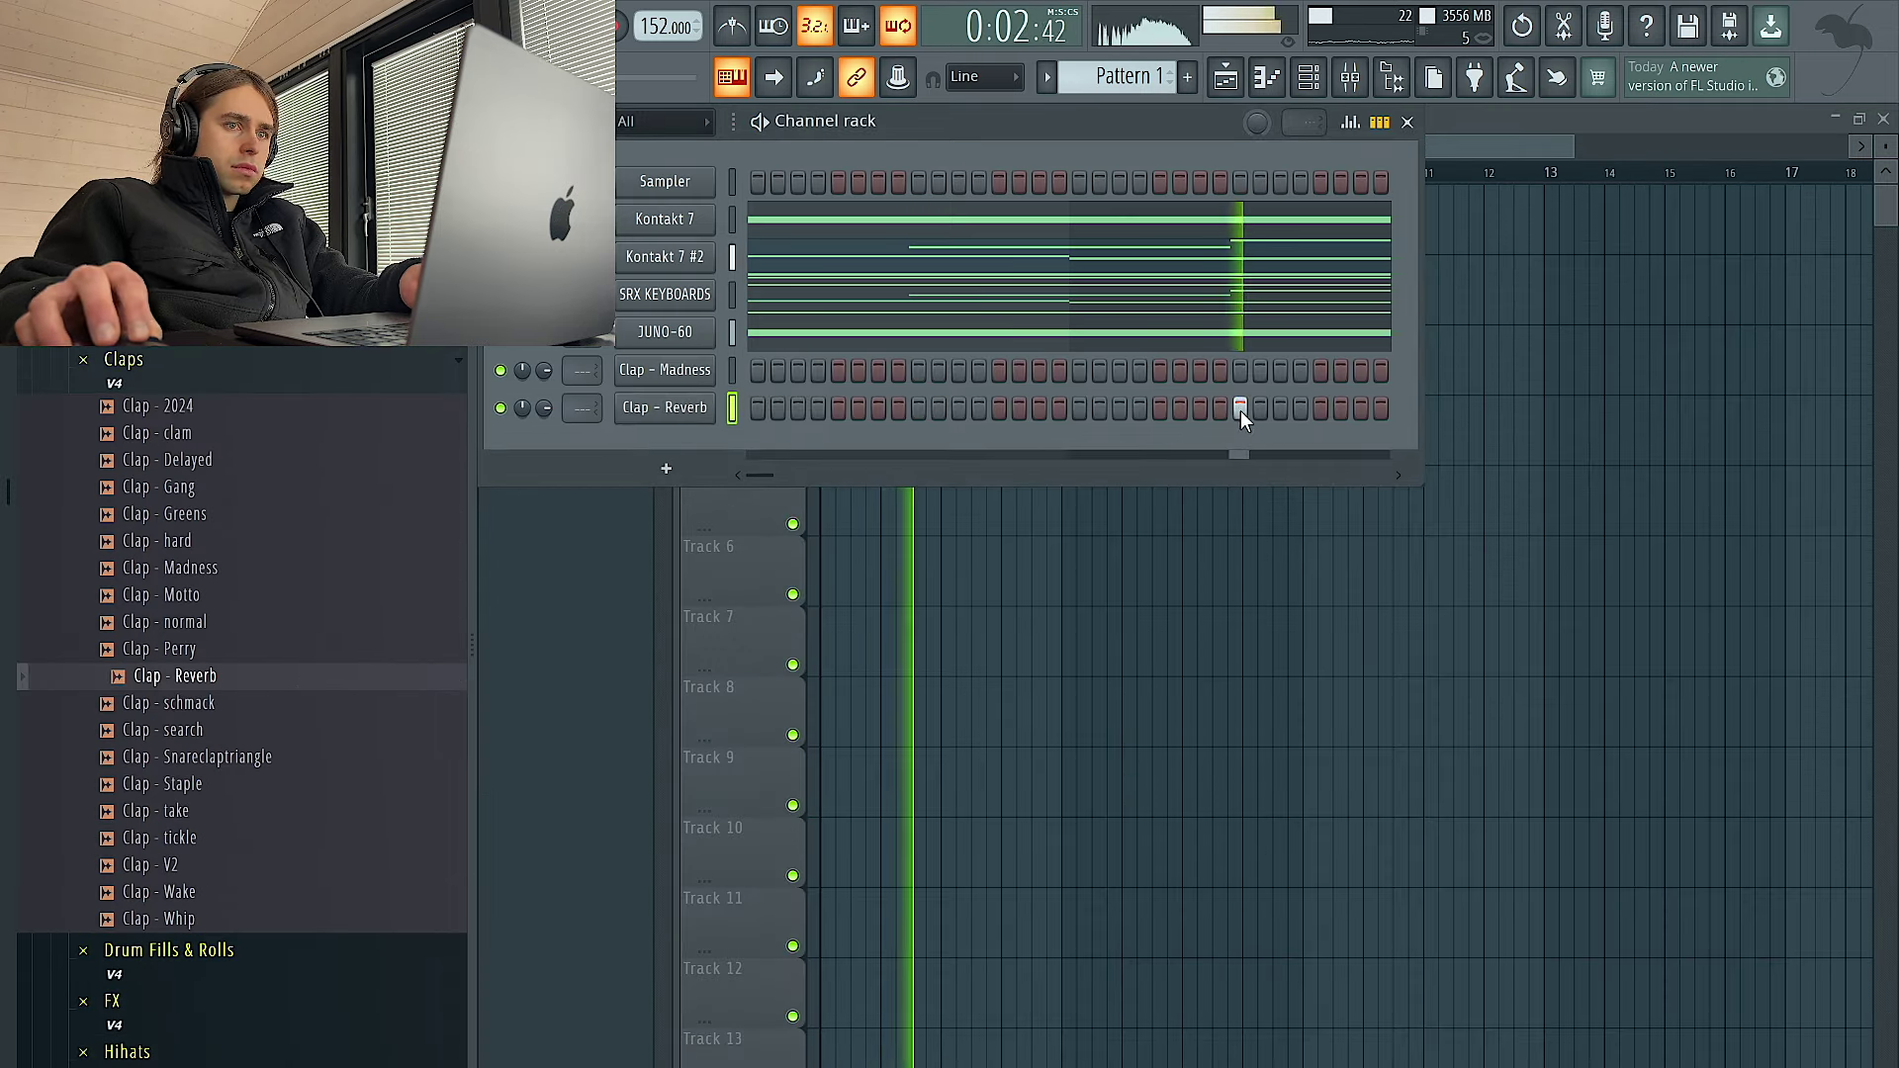
Repeat the Clap - Reverb hit every two bars through bar 8 and raise the velocity of all four hits
right_click(694, 414)
click(804, 403)
drag(790, 169, 575, 169)
key(ctrl+b)
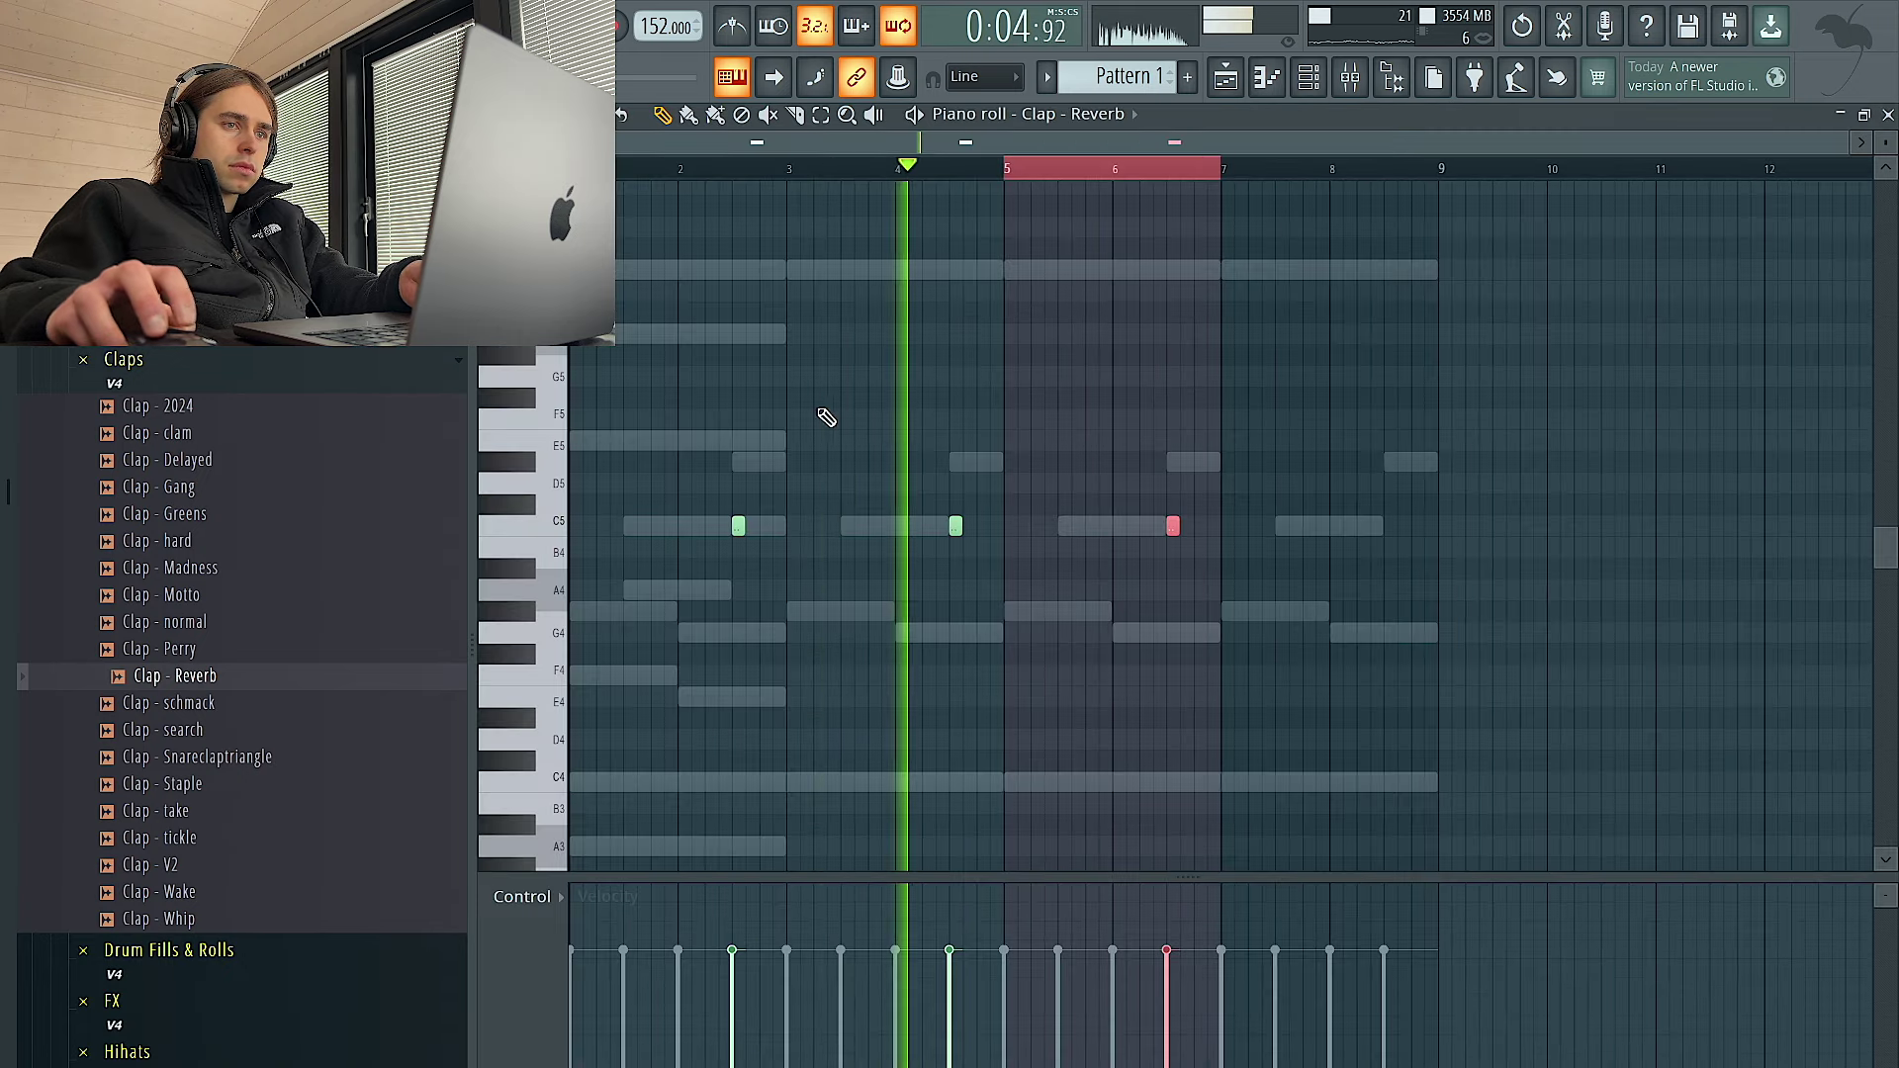
key(ctrl+b)
key(ctrl+b)
key(ctrl+a)
key(ctrl+d)
Show the channel rack again and open the ! Maxeyy Stash V3 Drum Kit folder in the browser
click(1309, 78)
scroll(241, 381, up, 3)
click(242, 364)
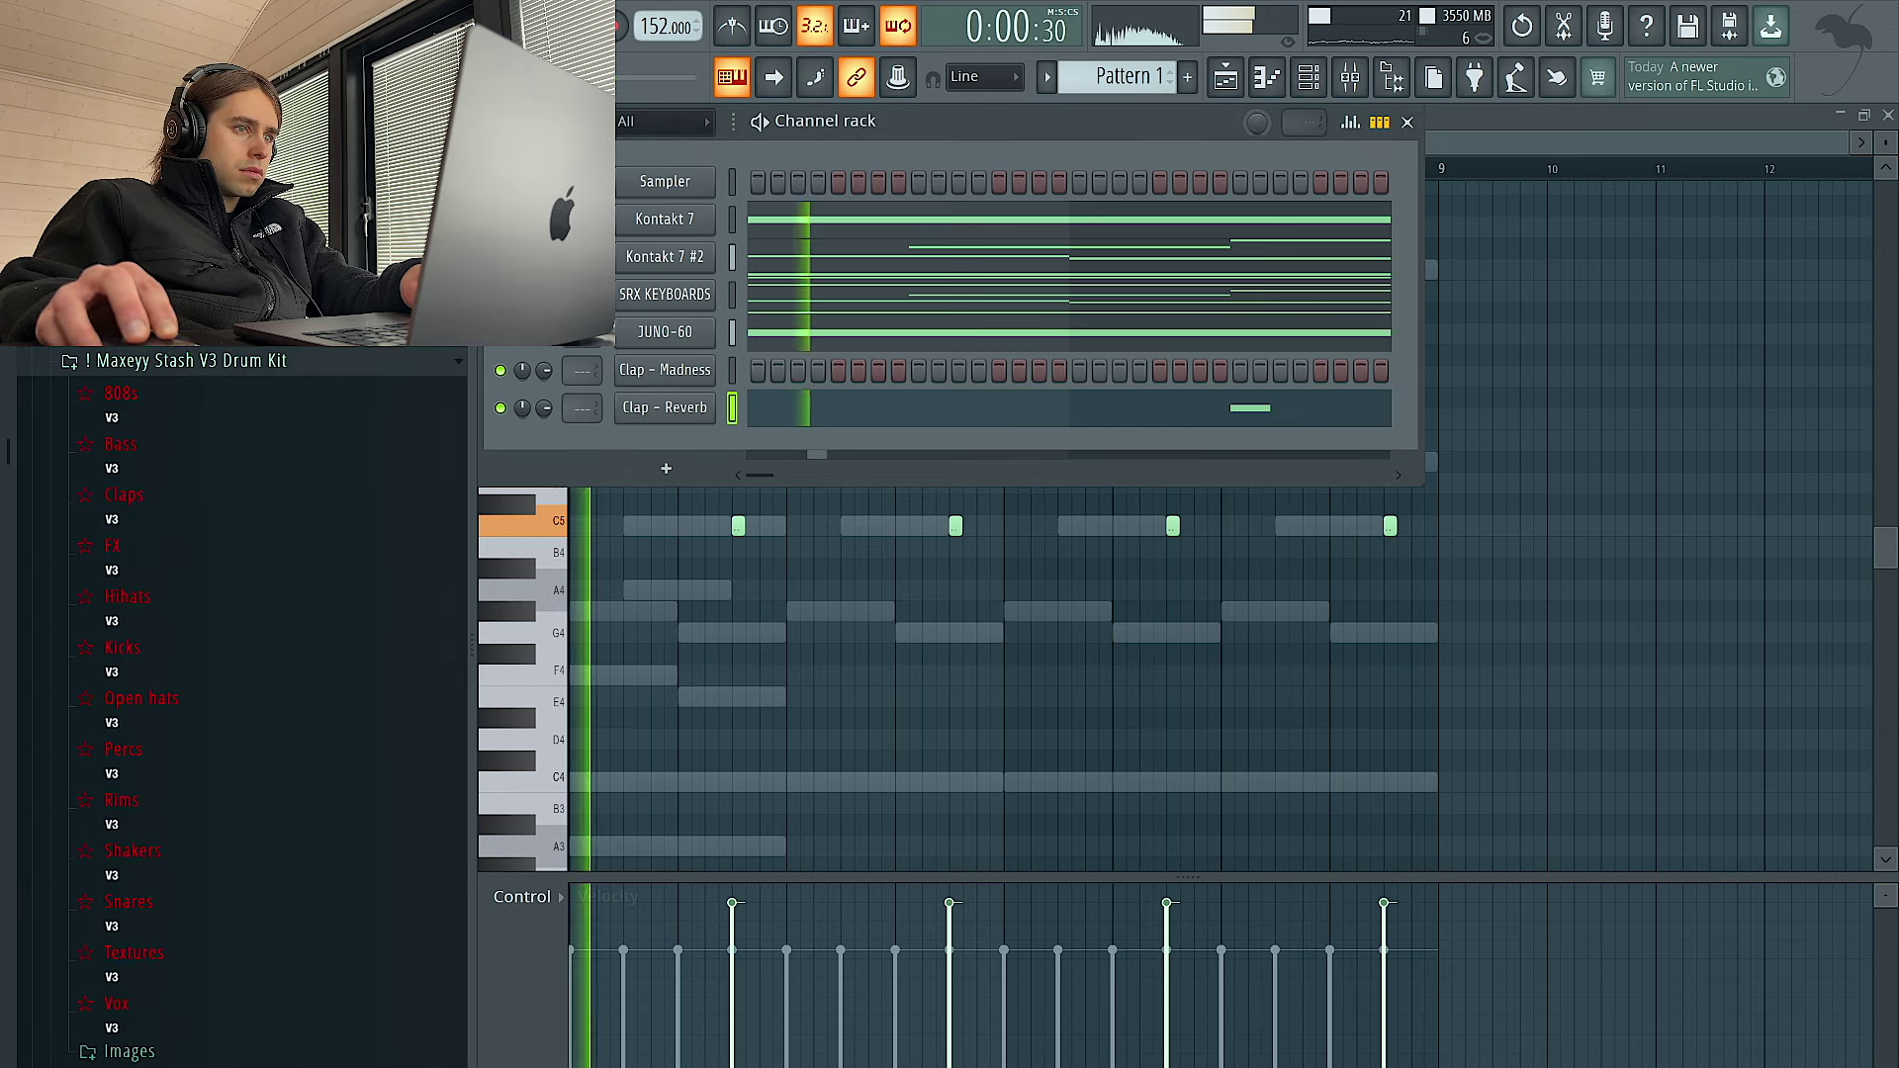
Open RBass Stereo in slot 2 of Insert 4, close it and lower the Insert 4 volume slightly
click(1351, 79)
click(827, 445)
click(1690, 450)
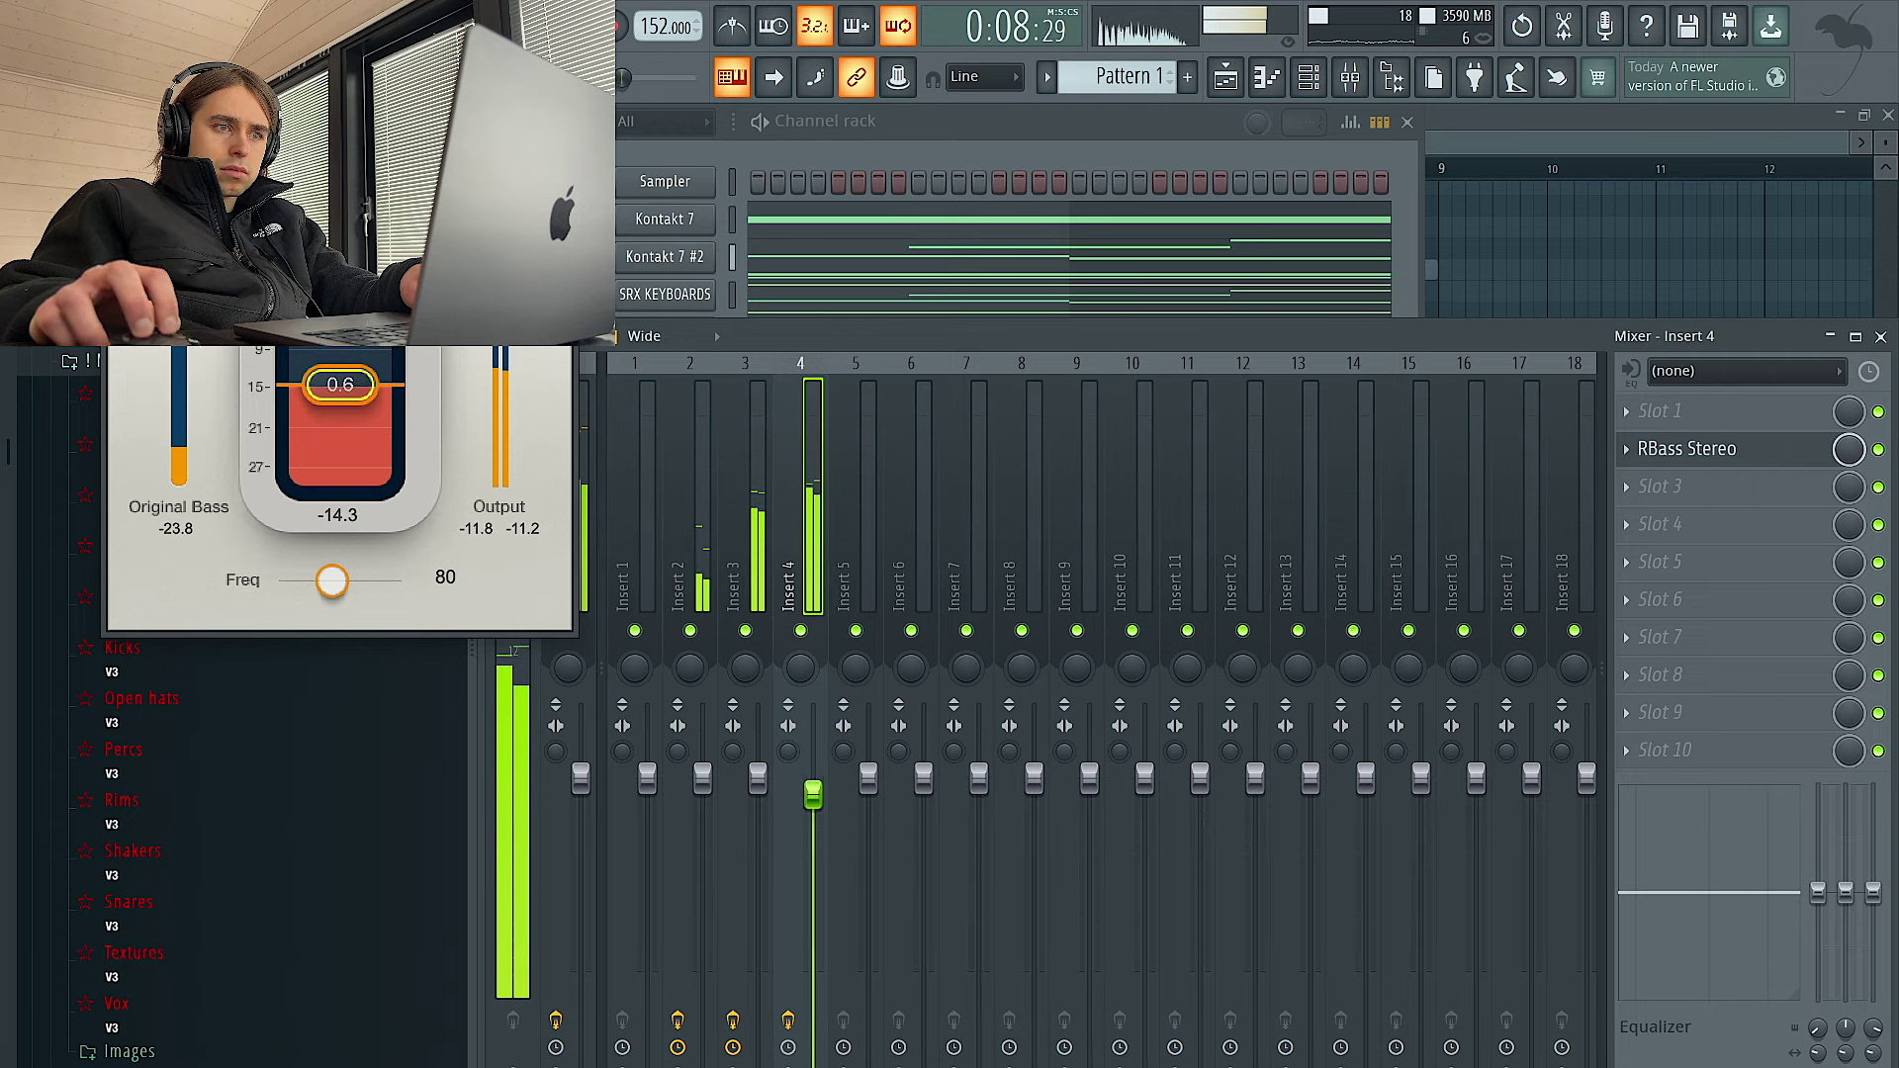
click(560, 153)
click(963, 142)
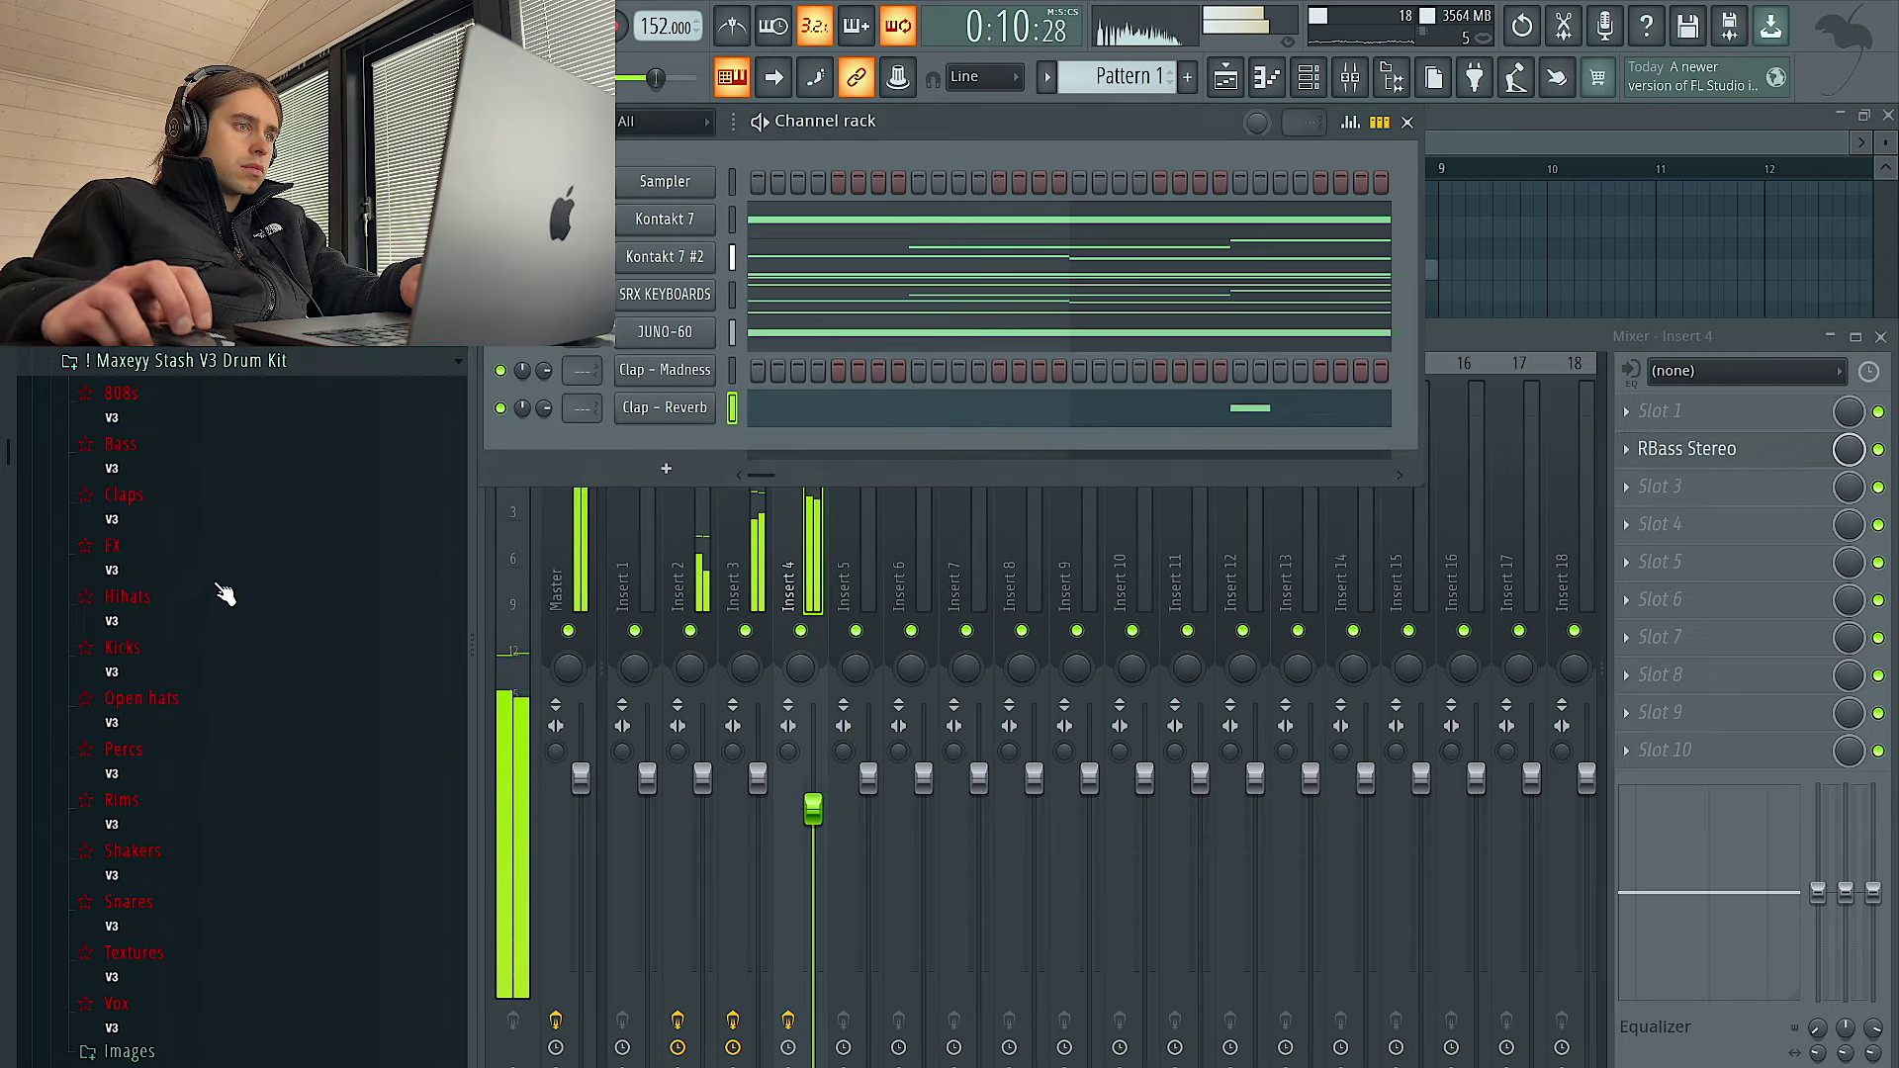
Browse the drum kit folders and open the V3 kit's Snares folder
click(198, 610)
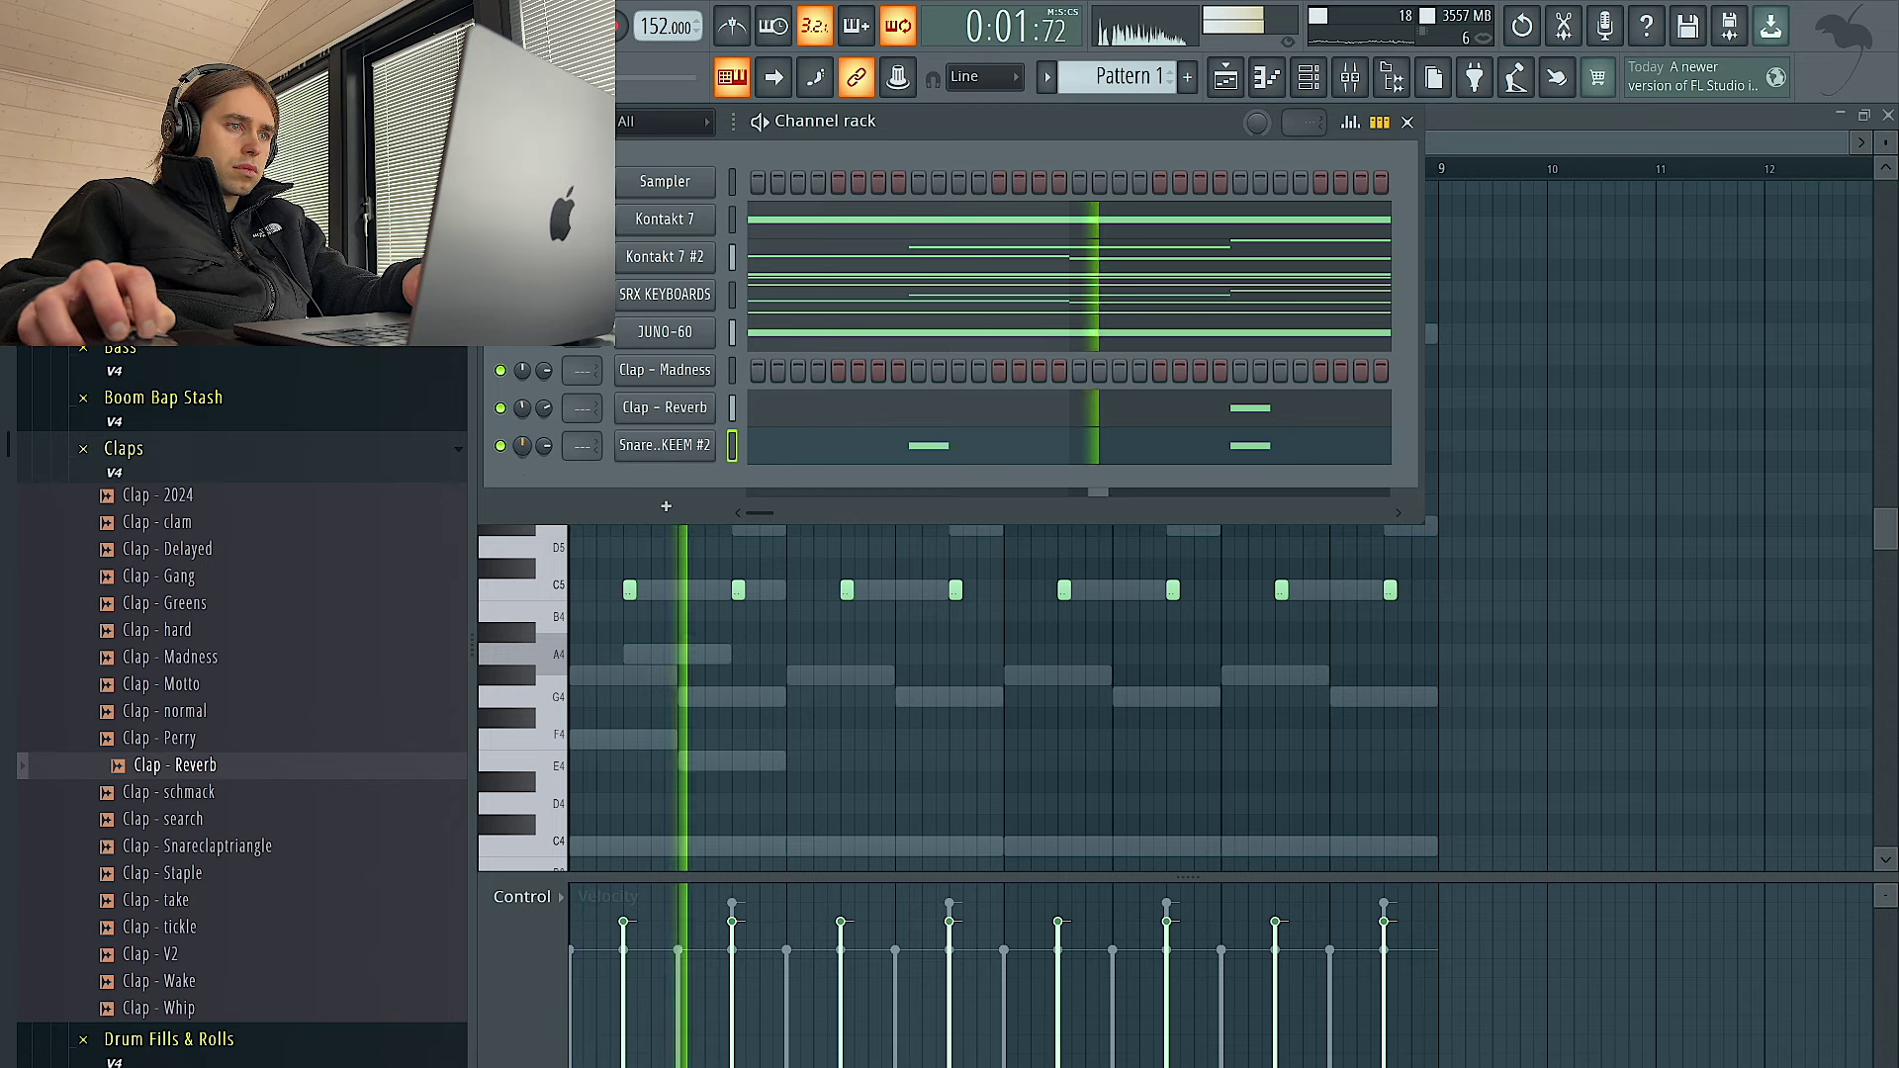
scroll(235, 473, down, 1)
scroll(235, 469, up, 1)
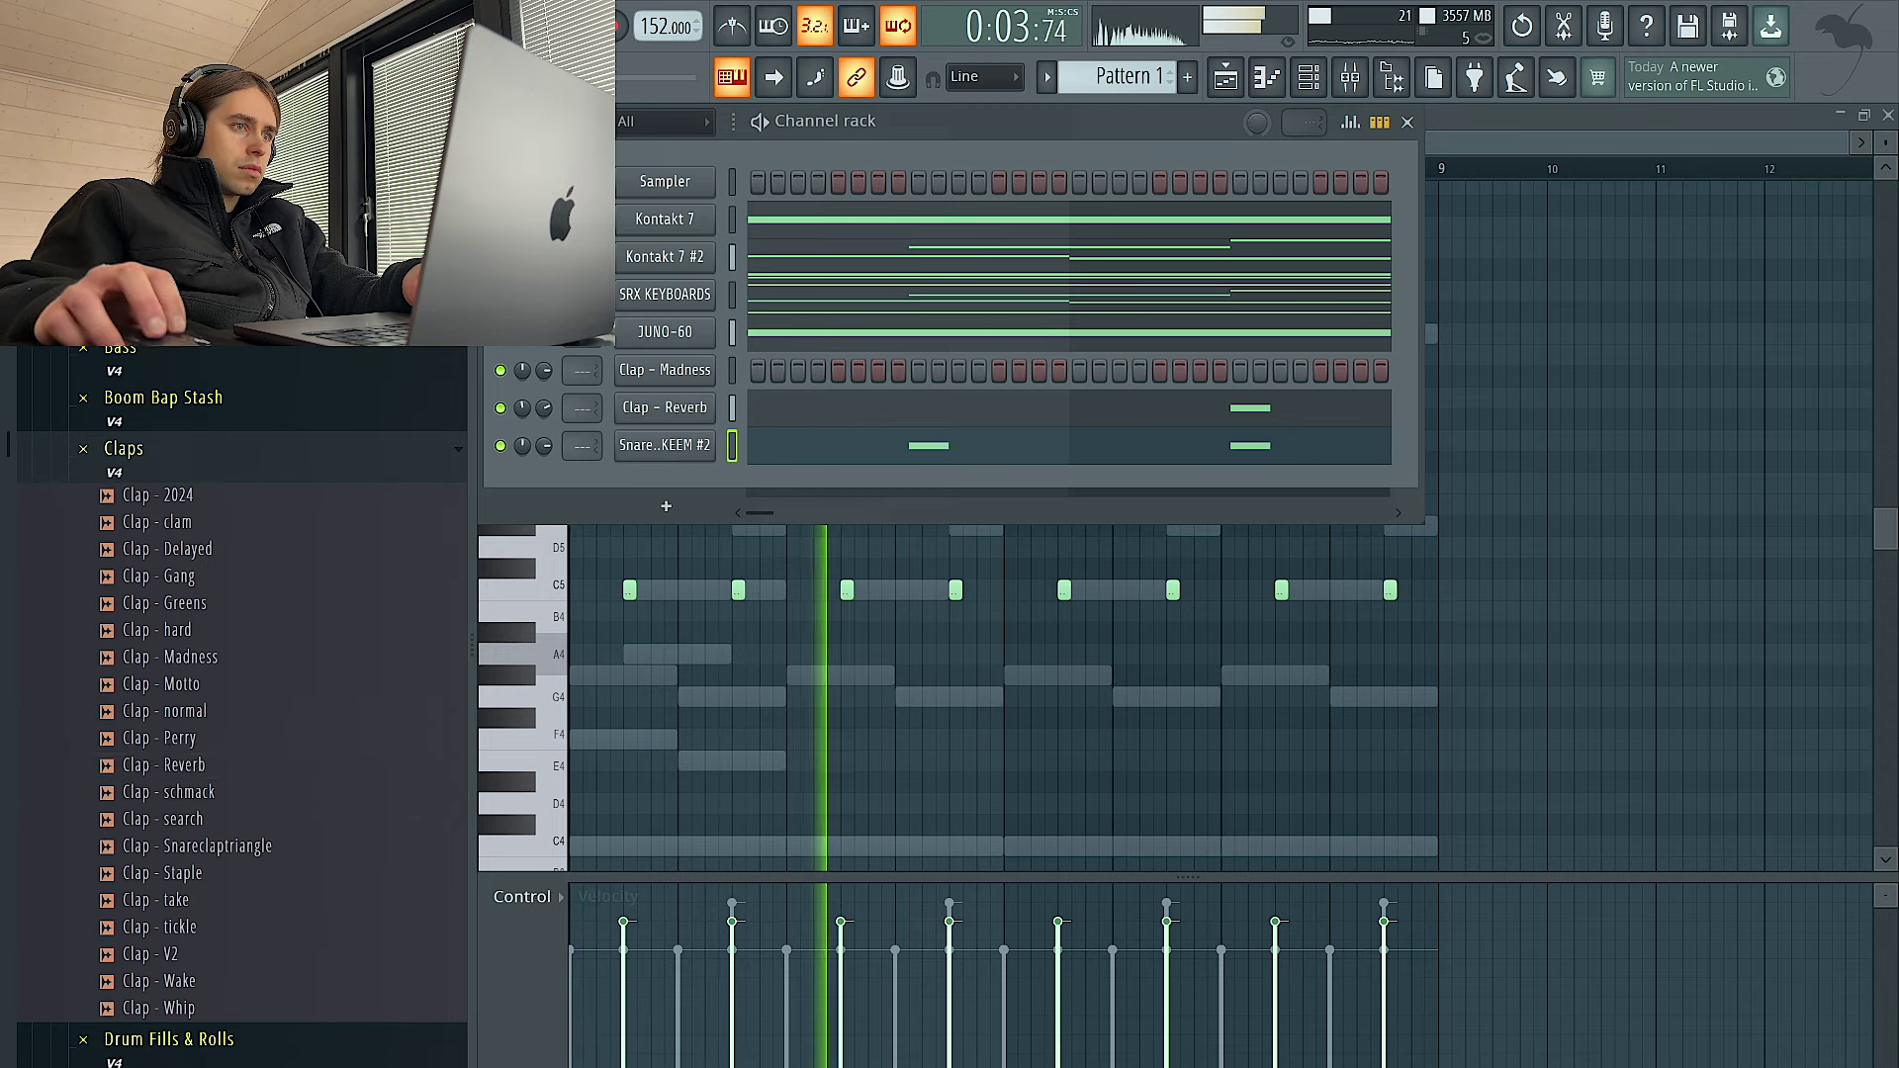
scroll(243, 702, down, 10)
click(192, 481)
scroll(237, 554, down, 6)
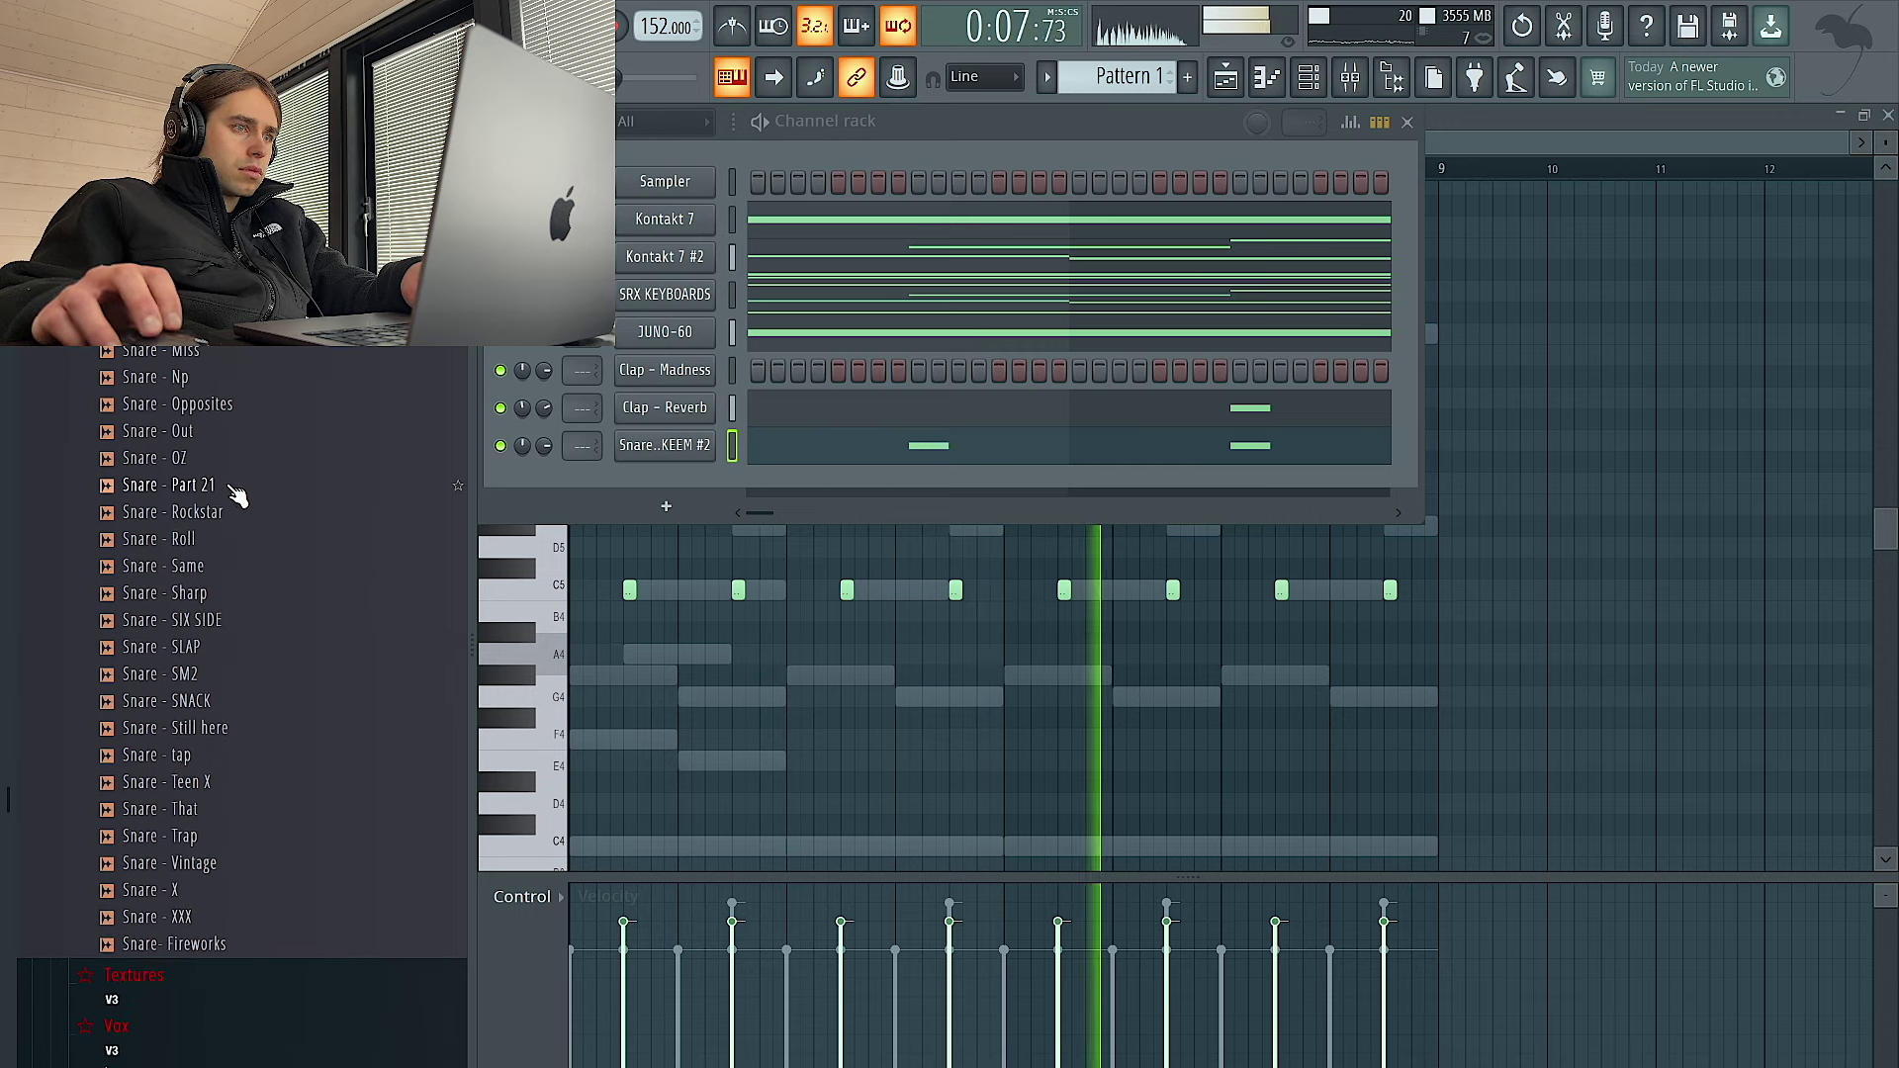
Try the Snare - SLAP, Snare - SIX SIDE and Snare - Still here samples on the existing snare channel
middle_click(221, 462)
middle_click(271, 643)
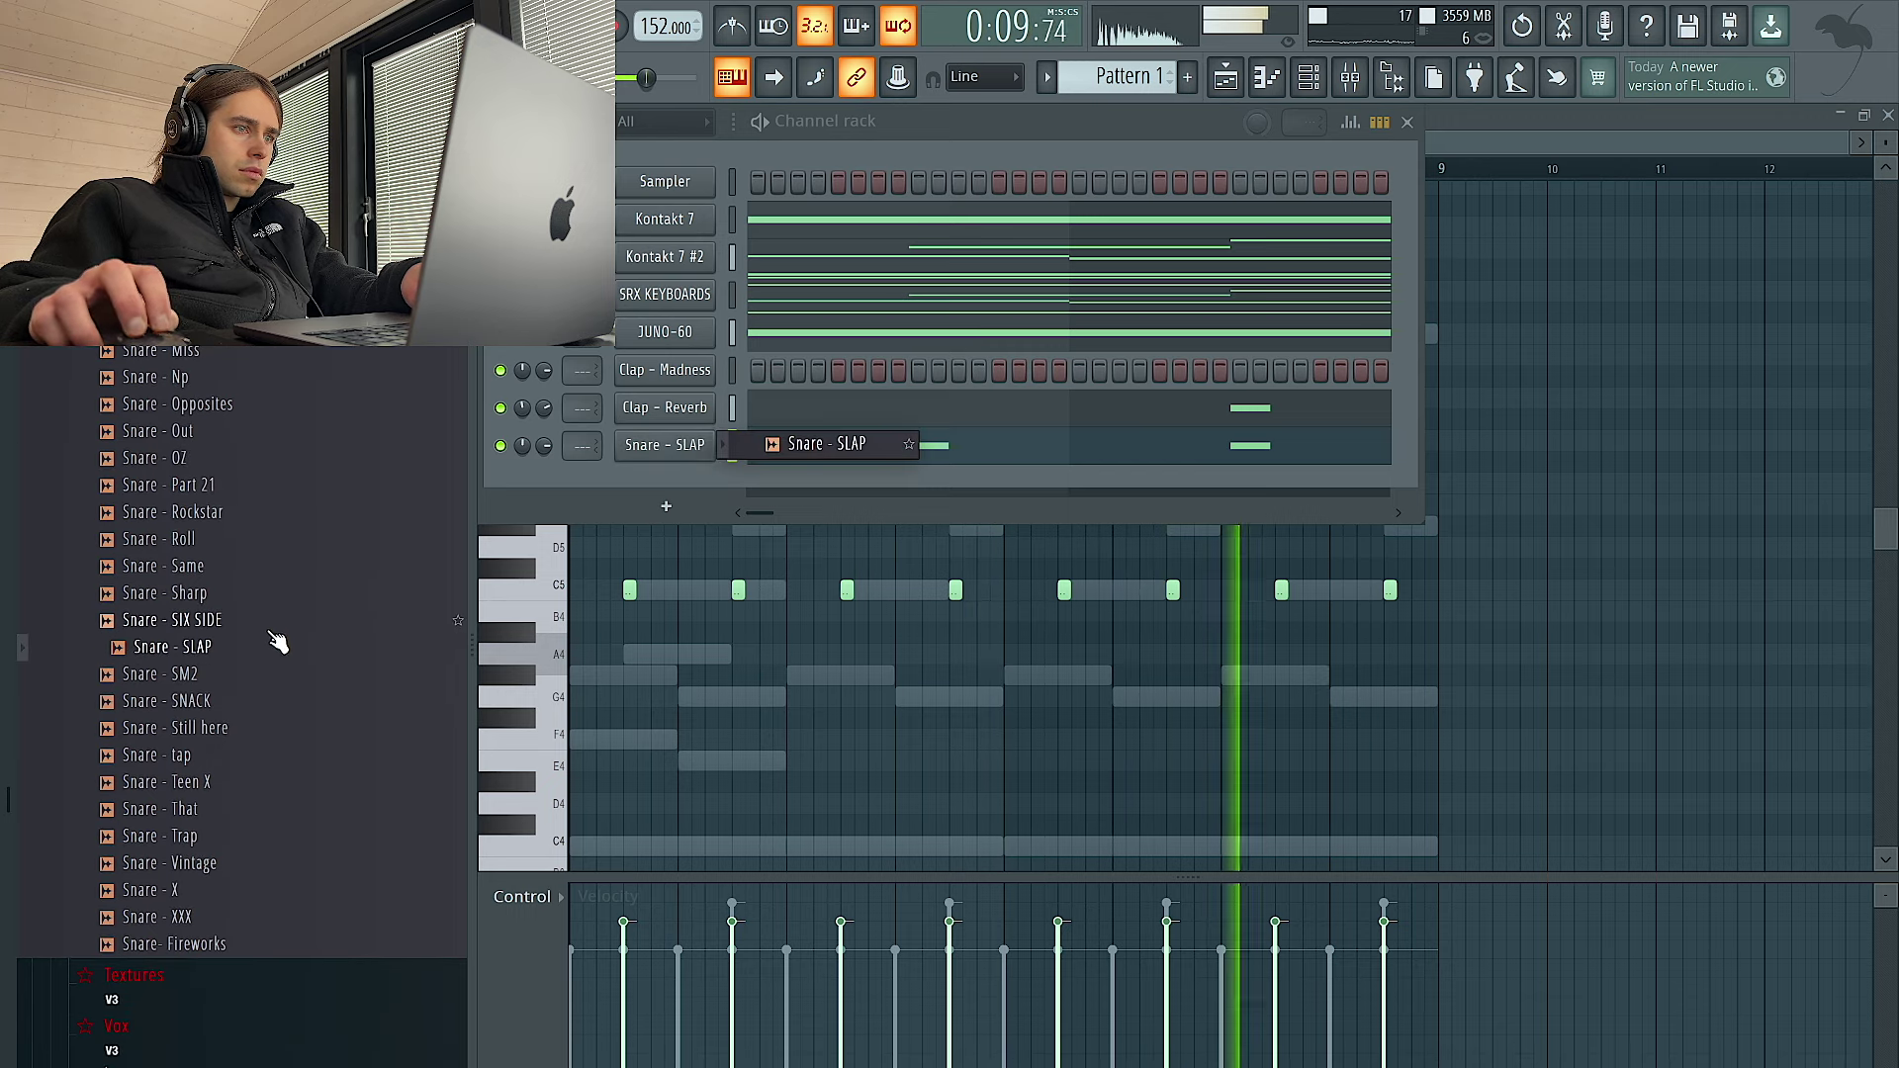
middle_click(274, 621)
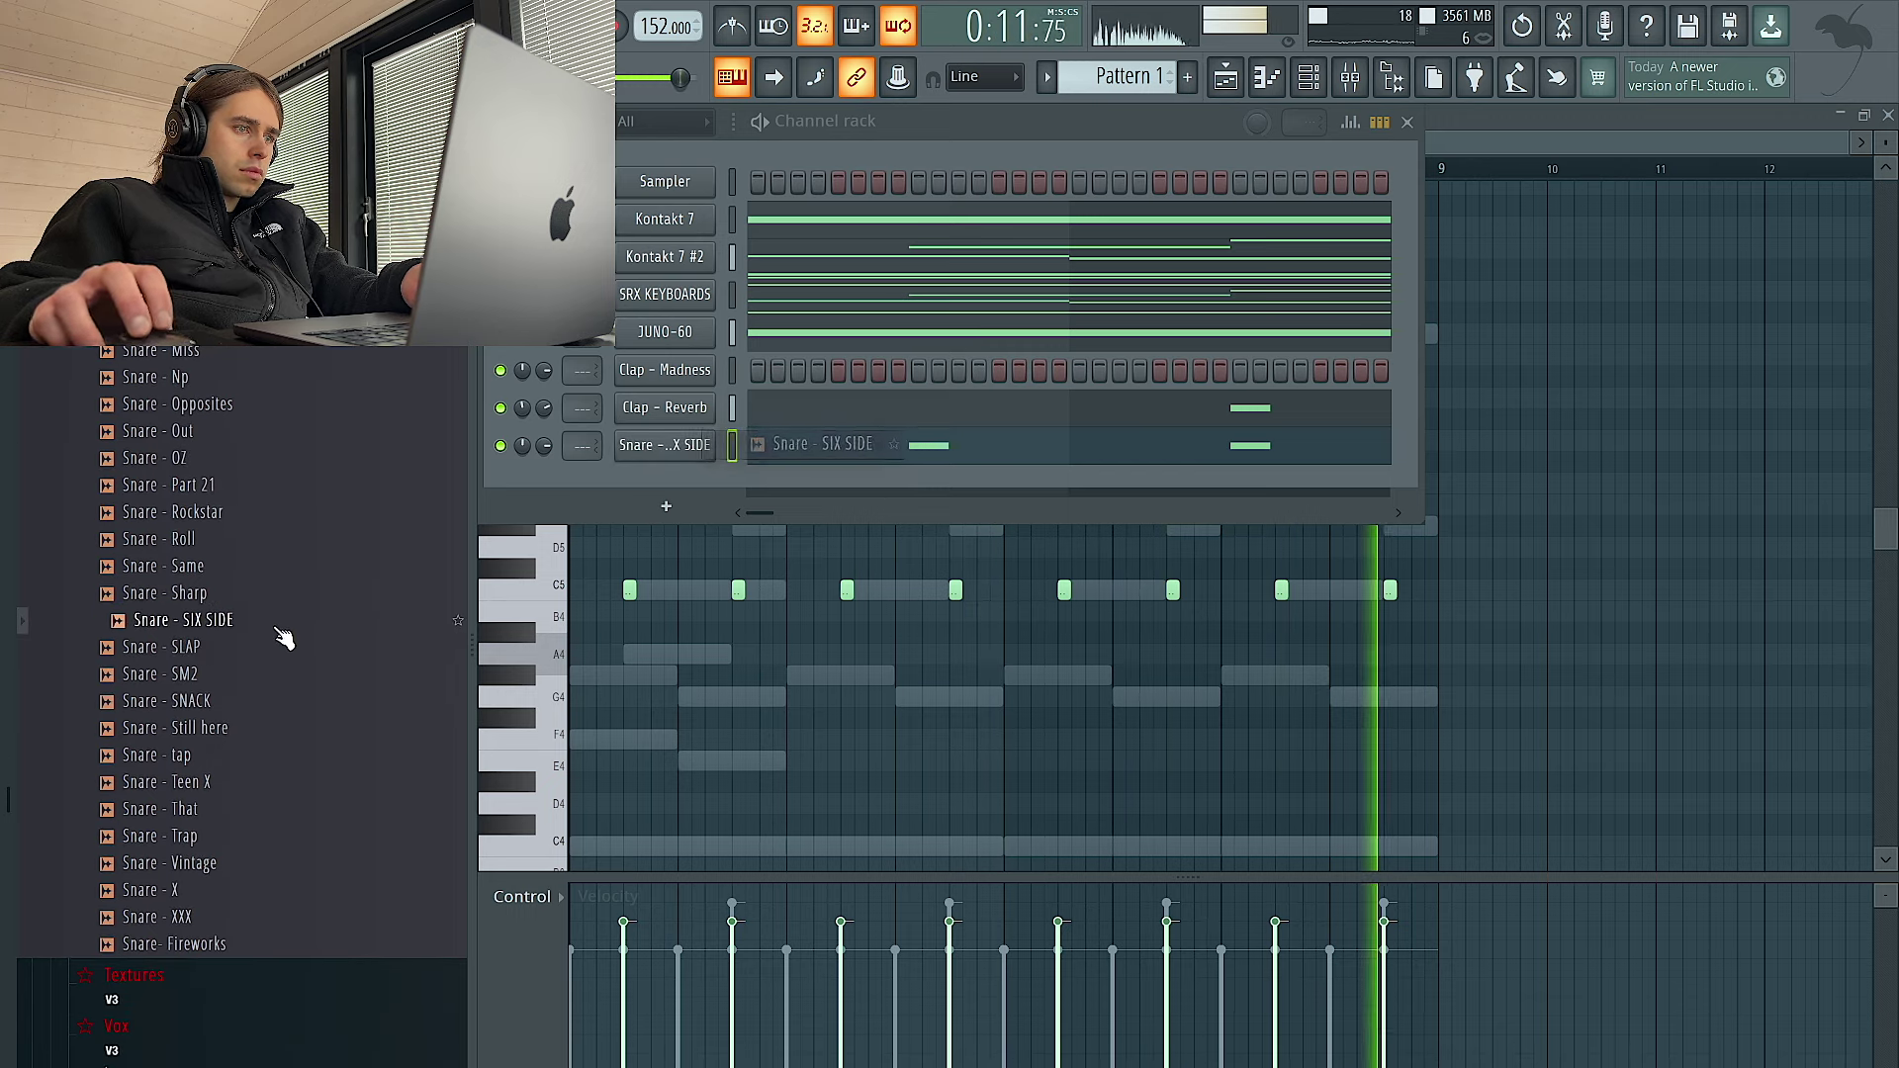
middle_click(268, 737)
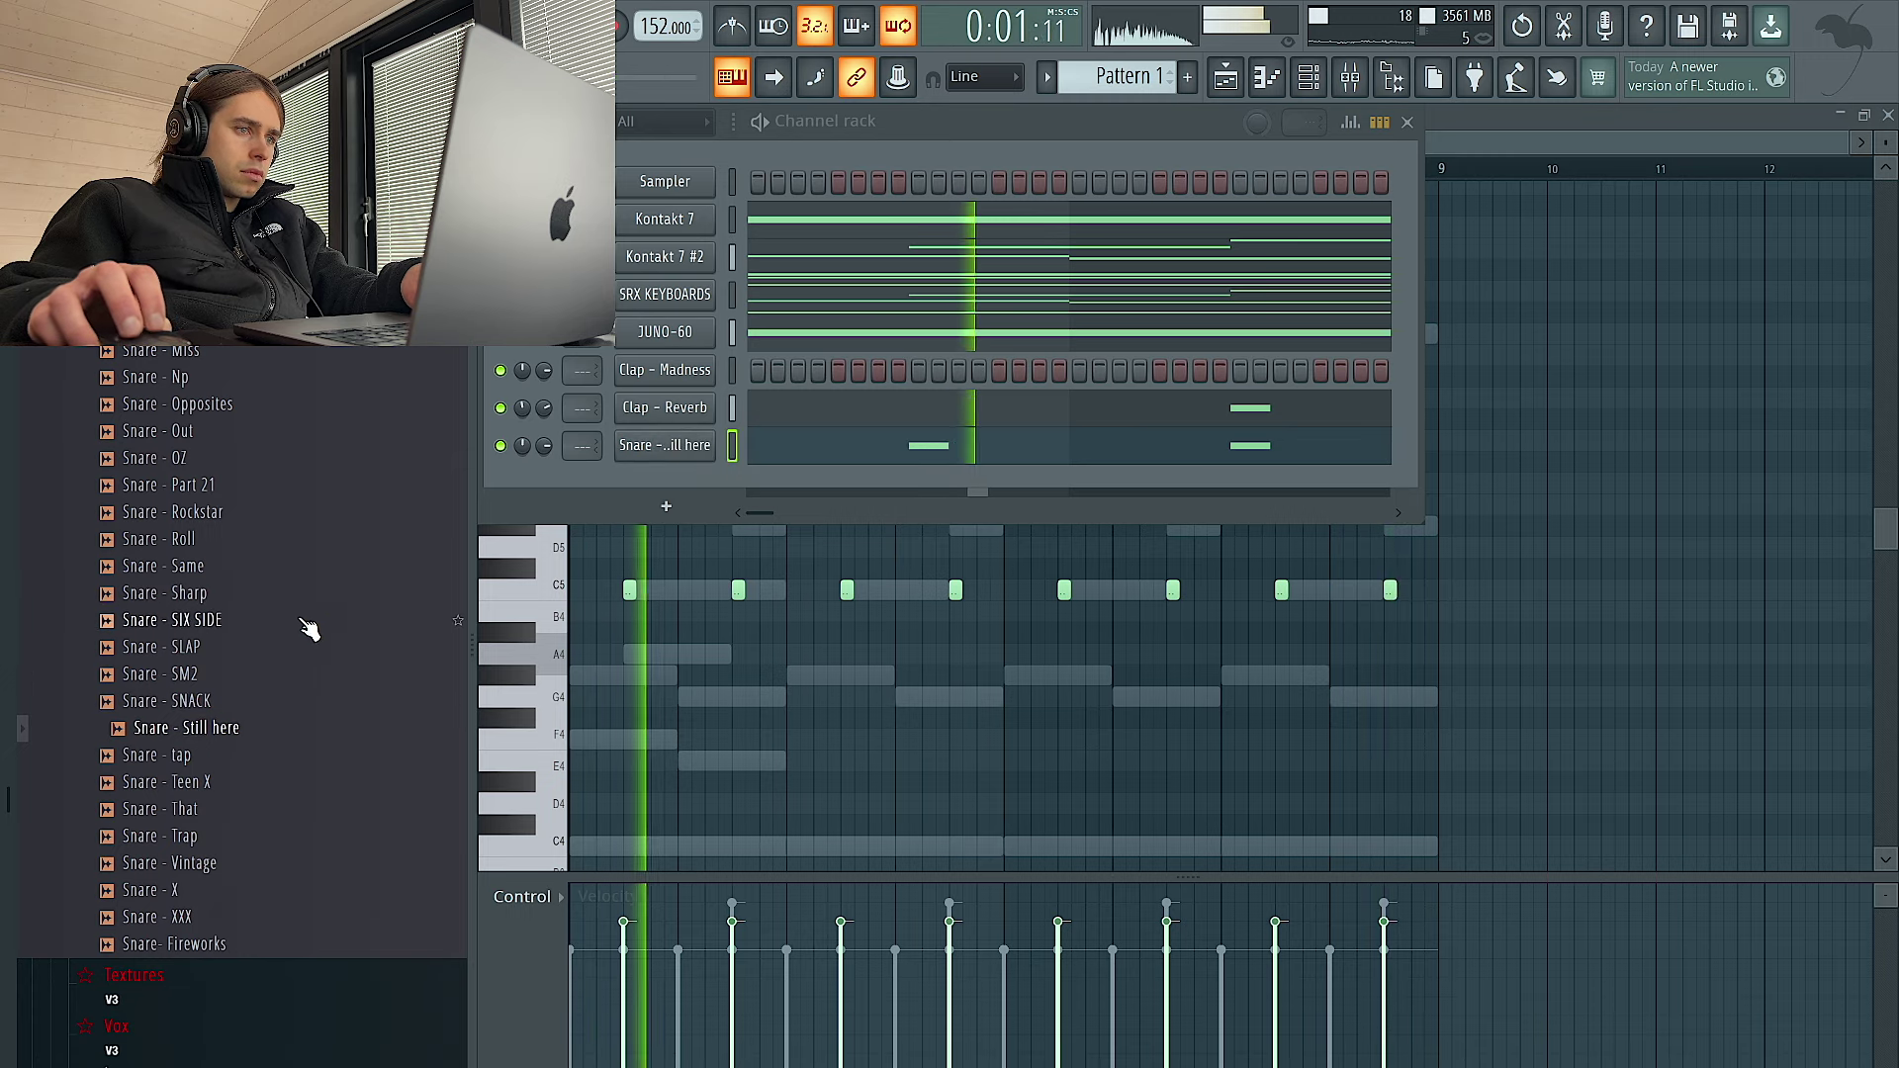
Try Snare - Miss and Snare - Metro21, load Snare - BE MINE instead and add Snare - Sharp as a new channel
scroll(265, 742, up, 4)
middle_click(262, 515)
scroll(279, 579, up, 4)
middle_click(257, 569)
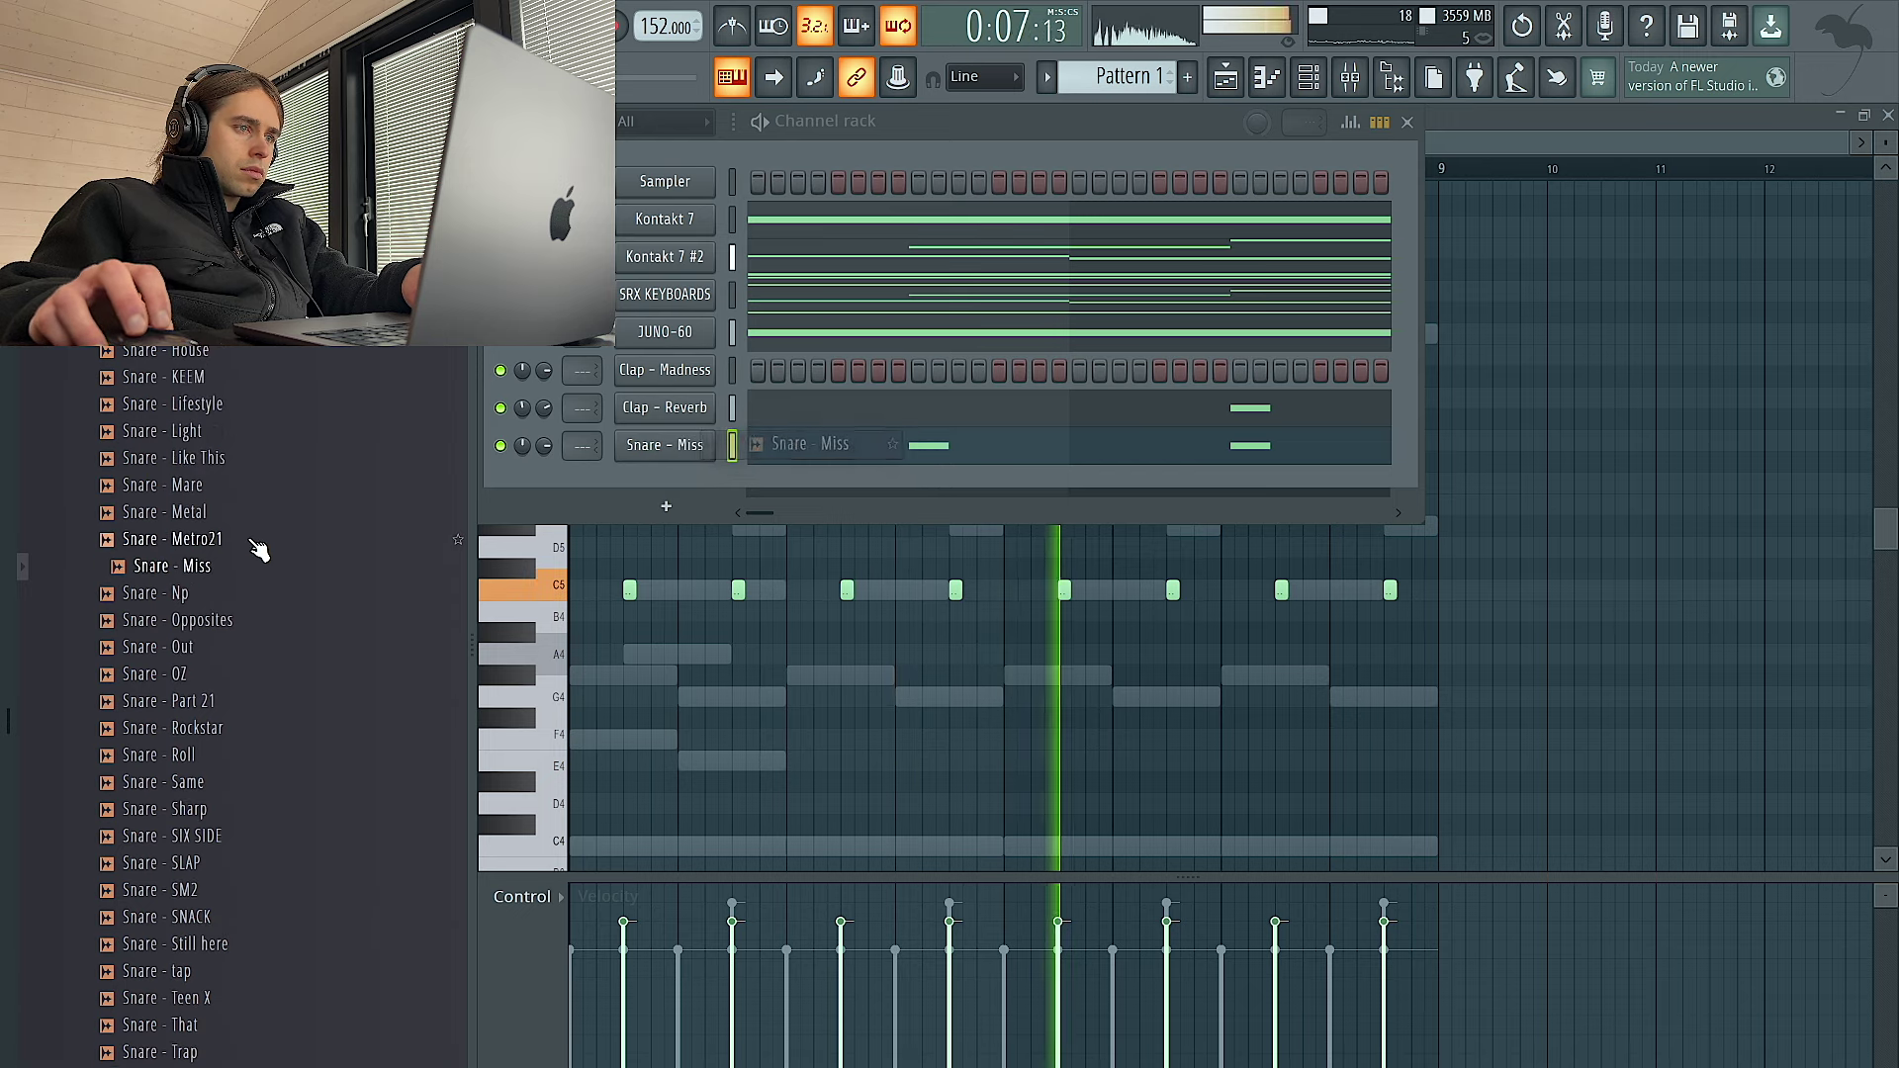
middle_click(256, 544)
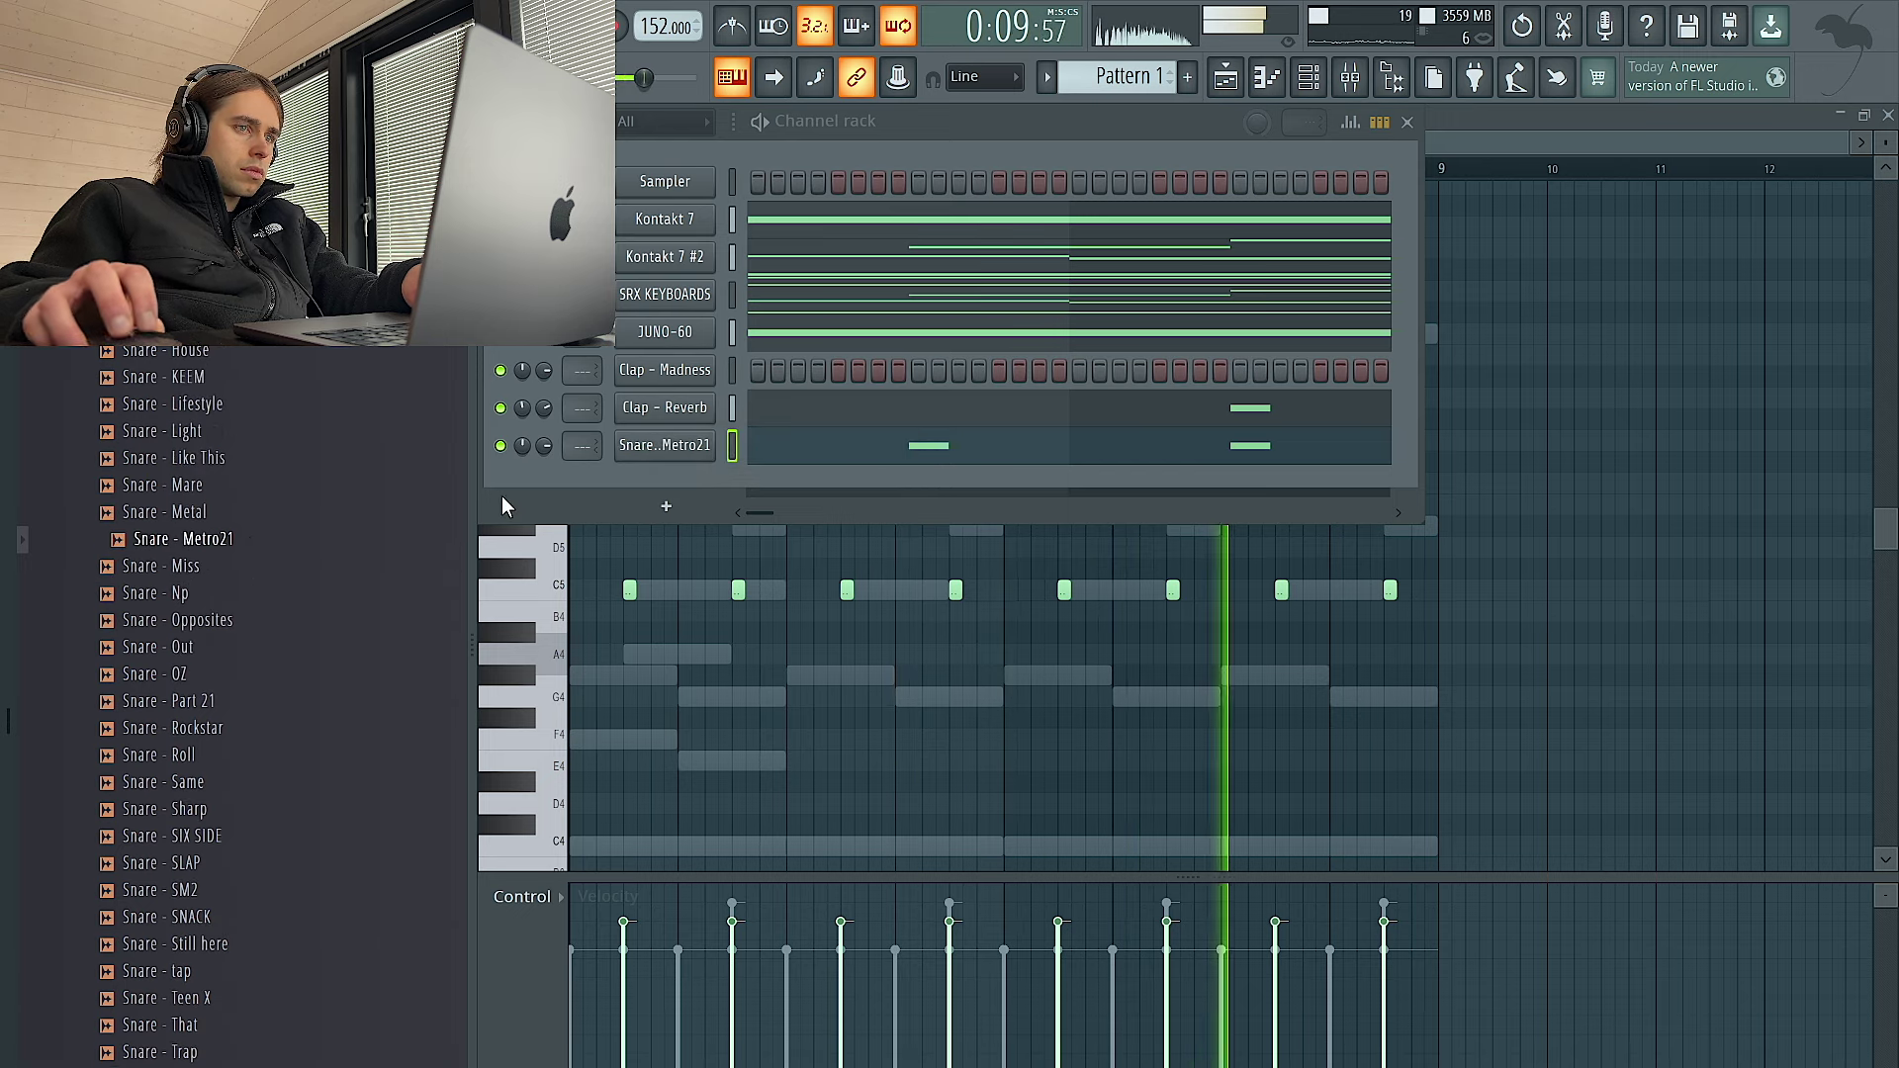
middle_click(248, 569)
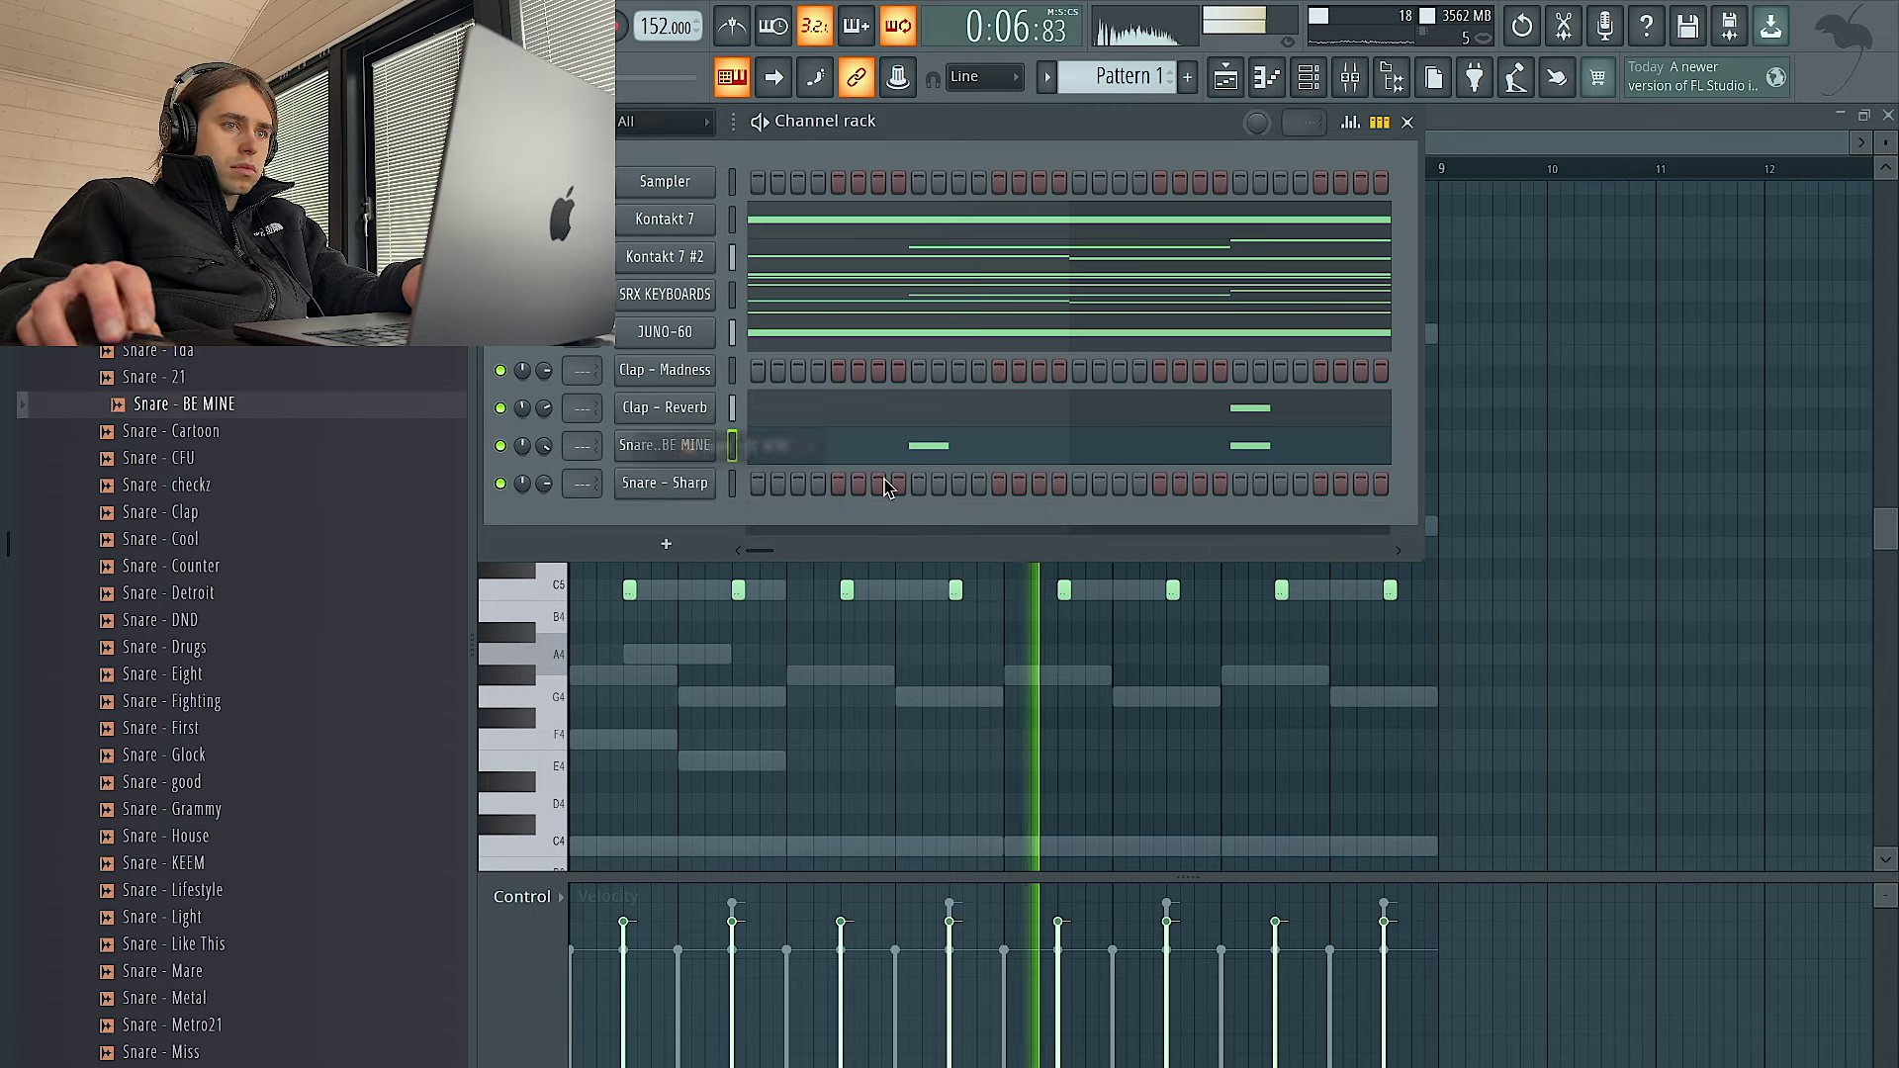
Place a short Snare - Sharp hit on C5 just after the start of bar 4 and duplicate it into bar 8
right_click(625, 475)
click(682, 483)
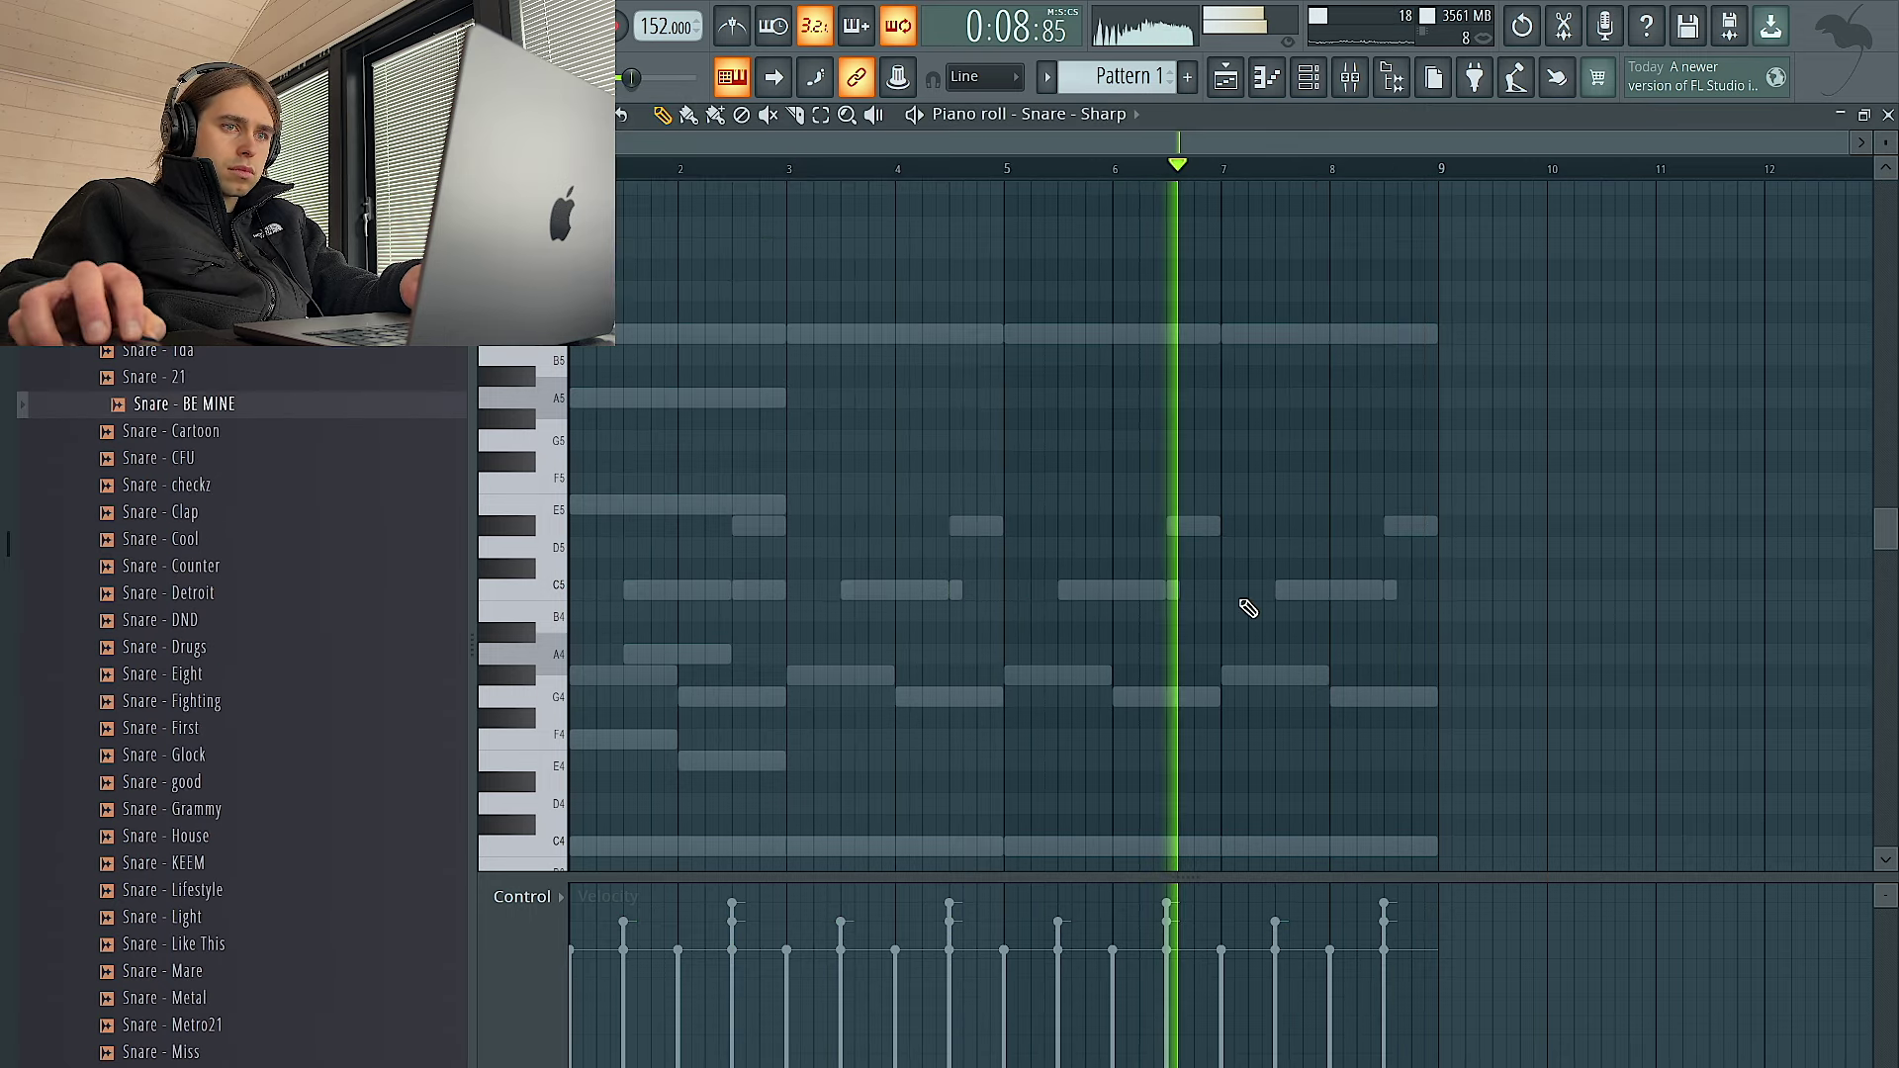
scroll(1244, 605, down, 2)
scroll(1244, 605, up, 4)
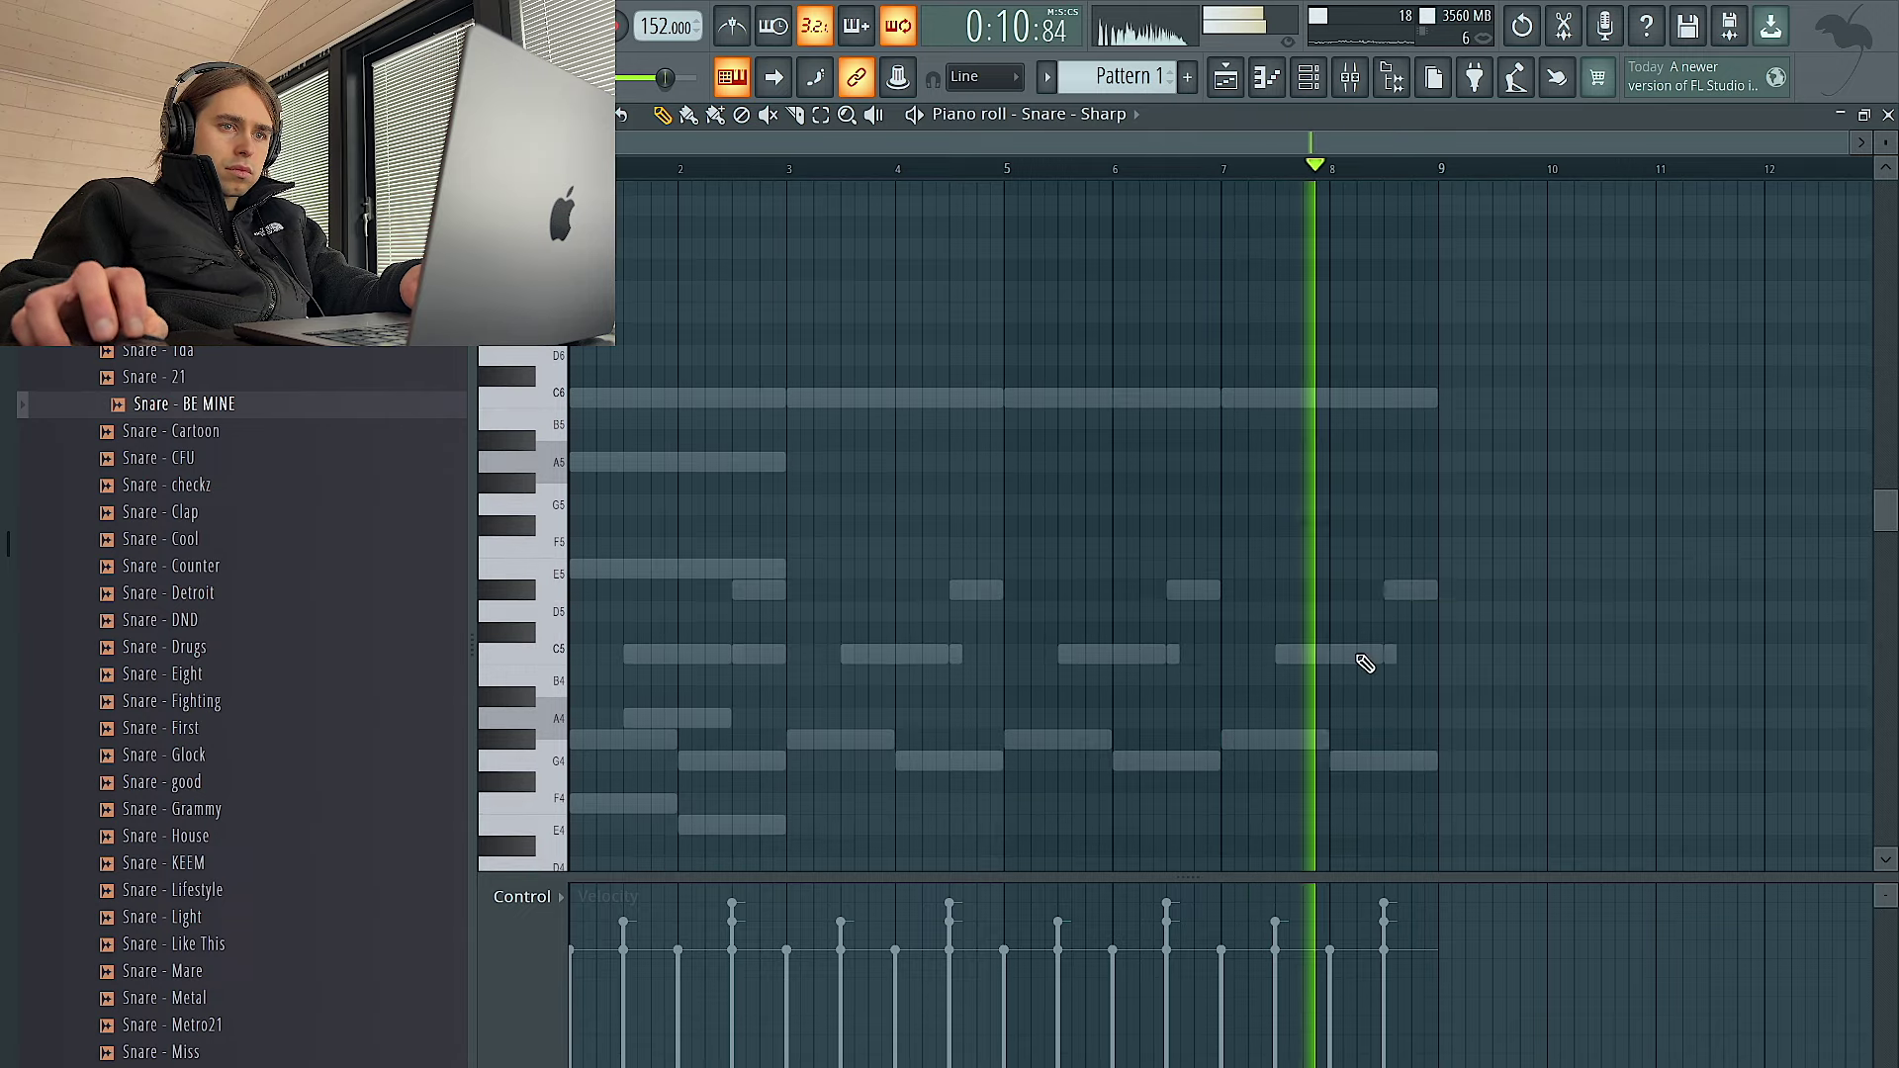
click(1372, 587)
right_click(1369, 590)
scroll(900, 598, down, 5)
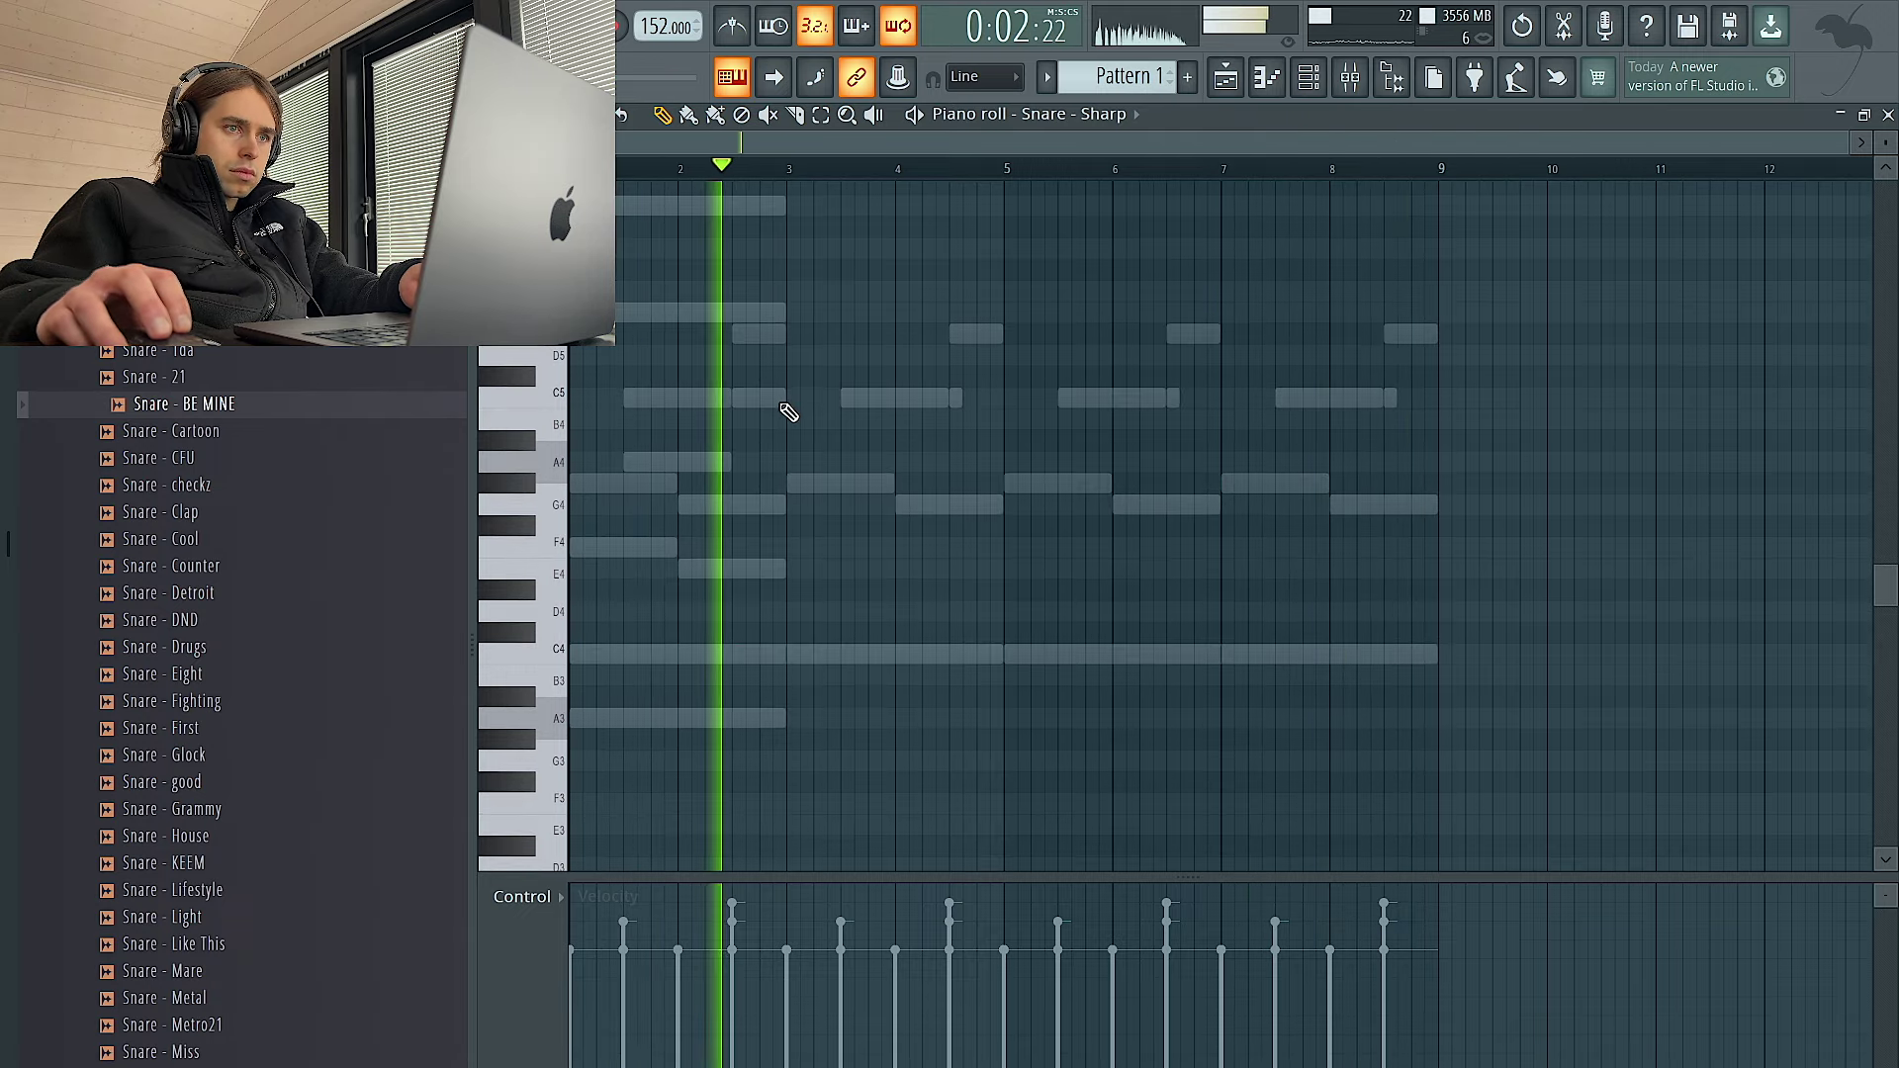
click(911, 397)
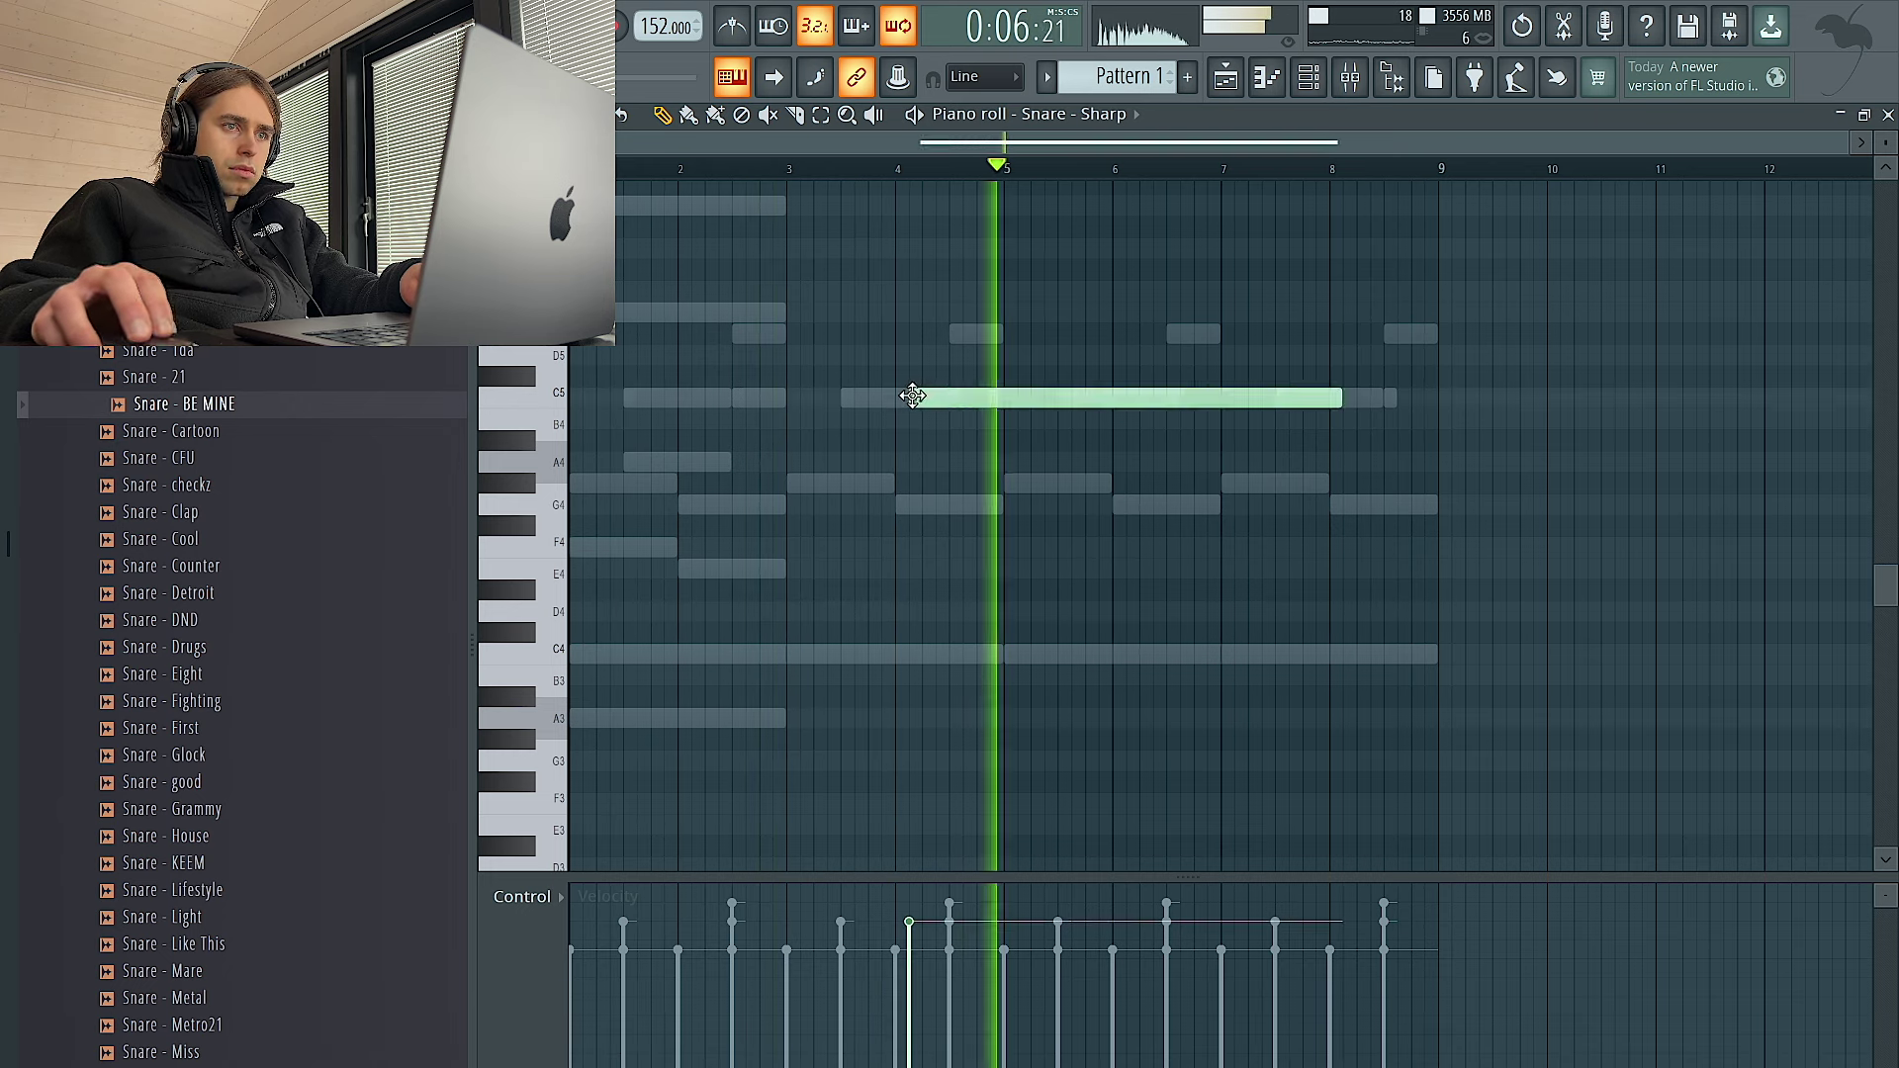
drag(1002, 168, 571, 169)
key(ctrl+b)
ctrl+click(1468, 171)
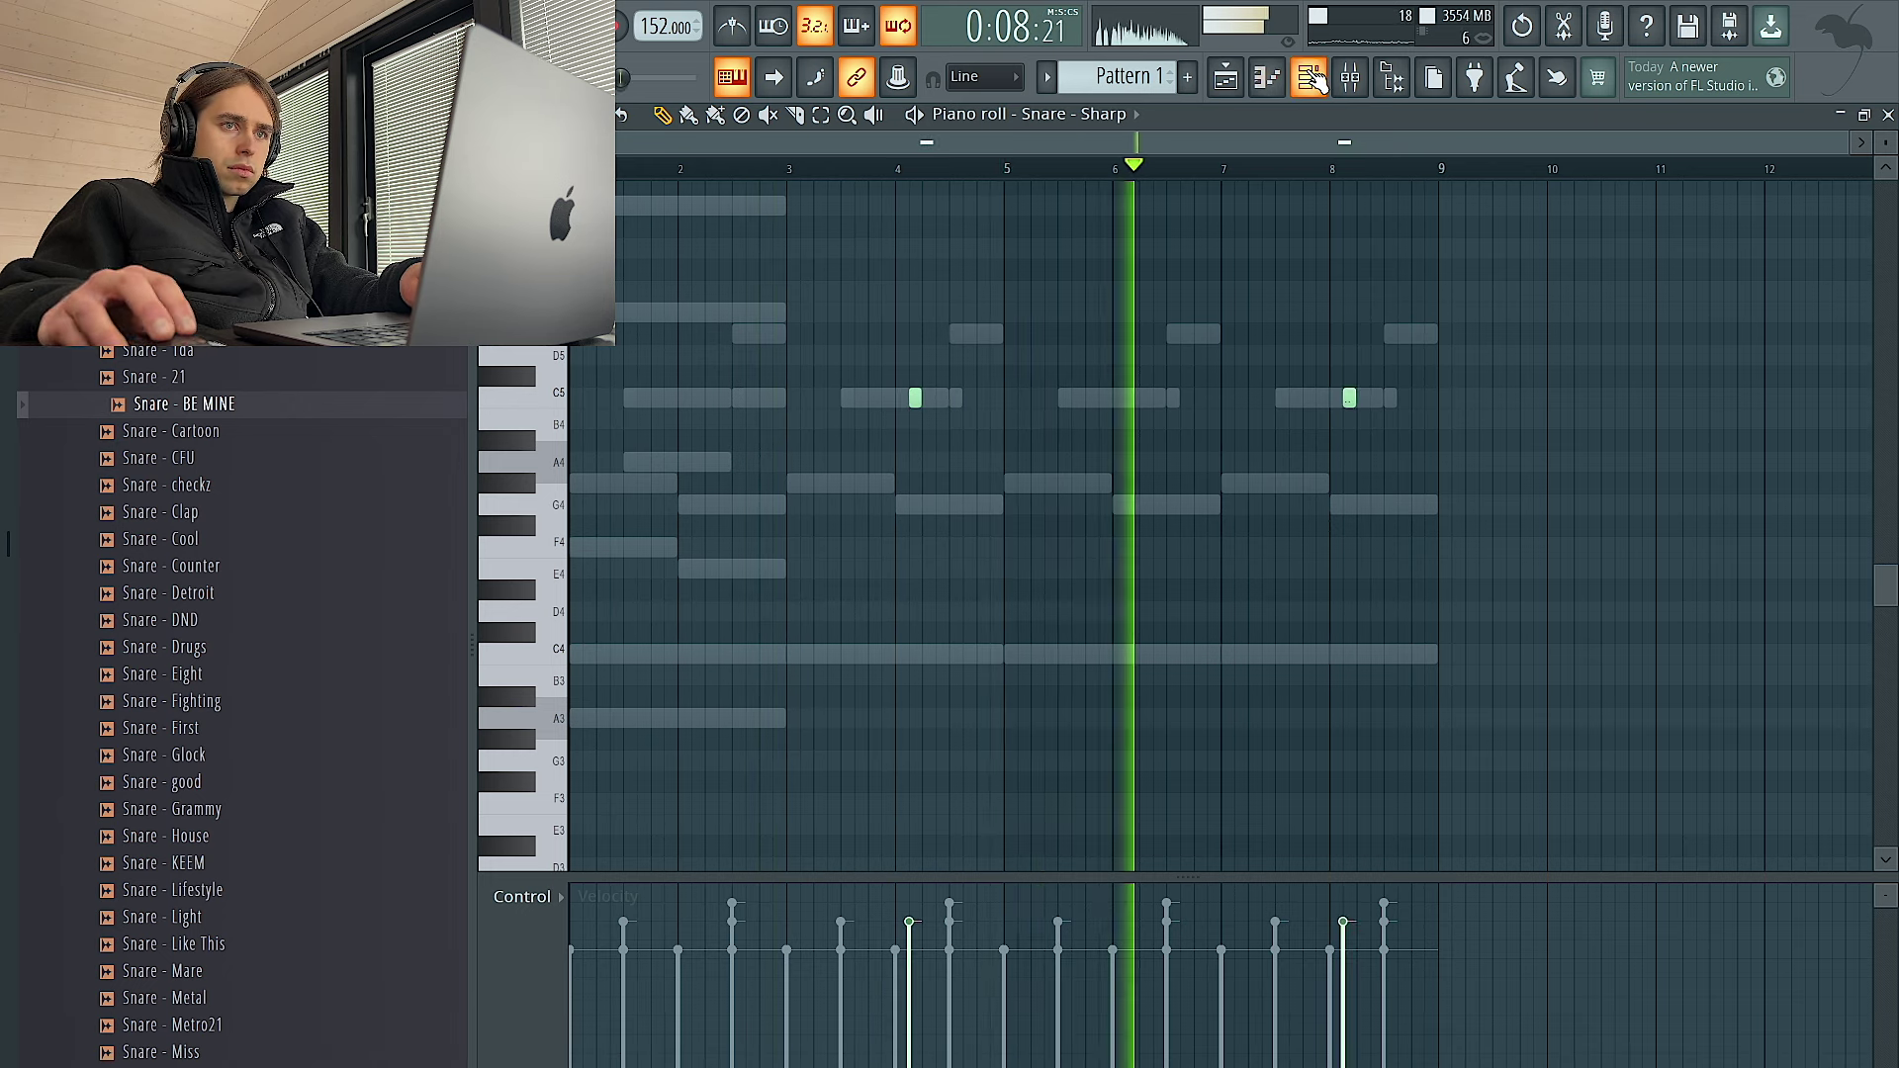
Add the Hihat - E sample as a new channel and fill it every 4 steps
click(1308, 77)
scroll(426, 416, up, 10)
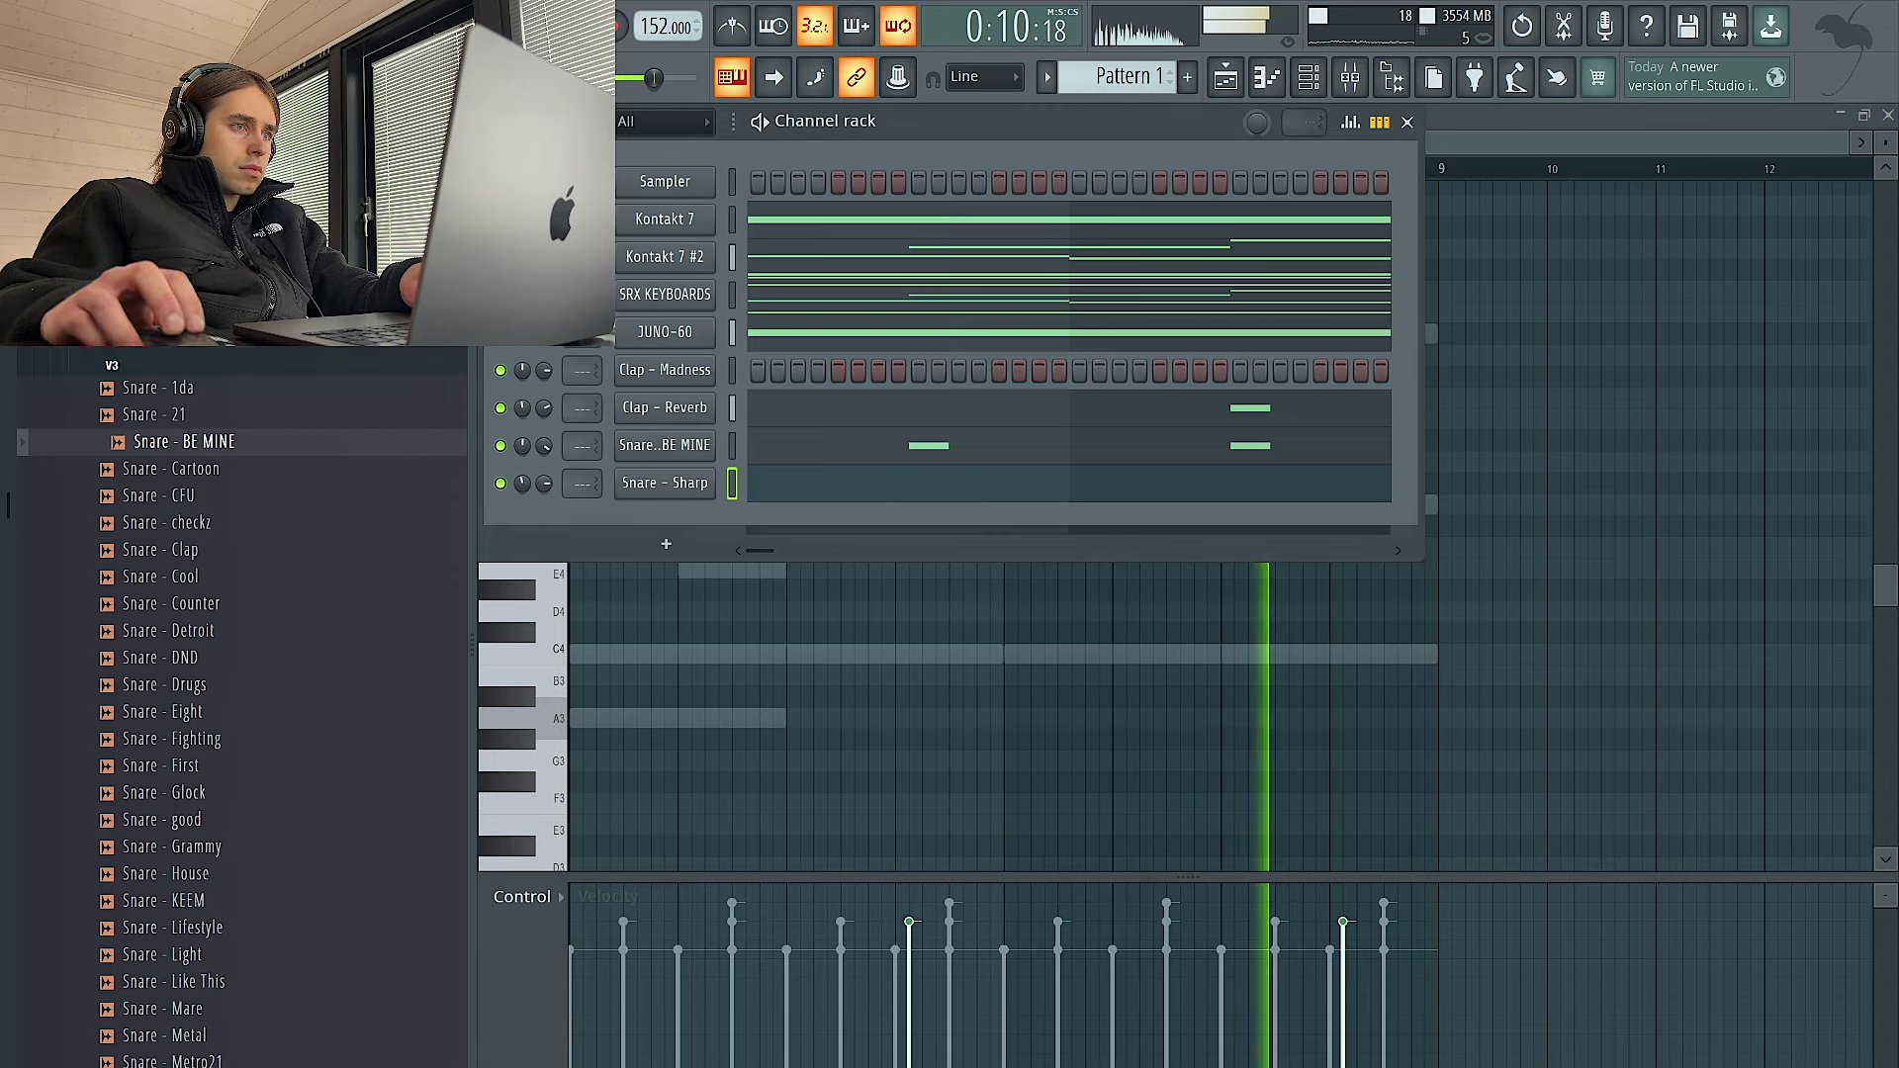
drag(203, 458, 645, 525)
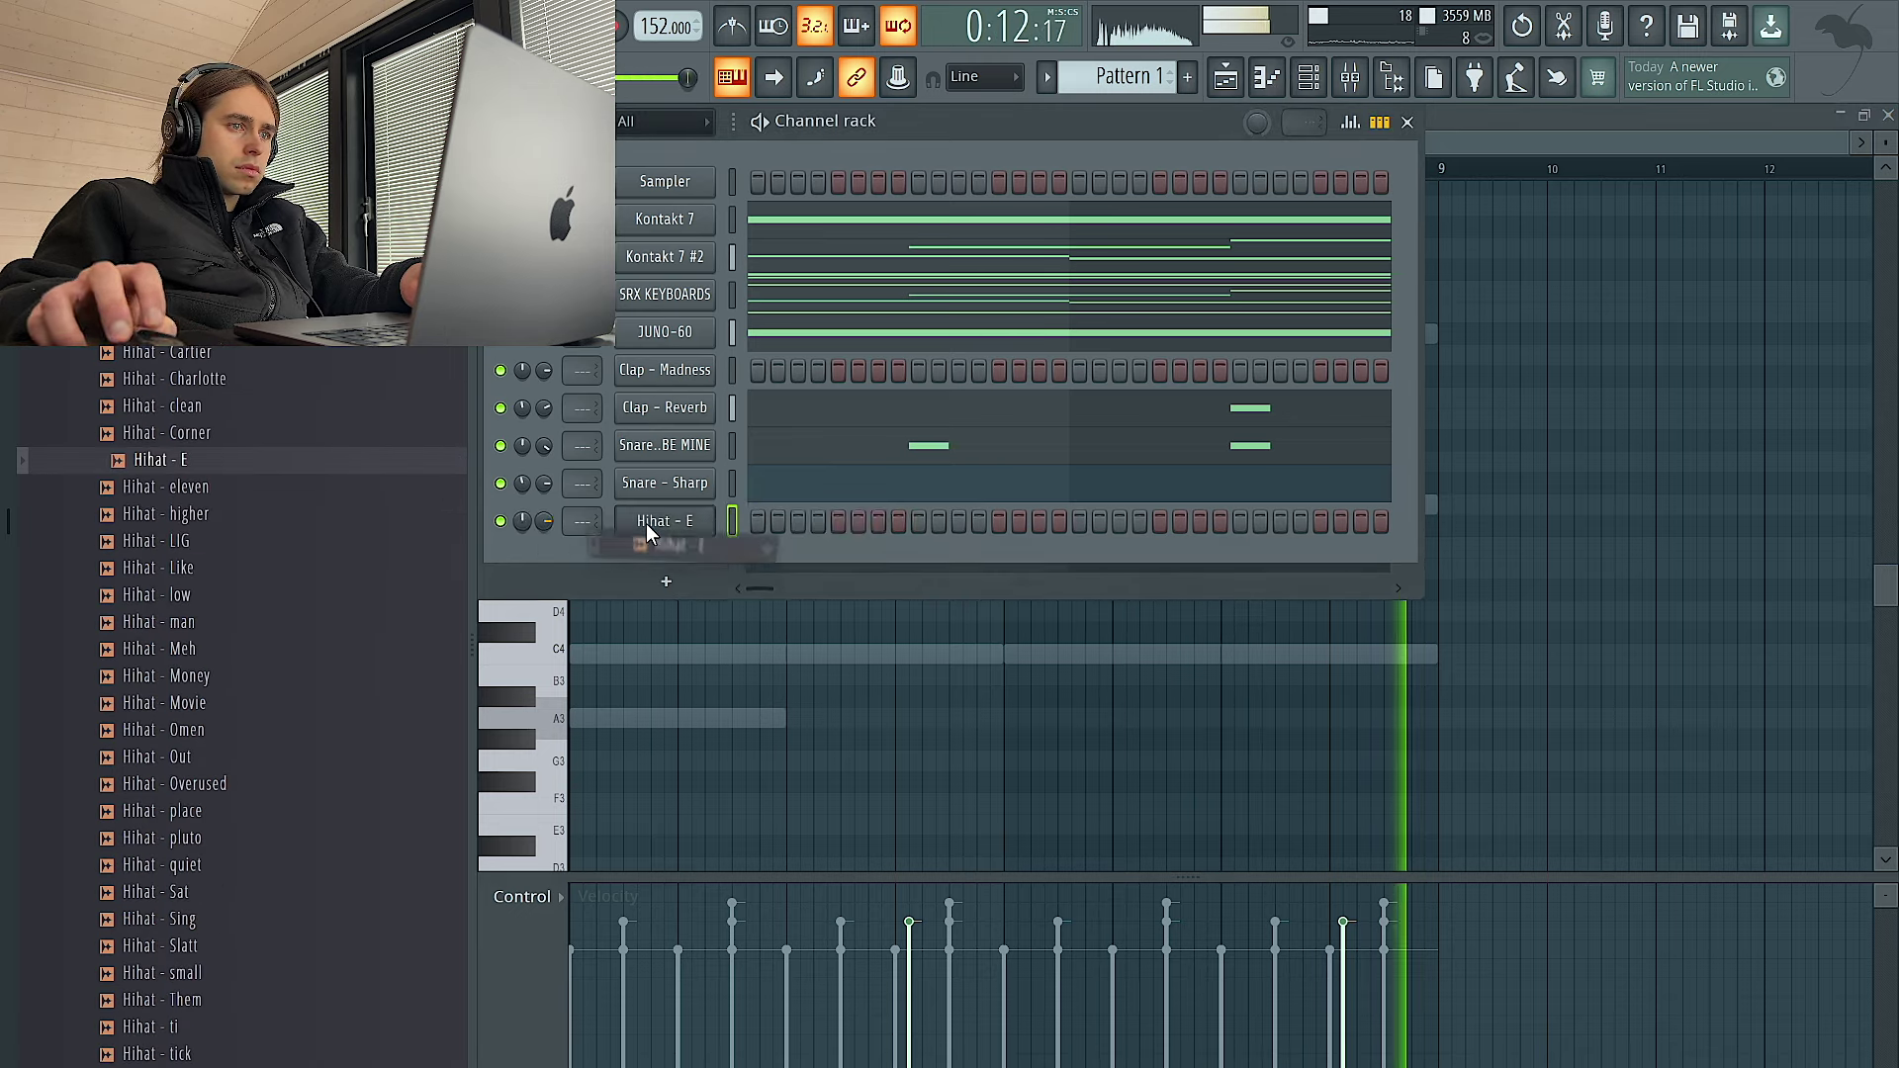
right_click(653, 523)
click(1028, 605)
right_click(626, 529)
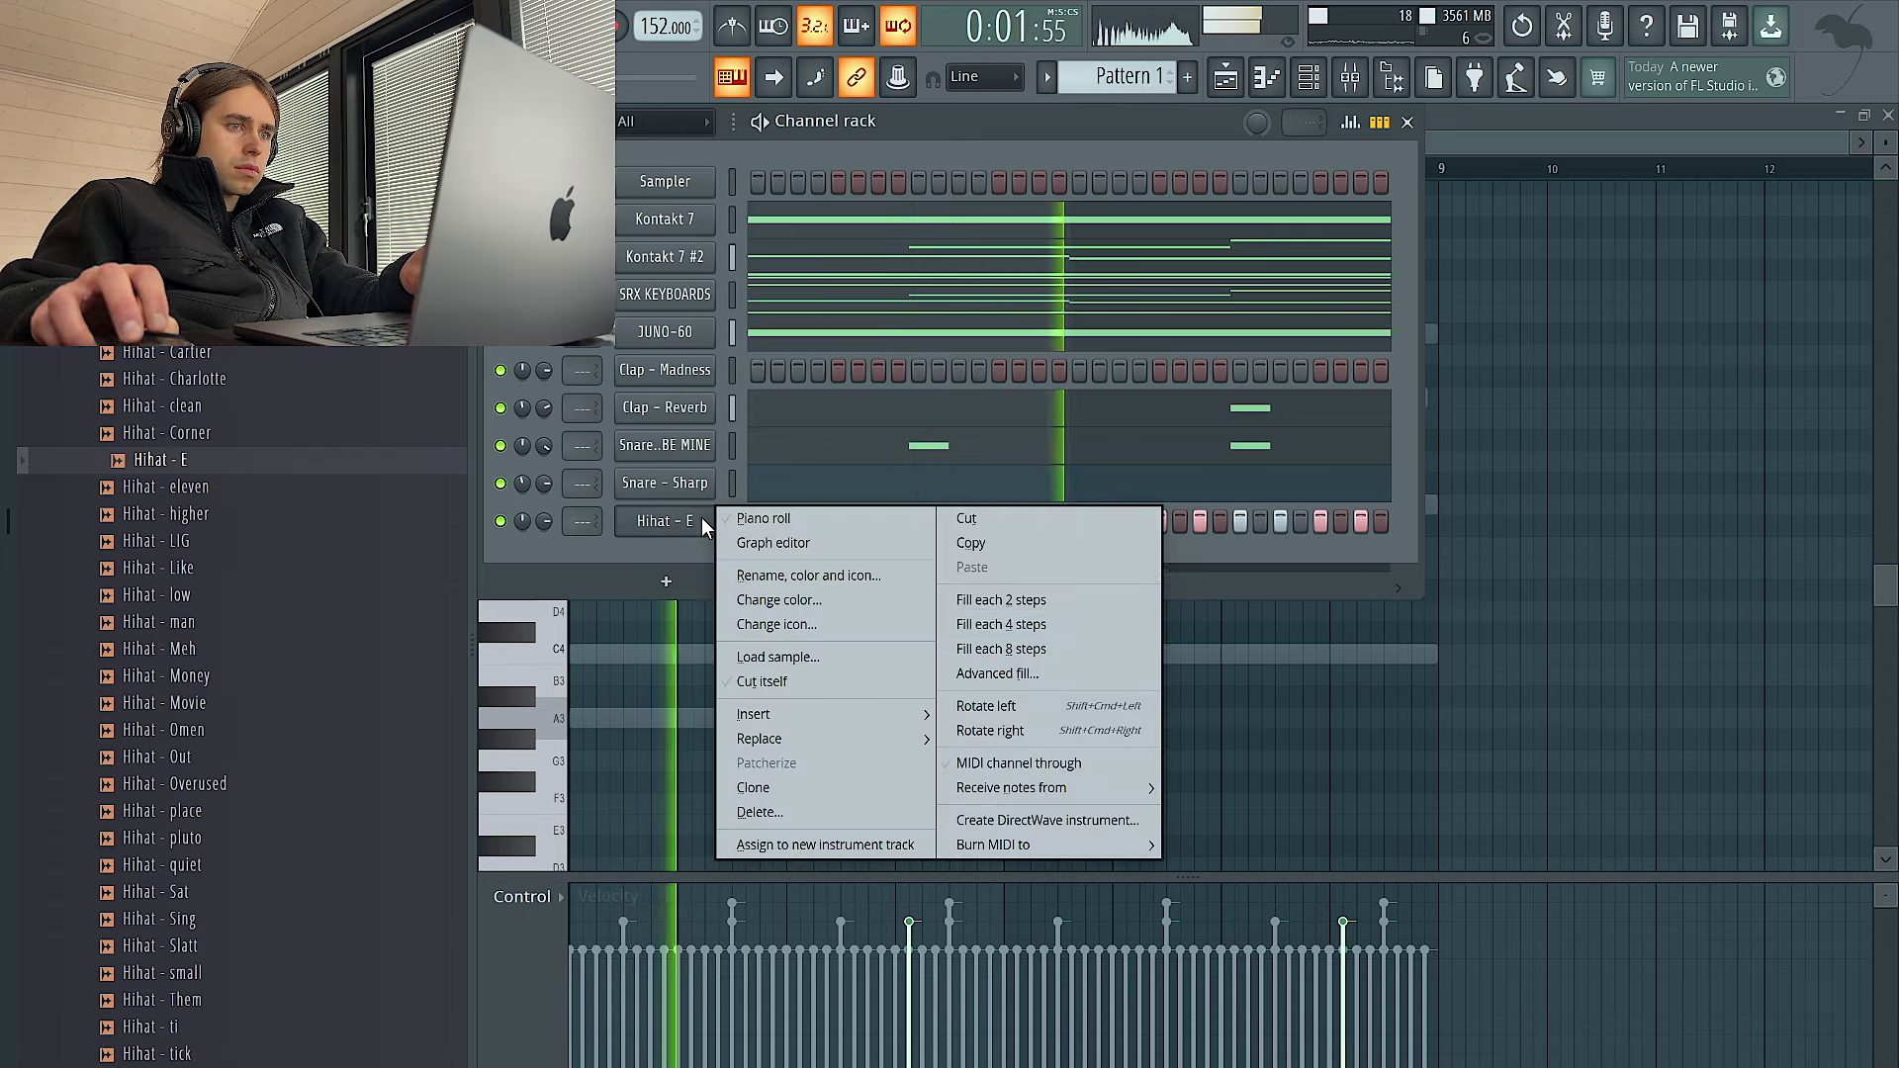
click(1029, 623)
Replace the first-bar hits in the Hihat - E piano roll with a few closely spaced C5 notes
right_click(651, 522)
click(752, 518)
key(ctrl+a)
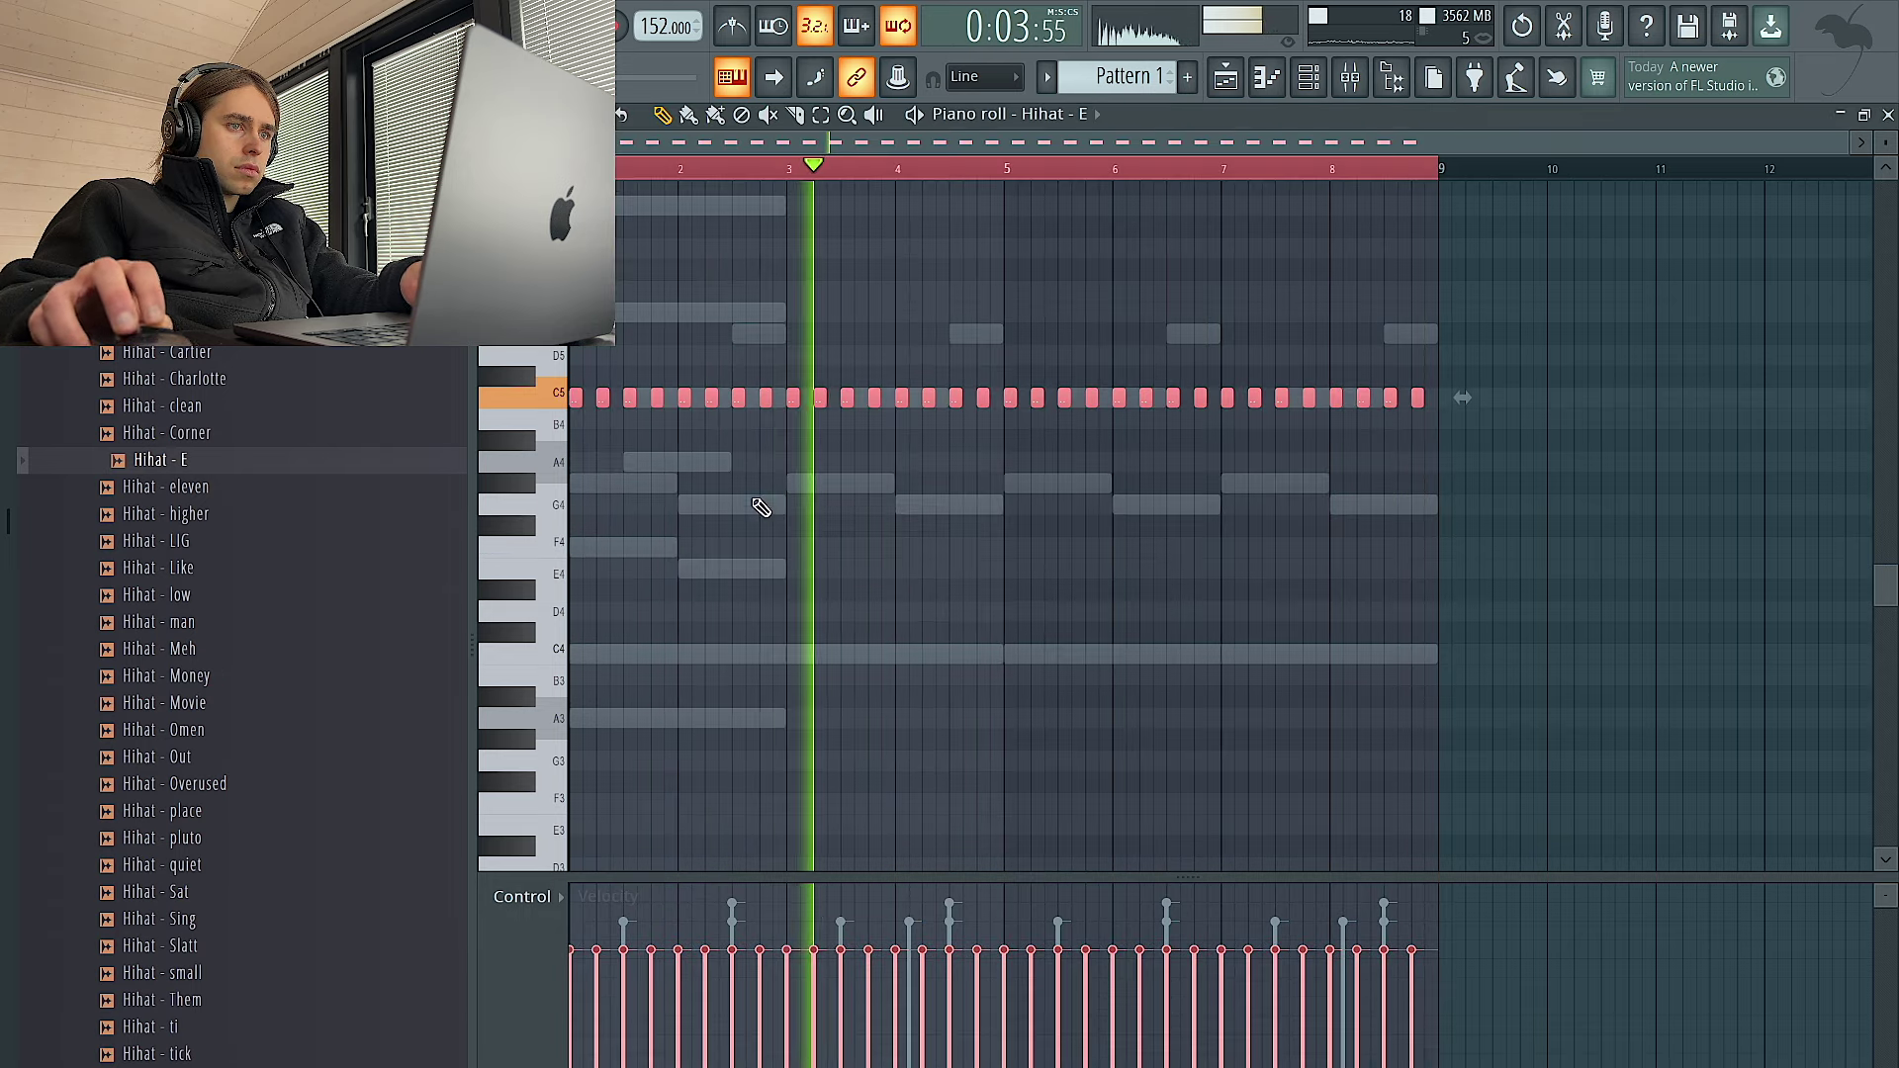
click(550, 115)
click(605, 300)
click(529, 115)
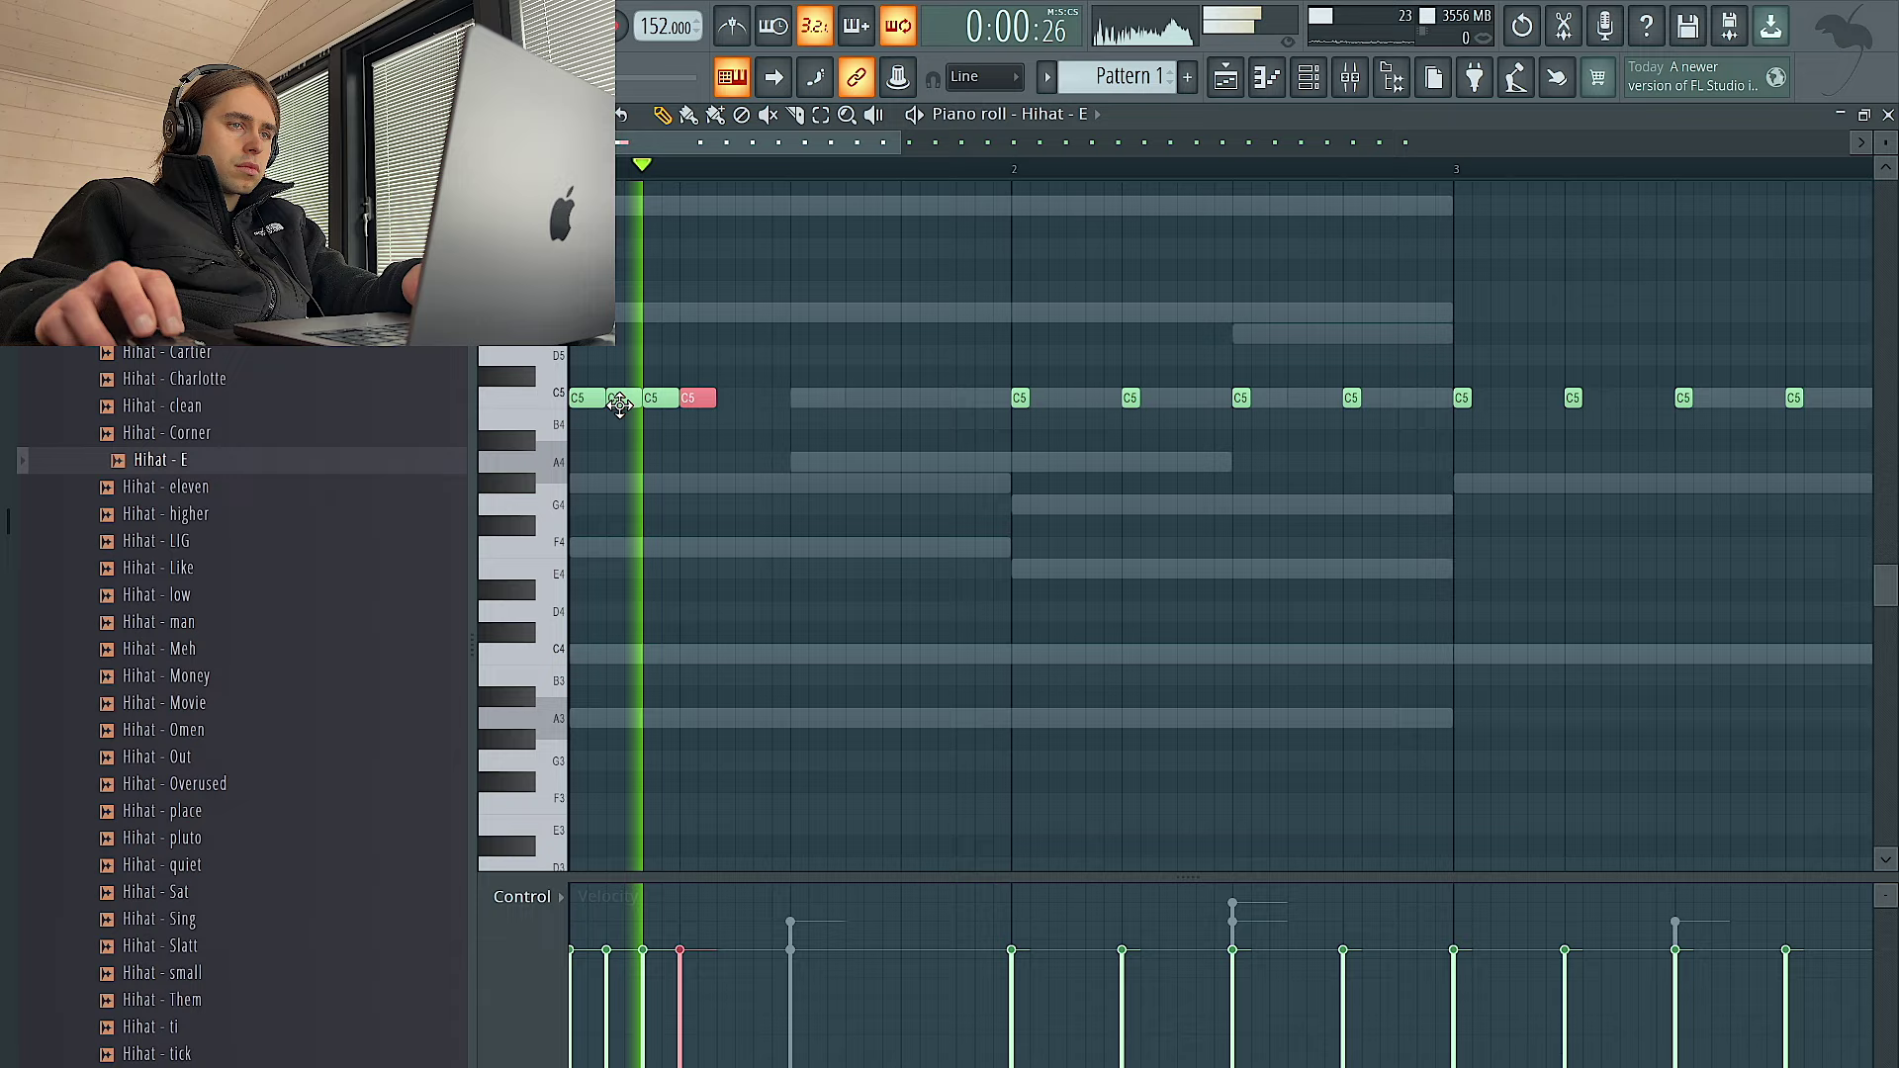
Duplicate the short hi-hat note until ten evenly spaced C5 hits run through most of bar 1
scroll(628, 407, down, 2)
key(ctrl+b)
key(ctrl+b)
key(ctrl+b)
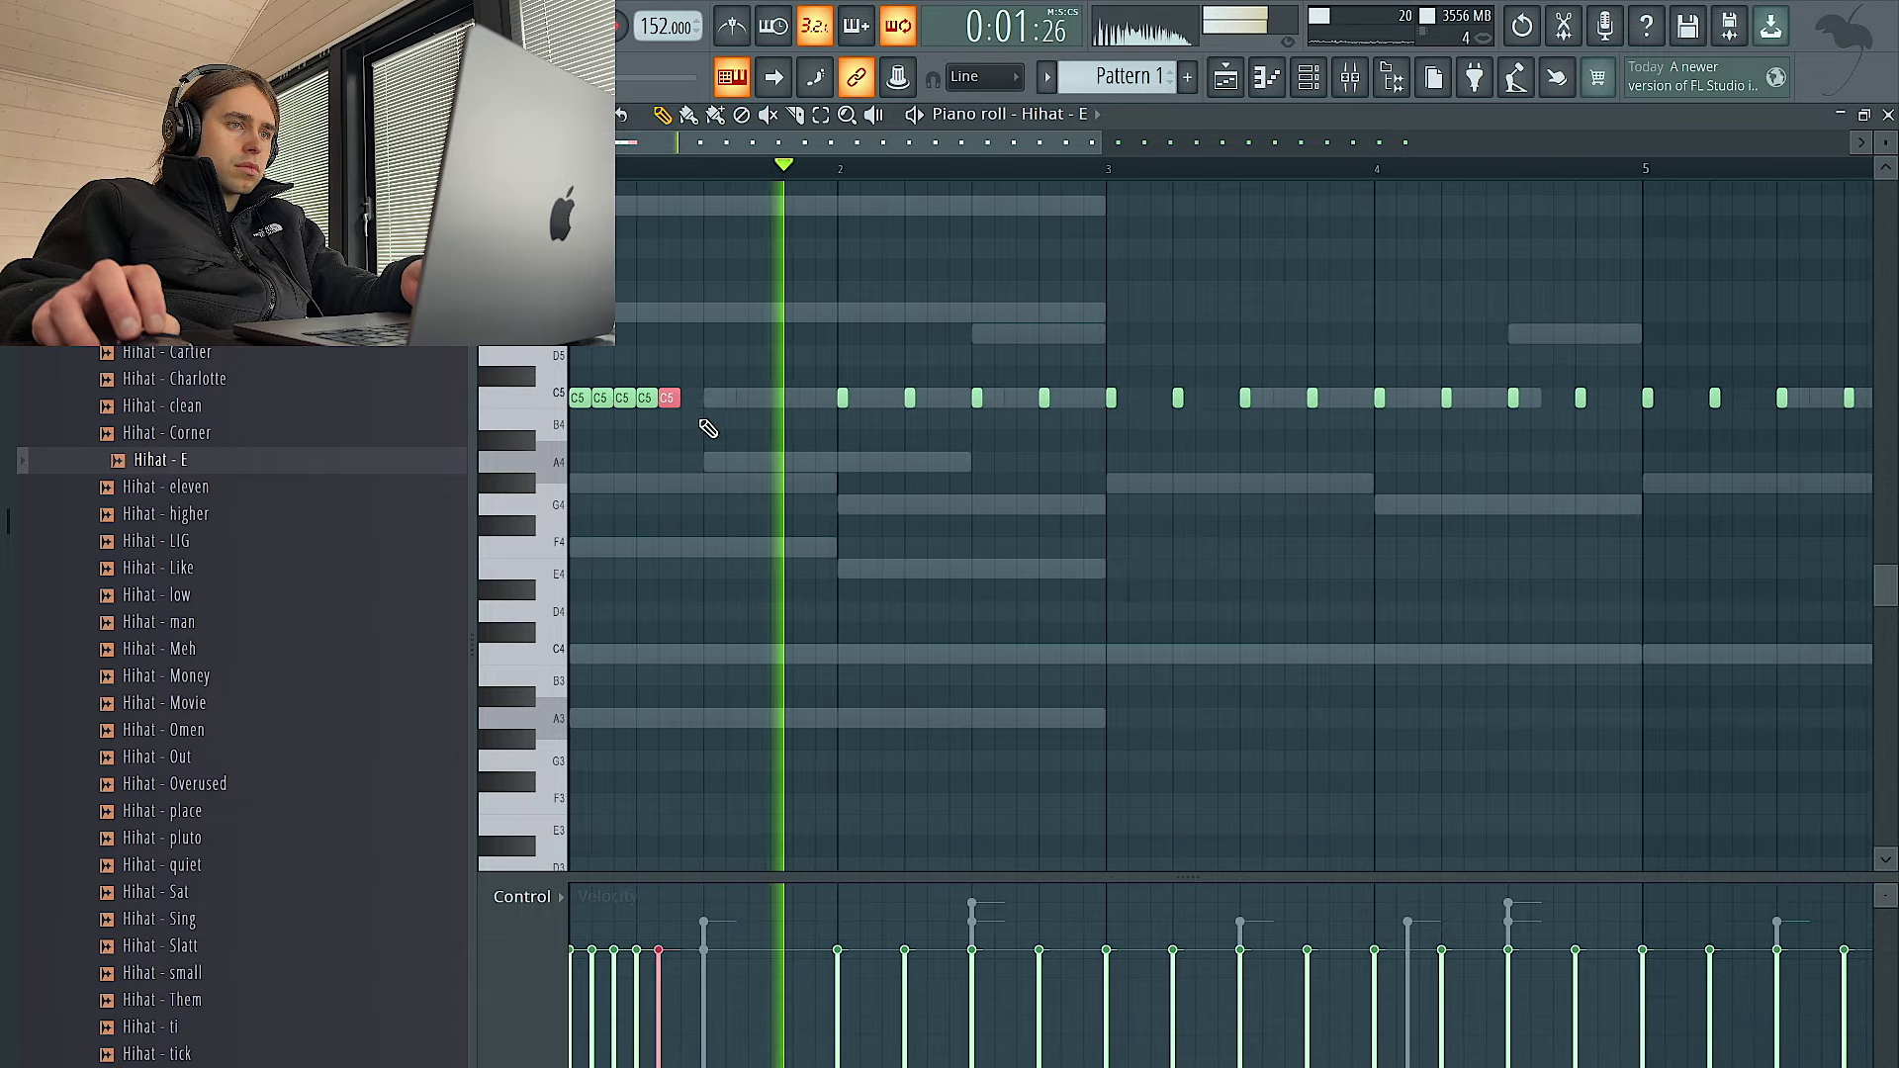
key(ctrl+b)
key(ctrl+b)
key(ctrl+b)
key(ctrl+b)
key(ctrl+b)
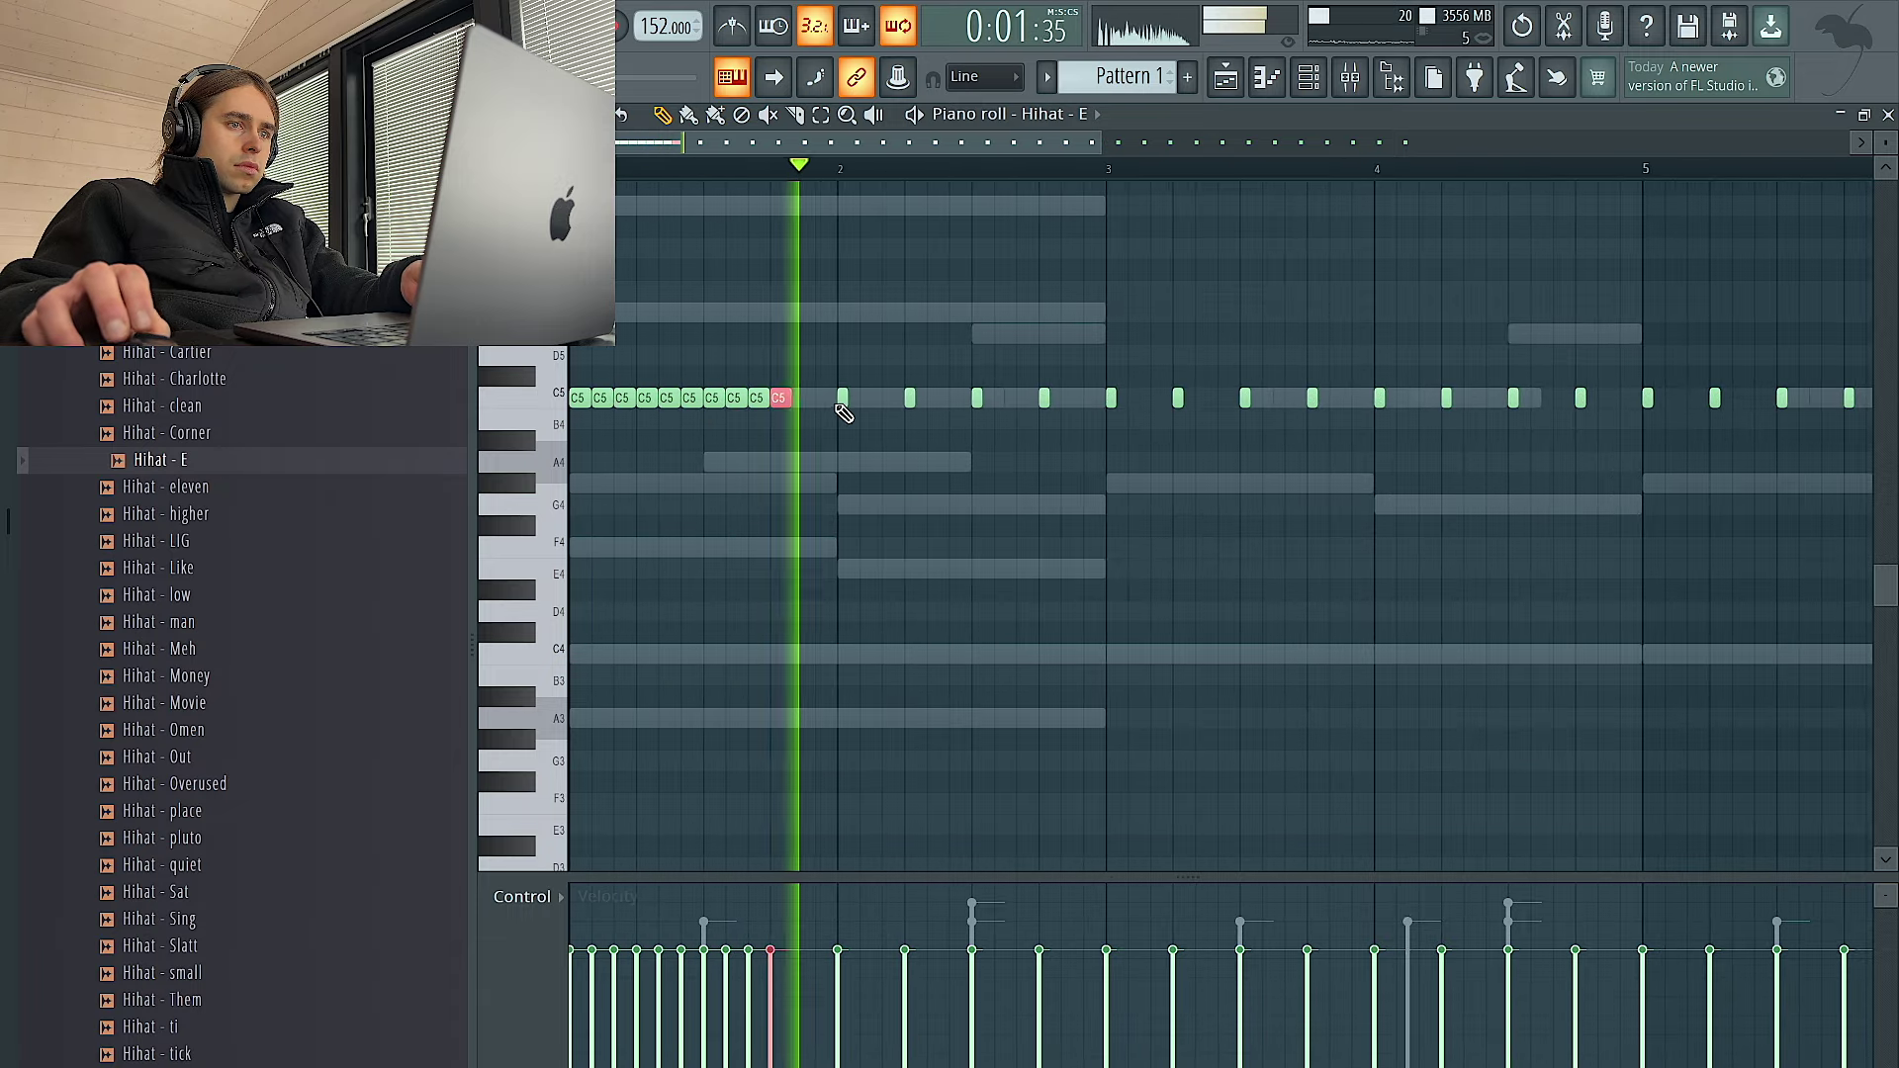
Play the hi-hat run back and undo the last note edits
key(space)
scroll(1156, 399, down, 6)
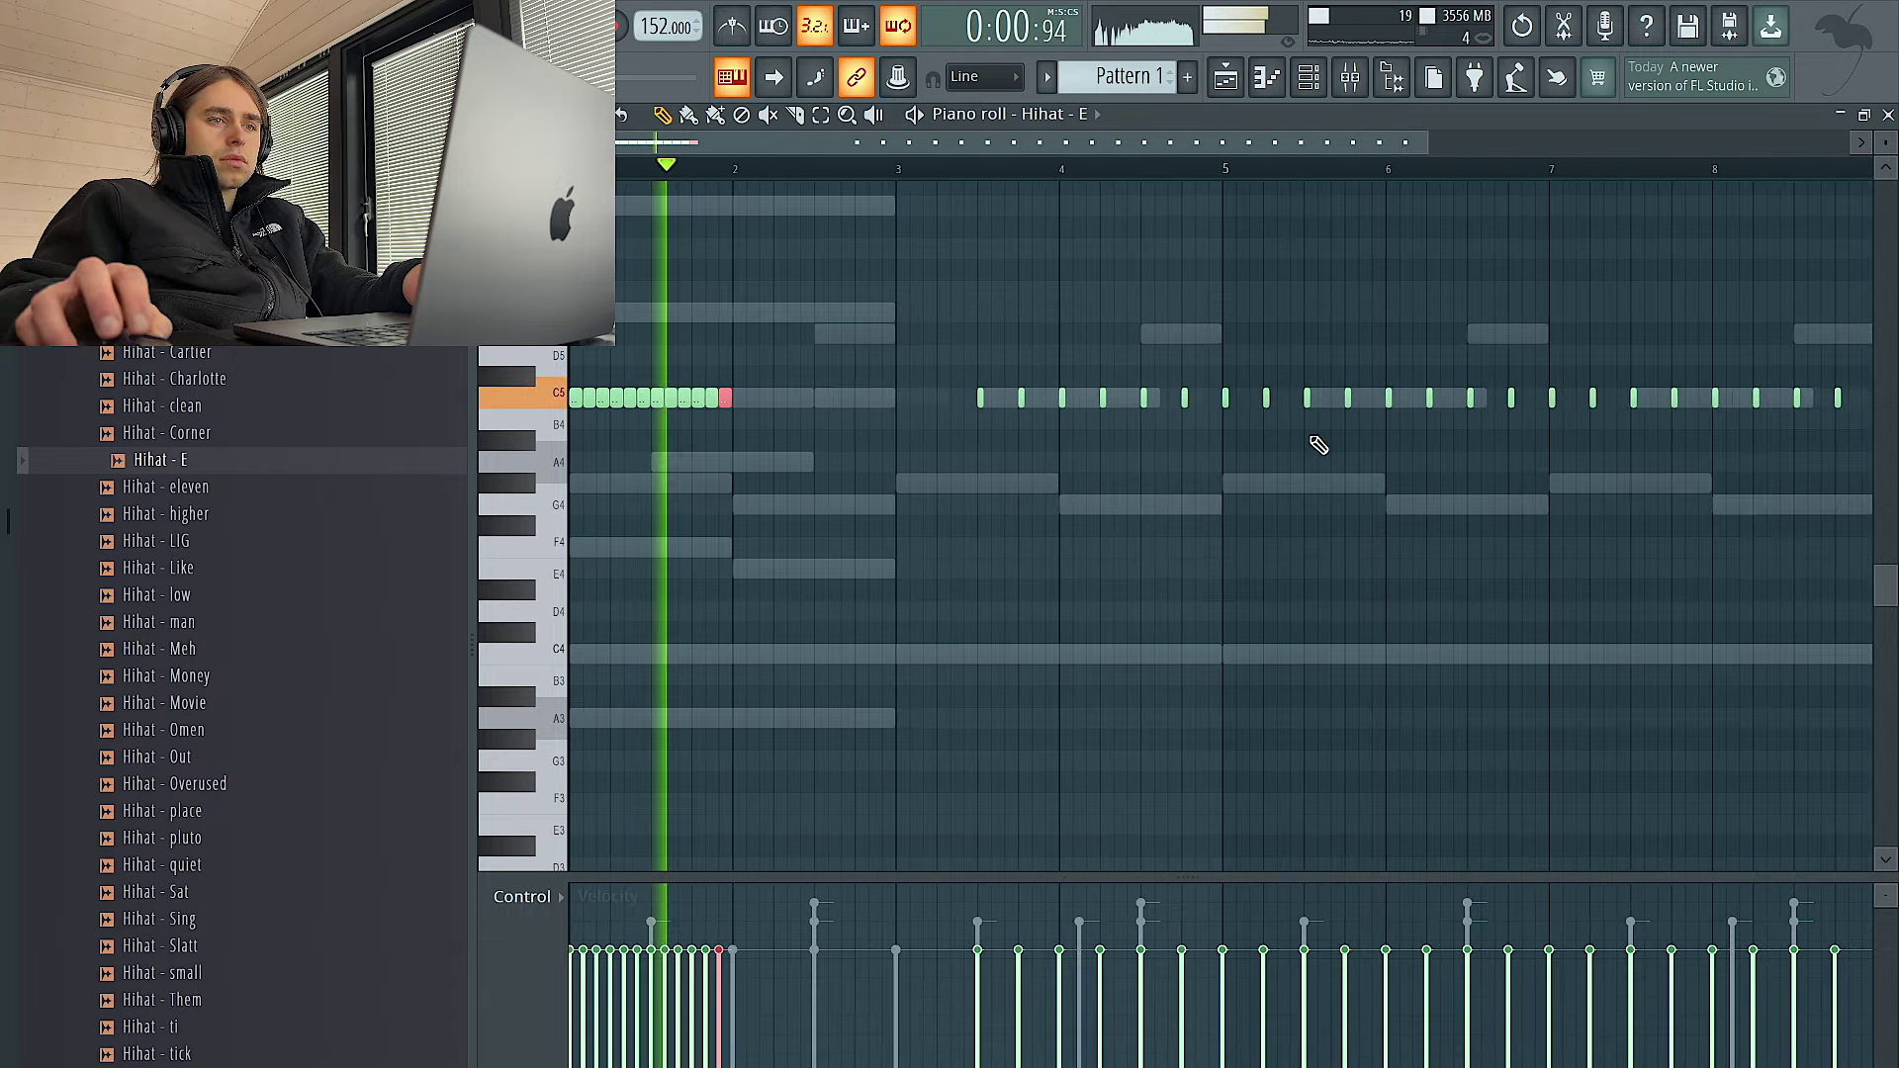
key(ctrl+z)
key(space)
key(ctrl+z)
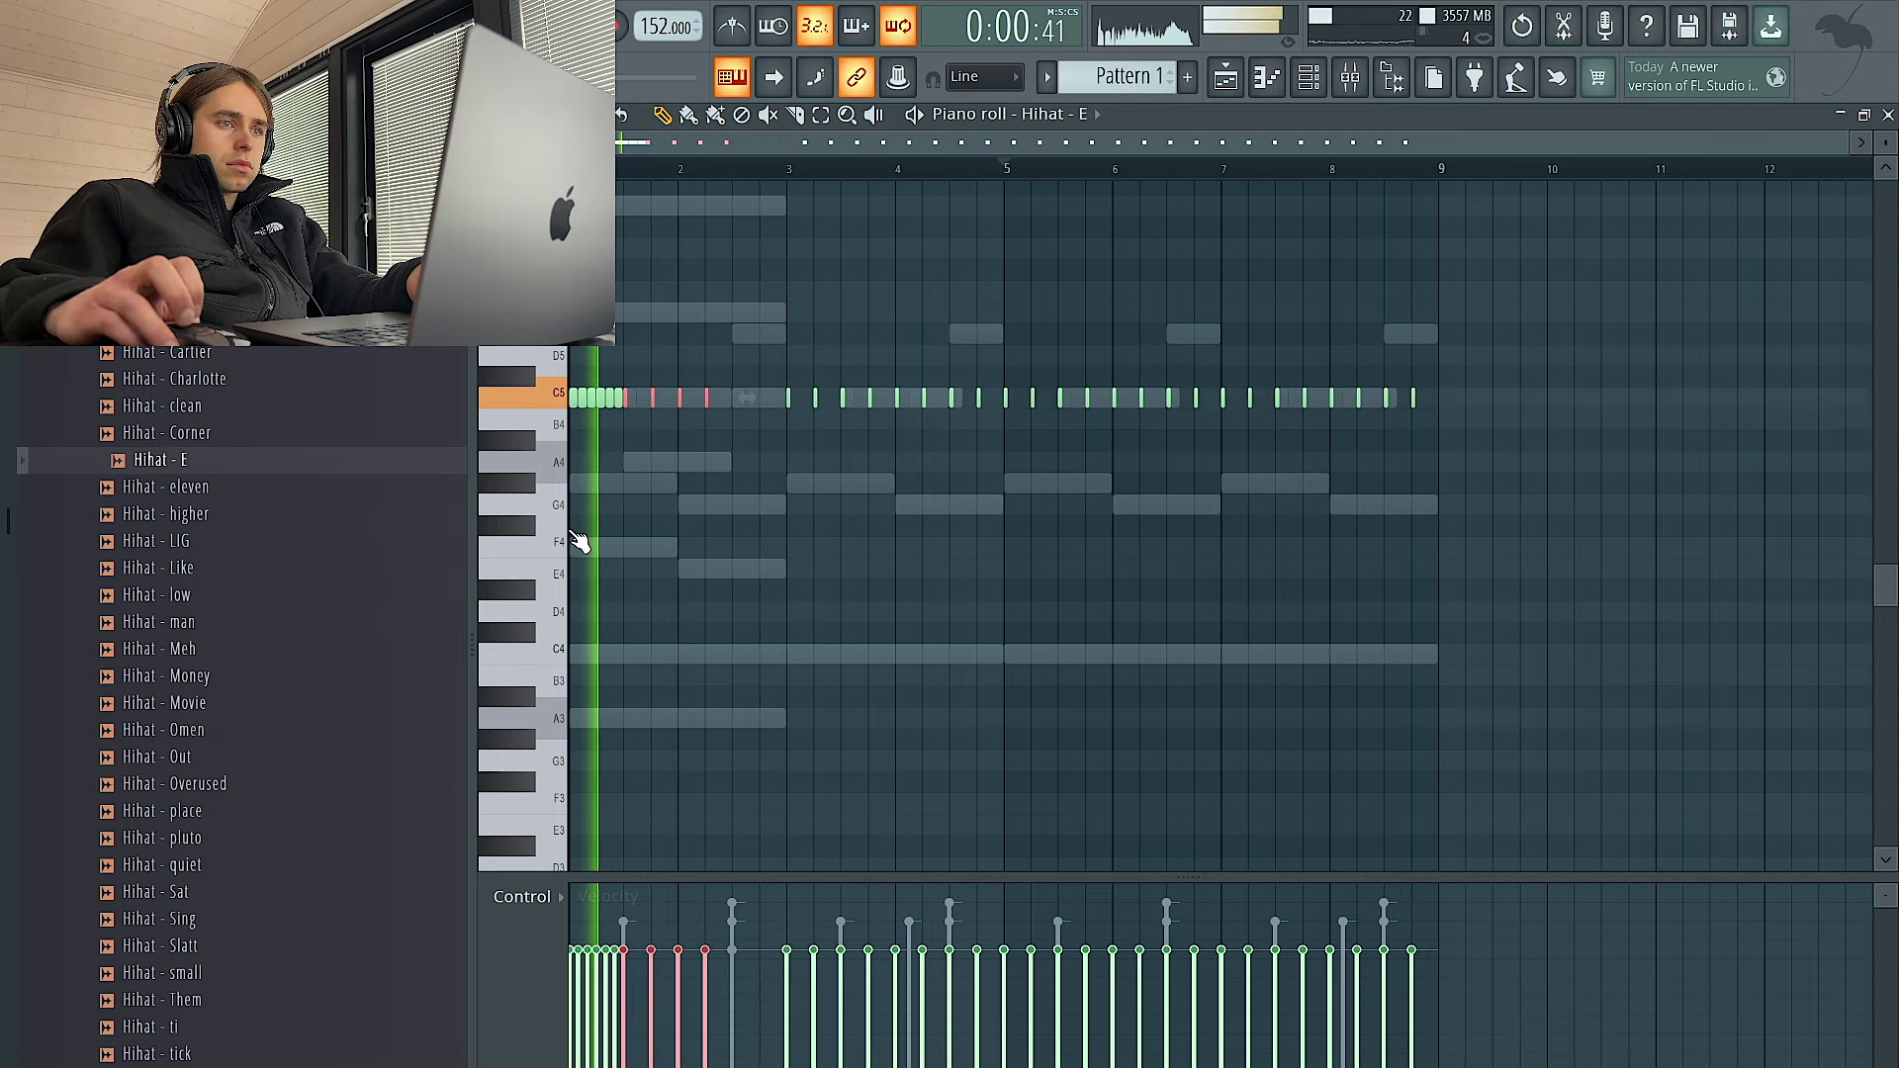
Replace the hits in the second half of bar 1 with four closely spaced C5 hits, checking them by playback
scroll(578, 542, up, 4)
key(space)
key(space)
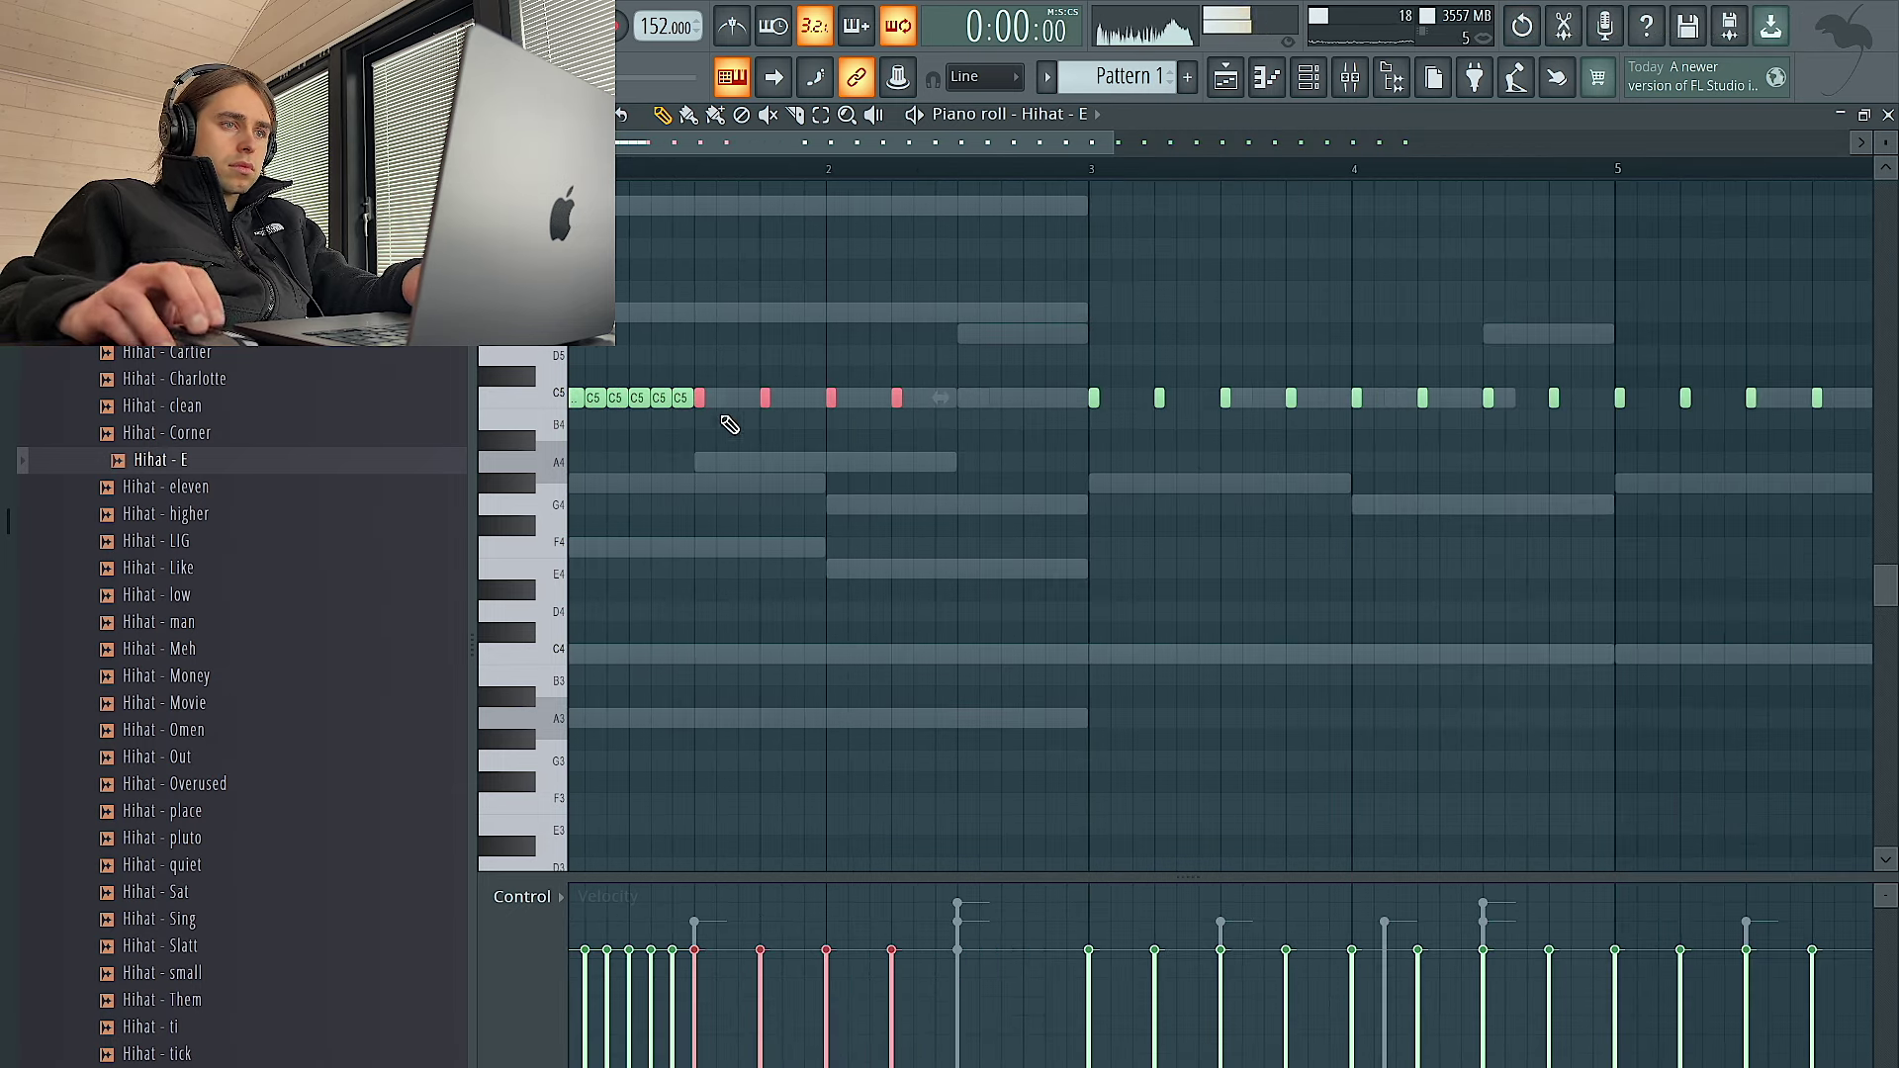
key(space)
scroll(722, 439, down, 1)
scroll(724, 445, up, 4)
key(space)
key(space)
key(space)
scroll(786, 423, down, 4)
key(space)
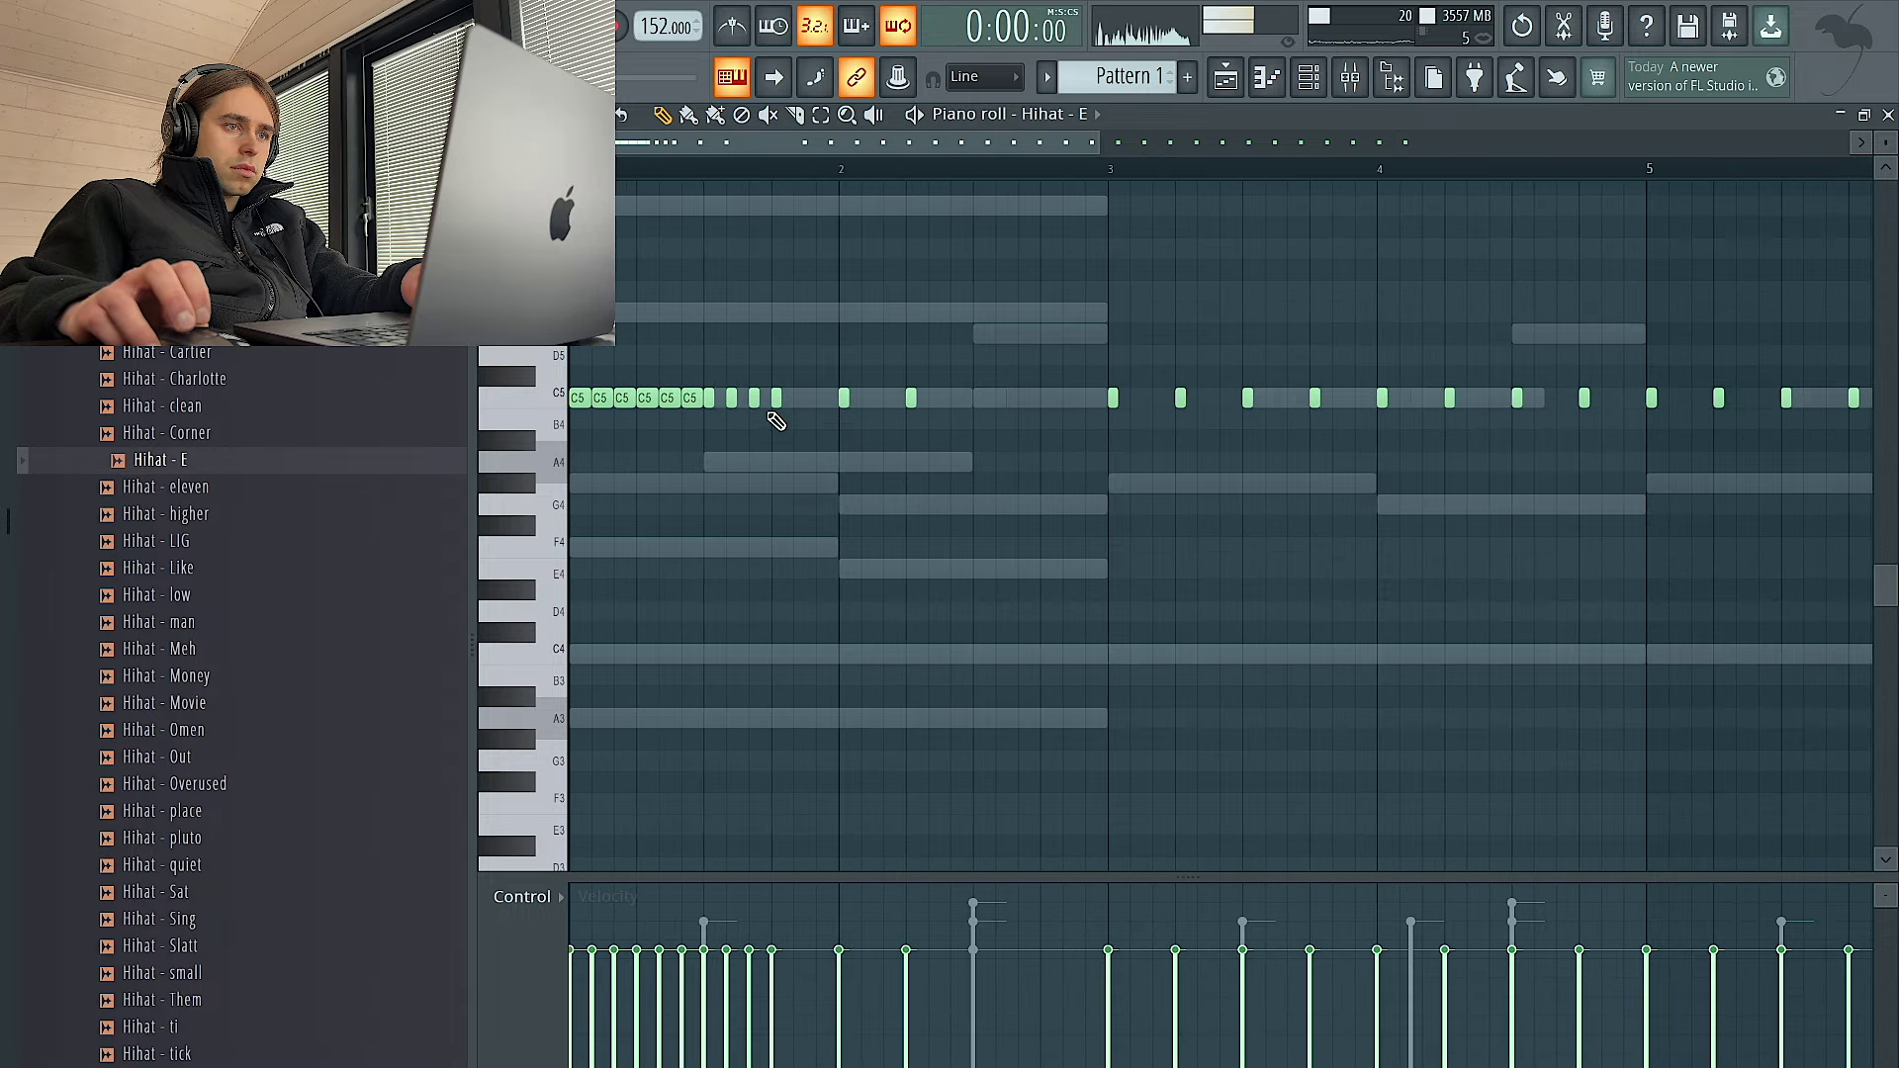
Nudge a bar 1 hi-hat note slightly earlier and repeat the two-bar hi-hat pattern through bar 8
key(space)
scroll(749, 425, up, 3)
mouse_move(760, 398)
mouse_down()
mouse_move(786, 398)
mouse_move(747, 400)
mouse_up()
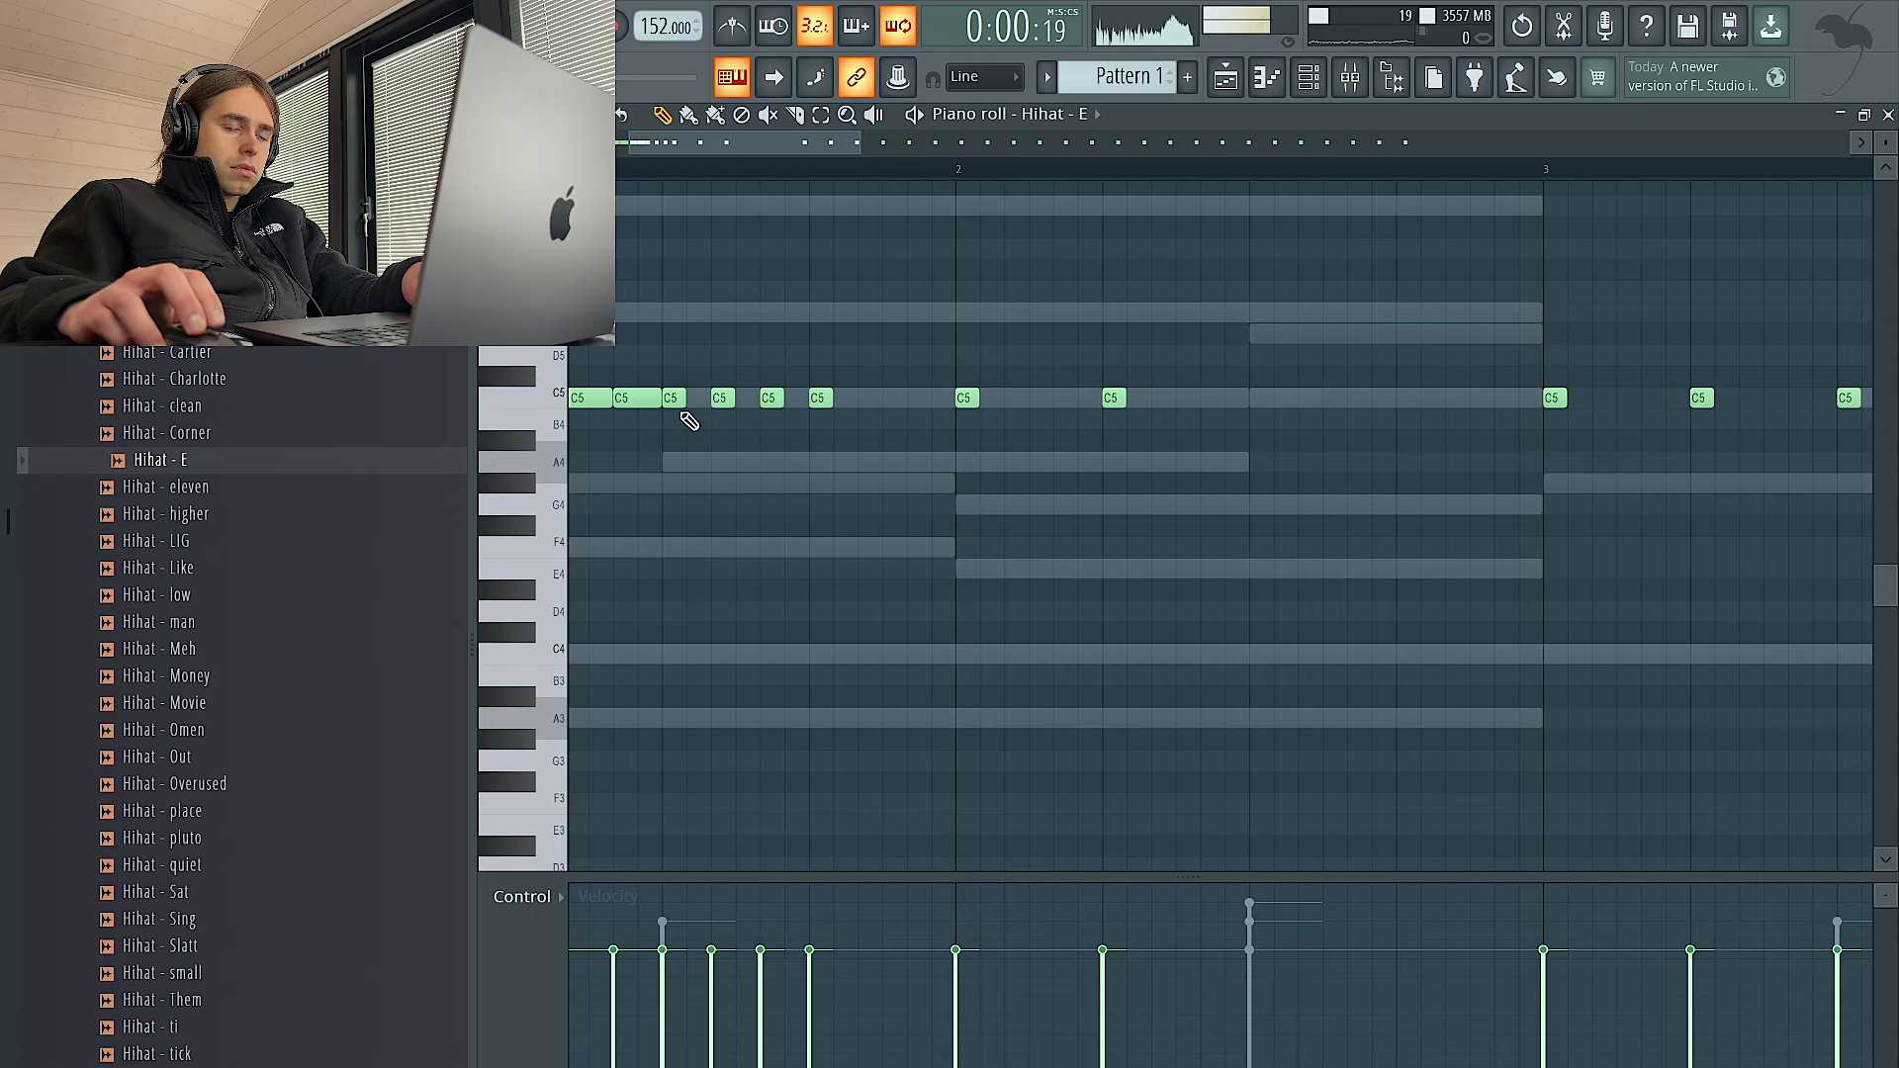
scroll(686, 421, down, 4)
key(ctrl+a)
Try a falling velocity ramp on the bar 1 hi-hat run and undo it
drag(682, 1065, 680, 1067)
drag(854, 952, 981, 1015)
key(ctrl+z)
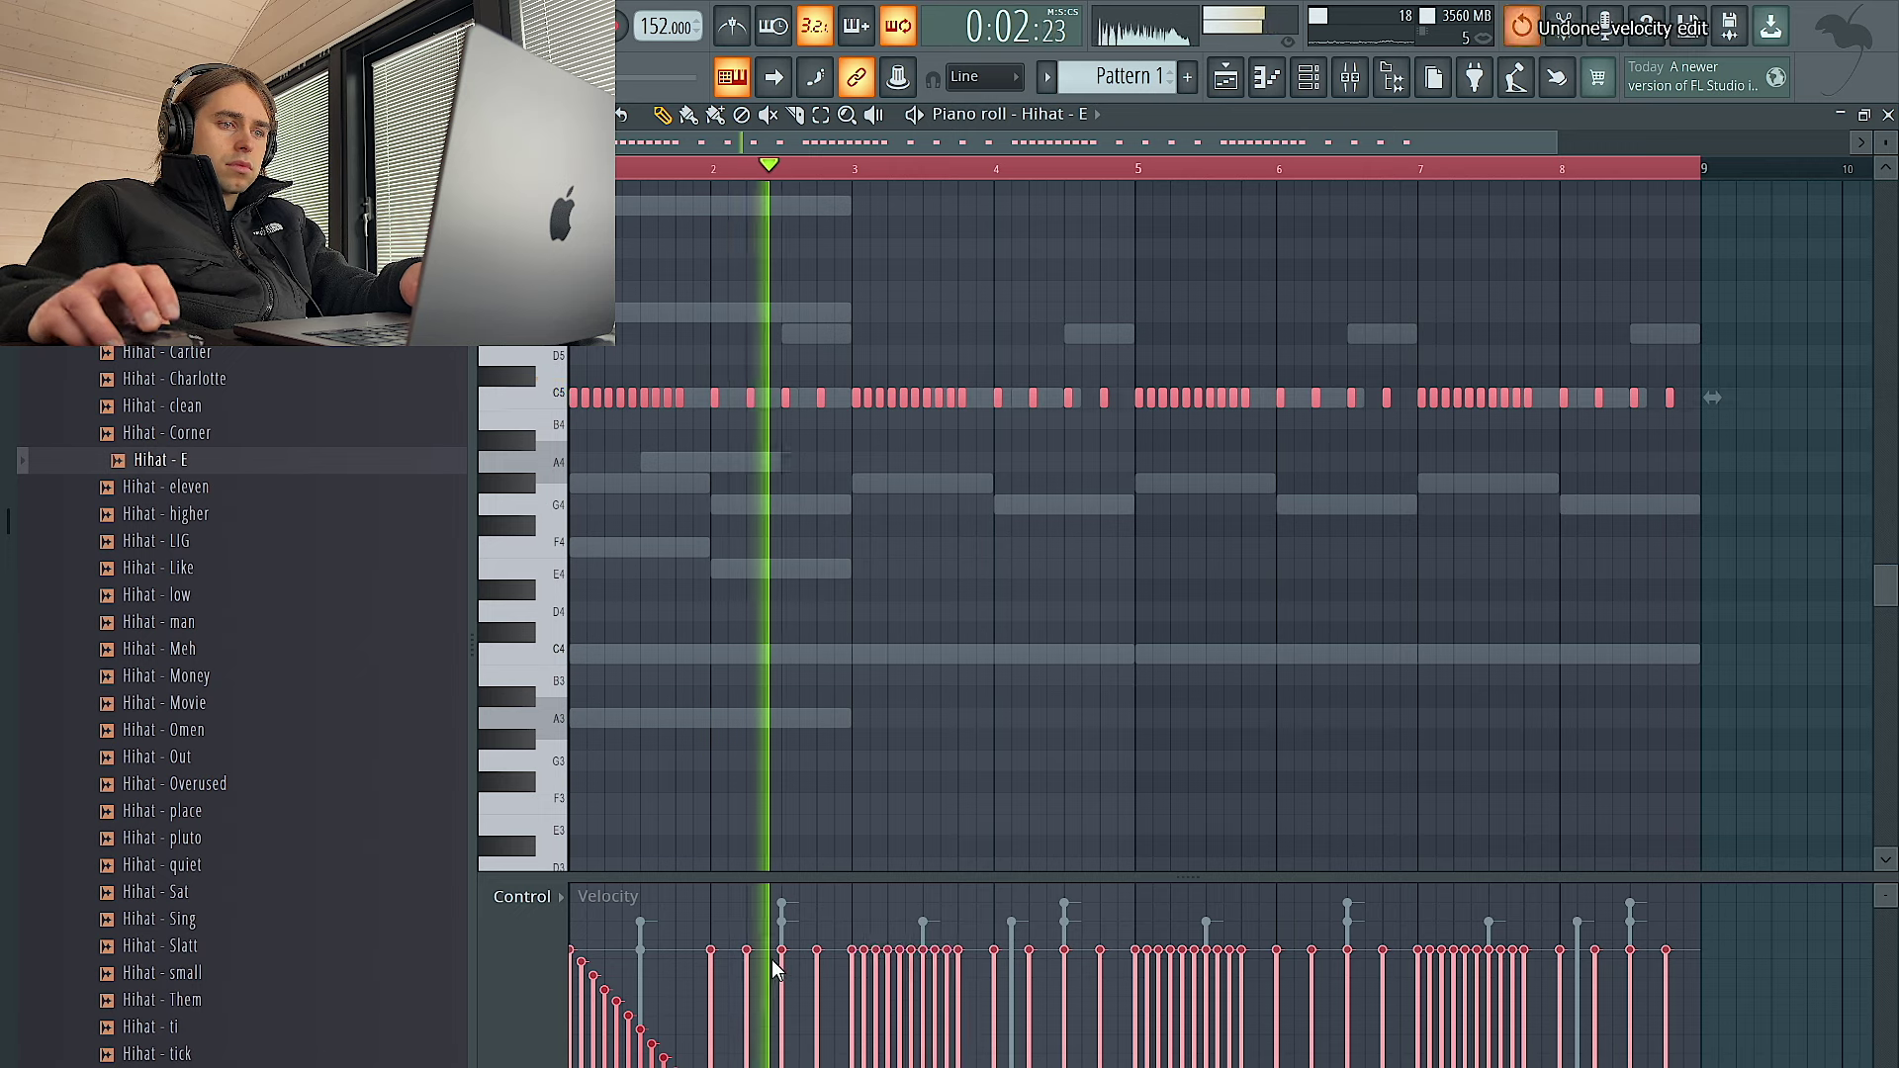
key(ctrl+z)
Switch the control lane to Fine pitch, try a falling pitch ramp over the first hi-hat run and undo it
click(539, 897)
click(599, 1011)
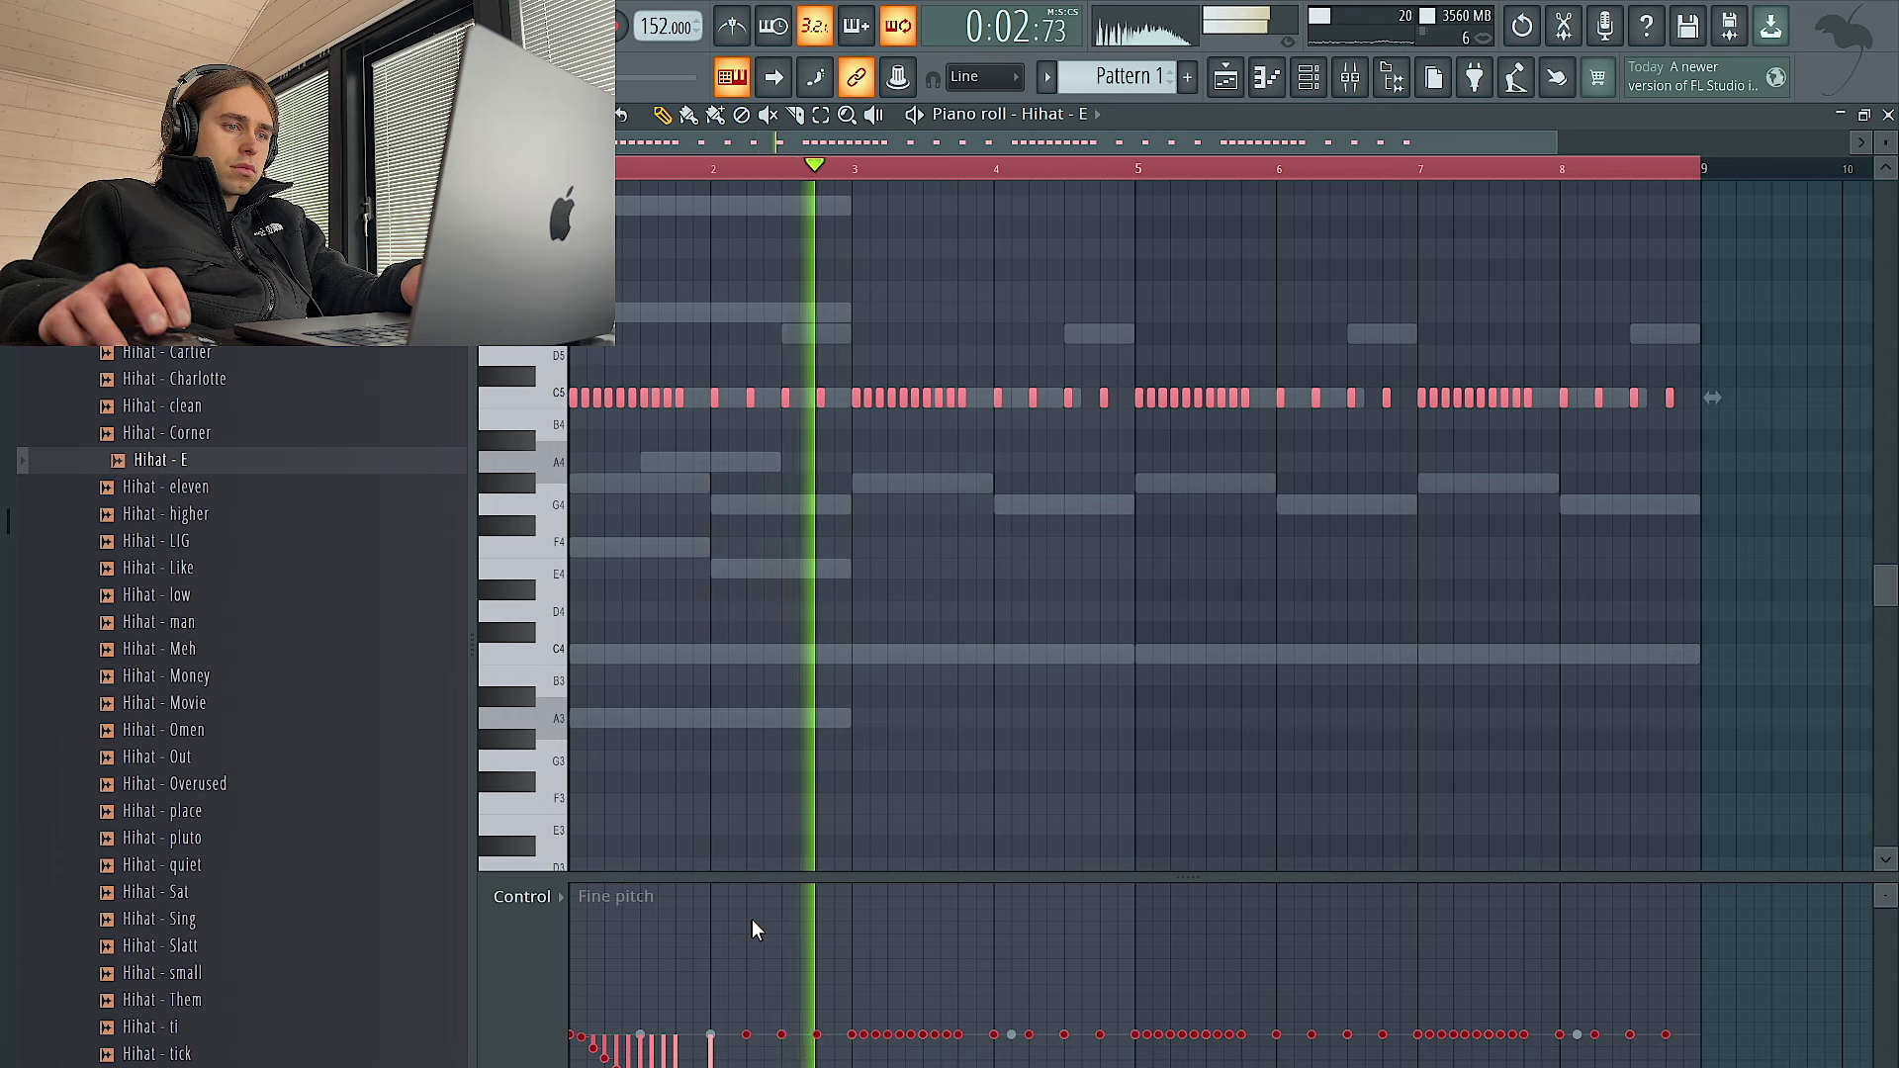
key(space)
key(ctrl+z)
Transpose all Hihat - E notes down an octave to C4 and delete the first and third hits of each even bar
key(ctrl+Down)
key(space)
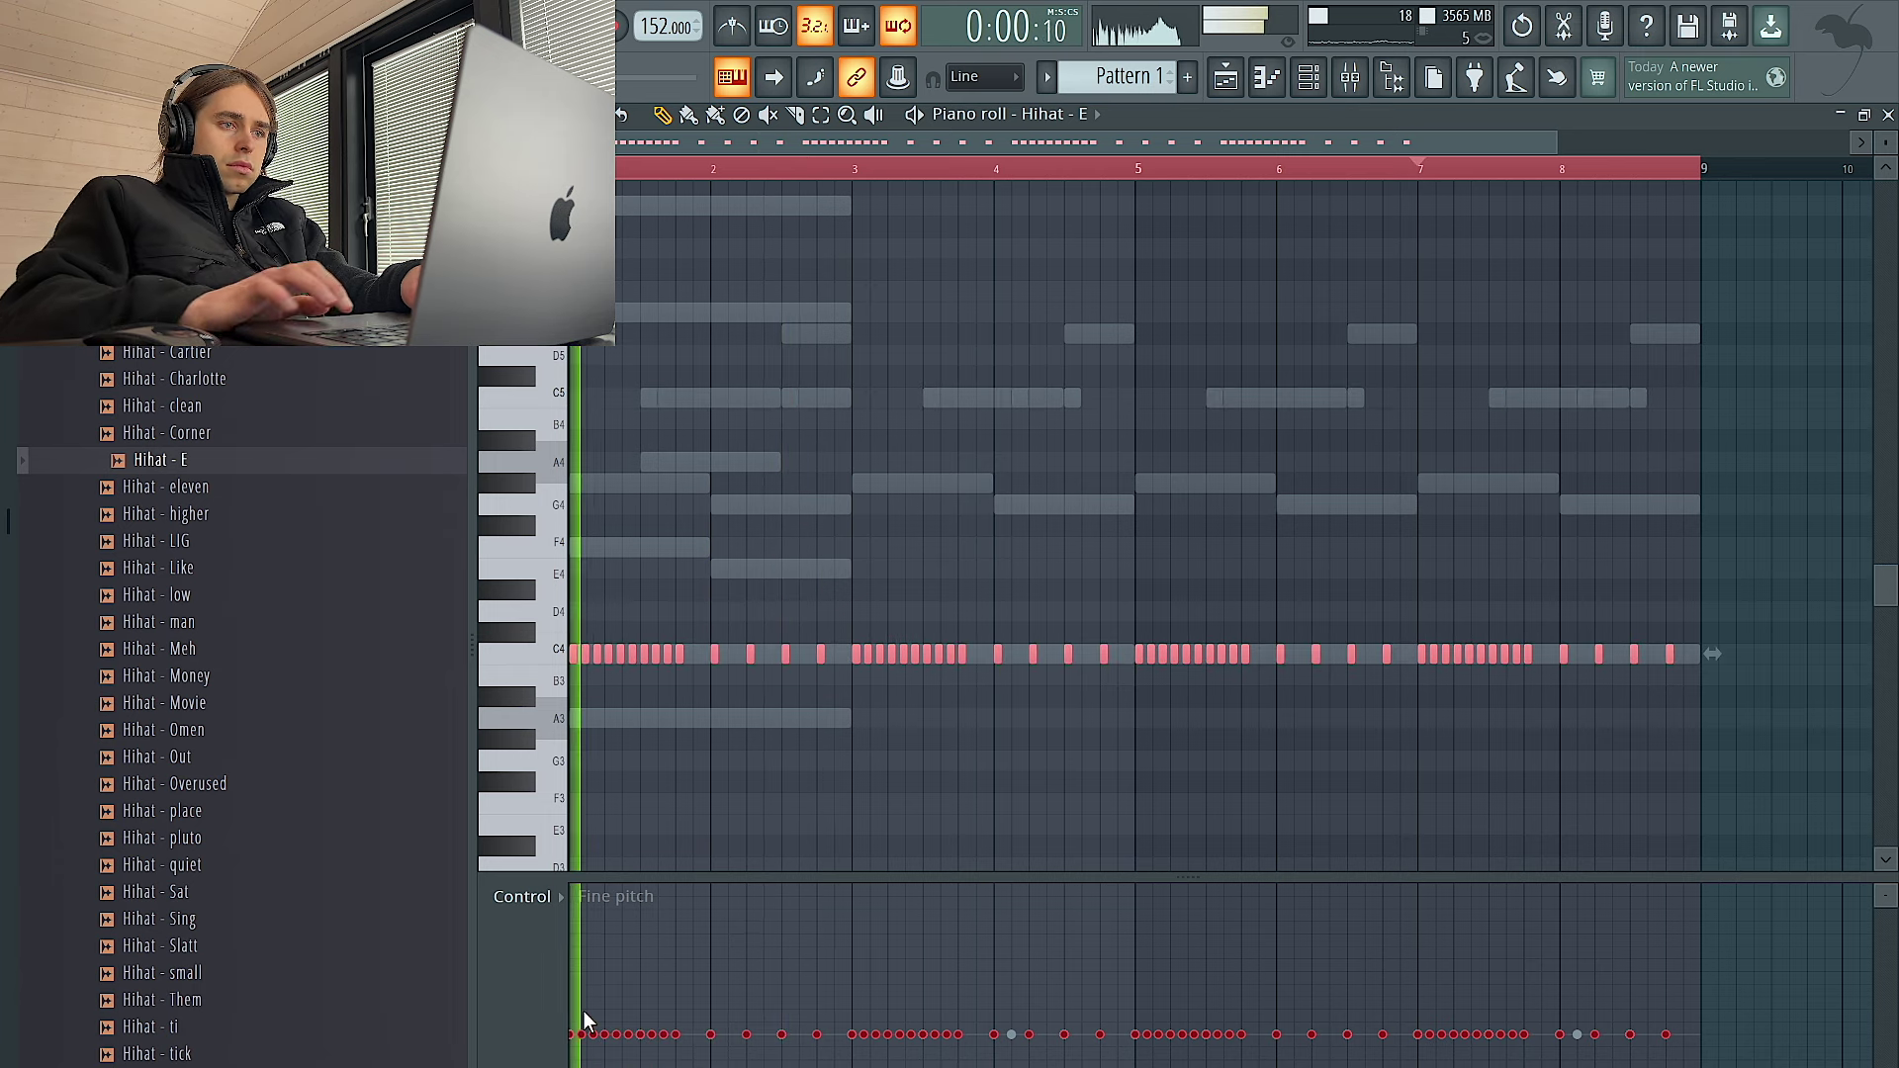
ctrl+click(938, 524)
key(space)
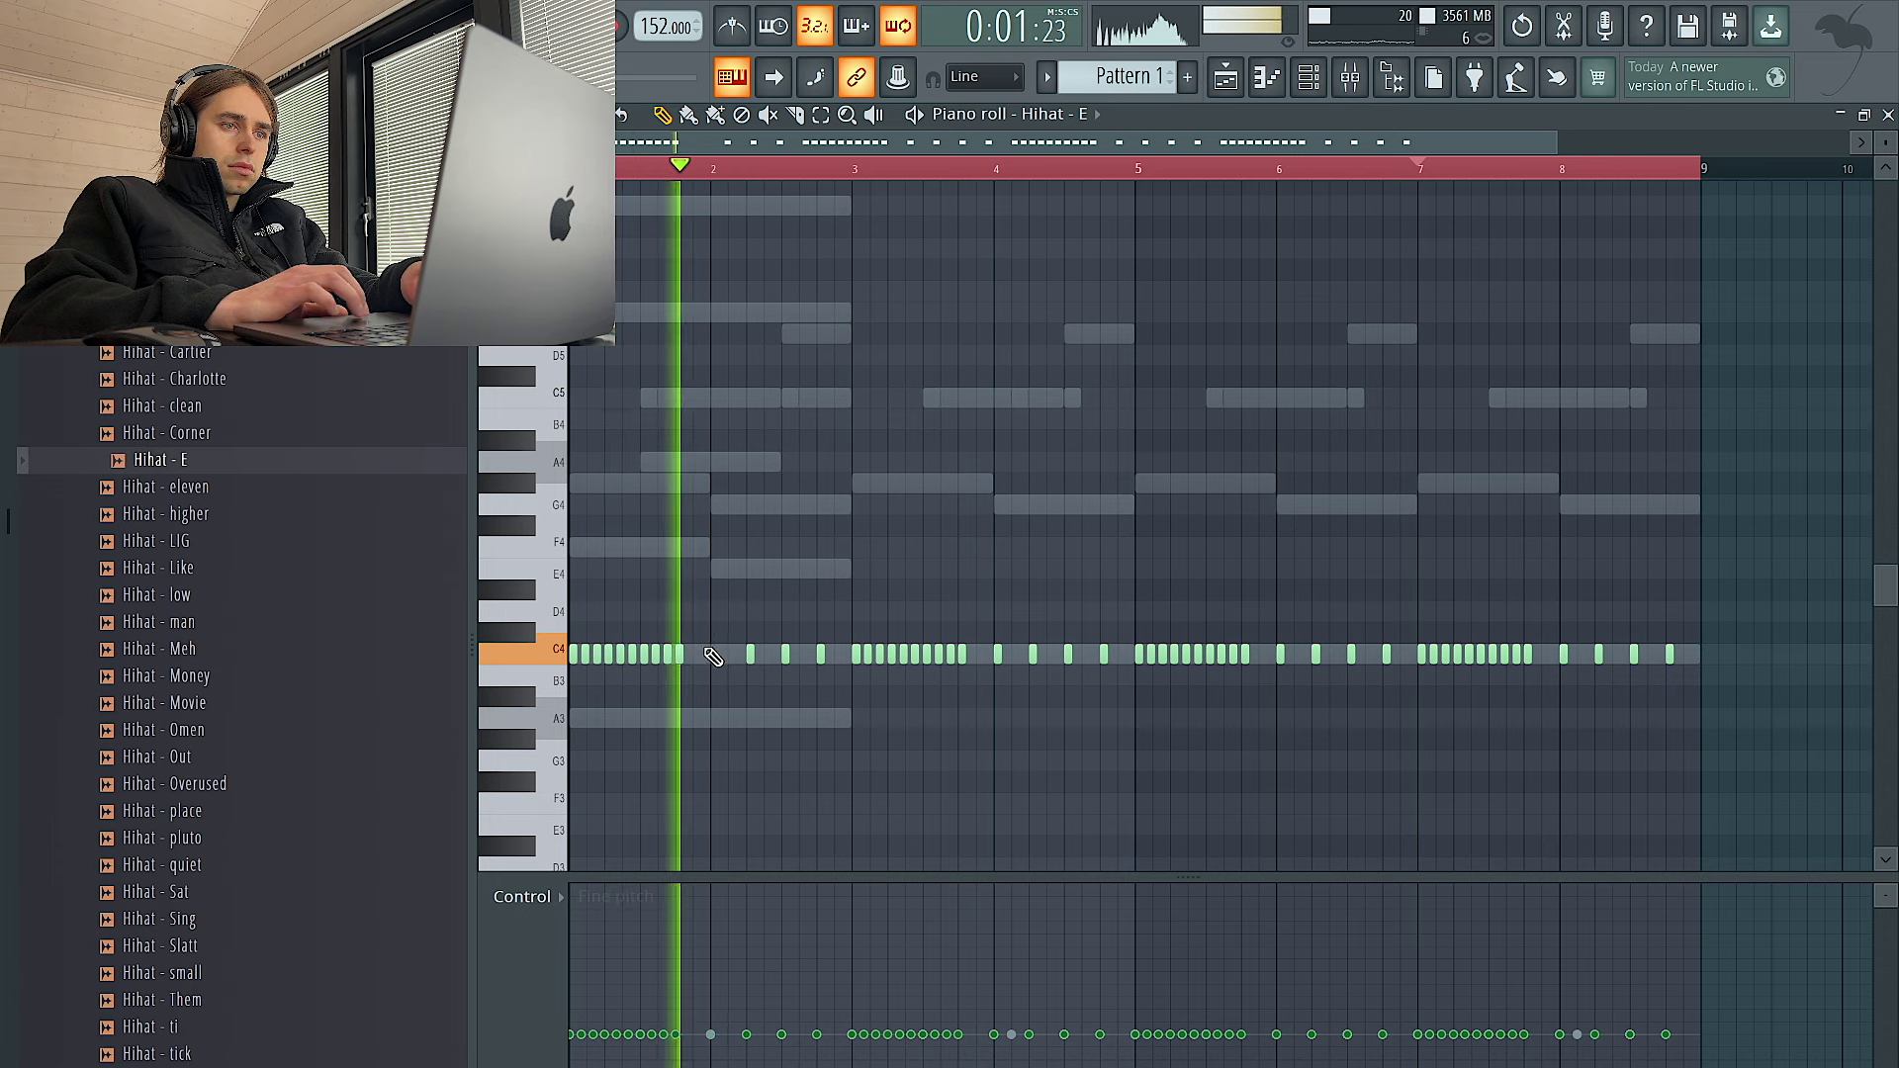
right_click(714, 655)
ctrl+click(824, 541)
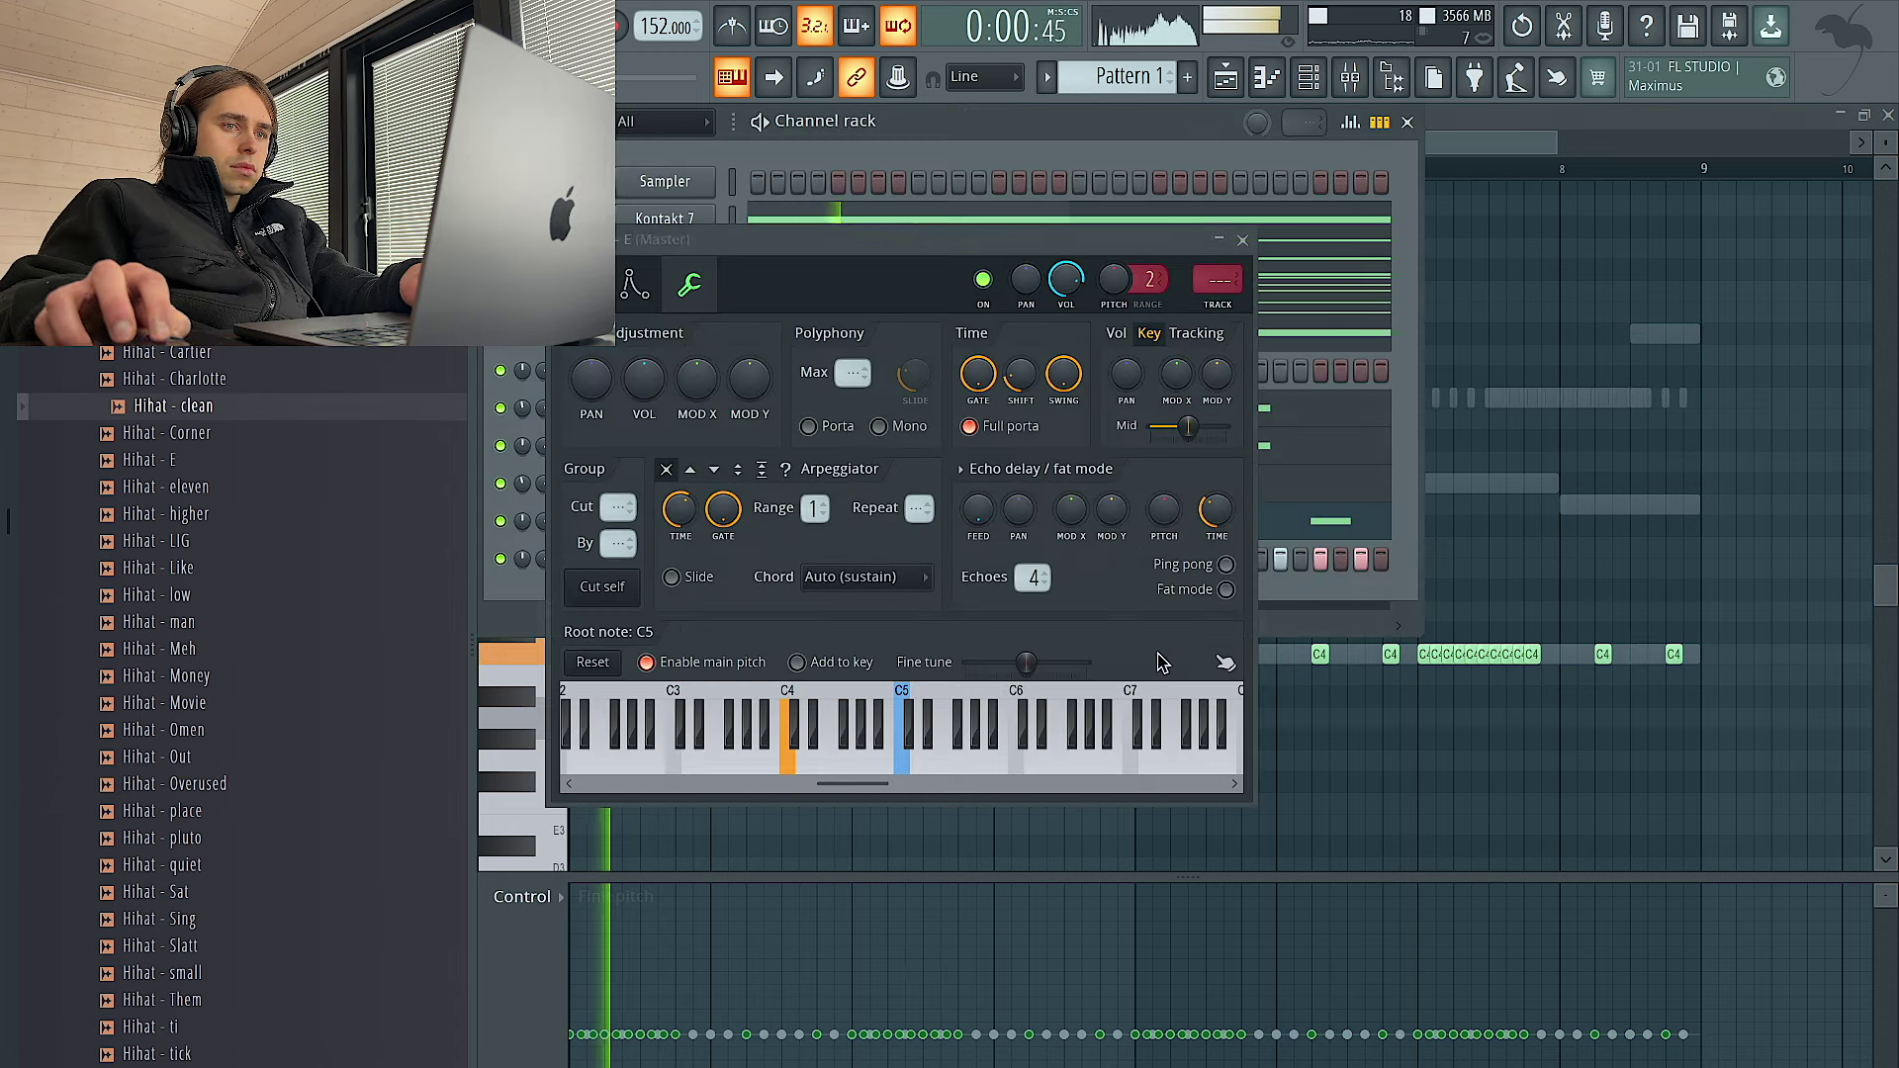
Close the Hihat - E channel settings and open the piano roll of the Hihat - clean channel
click(1242, 240)
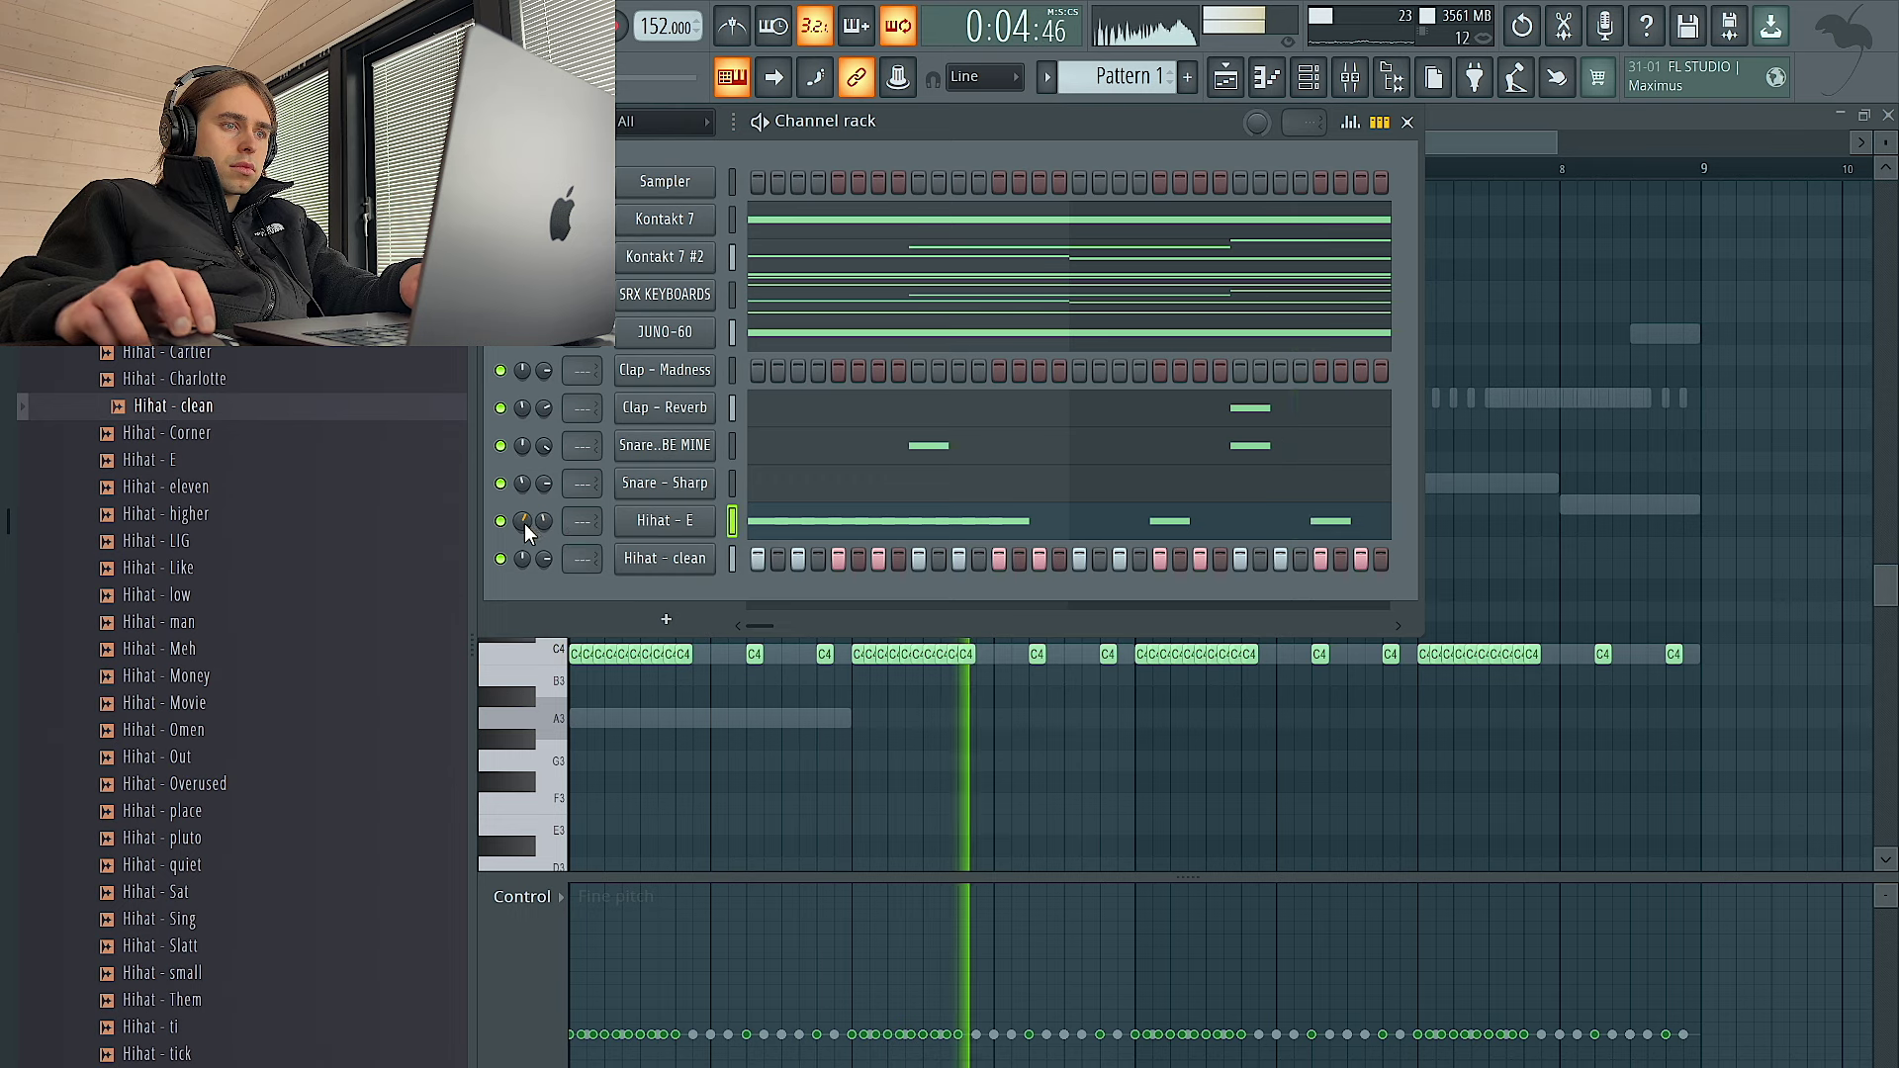
right_click(664, 558)
click(766, 555)
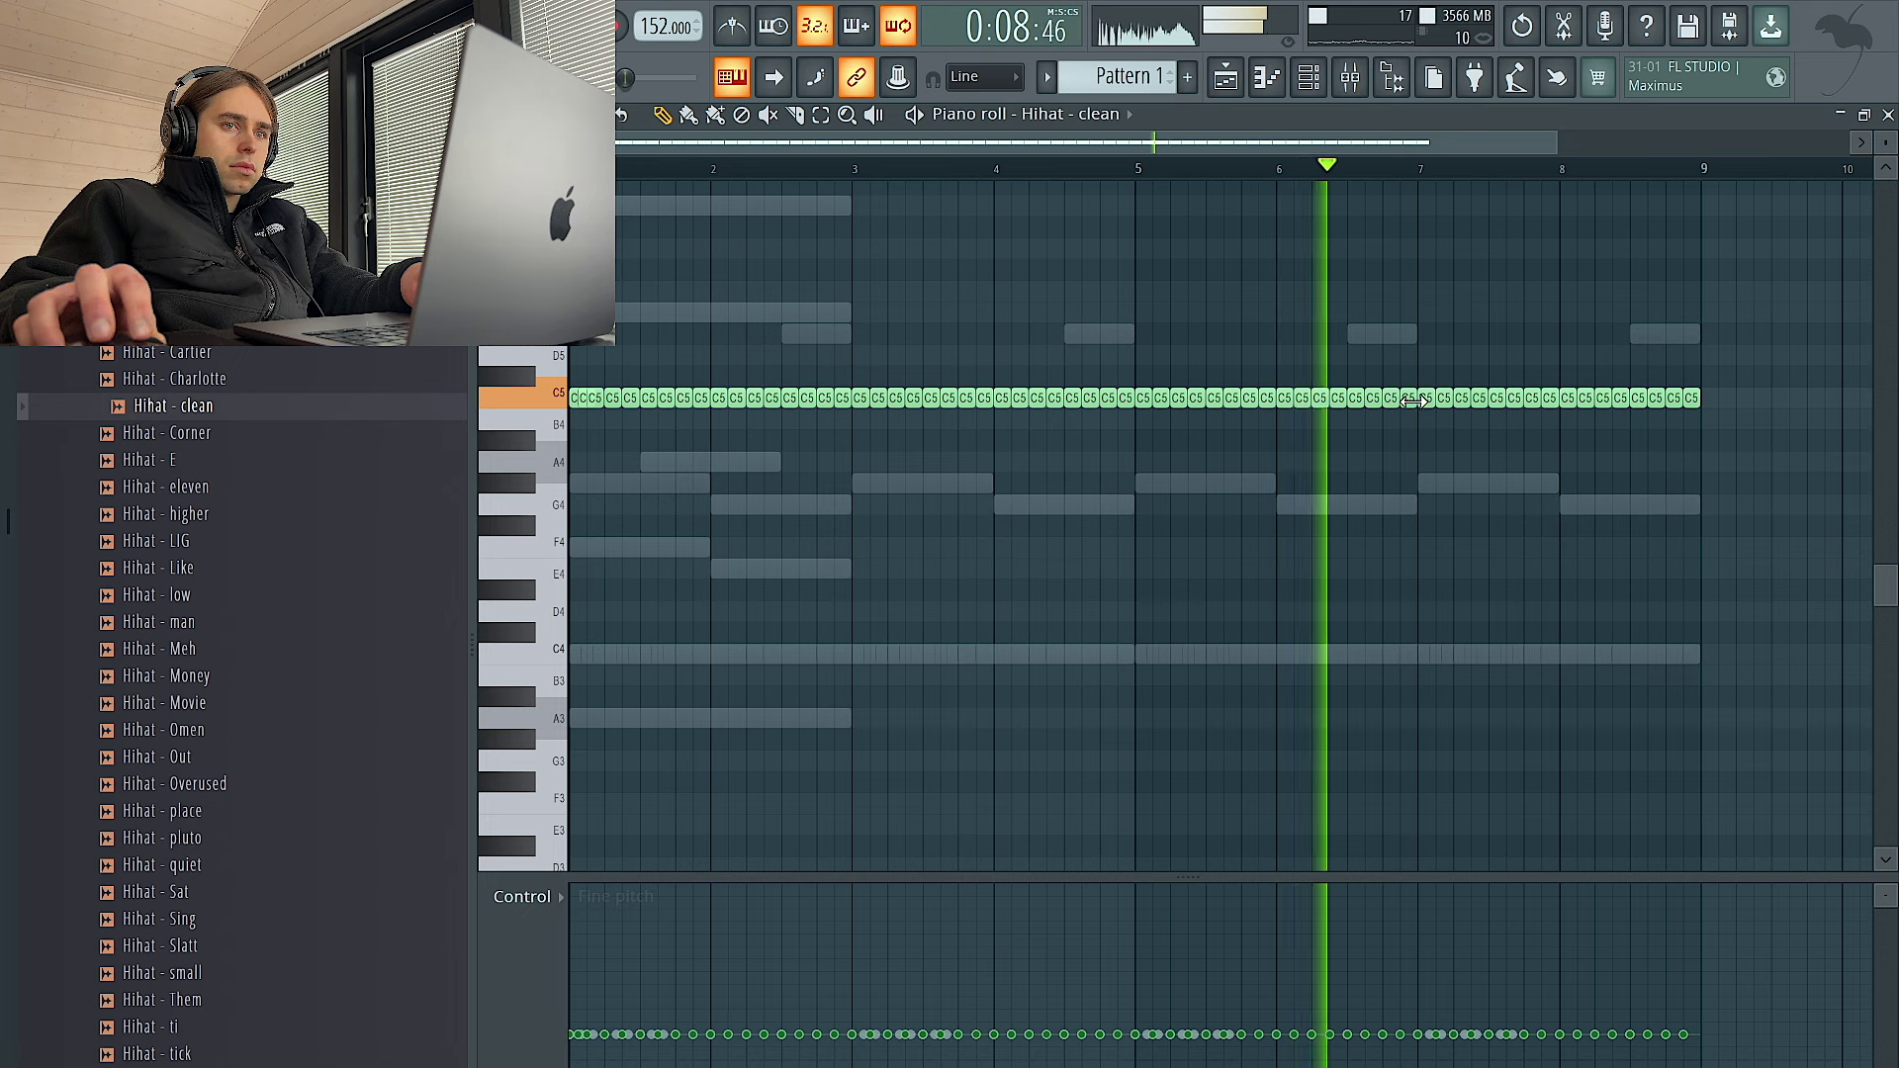
Chop the first C5 hi-hat hit of bar 7 into a fast roll using the chopper's default pattern
key(alt+u)
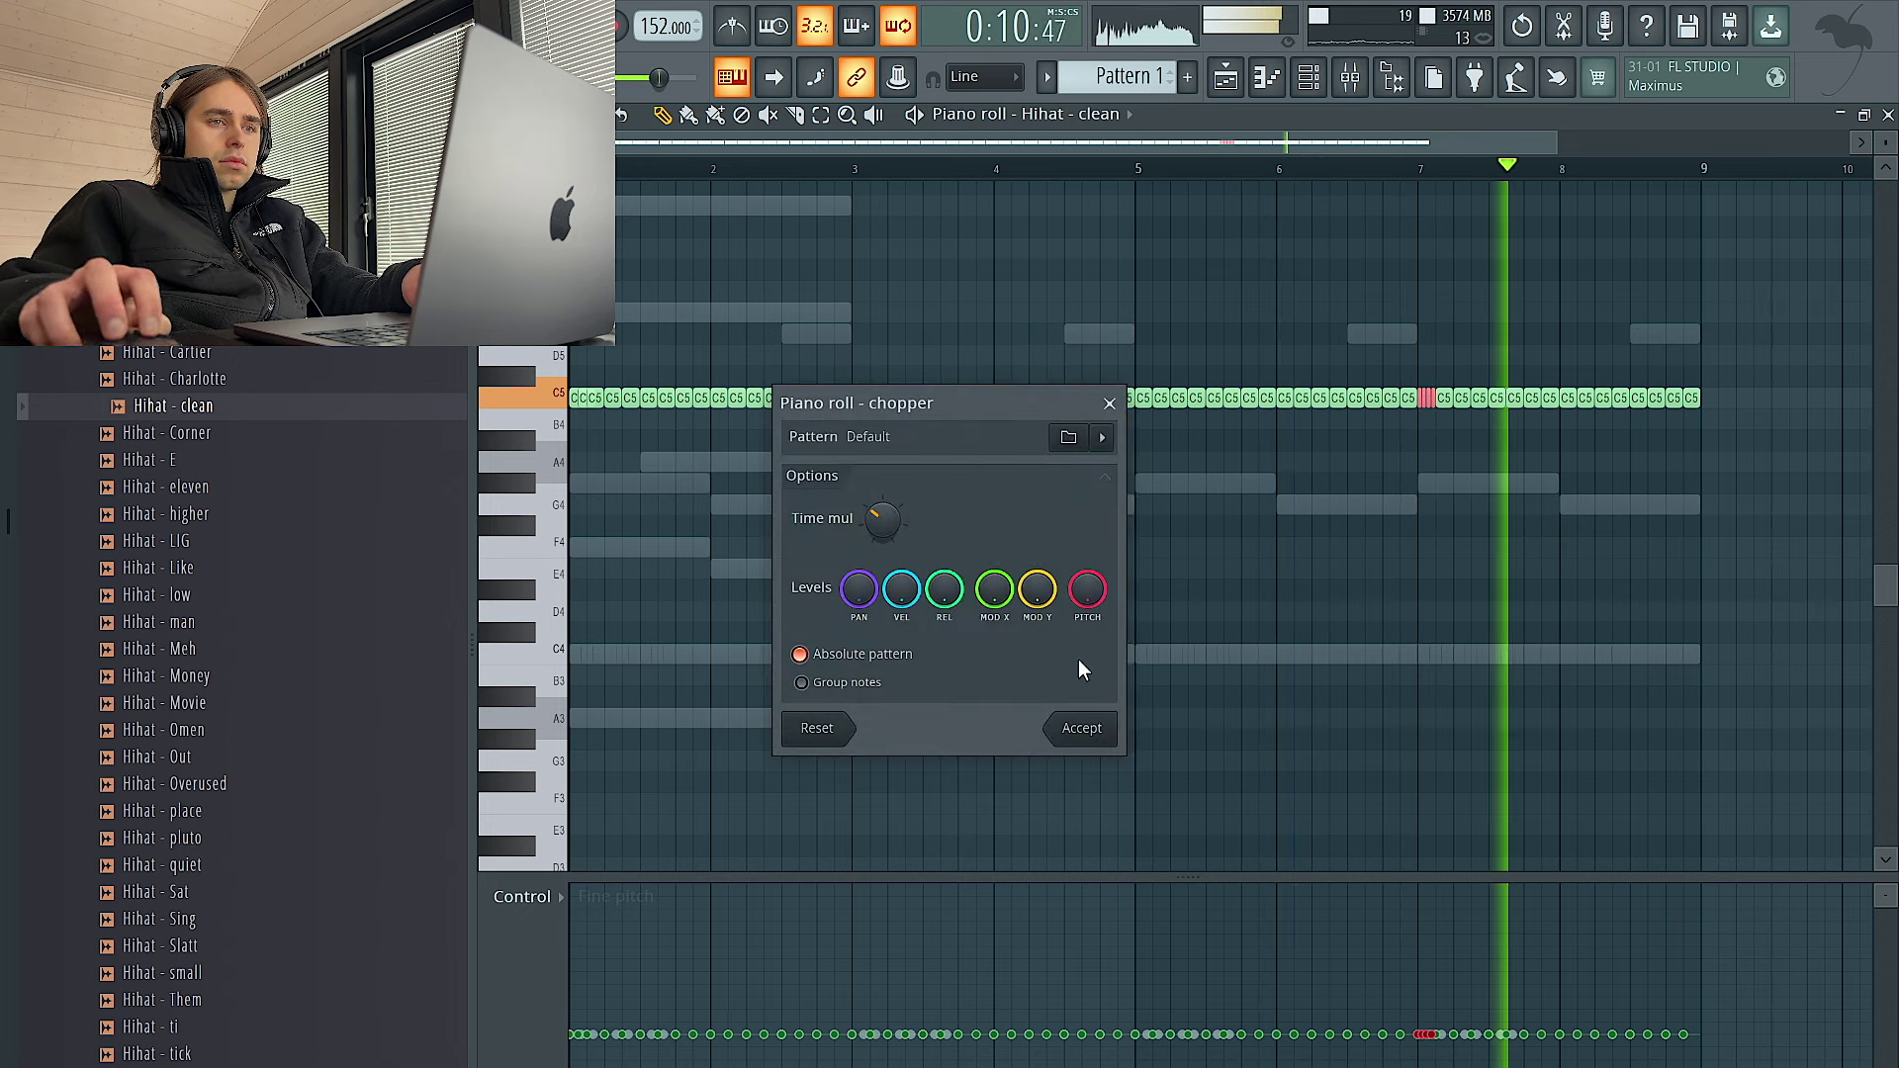
click(1108, 403)
key(alt+u)
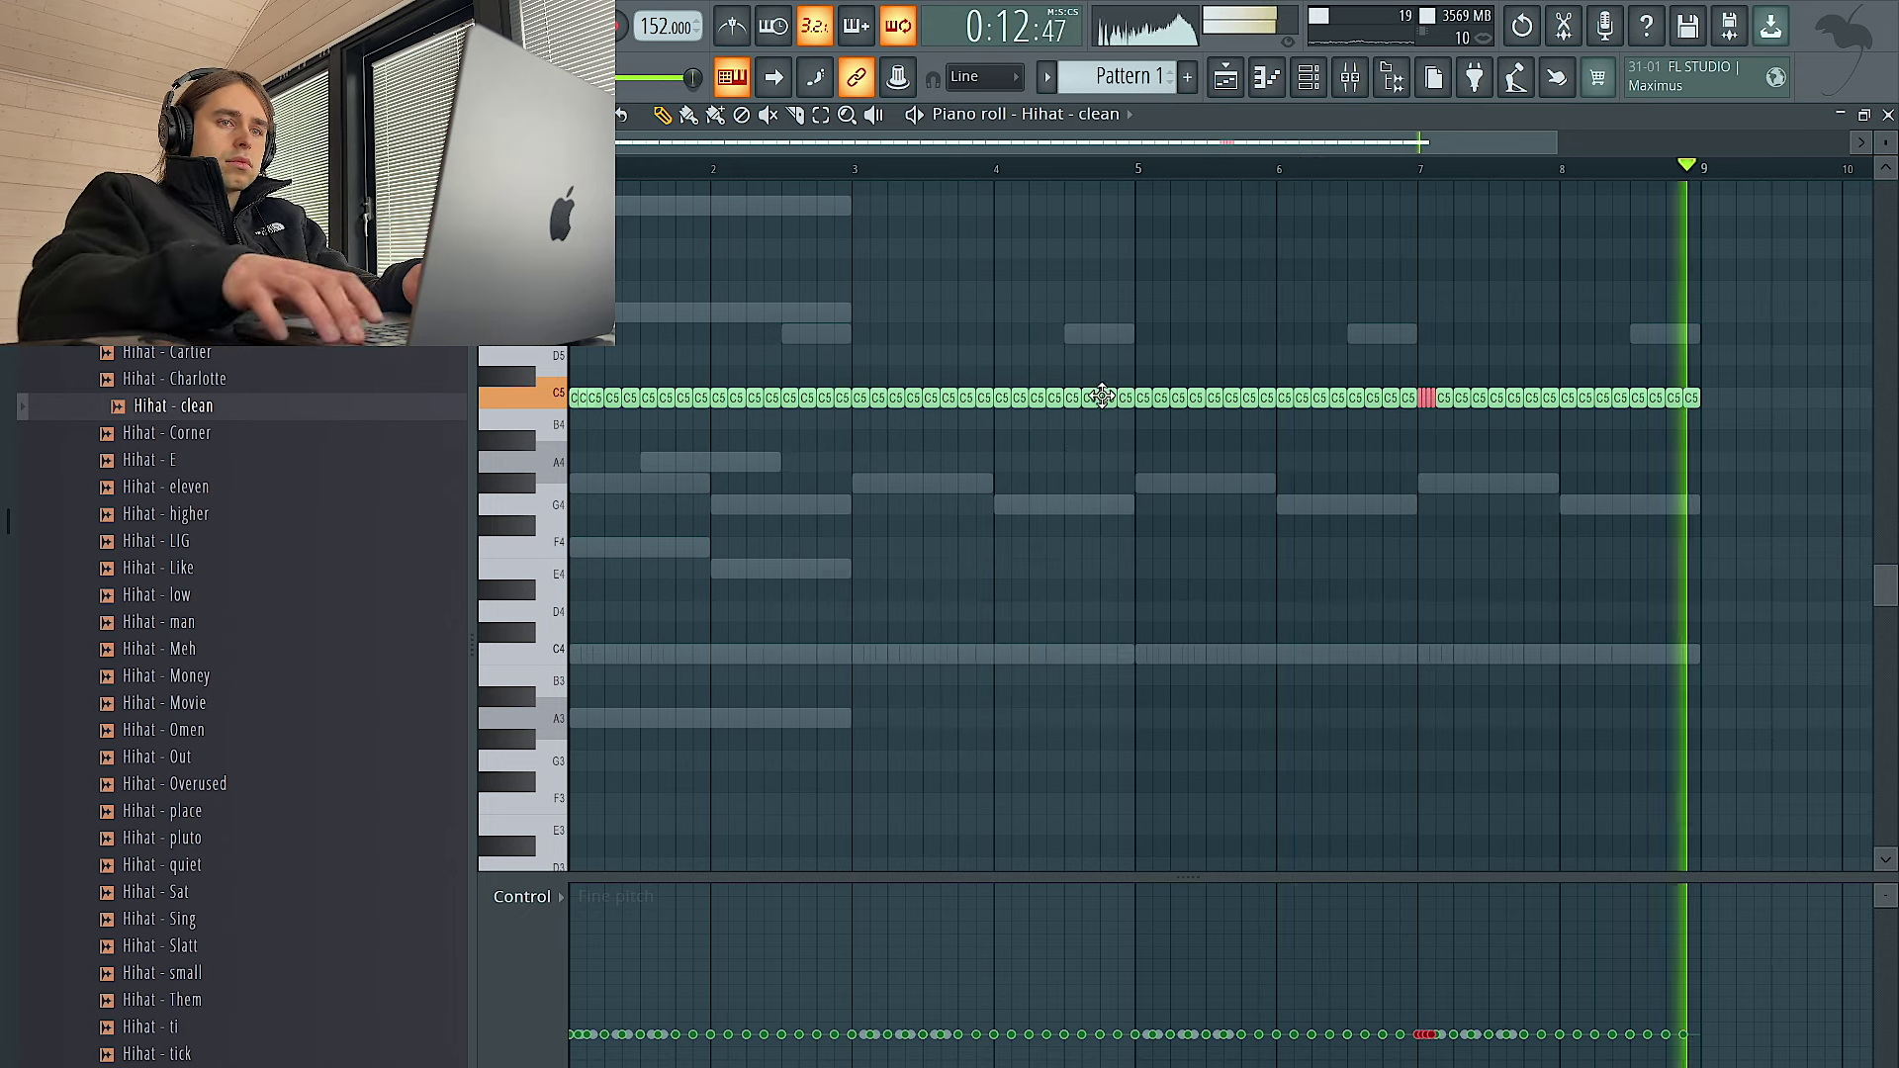
key(Return)
Chop the first C5 hi-hat hits of bars 1, 3 and 5 into rolls with the same default chopper pattern
click(581, 400)
key(alt+u)
key(Return)
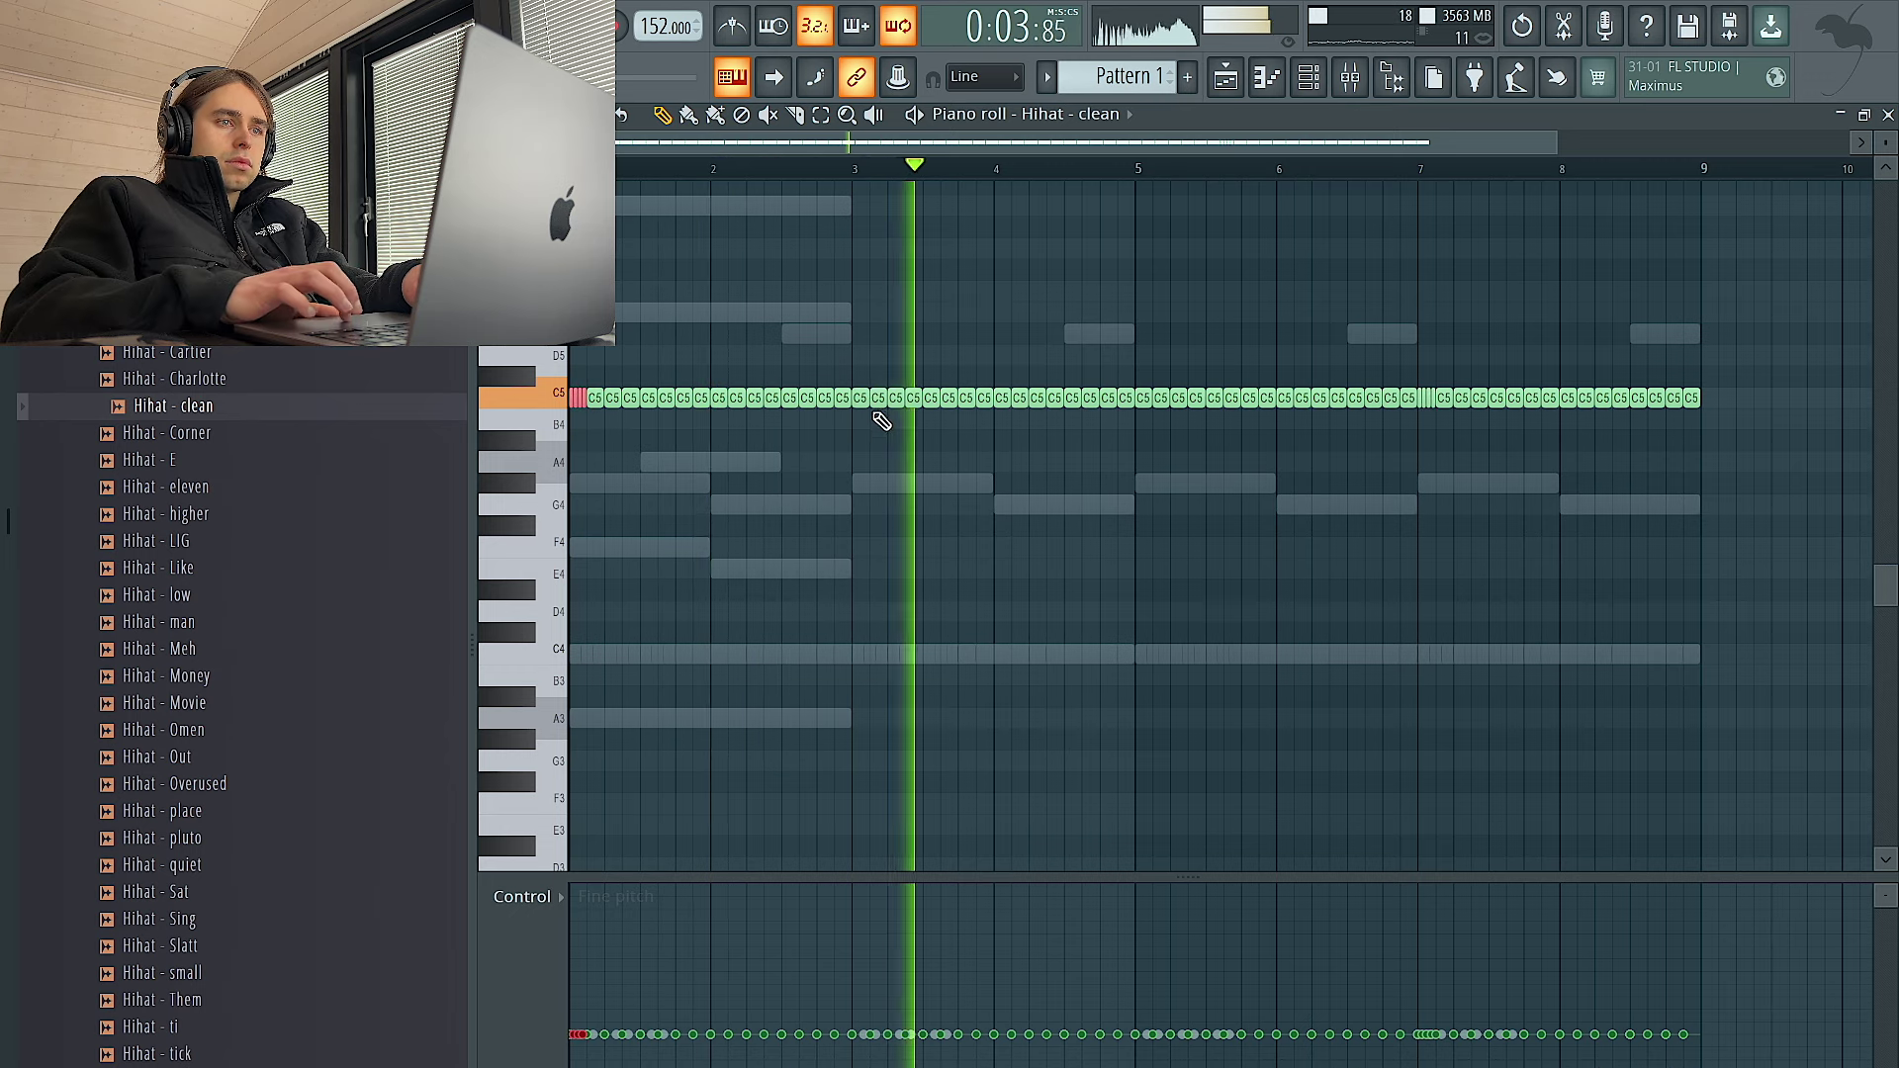
click(858, 400)
key(alt+u)
key(Return)
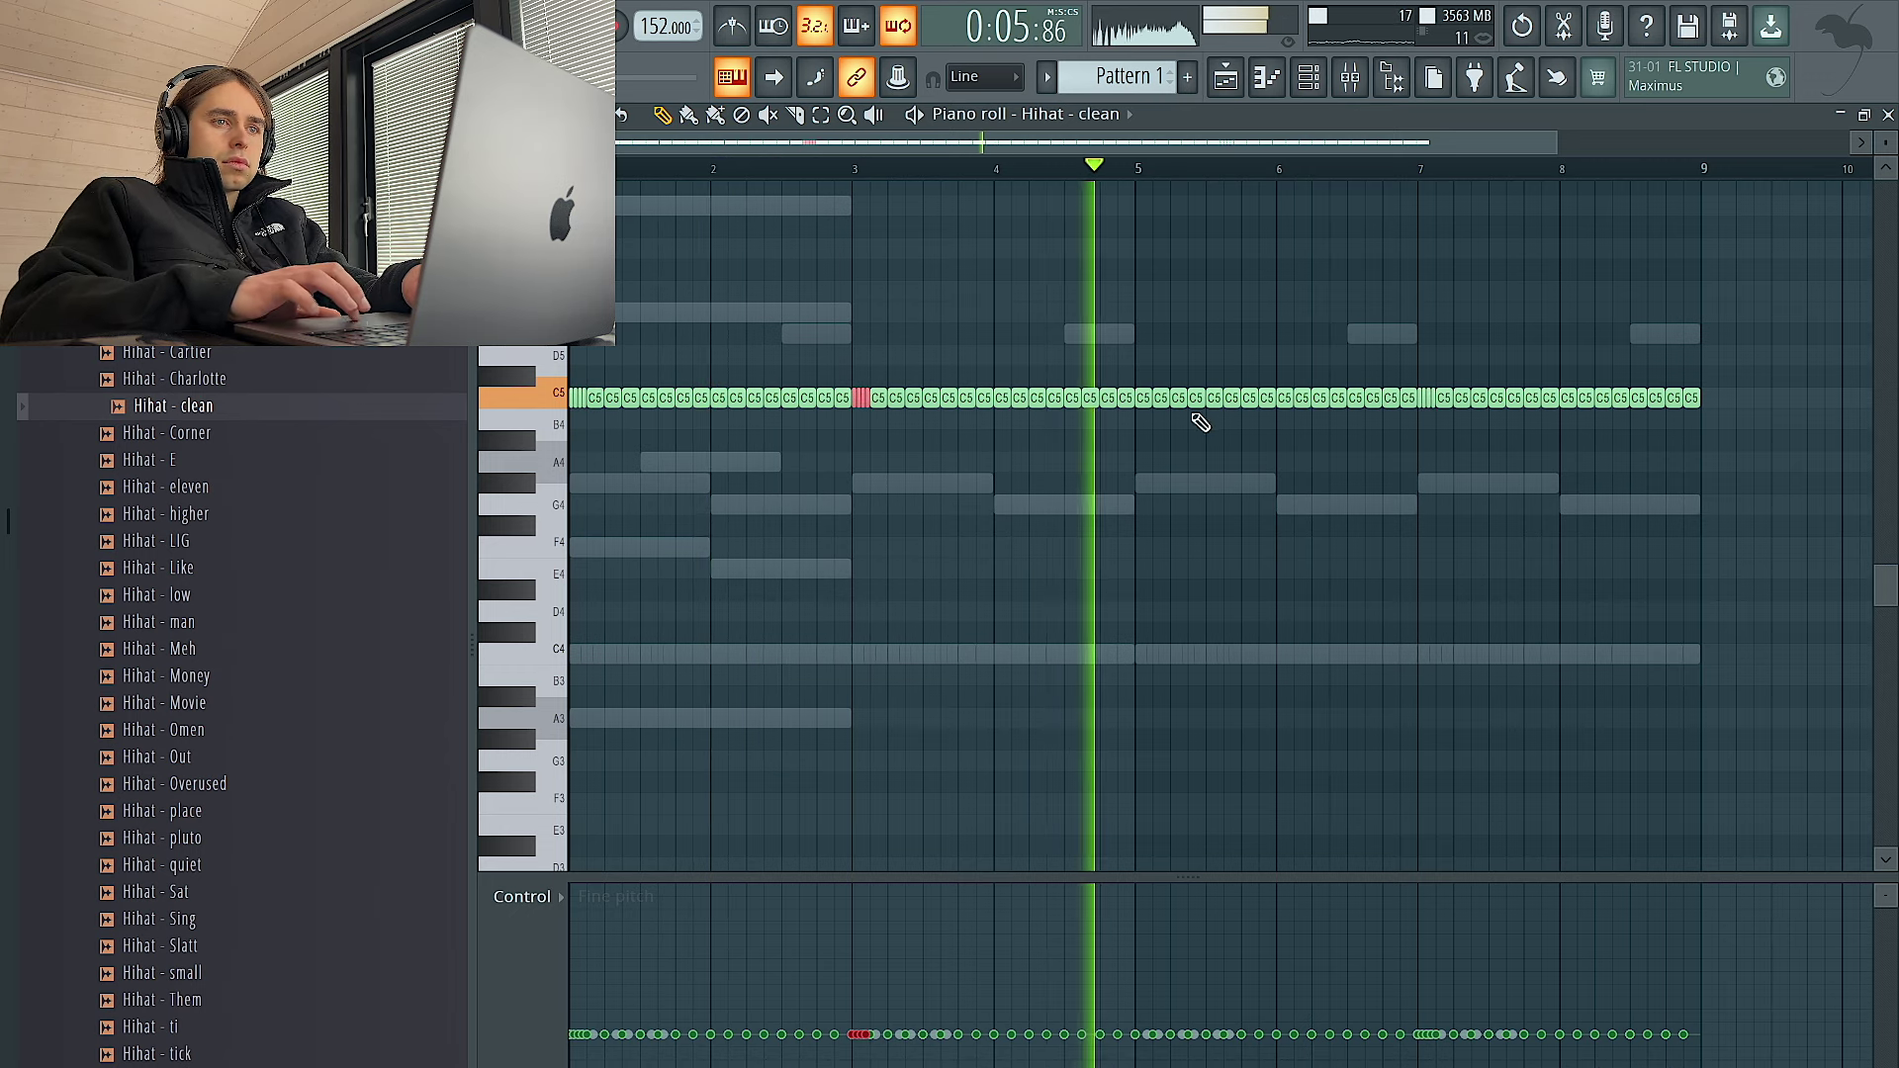
click(1147, 399)
key(alt+u)
key(Return)
Put a chopped hi-hat roll on G4 in place of the last C5 hit of bar 6, then deselect it
drag(1147, 399, 1408, 512)
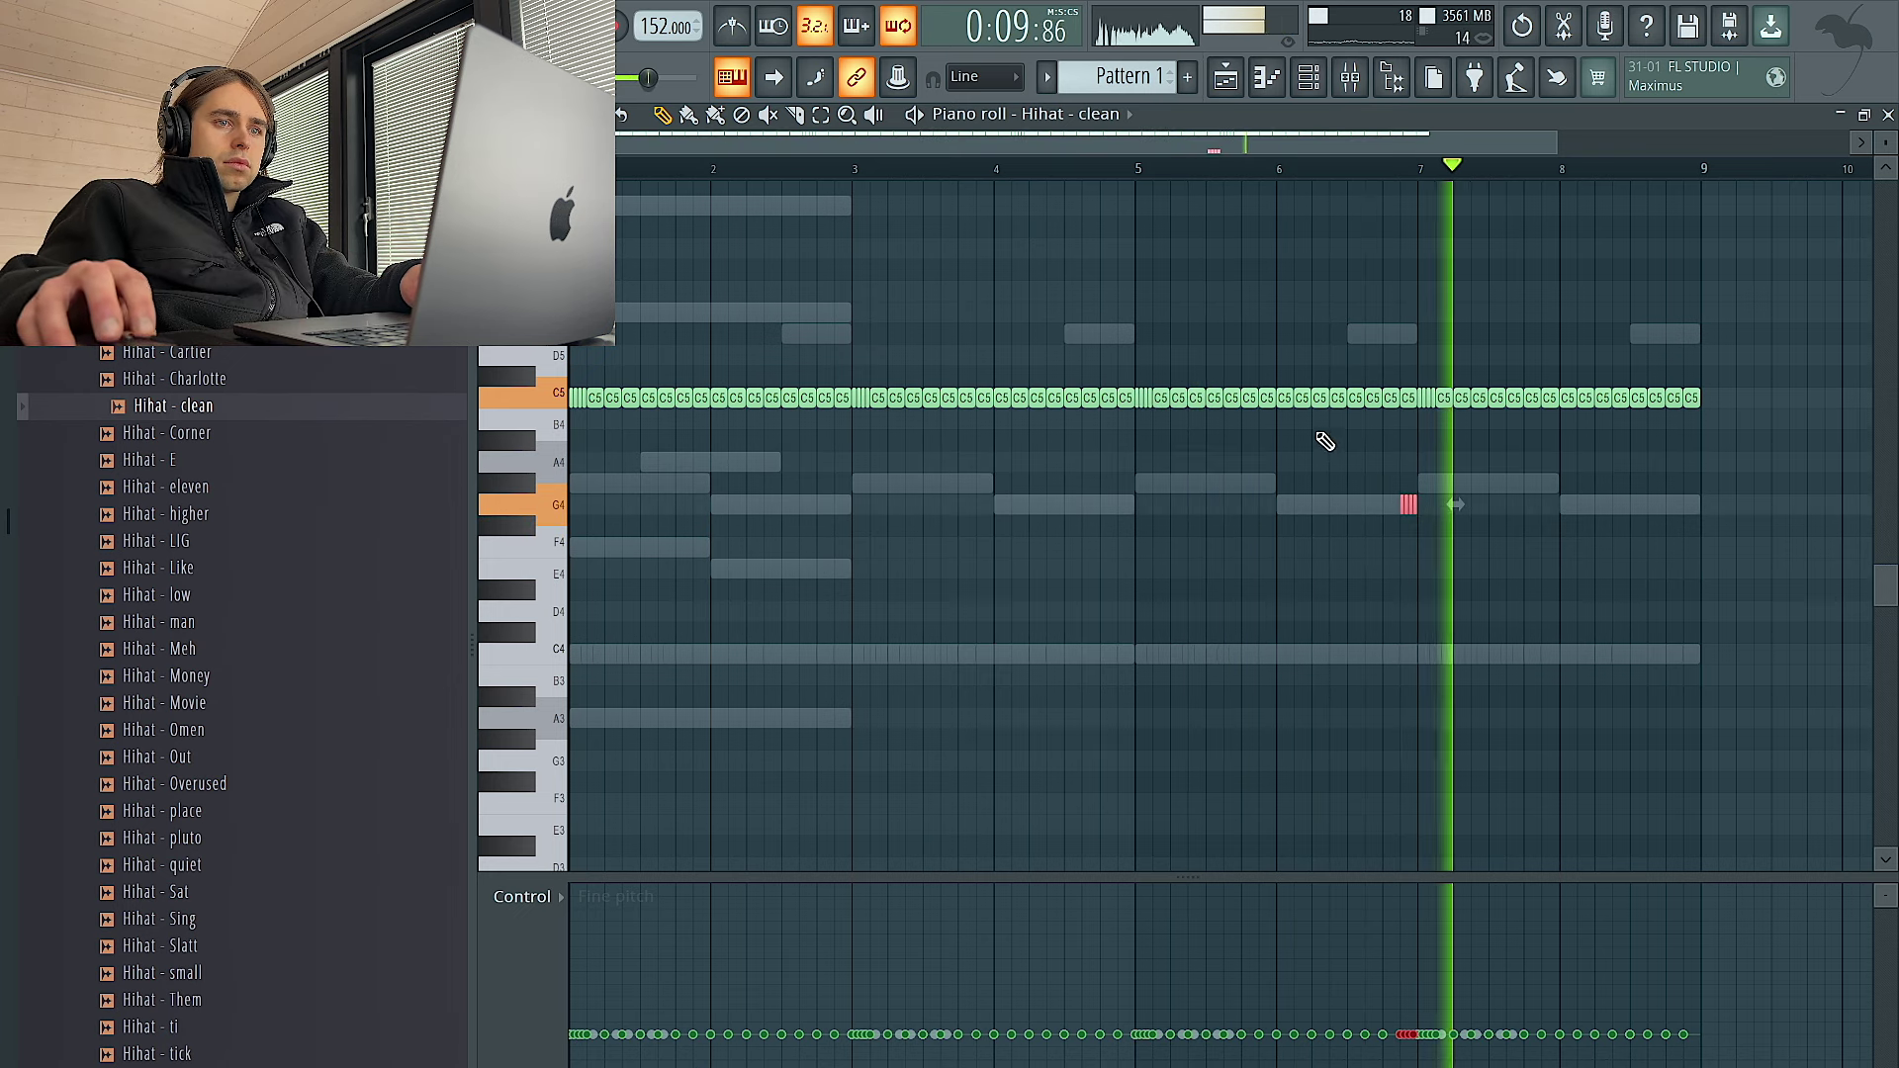
key(ctrl+d)
scroll(1307, 376, up, 4)
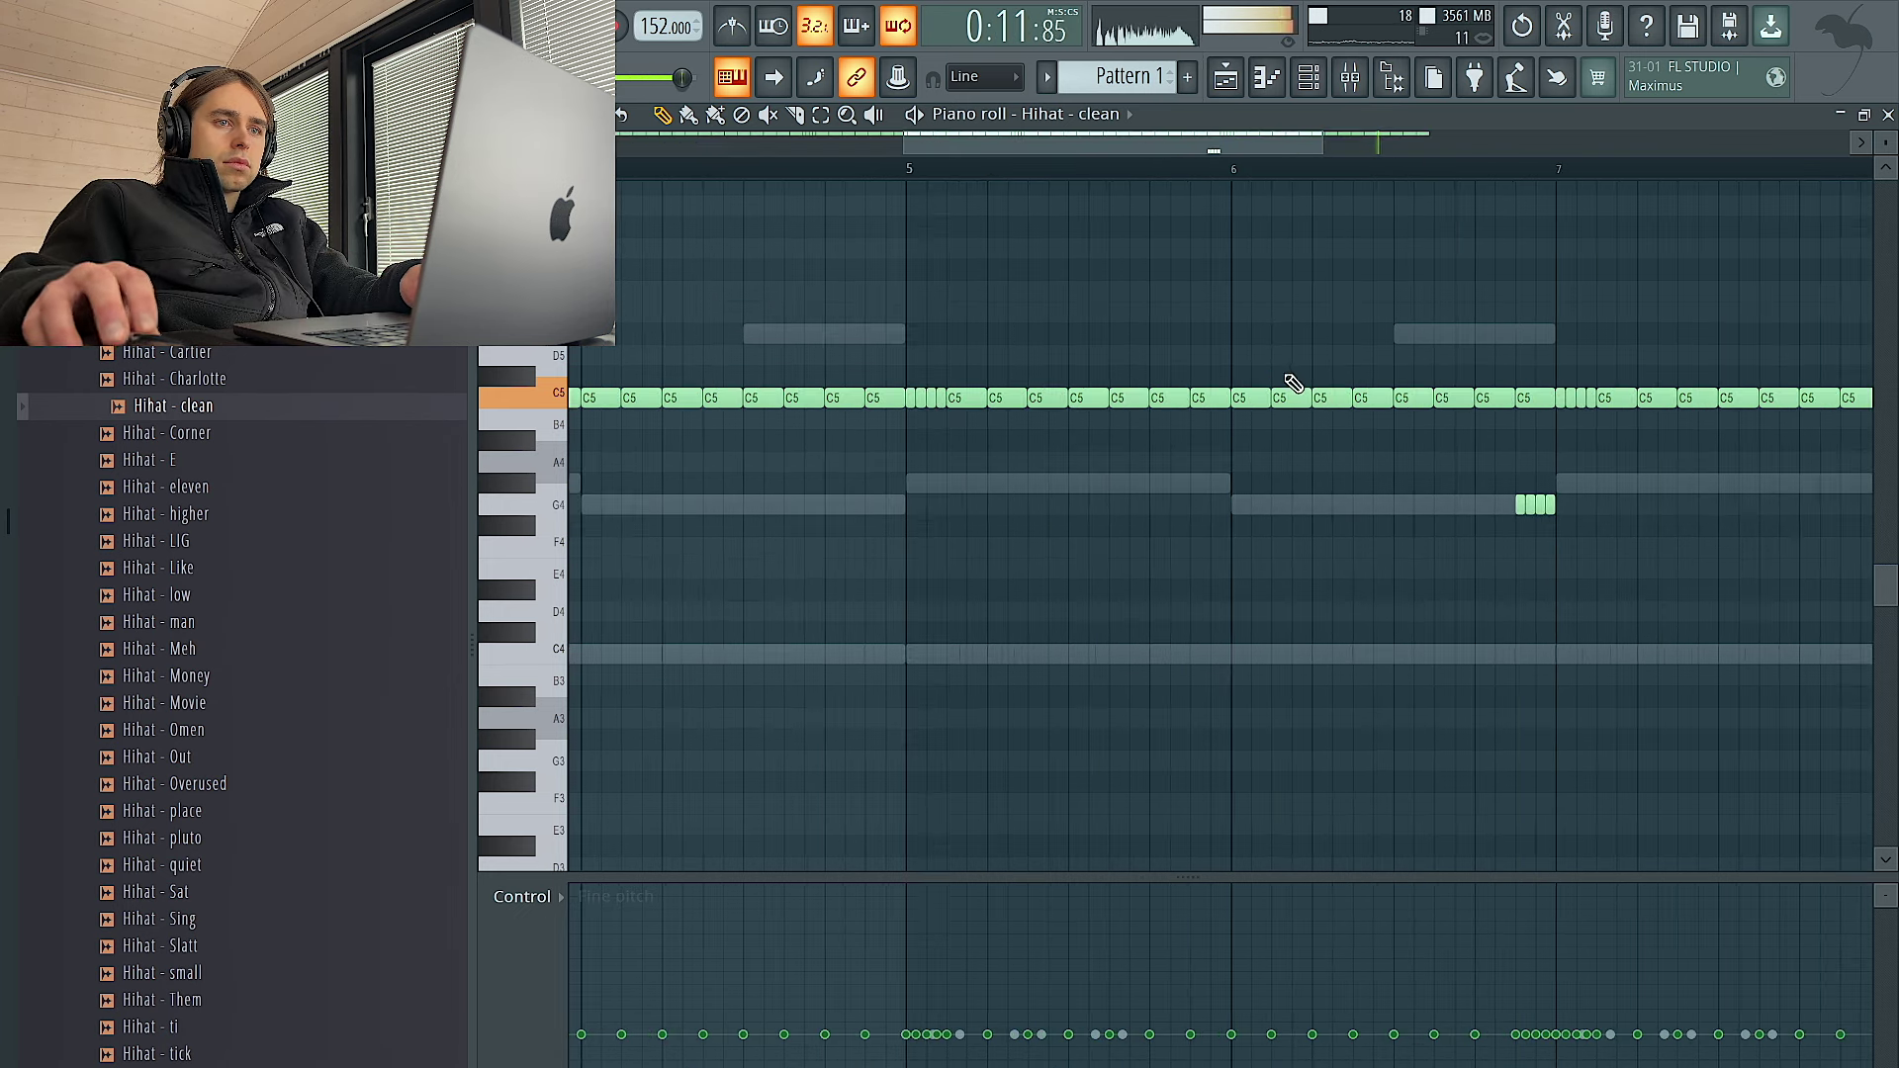
scroll(1286, 381, down, 5)
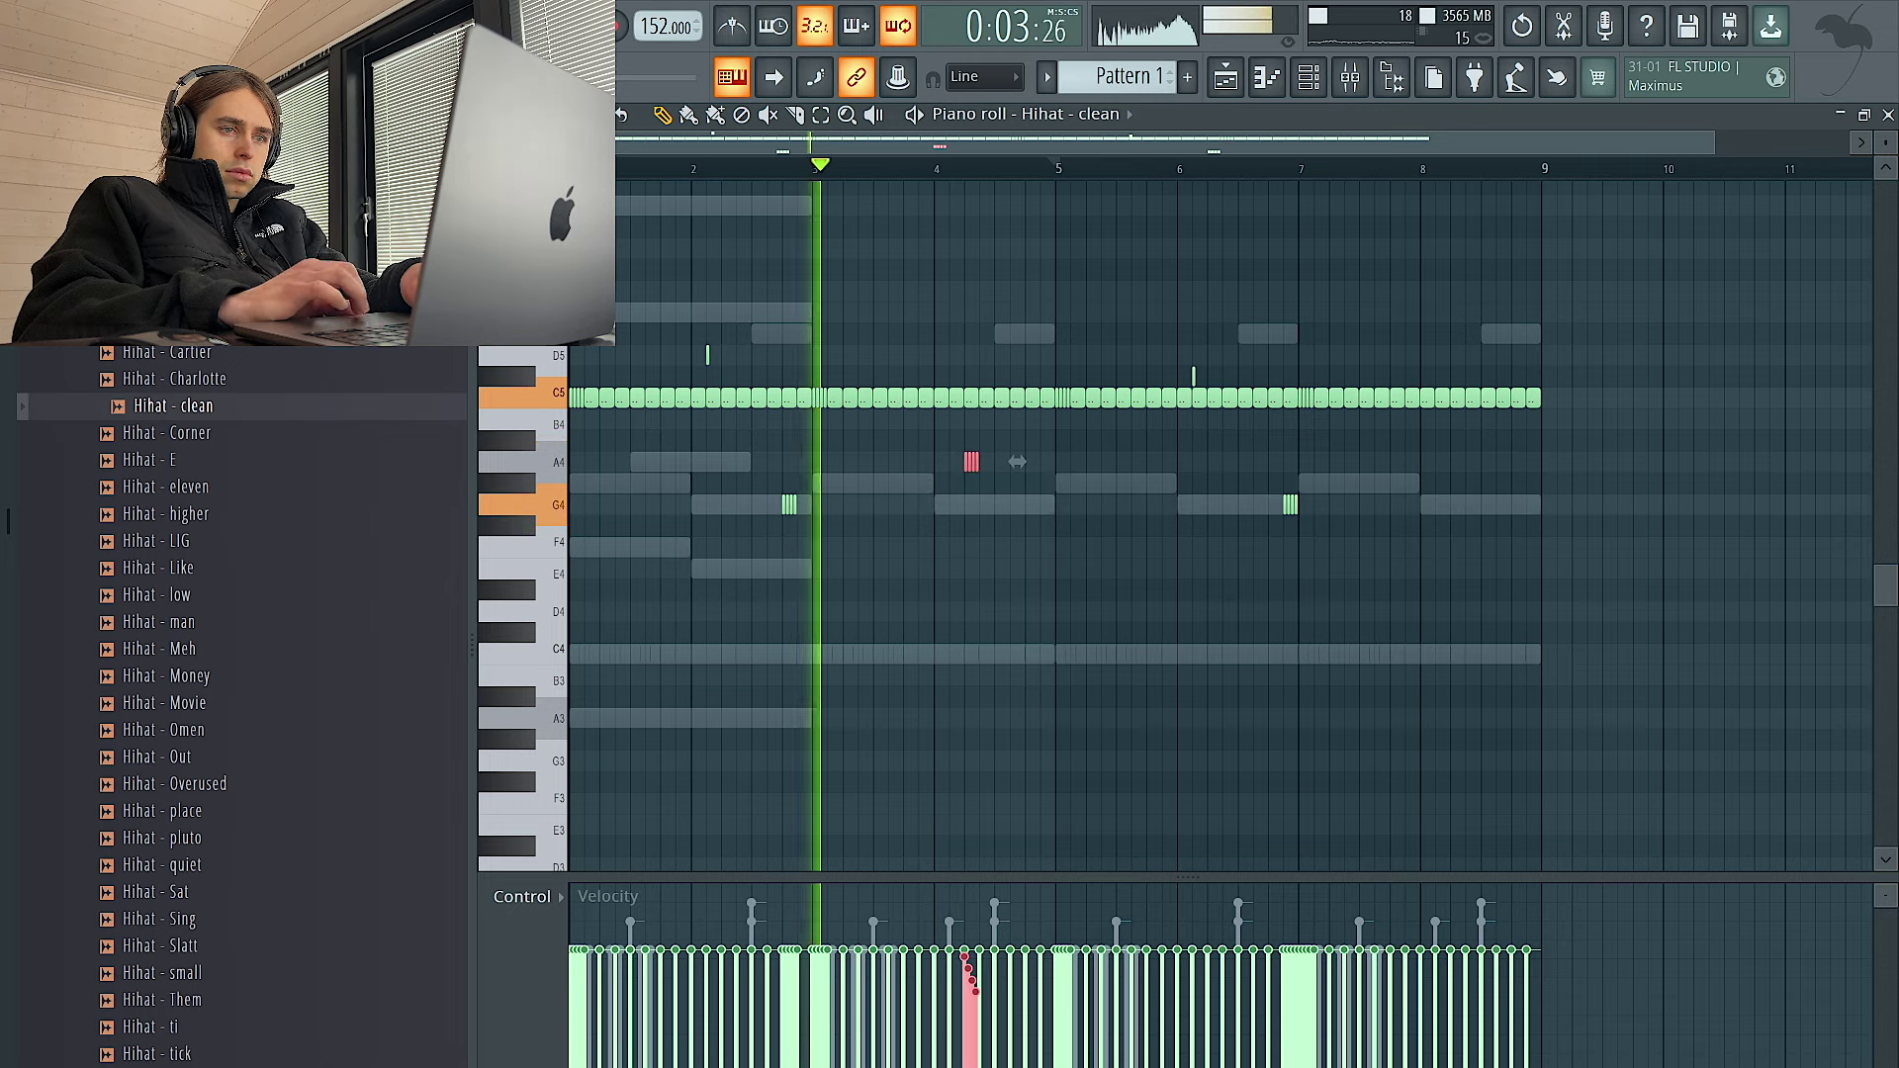
Replace the hi-hat notes of bars 5 to 8 with a copy of bars 1 to 4
drag(1593, 643, 1054, 277)
key(Delete)
key(ctrl+b)
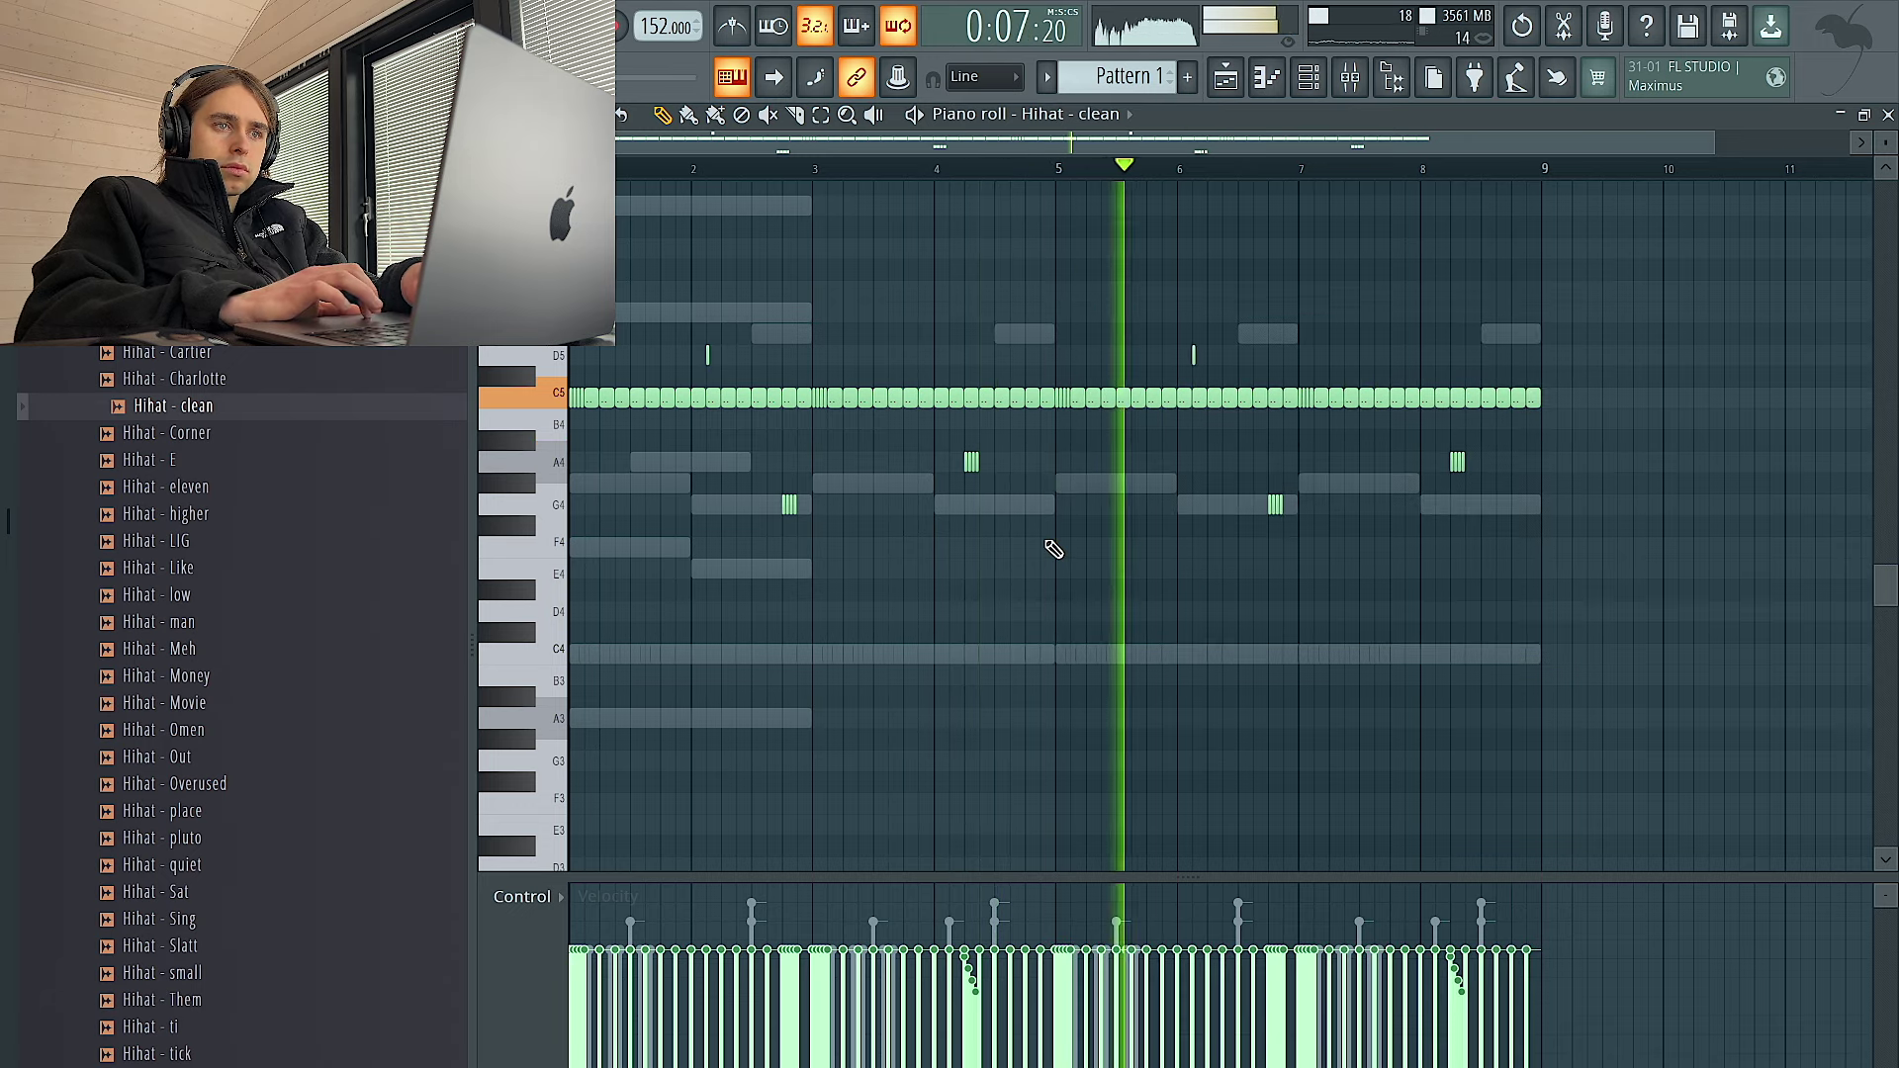
Lower the fine pitch of the two D5 hi-hat hits and add a C4 roll with falling fine pitch at the end of bar 8
click(1308, 77)
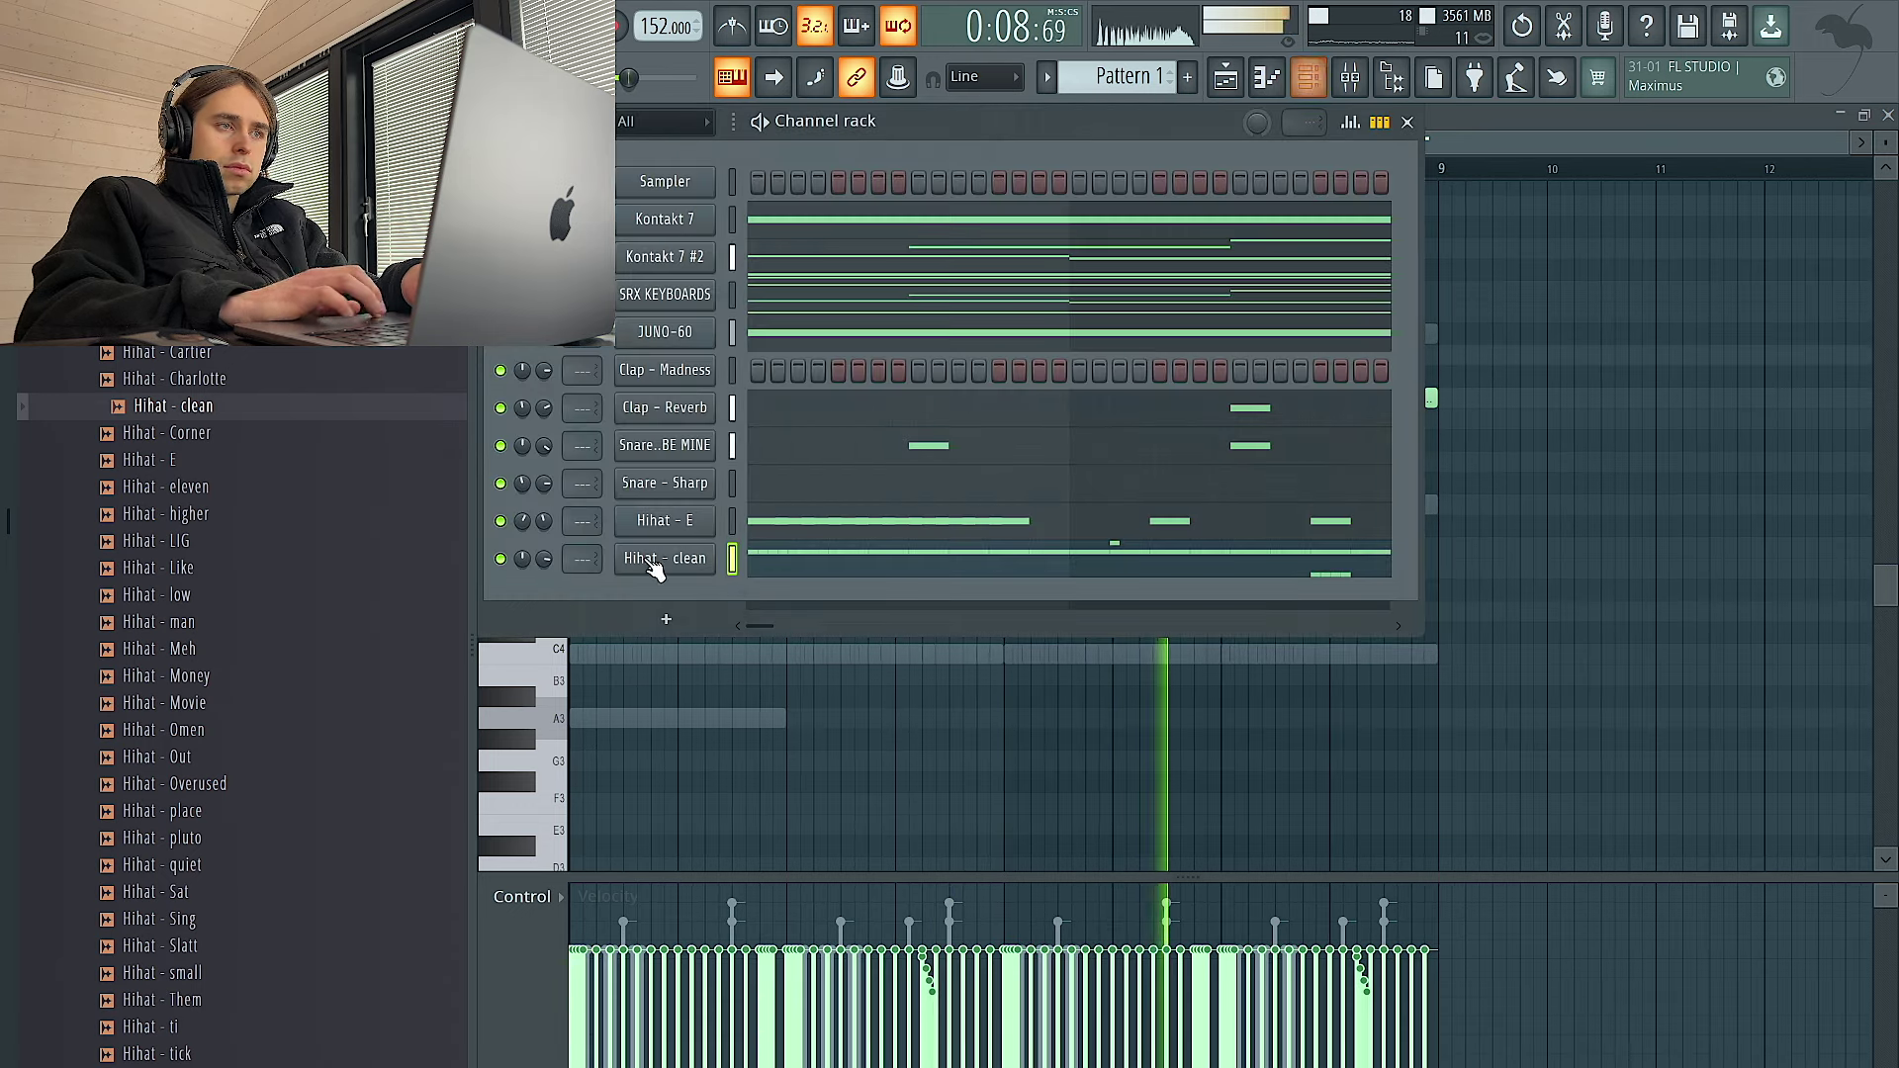
click(815, 802)
click(561, 360)
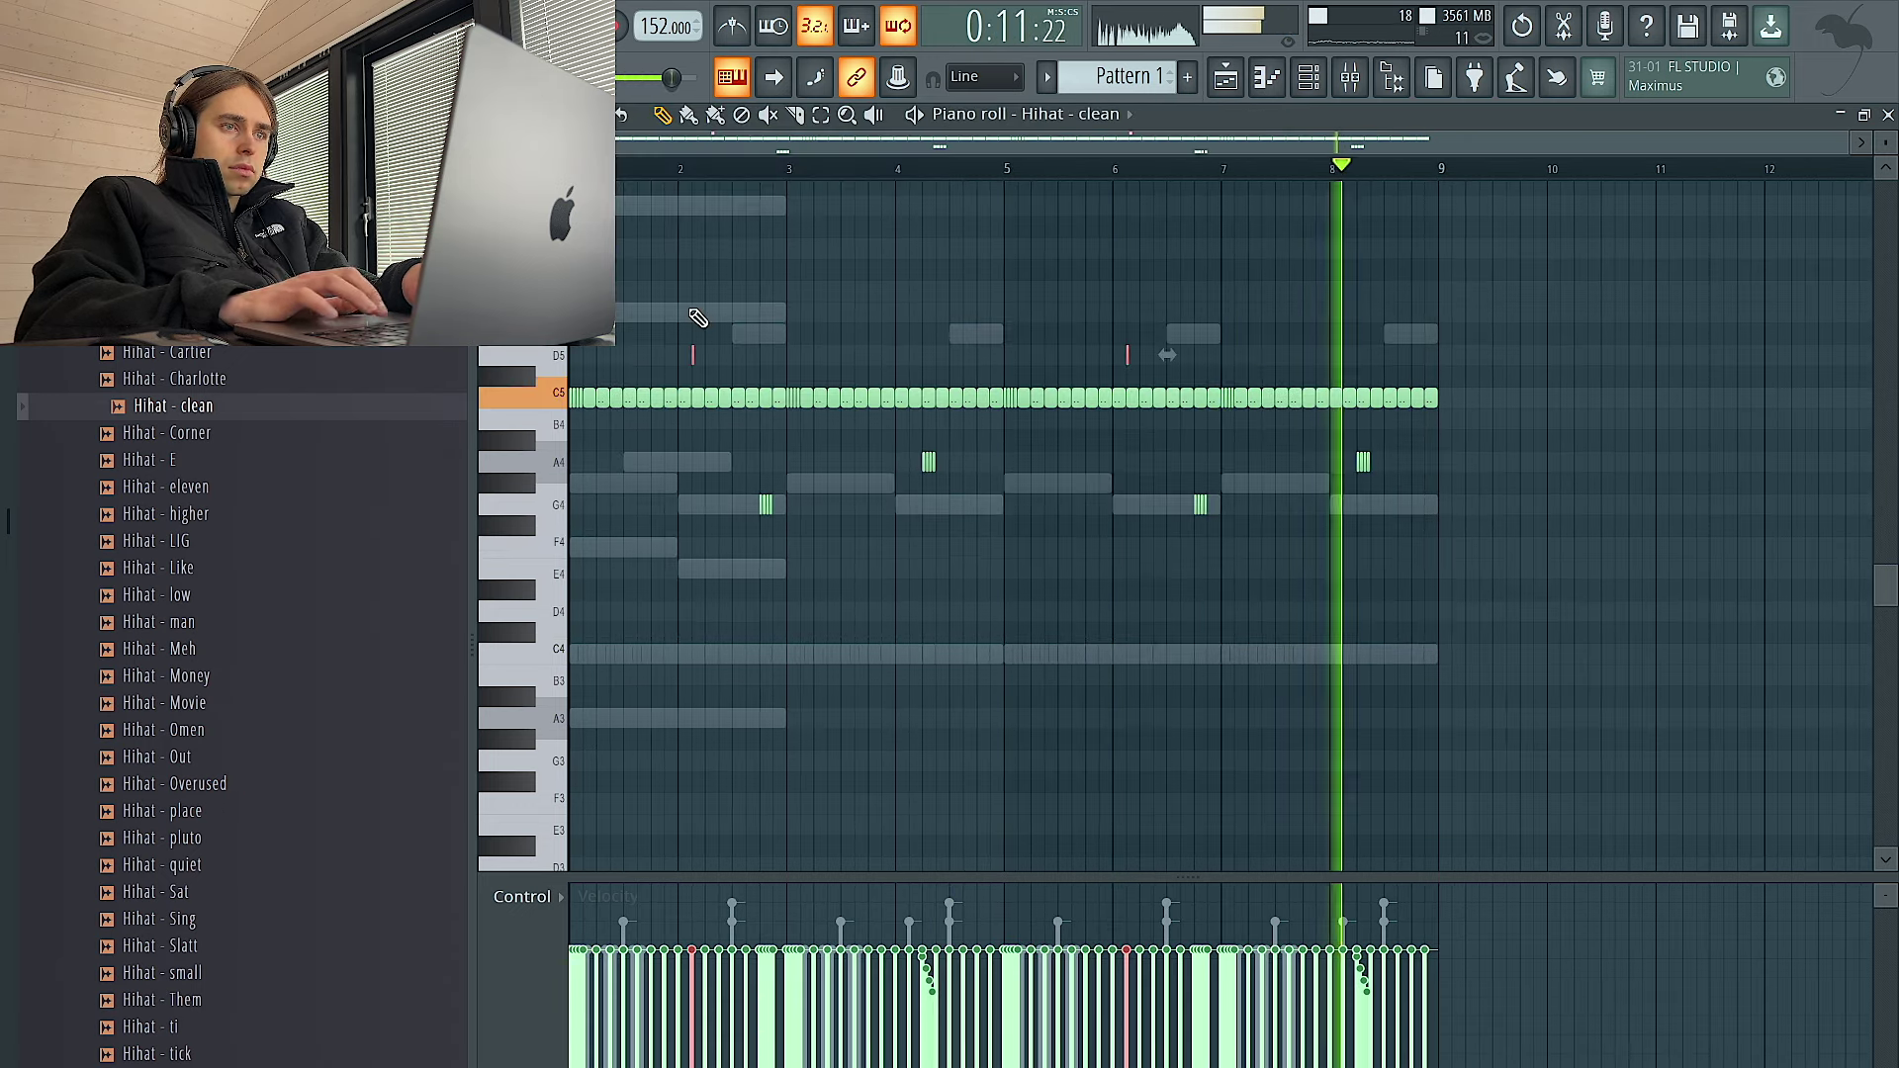
drag(665, 306, 1304, 370)
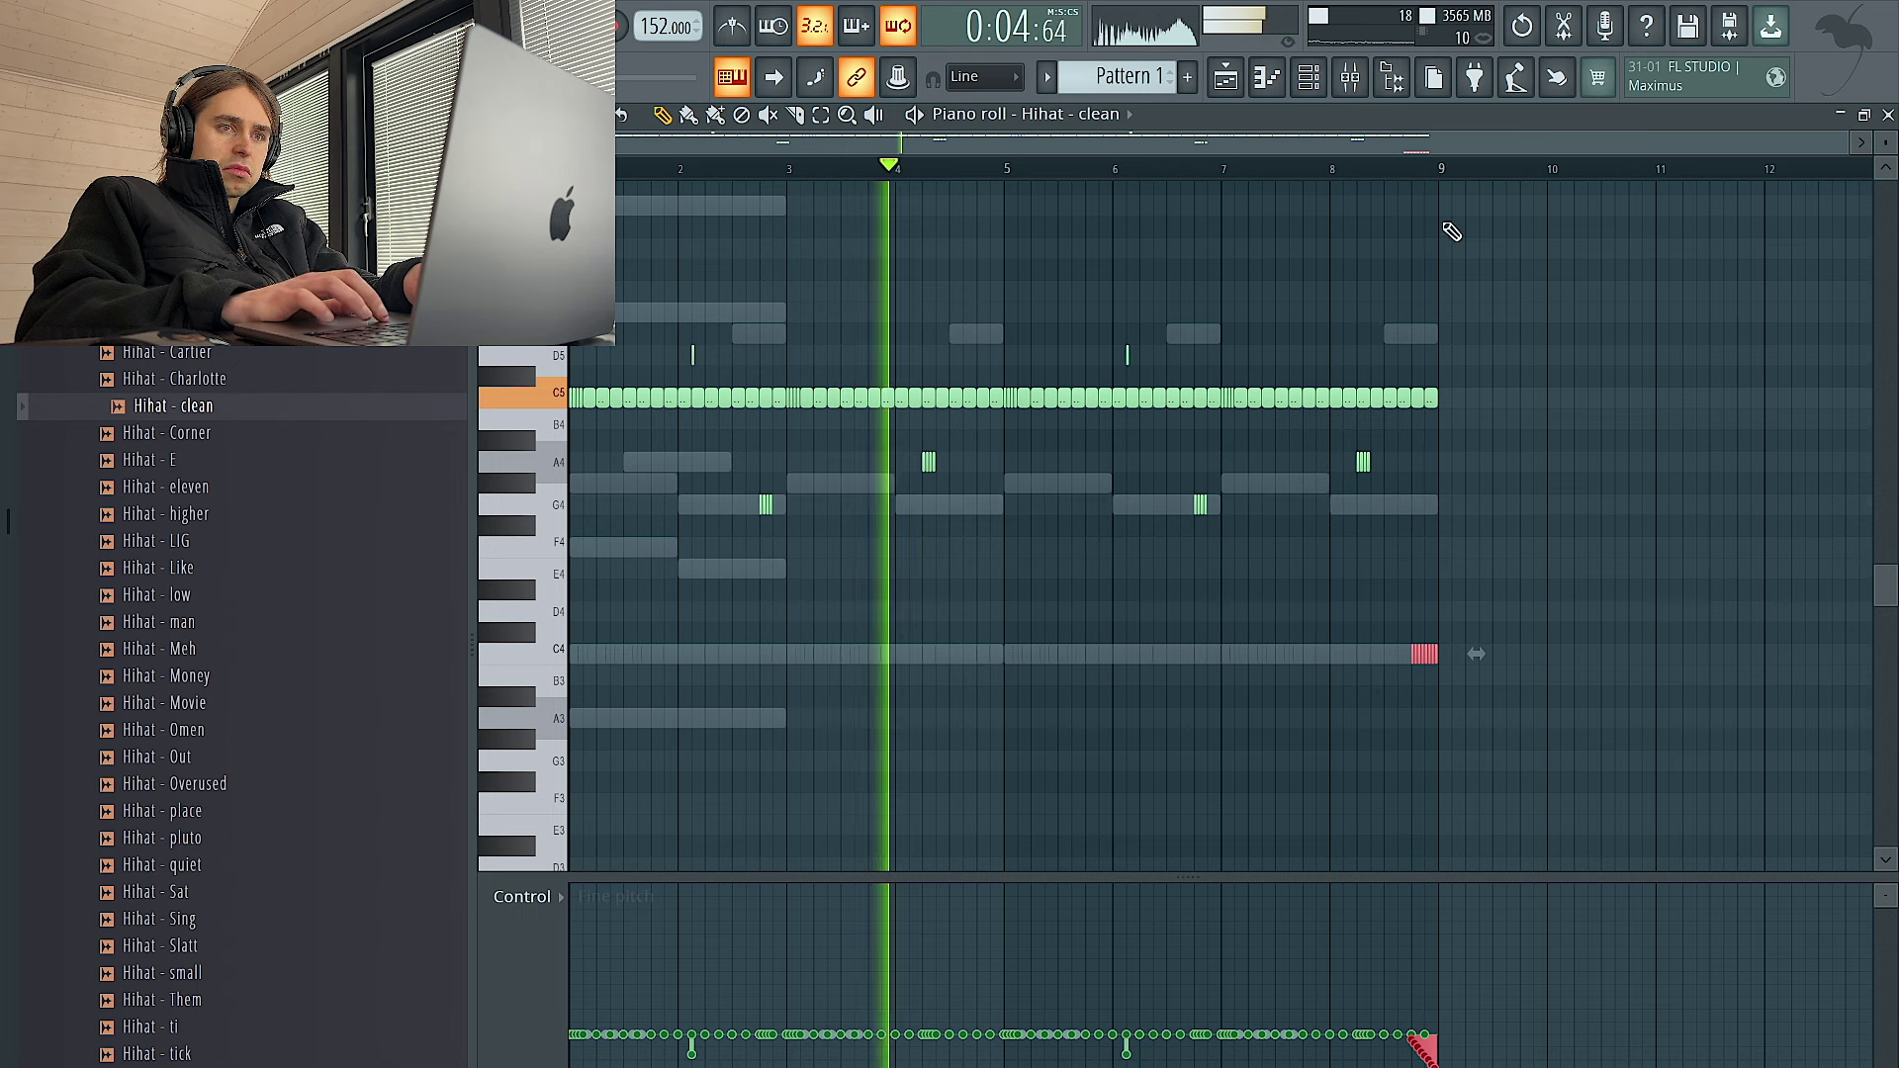
Copy the bar 8 C4 roll to the end of bar 4 and pan the C4 rolls opposite to the bar 4 A4 roll
click(1418, 176)
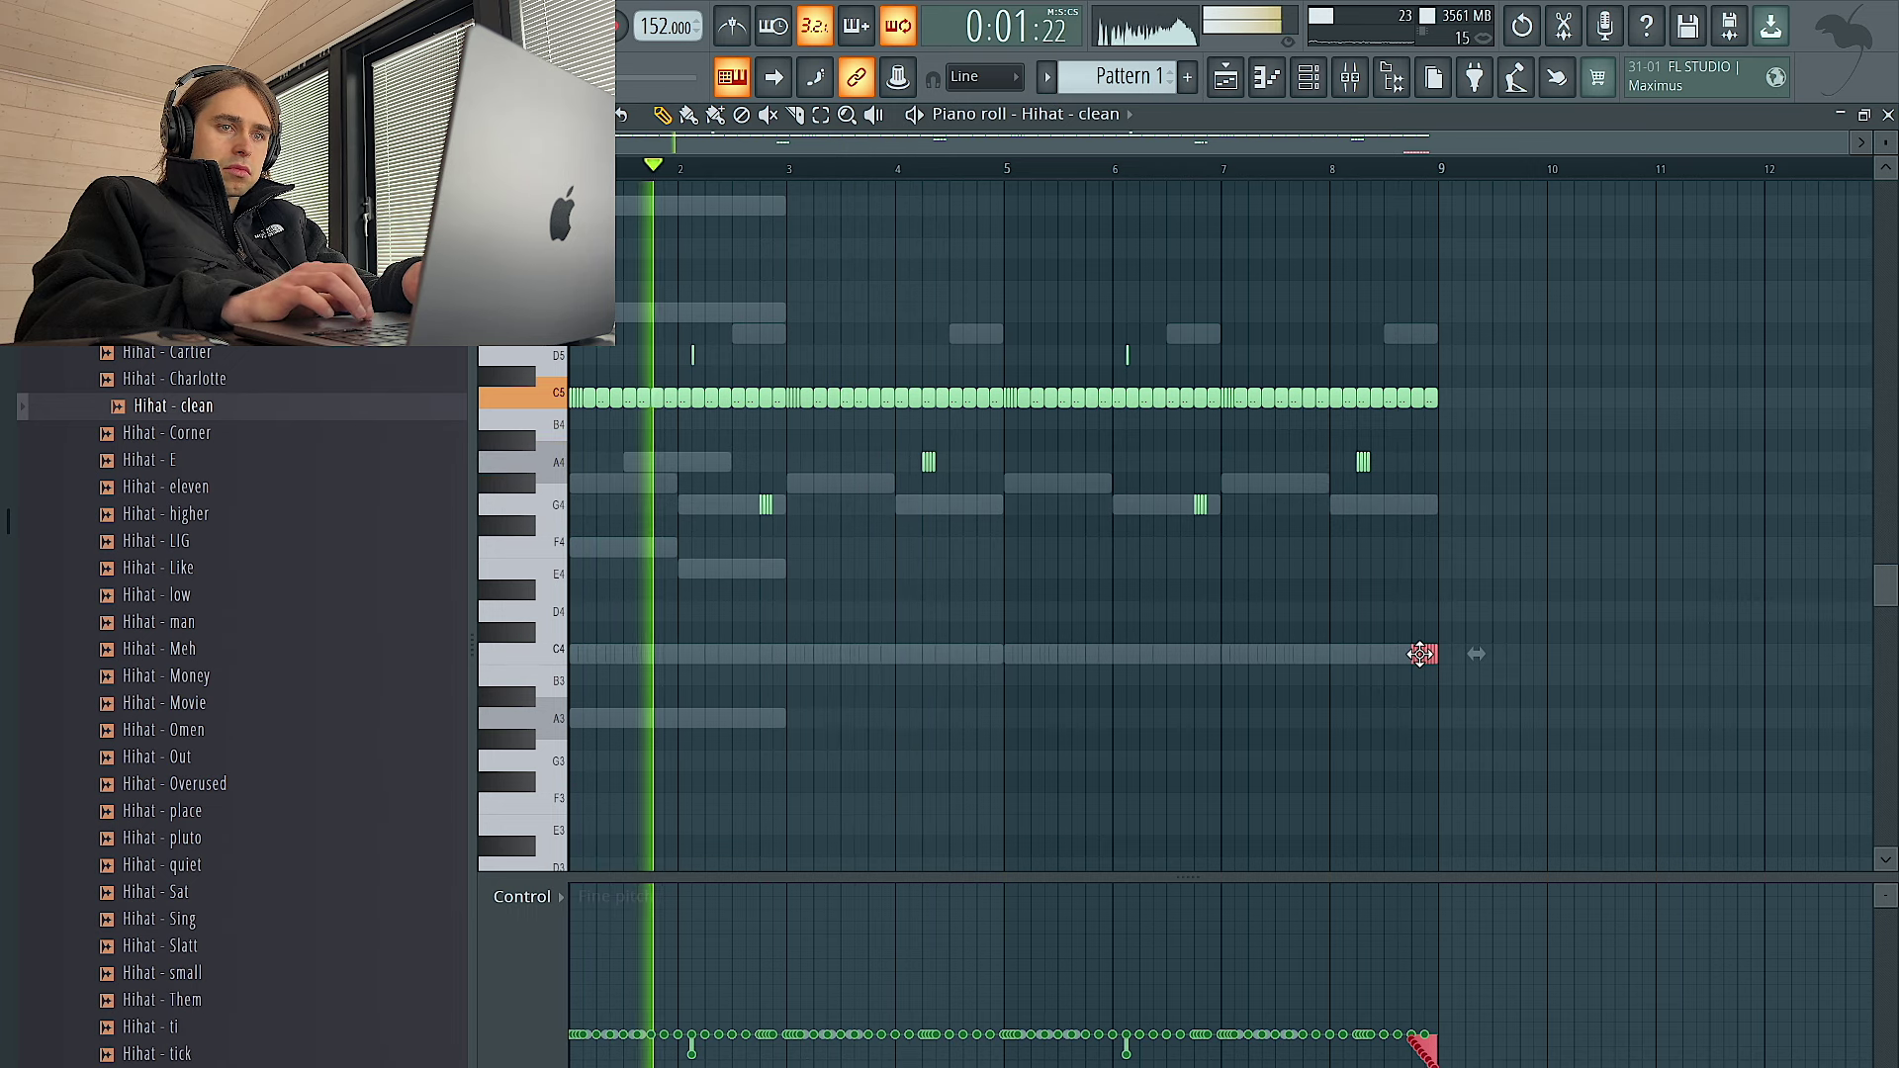
click(975, 654)
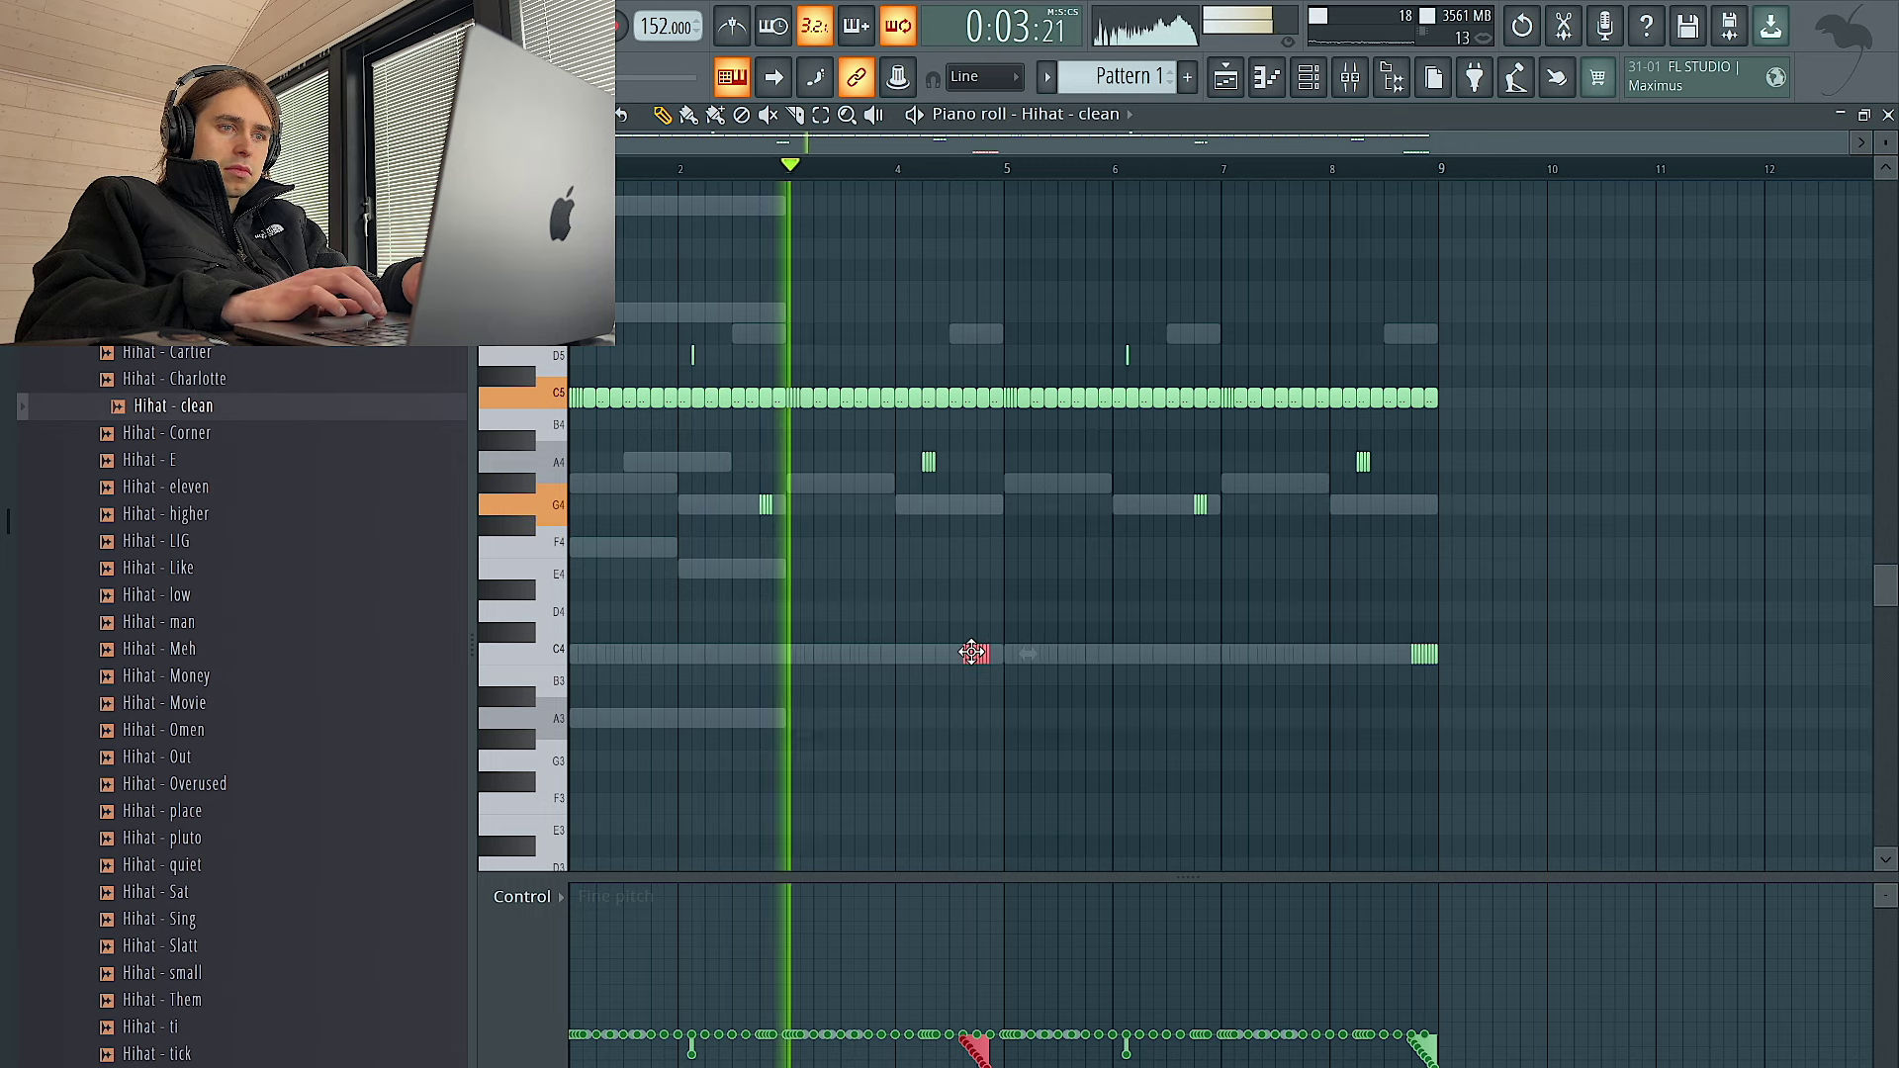
click(986, 653)
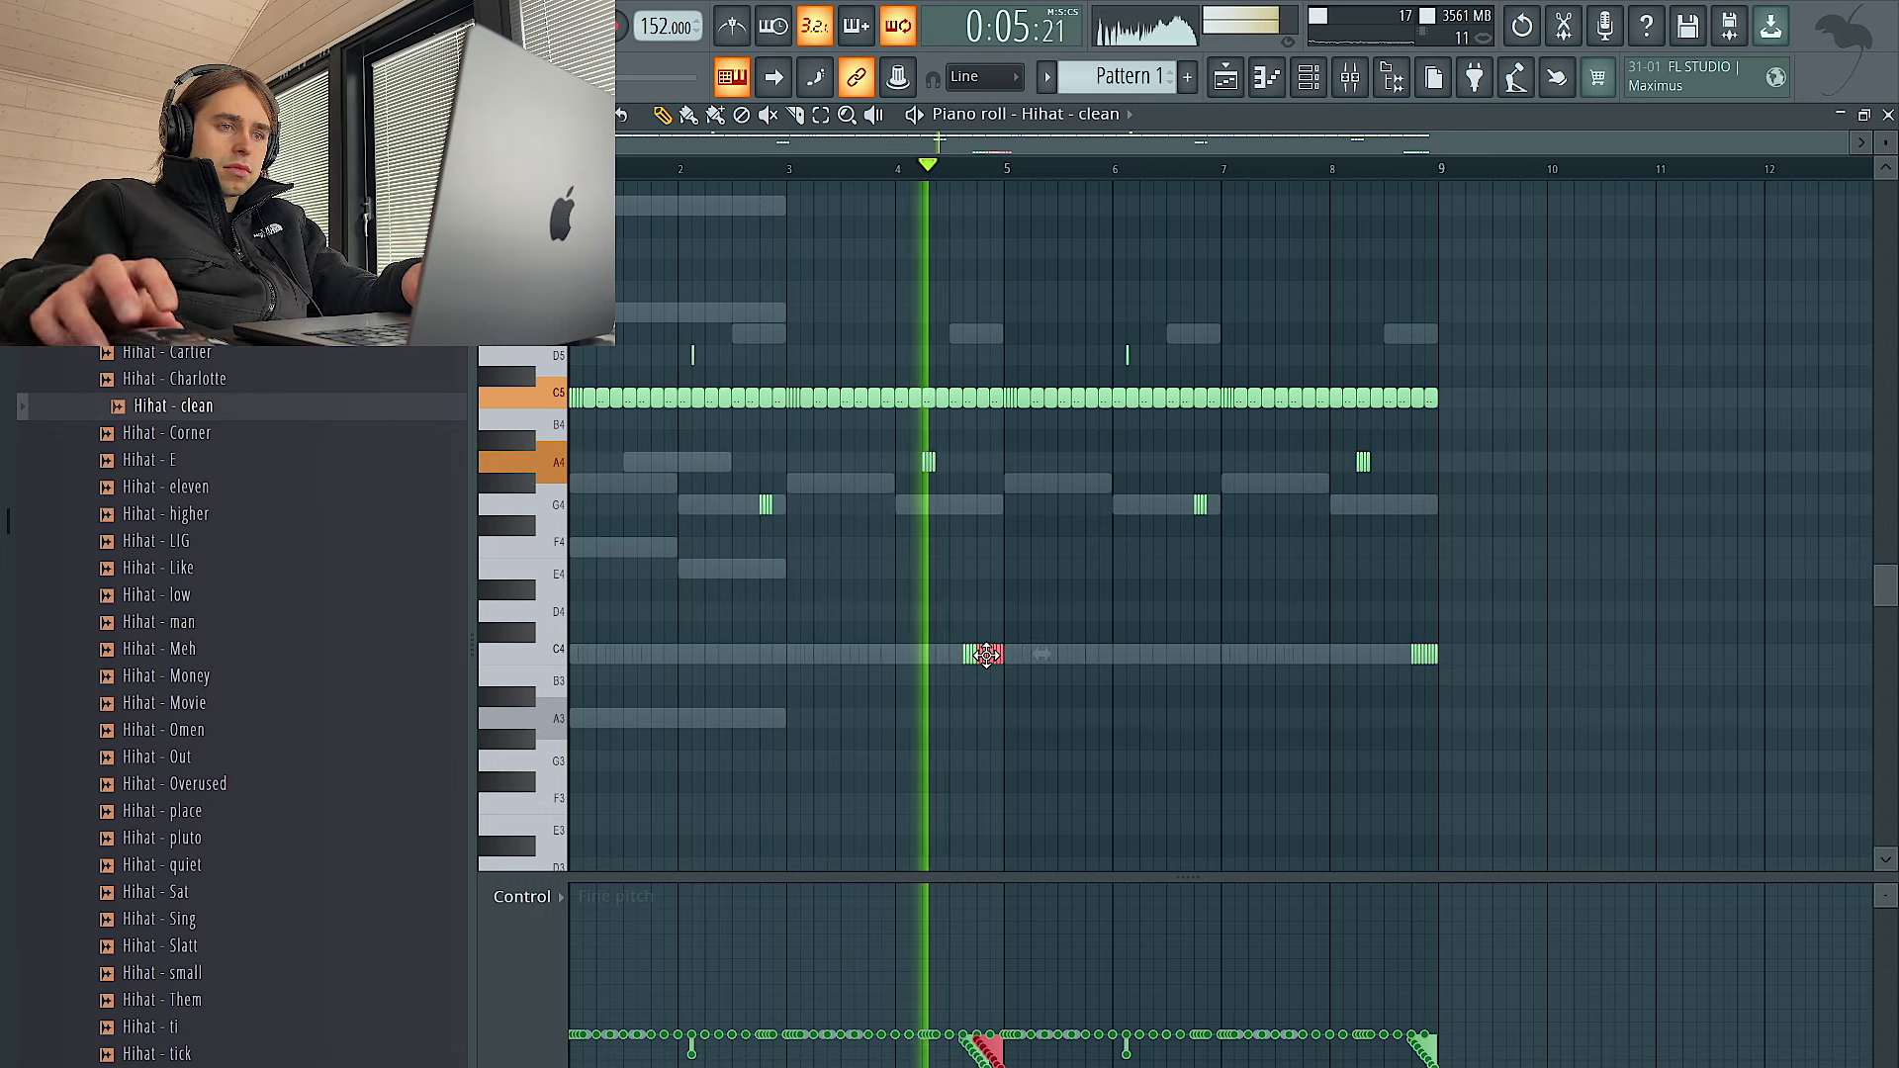
key(ctrl+z)
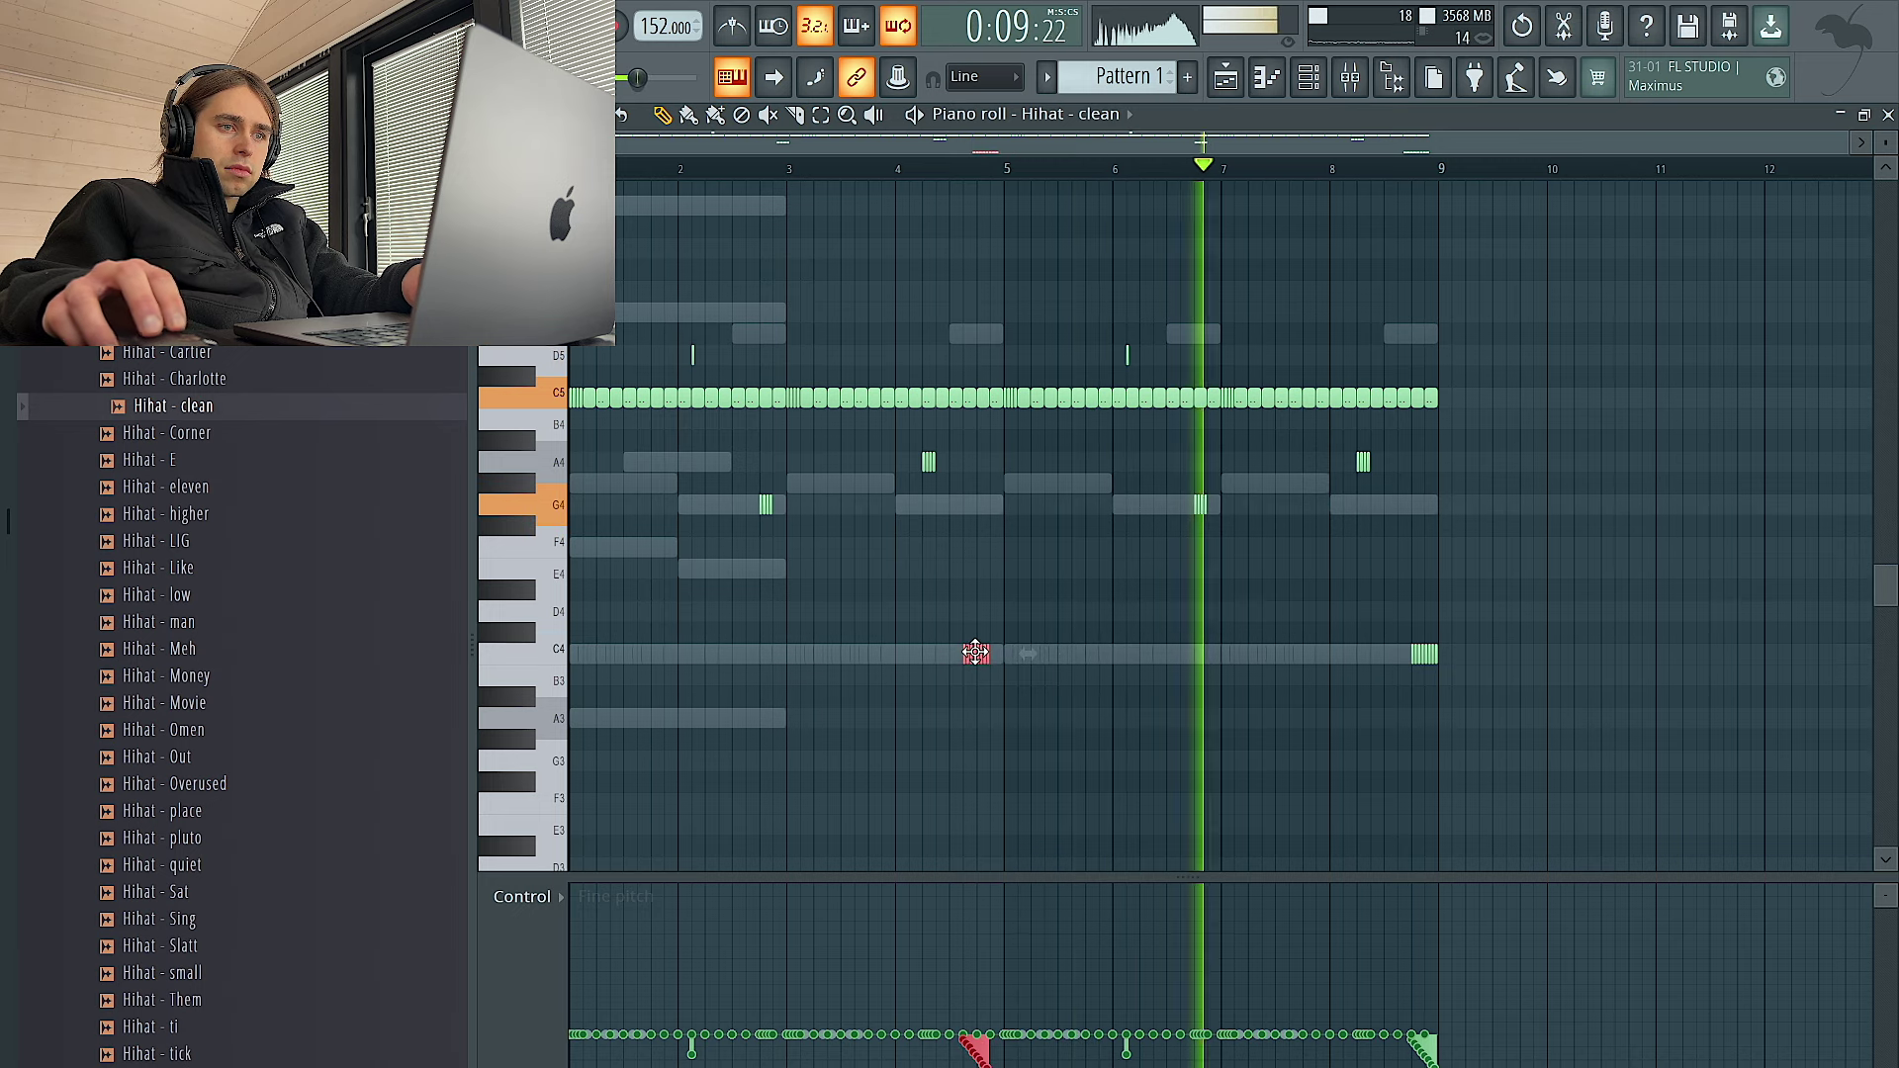
click(543, 898)
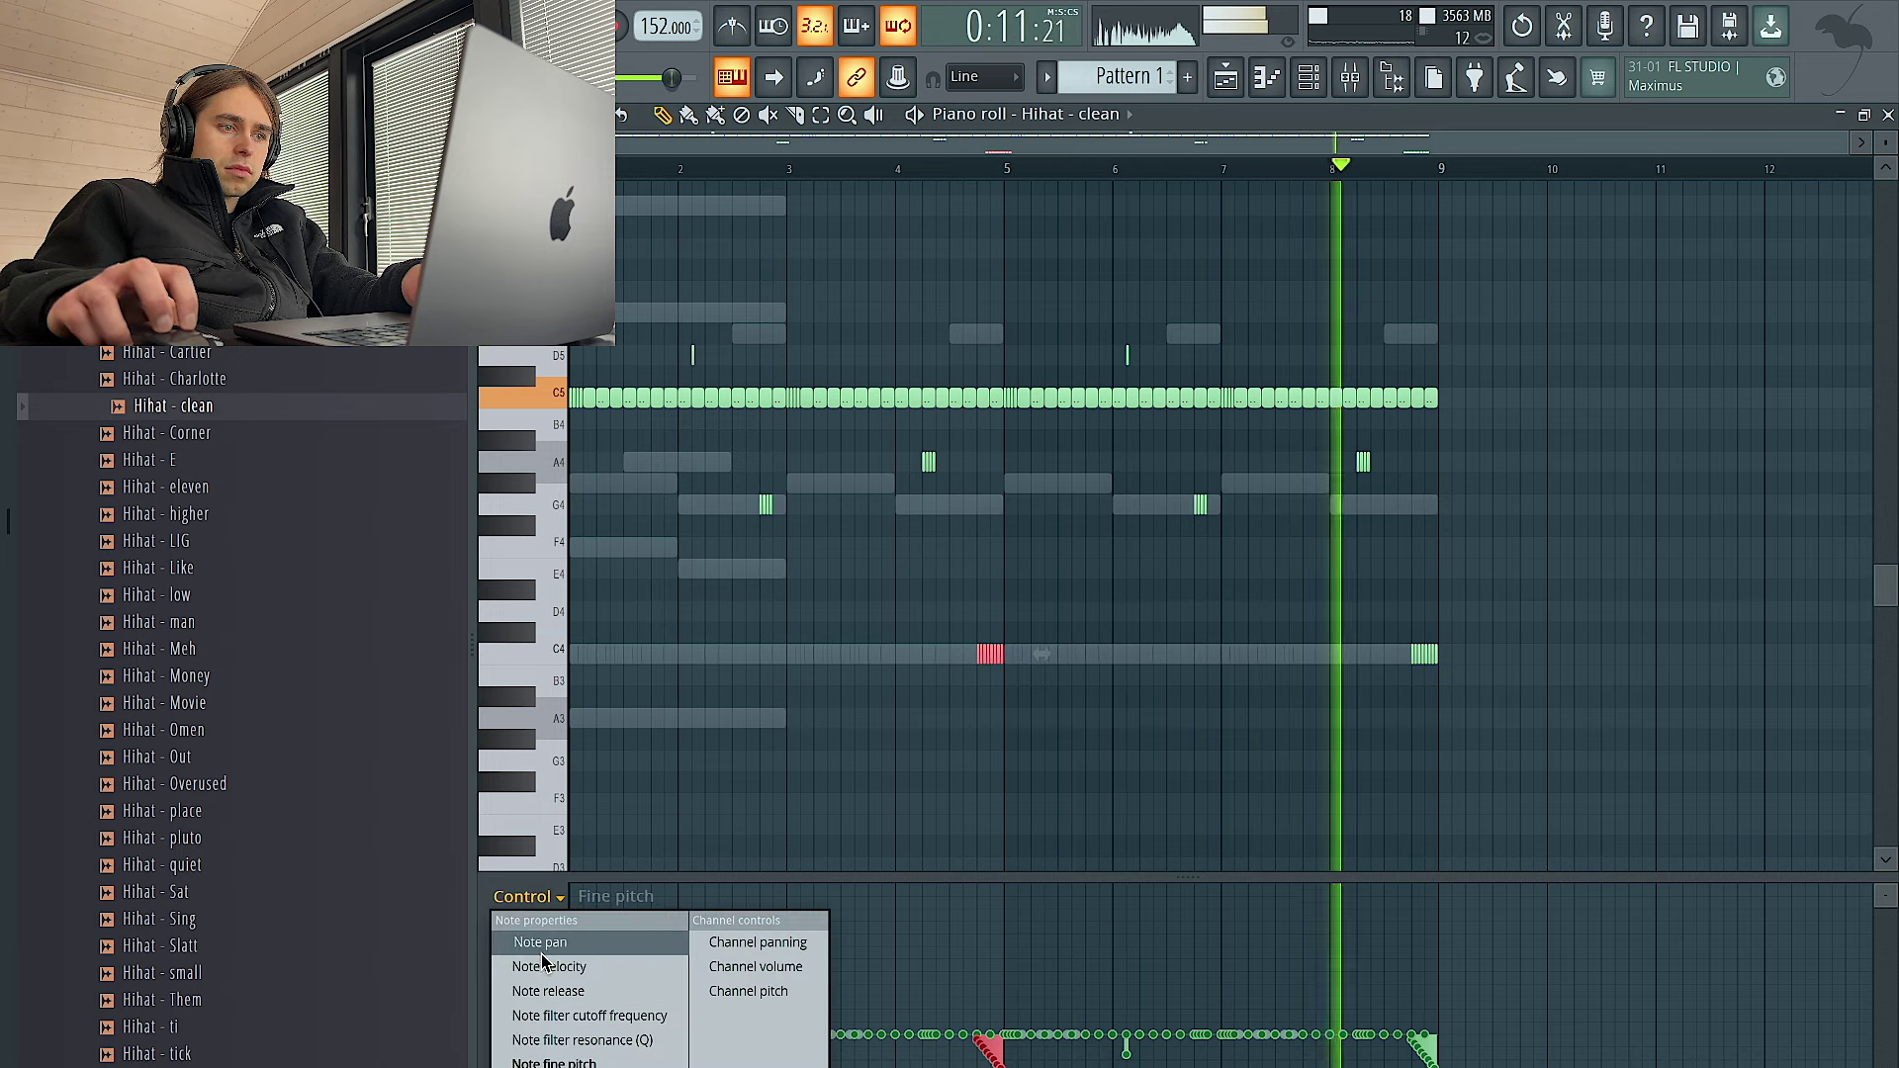
click(543, 965)
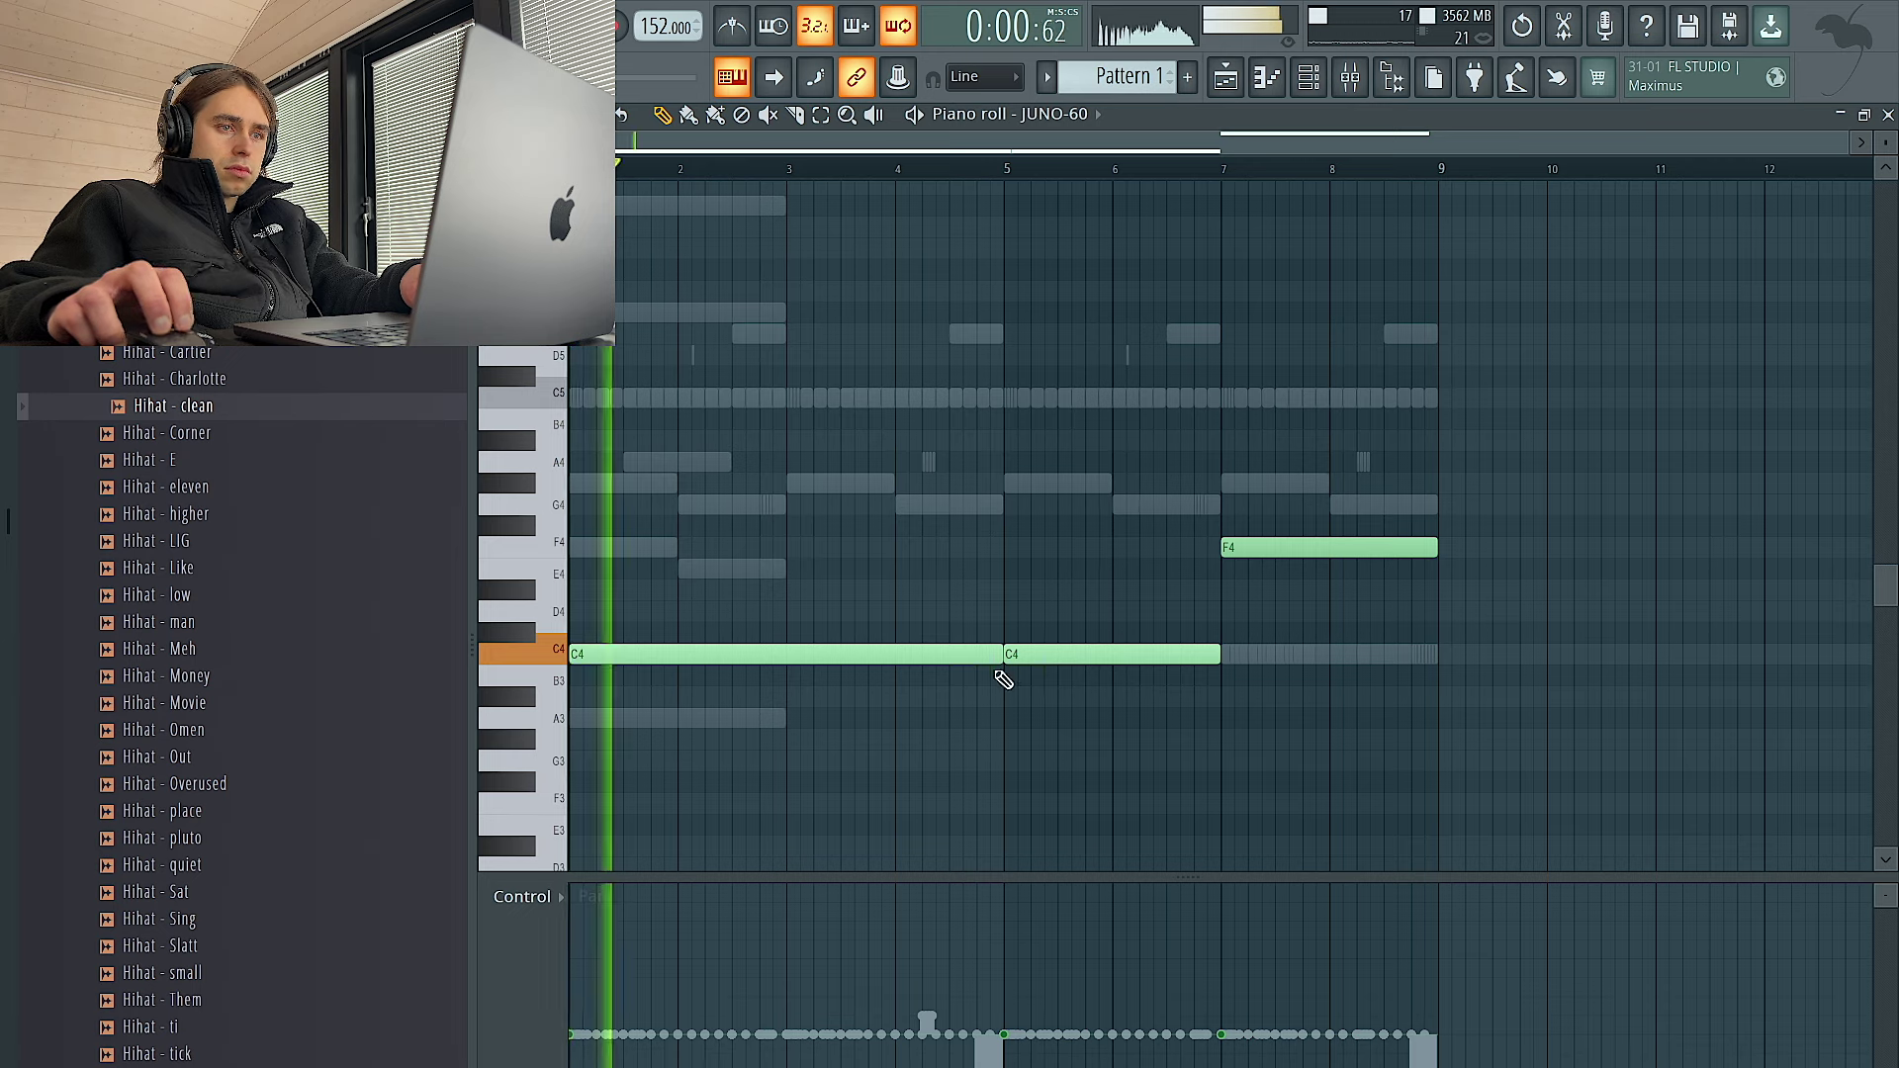
In the JUNO-60 piano roll, shorten the first C4 note to two bars and fill bars 3 and 4 with an F4 note
drag(994, 654, 782, 650)
key(space)
click(780, 502)
drag(791, 499, 785, 551)
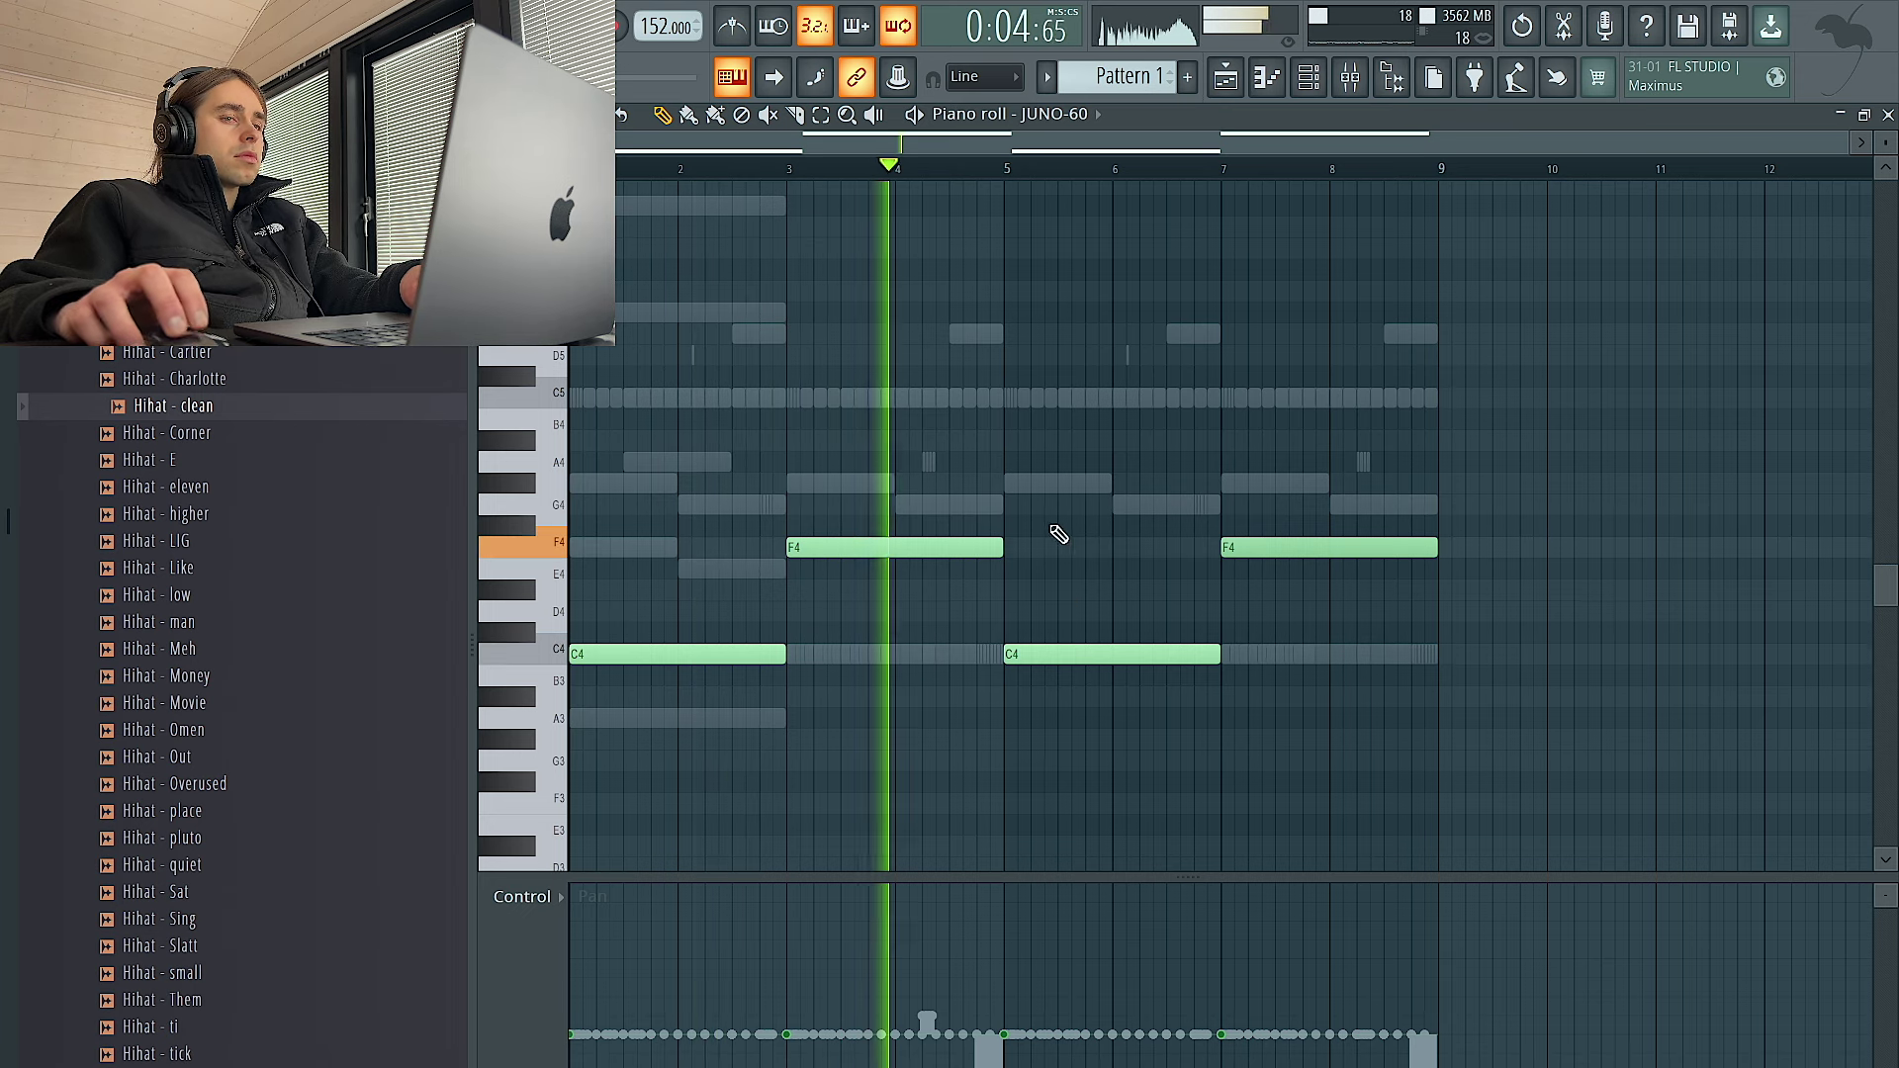
Raise the JUNO-60 note at bar 5 to D#4 and the one at bar 7 to A4, then replay the pattern
drag(1039, 652, 1044, 583)
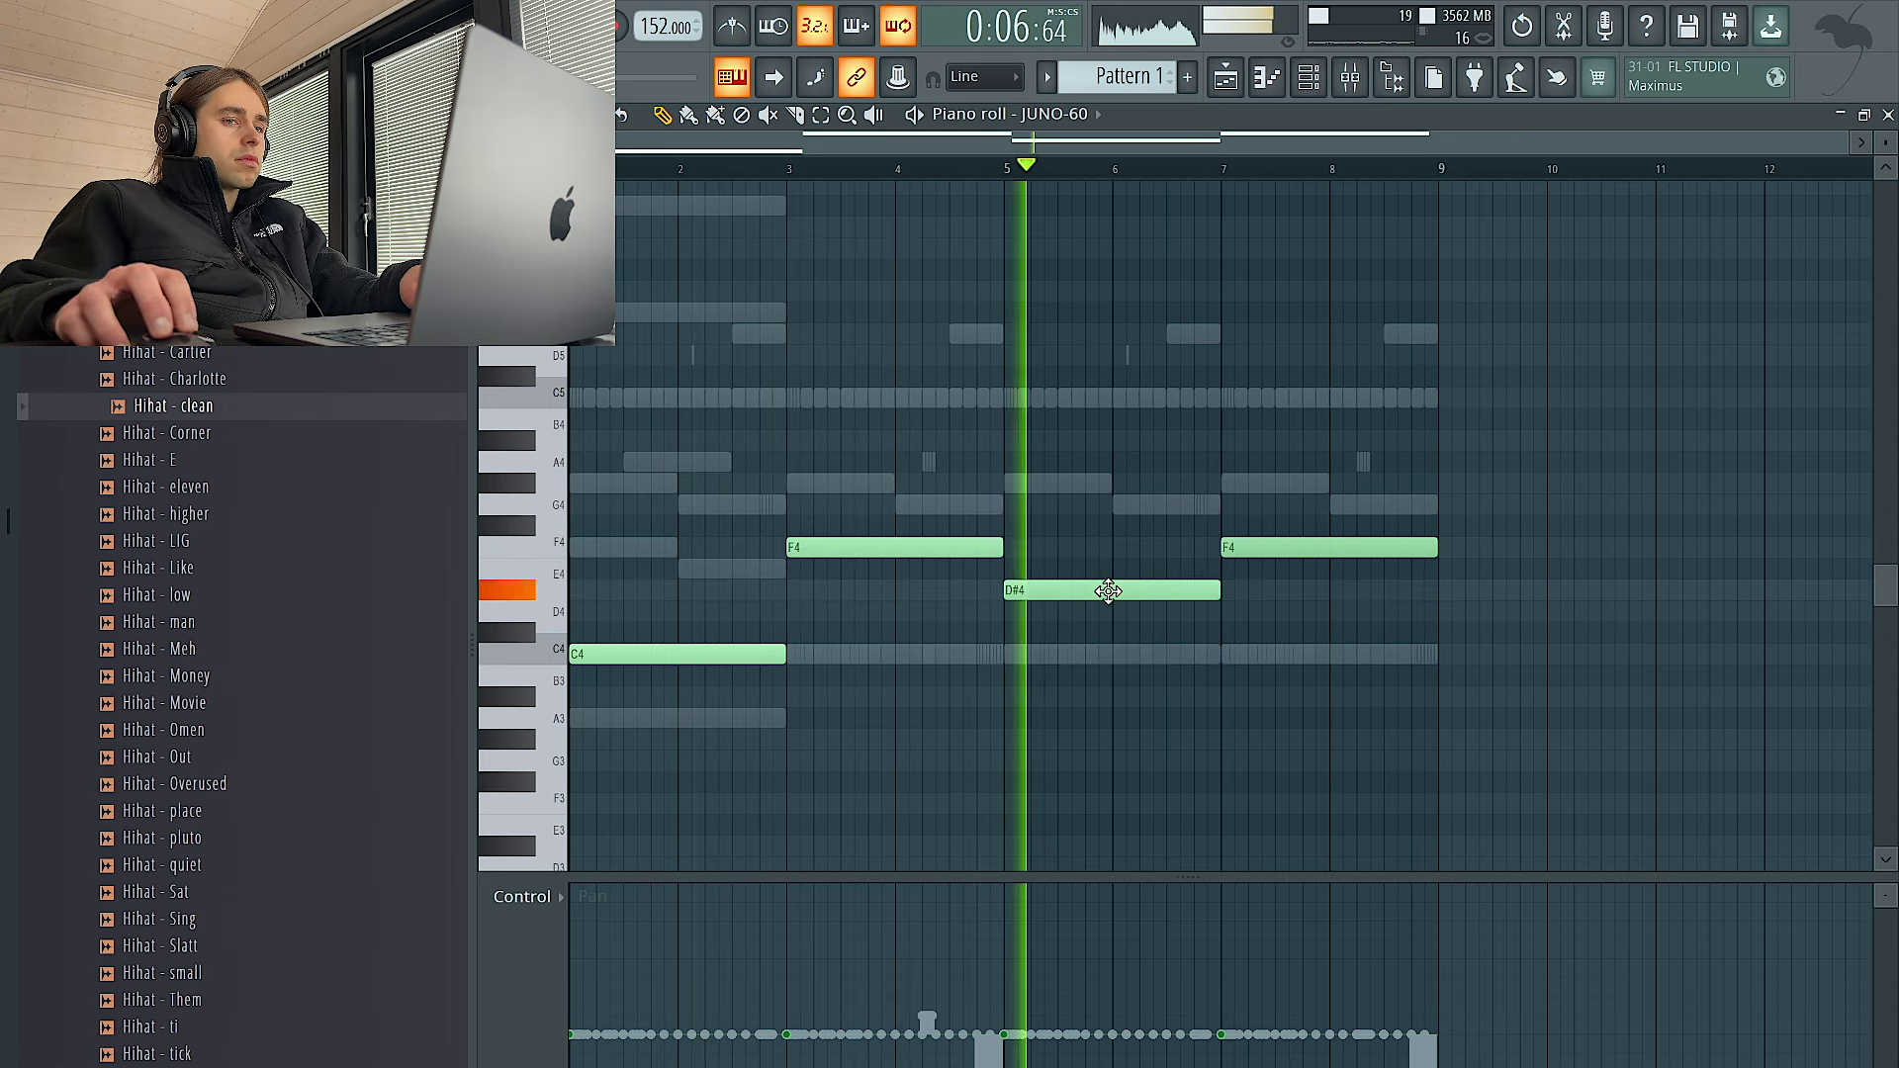
drag(1259, 559, 1270, 464)
key(space)
key(space)
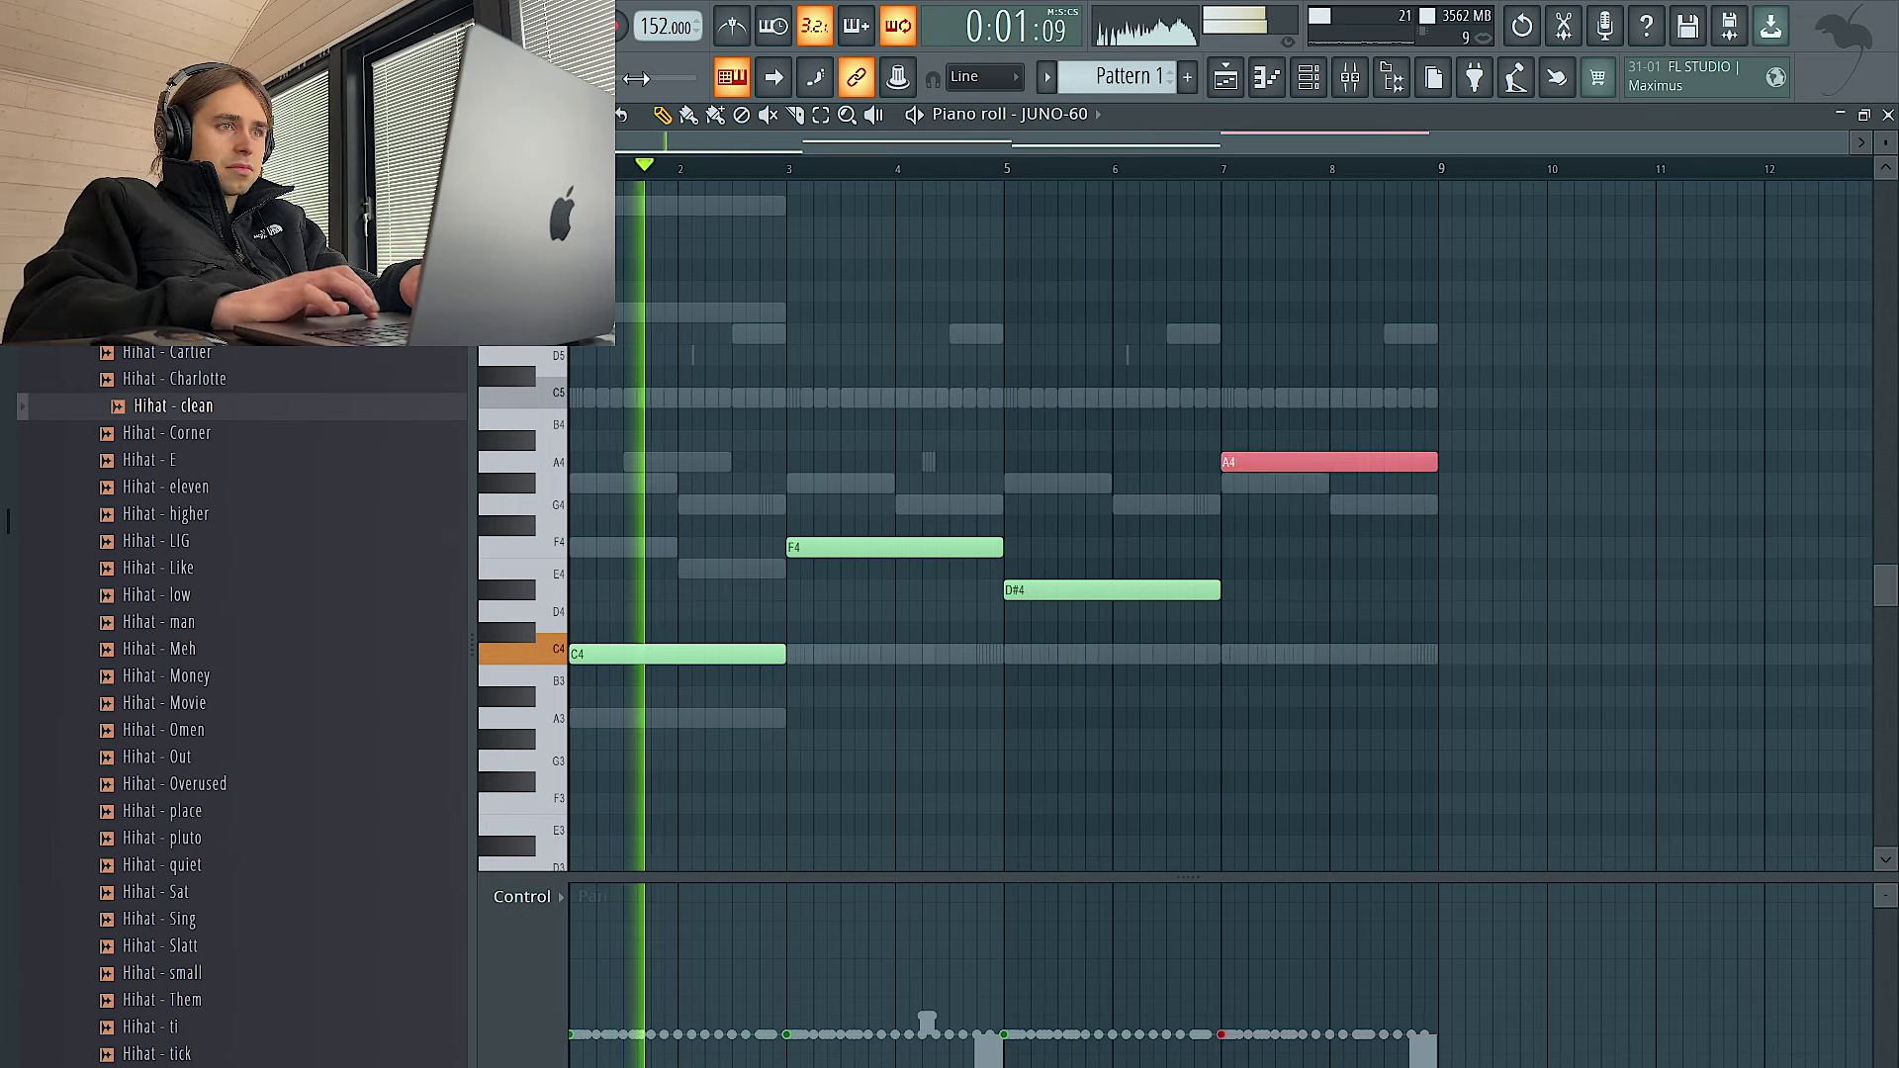
click(566, 115)
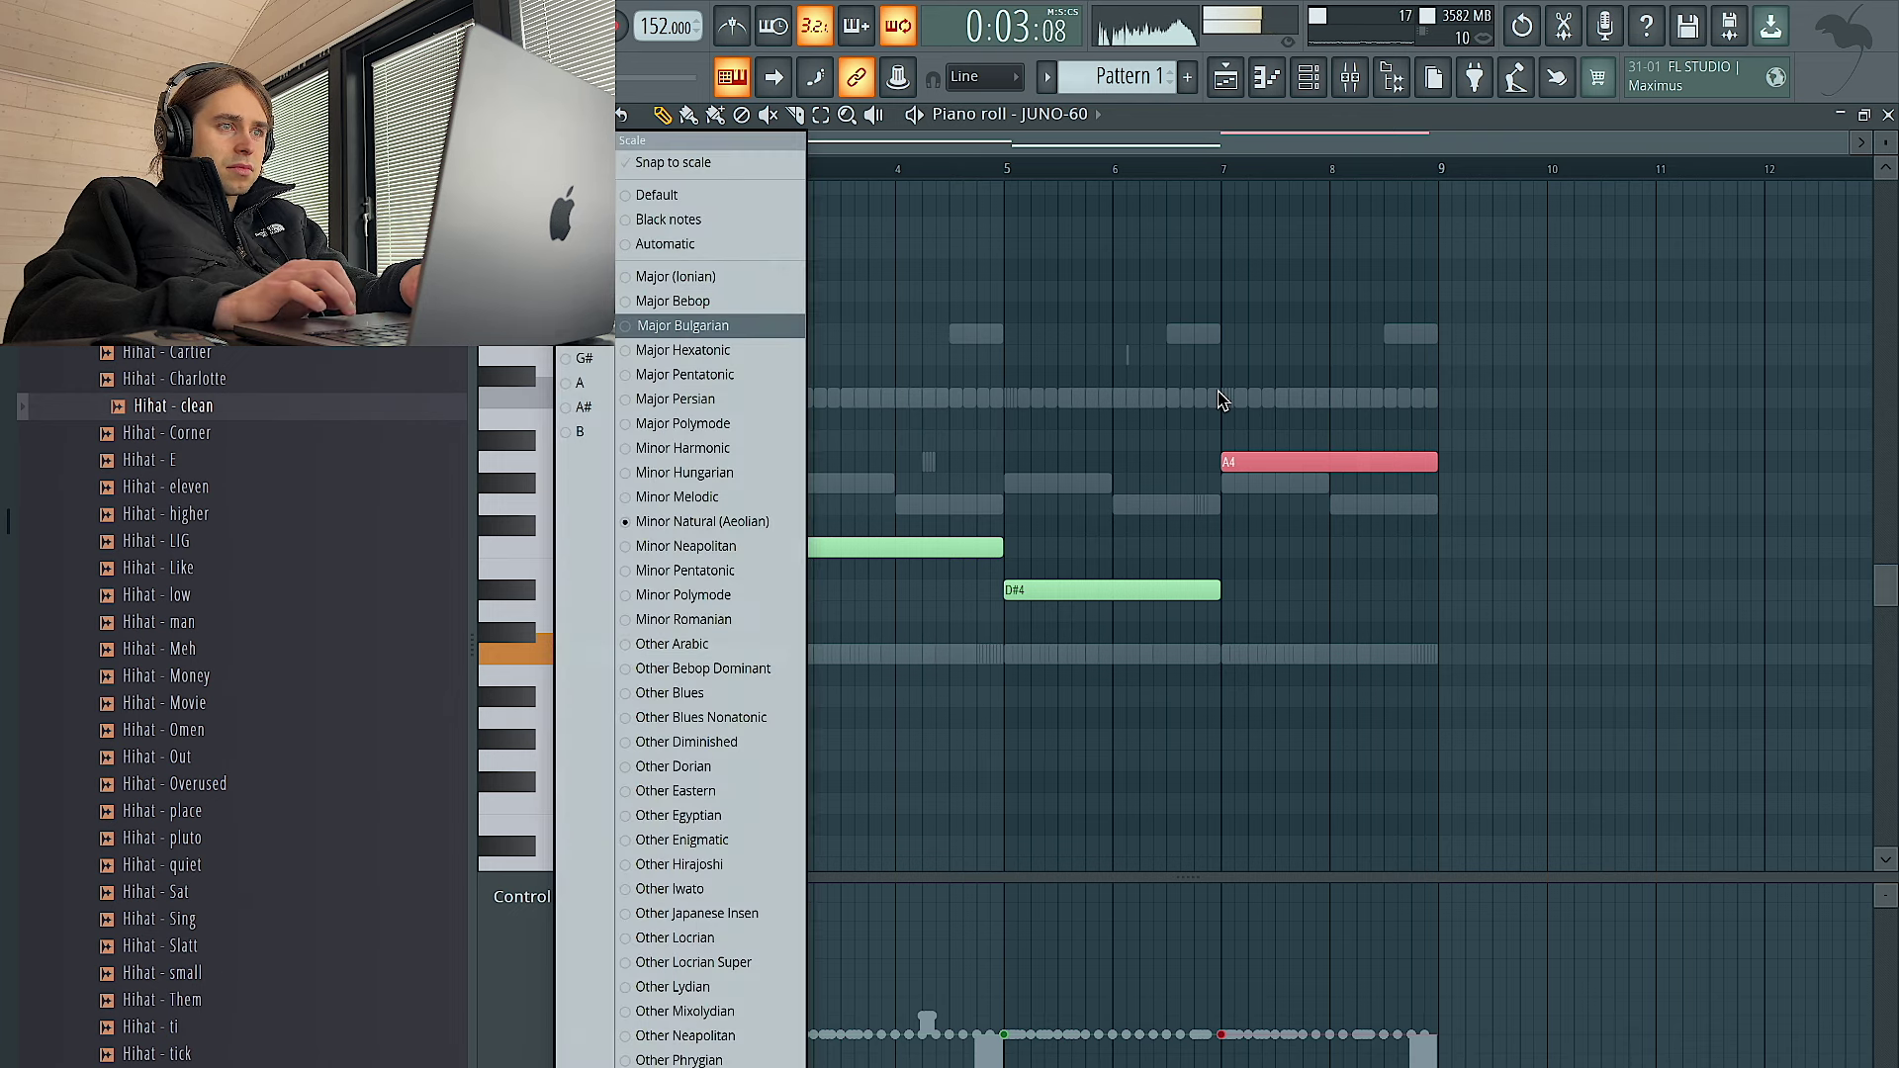
click(1232, 330)
key(ctrl+Down)
key(ctrl+Up)
Adjust the velocity of all four JUNO-60 notes together and change the bar 7 note to D4
key(ctrl+a)
click(593, 897)
click(571, 984)
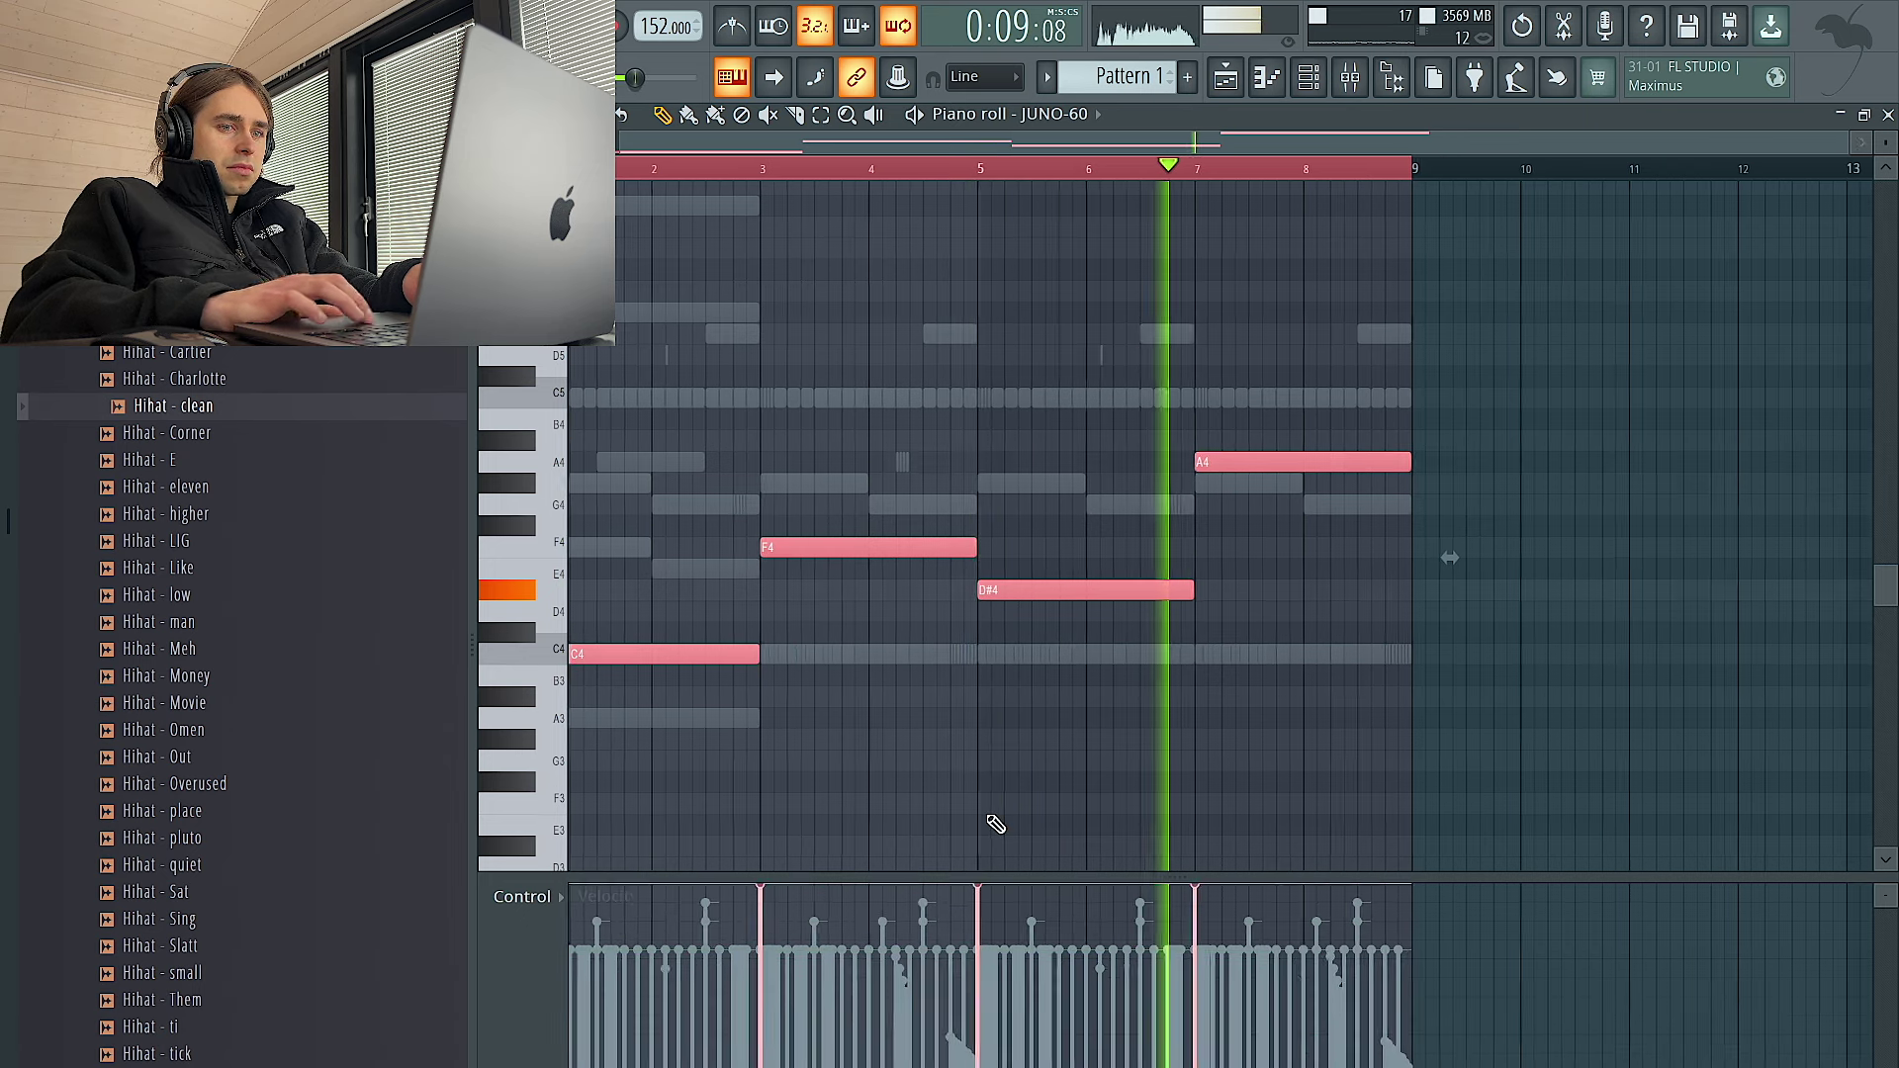
key(ctrl+d)
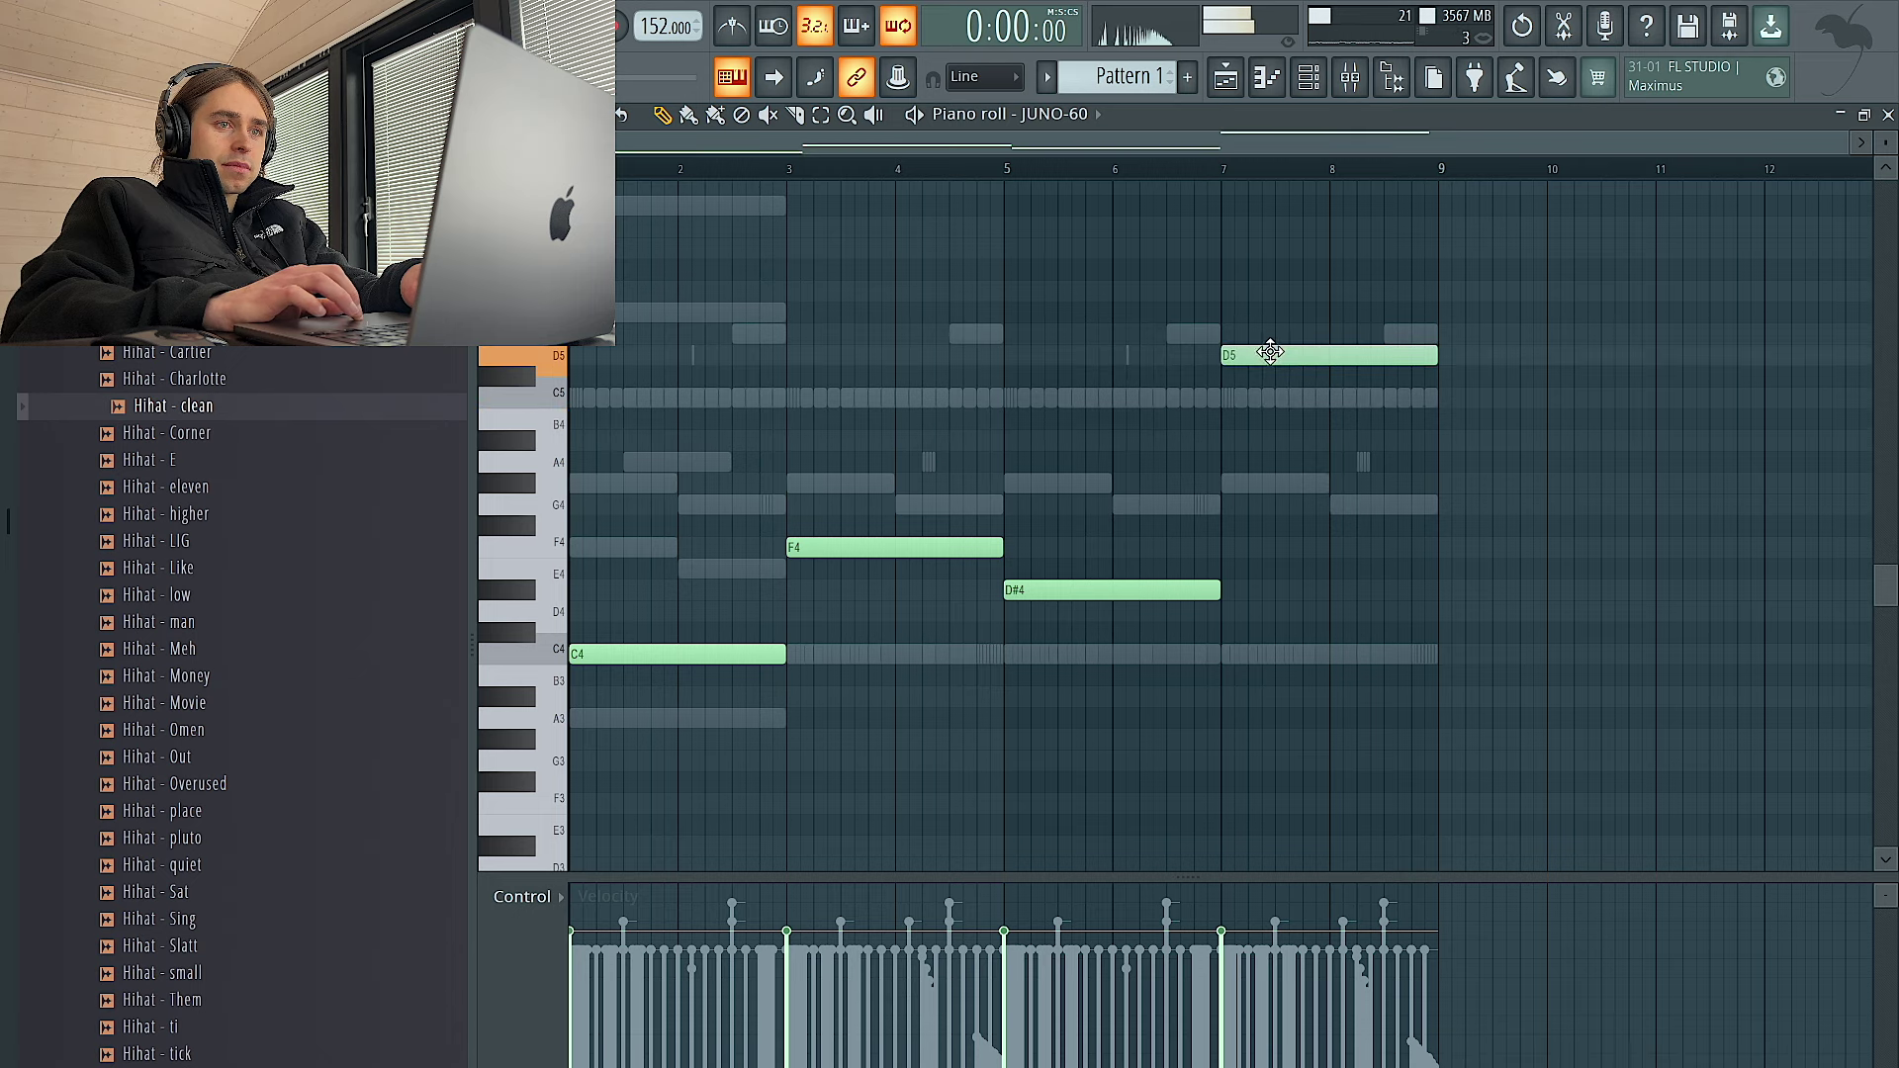
ctrl+click(1264, 353)
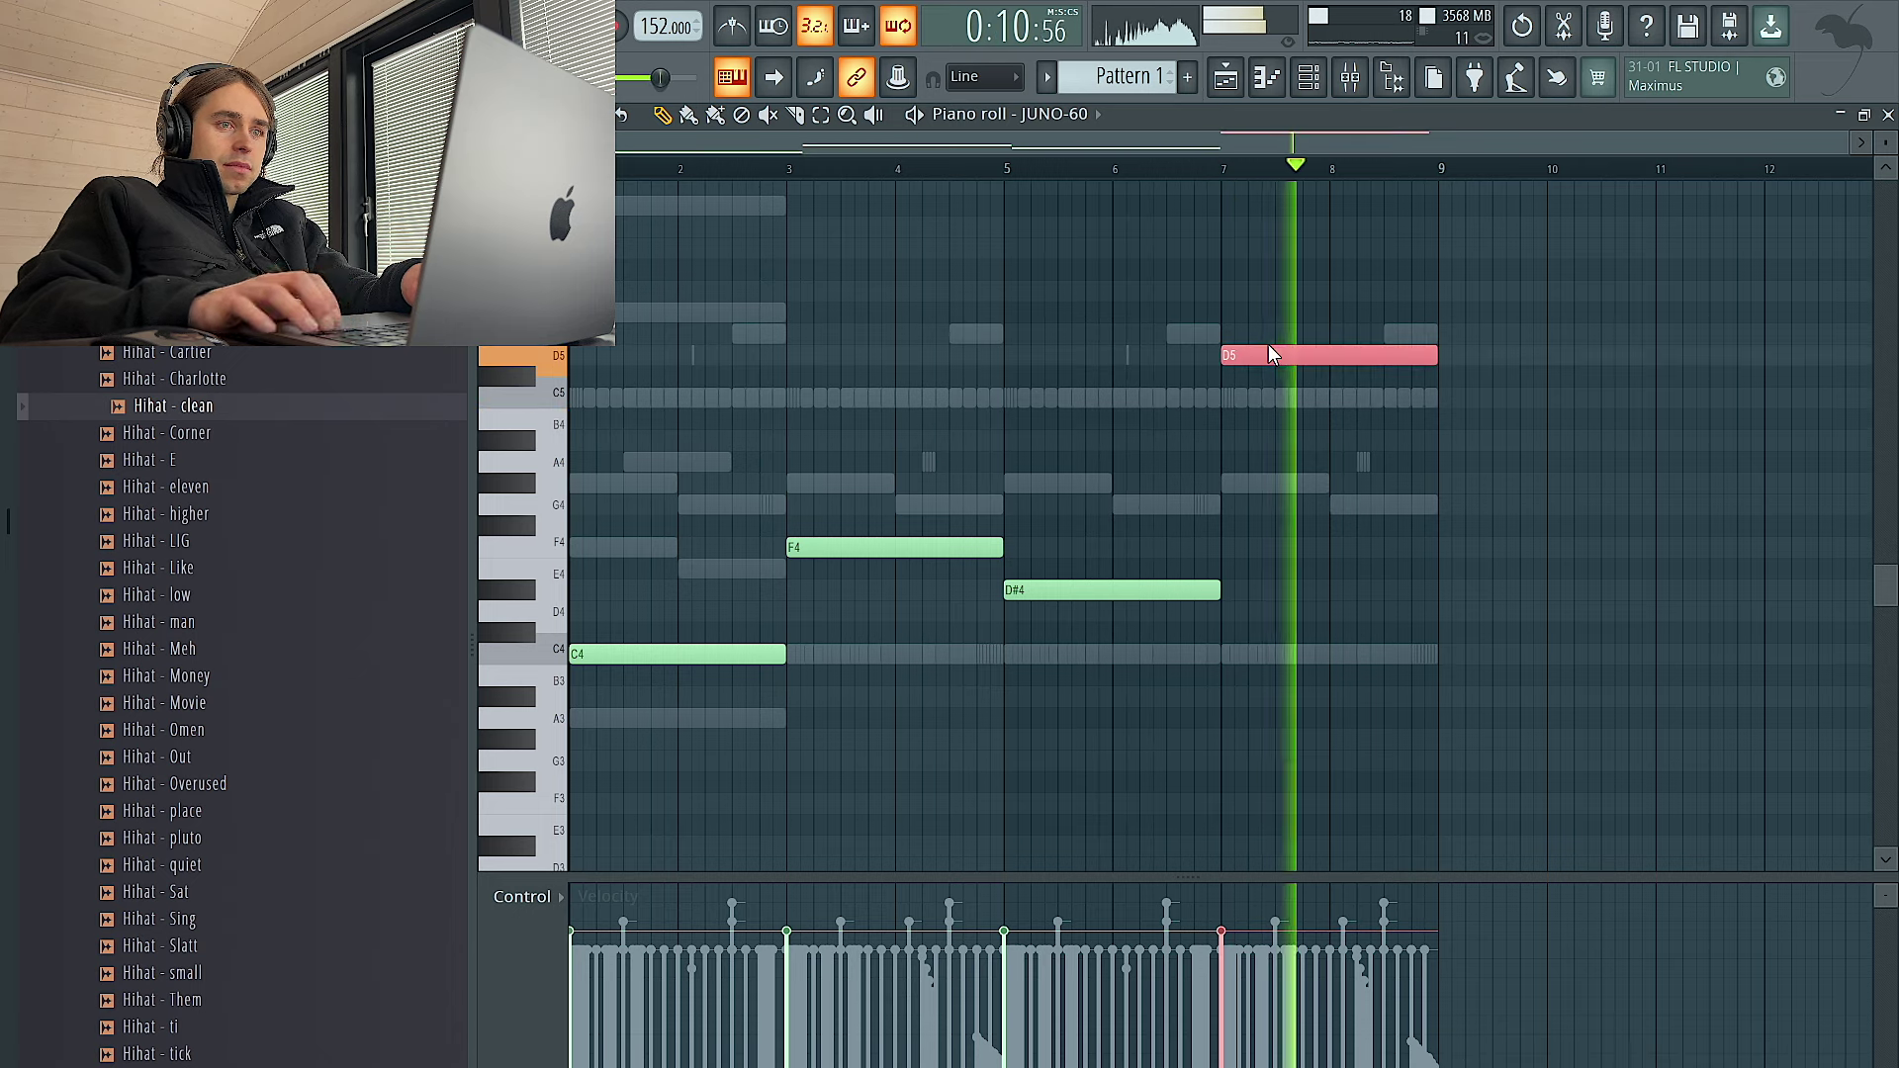
key(ctrl+Down)
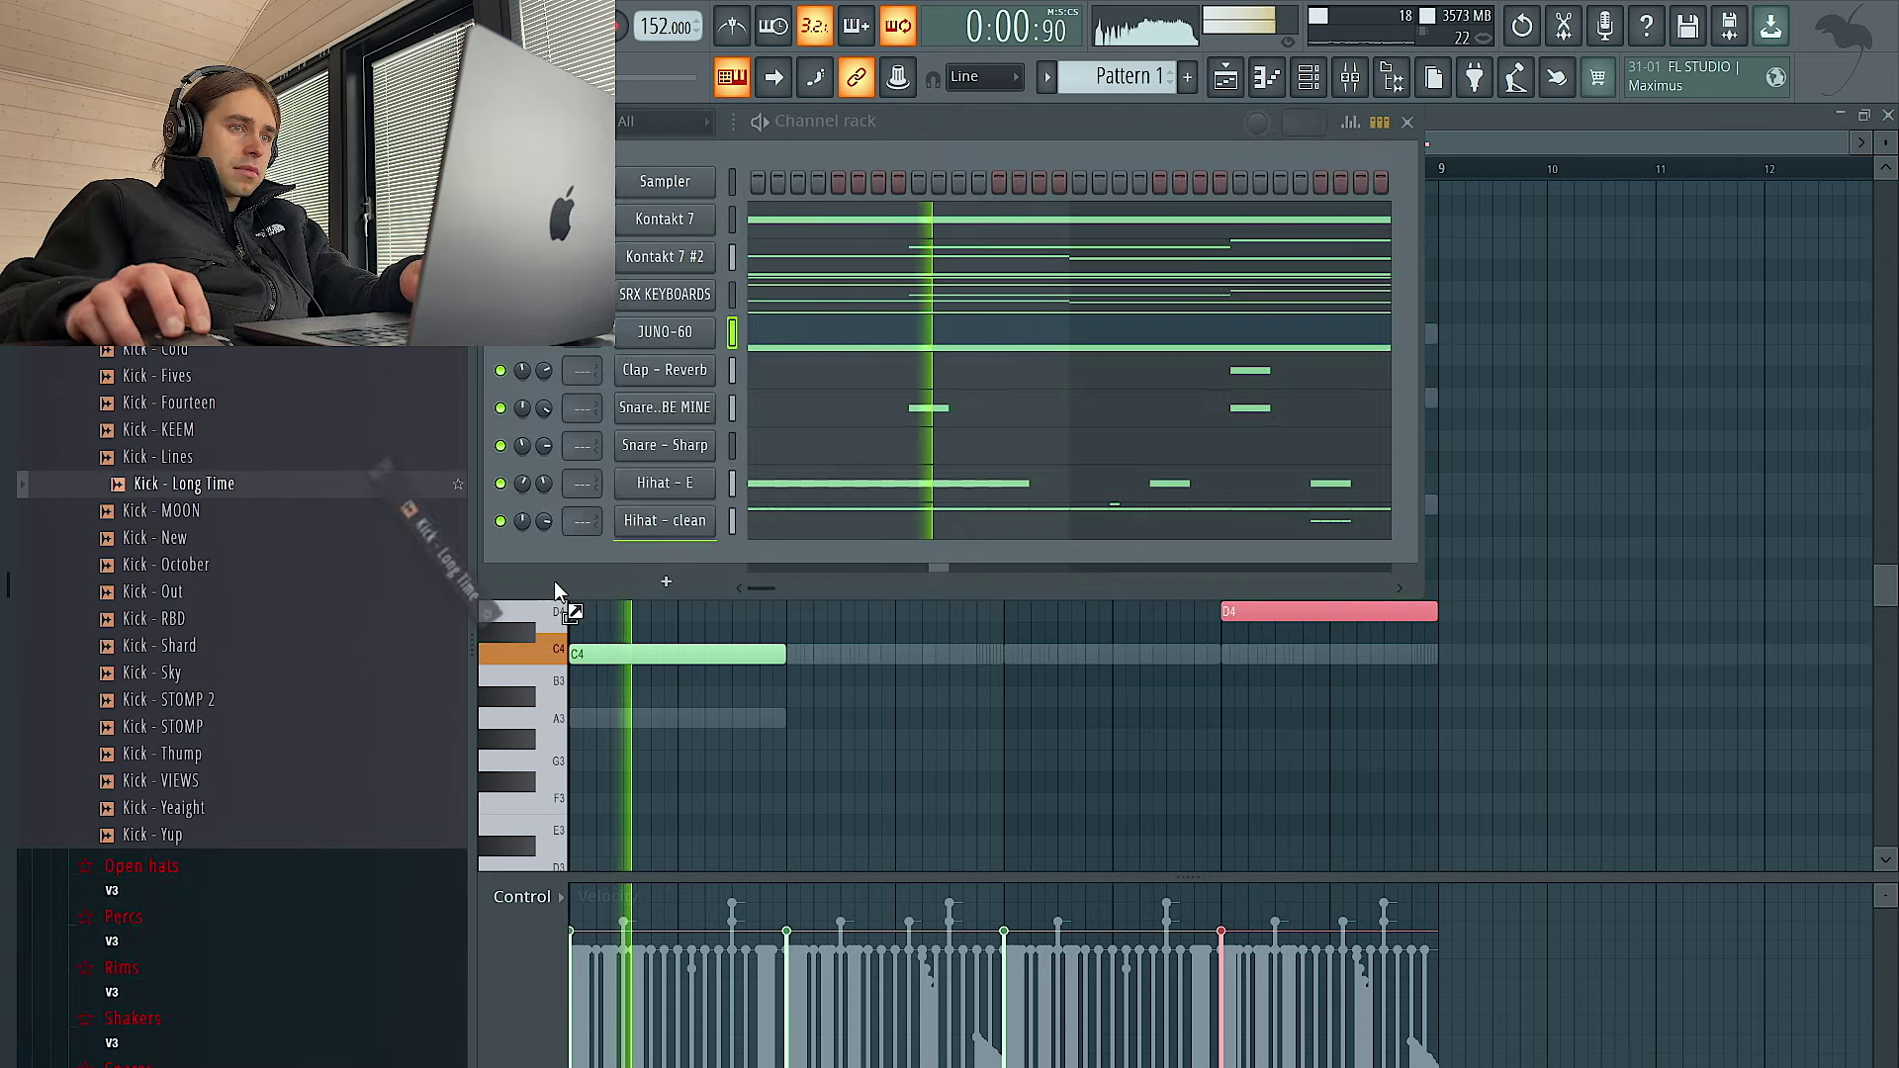
Add a channel with Kick - Long Time, swap its sample for Kick - Shard and open its piano roll
drag(555, 588, 559, 584)
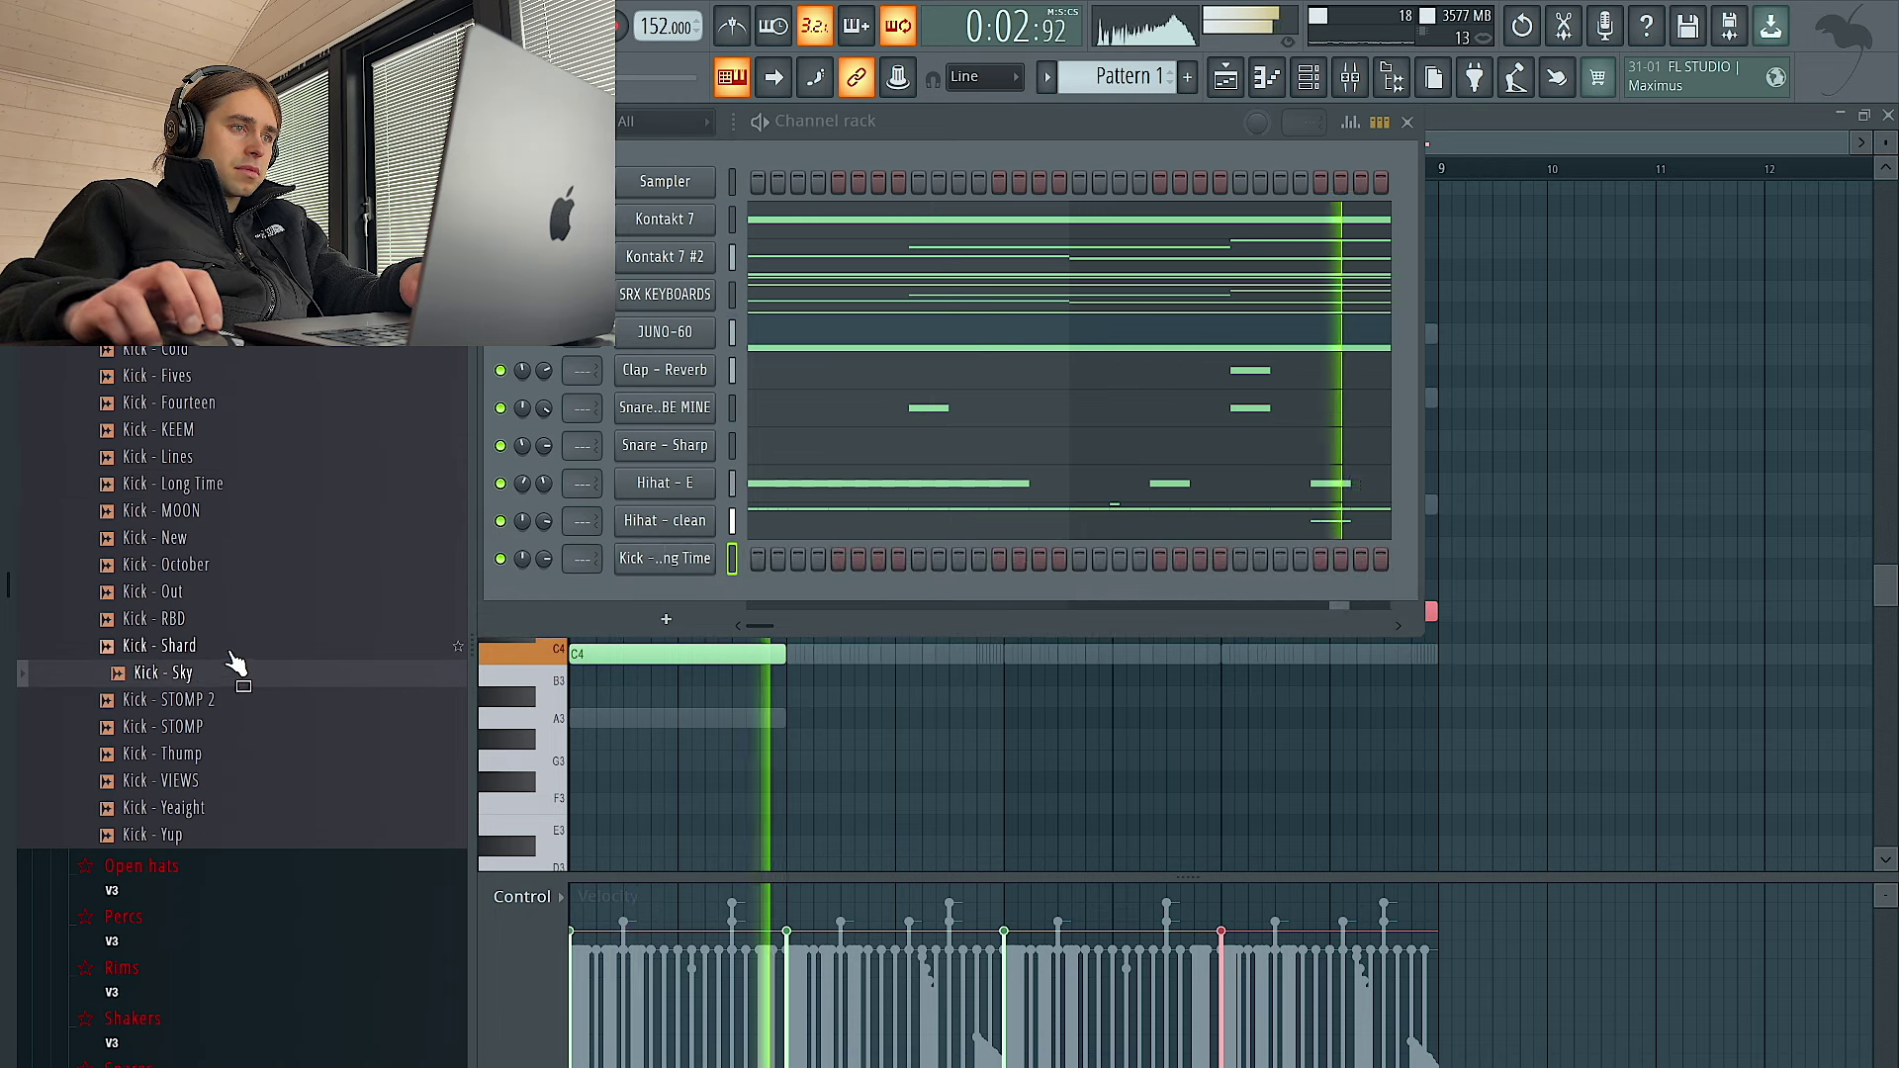
drag(471, 605, 744, 568)
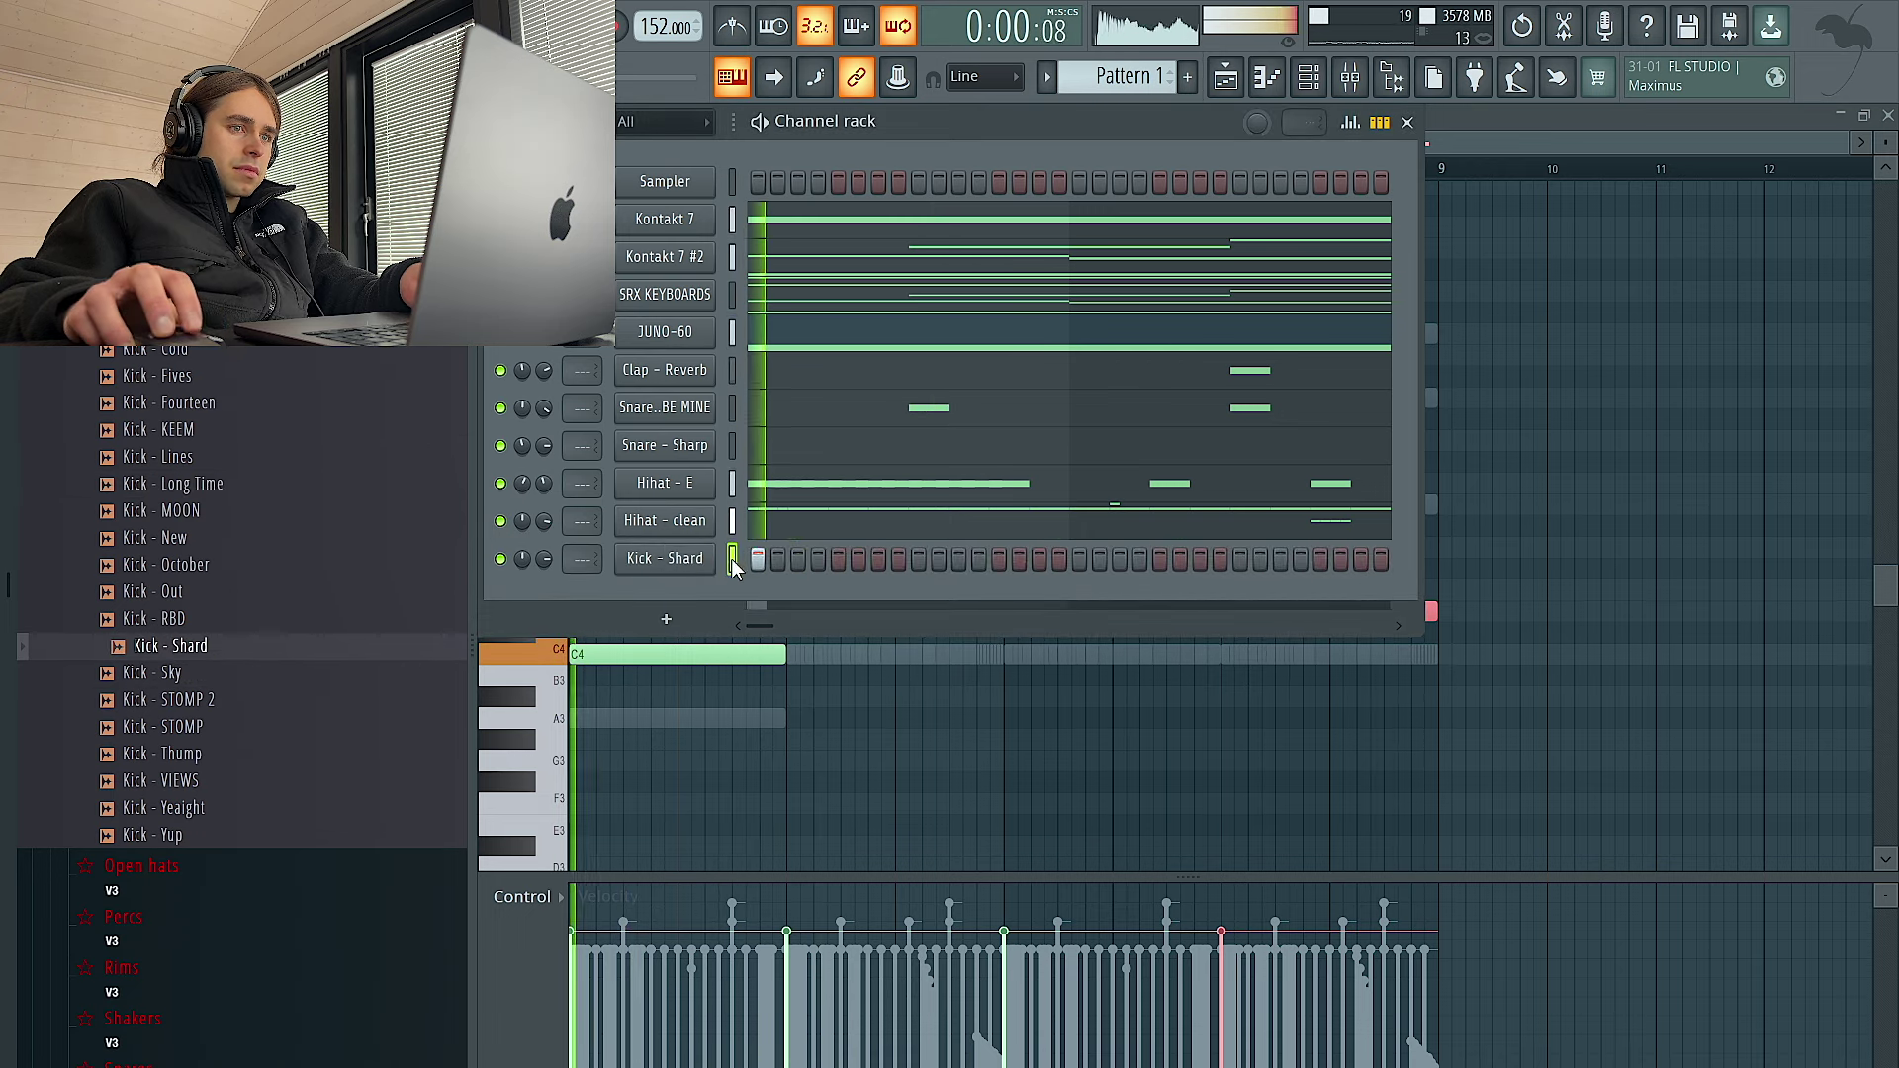
right_click(704, 561)
click(799, 558)
Place C5 kick hits after the opening one: one midway through bar 1 and two in bar 2
drag(695, 400, 706, 404)
drag(918, 398, 724, 400)
key(ctrl+a)
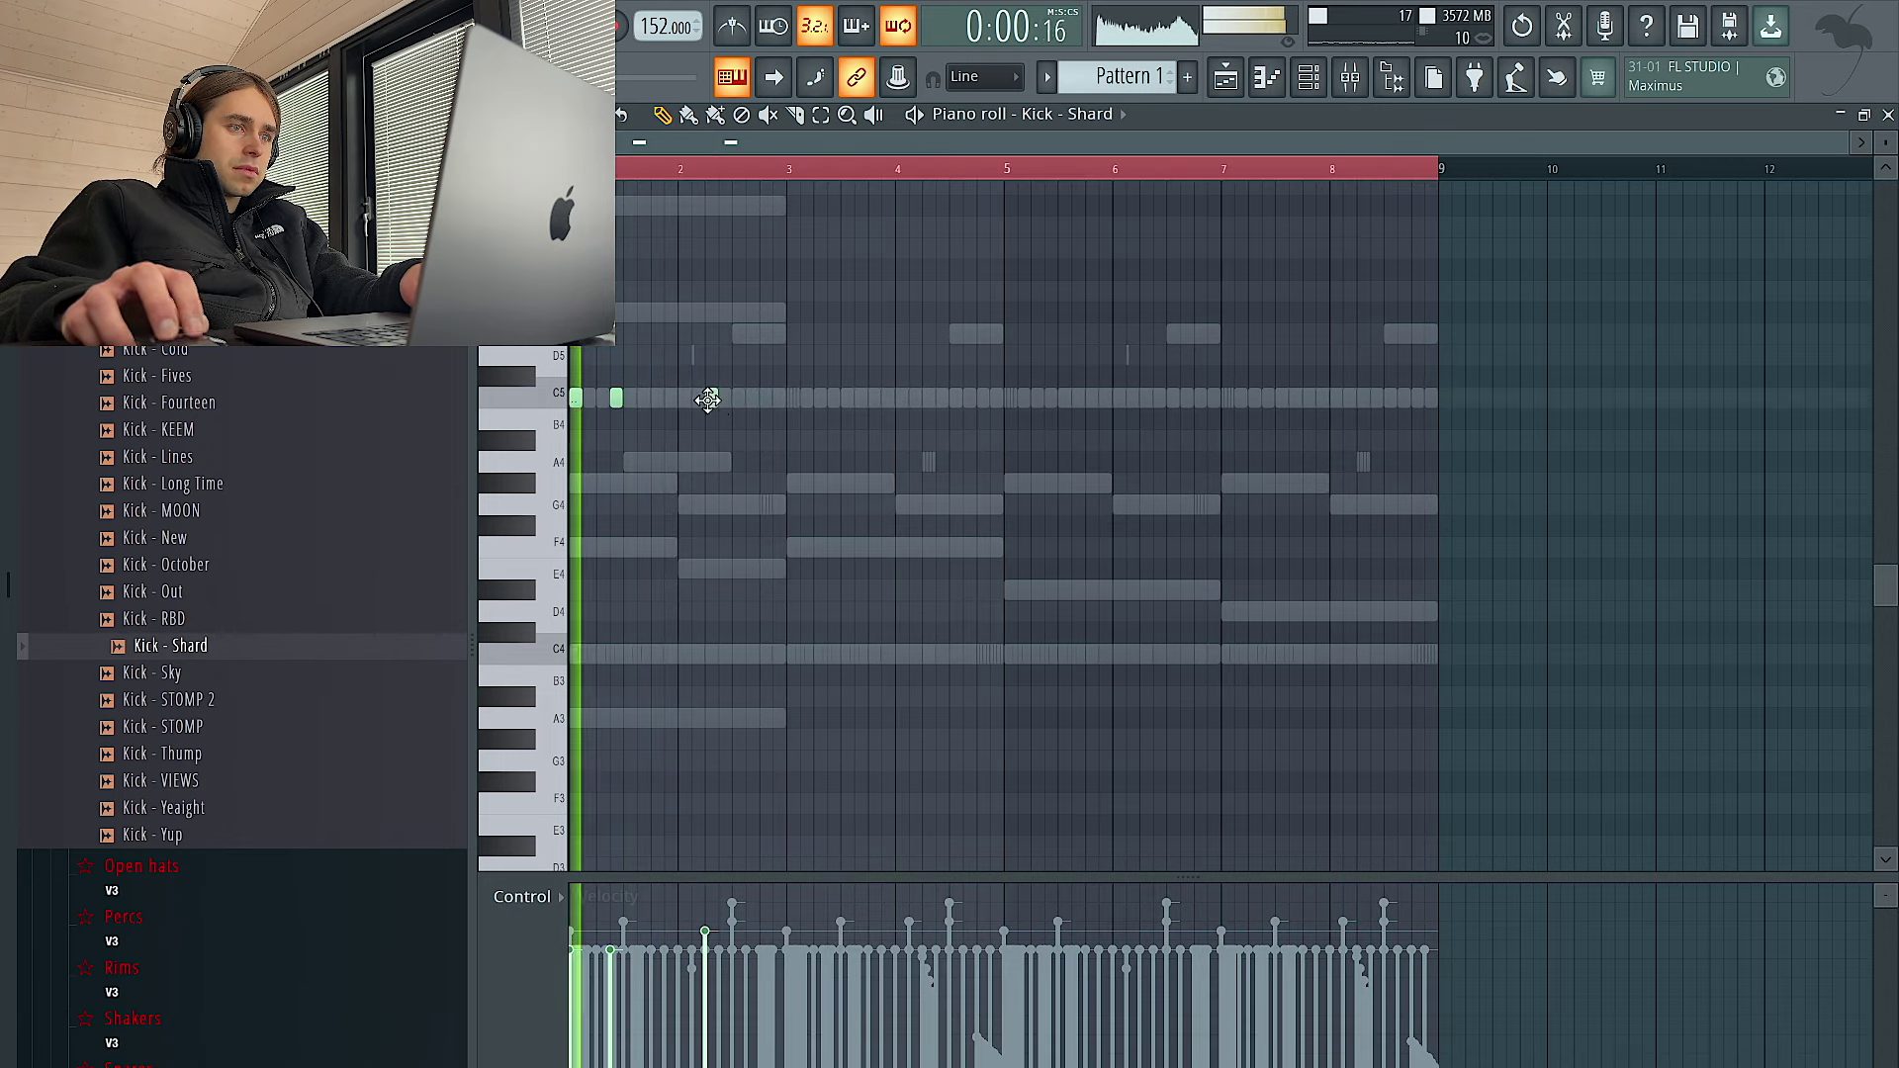
click(754, 399)
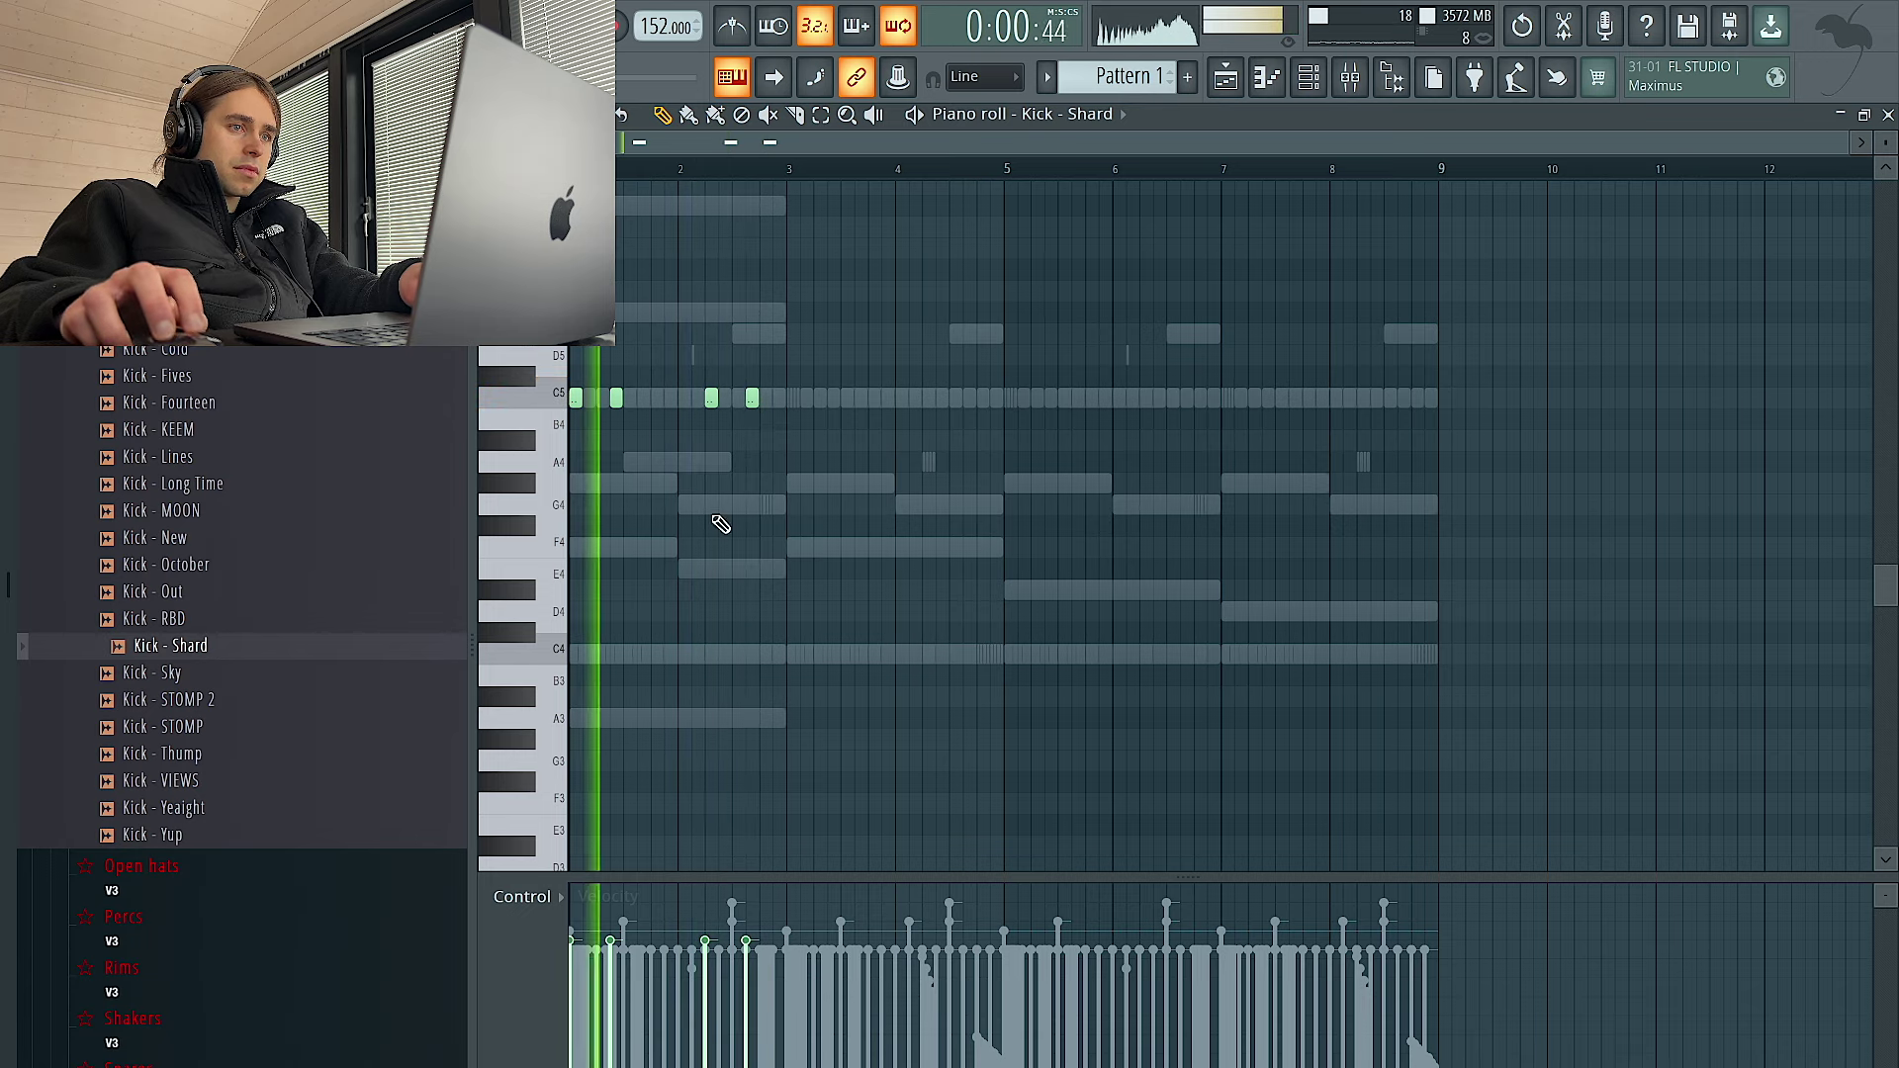
click(523, 897)
click(538, 941)
click(522, 896)
click(550, 967)
key(space)
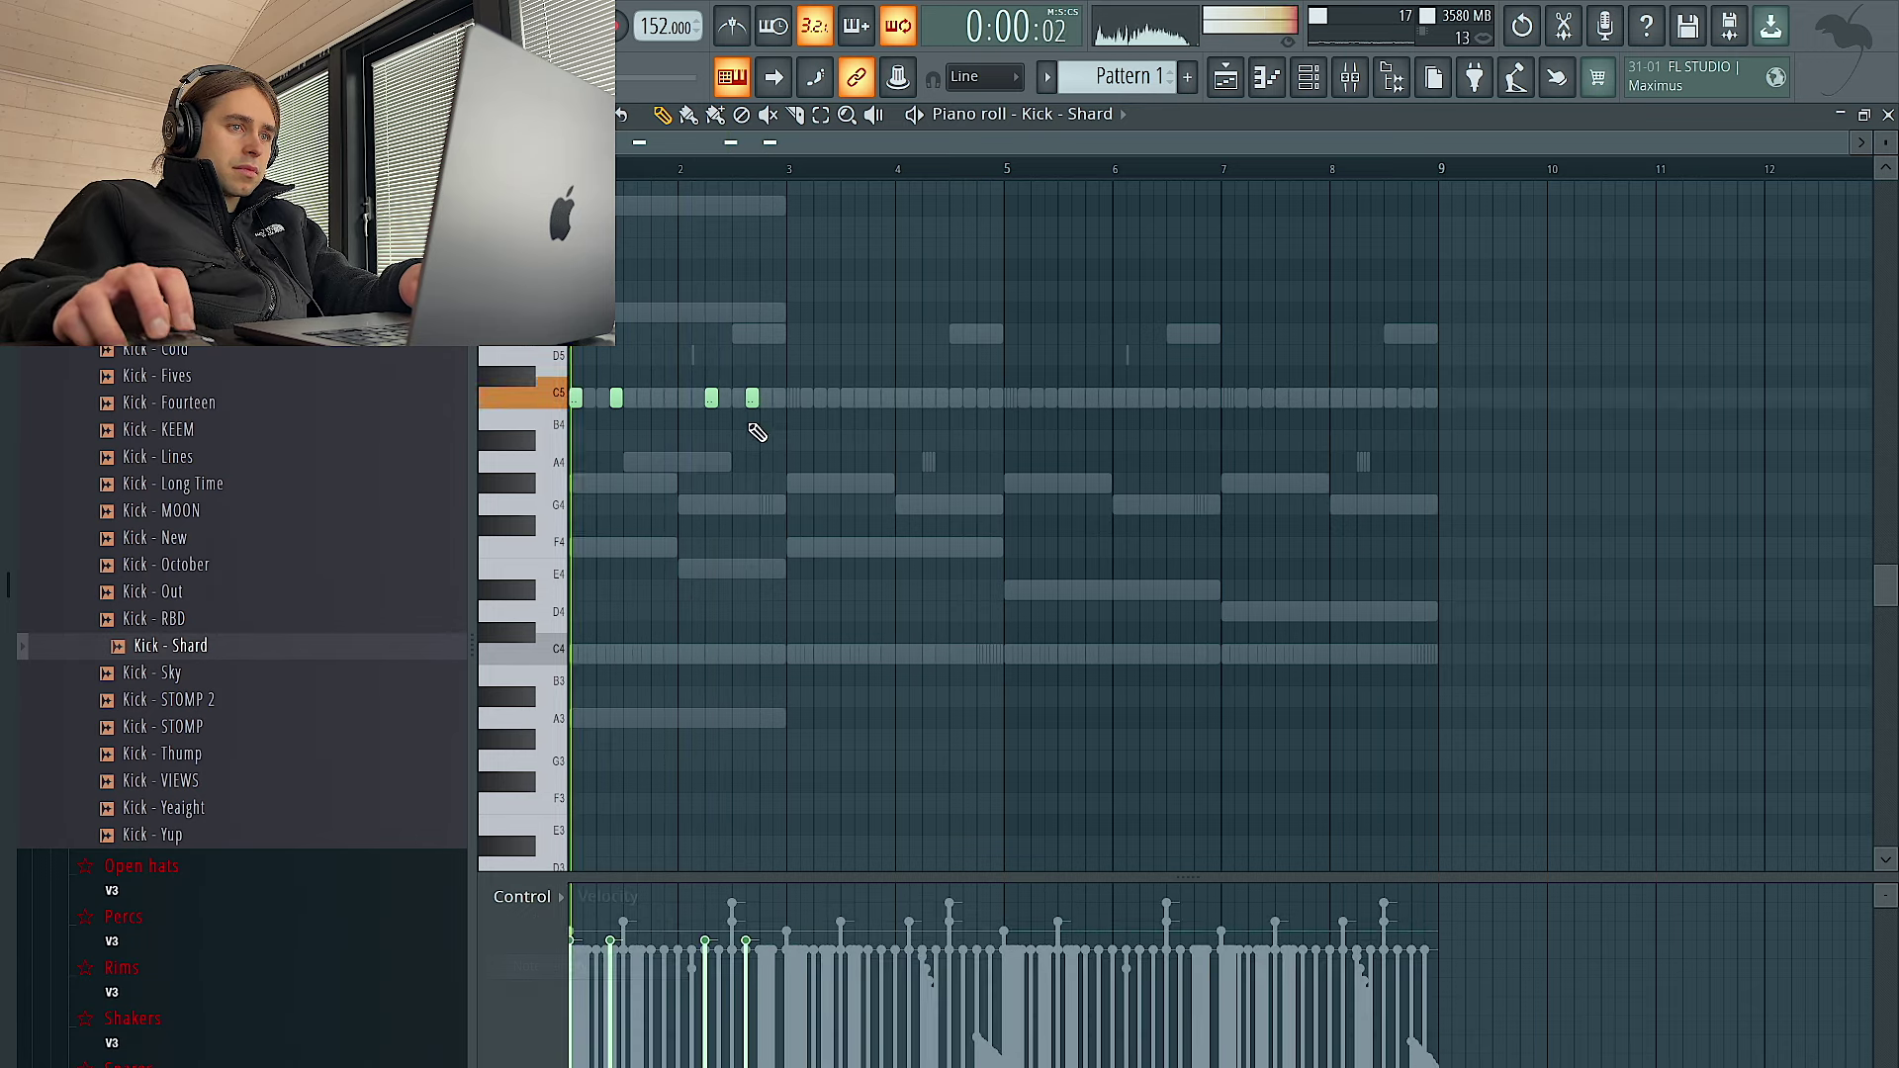
Duplicate the two-bar kick pattern into bars 3 and 4, softening the late bar 2 hit and deleting its copy at the end of bar 4
key(ctrl+b)
scroll(780, 401, down, 10)
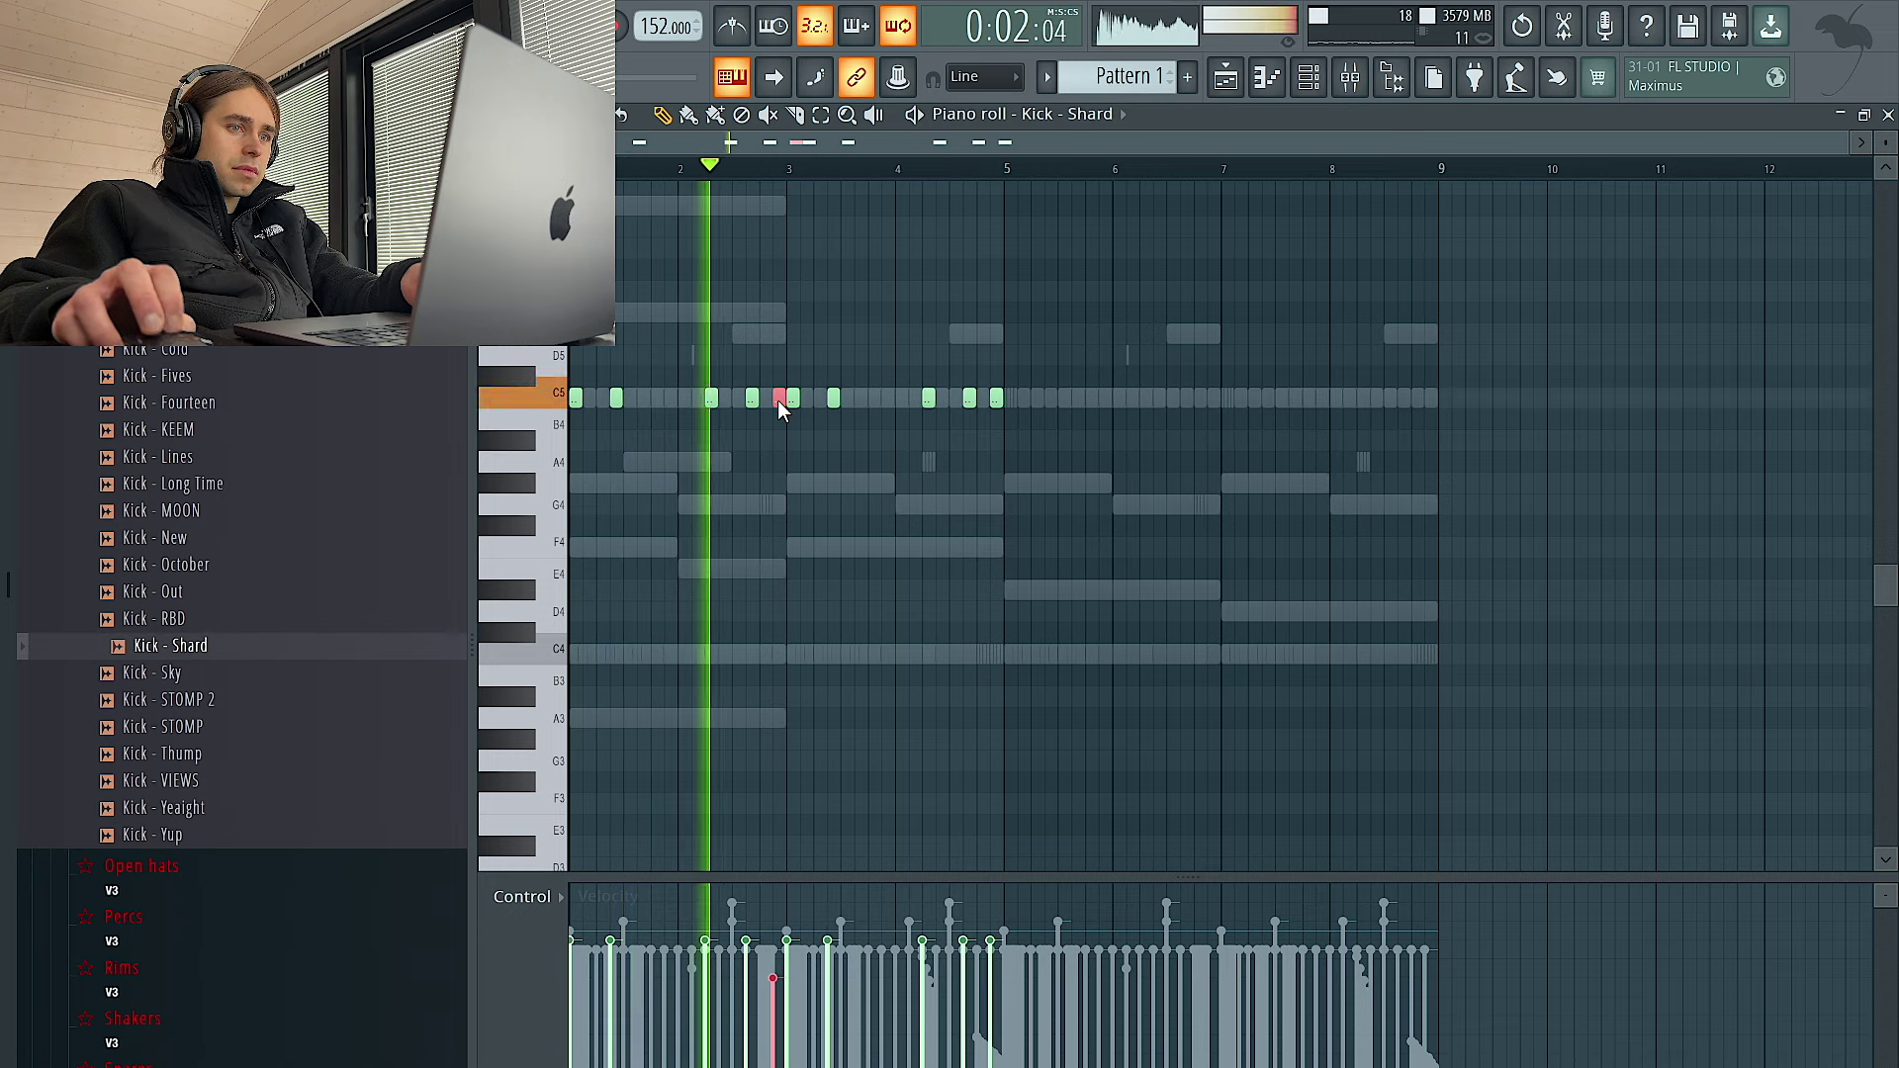
ctrl+click(995, 397)
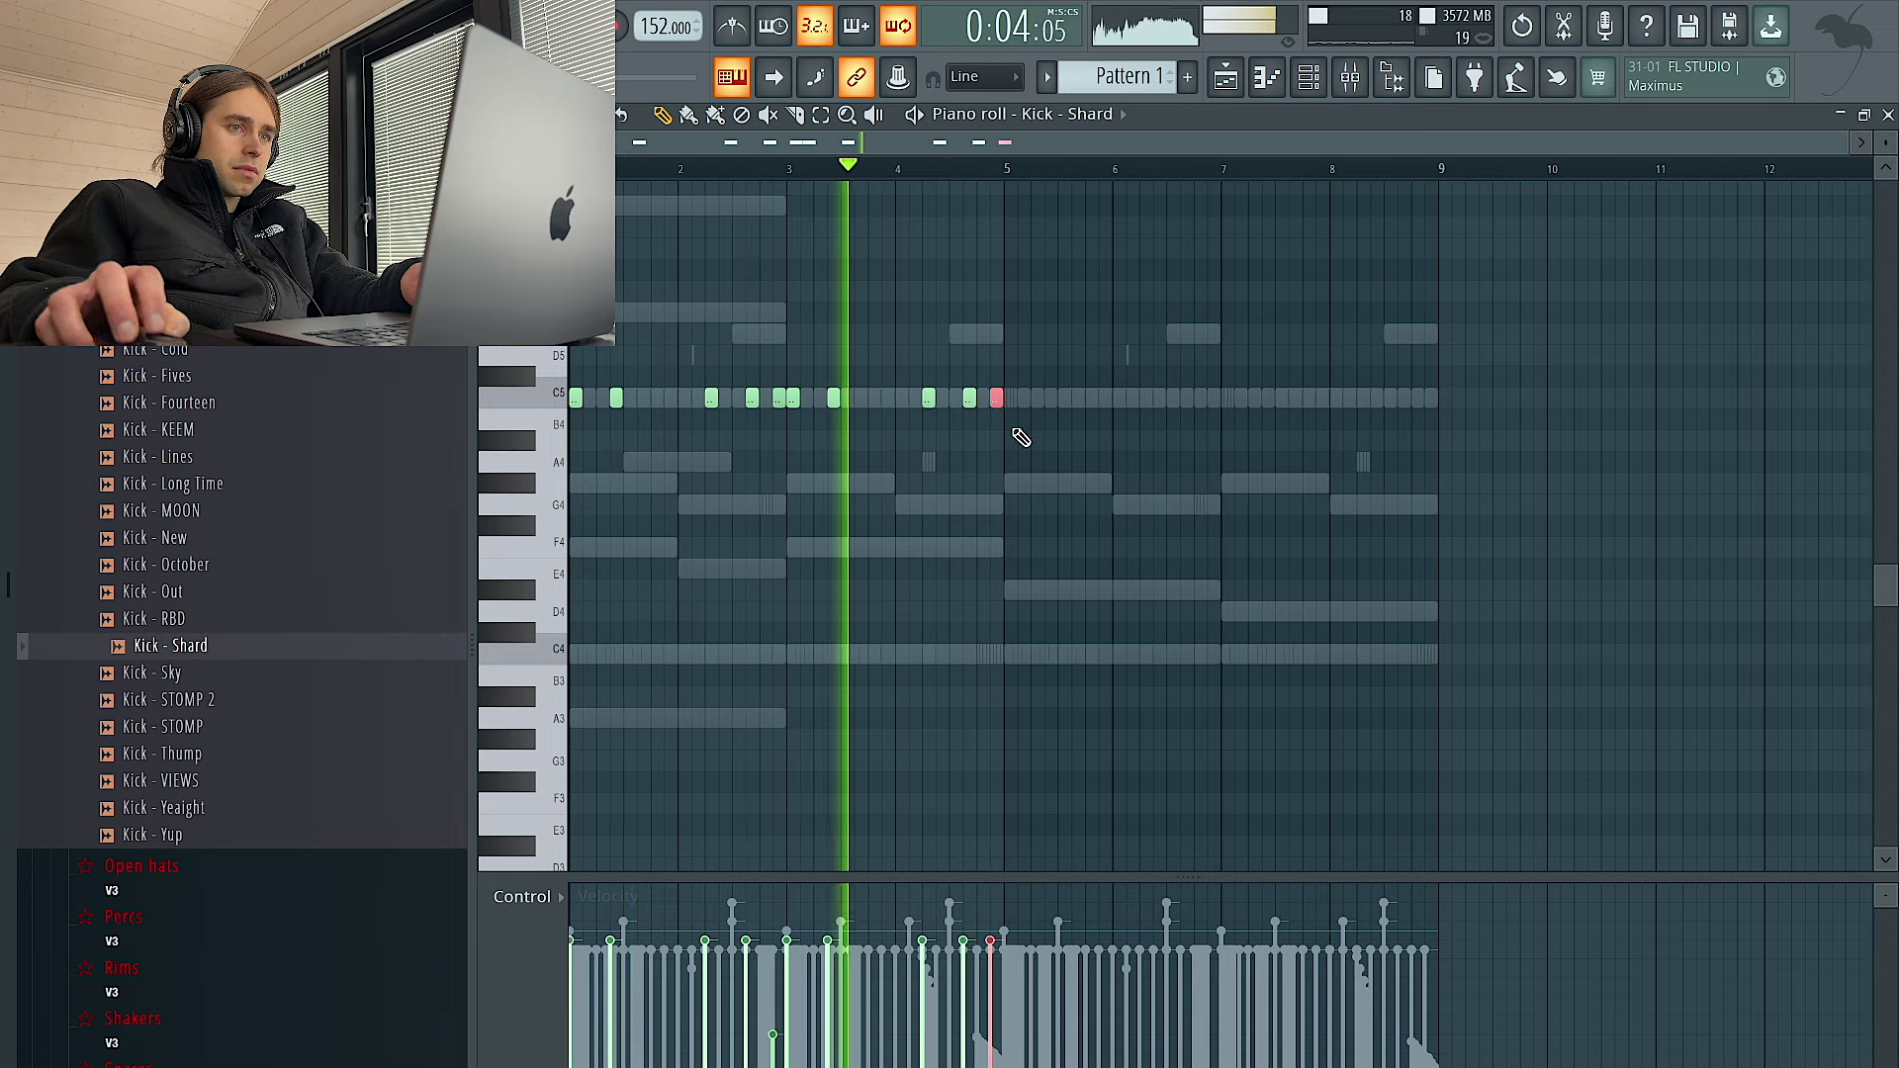
key(Delete)
Duplicate the four-bar kick pattern into bars 5 to 8 and delete the extra hits late in bars 4, 6 and 8
drag(1003, 171, 577, 184)
key(ctrl+b)
key(ctrl+d)
right_click(974, 395)
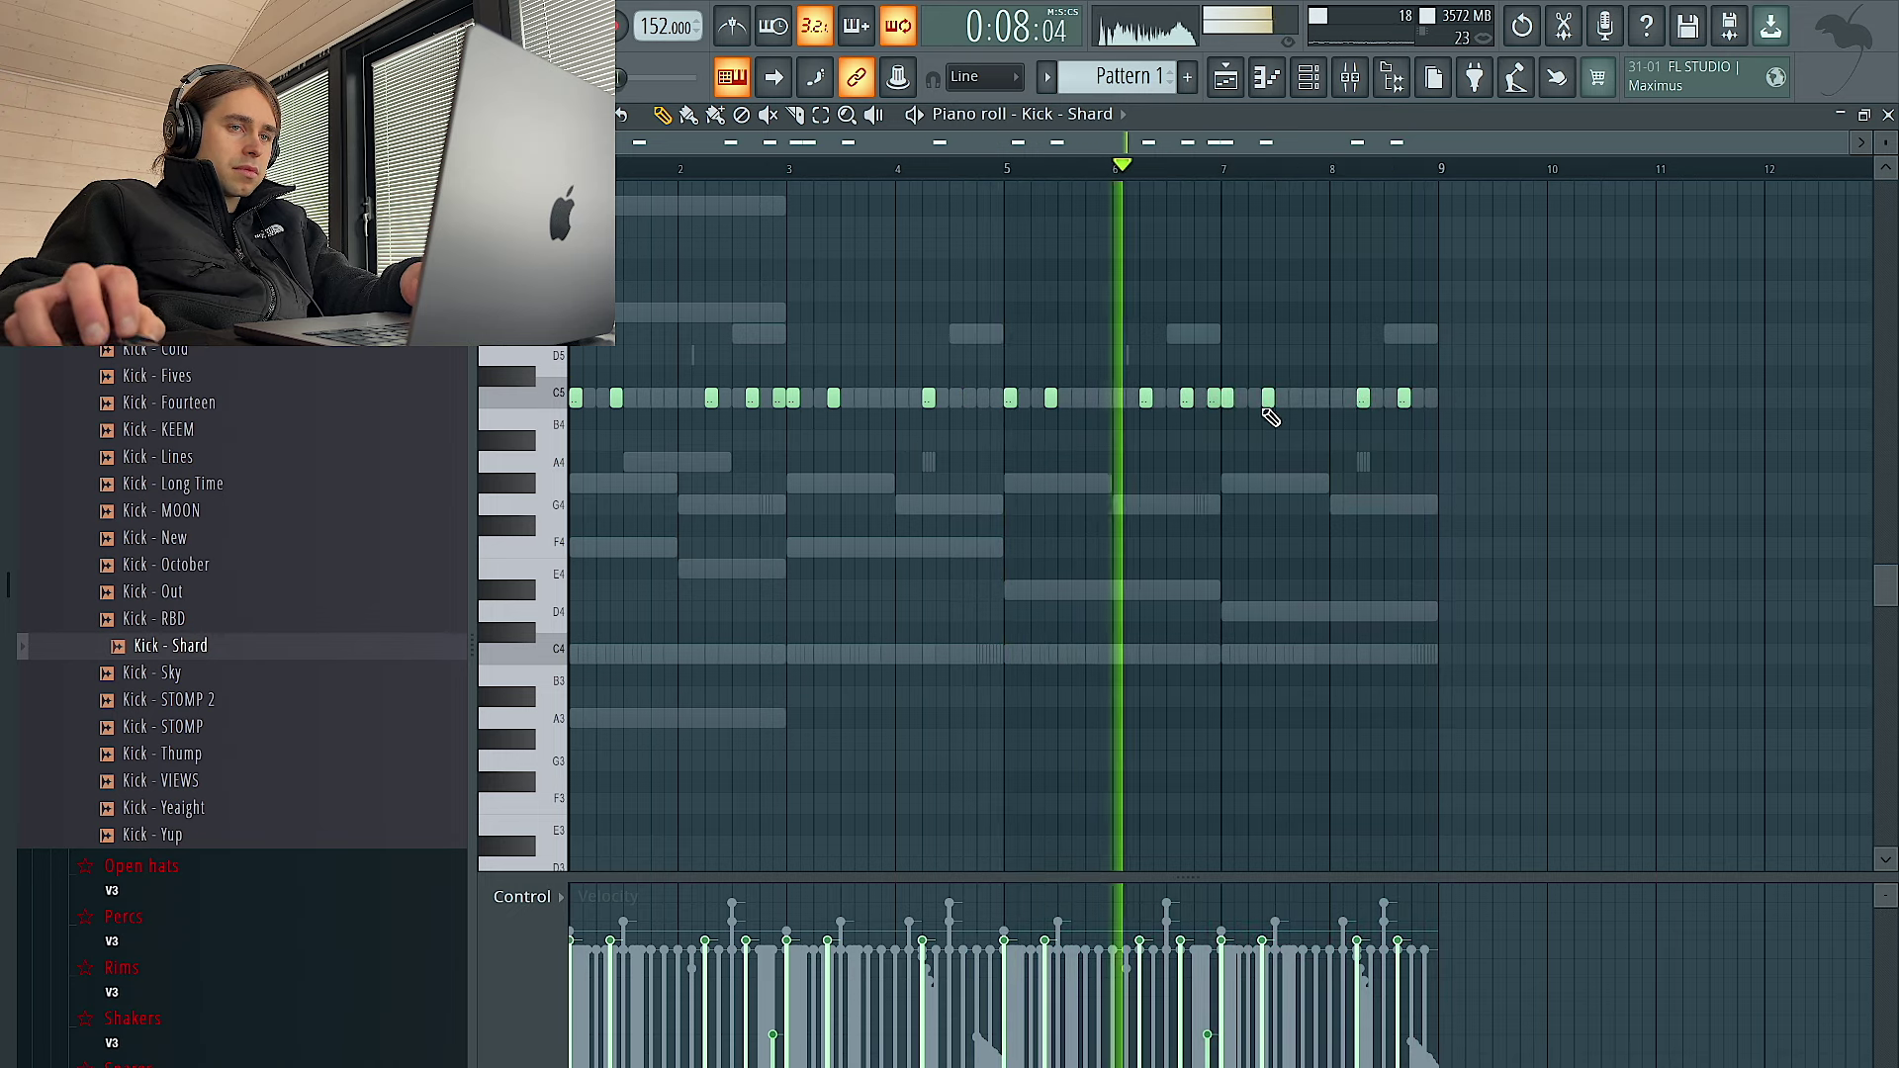
right_click(1215, 400)
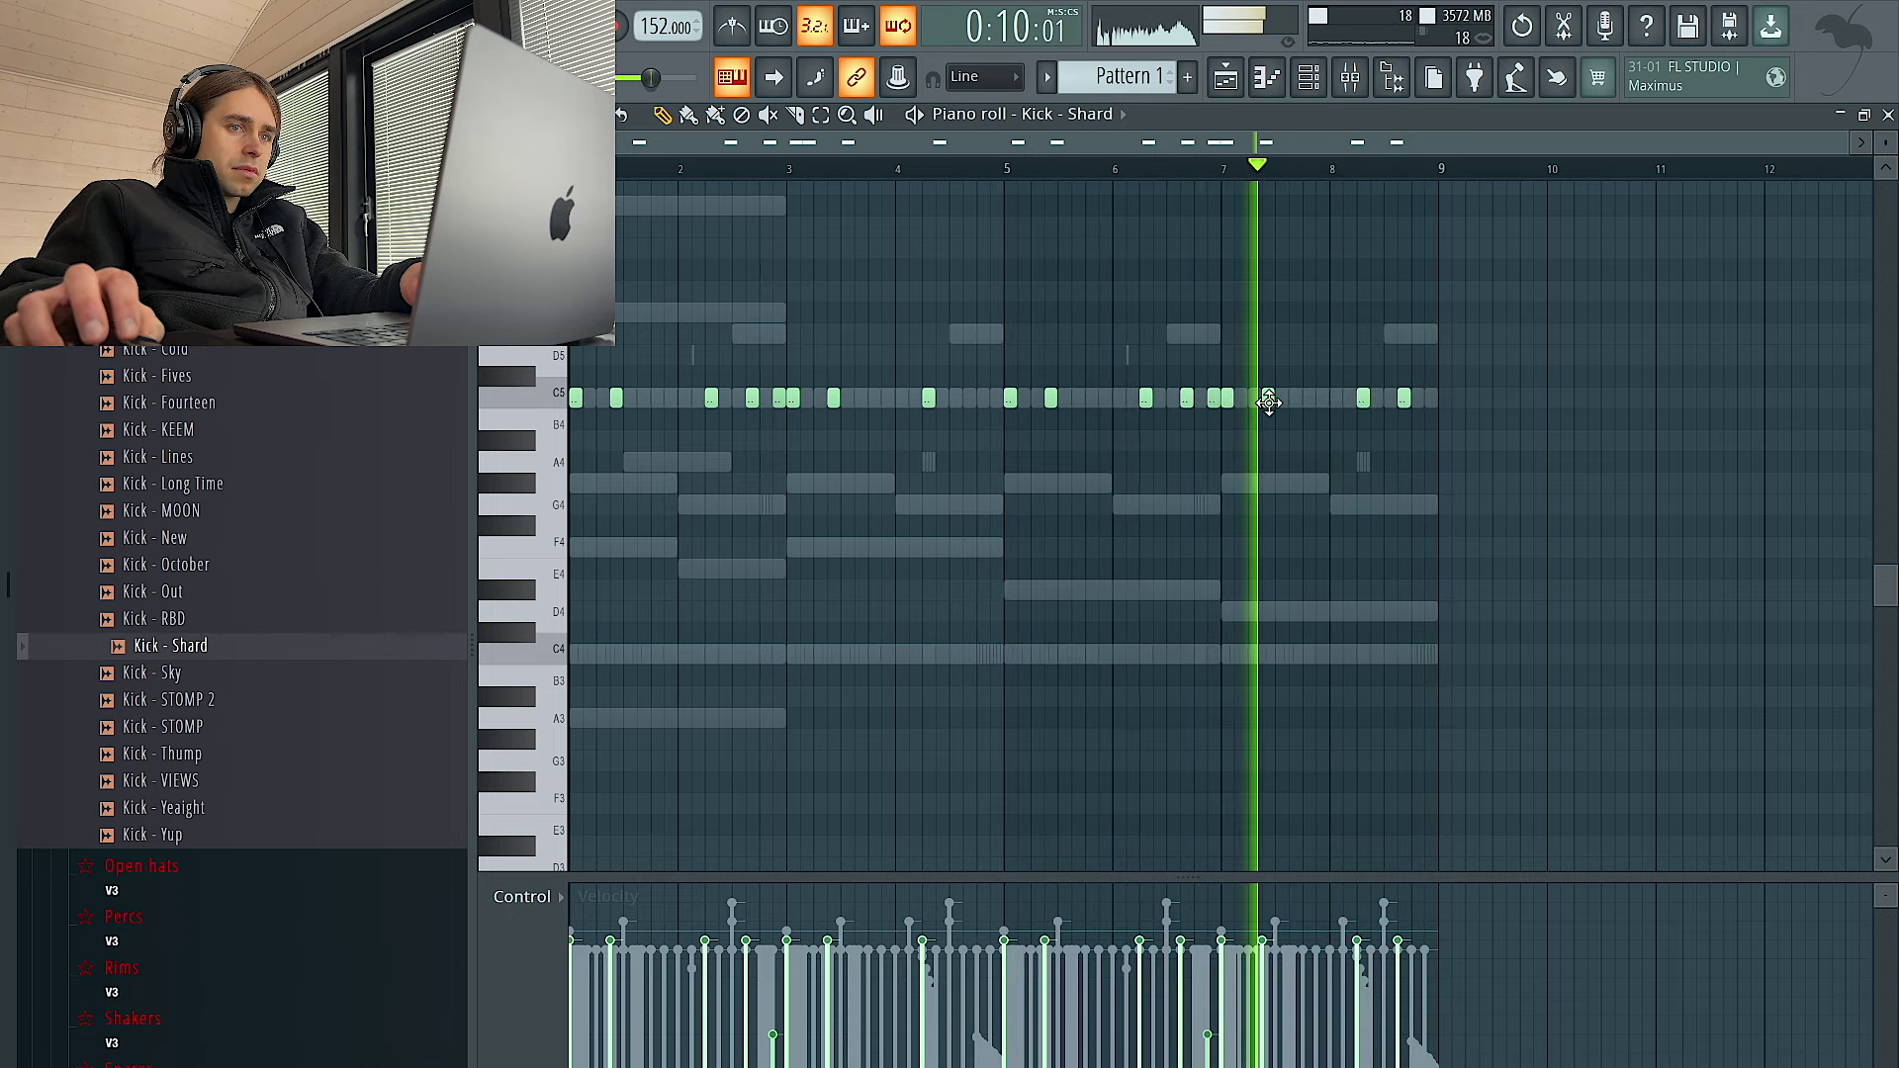
right_click(1399, 396)
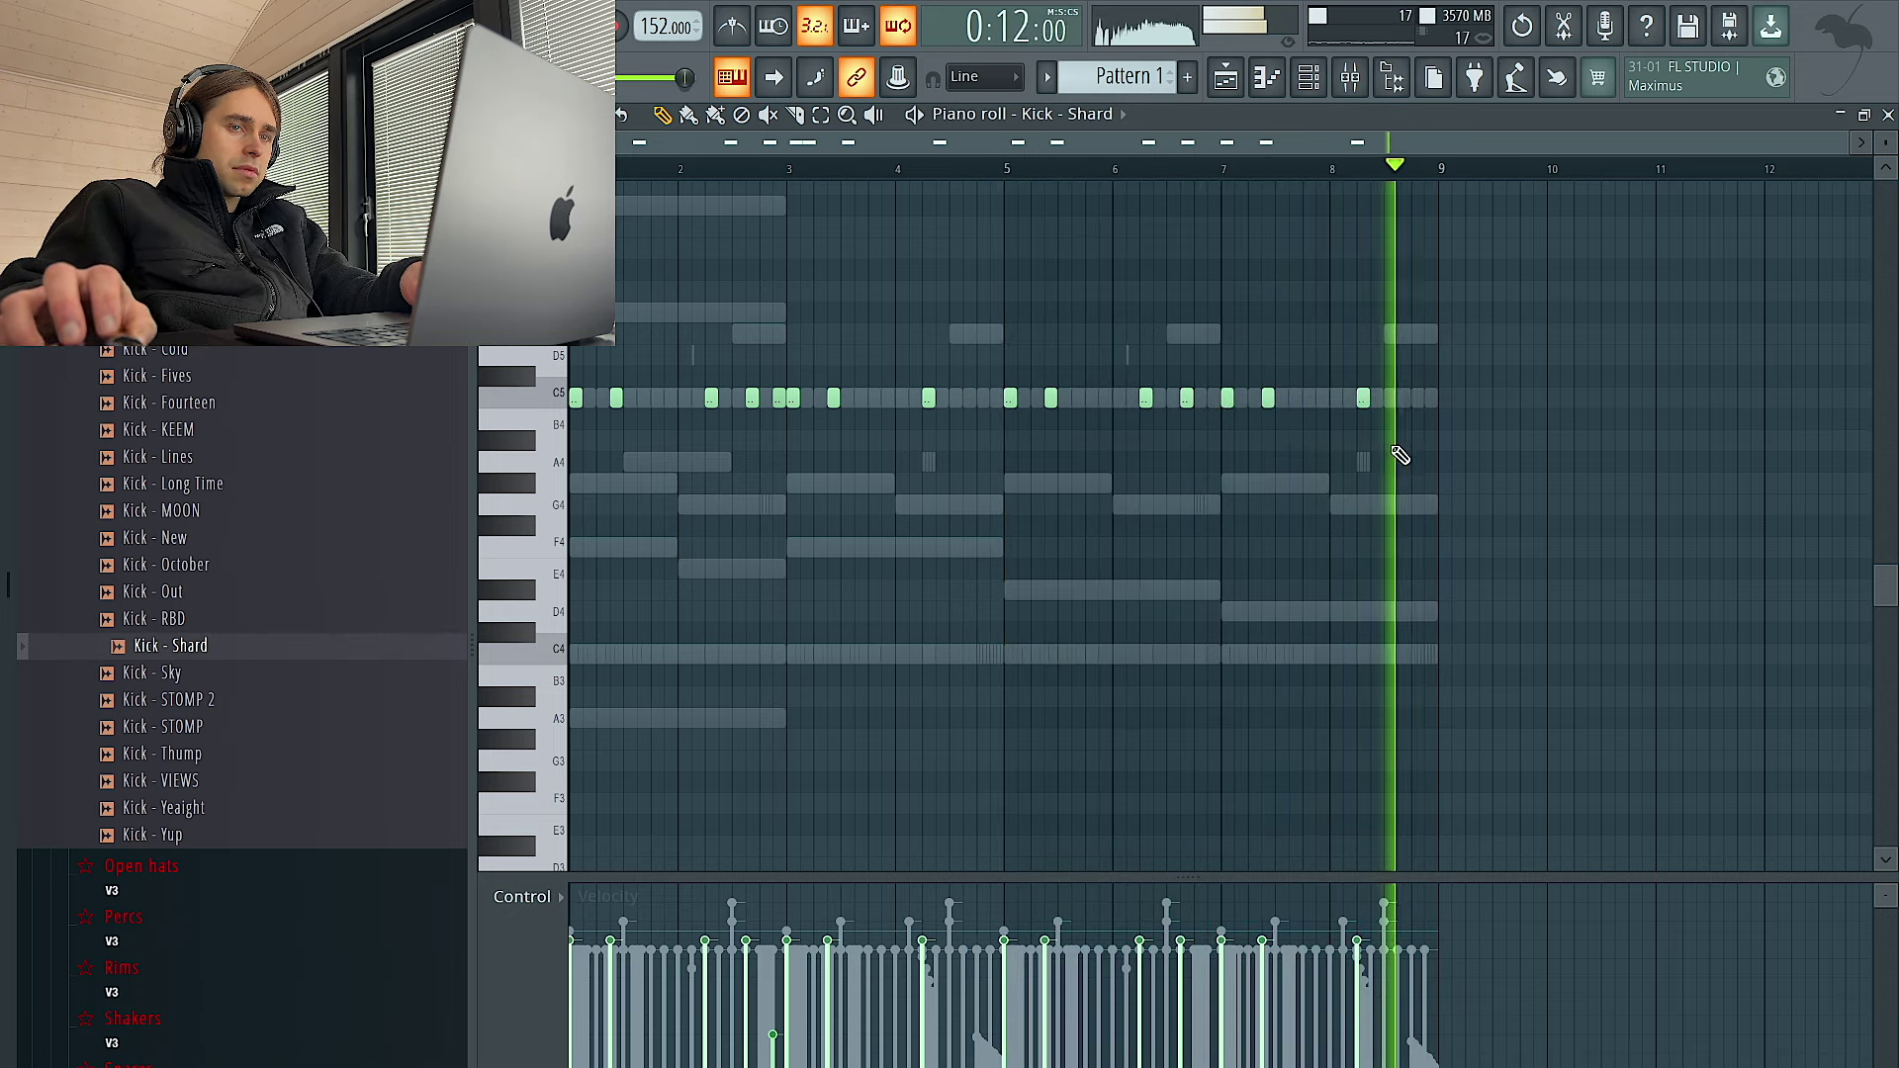
In ShaperBox 3 on Insert 5, set Mix to 46% and the blend to 91% Pan and 100% Haas, and randomize the pan curve
key(ctrl+a)
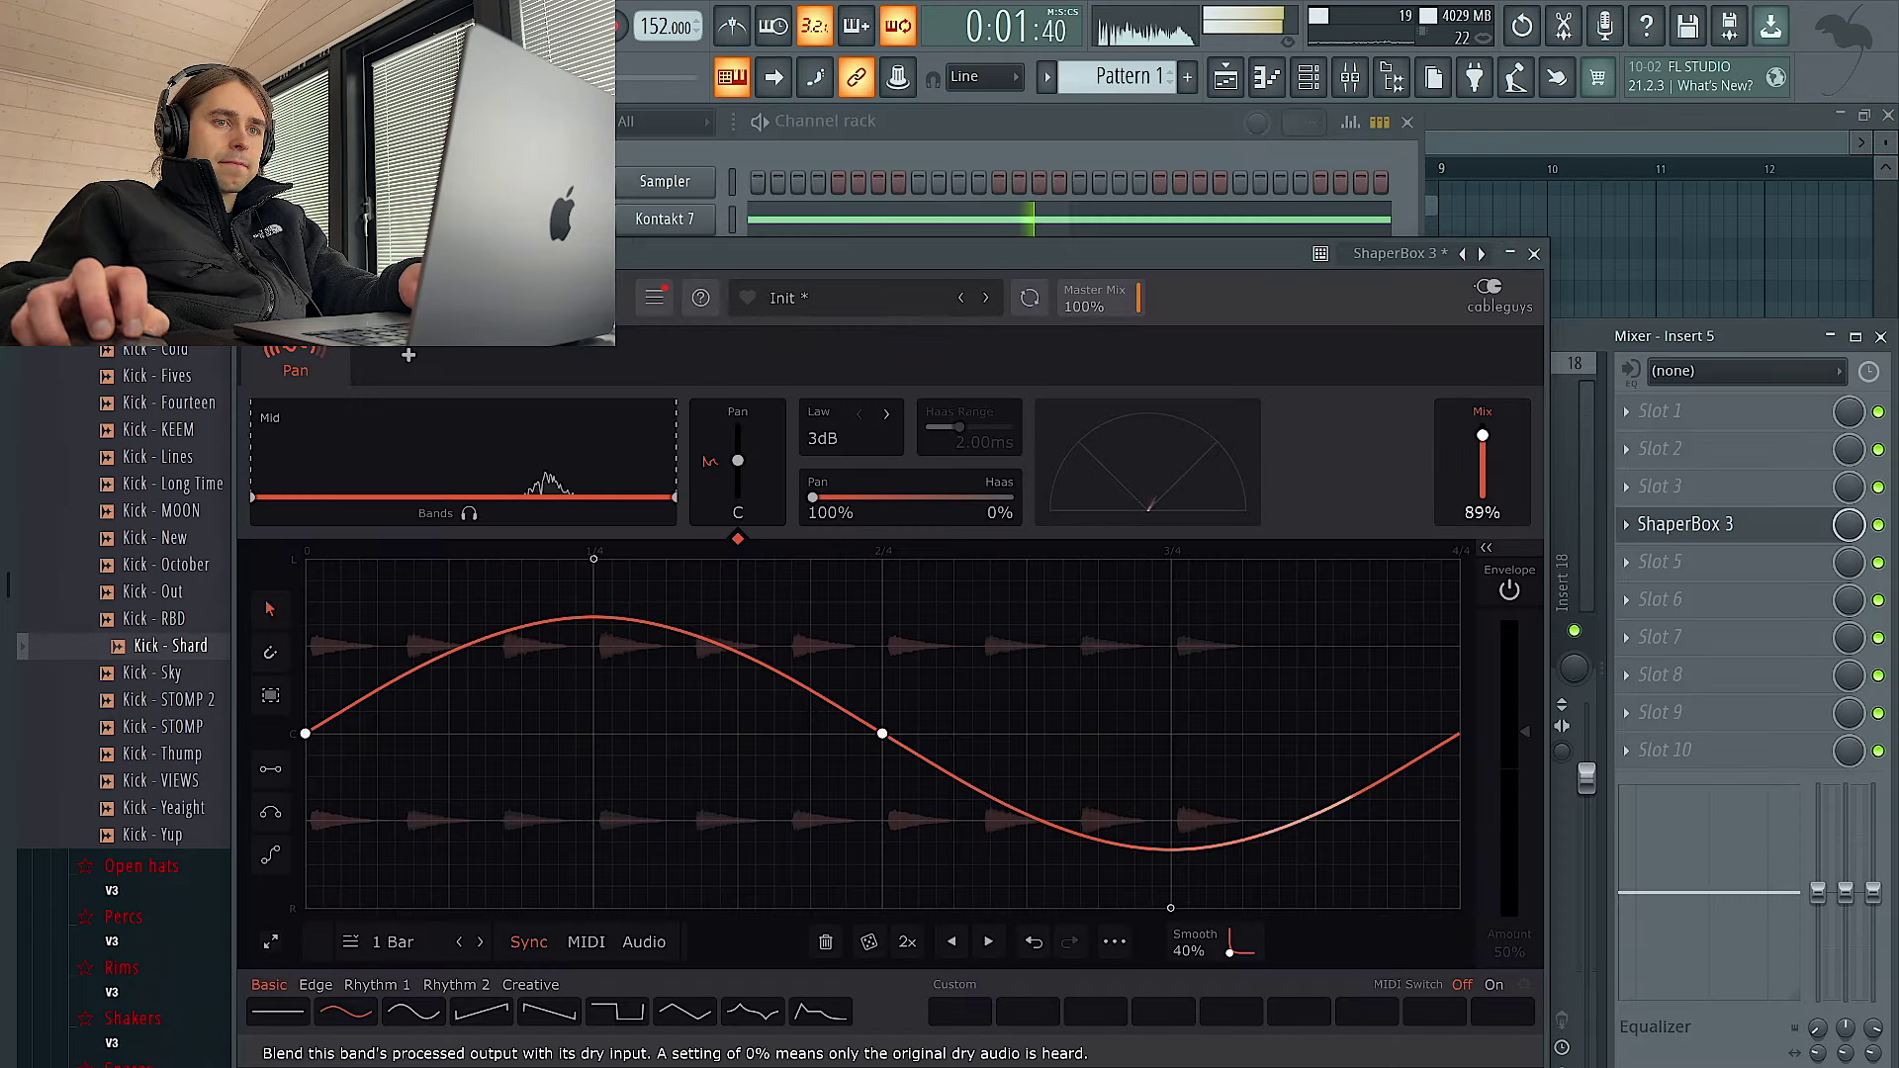
drag(1482, 455, 1482, 462)
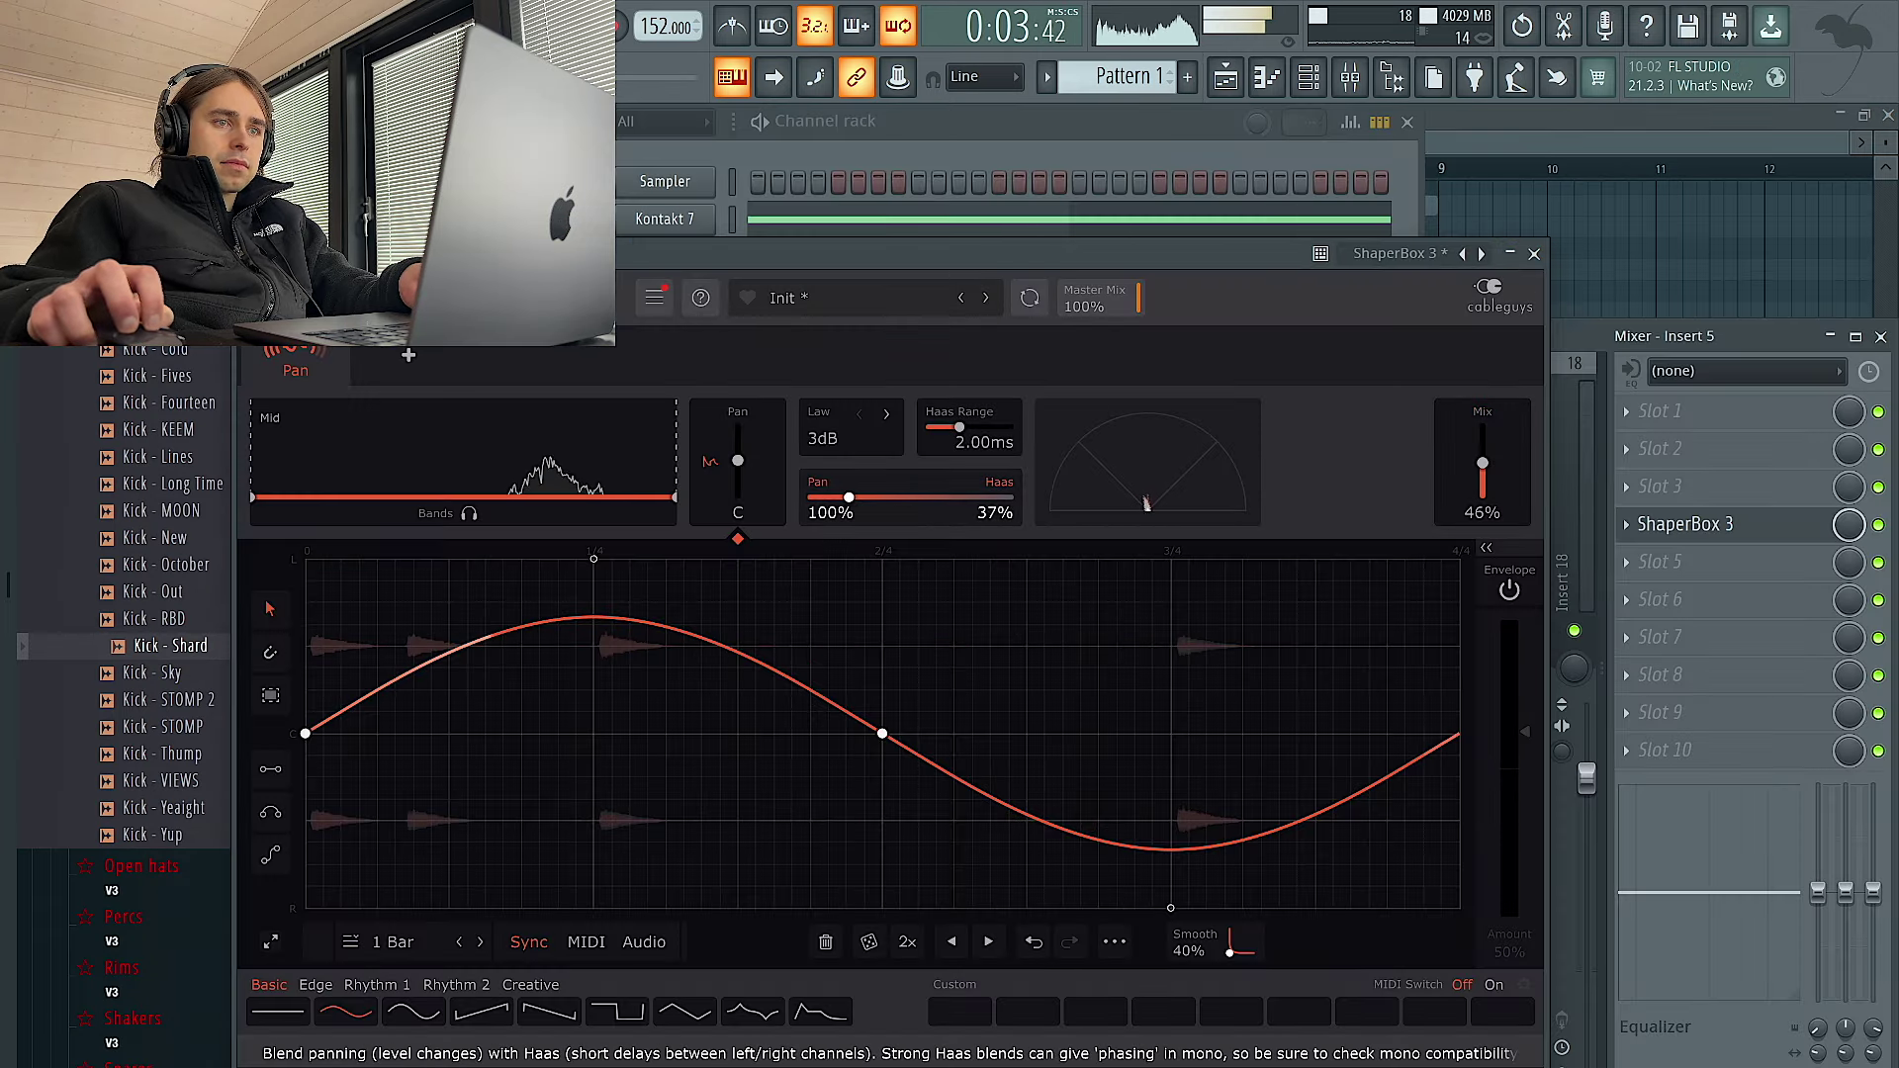
drag(933, 497, 934, 497)
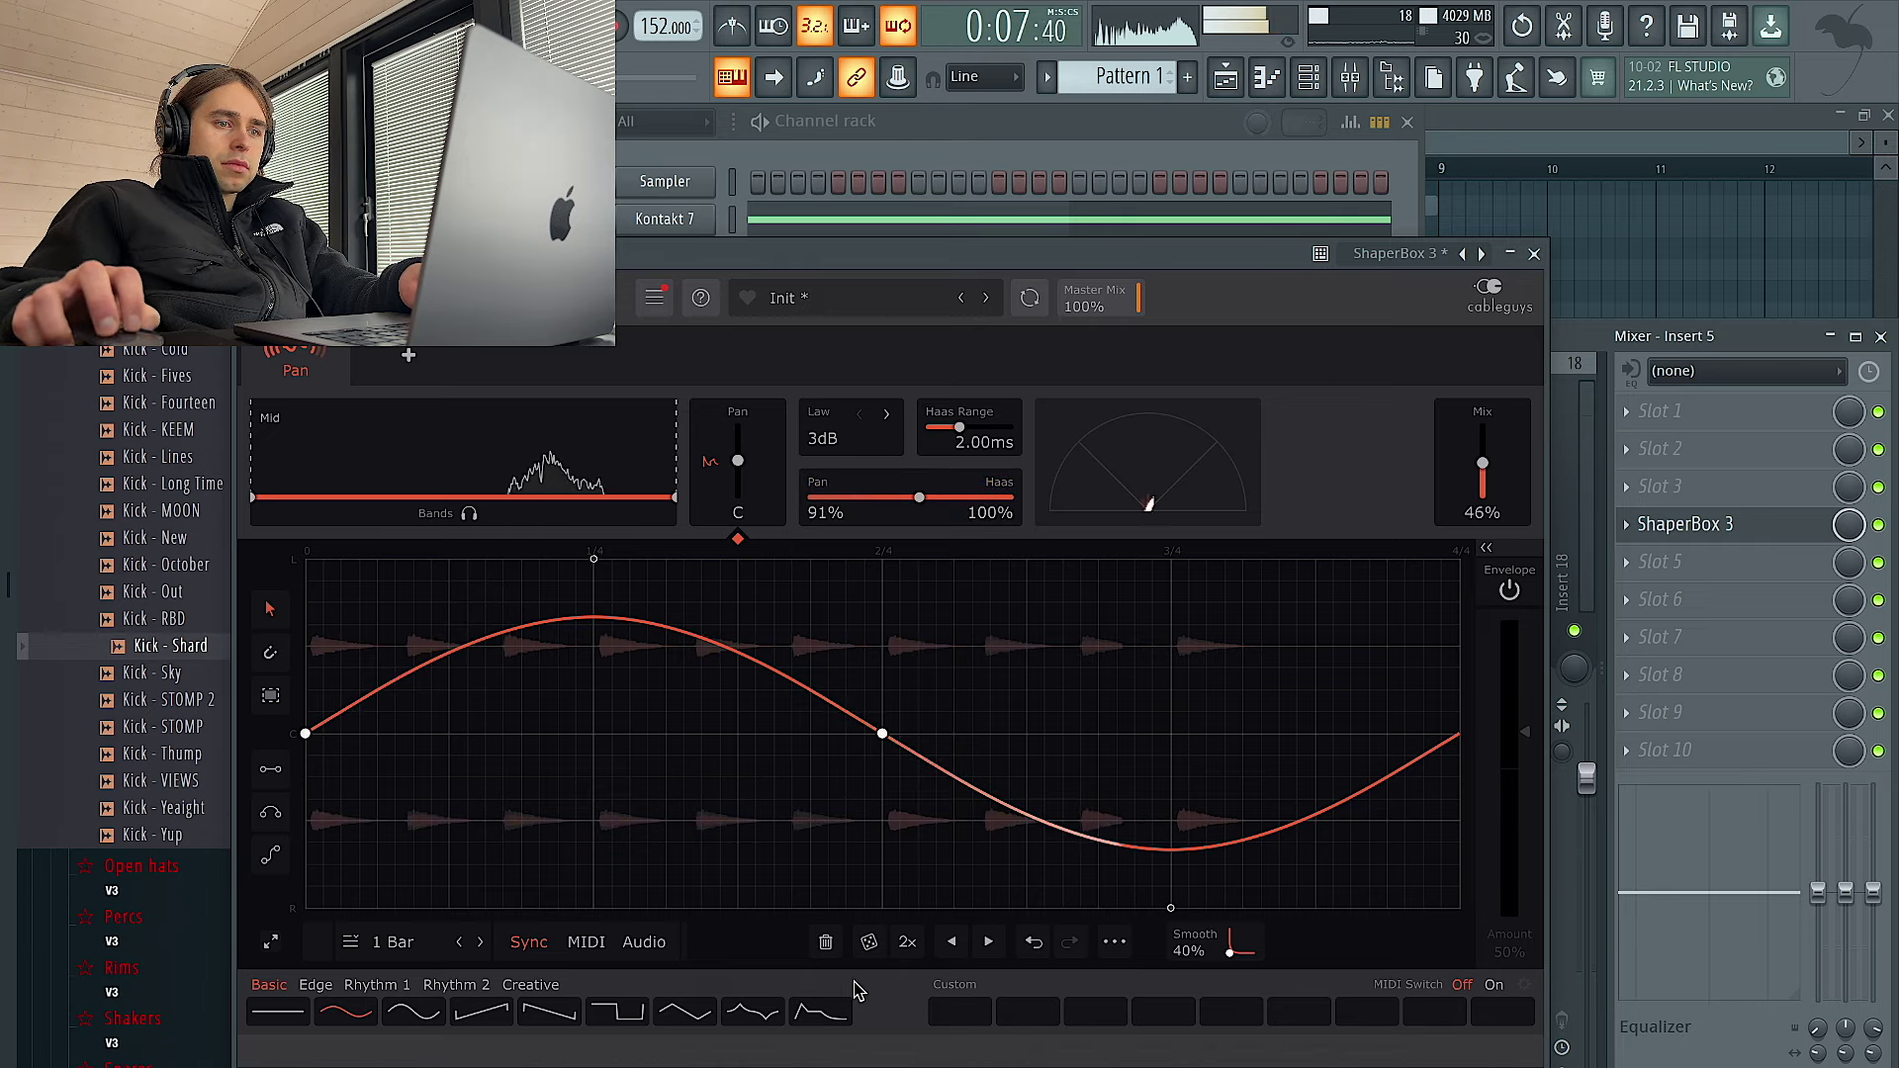
click(869, 943)
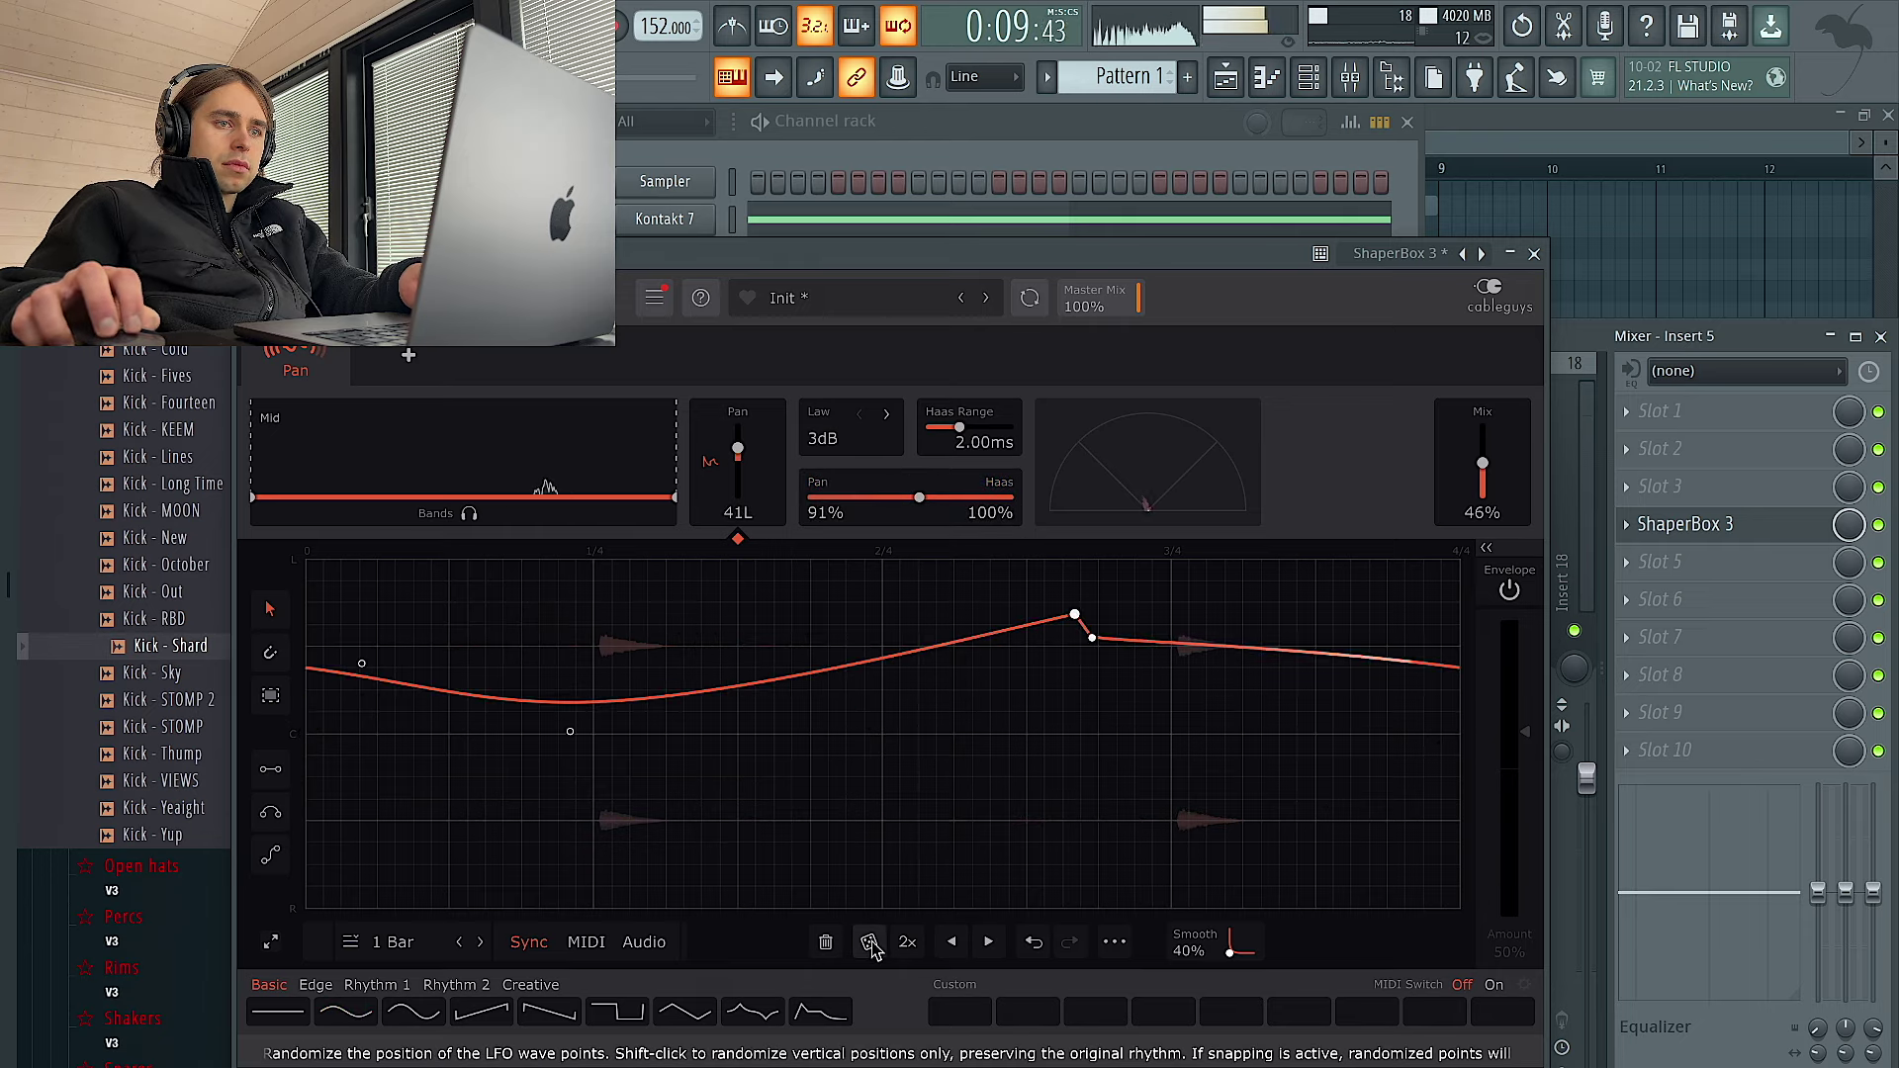
click(871, 945)
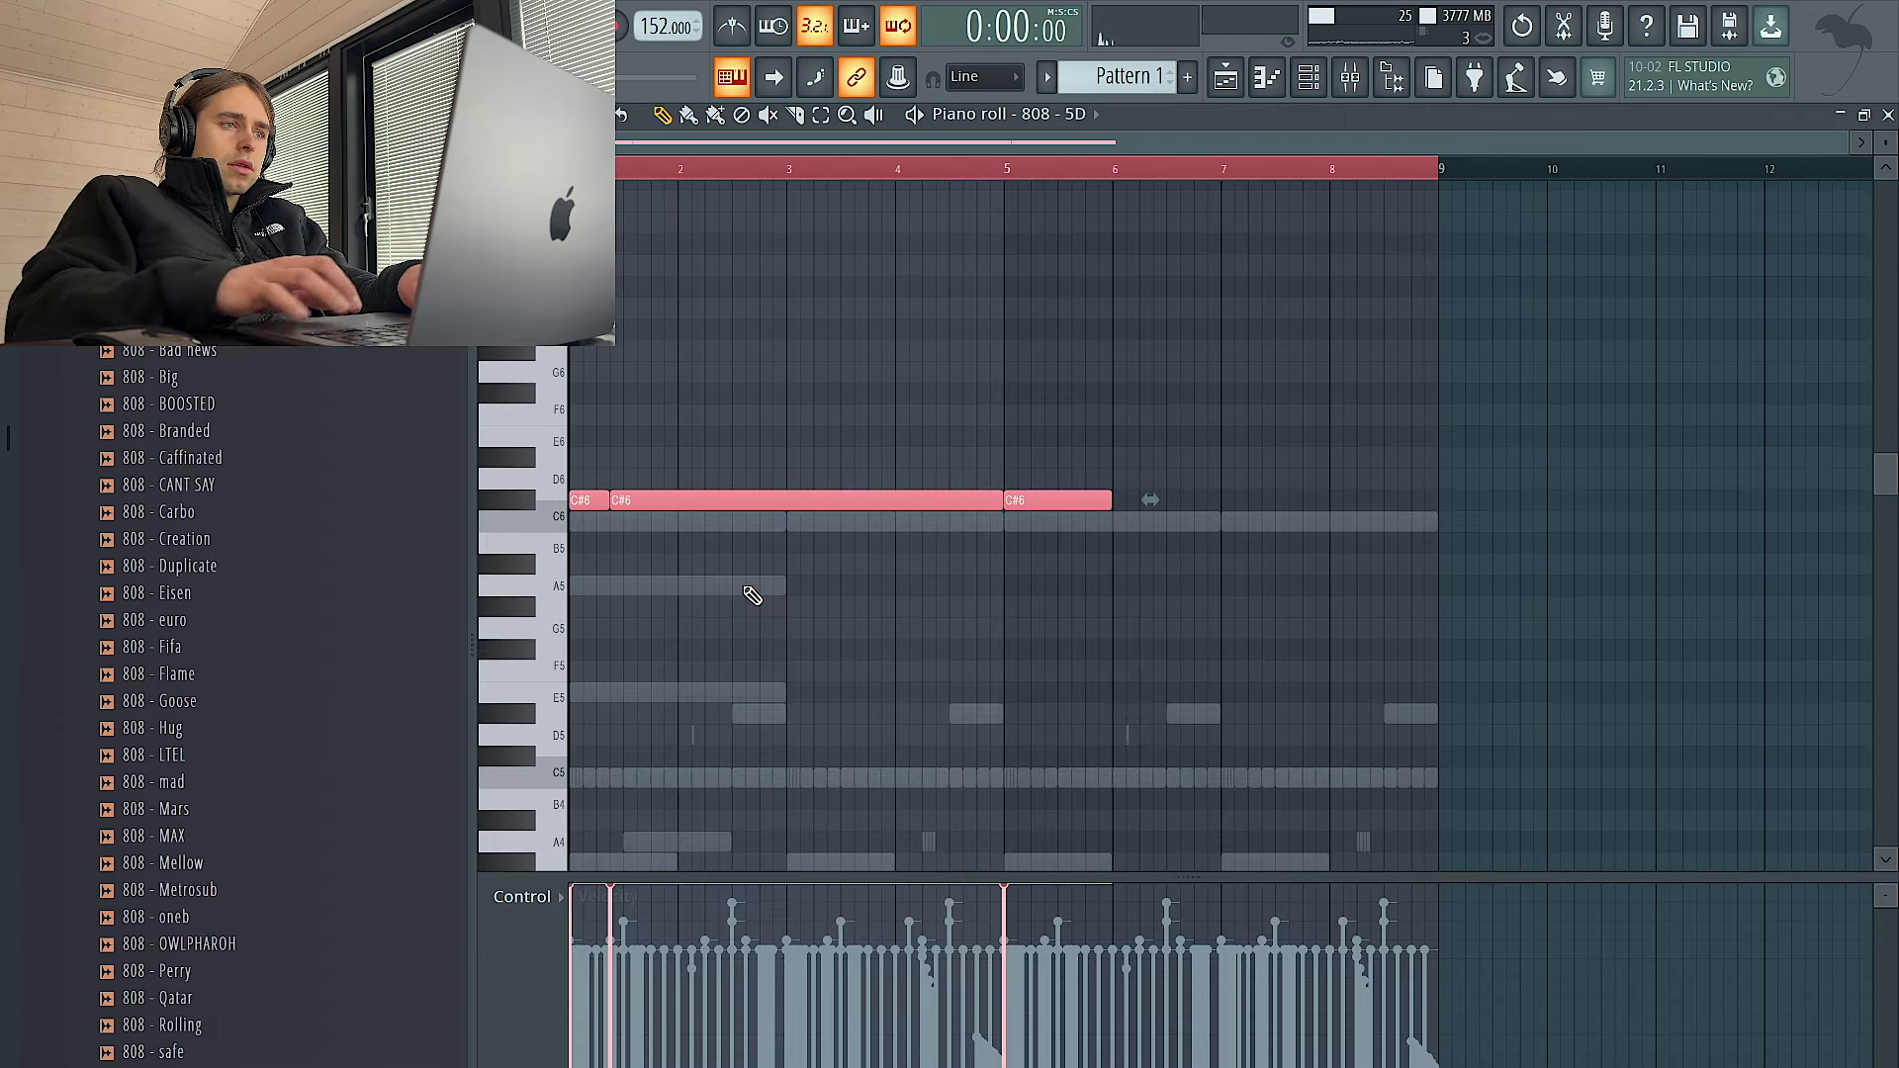
Replace the long C#6 notes of 808 - 5D with short hits: two each in bars 1, 3 and 5, one each in bars 2 and 4
key(ctrl+z)
click(706, 501)
click(793, 504)
click(833, 505)
click(928, 503)
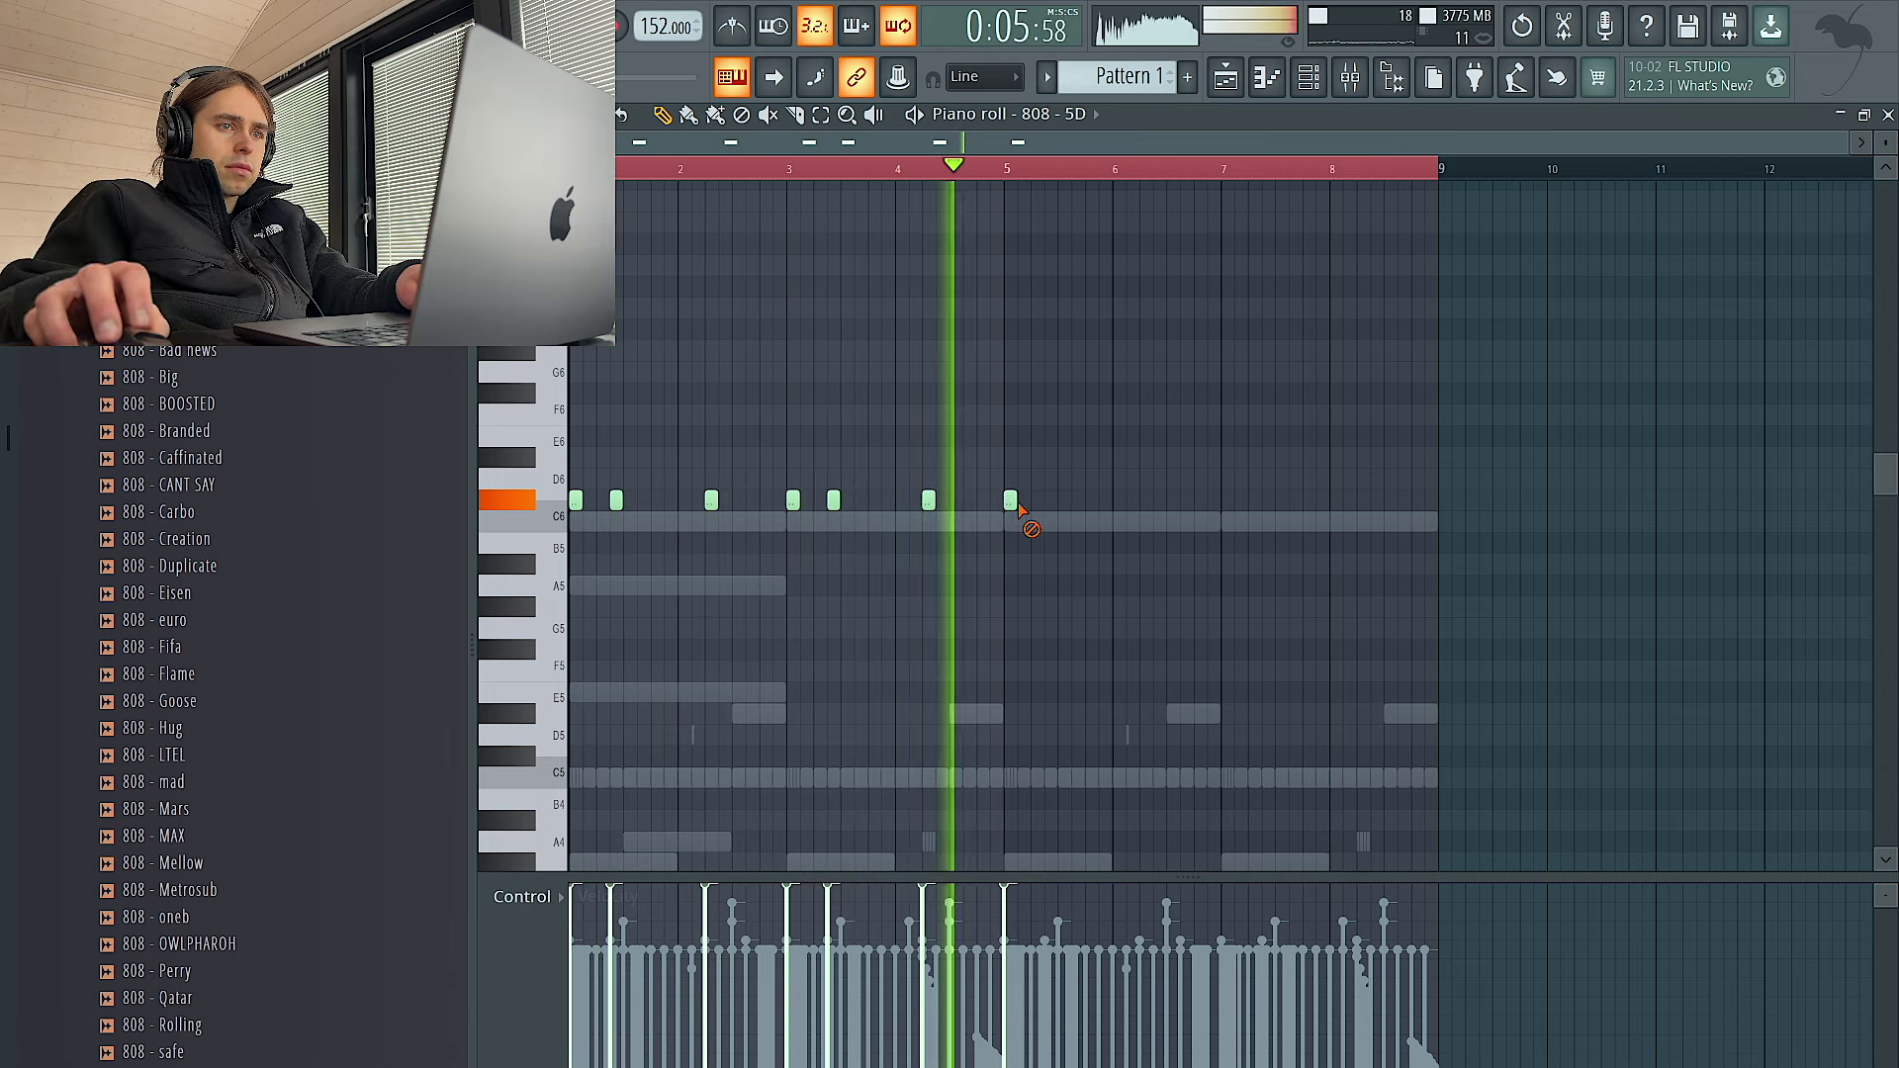
click(1016, 505)
drag(1046, 516, 1044, 513)
key(shift+d)
key(space)
key(space)
key(ctrl+d)
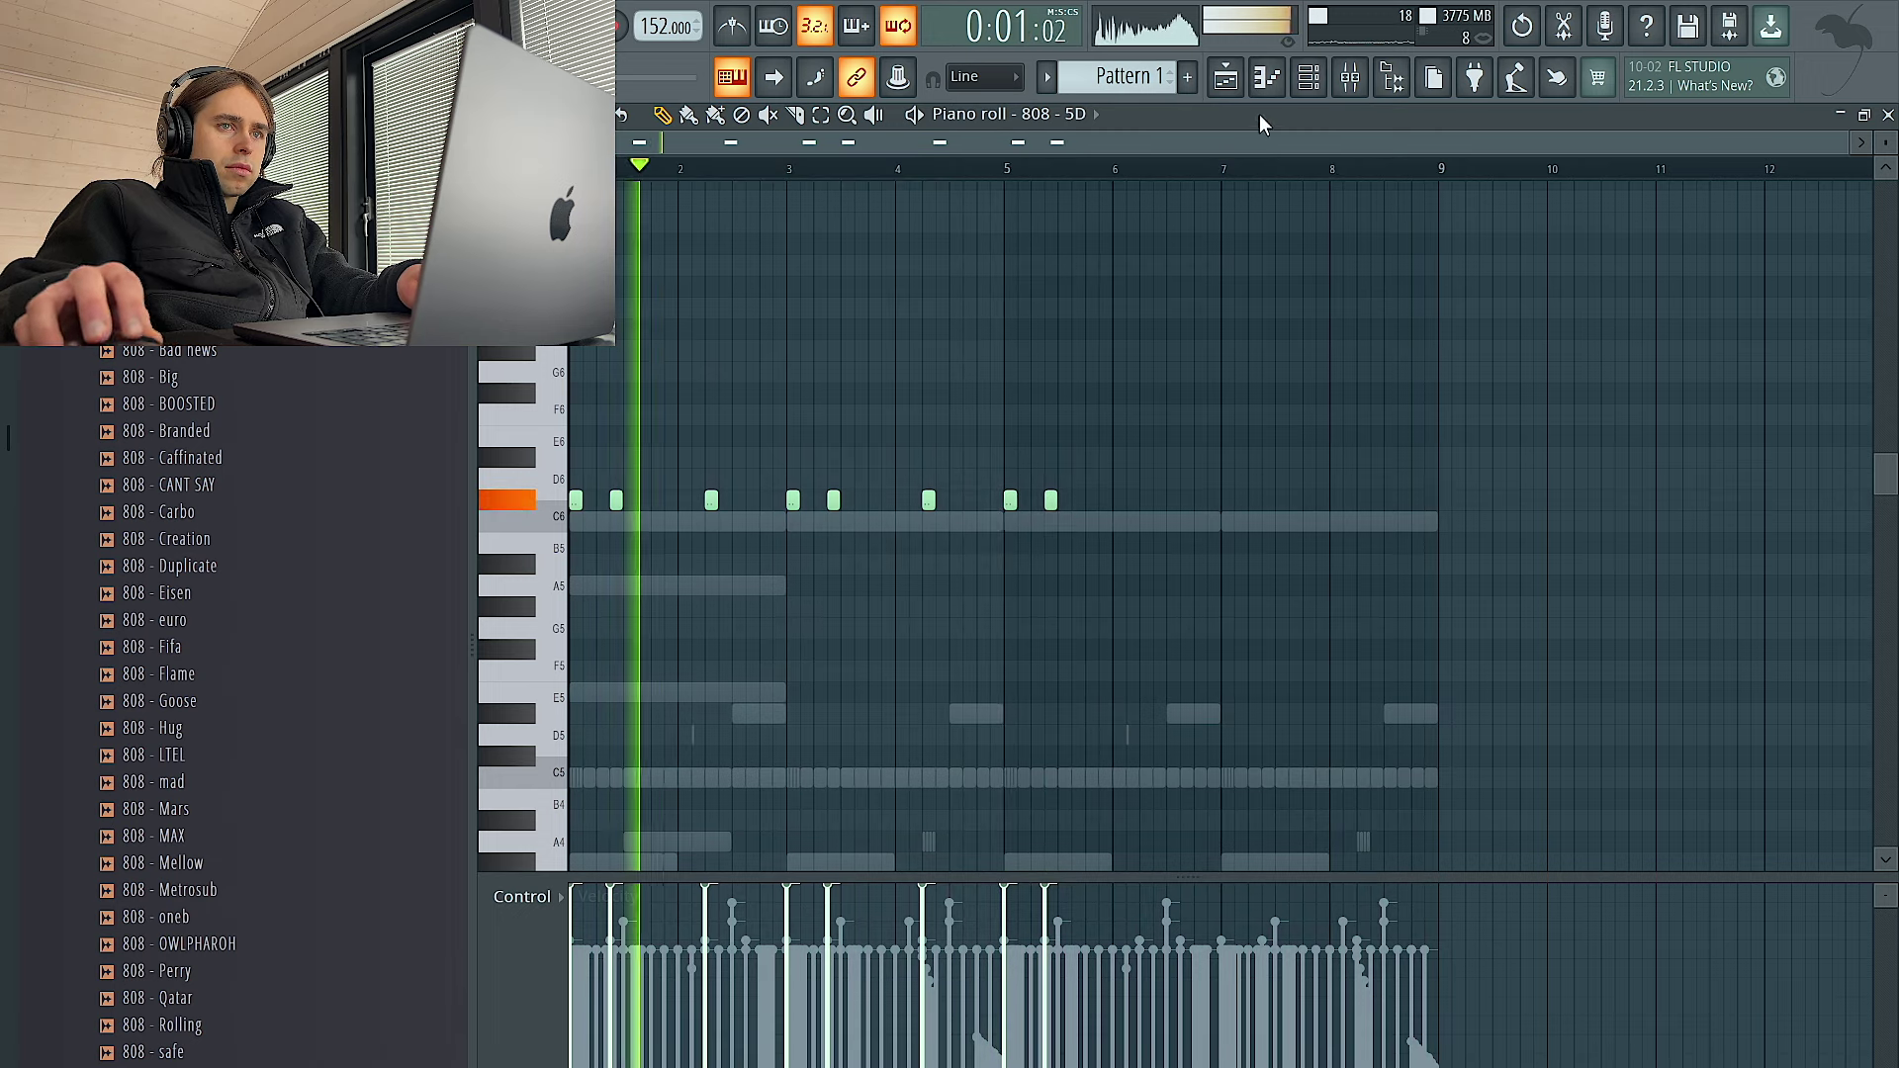
Slightly lower the velocity of all 808 hits and add a short A5 hit late in bar 2
key(ctrl+a)
scroll(1399, 285, down, 2)
key(ctrl+d)
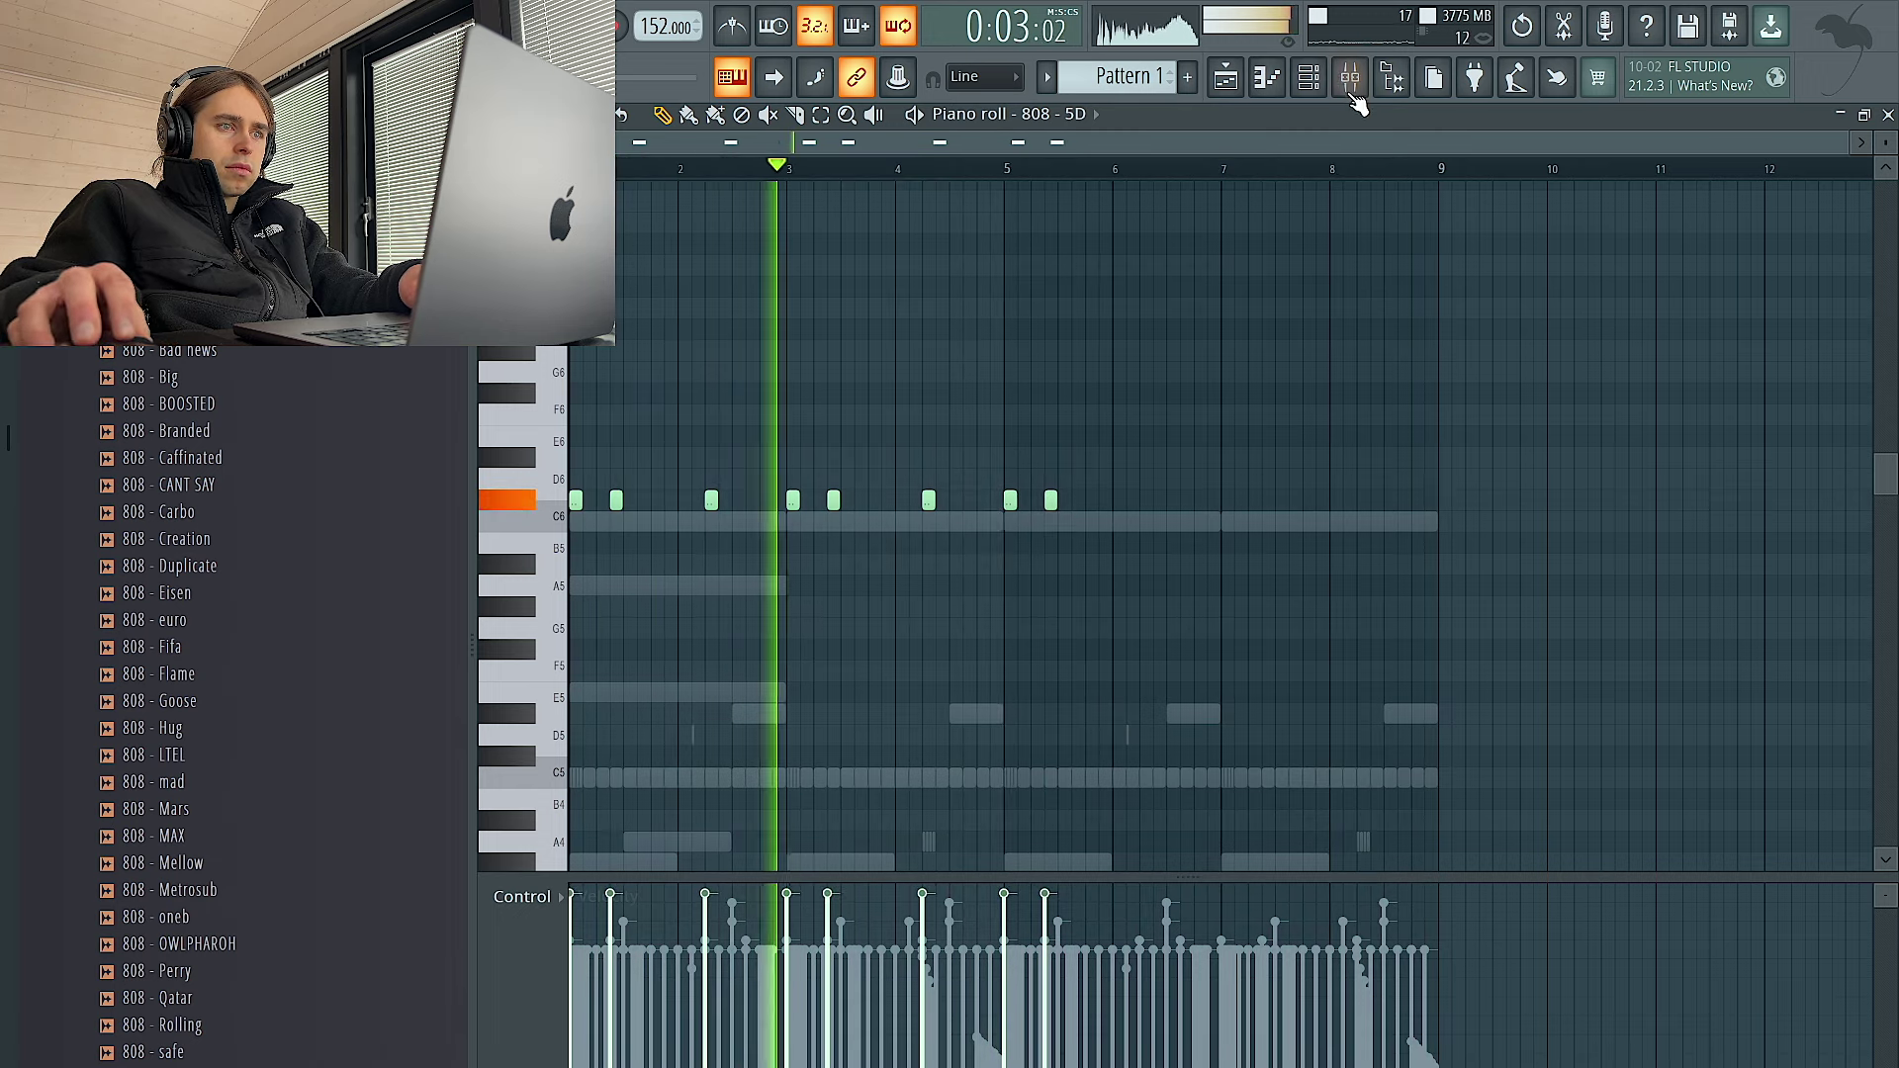
click(1352, 89)
right_click(1301, 228)
key(space)
key(space)
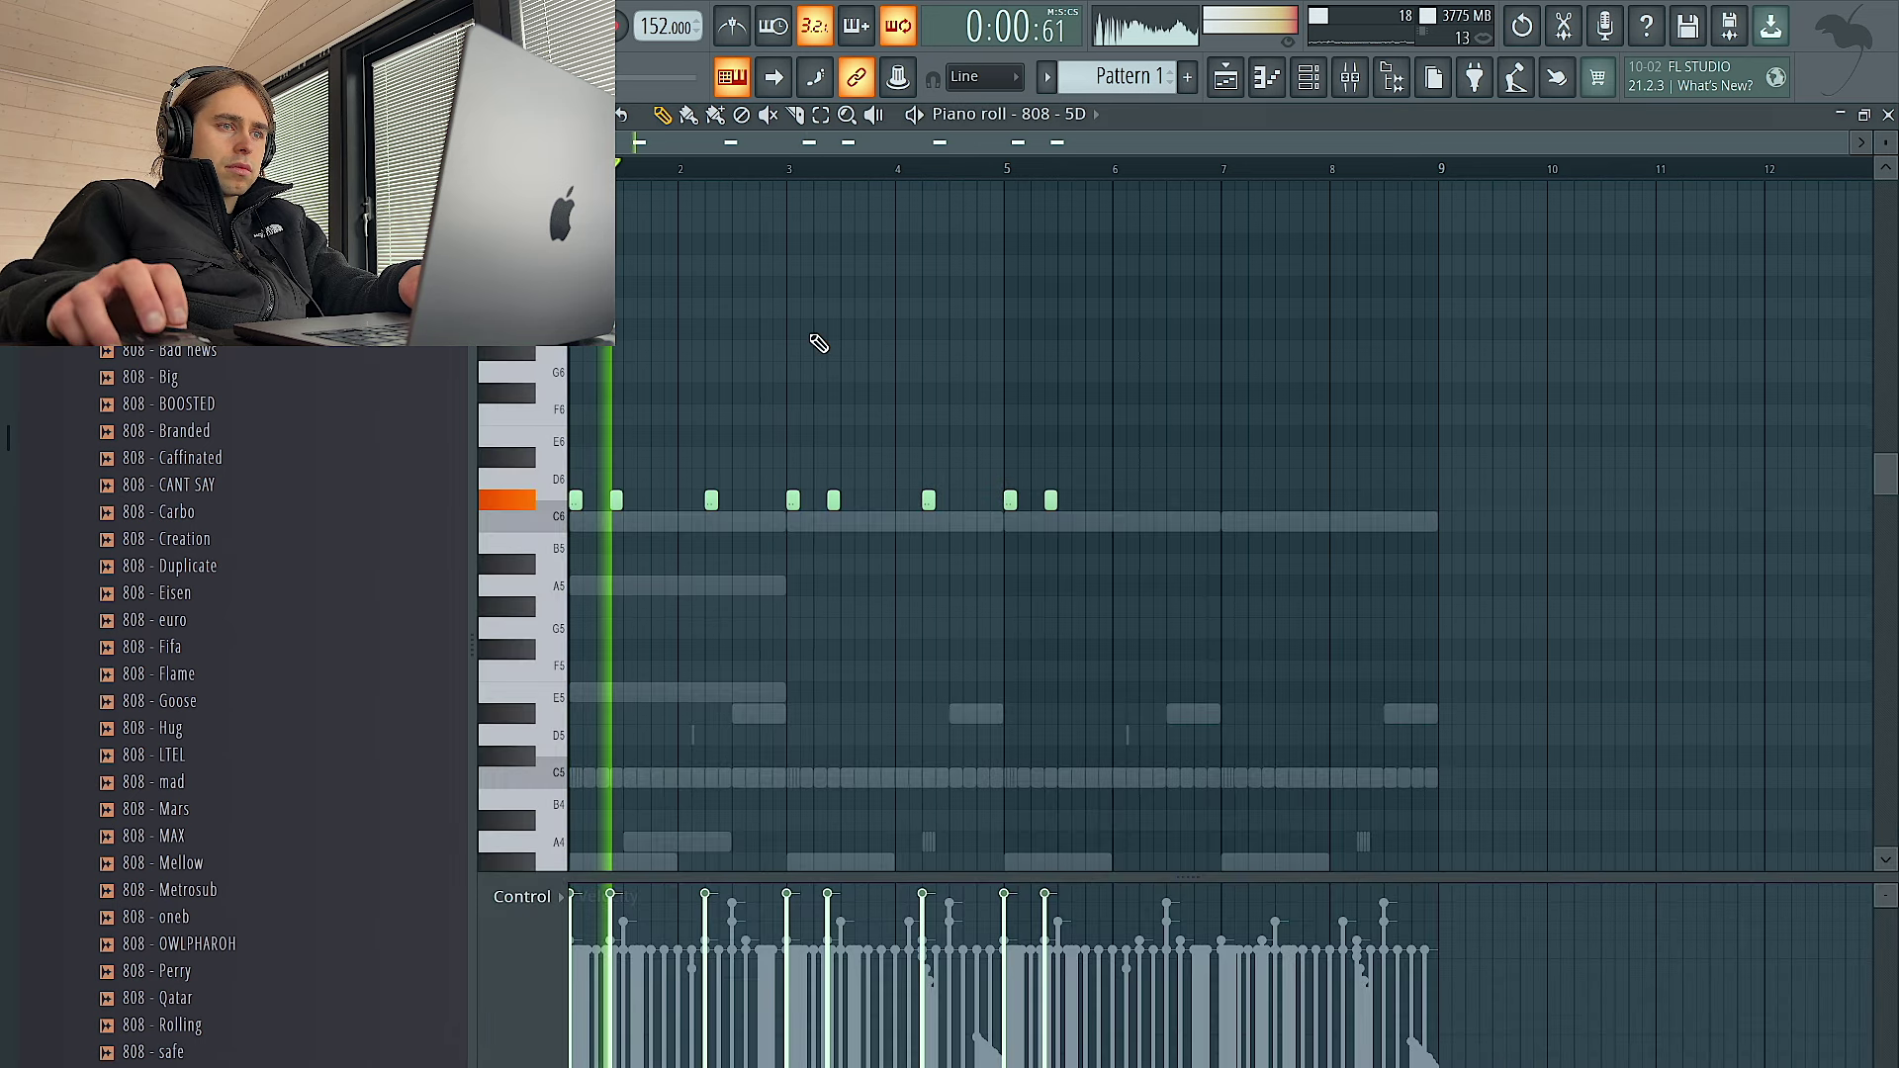
click(748, 586)
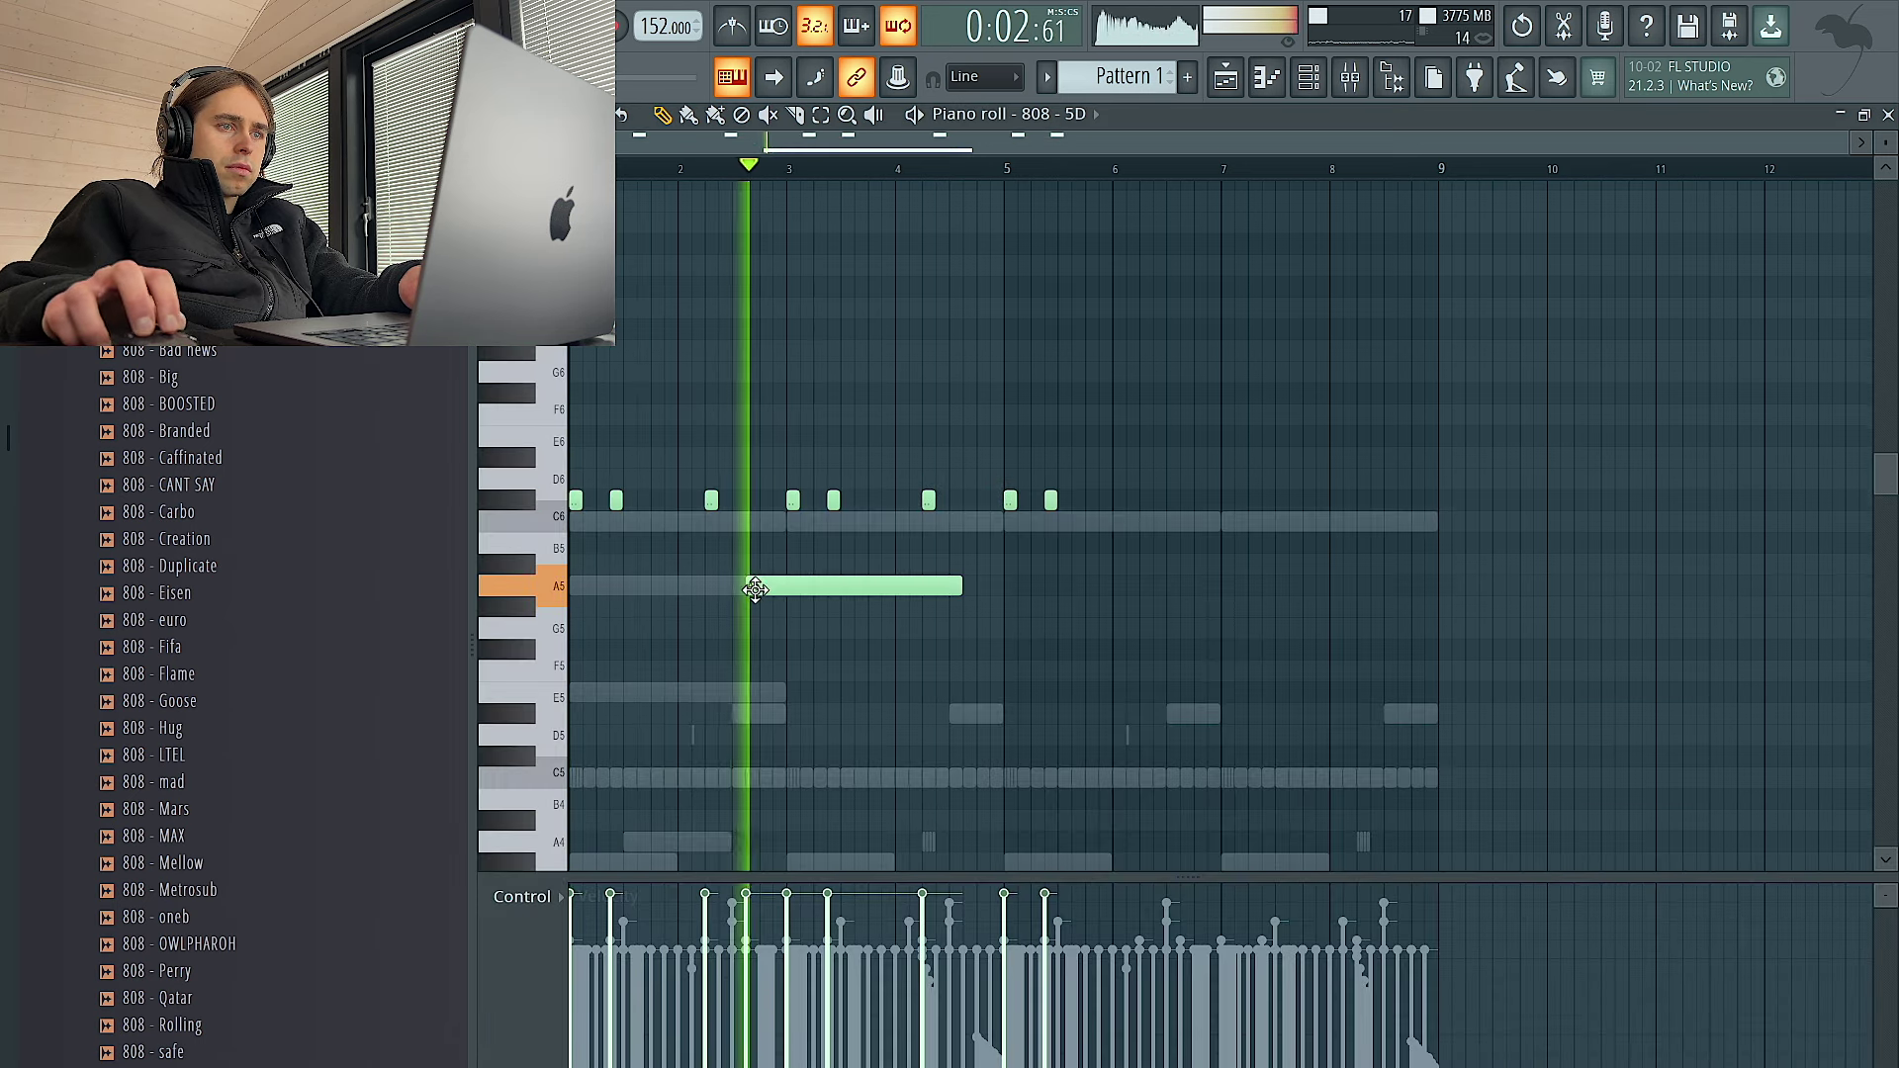
drag(959, 587, 758, 586)
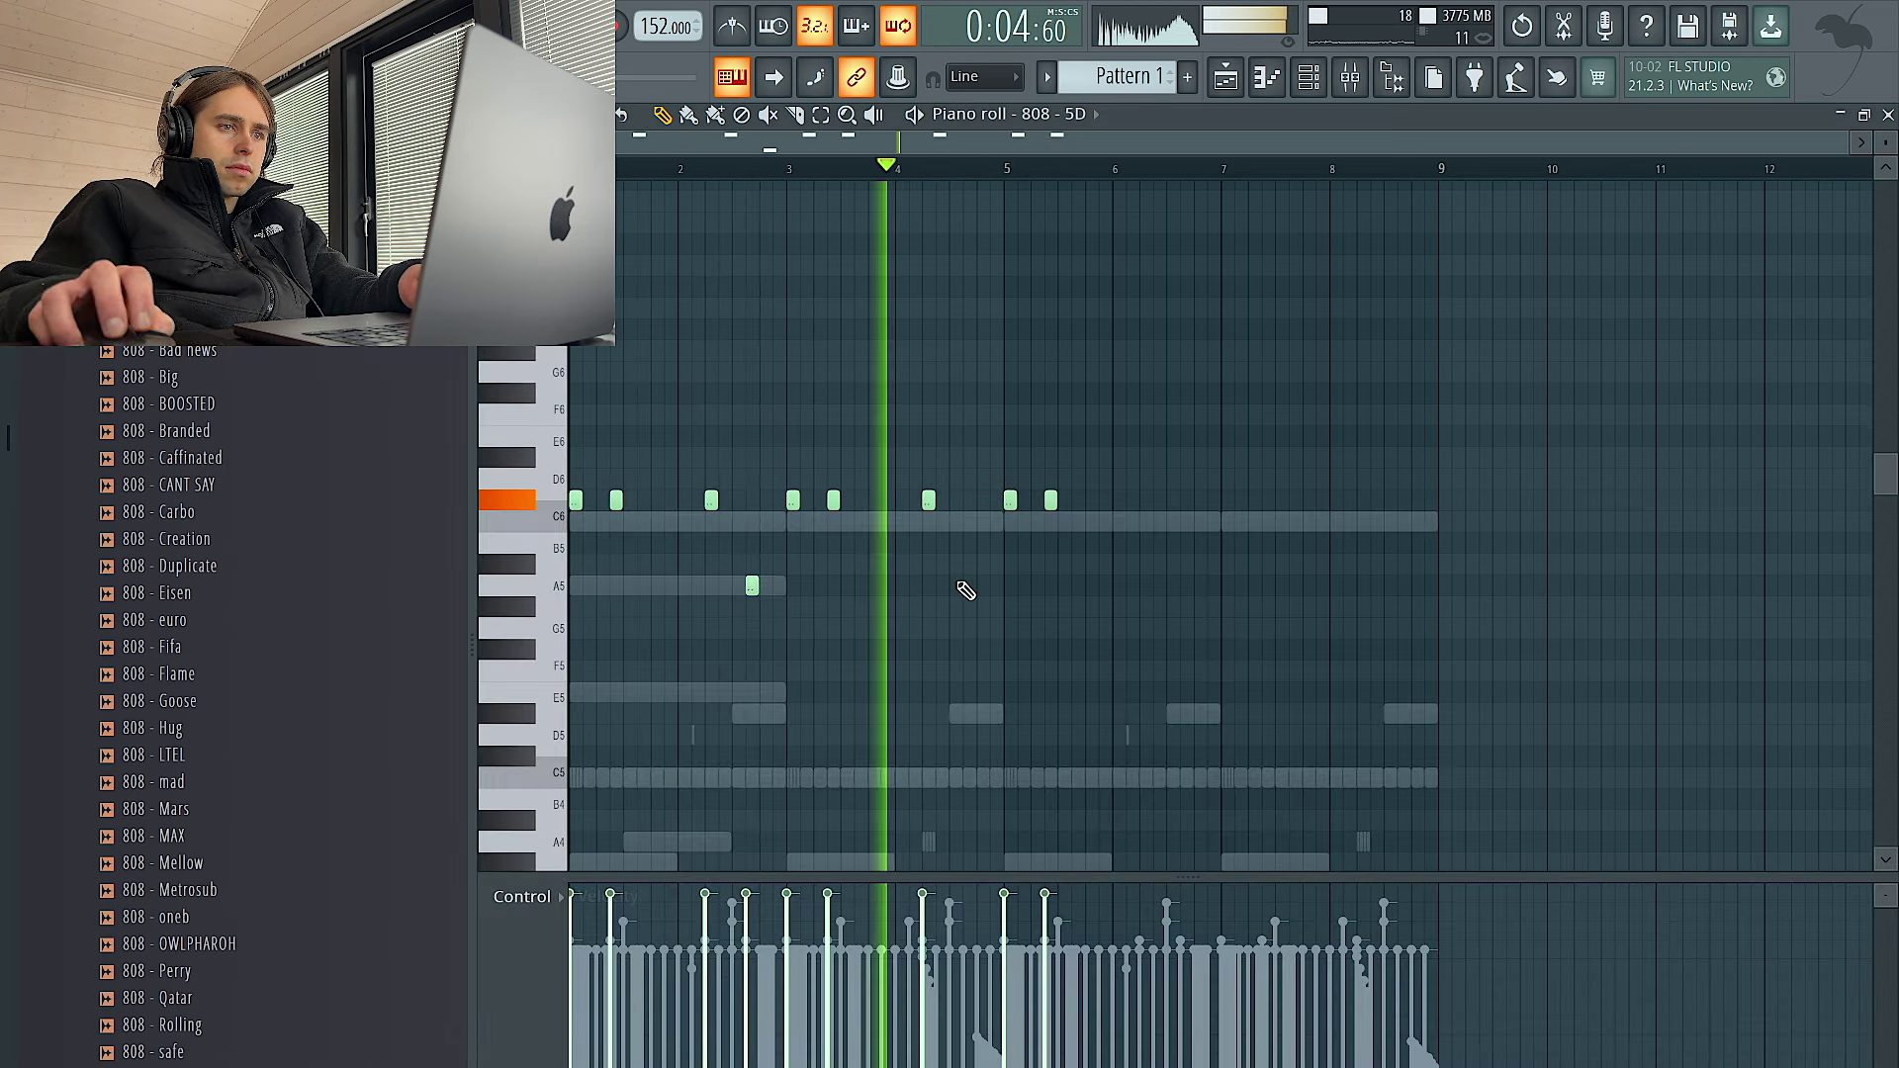
Repeat the four-bar 808 pattern in bars 5 to 8 and transpose it down an octave to C#5, keeping the two A hits at A5
drag(1208, 551, 1056, 492)
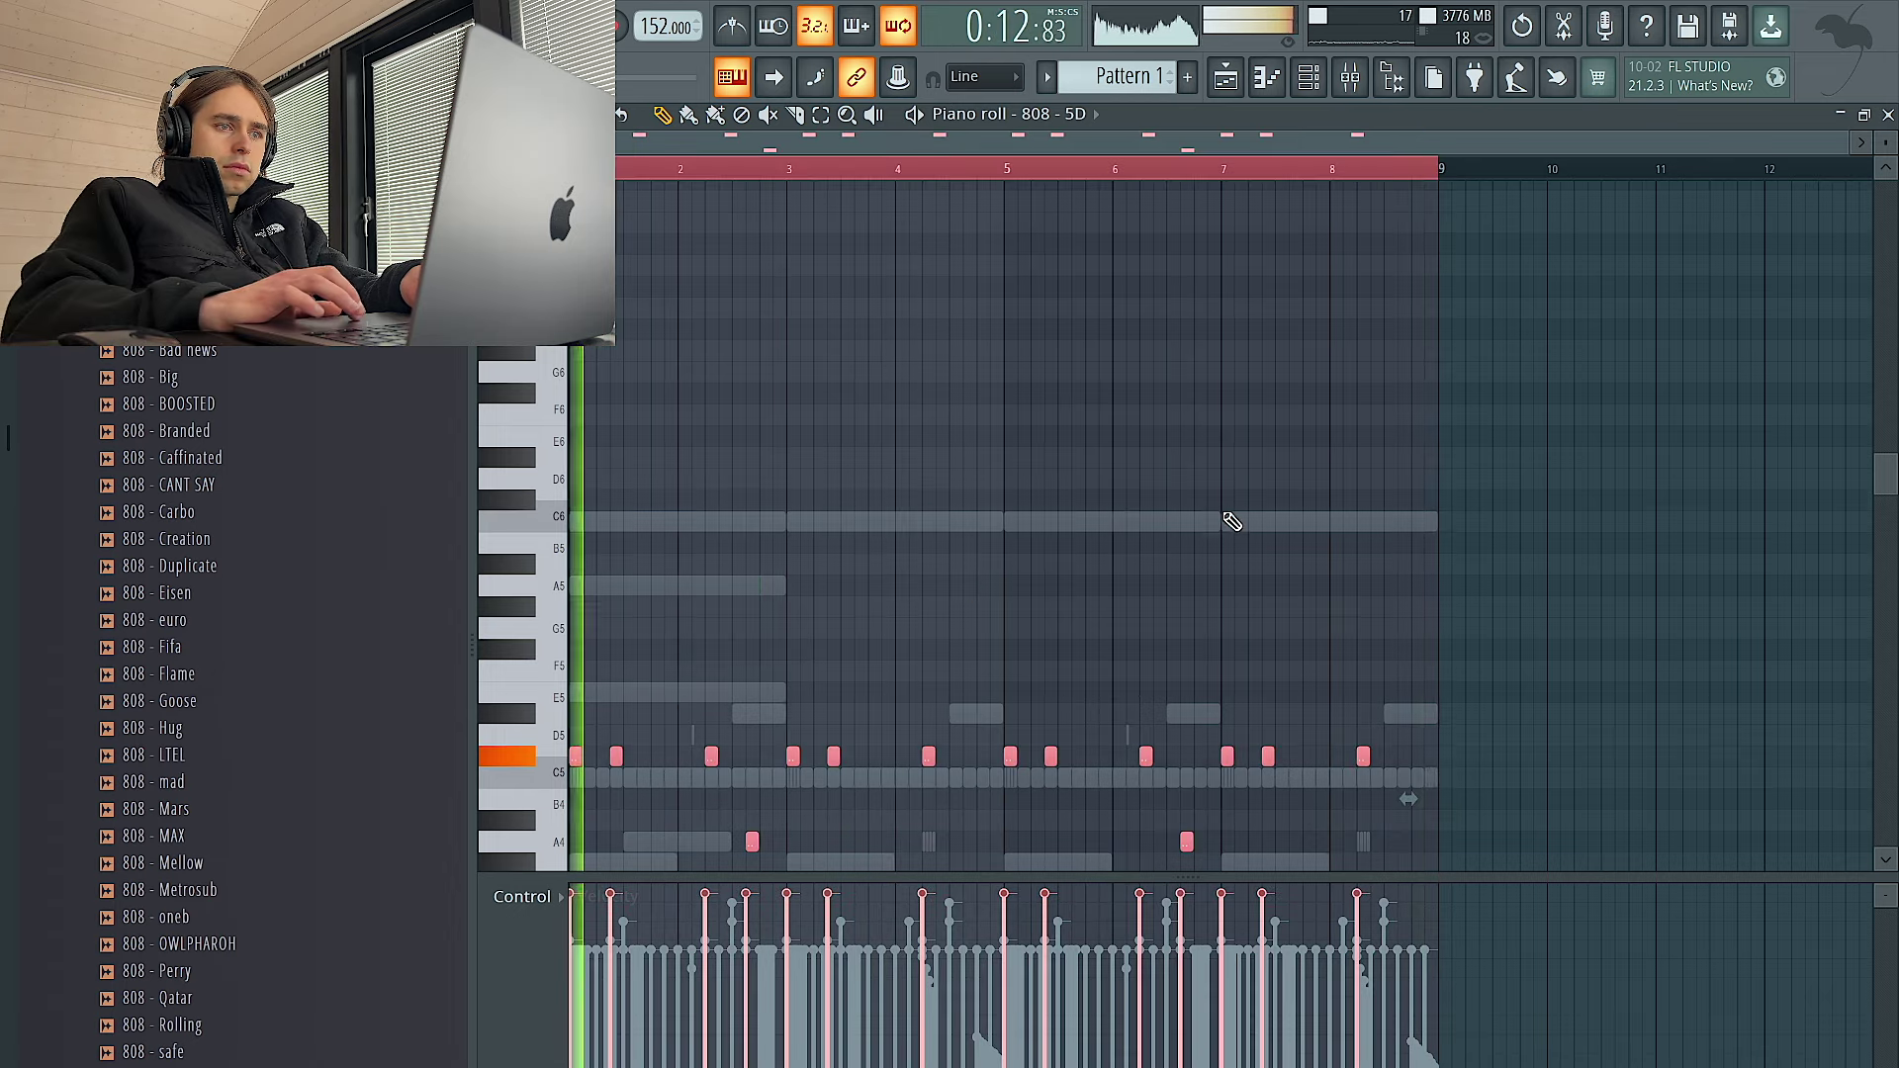
scroll(1227, 517, down, 4)
drag(1307, 723, 748, 640)
key(ctrl+Up)
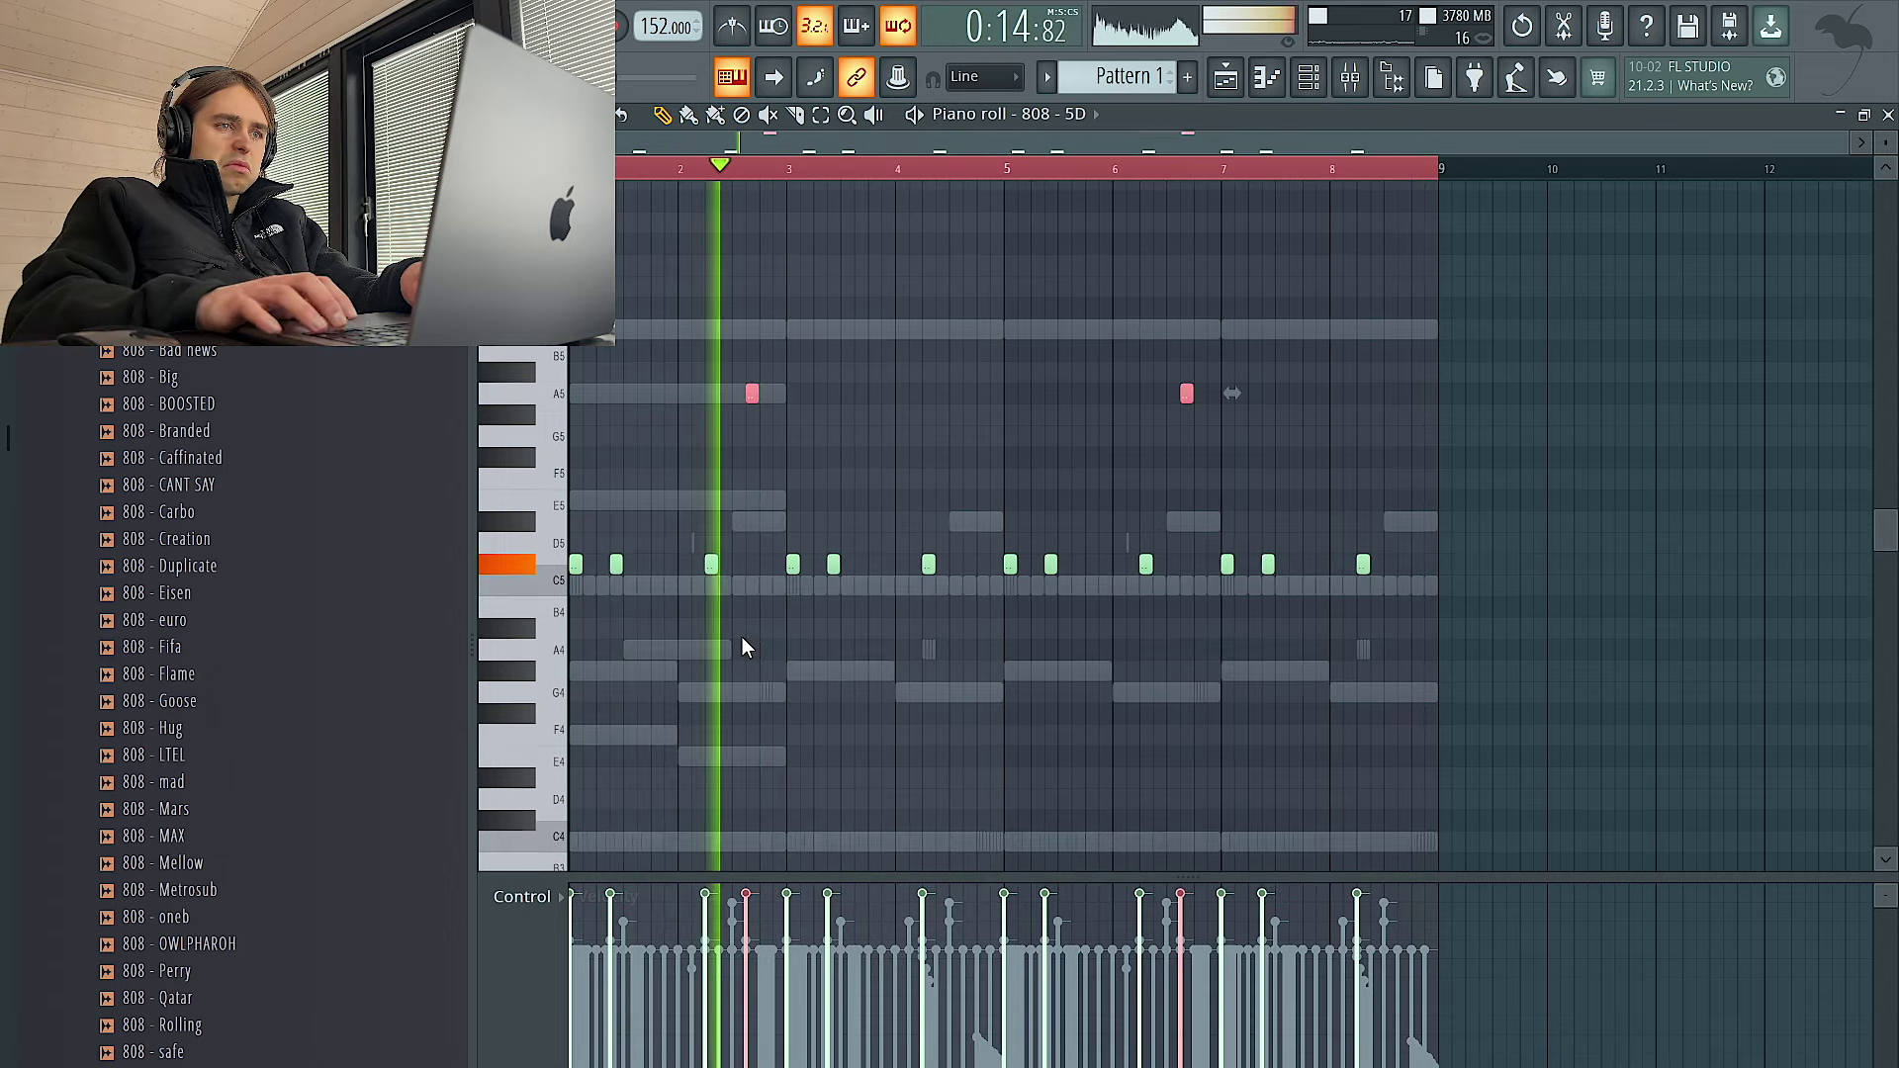
key(ctrl+d)
Extend every 808 note to meet the following one and lower the two A5 notes an octave to A4
key(ctrl+a)
key(ctrl+l)
key(ctrl+d)
drag(1278, 458, 658, 244)
key(ctrl+Down)
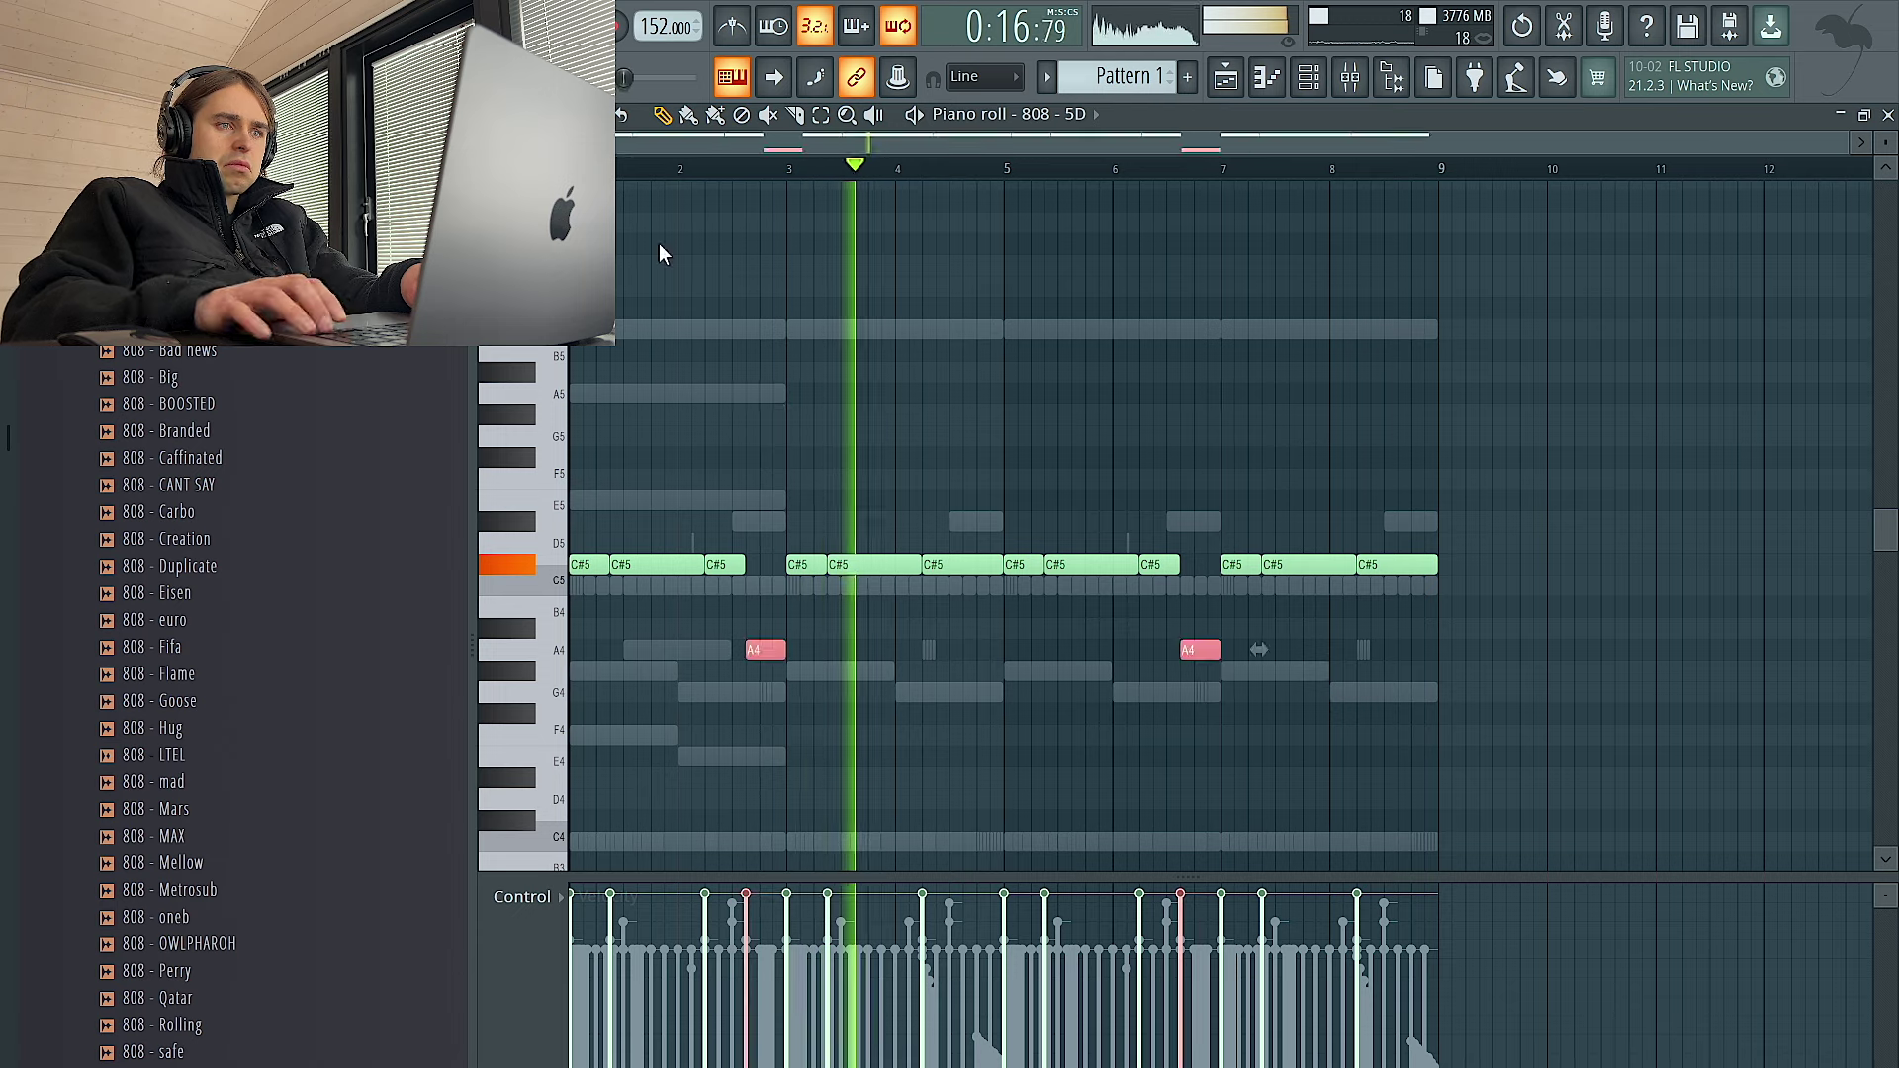
key(ctrl+a)
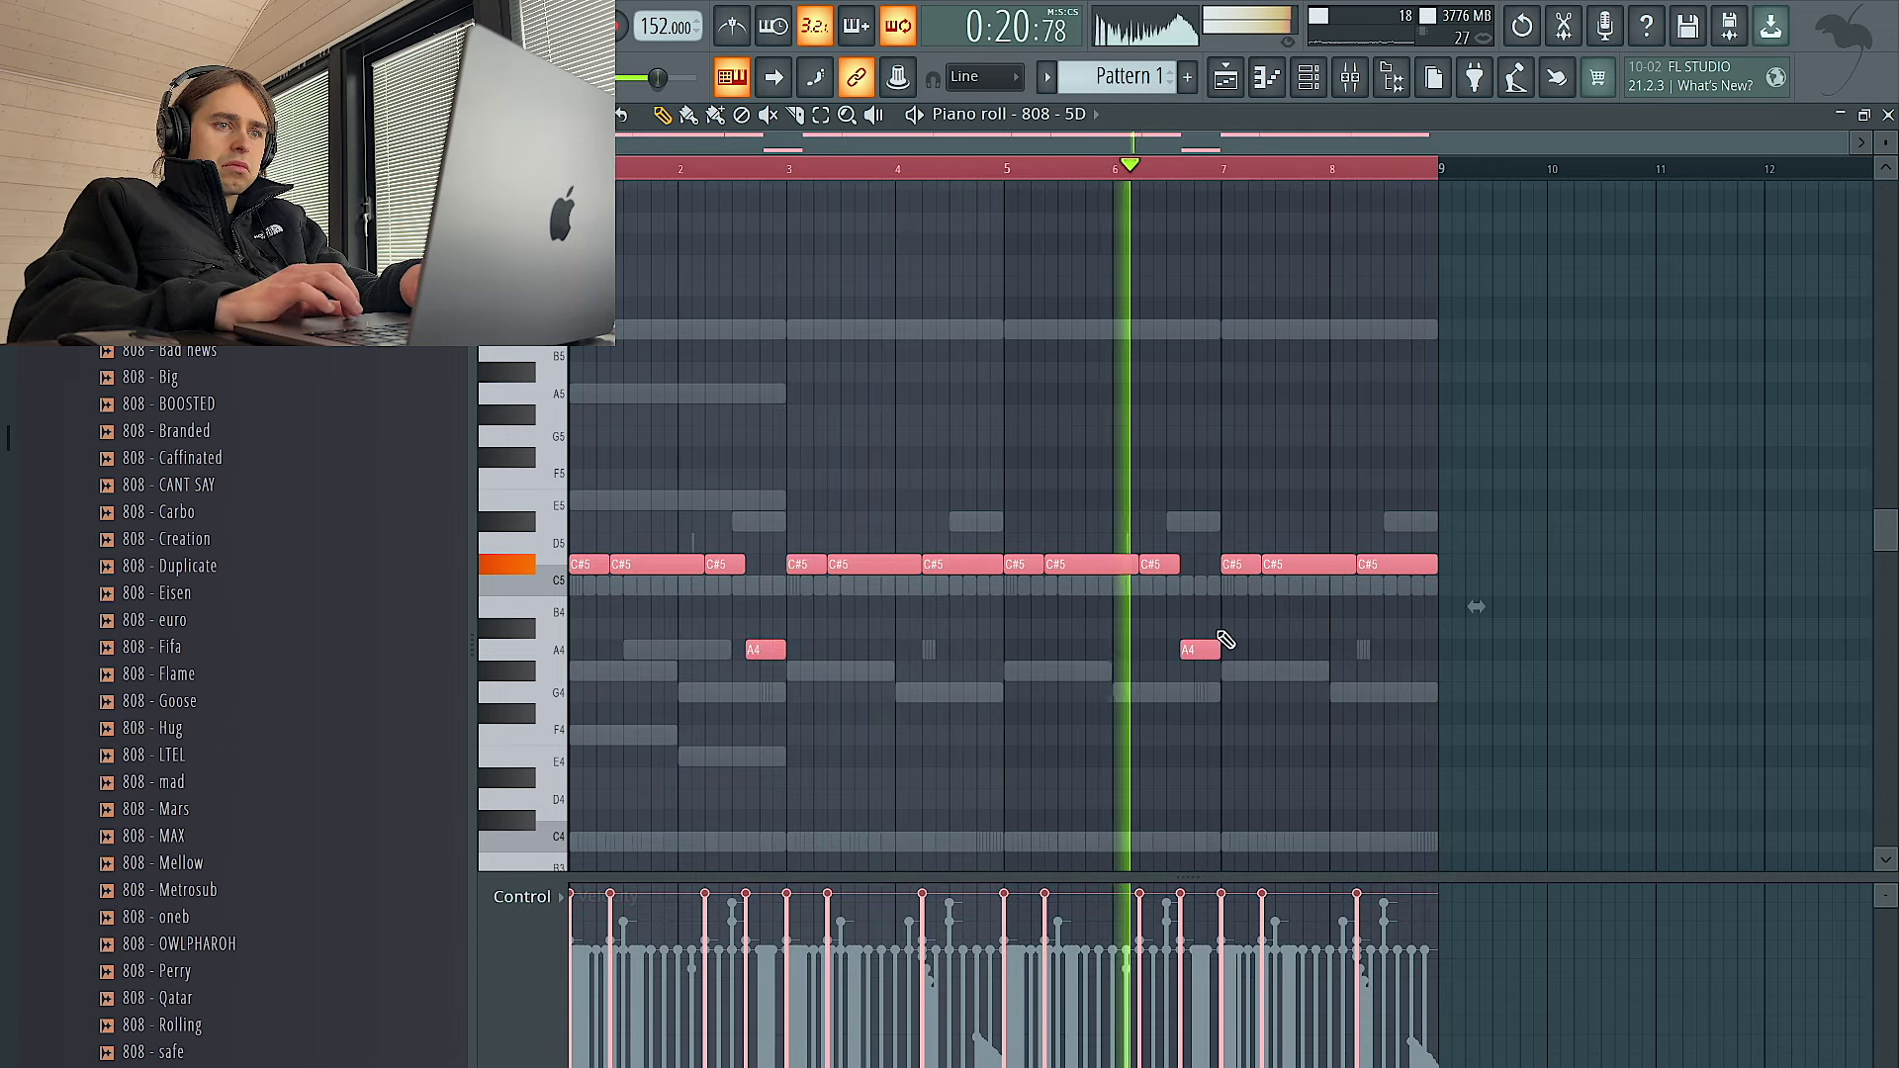
key(ctrl+d)
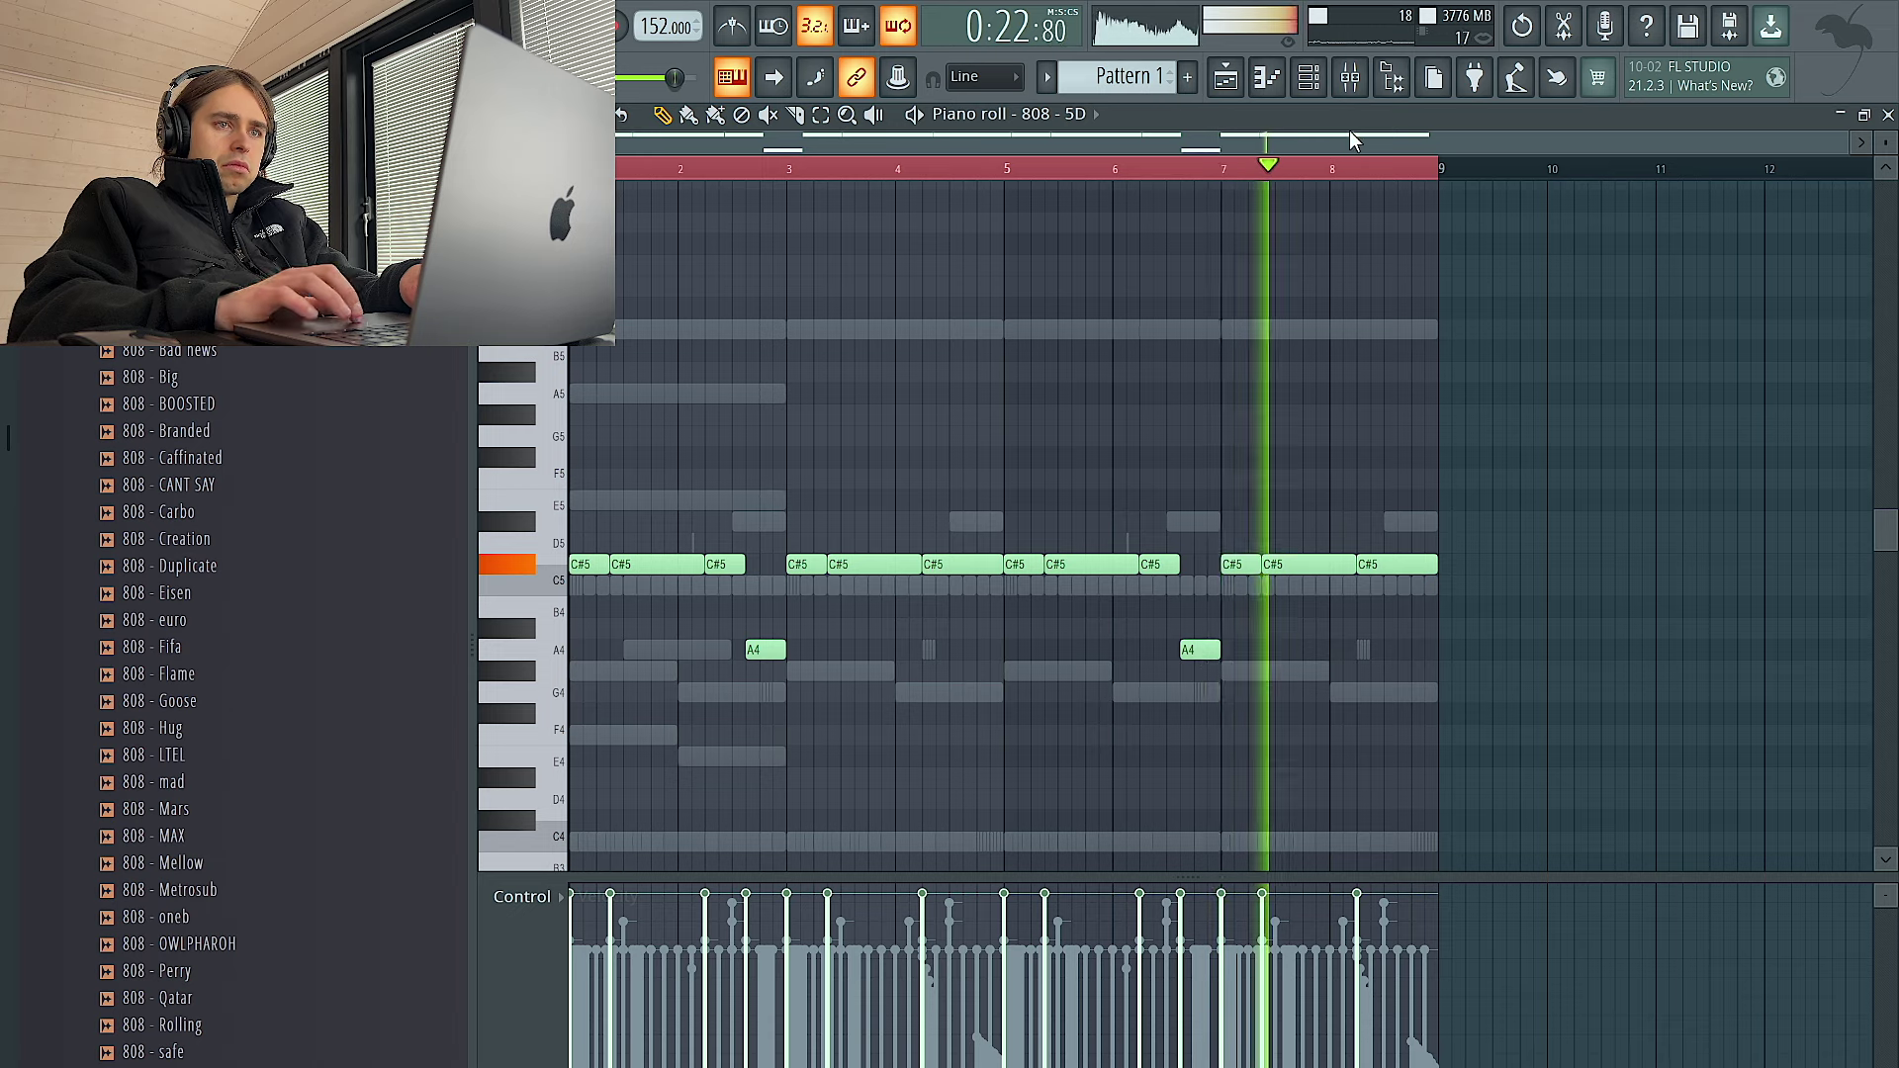
Move the 808's A4 note late in bar 2 up to E5 and play the pattern back
click(1314, 76)
key(F6)
key(space)
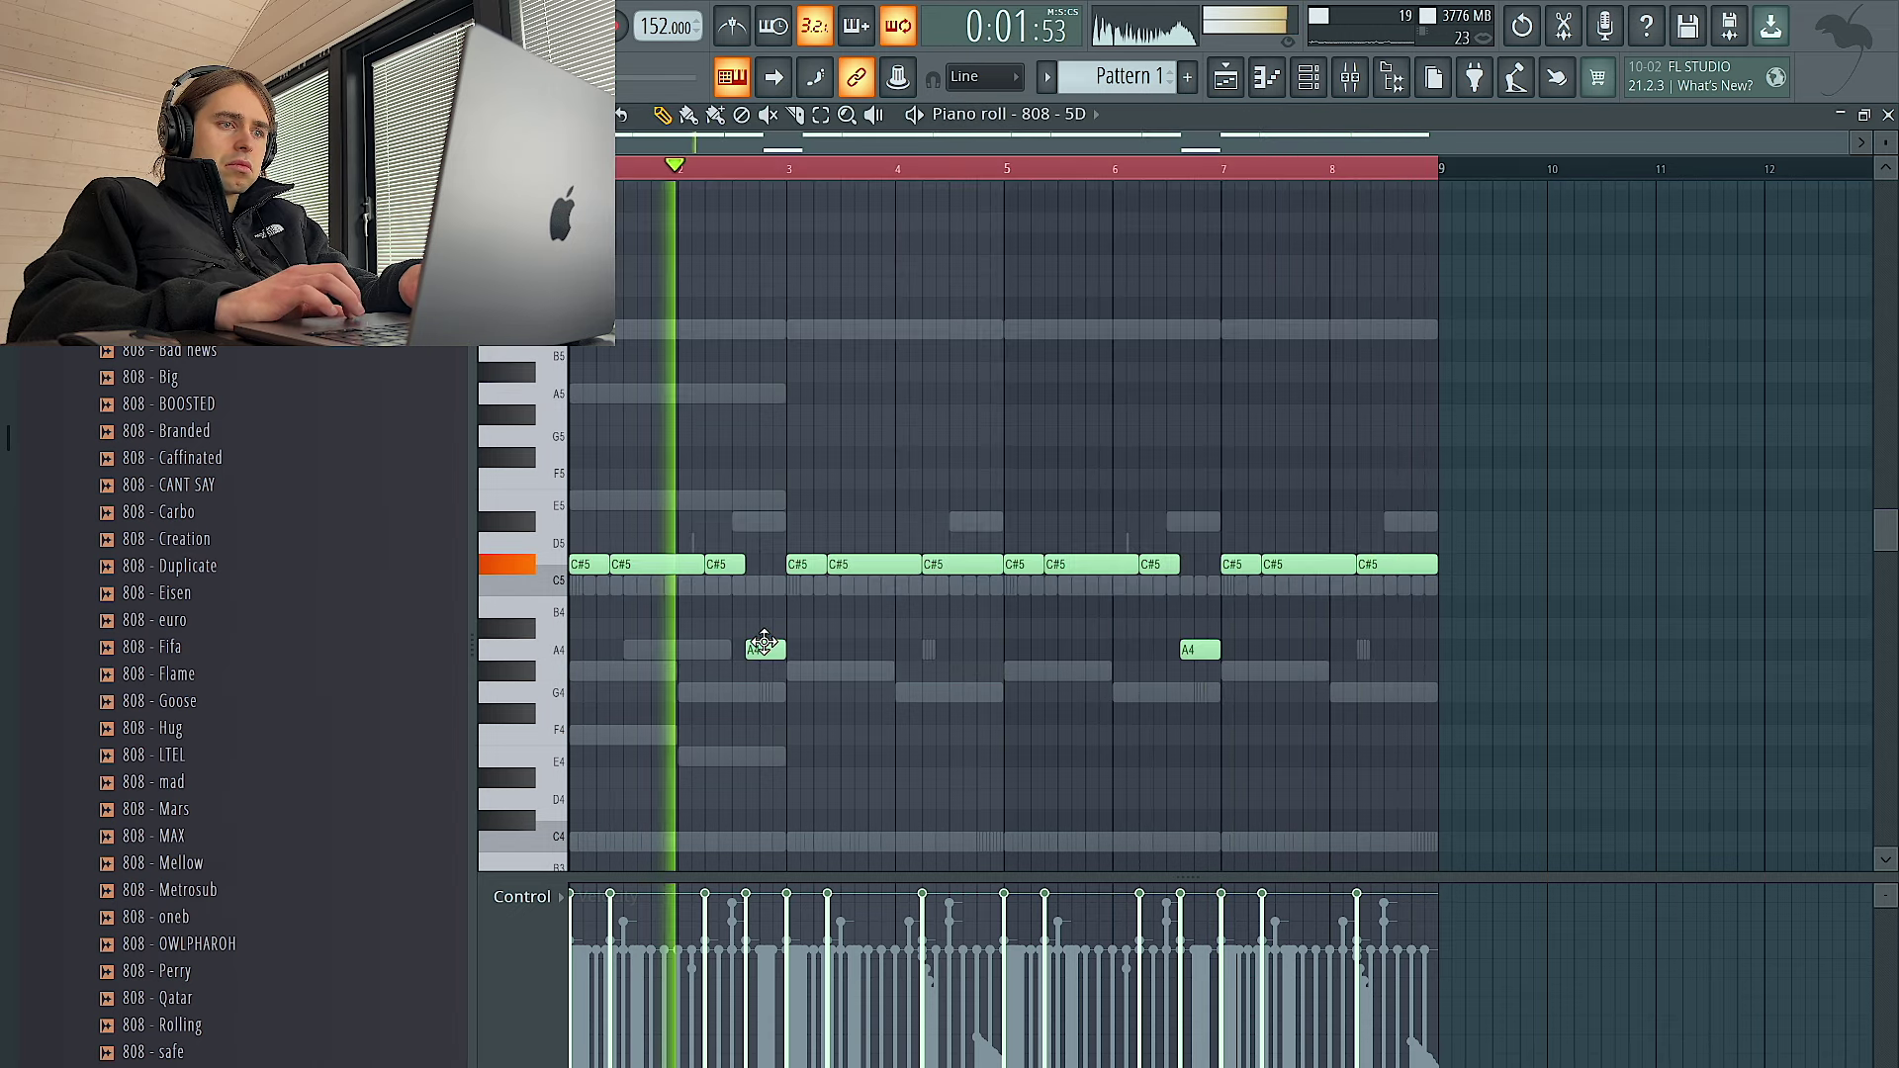
drag(763, 645, 771, 496)
key(space)
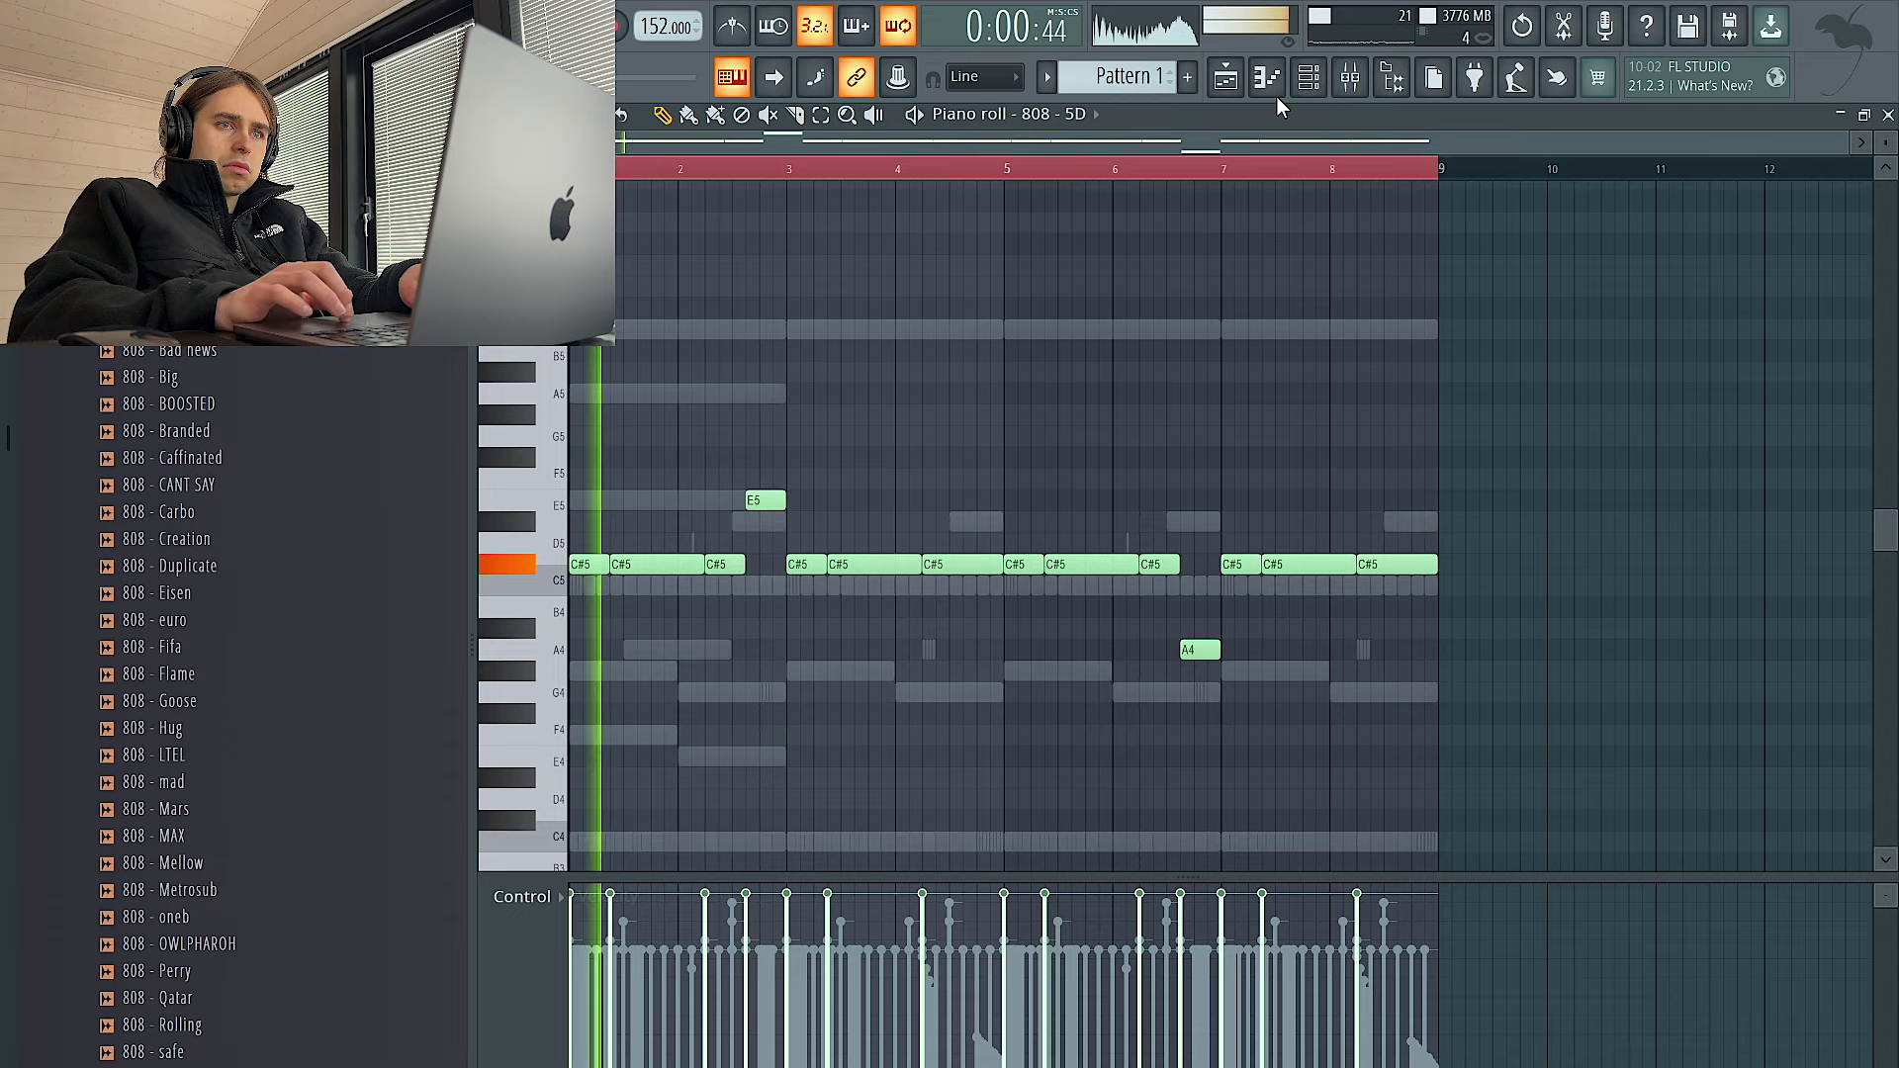
click(1304, 85)
right_click(674, 595)
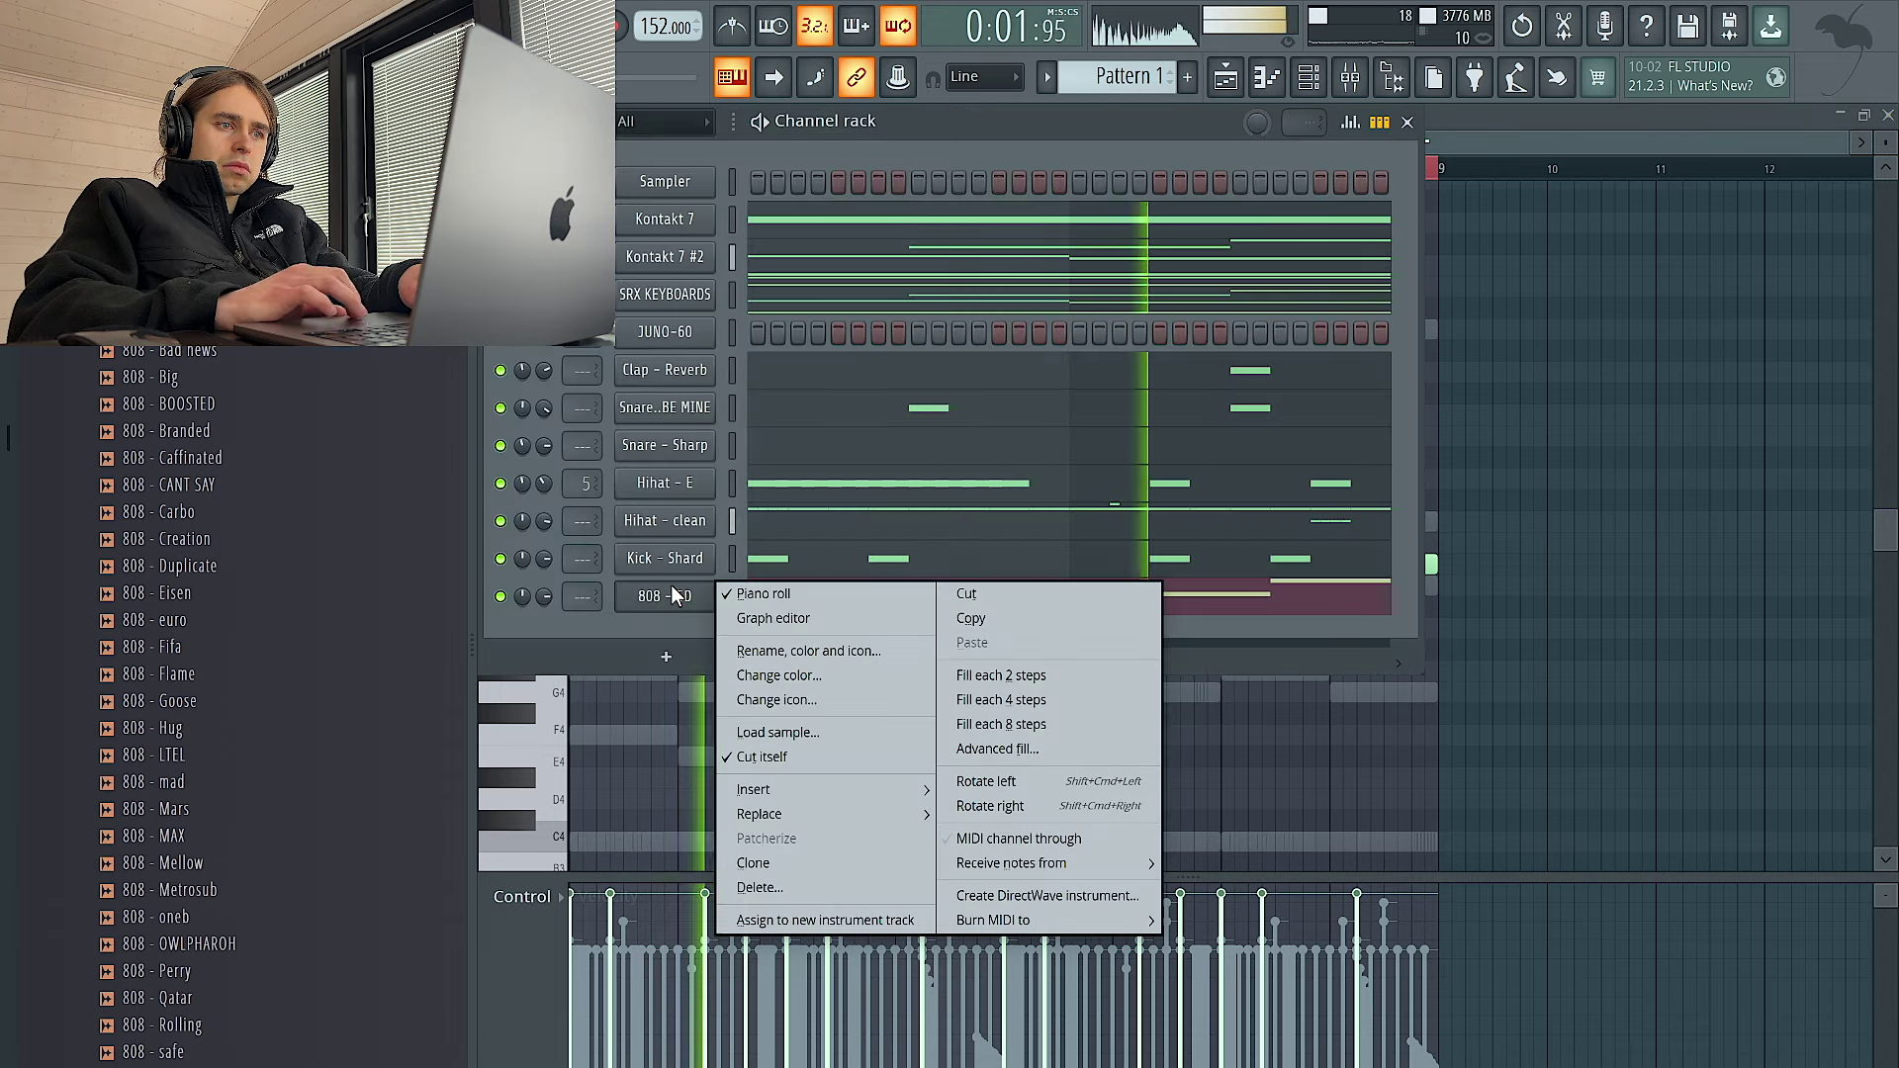
click(663, 643)
key(F6)
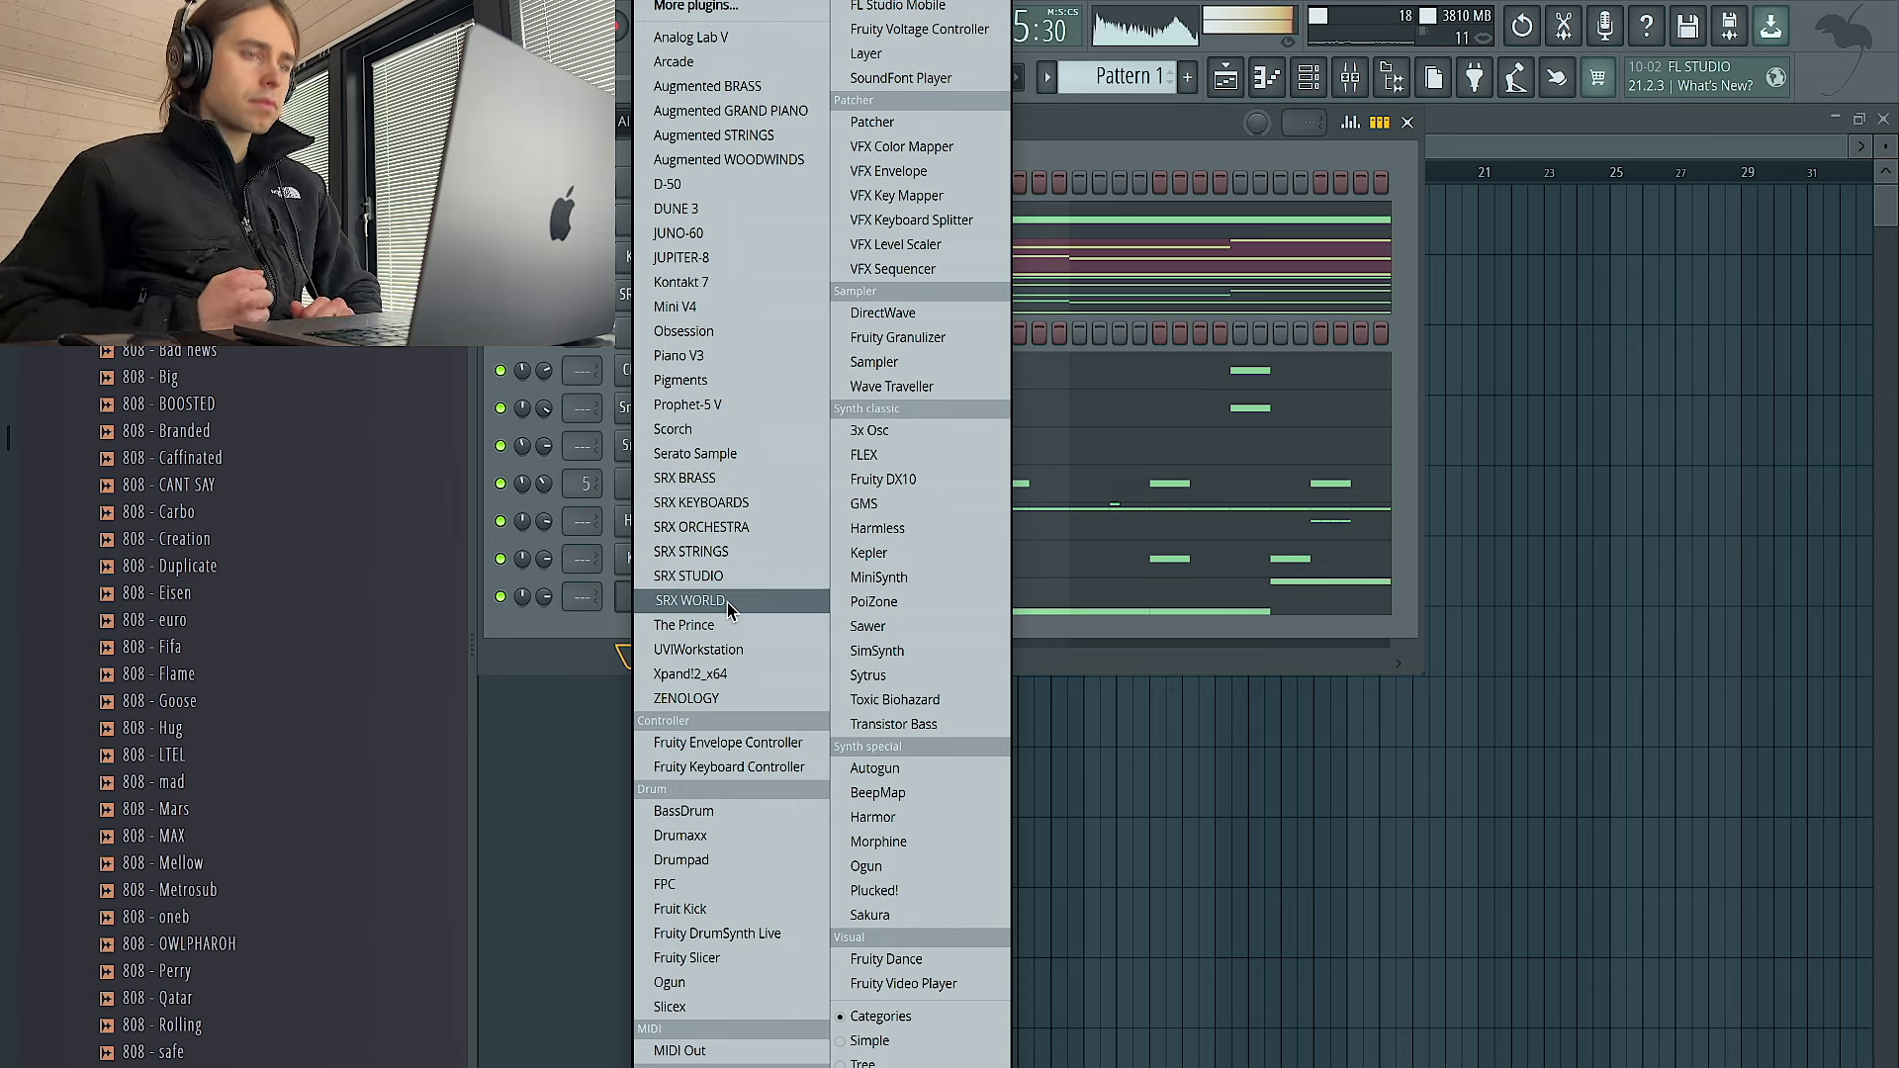
click(1664, 493)
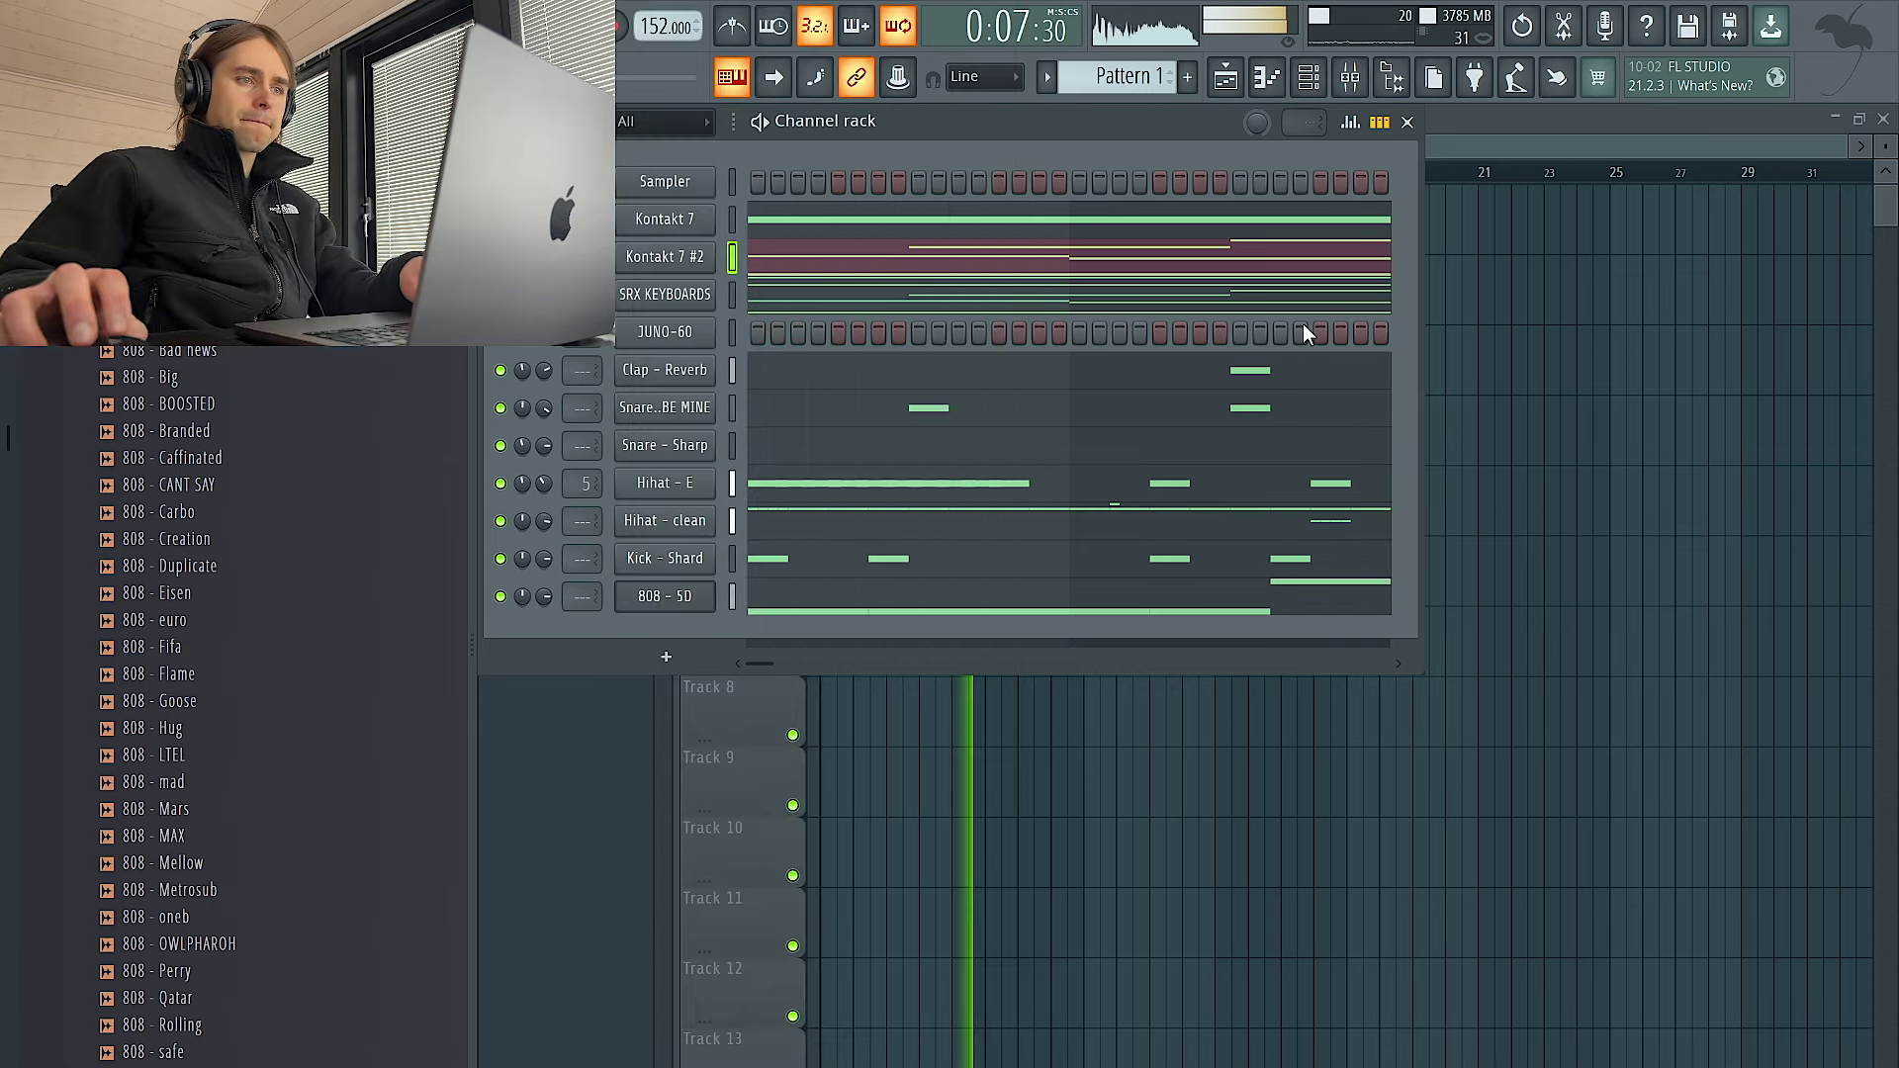
Open the SRX KEYBOARDS notes in the piano roll and transpose them up three semitones so the lowest note is C4
key(F6)
click(1309, 79)
key(space)
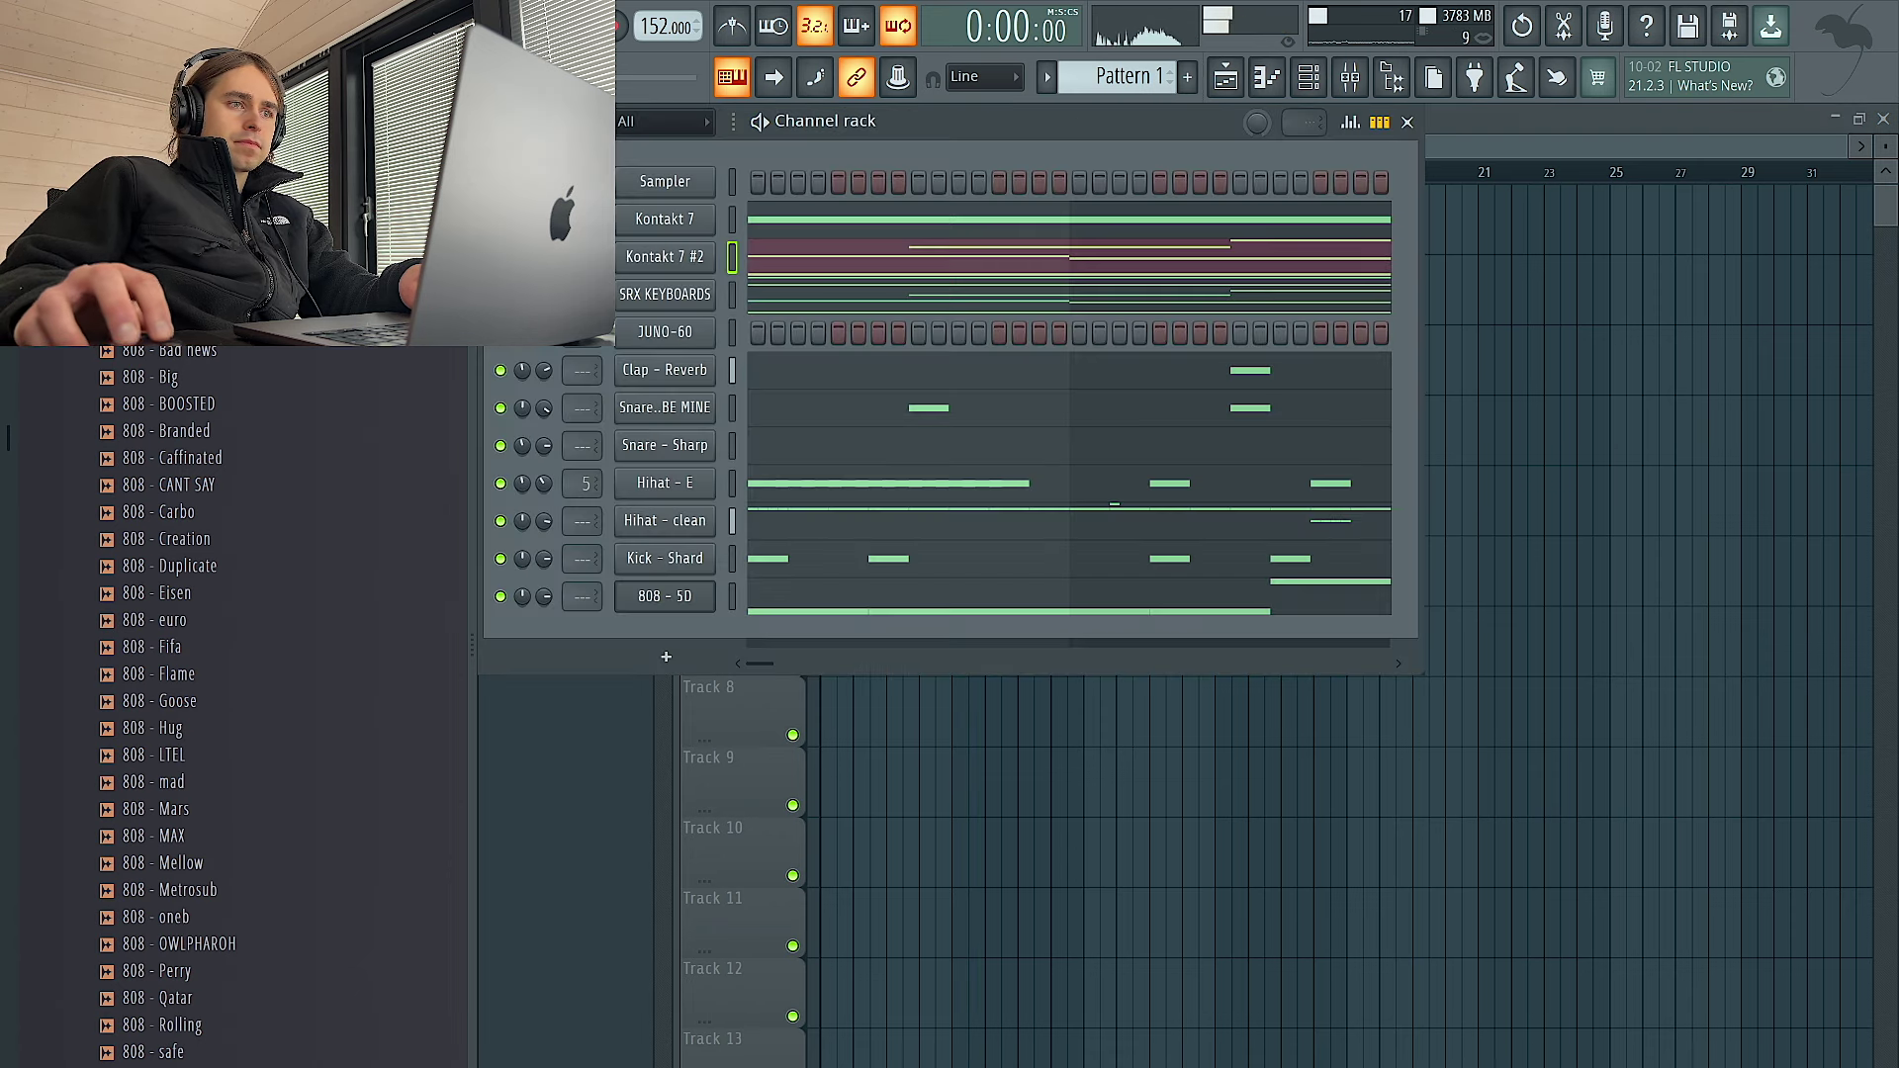
right_click(704, 294)
click(752, 301)
key(space)
key(space)
key(shift+Up)
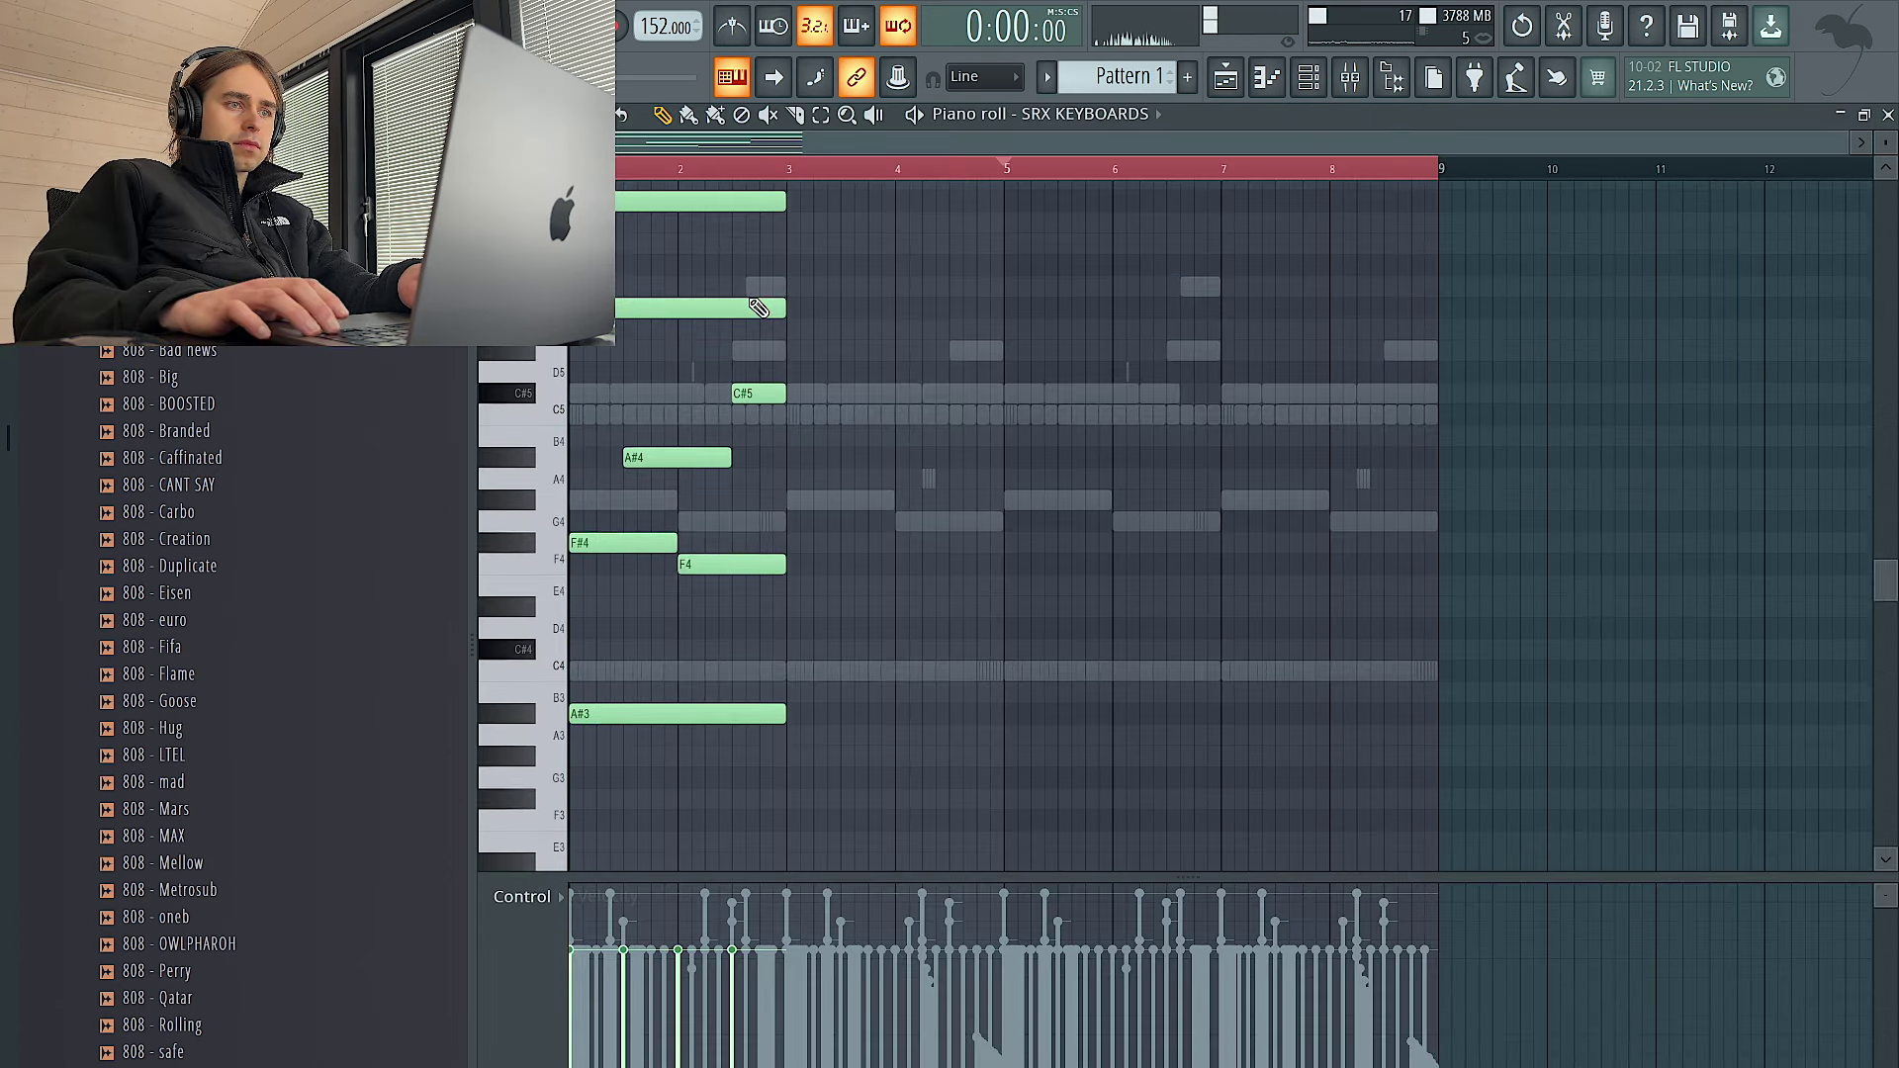
key(space)
key(shift+Up)
key(shift+Up)
key(space)
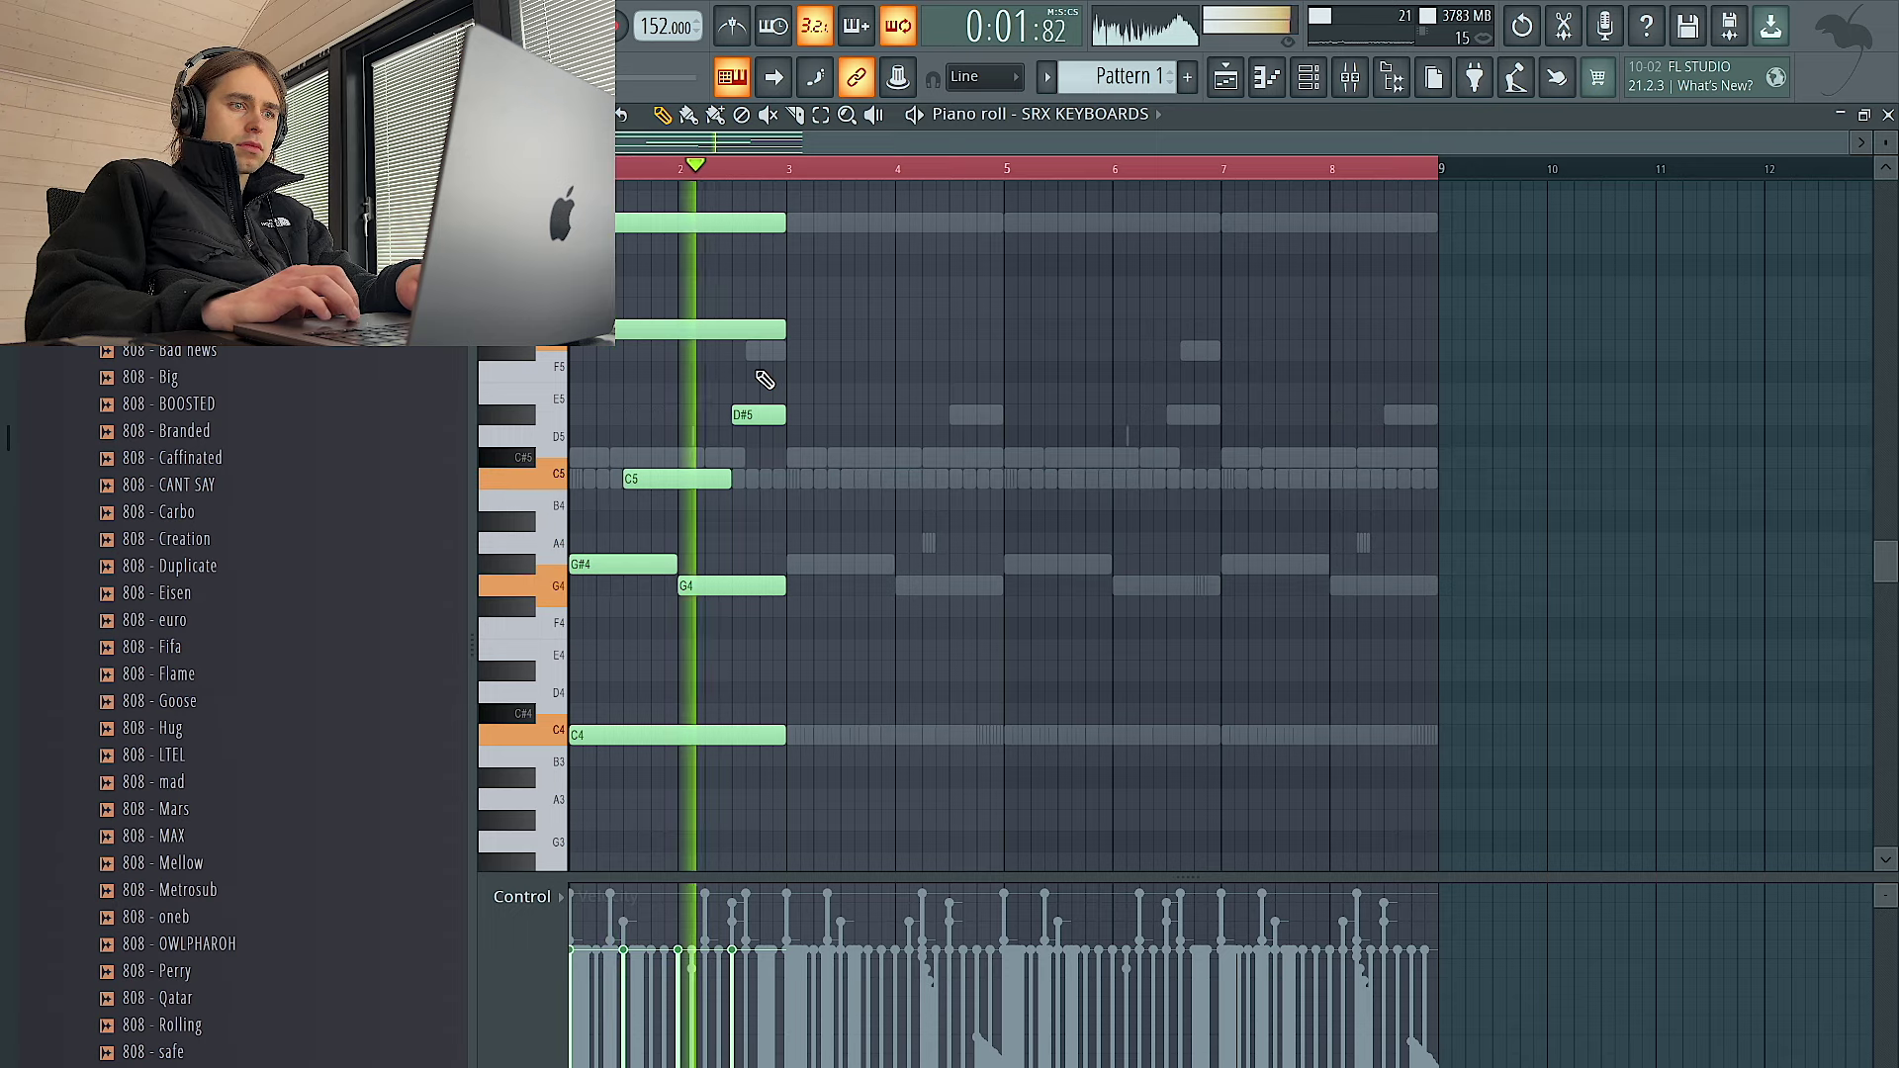
Duplicate the two-bar SRX KEYBOARDS part into bars 3 and 4 and delete the G5 note spanning bars 1 and 2
key(ctrl+b)
key(ctrl+b)
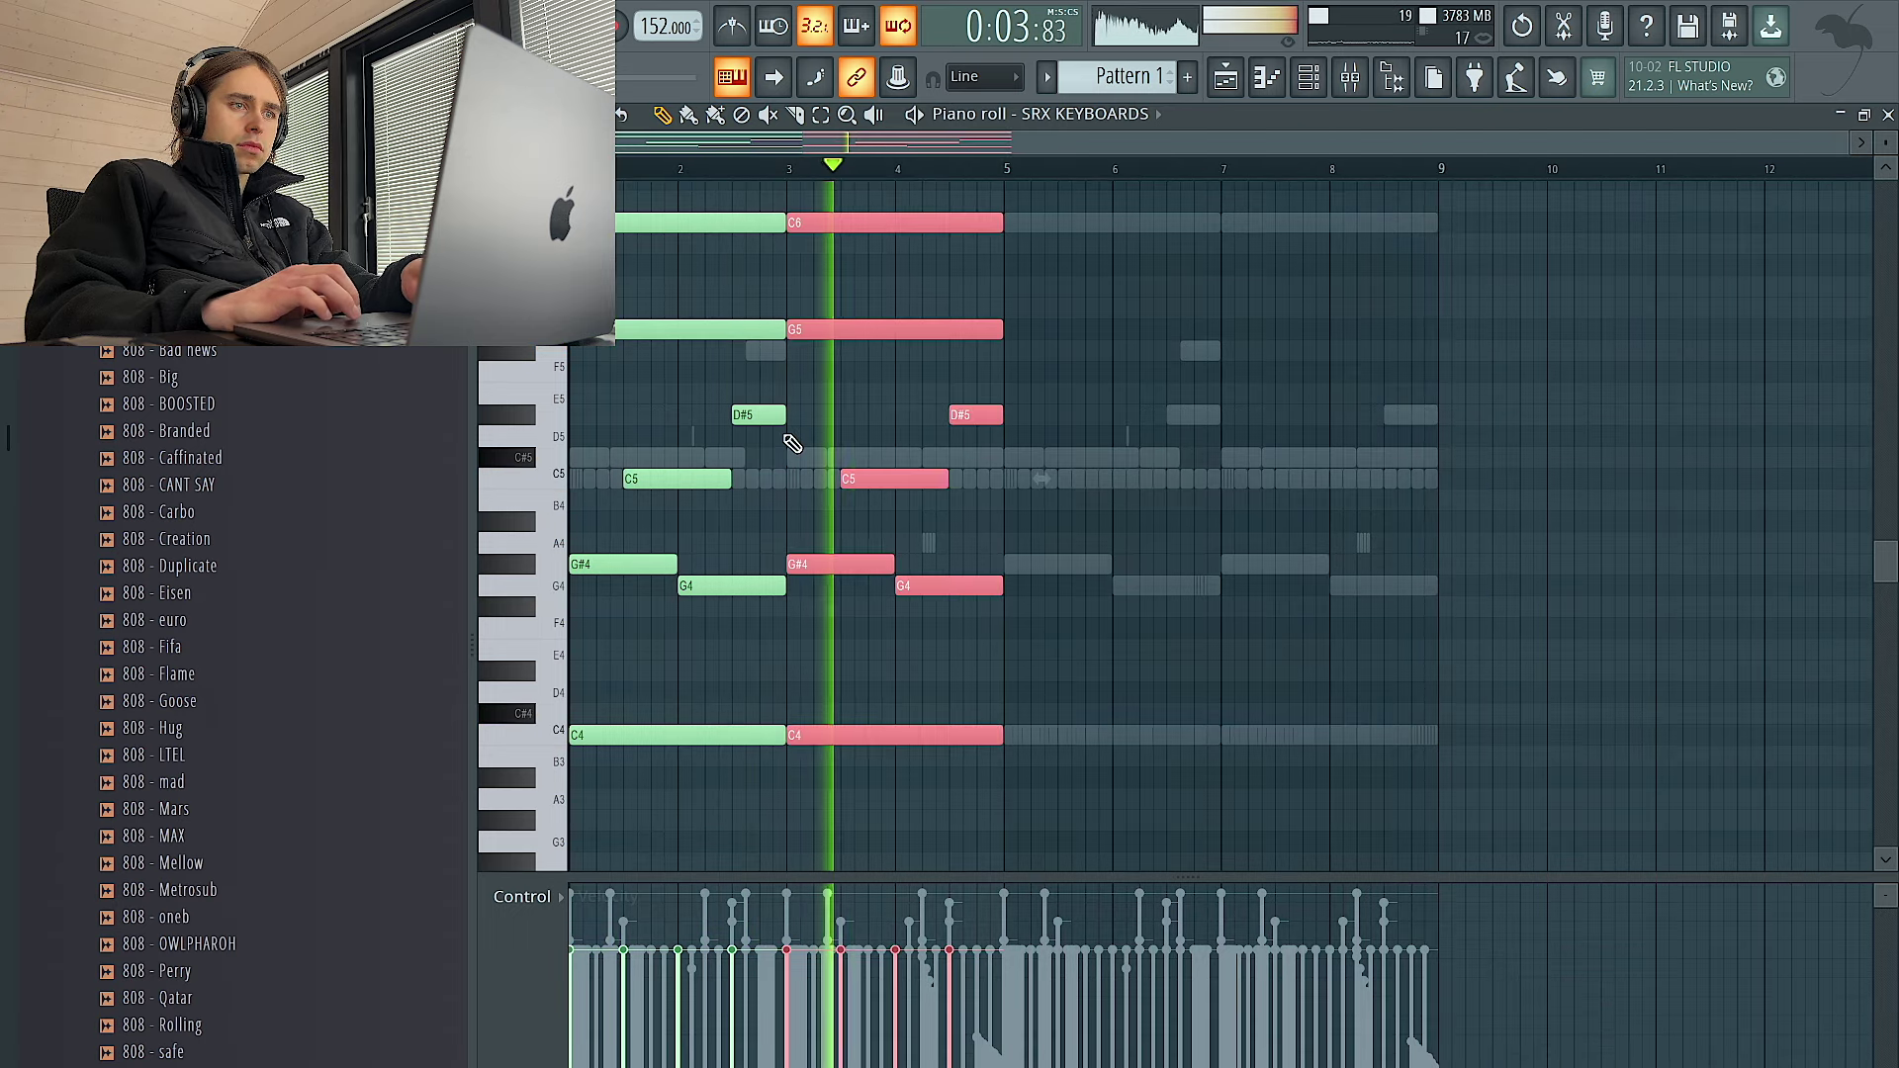
key(space)
scroll(621, 265, up, 3)
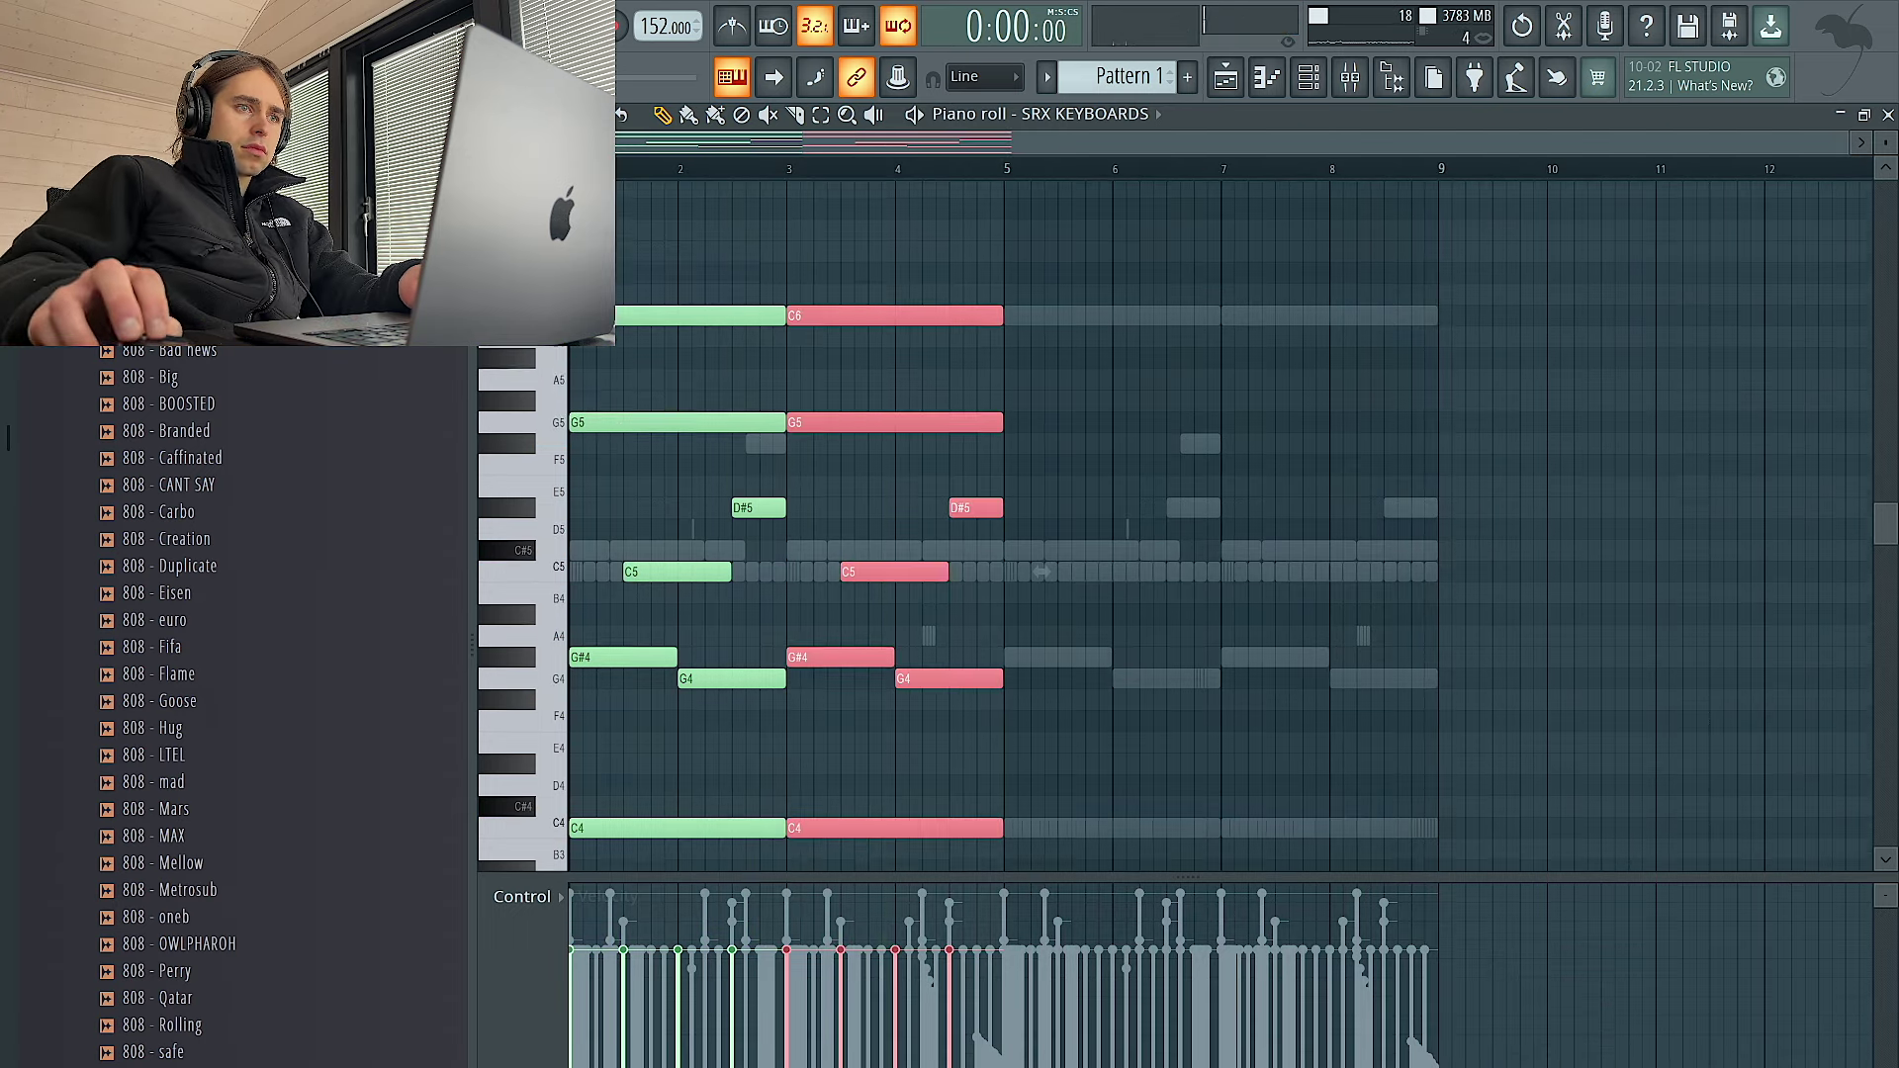
right_click(602, 461)
key(space)
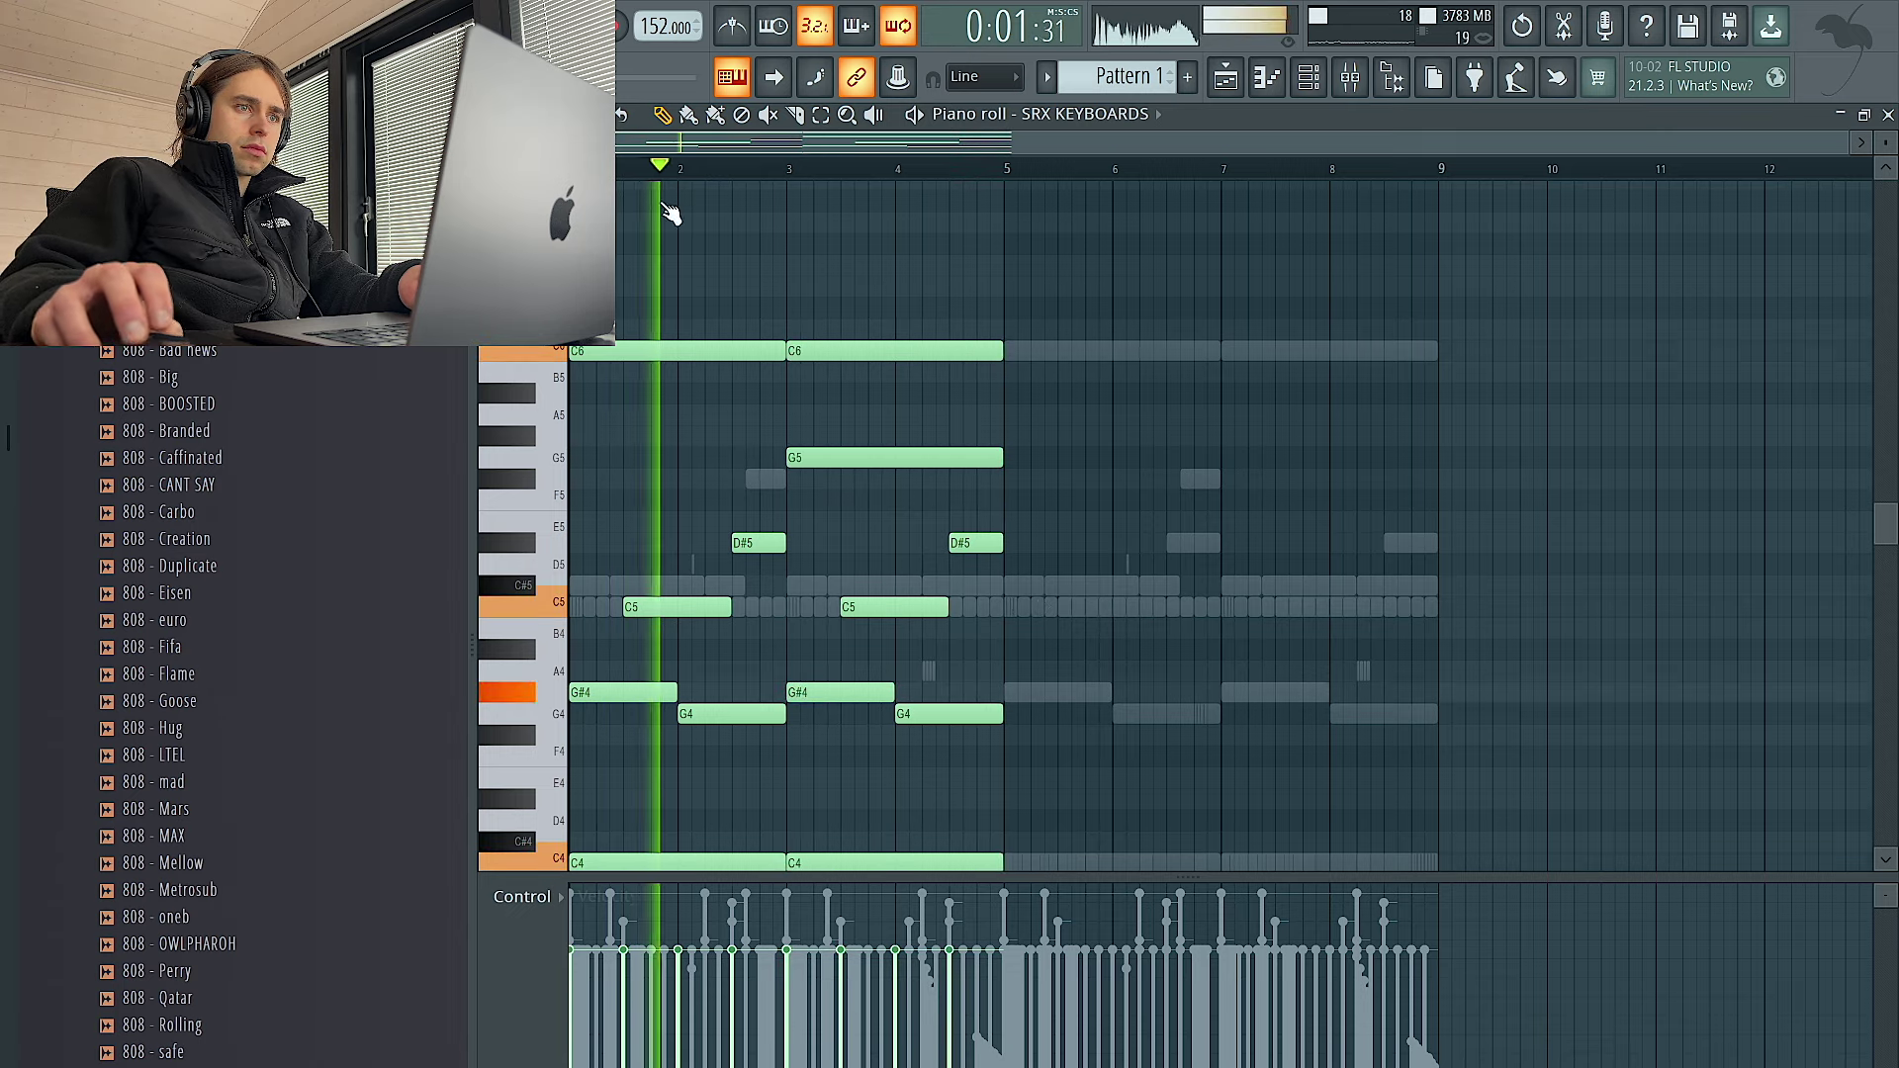
Transpose all SRX KEYBOARDS notes up one octave and return to their piano roll
key(ctrl+a)
key(ctrl+Up)
key(space)
key(space)
click(1314, 79)
key(space)
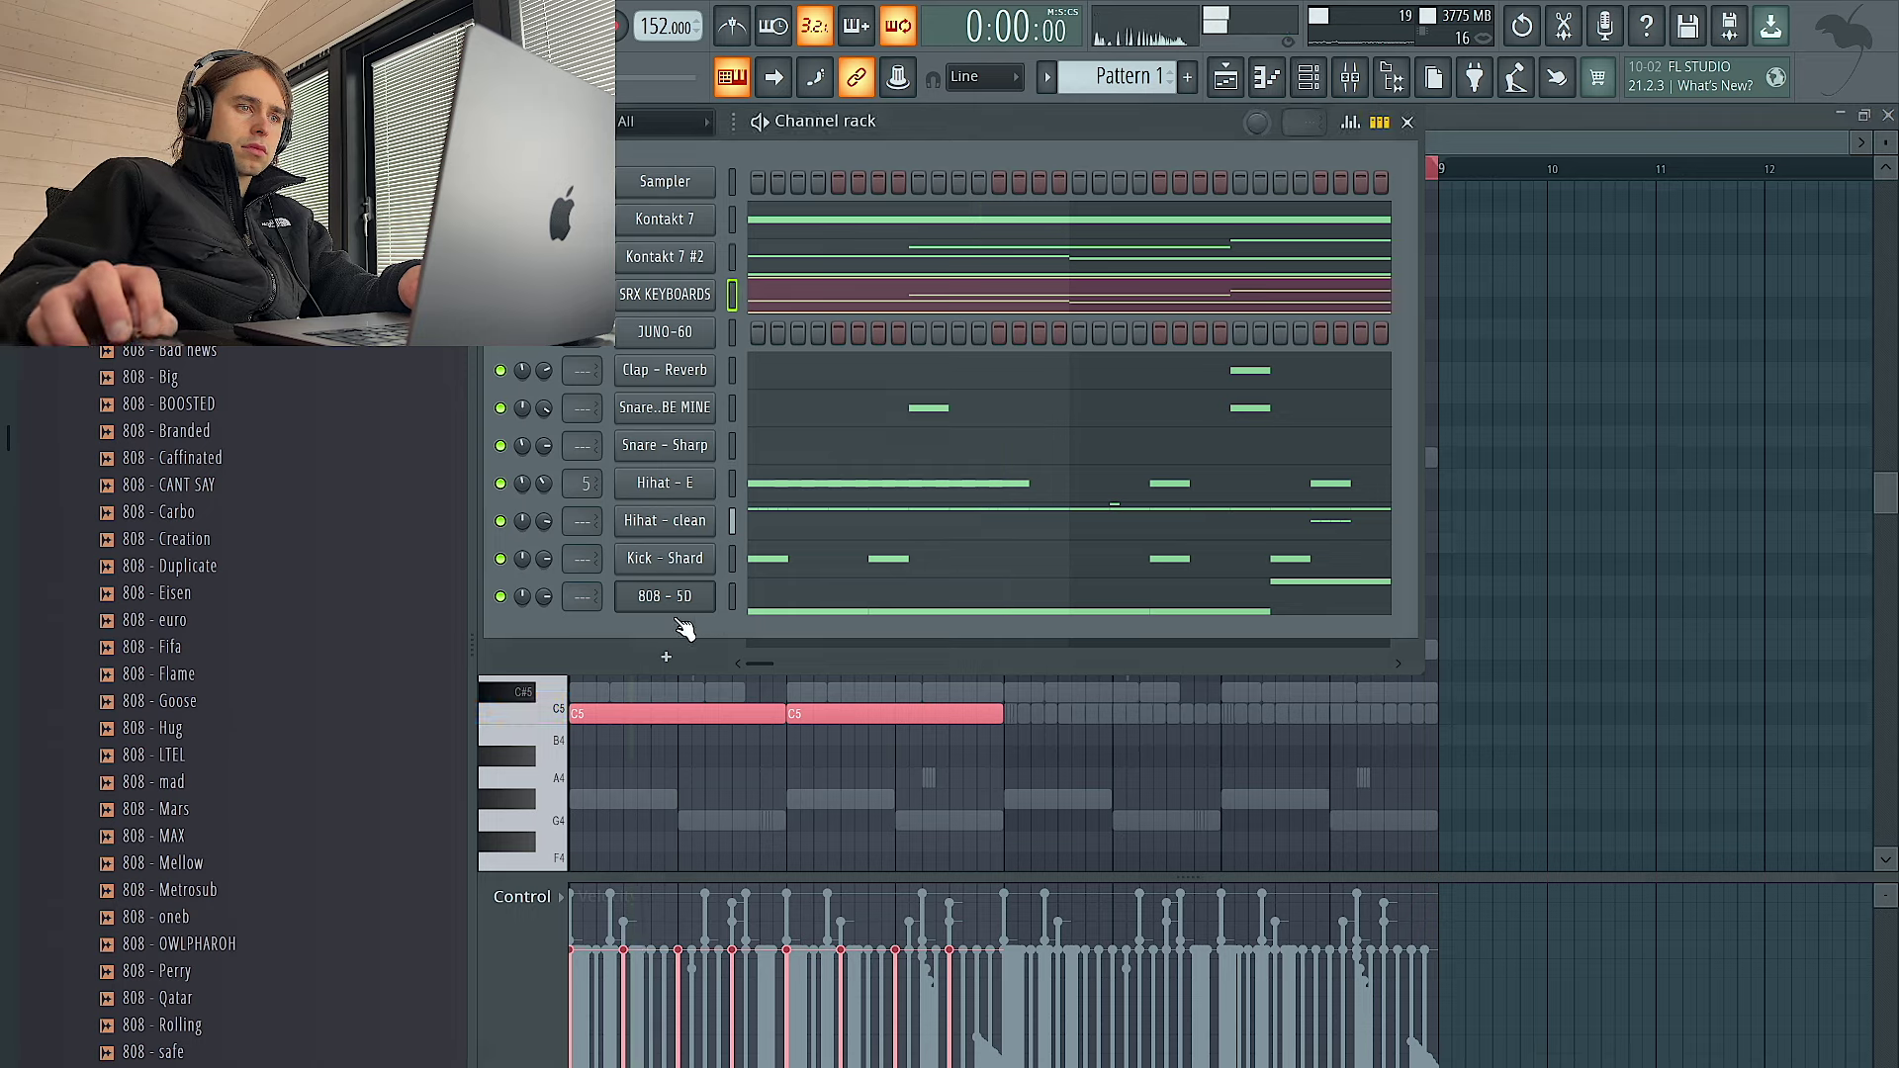
click(1494, 430)
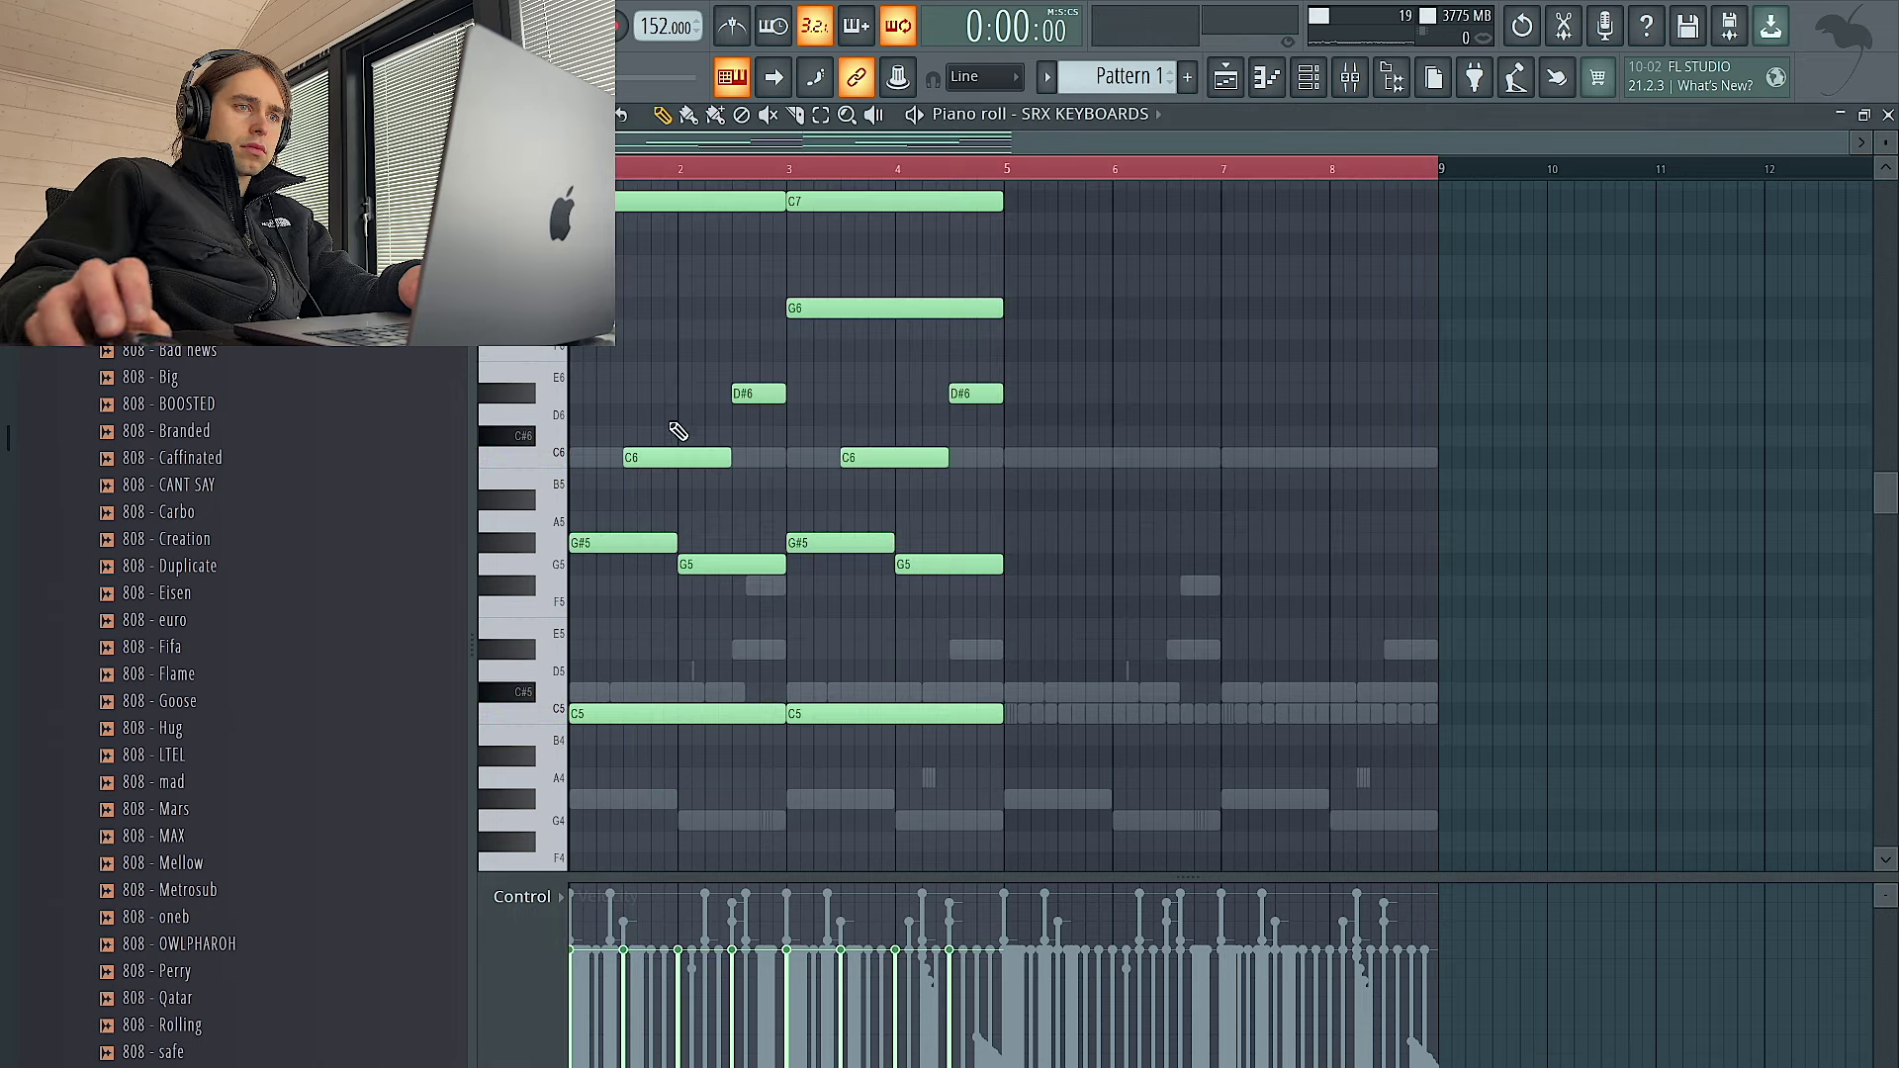
Try a shorter G#5 note at the start of bar 1 in place of the one-bar note
key(space)
scroll(623, 450, up, 3)
key(space)
key(space)
key(space)
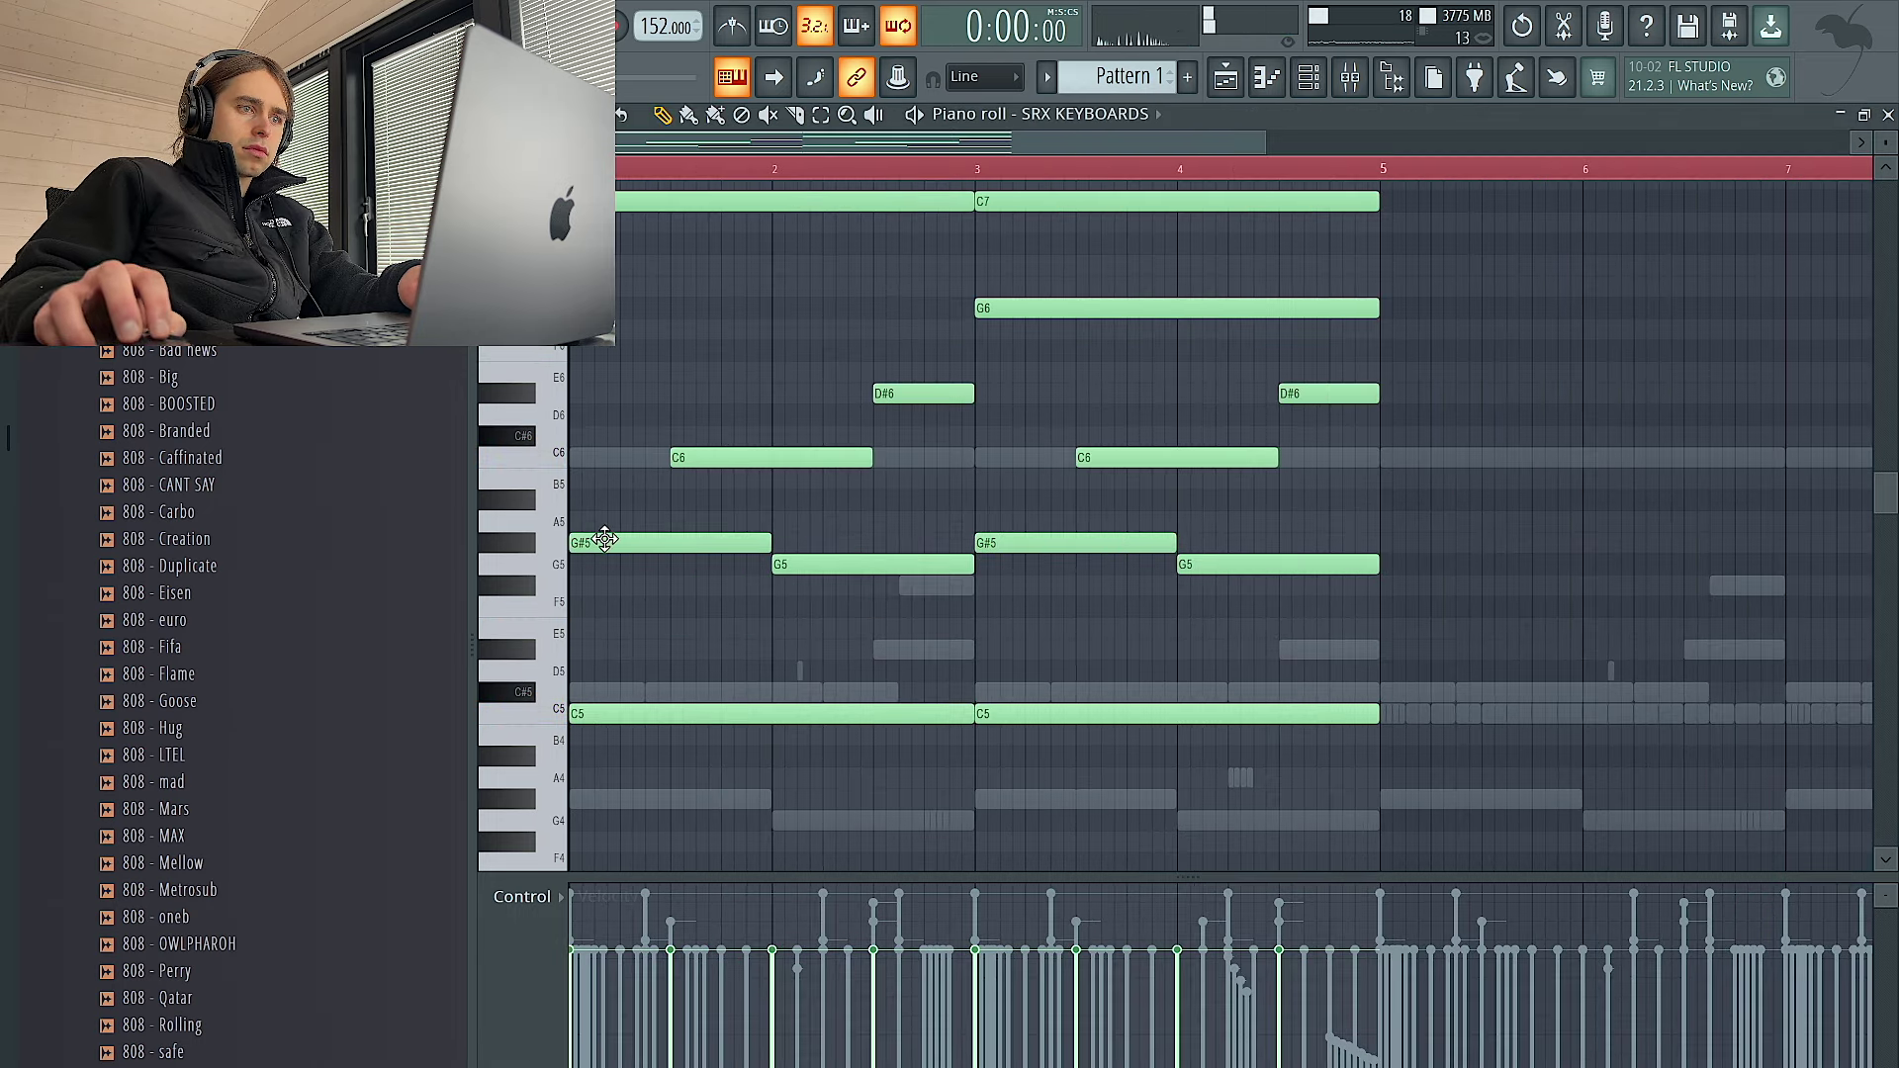
right_click(606, 543)
key(space)
click(616, 543)
key(space)
key(space)
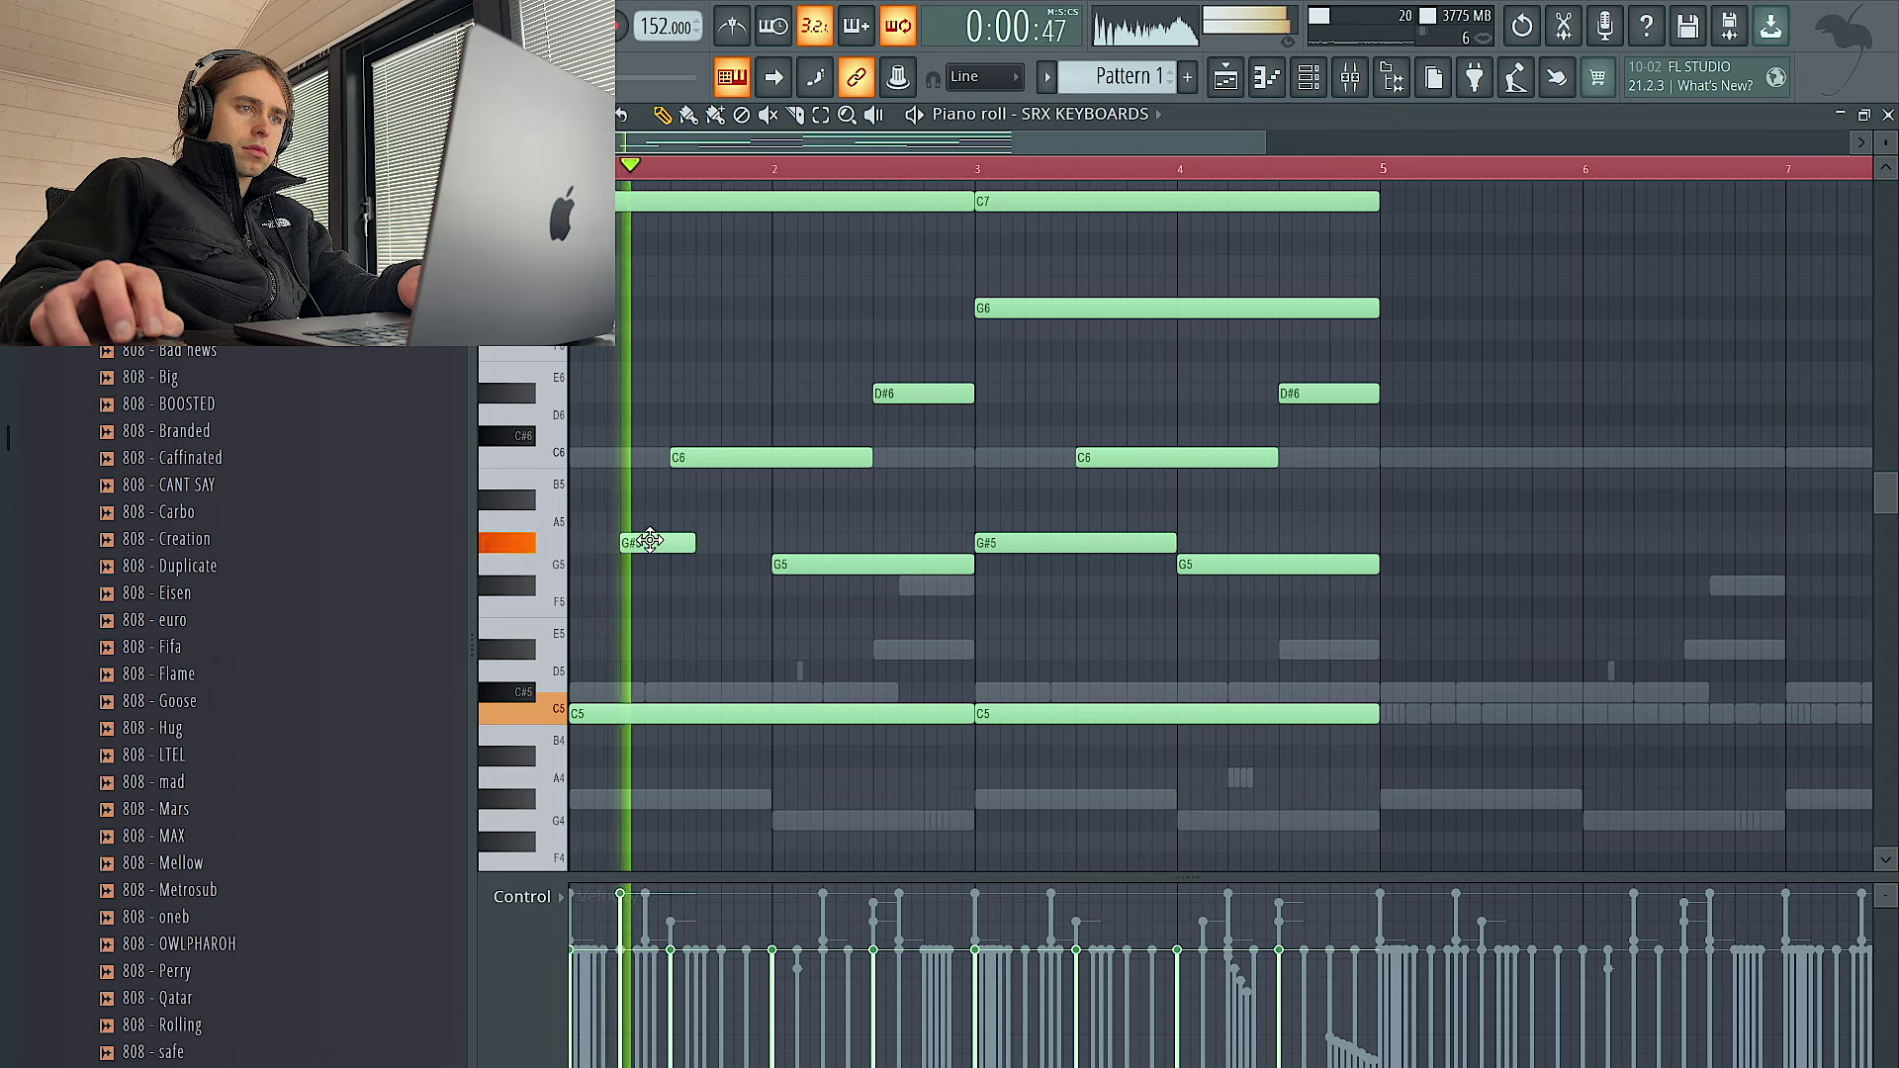
key(space)
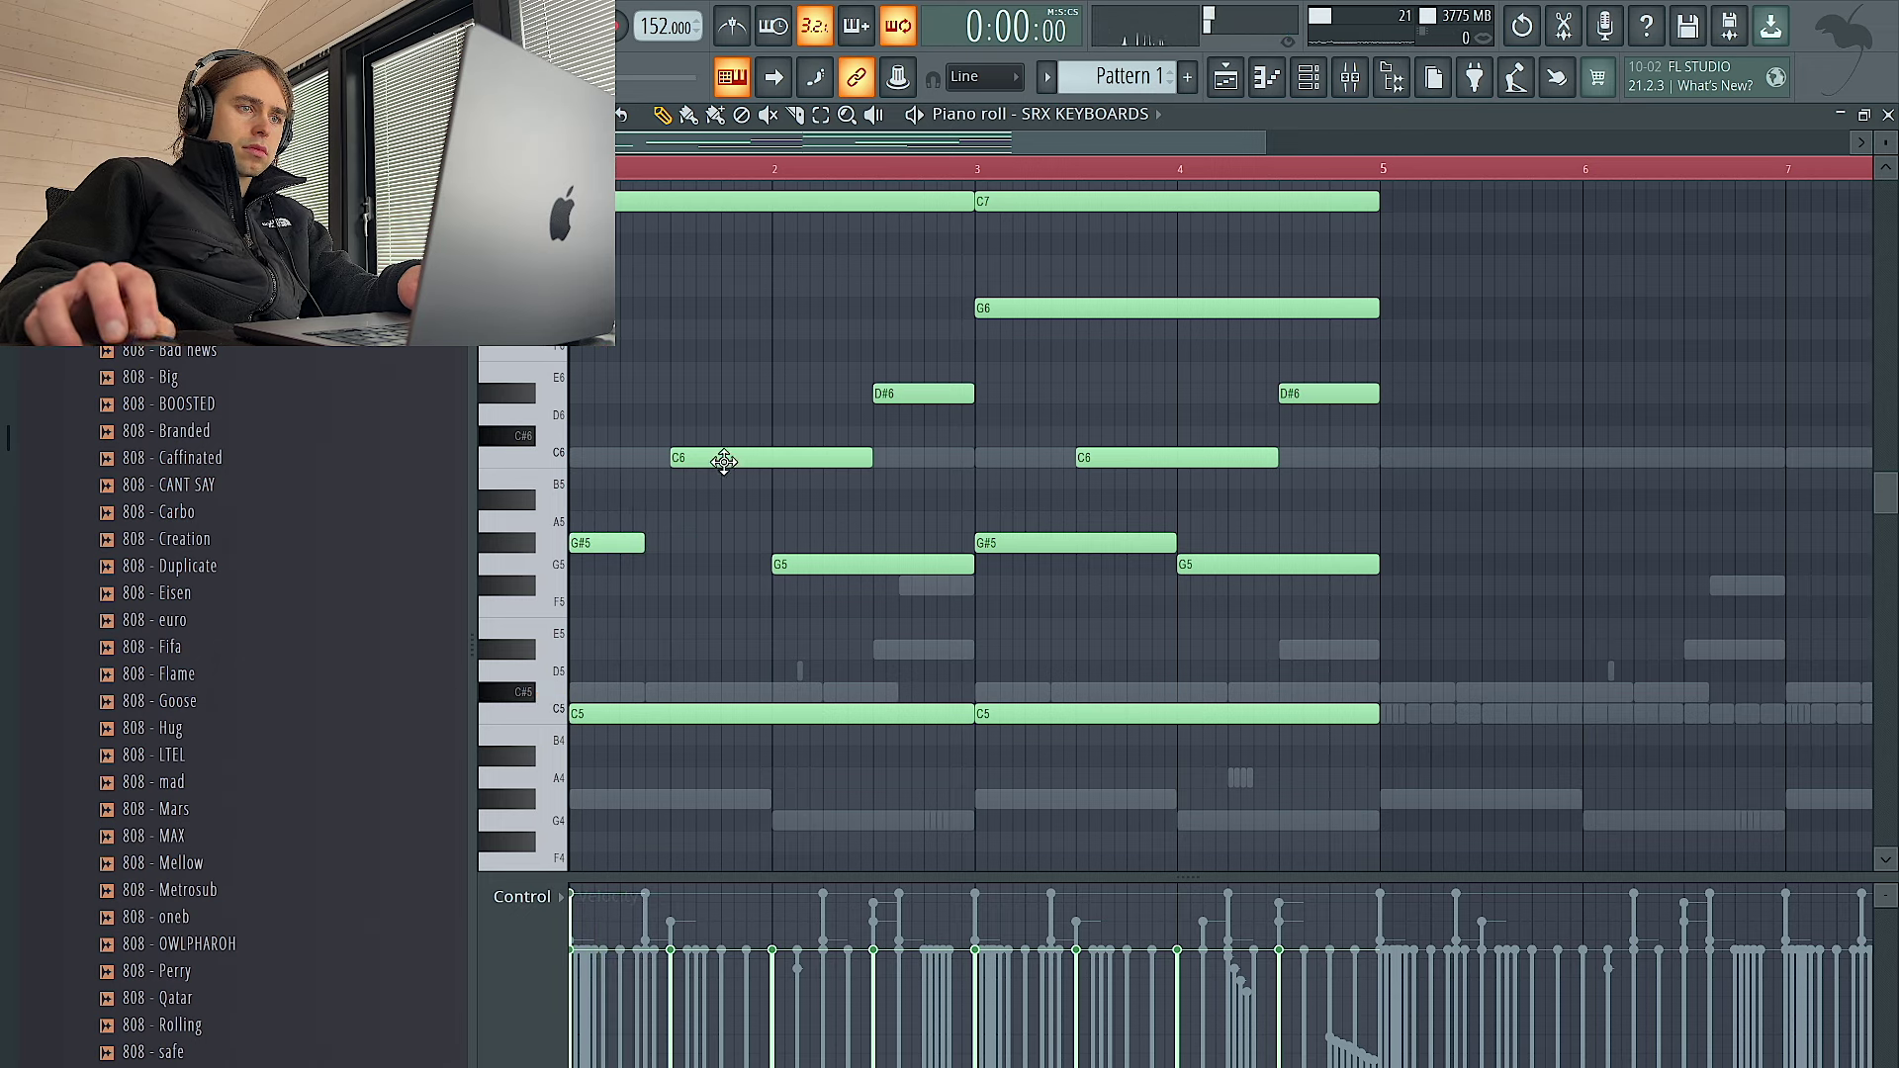
Delete the opening G#5 note and move bar 1's C6 note earlier to the second beat
key(space)
right_click(623, 545)
key(space)
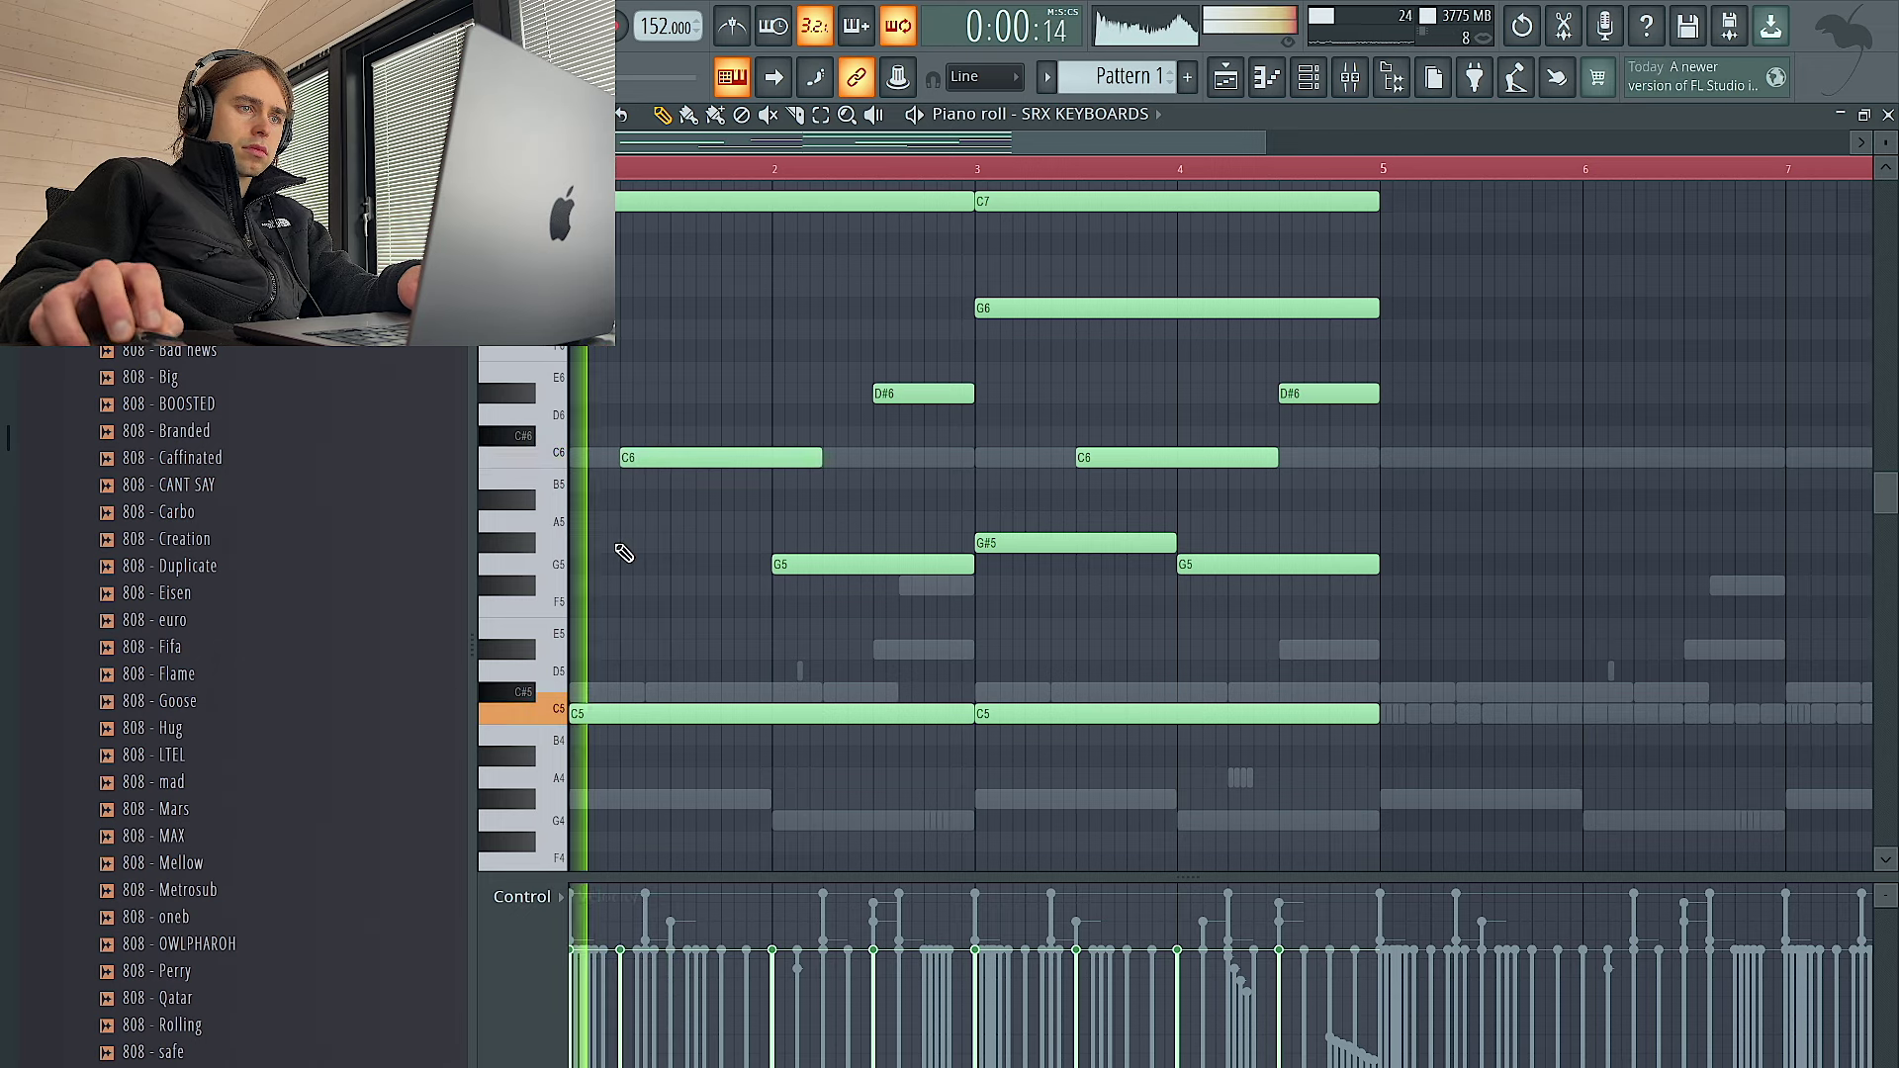
key(space)
key(space)
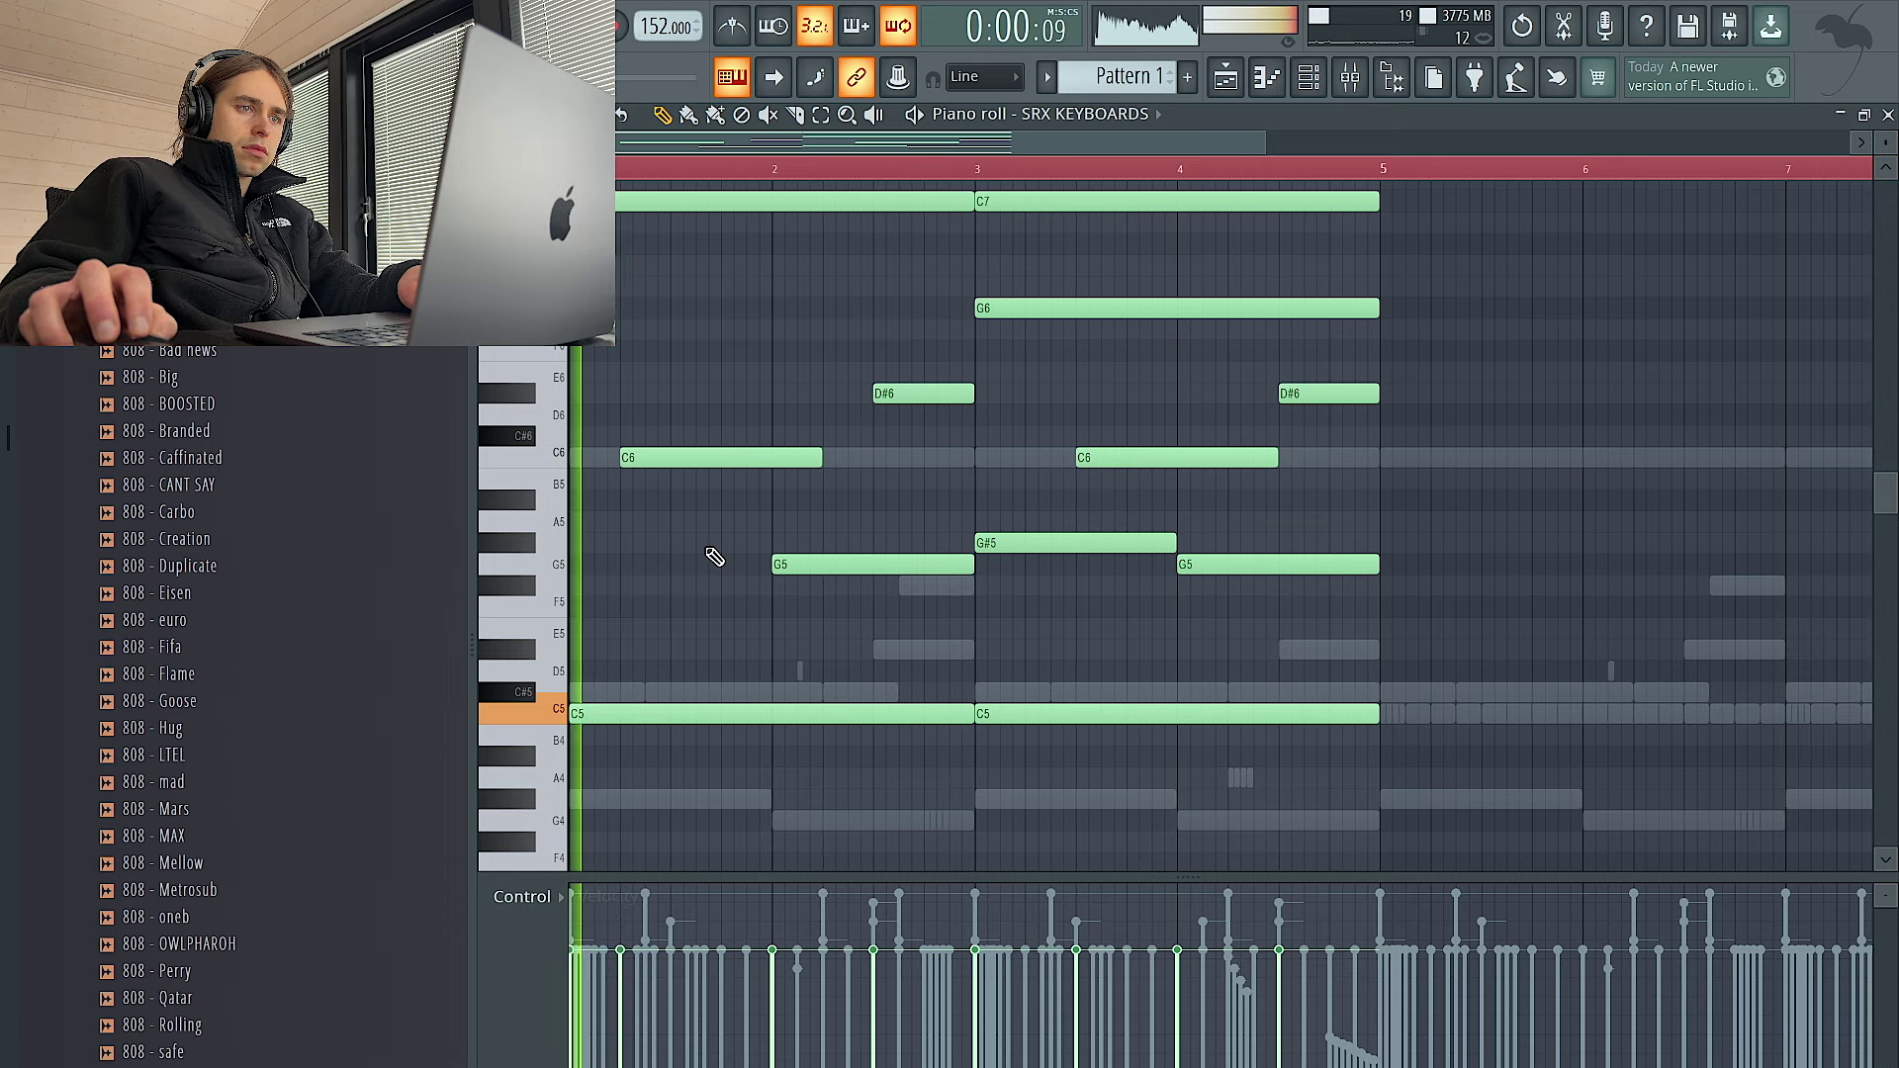
key(space)
key(space)
Add a G#5 note on the third beat of bar 1 and play back the SRX KEYBOARDS melody
click(670, 525)
key(space)
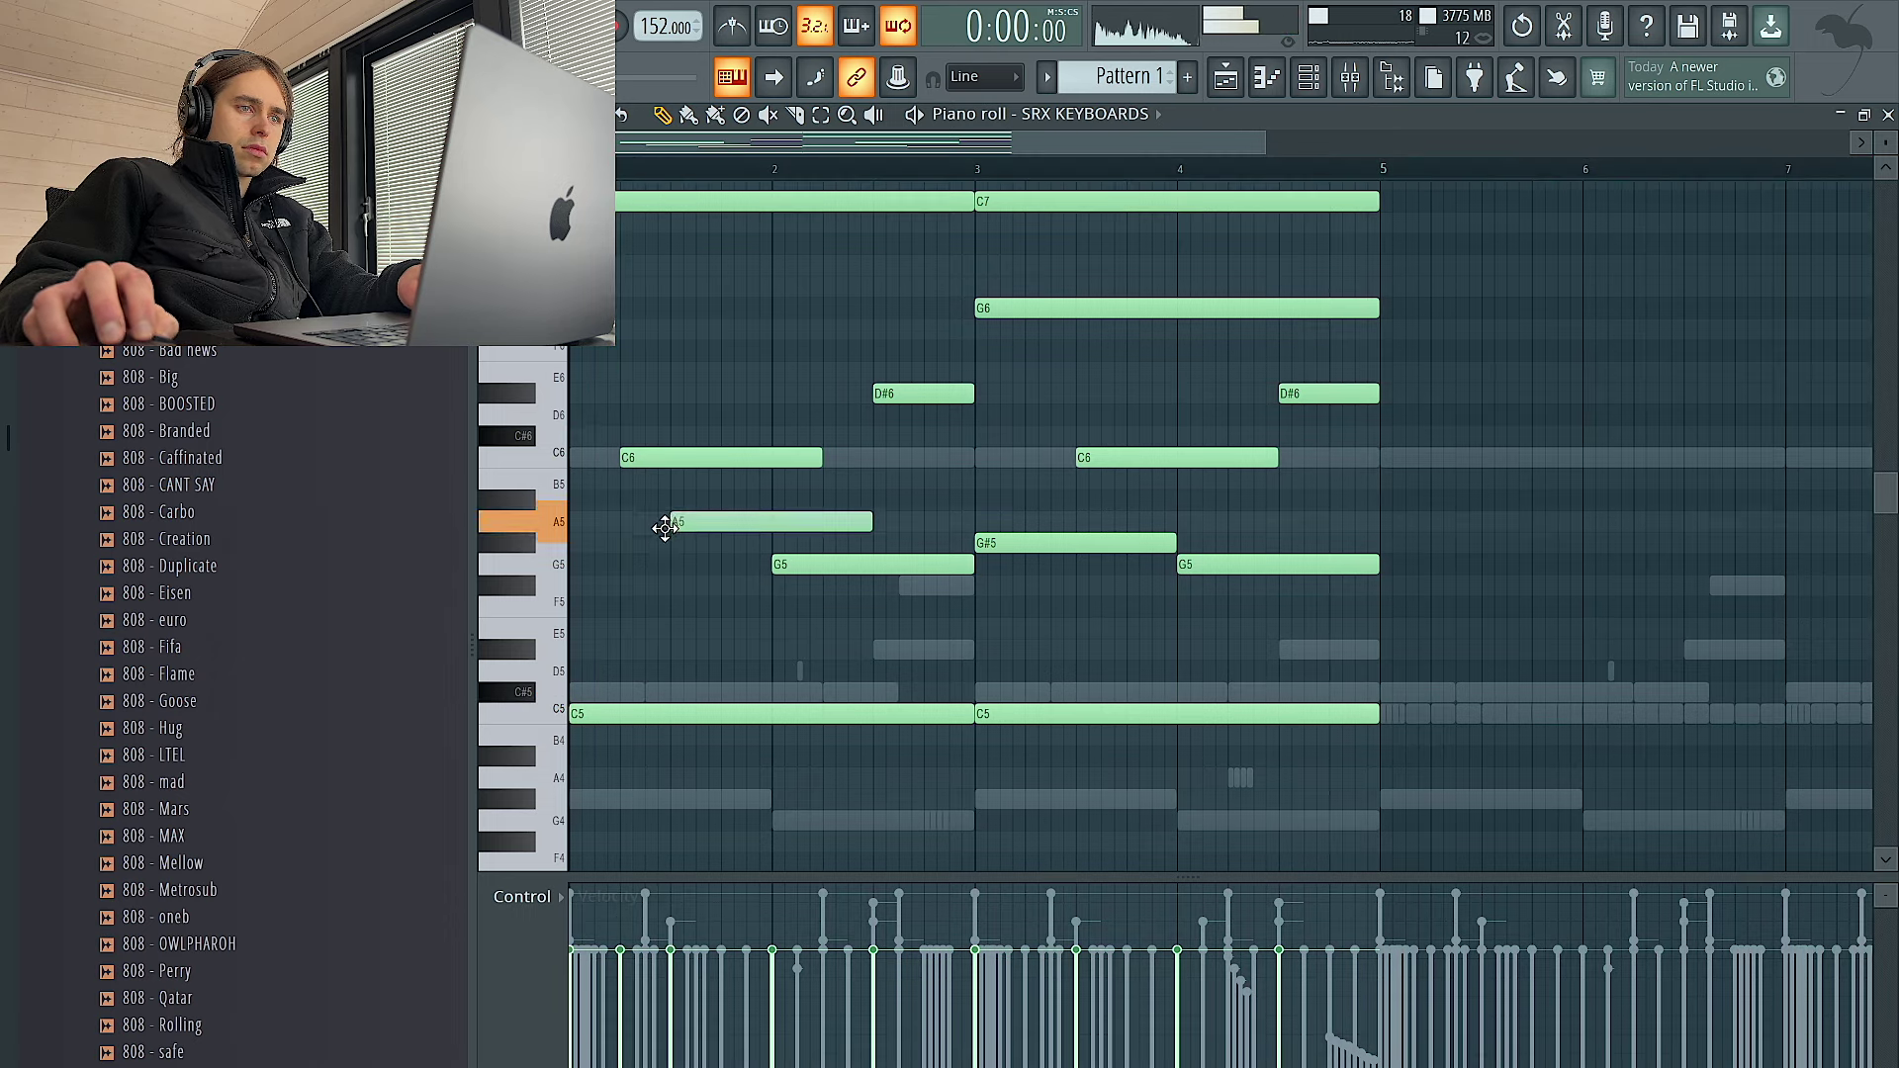
drag(664, 554, 668, 542)
key(space)
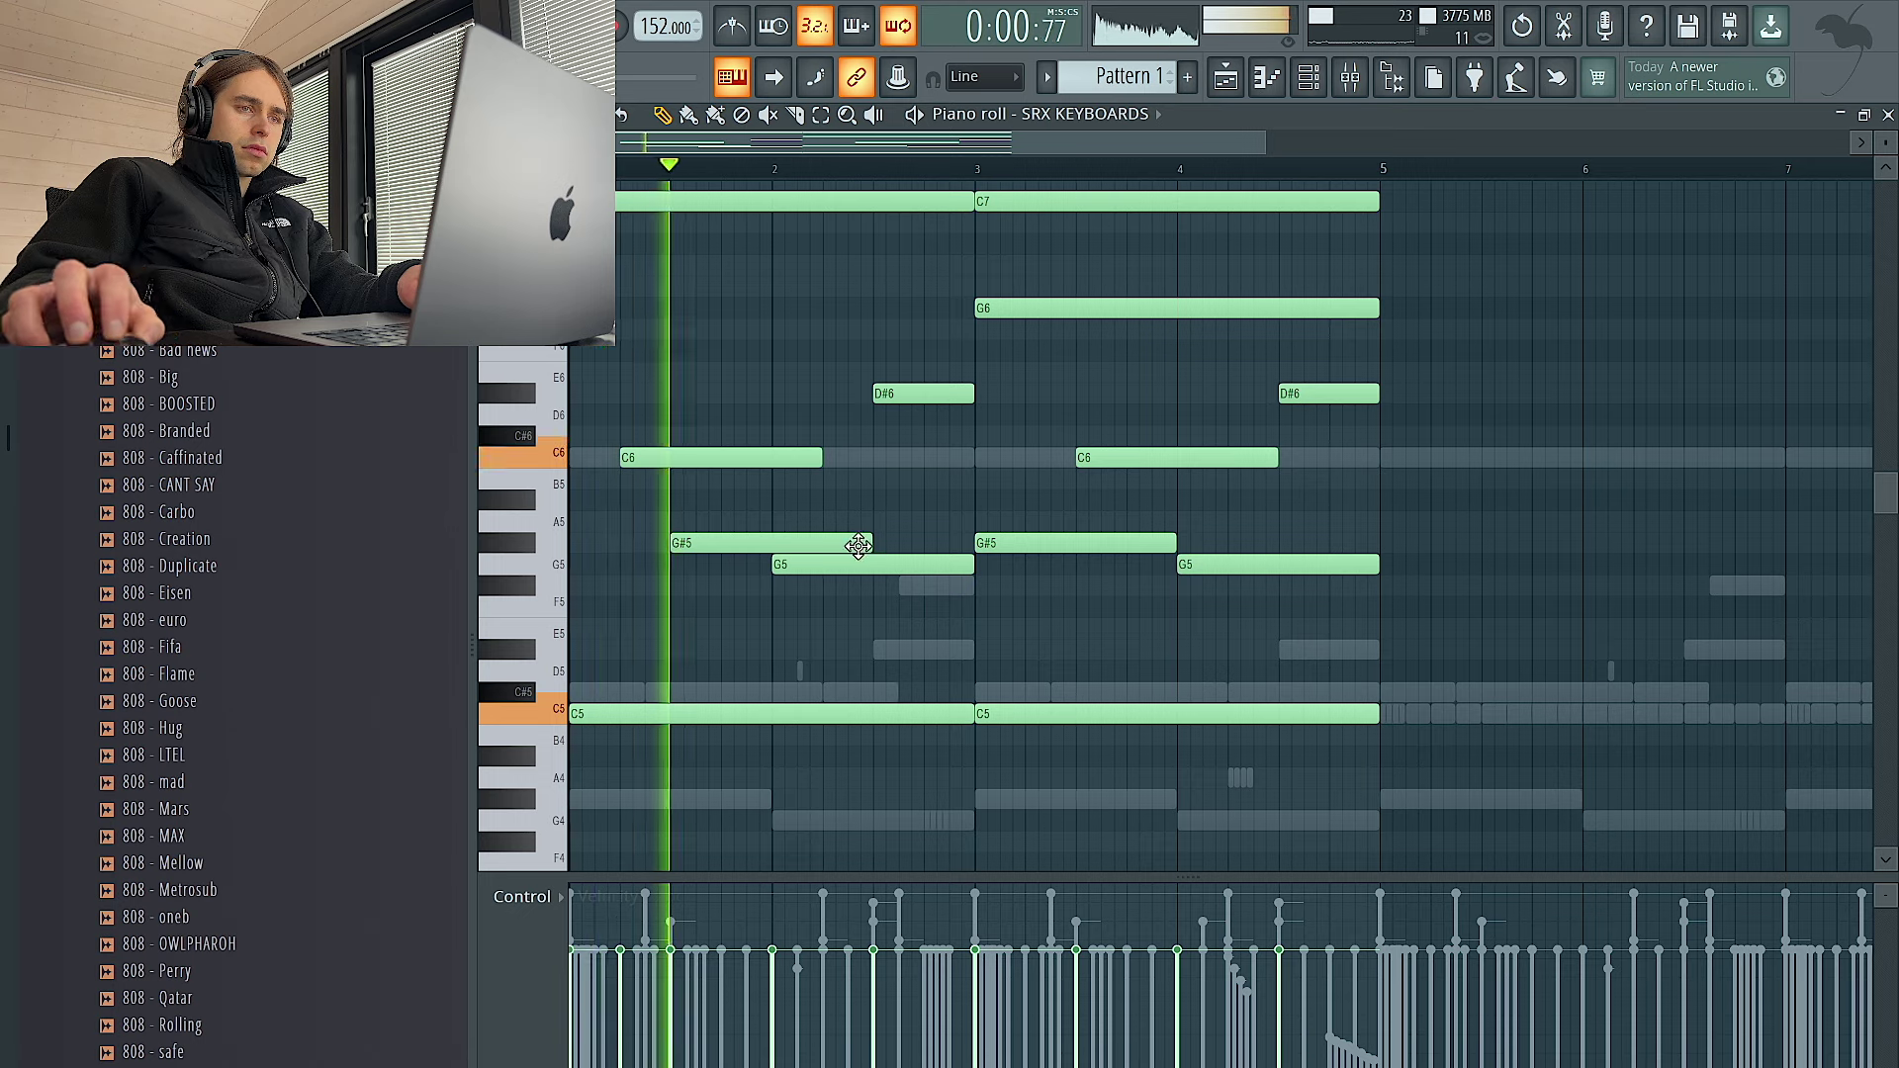
key(space)
key(space)
Add a C6 note on bar 1's fourth beat and apply quick legato so the bar's C6 and G#5 notes last one beat each
click(720, 521)
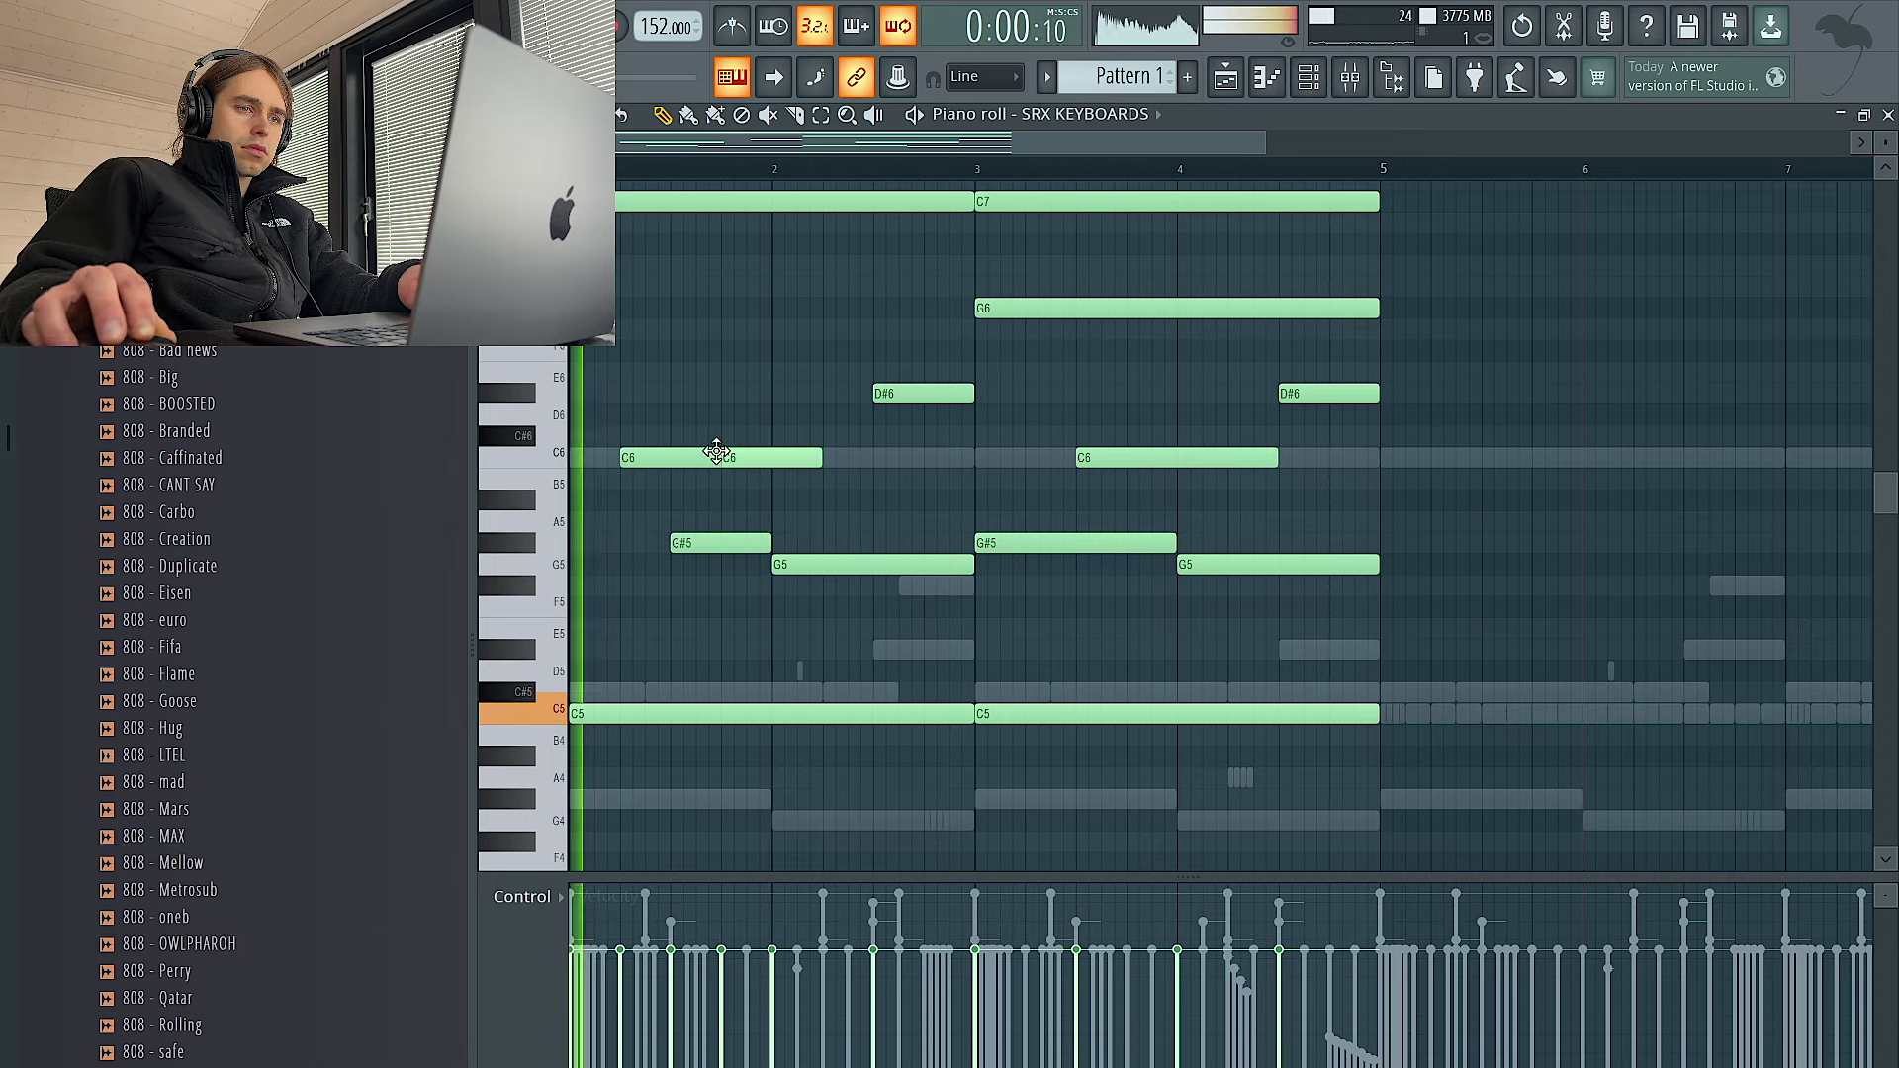
ctrl+drag(737, 415, 725, 576)
key(ctrl+l)
key(space)
key(space)
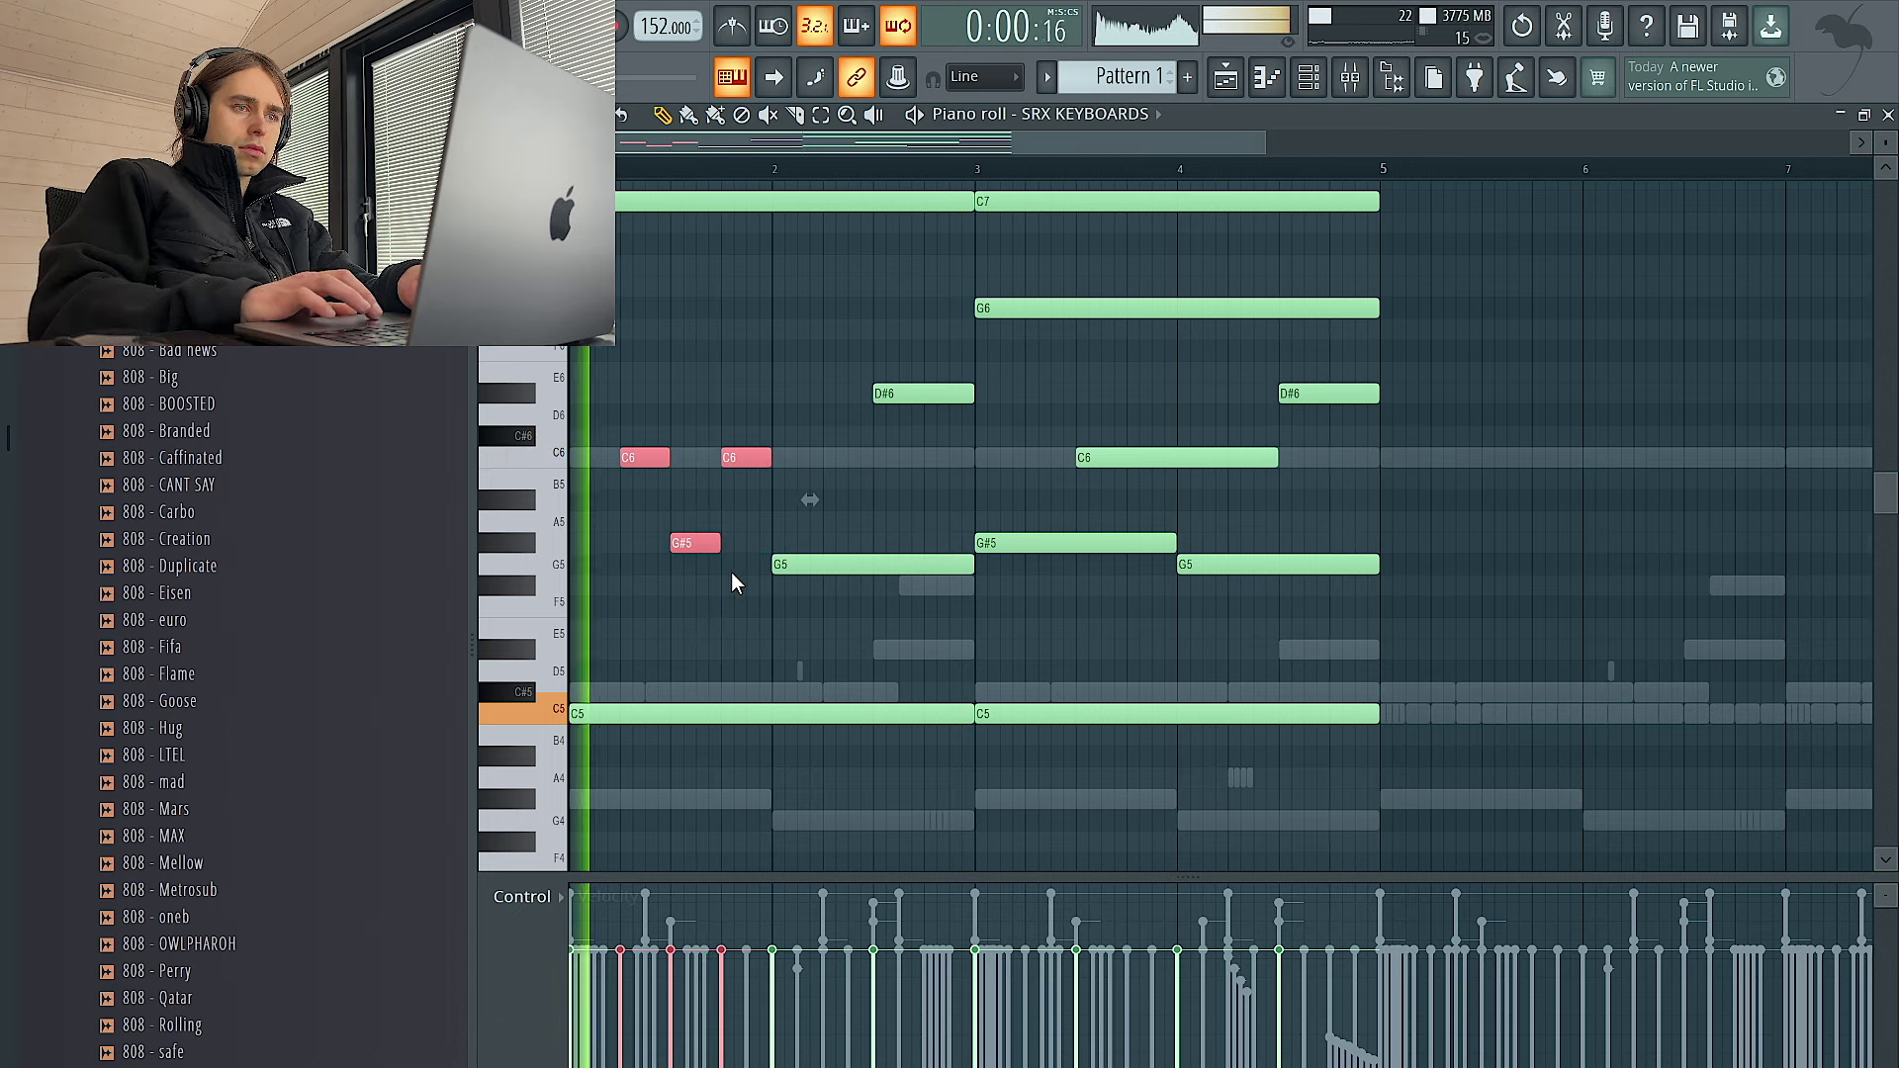
Reduce the SRX KEYBOARDS part to its first bar, repeat that bar through bar 8, and play it back
scroll(734, 572, down, 3)
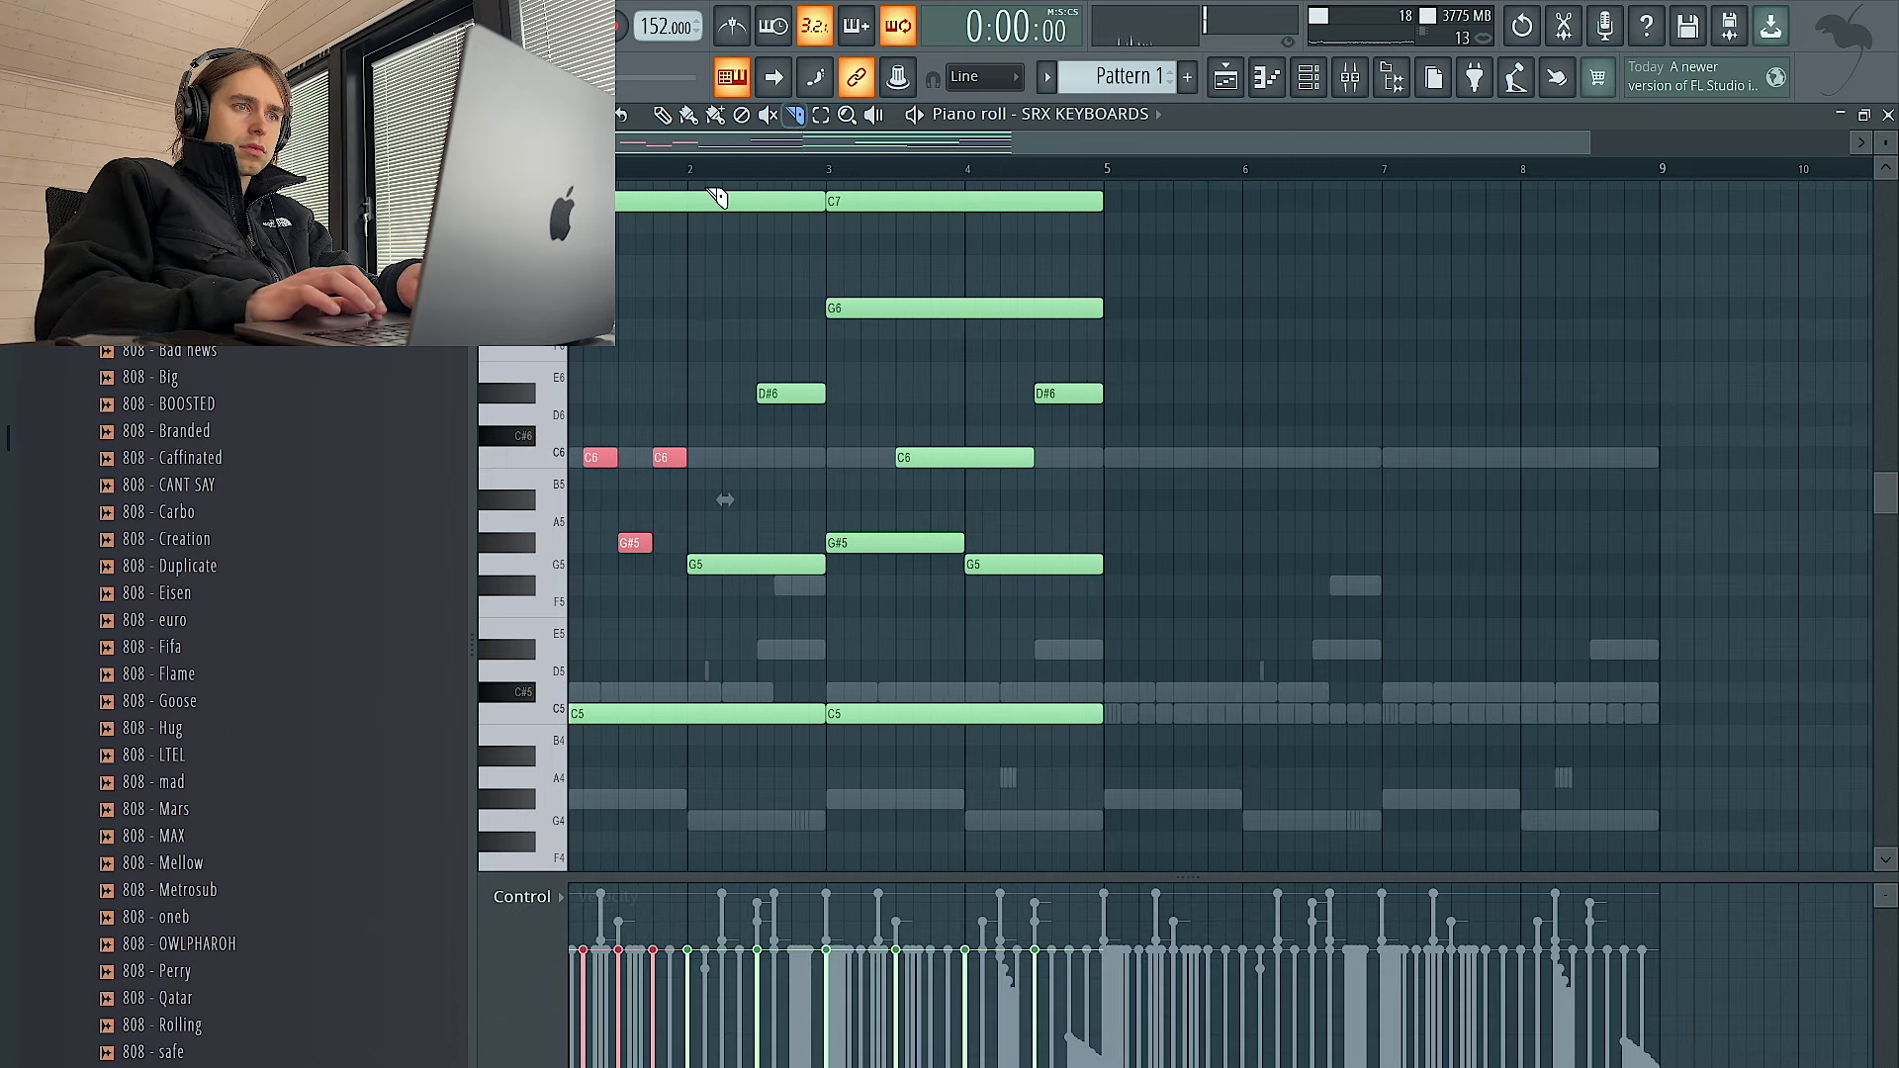
ctrl+drag(1349, 746, 757, 156)
key(Delete)
key(ctrl+b)
key(ctrl+b)
key(ctrl+b)
key(ctrl+b)
key(ctrl+b)
key(ctrl+b)
key(ctrl+b)
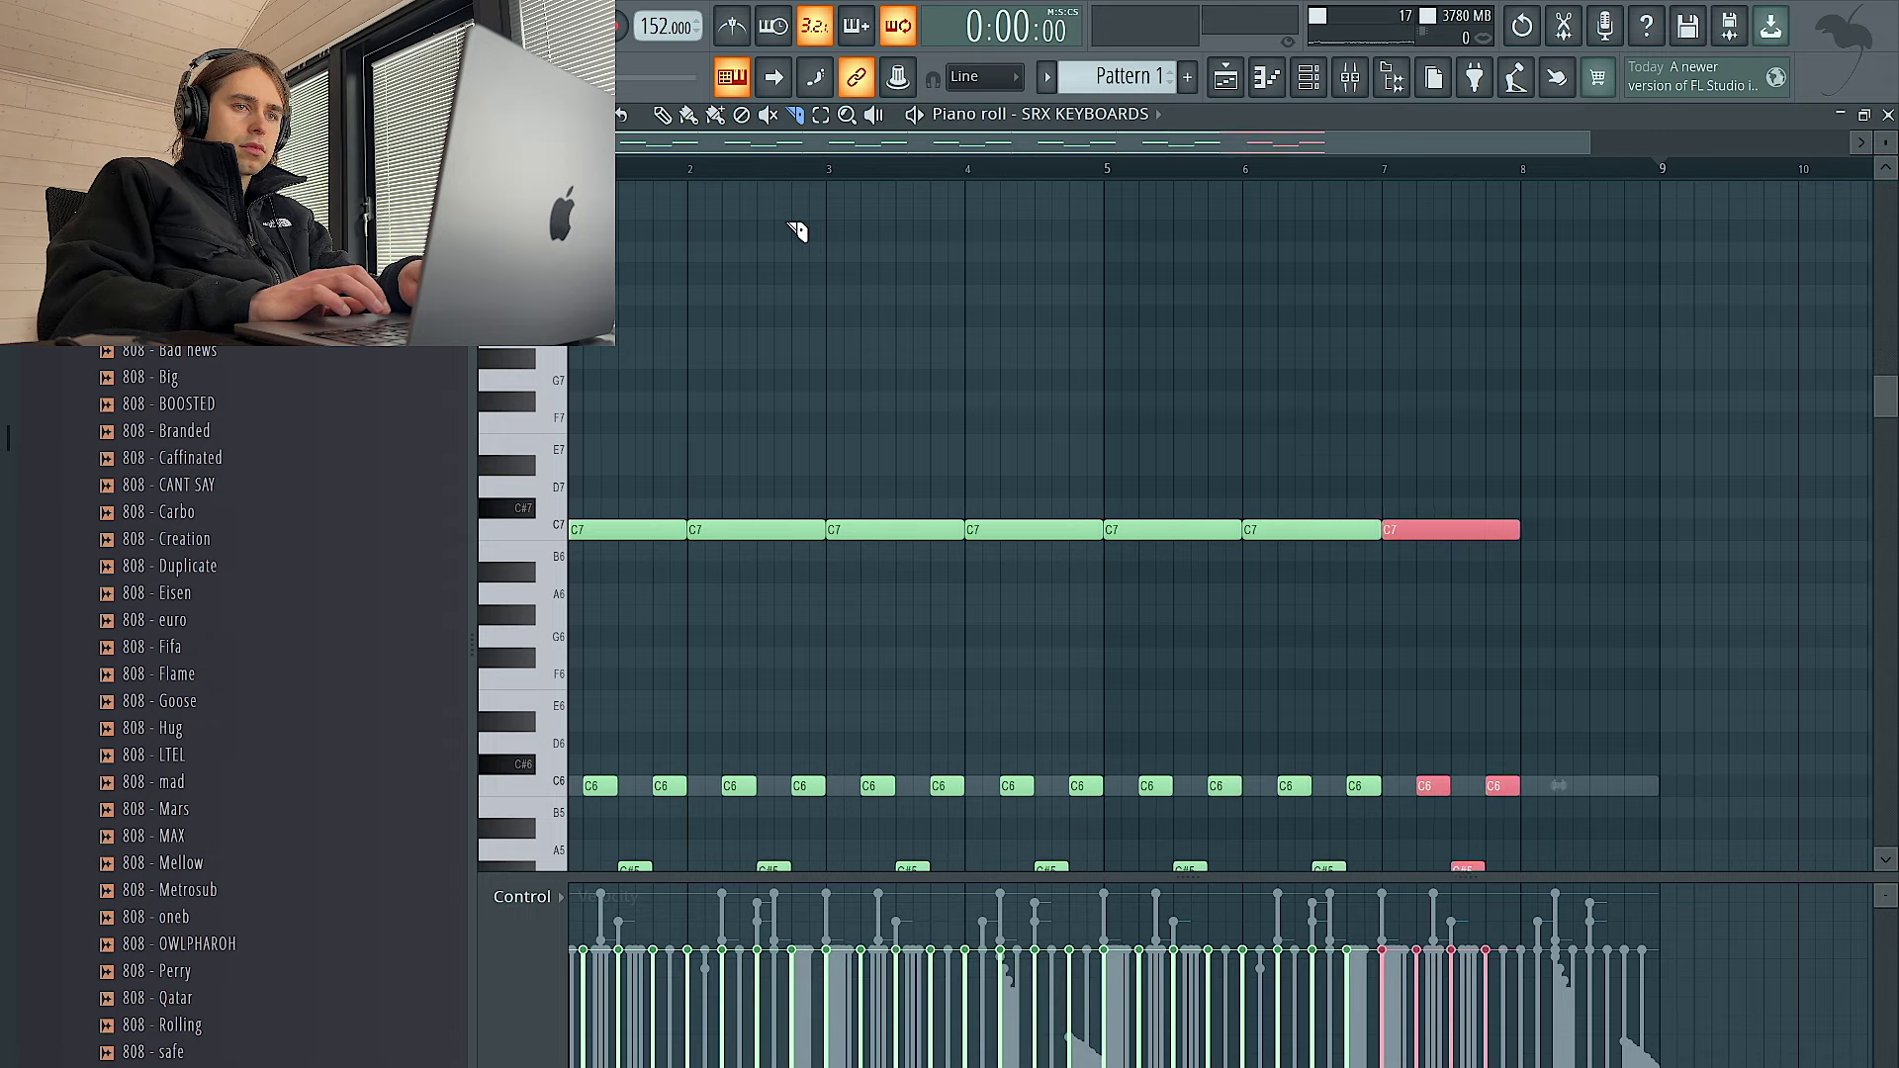
key(space)
Try the row of C7 notes in lower octaves and return it to C7
key(ctrl+a)
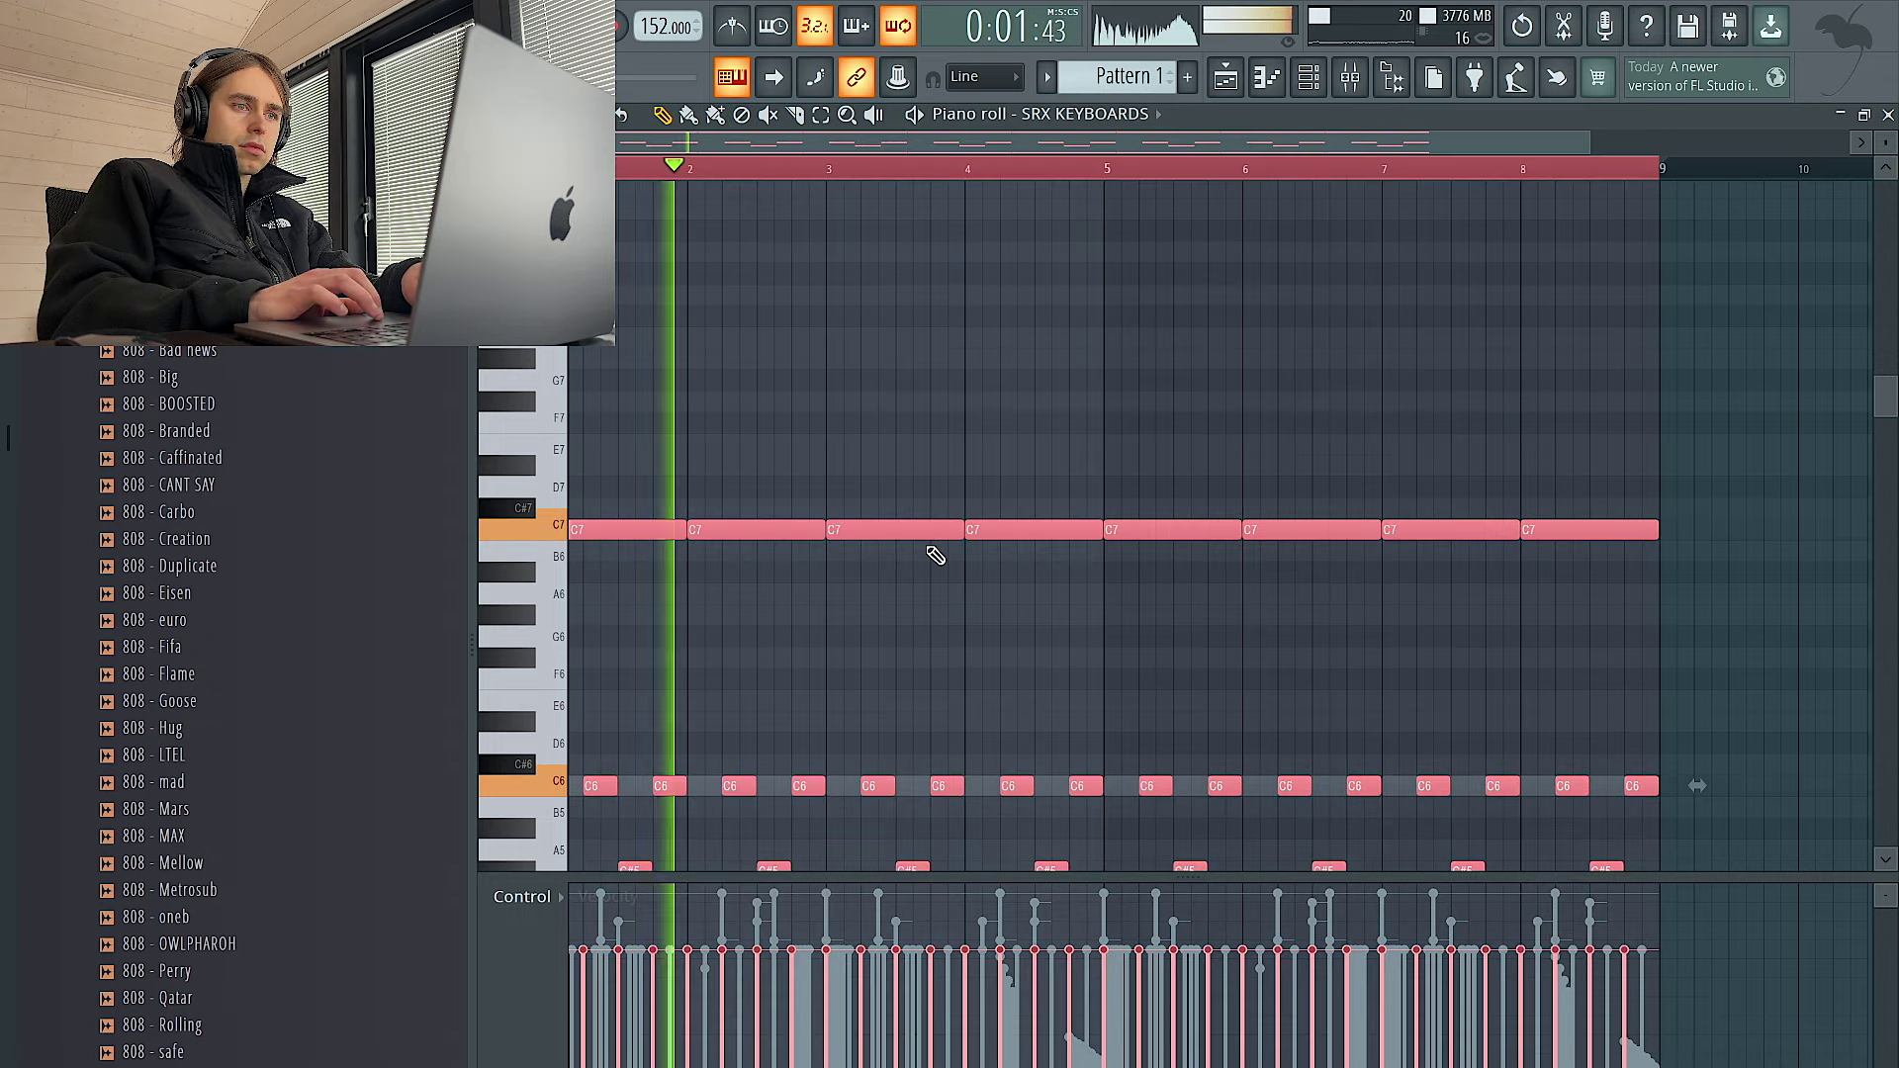
scroll(933, 550, down, 2)
key(ctrl+d)
ctrl+drag(1619, 591, 920, 460)
ctrl+drag(1473, 651, 502, 385)
key(ctrl+Down)
scroll(692, 368, down, 5)
key(ctrl+Down)
key(ctrl+Down)
key(ctrl+Up)
key(ctrl+Up)
key(ctrl+Up)
scroll(705, 376, up, 2)
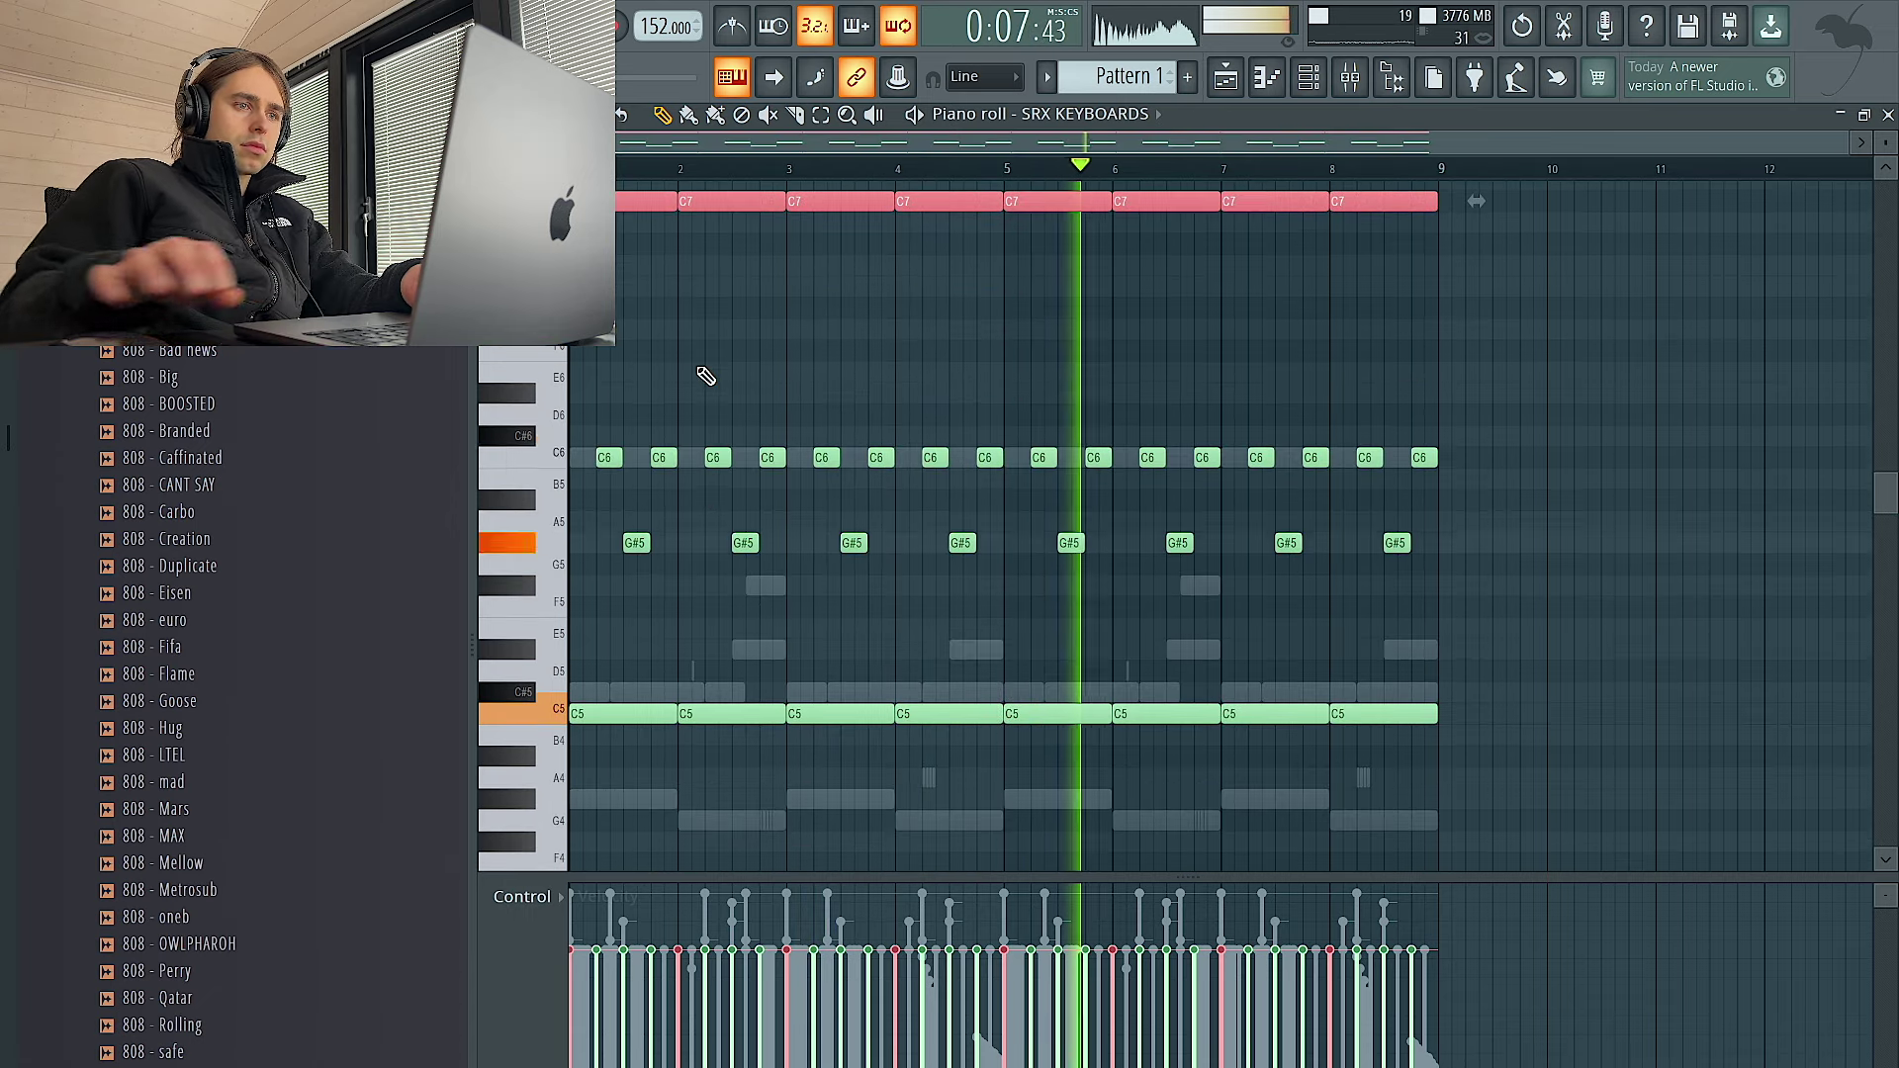
key(ctrl+d)
Open the SRX KEYBOARDS instrument during playback, close it, and open the mixer
key(F6)
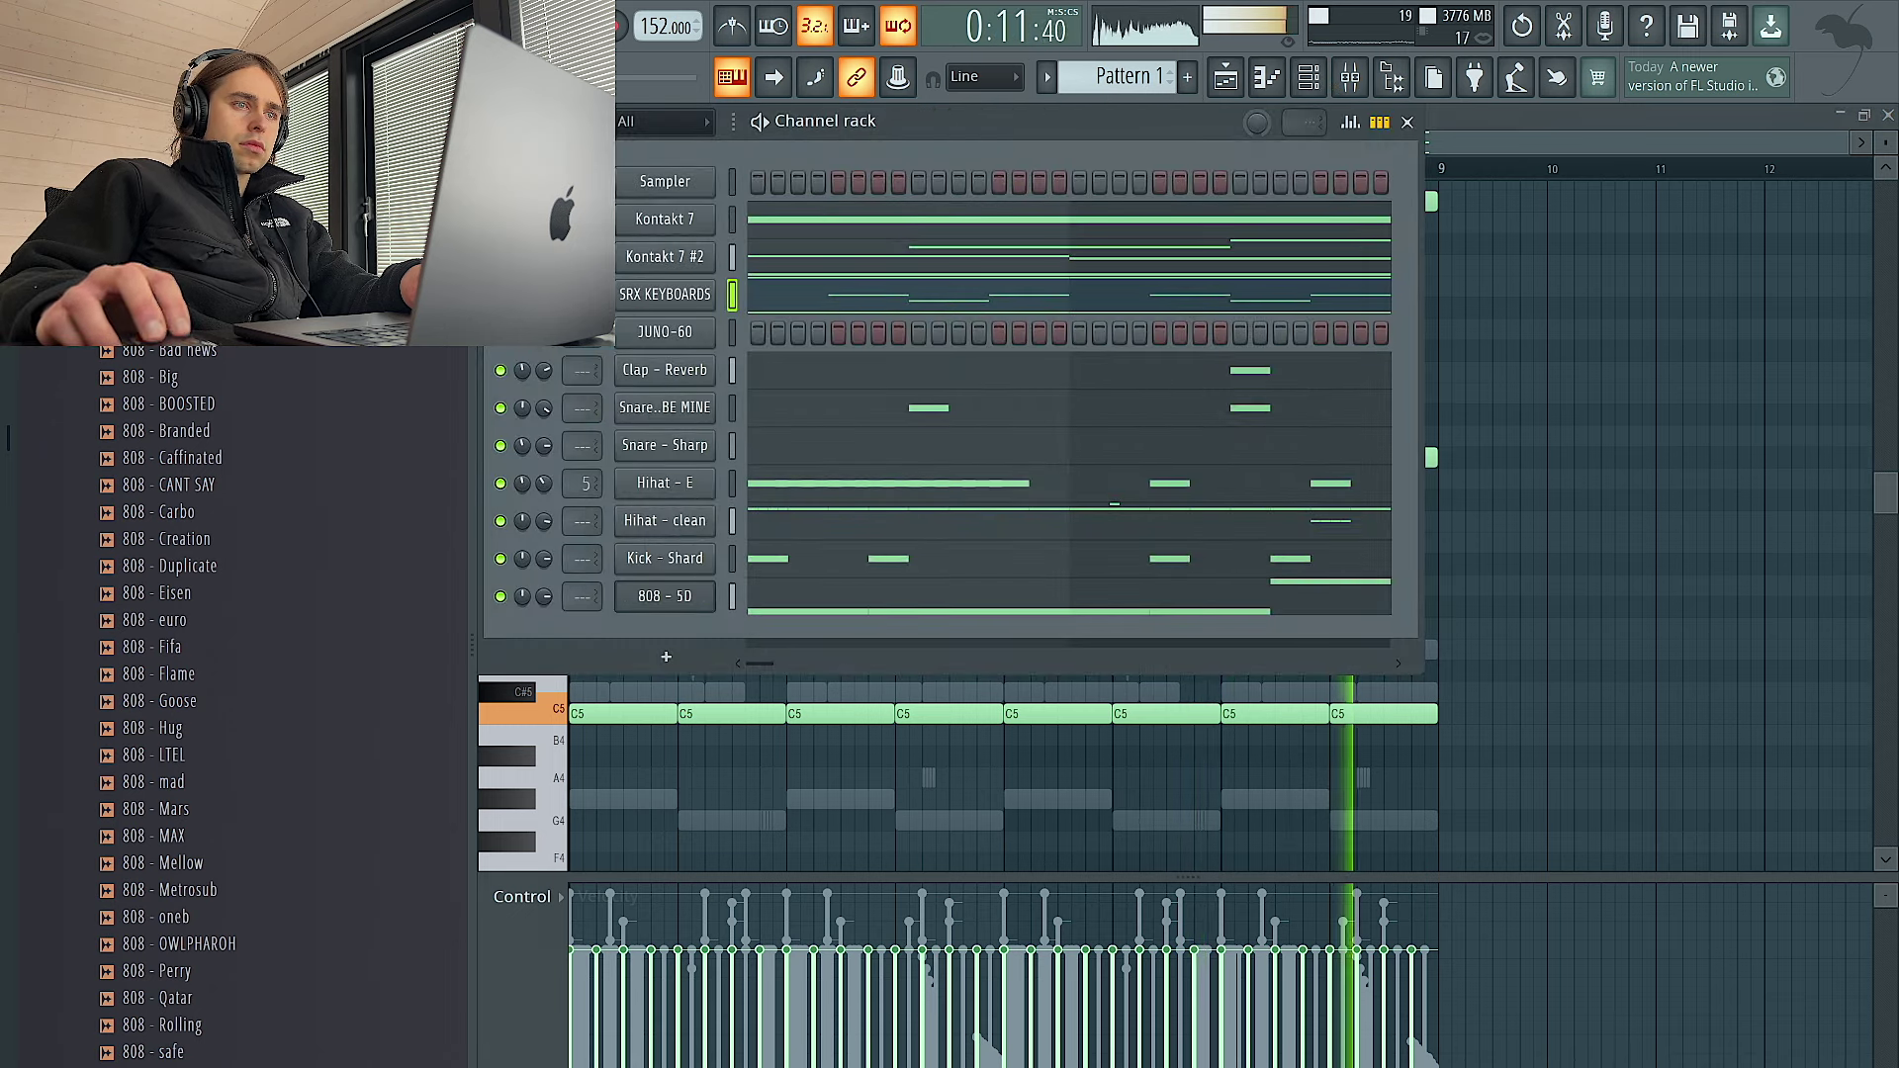
click(636, 297)
key(space)
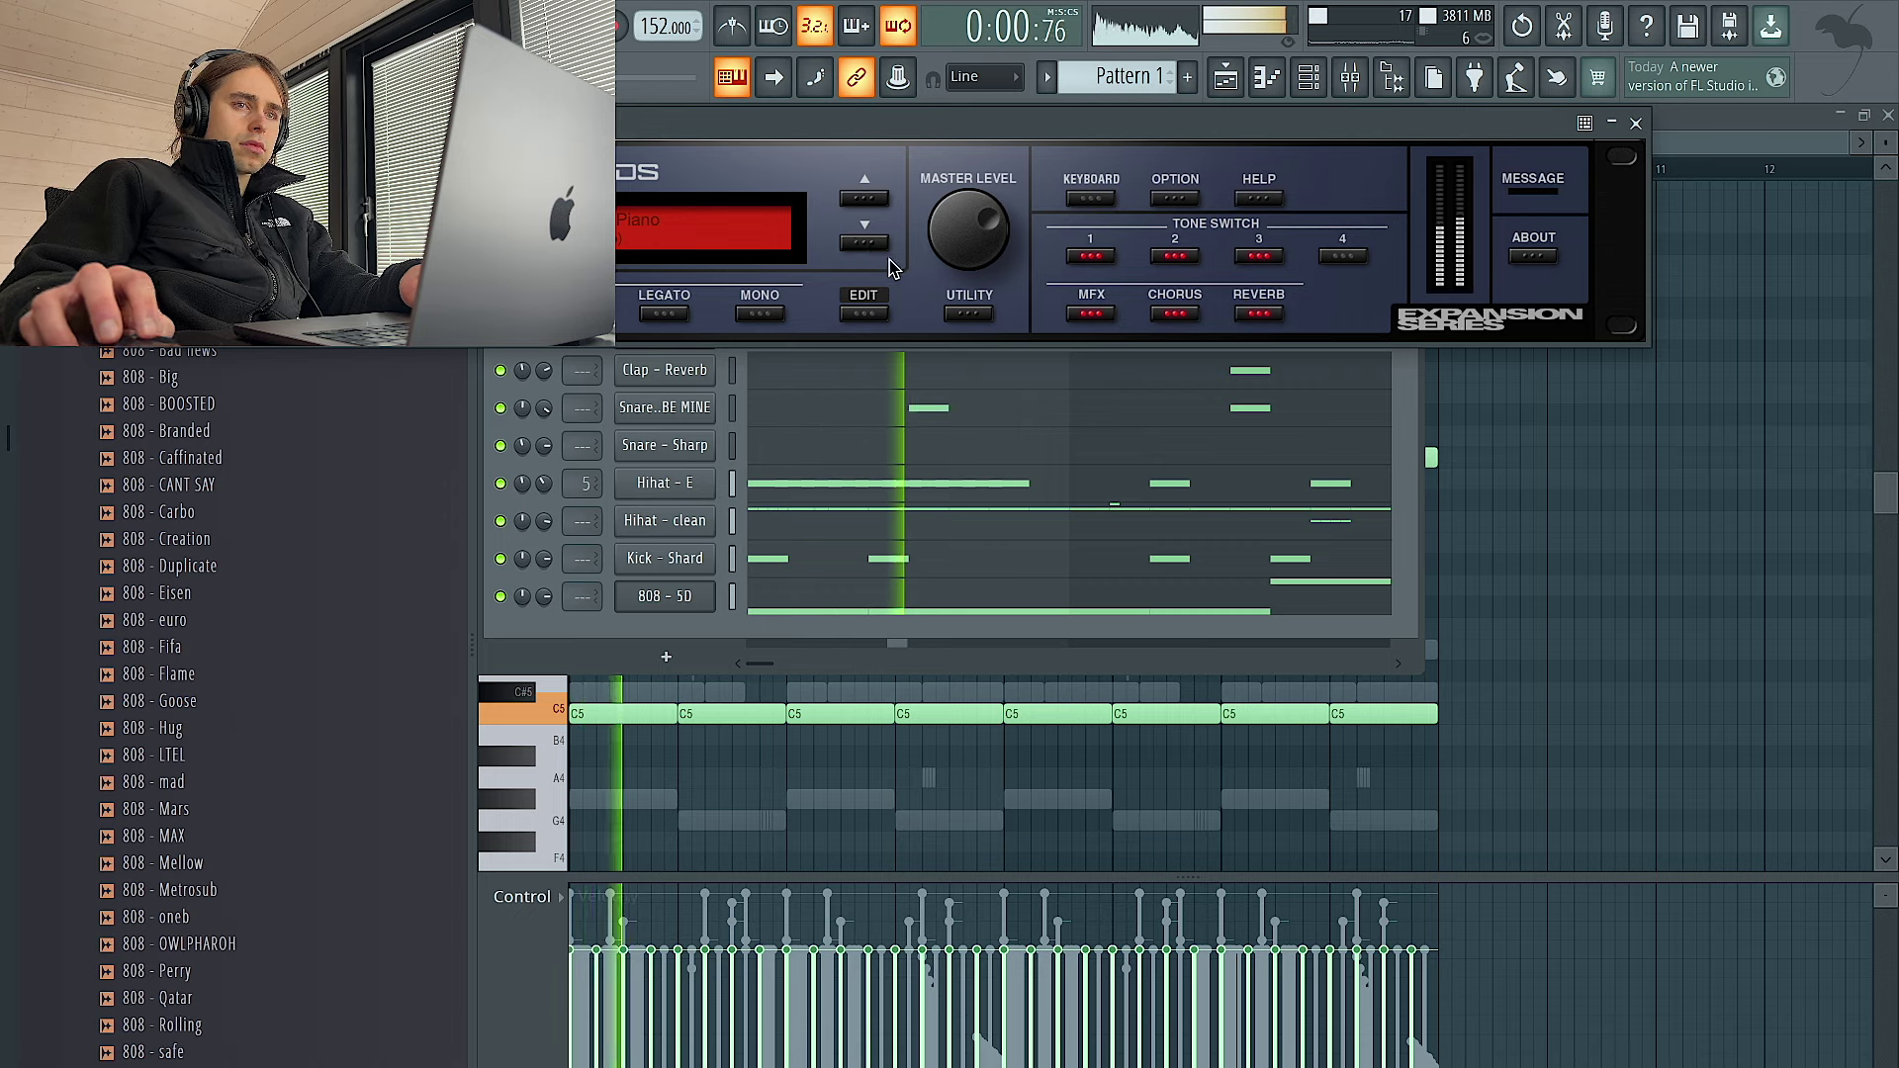
click(1634, 124)
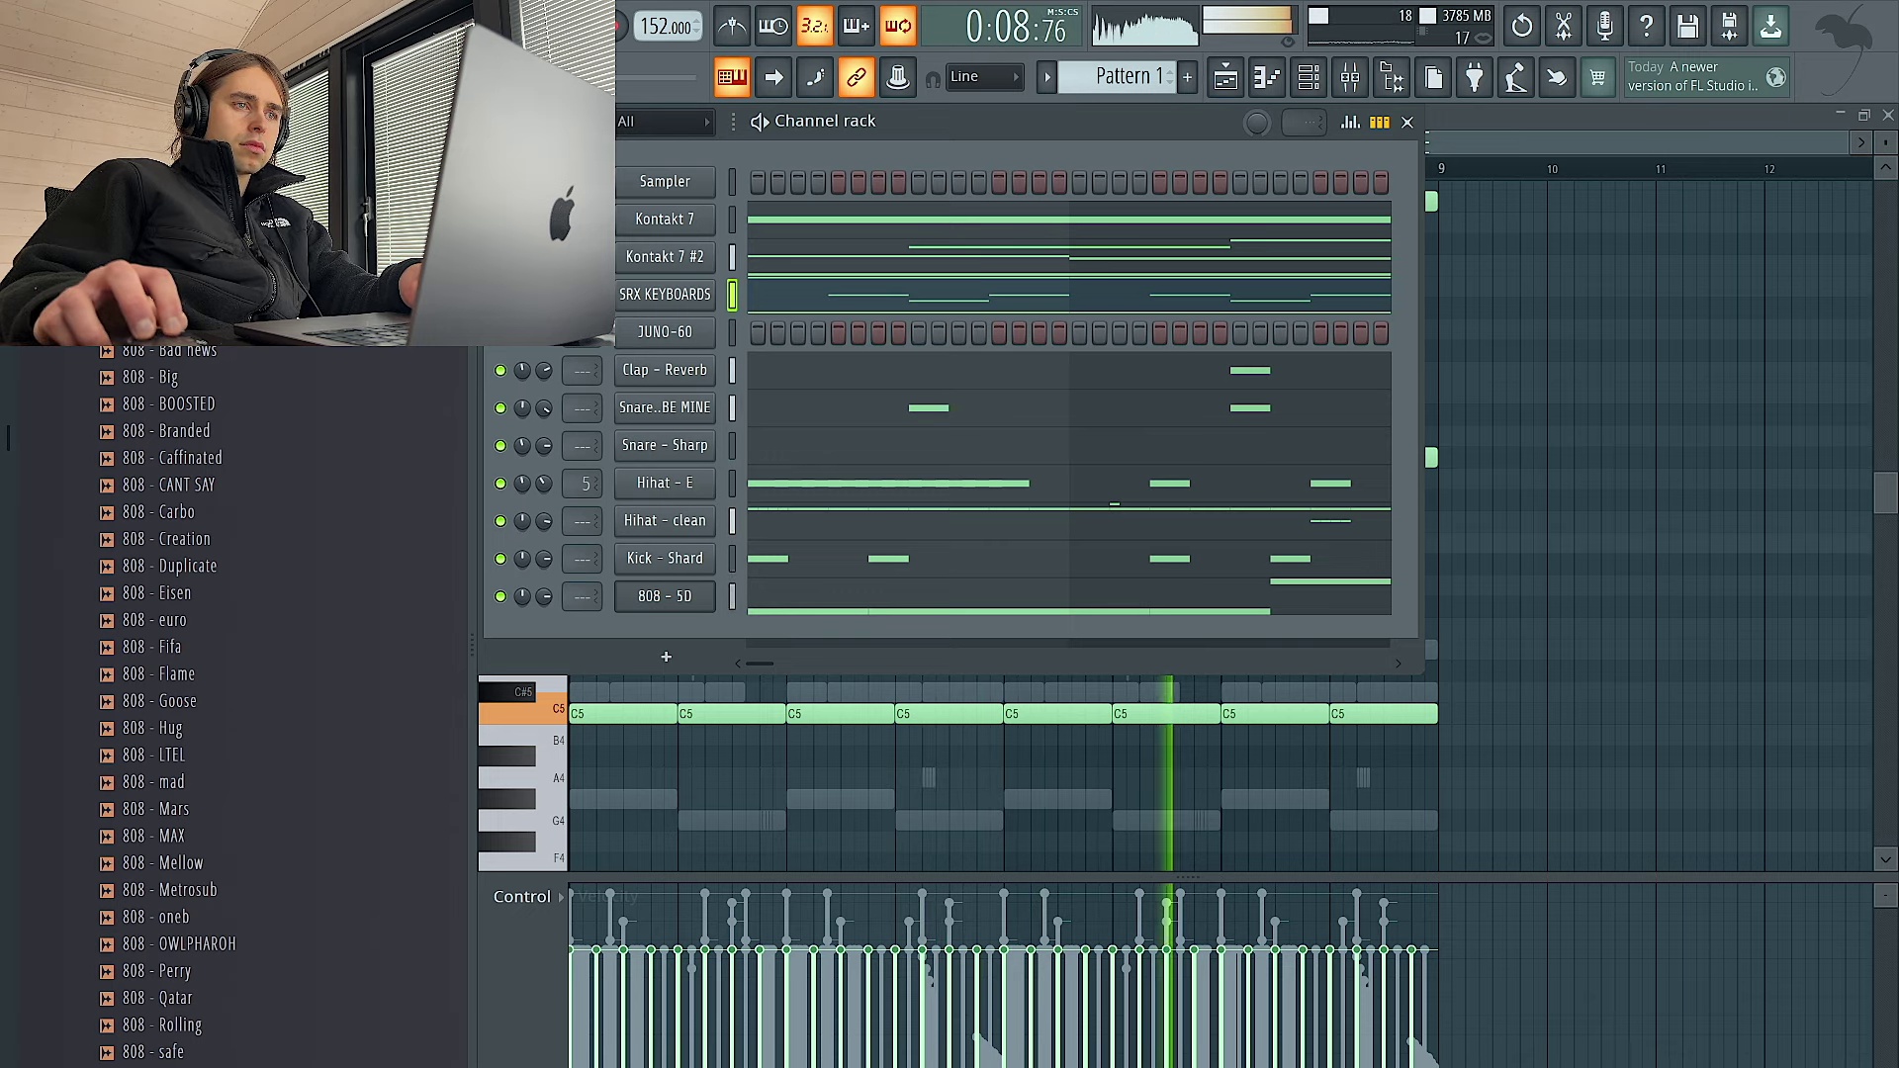
click(1351, 79)
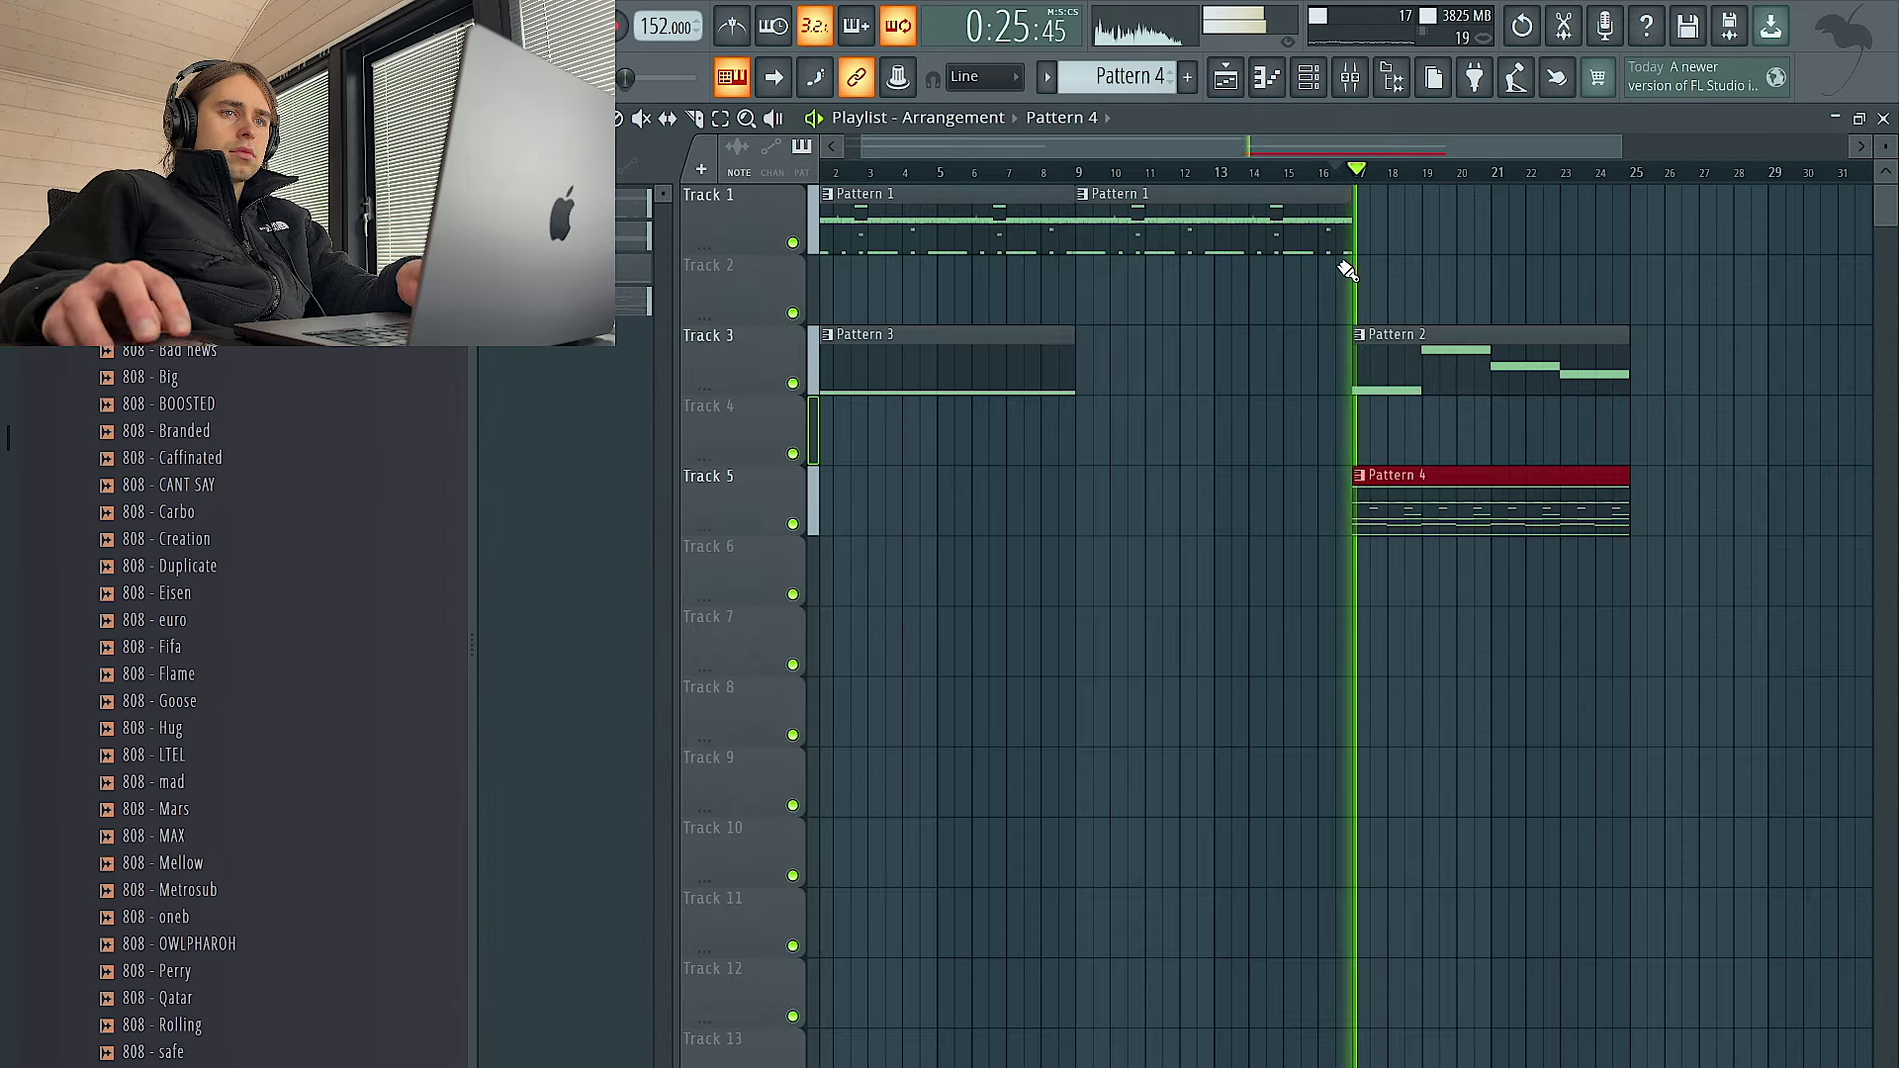
Place Pattern 4 at bar 1 on Track 5 and duplicate it into bars 9 to 16
click(897, 481)
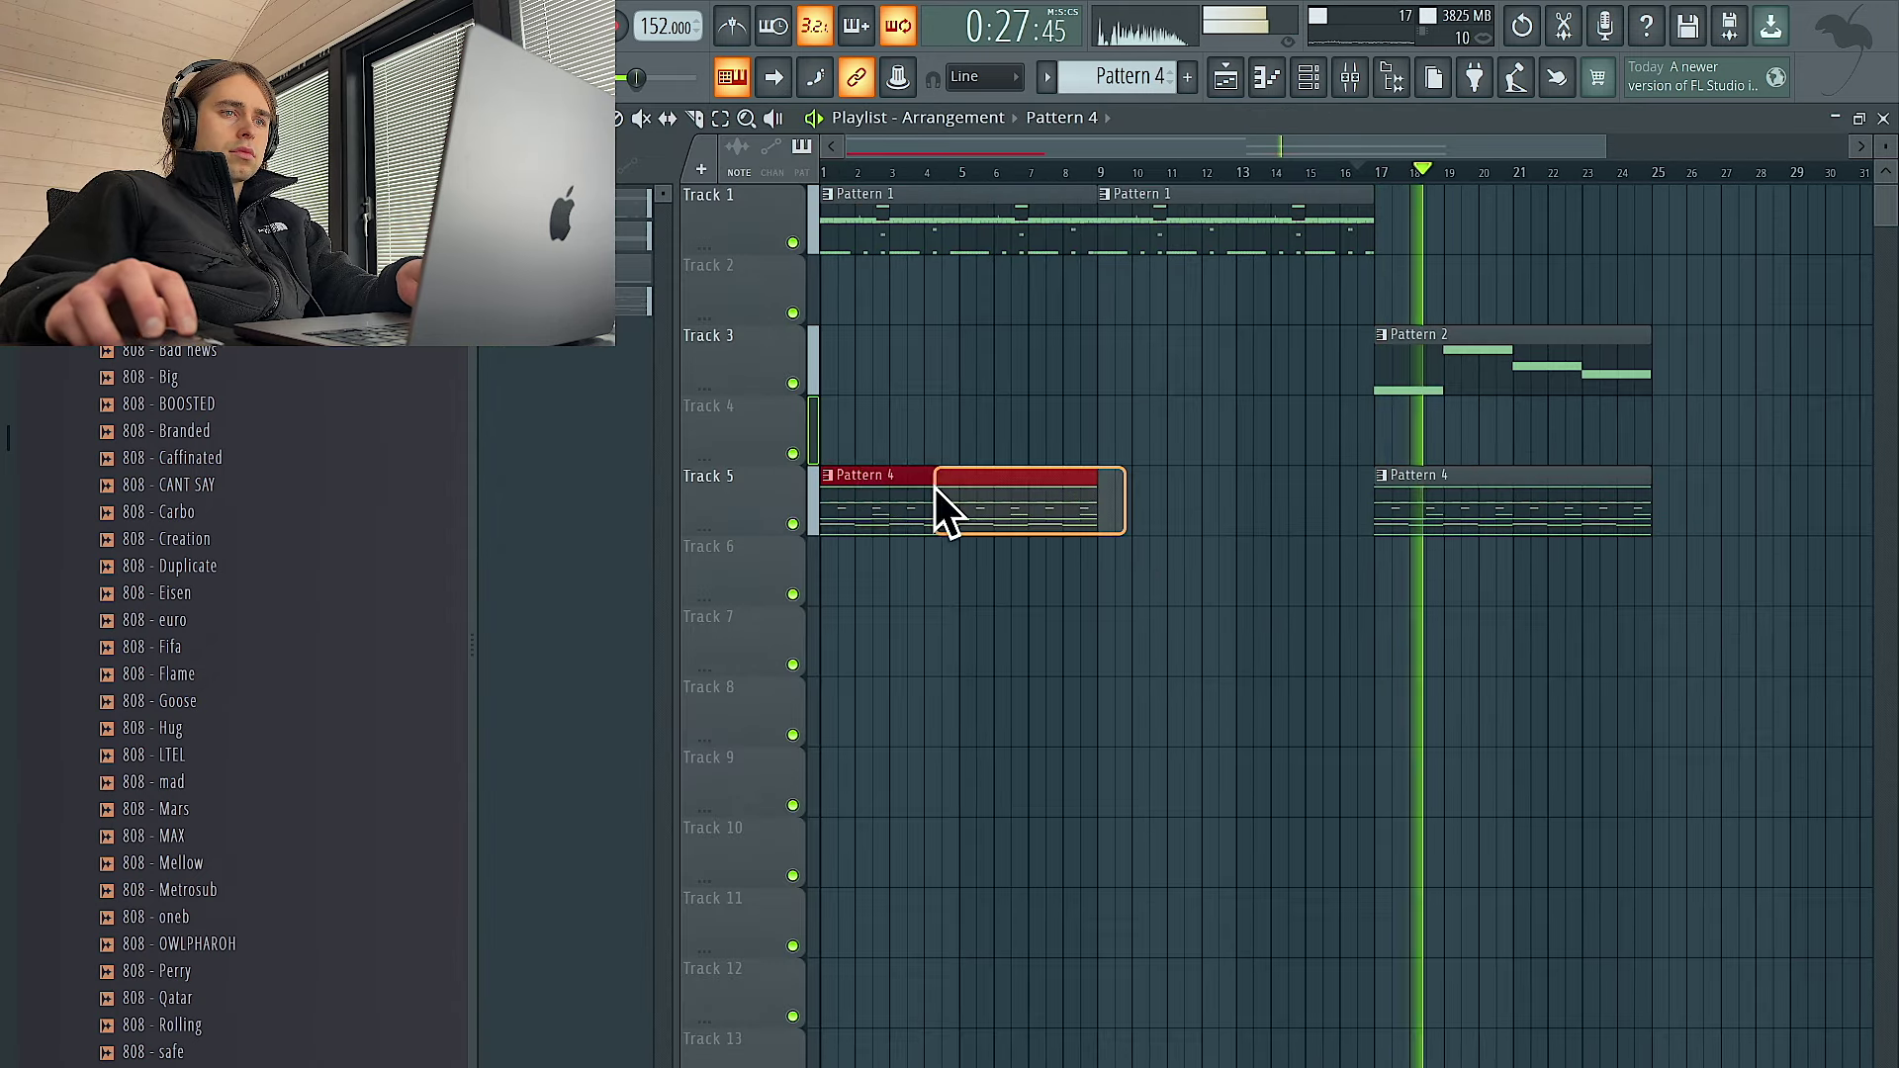
key(ctrl+b)
scroll(1102, 534, down, 1)
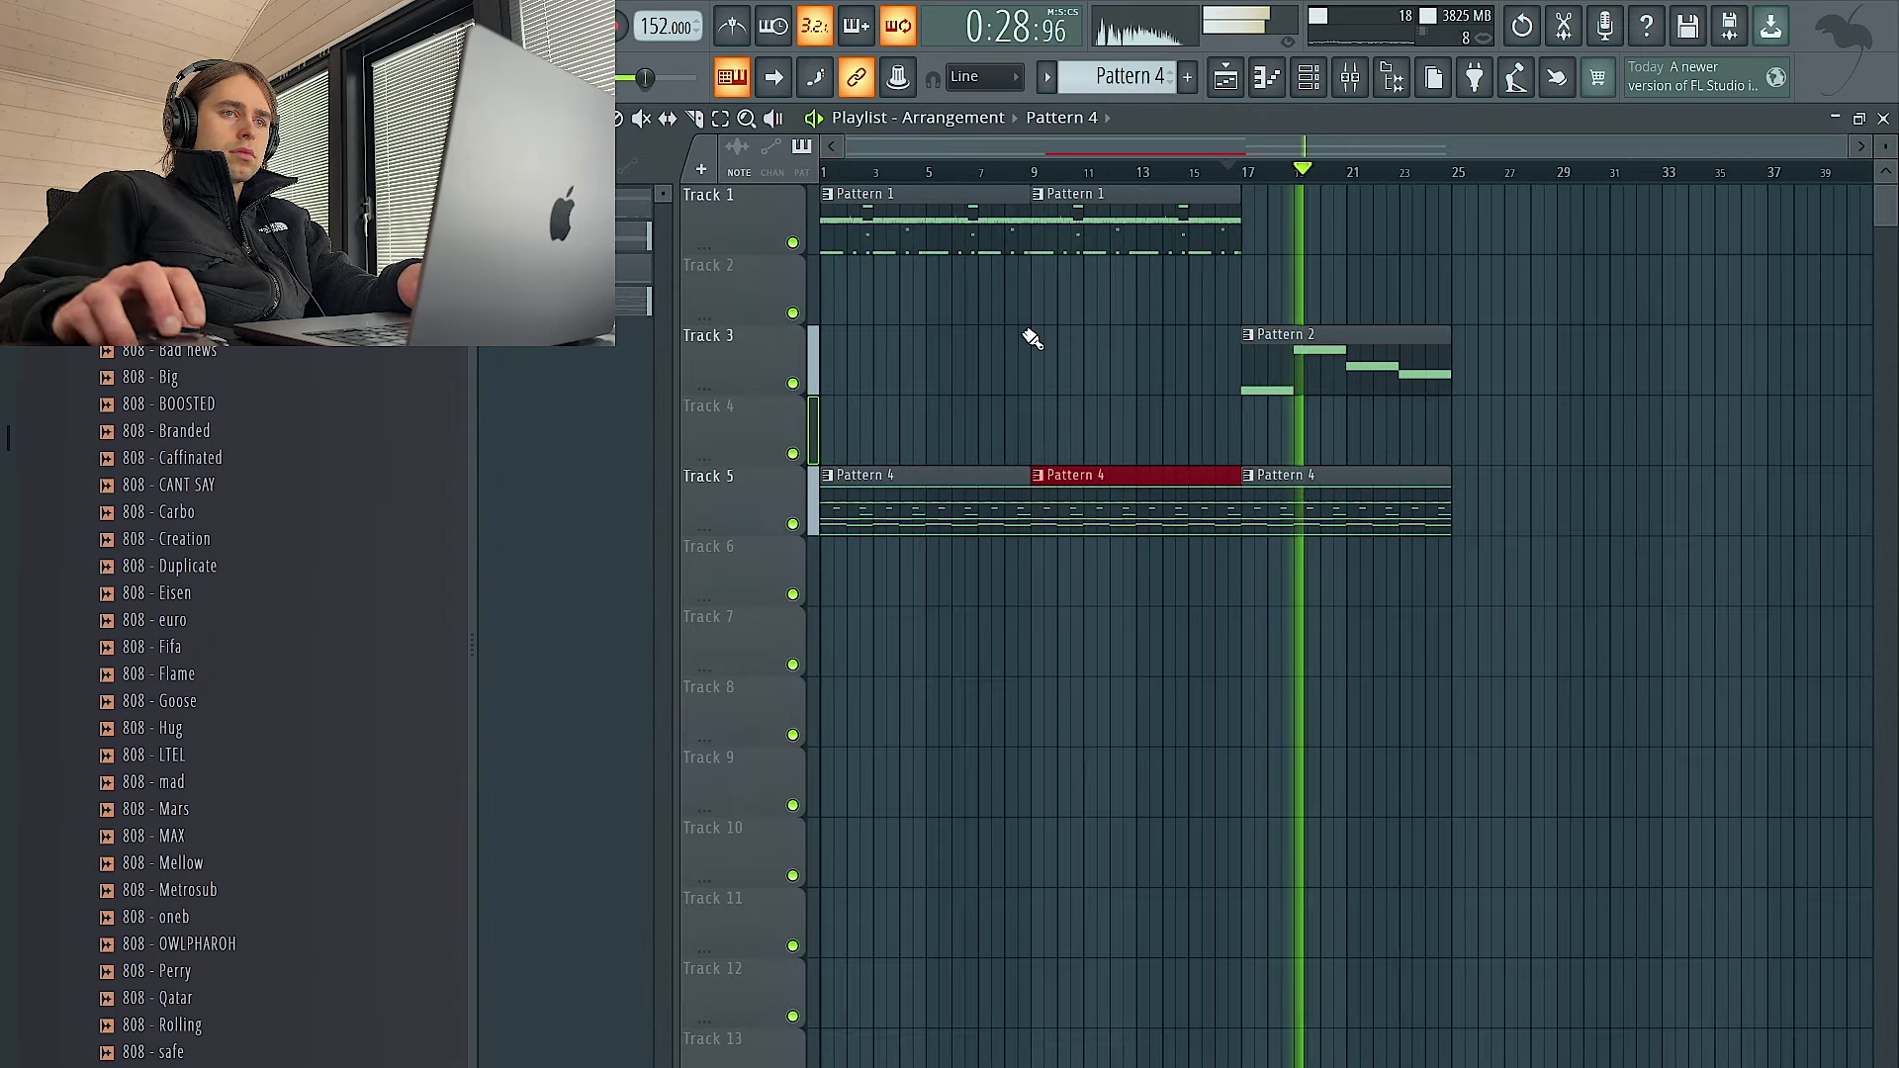
Split Pattern 4 by channel and move the SRX KEYBOARDS clip to bar 9 on Track 6
click(1118, 76)
click(1315, 473)
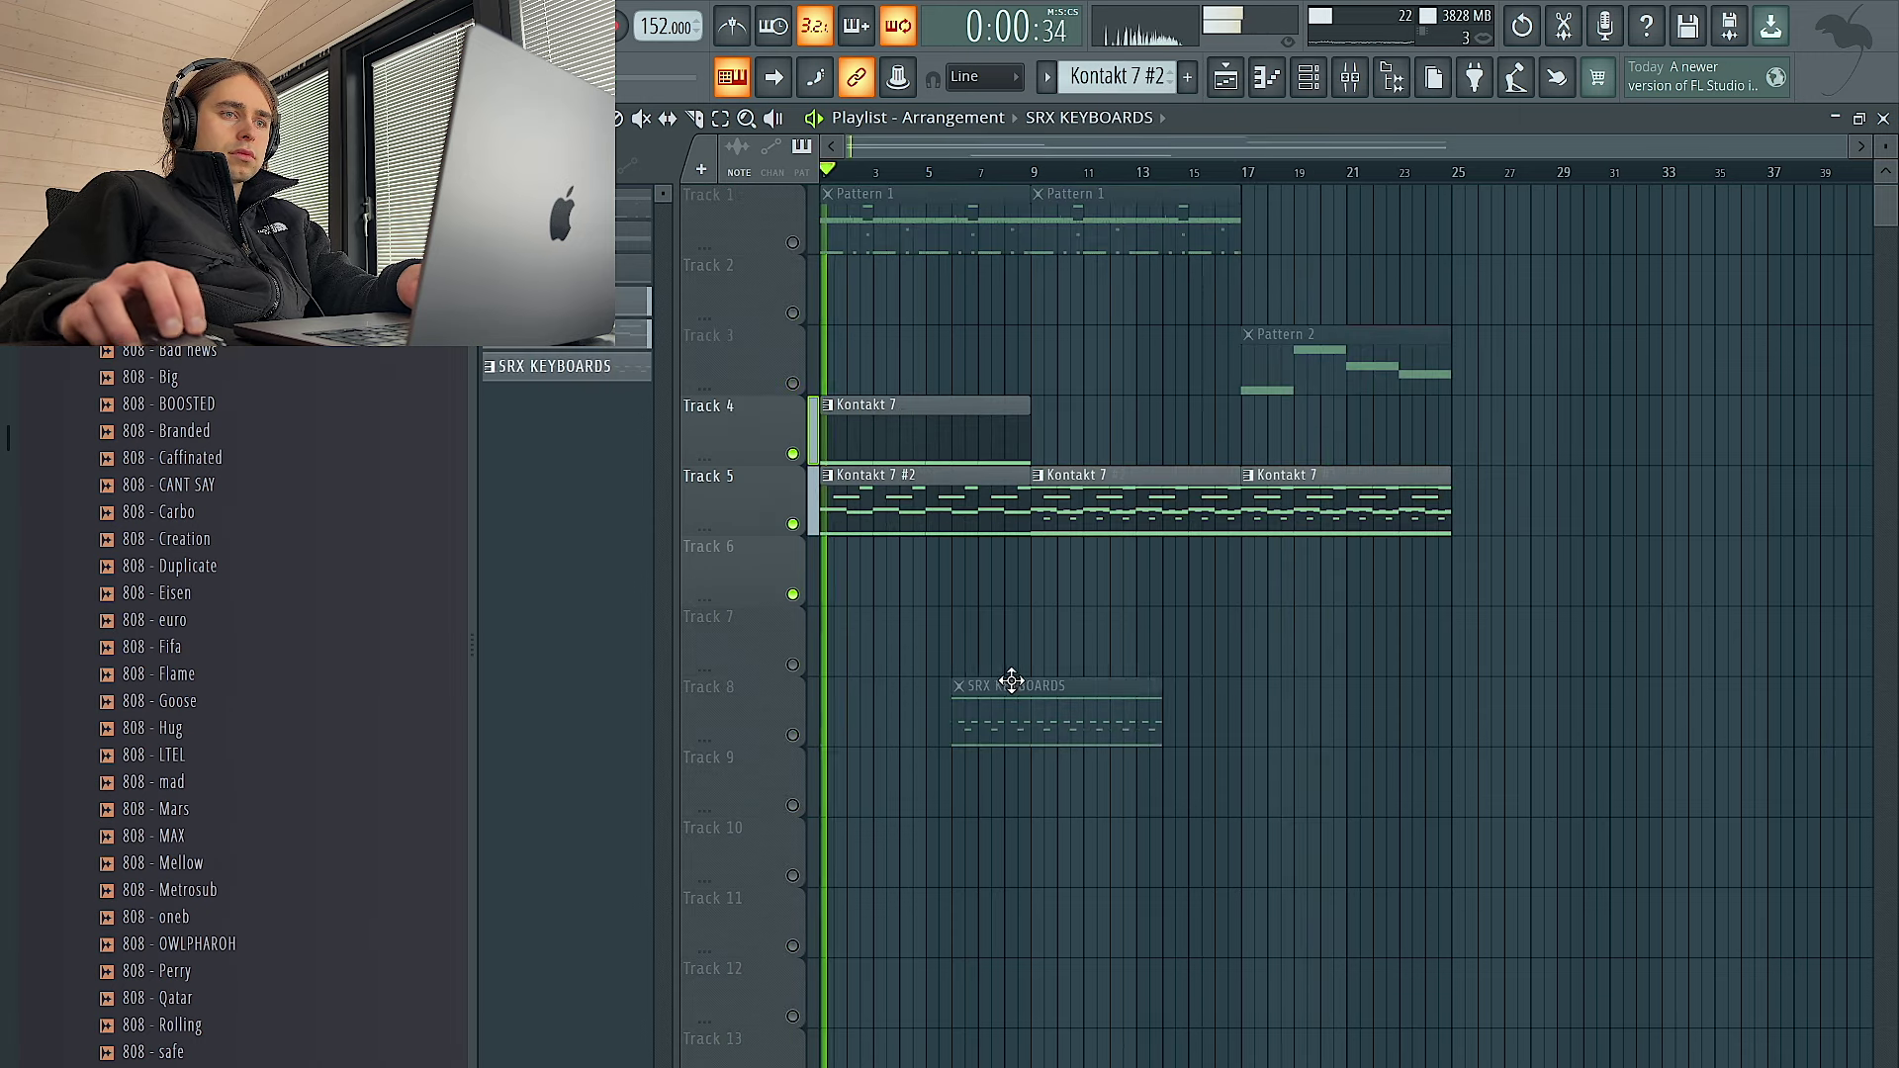
drag(1004, 679, 1092, 537)
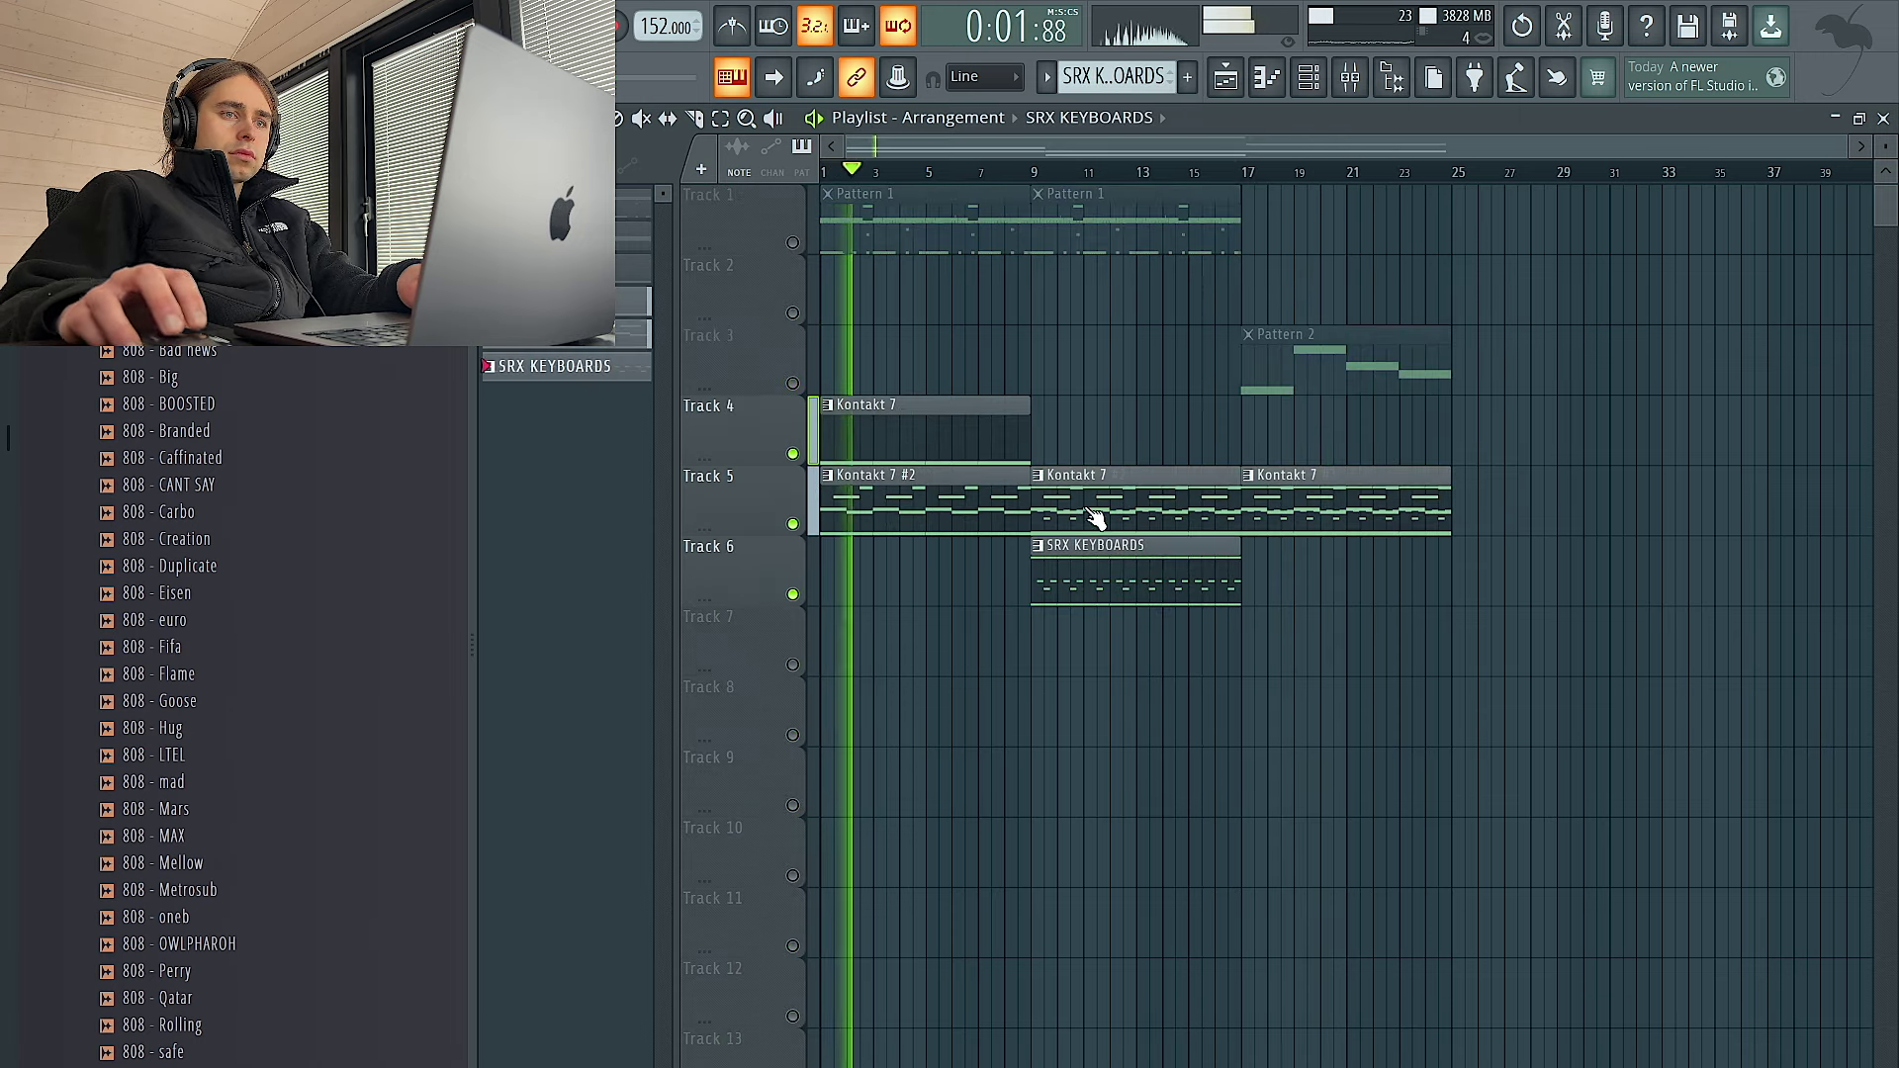
Replace Track 5's Kontakt 7 clip at bar 9 by duplicating the opening Kontakt 7 and Kontakt 7 #2 clips into bars 9 to 16
right_click(1113, 513)
drag(1061, 436, 844, 521)
key(ctrl+b)
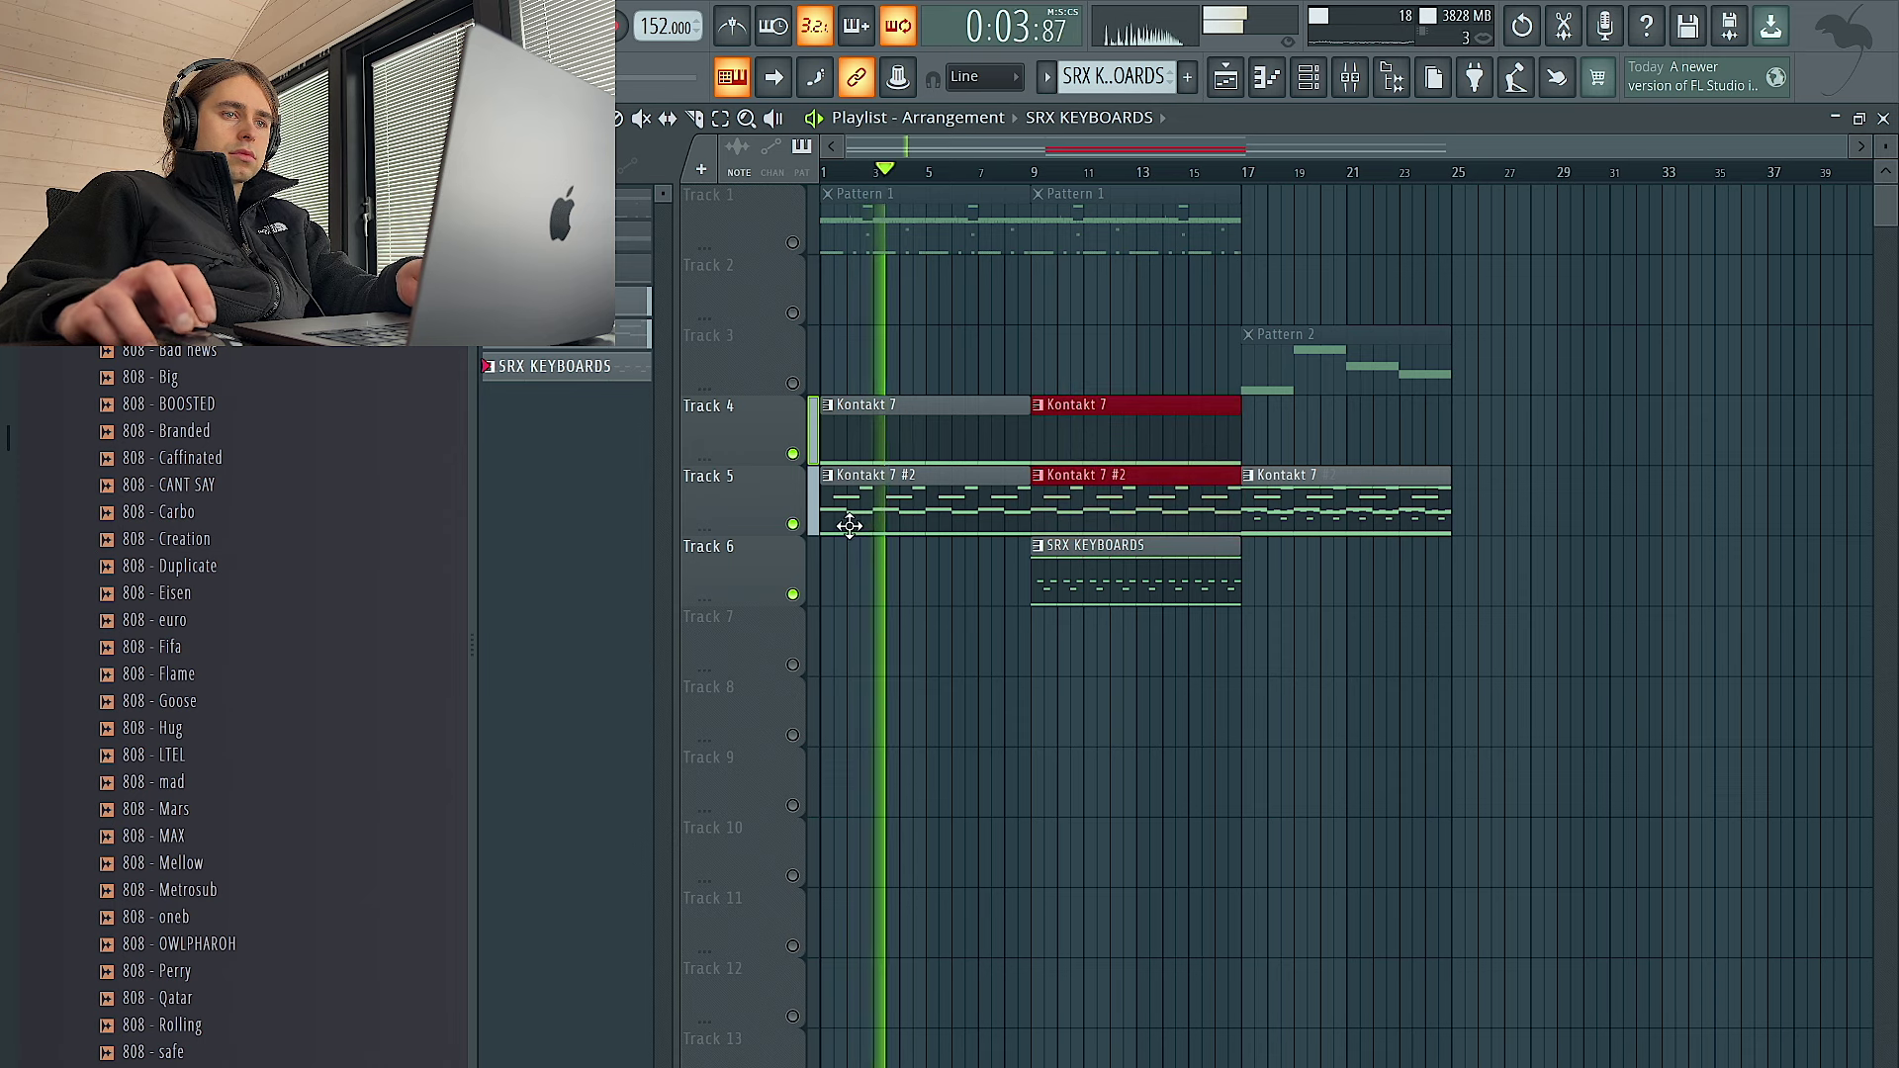
Arrange SRX KEYBOARDS on Track 6 as a four-bar clip in bars 5 to 8 and a full clip in bars 9 to 16
drag(1111, 587, 1000, 589)
drag(1124, 585, 1030, 585)
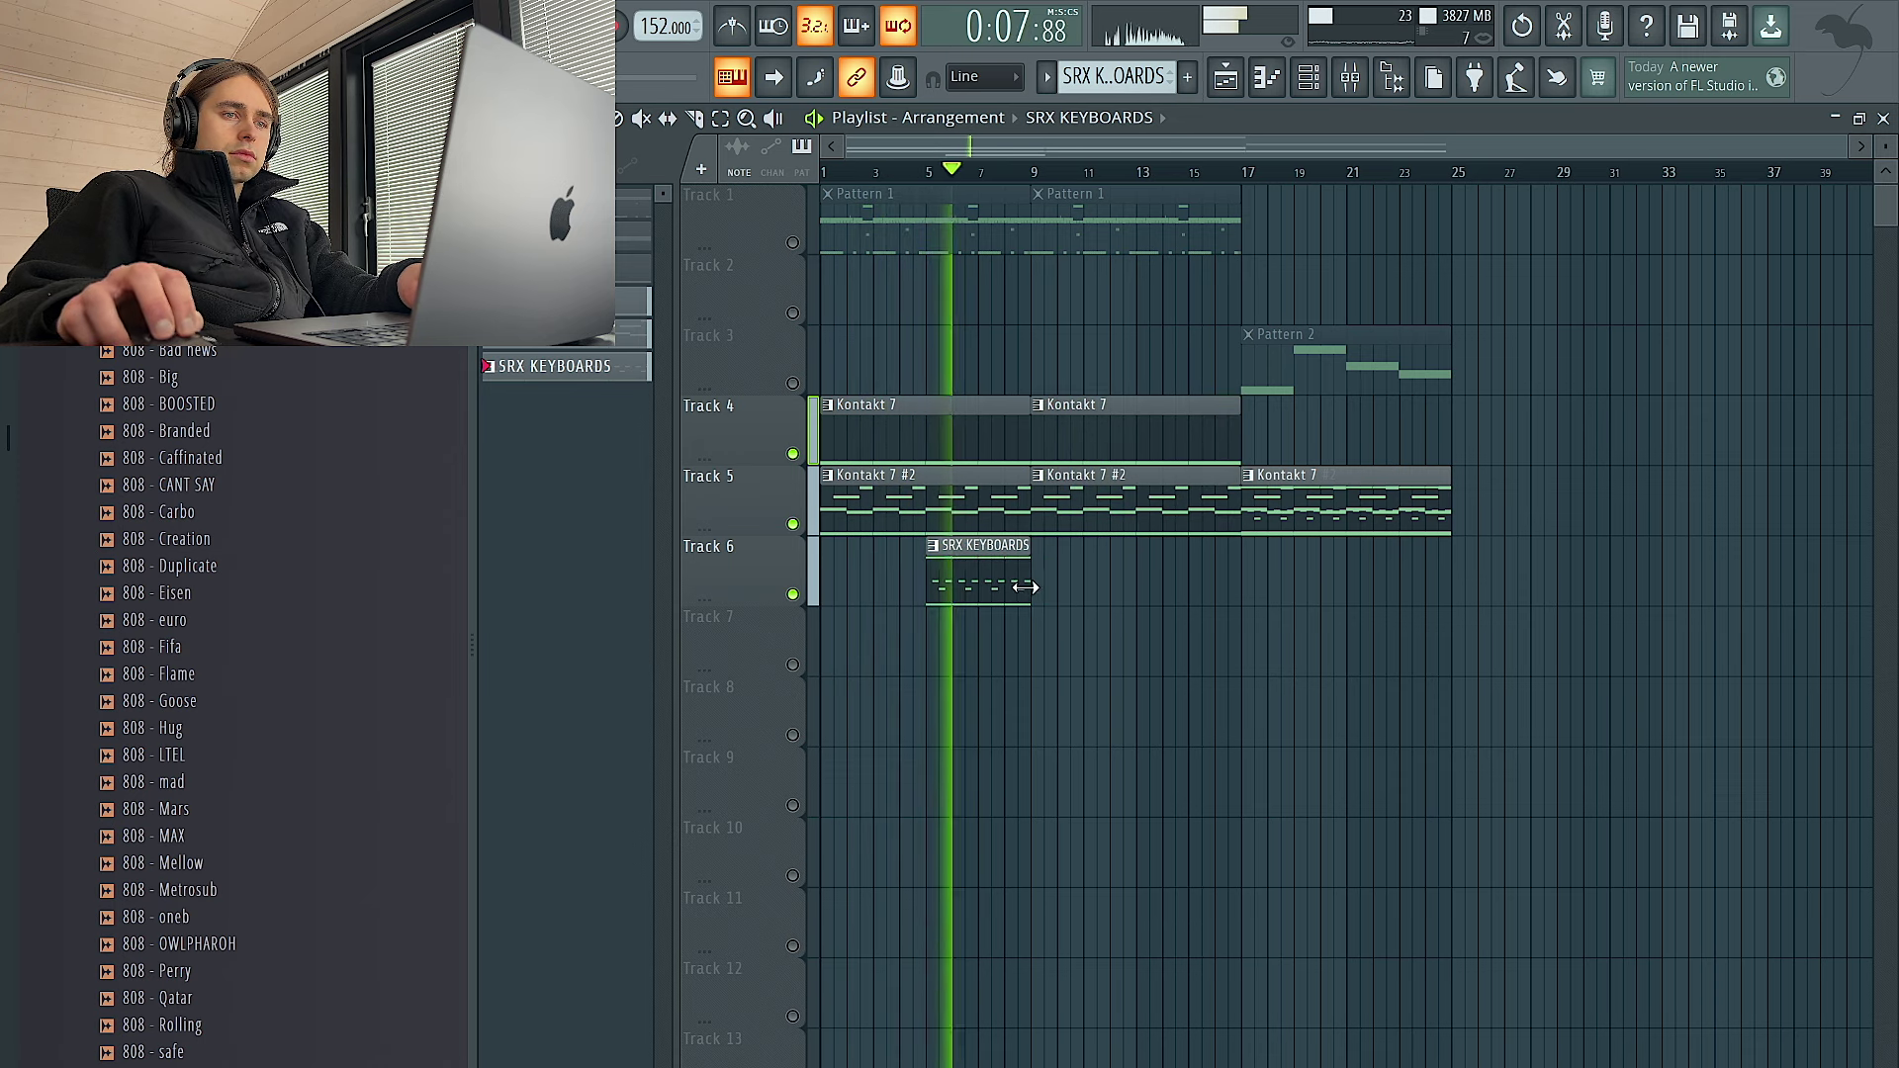
click(1145, 580)
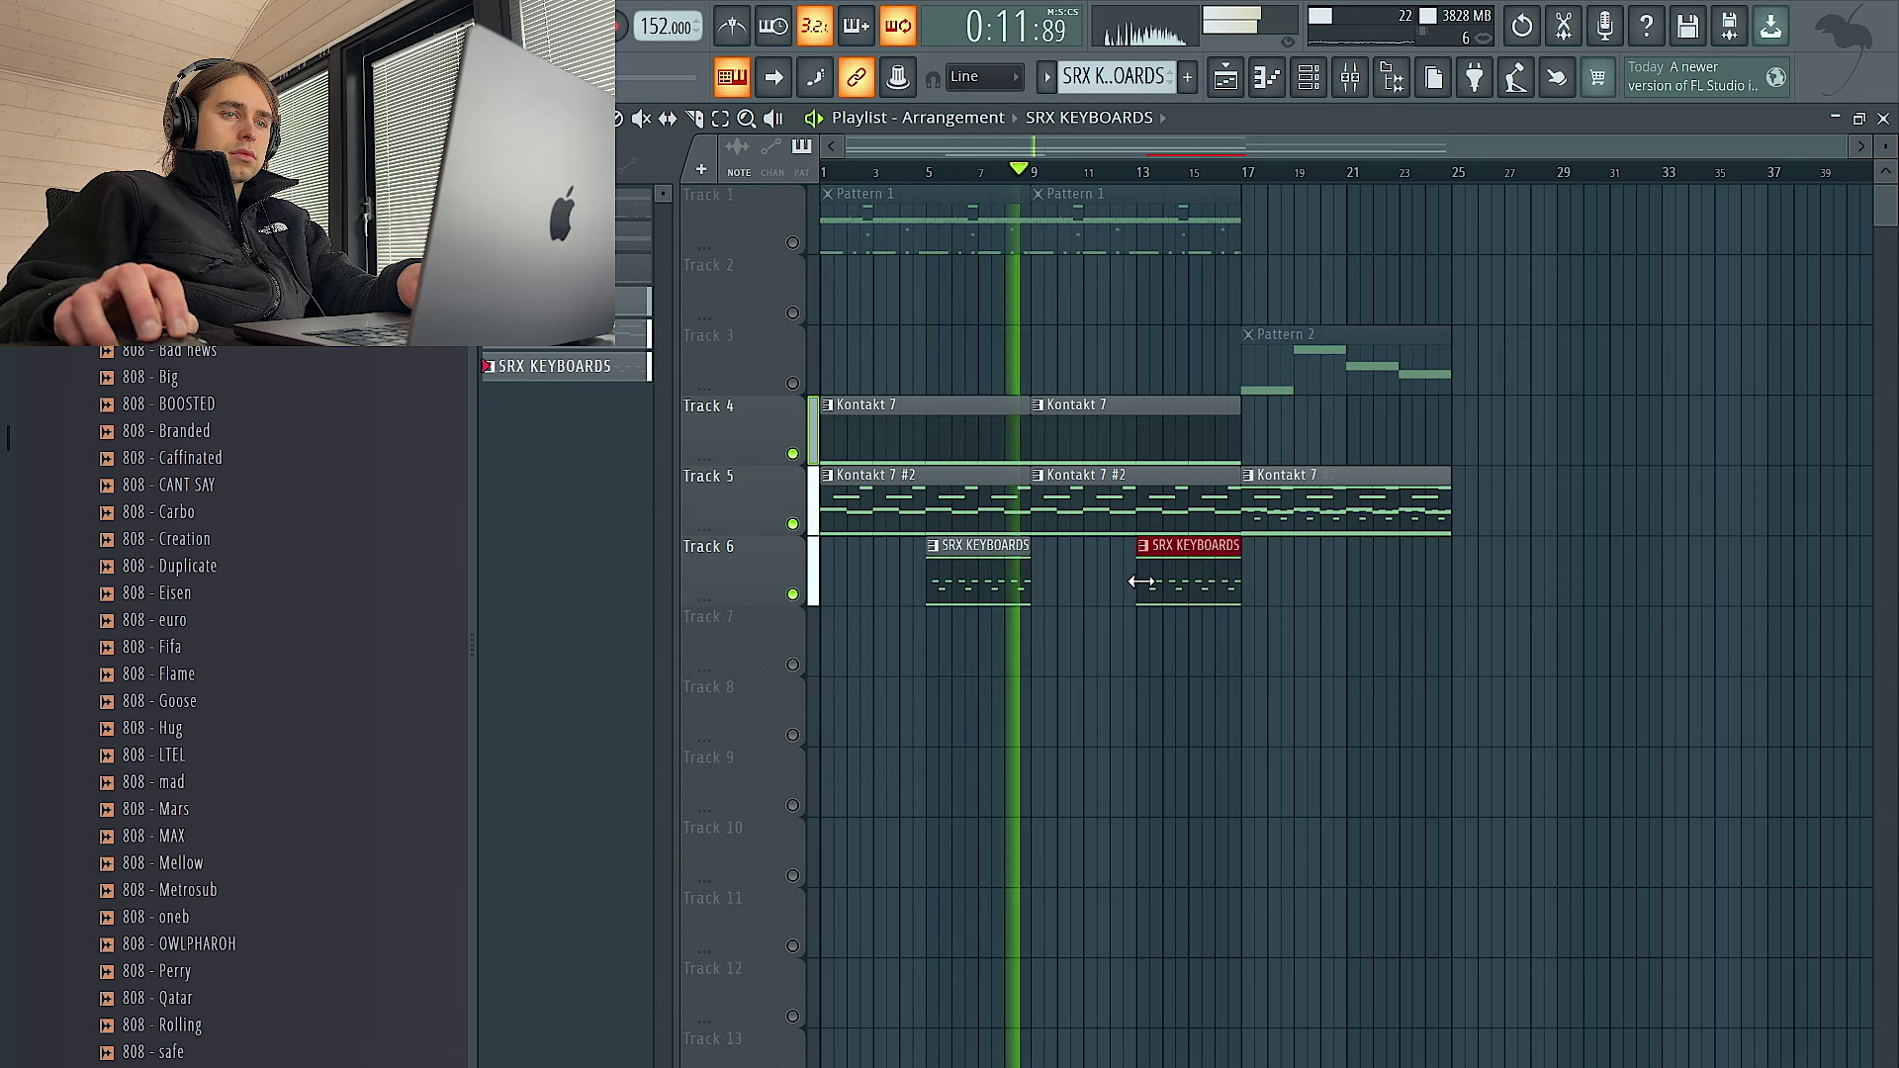
drag(1195, 580, 1234, 582)
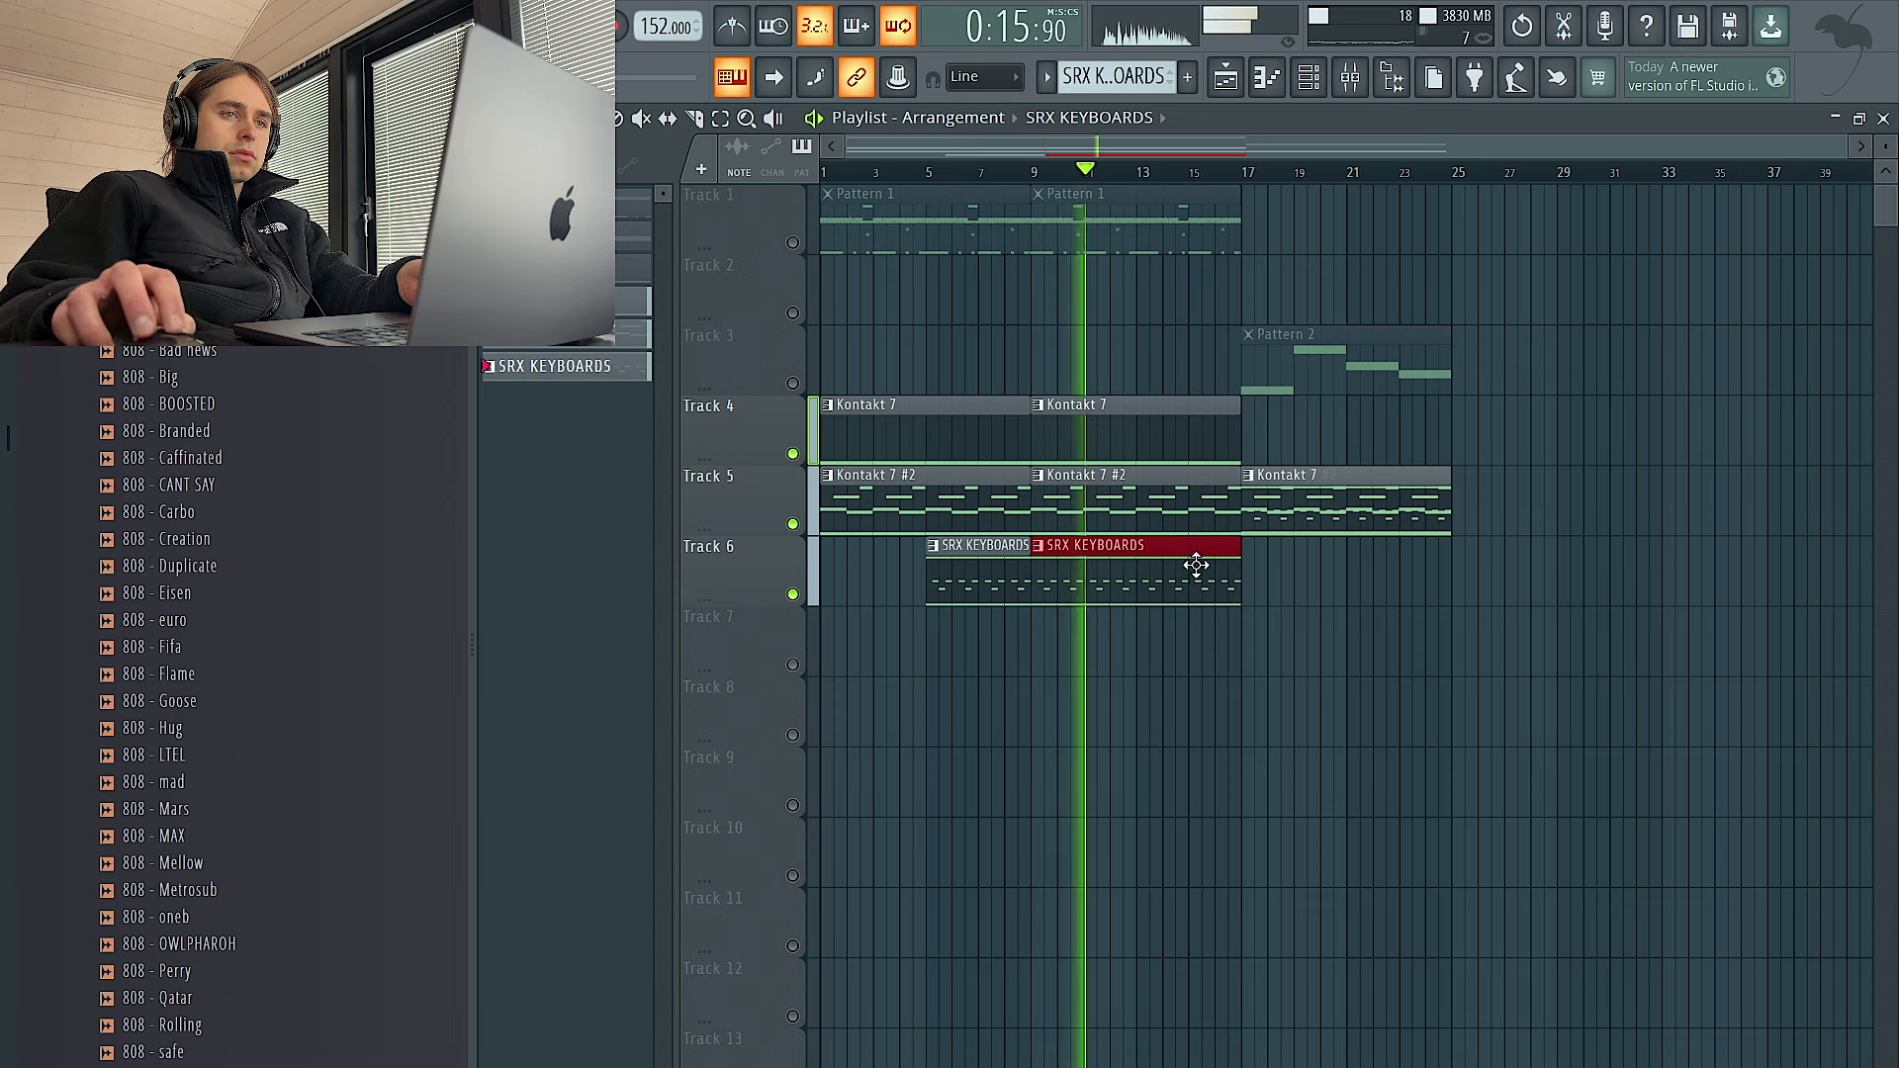
Duplicate Track 4's Kontakt 7 clip into bars 17 to 24, delete the one in bars 9 to 16, and play from around bar 8
ctrl+click(1169, 432)
key(ctrl+b)
right_click(1159, 435)
click(1007, 172)
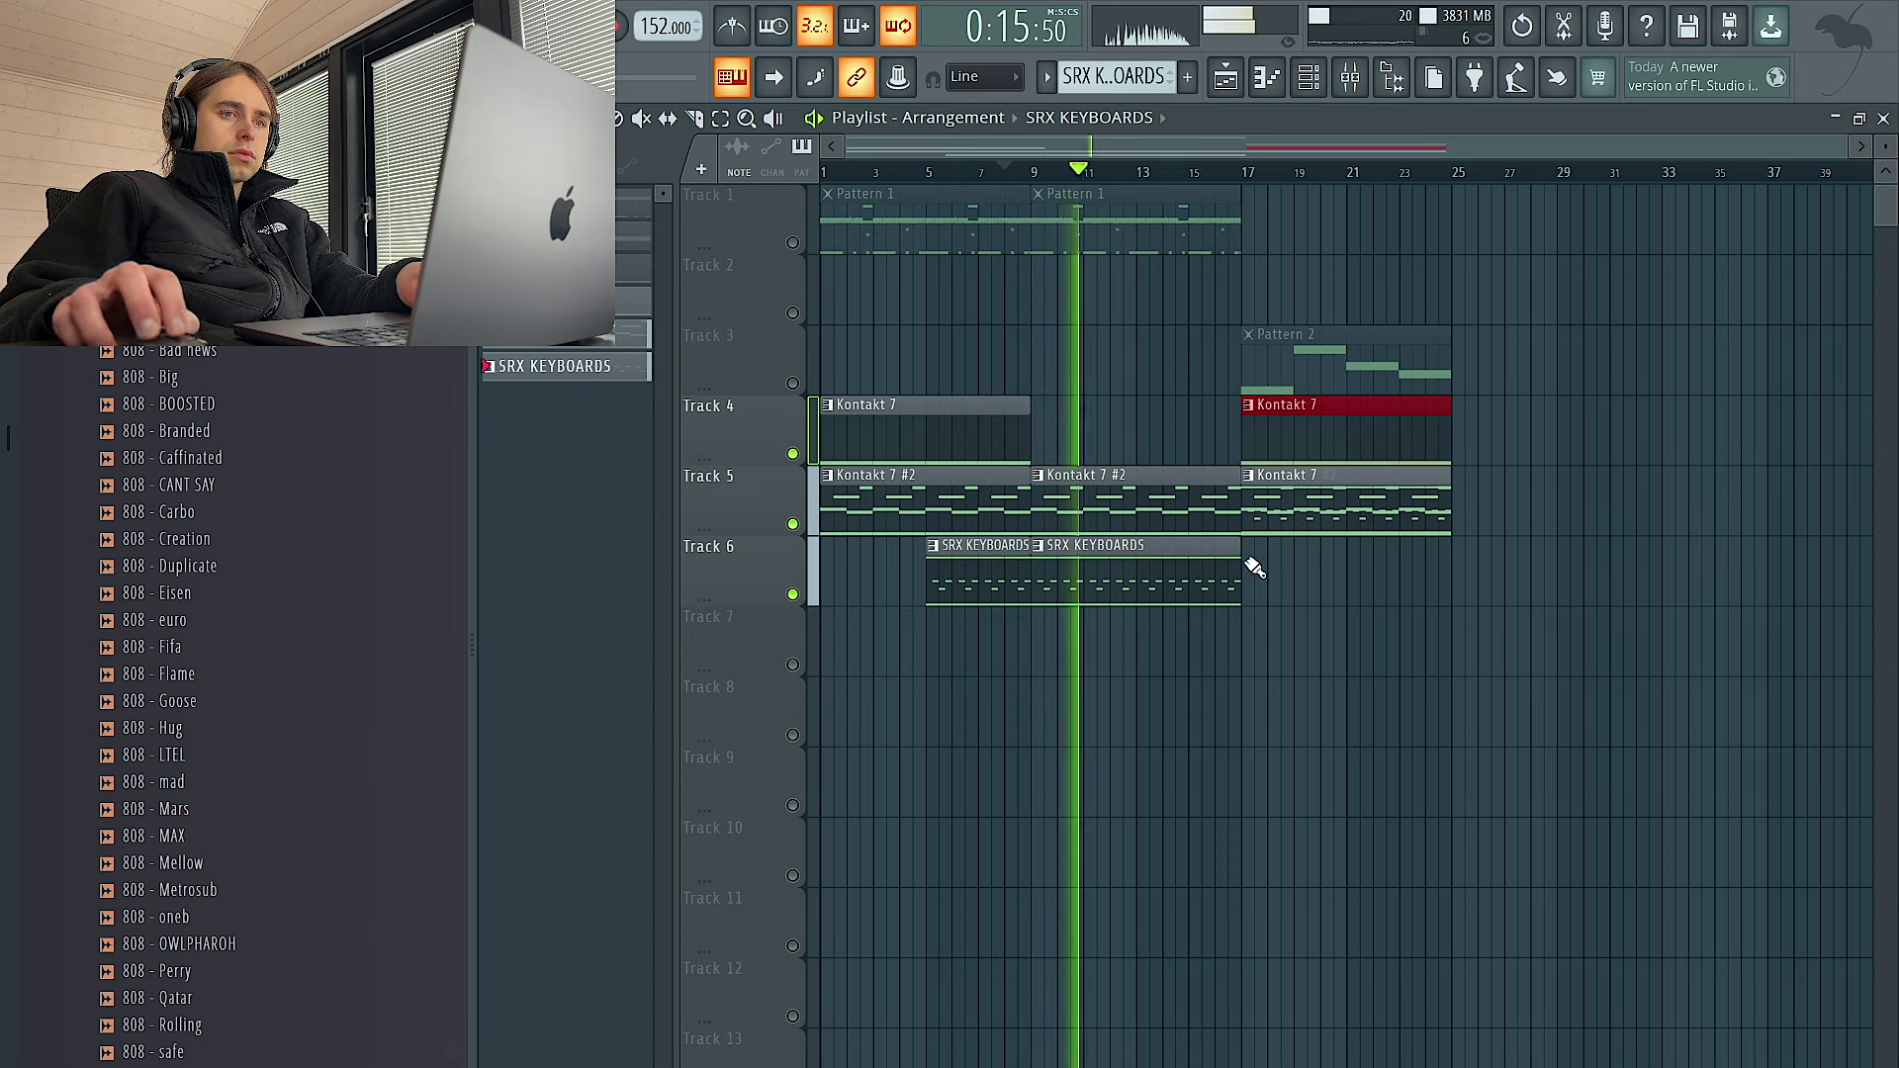
Duplicate SRX KEYBOARDS into bars 17 to 24 on Track 6 and Track 5's Kontakt 7 clip into bars 25 to 32
ctrl+click(1129, 580)
key(ctrl+b)
ctrl+click(1331, 491)
key(ctrl+b)
Replace the Kontakt 7 clip at bar 17 on Track 5 with a copy of Kontakt 7 #2
right_click(1159, 497)
key(ctrl+d)
right_click(1168, 504)
drag(1111, 503, 1001, 500)
key(ctrl+b)
Duplicate Kontakt 7 into bars 25 to 32 on Track 4 and continue Kontakt 7 #2 through bar 40 on Track 5
drag(1324, 439, 1266, 434)
key(ctrl+b)
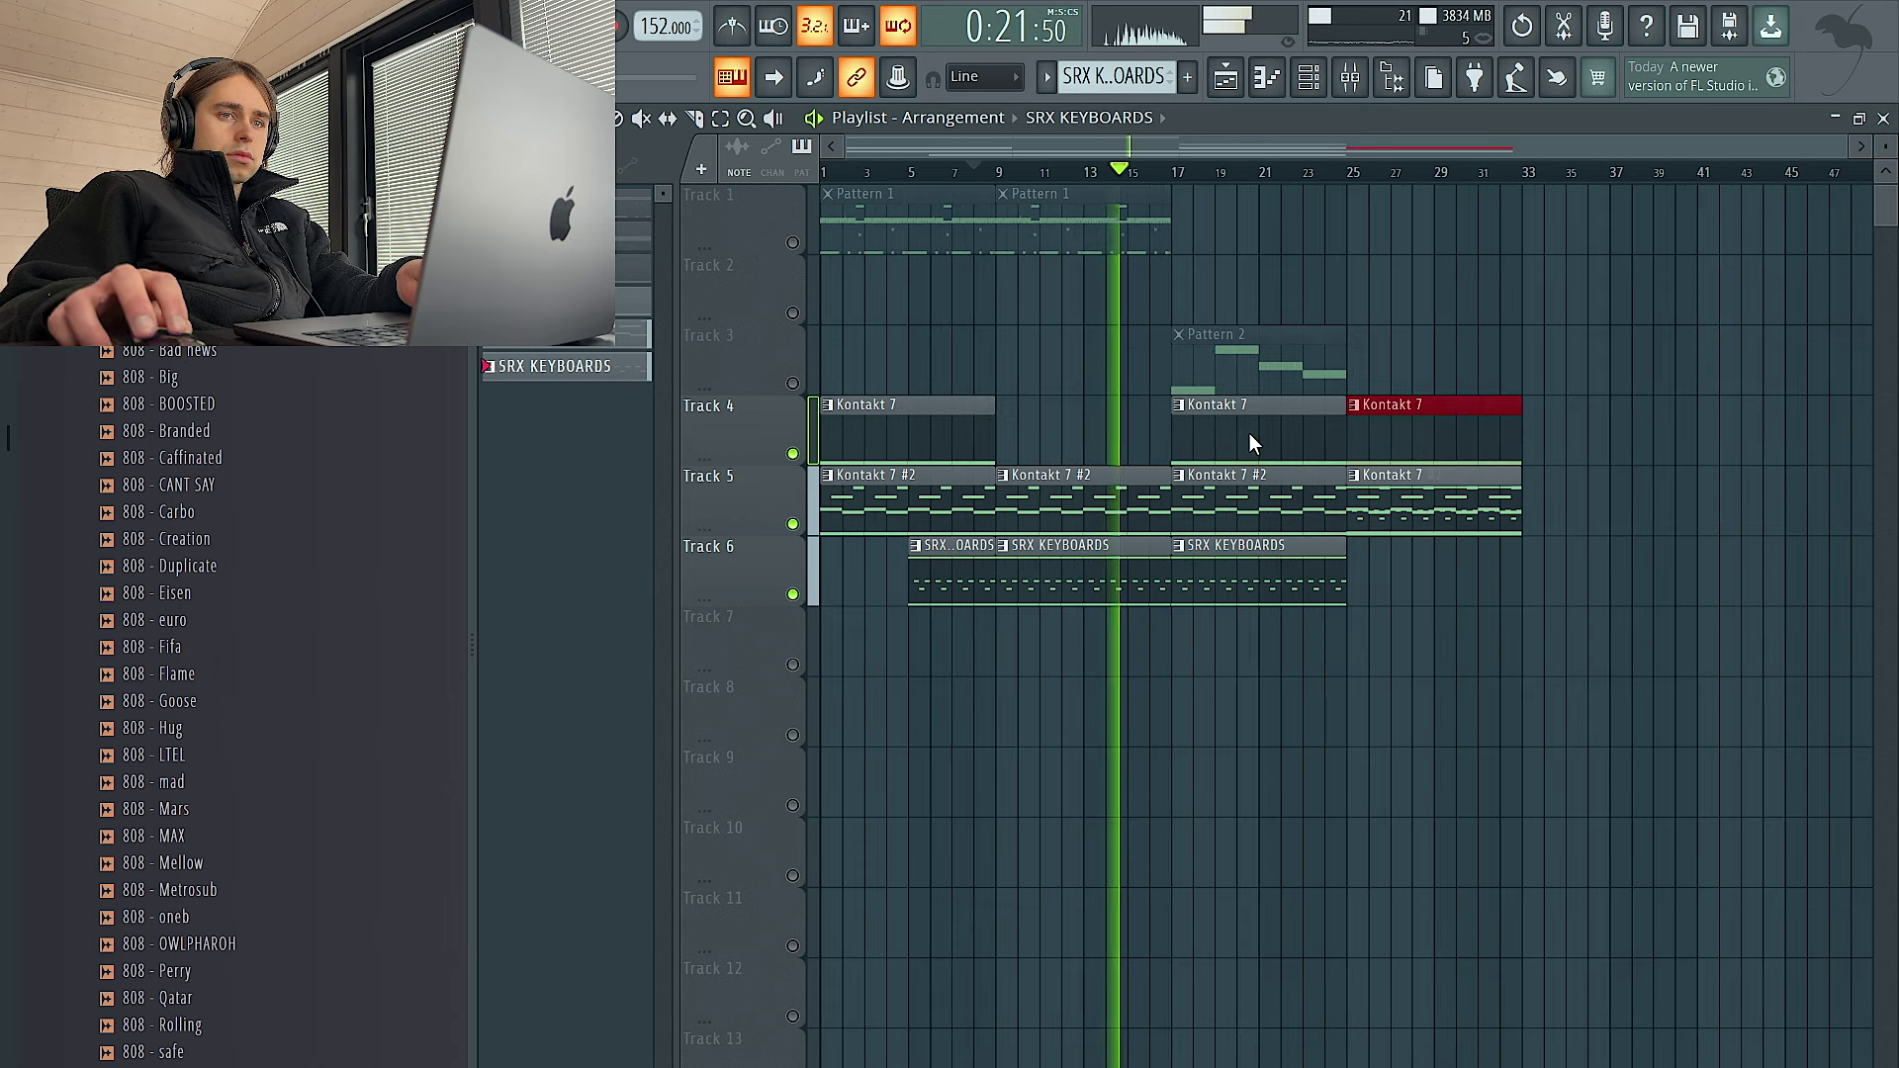
right_click(1456, 514)
right_click(1454, 518)
ctrl+click(1284, 499)
key(ctrl+b)
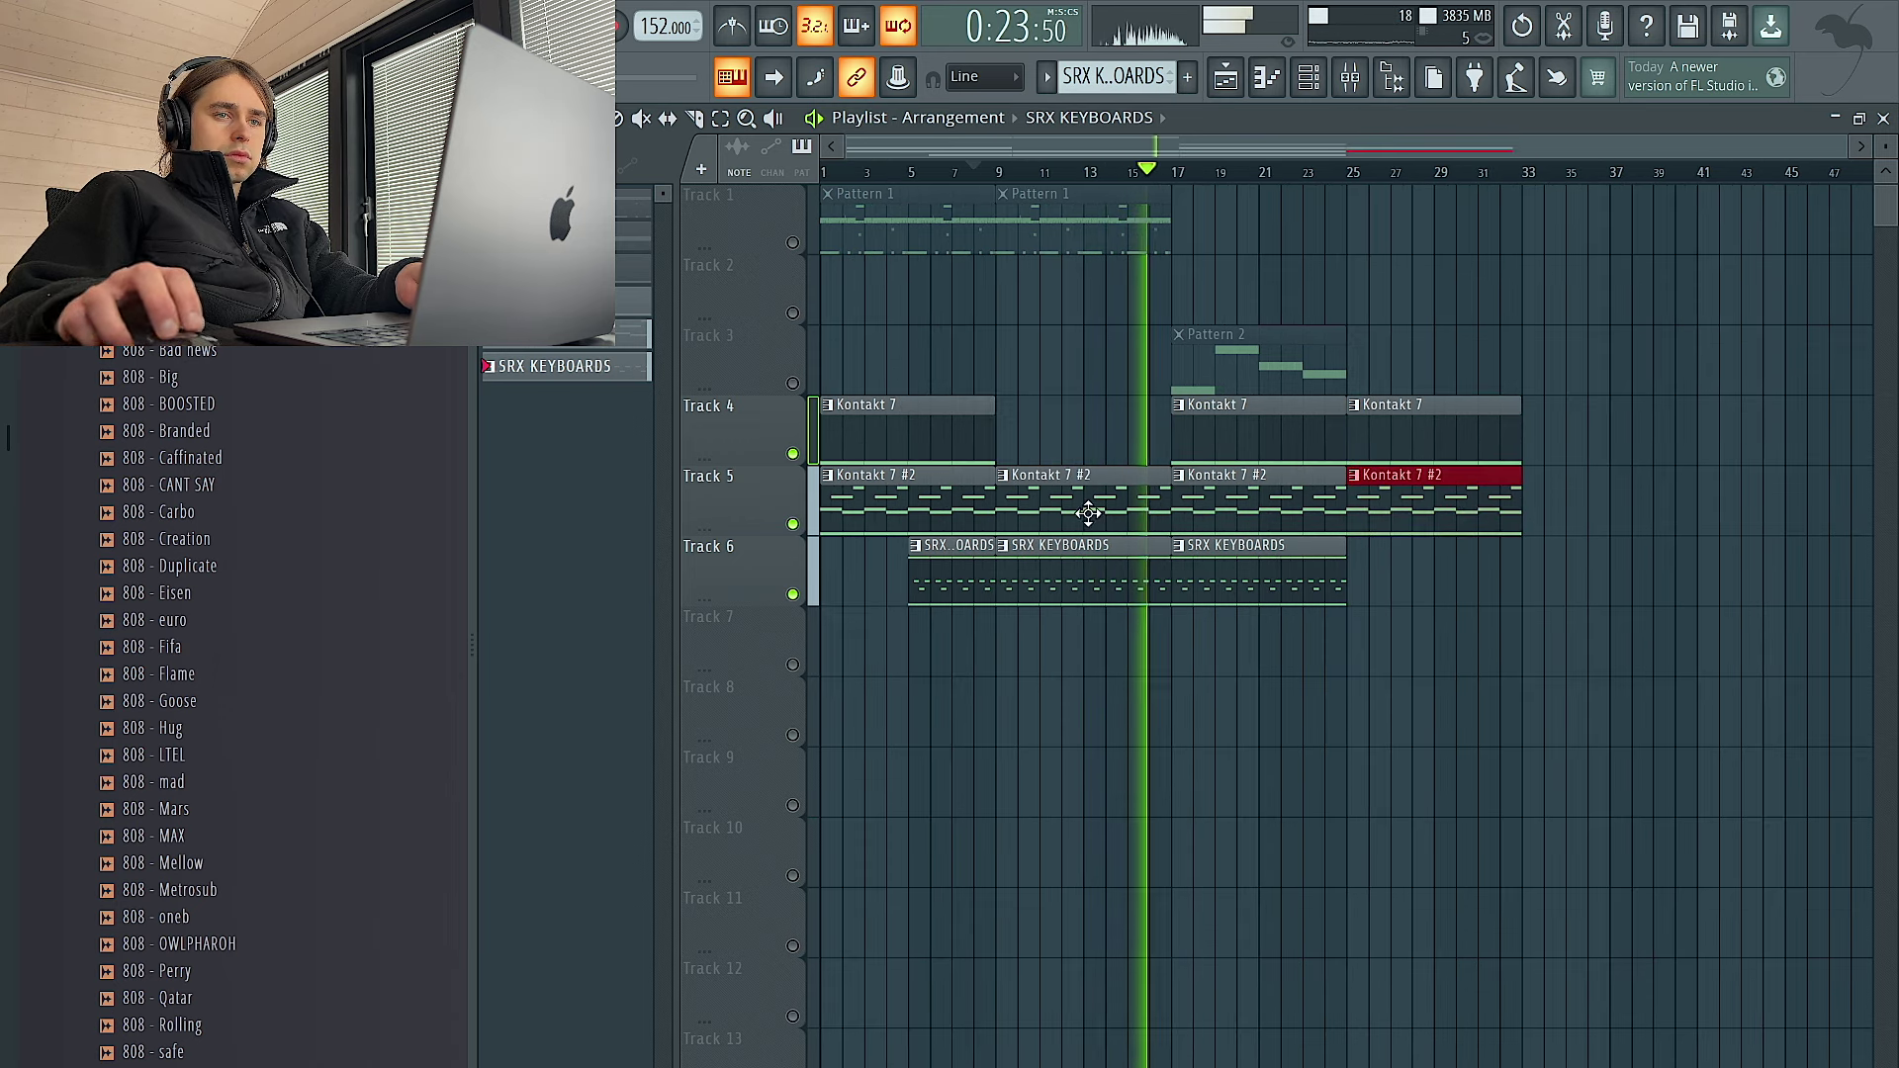
key(ctrl+b)
scroll(1432, 518, down, 2)
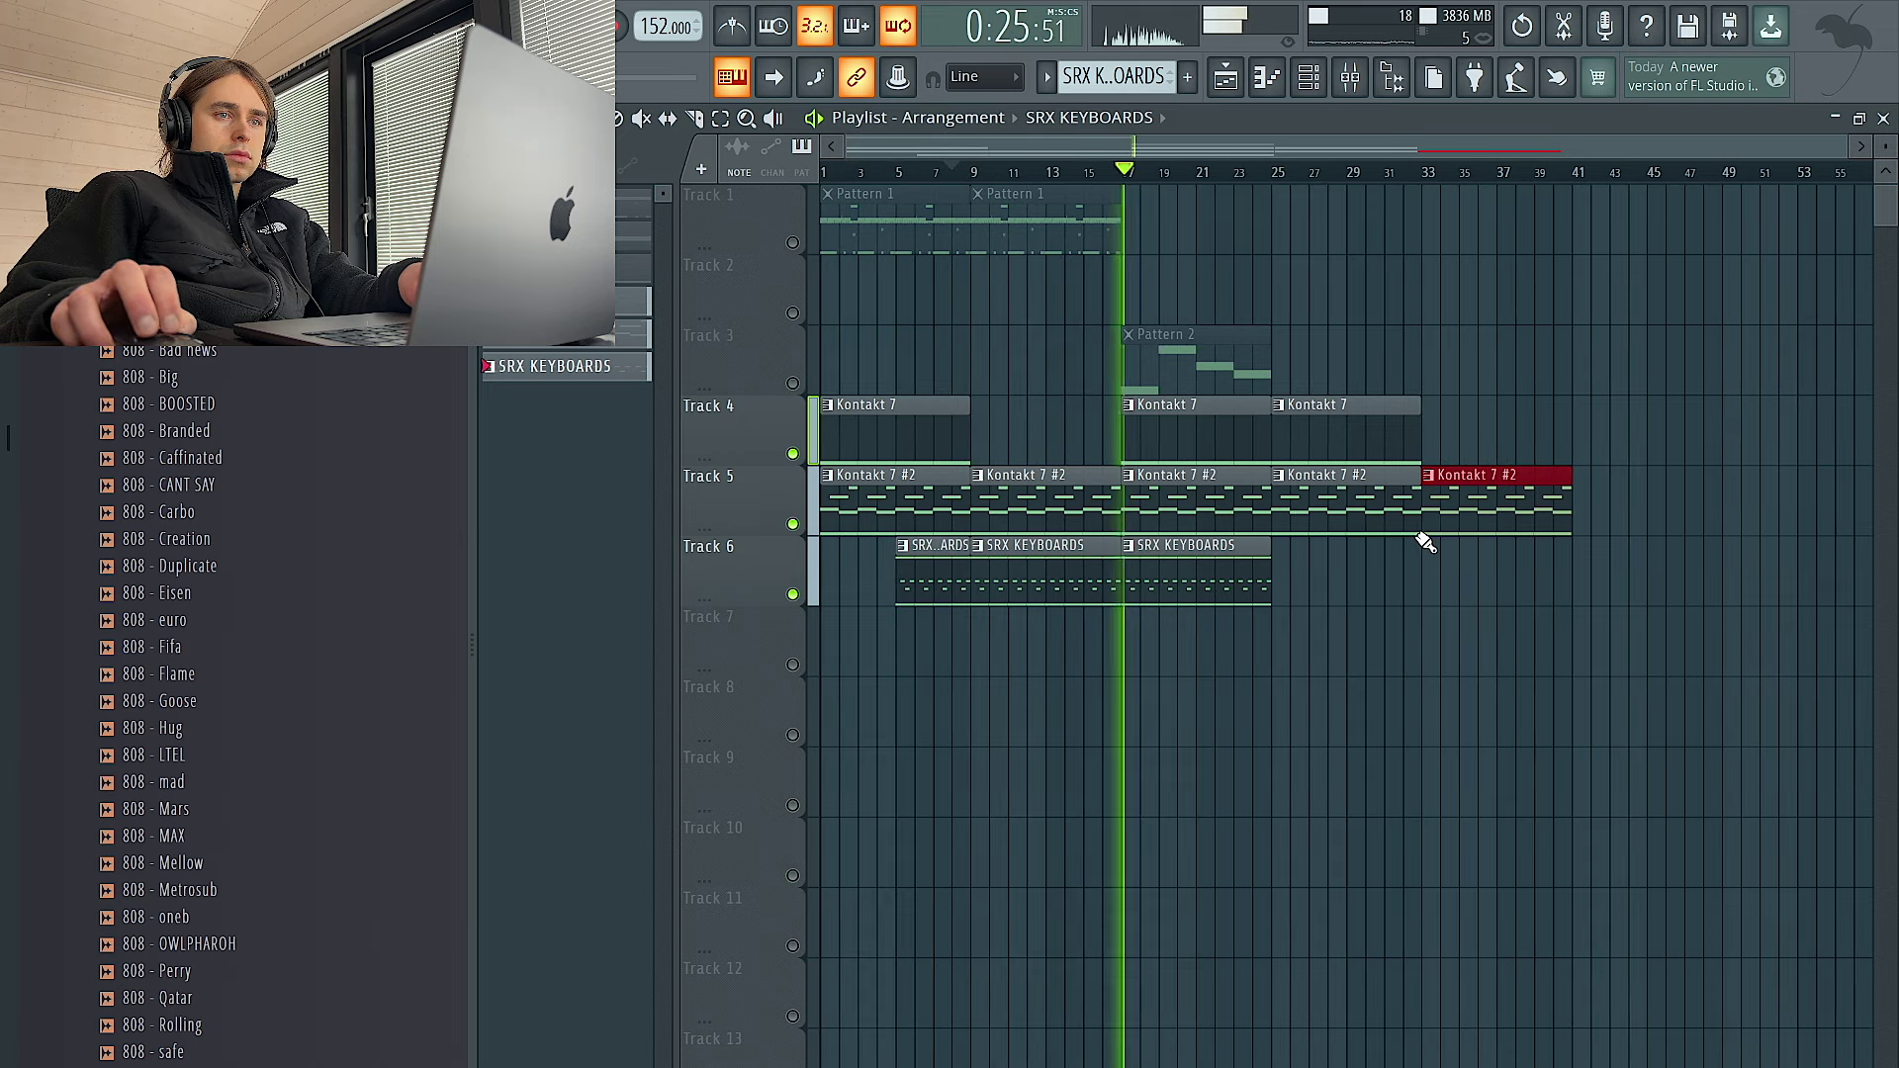
Copy SRX KEYBOARDS into bars 33 to 48 on Track 6, leaving bars 25 to 32 empty
drag(1322, 589, 1256, 583)
key(ctrl+b)
key(ctrl+b)
right_click(1308, 581)
key(ctrl+b)
Copy Kontakt 7 into bars 41 to 48 on Track 4, leaving bars 33 to 40 empty
right_click(1393, 450)
key(ctrl+z)
drag(1441, 443, 1368, 438)
key(ctrl+b)
key(ctrl+b)
right_click(1448, 439)
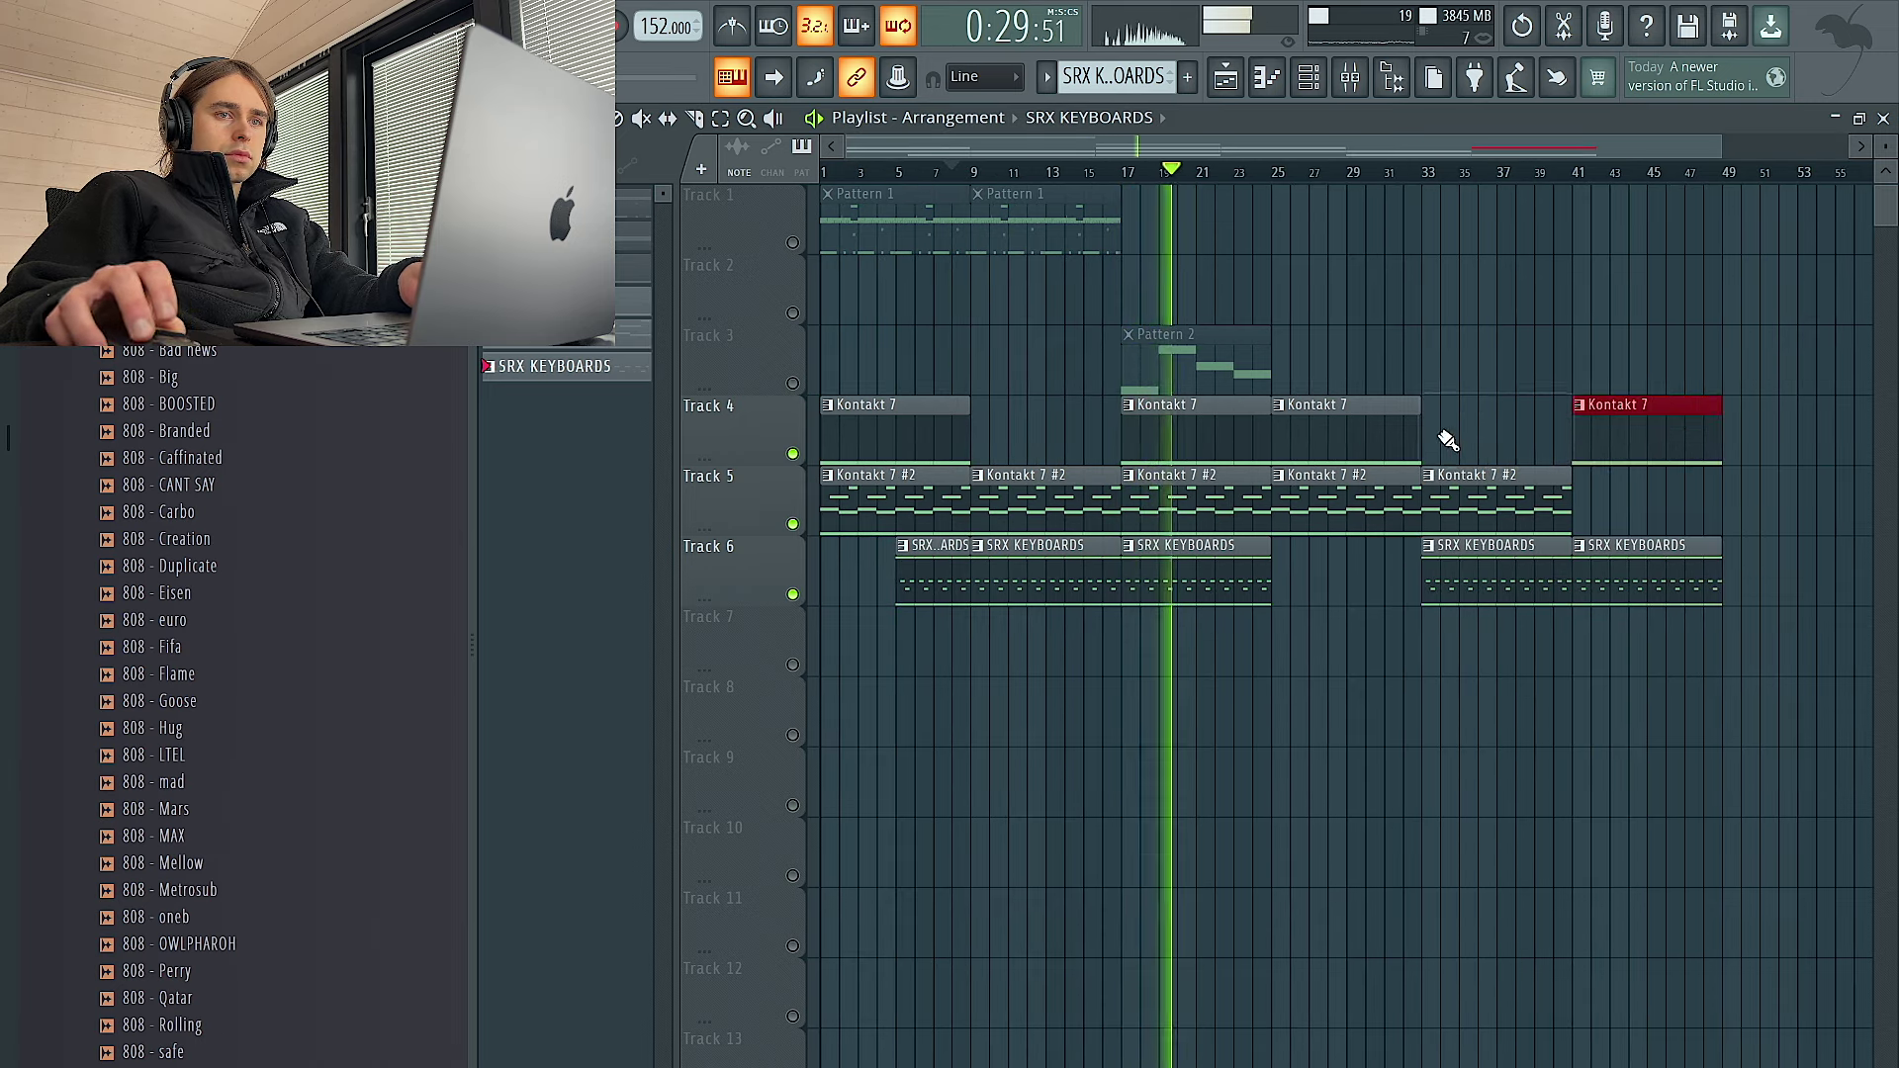
right_click(1360, 438)
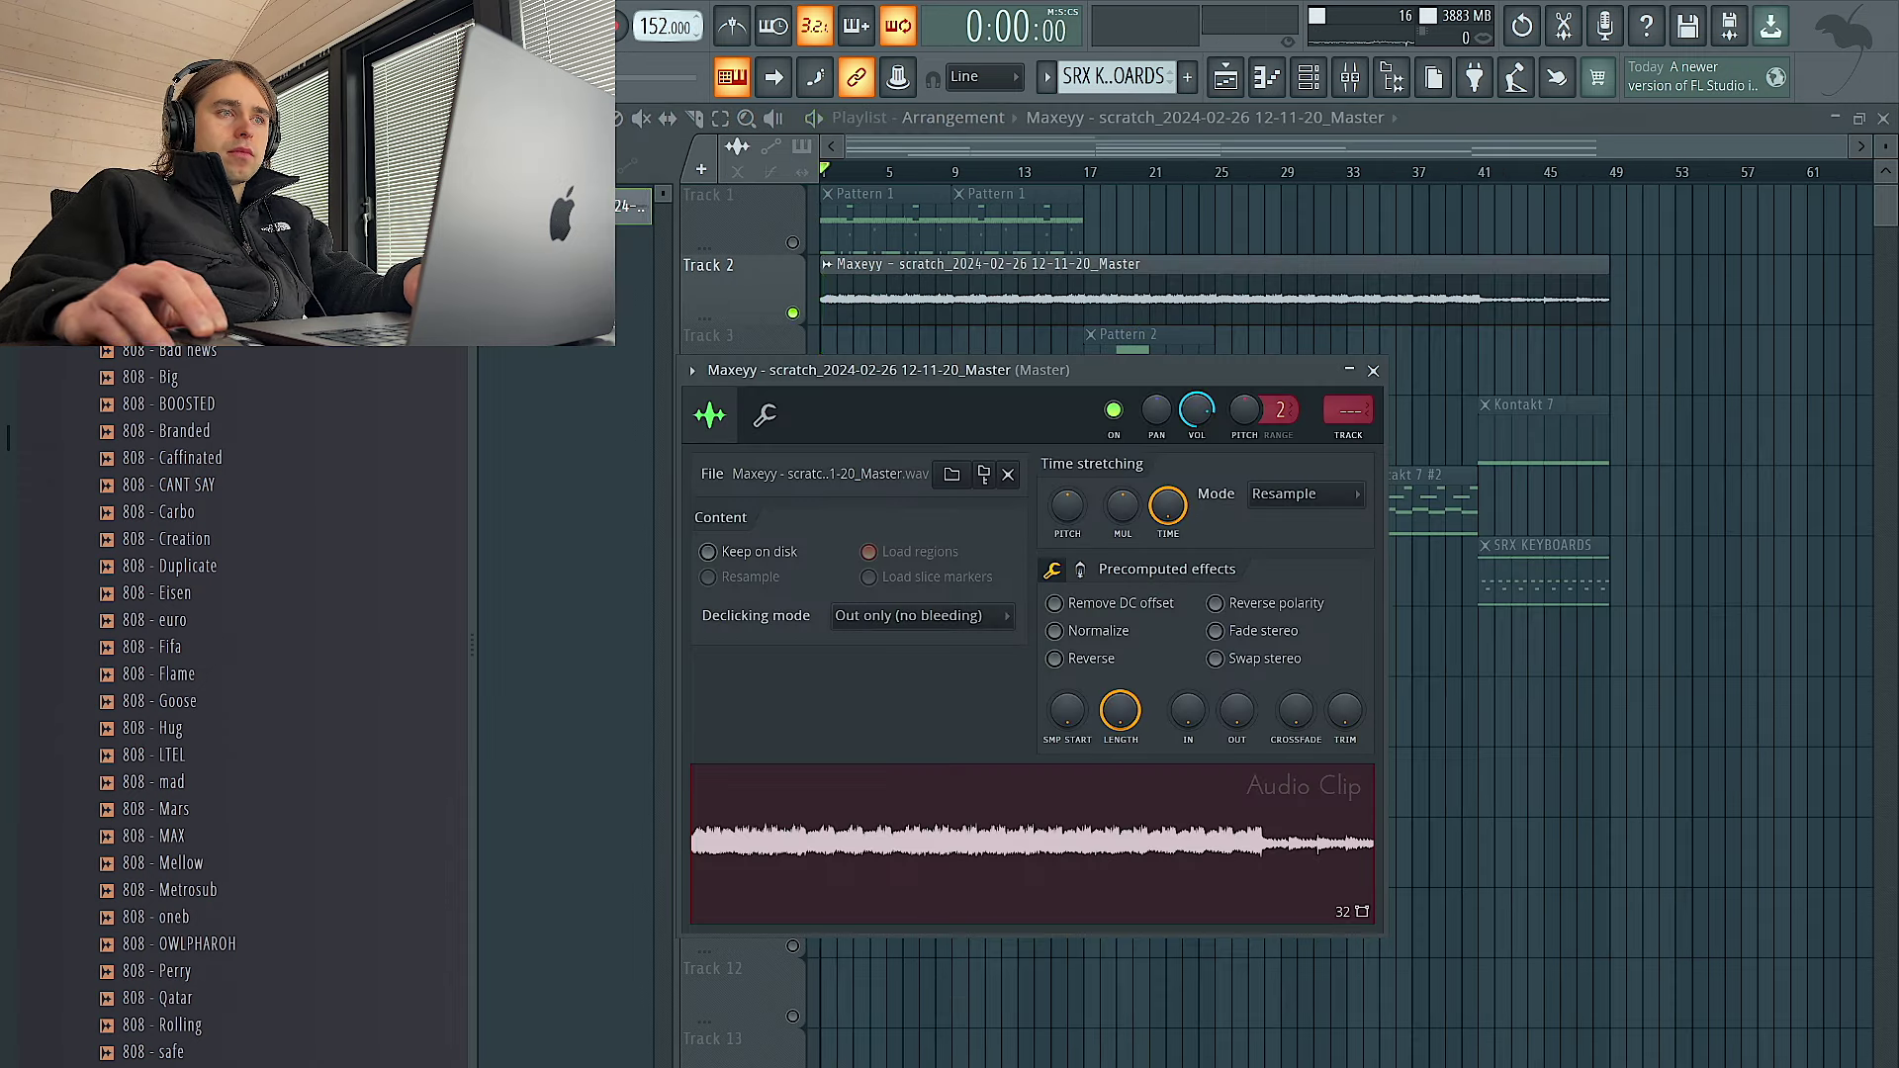
Route the Master audio clip on Track 2 to mixer track 1 and load HalfTime in its second effect slot
click(1350, 435)
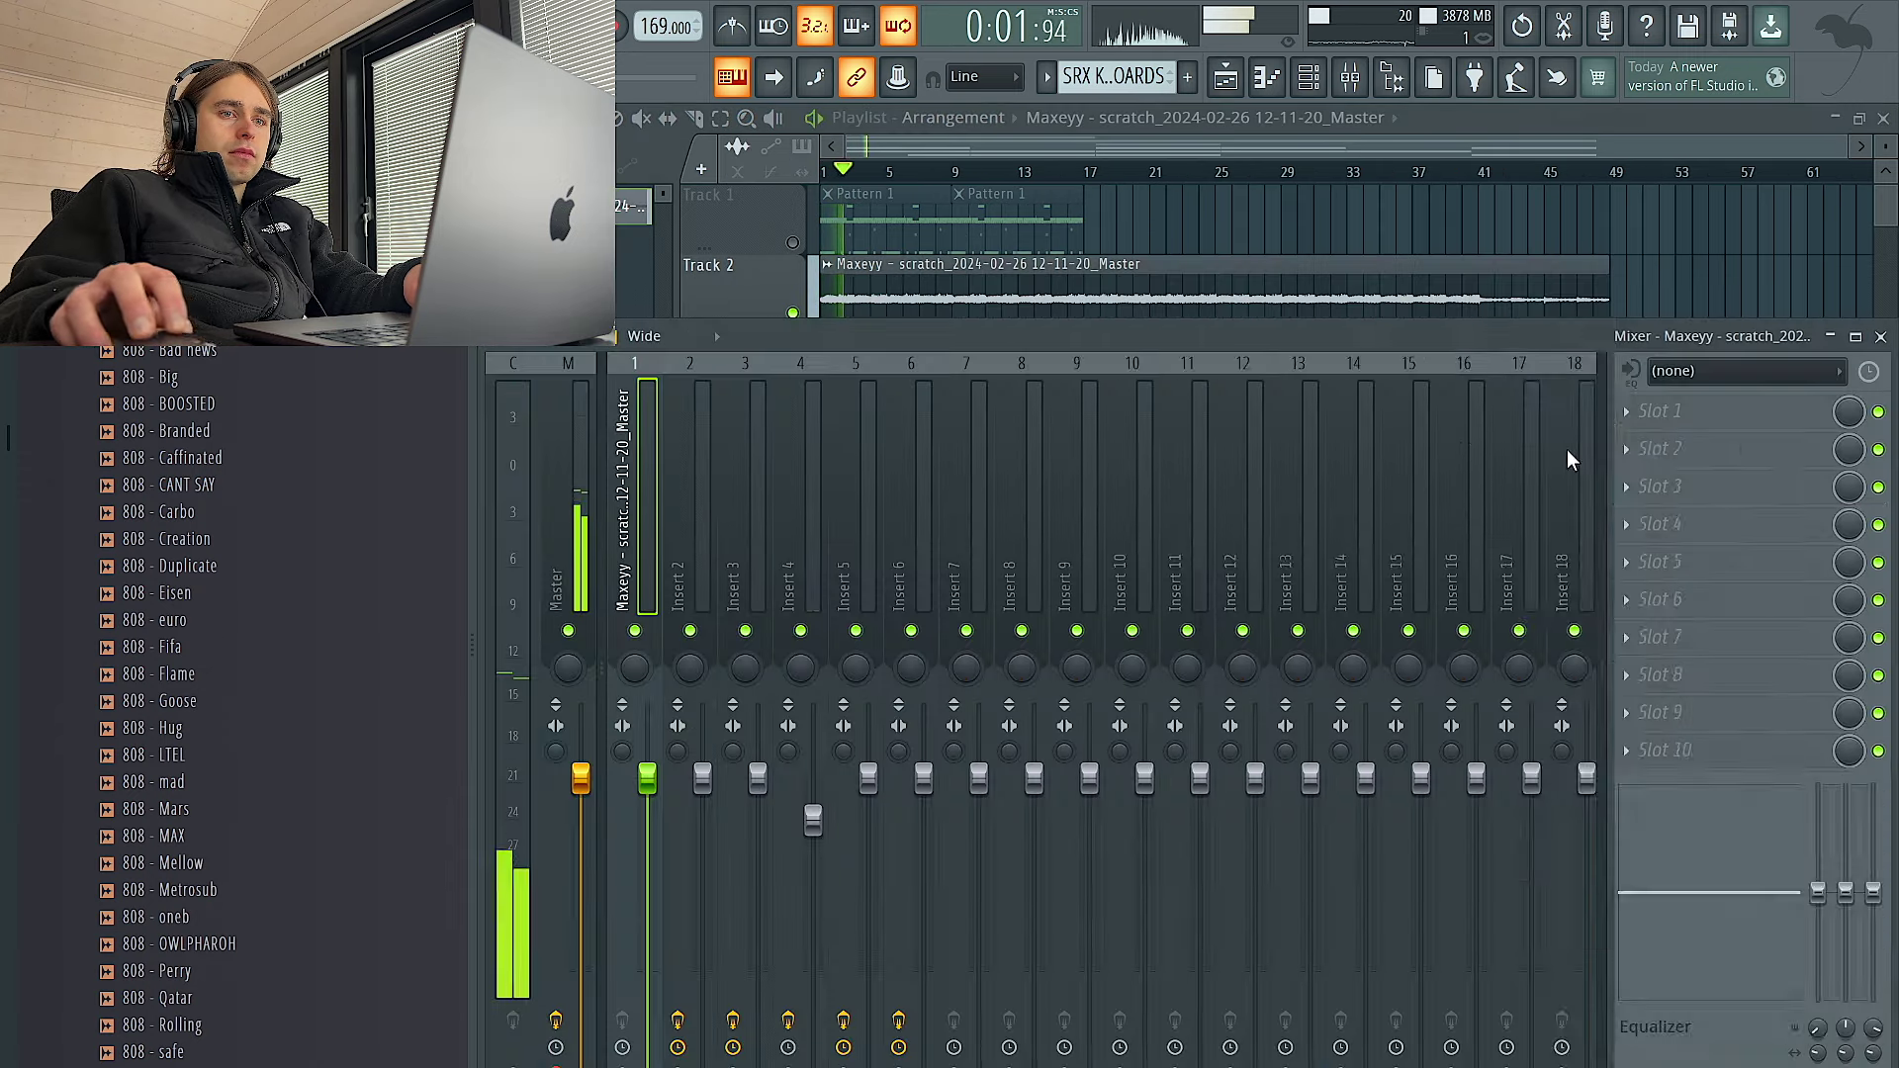
click(1671, 448)
click(1090, 380)
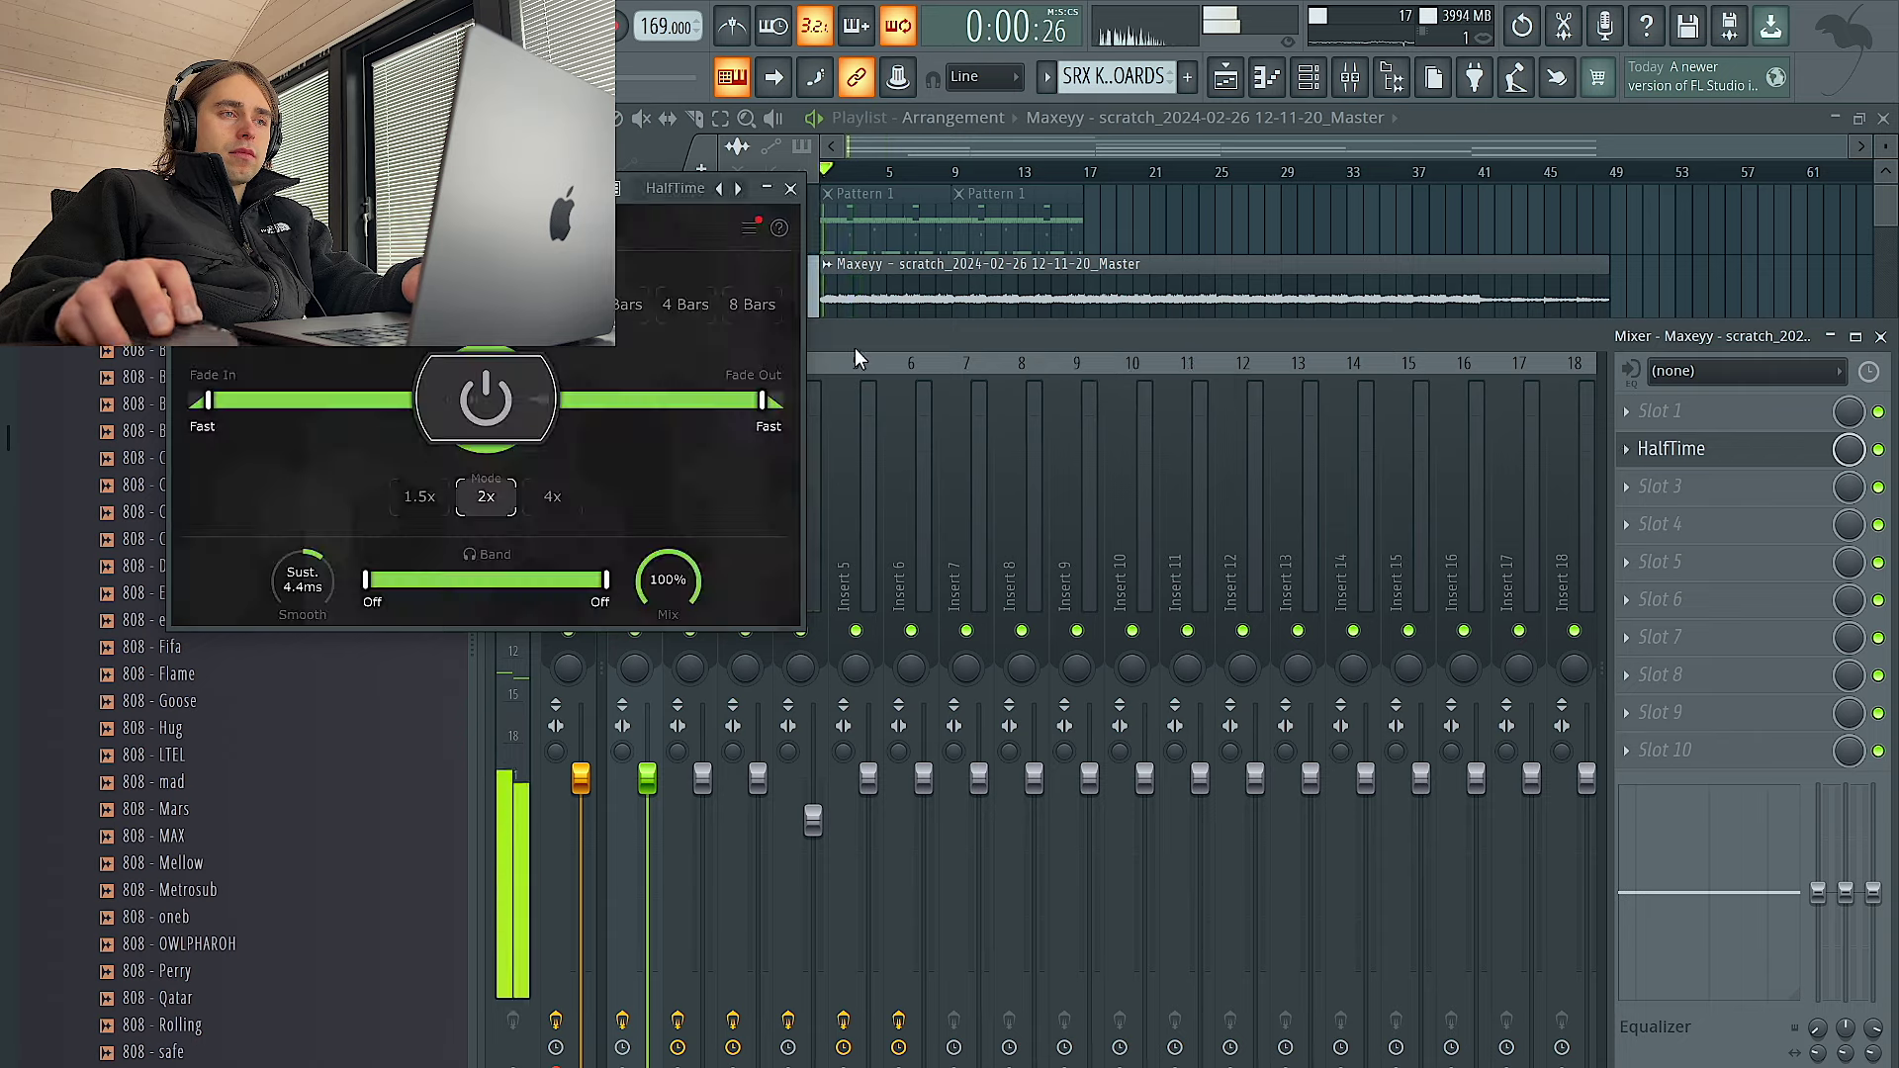
click(789, 188)
key(F9)
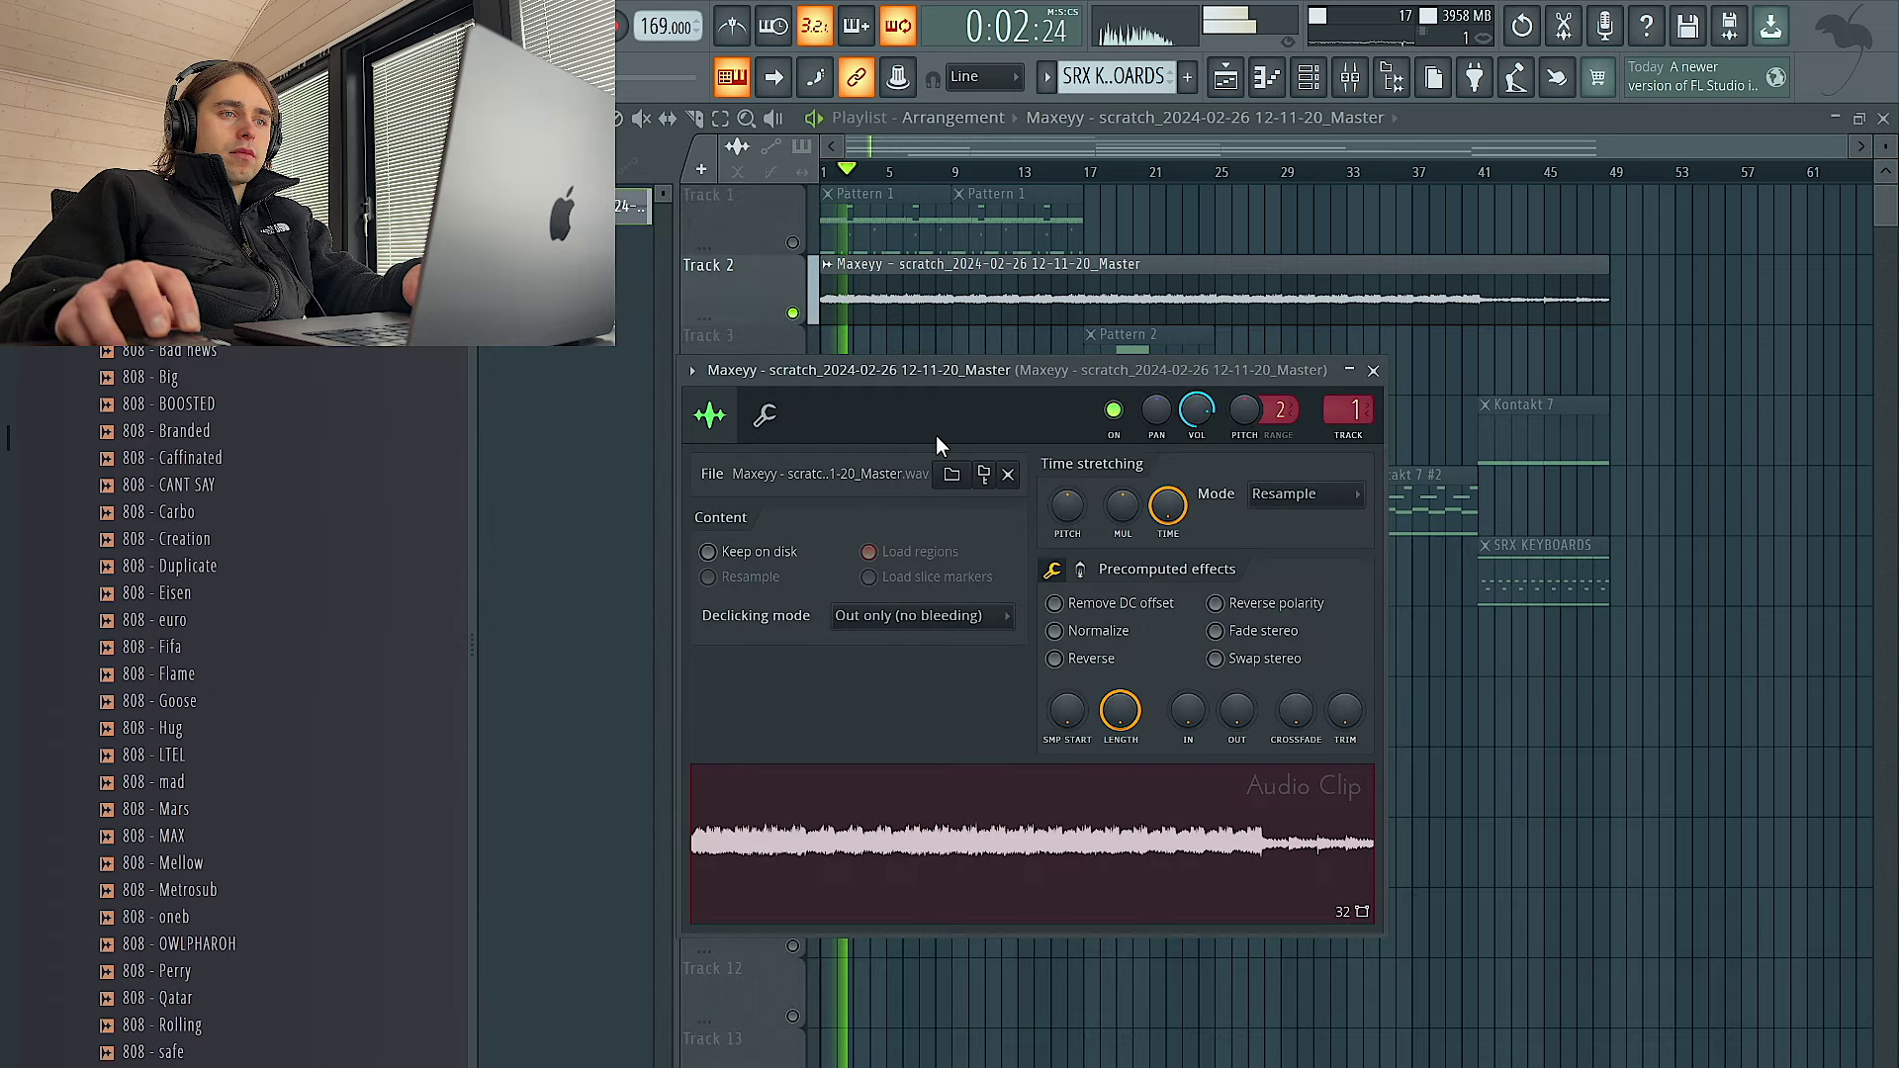
Set the Master audio clip's time stretching mode to Stretch and its pitch range to 12
key(Escape)
double_click(1003, 315)
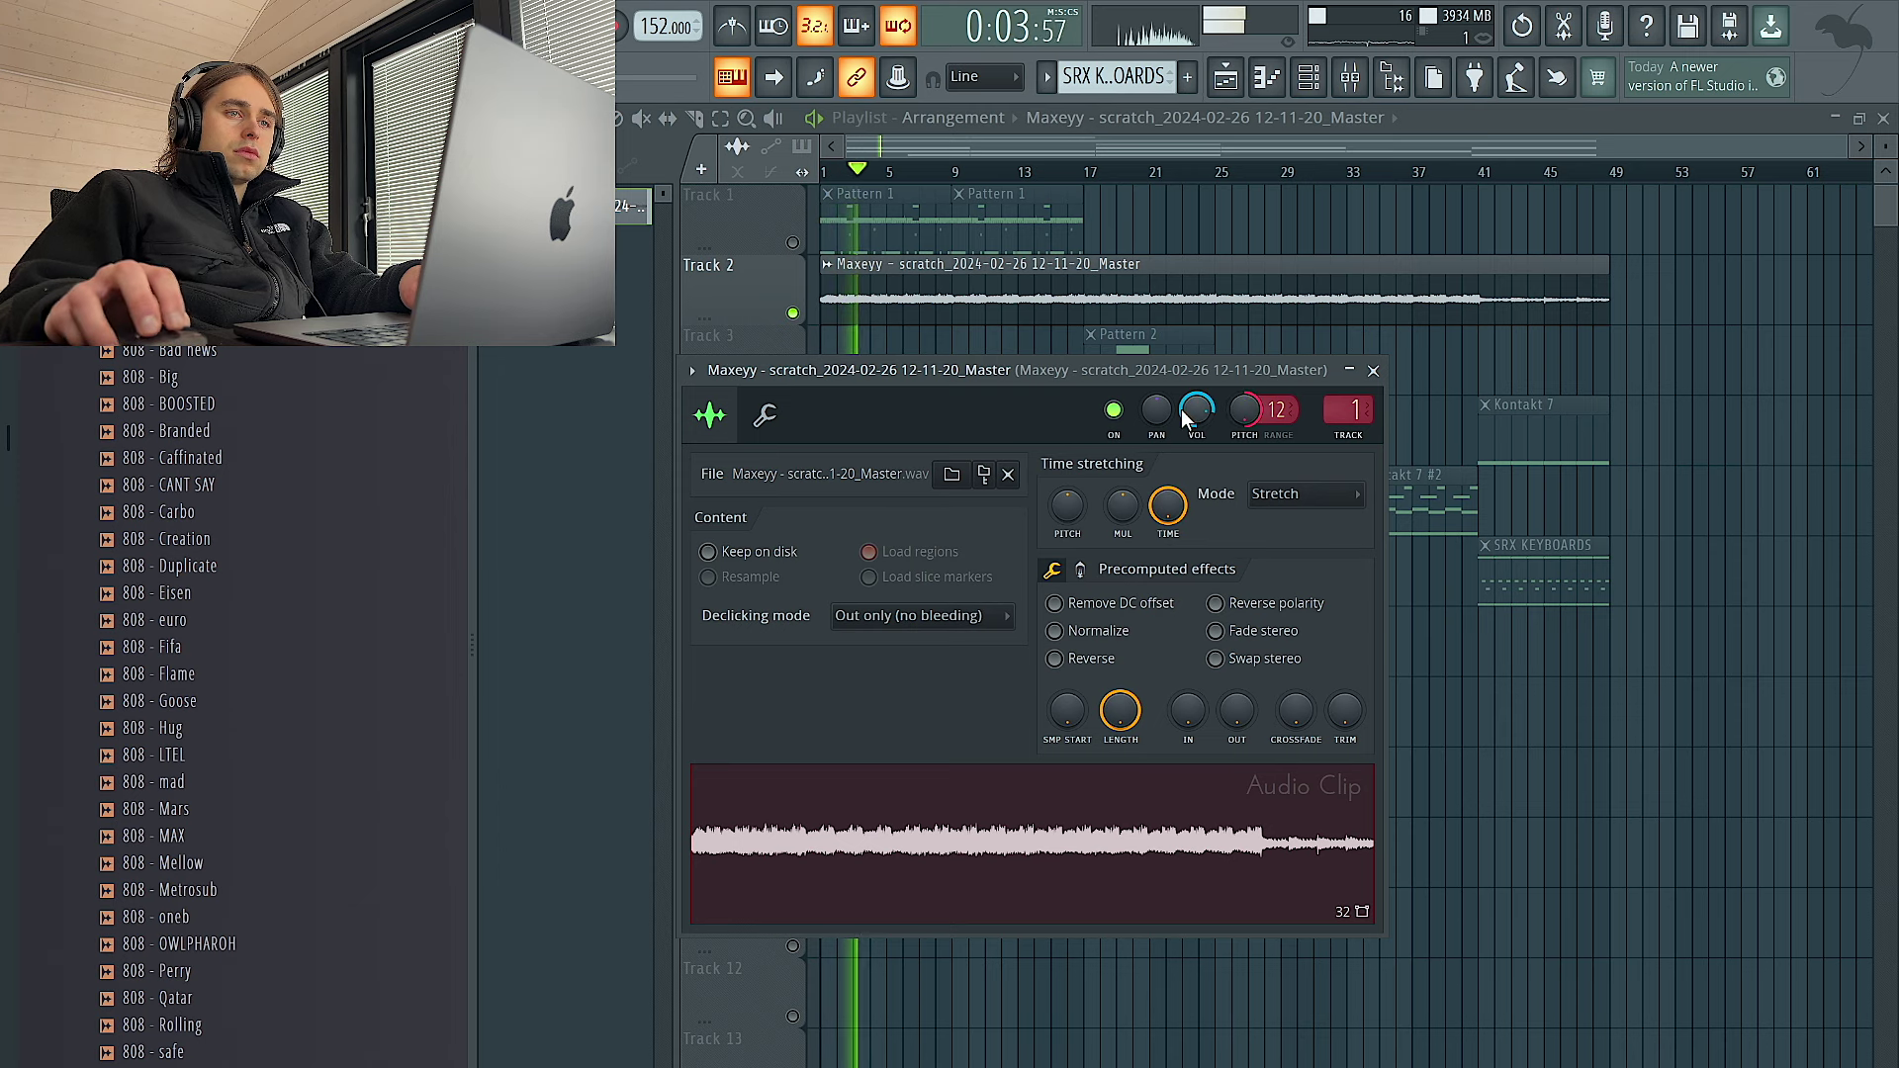
key(Escape)
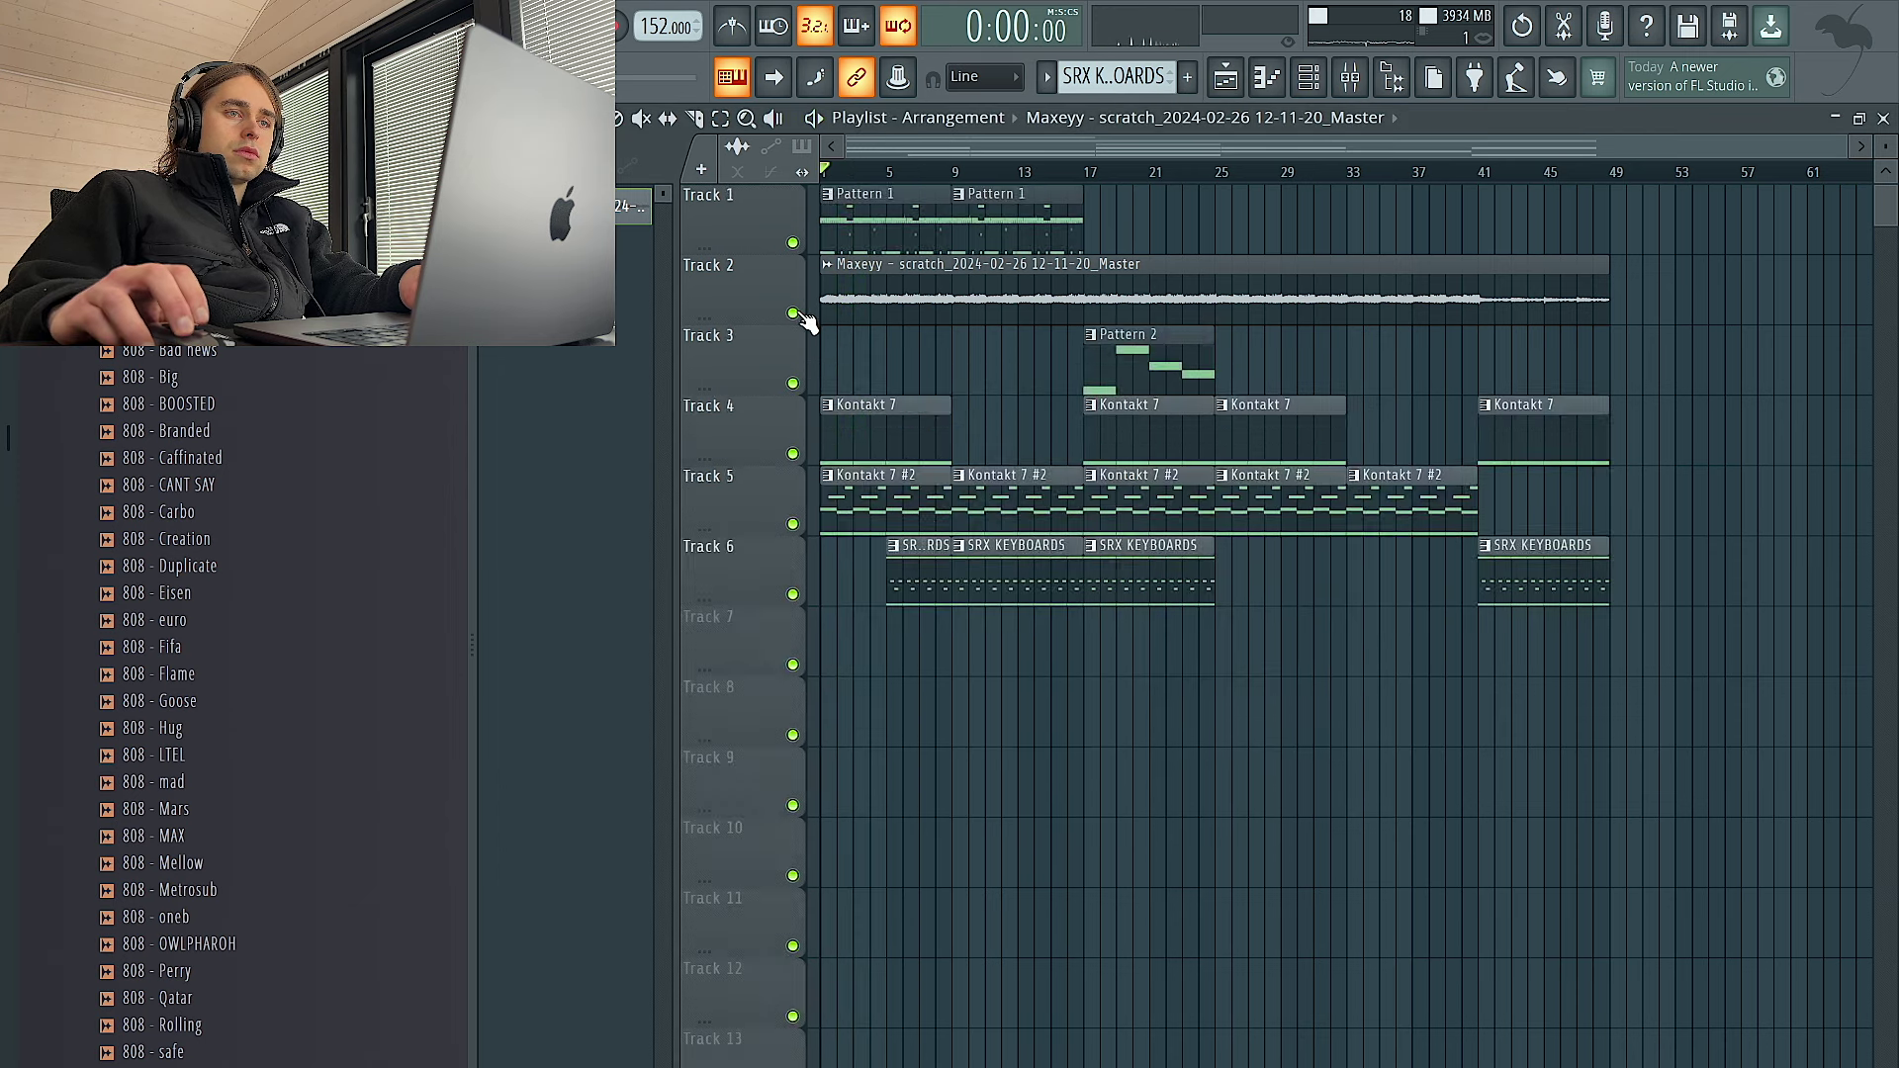
Place Pattern 1 in bars 25 to 40 on Track 1 and check the 808 - 5D notes in the piano roll
drag(1387, 219, 1323, 253)
key(ctrl+b)
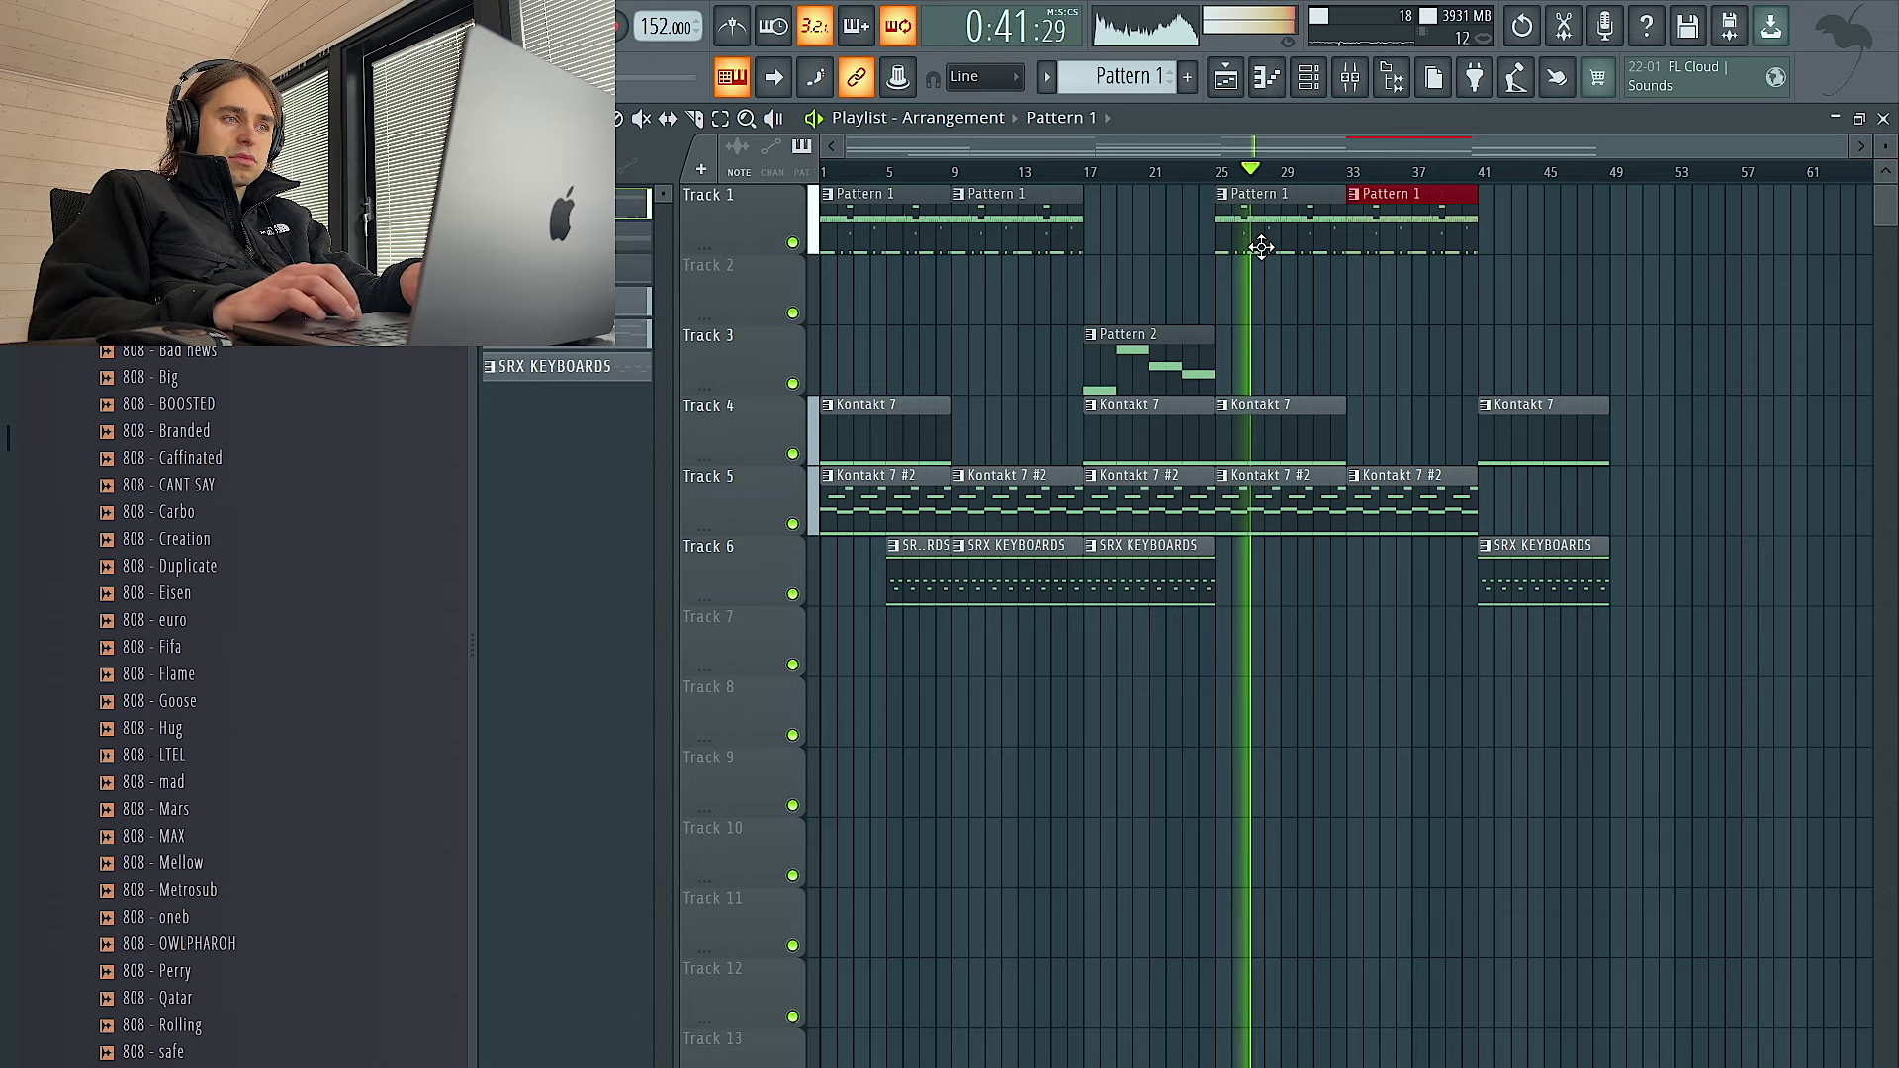
click(1269, 80)
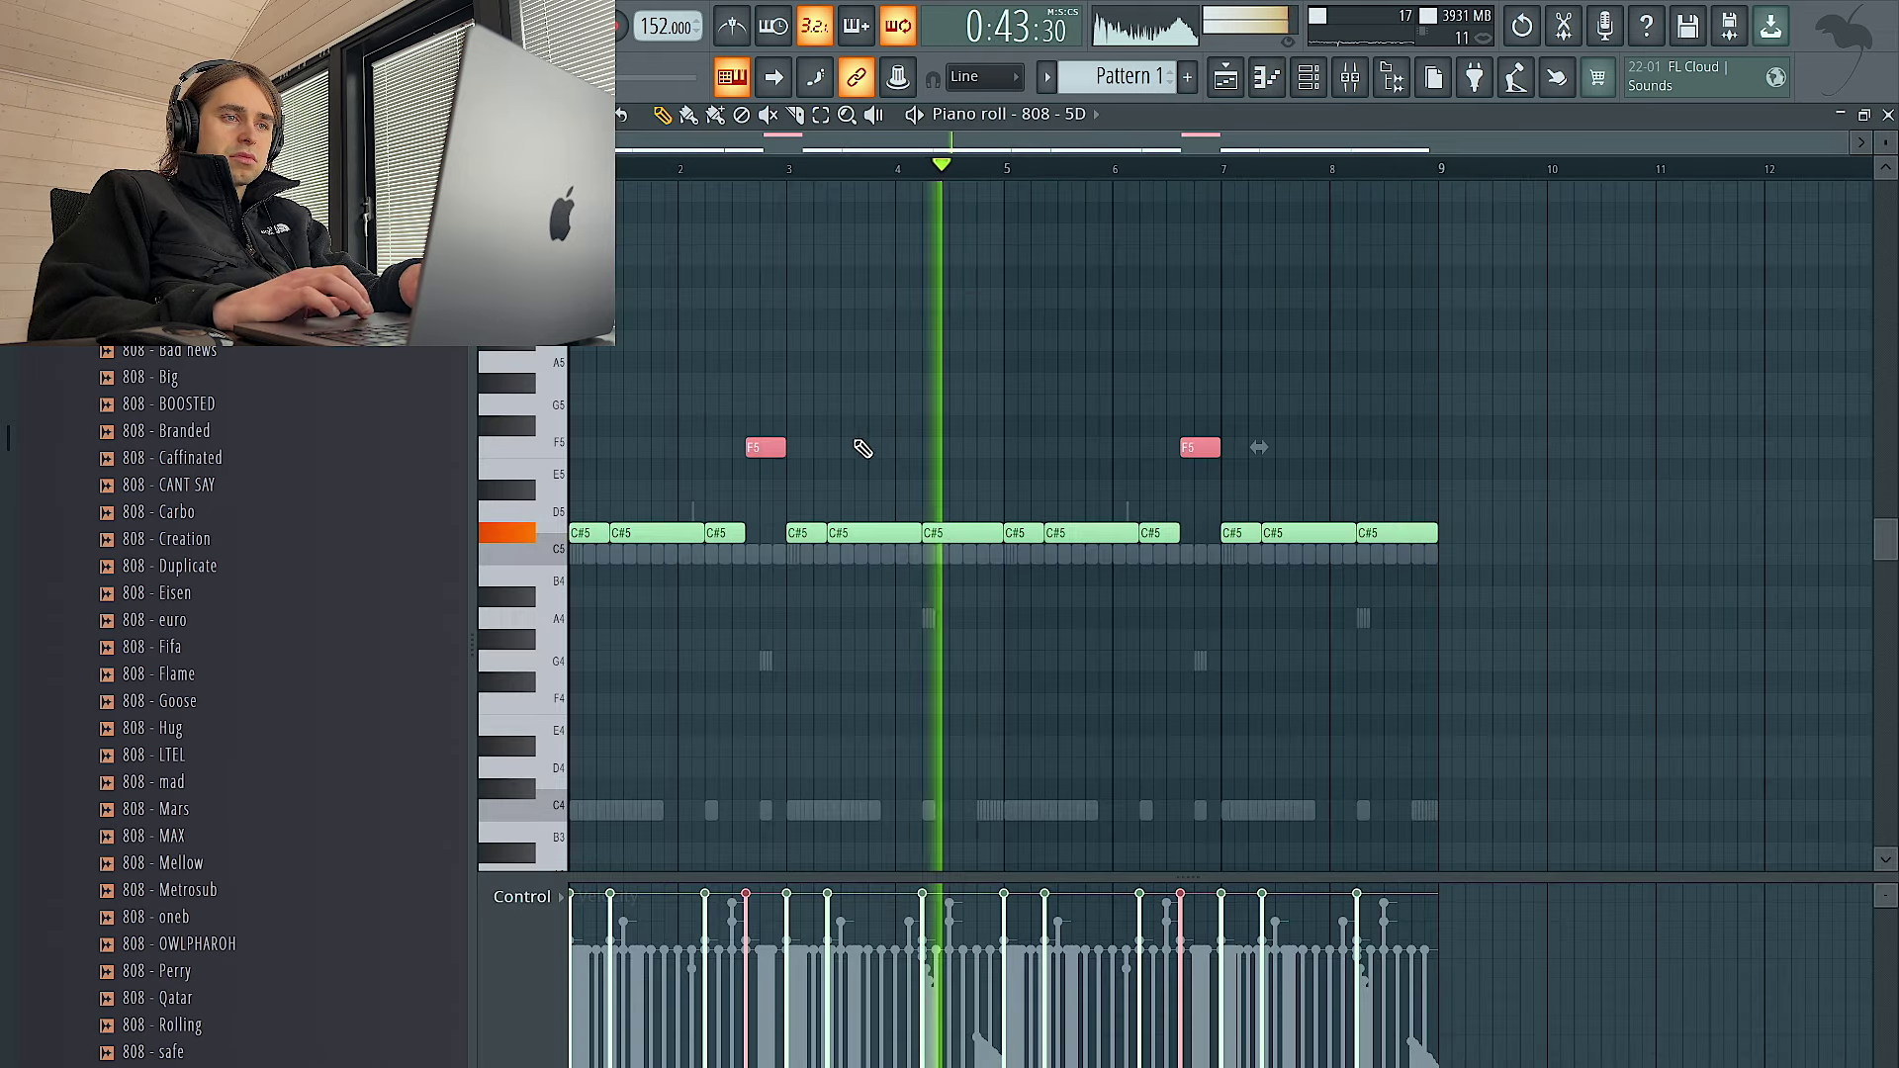
click(1229, 79)
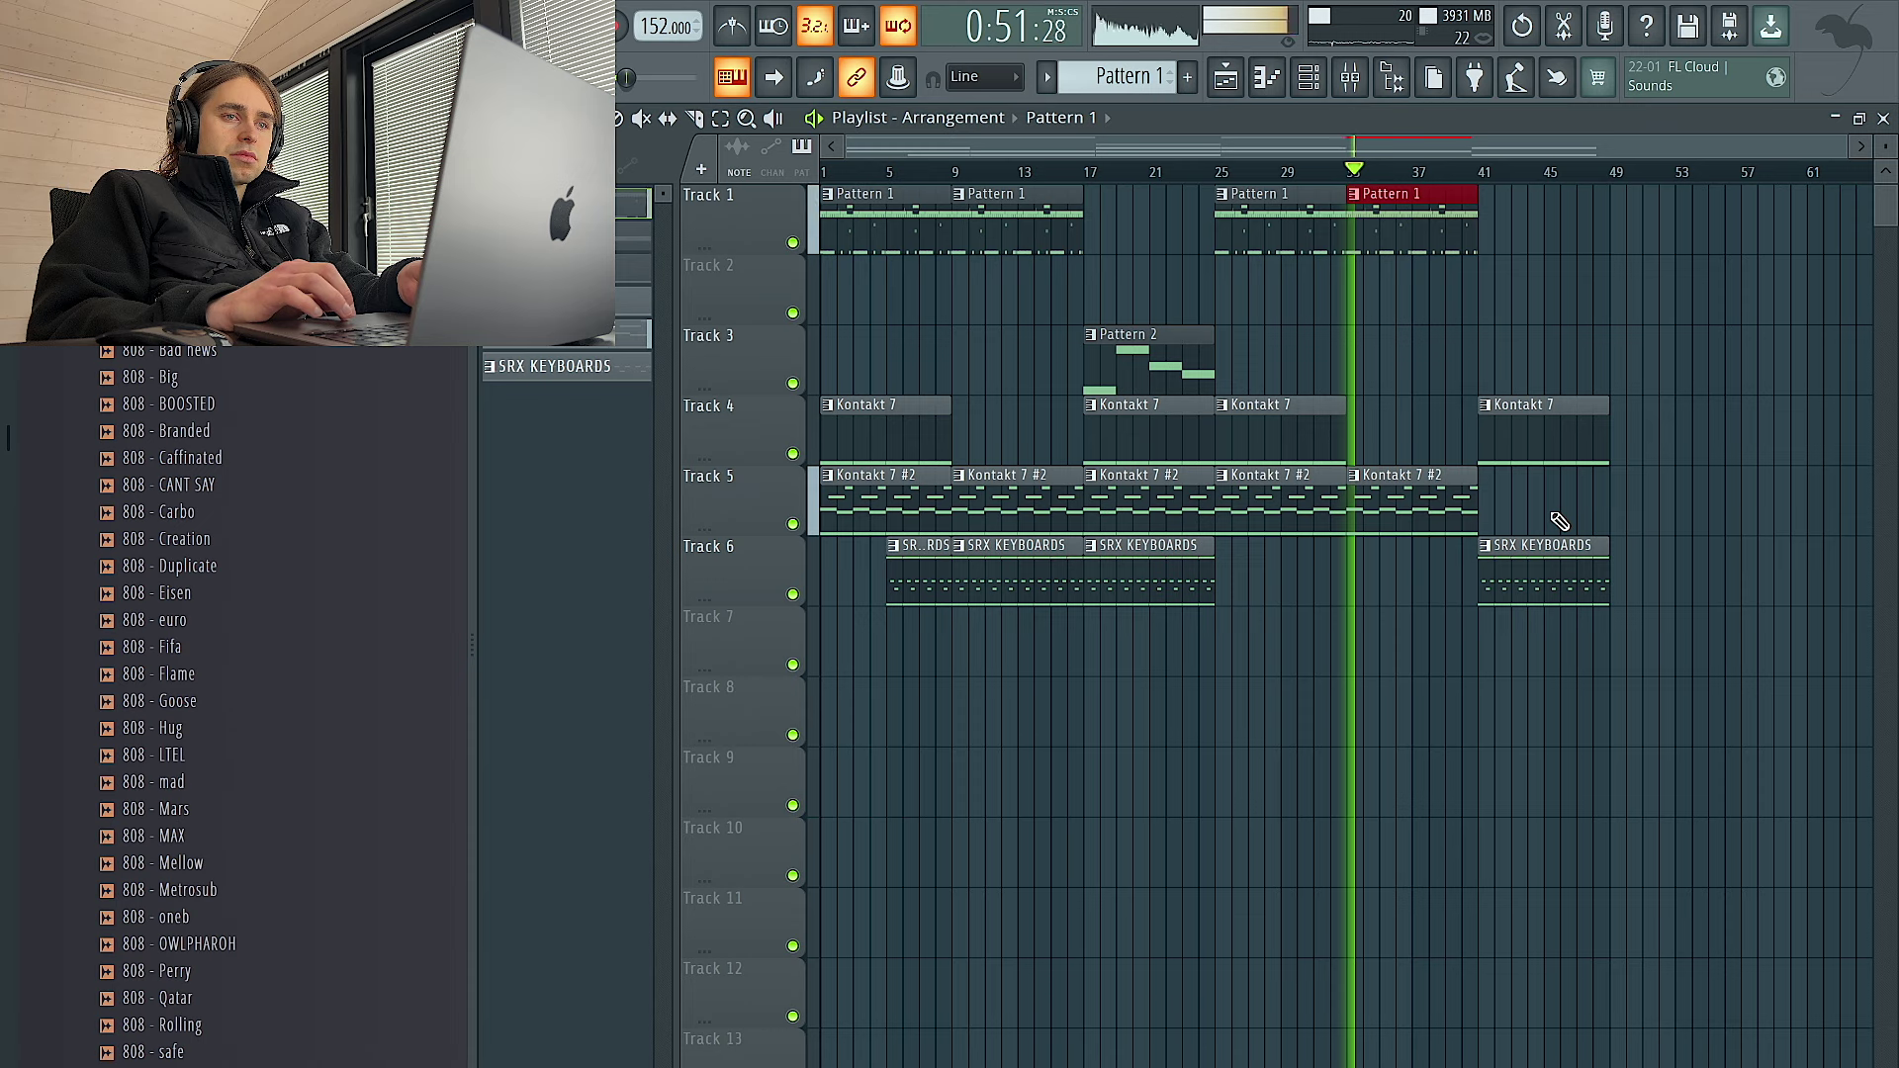
Replace the clips in bars 41 to 48 with copies of Pattern 2, Kontakt 7, Kontakt 7 #2 and SRX KEYBOARDS from bars 17 to 24
drag(1106, 344, 1138, 563)
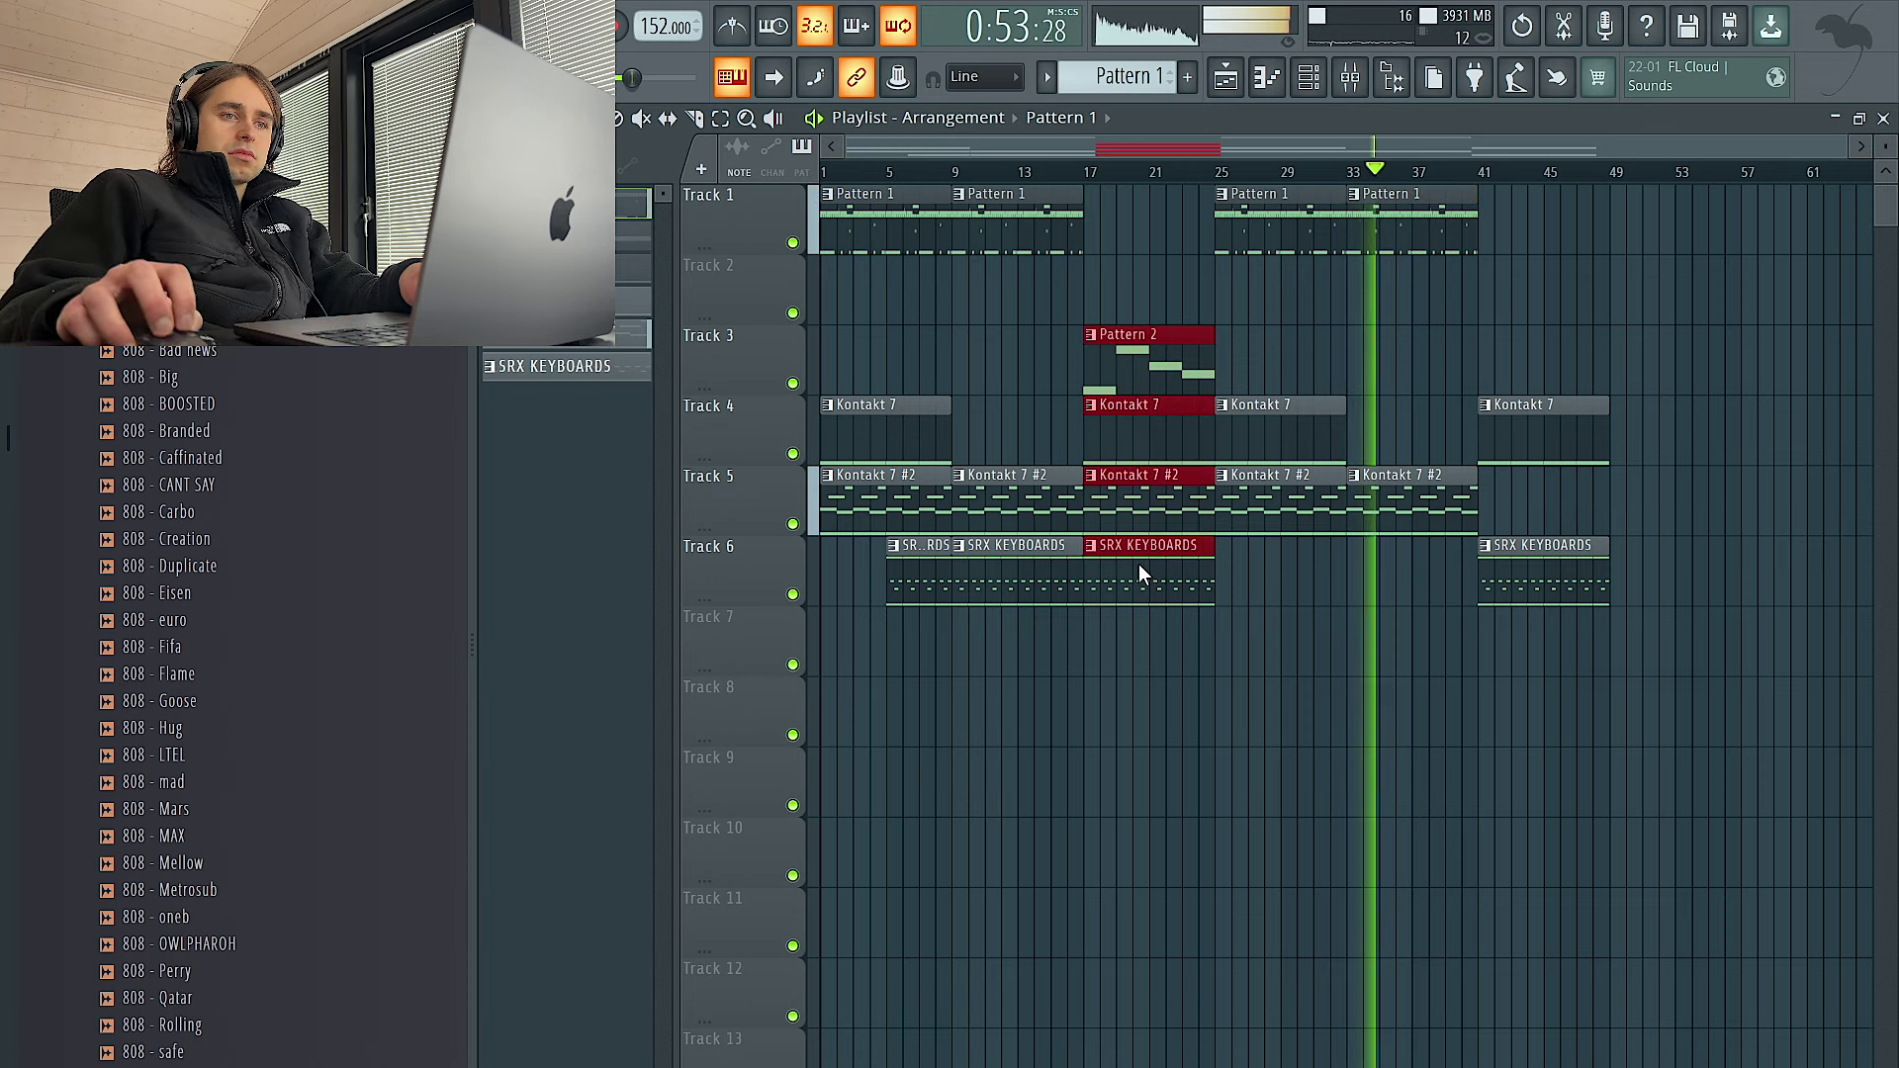
right_click(1568, 583)
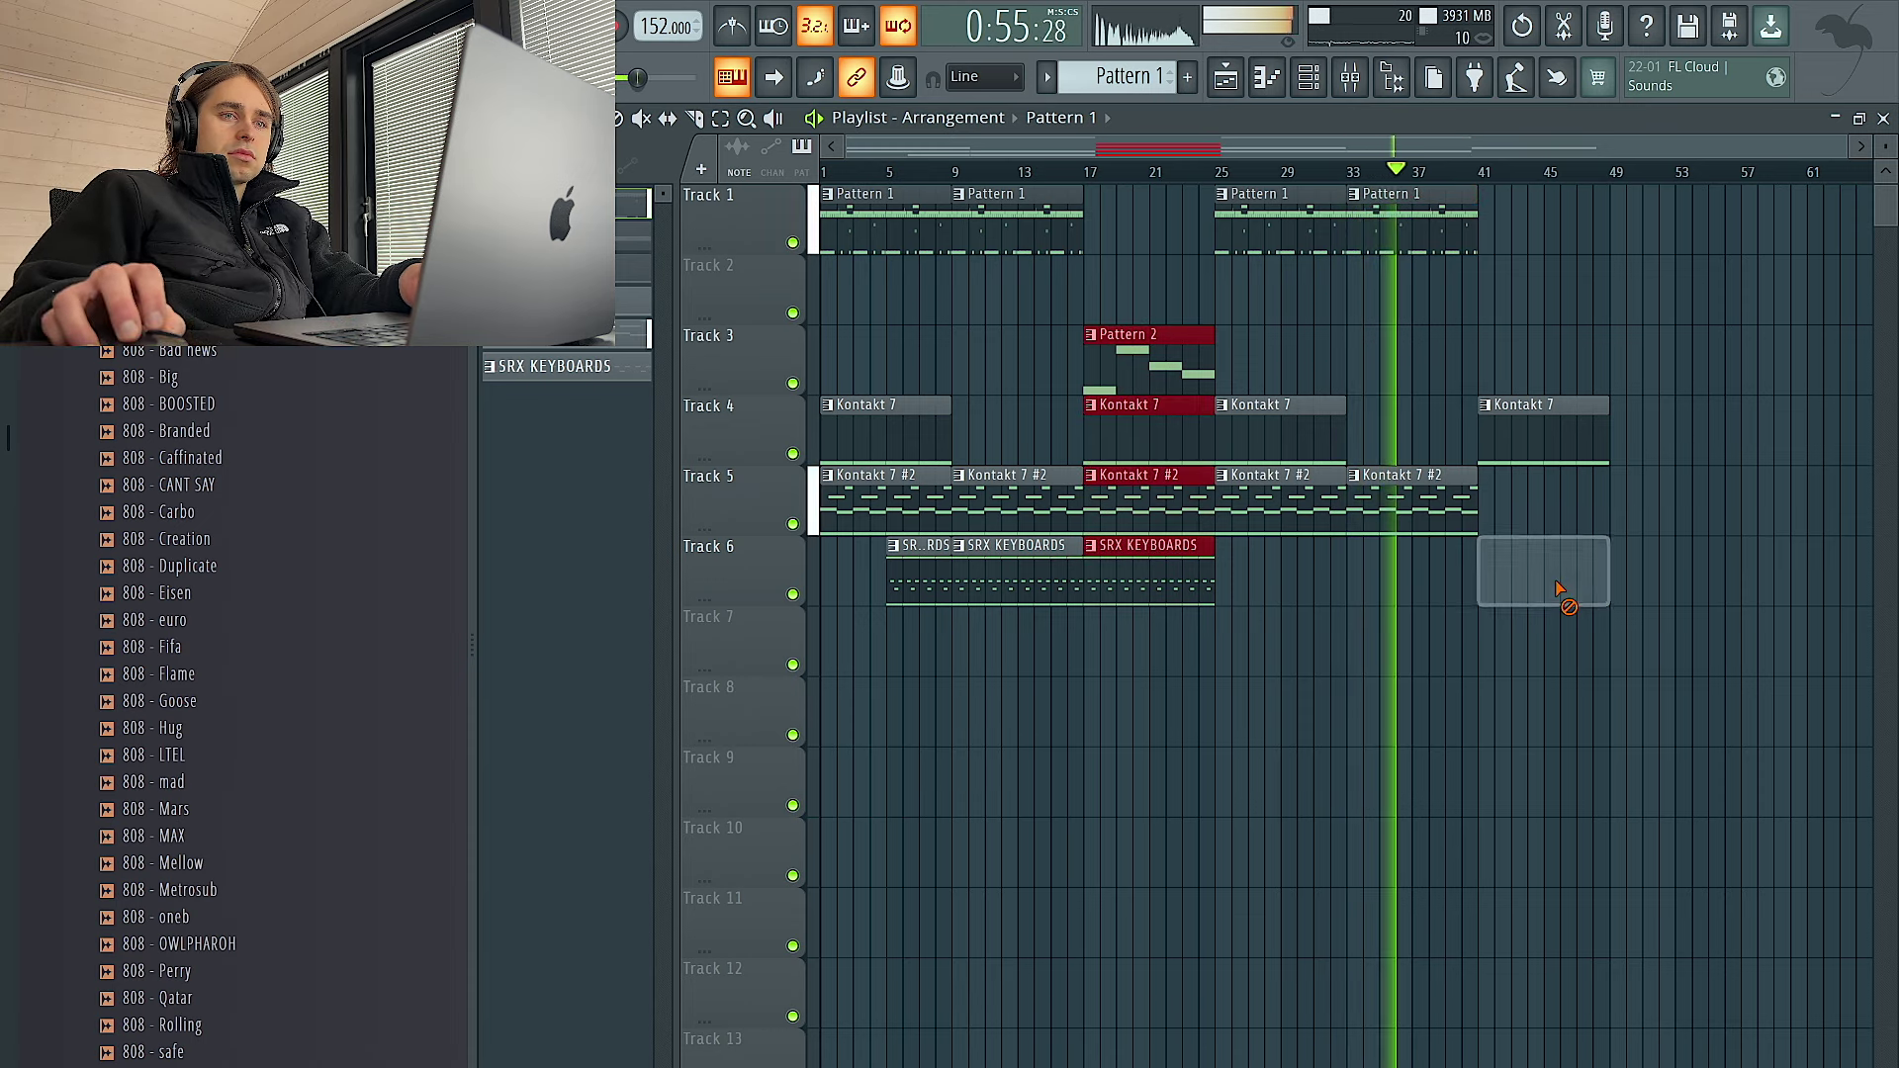
right_click(1533, 425)
drag(1129, 324, 1603, 560)
key(ctrl+b)
Copy Pattern 1 on Track 1 into bars 49 to 56, leaving bars 41 to 48 of that track empty
drag(1463, 236, 1336, 233)
key(ctrl+b)
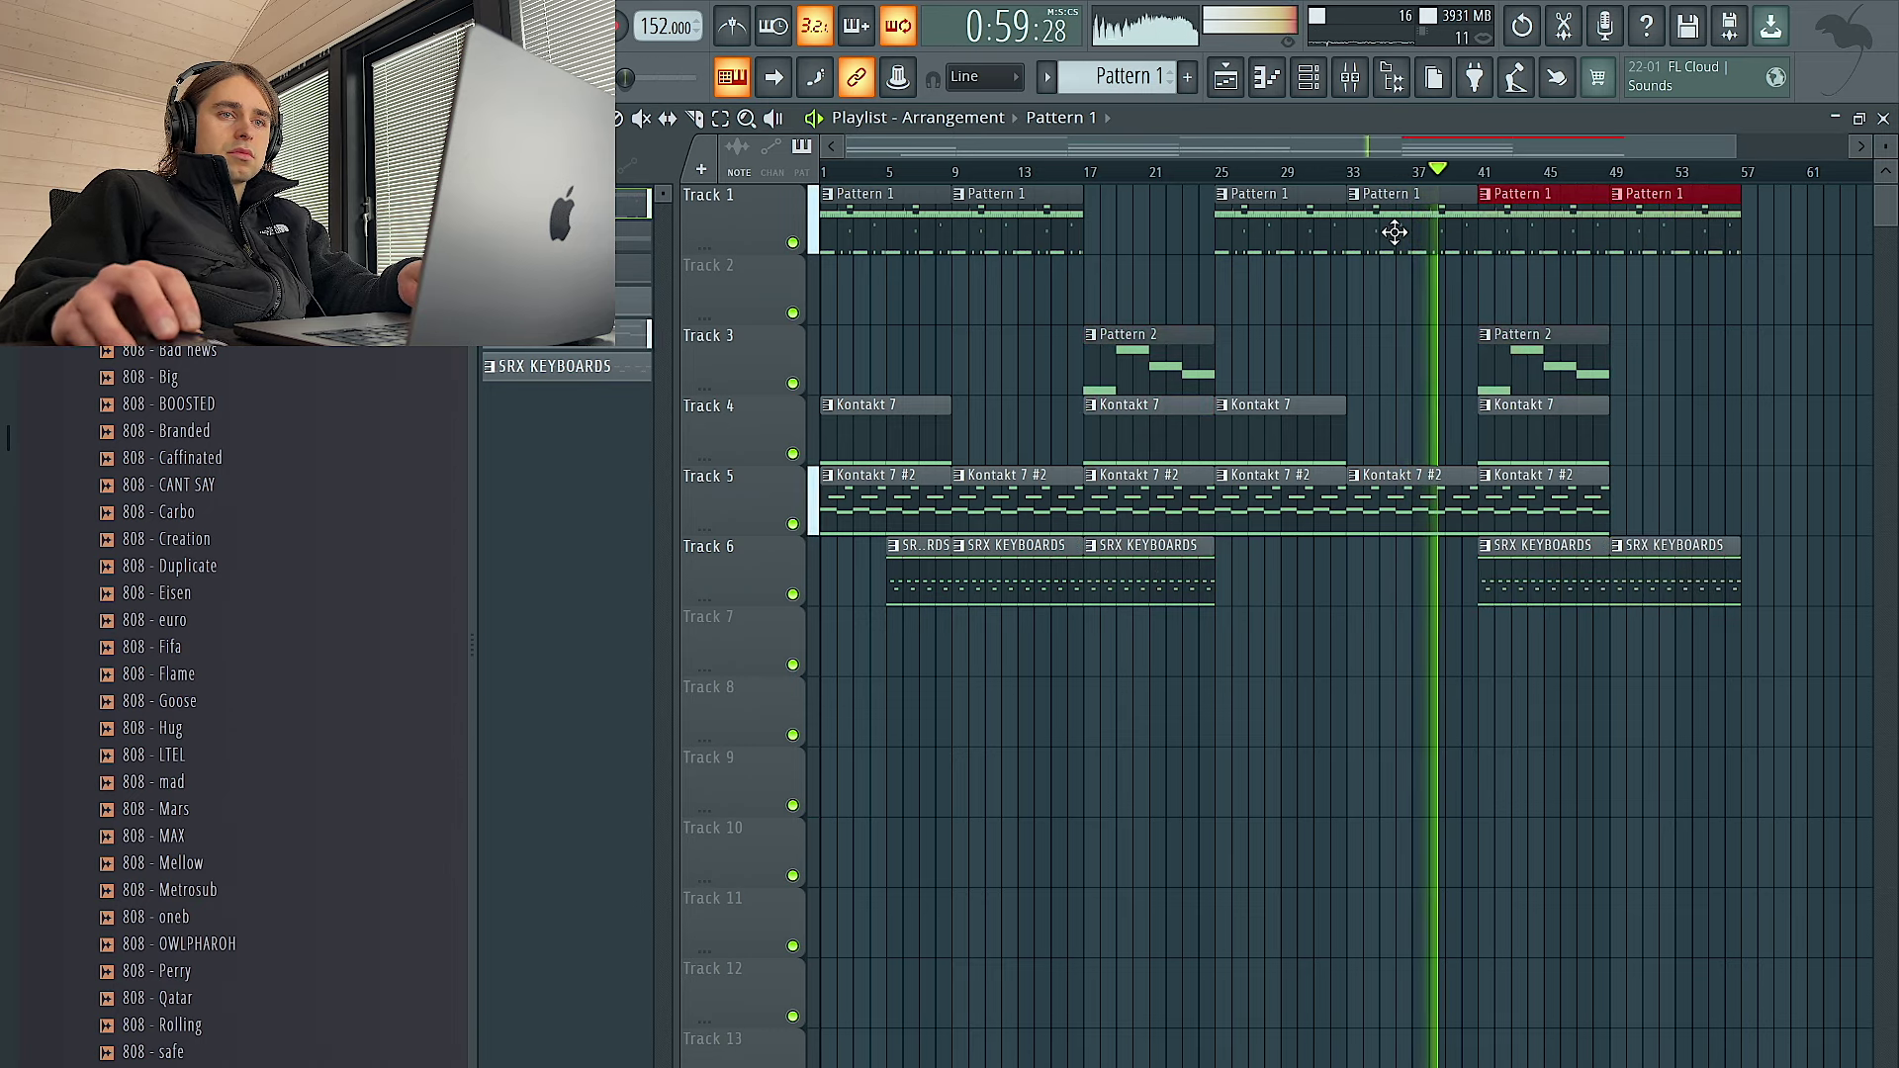
key(ctrl+b)
right_click(1355, 230)
right_click(1651, 231)
Extend SRX KEYBOARDS on Track 6 through bar 64 and copy Kontakt 7 into bars 49 to 56 on Track 4
drag(1598, 539, 1484, 591)
key(ctrl+b)
drag(1498, 418, 1359, 440)
key(ctrl+b)
Repeat Pattern 1 on Track 1 and Kontakt 7 on Track 4 in bars 57 to 64
drag(1541, 238, 1481, 234)
key(ctrl+b)
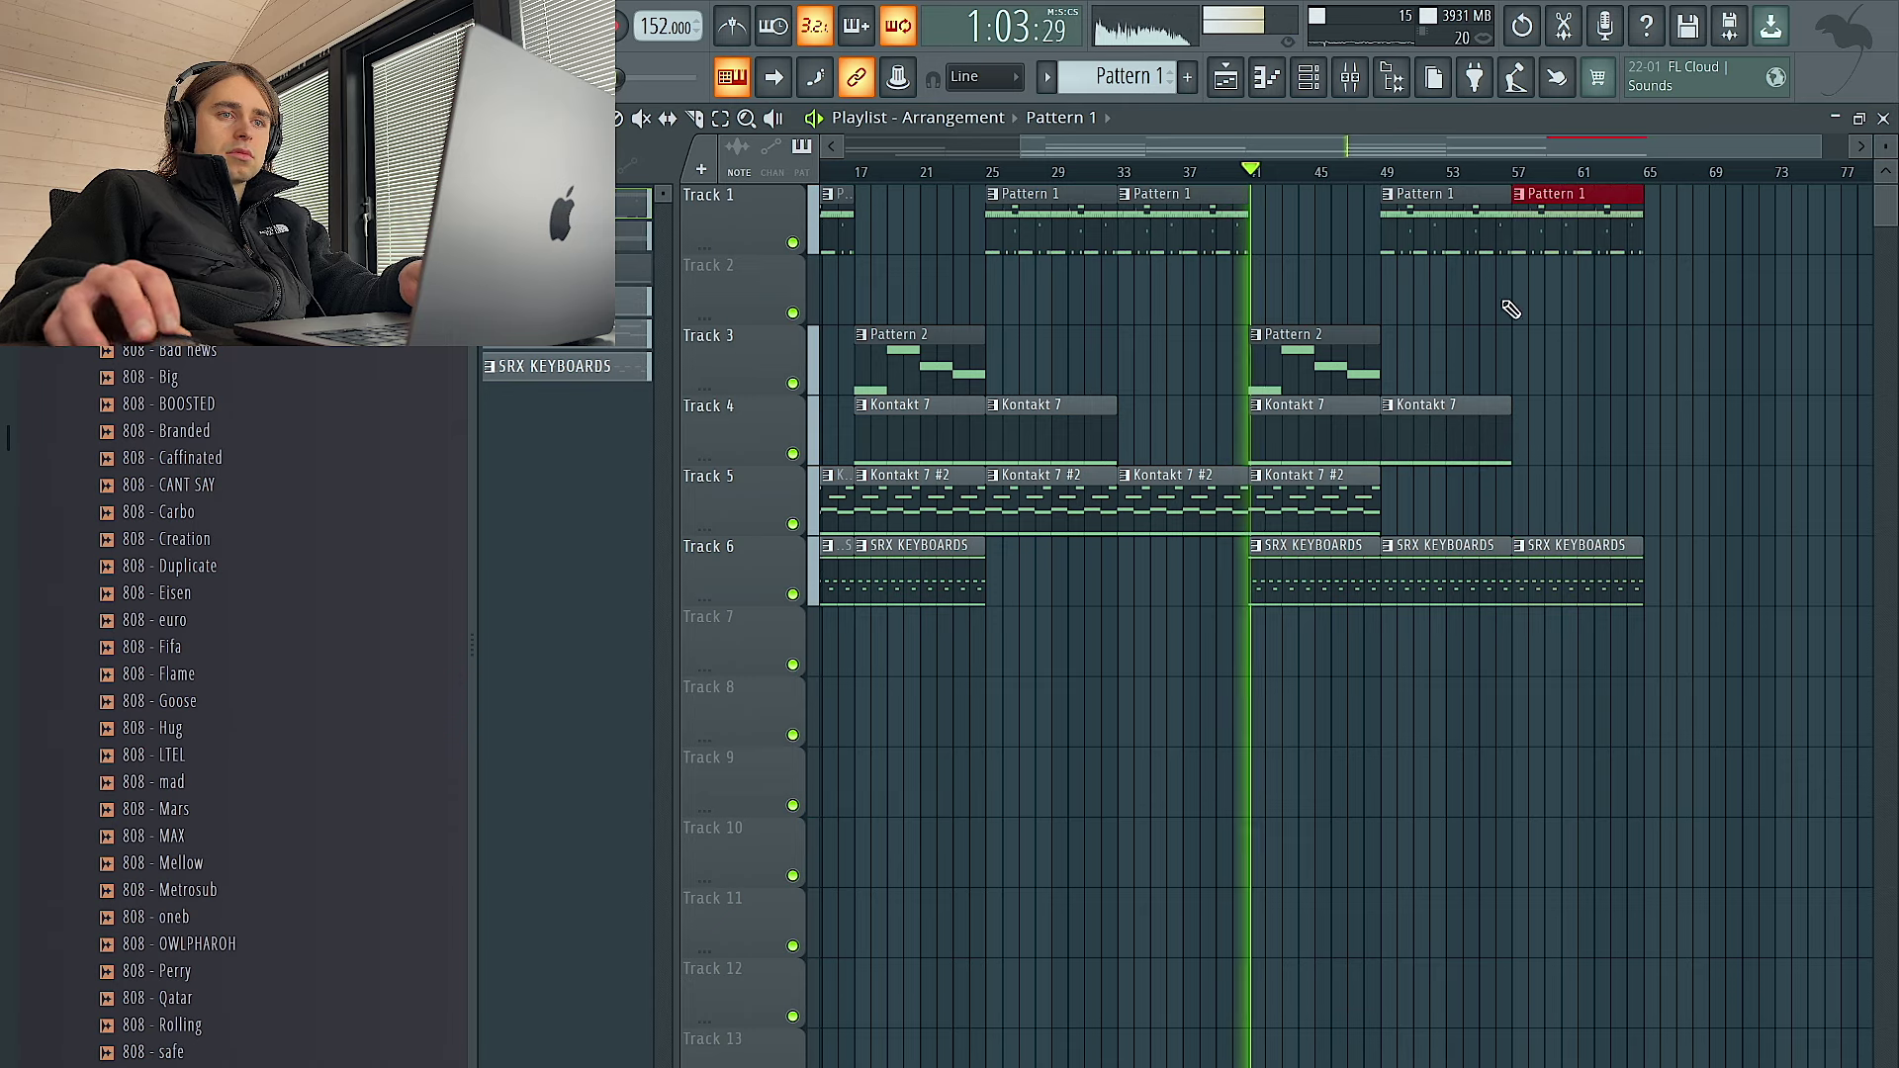
drag(1535, 425, 1485, 437)
key(ctrl+b)
scroll(1587, 404, down, 2)
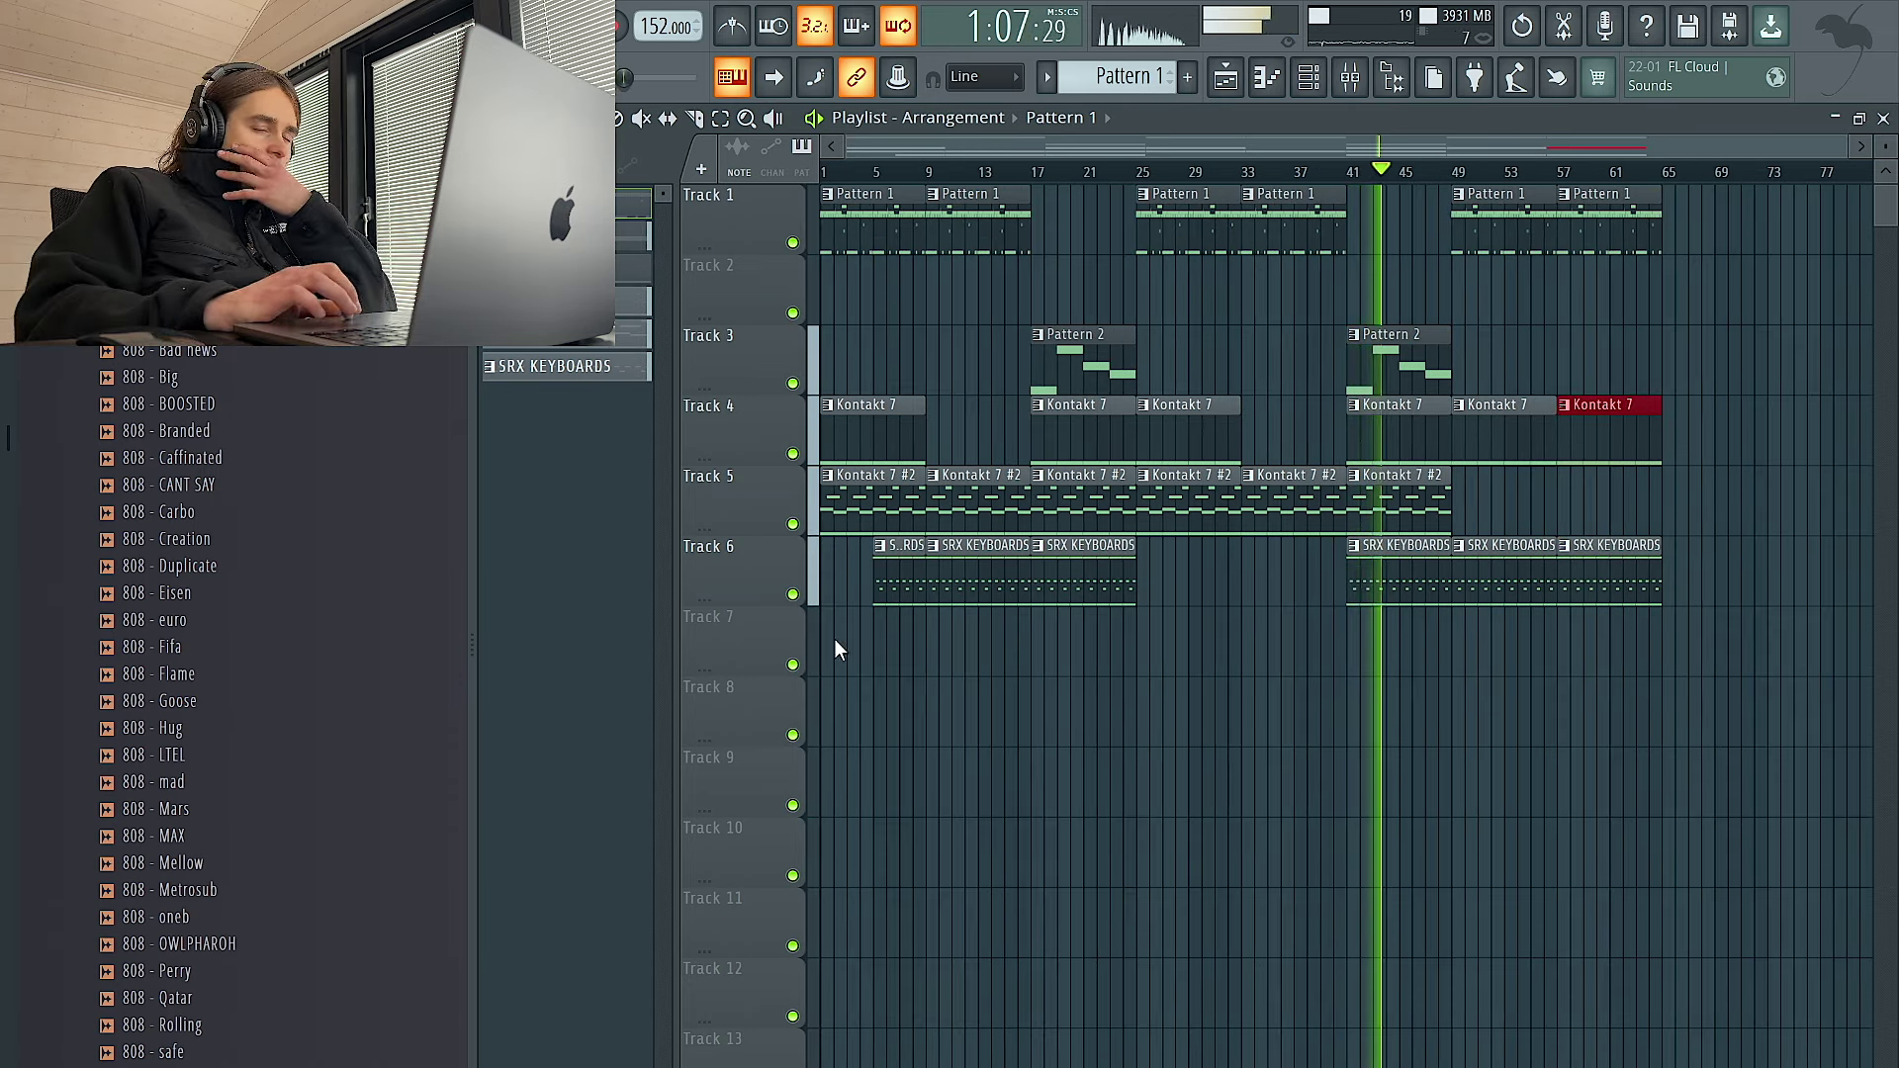
Move the Hihat - E channel above Clap - Reverb and select bars 49 to 64 of the playlist for looped playback
click(1315, 80)
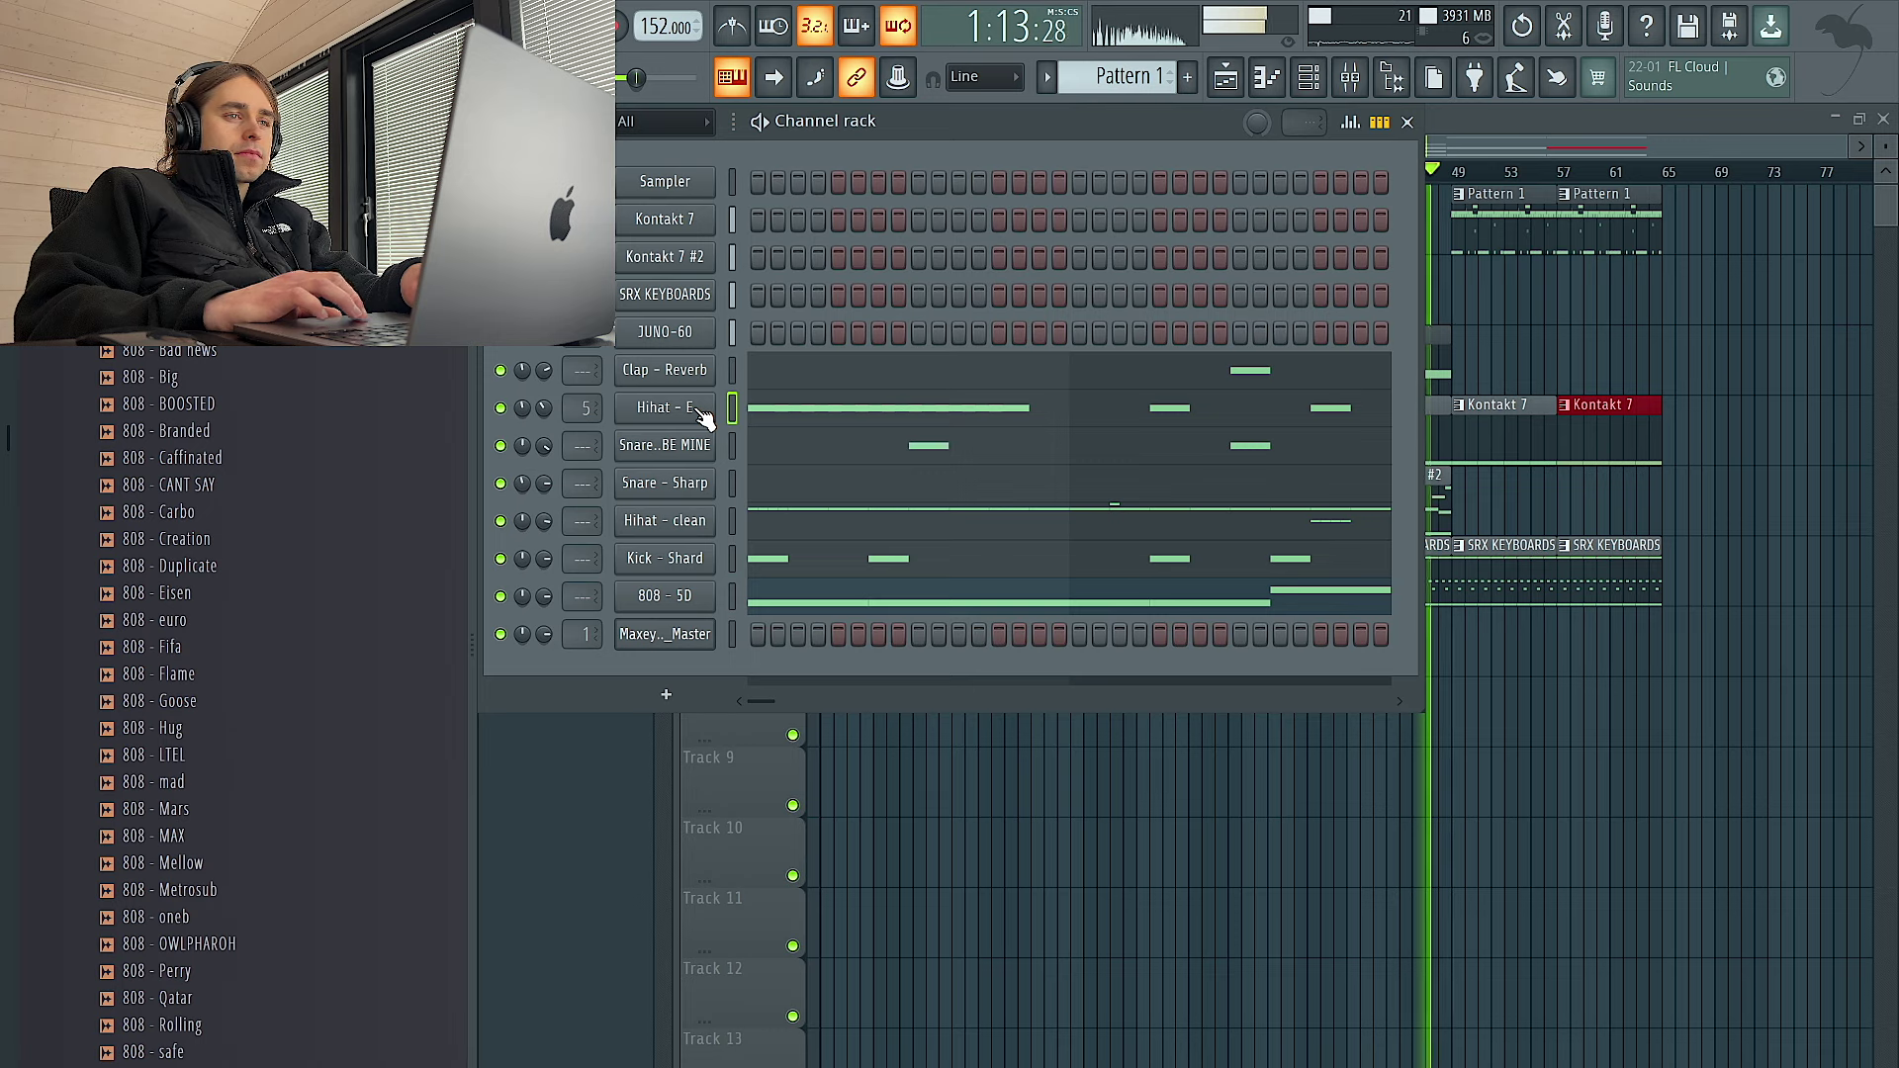
click(1108, 816)
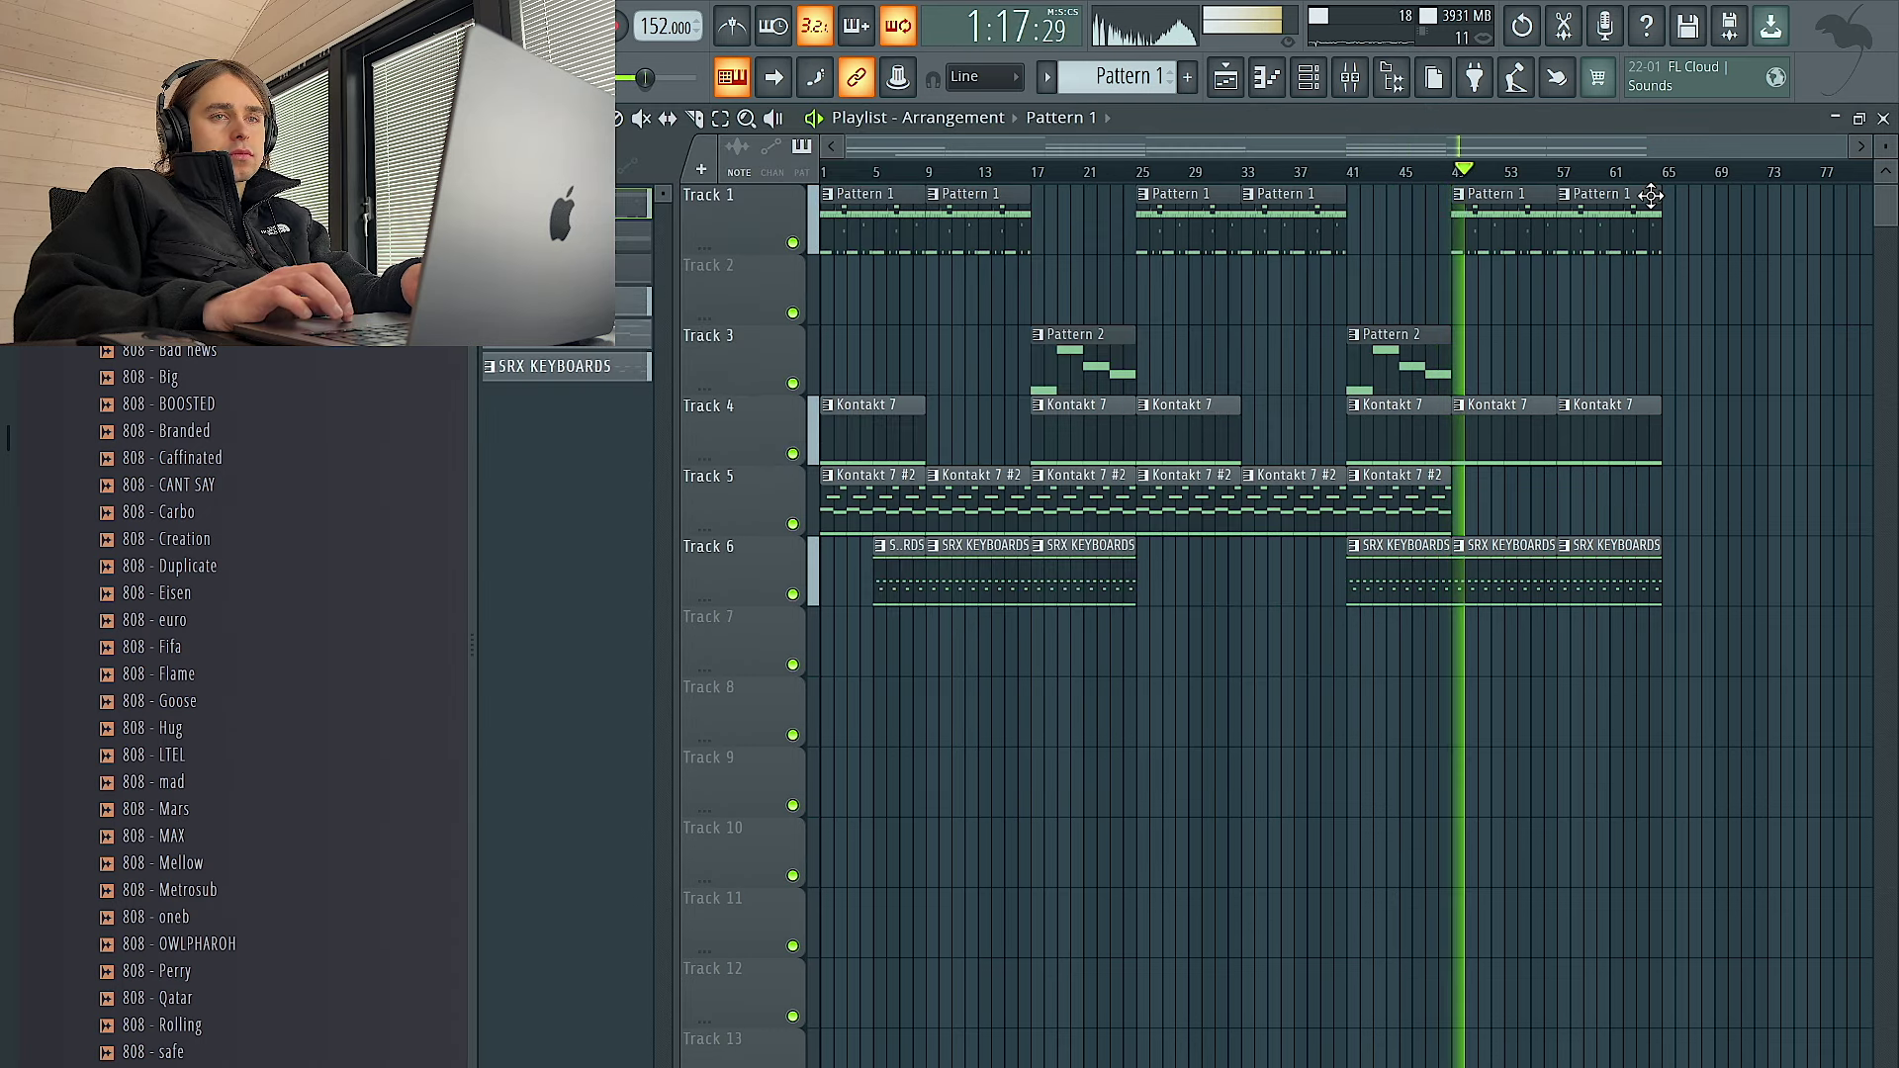
drag(1669, 172, 1492, 172)
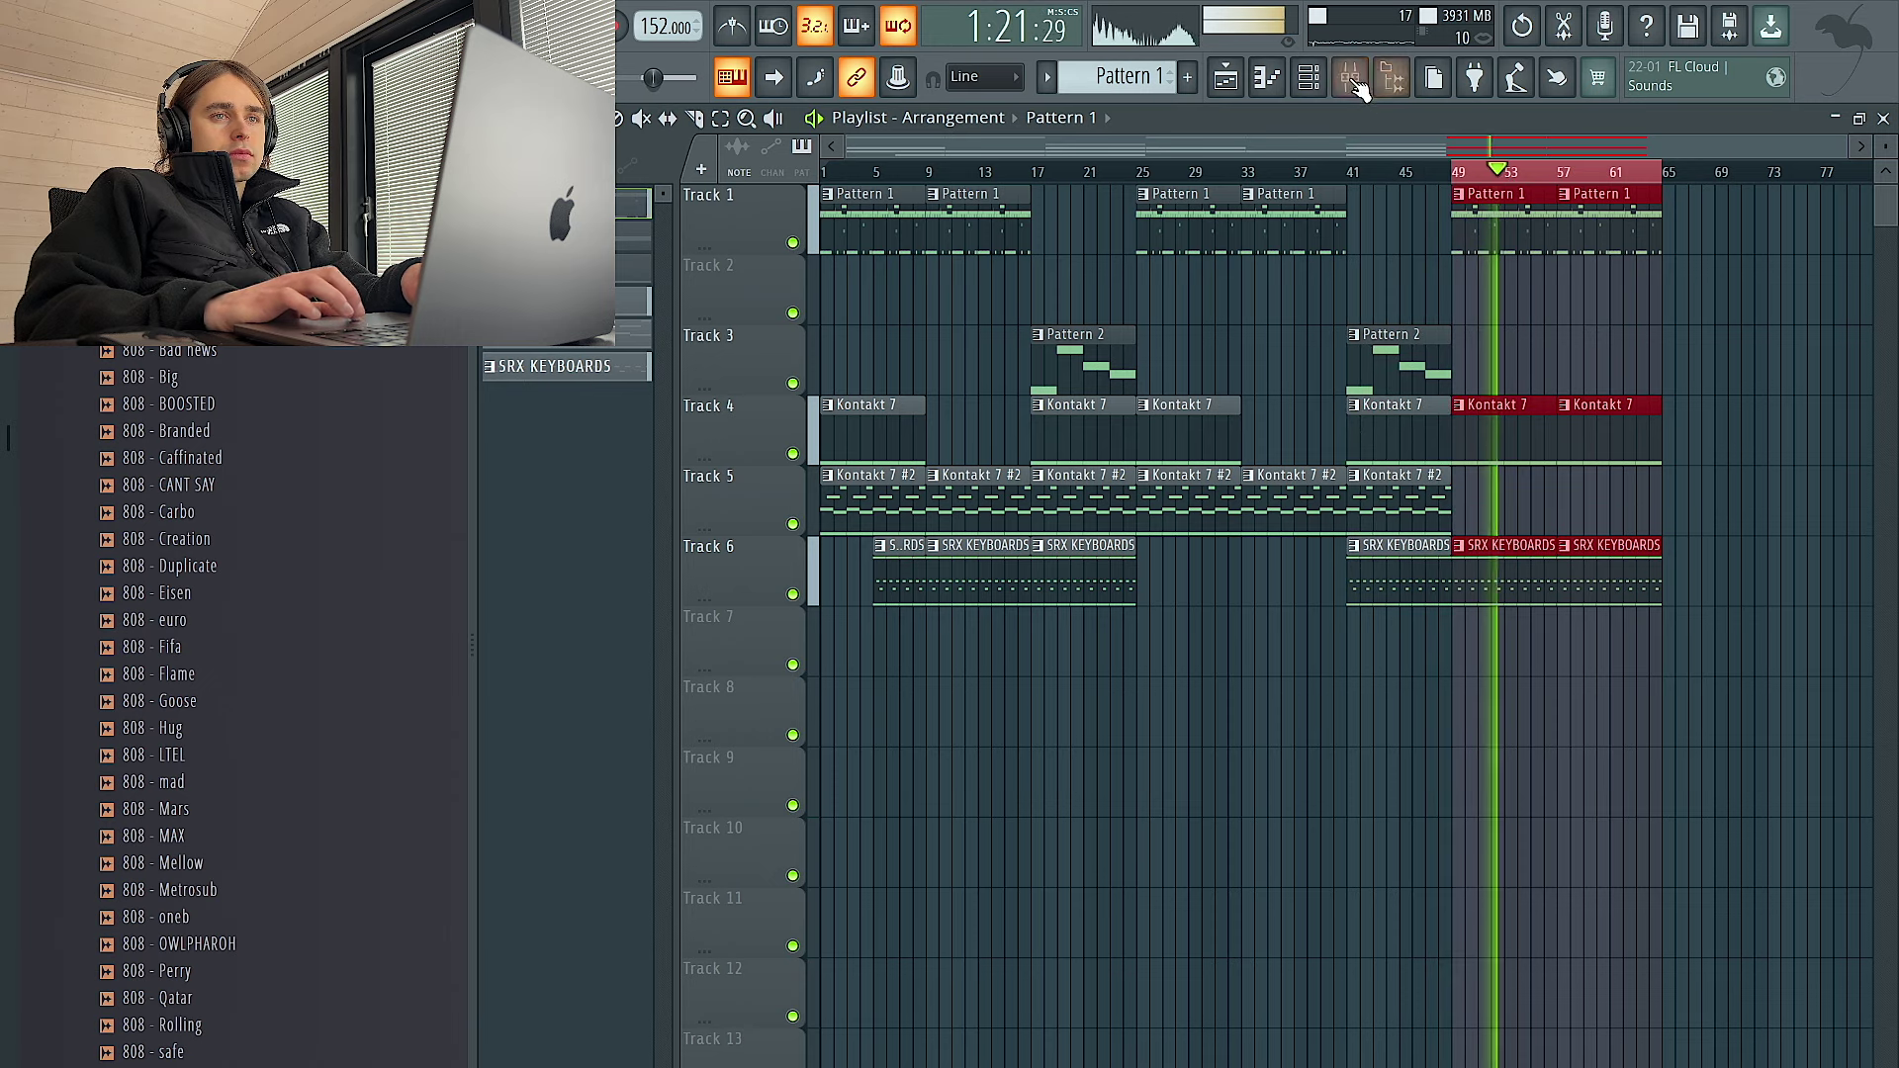
Add Pigments as a new channel and place its melody, Pattern 7, in bars 49 to 64 on Track 7
click(1314, 77)
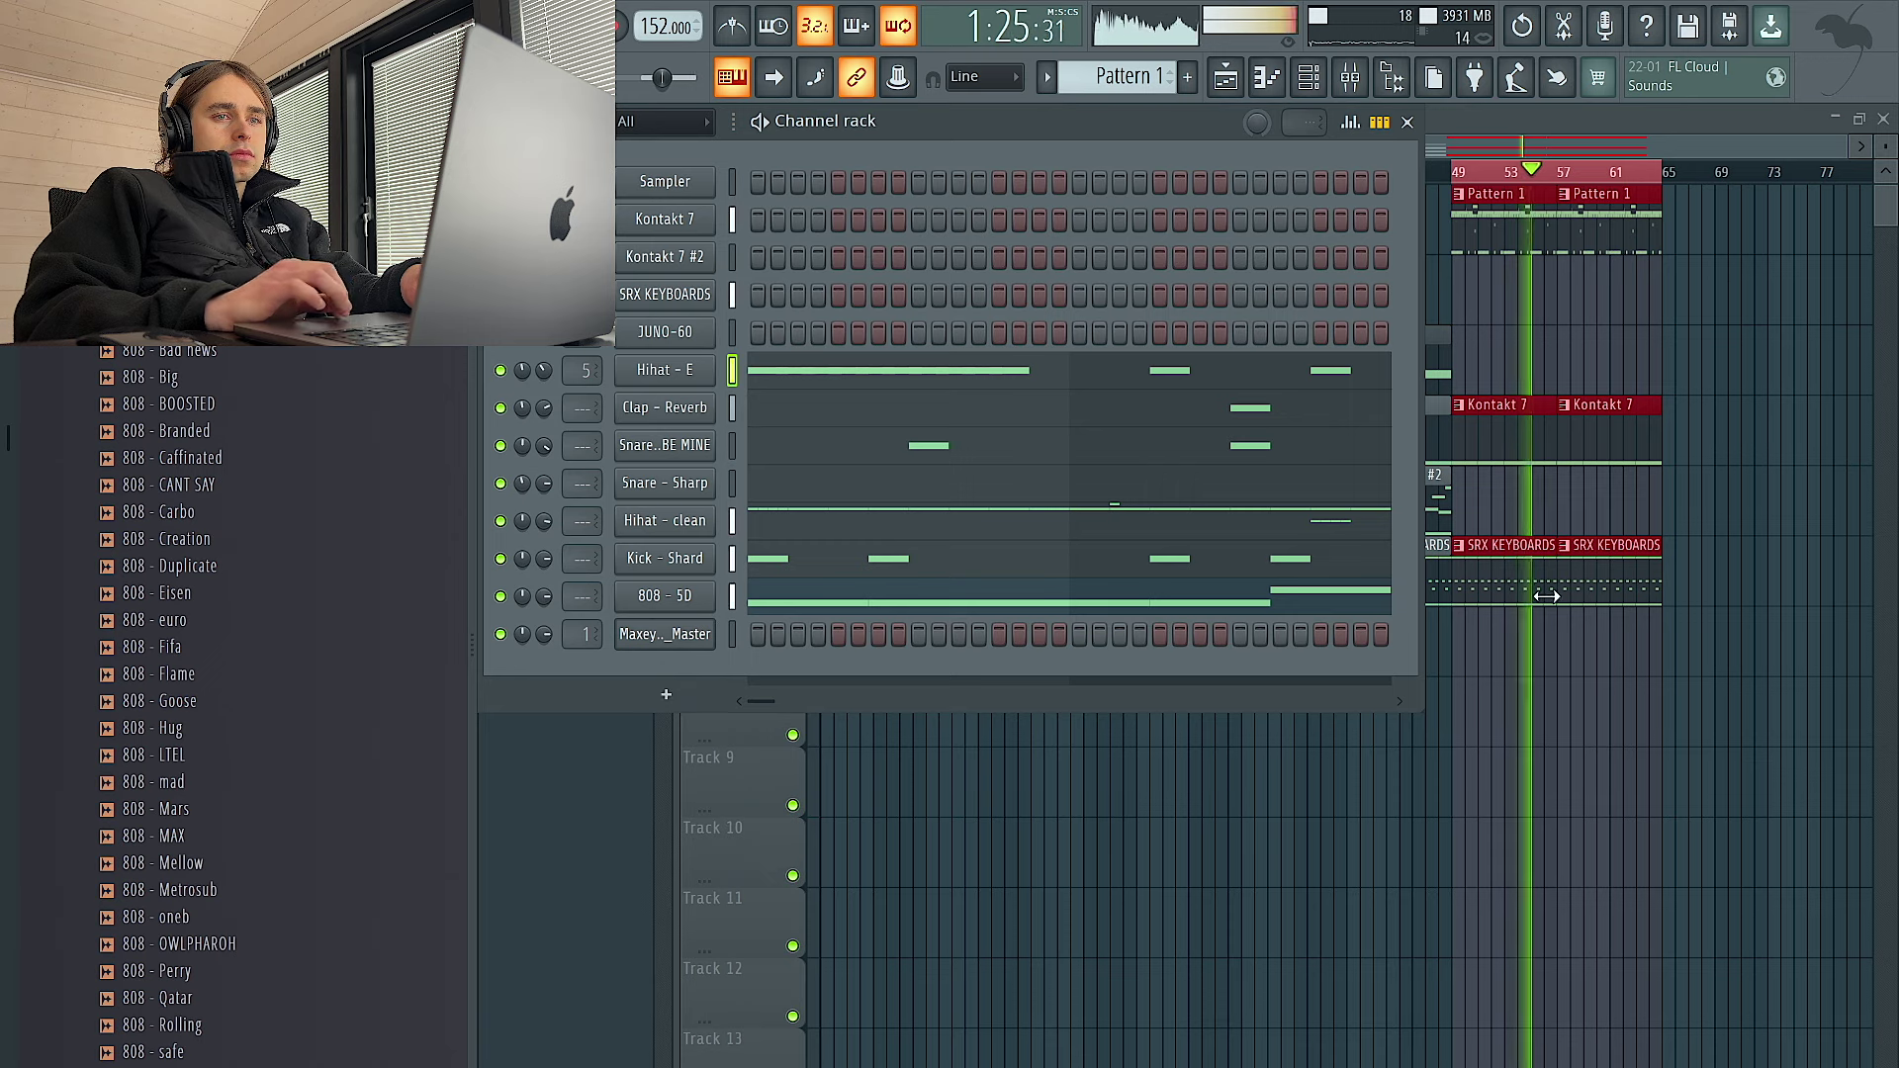
right_click(1599, 734)
click(1388, 494)
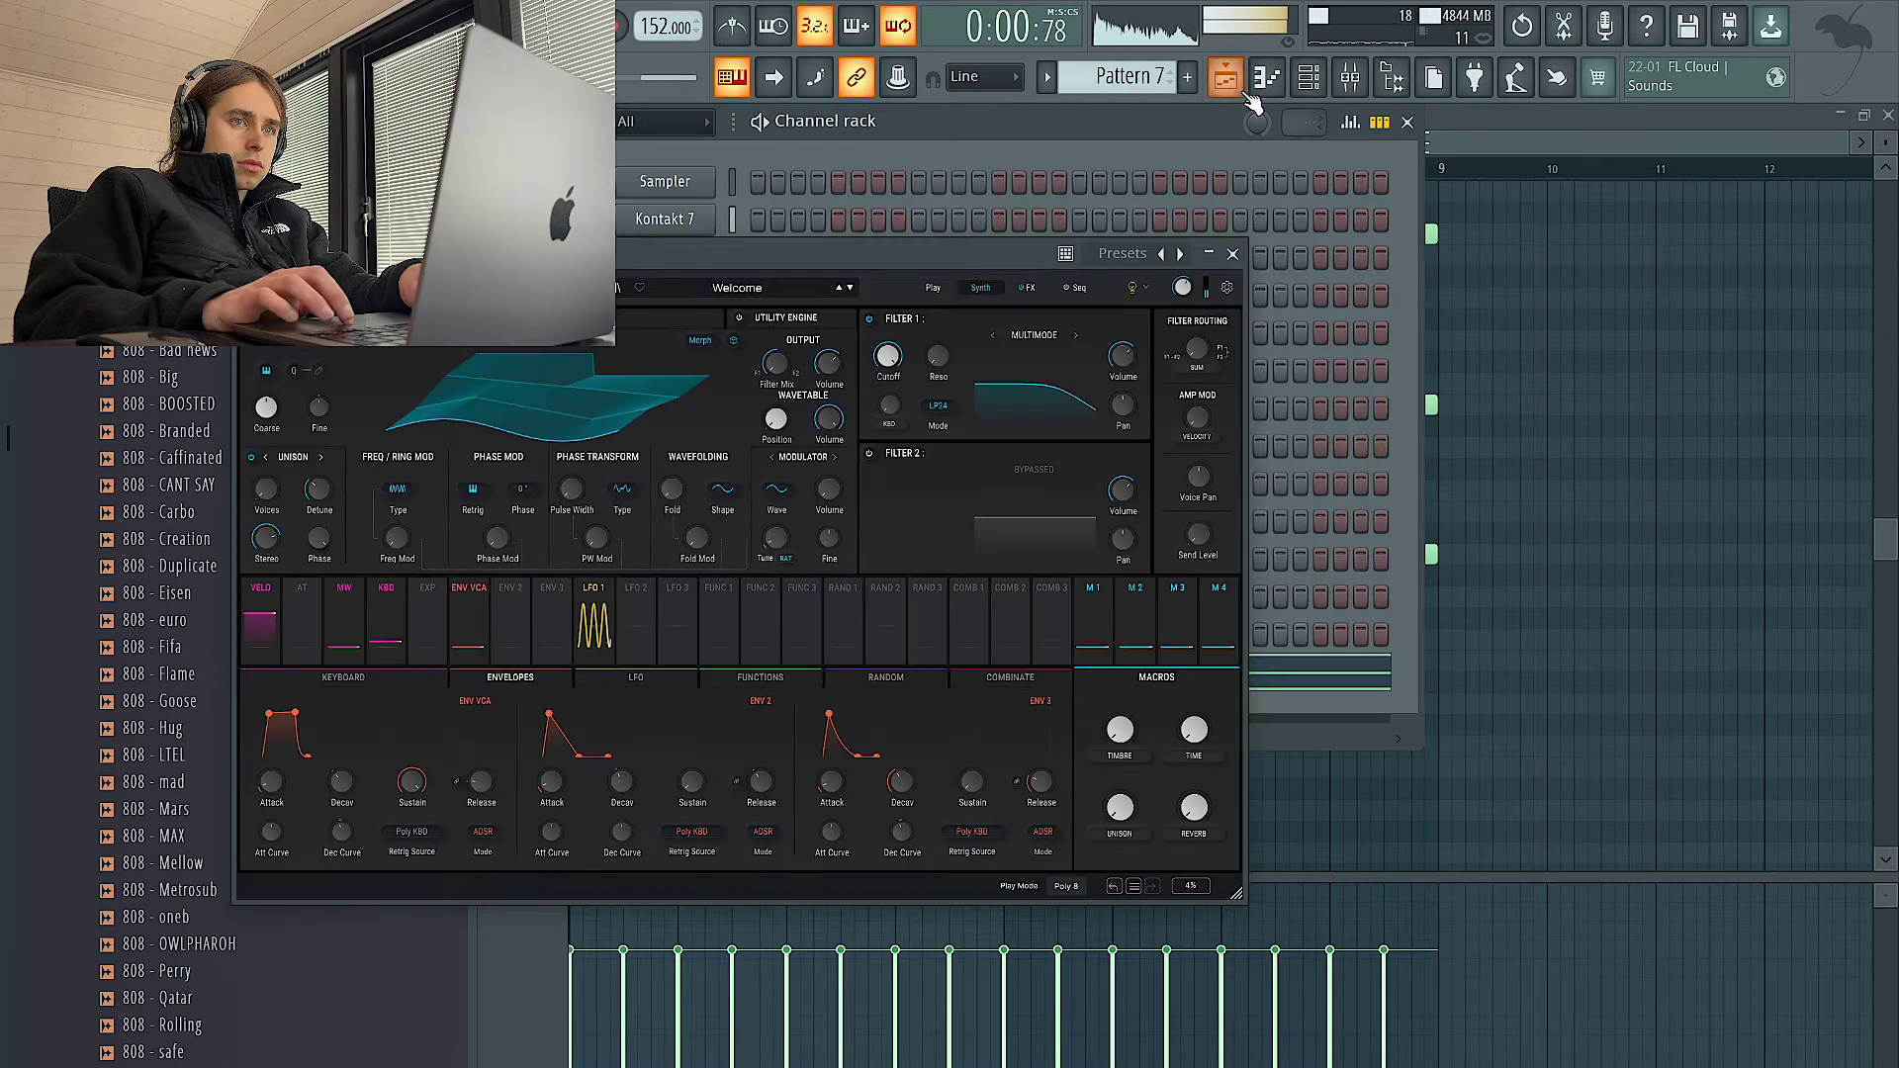
click(1252, 95)
key(space)
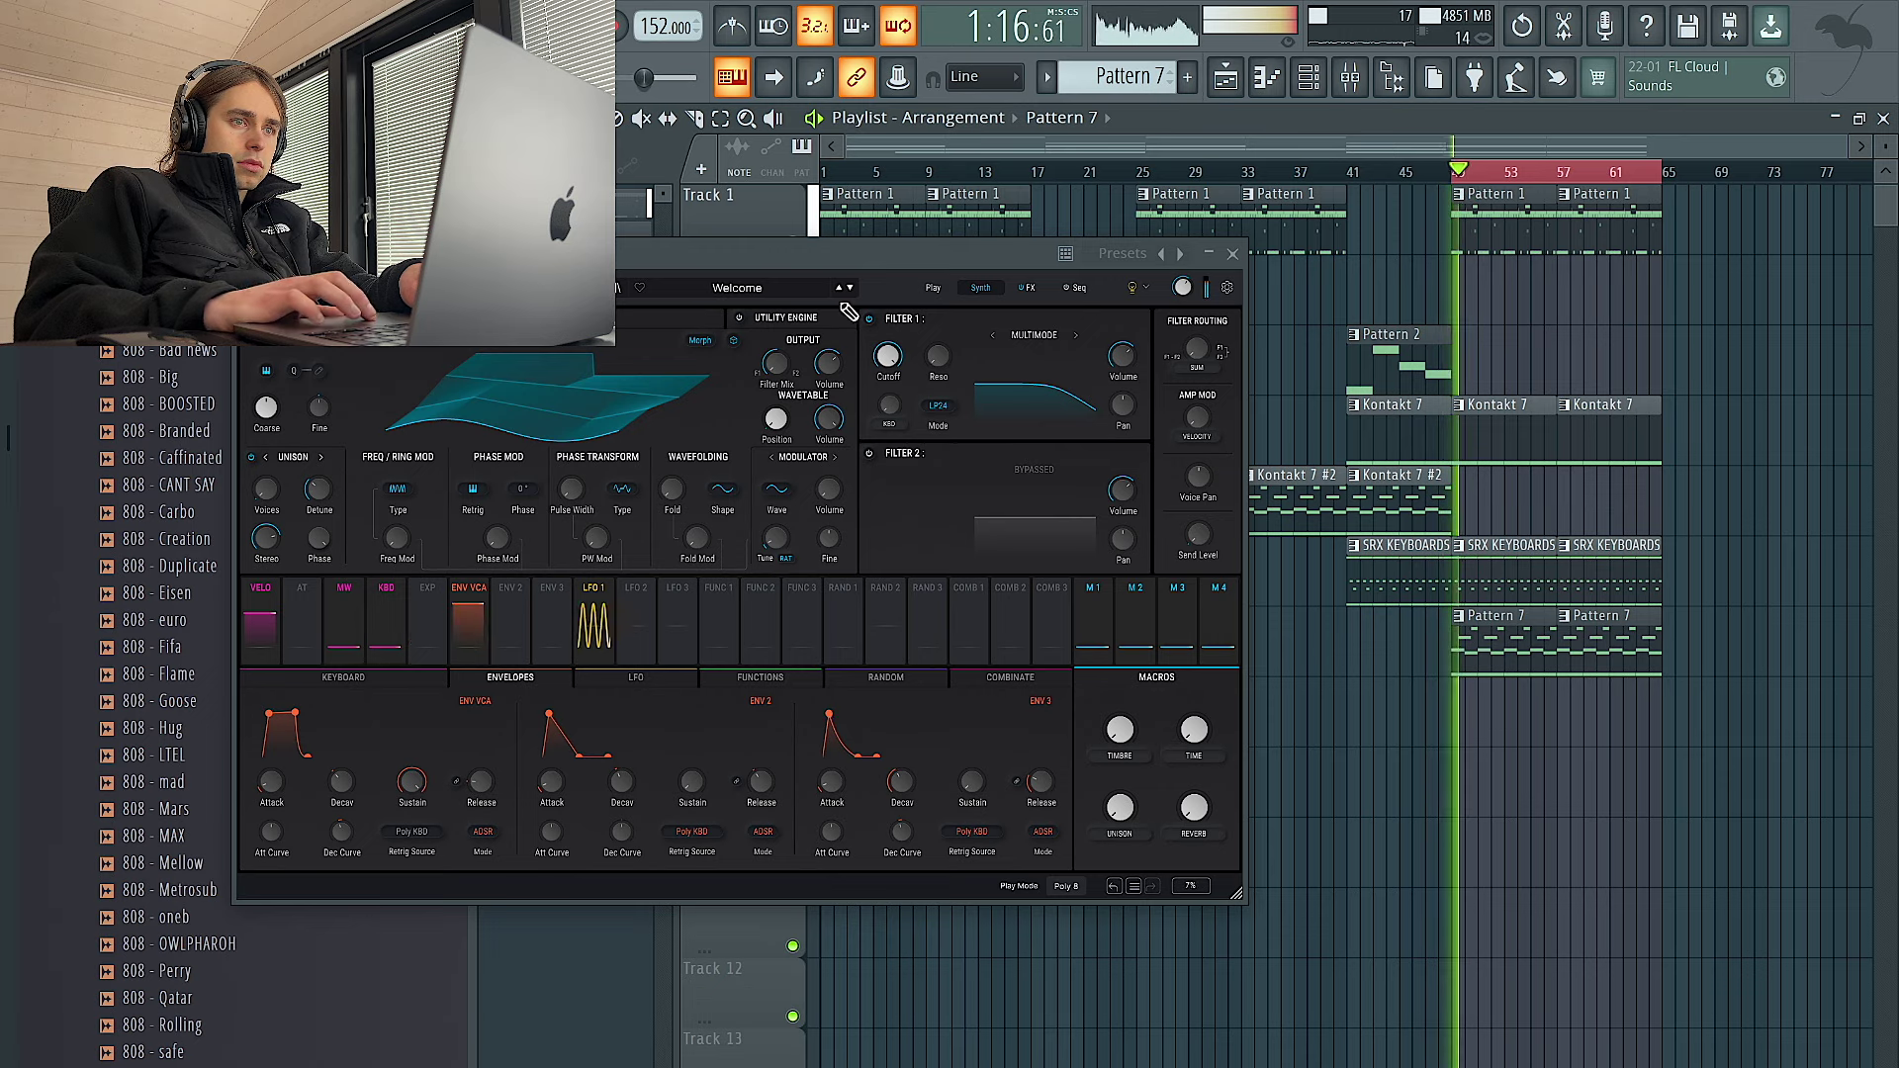
Load the Trap Lord preset in Pigments and lower the Pigments channel's volume
click(848, 289)
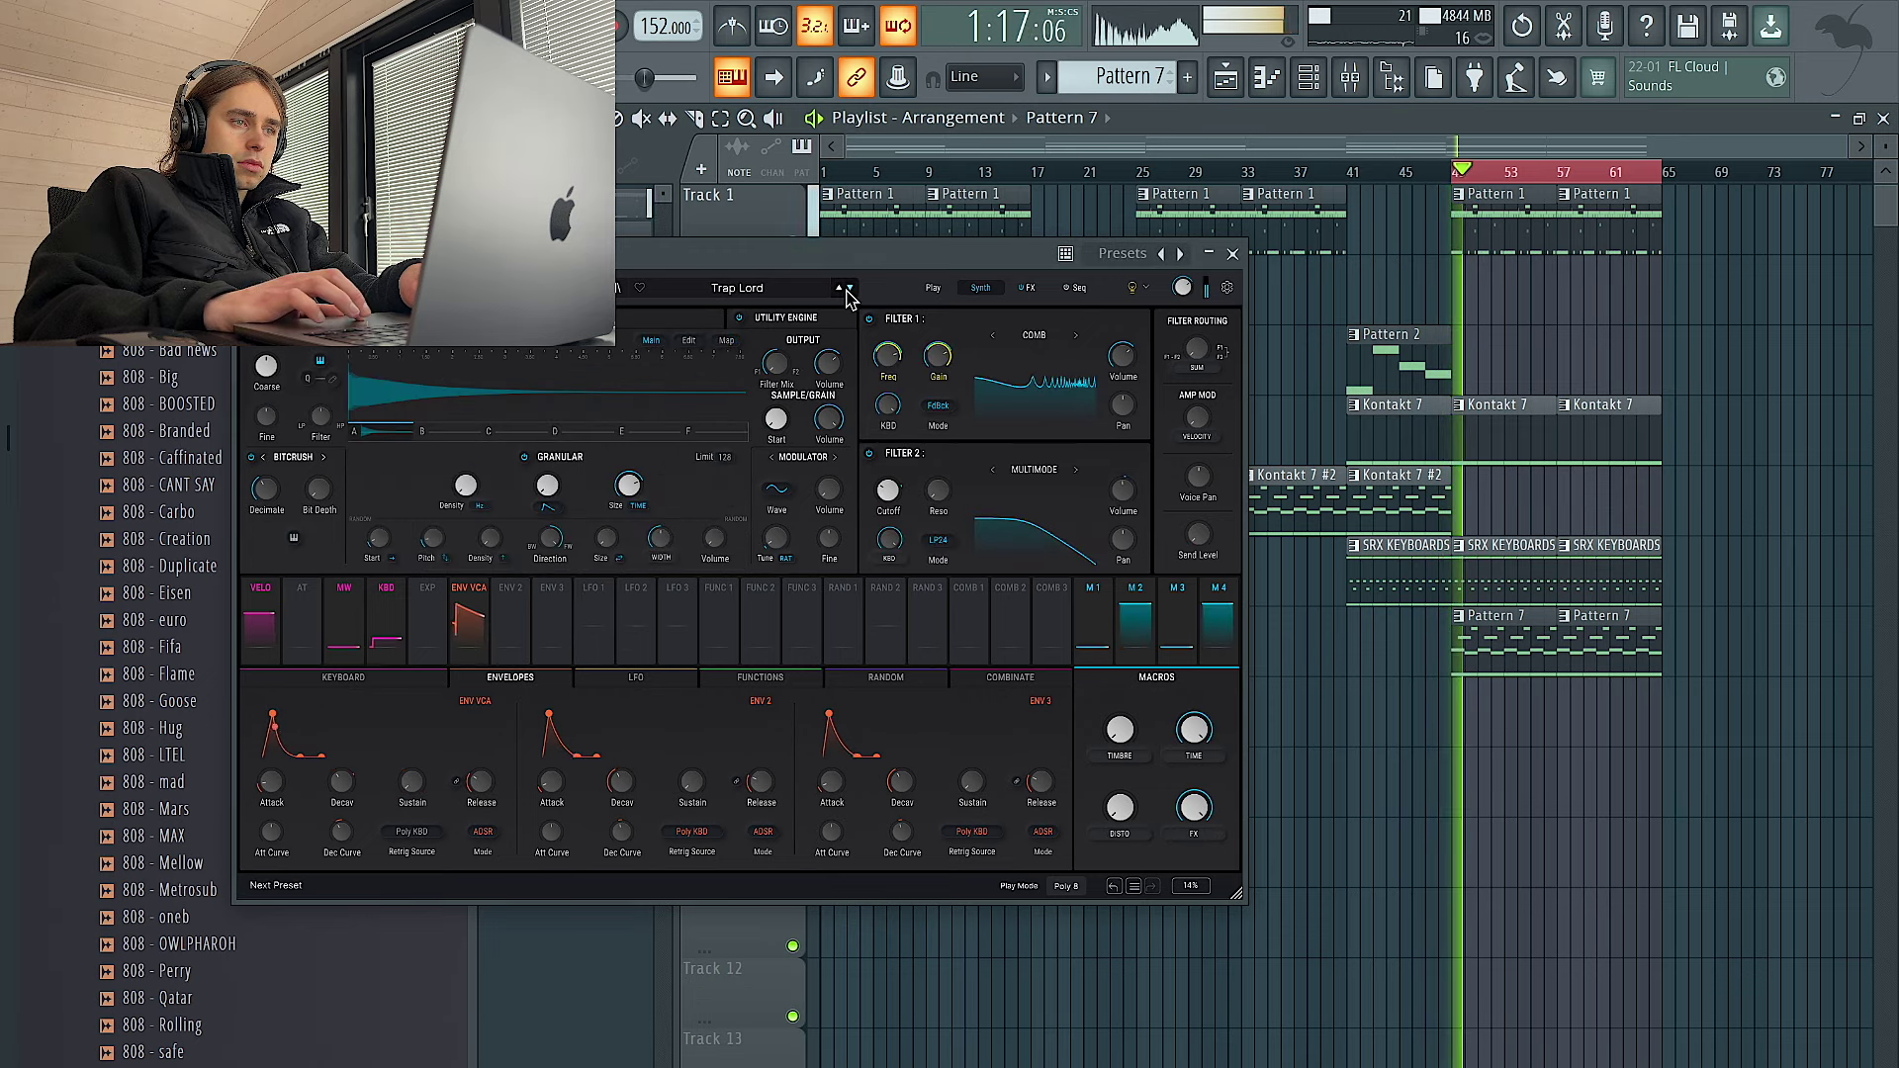
click(1236, 255)
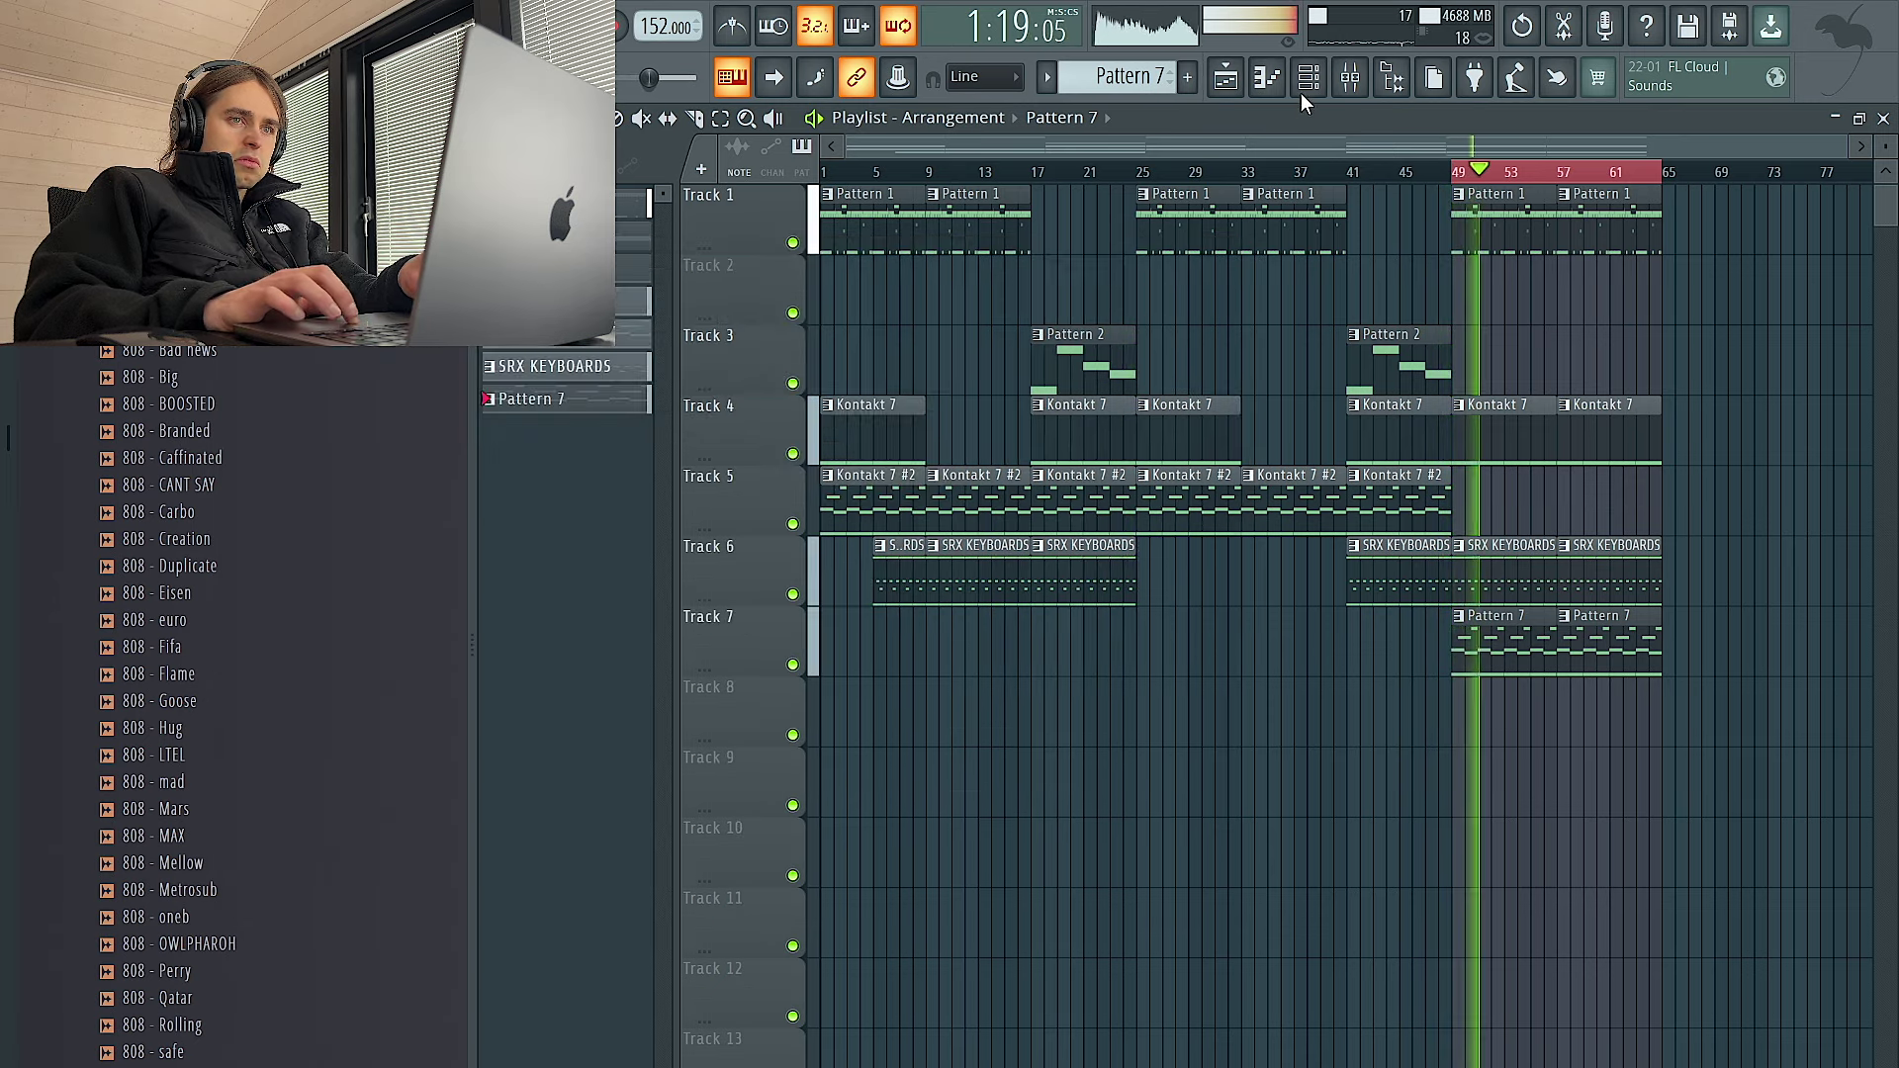
click(1303, 87)
drag(548, 668, 548, 681)
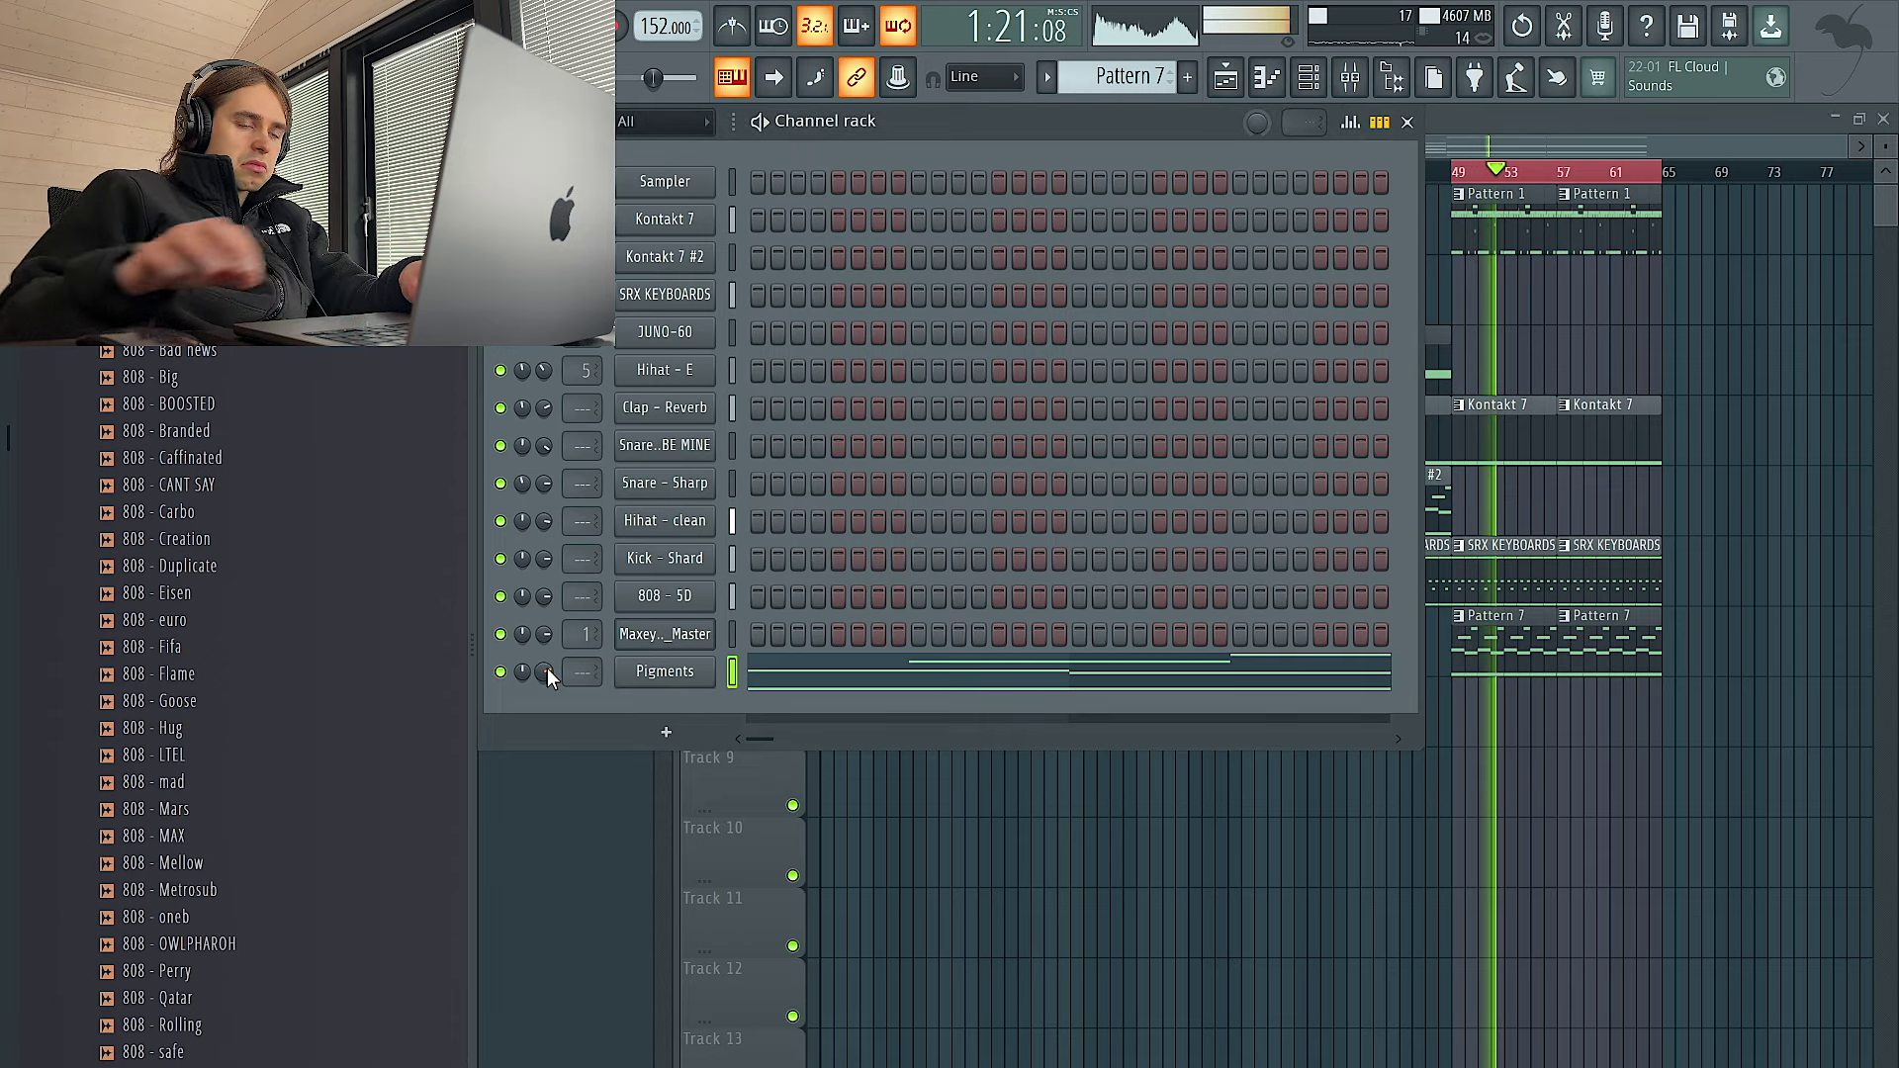
click(1356, 877)
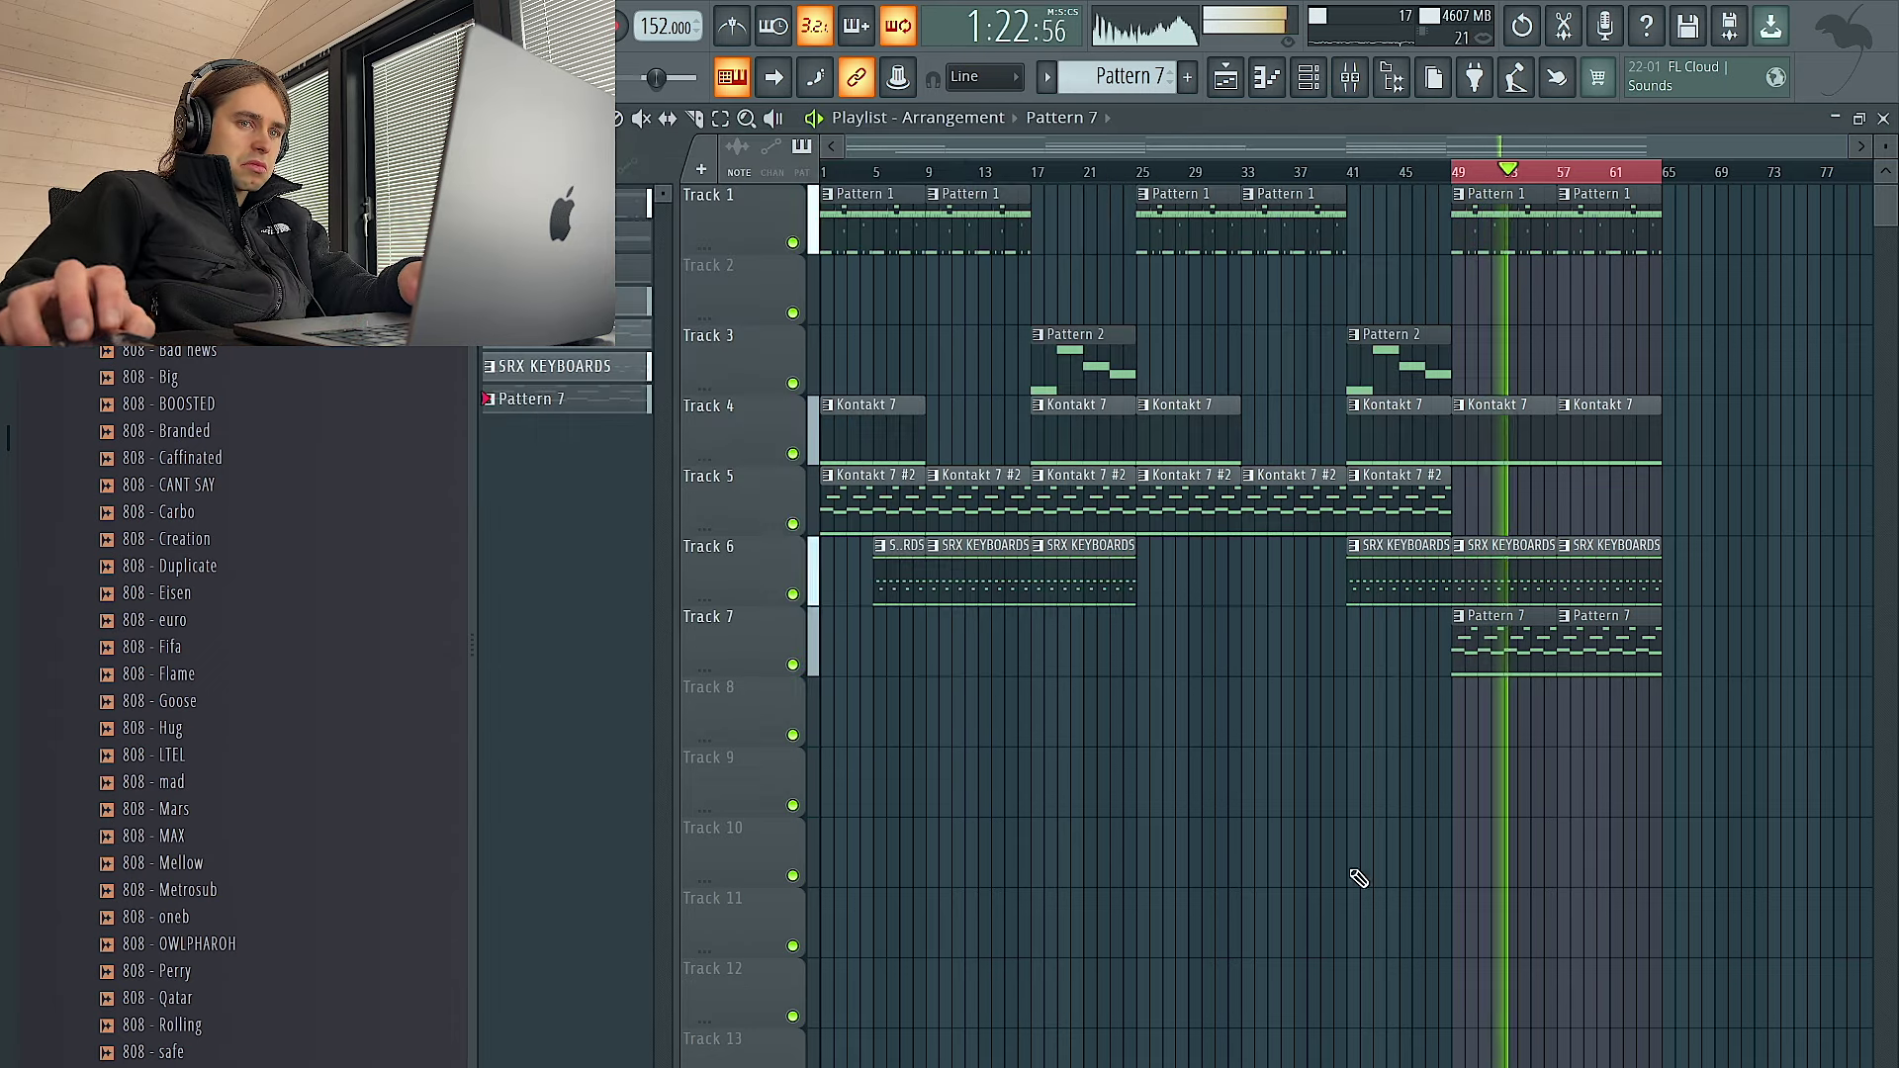
Open Pattern 7's Pigments notes in the piano roll
double_click(1495, 624)
key(space)
right_click(689, 552)
key(space)
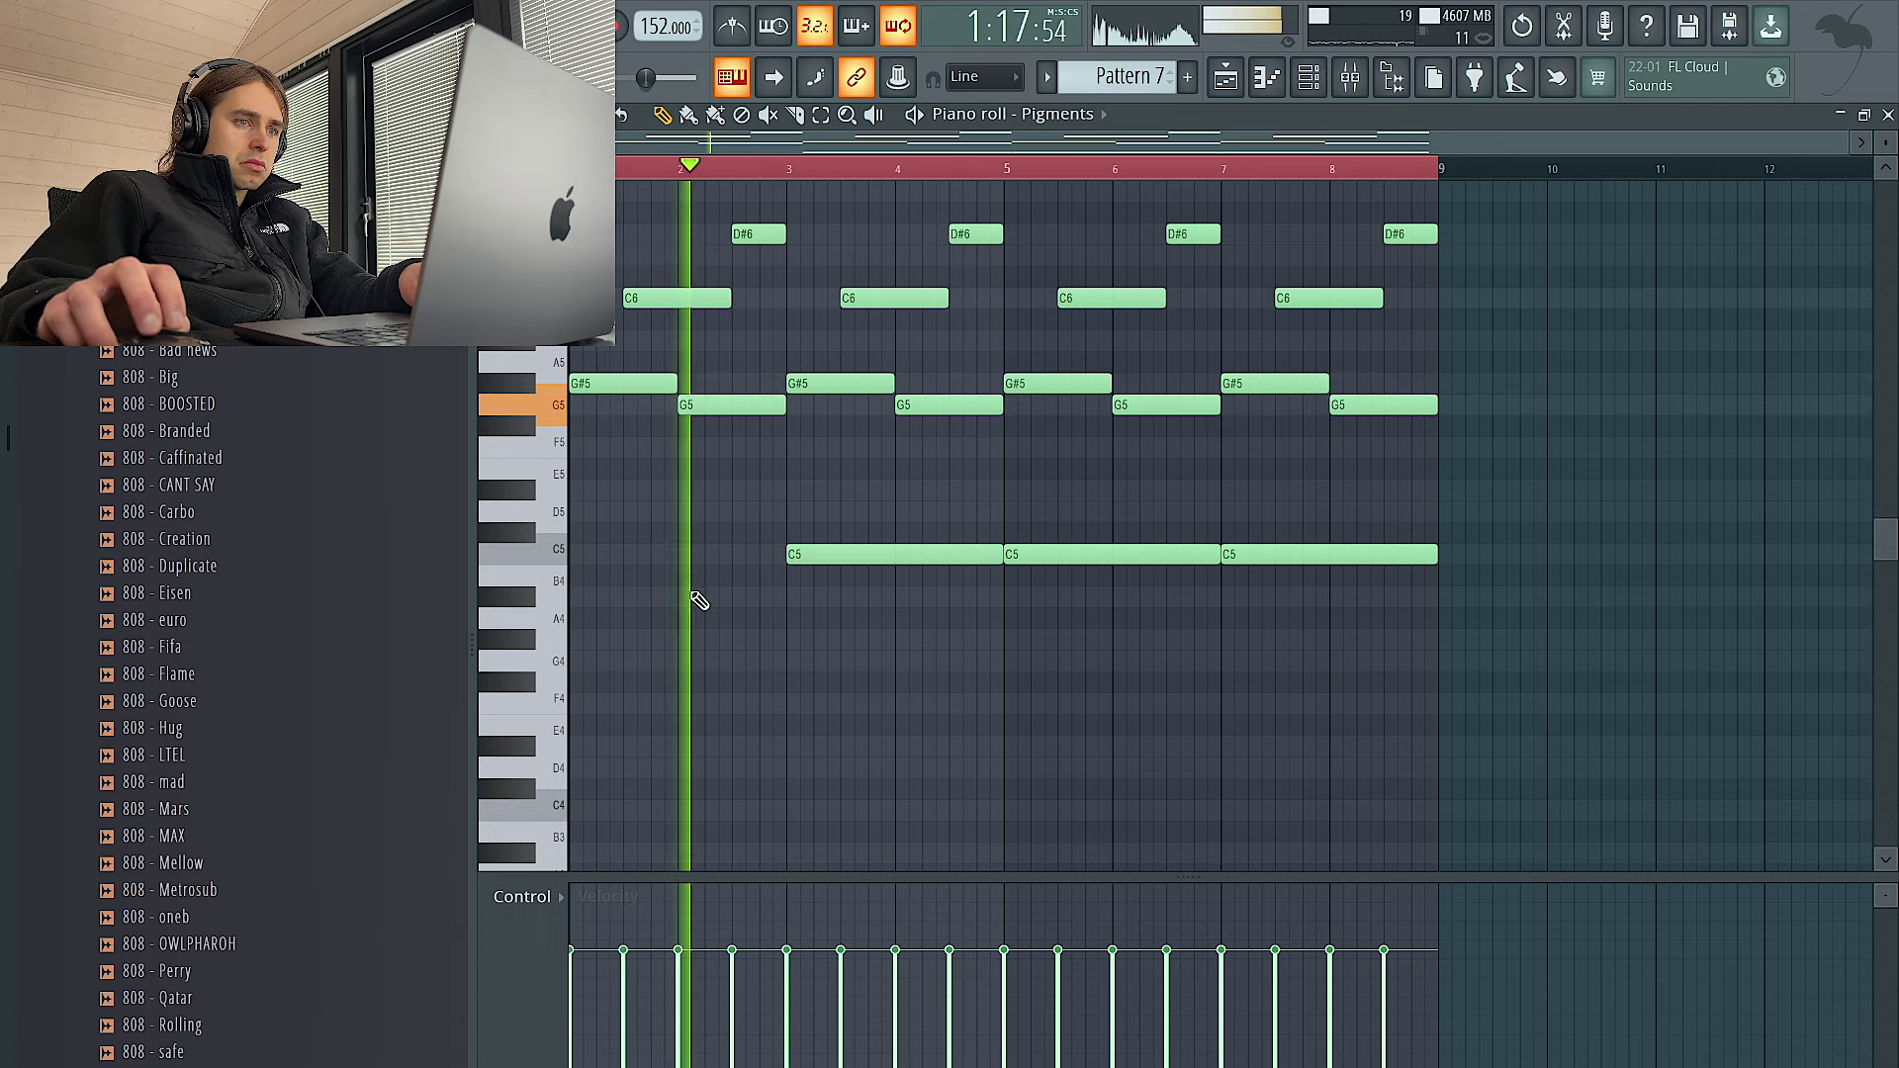
key(ctrl+z)
Transpose the four long C5 notes of the Pigments melody down one octave to C4
key(space)
mouse_move(641, 562)
mouse_down()
mouse_move(633, 593)
mouse_move(631, 546)
mouse_up()
key(ctrl+Down)
key(space)
click(791, 555)
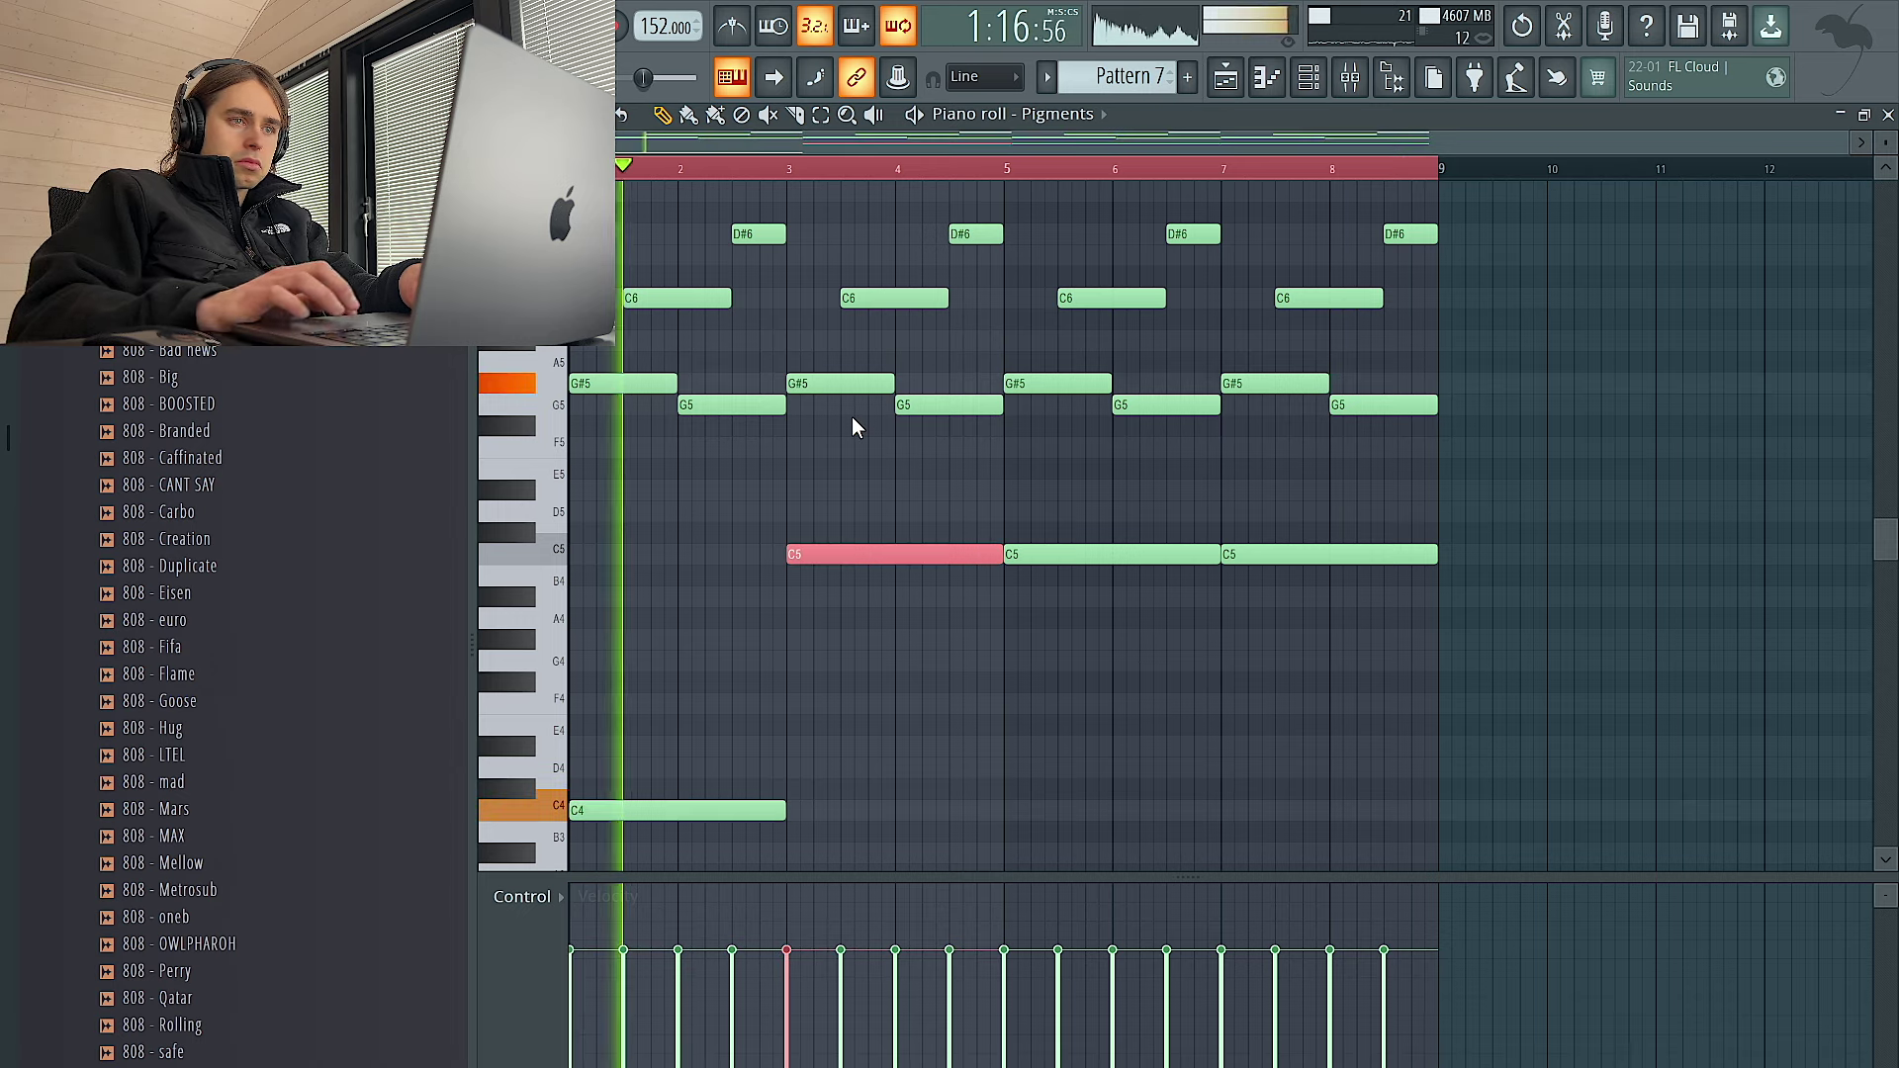
key(ctrl+Down)
click(1078, 554)
key(ctrl+Down)
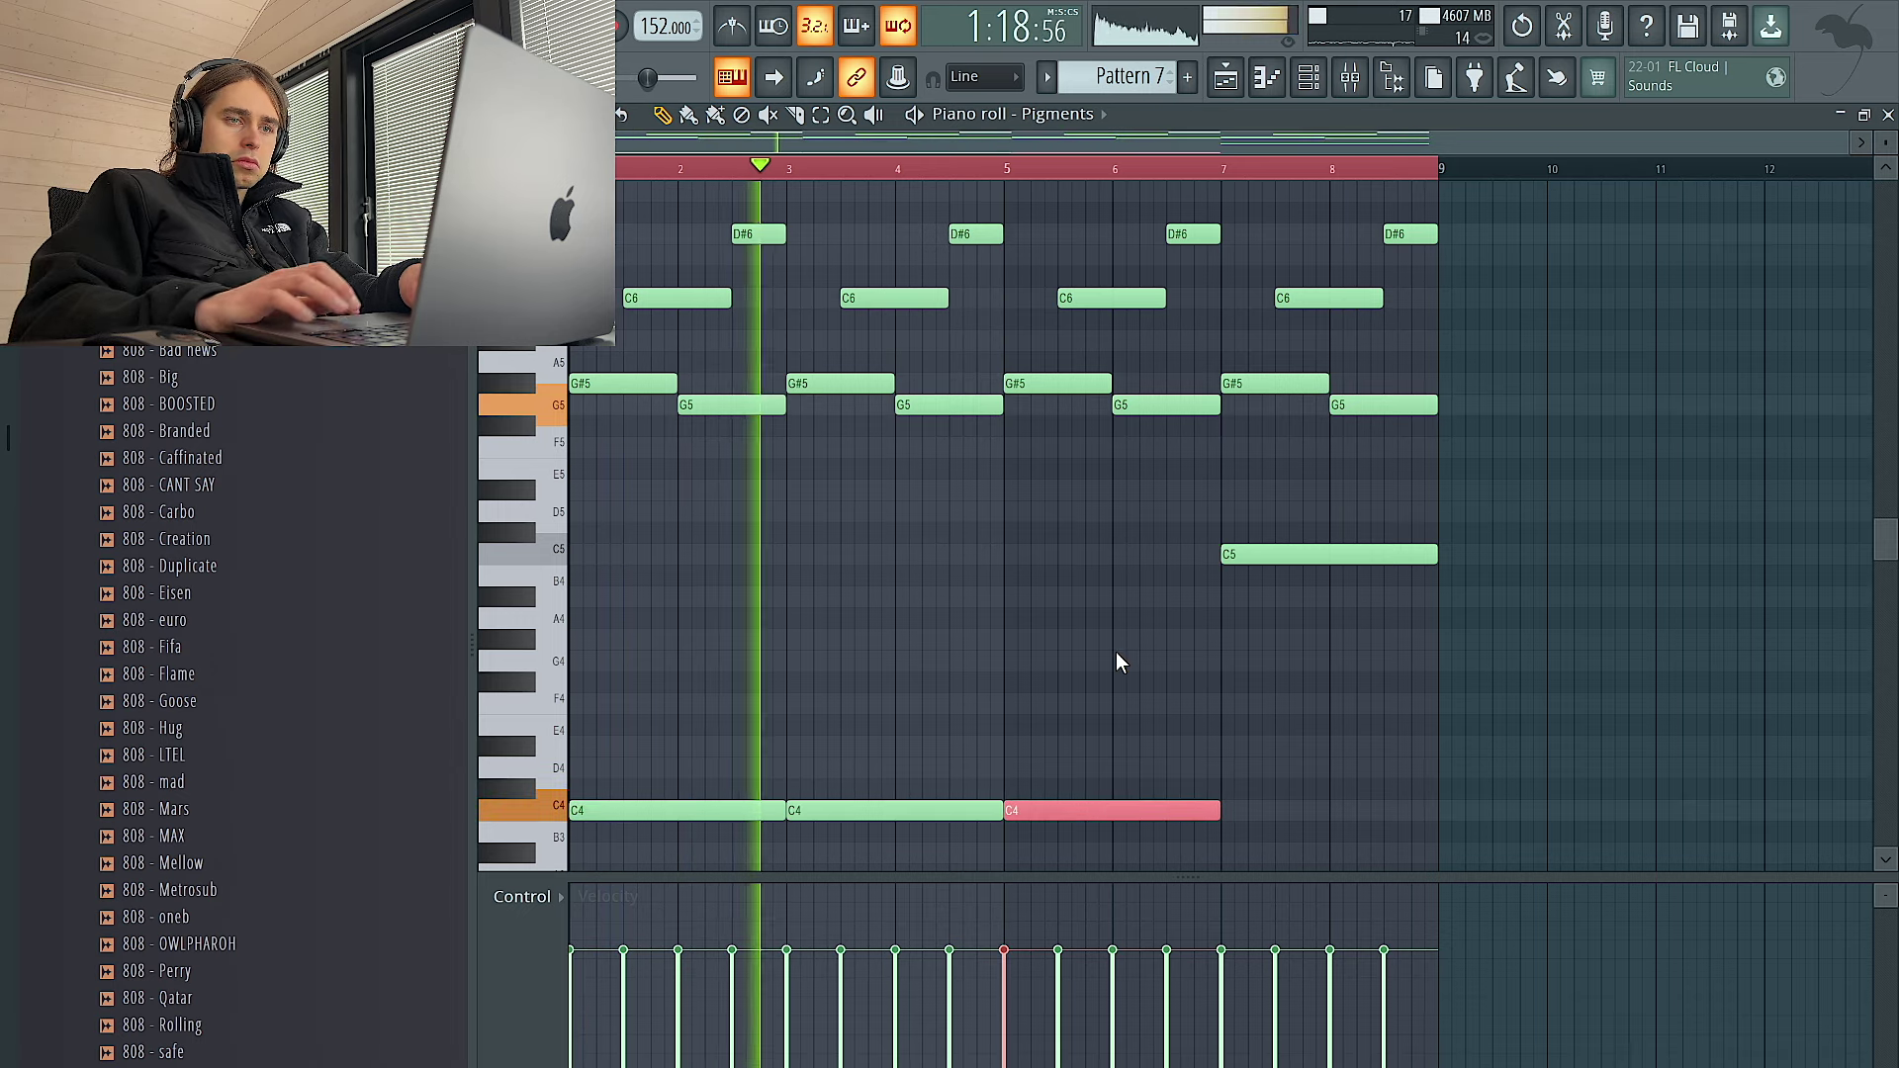
click(1266, 554)
key(ctrl+Down)
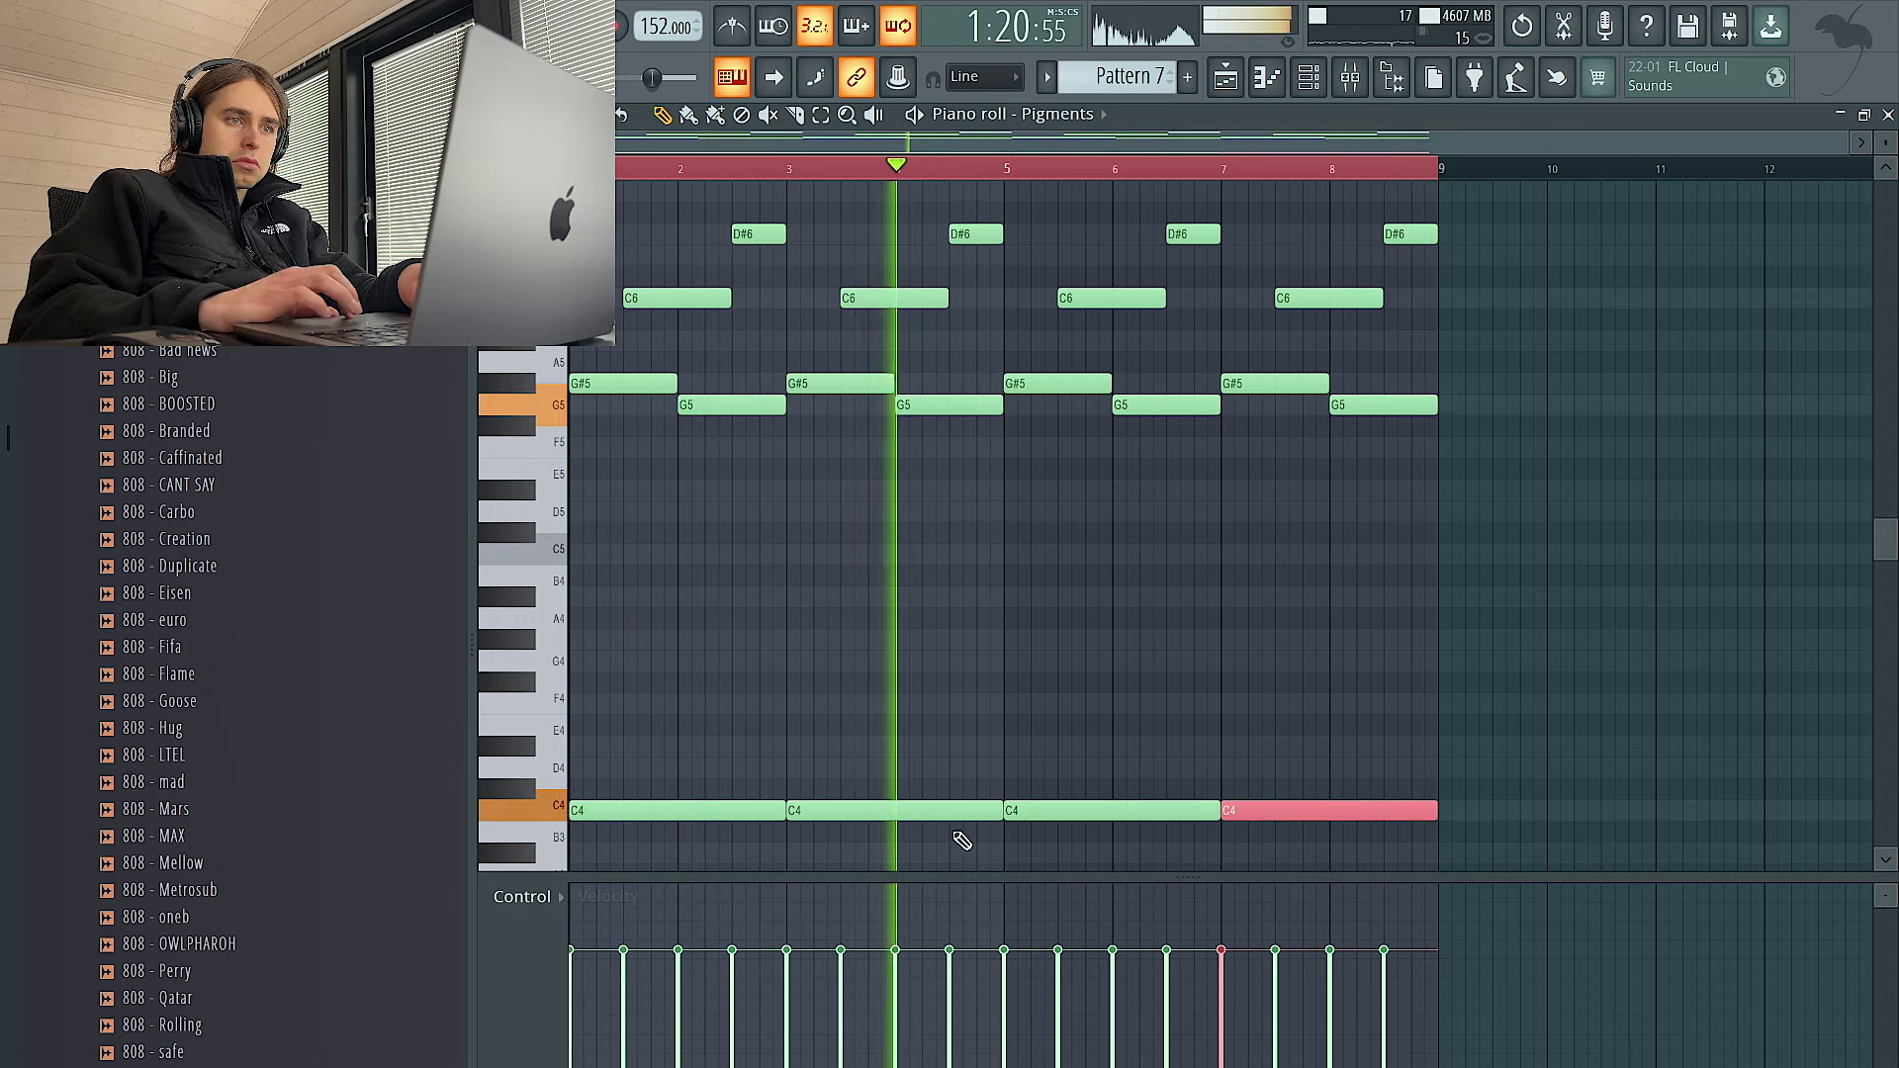
Apply the randomizer and strum tools to all Pigments notes in Pattern 7
key(ctrl+d)
key(ctrl+a)
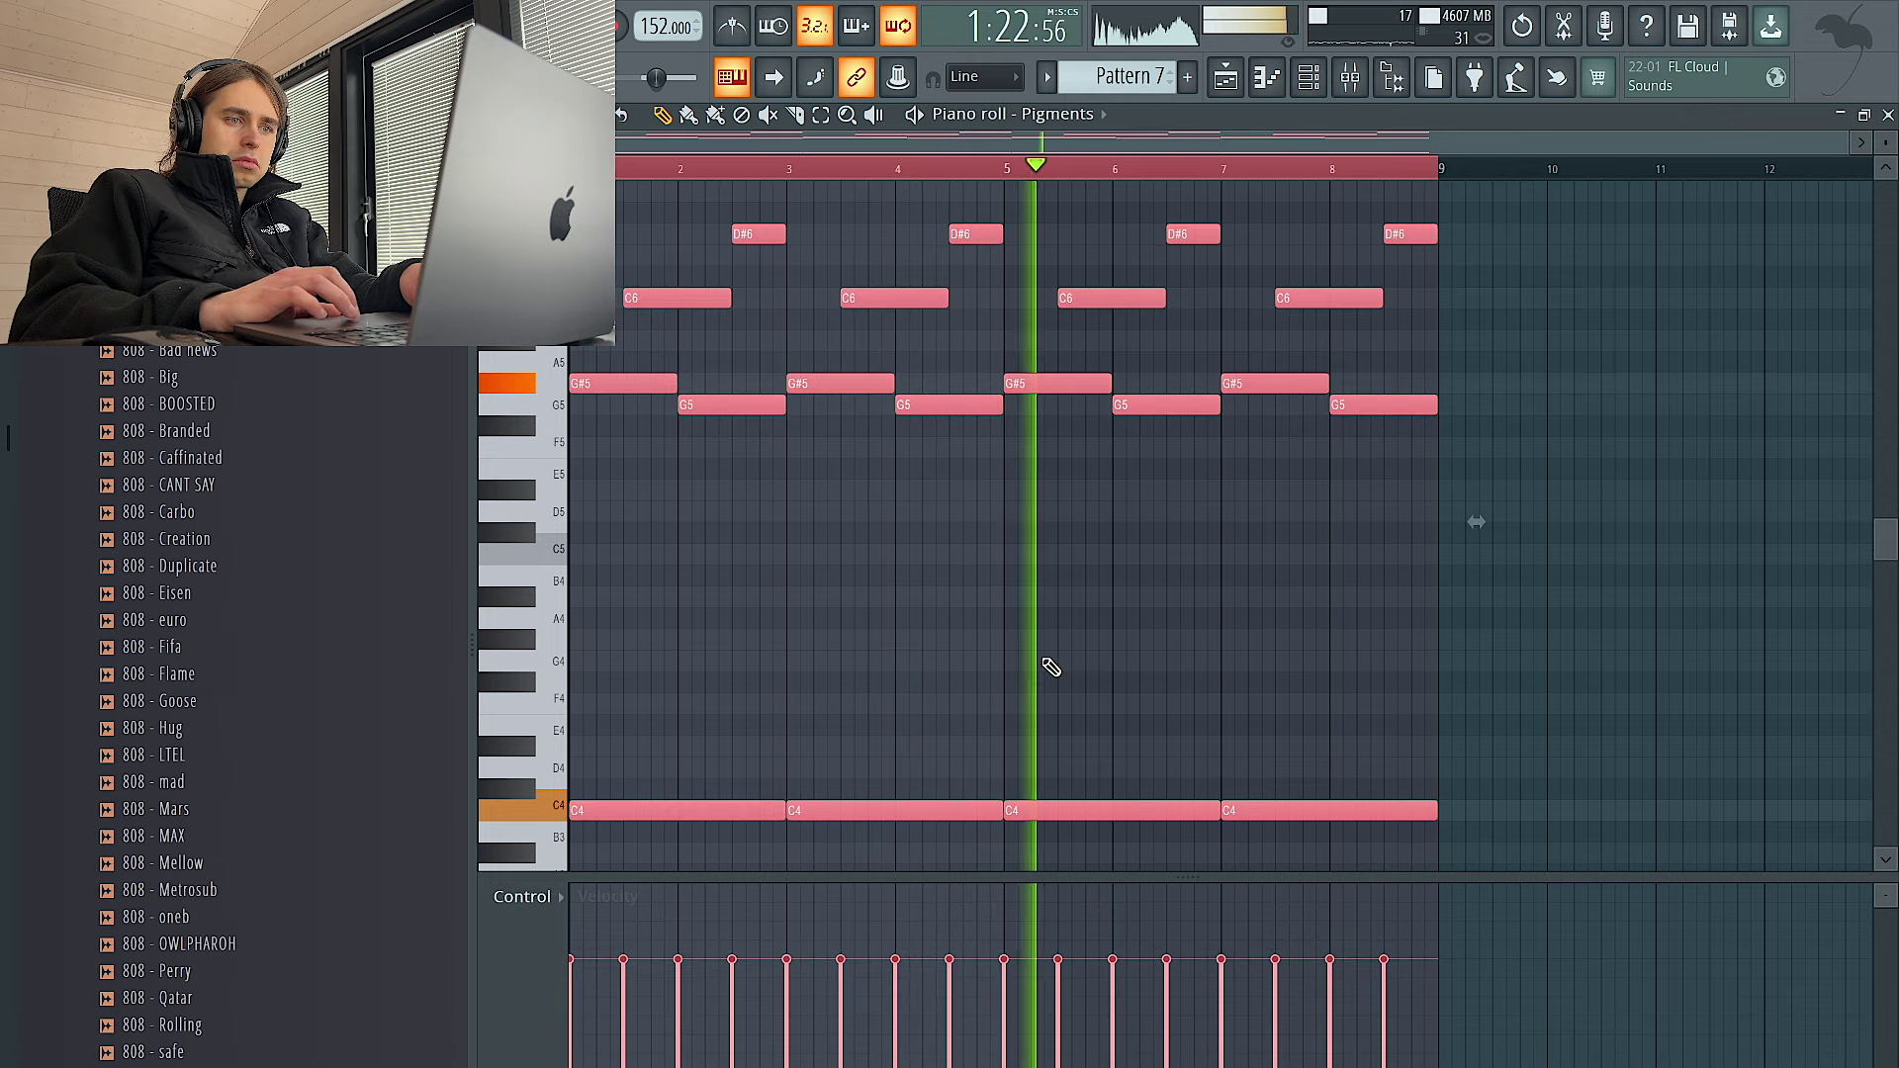
key(alt+r)
drag(901, 690, 861, 644)
click(1059, 819)
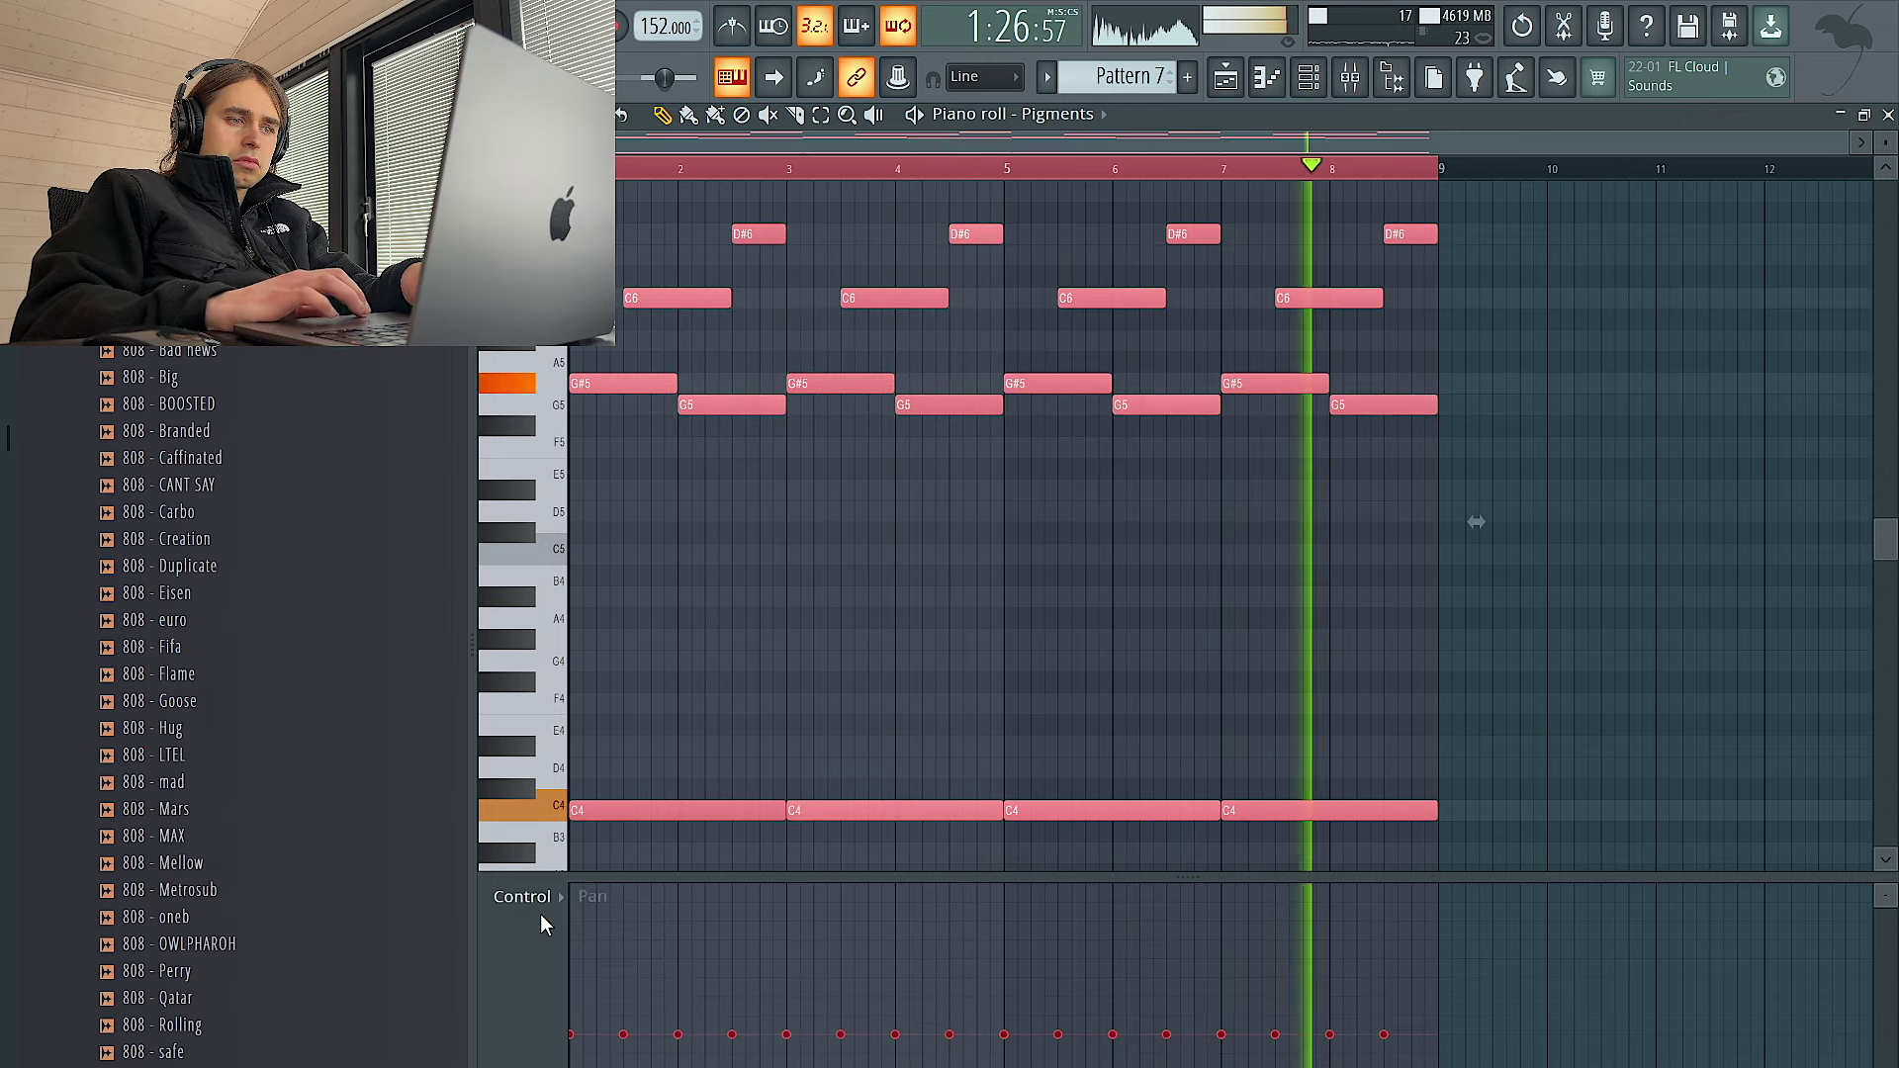
click(536, 899)
click(539, 973)
key(alt+s)
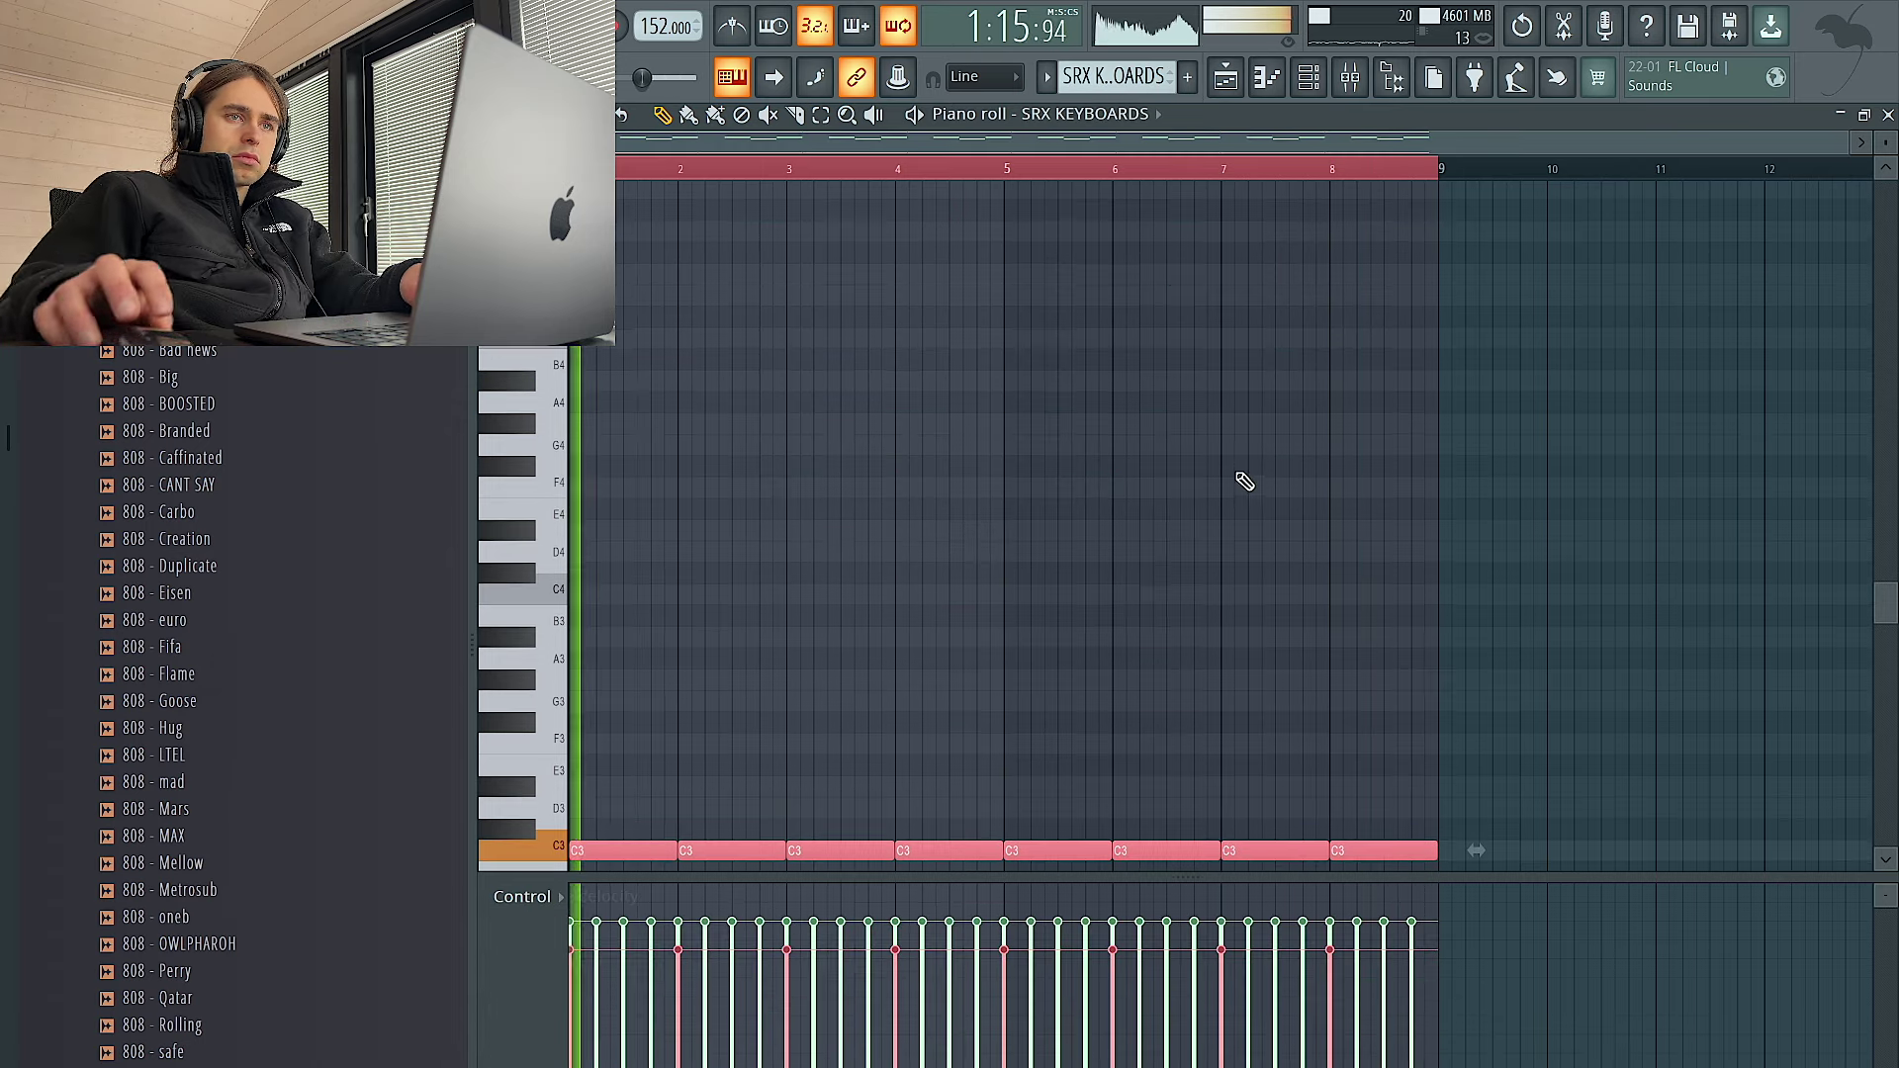
Return to the playlist, make Pattern 7 the active pattern and mute the Pigments channel
click(1224, 76)
click(1543, 636)
key(F6)
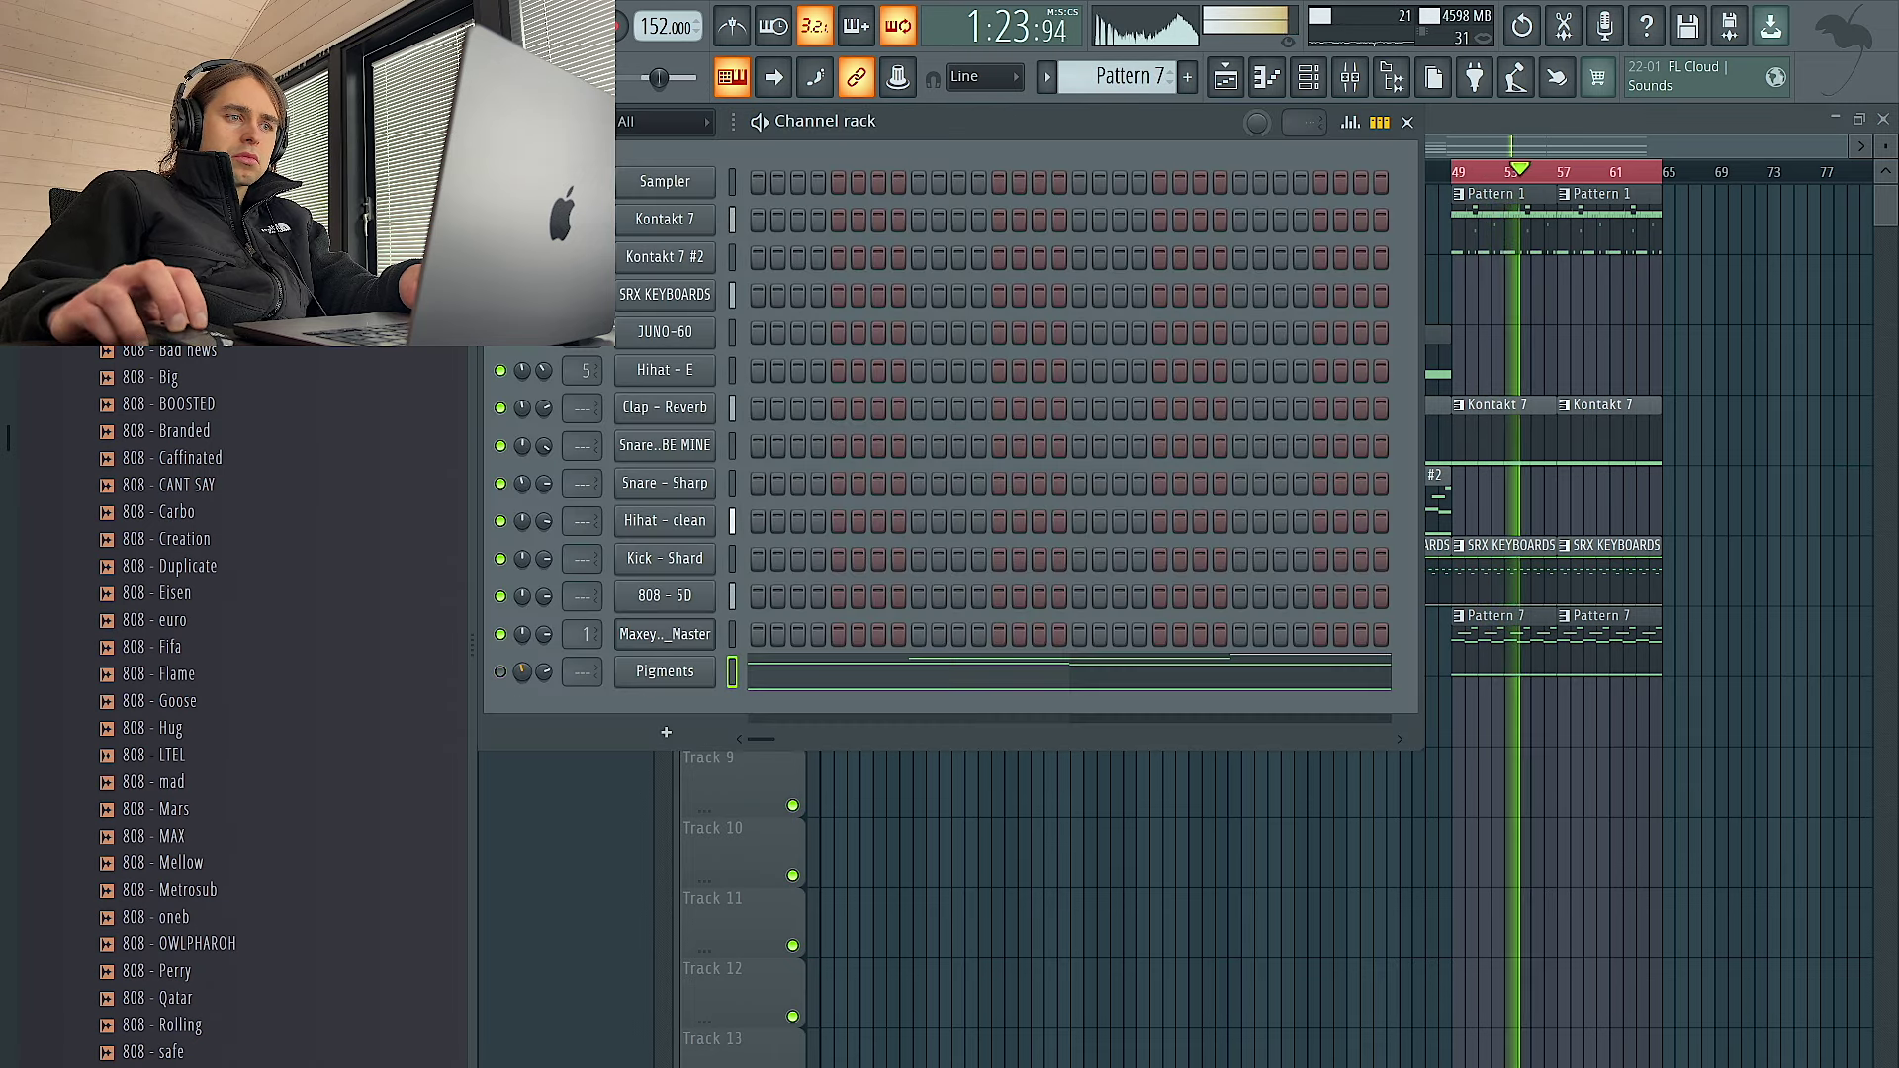
right_click(1823, 450)
Raise the velocities of the C6 and G#5 notes in the SRX KEYBOARDS pattern to maximum
double_click(1483, 566)
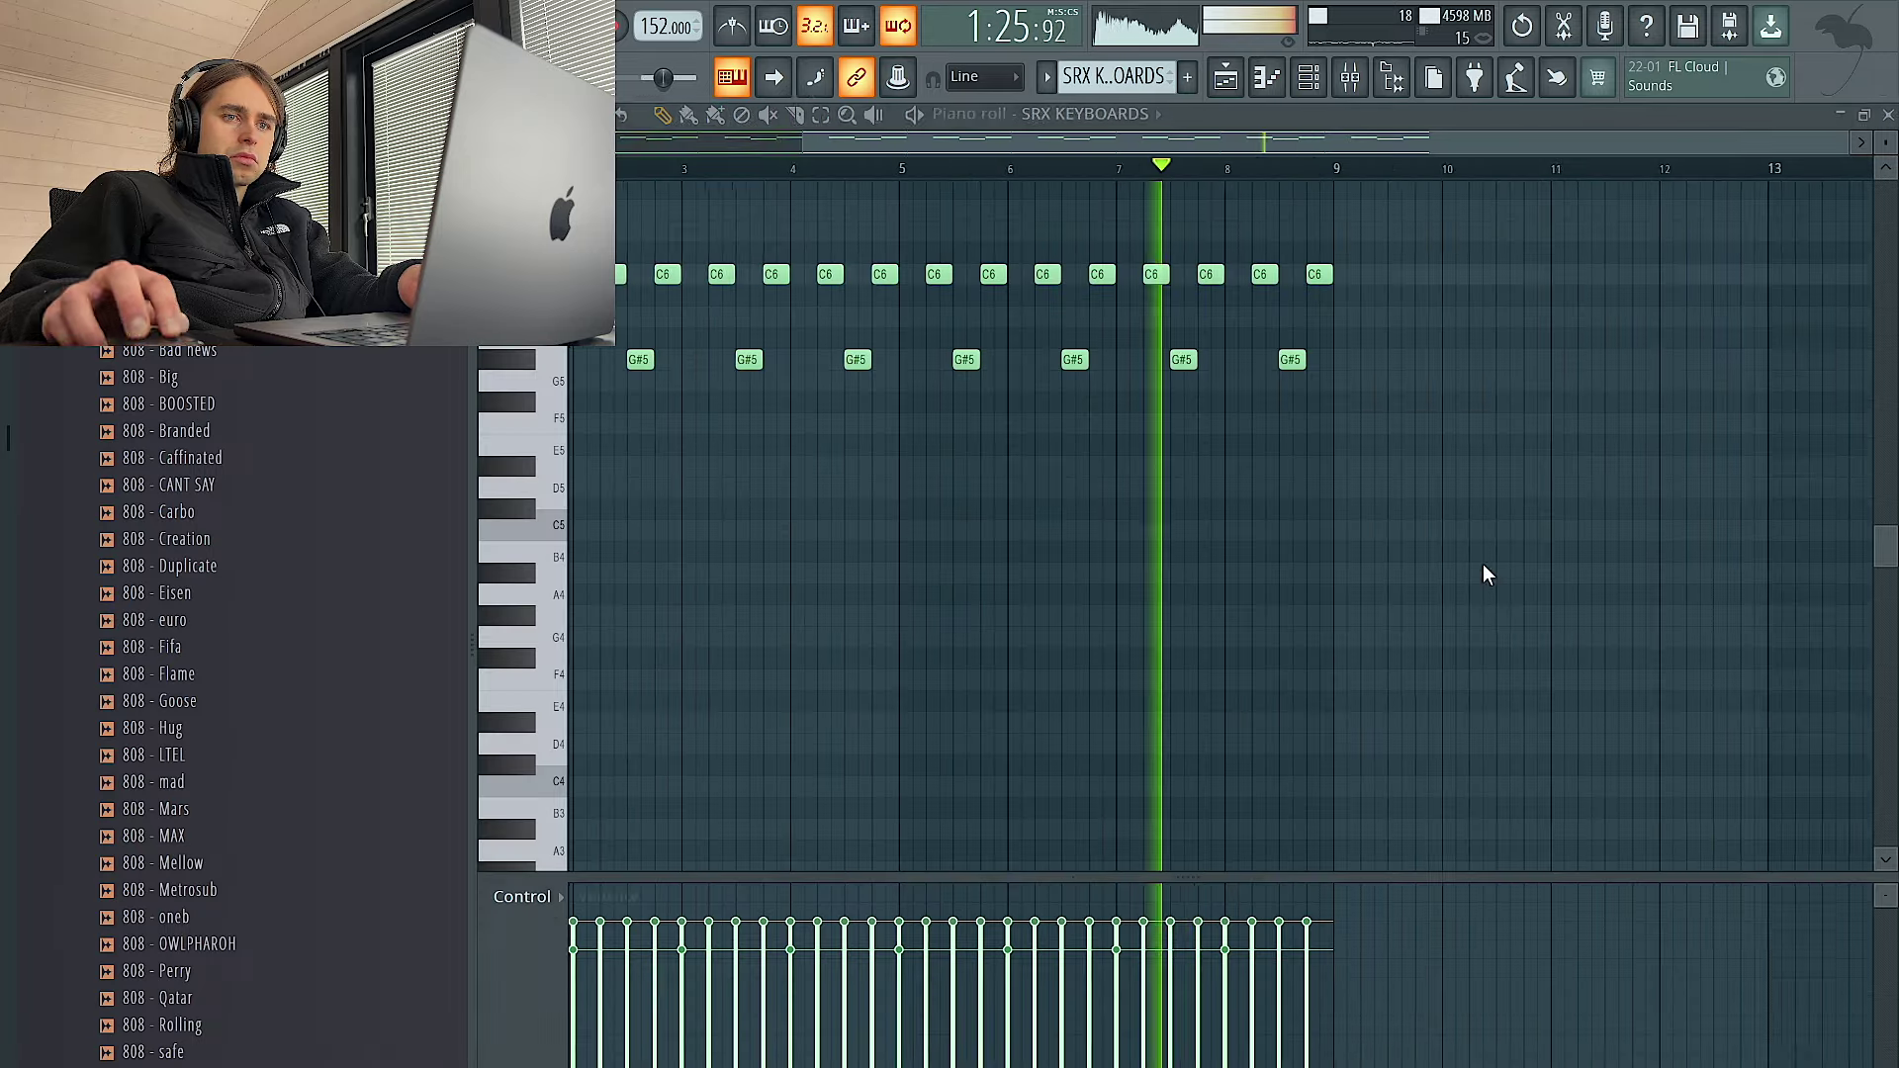
drag(1691, 610, 584, 178)
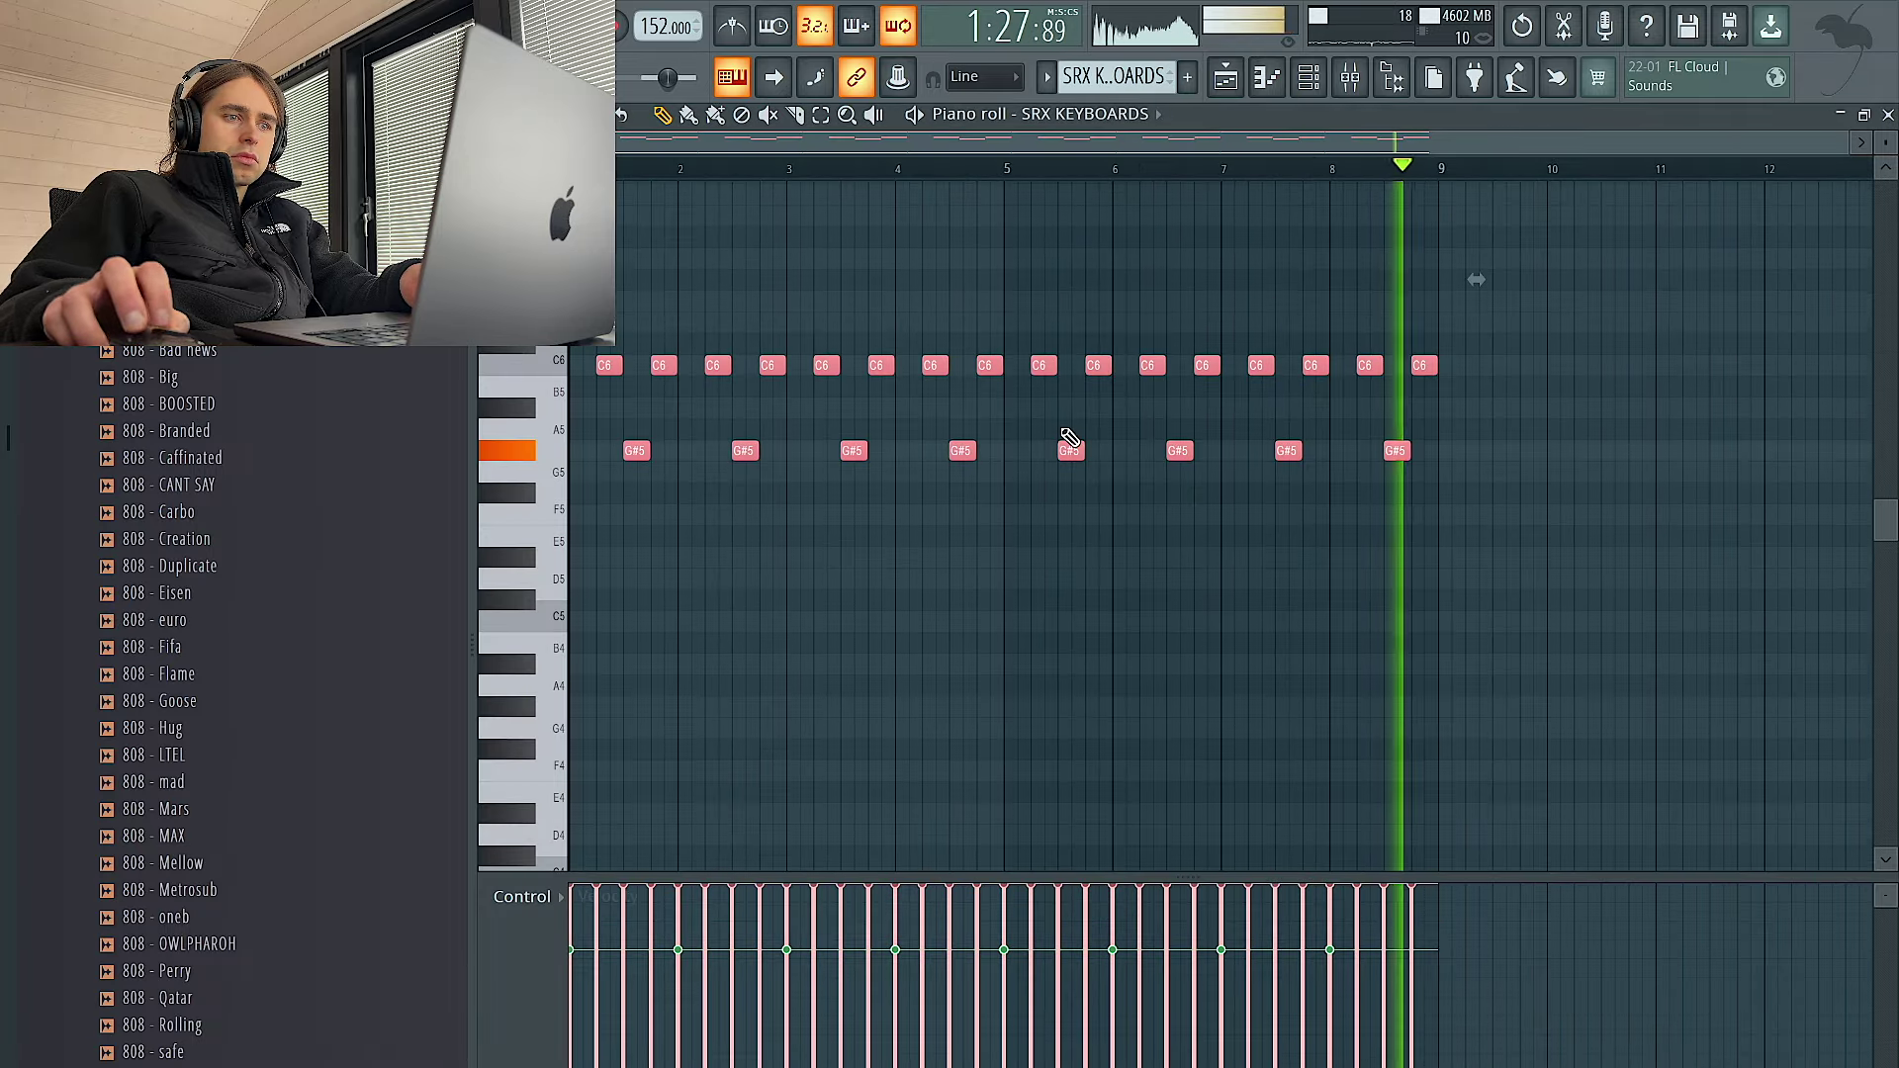
Delete every second C3 note in the SRX KEYBOARDS pattern and lengthen the remaining four to two bars each
scroll(1067, 431, down, 6)
right_click(1068, 432)
drag(1473, 607, 937, 463)
right_click(756, 495)
right_click(974, 495)
right_click(1167, 493)
right_click(1424, 493)
key(ctrl+a)
drag(674, 493, 790, 494)
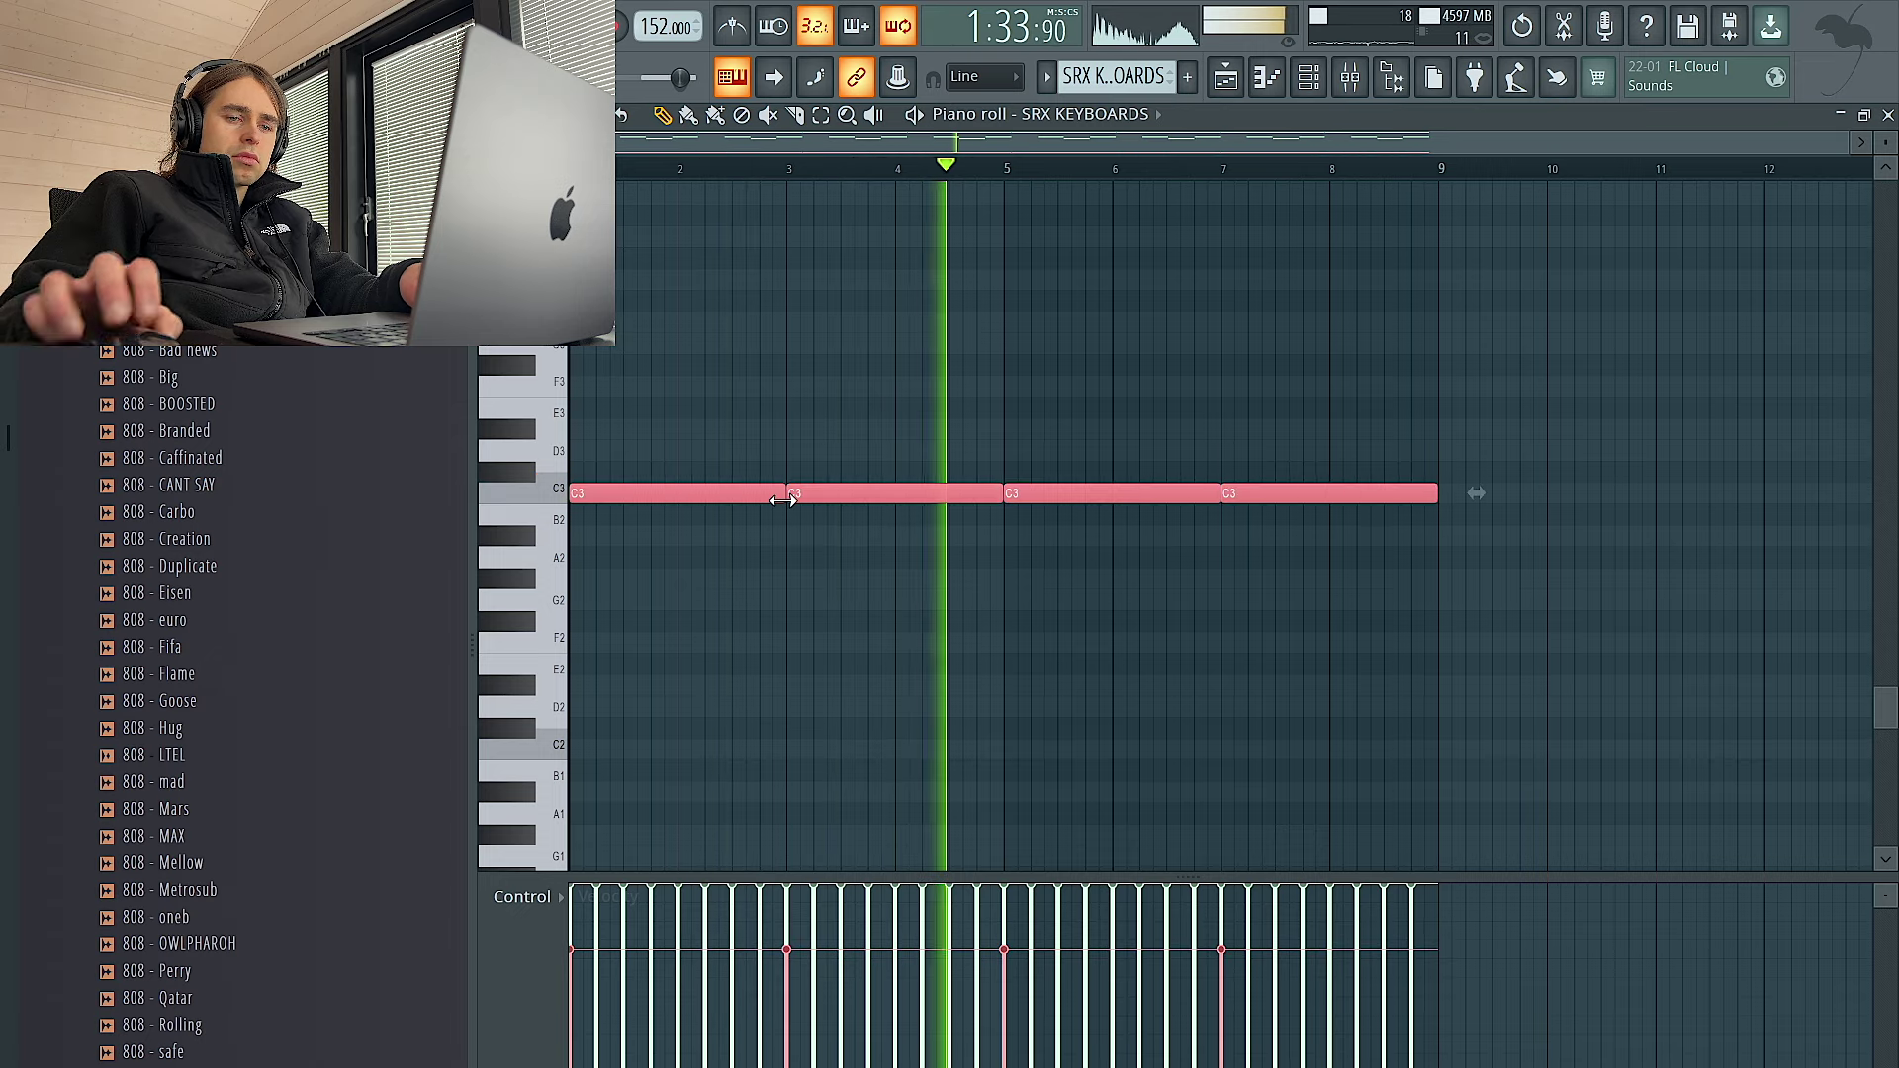
Try the four long C3 notes one octave higher in the SRX KEYBOARDS pattern and move them back down
key(ctrl+Return)
ctrl+click(1479, 618)
drag(1479, 618, 538, 430)
scroll(554, 438, up, 6)
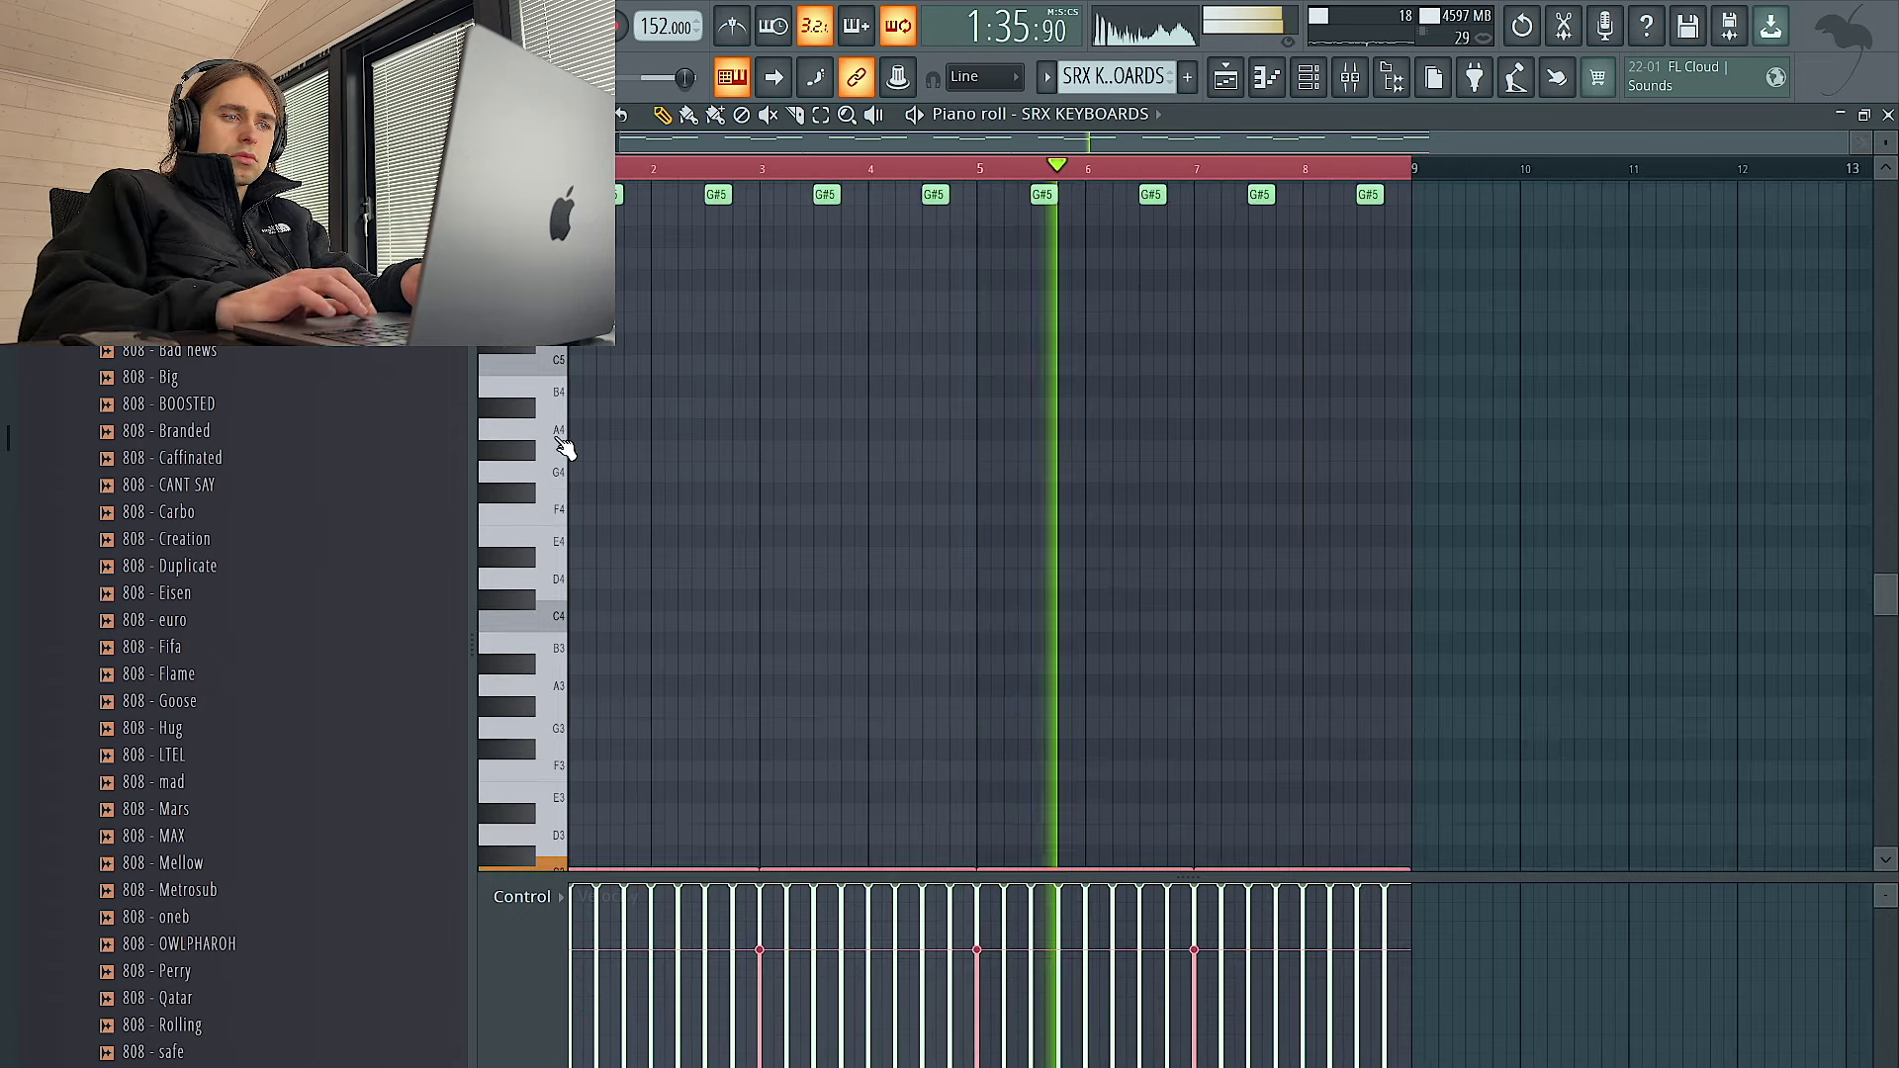
key(ctrl+Up)
key(space)
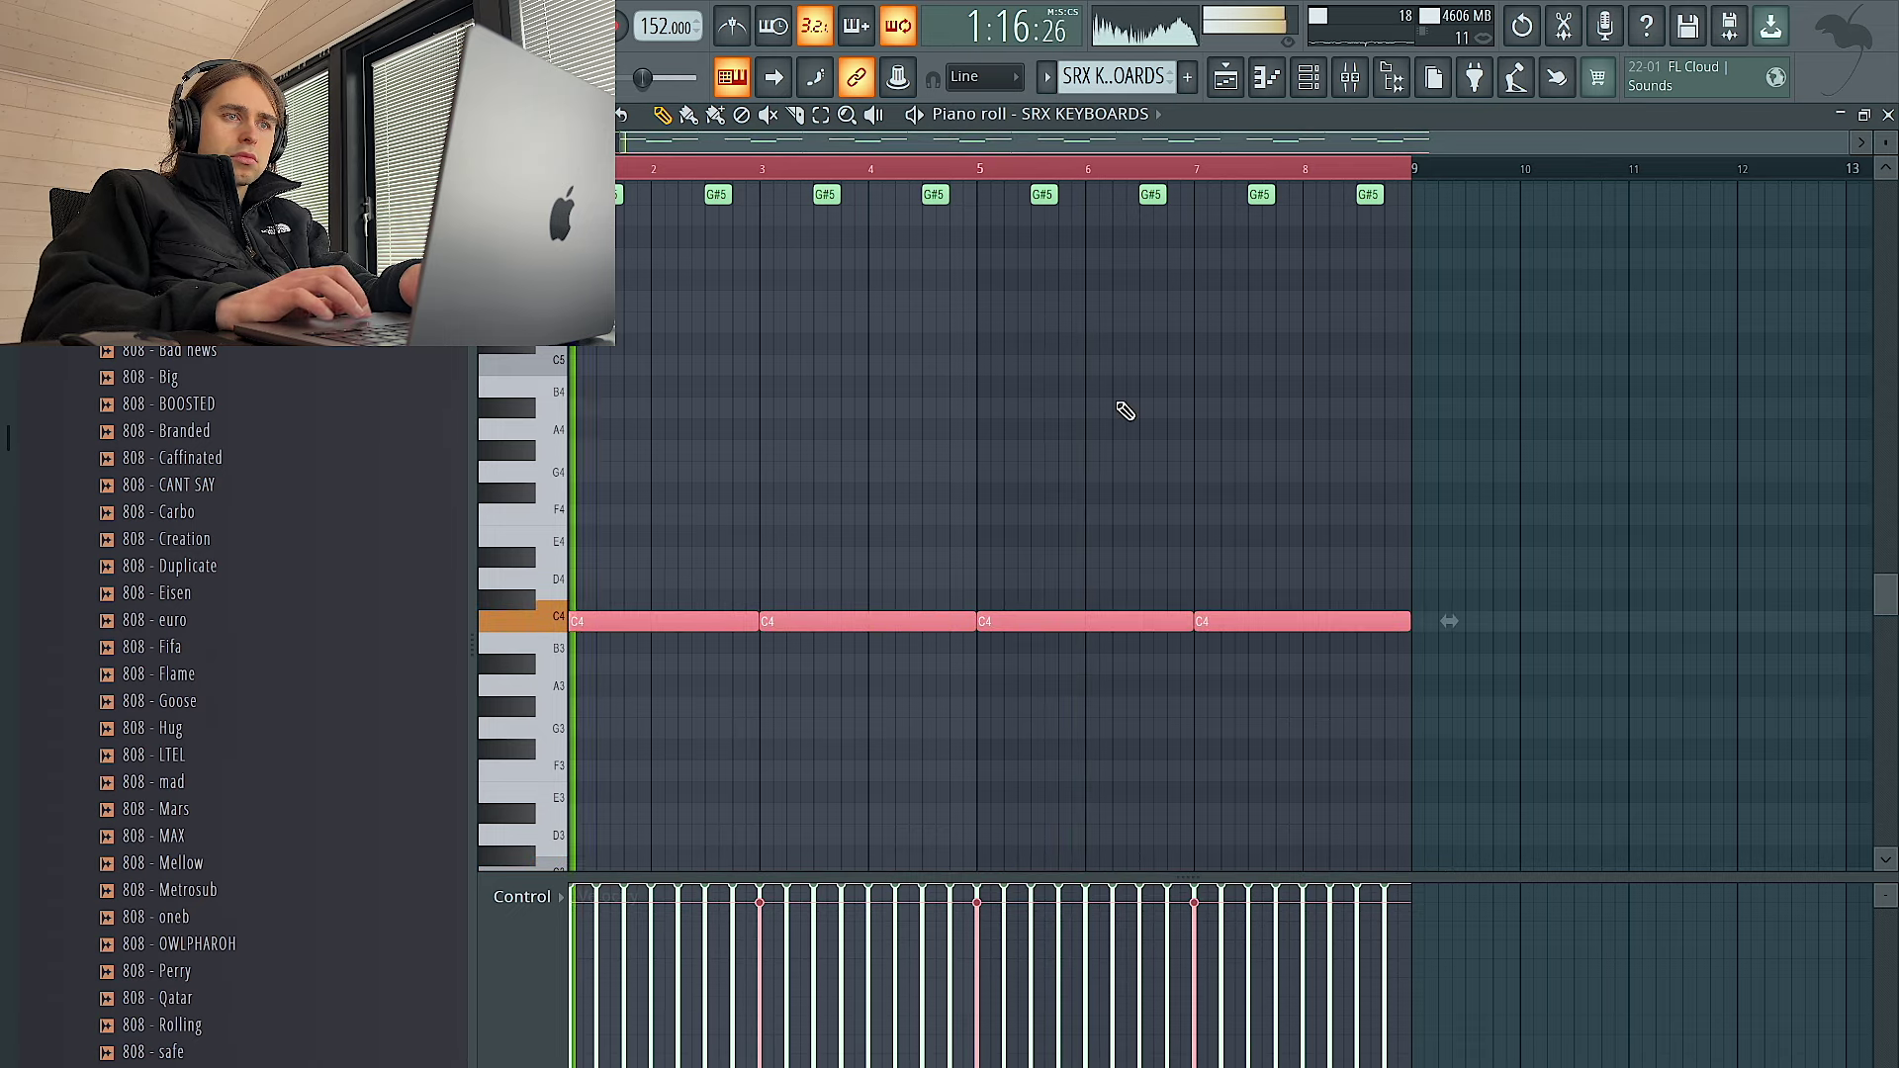
key(ctrl+Down)
Try the upper SRX KEYBOARDS notes one octave lower during playback and move them back up
scroll(1359, 373, up, 10)
scroll(1582, 691, down, 6)
drag(1586, 687, 542, 171)
key(ctrl+Down)
key(space)
key(space)
key(ctrl+Up)
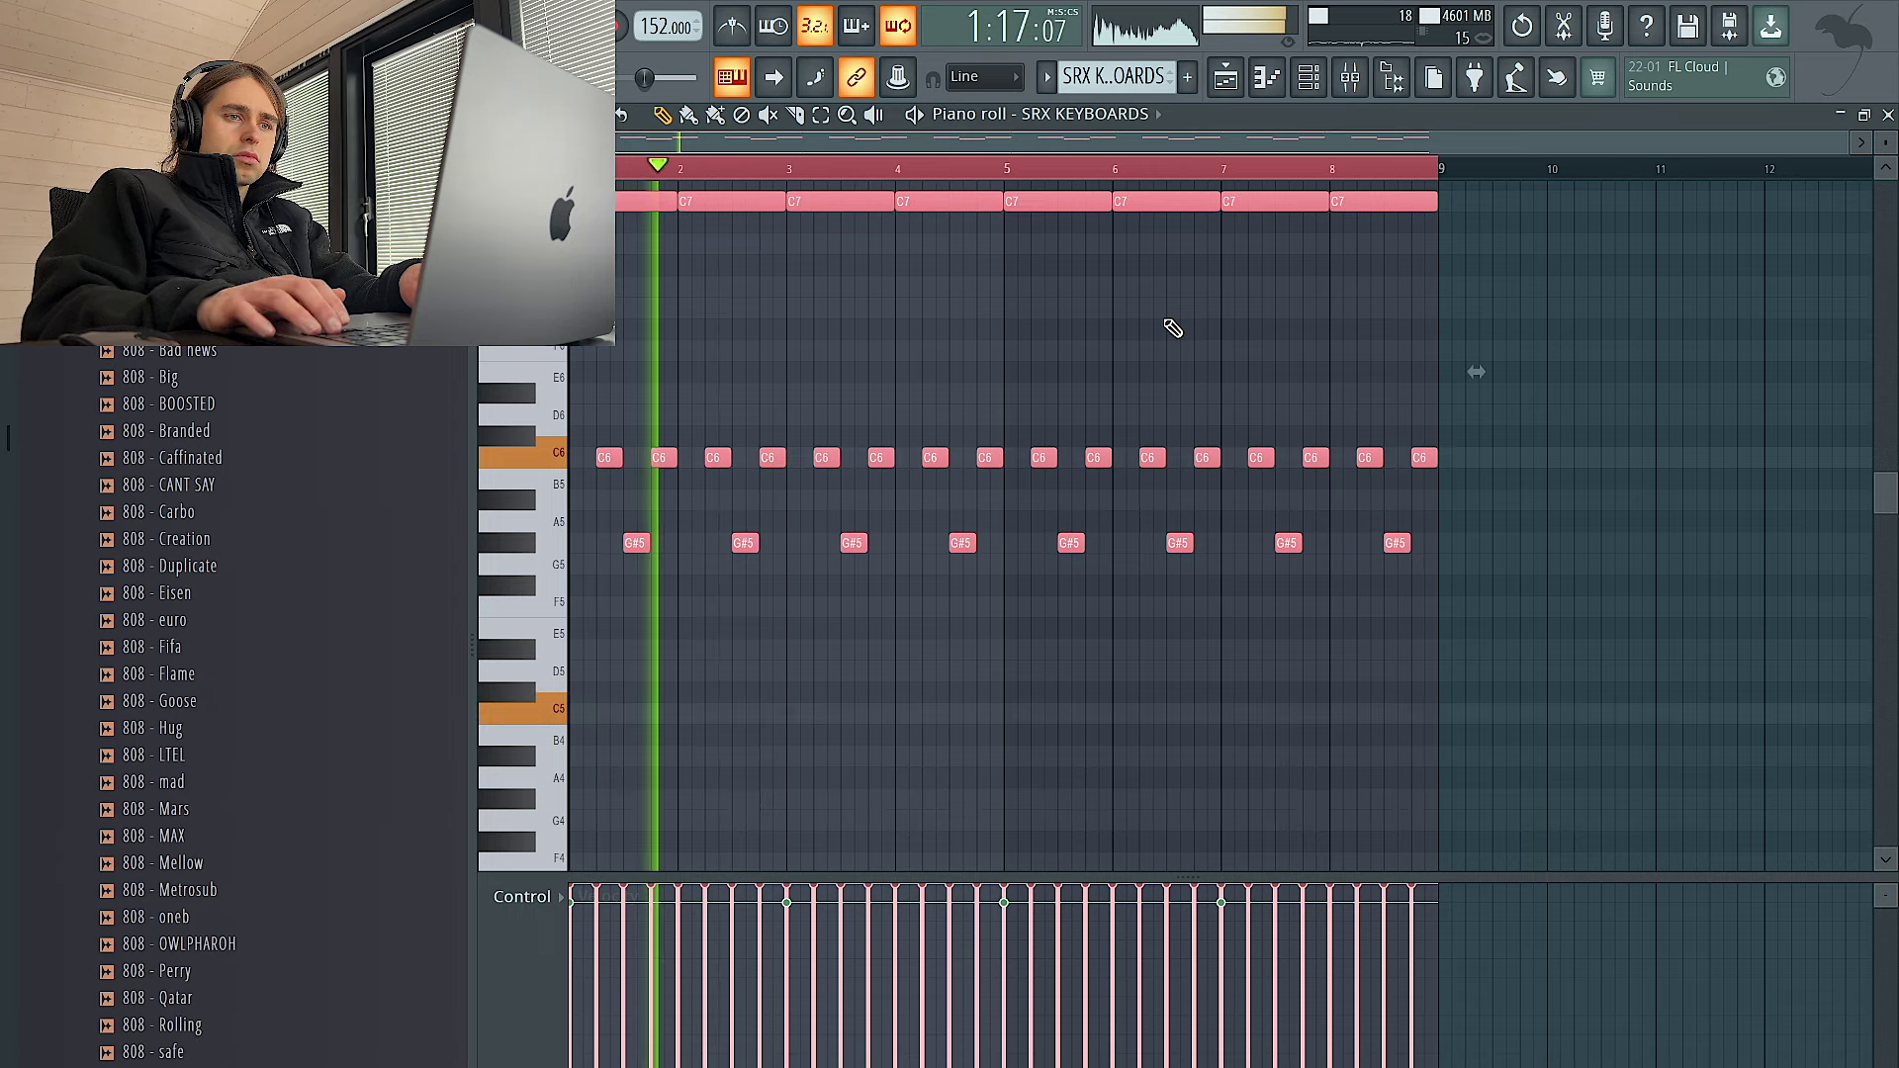
Open the SRX KEYBOARDS instrument and advance through its patches to choose a different sound
click(1309, 78)
click(683, 296)
click(864, 243)
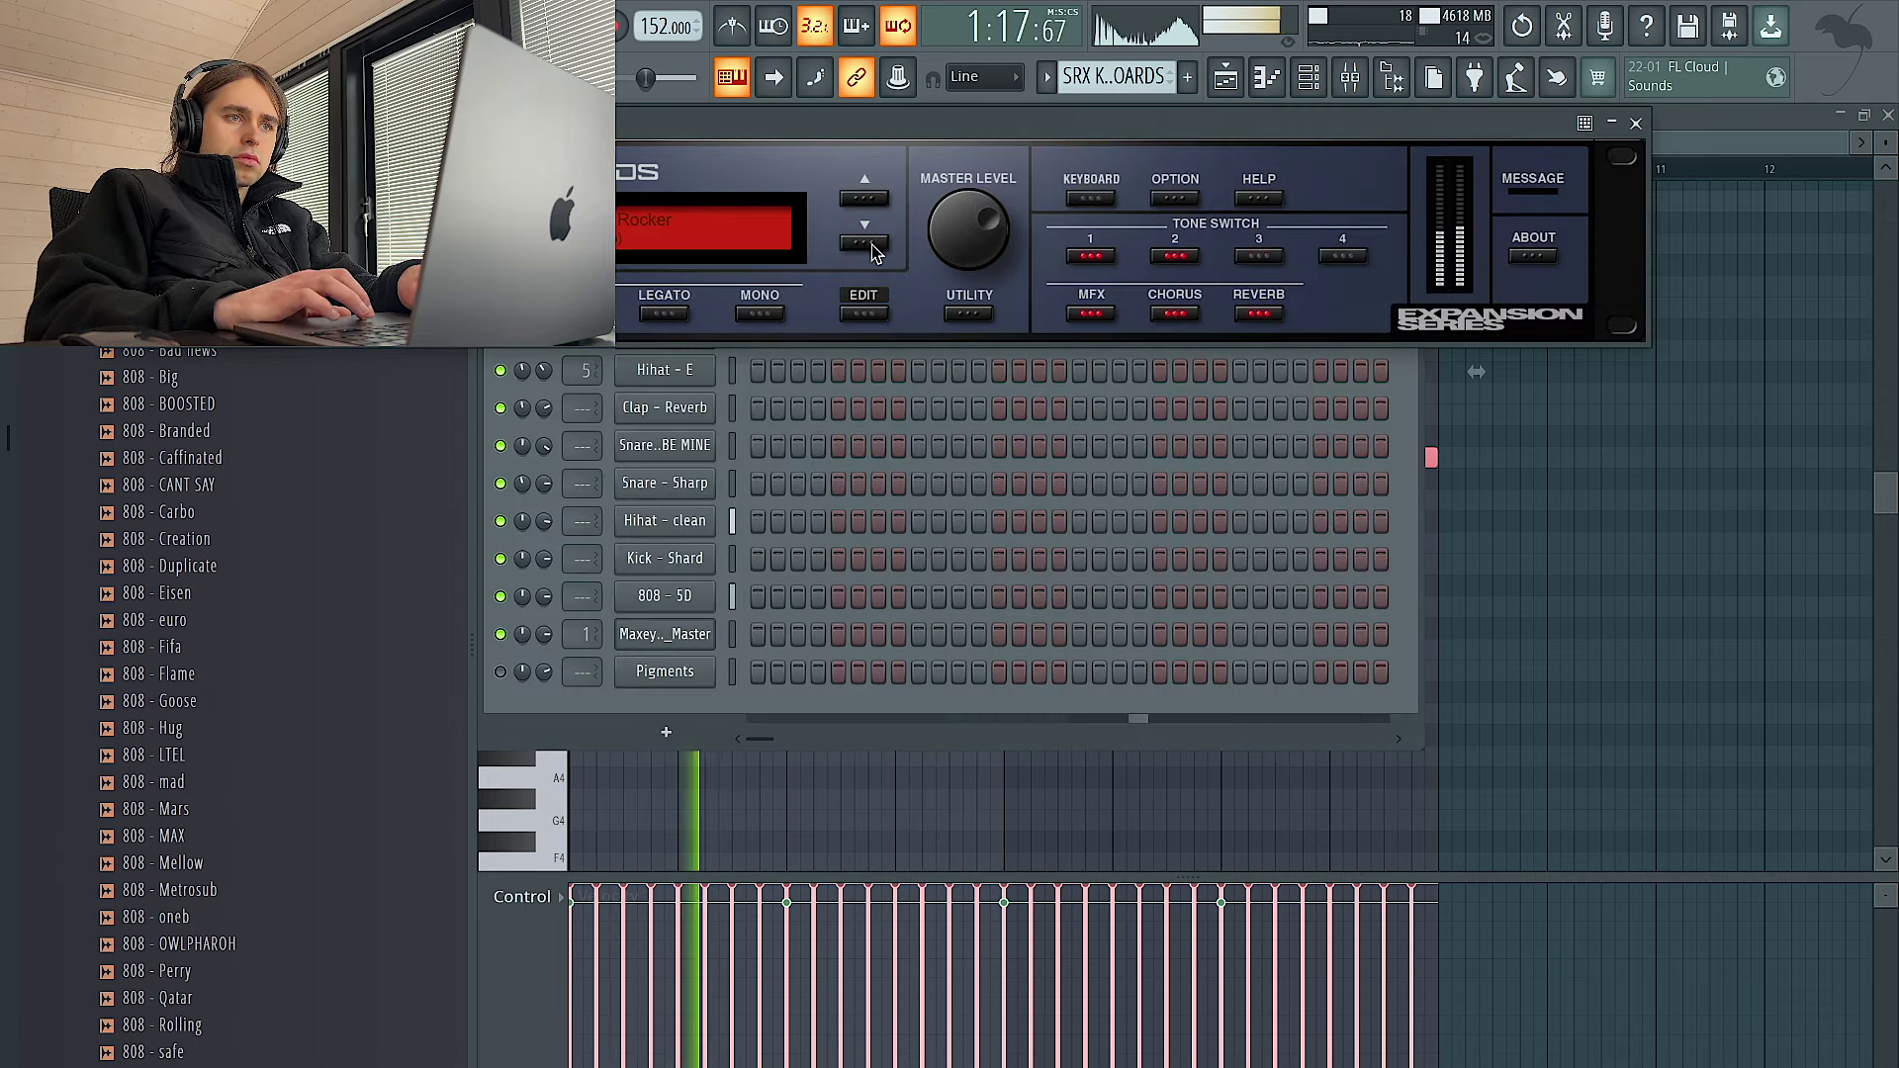
click(872, 246)
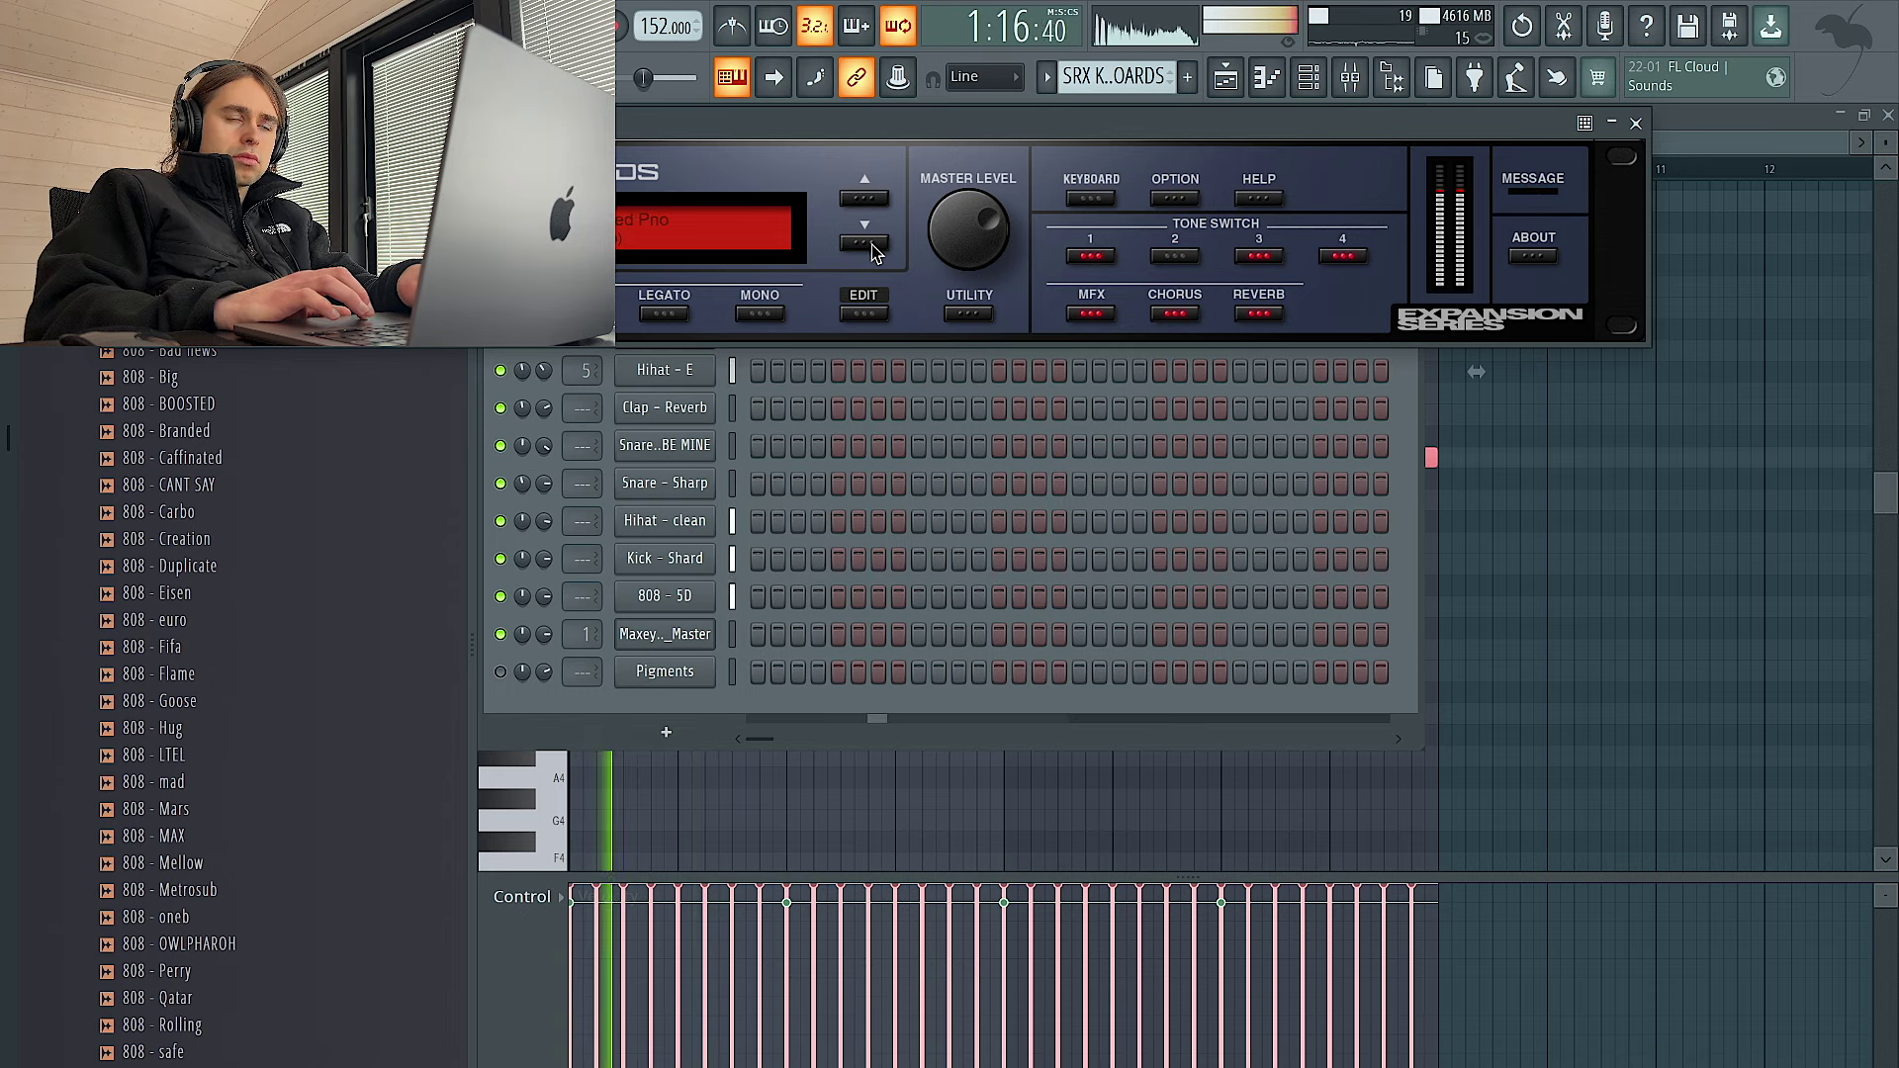
click(1636, 122)
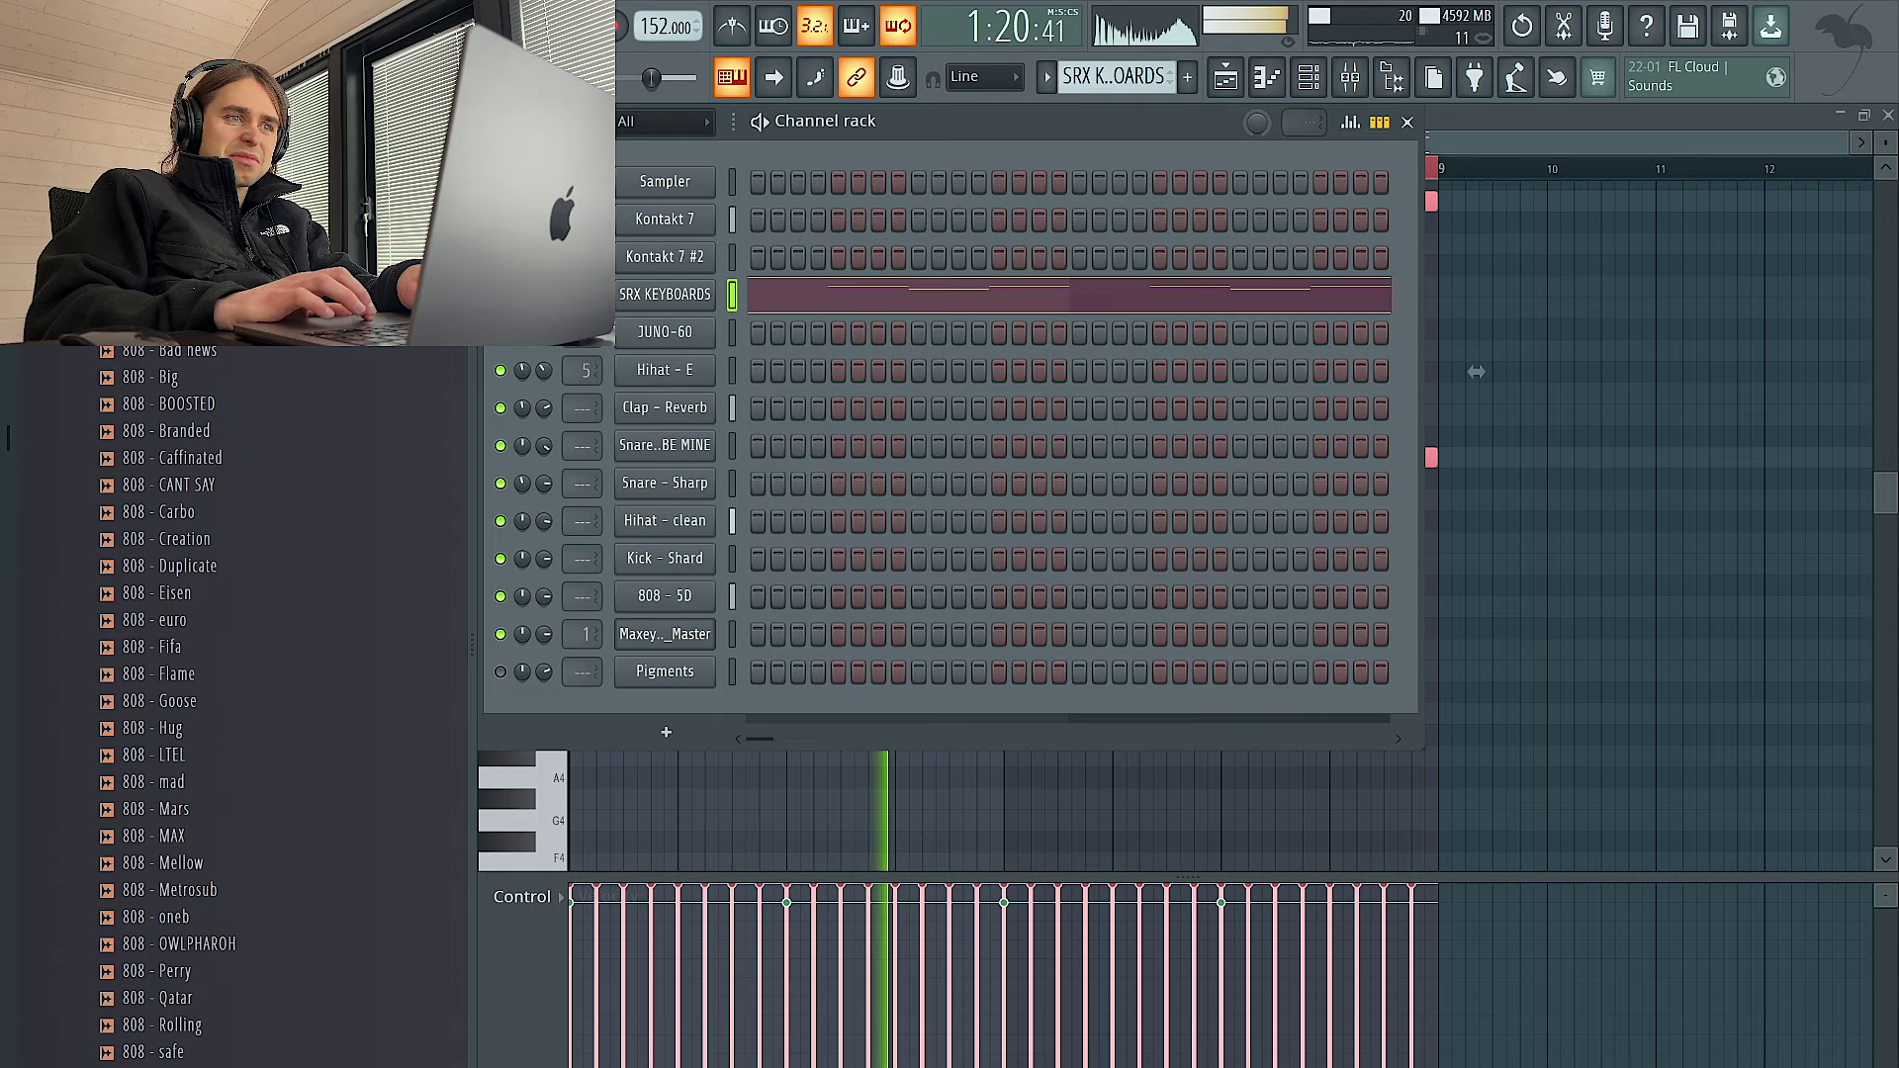
Add a second Fruity parametric EQ 2, J37 Stereo and Rev PLATE-140 to mixer Insert 6 and lower its fader
click(1226, 78)
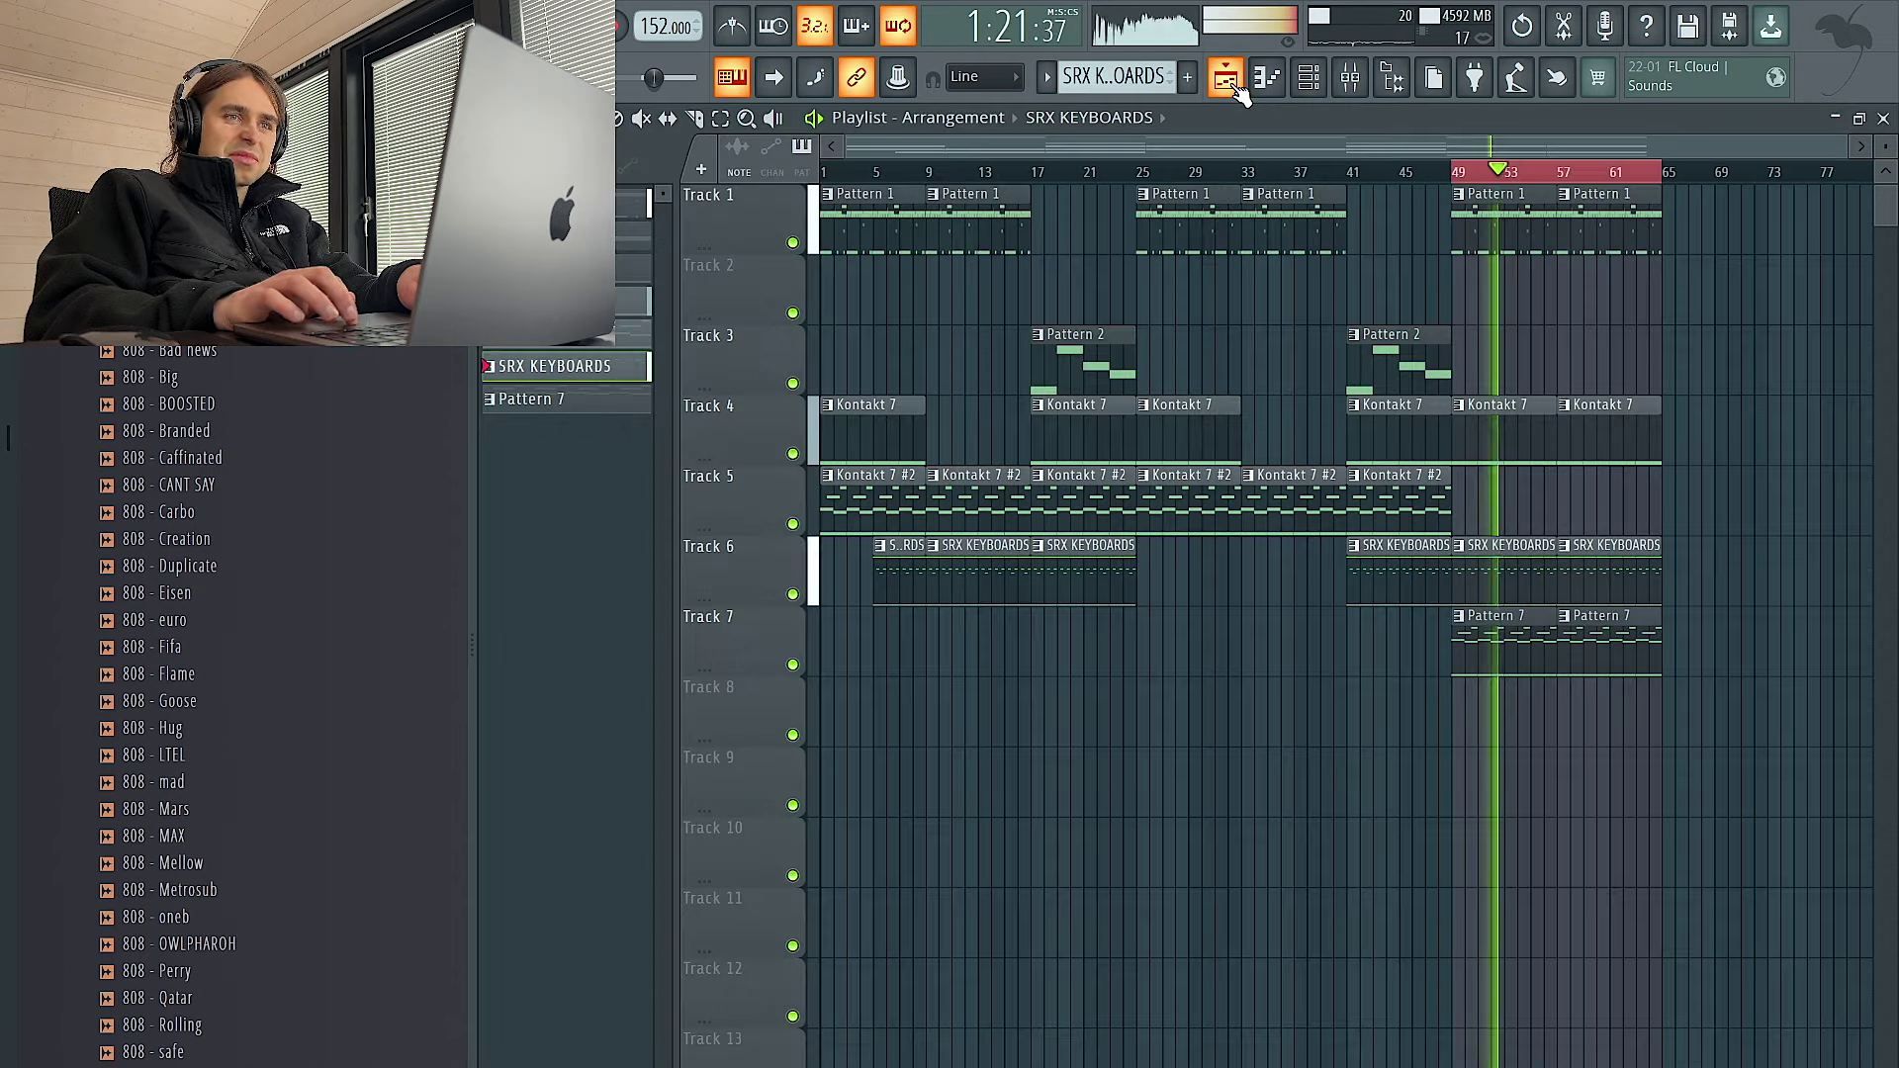
click(1350, 79)
click(1638, 461)
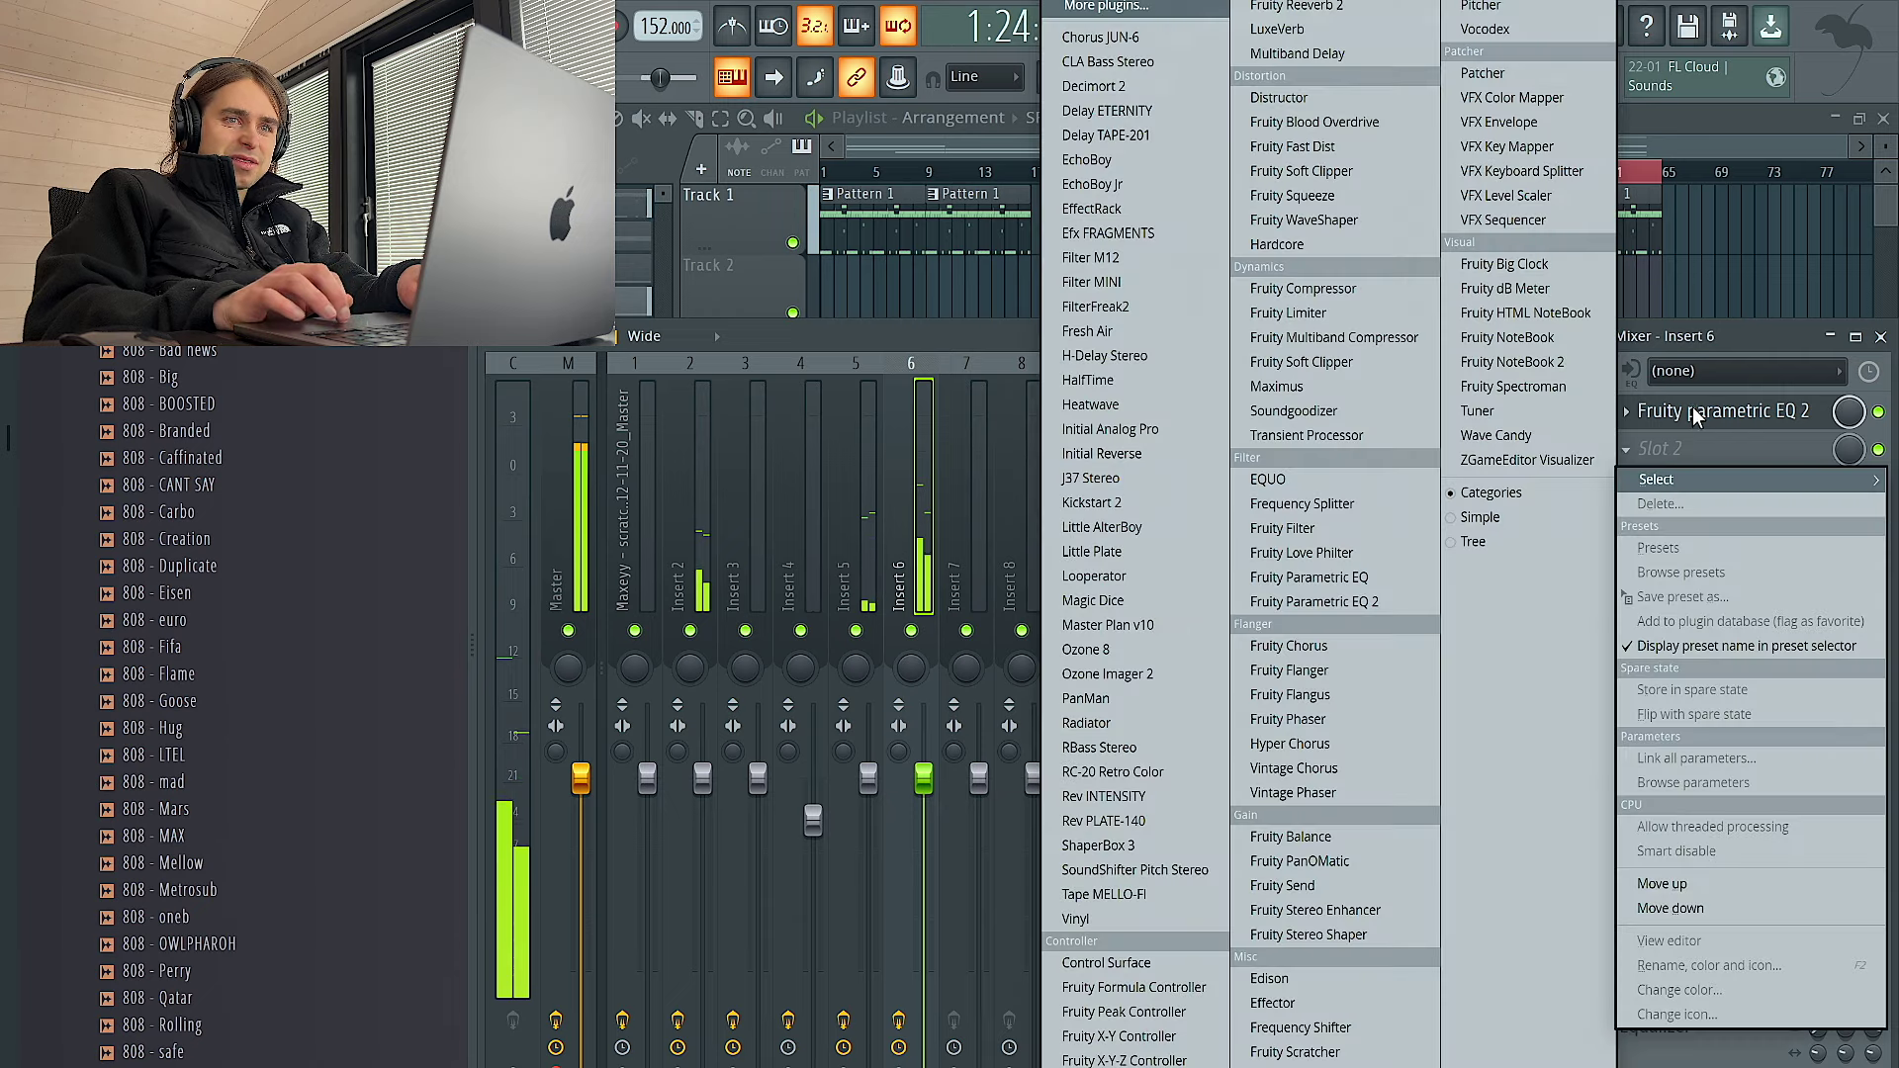
click(1693, 406)
click(1642, 450)
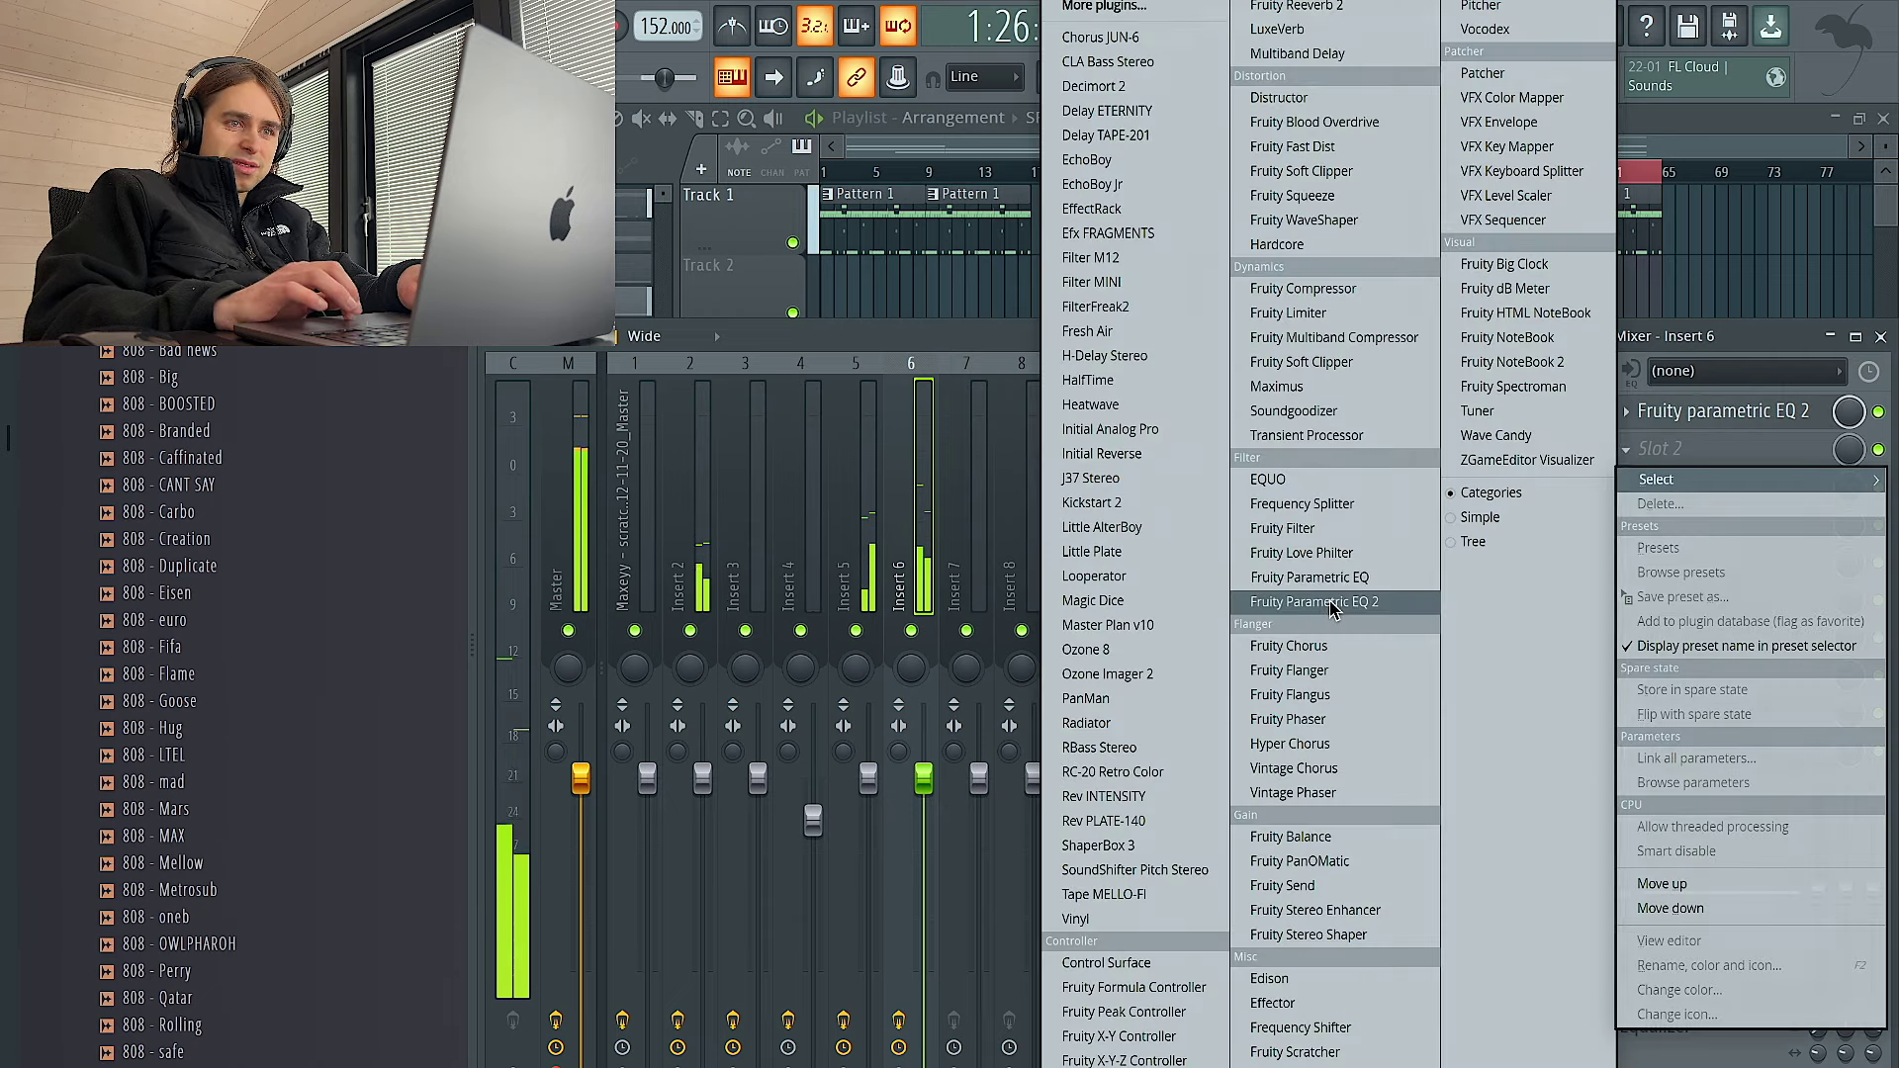
click(1316, 588)
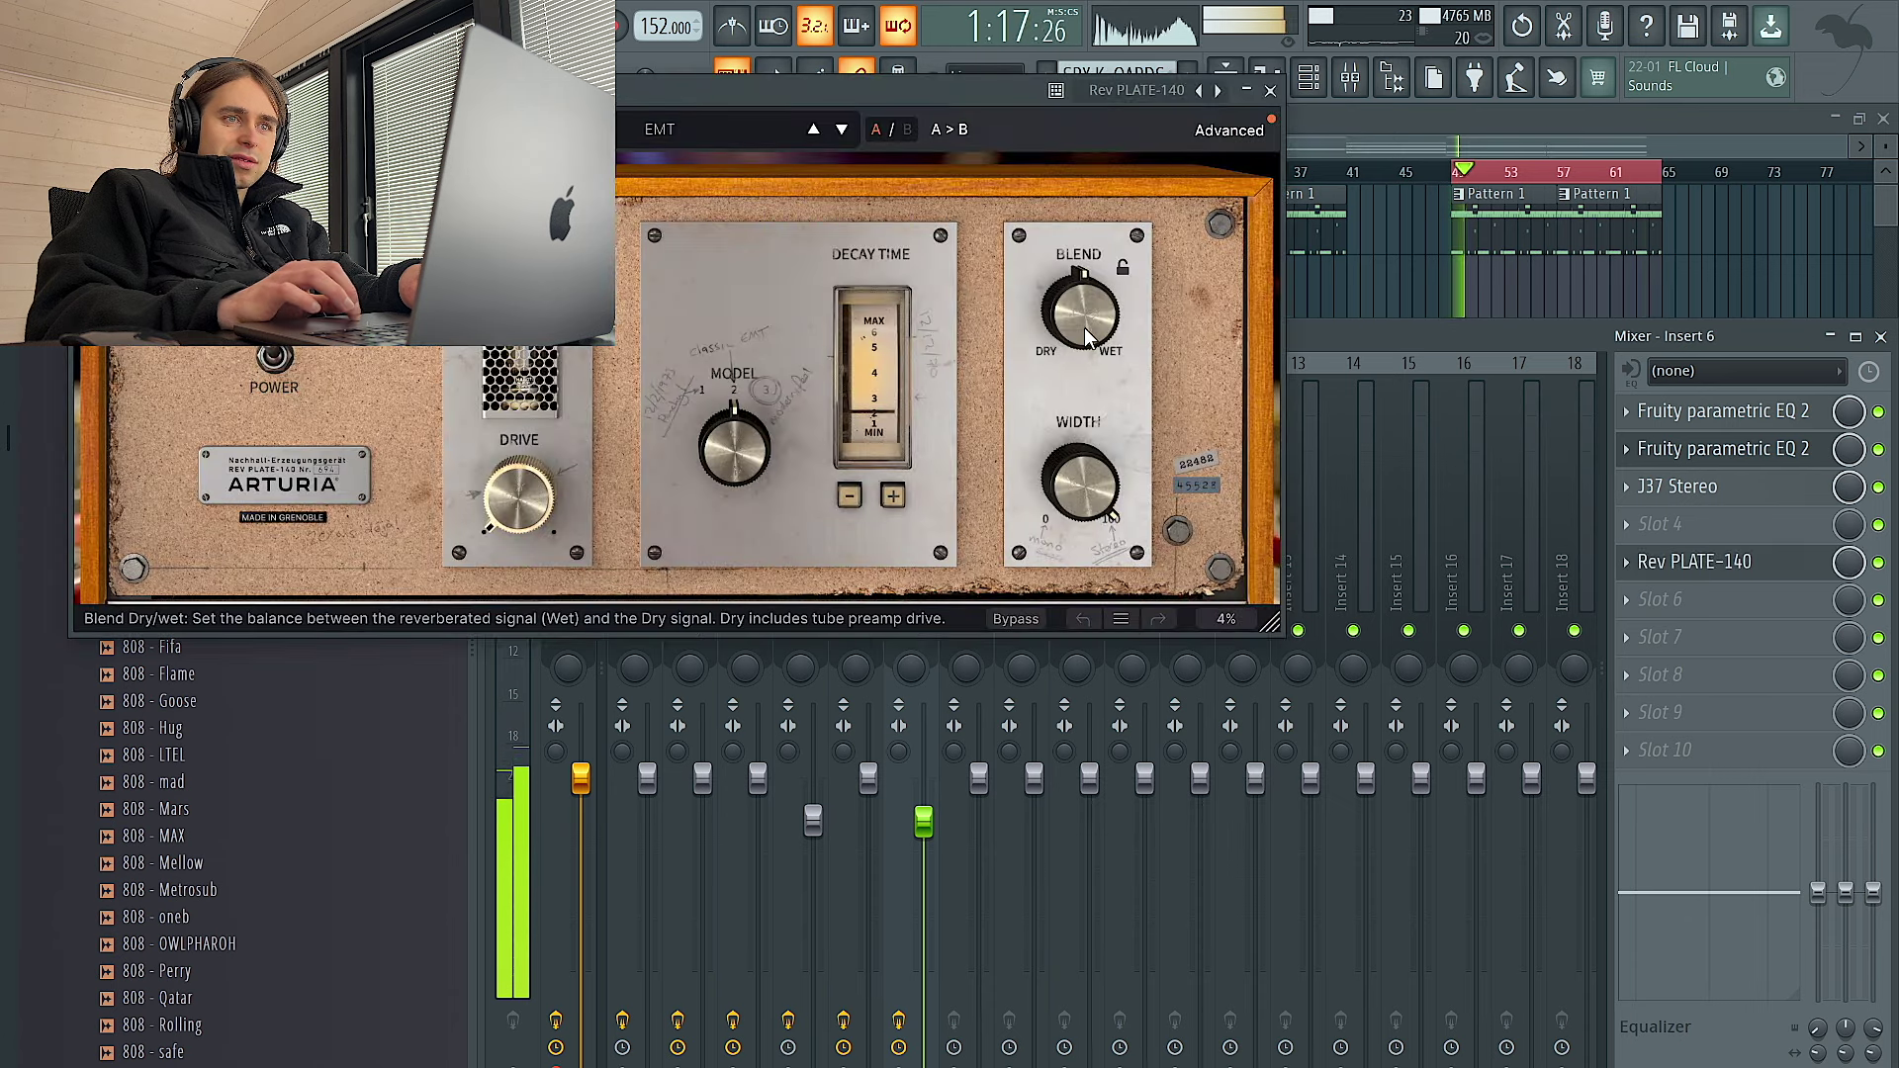
Switch the Rev PLATE-140 reverb to the Subway preset and raise the Insert 6 fader slightly
drag(1084, 329, 1084, 365)
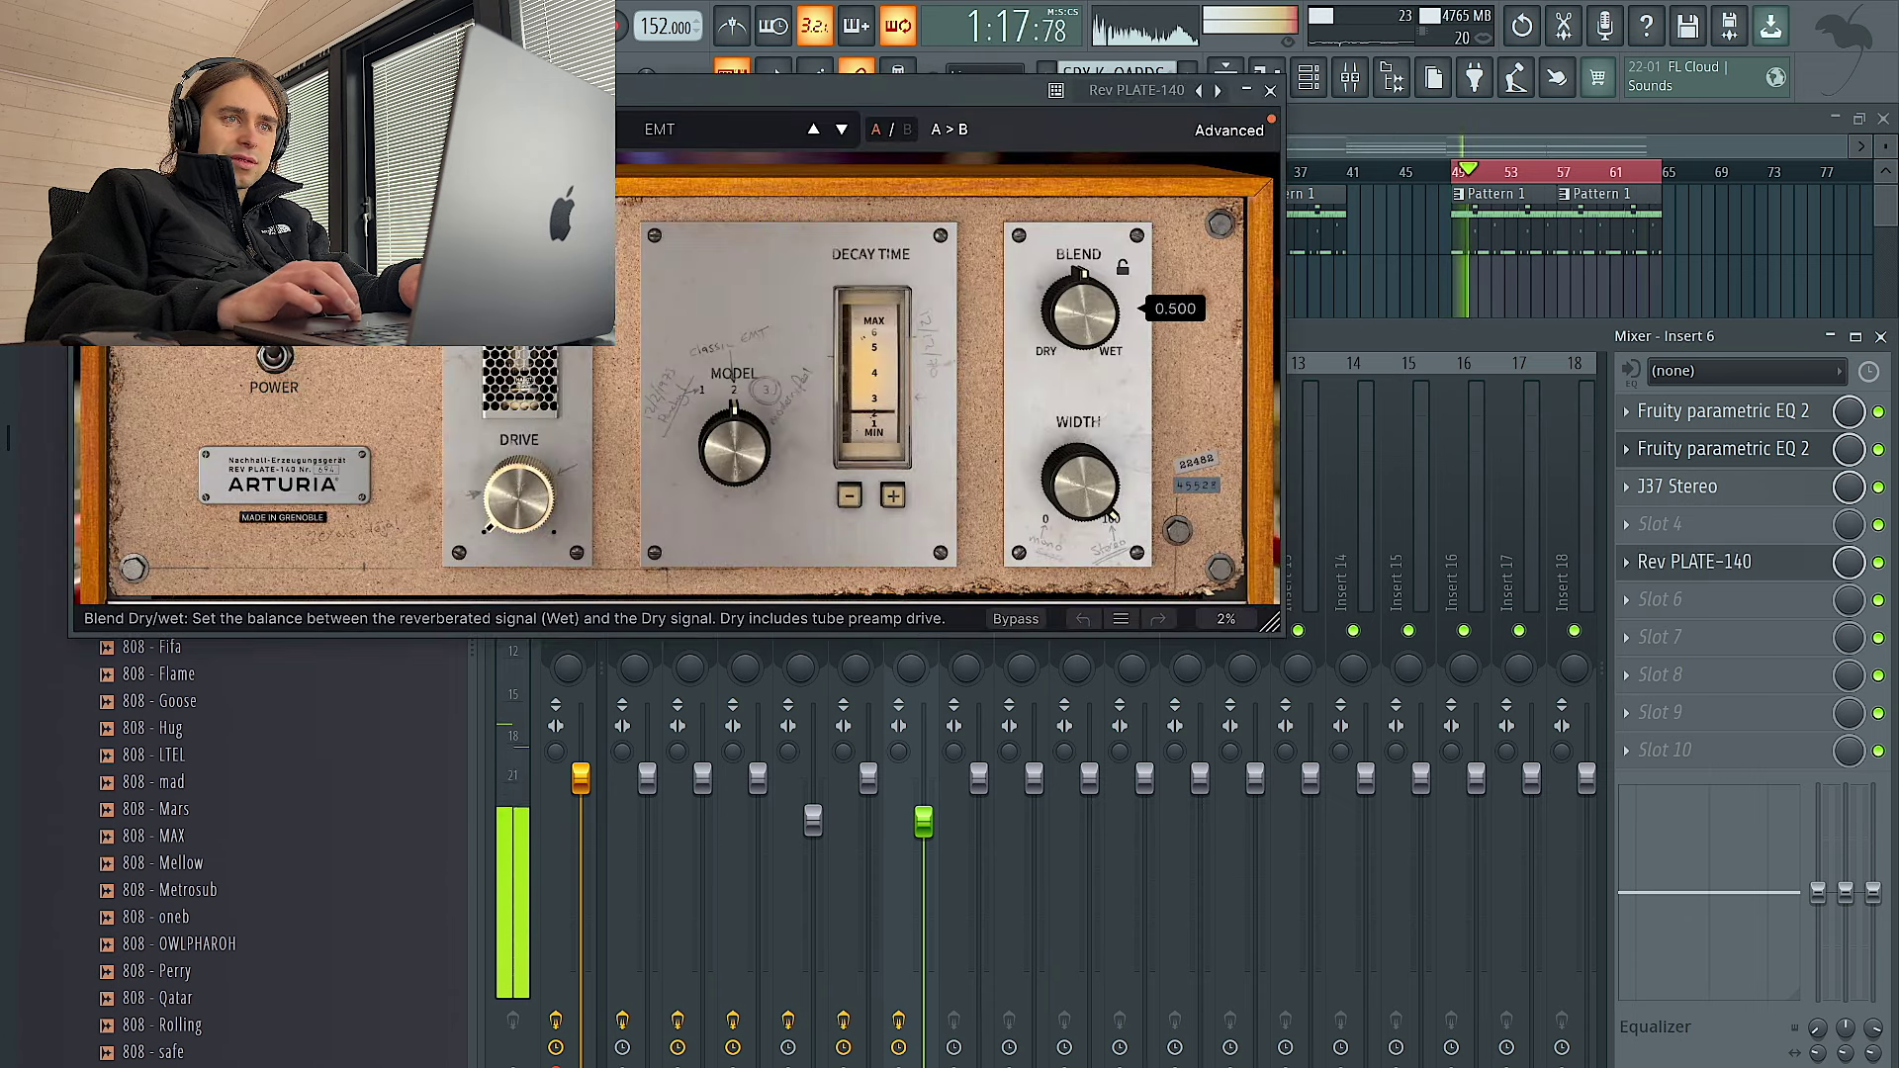
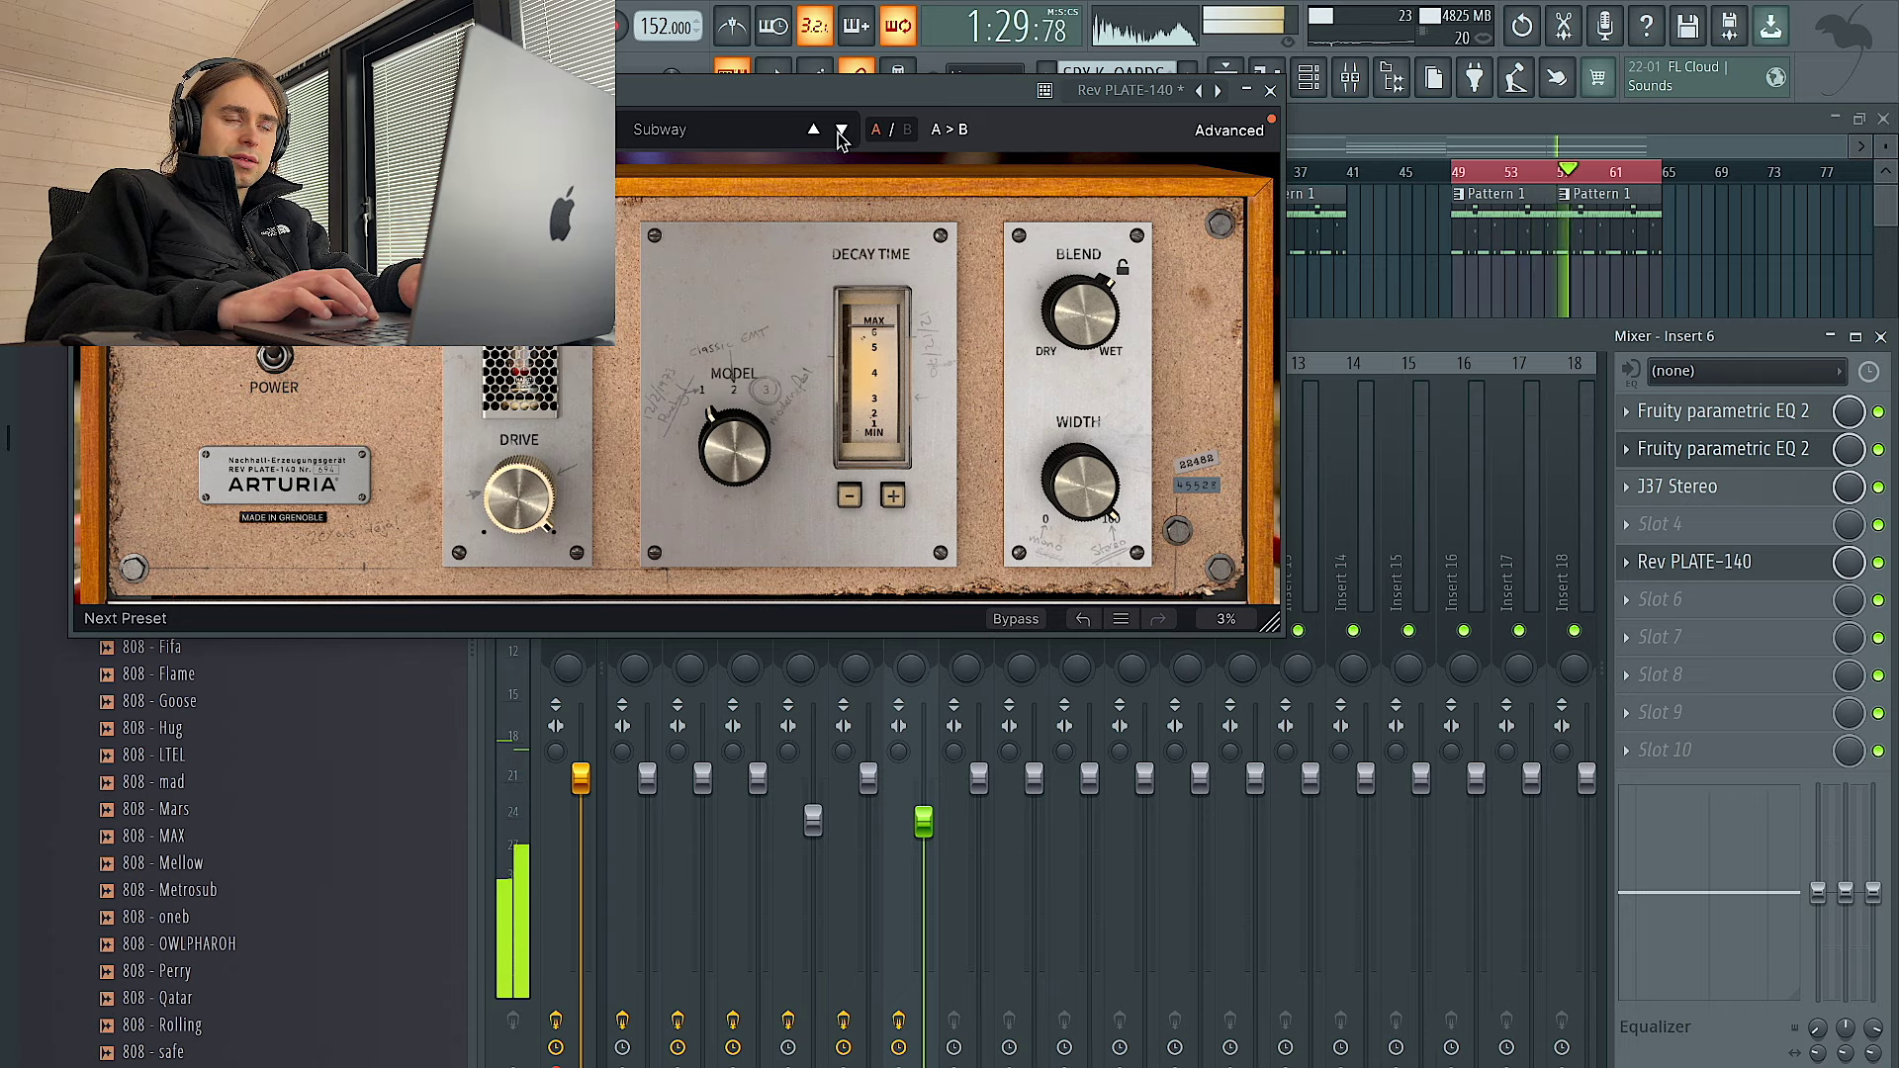
click(1272, 91)
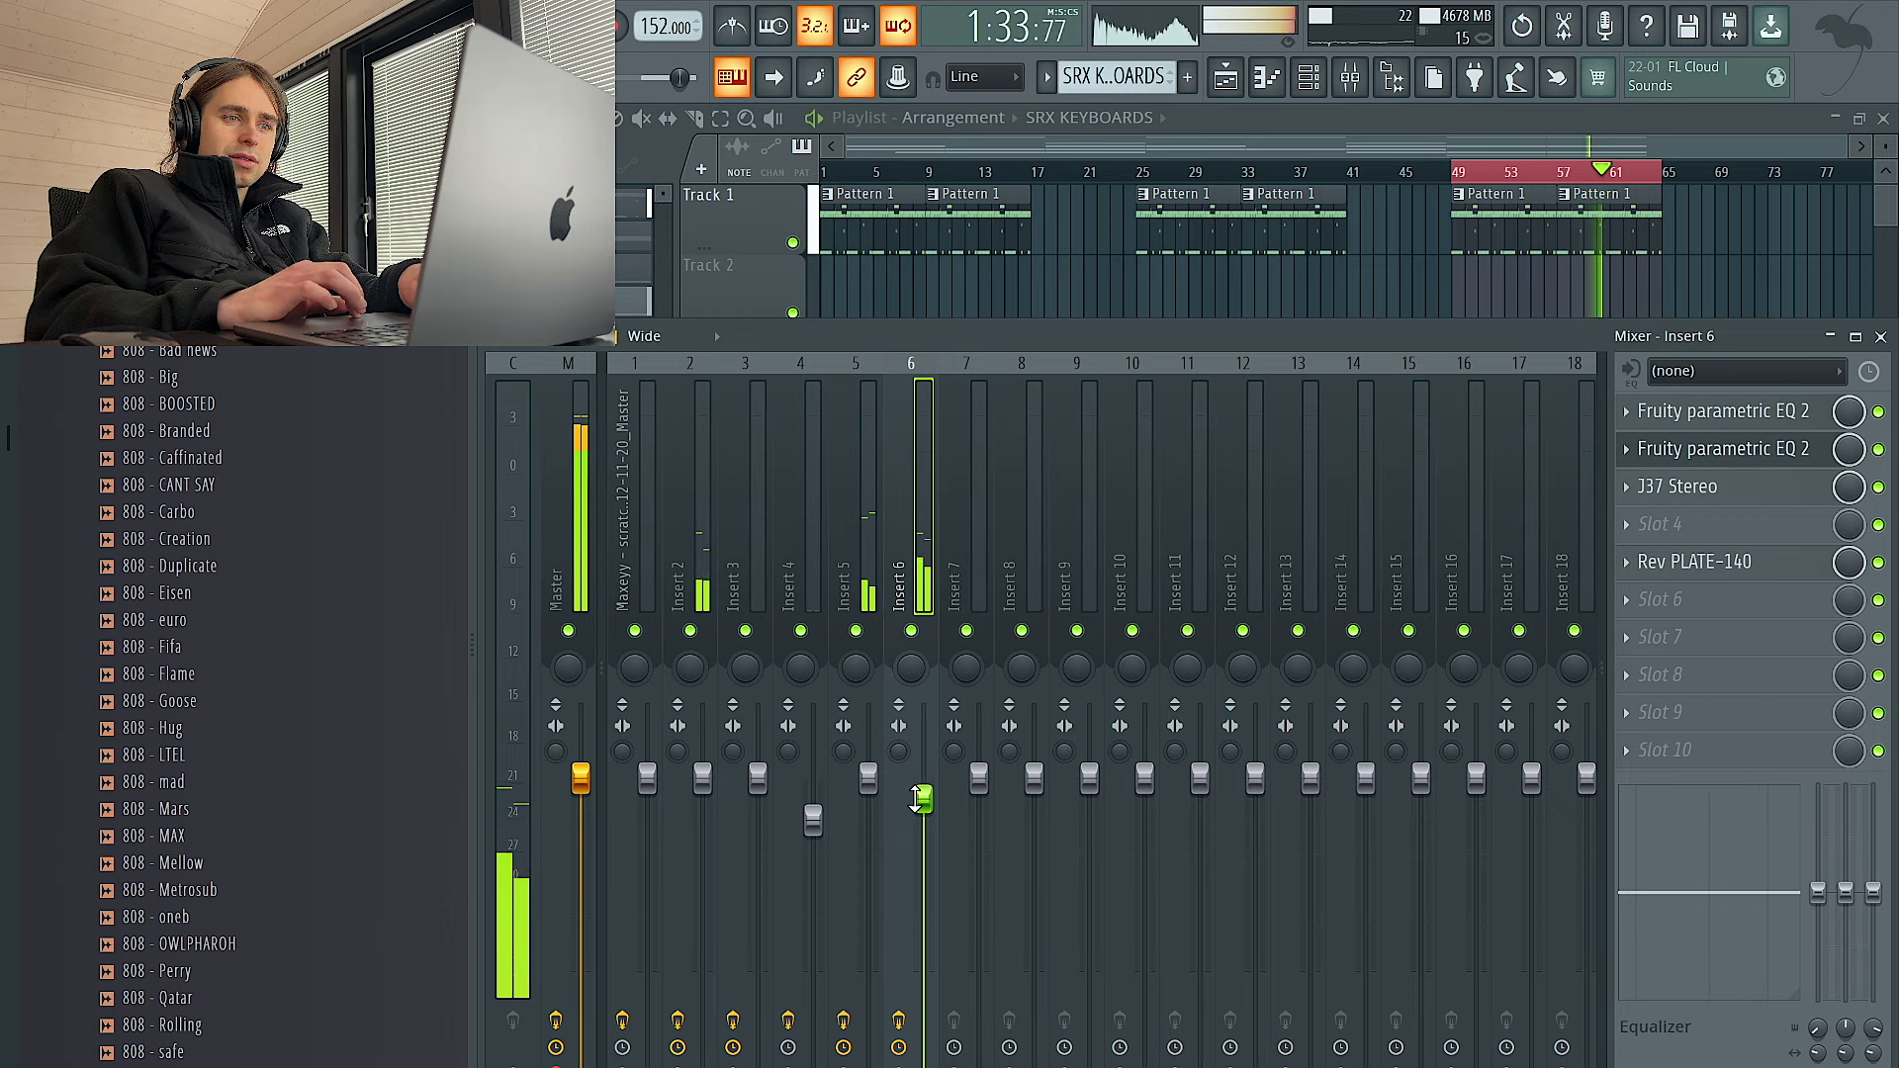
key(F9)
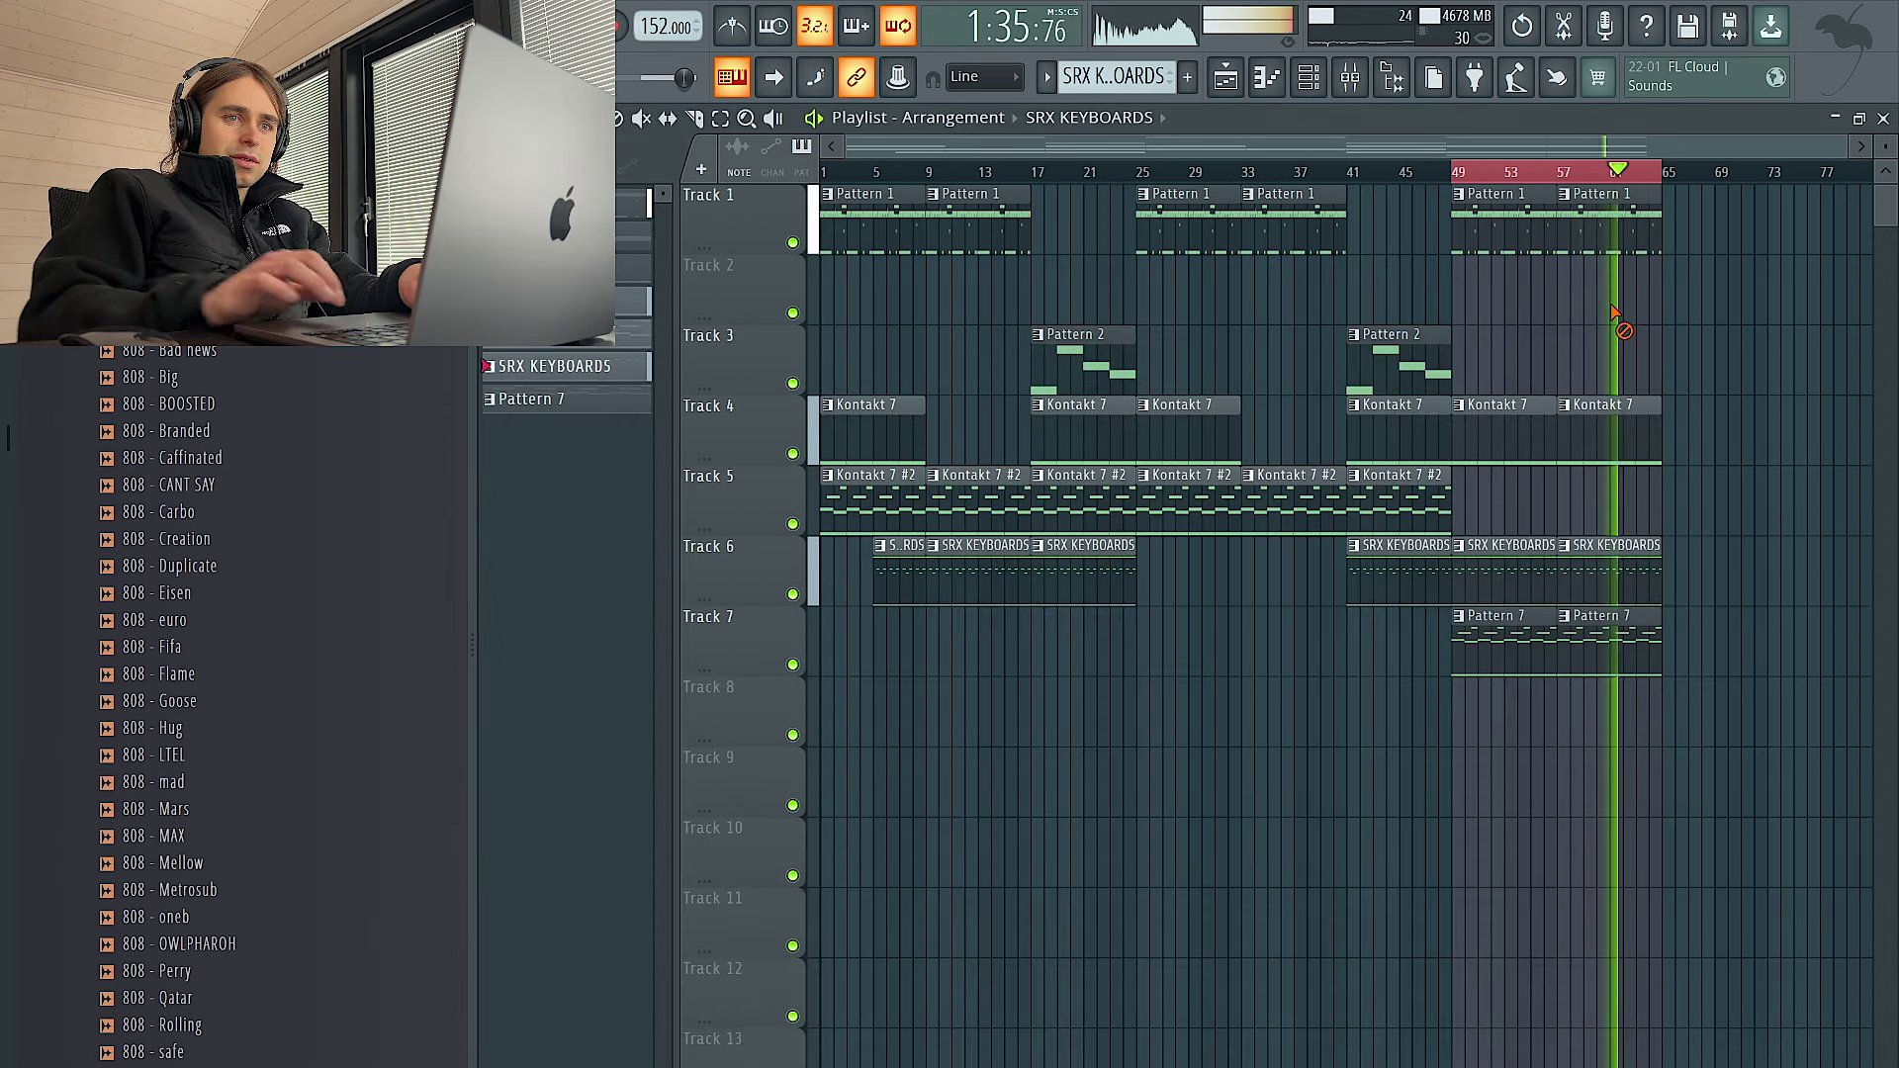
Unmute the Pigments channel and select Pattern 7 in the arrangement
click(1308, 79)
click(502, 673)
click(1495, 647)
click(1496, 646)
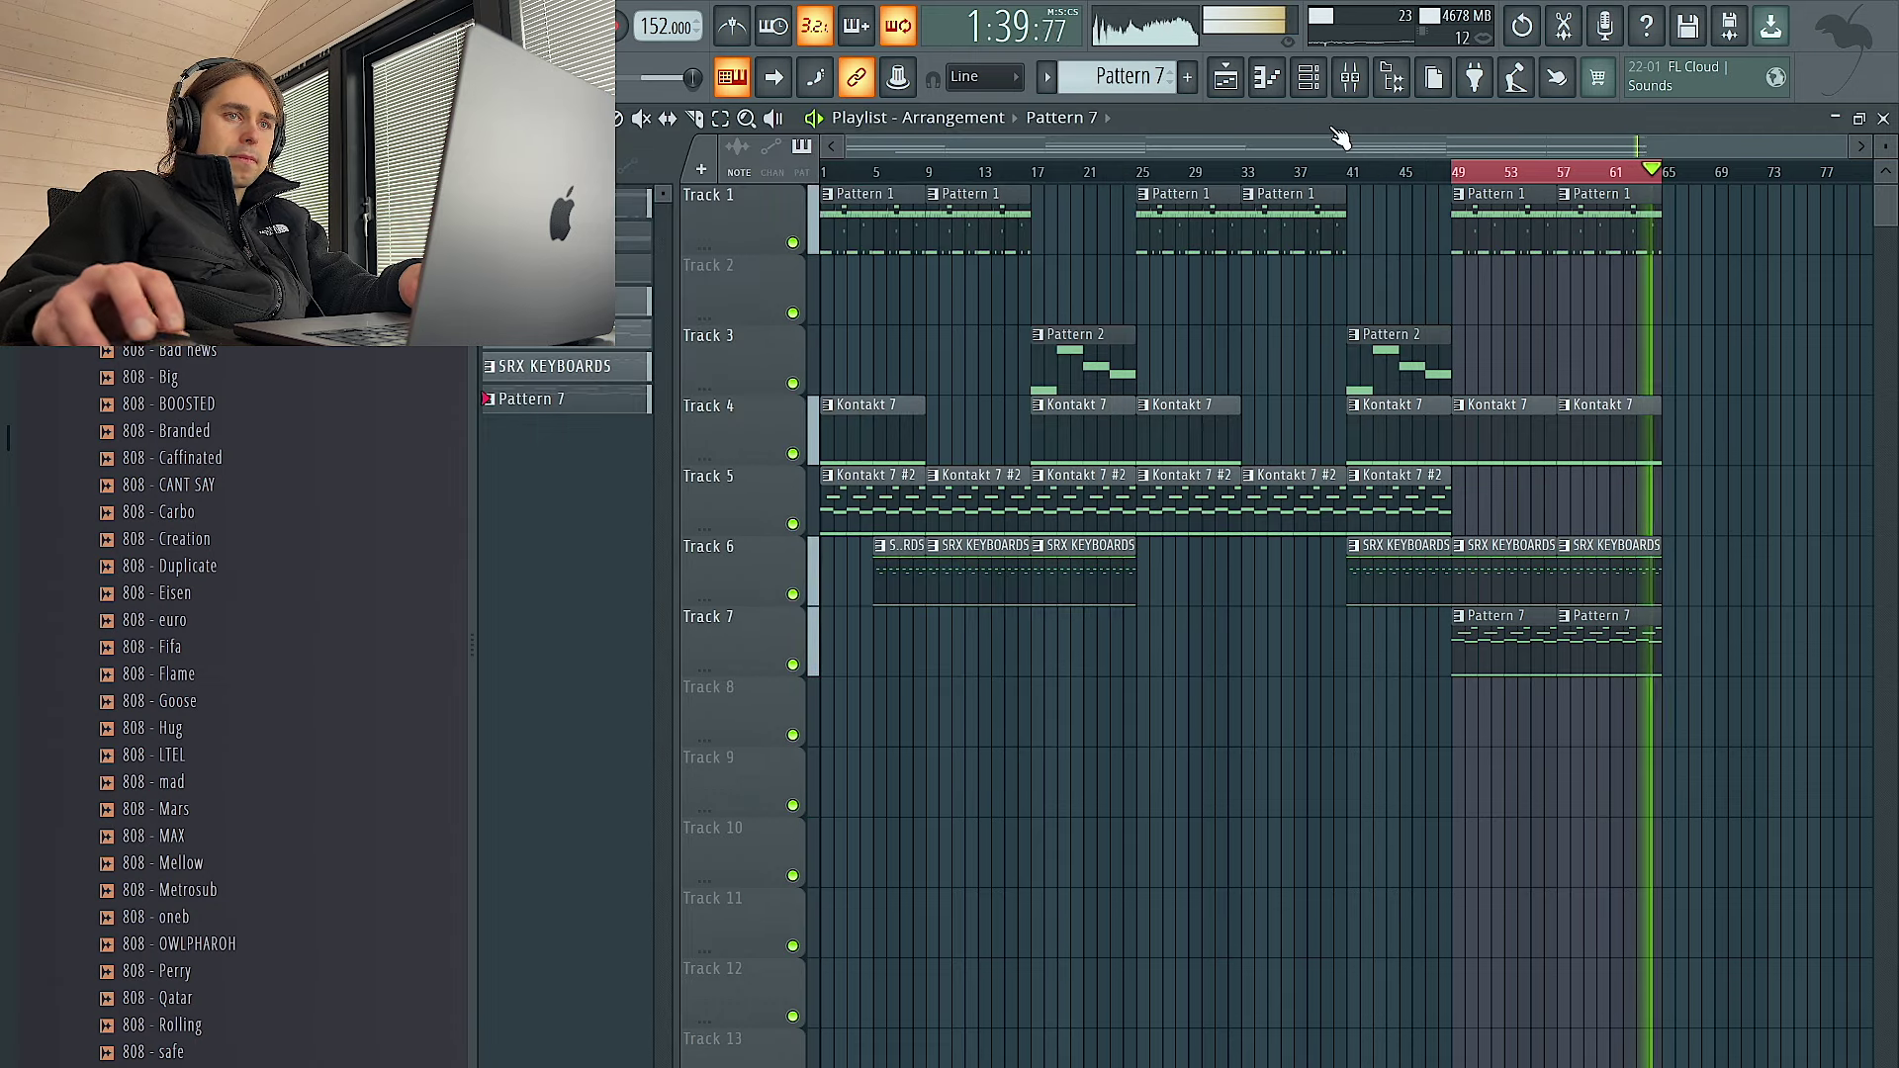
Load ShaperBox 3 on Insert 7 for the Pigments channel and randomize its LFO wave points several times
click(1307, 79)
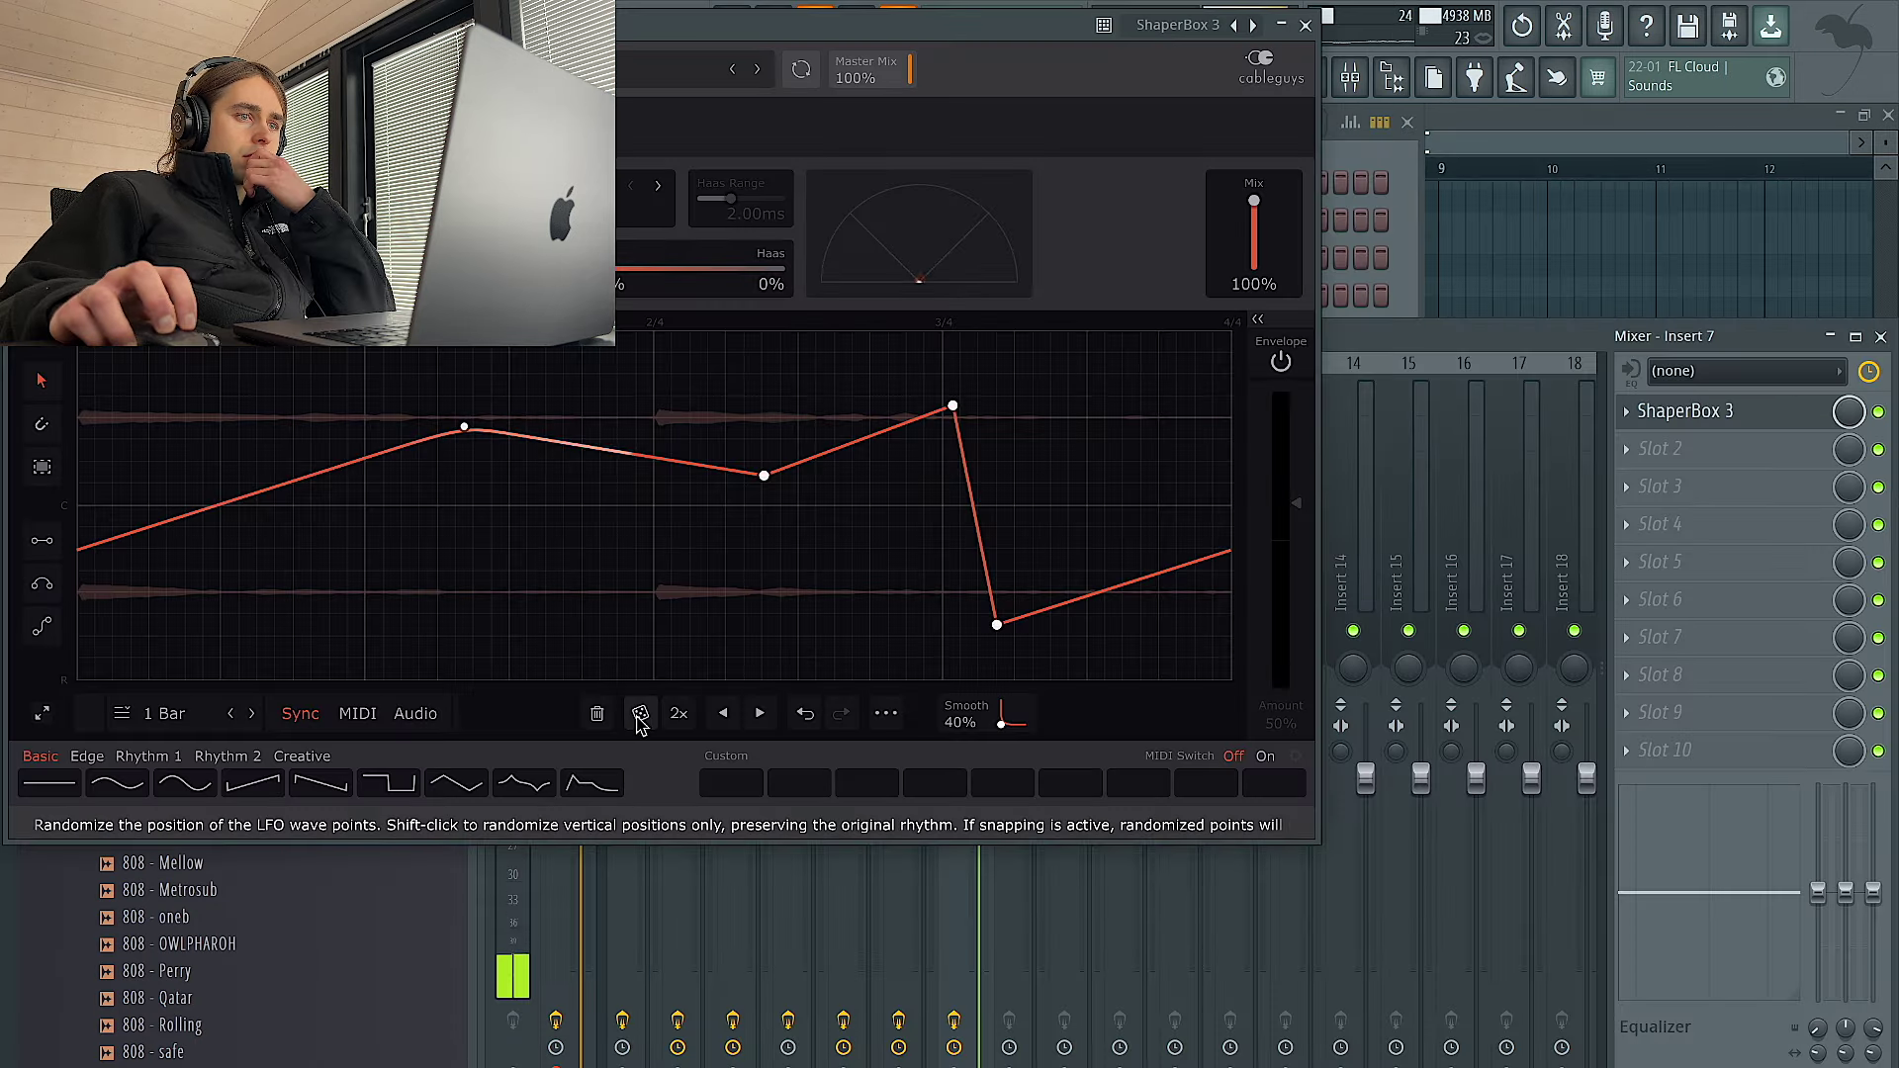
click(640, 714)
click(640, 714)
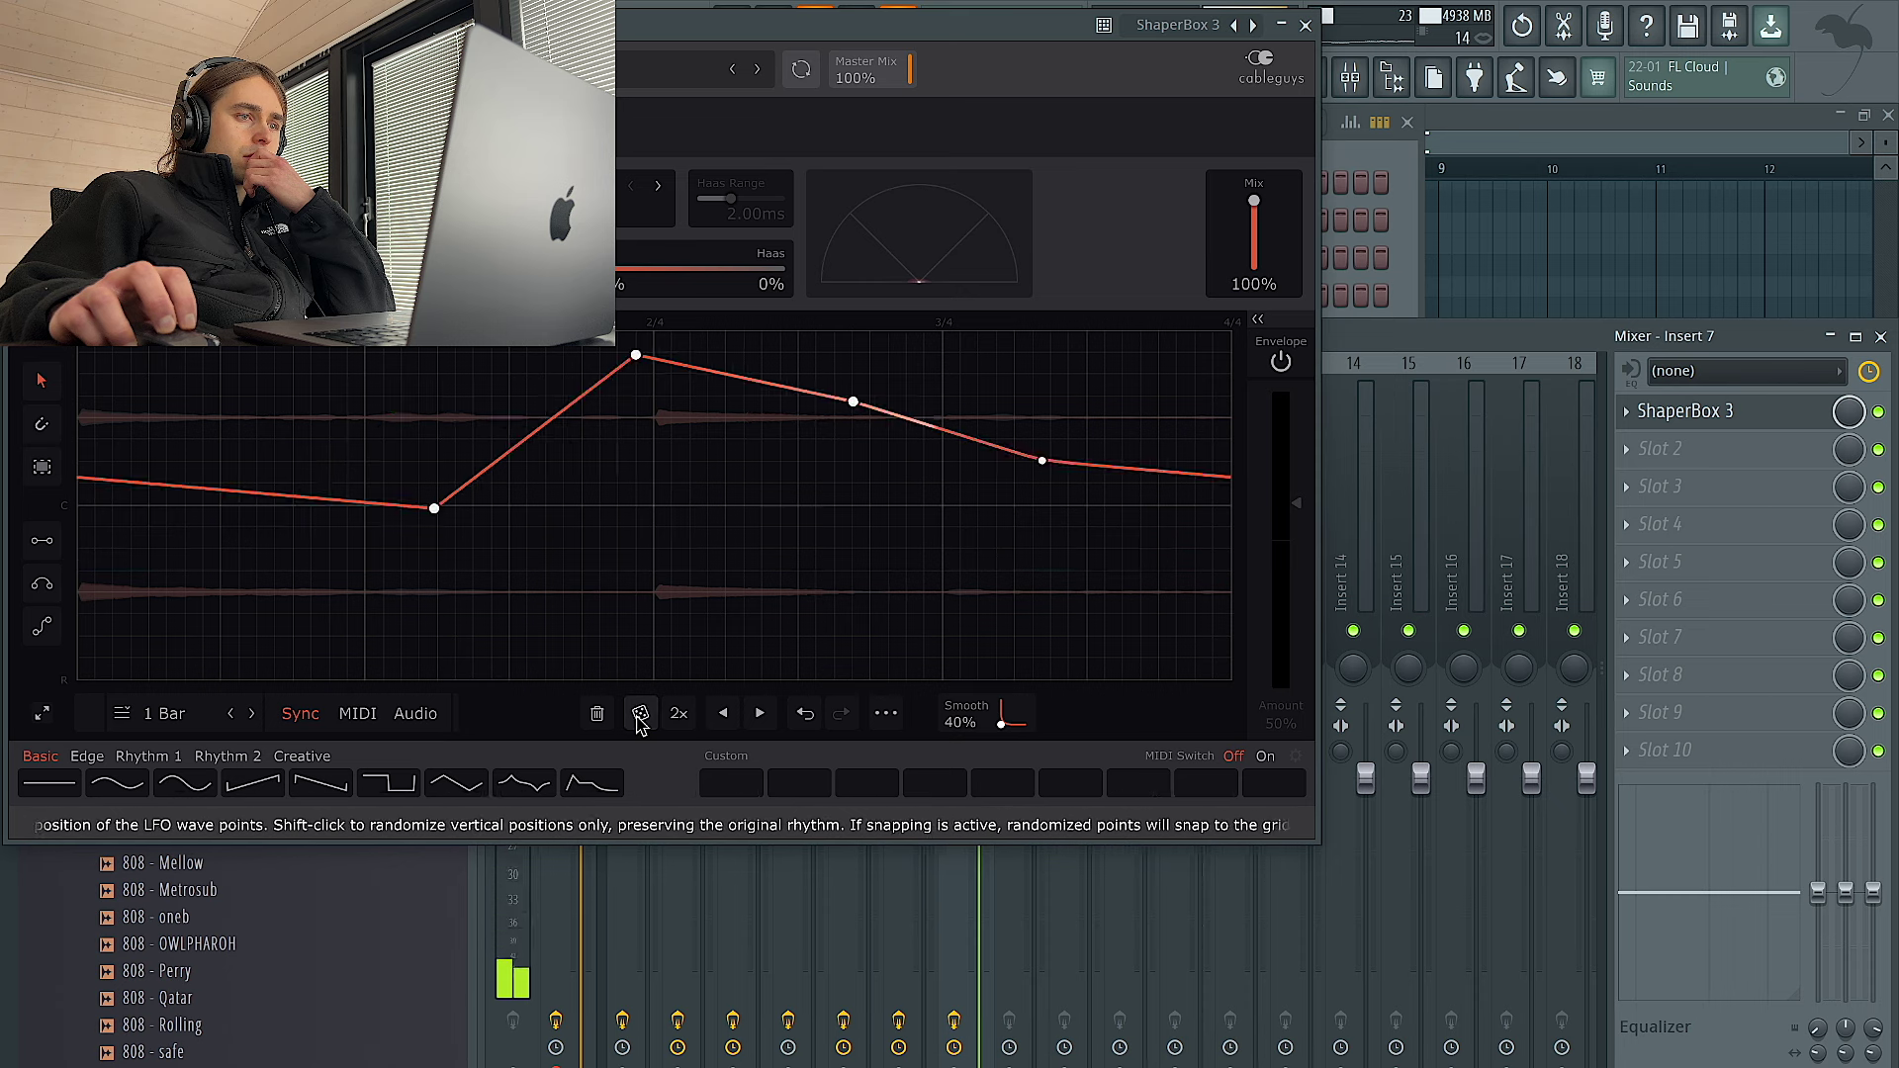
click(640, 714)
click(640, 714)
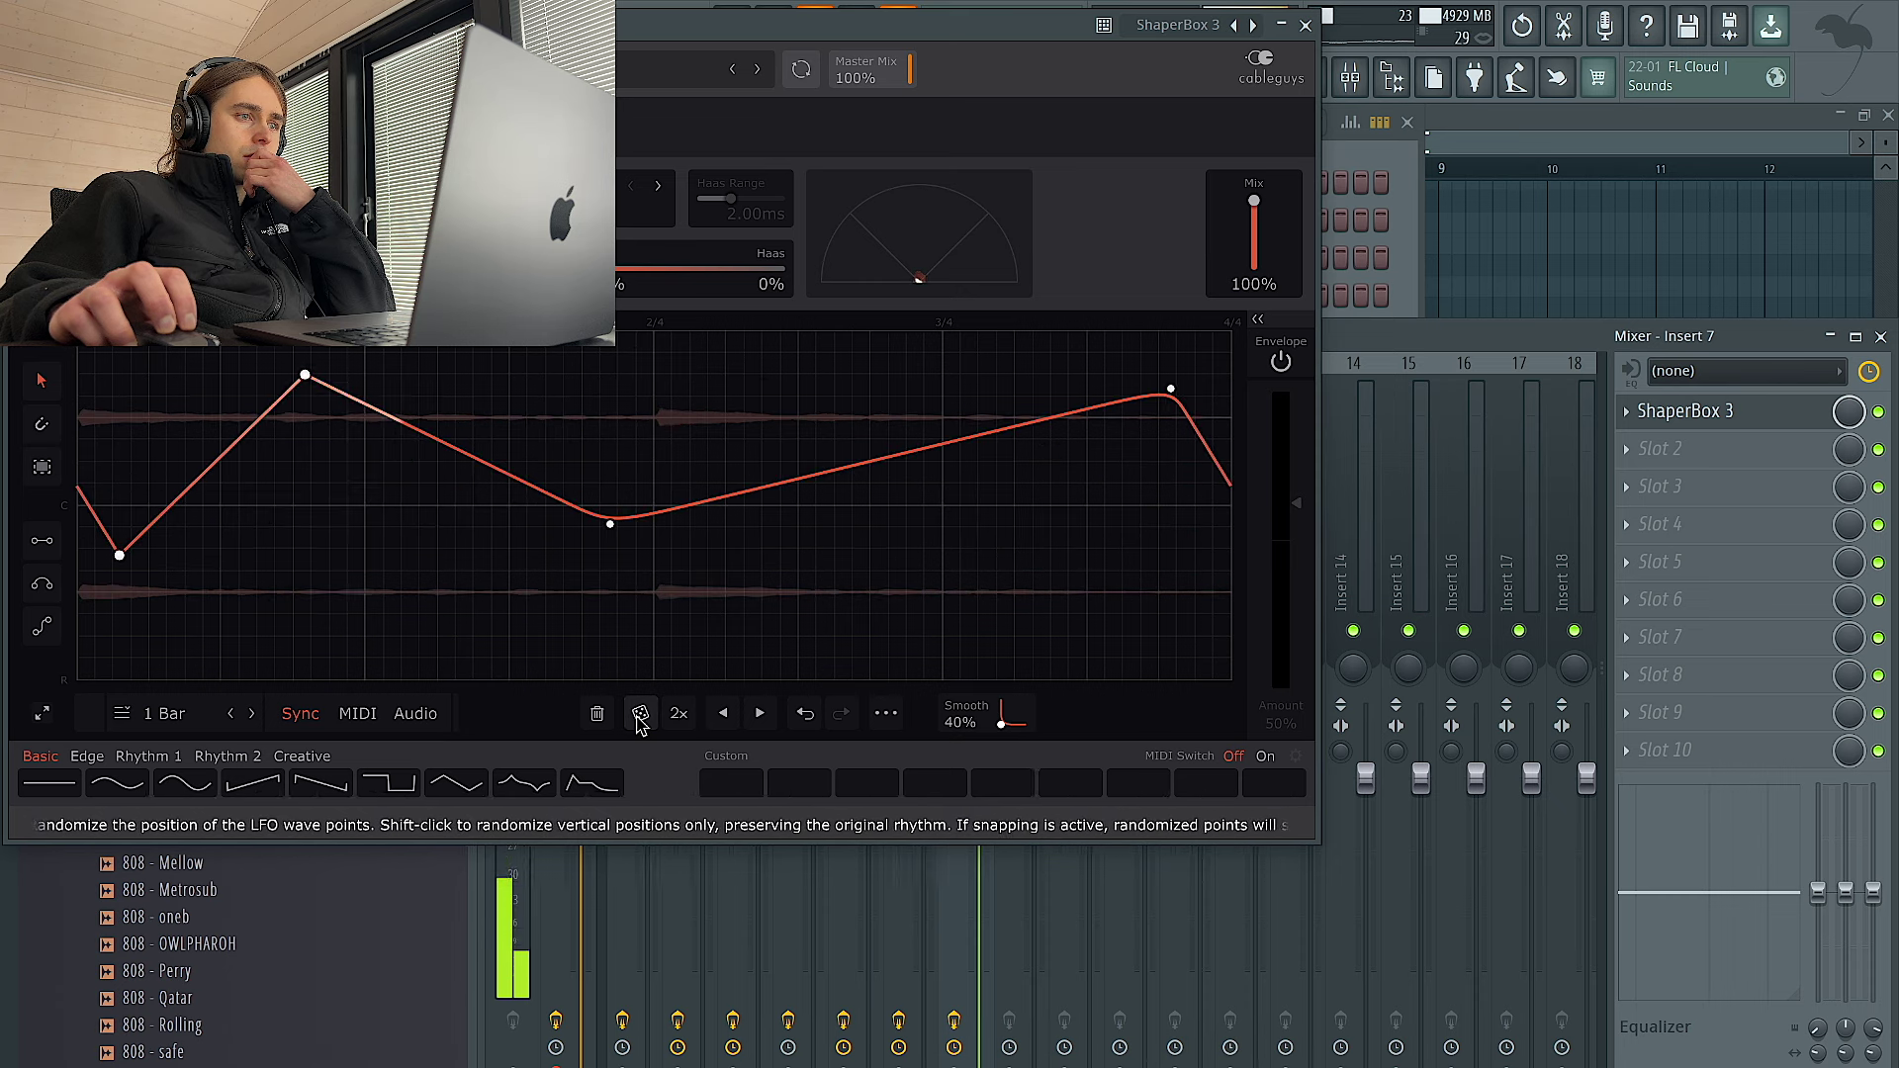
click(1306, 25)
Extend the arrangement from bar 65 to 73 with Pattern 2, Kontakt 7, SRX KEYBOARDS and Pattern 7 clips
click(1128, 110)
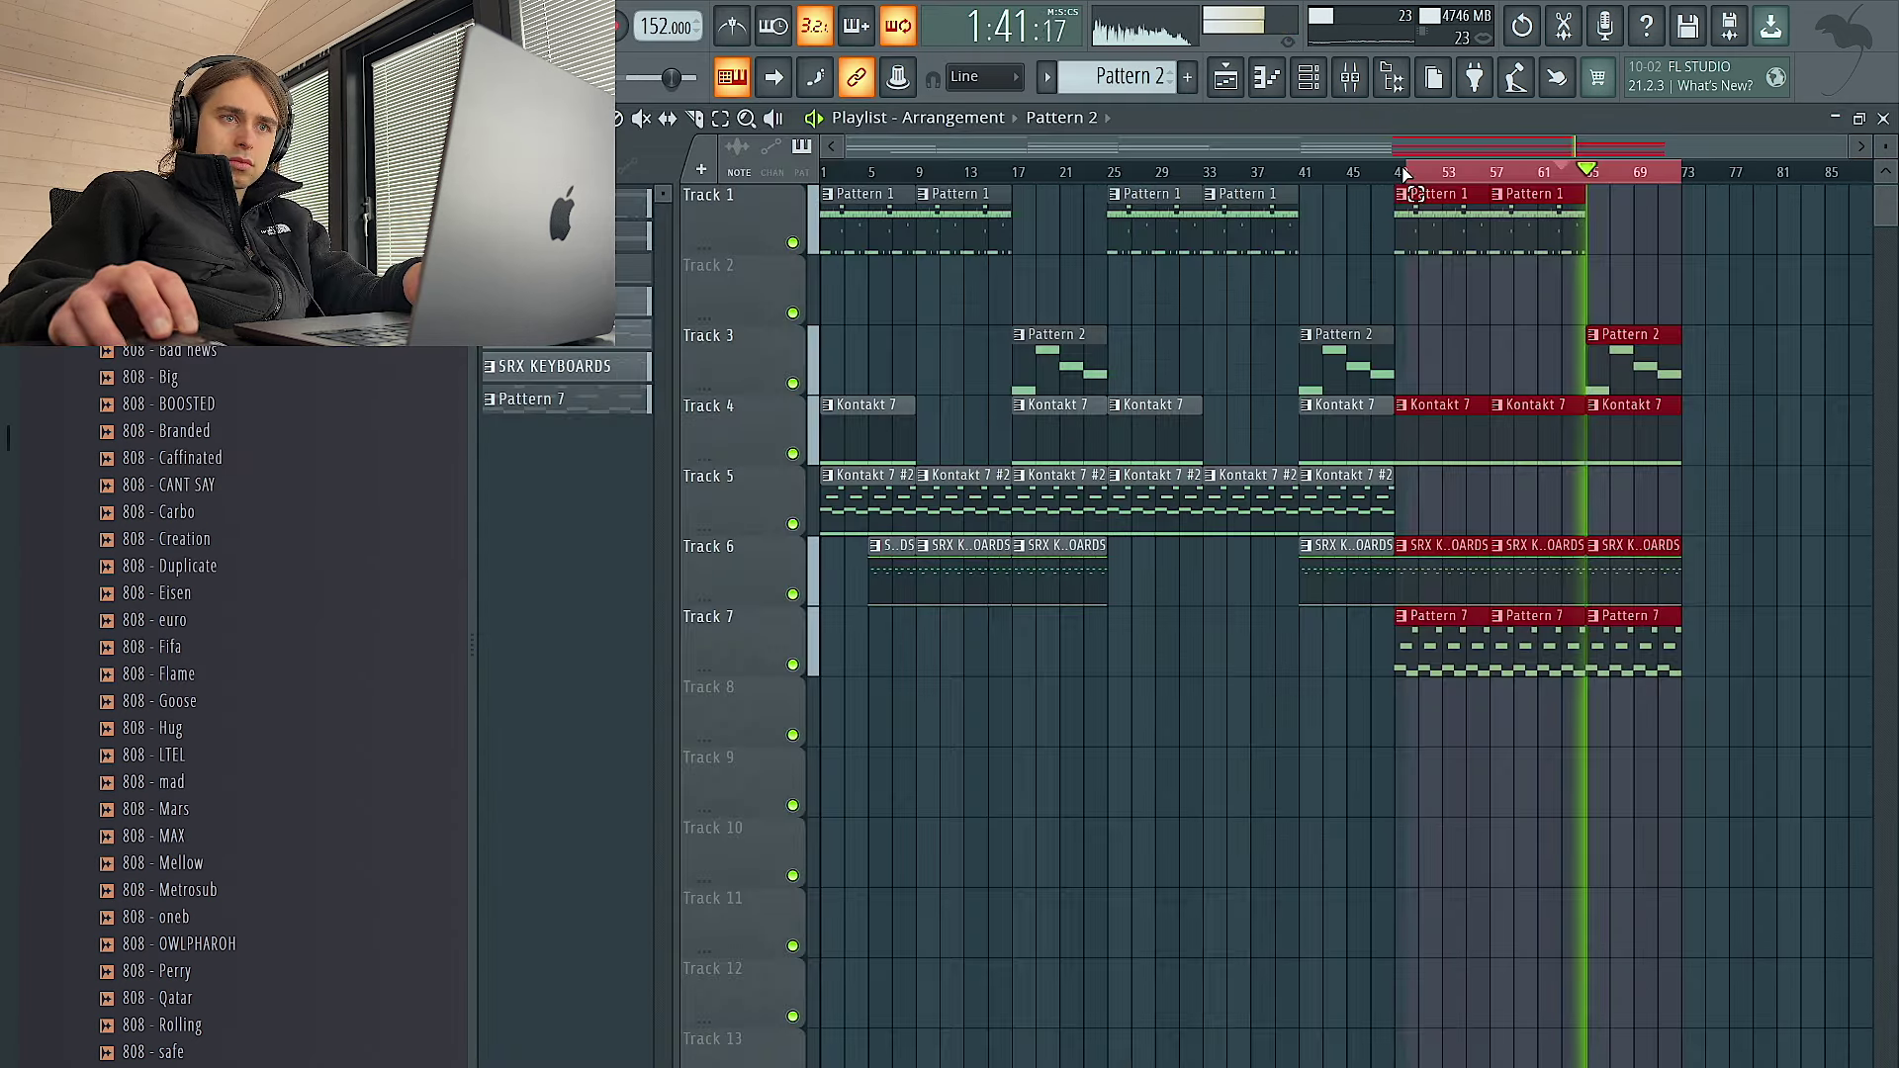
Replace the JUNO-60 channel with Analog Lab V, choose one of its liked presets, and keep a JUNO-60 copy
click(1318, 89)
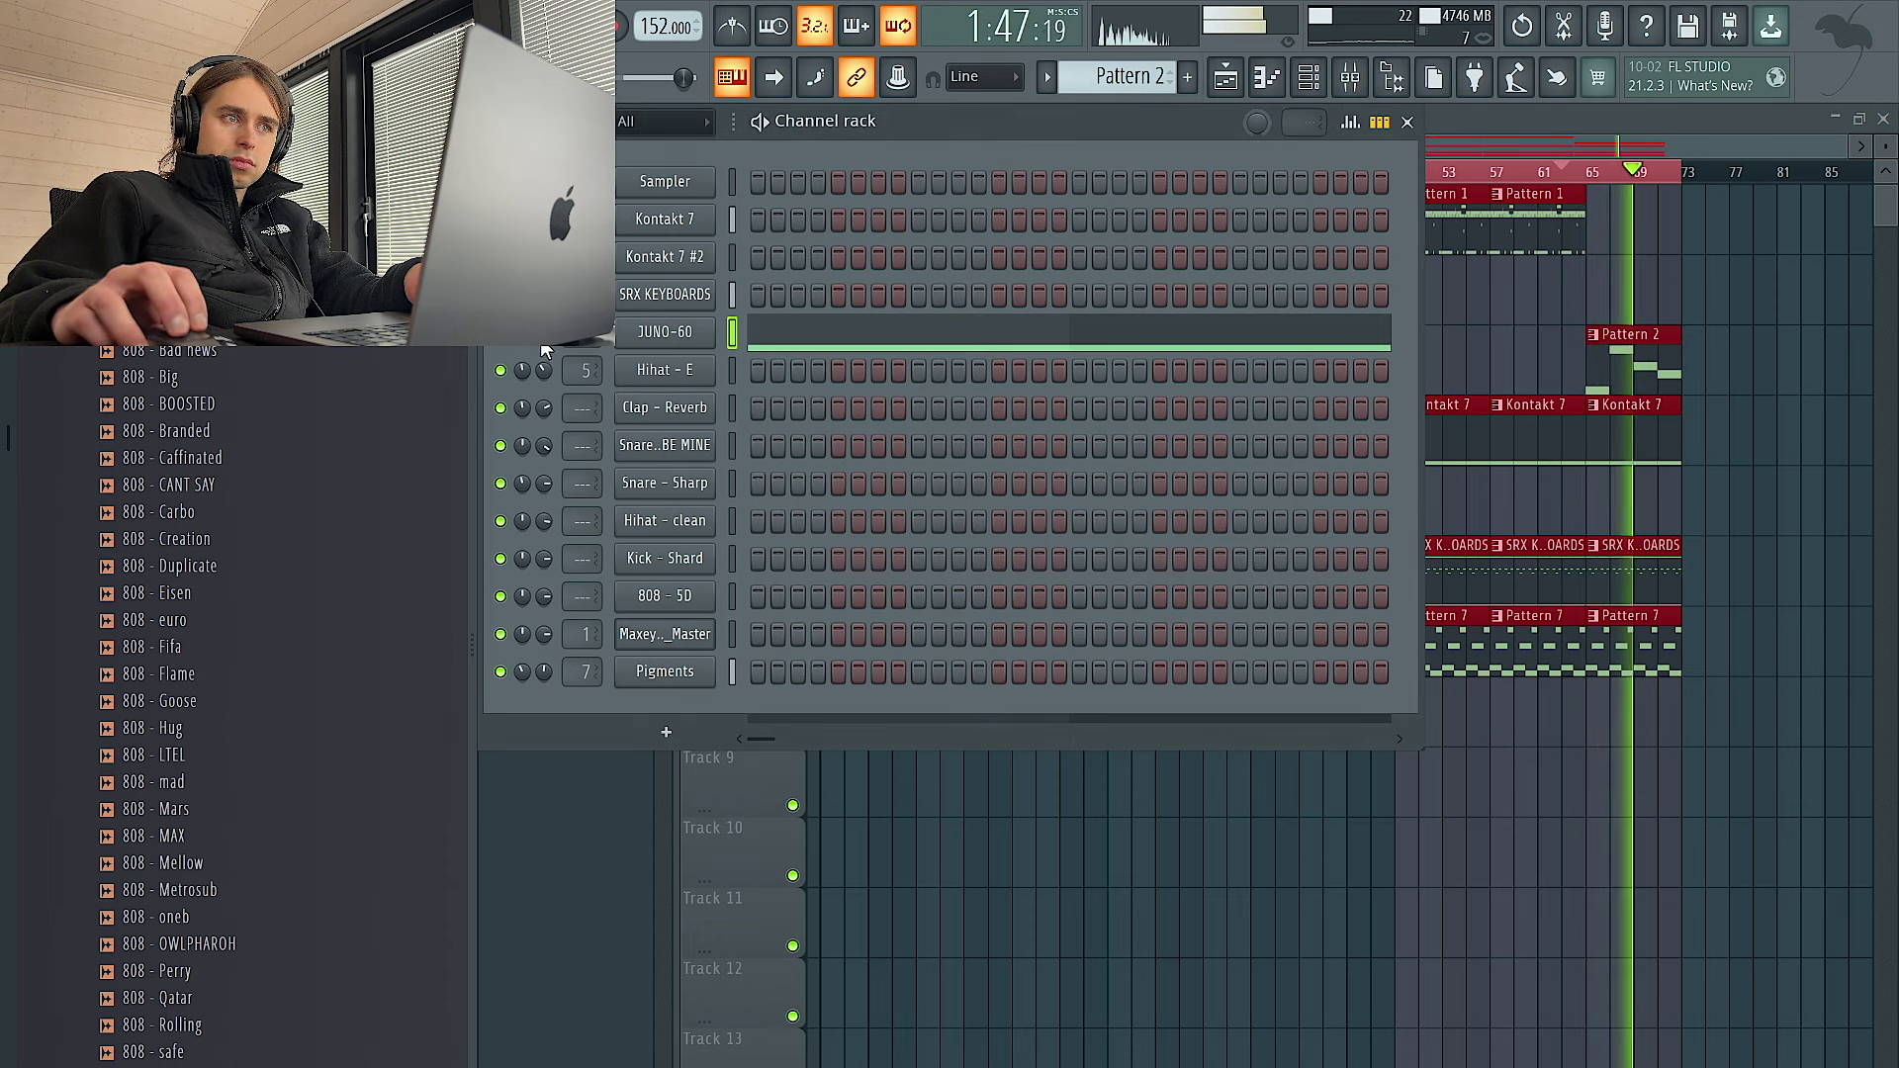
click(647, 336)
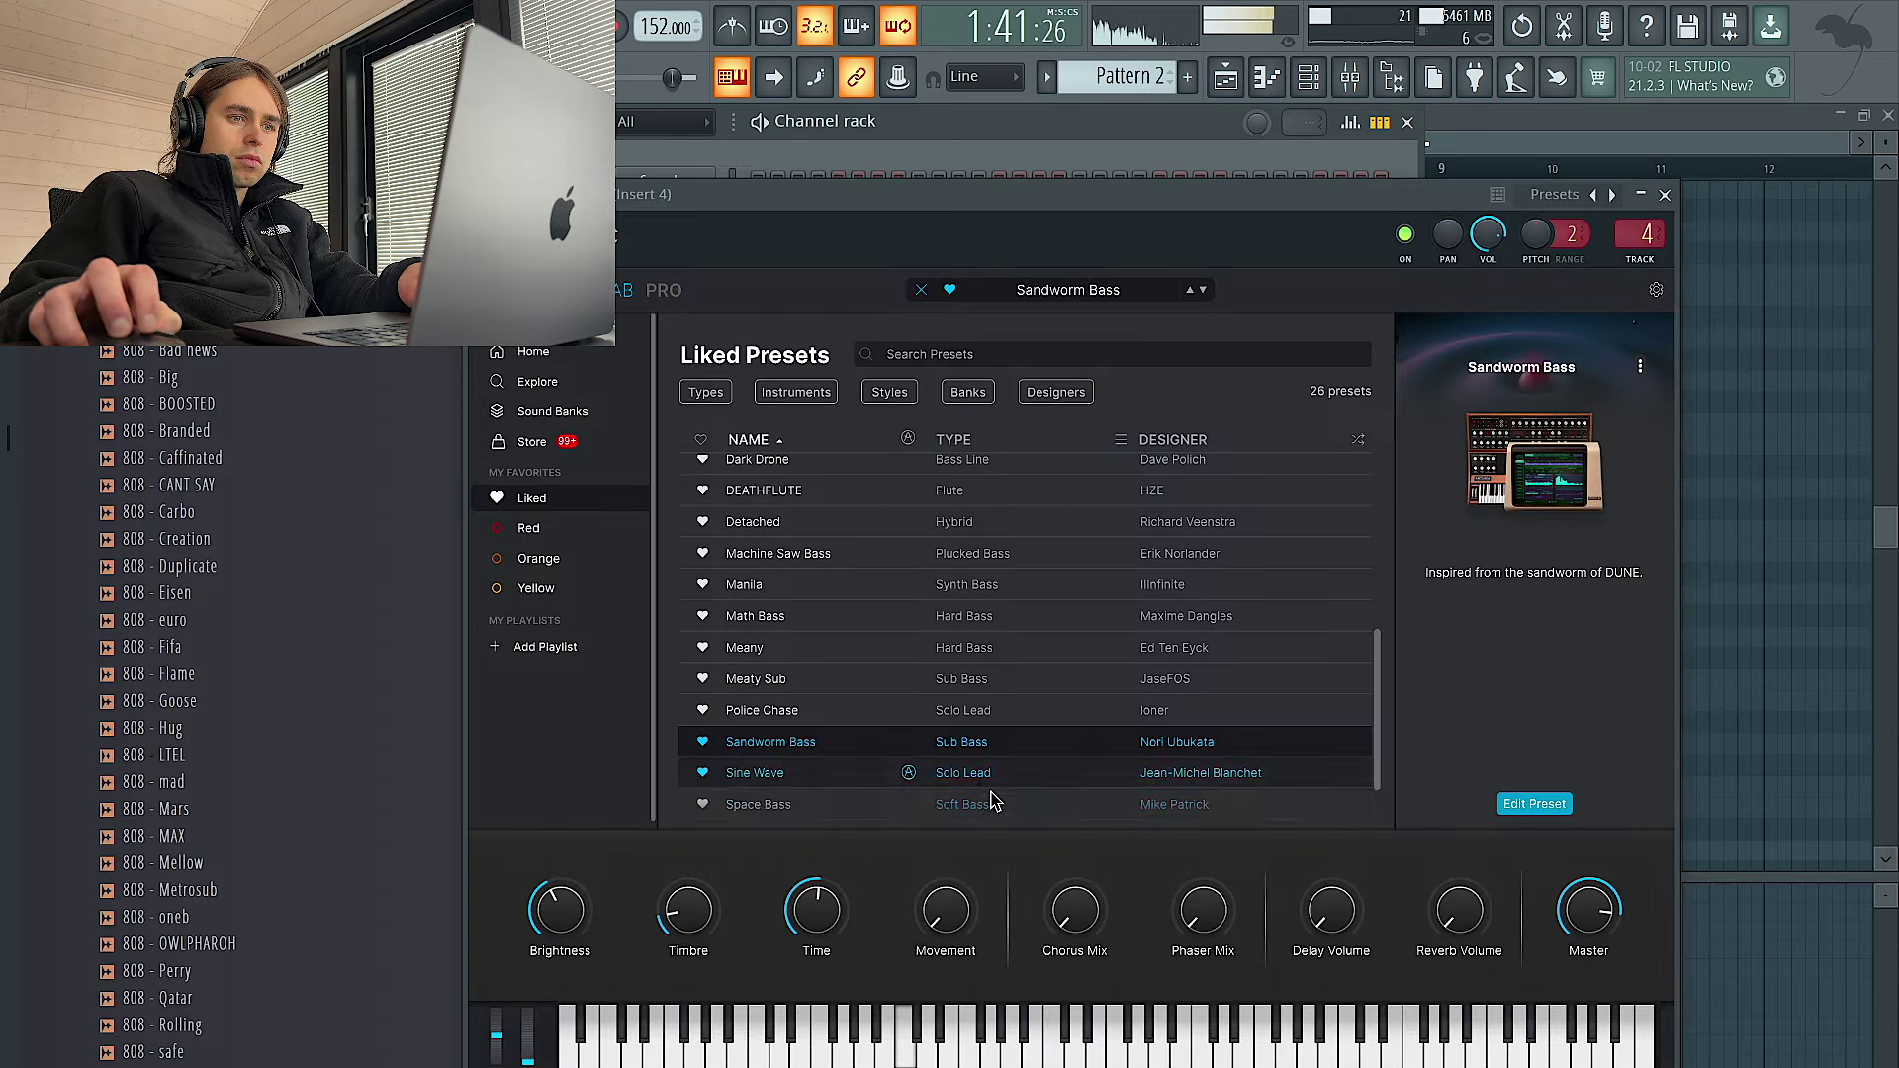
scroll(1029, 502, up, 2)
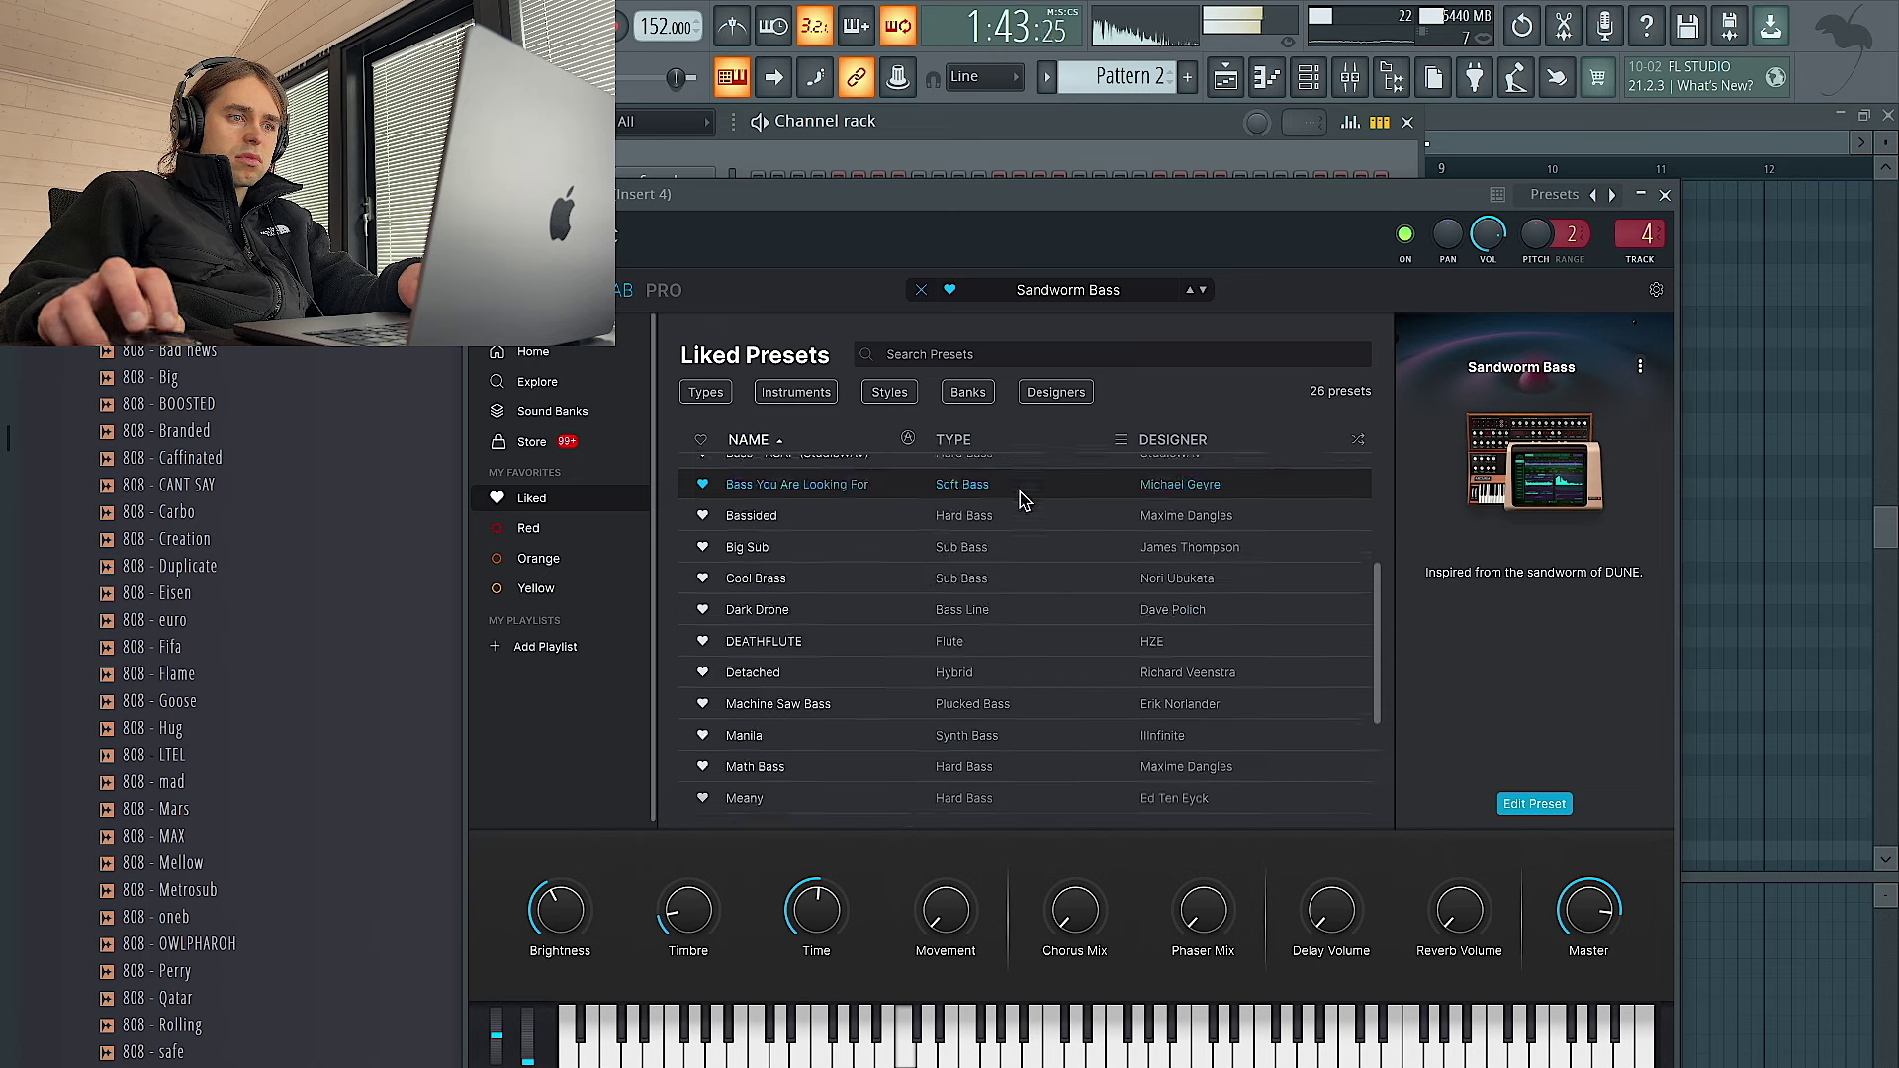
click(939, 648)
click(1664, 195)
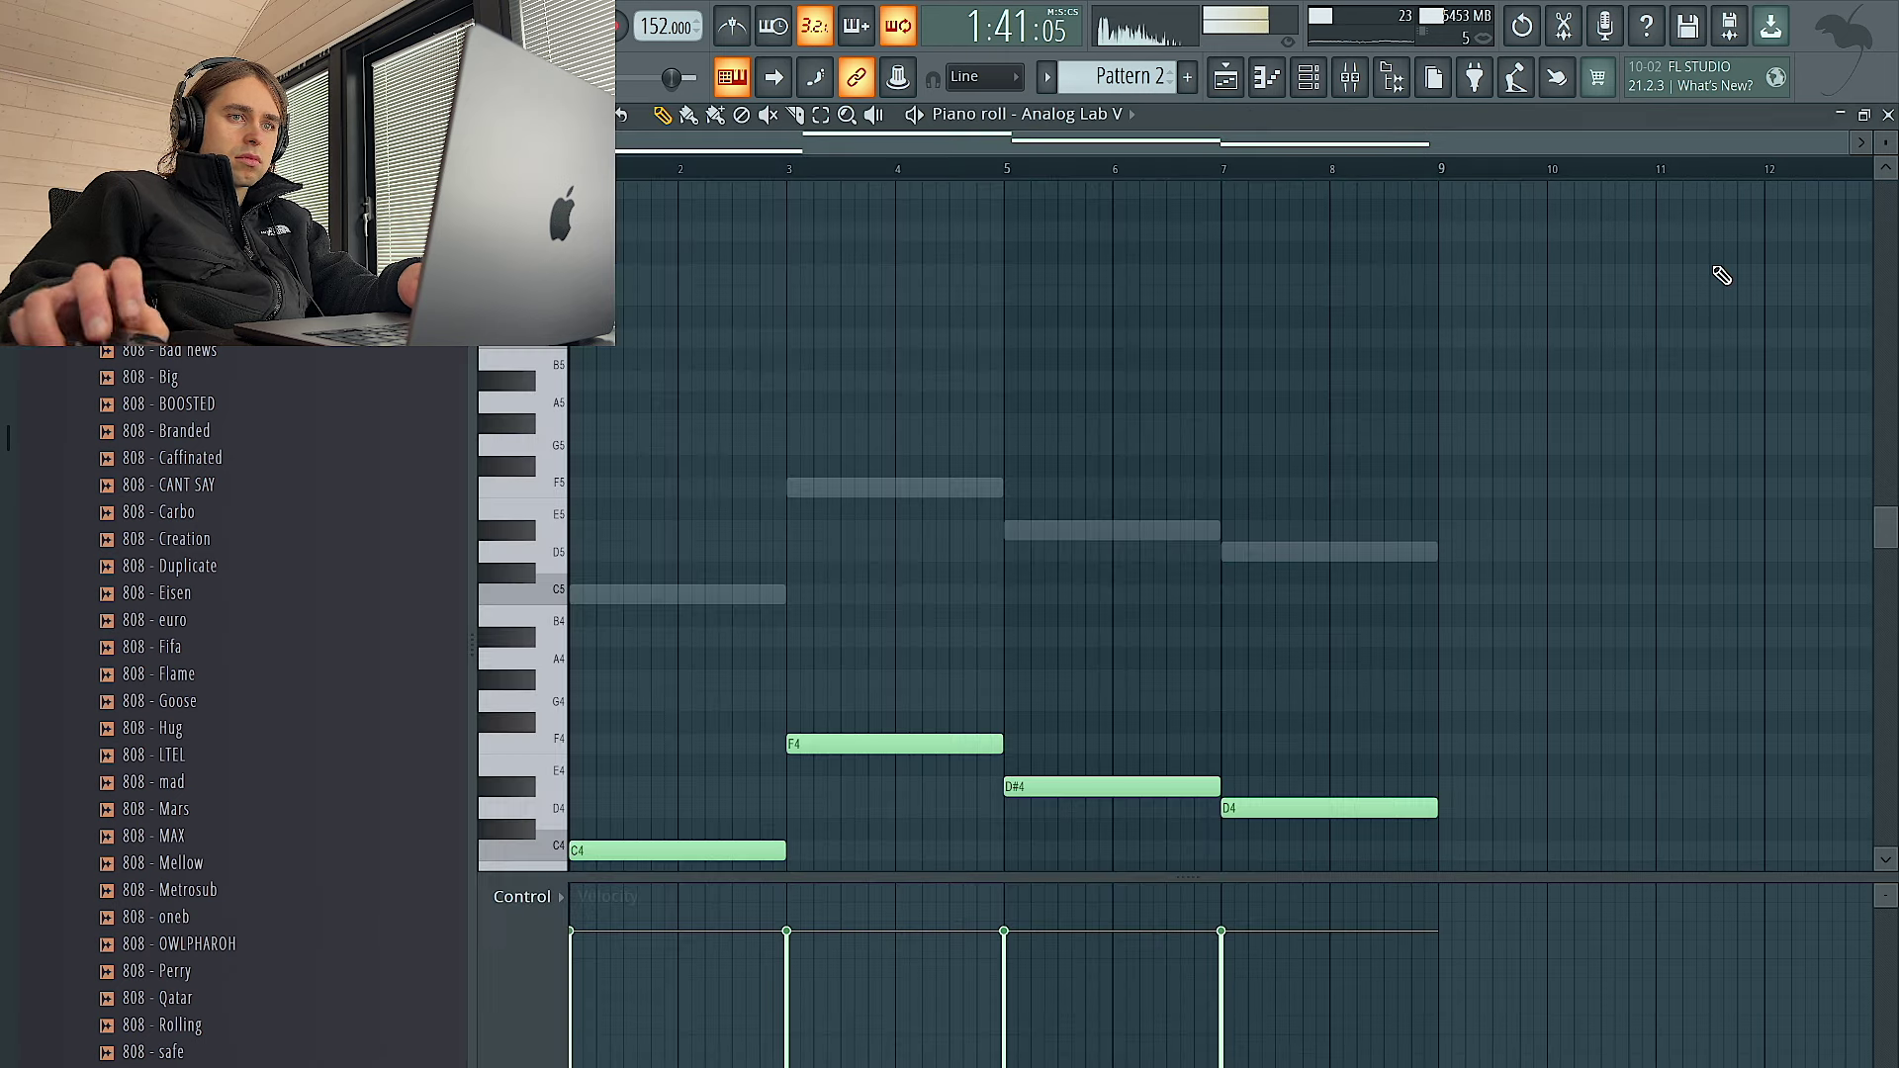
Transpose the four Analog Lab V notes in Pattern 2 down one octave, starting on C3
key(space)
key(F6)
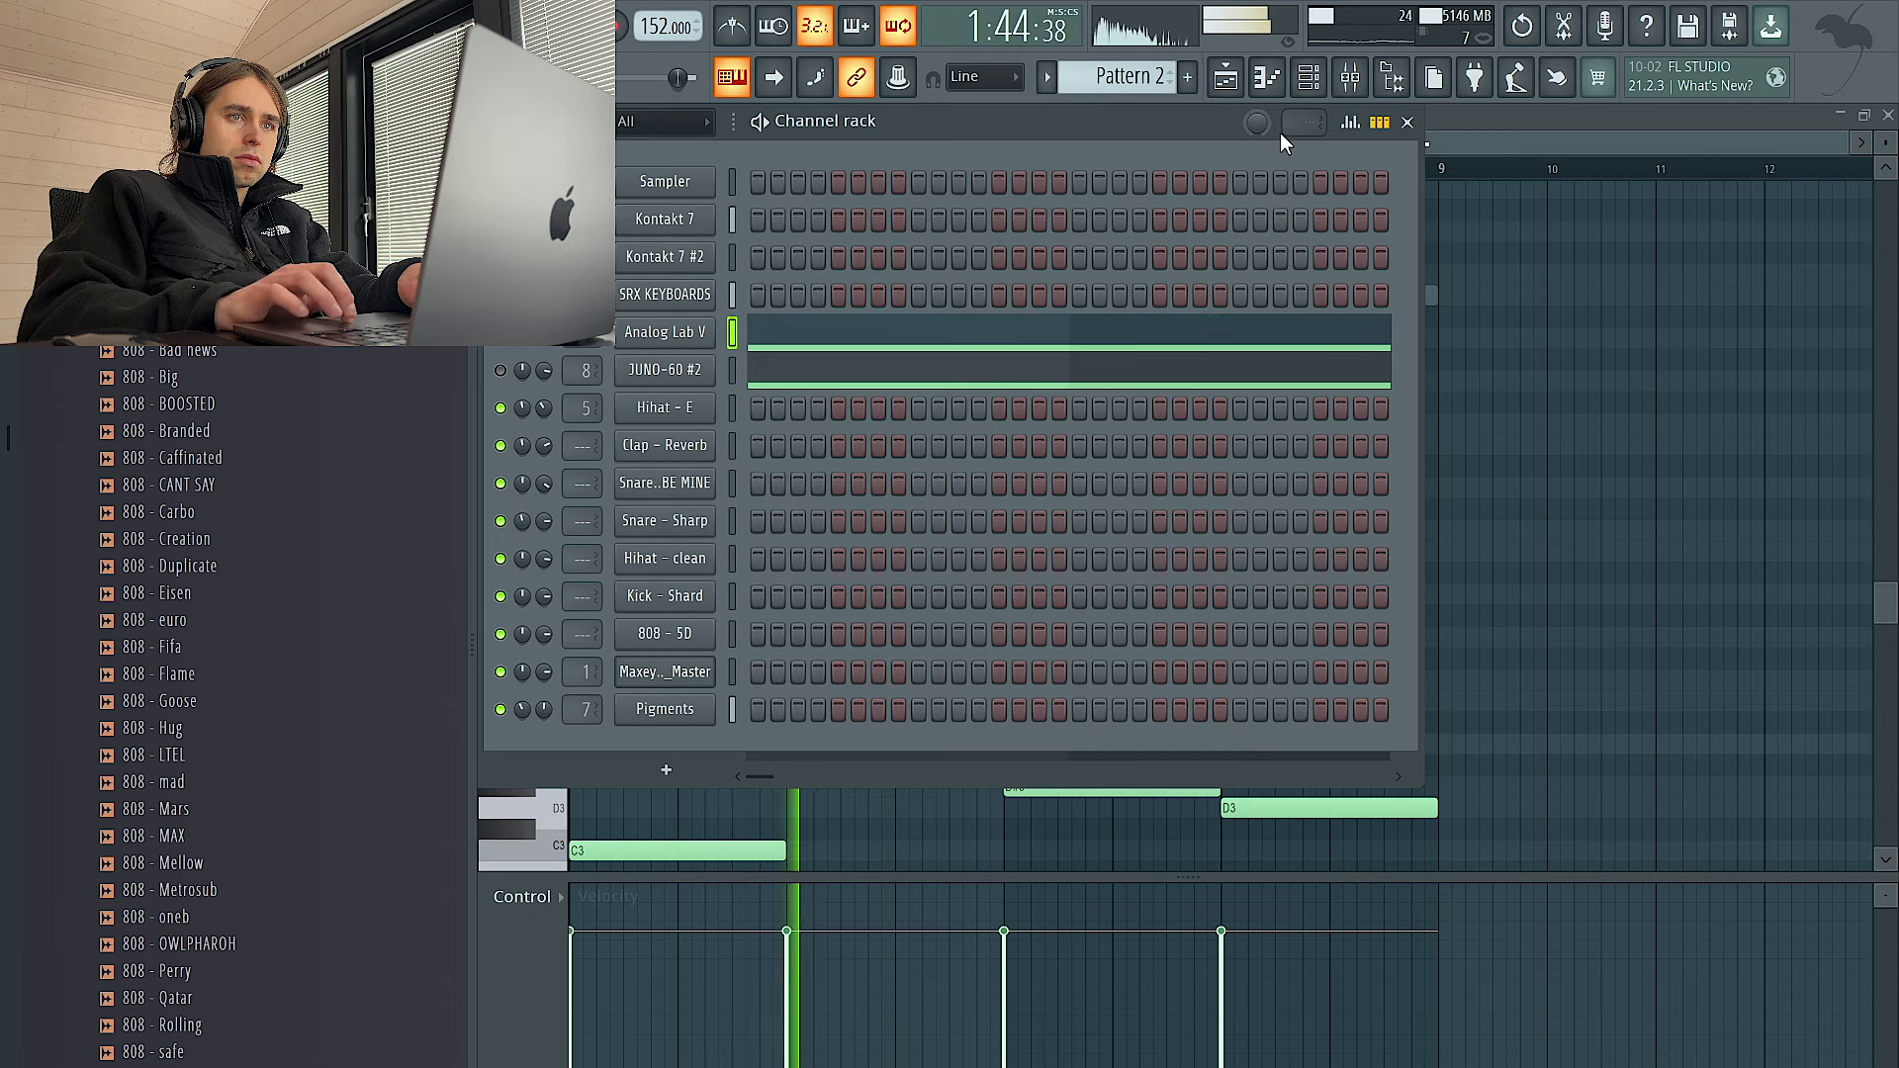
Inspect the RBass Stereo effect on mixer Insert 4 while listening to the Analog Lab V bass notes
key(F9)
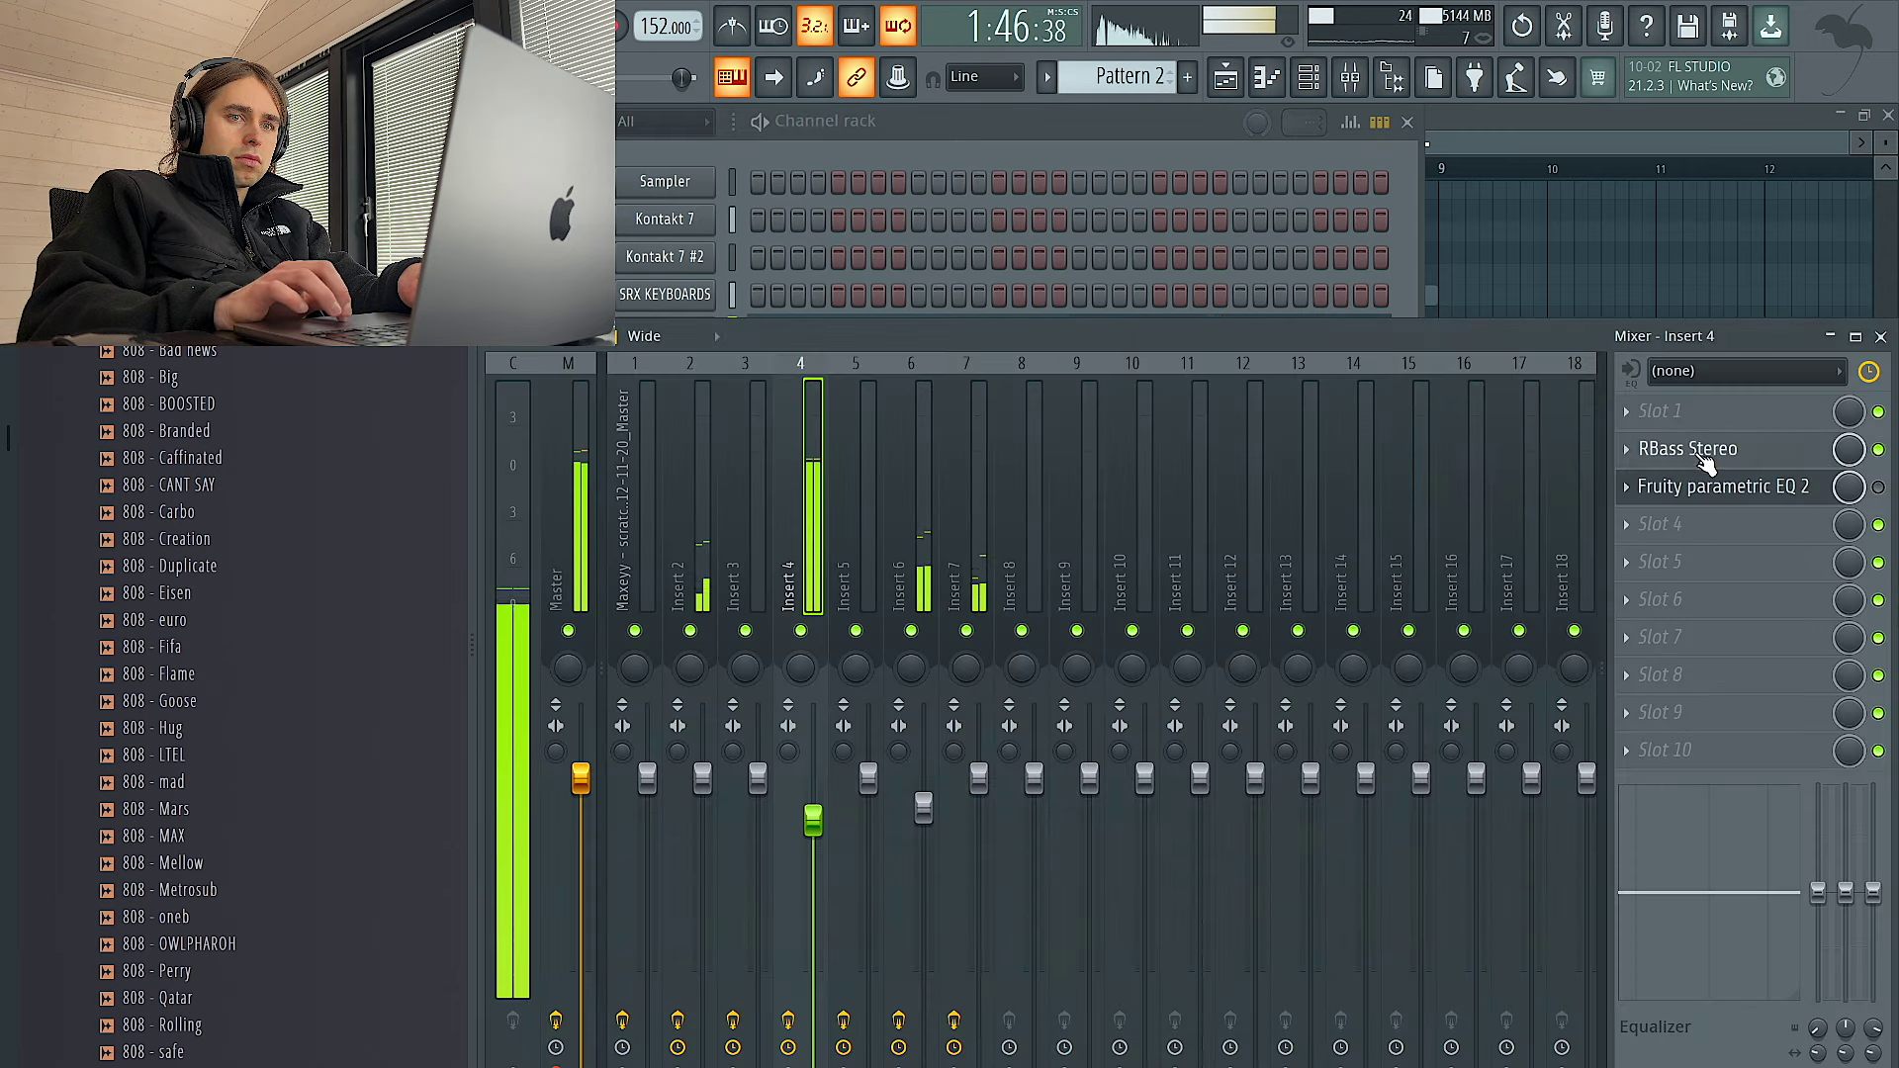
click(1719, 451)
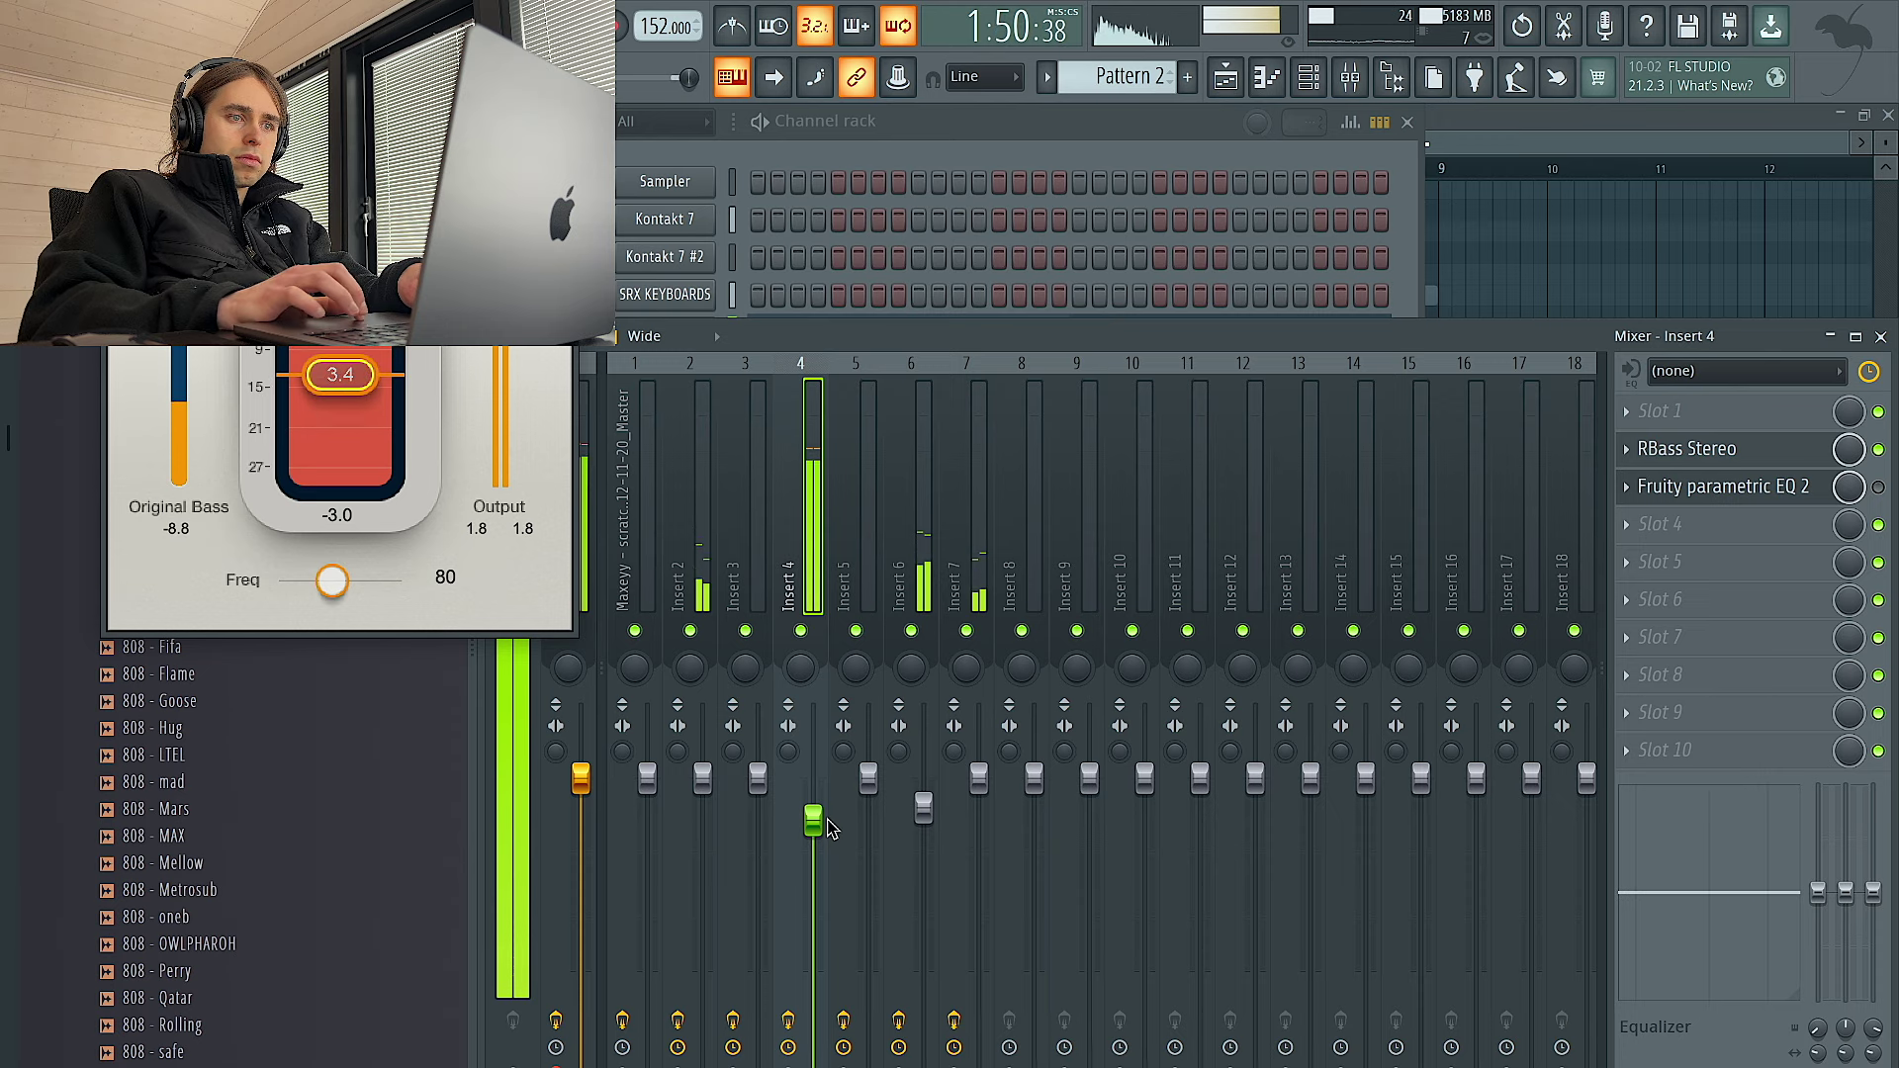
click(1560, 273)
key(space)
key(space)
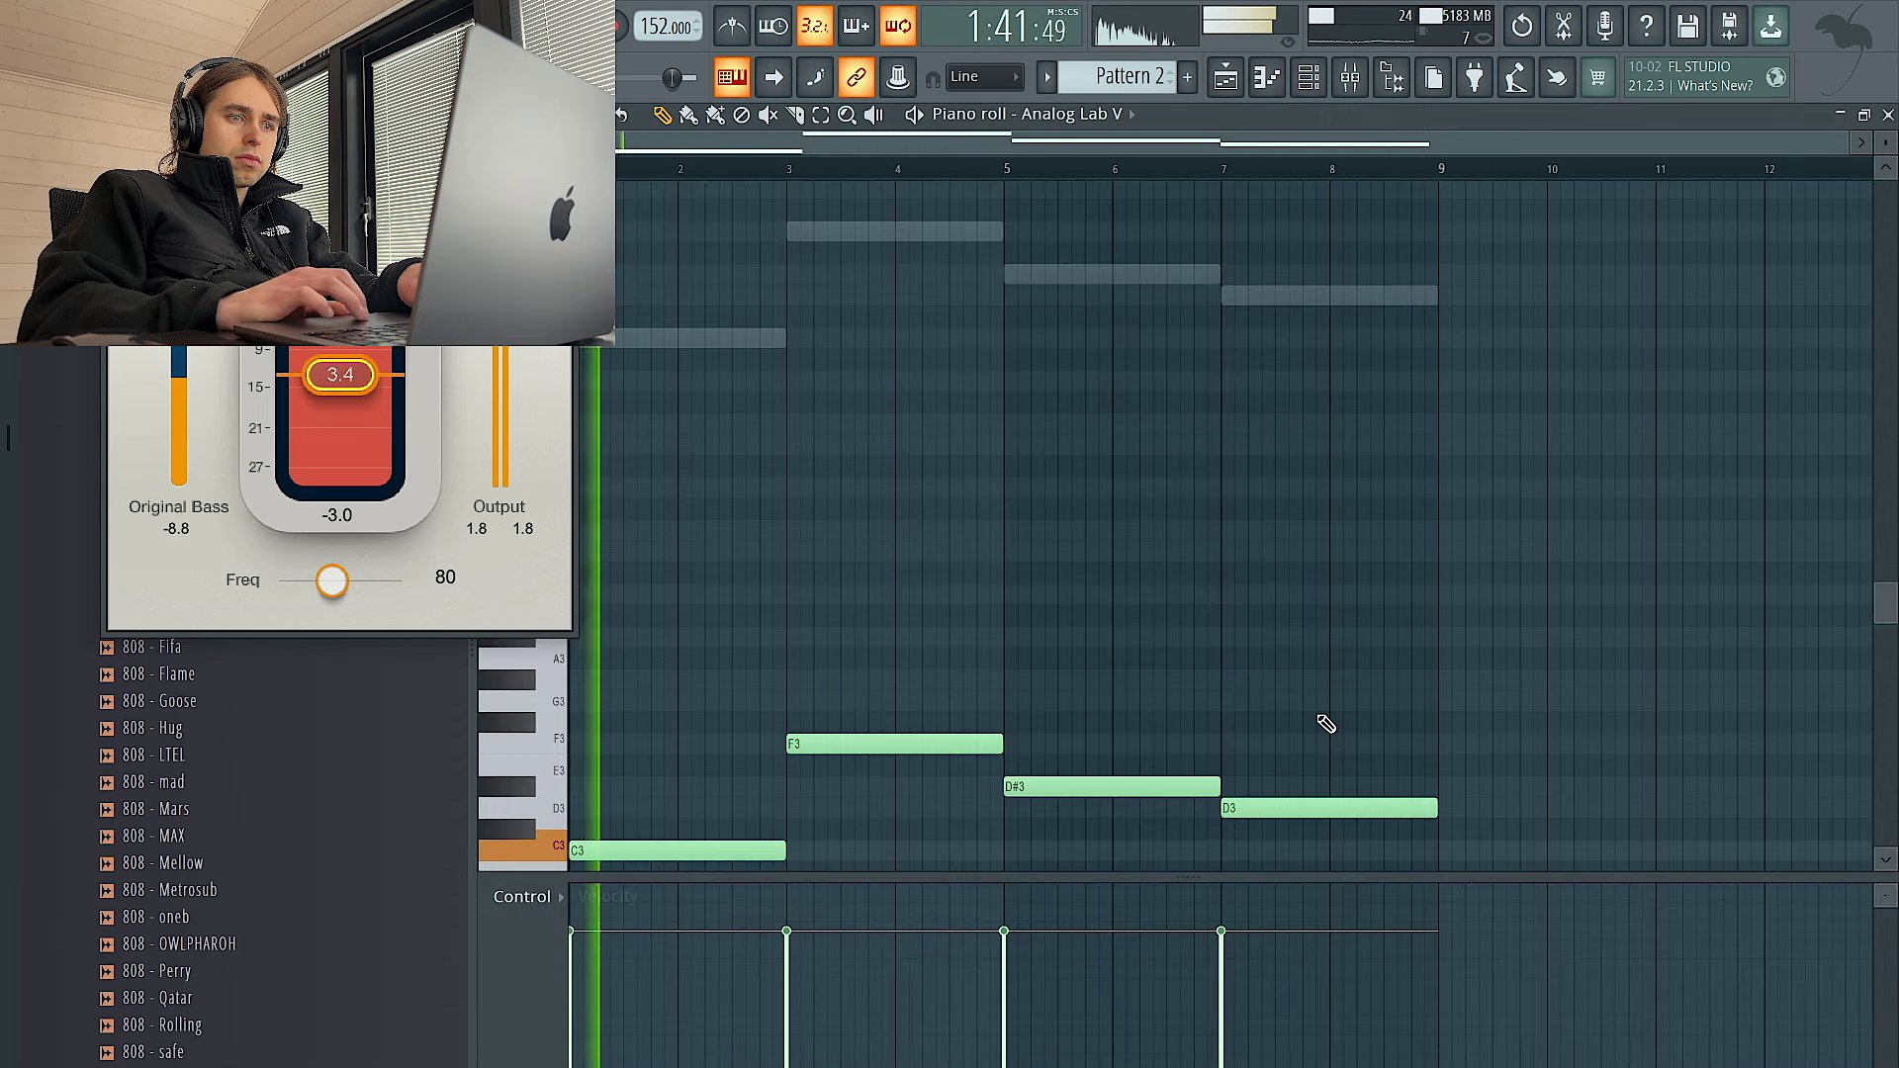
scroll(1323, 725, down, 3)
click(563, 126)
Transpose the Analog Lab V notes back up one octave and play the Pattern 2 section of the arrangement
key(space)
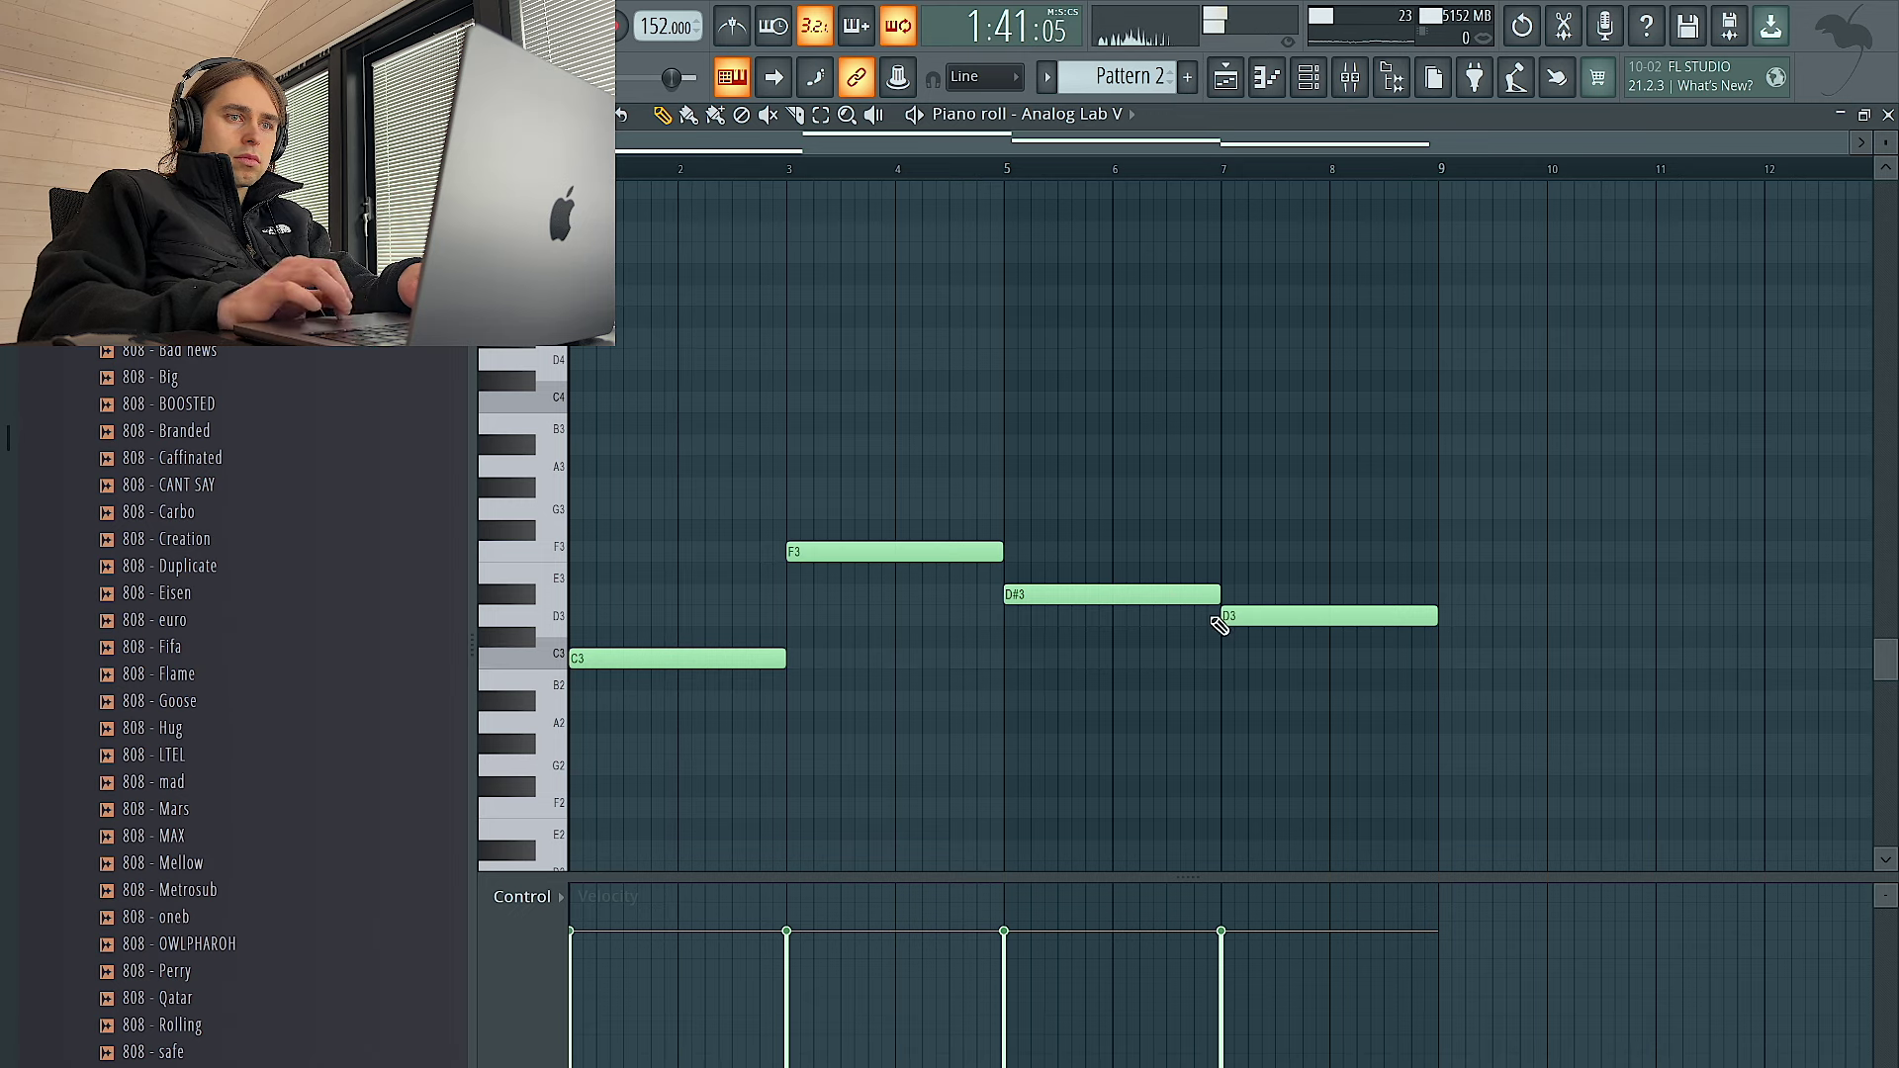
key(F6)
key(space)
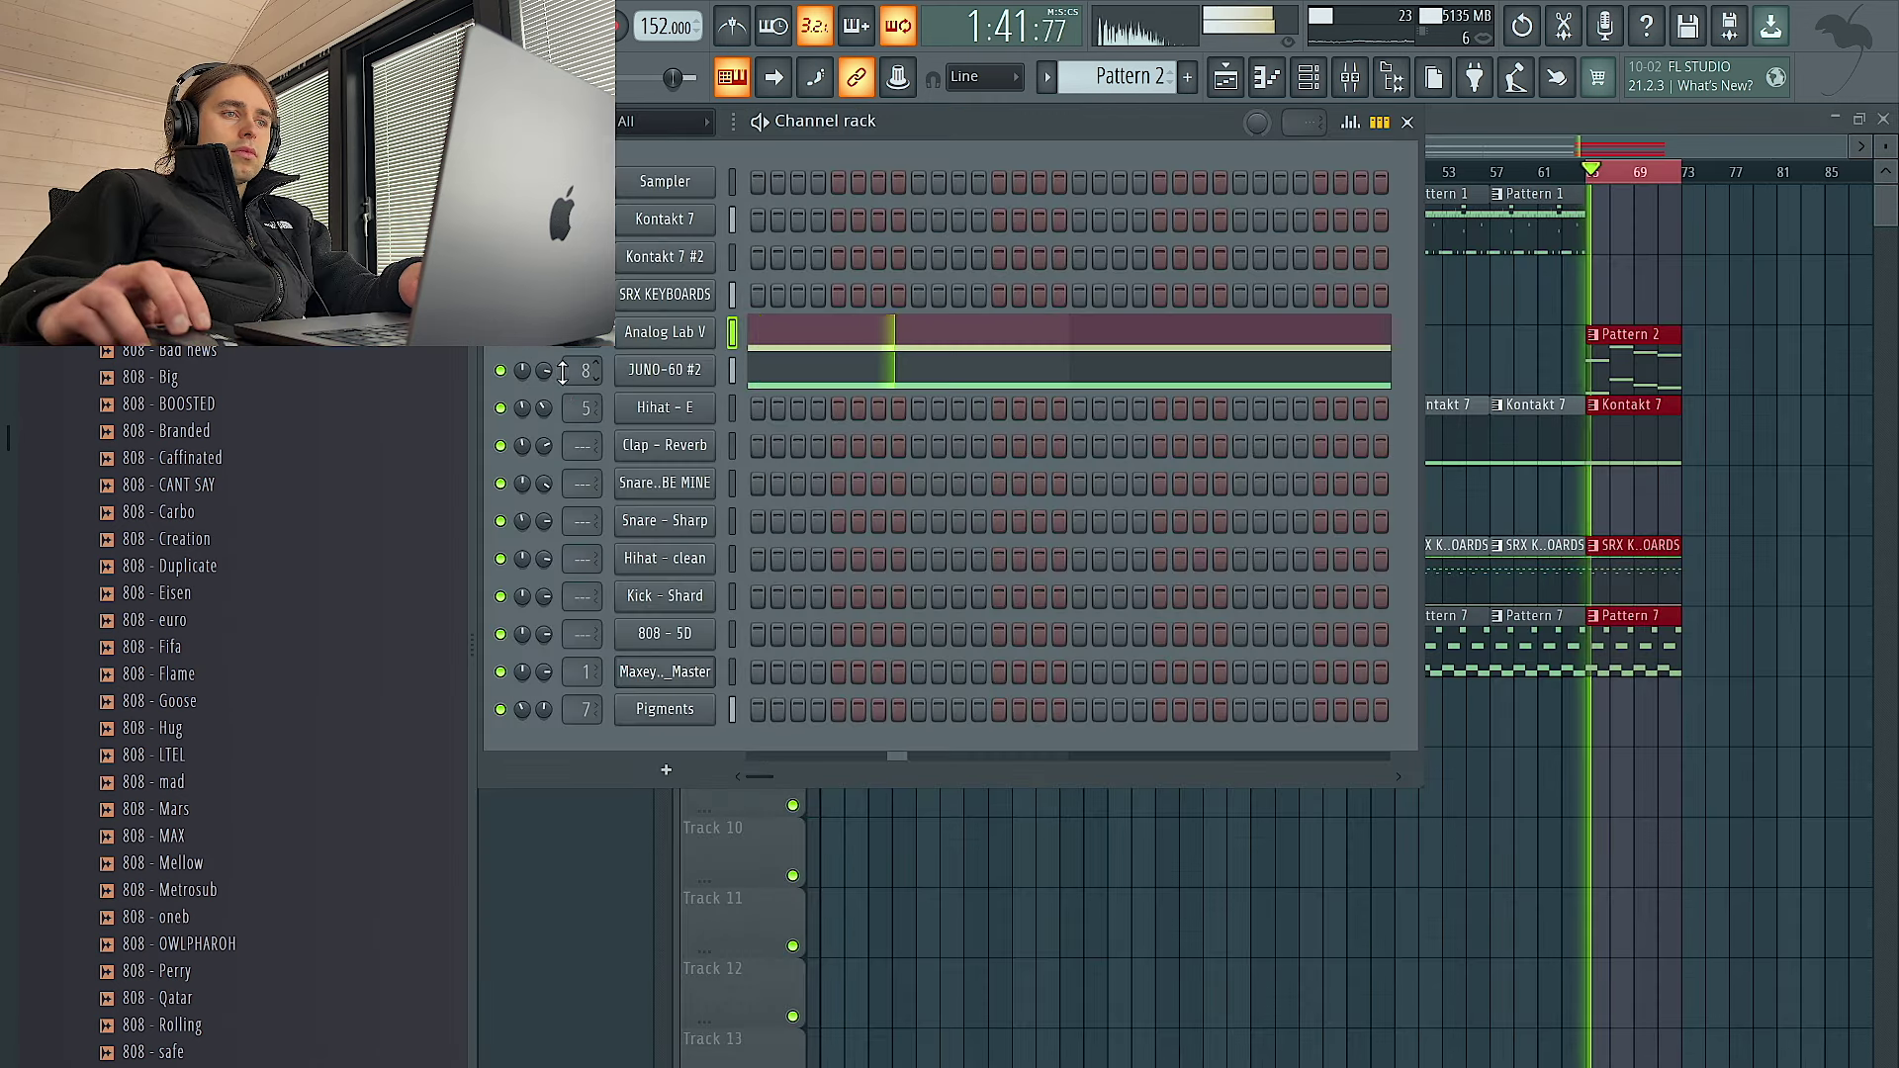
Open the JUNO-60 #2 notes of Pattern 2 in the piano roll and delete the notes after the first C5
right_click(744, 370)
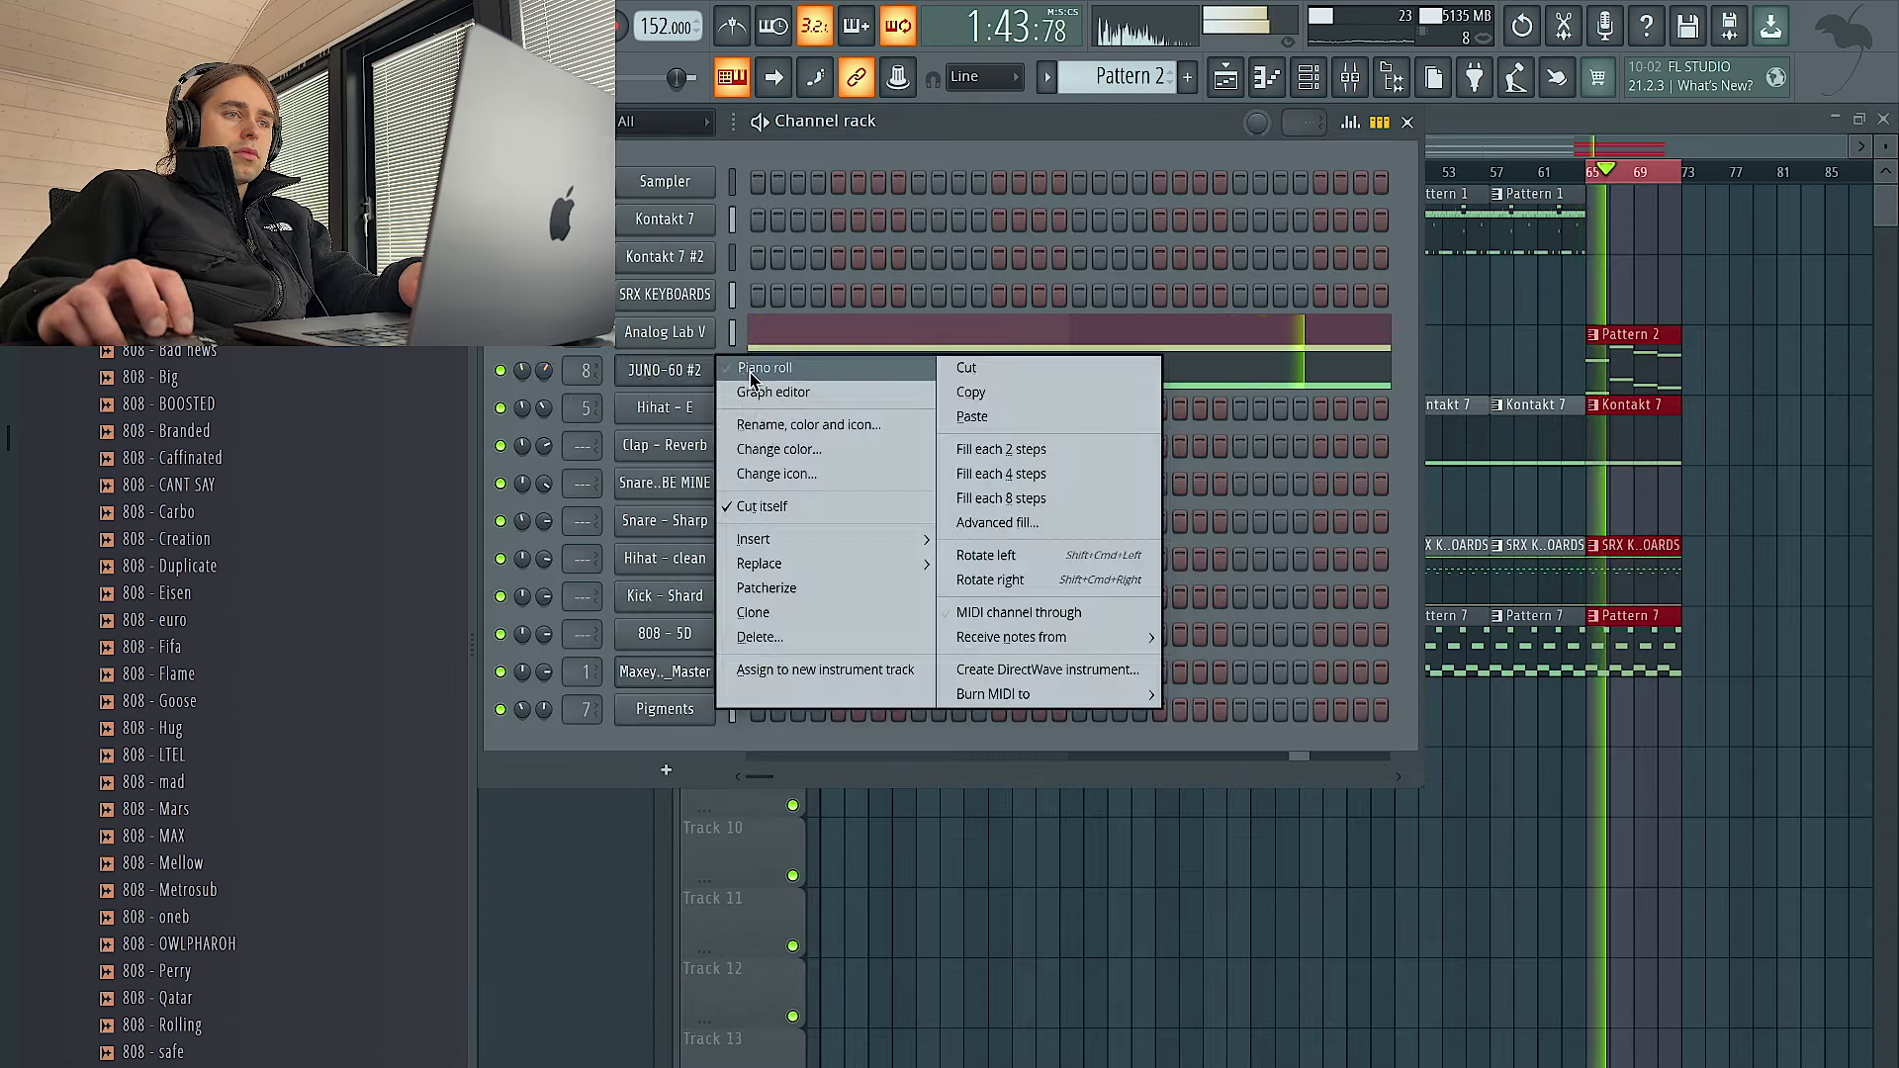
click(777, 386)
right_click(827, 295)
right_click(828, 295)
right_click(827, 295)
right_click(1008, 334)
Fill the JUNO-60 #2 part with four consecutive two-bar C5 notes up to bar 9
drag(844, 425, 776, 401)
click(792, 401)
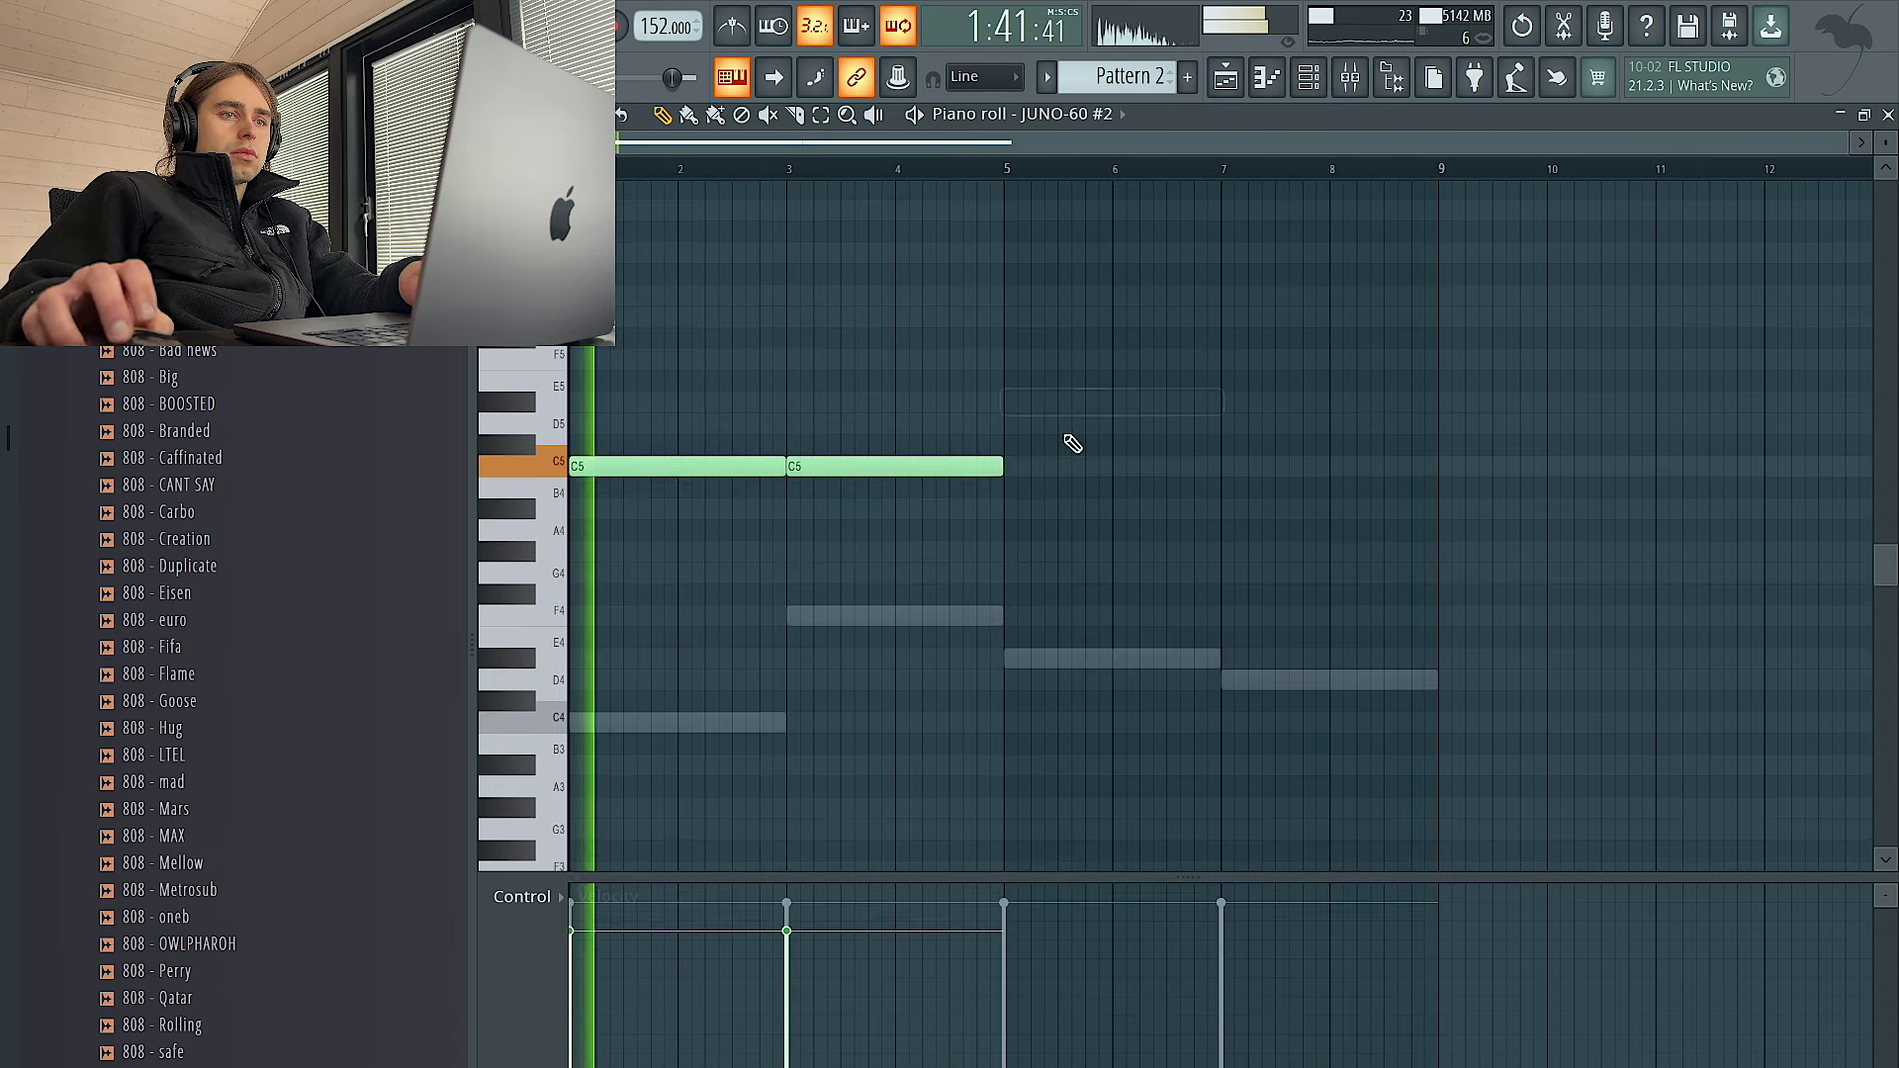
key(ctrl+b)
click(1255, 329)
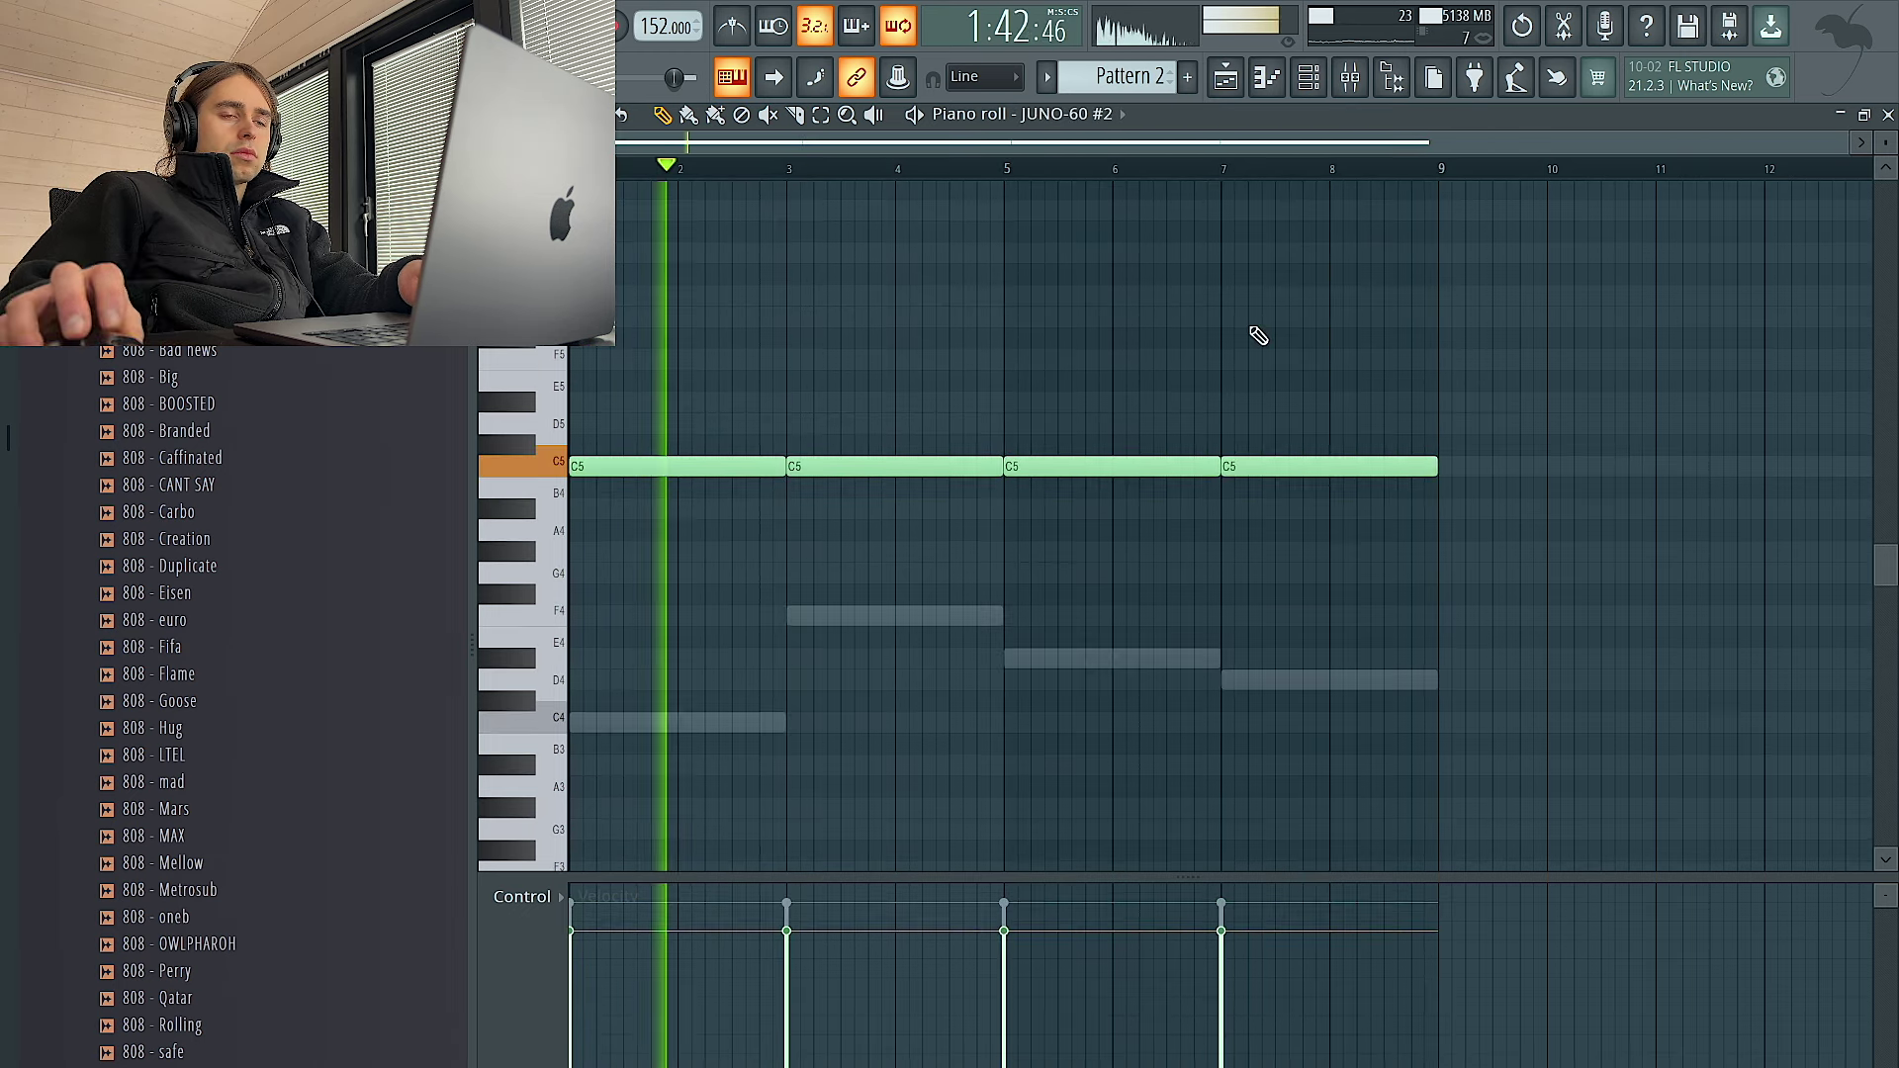
Select all JUNO-60 #2 notes, lower their velocity slightly, and show the instrument channels
key(ctrl+a)
scroll(1315, 201, down, 3)
click(1316, 201)
click(1308, 79)
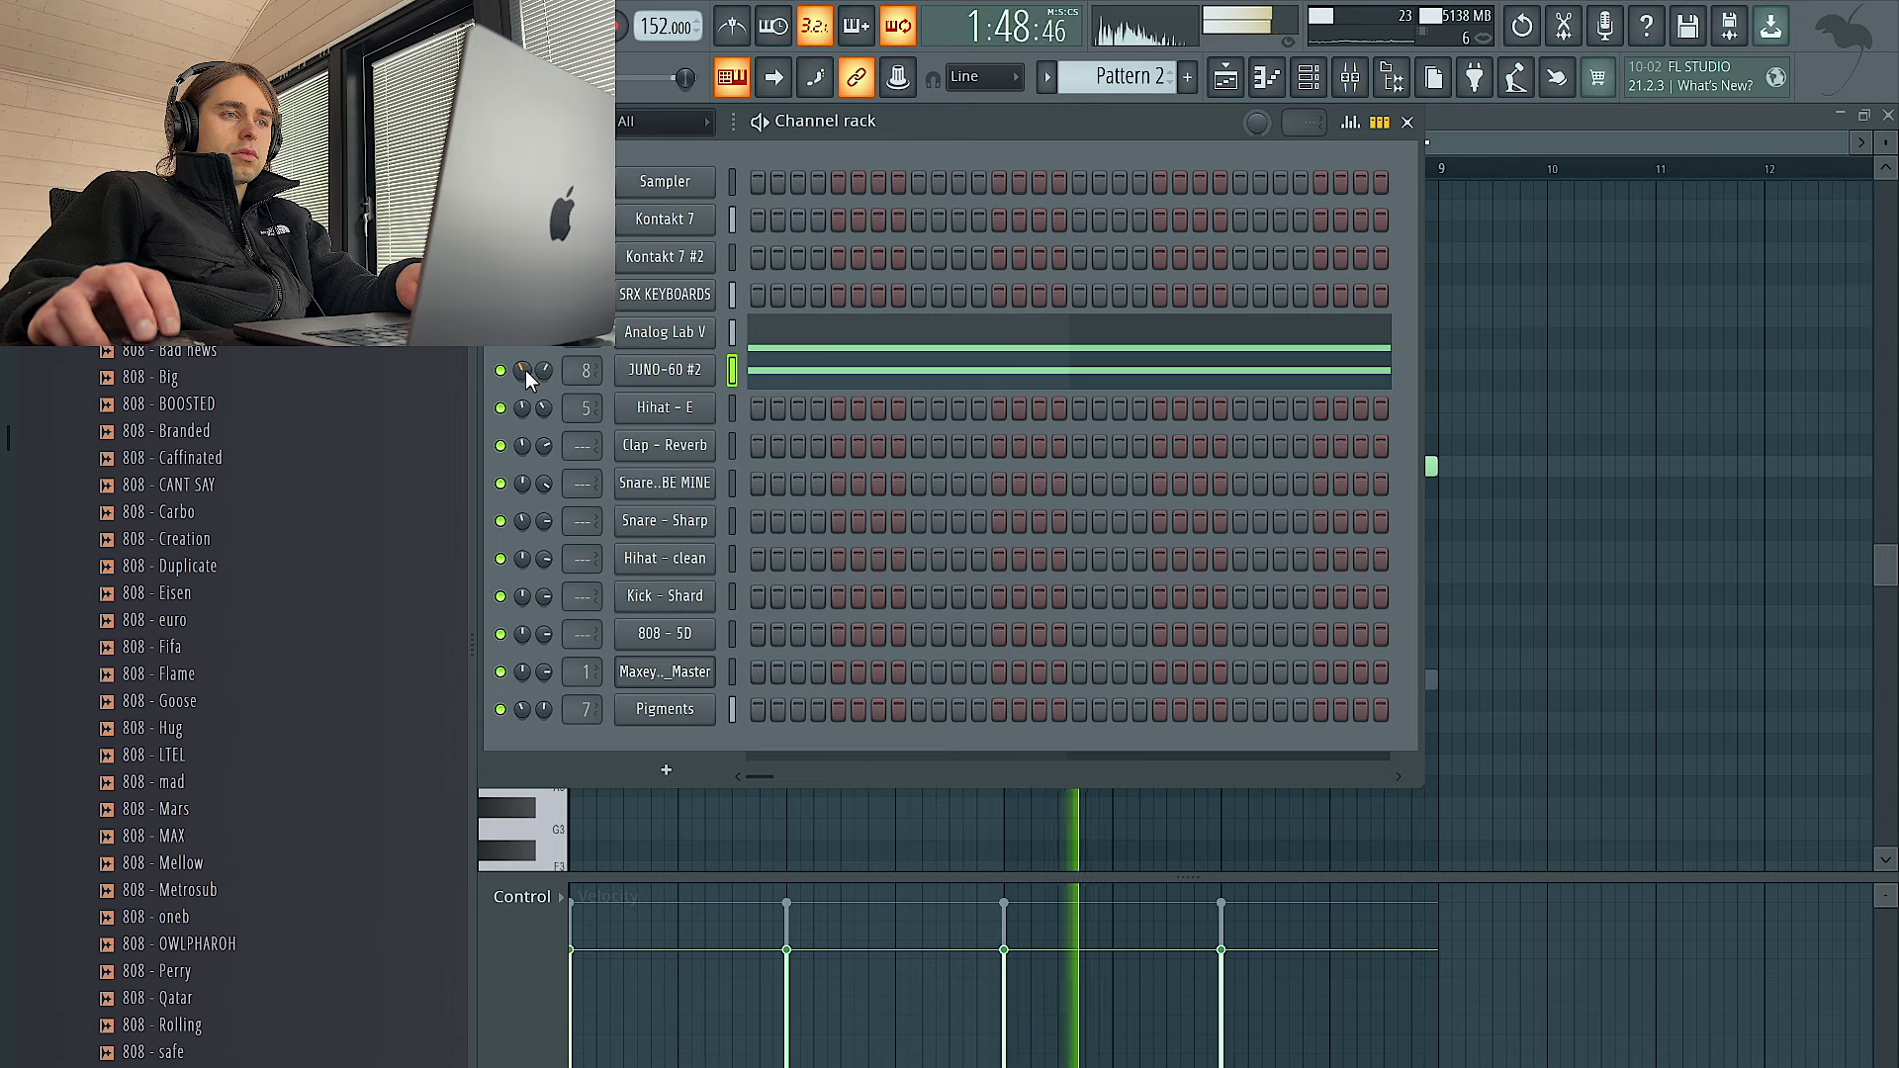
Select bars 49 to 73 of the arrangement for looped playback and bring up the instrument channels
click(1235, 75)
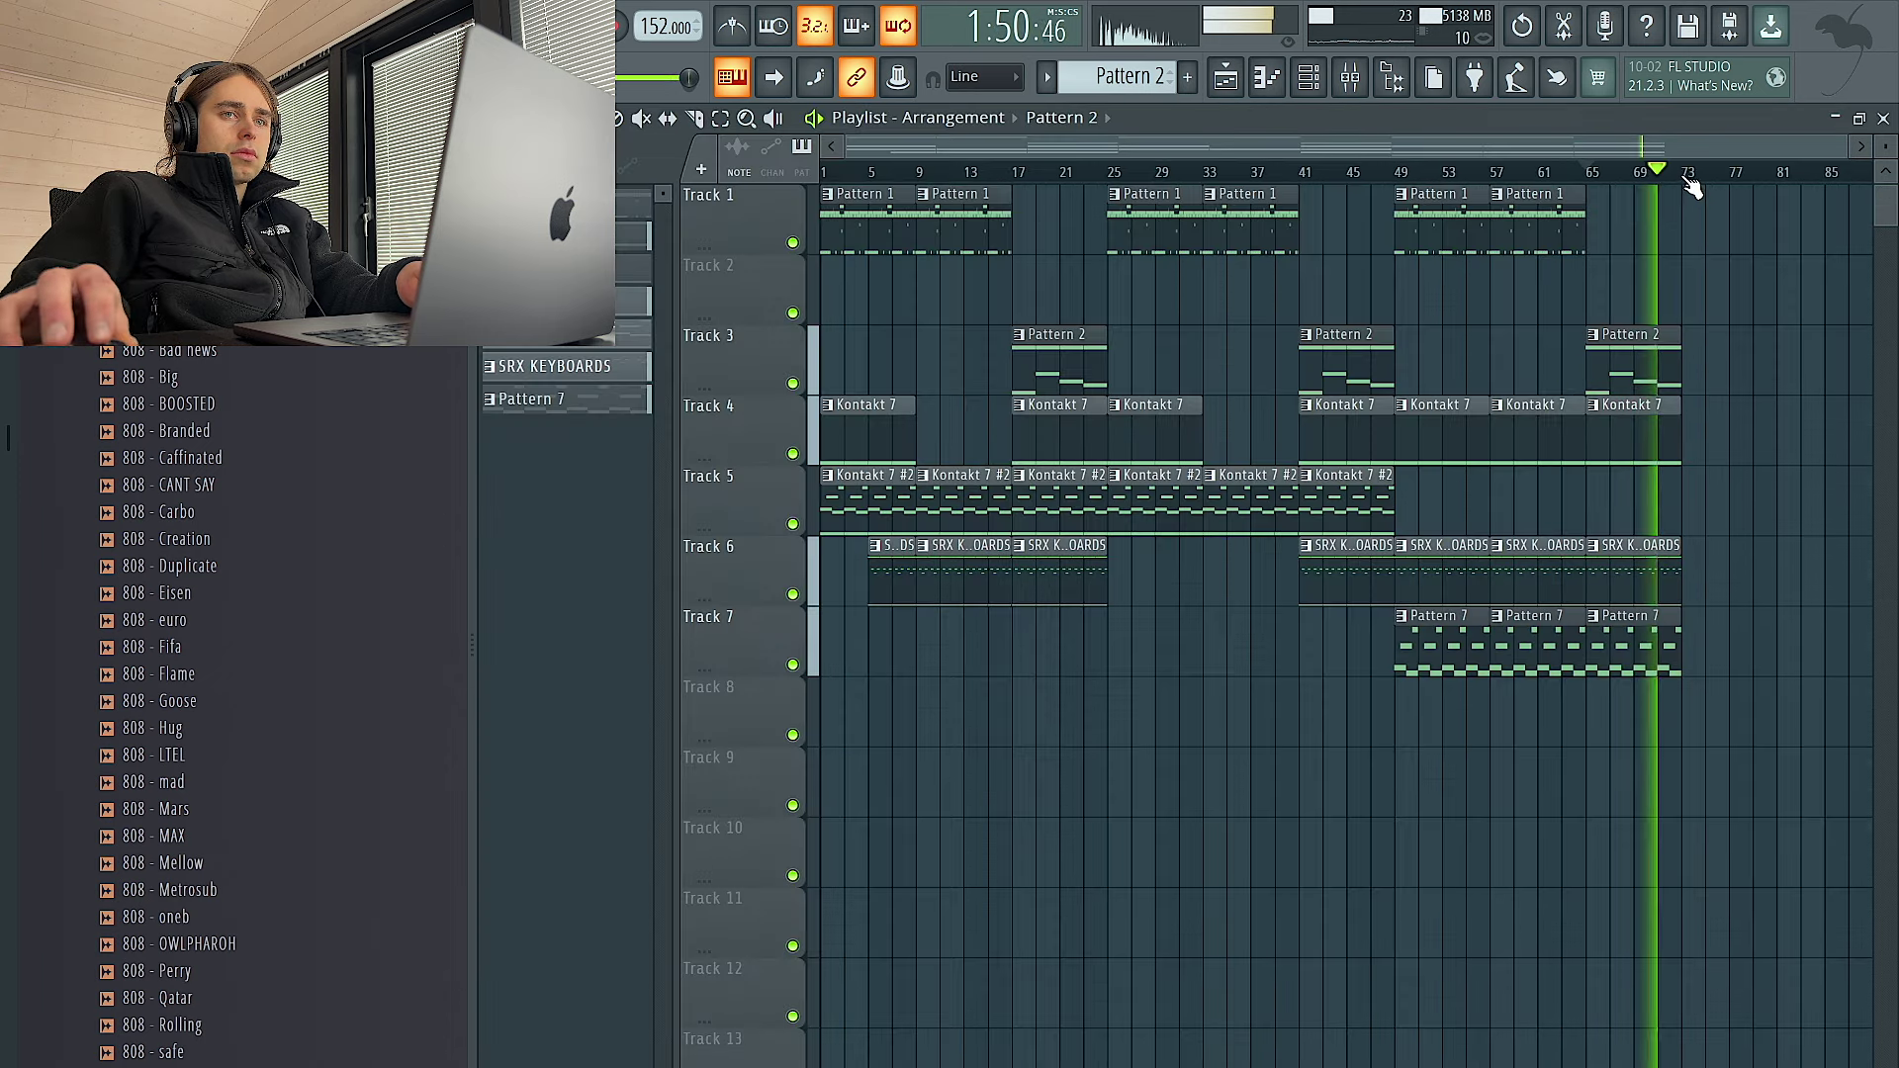
drag(1685, 176, 1400, 176)
click(1320, 81)
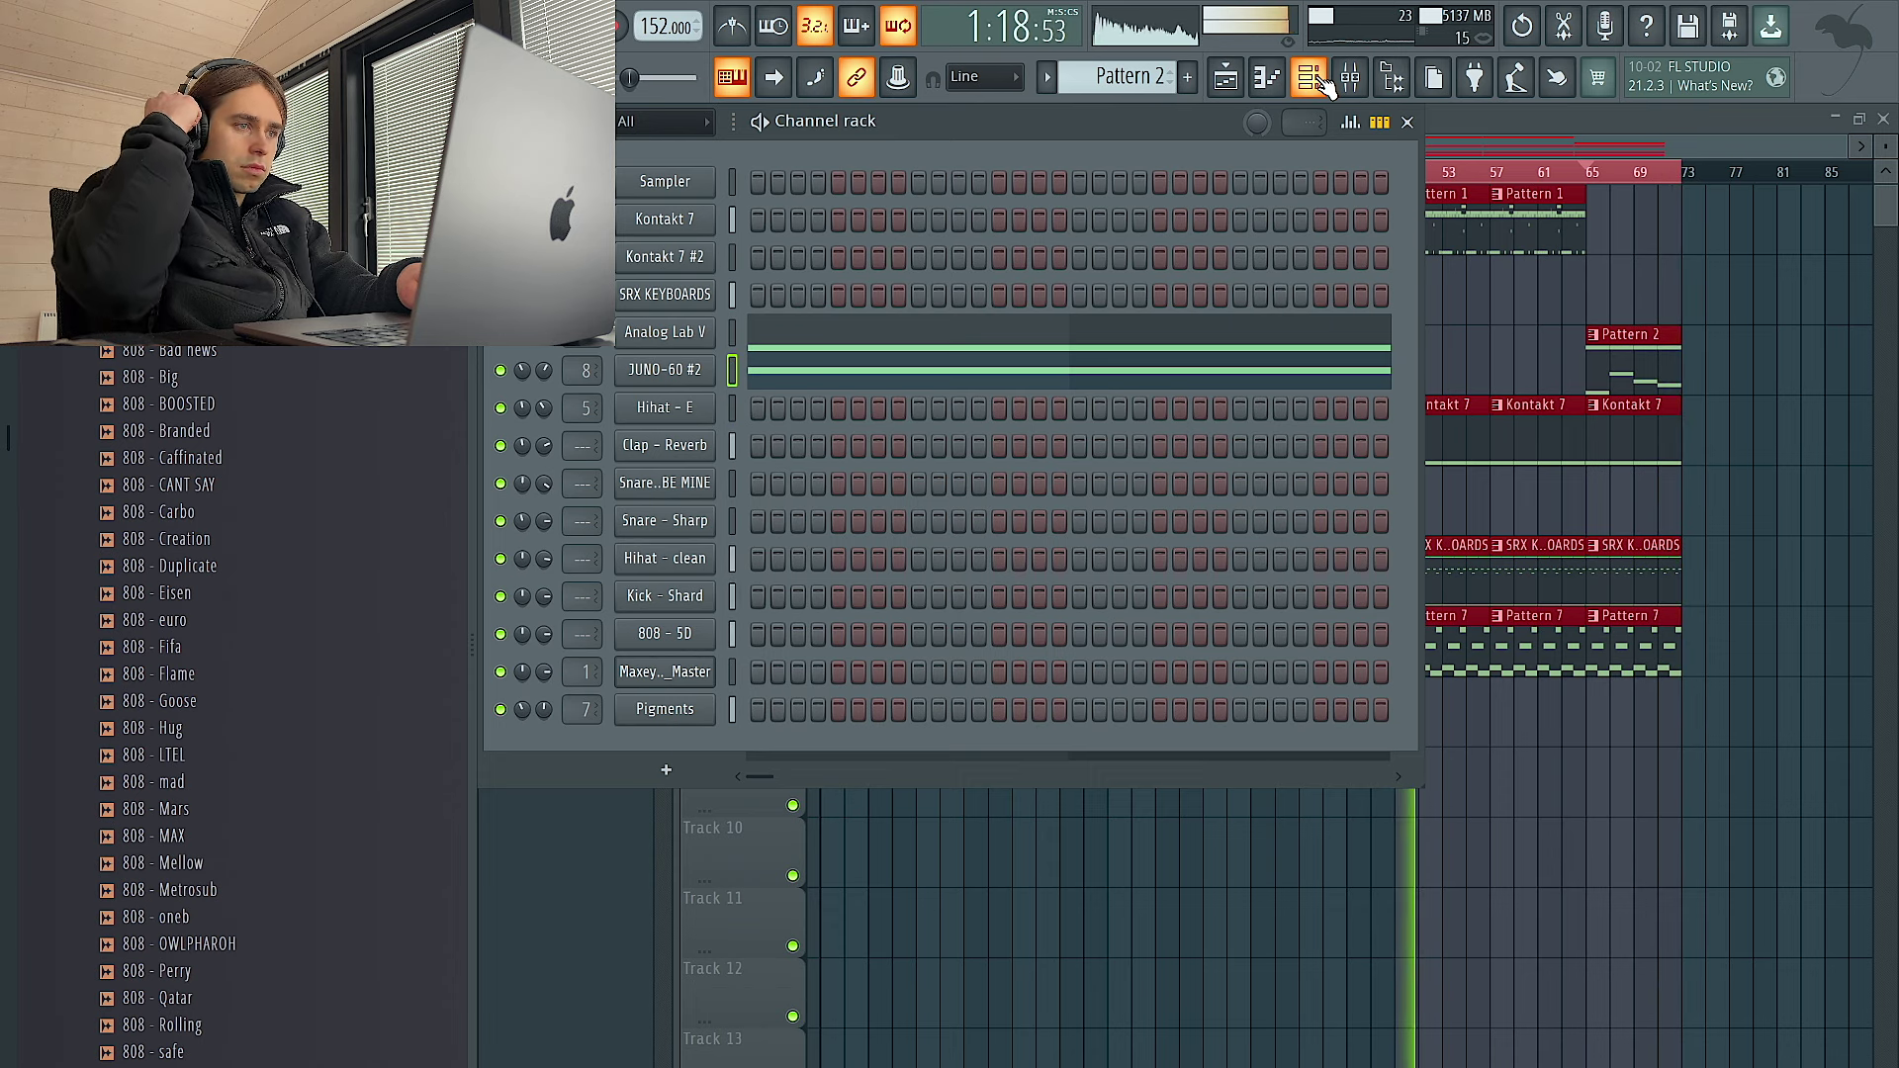
Make Pattern 1 active, select bars 49 to 65 of the arrangement for looped playback, and show the pattern's channels
right_click(1557, 340)
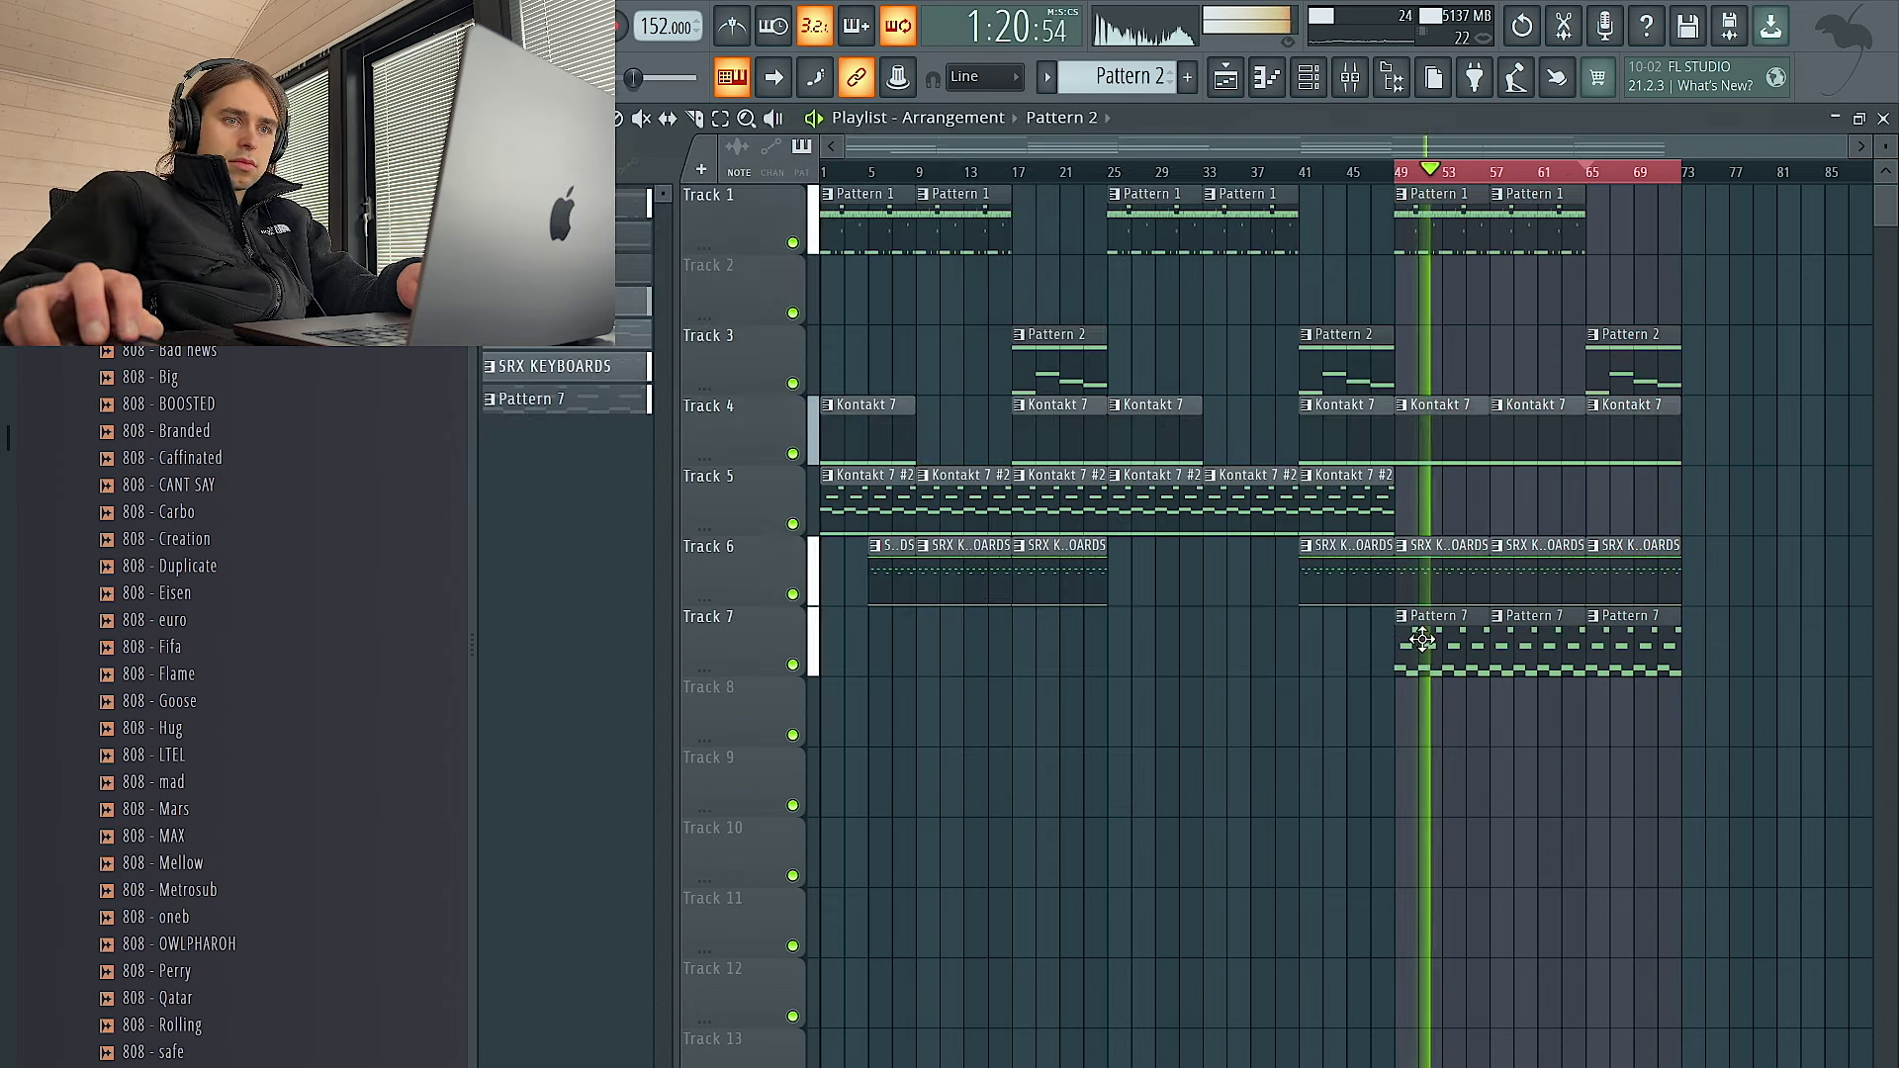
click(1439, 445)
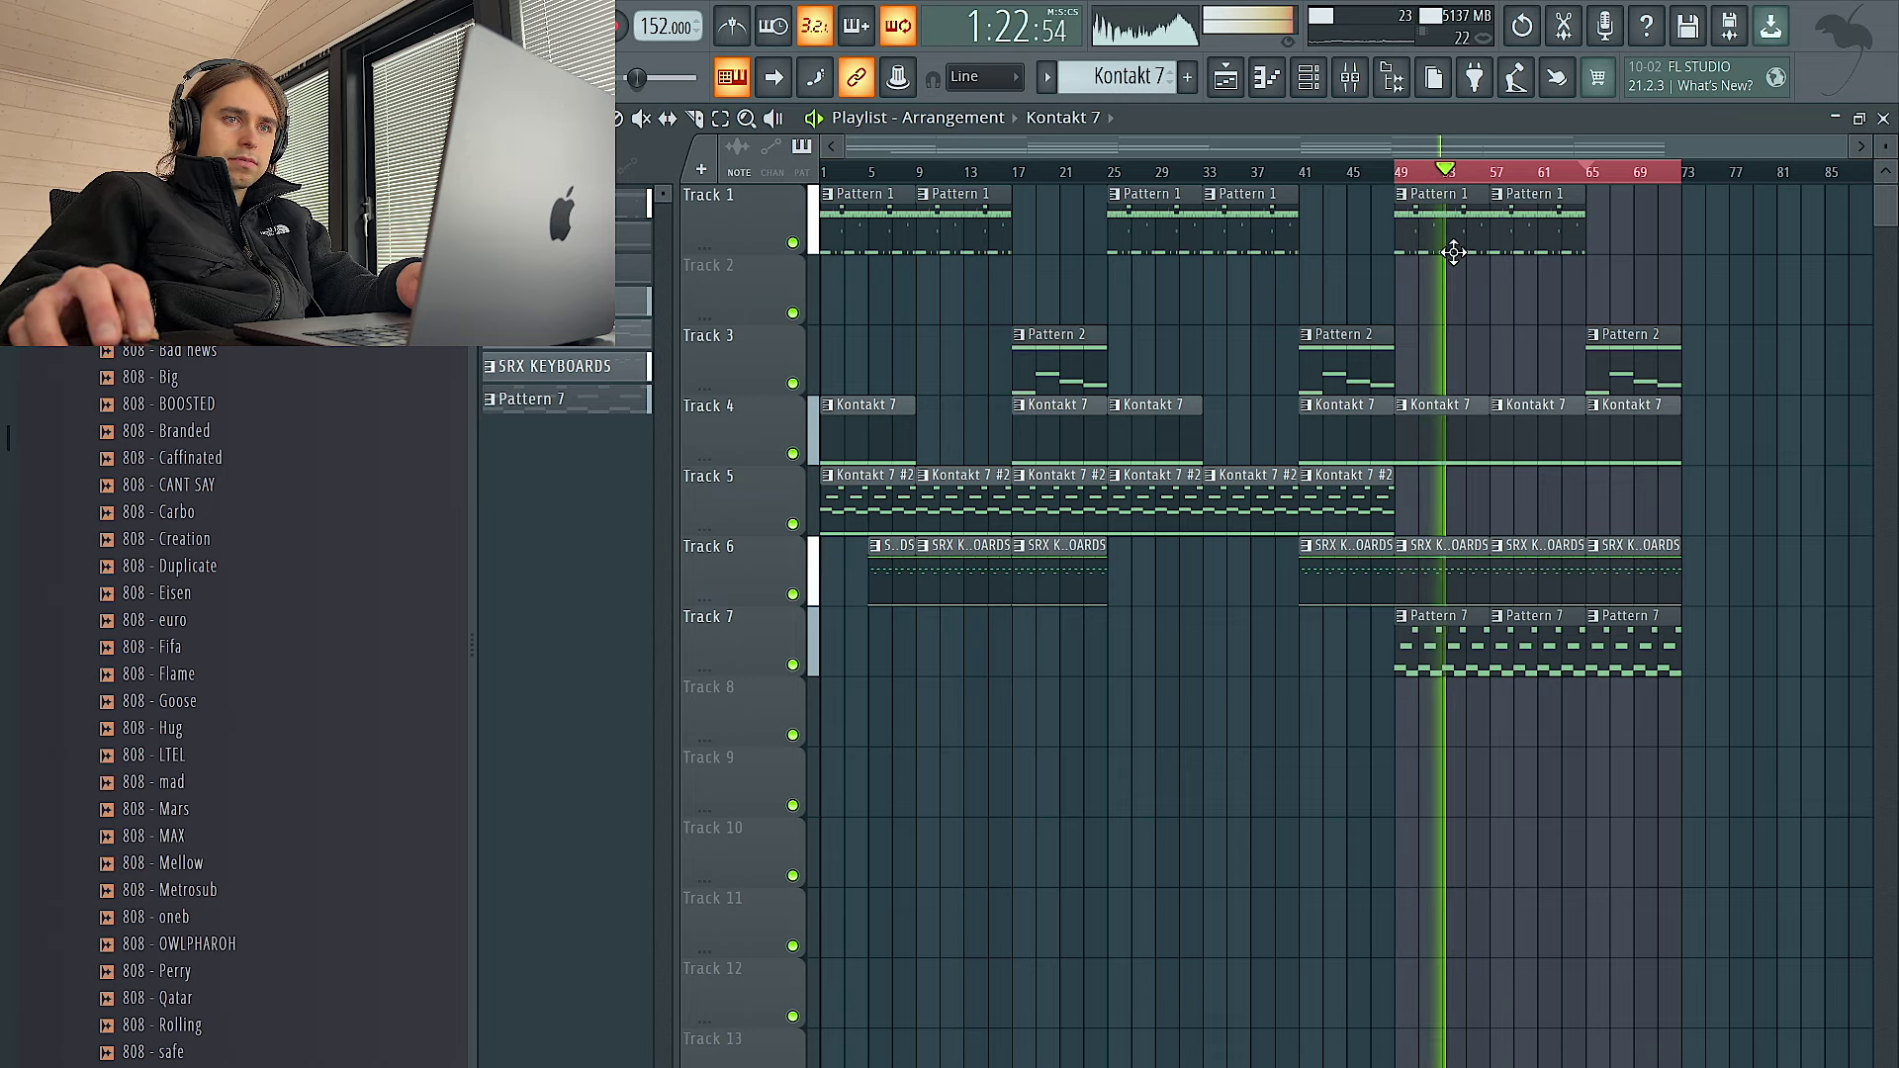
click(1453, 253)
drag(1594, 178, 1405, 175)
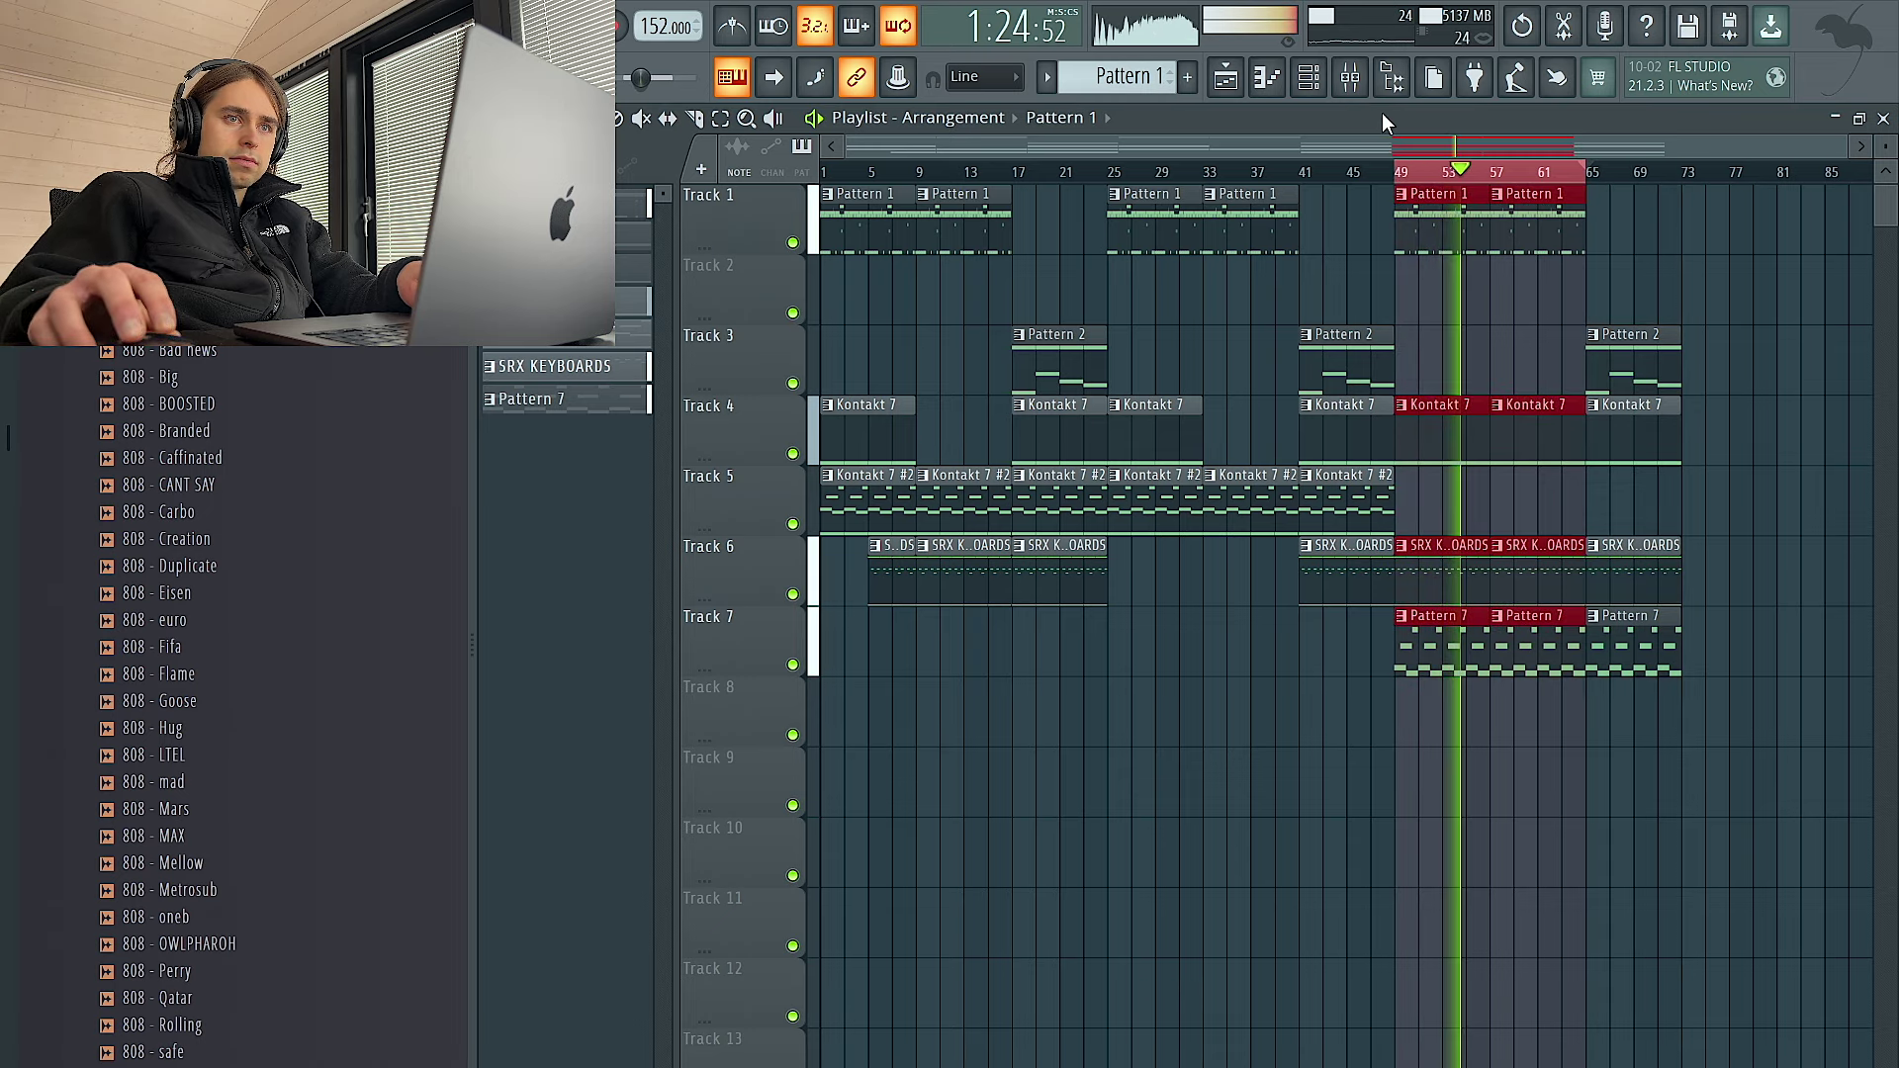
key(F6)
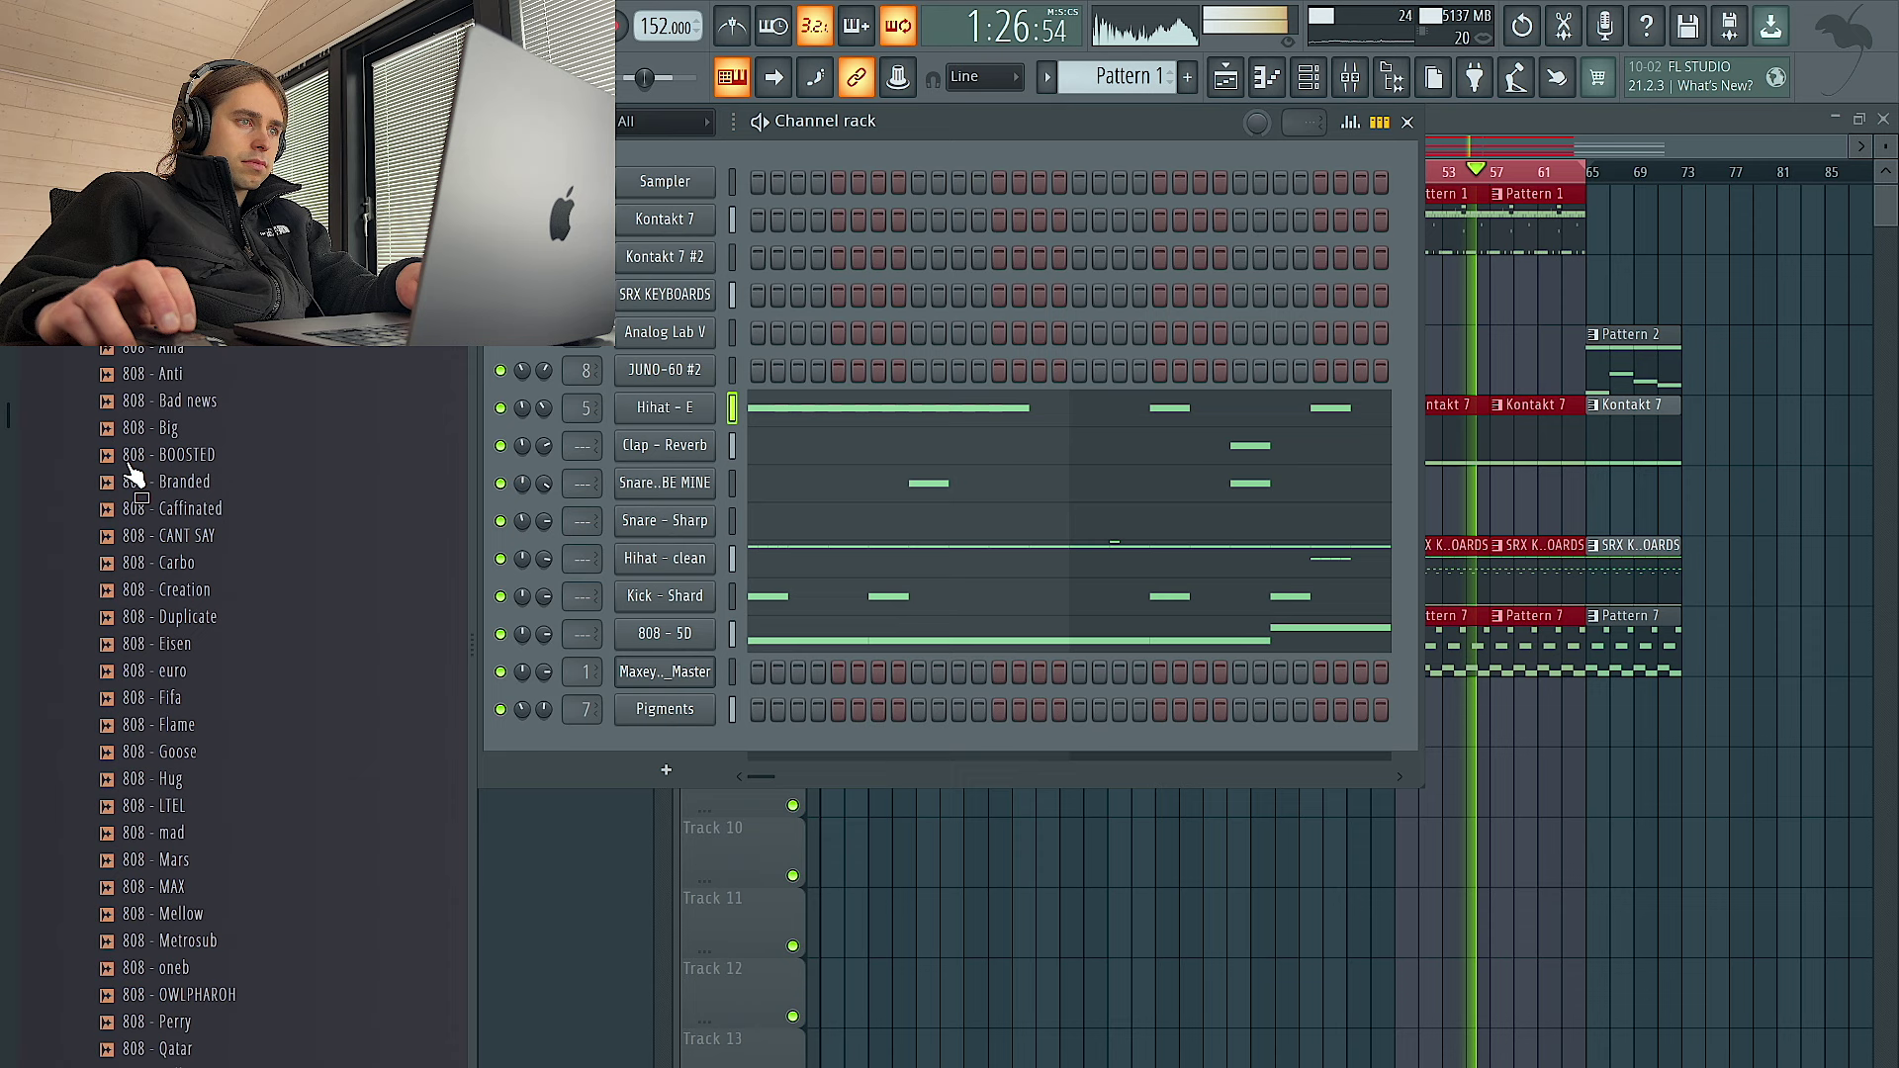
Audition samples from the drum kit folders and add Crash - cash as a new Pattern 1 channel with a hit on the first step
middle_click(195, 526)
click(197, 529)
scroll(207, 591, down, 6)
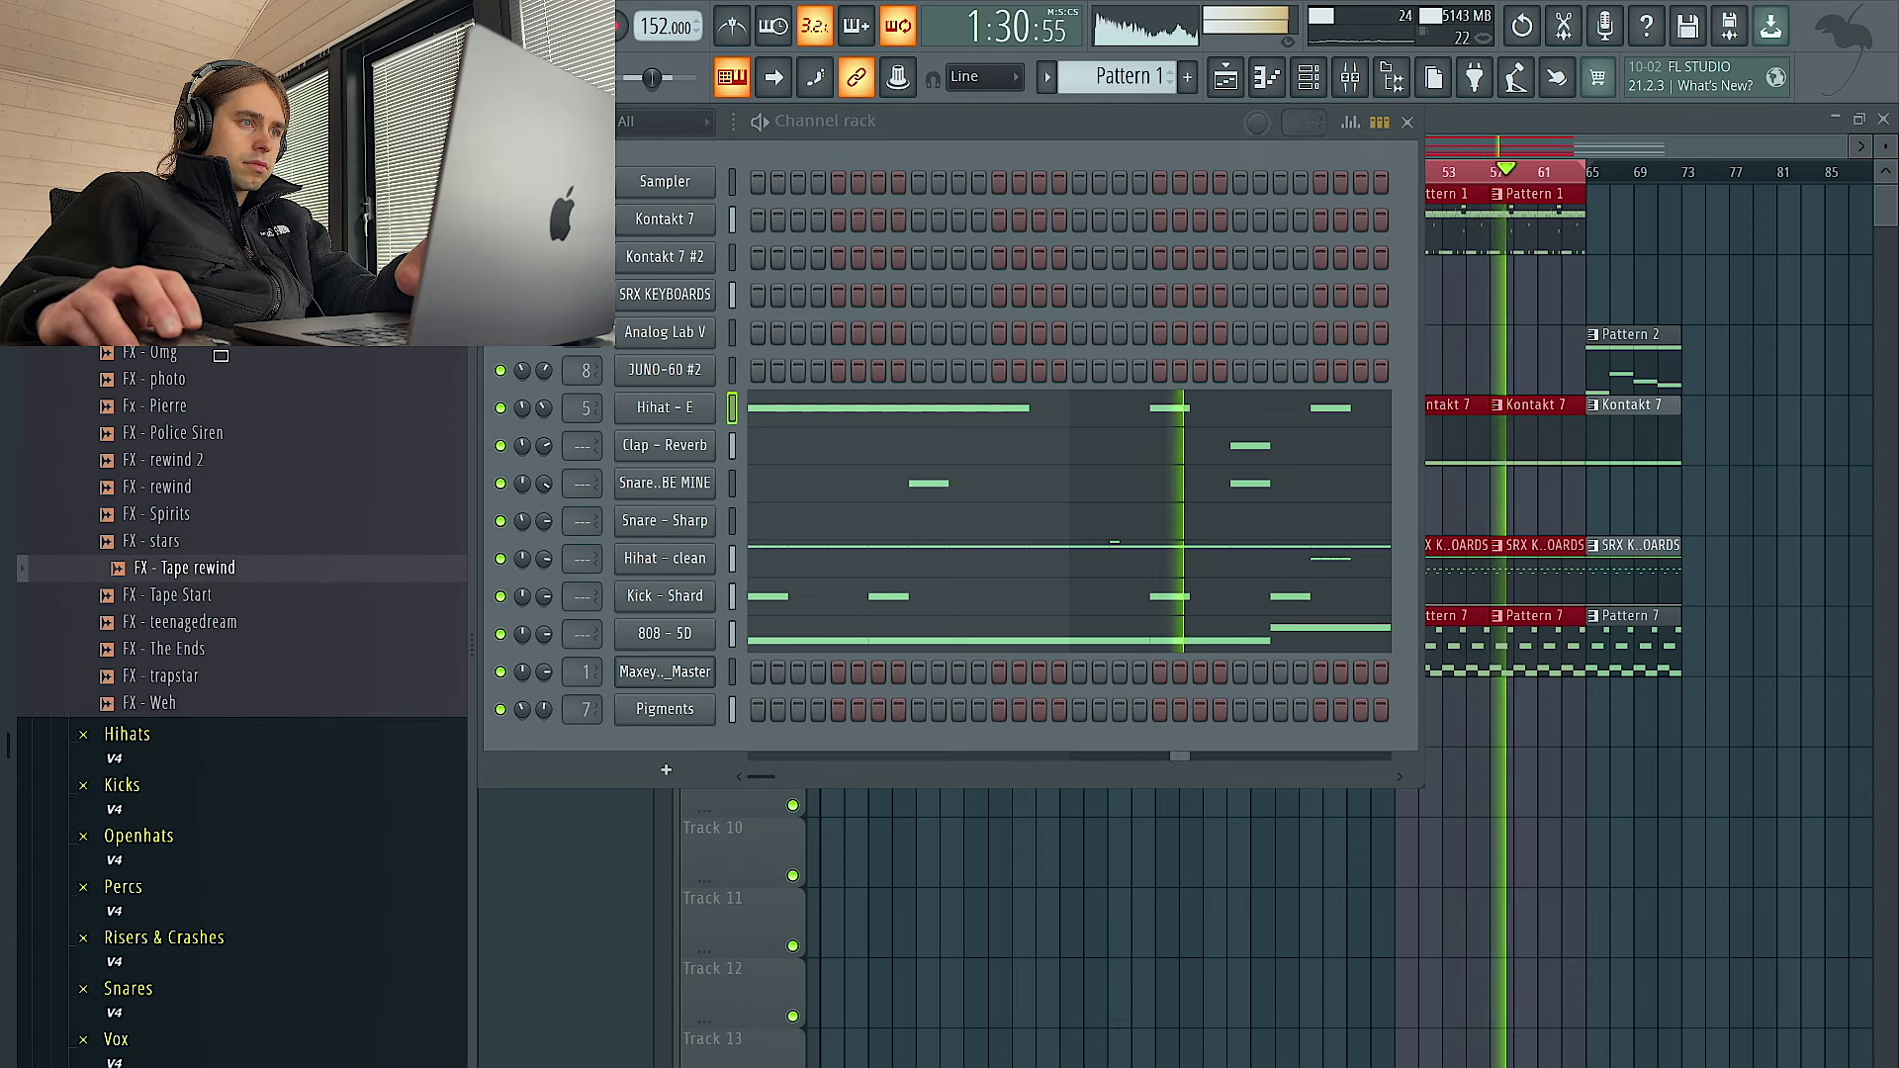
scroll(255, 427, up, 3)
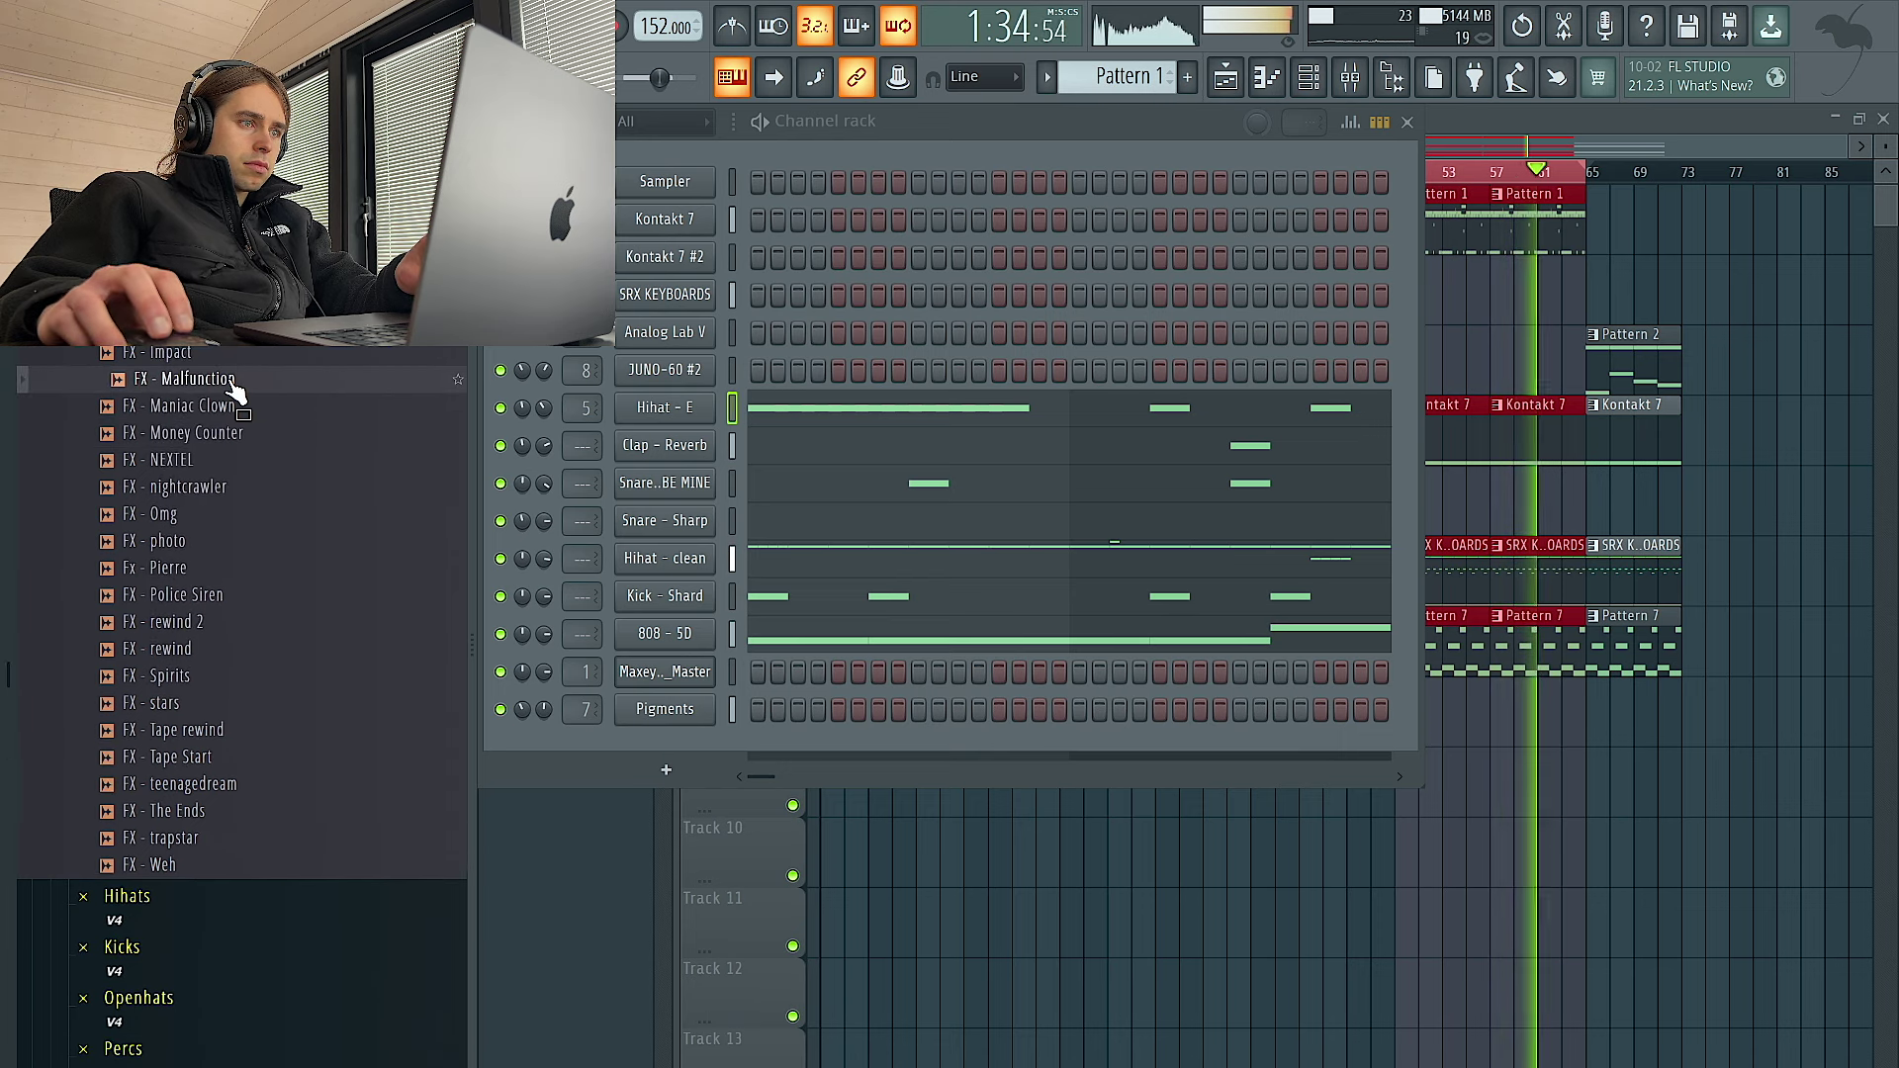
scroll(242, 415, up, 10)
click(182, 518)
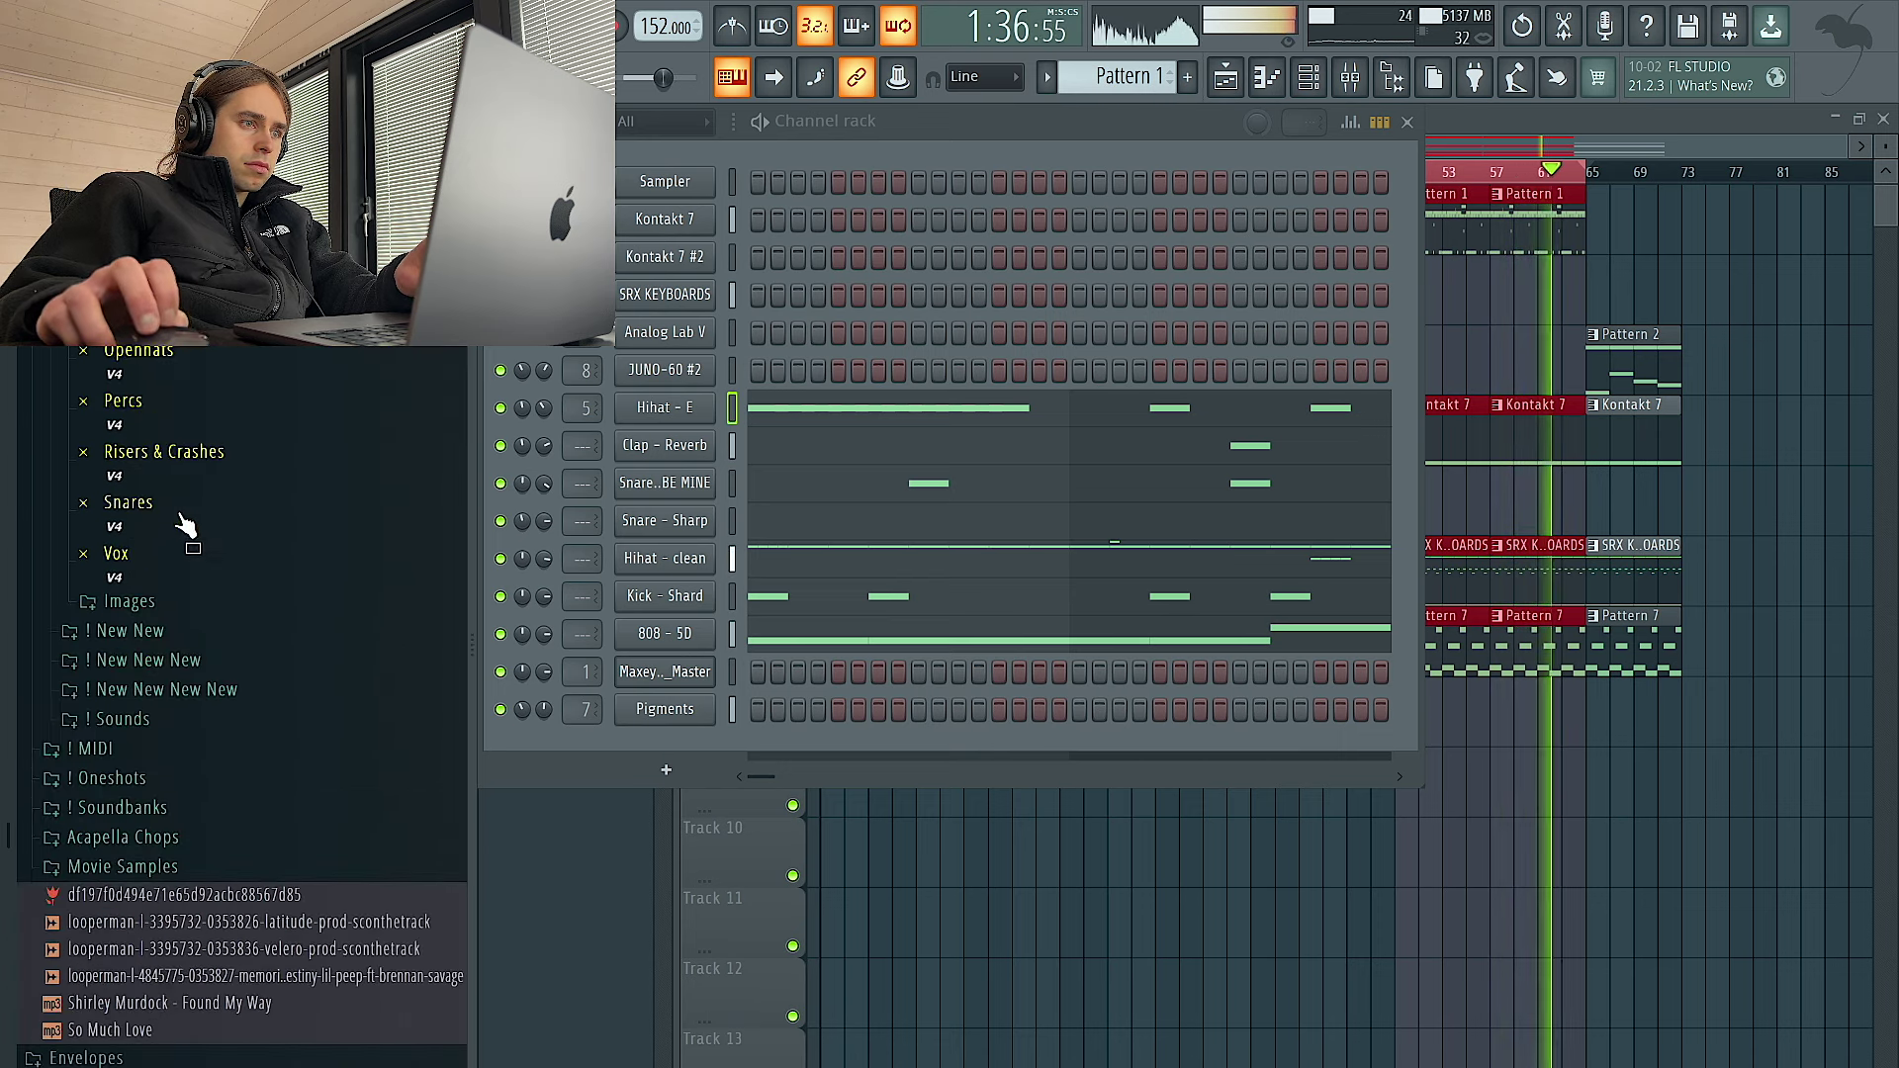
click(191, 502)
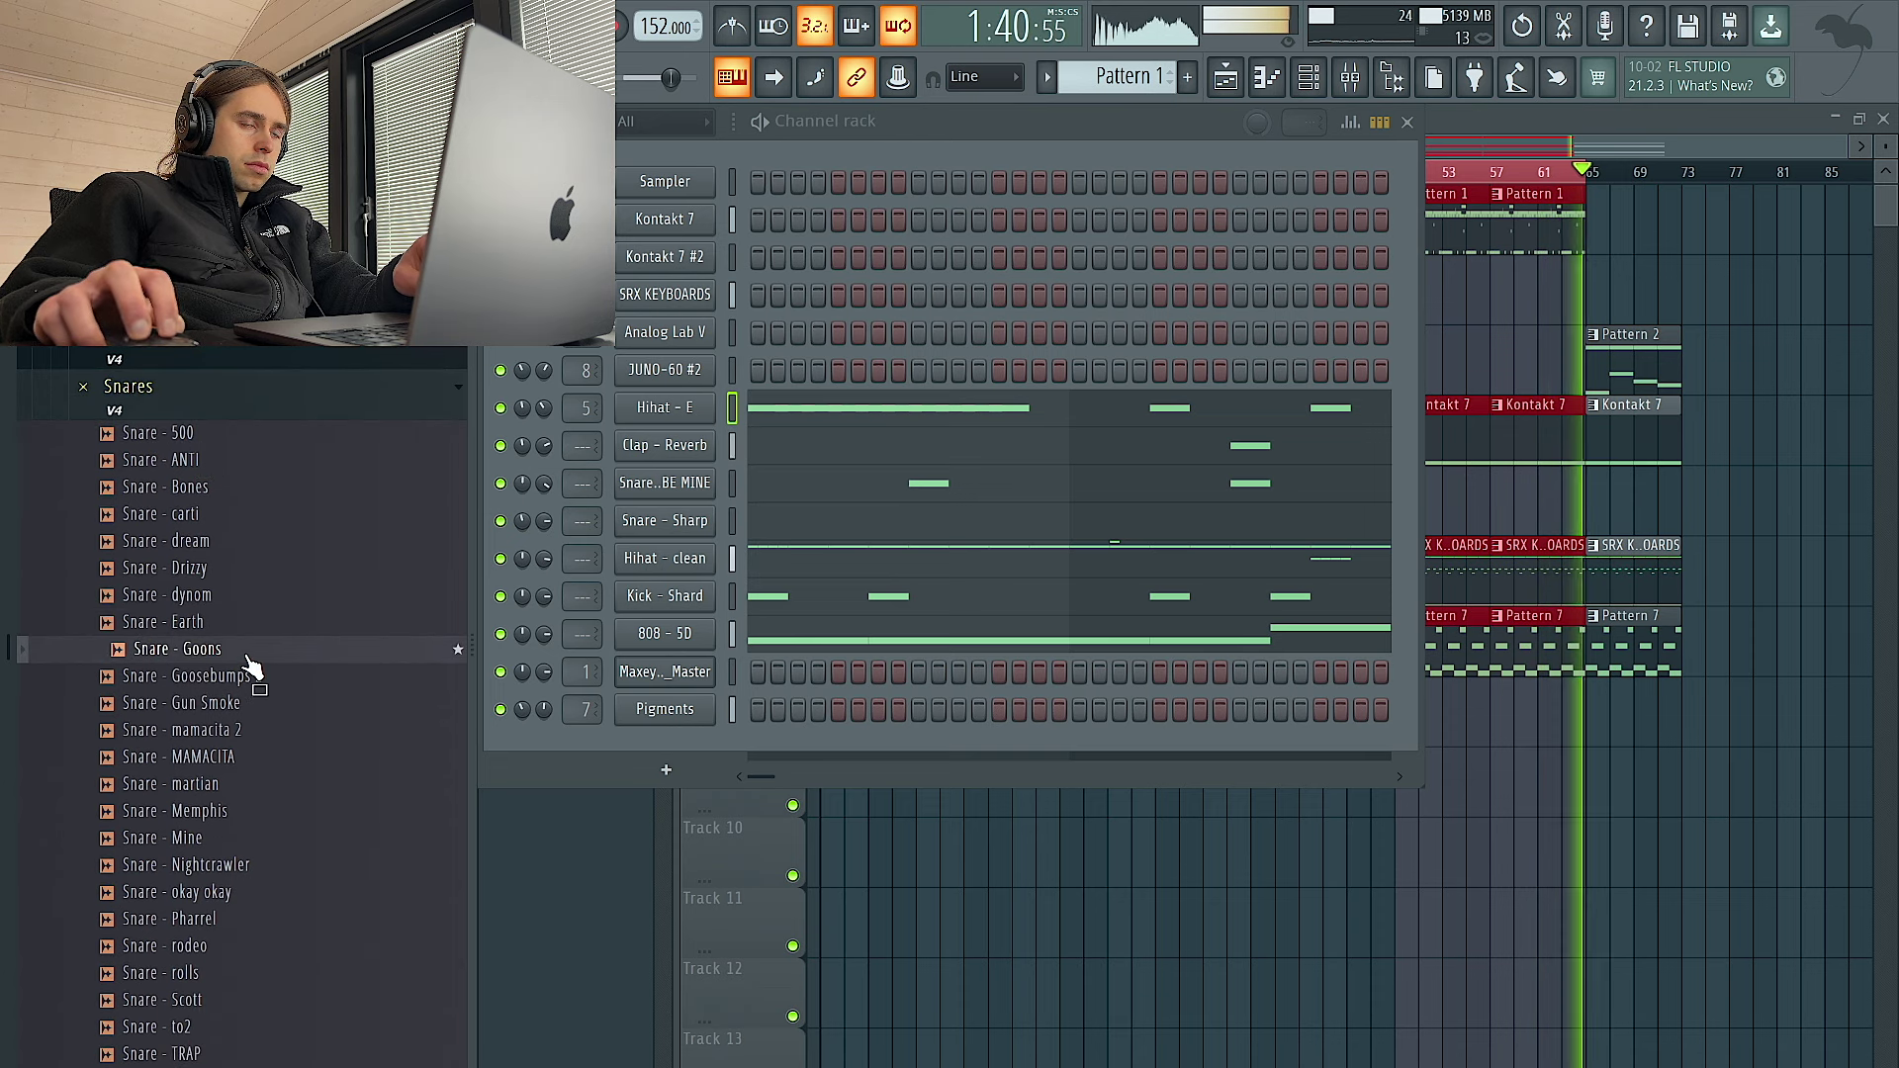
drag(171, 436, 747, 762)
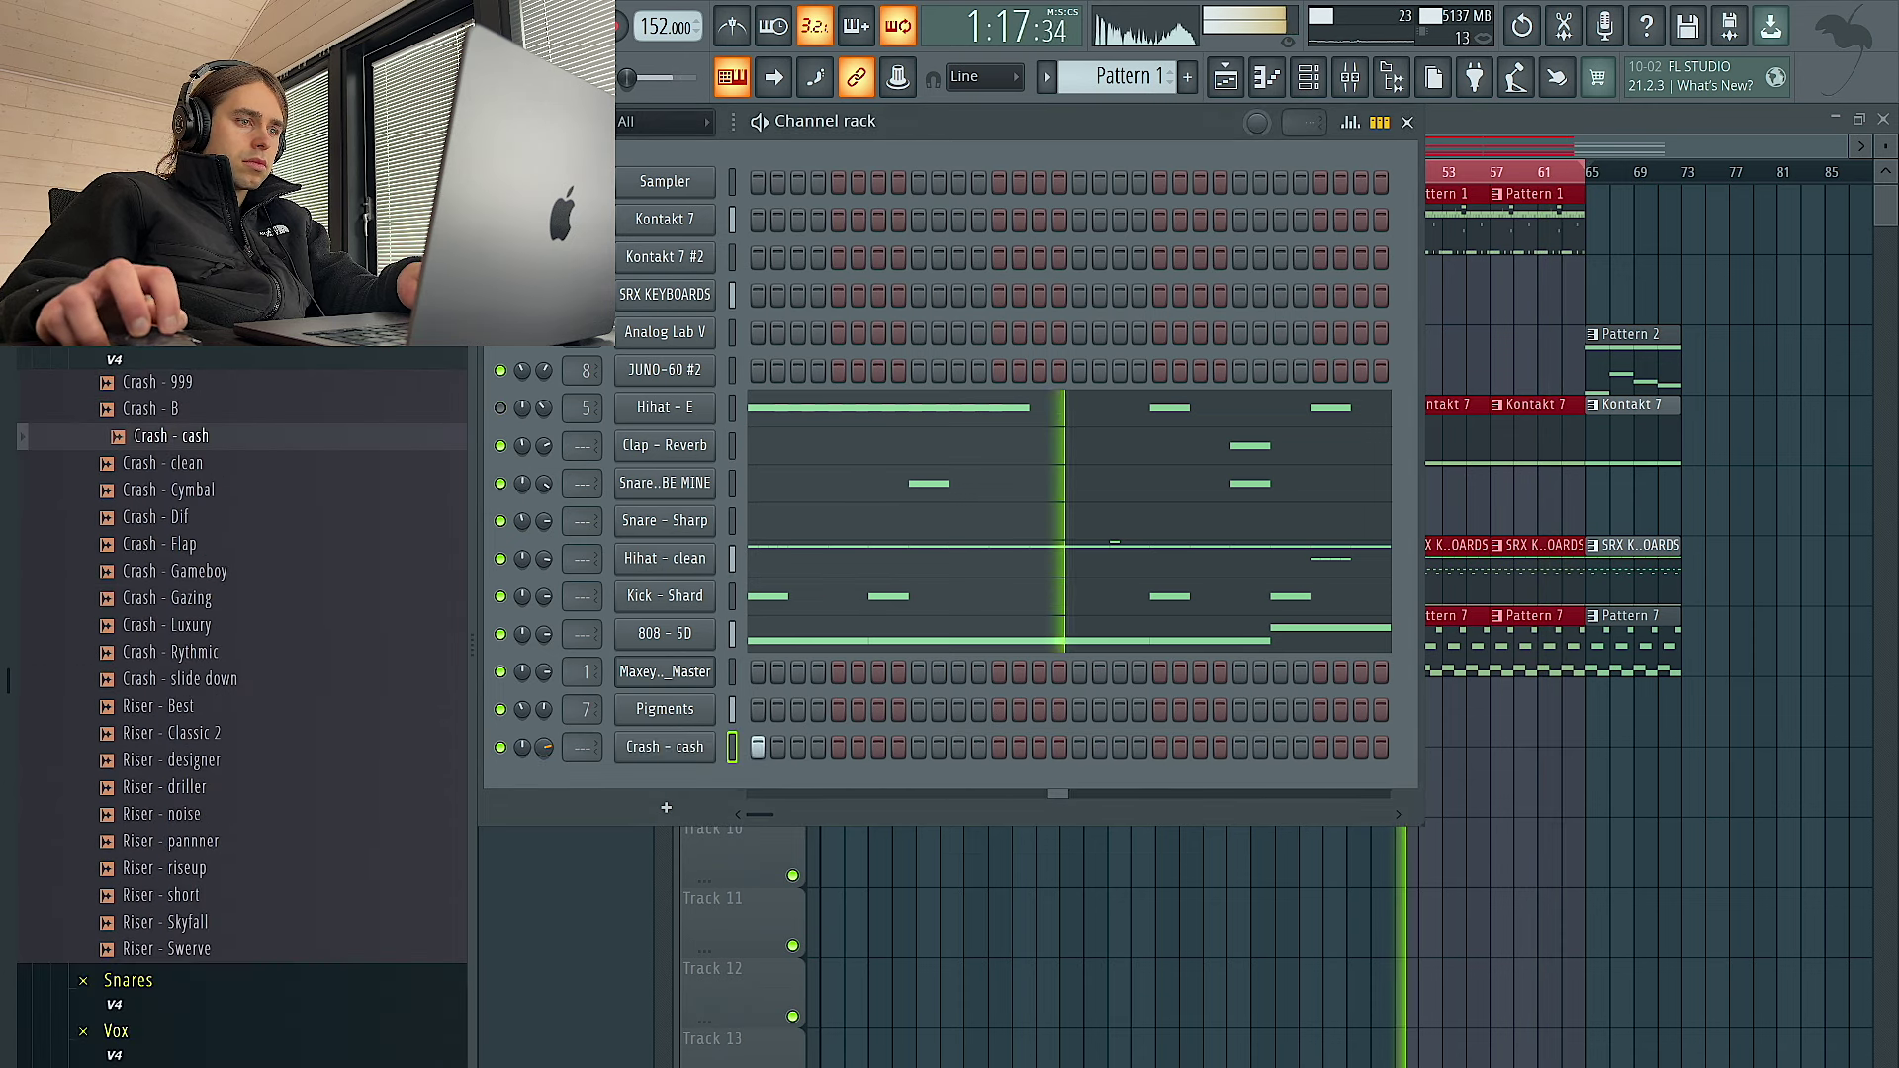
Add the Riser - short sample to the arrangement and put Fruity Delay 3 on the Crash - cash mixer track
click(337, 871)
click(327, 898)
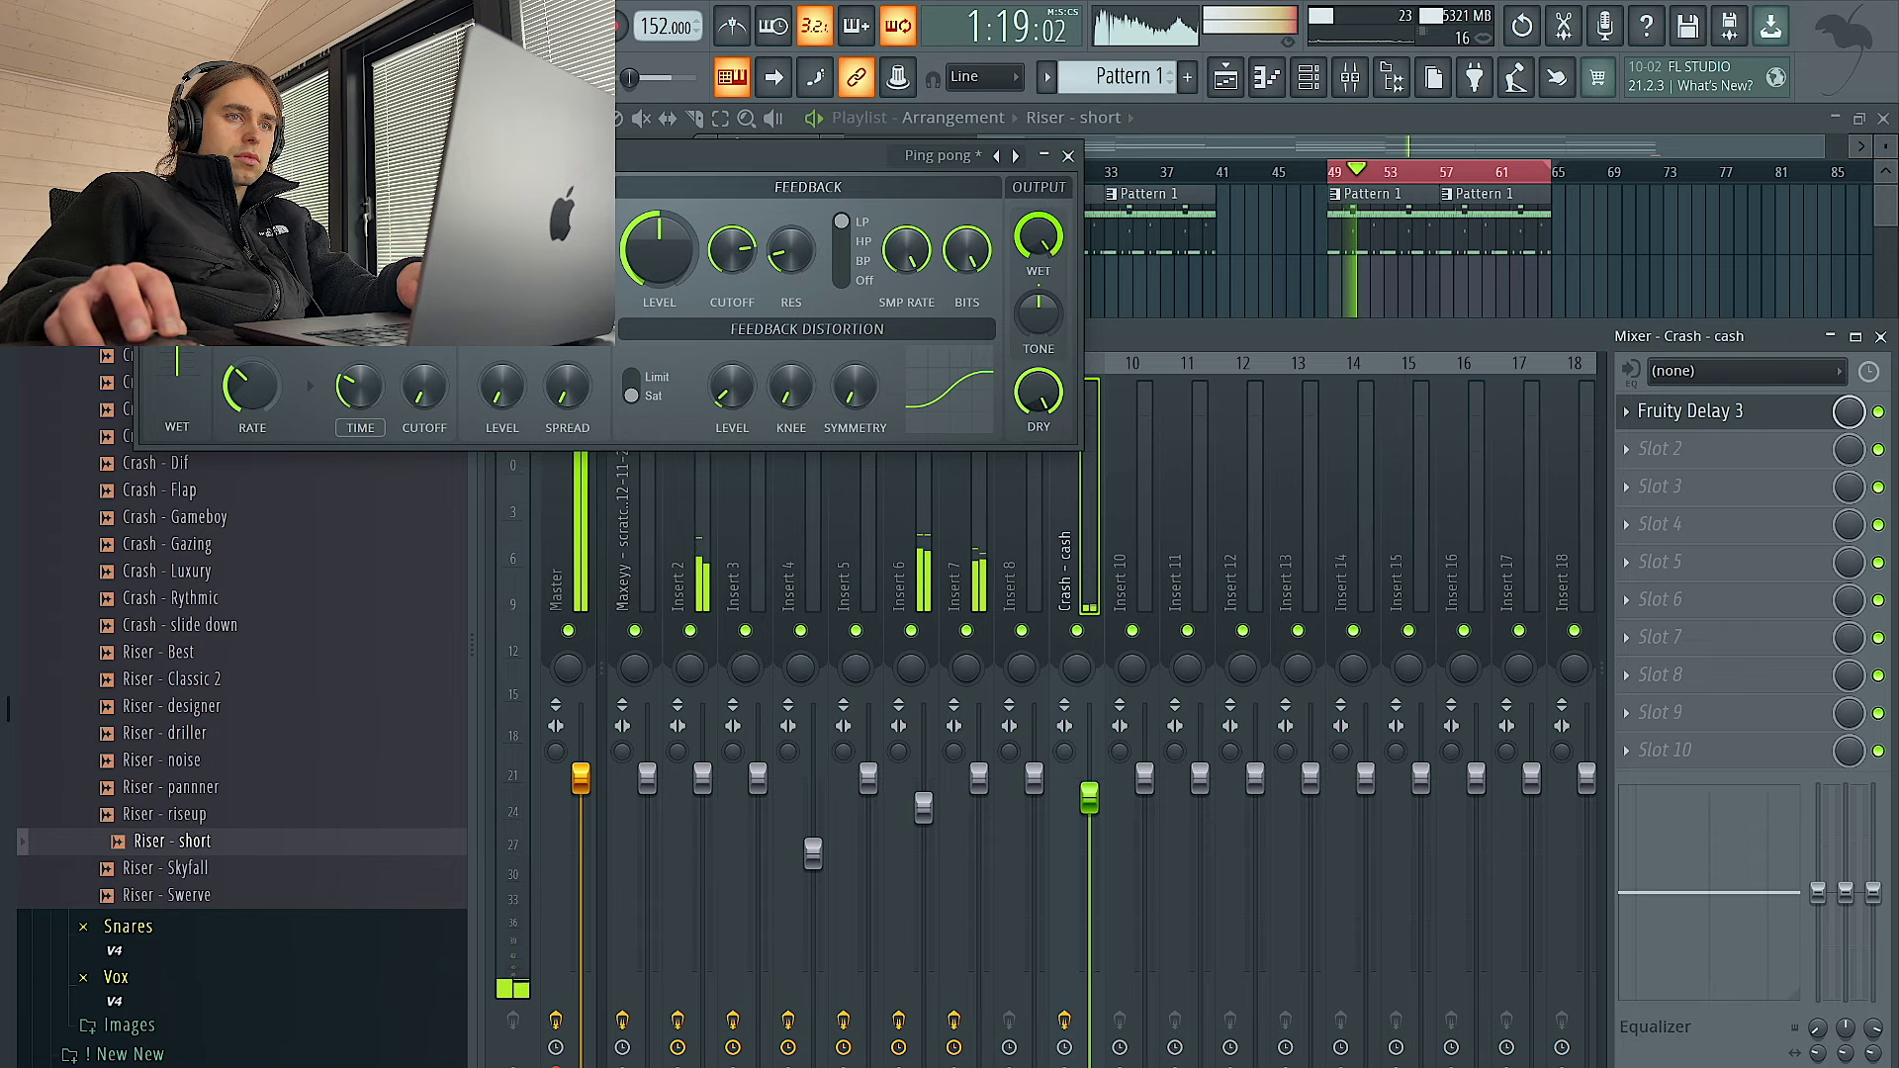
click(1069, 156)
Bring up the instrument channels and show only the Unsorted group
click(1305, 79)
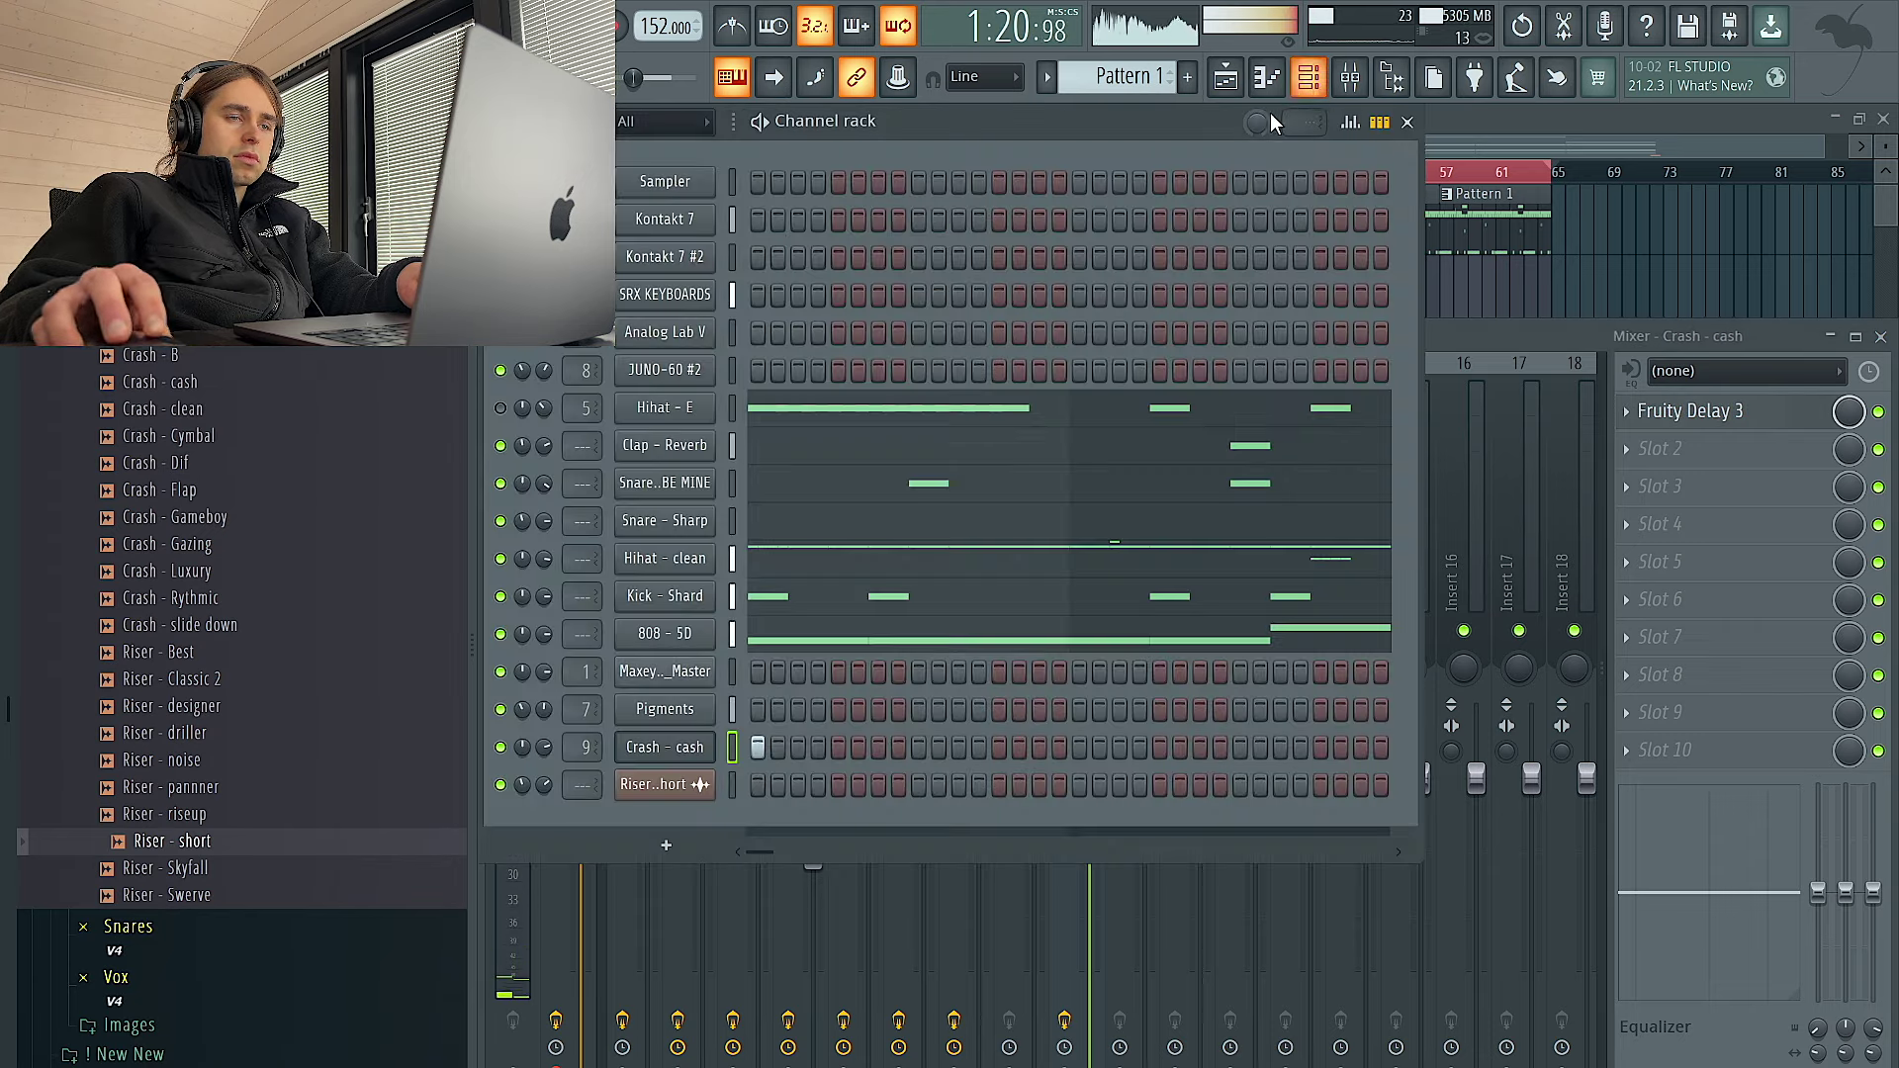
click(658, 120)
click(653, 206)
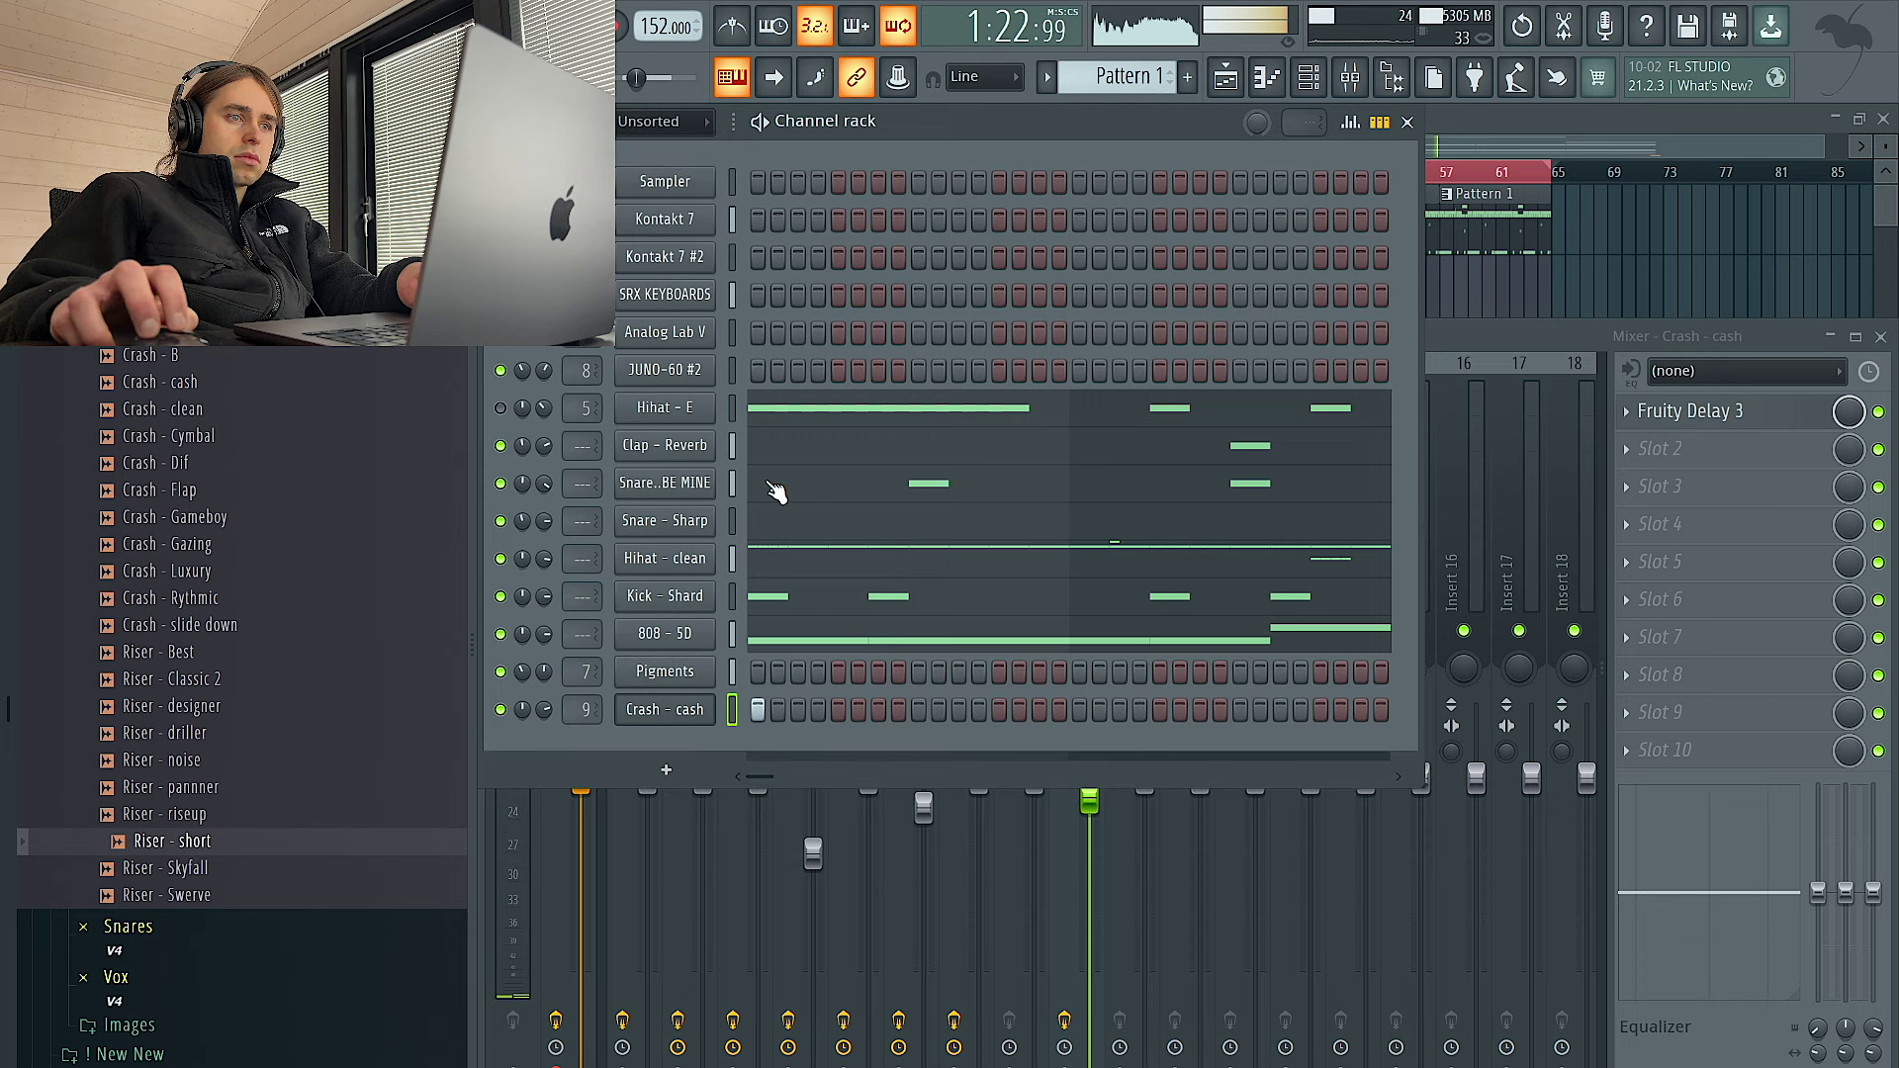
In the Hihat - clean notes, raise the C4 rolls ending bars 4 and 8 to D4 and adjust their velocity
right_click(679, 561)
click(762, 578)
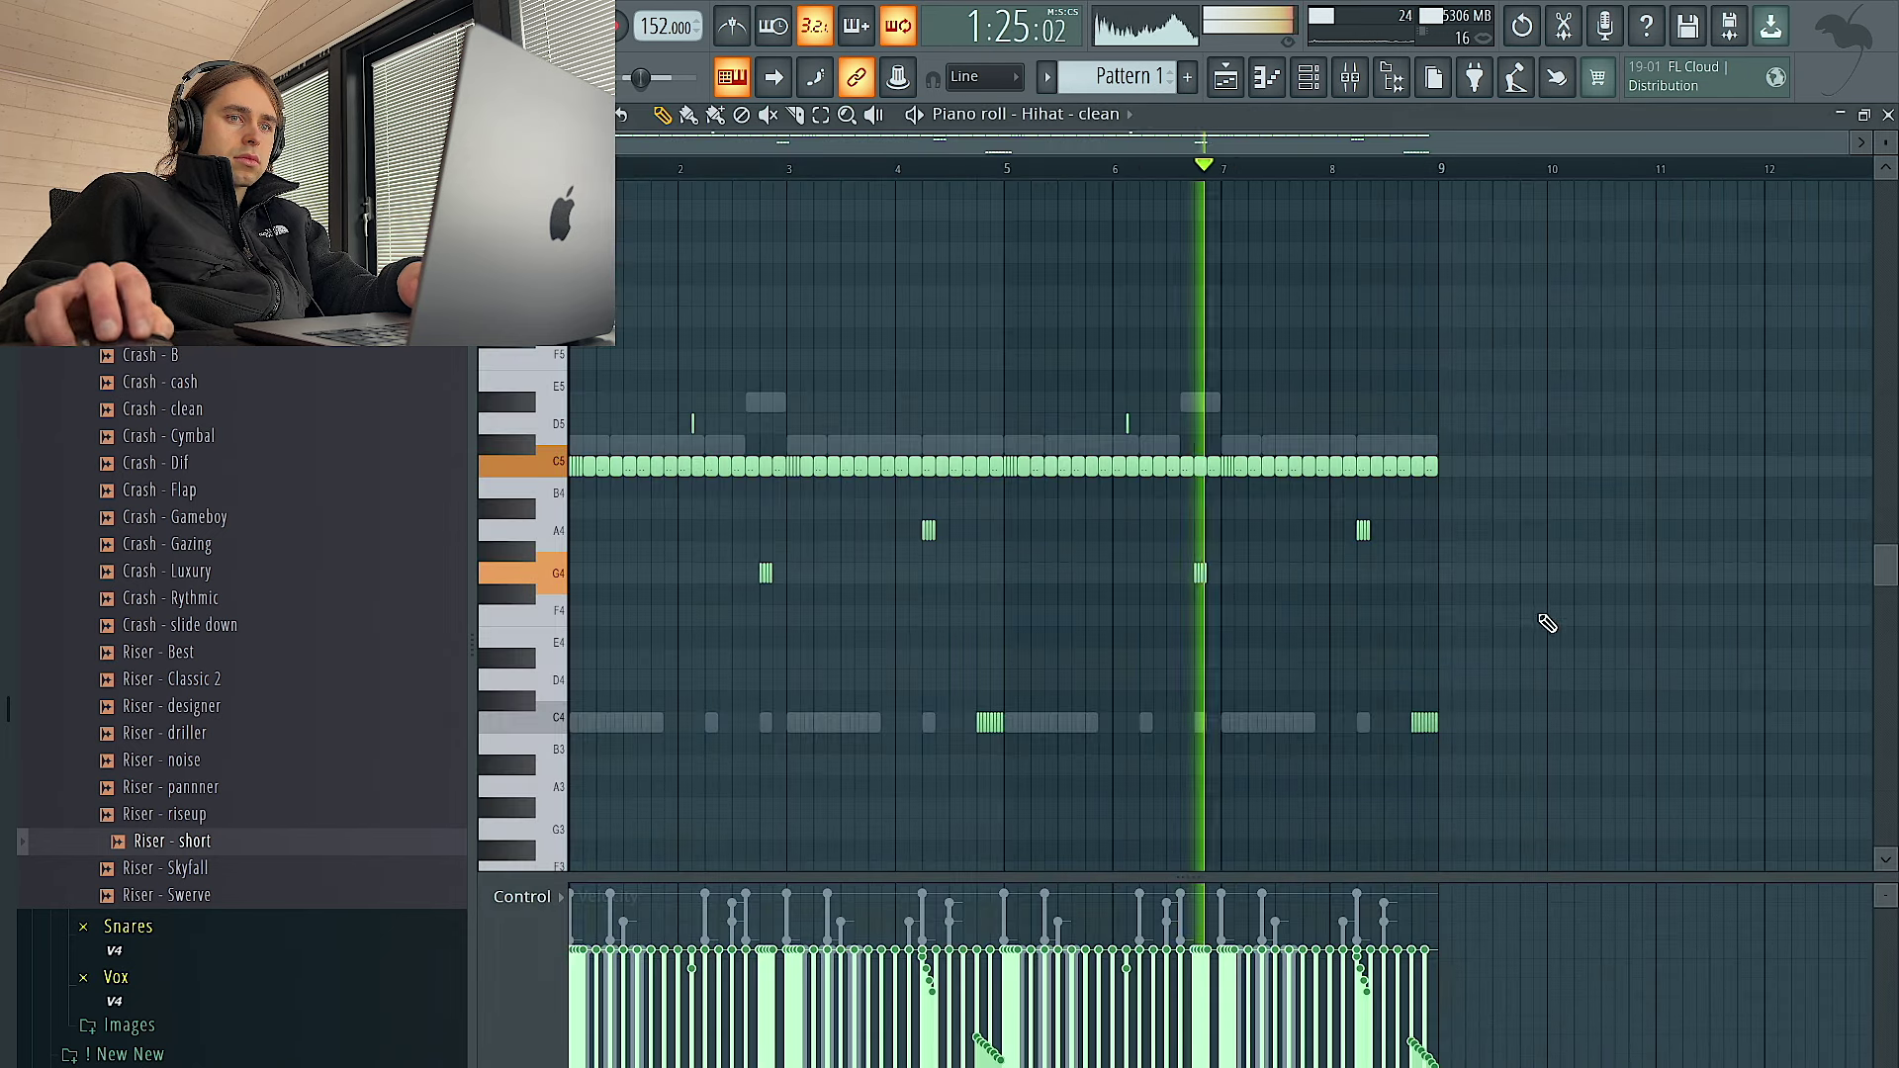
drag(867, 711, 867, 712)
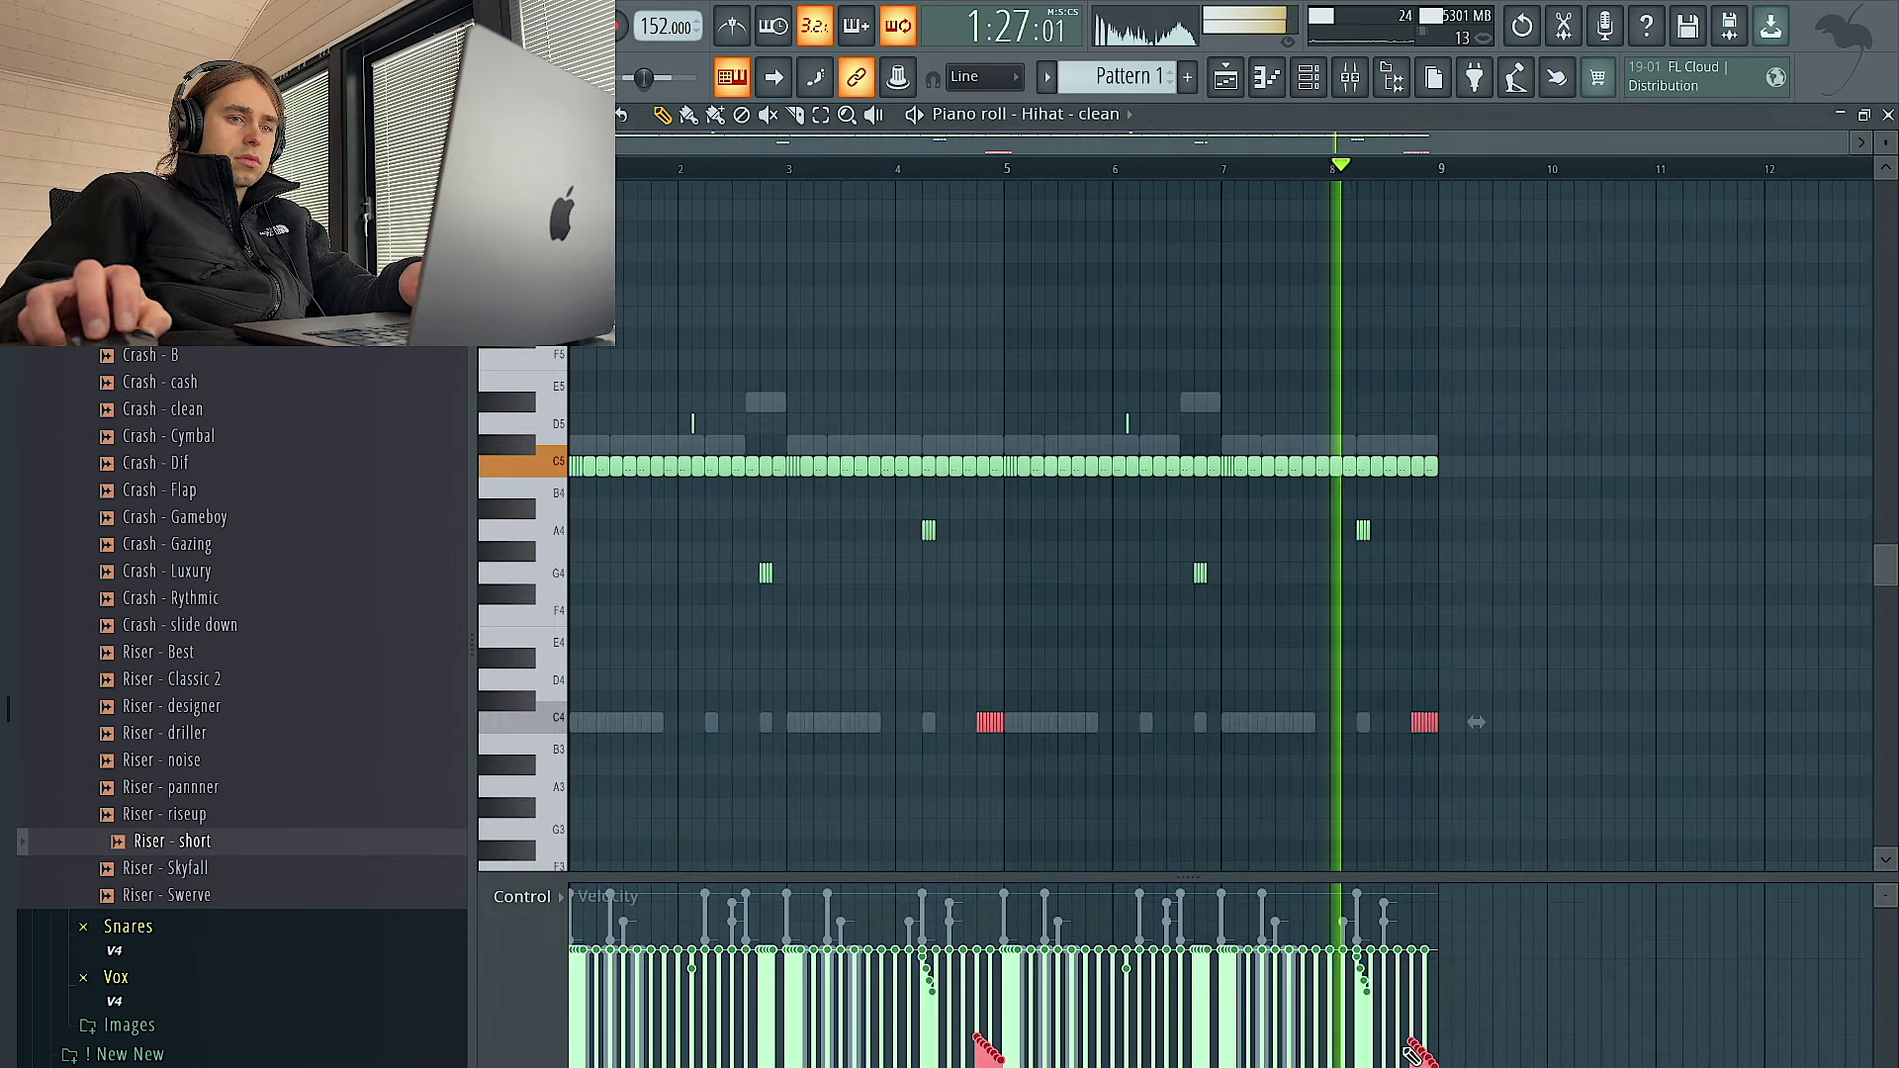
drag(1412, 1041, 1437, 1064)
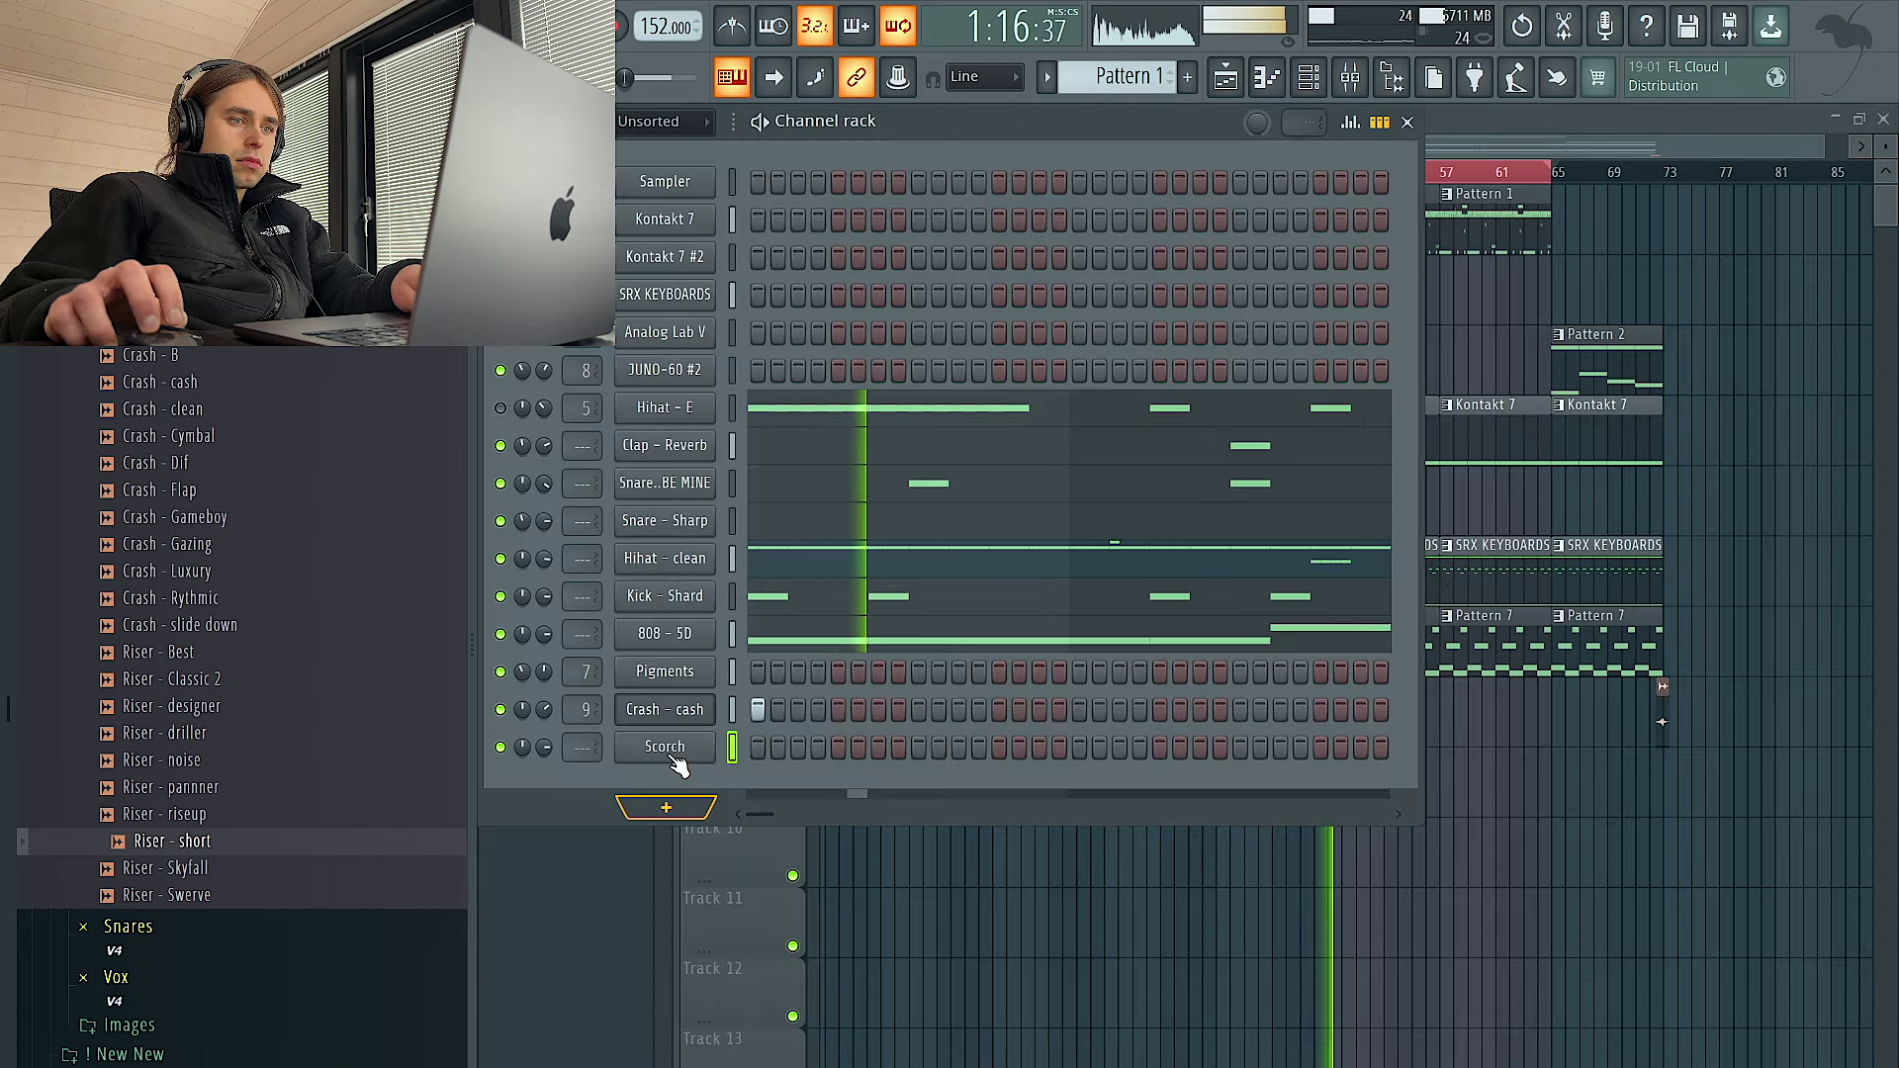
In the Scorch piano roll, place two-bar notes C6 at bar 1, F6 at bar 5 and D#6 at bar 7
right_click(683, 753)
click(752, 751)
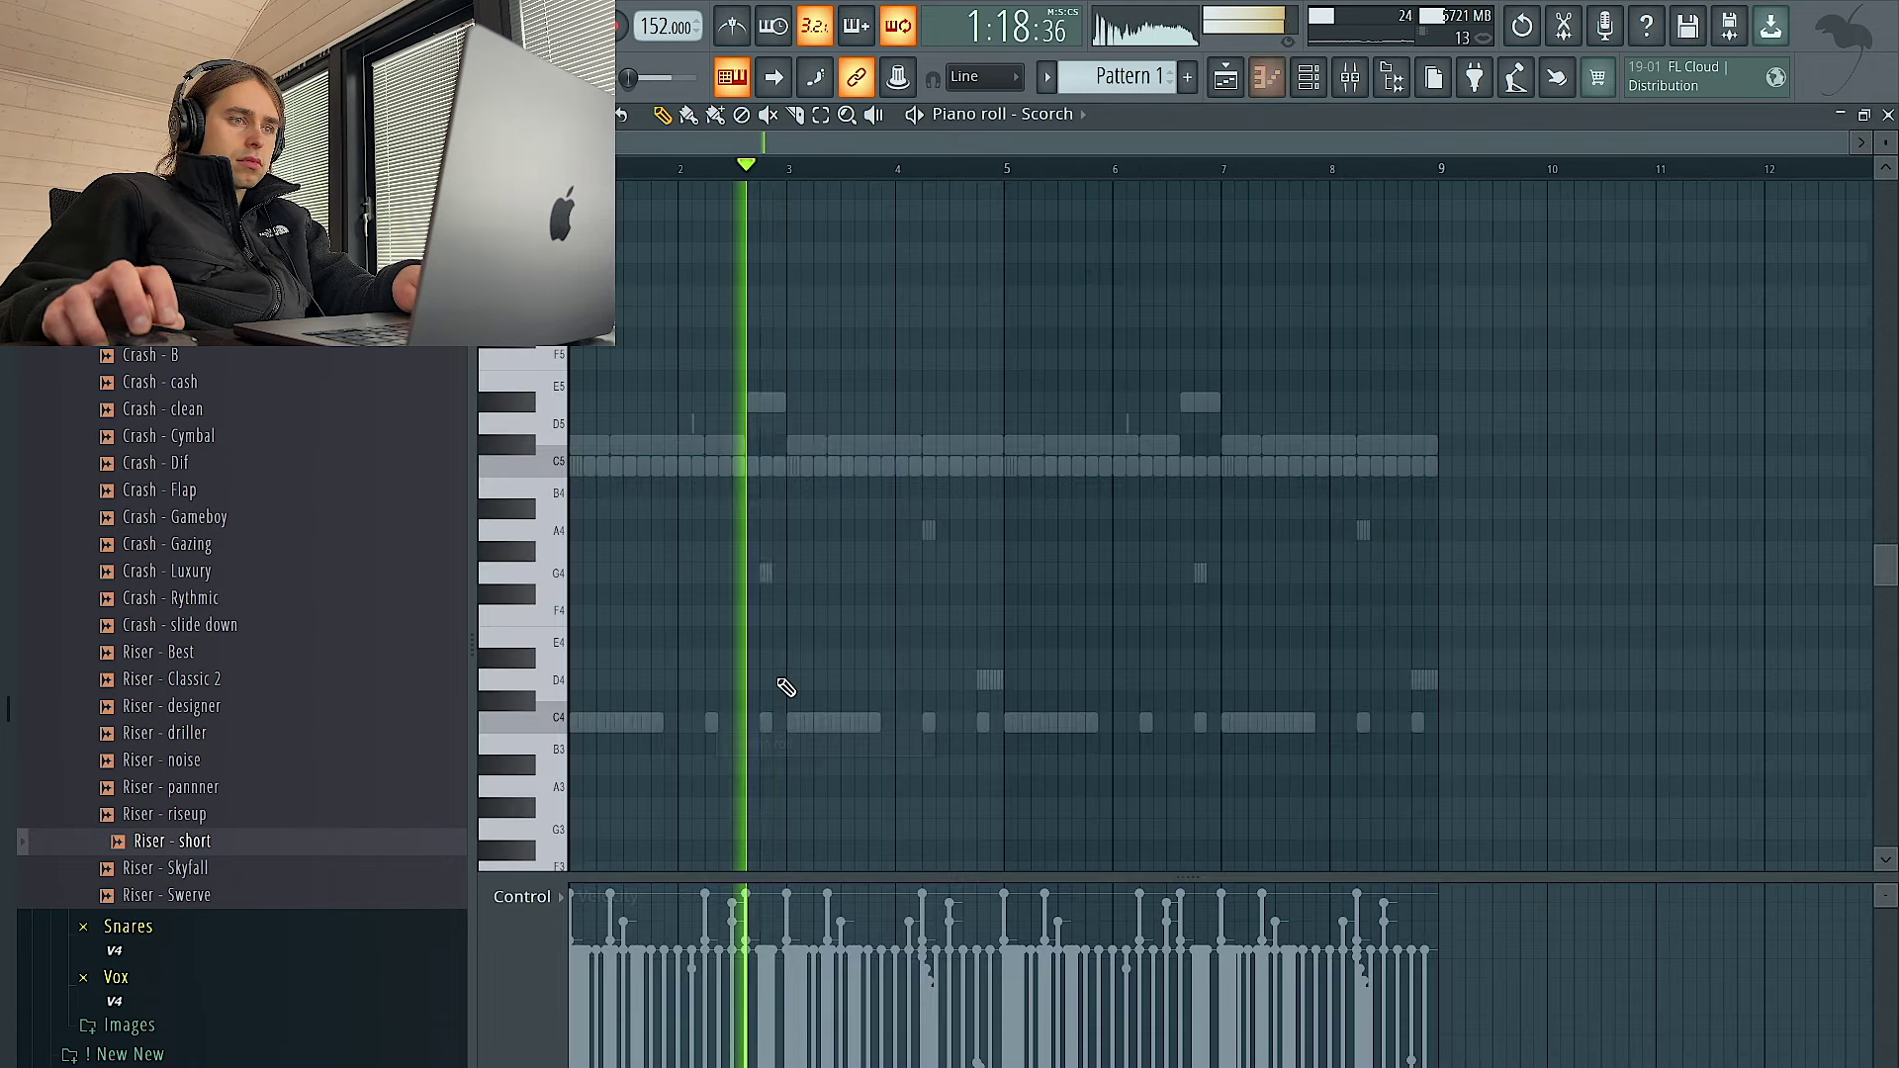
scroll(821, 436, up, 3)
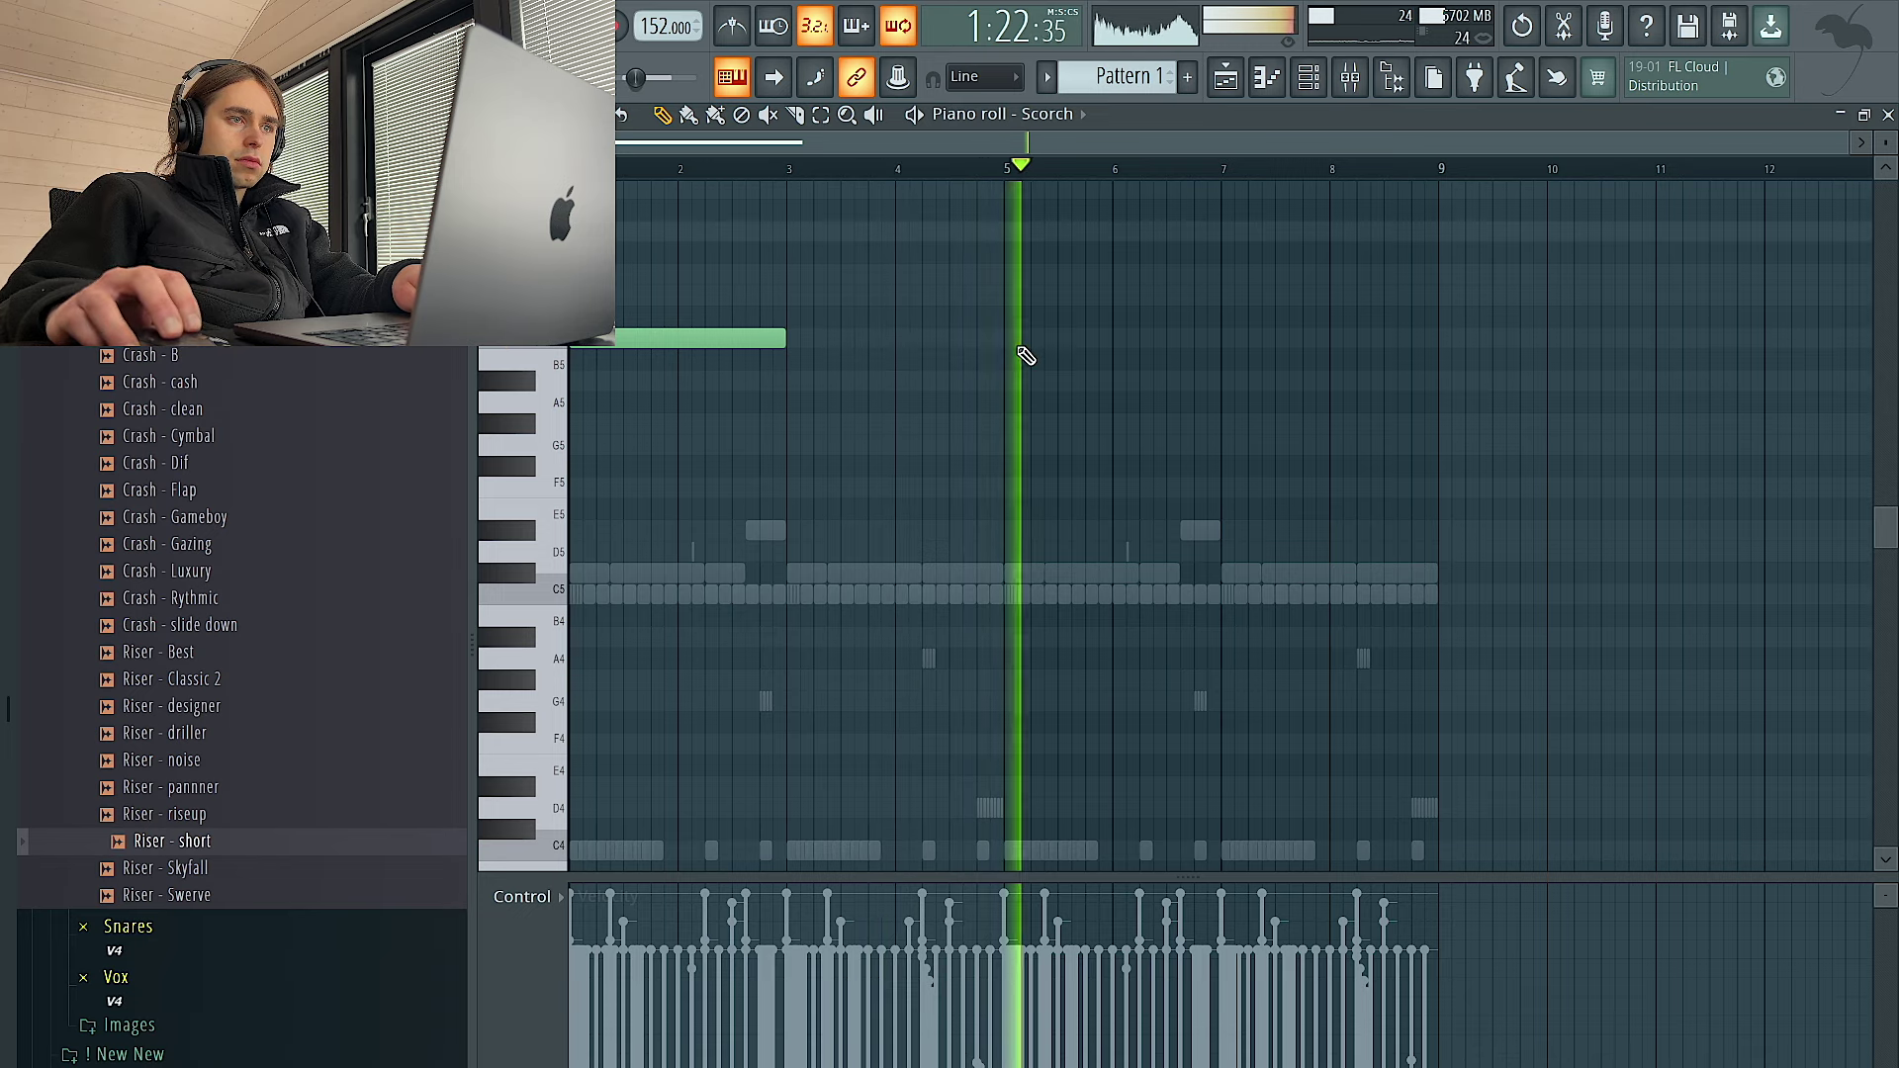
click(1007, 232)
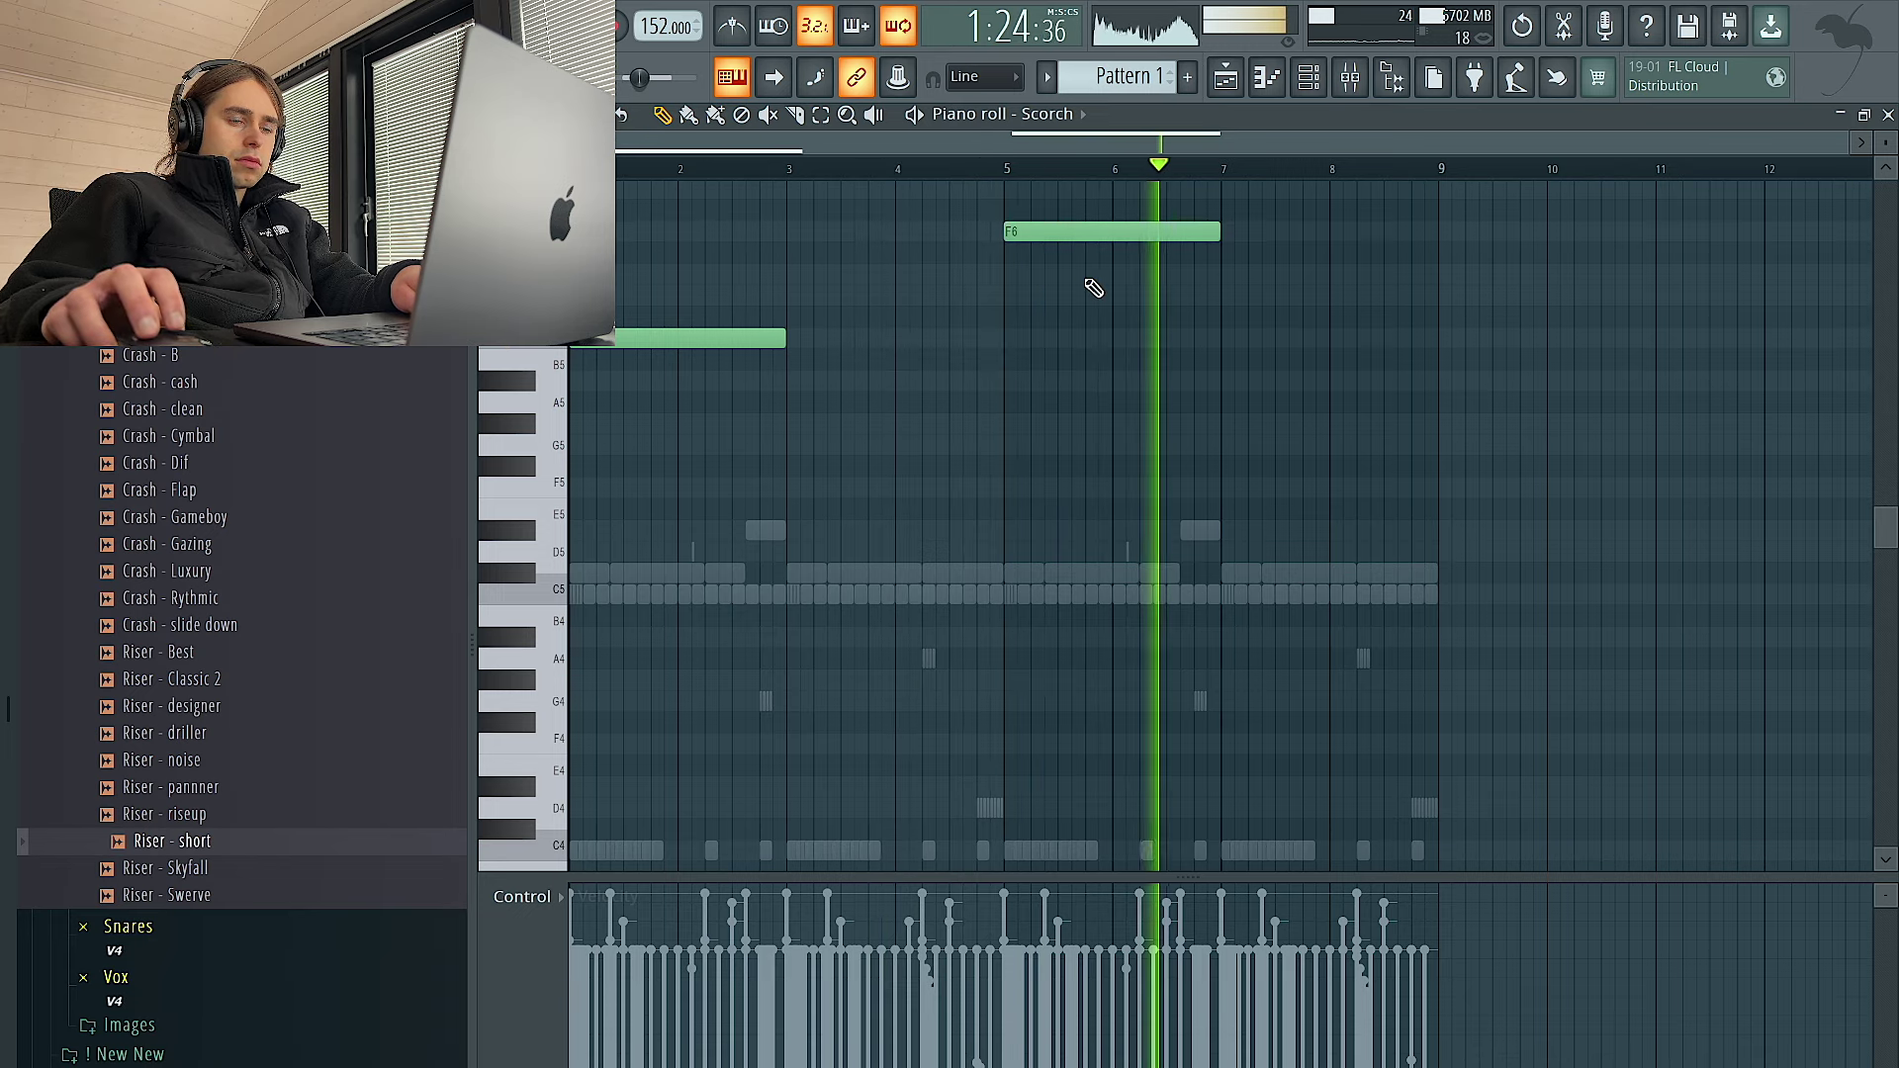
scroll(1138, 346, up, 3)
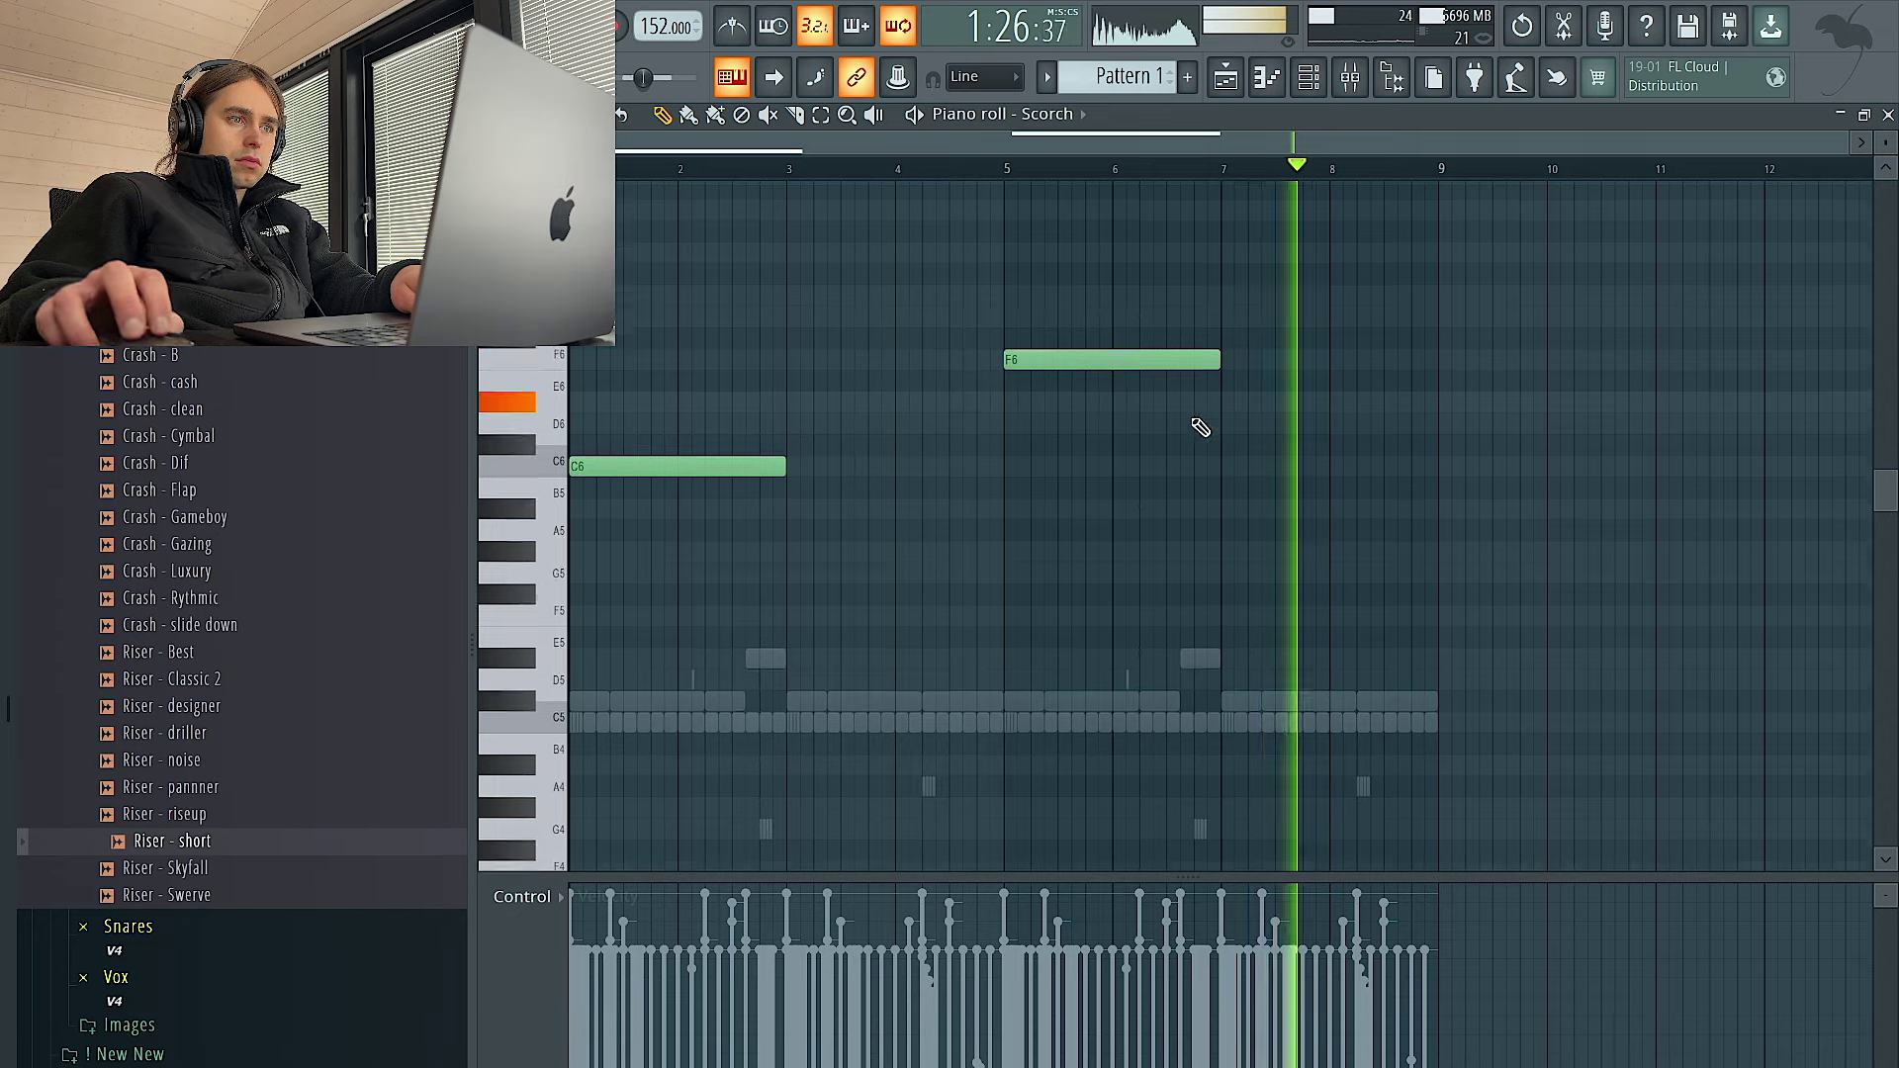
click(1226, 403)
Duplicate the opening Scorch C6 note to bar 3 and raise both notes to D6
drag(859, 470, 667, 443)
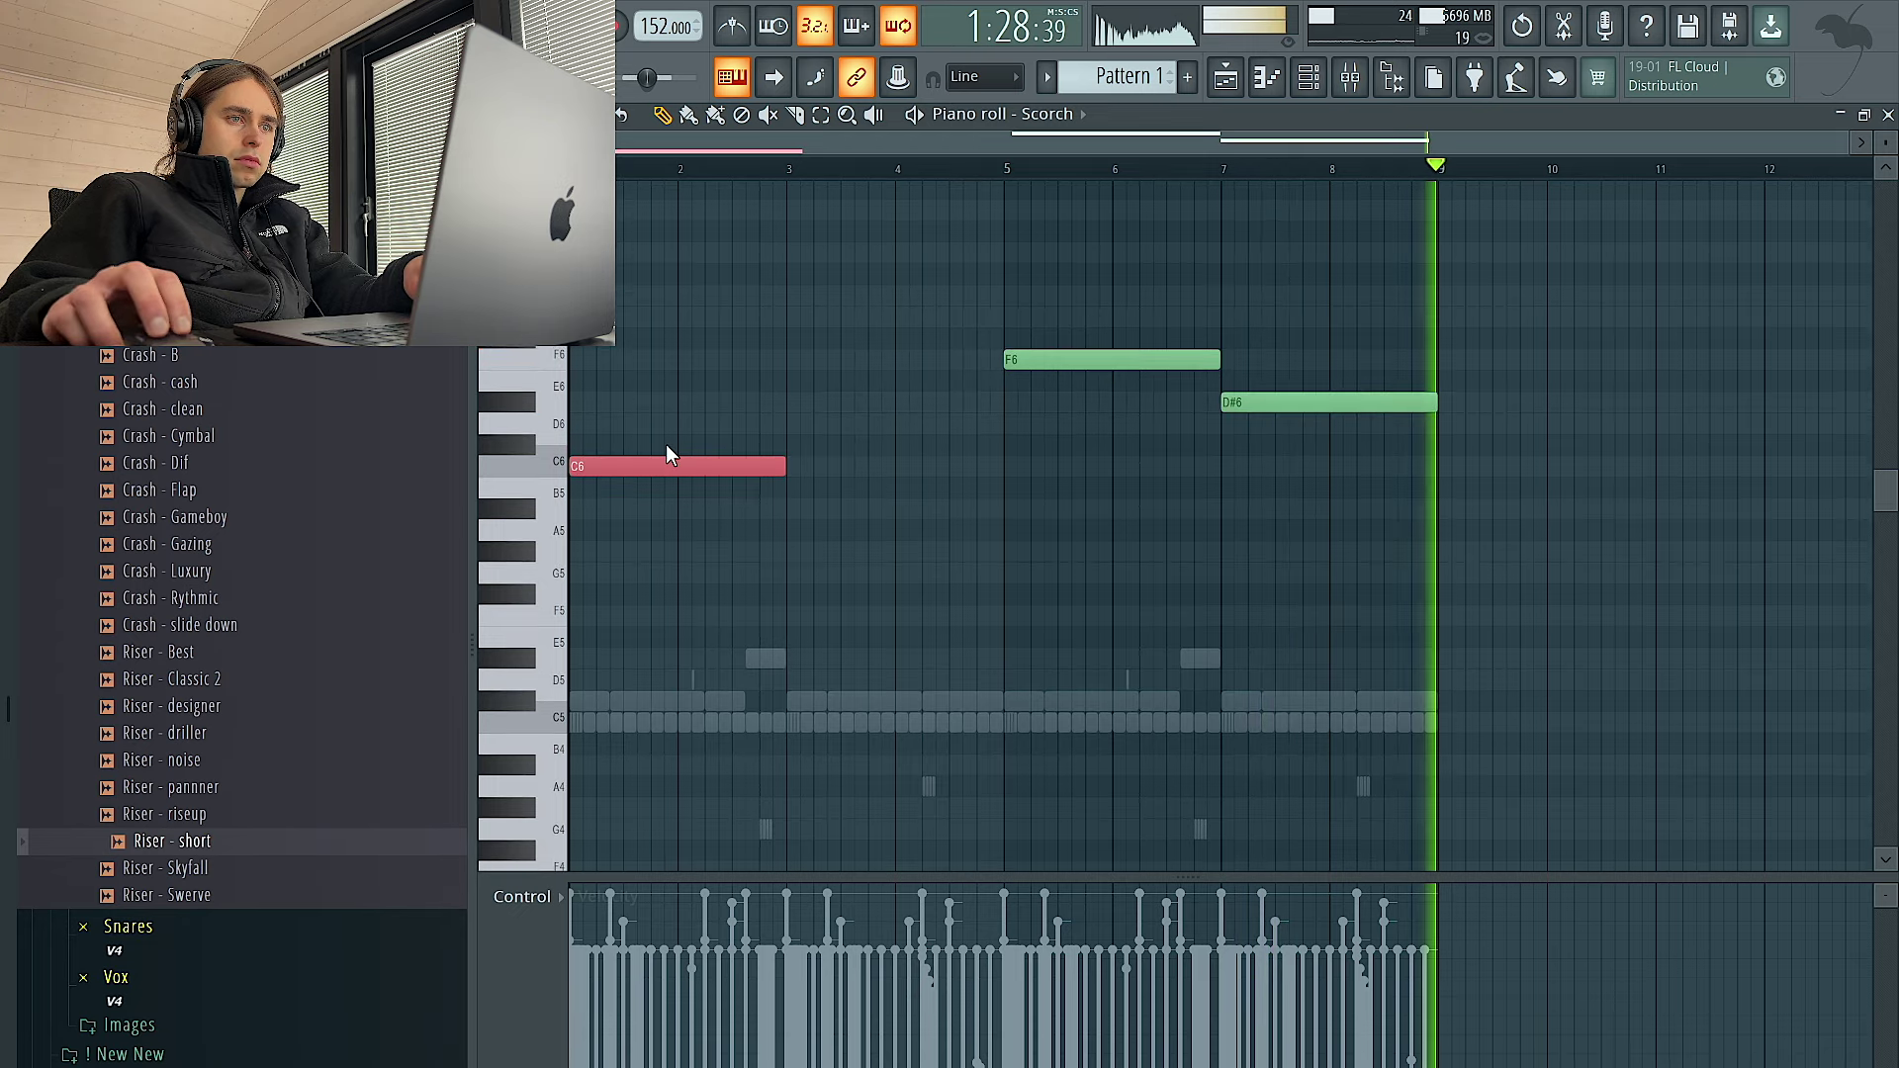
key(ctrl+b)
key(ctrl+a)
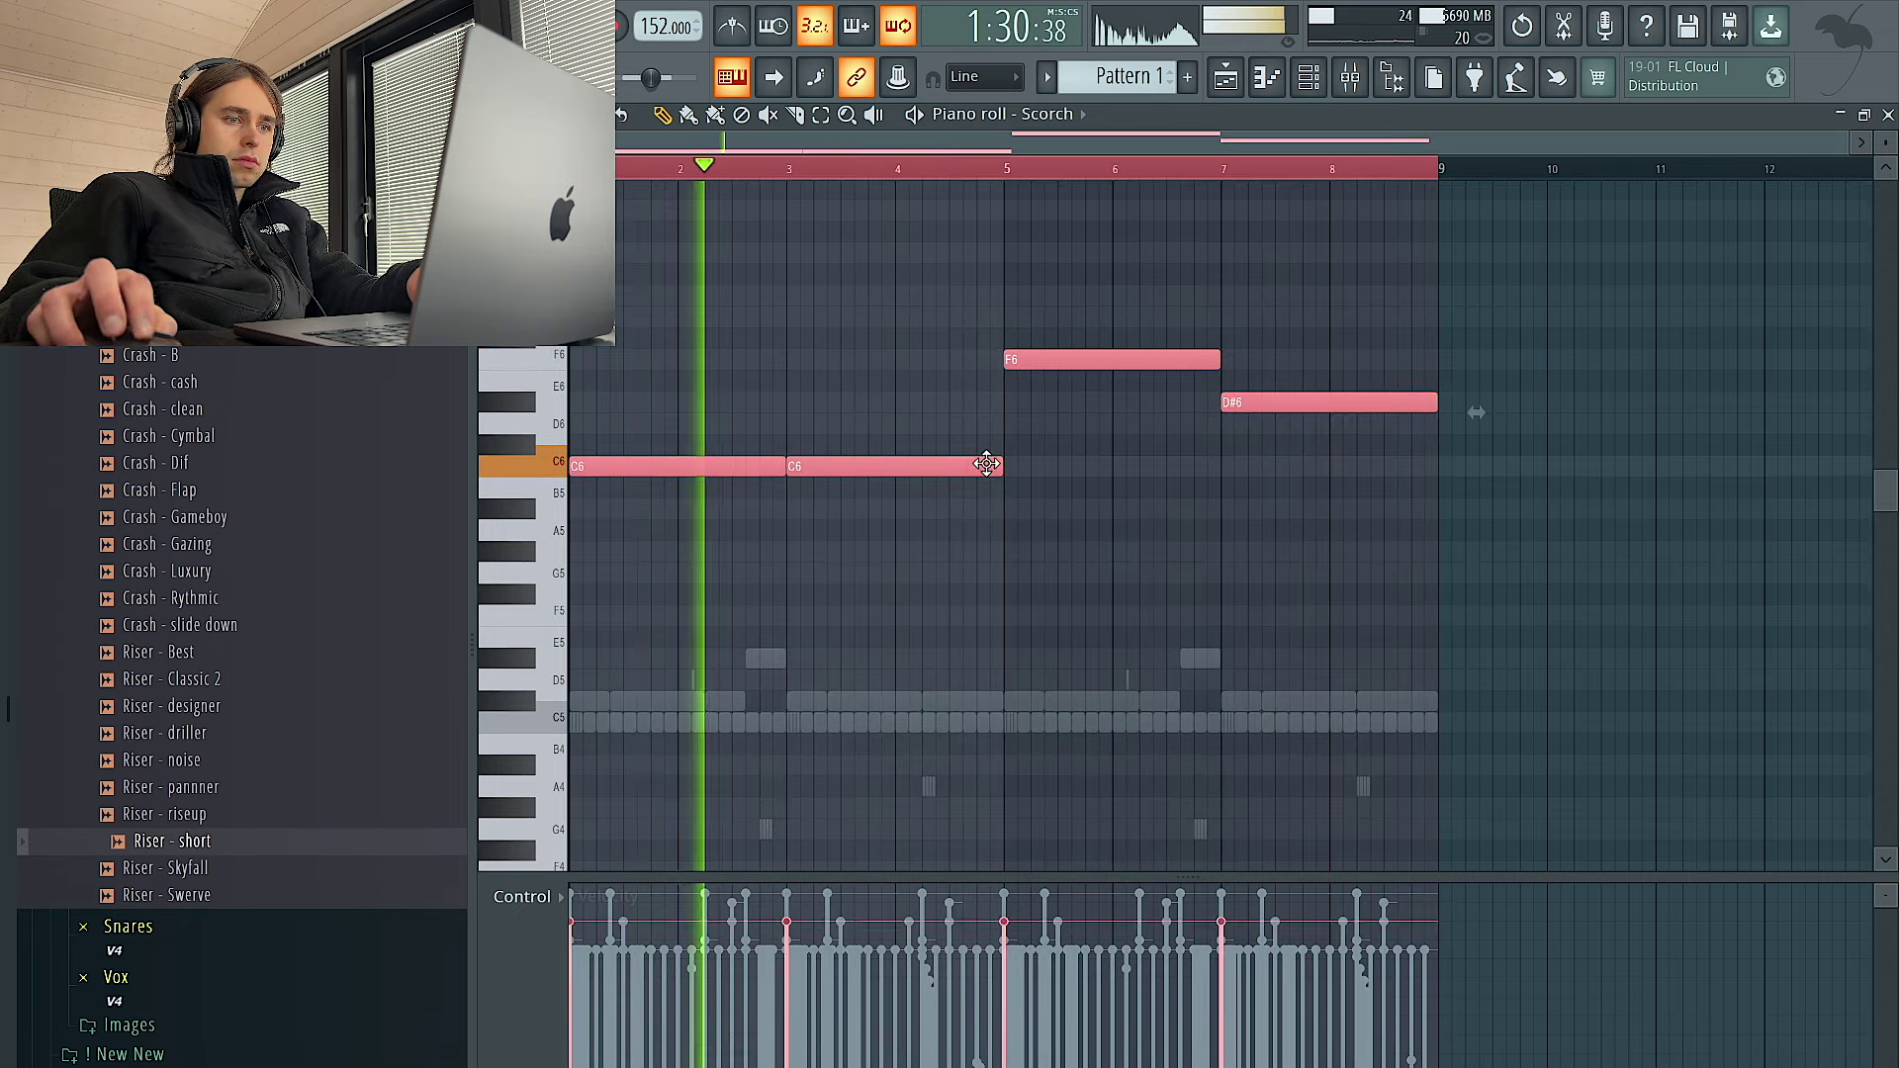
click(692, 534)
drag(611, 466, 612, 423)
key(ctrl+a)
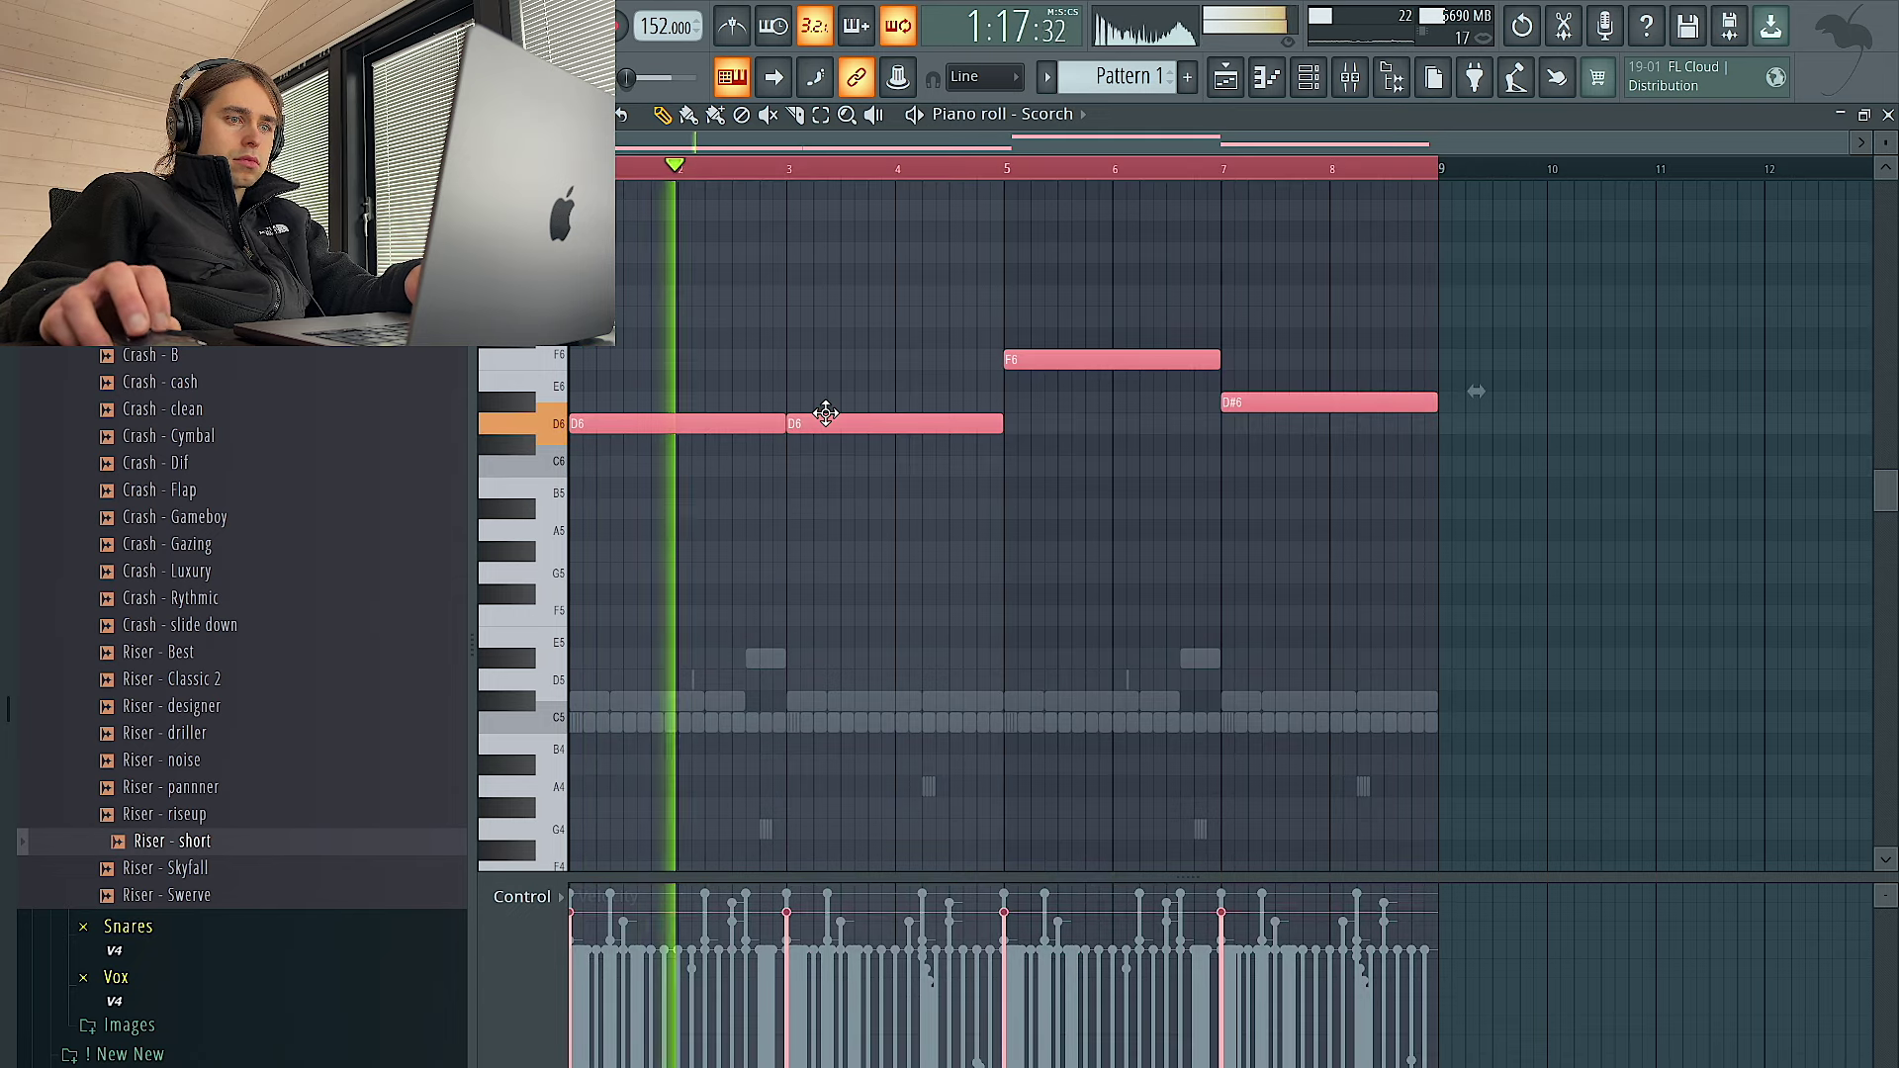
key(ctrl+d)
key(ctrl+a)
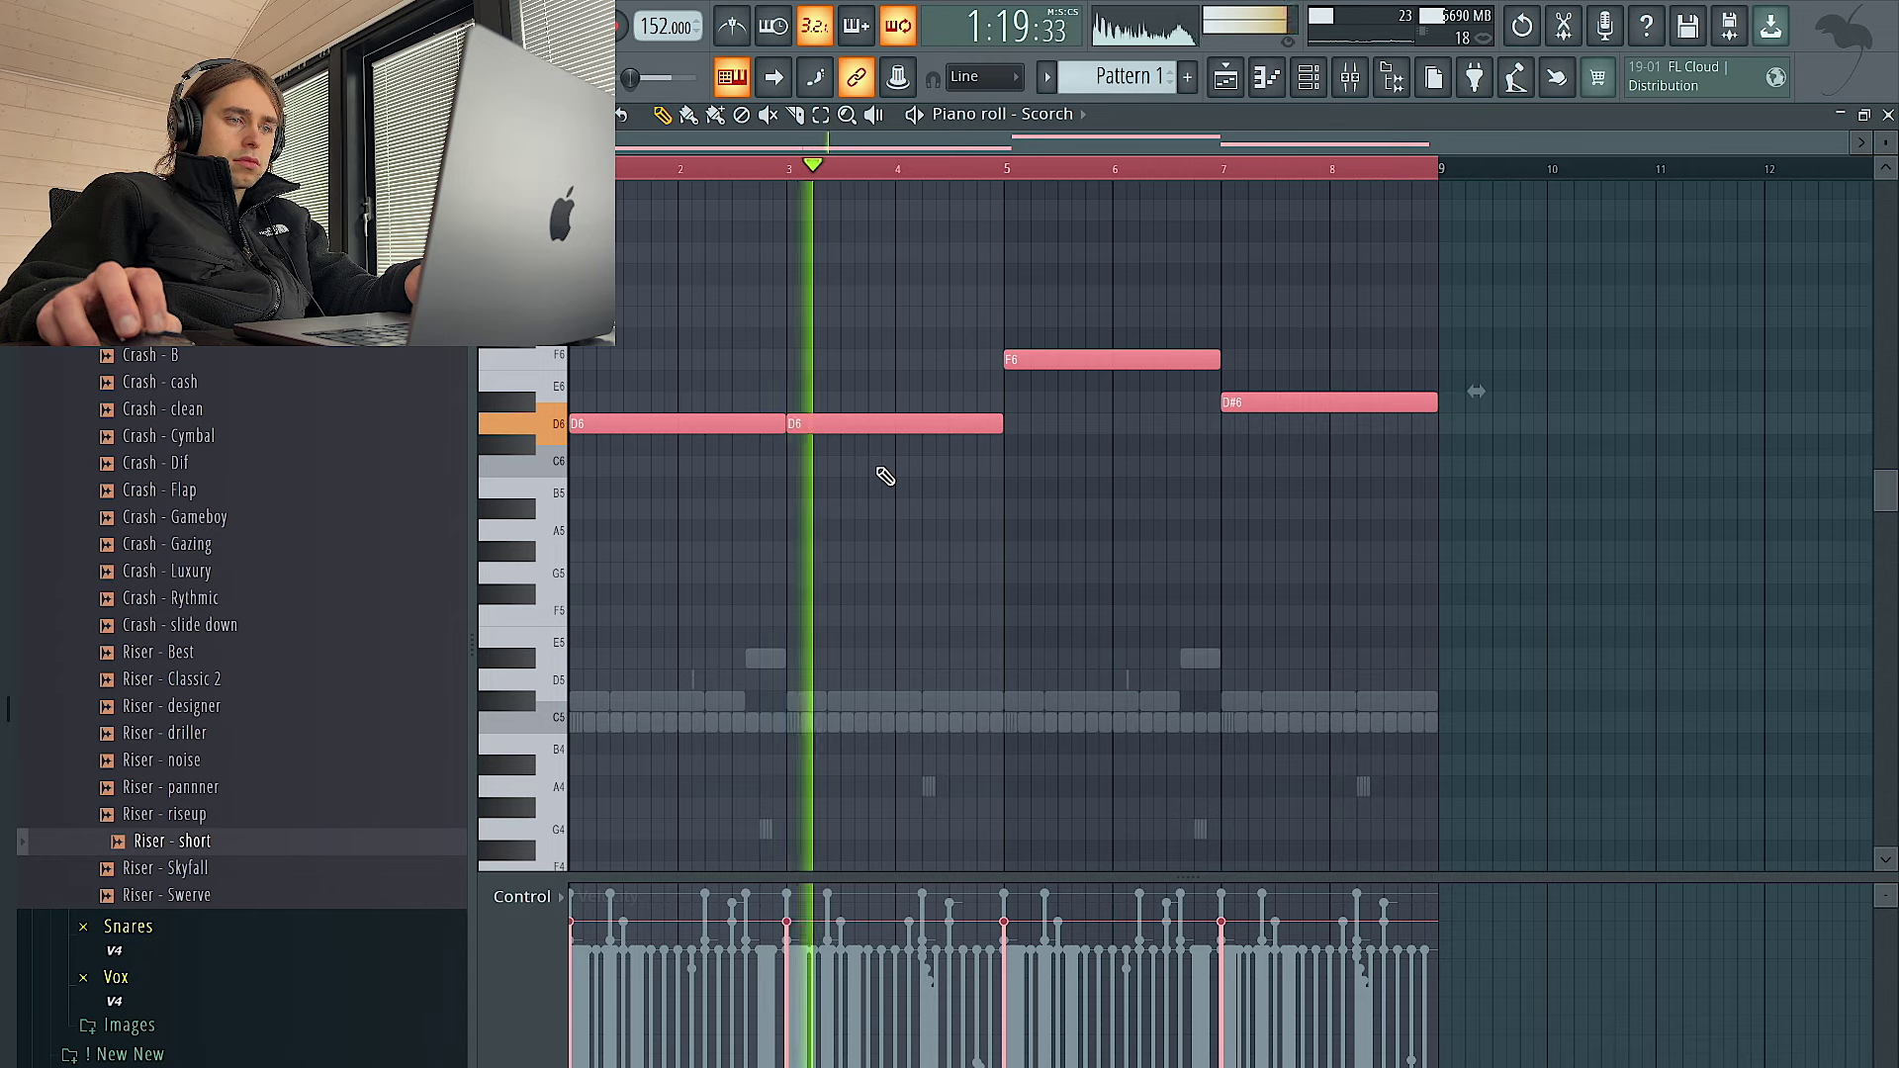
Shorten all four Scorch notes to a little over one bar each and play the pattern
drag(900, 479, 685, 428)
key(space)
key(space)
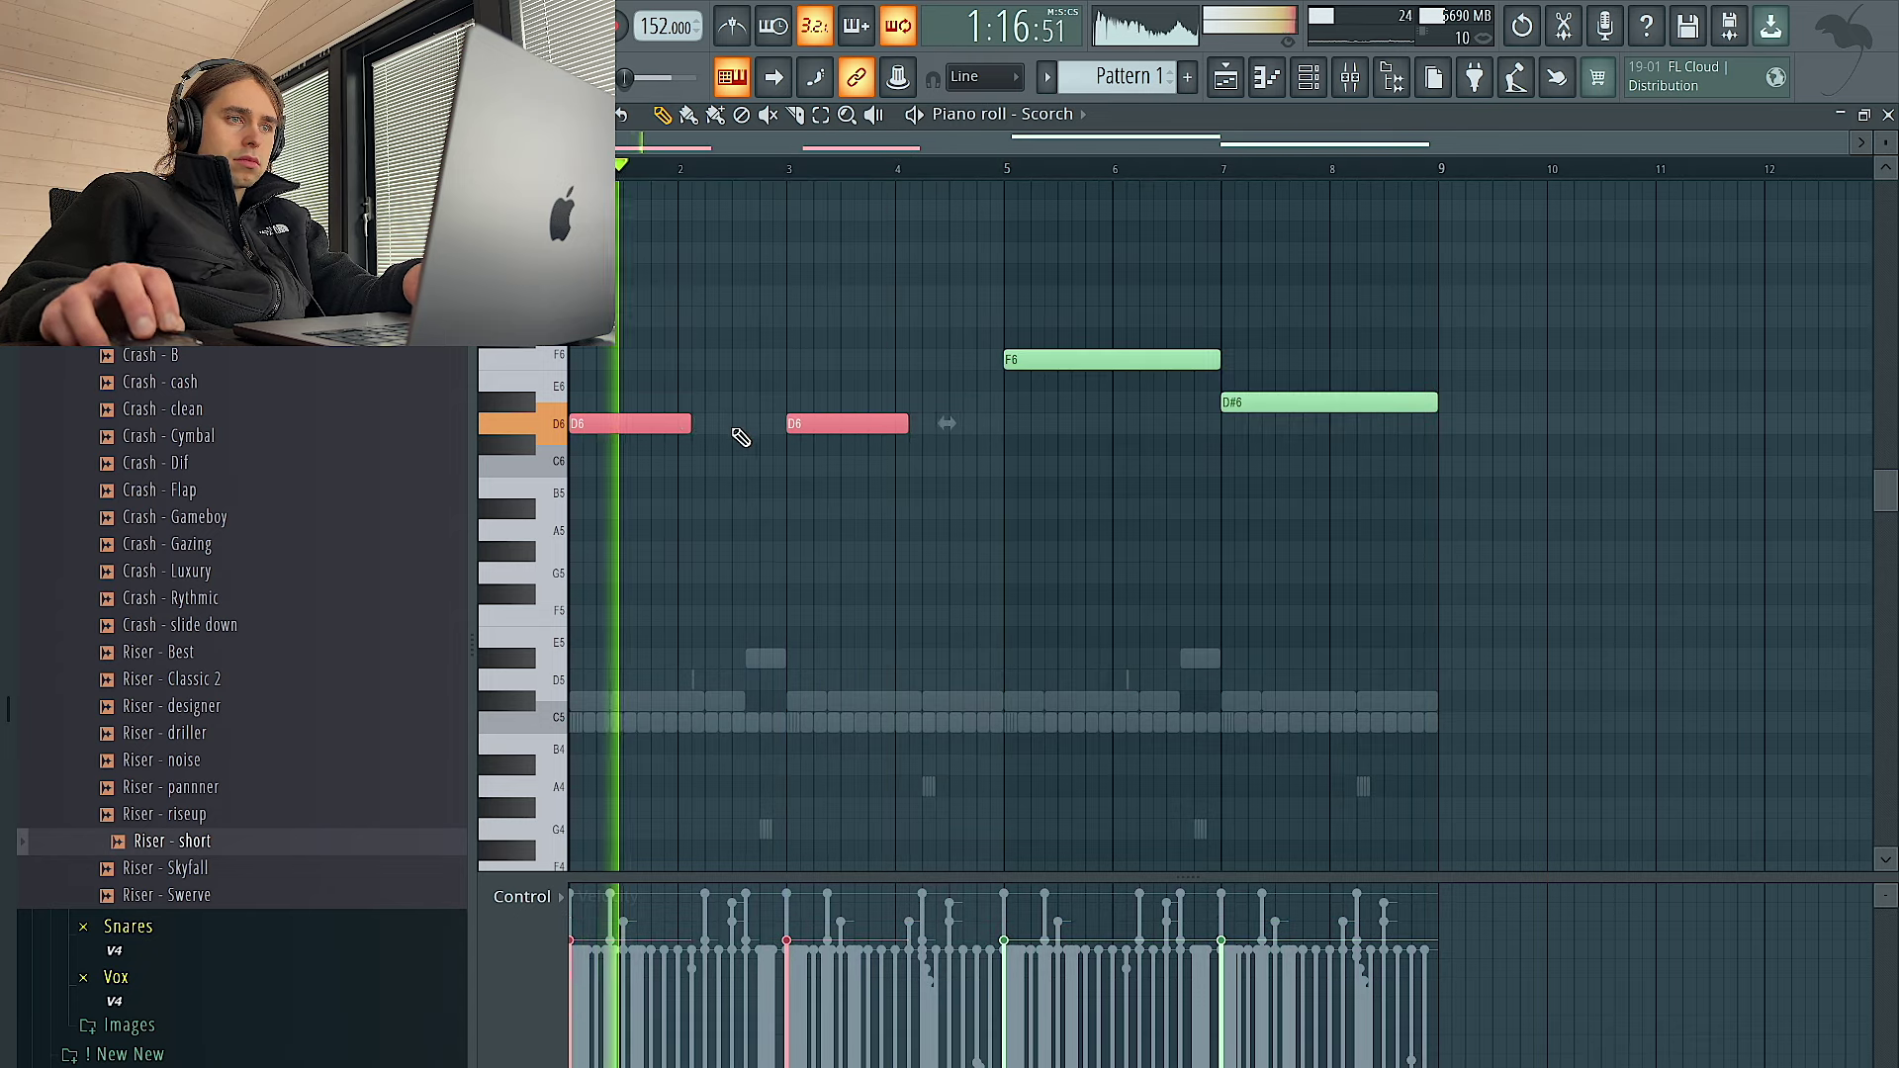
key(ctrl+a)
key(ctrl+d)
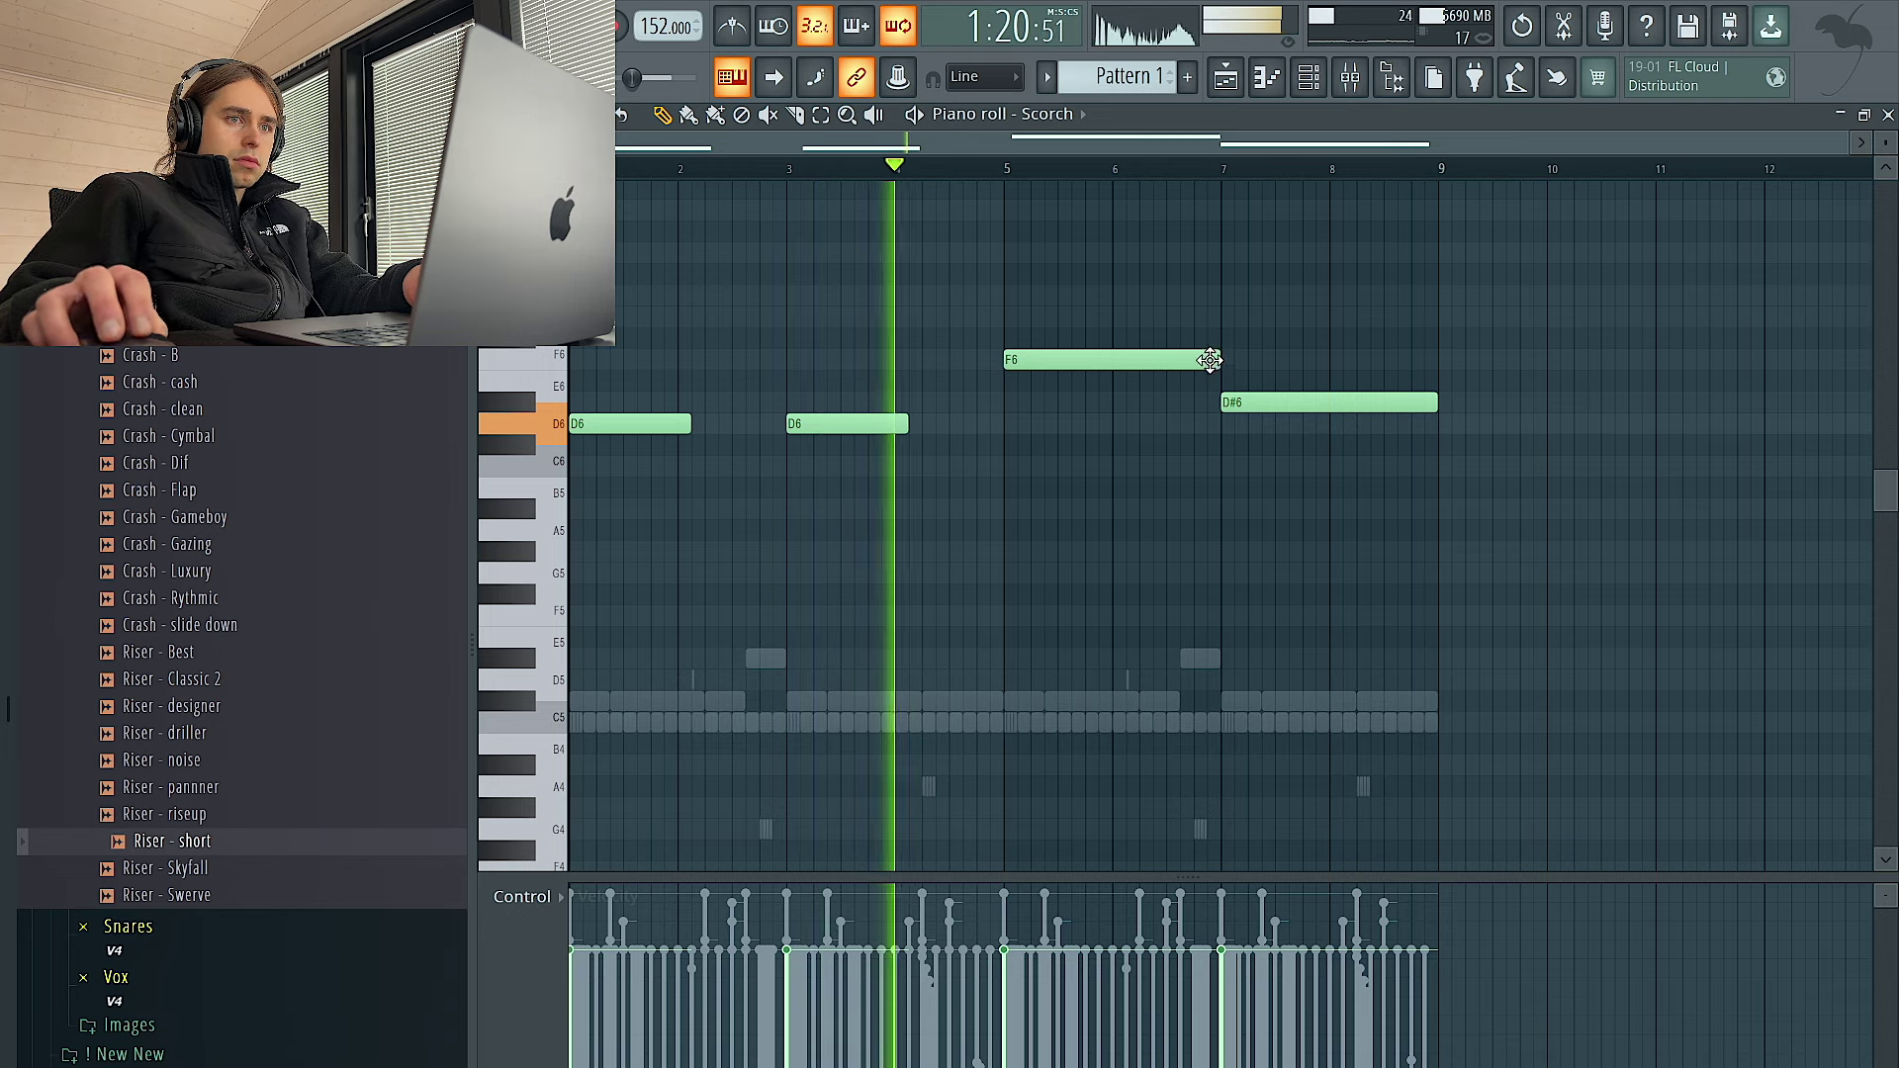
drag(1218, 360, 1128, 360)
drag(1440, 403, 1385, 403)
key(space)
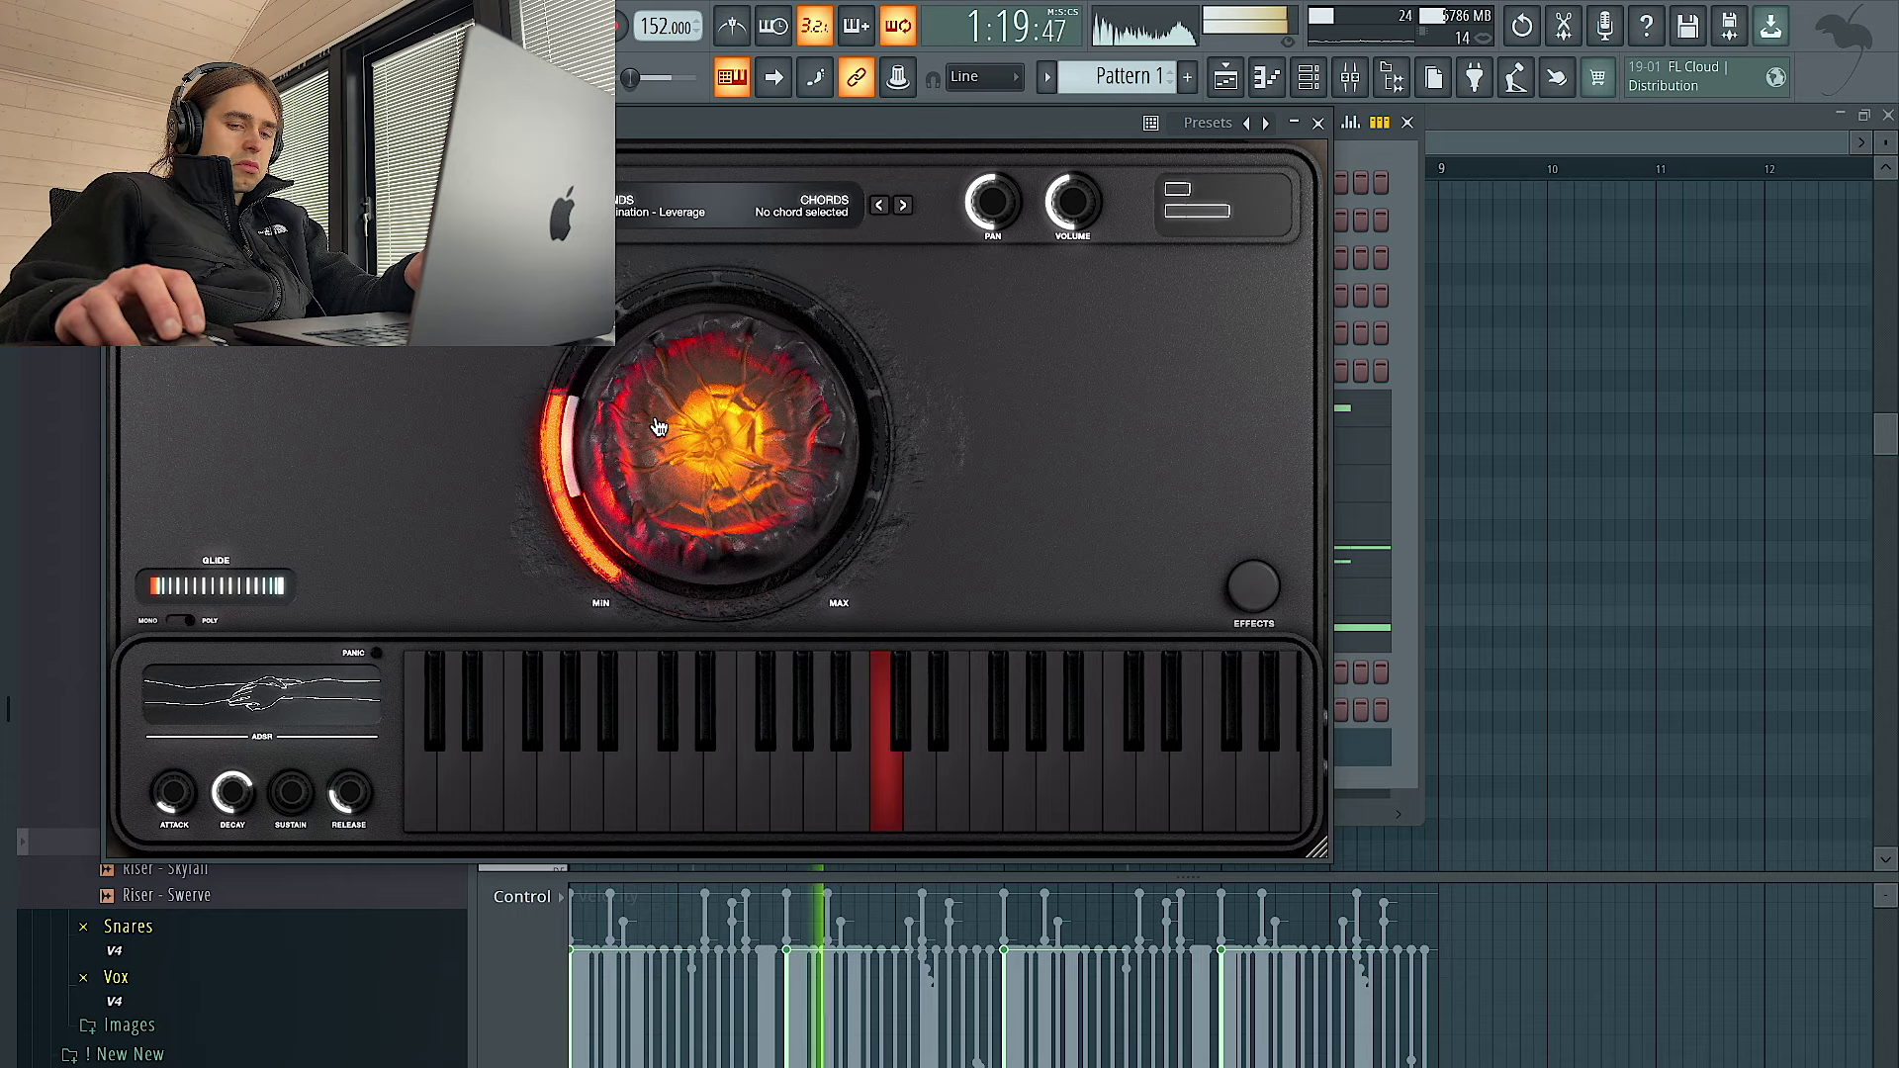
Turn the main dial of Scorch's Leverage sound well up and raise its sustain to maximum
click(1318, 122)
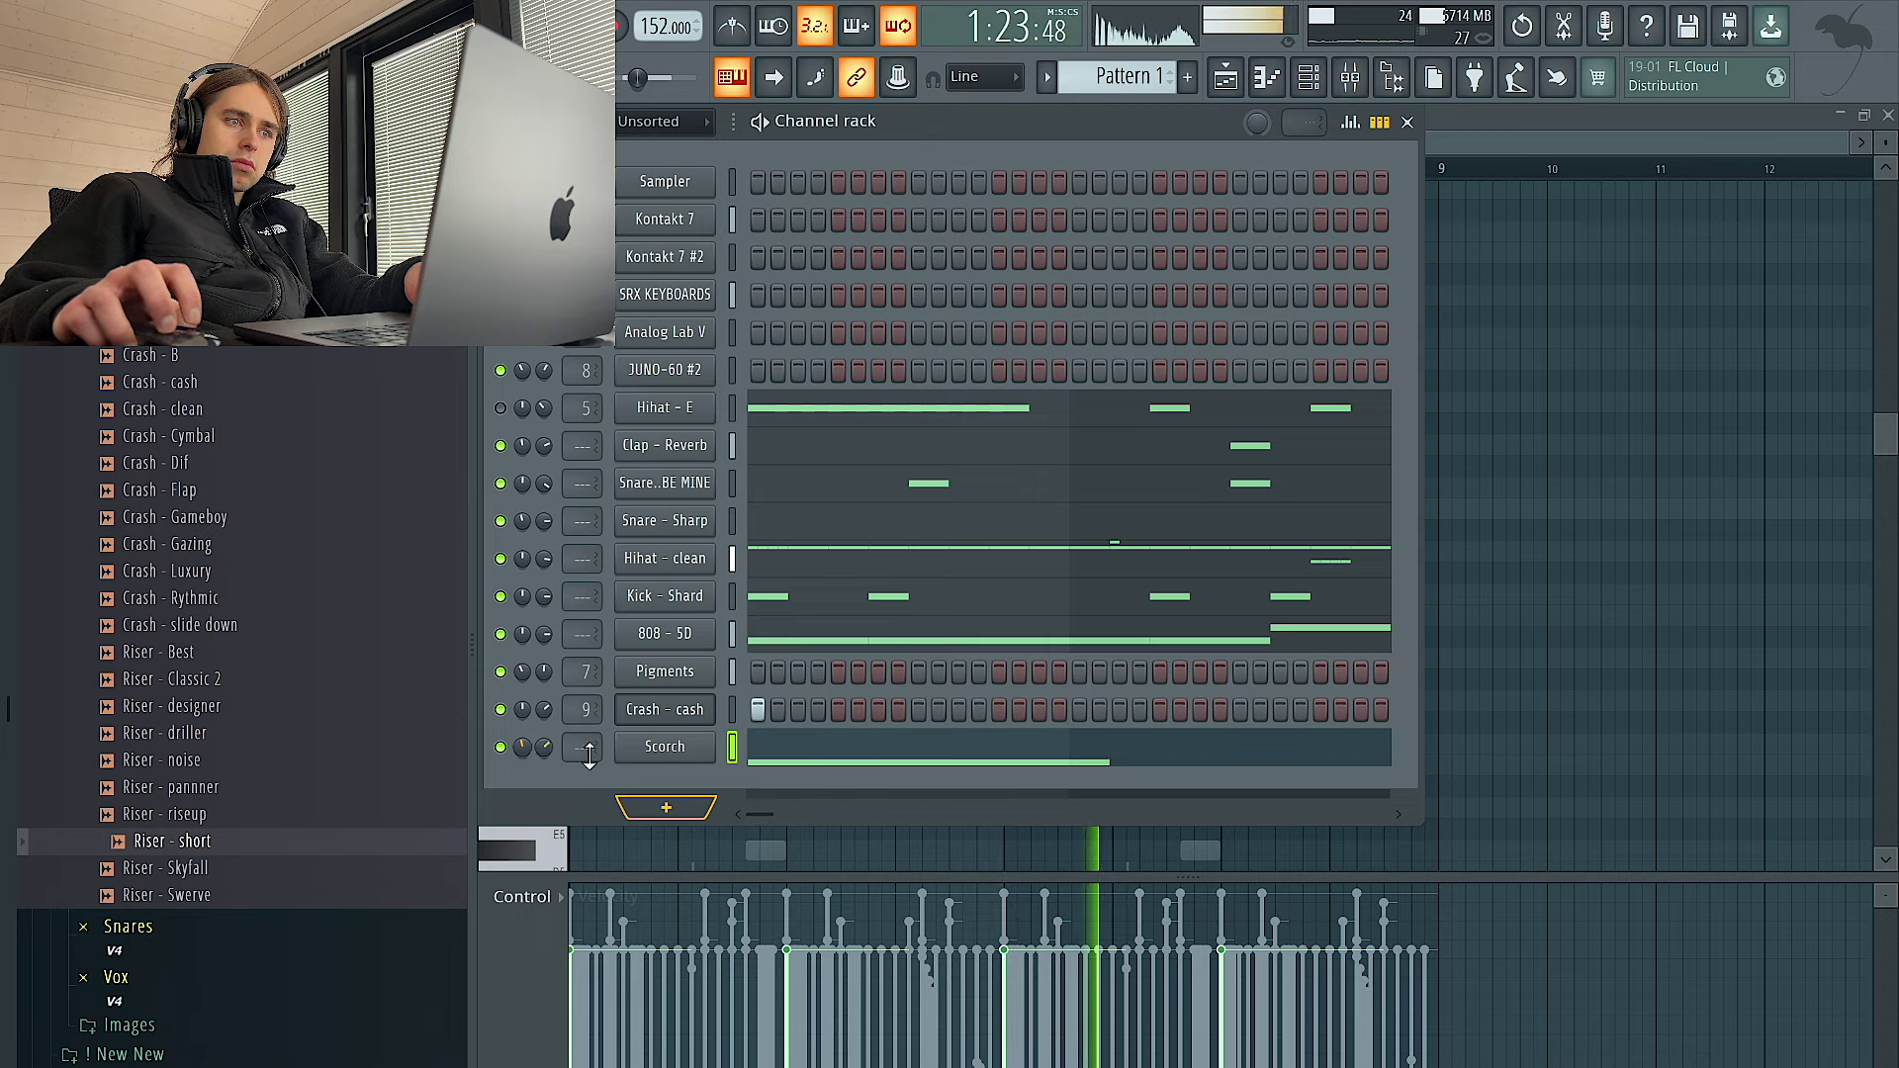
key(F7)
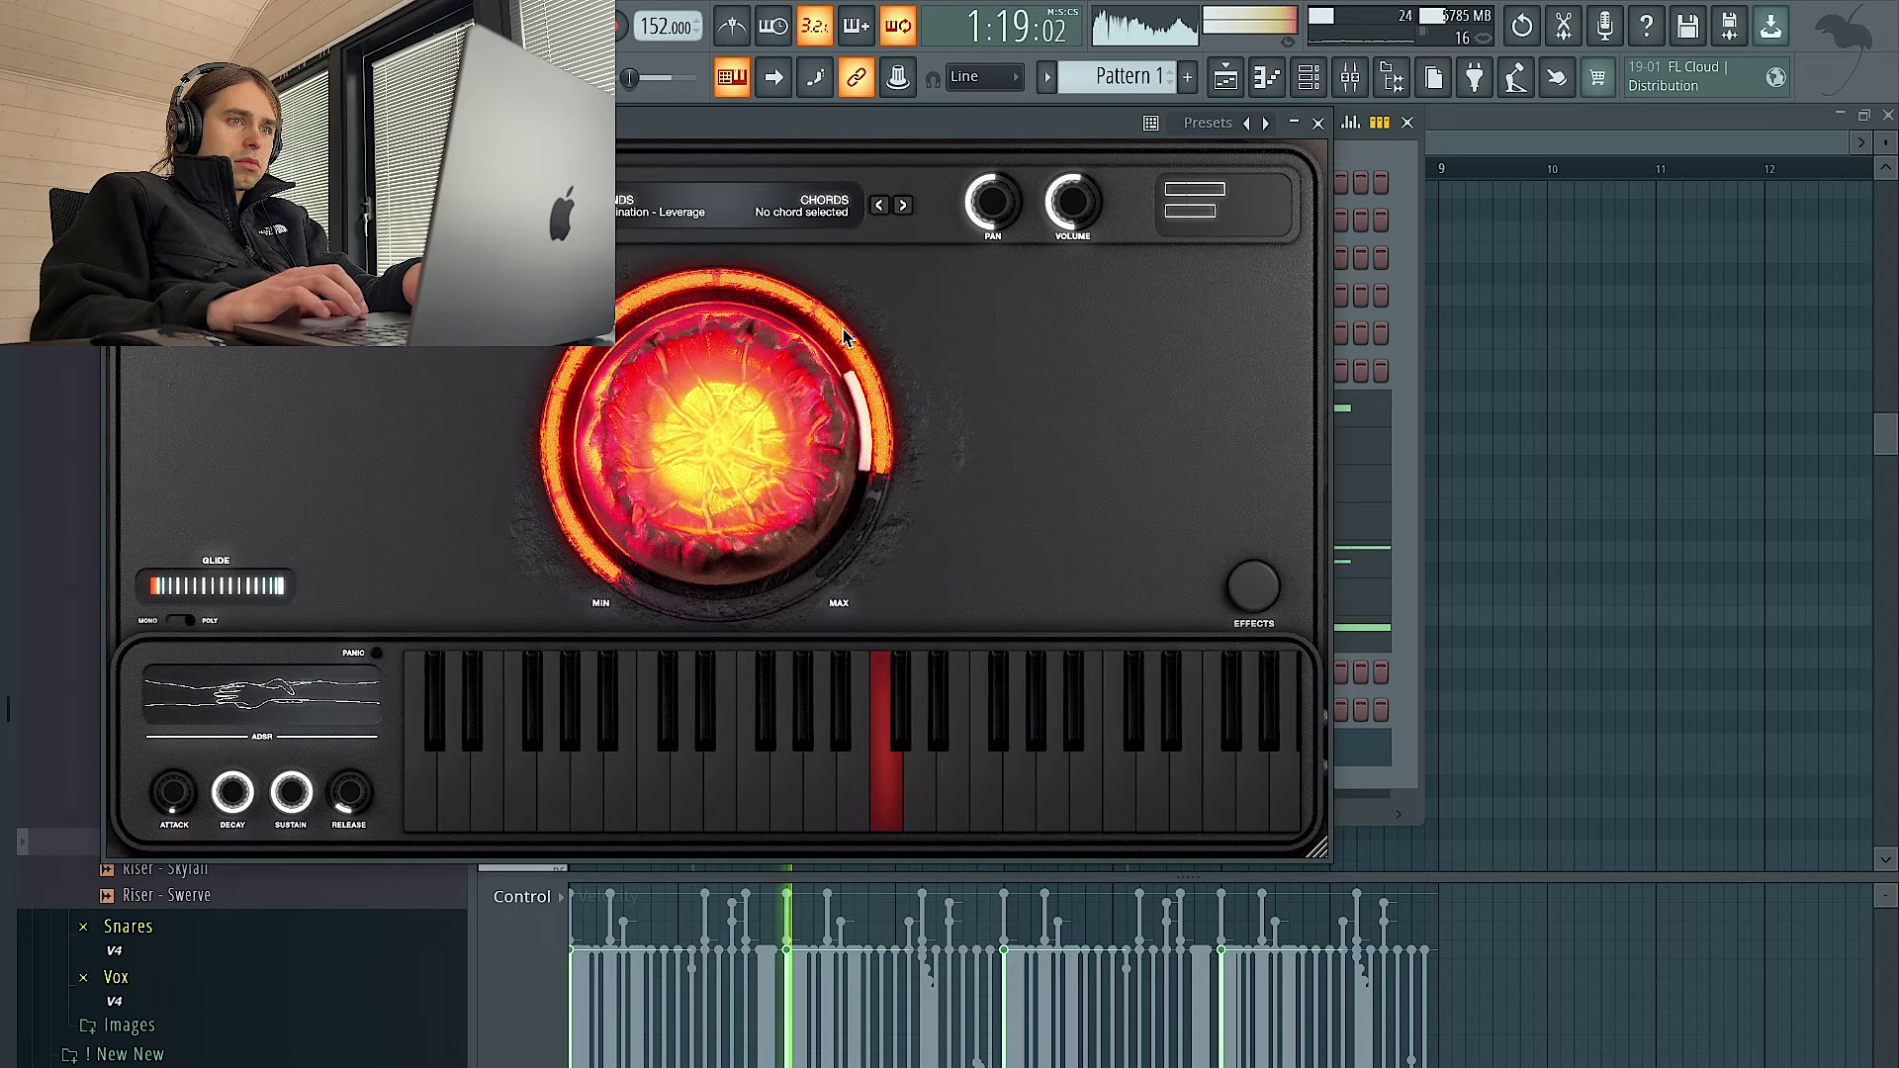
click(1318, 122)
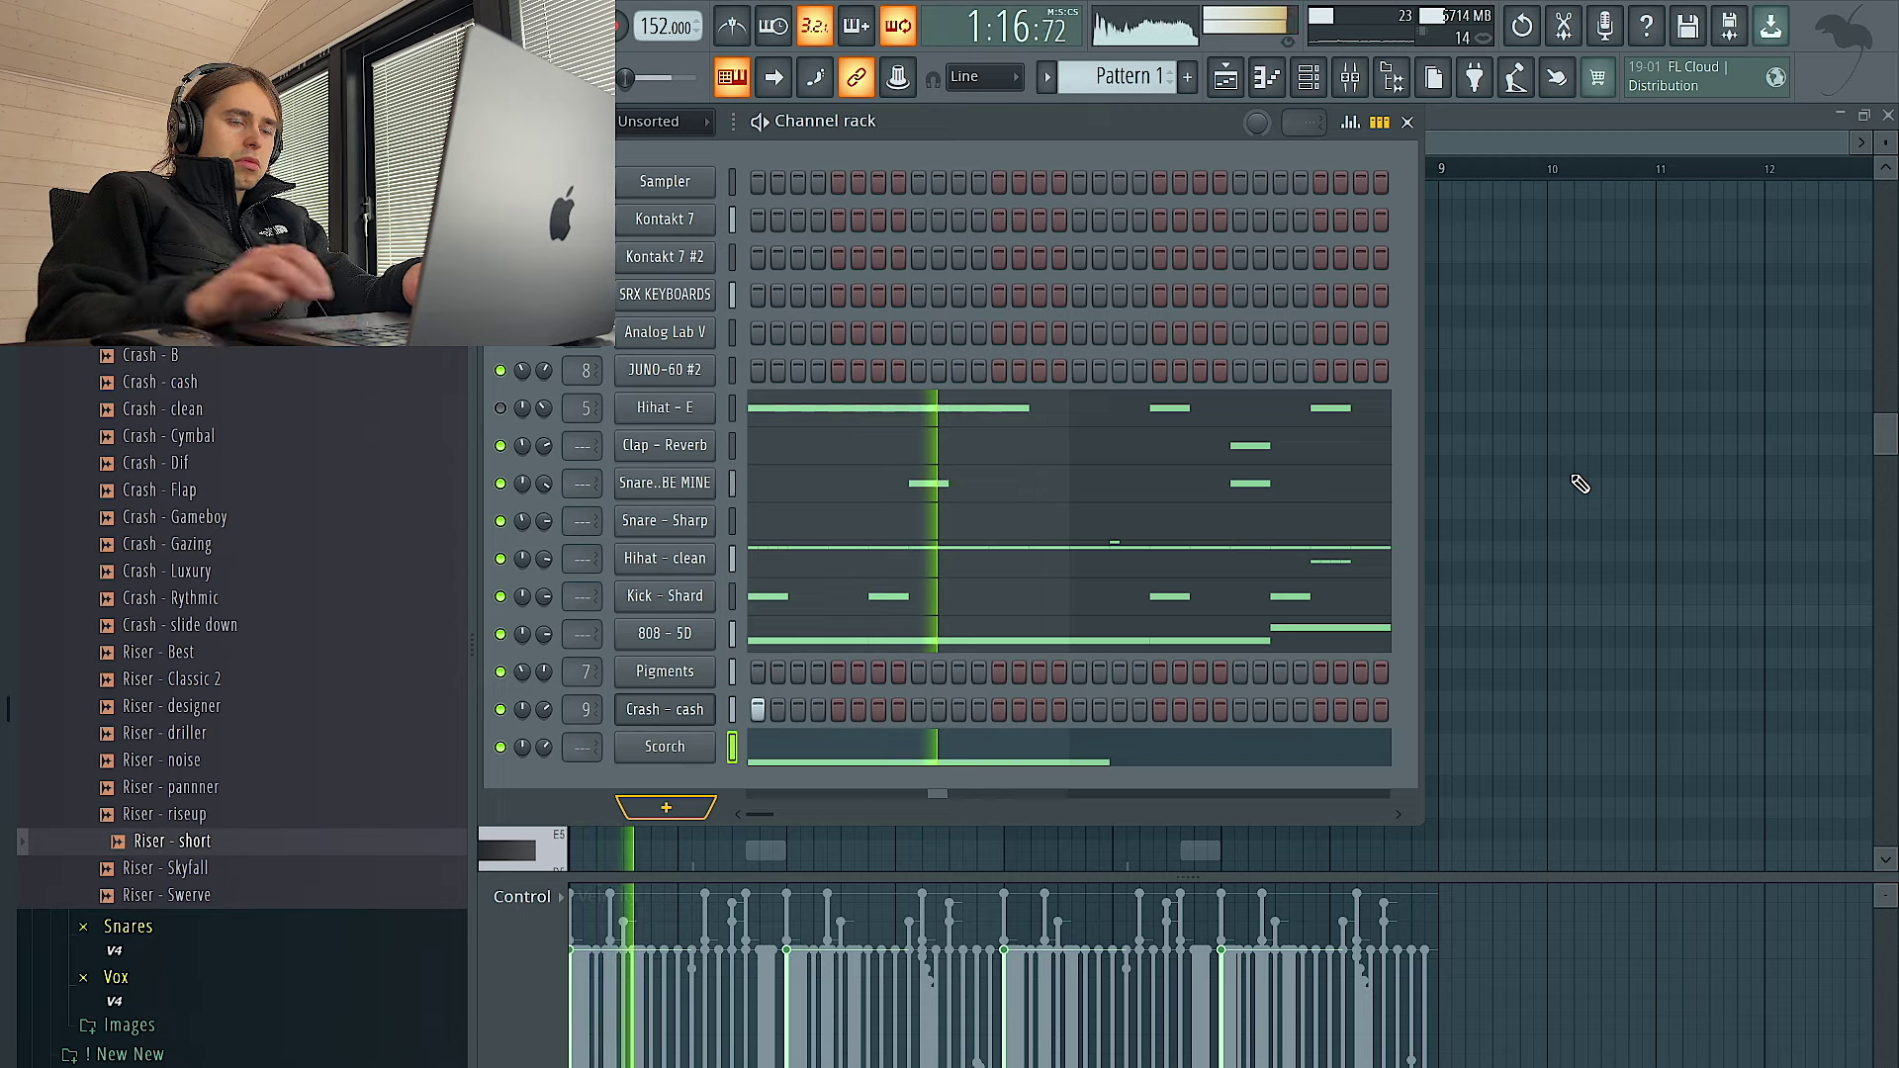
Delete the Scorch notes at bars 5 and 7 and duplicate the first two D6 notes in their place
click(1448, 519)
drag(1501, 623, 1077, 436)
key(Delete)
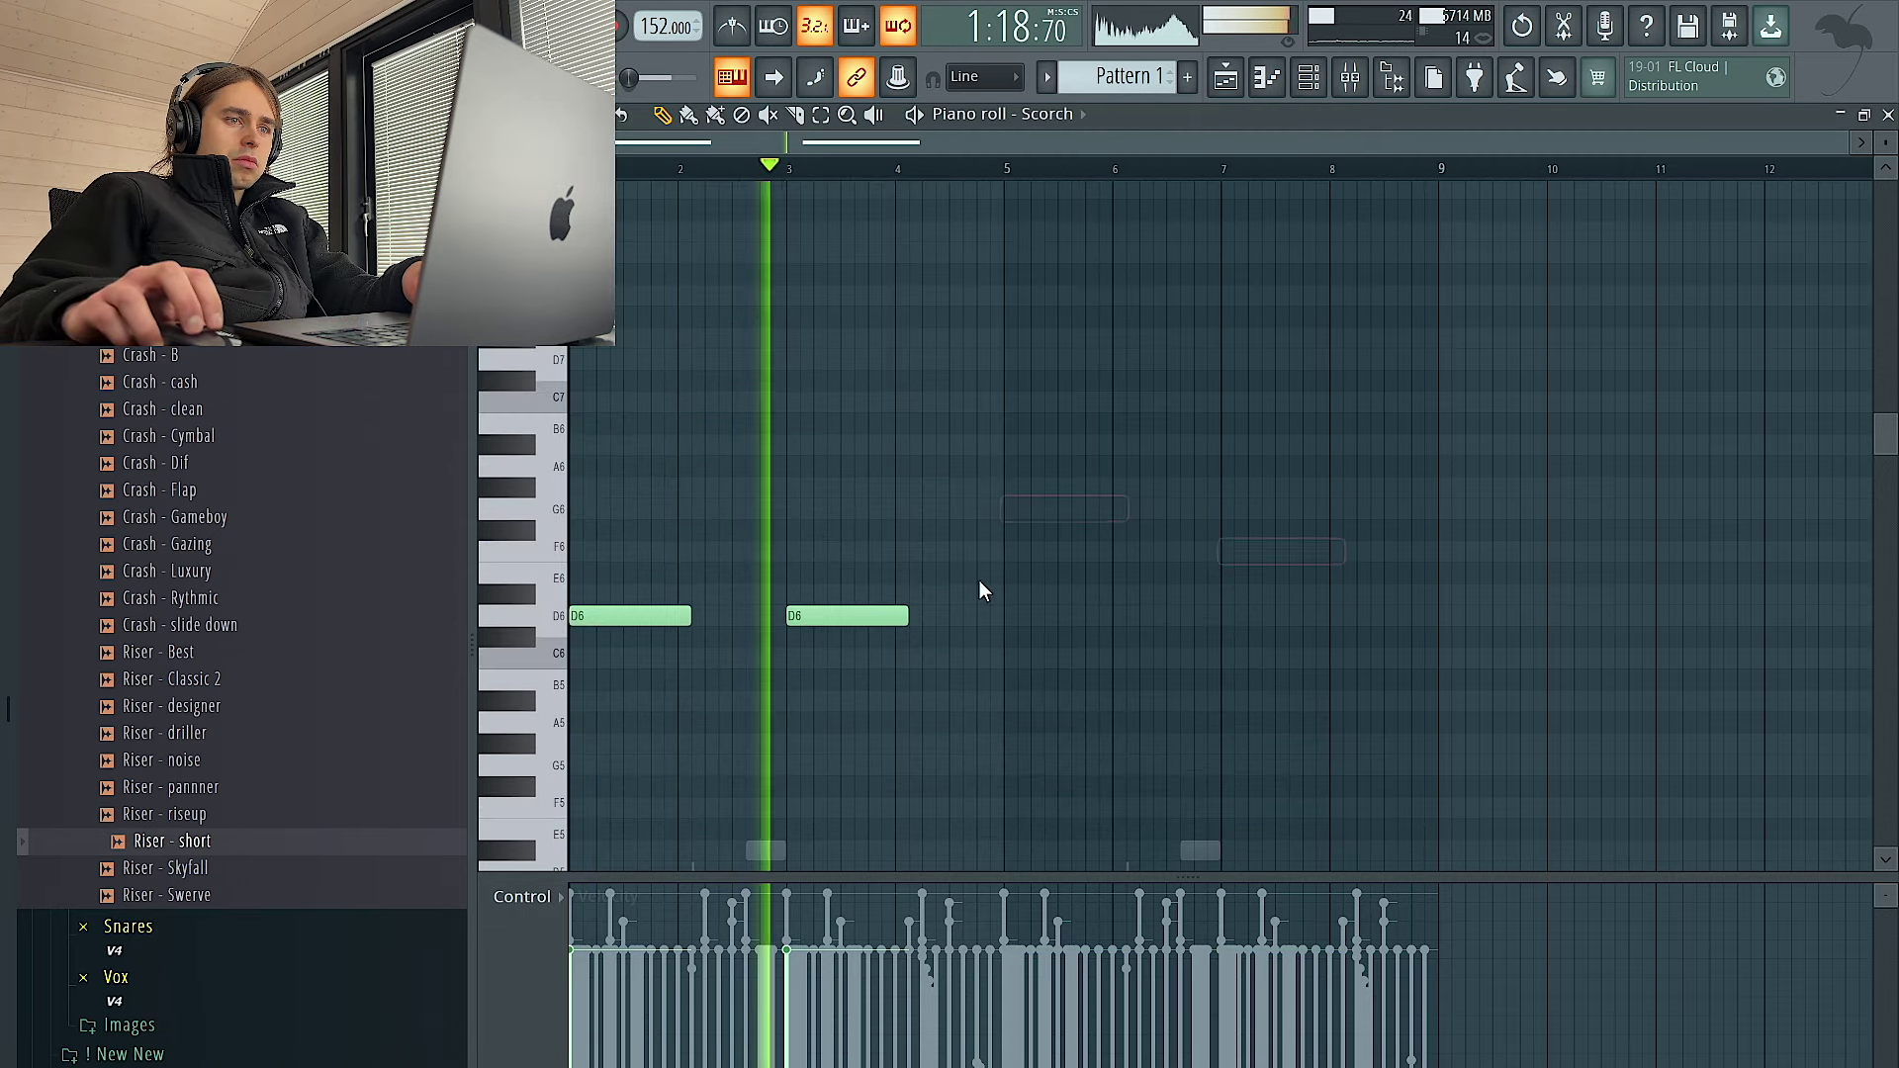
drag(1002, 169, 594, 169)
key(ctrl+b)
key(ctrl+d)
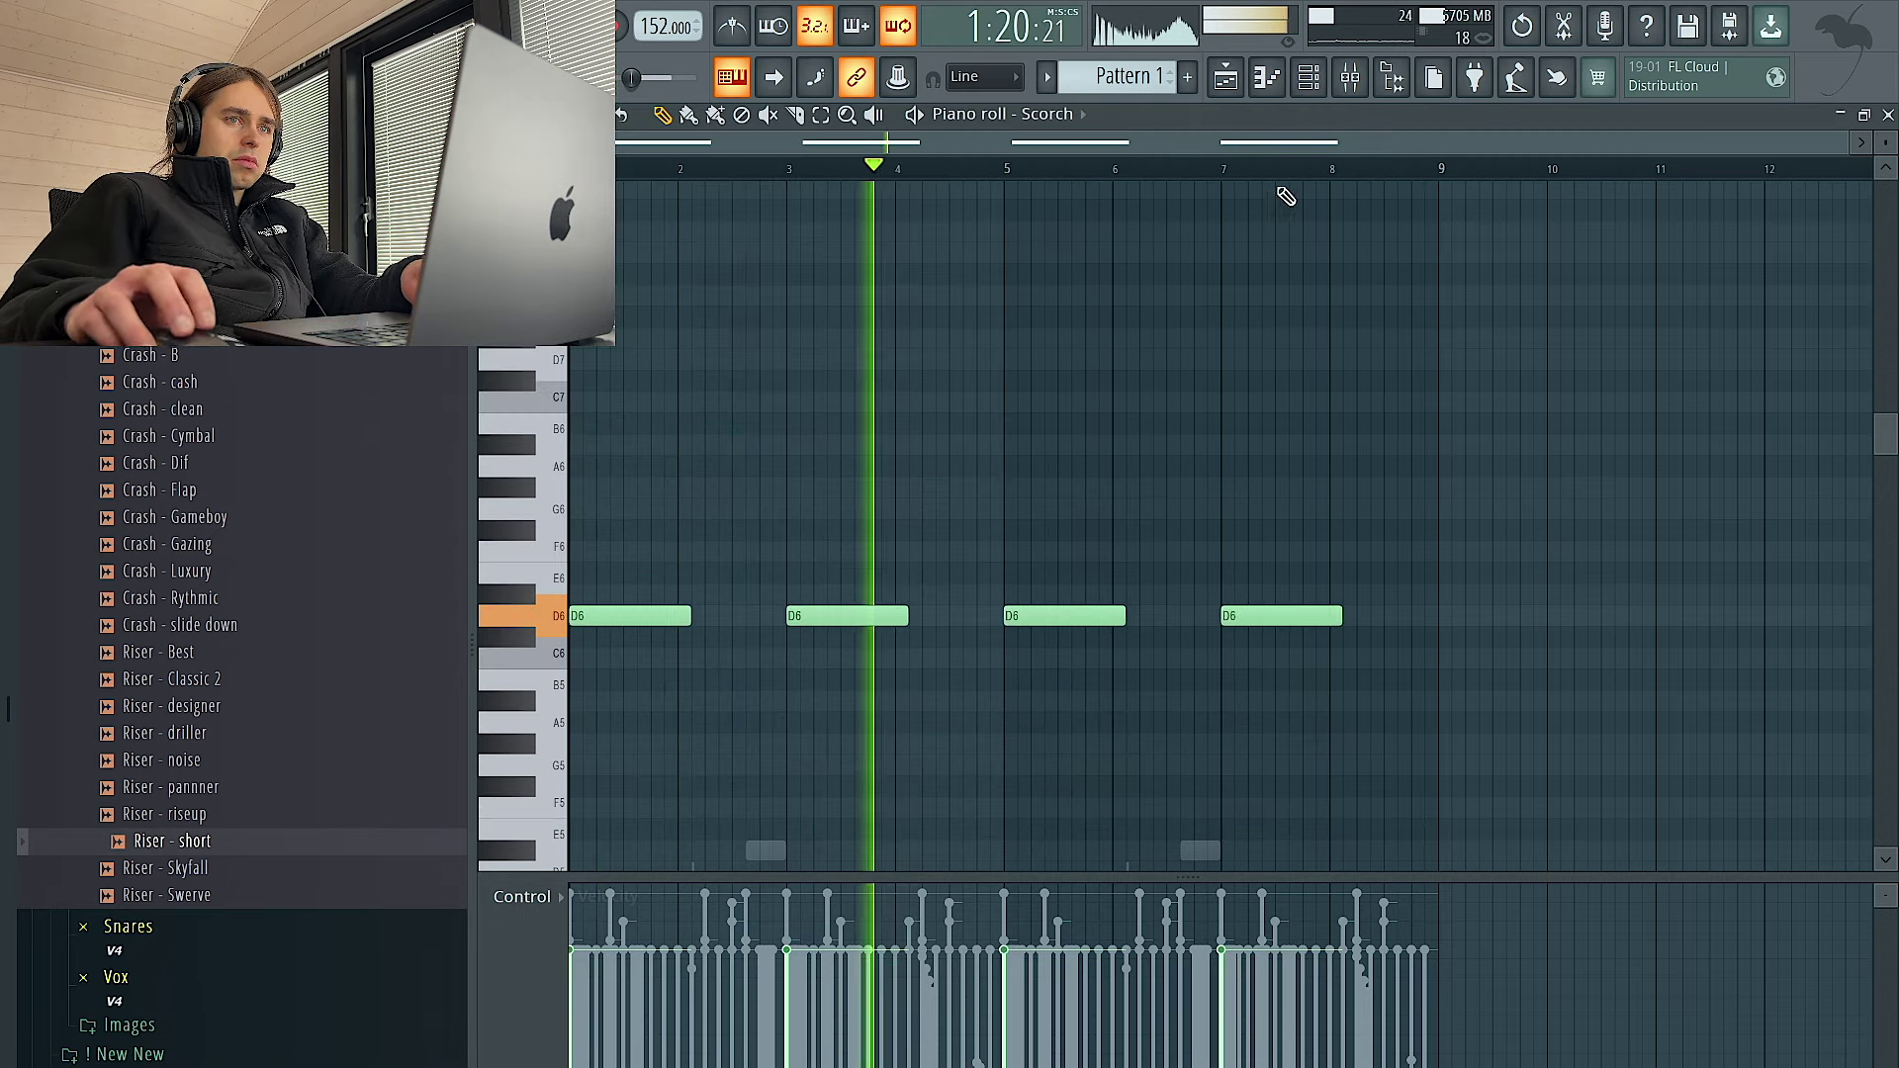
Clone the Scorch channel with the Combination - Mastermind sound on the copy and open the copy's piano roll
click(1309, 78)
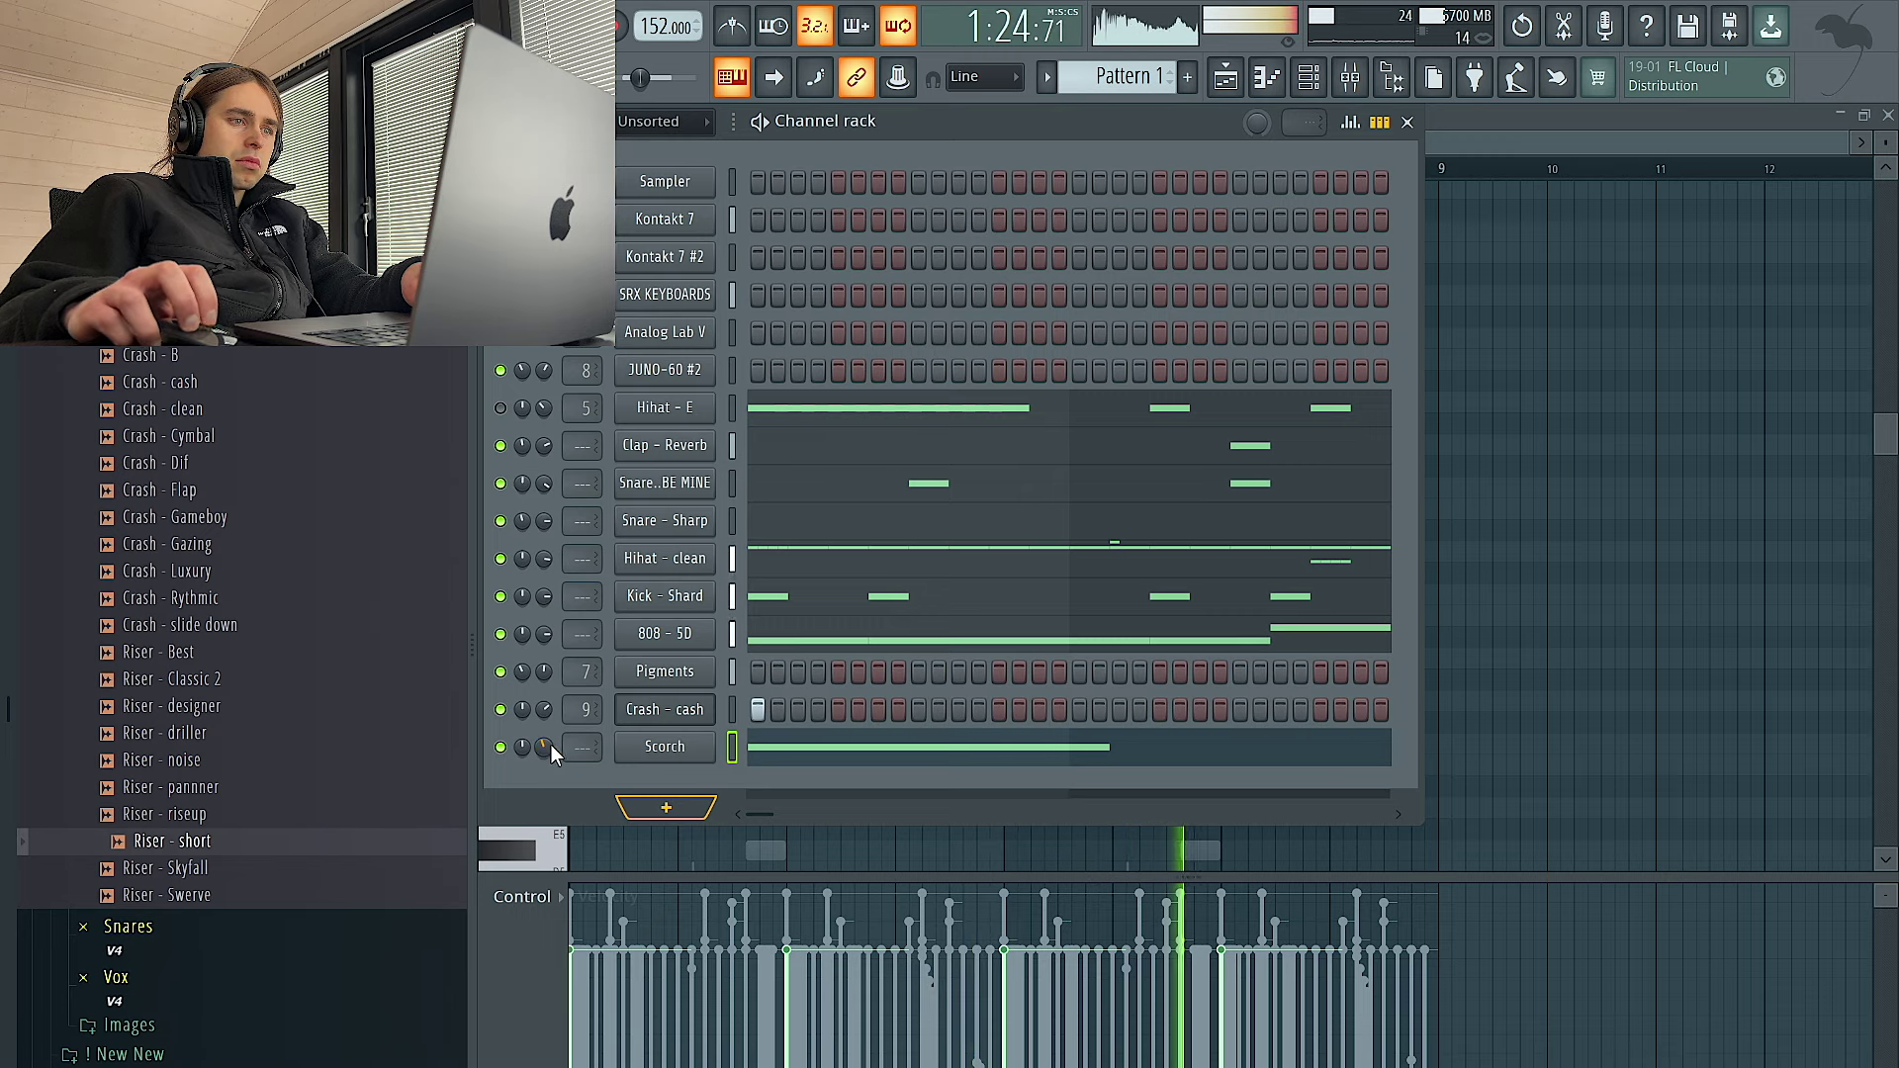
right_click(674, 749)
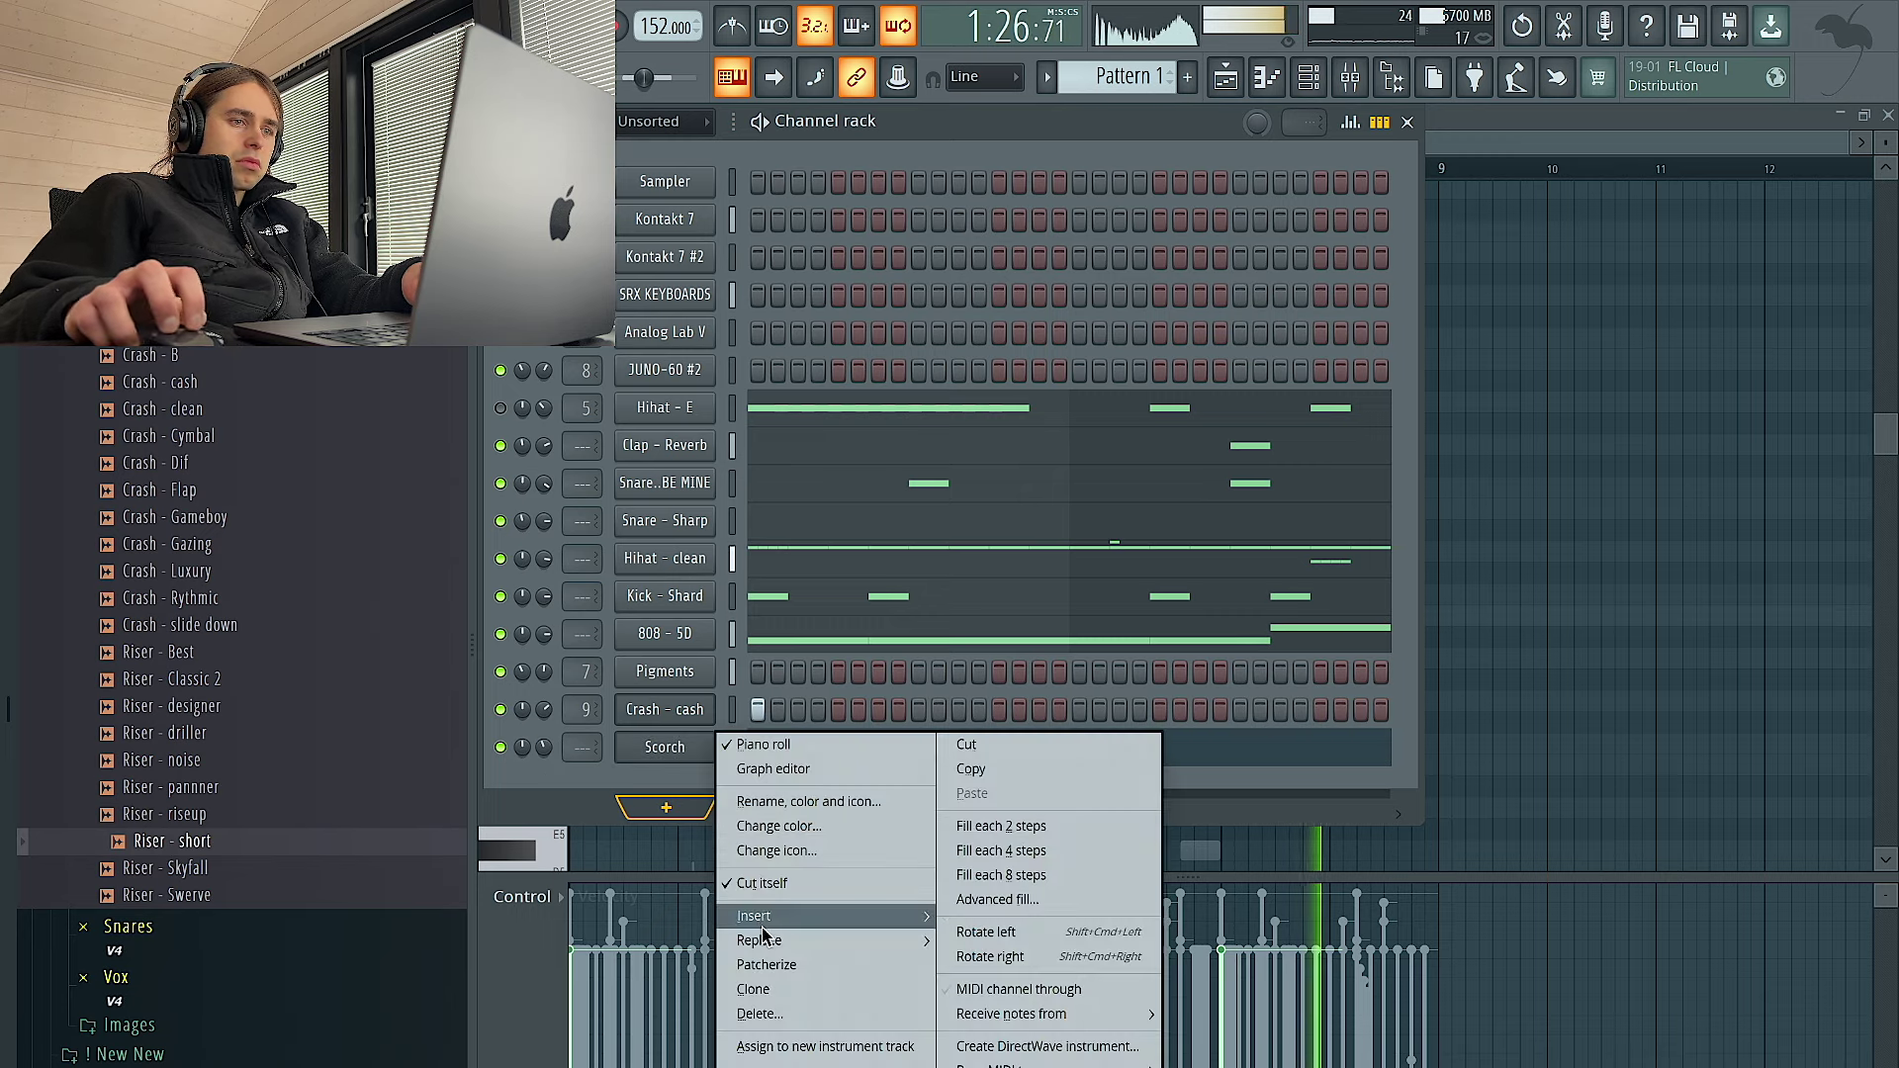
click(765, 989)
click(1233, 82)
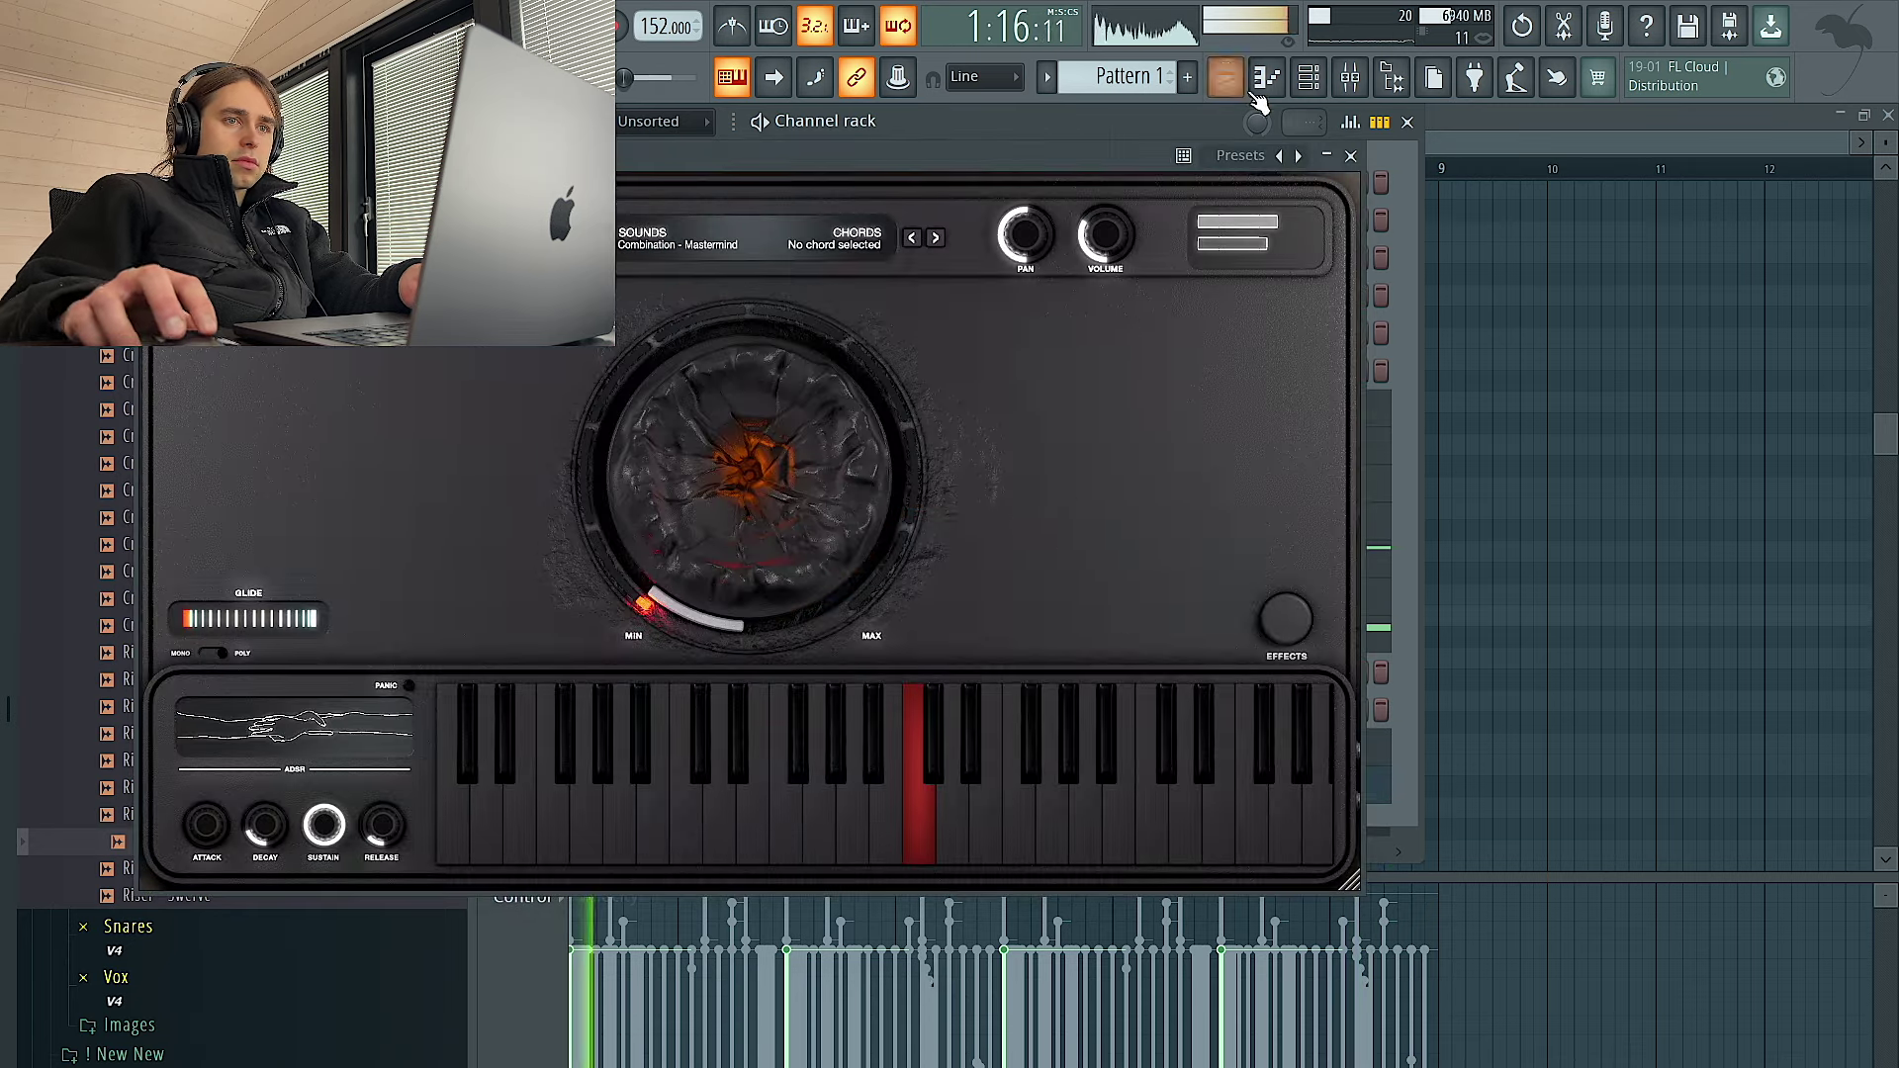
click(1350, 155)
key(F7)
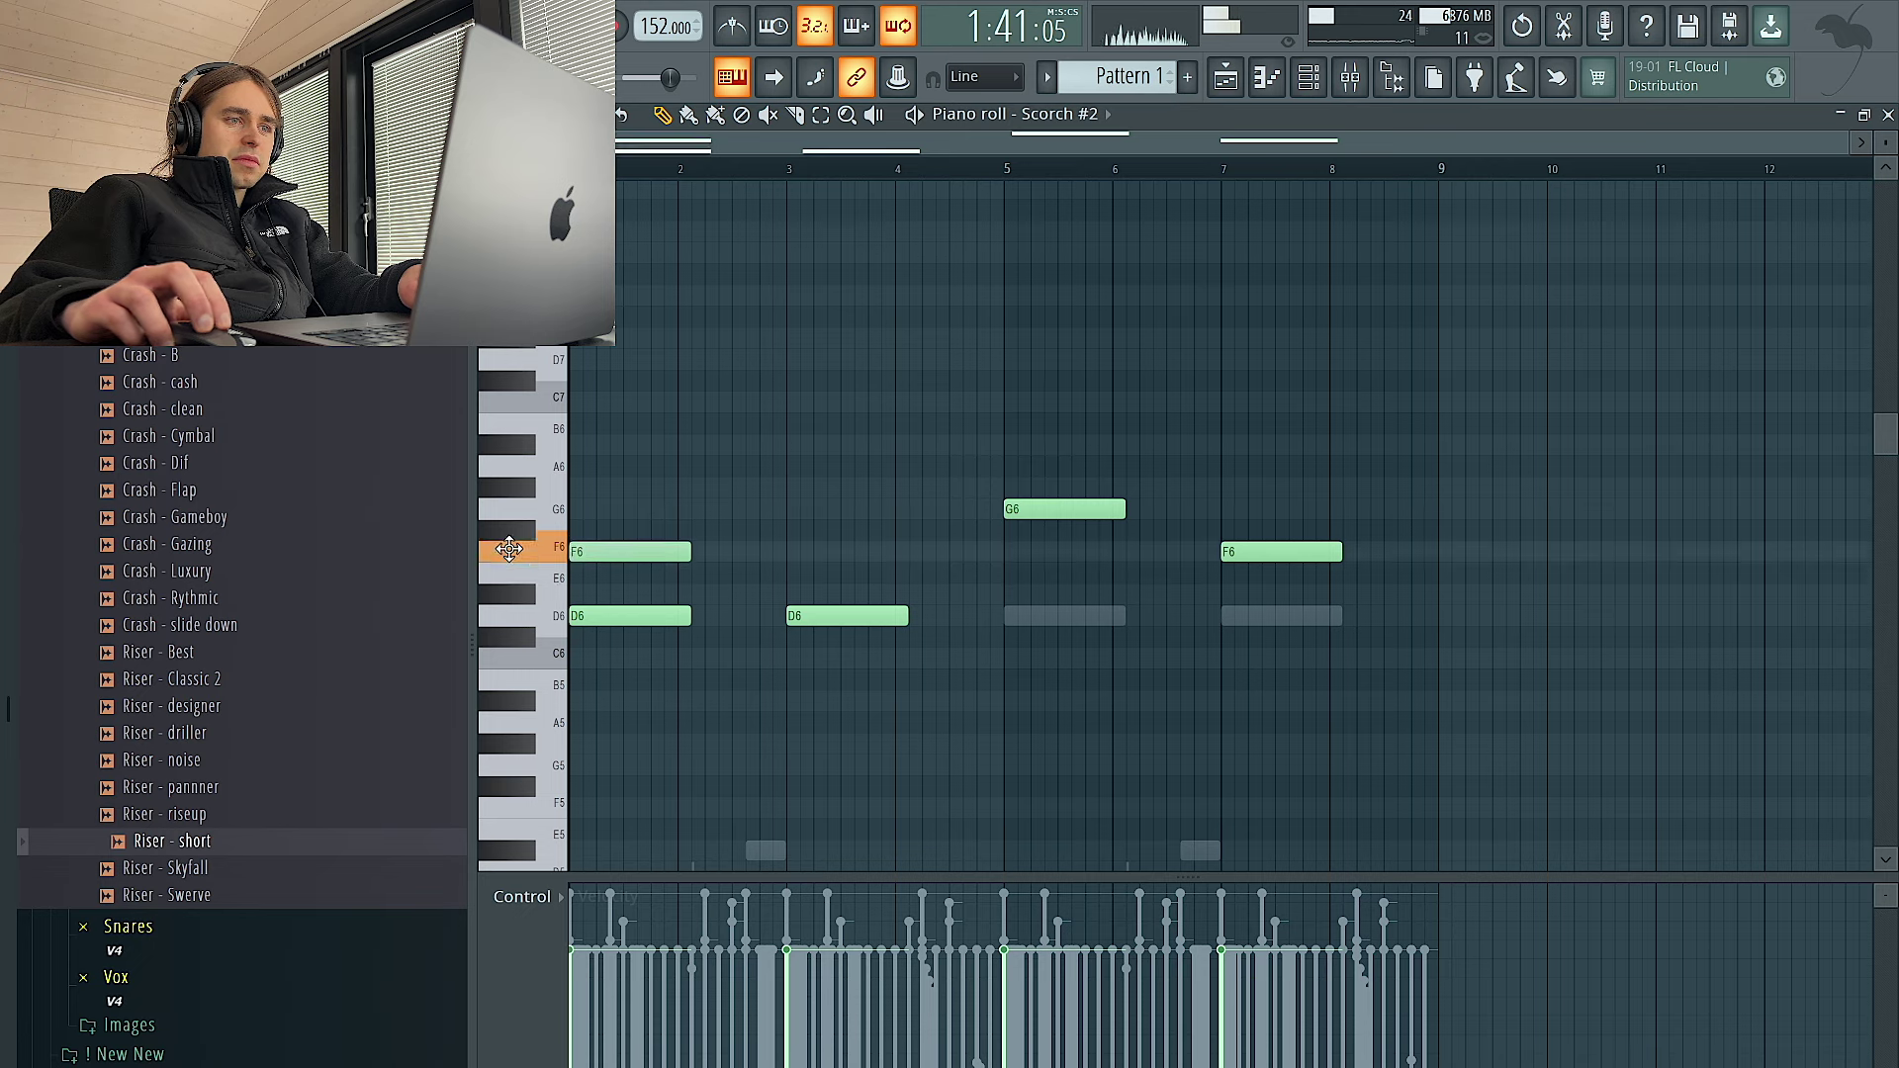
Try an A note in the bar 1 chord of Scorch #2, lowered one octave to A5
drag(529, 462, 543, 454)
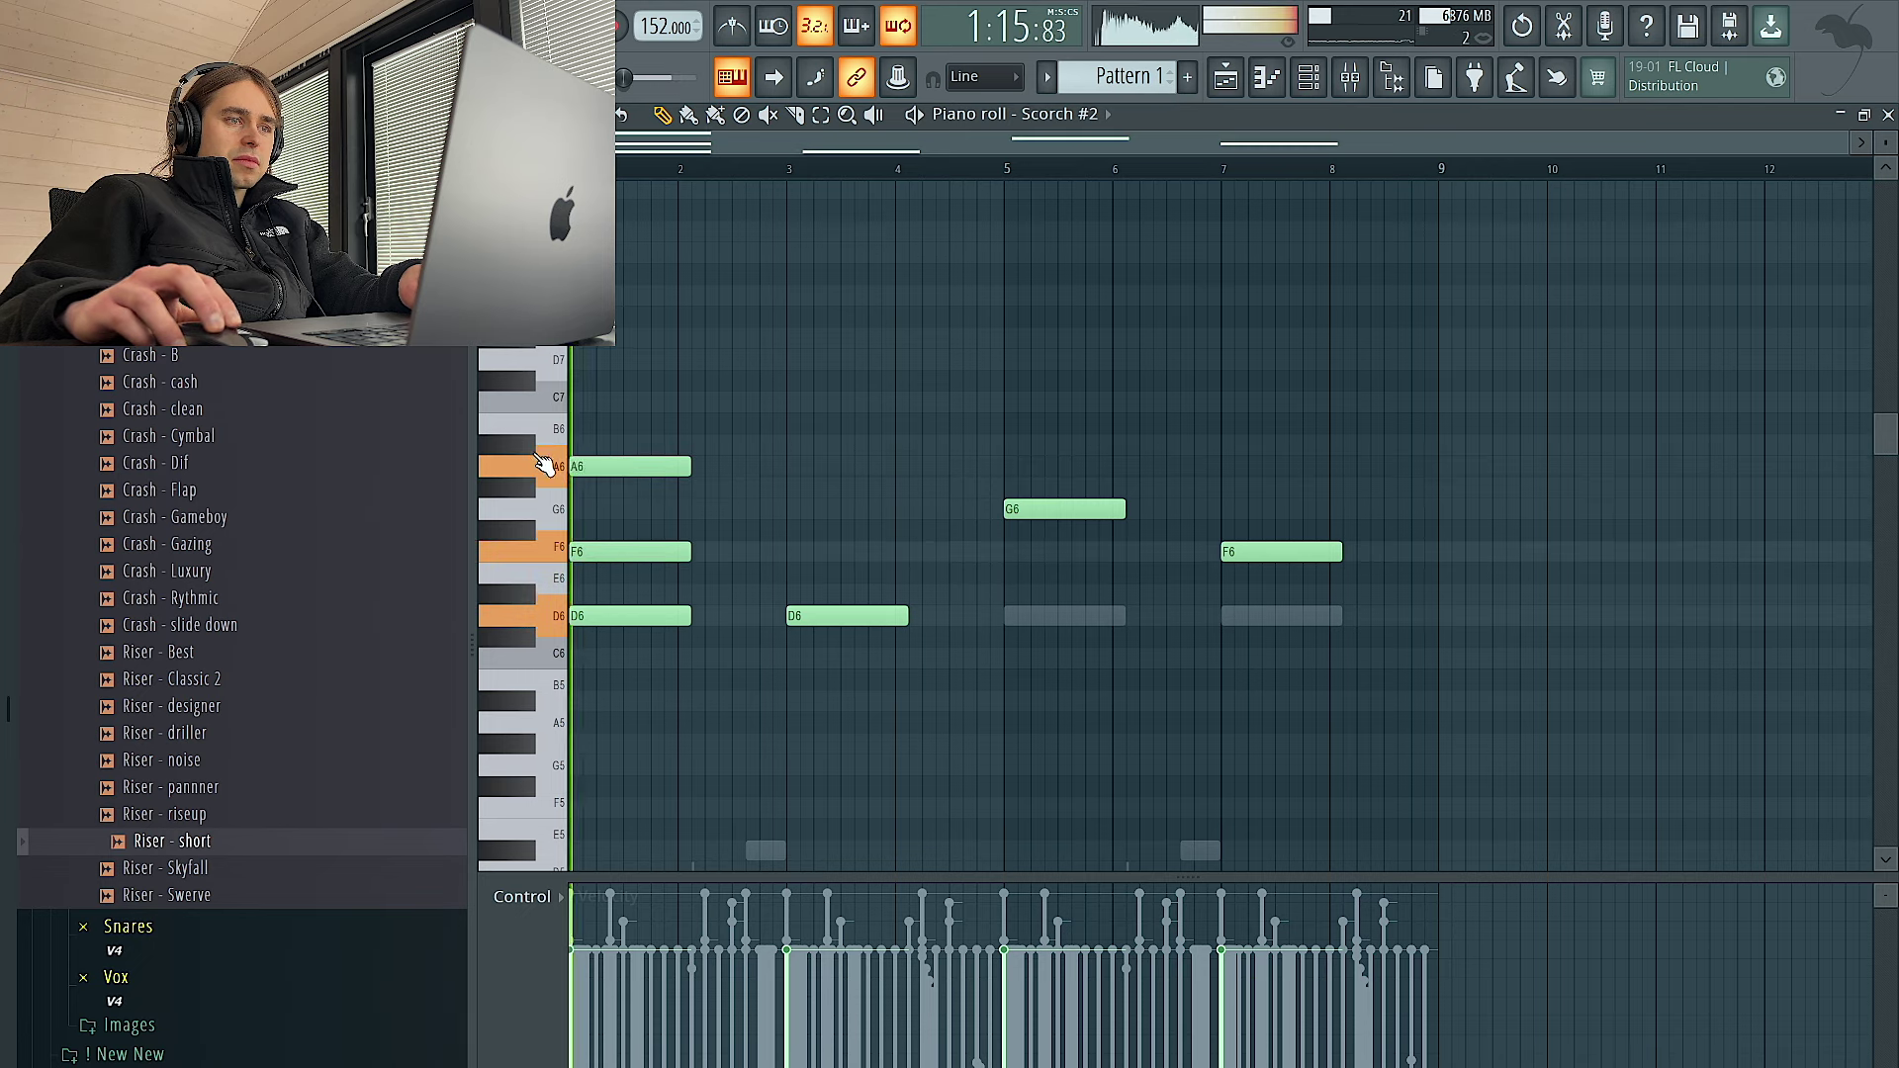
ctrl+click(637, 467)
key(ctrl+Down)
key(space)
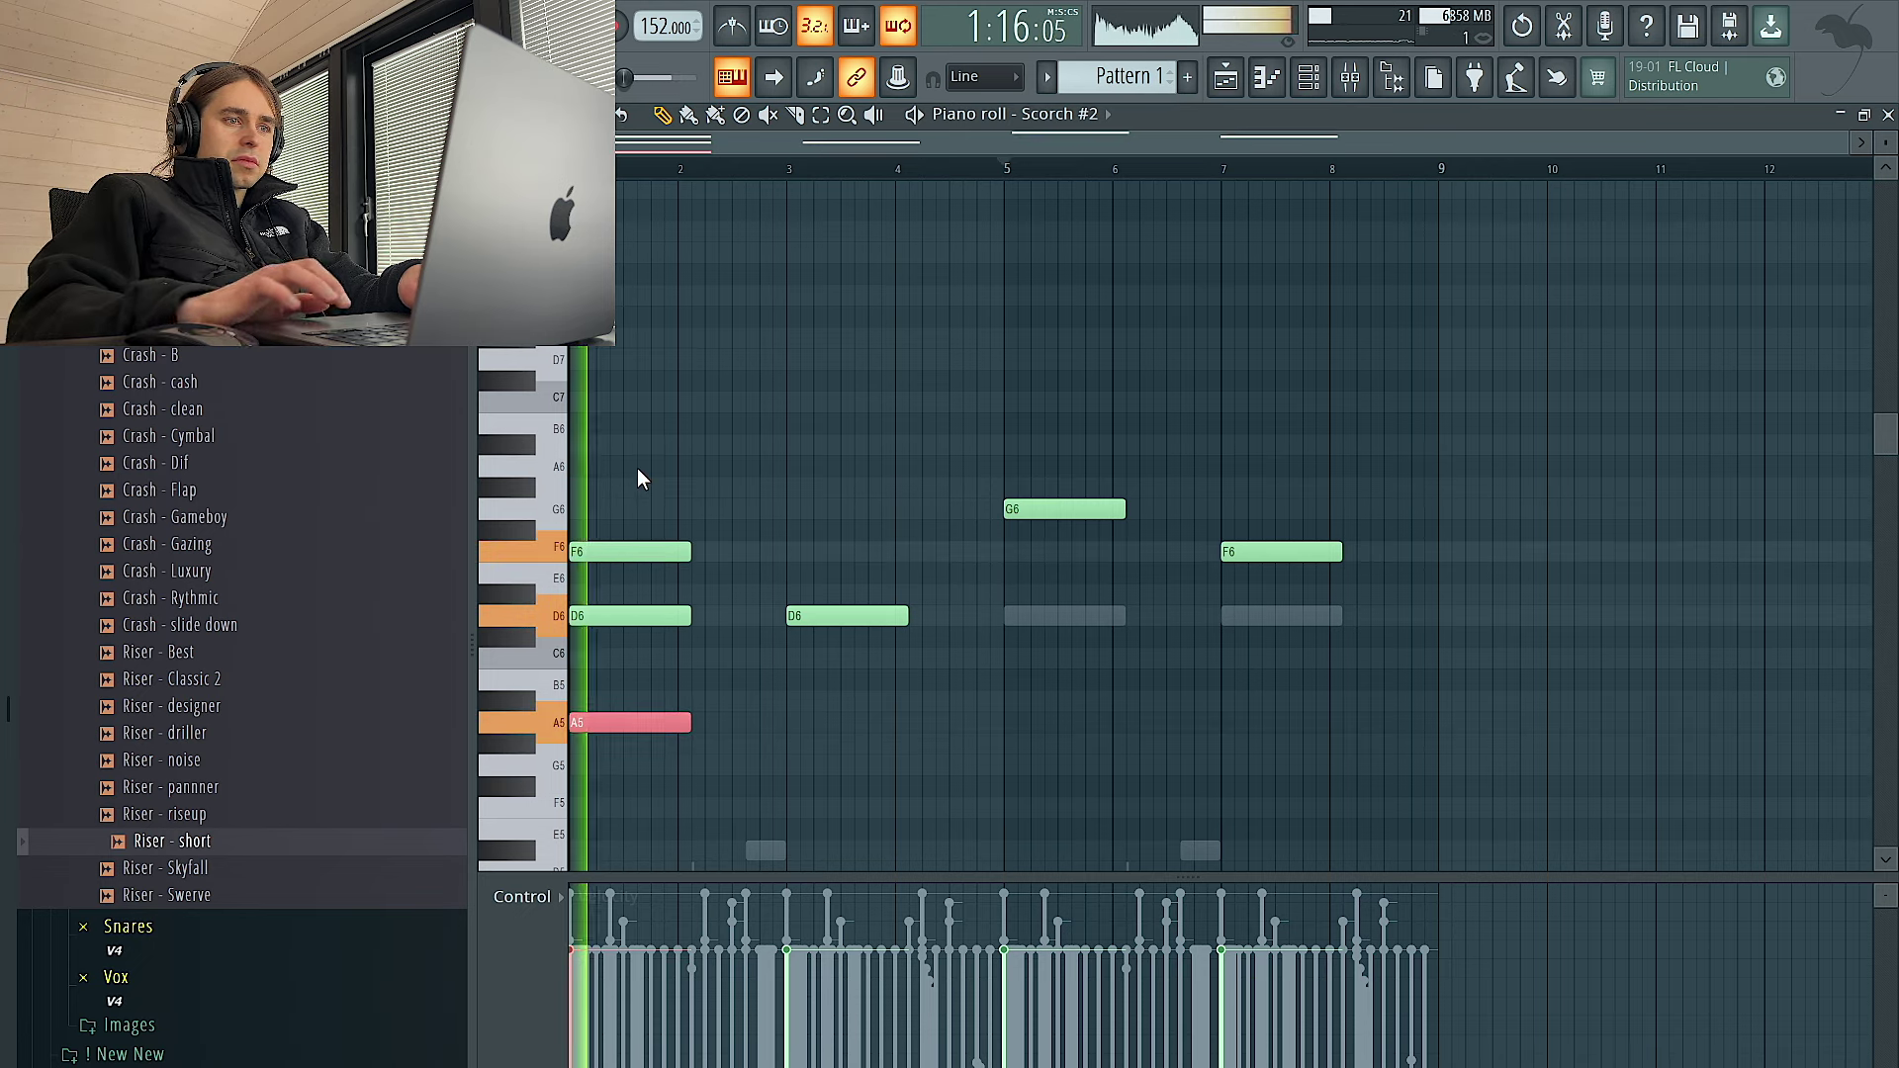
key(Delete)
key(space)
Remove the F6 note from bar 1 of Scorch #2 and play the part
scroll(633, 526, down, 3)
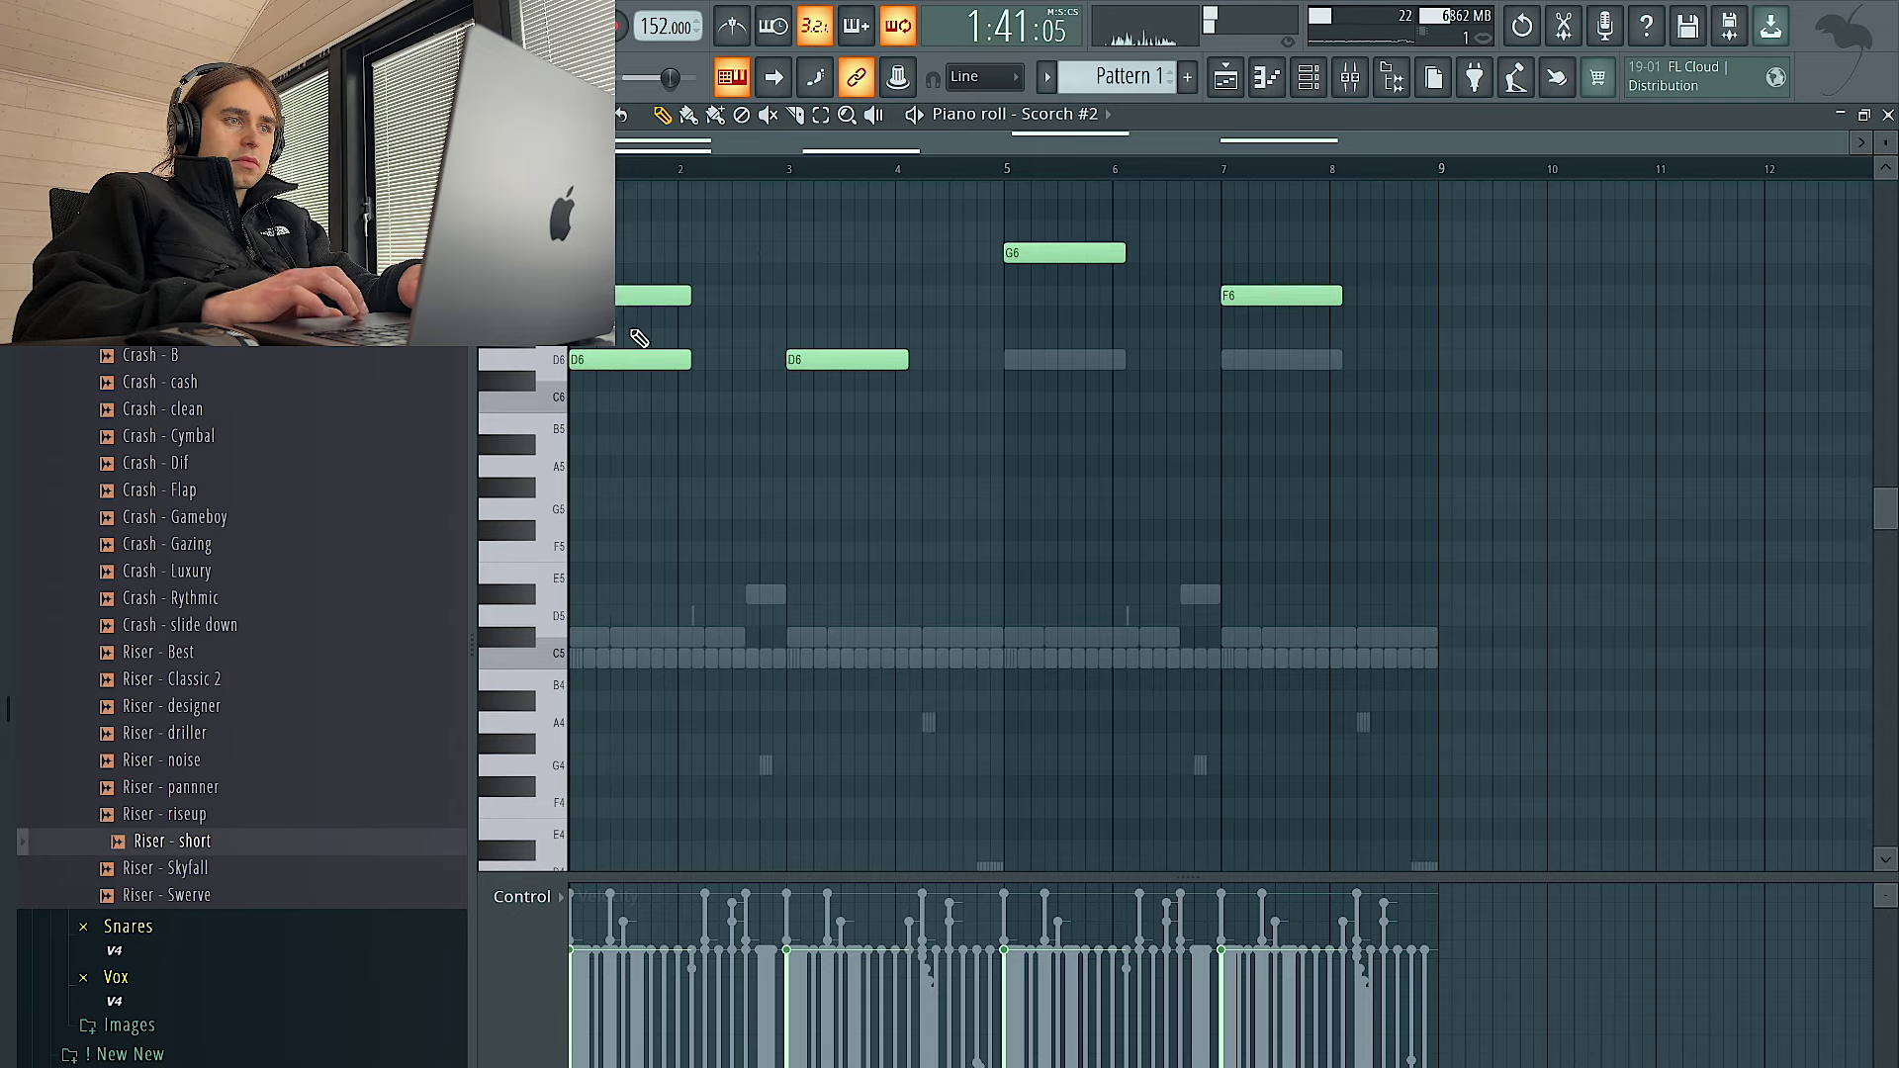
key(space)
click(1309, 77)
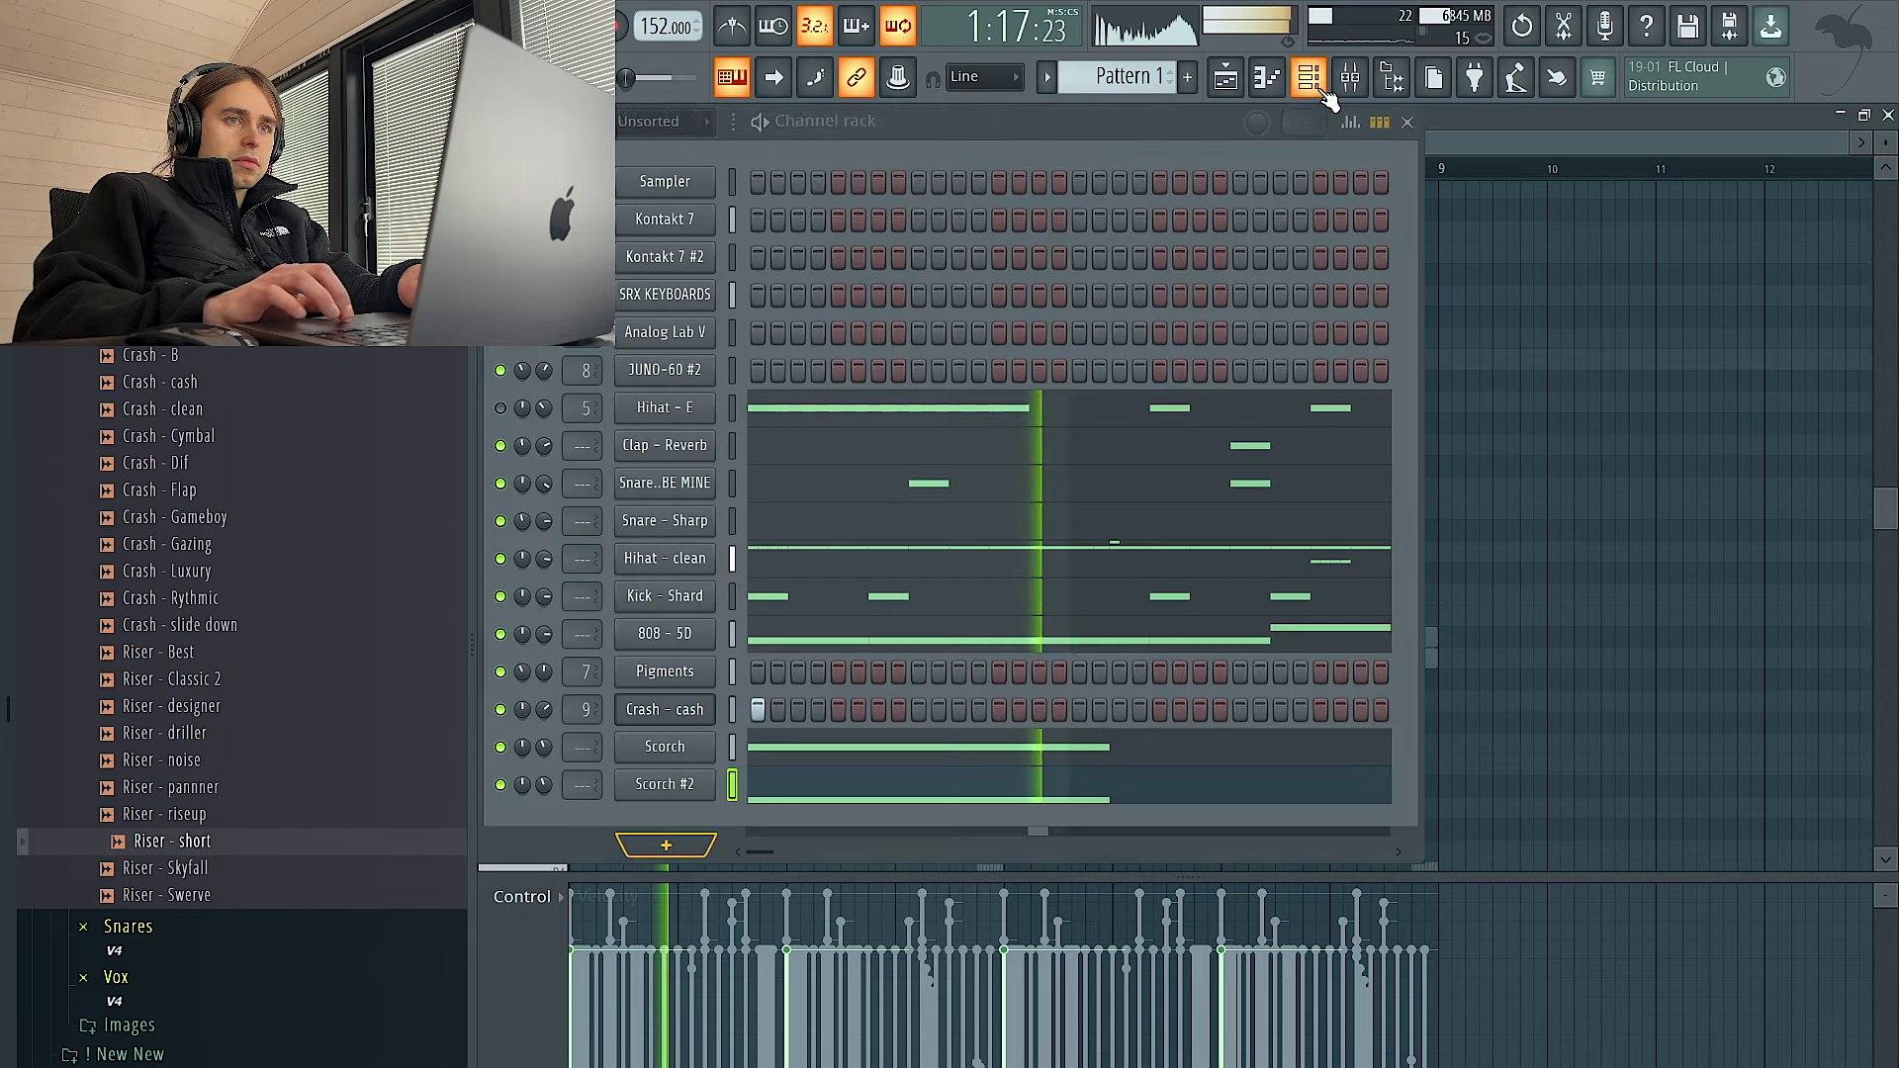
right_click(1458, 498)
Duplicate all four Scorch #2 notes one octave lower, reduce the velocity of the copies and play them
key(ctrl+a)
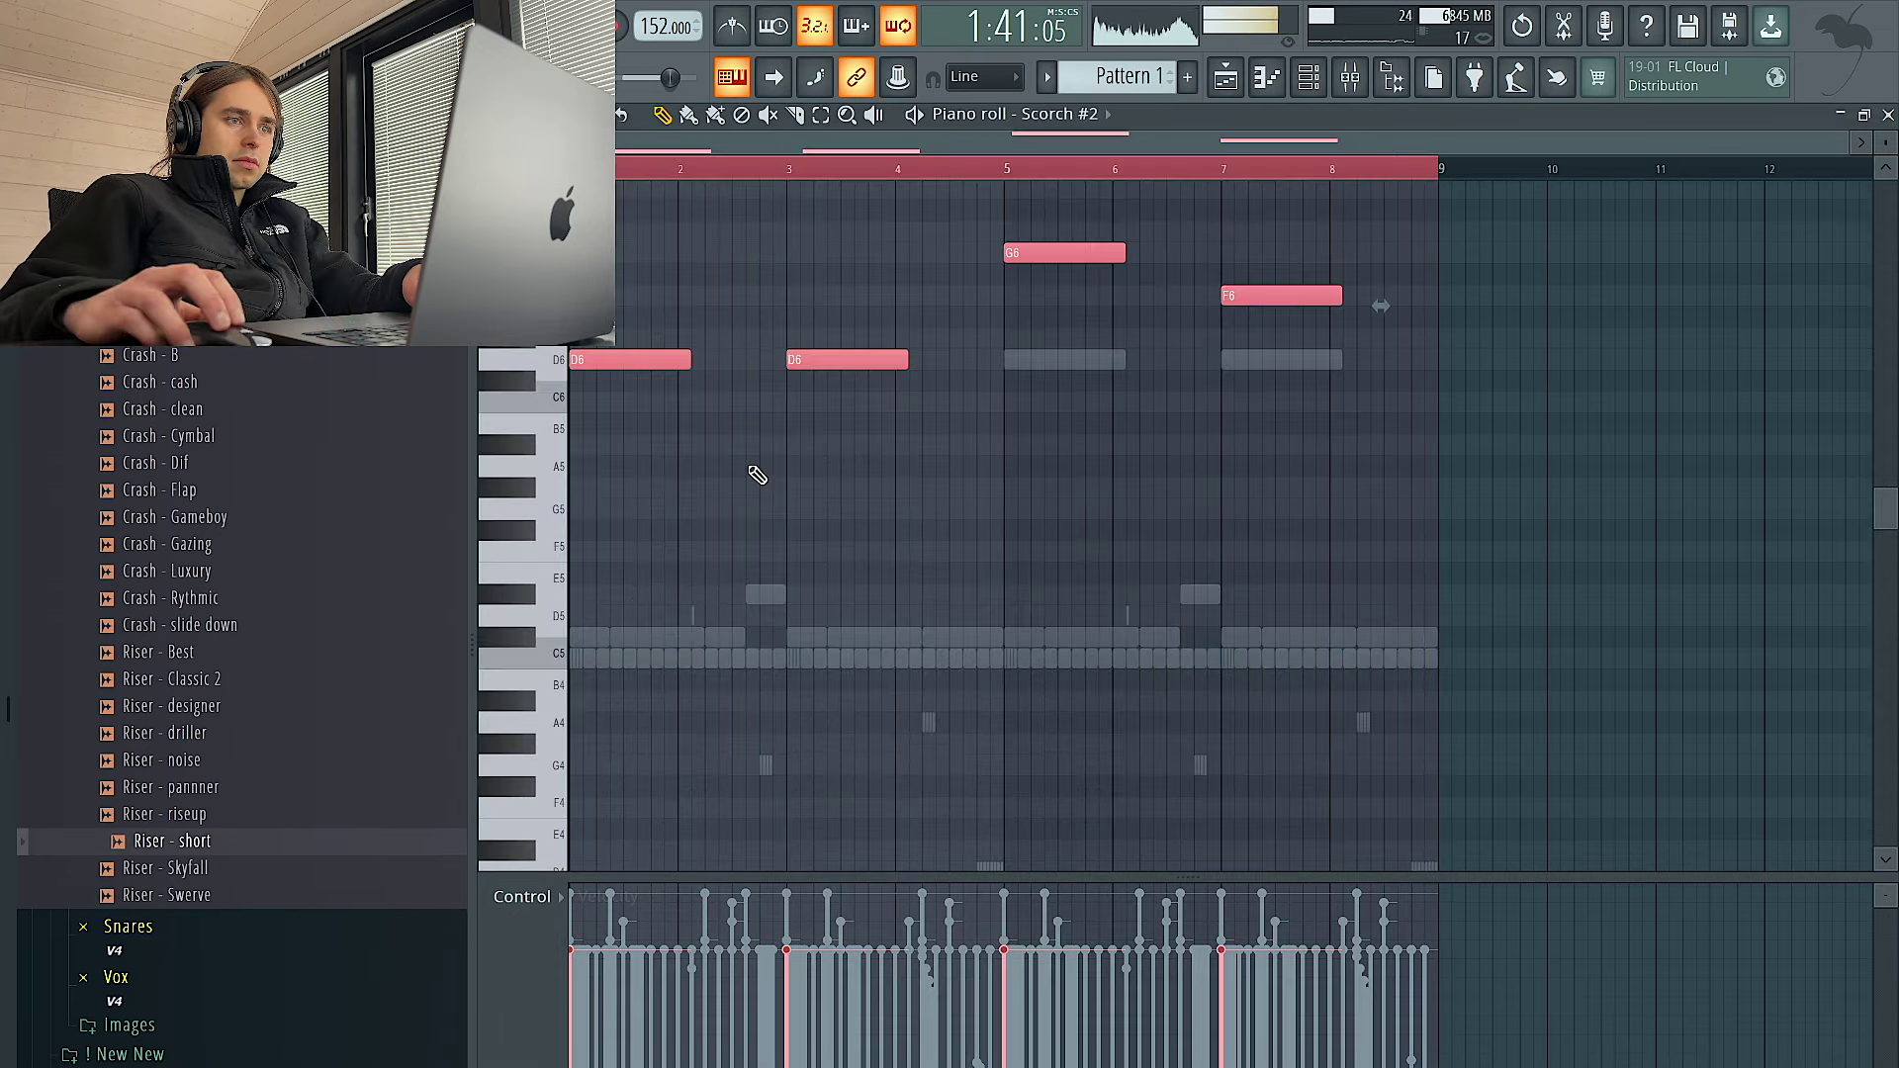
shift+drag(571, 381, 572, 637)
key(space)
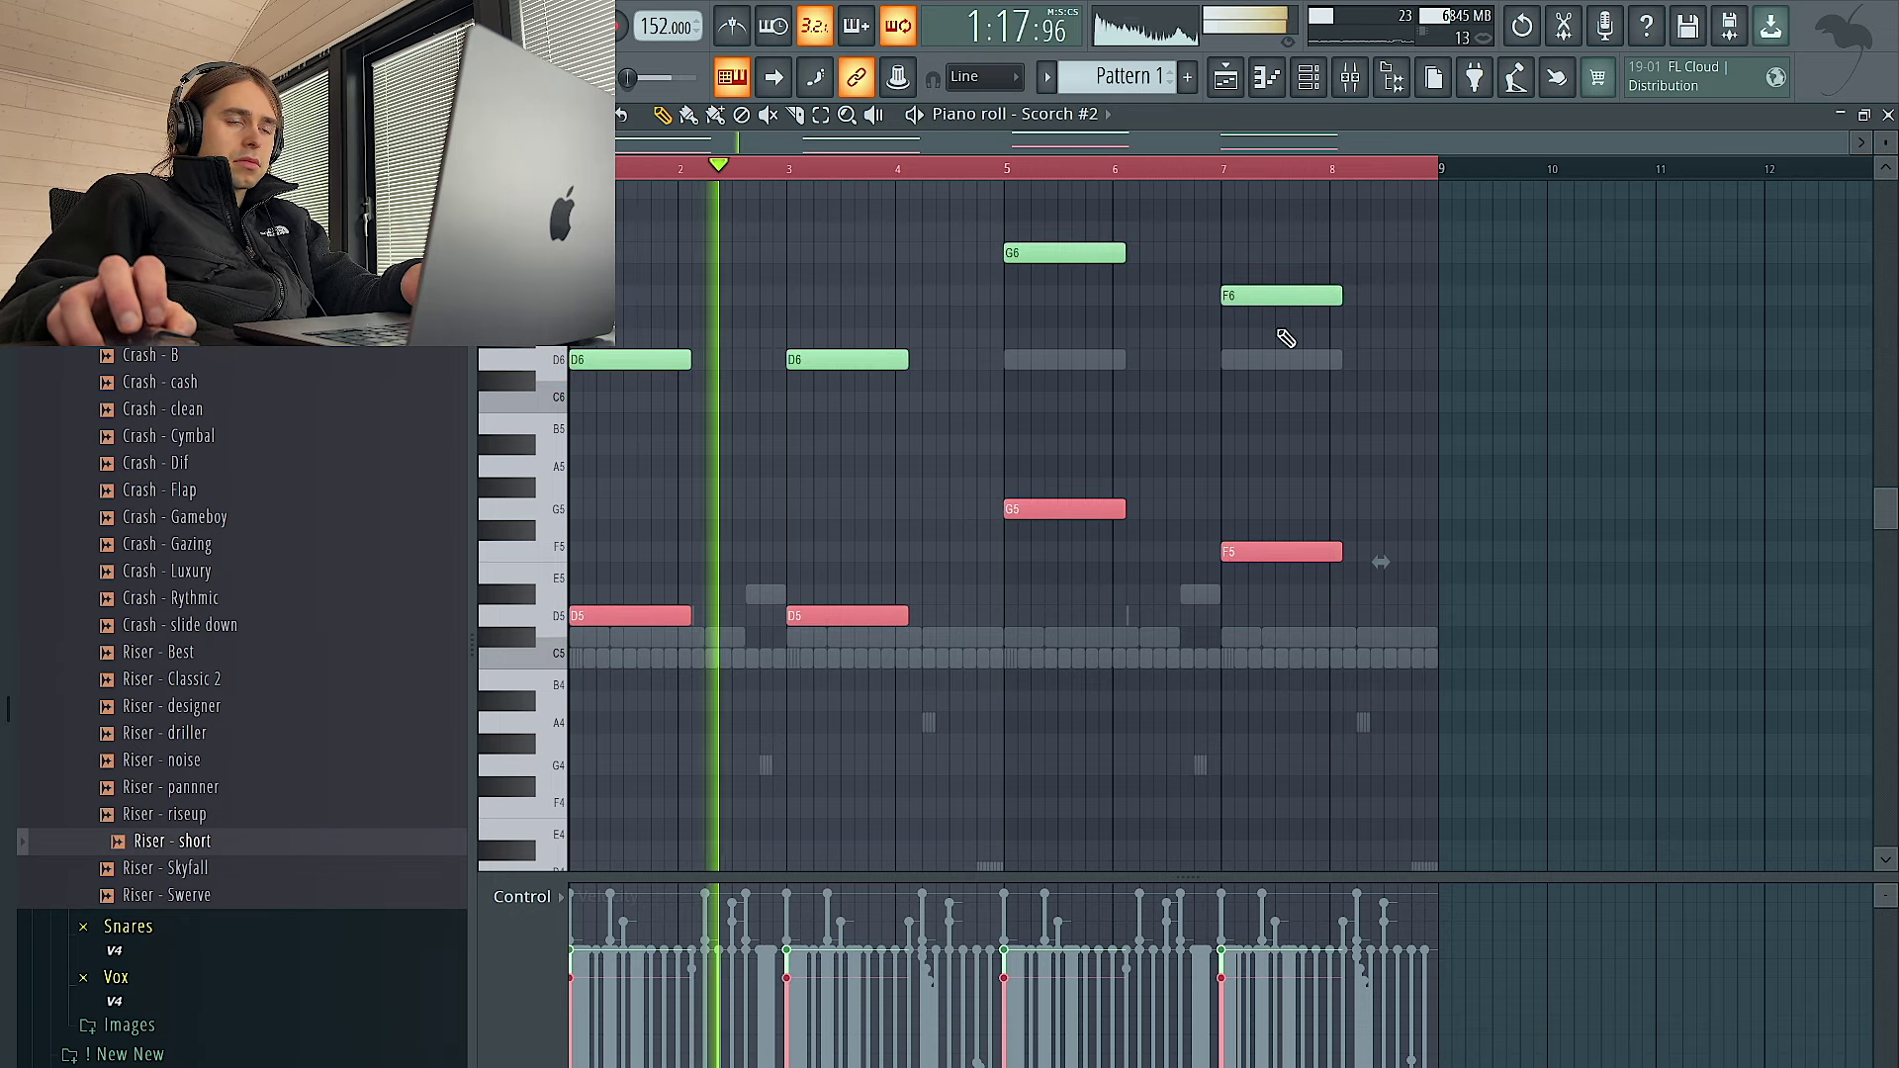
key(space)
Shorten all eight Scorch #2 notes to one bar each and adjust the channel's panning during playback
key(ctrl+a)
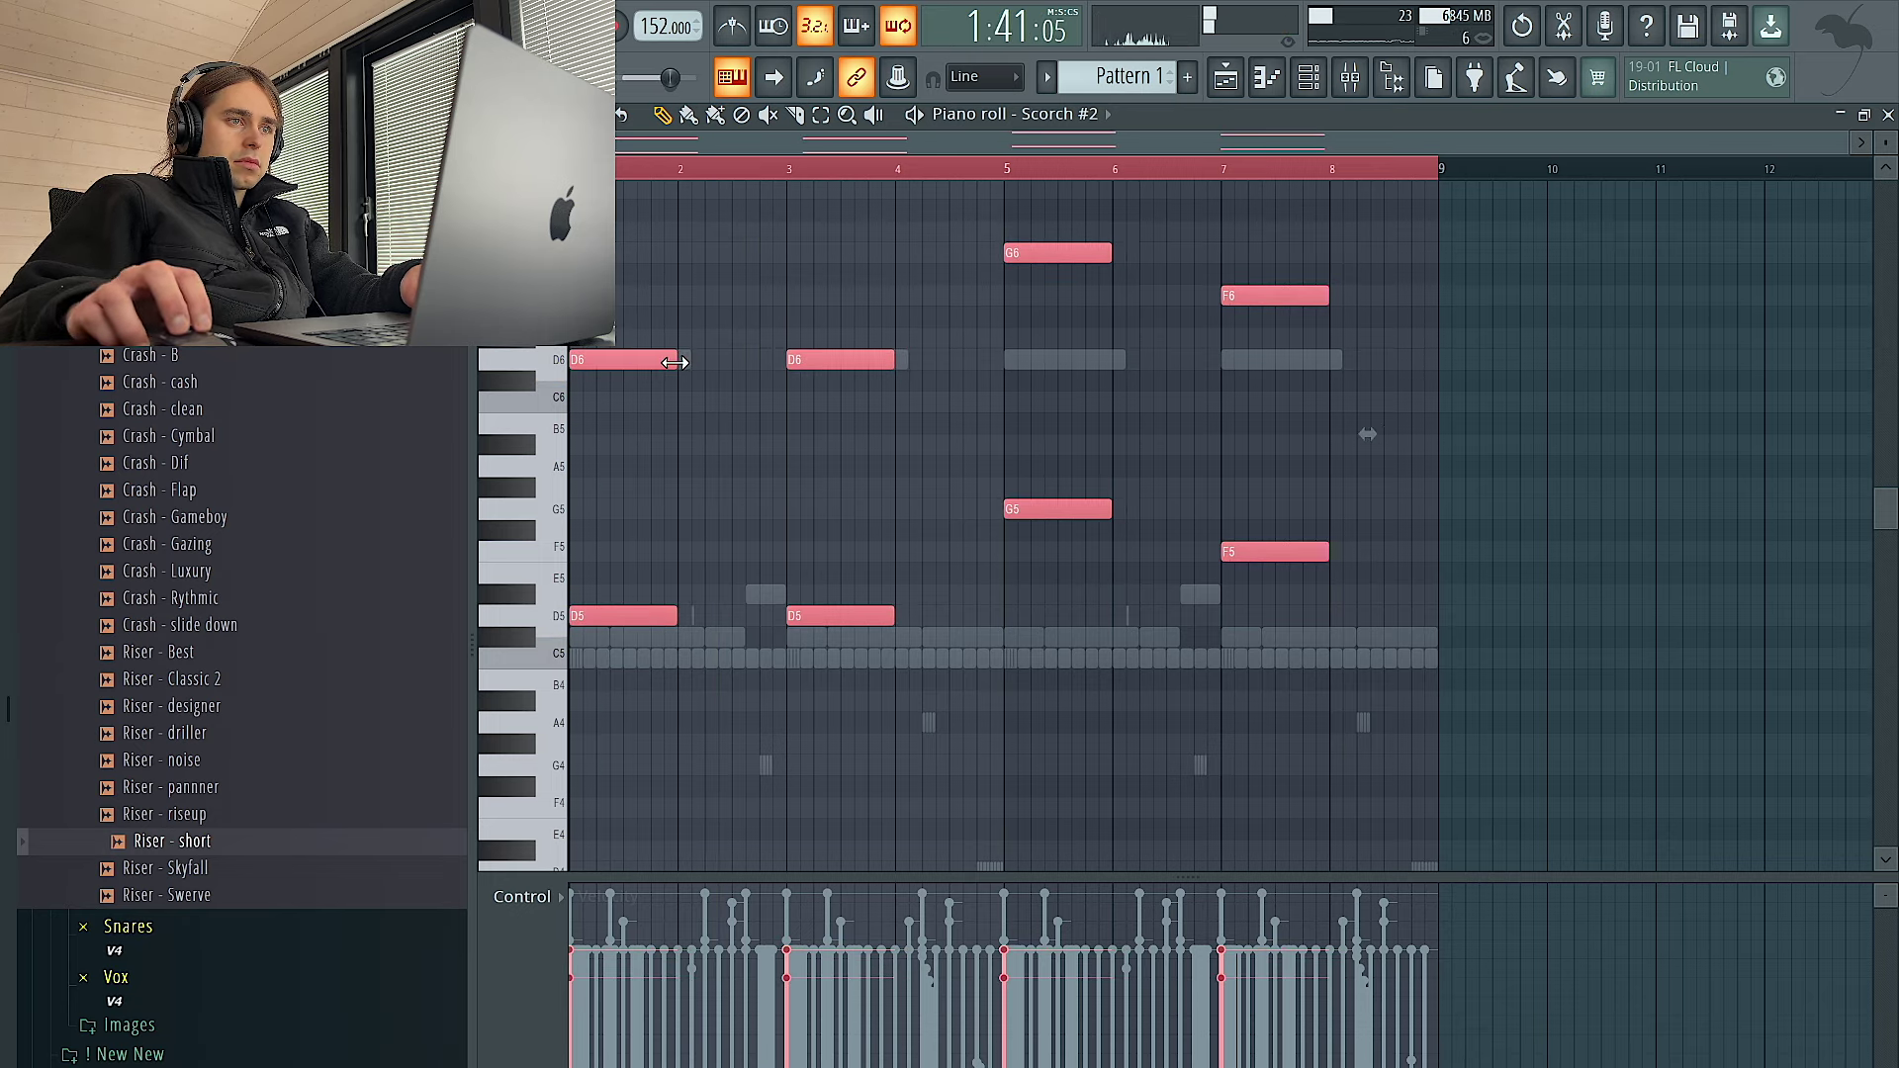
key(space)
key(ctrl+d)
click(1309, 78)
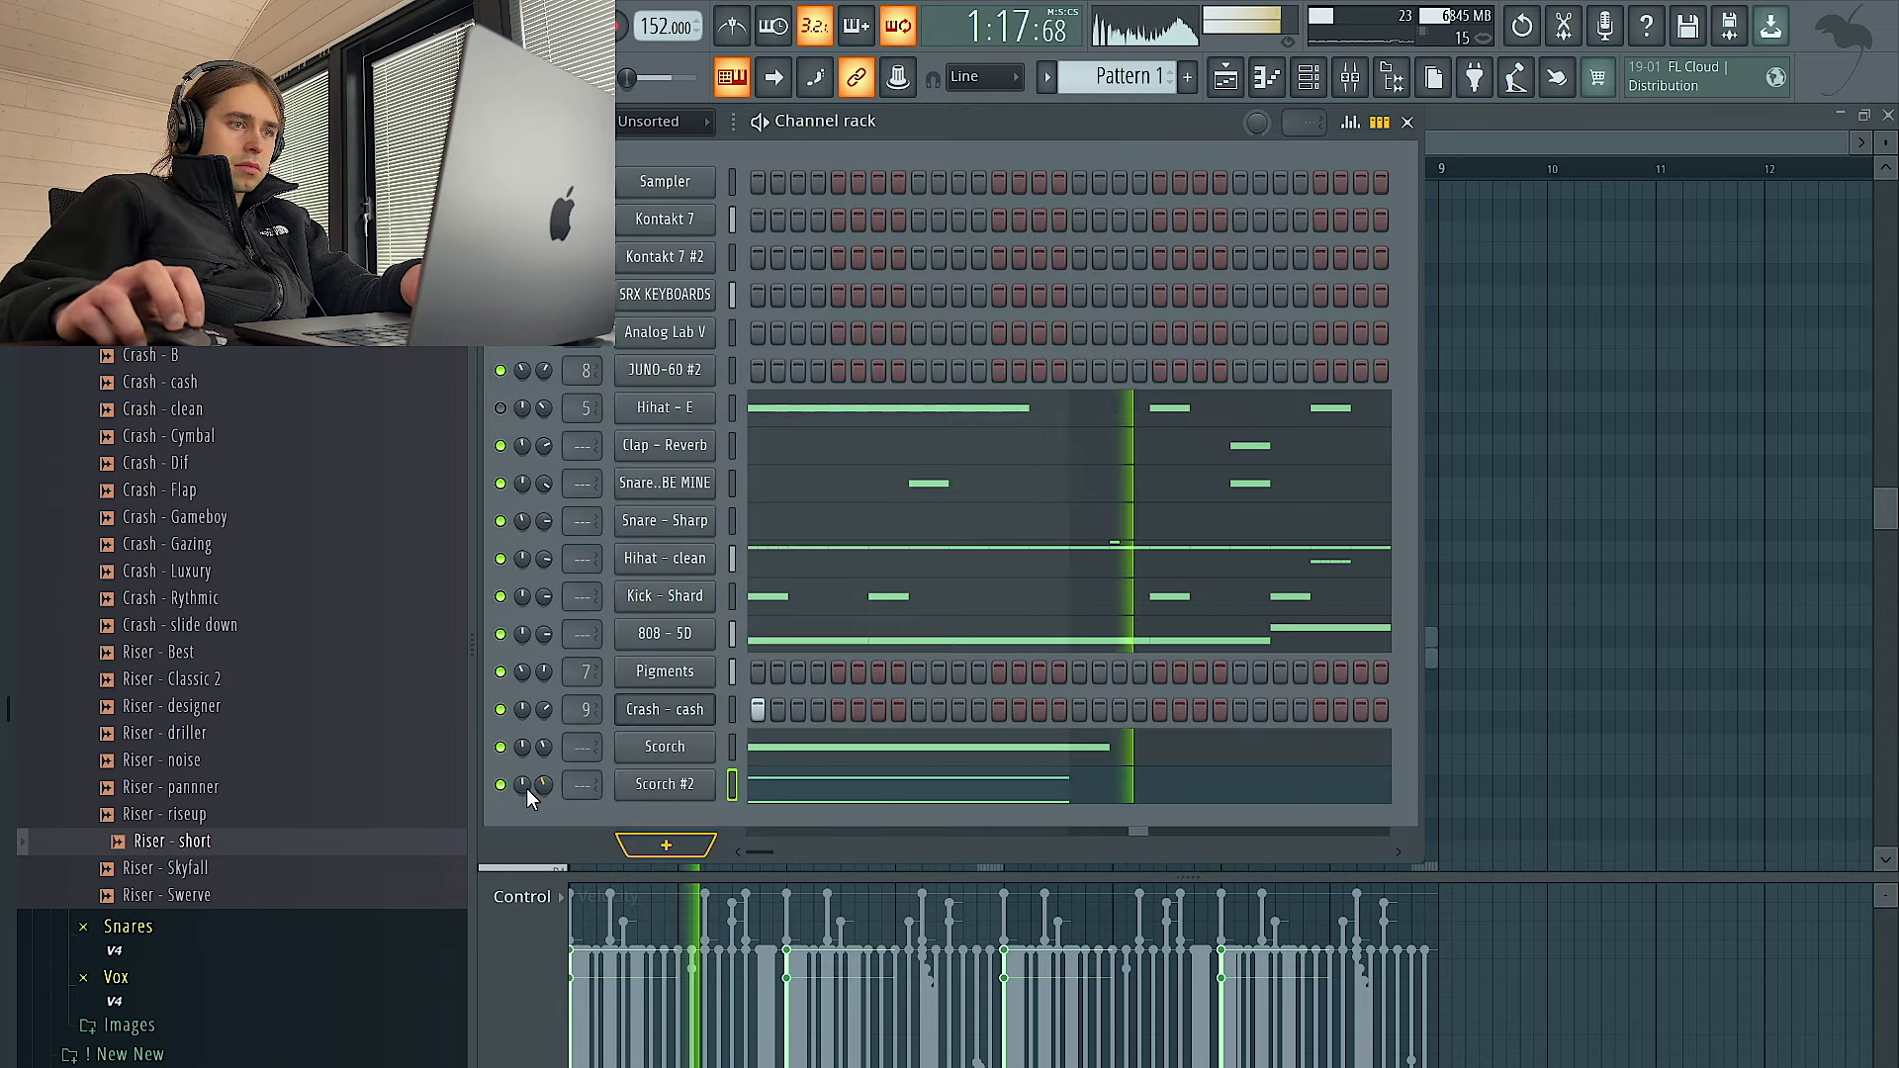
drag(524, 787, 543, 779)
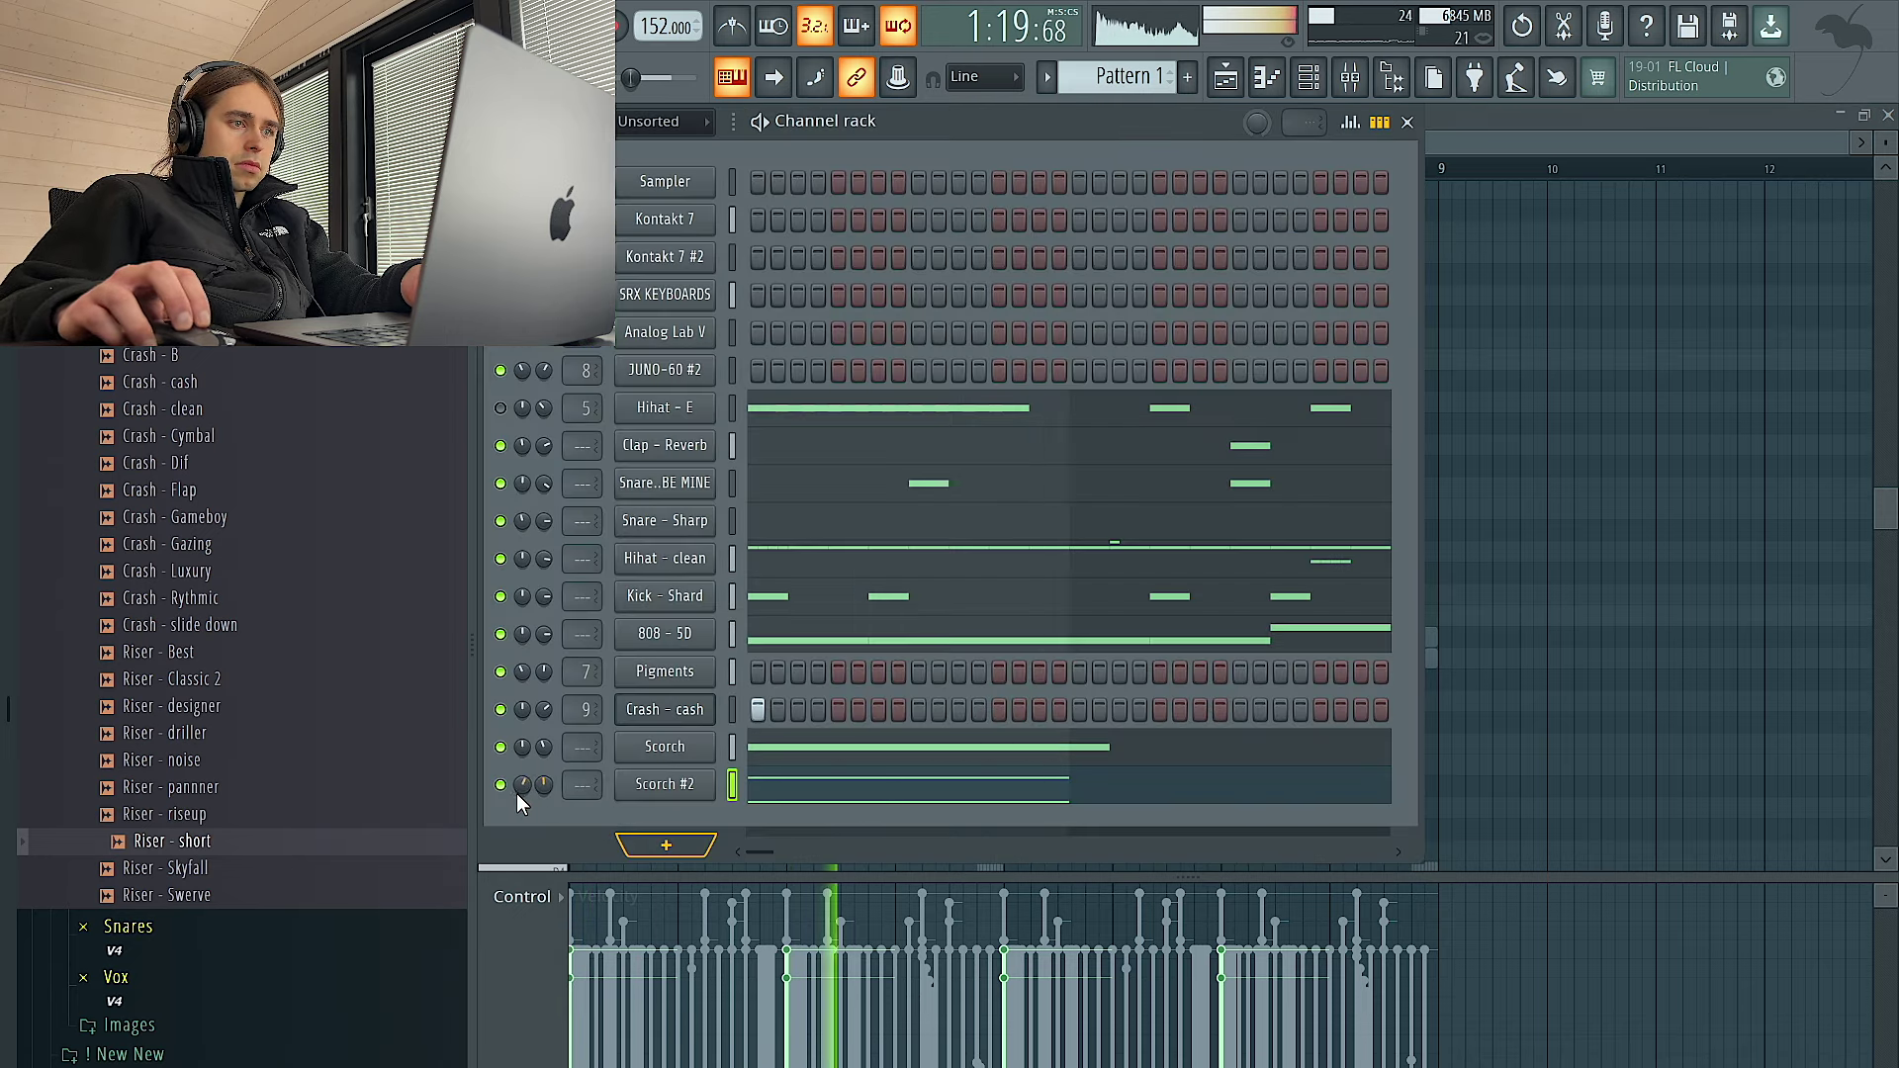
Duplicate the upper D6, D6, G6 and F6 notes of Scorch #2 one octave higher at a lower velocity
right_click(1577, 420)
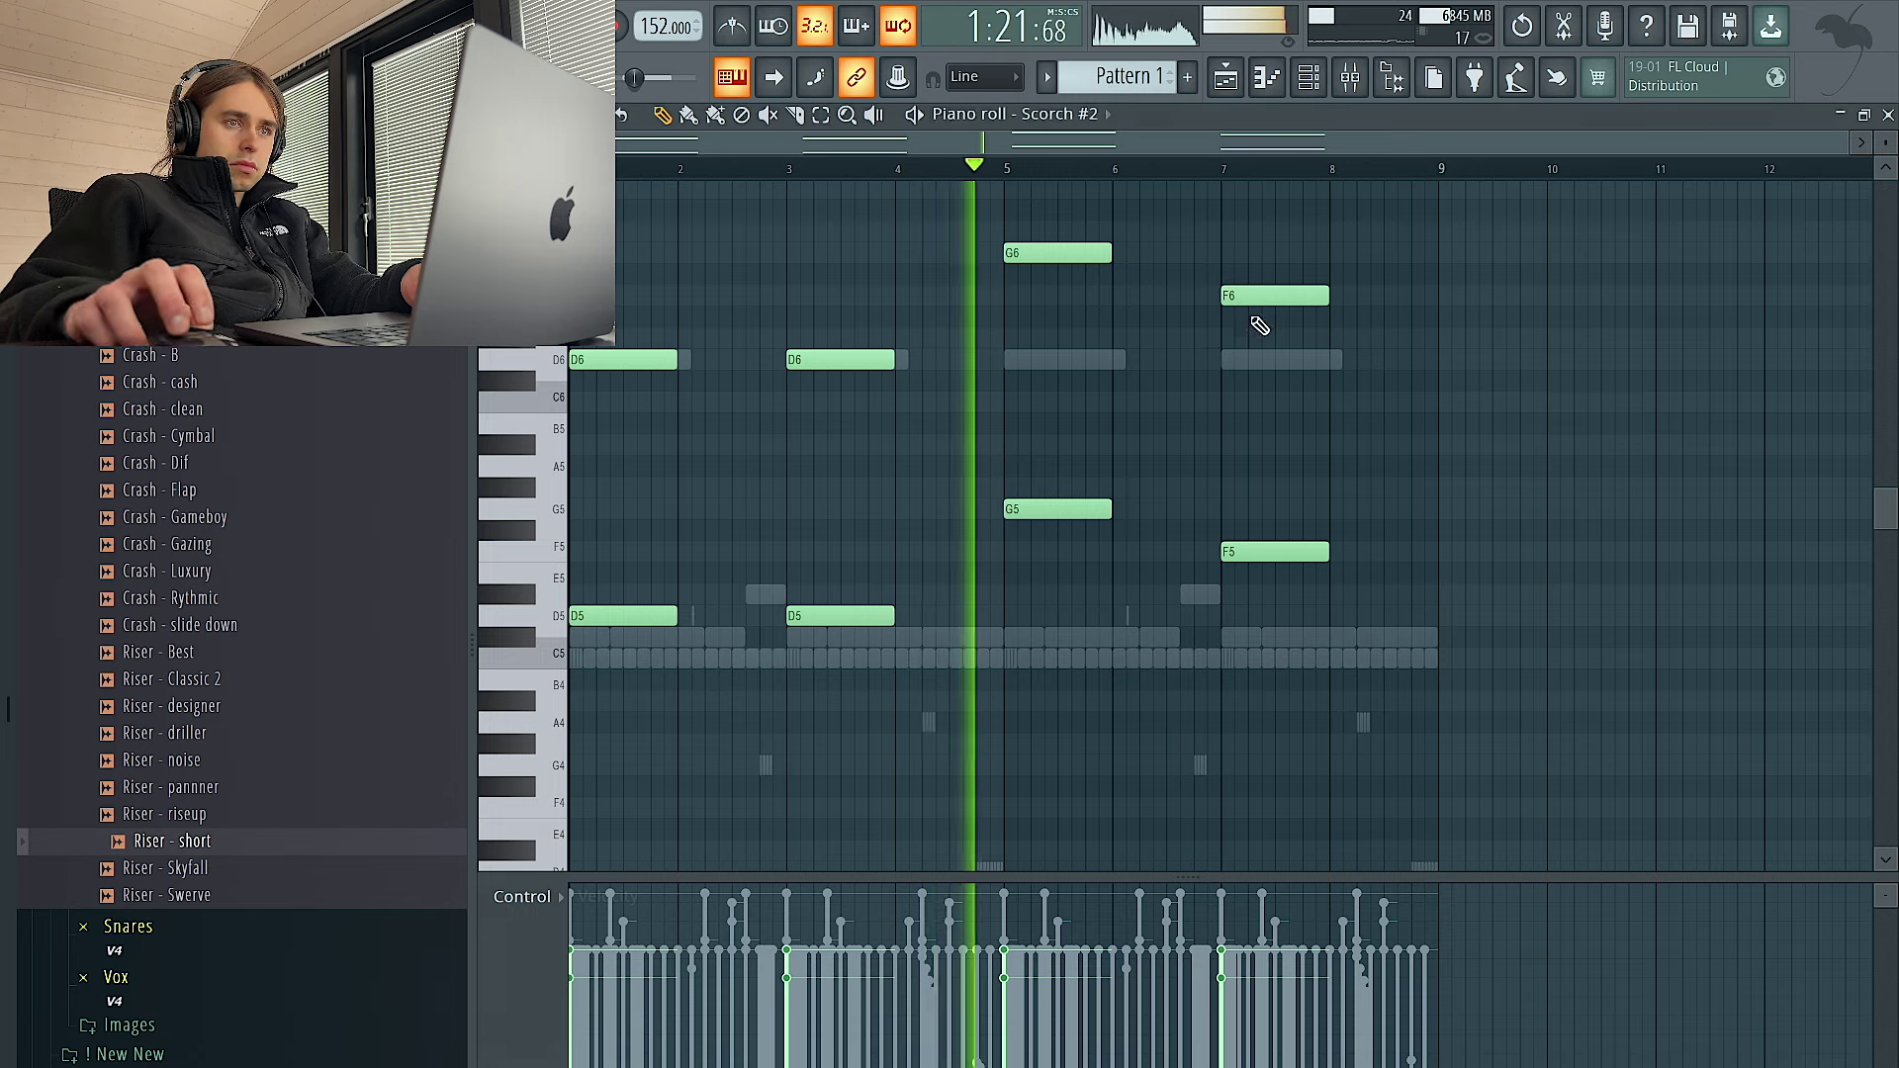
drag(1263, 246, 1240, 595)
scroll(702, 491, up, 2)
scroll(703, 482, up, 1)
drag(1396, 509, 643, 368)
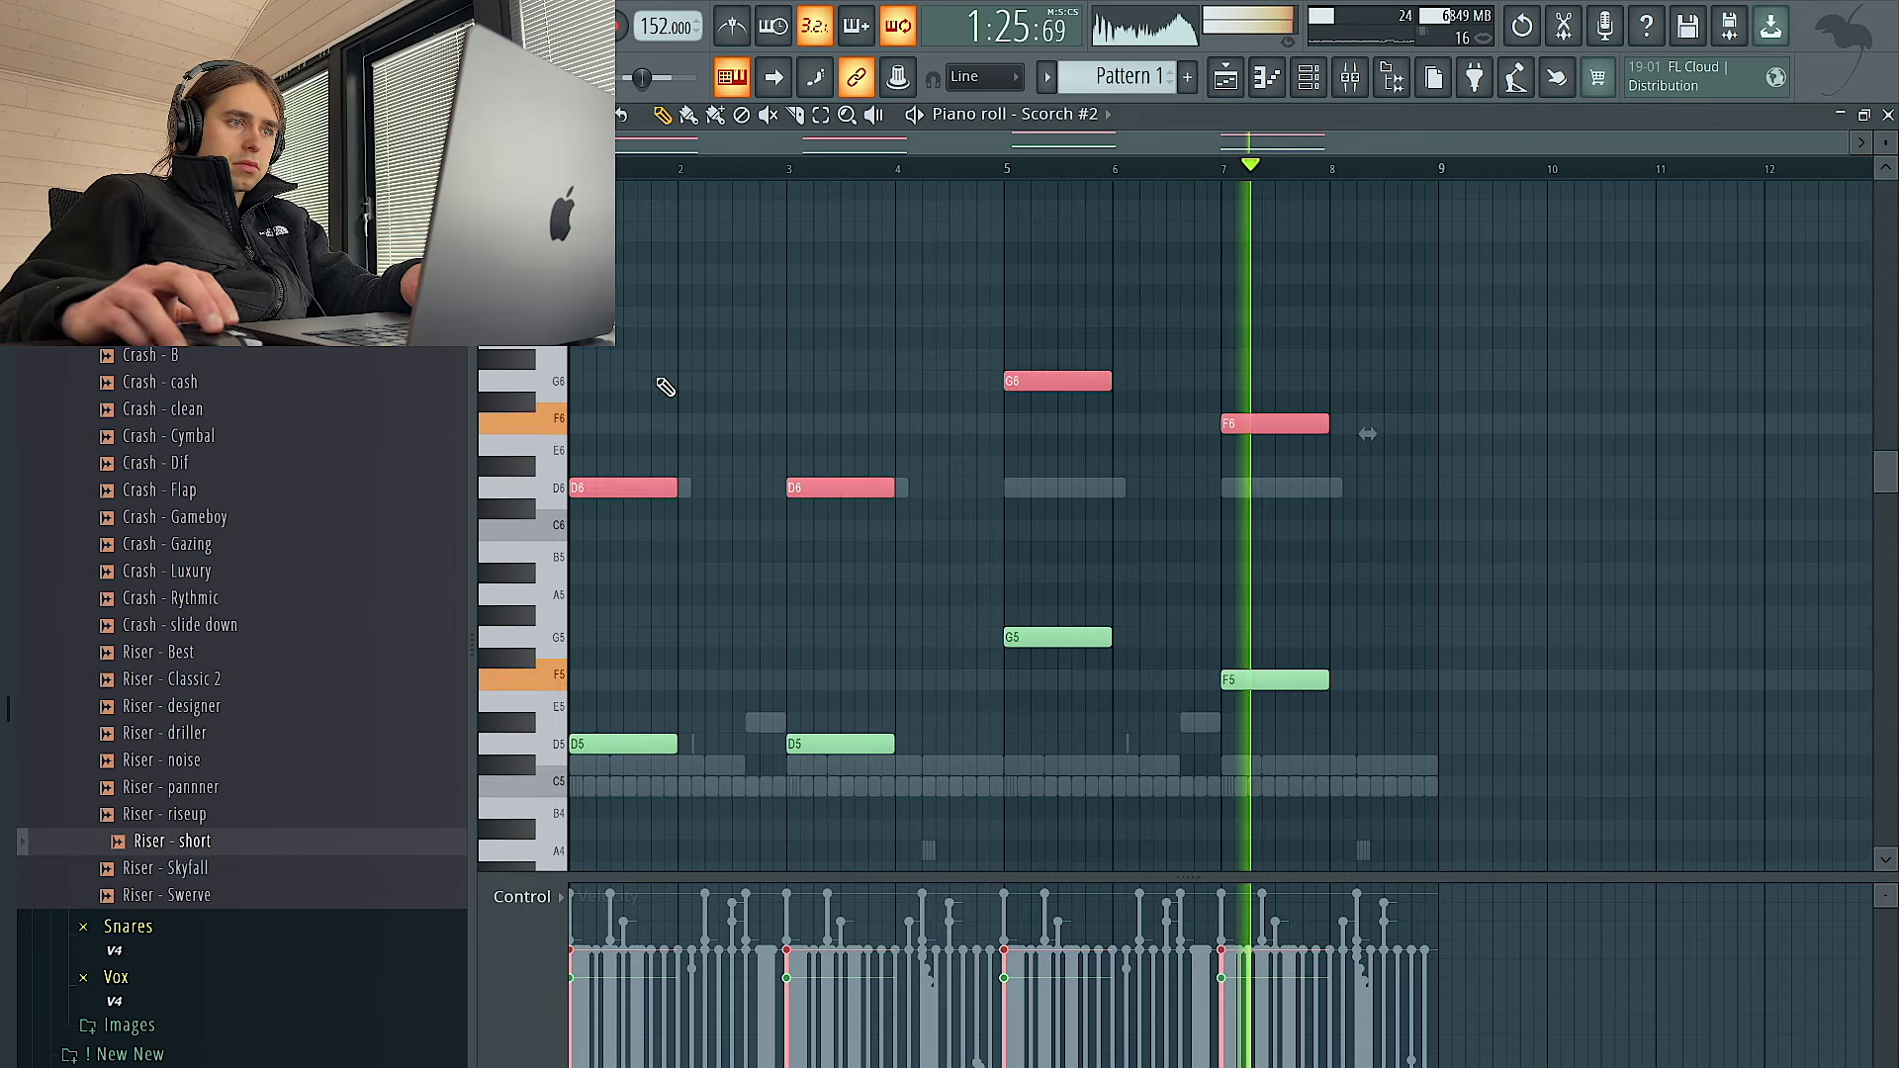
drag(580, 485, 579, 229)
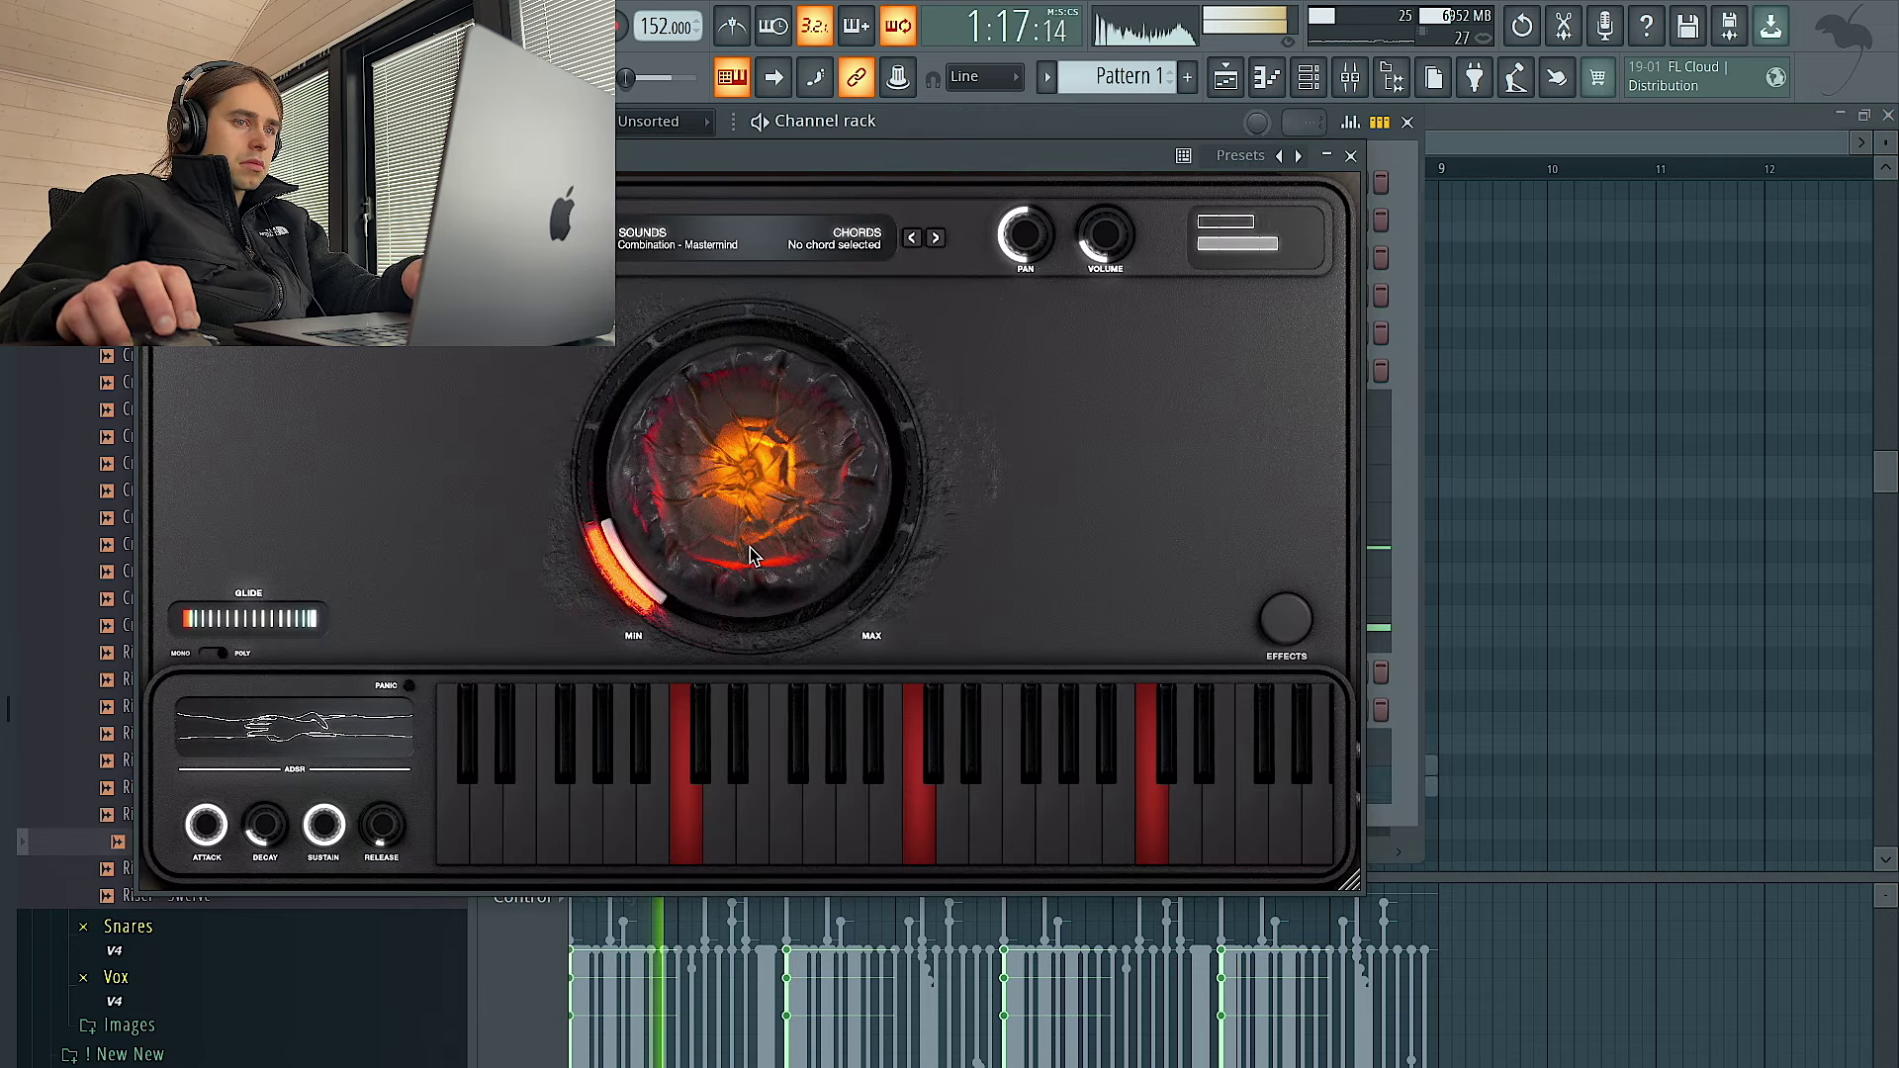
Turn the main dial of Scorch #2's Combination - Mastermind sound close to maximum and close the instrument
drag(752, 556, 722, 504)
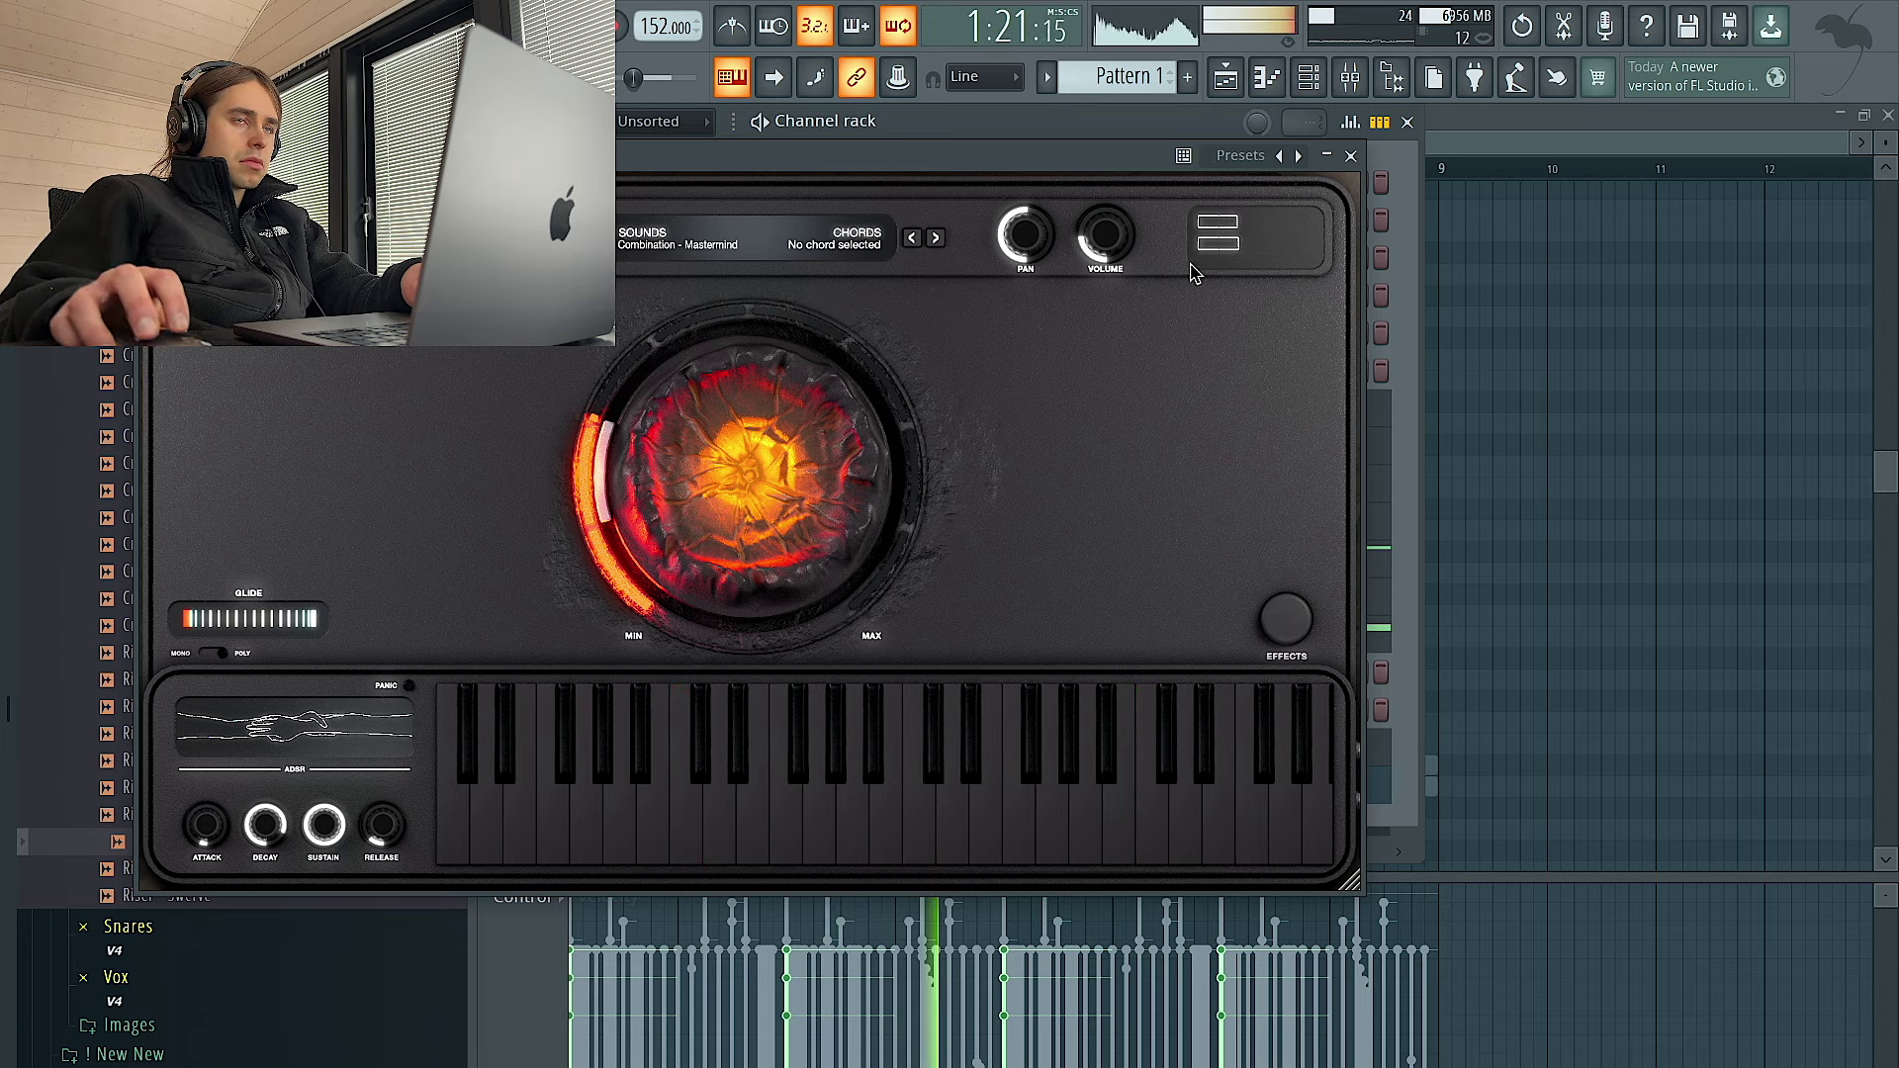
drag(725, 499, 721, 437)
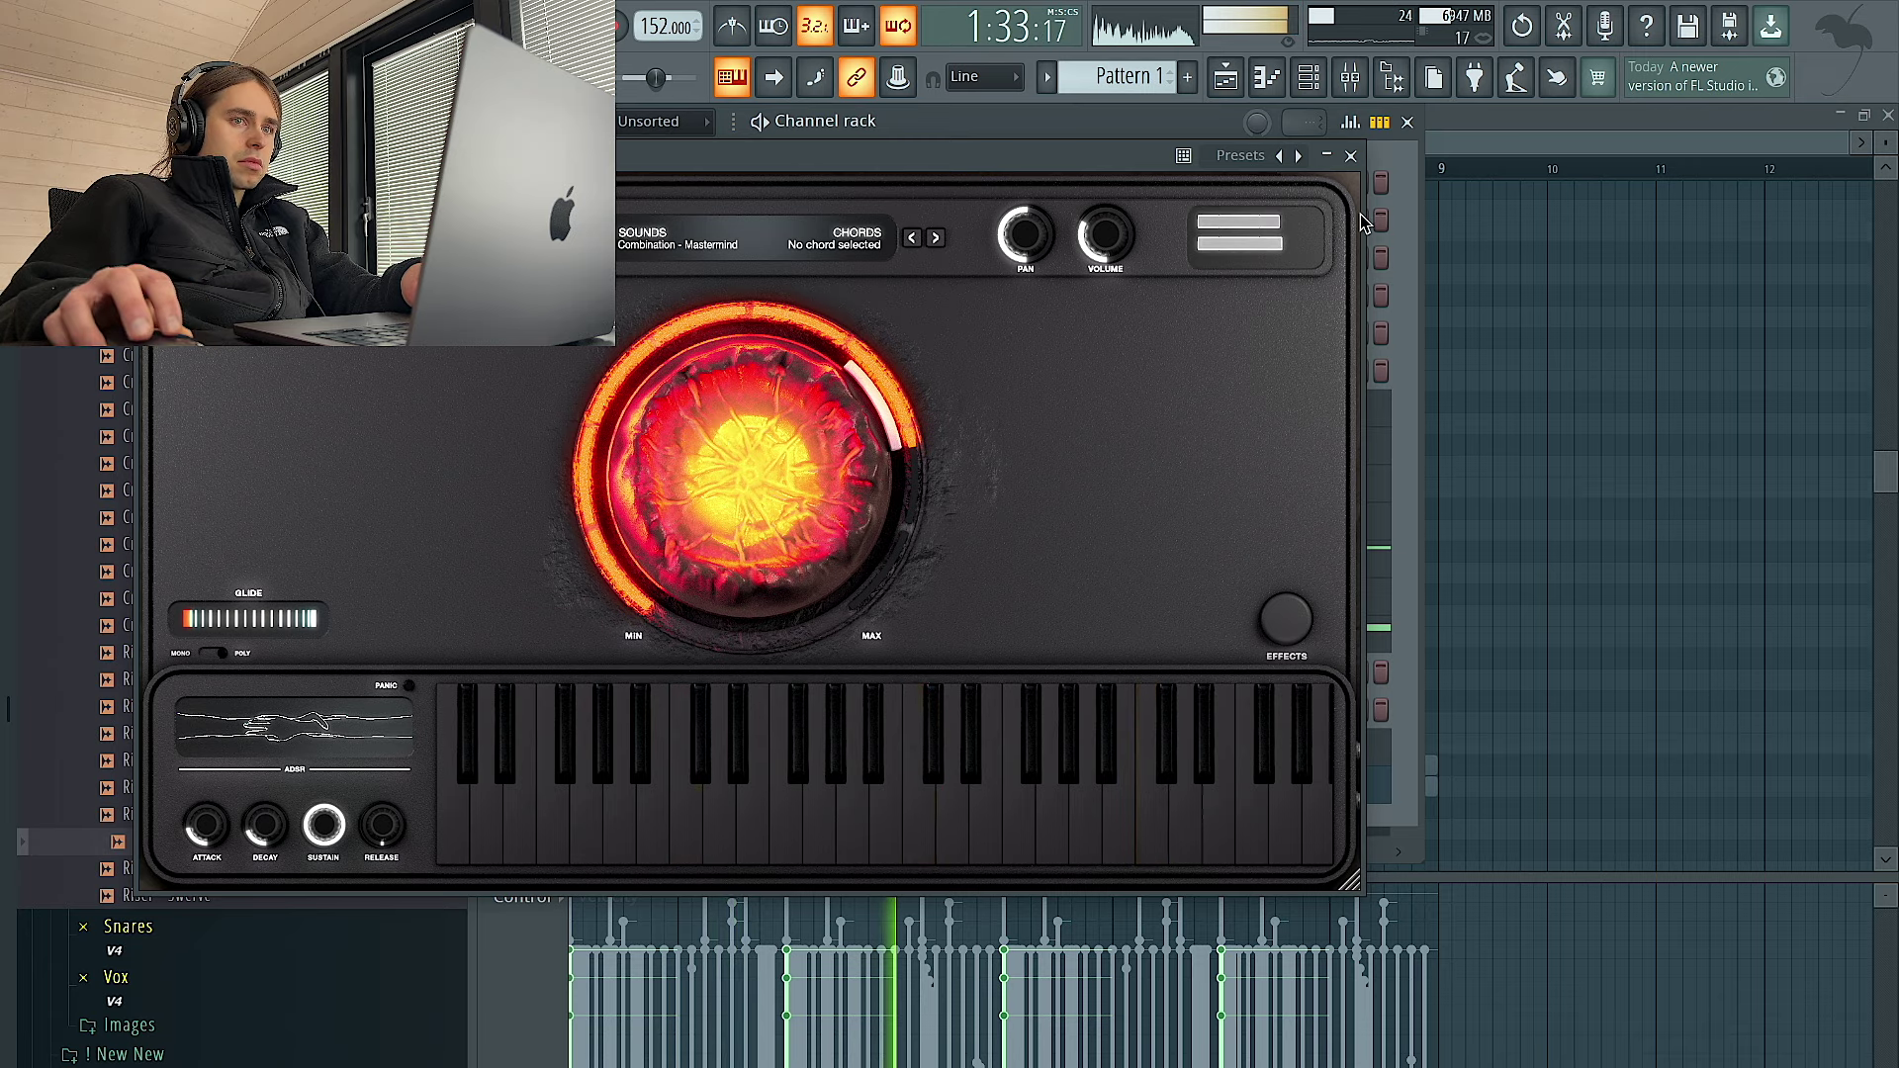
click(1350, 155)
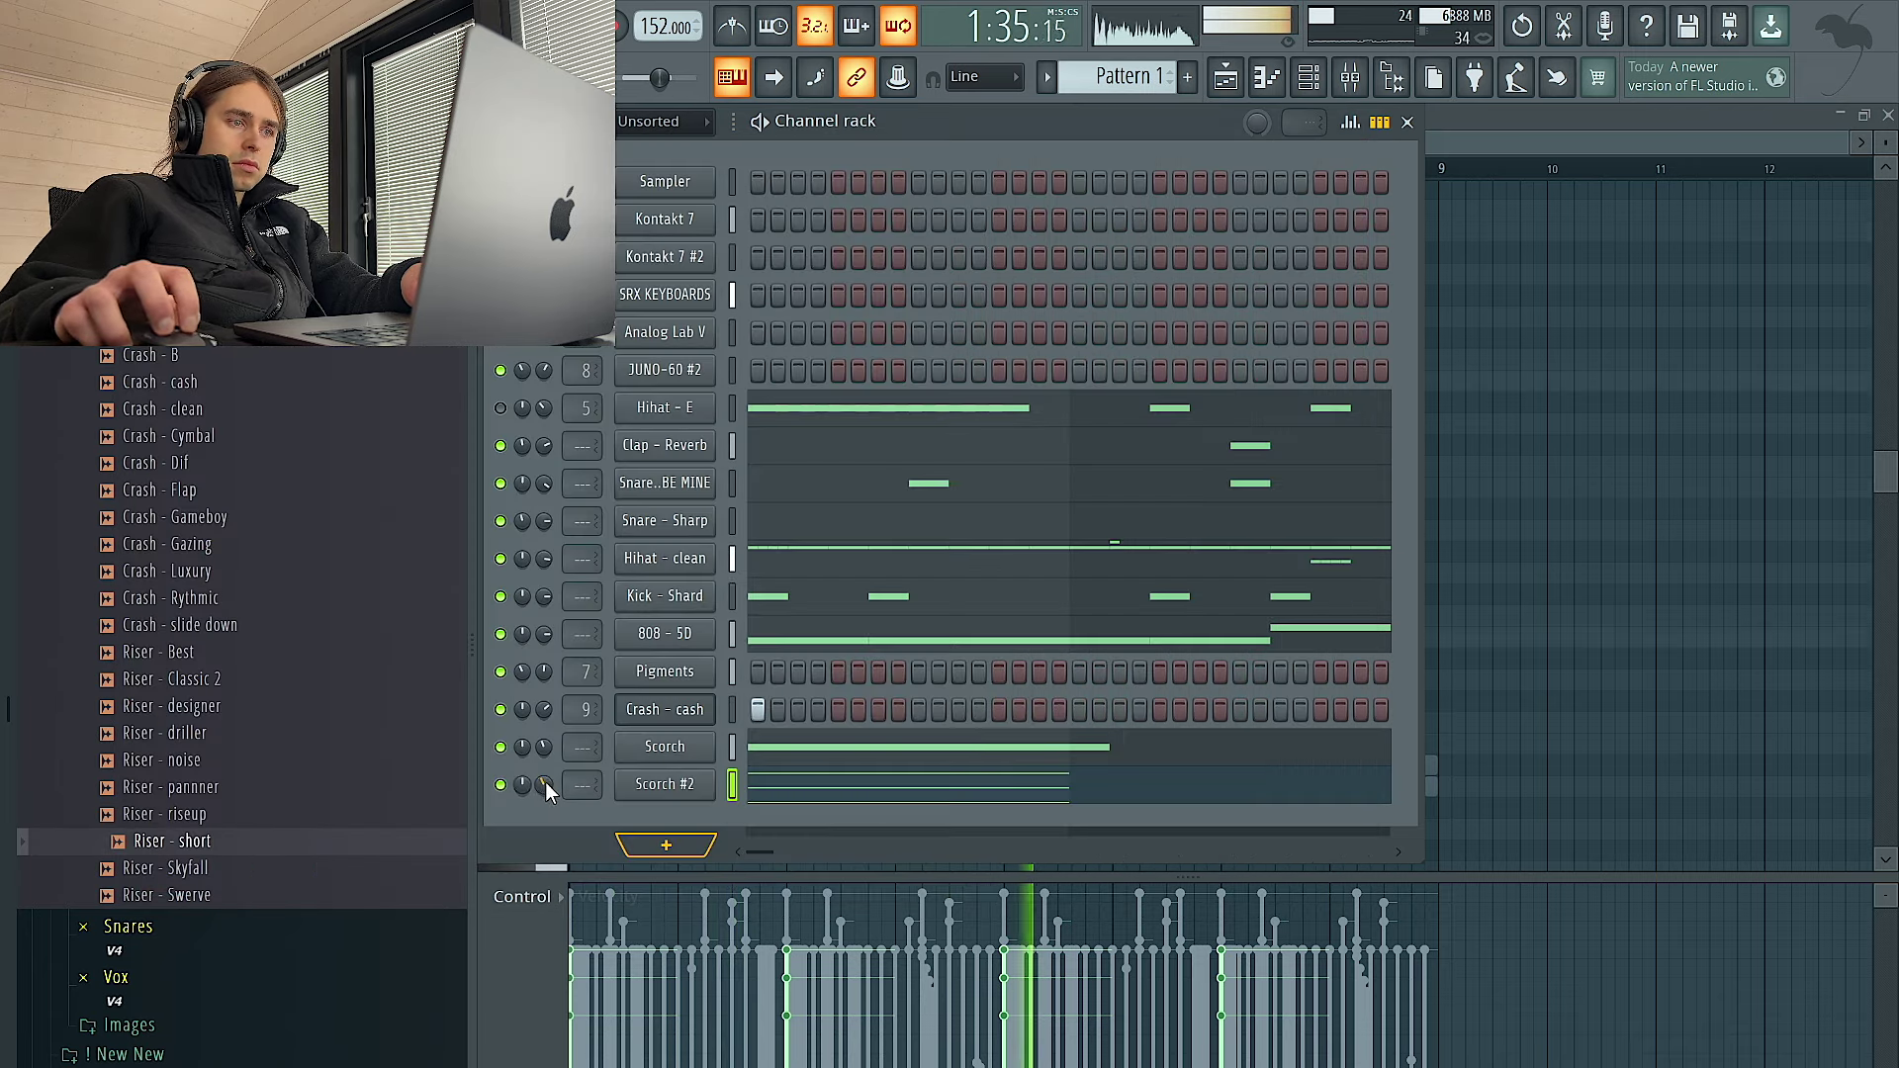
click(664, 784)
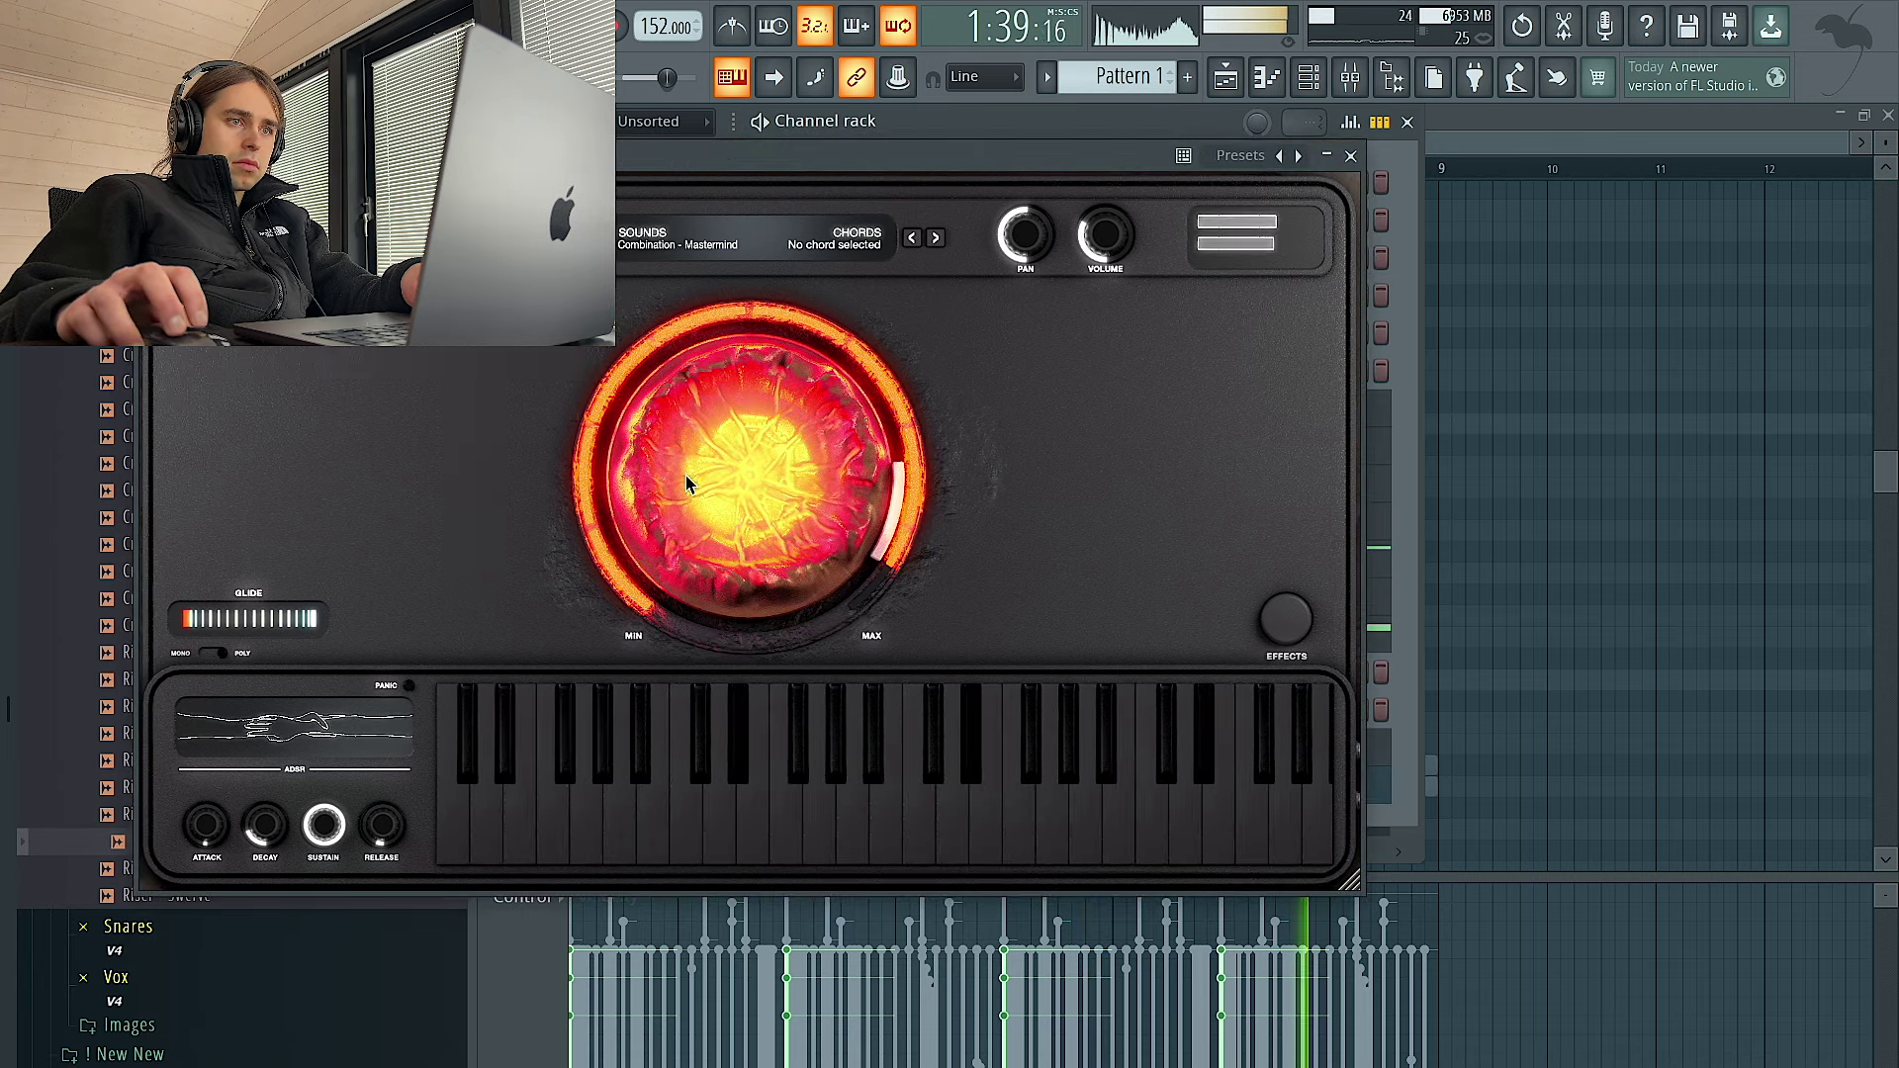
click(1350, 156)
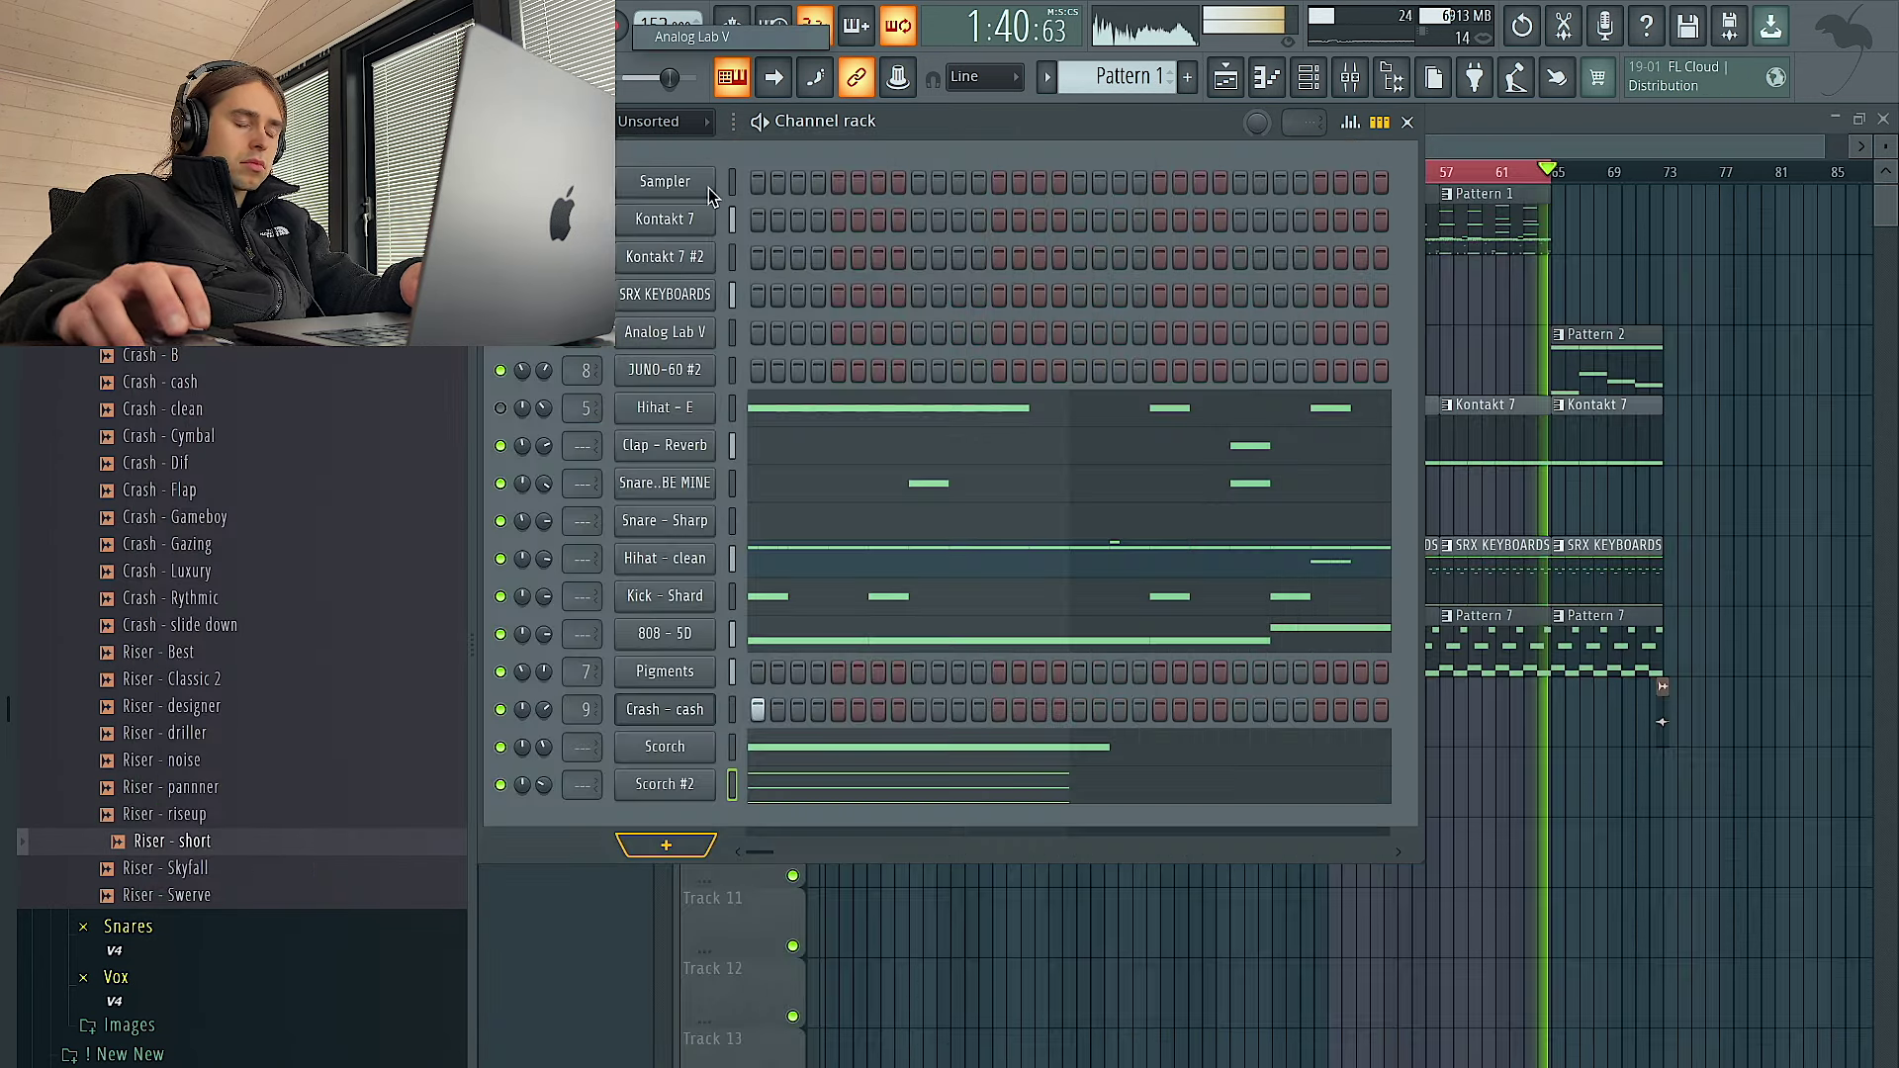
Add a second Analog Lab V channel and load the Anything real choir preset from the vocal sounds
click(660, 334)
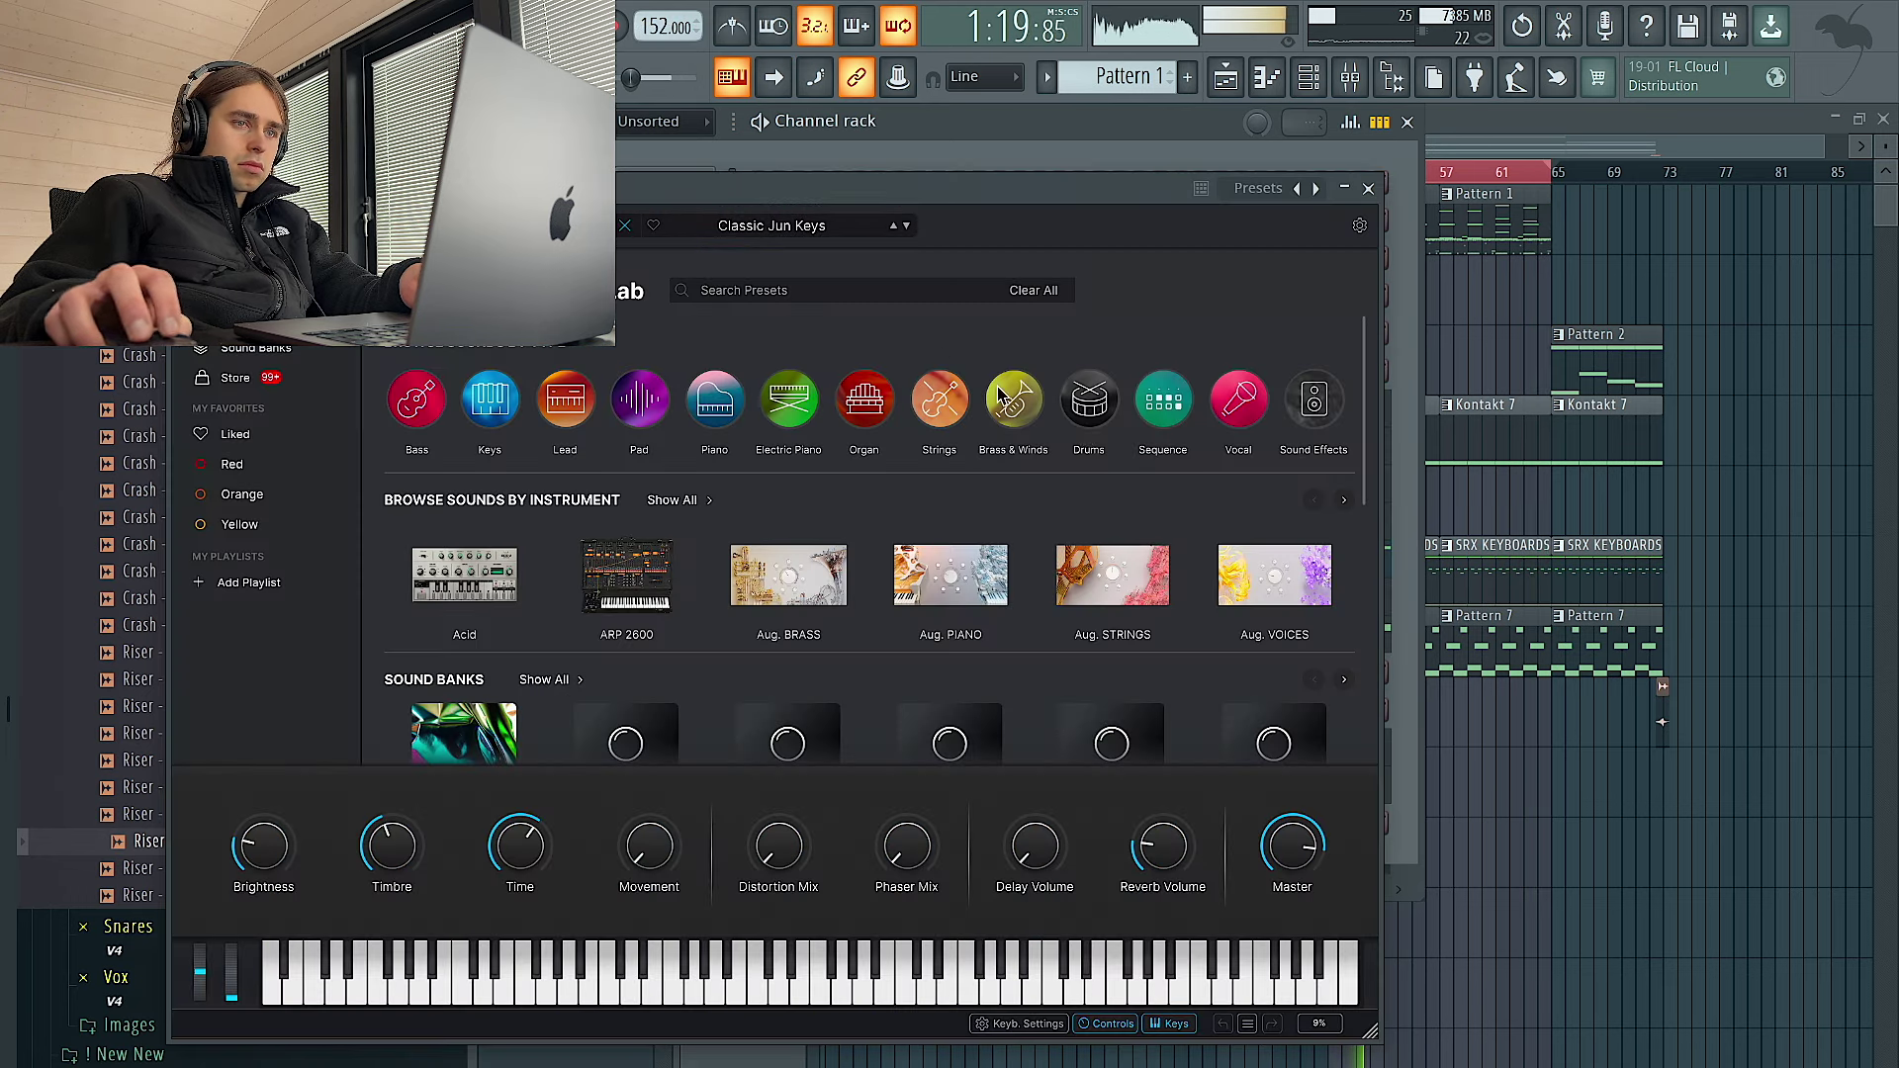
click(1236, 400)
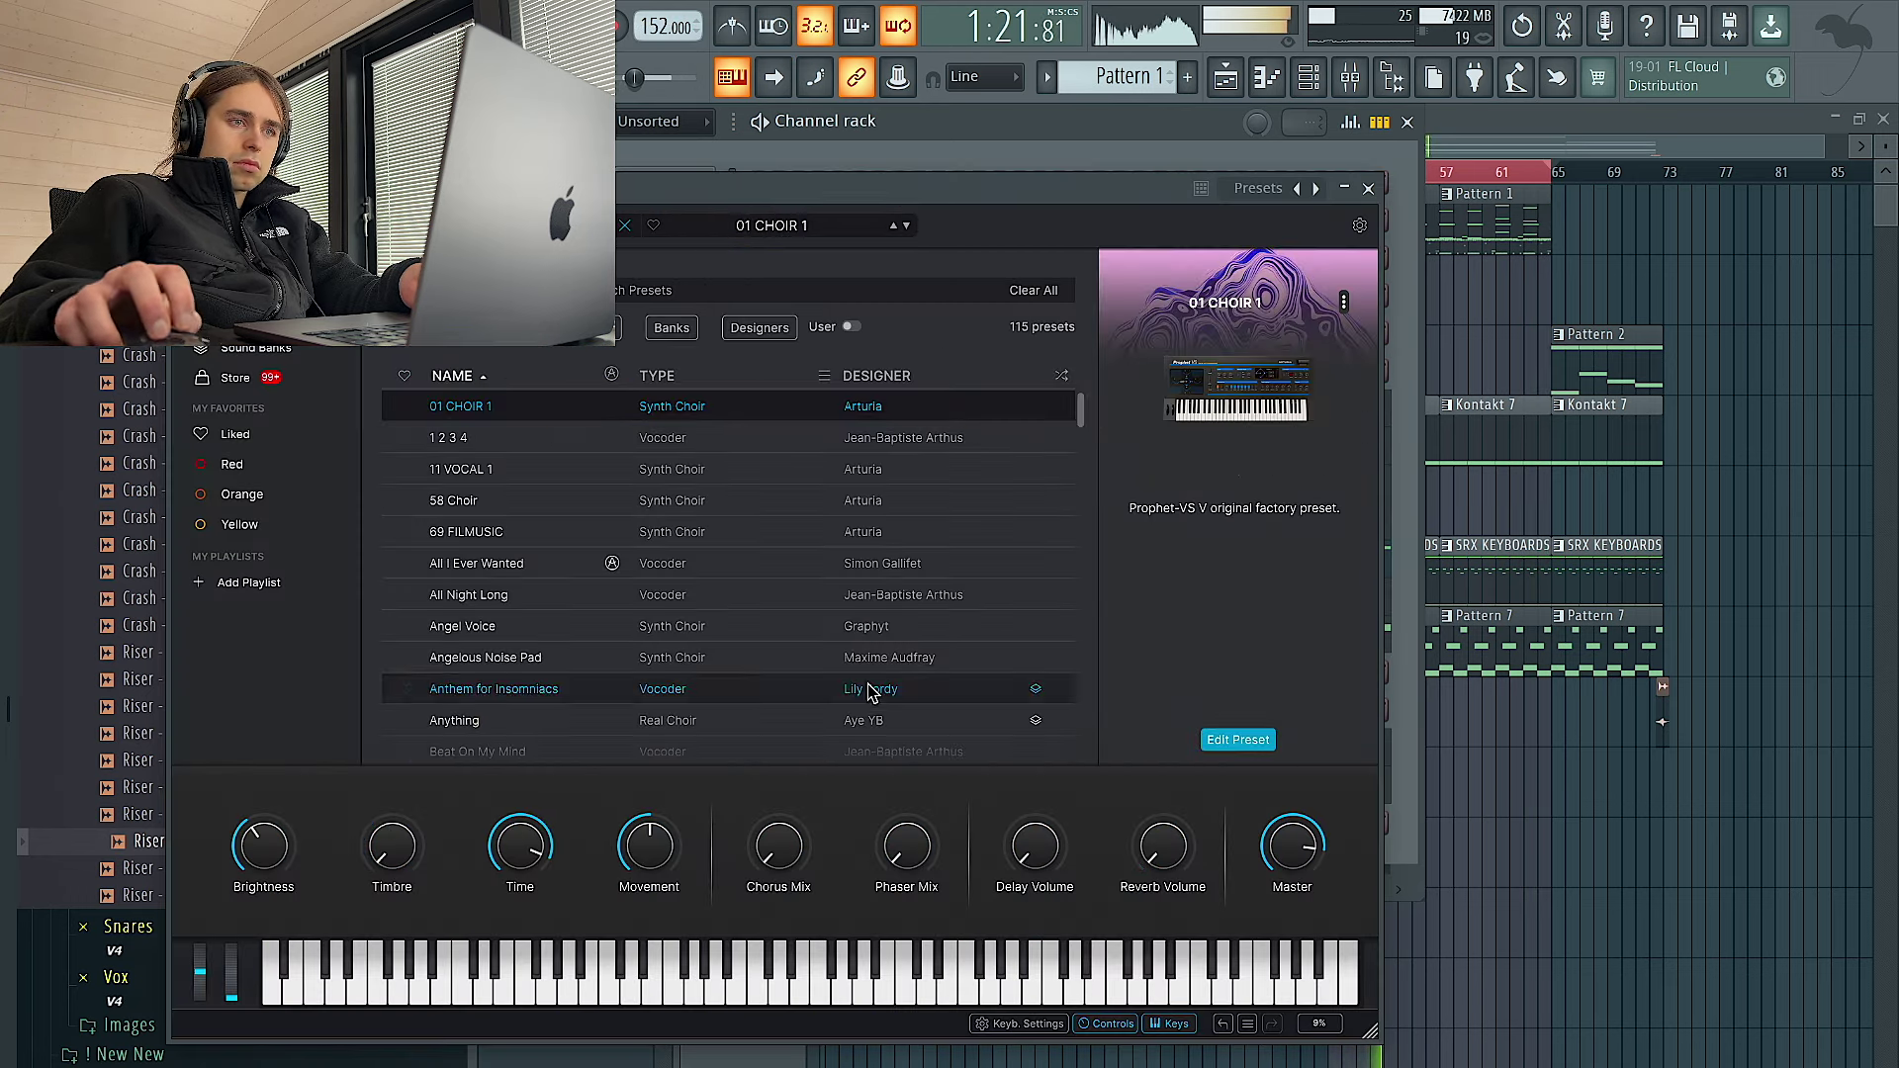
click(663, 626)
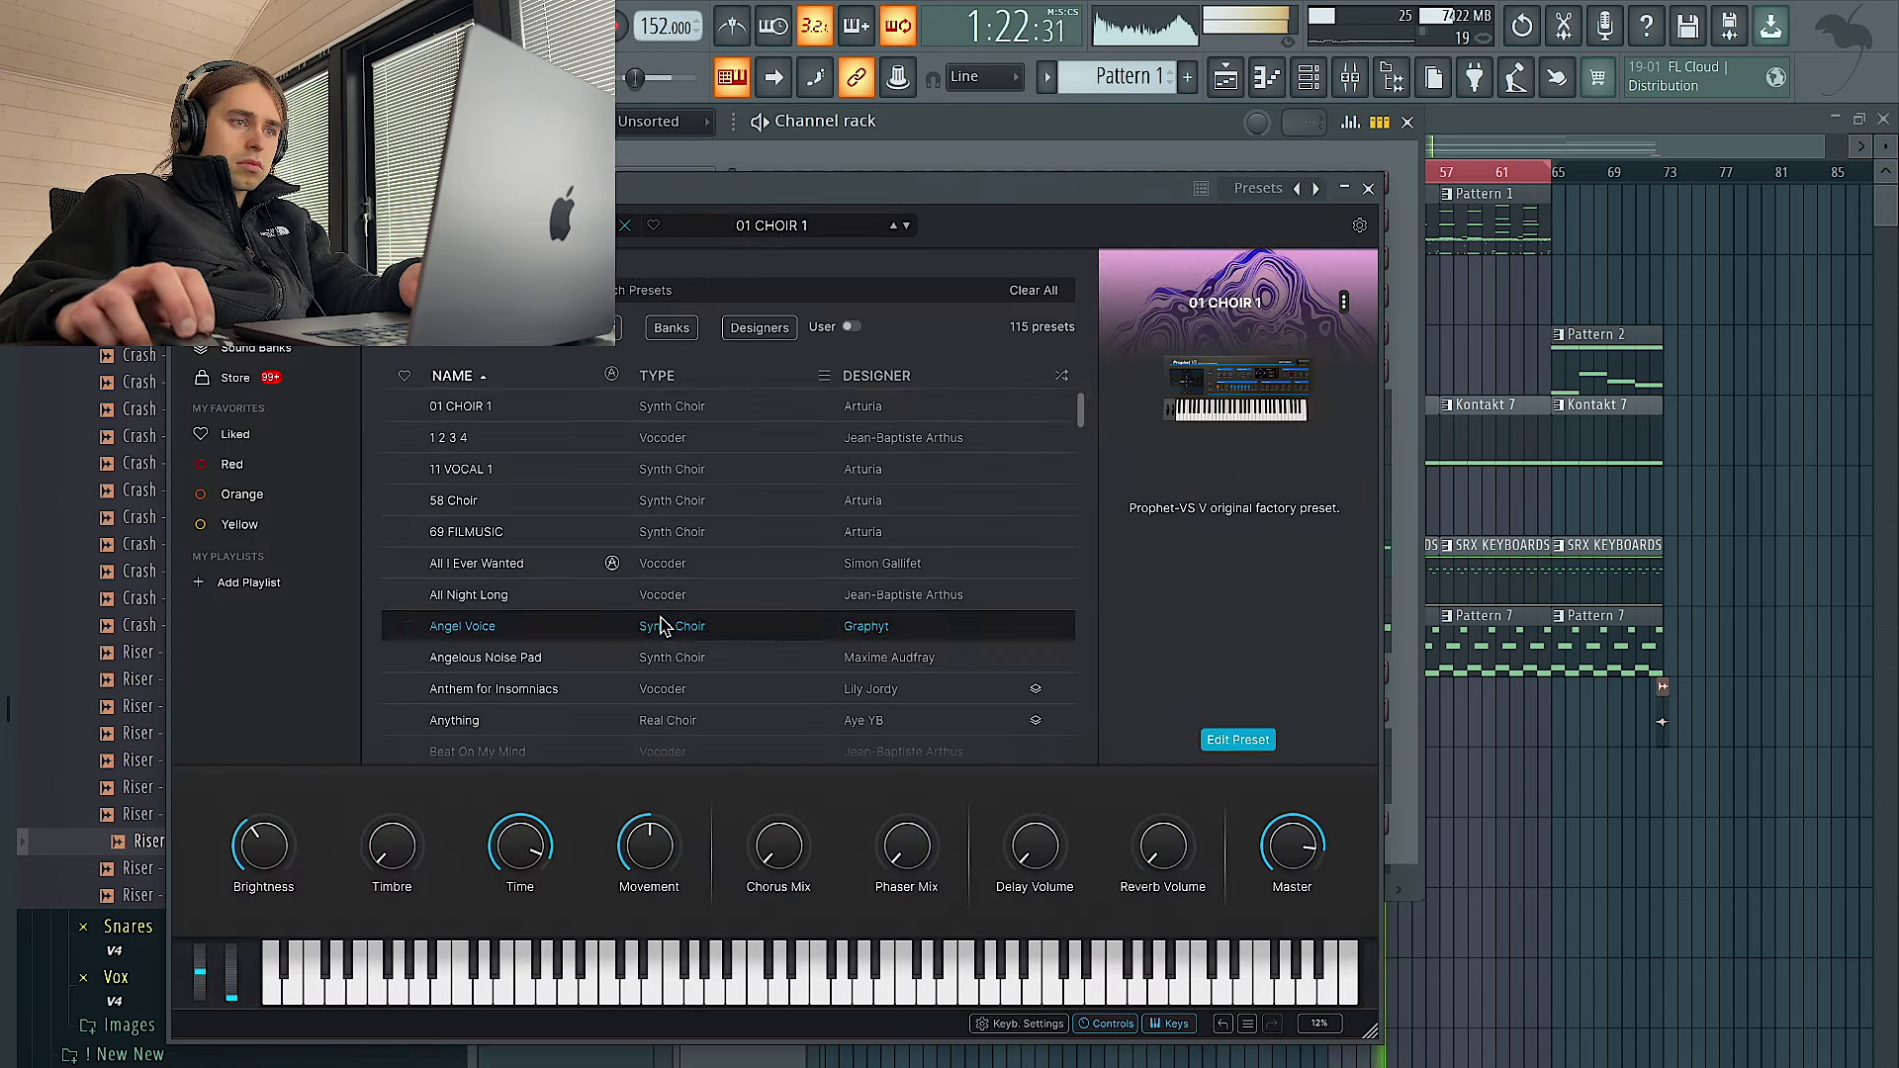
click(742, 720)
click(1164, 681)
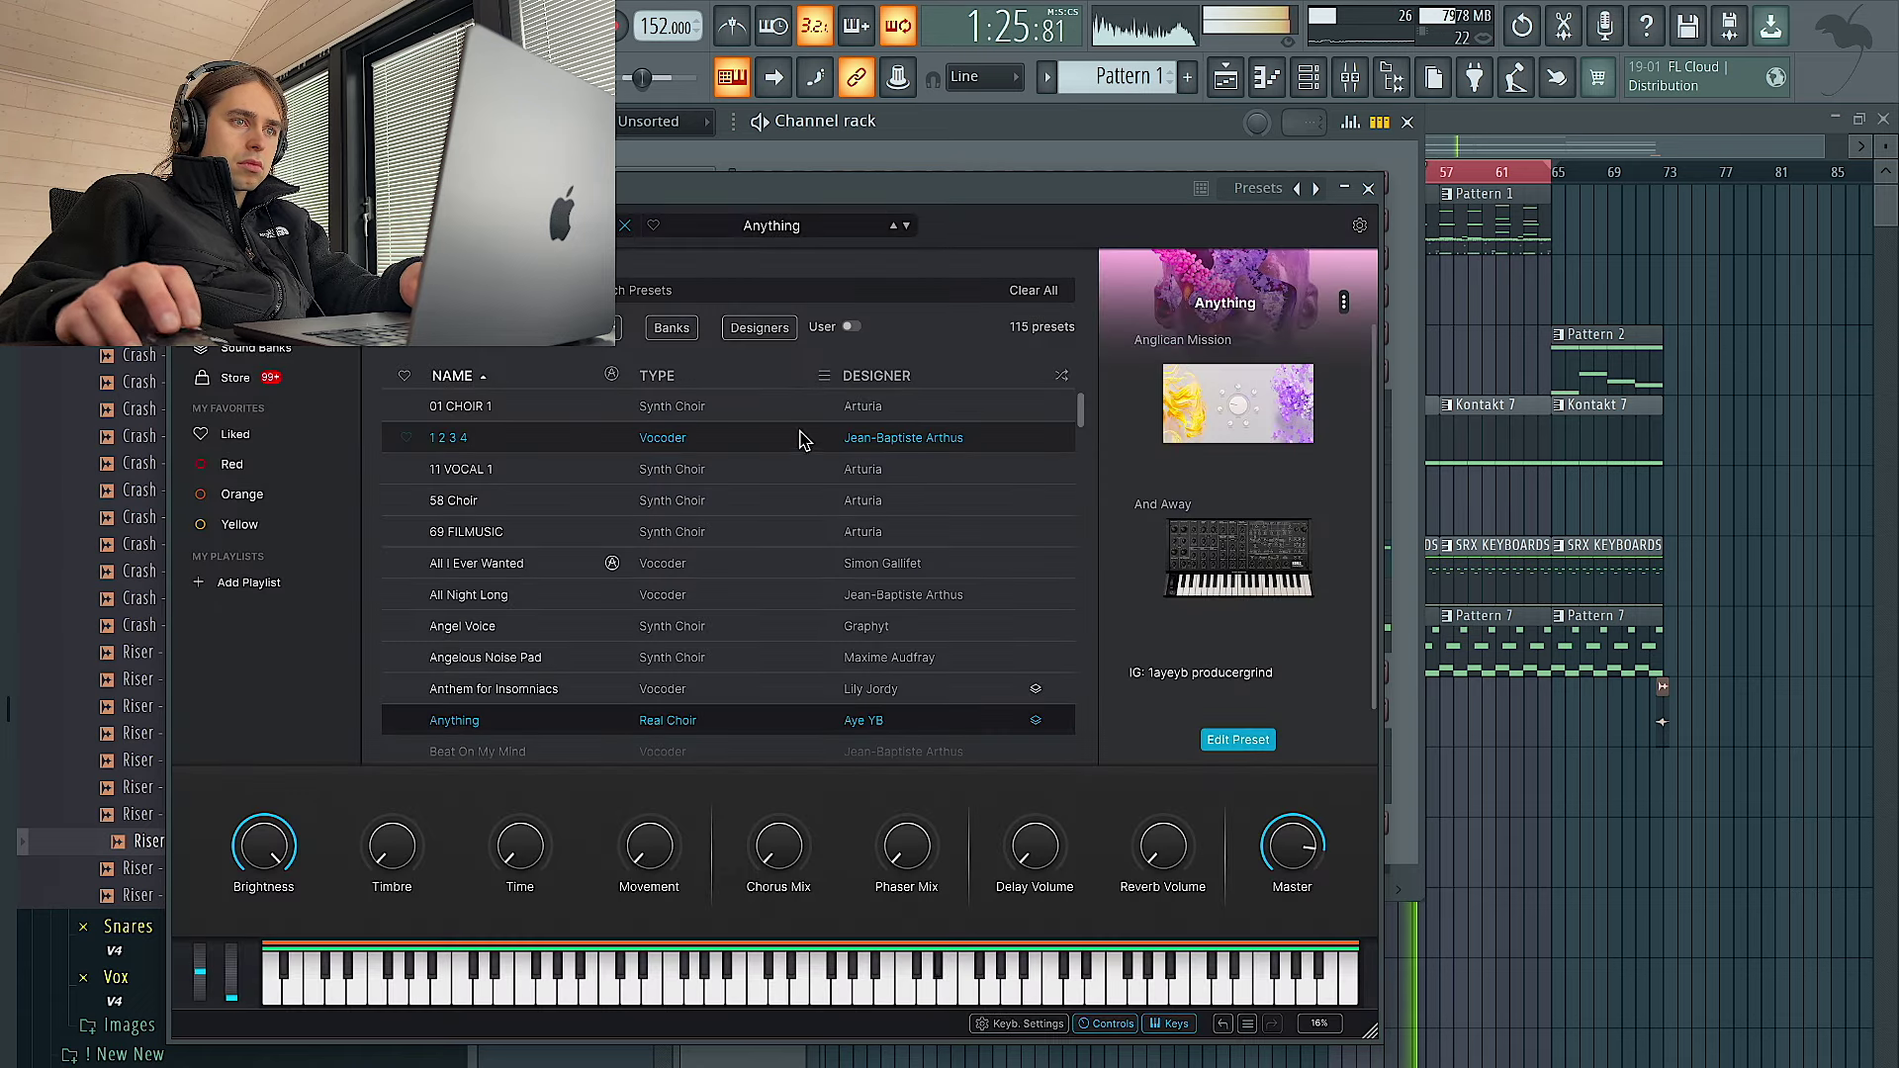
click(1368, 189)
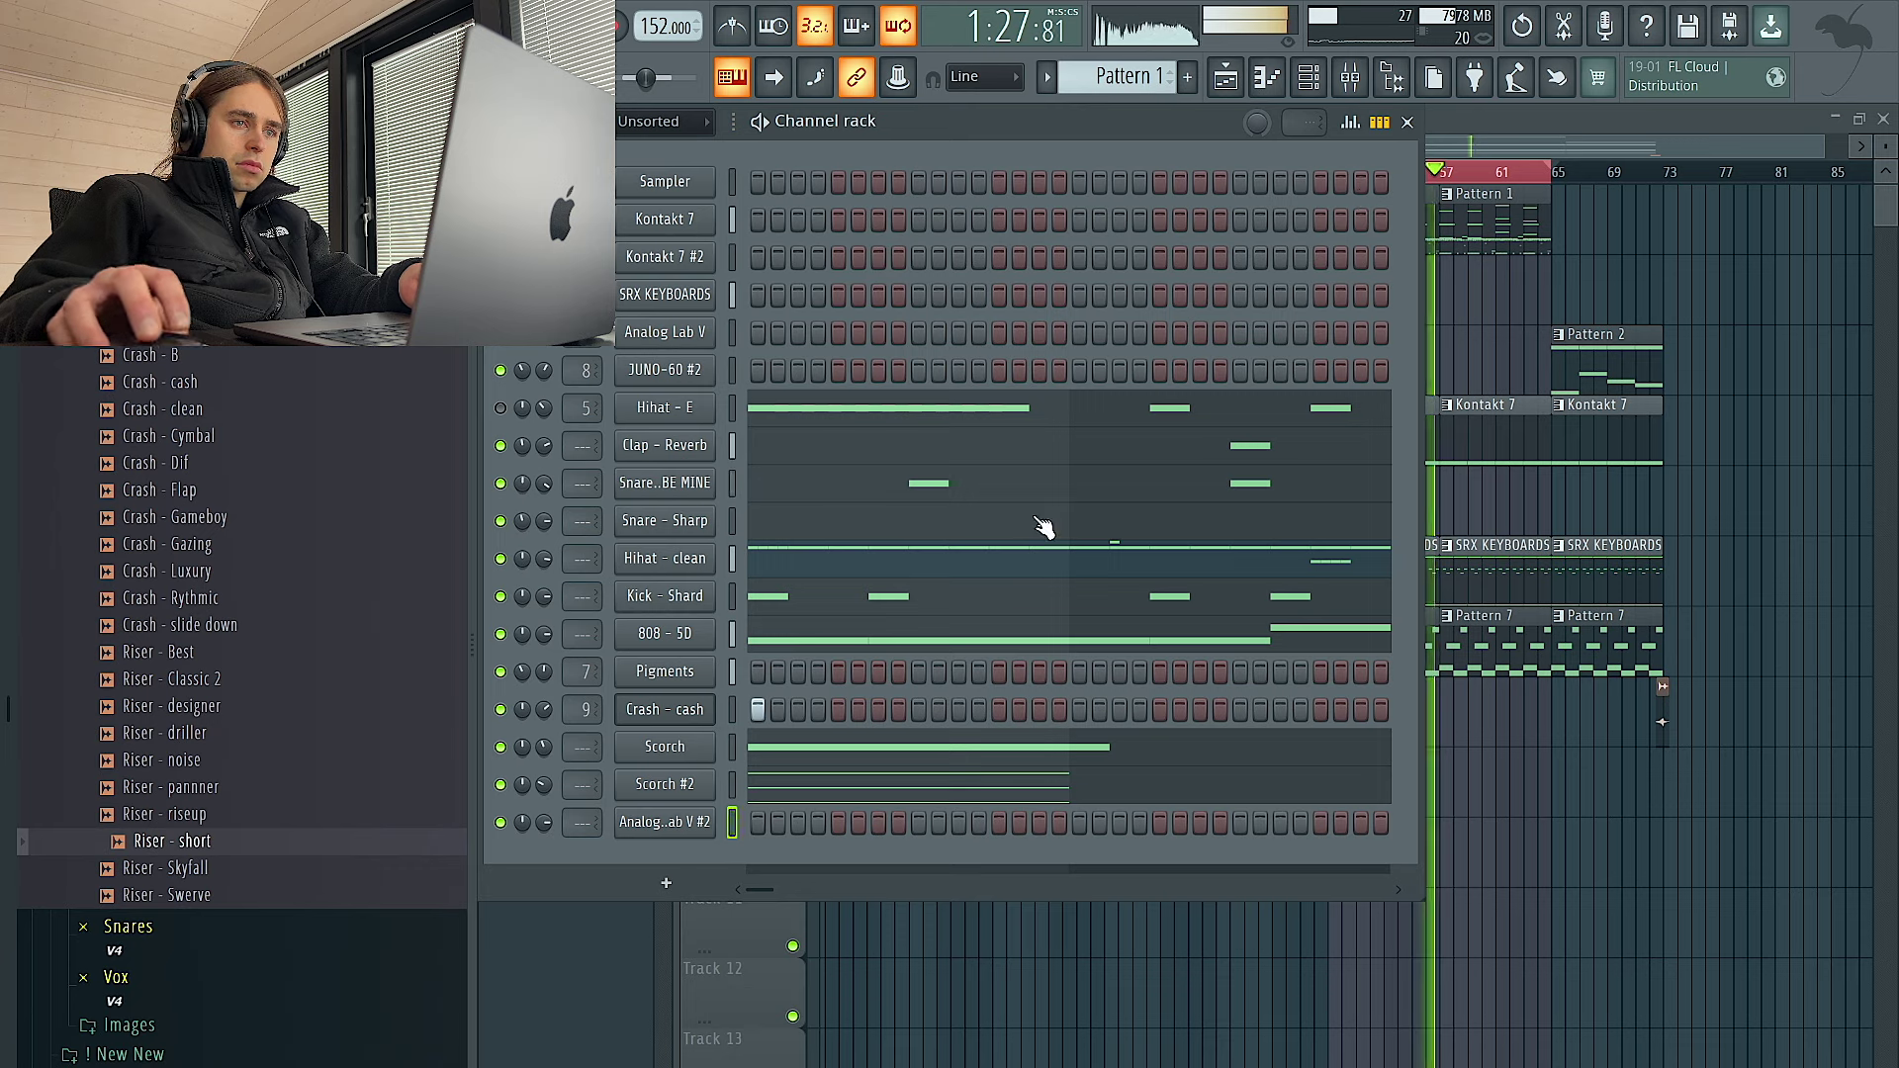
Record a line of repeated short notes starting on C6 with Analog Lab V #2 and open it in the piano roll
key(space)
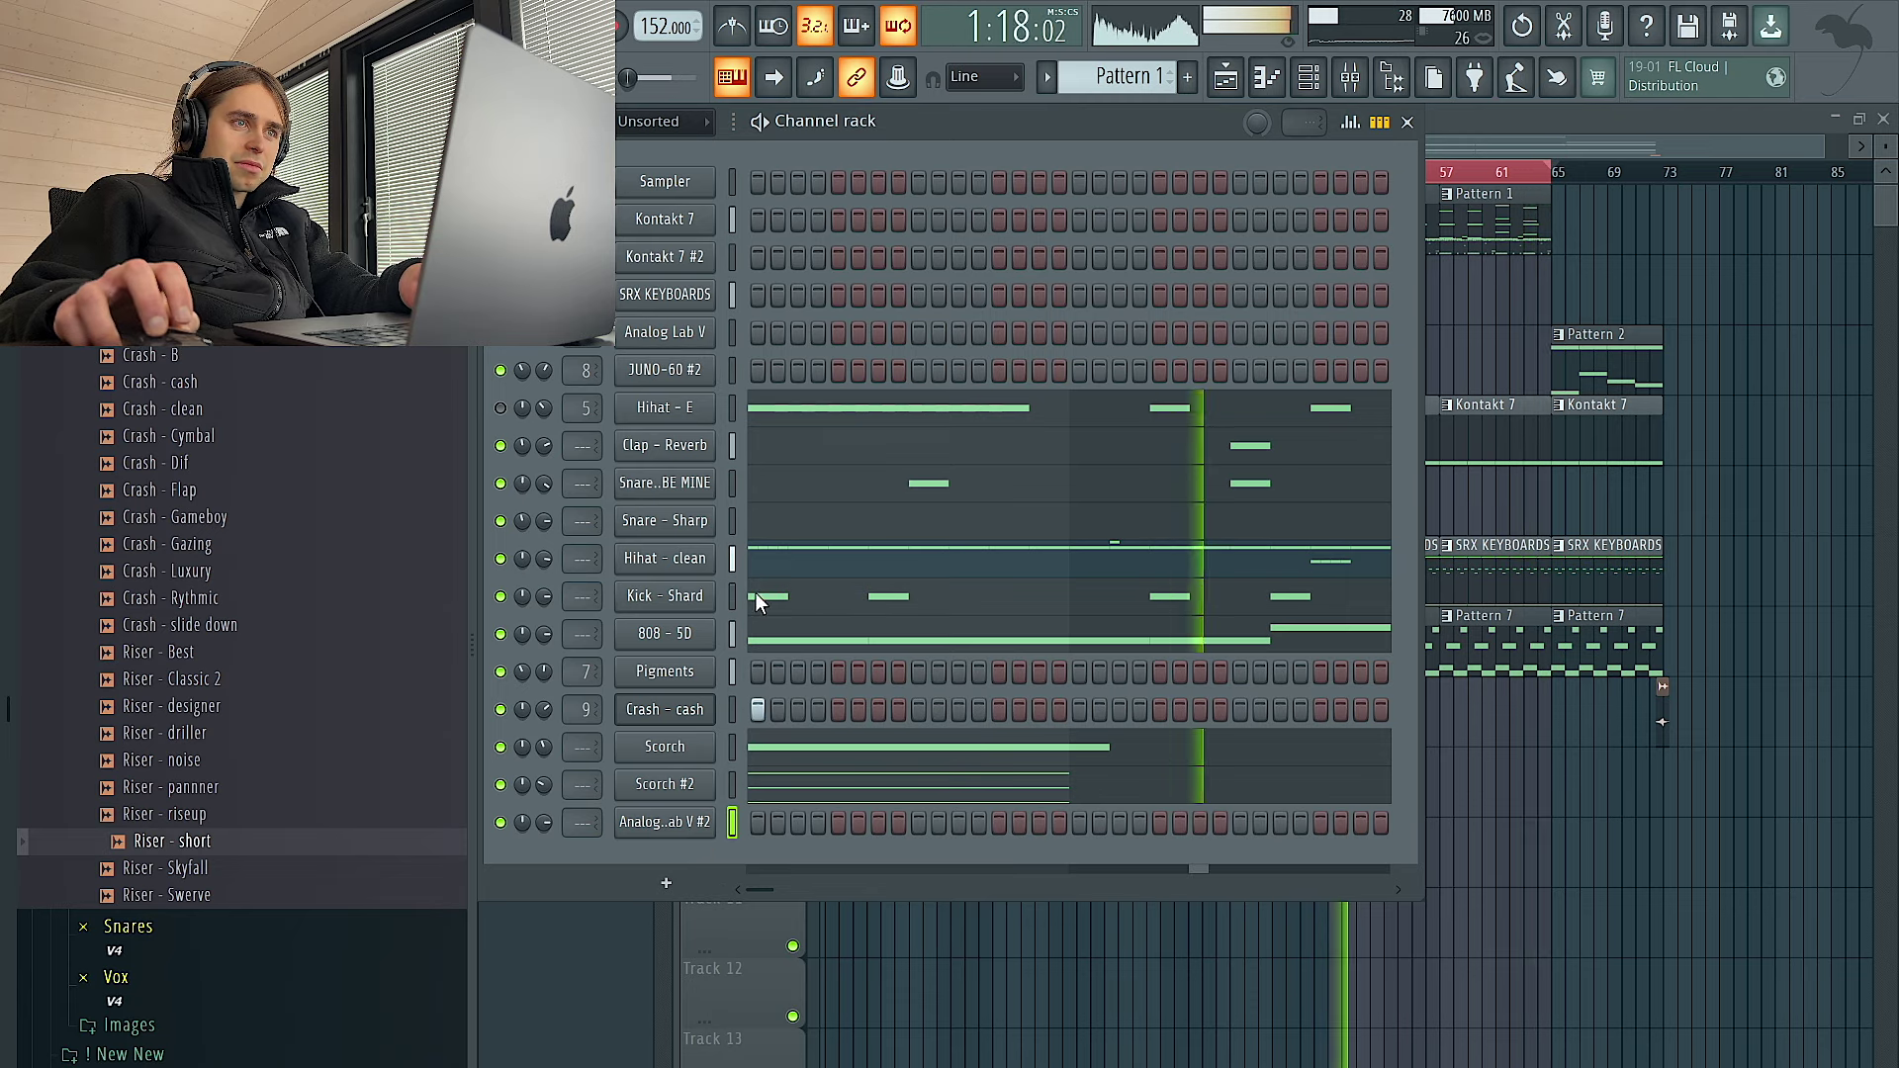
key(space)
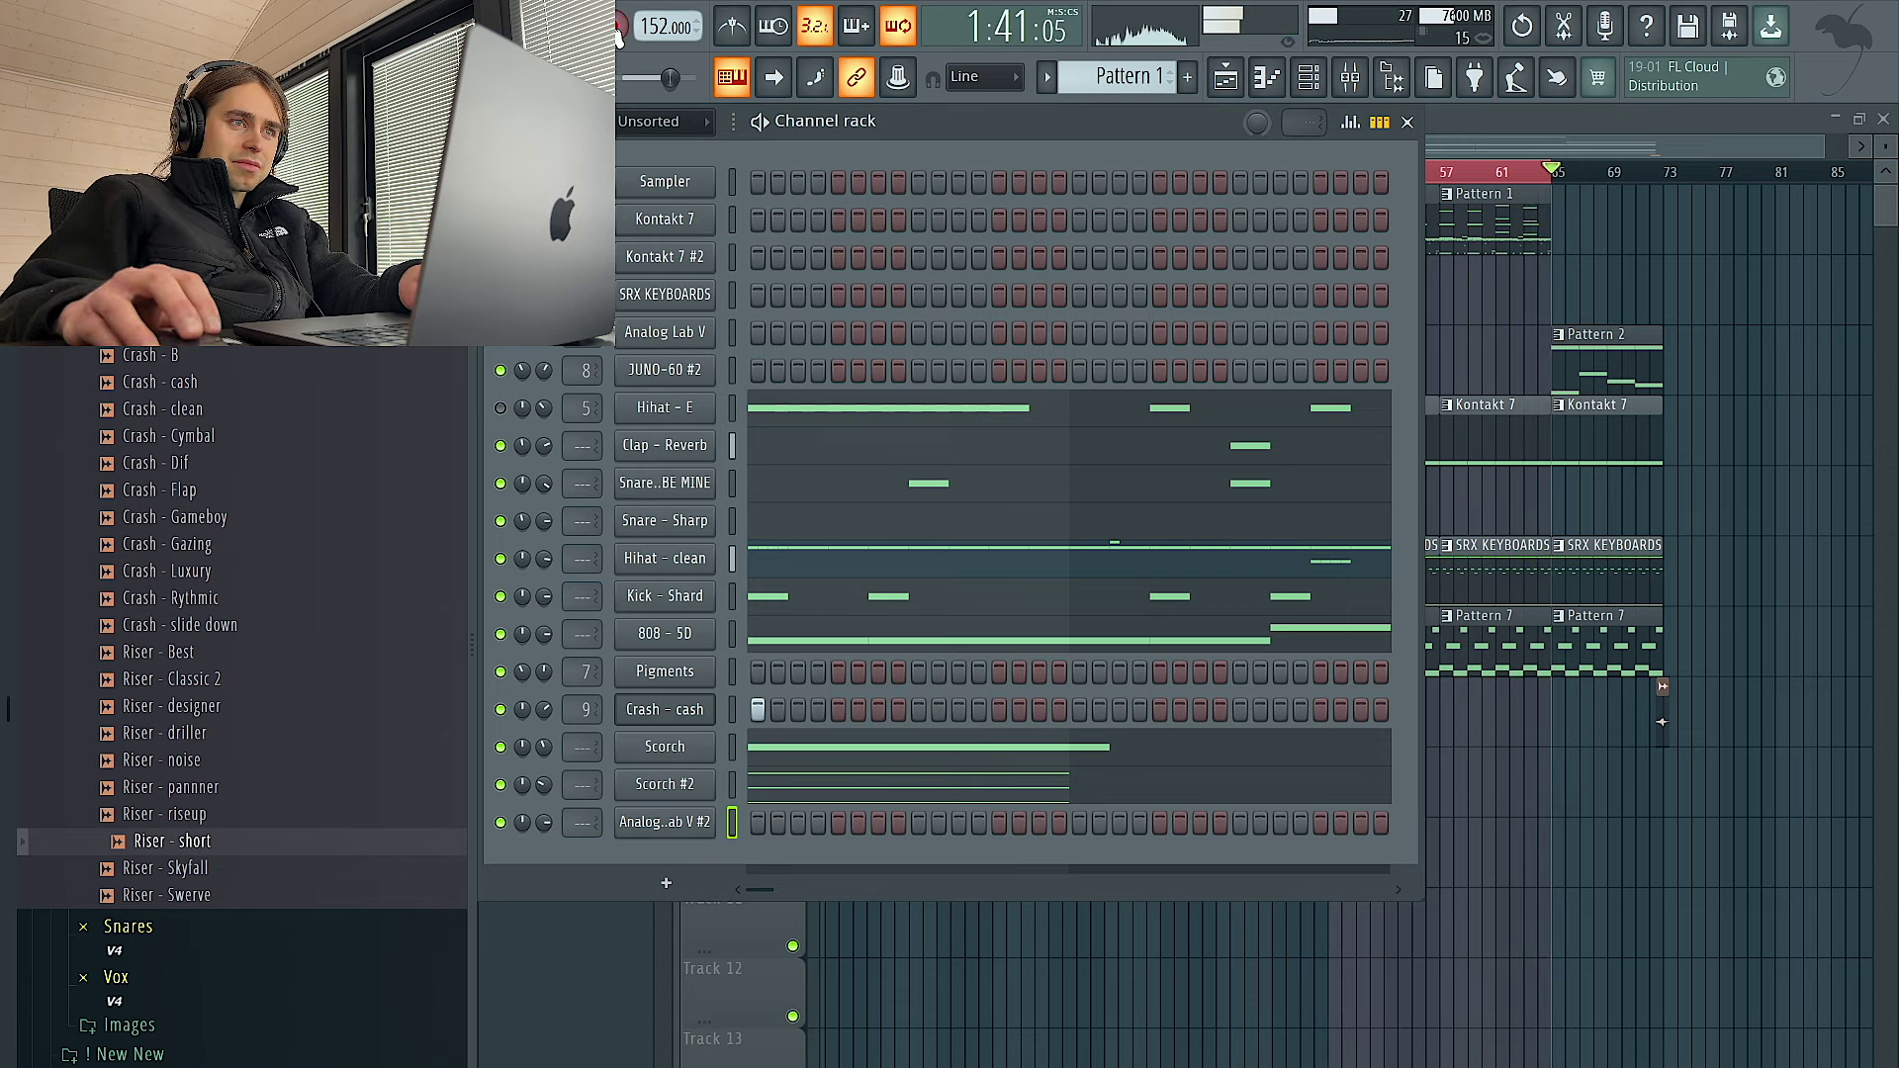
click(610, 26)
click(983, 719)
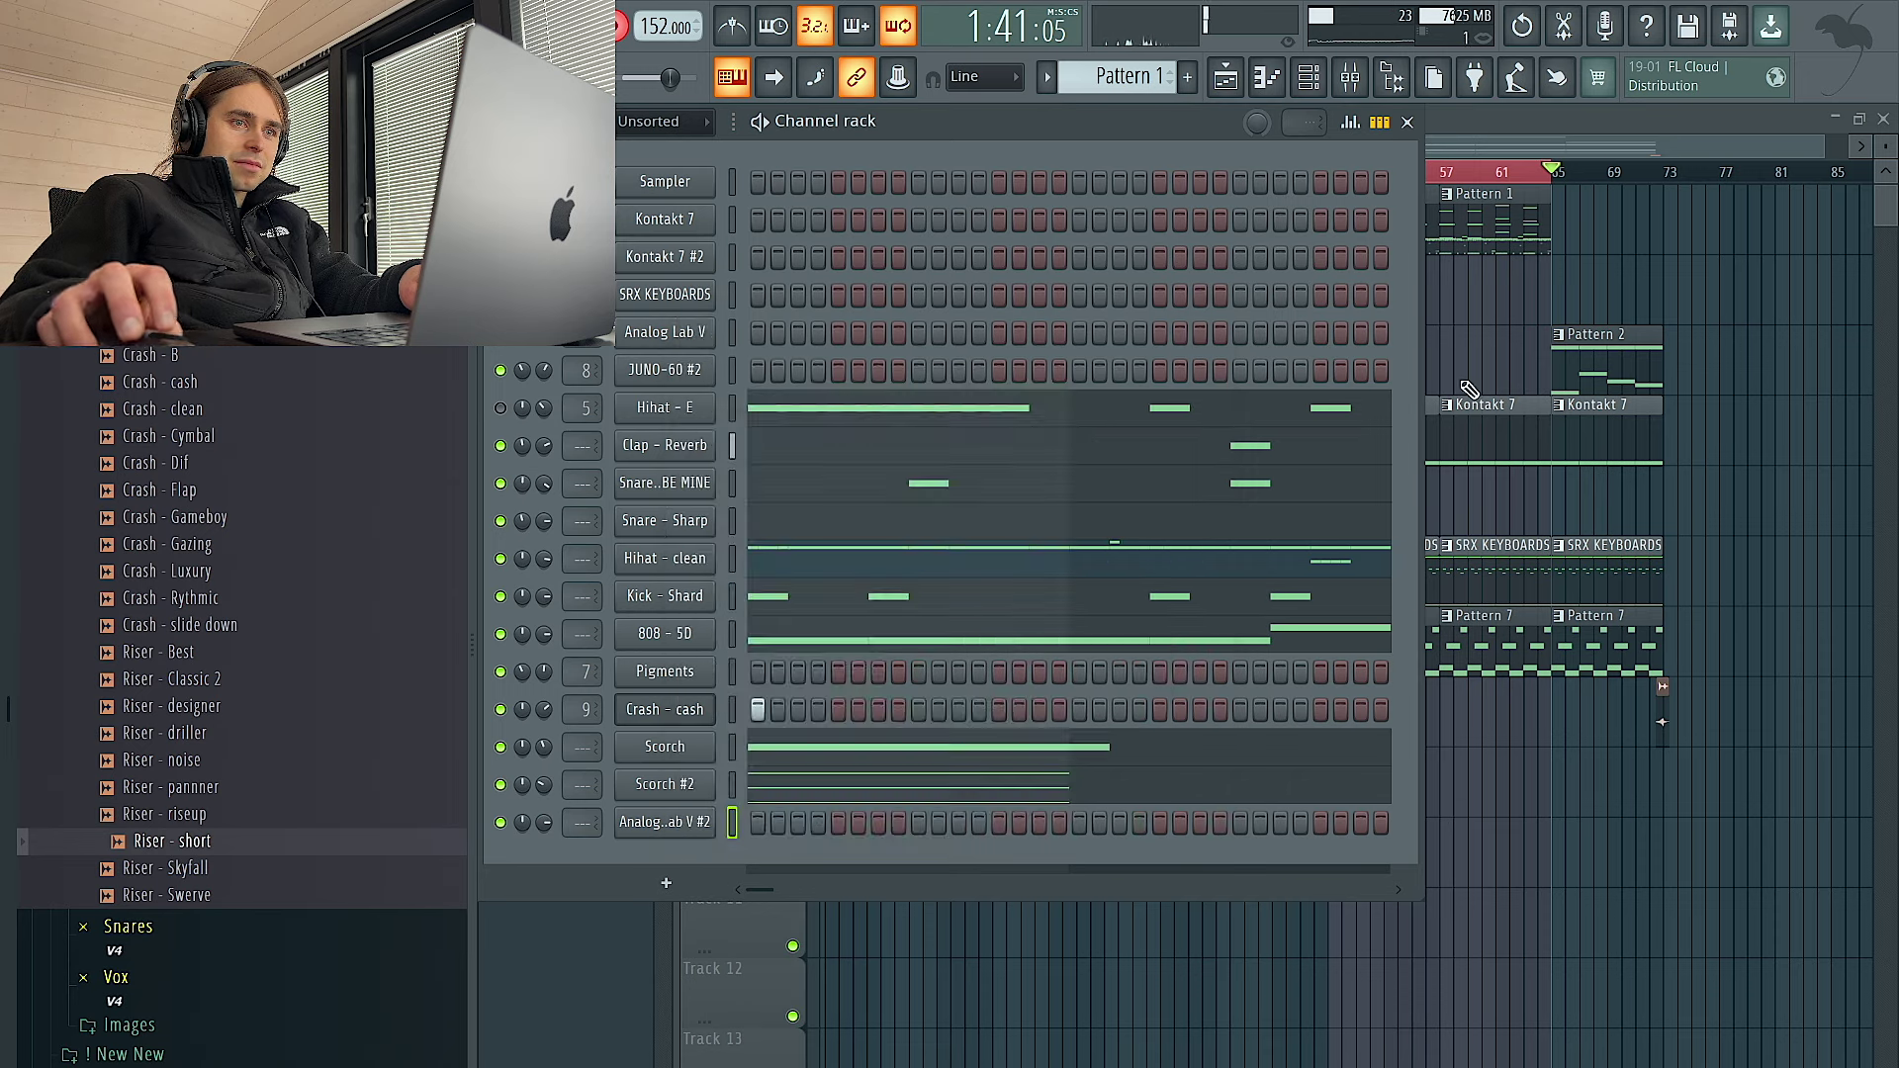
click(1407, 123)
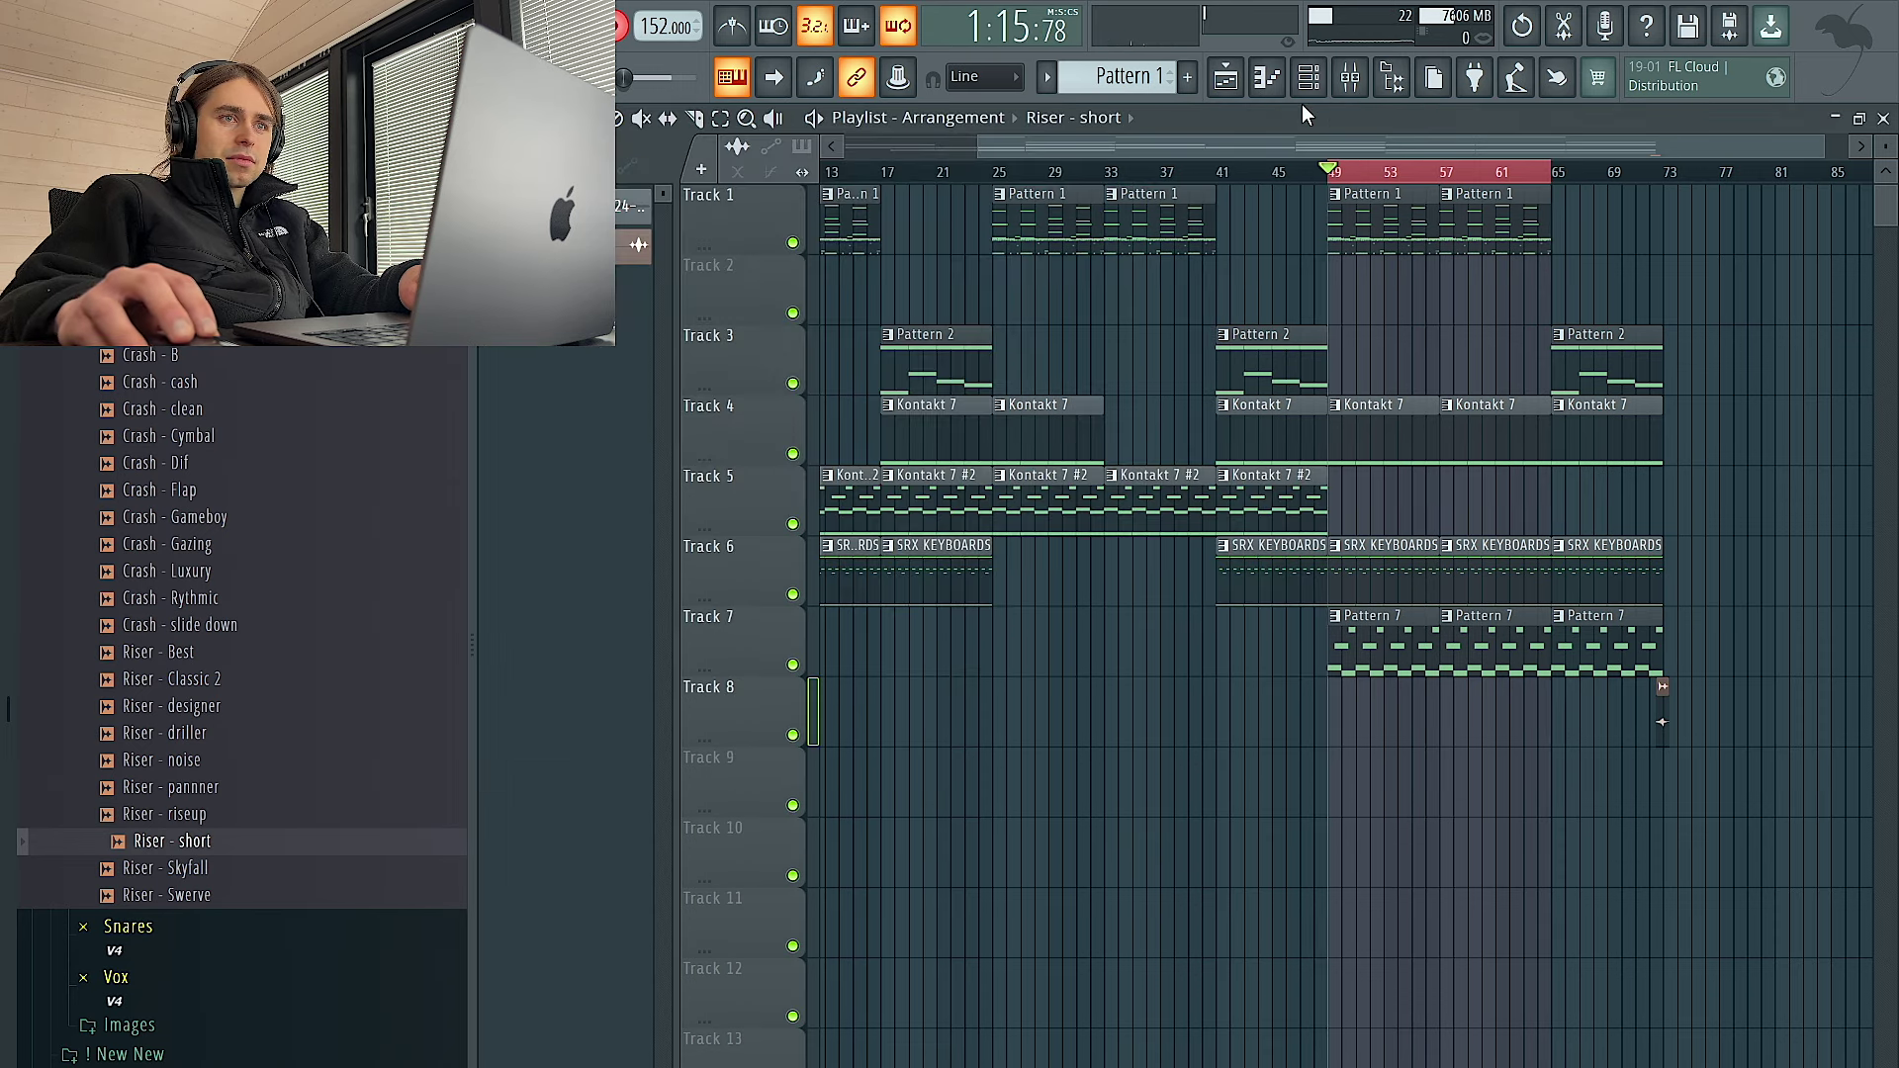
click(1308, 80)
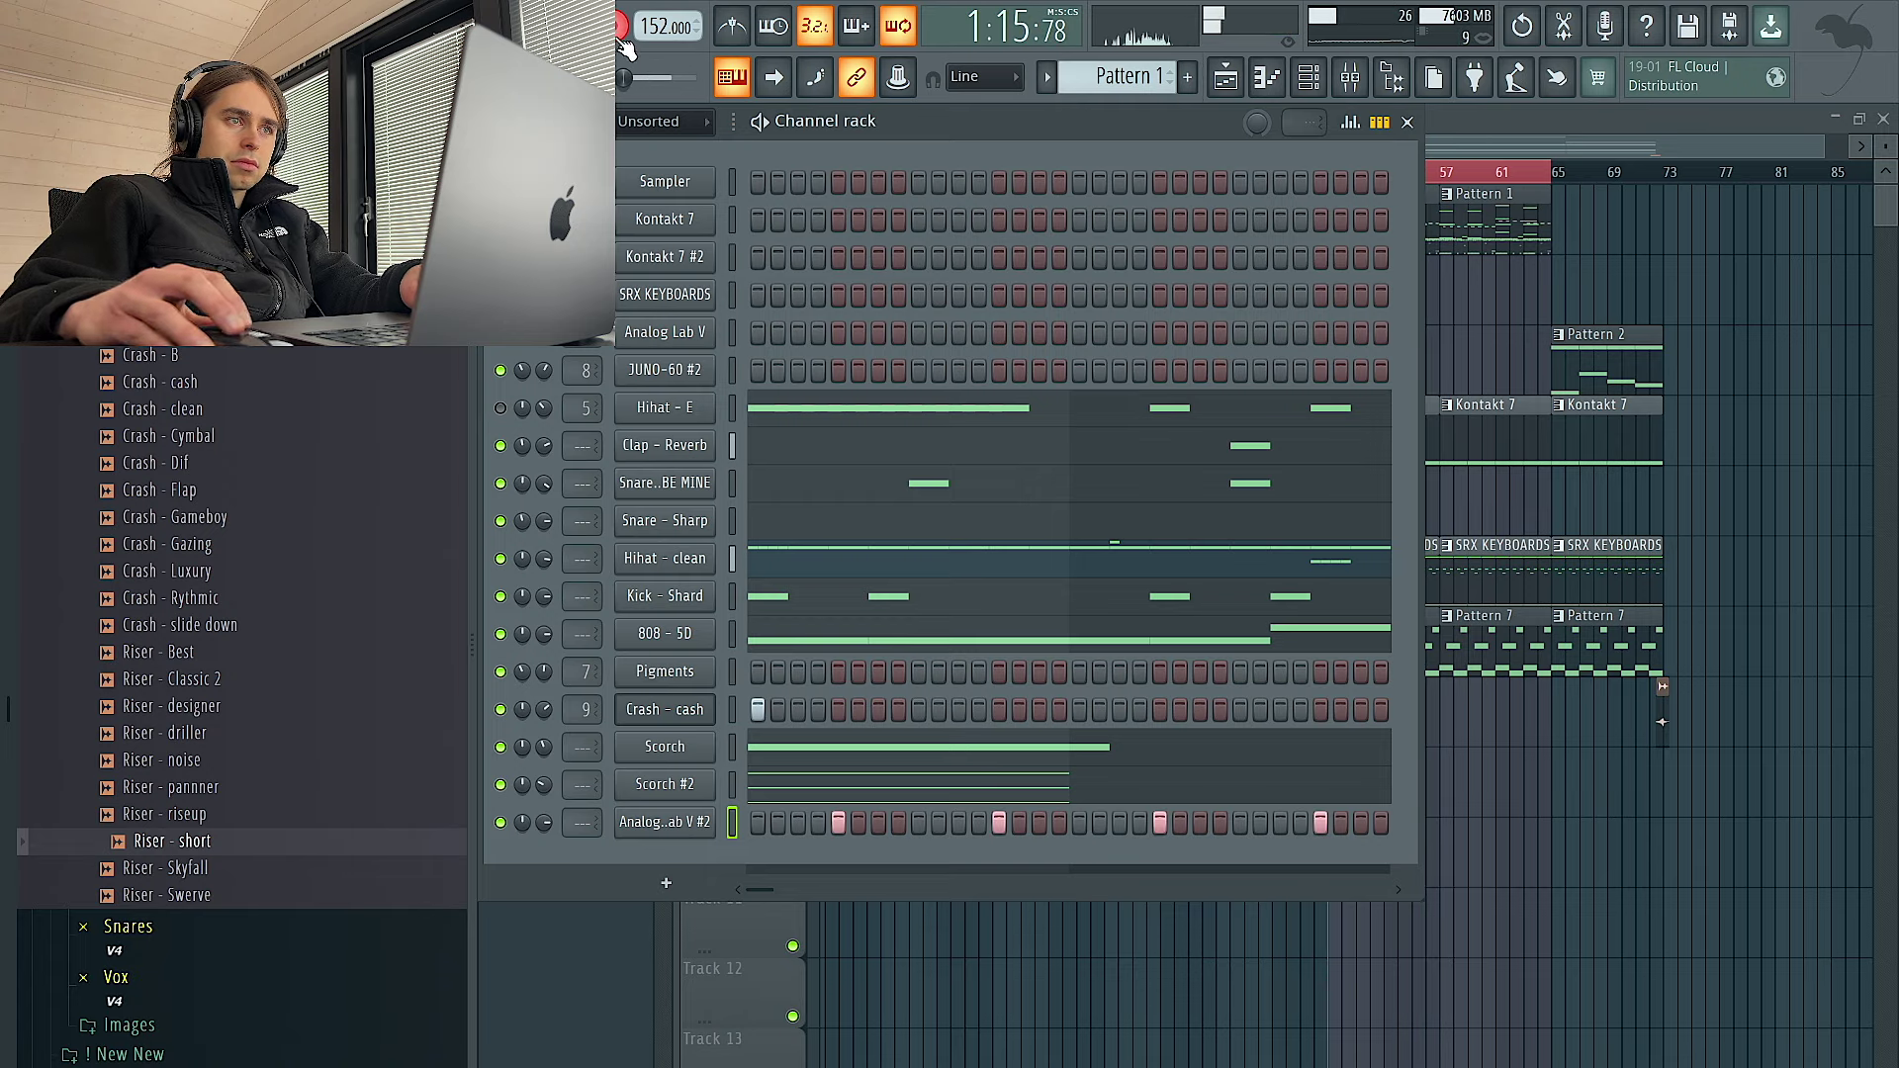
key(space)
right_click(679, 822)
click(734, 817)
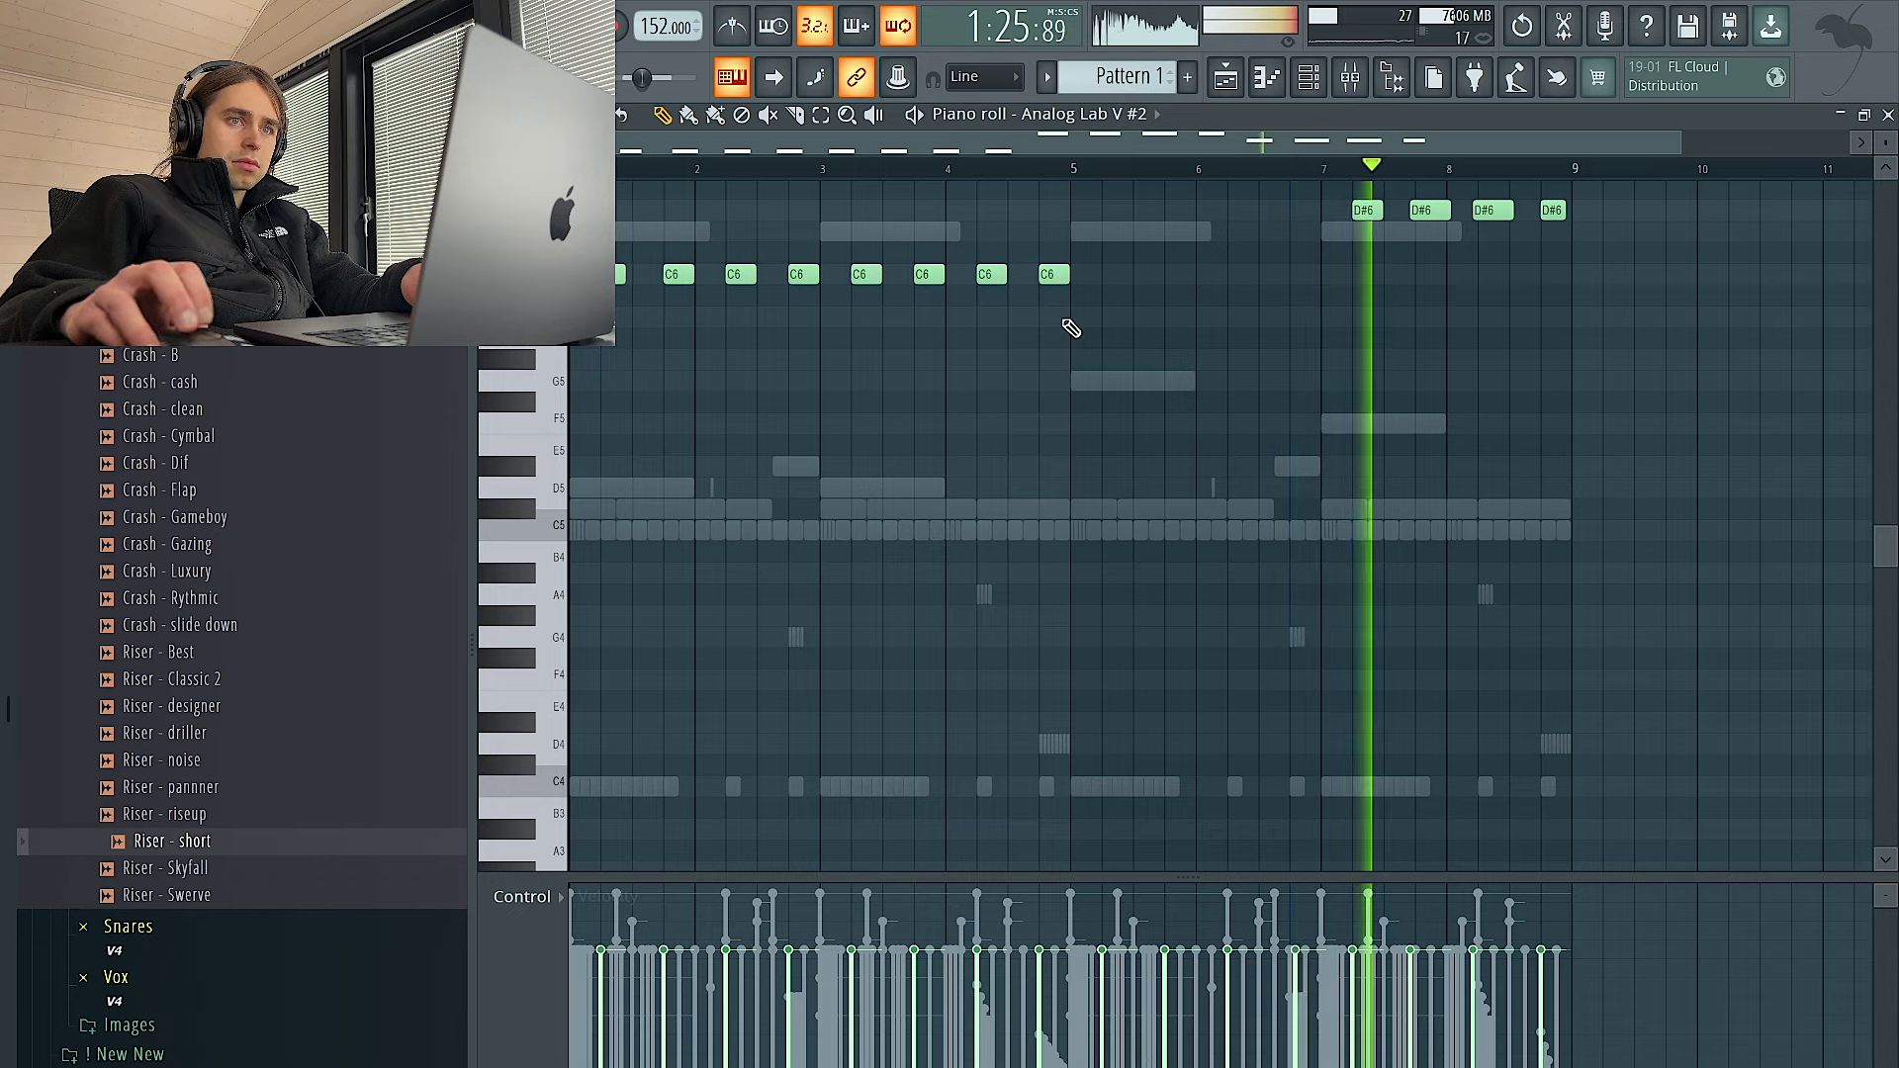
Load ShaperBox 3 in slot 2 of mixer Insert 11 and give its pan shaper a one-bar sine curve
scroll(1187, 341, up, 2)
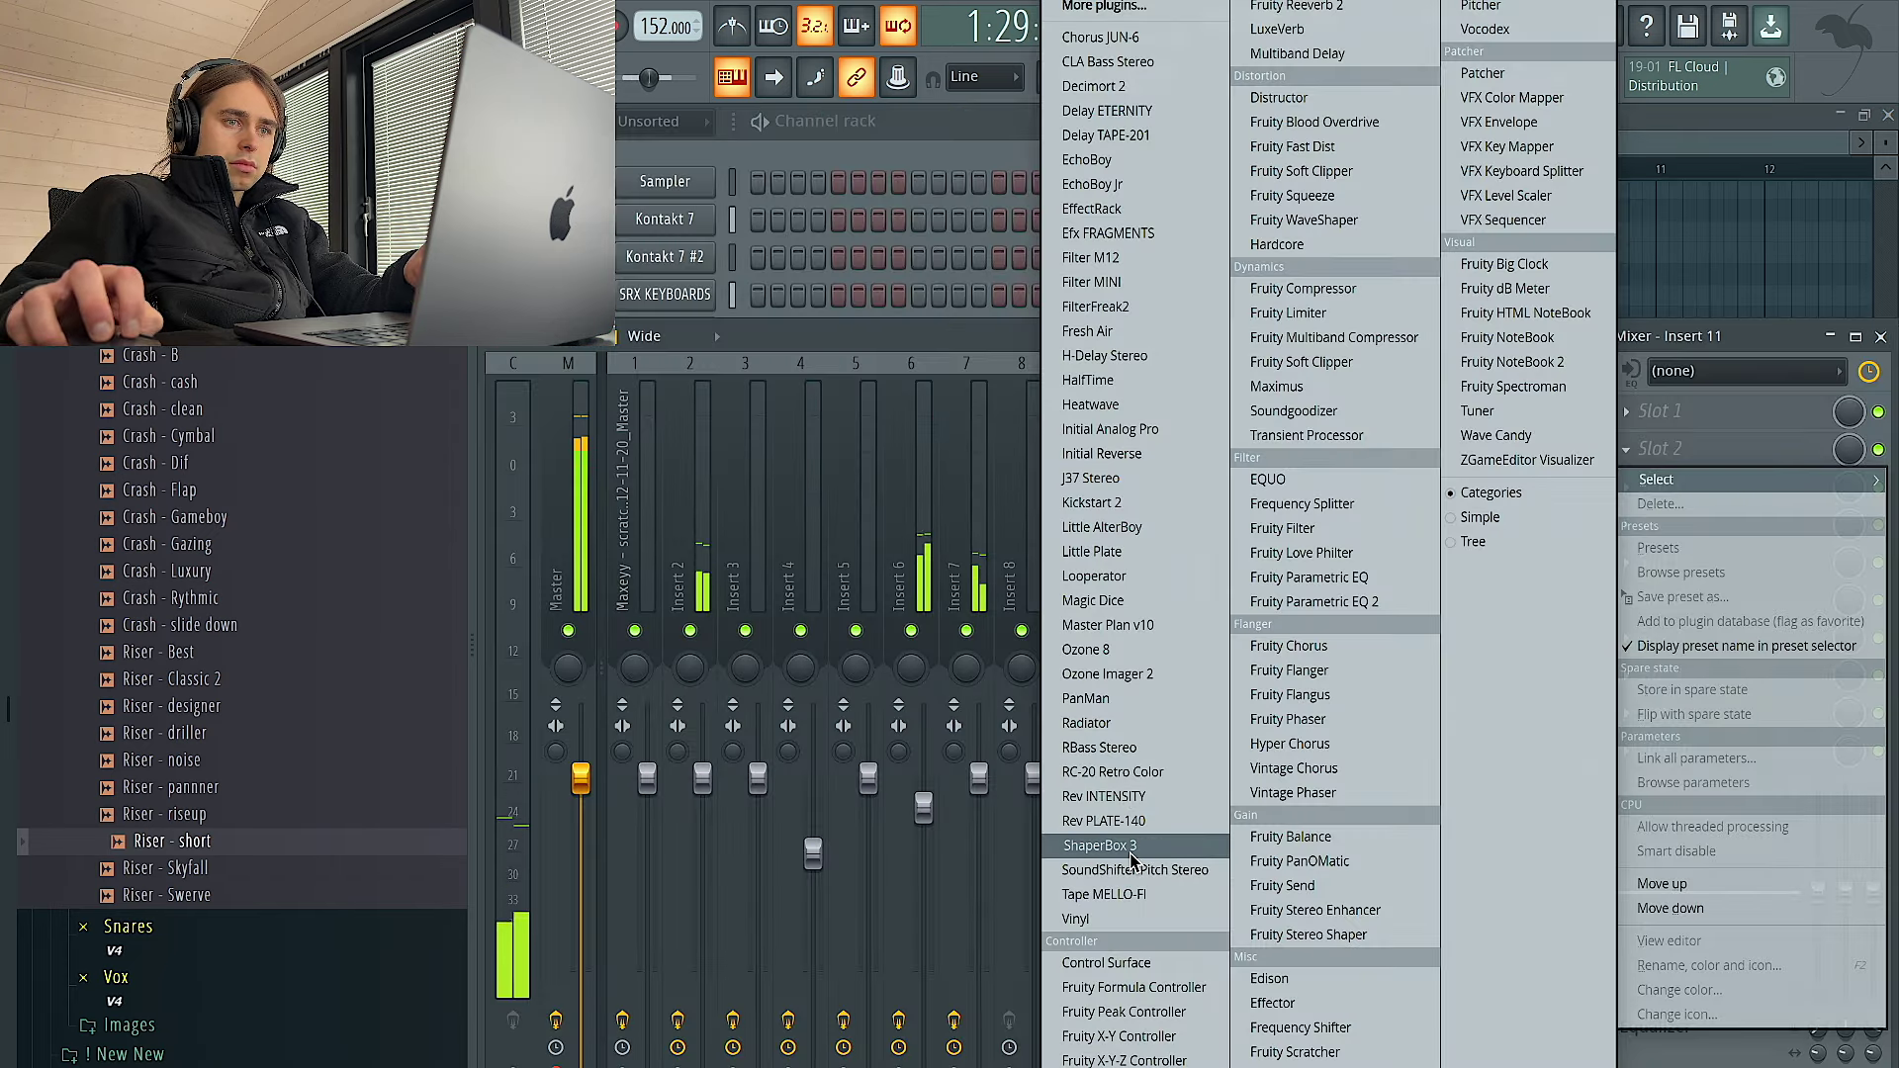
click(1131, 846)
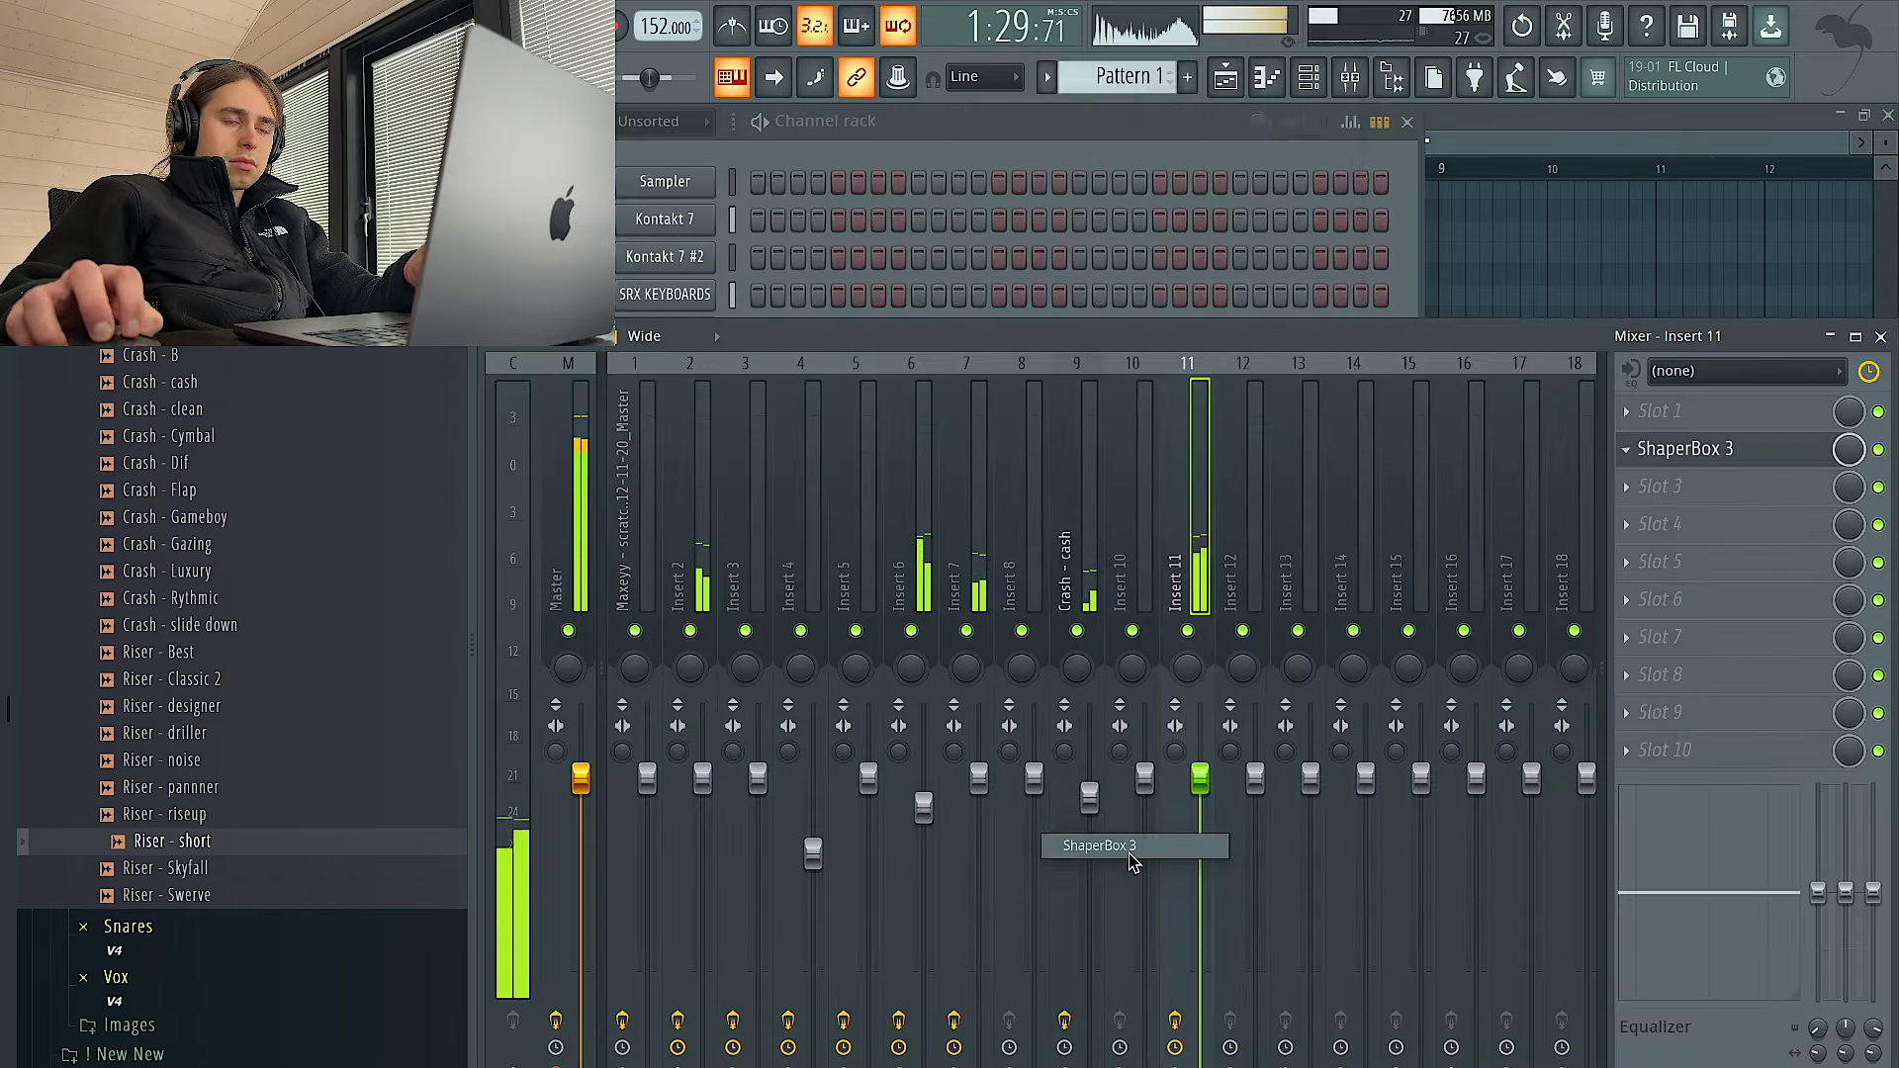
click(895, 494)
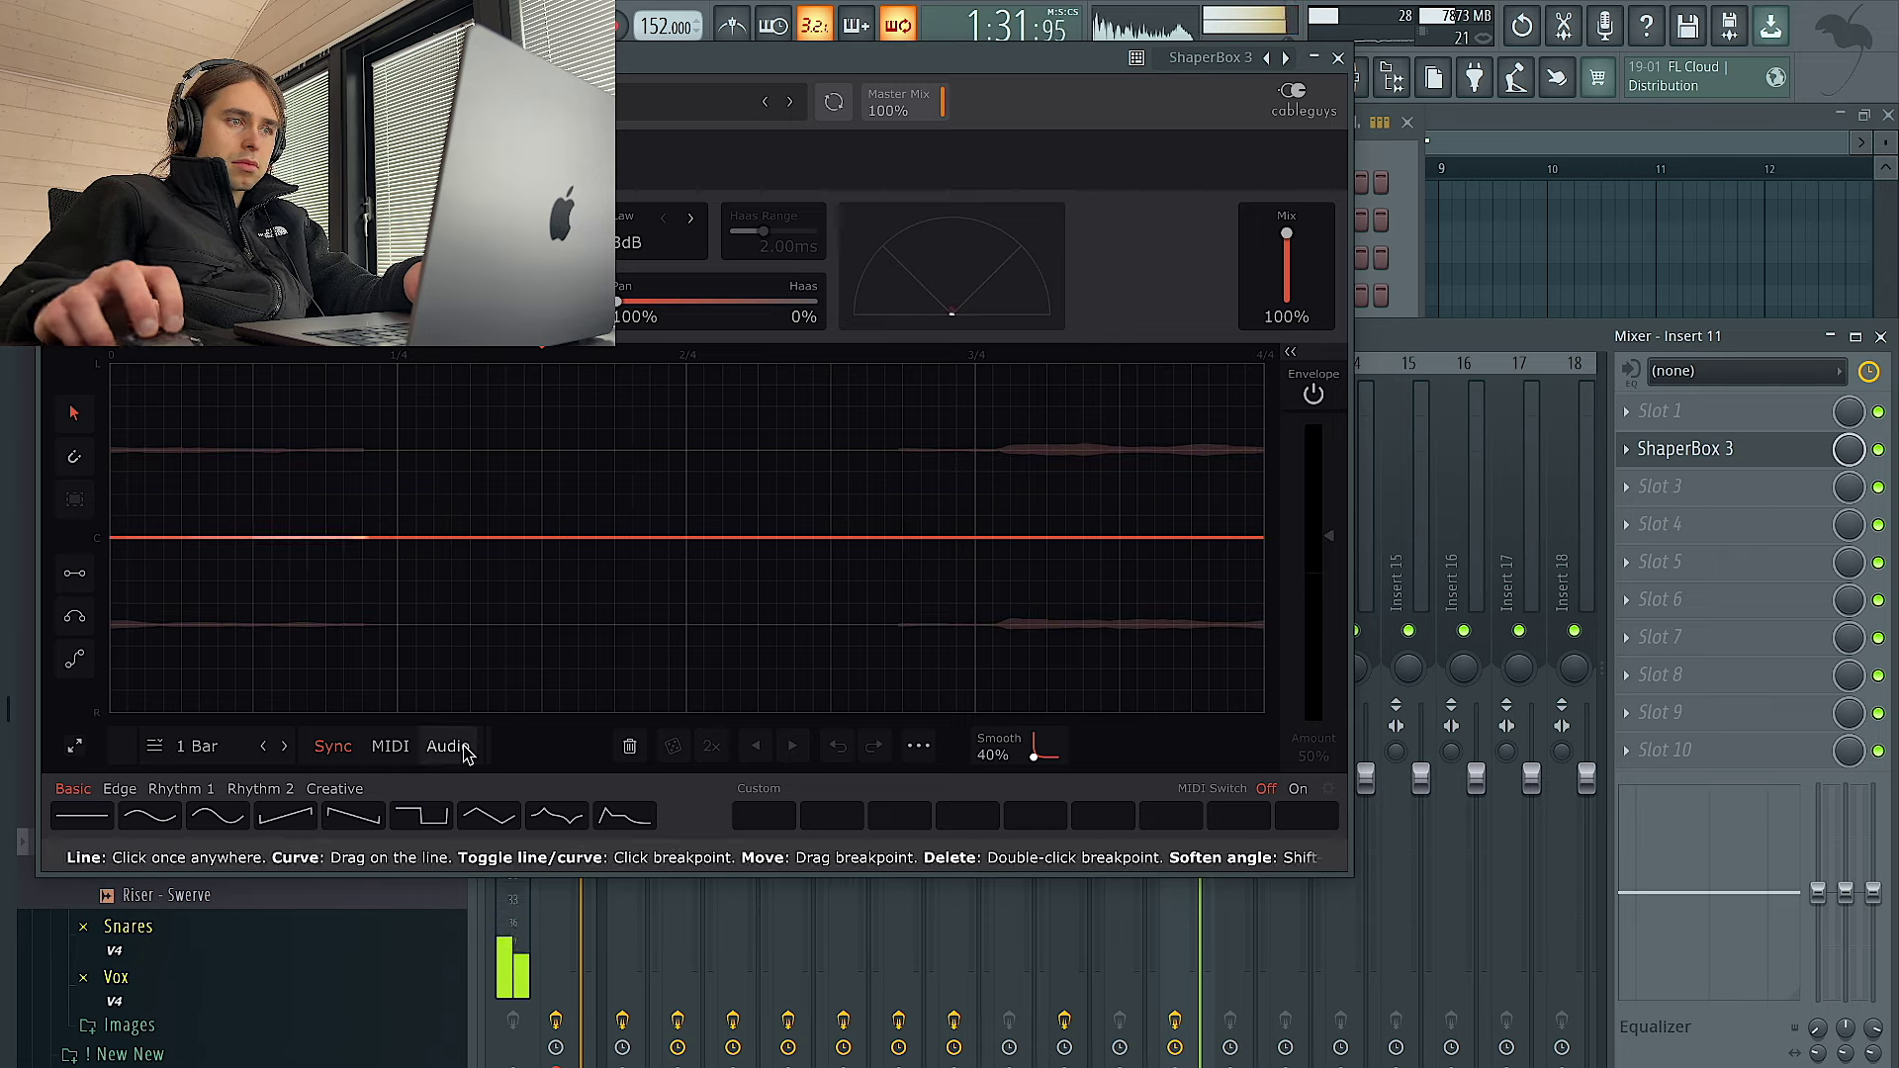
click(211, 814)
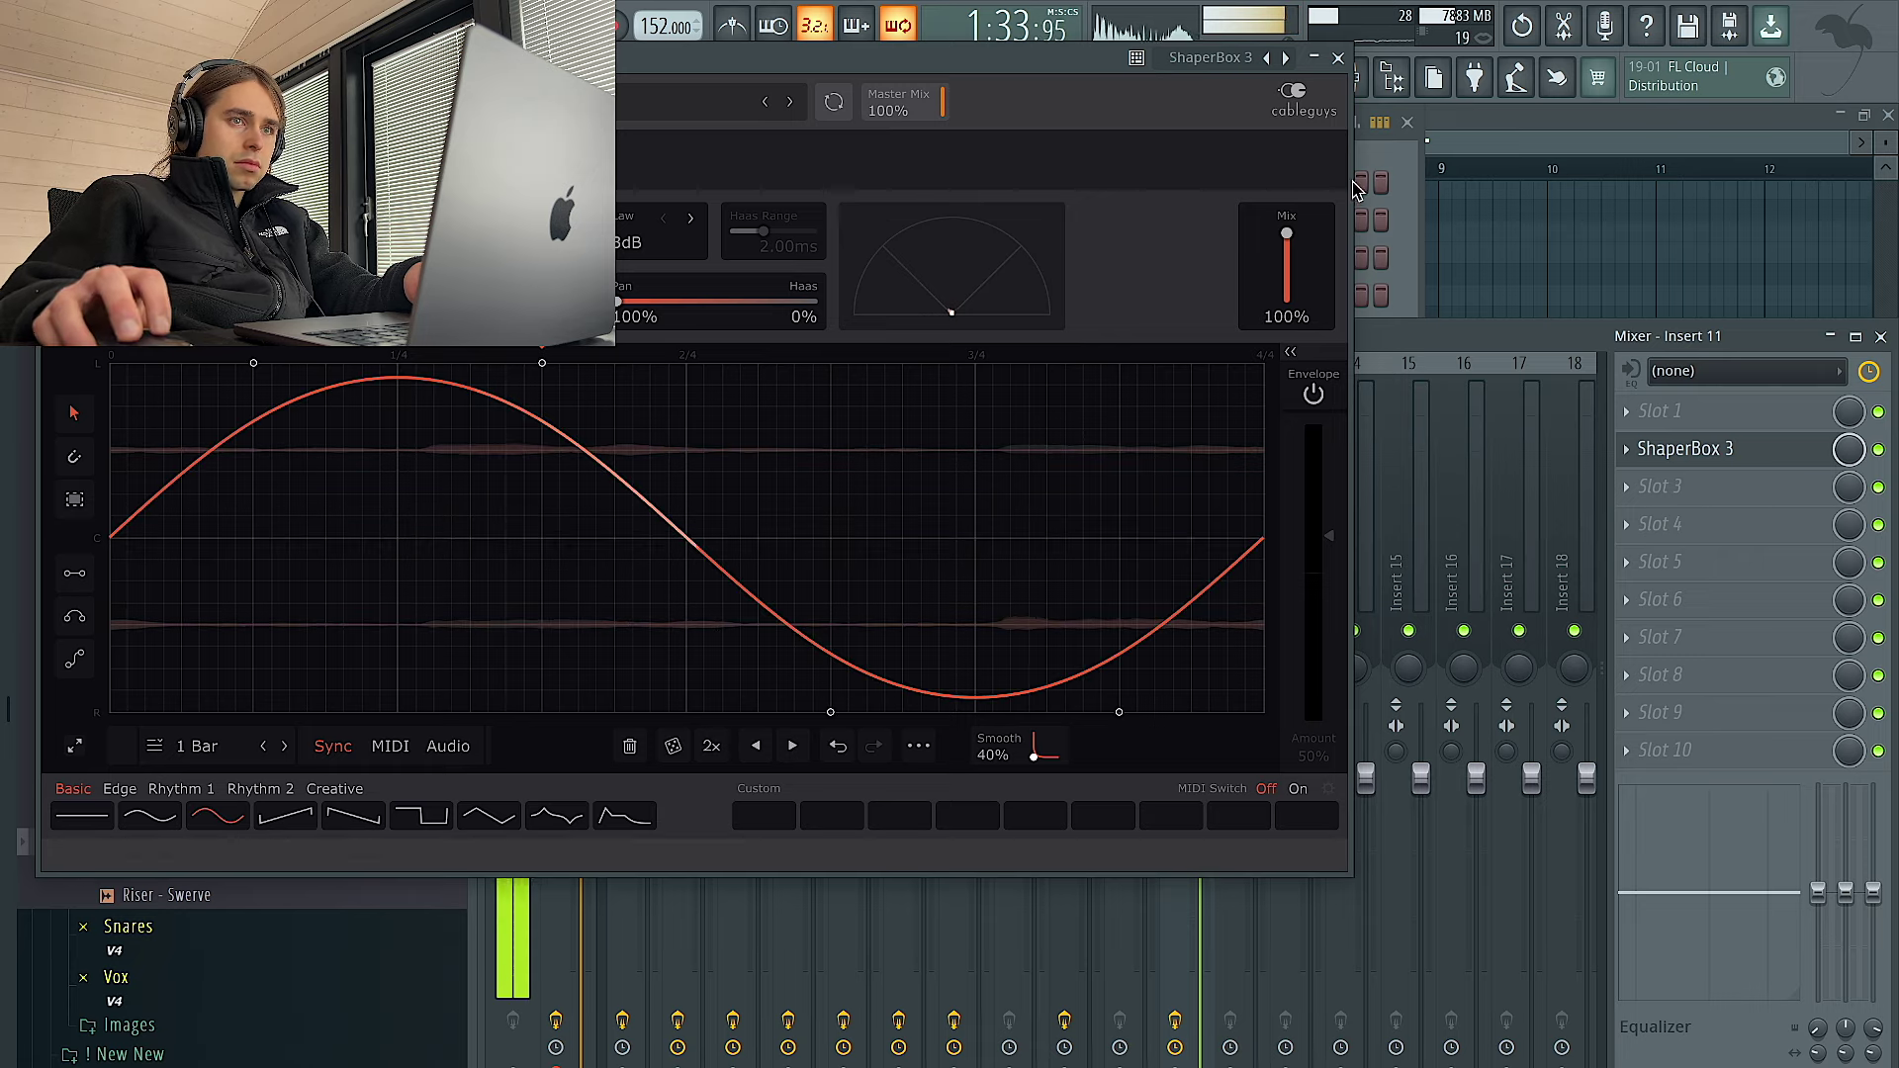
click(1338, 58)
Load Delay TAPE-201, Fruity Reeverb 2 and Fruity Parametric EQ 2 into slots 5, 7 and 8 of mixer Insert 11
click(1672, 561)
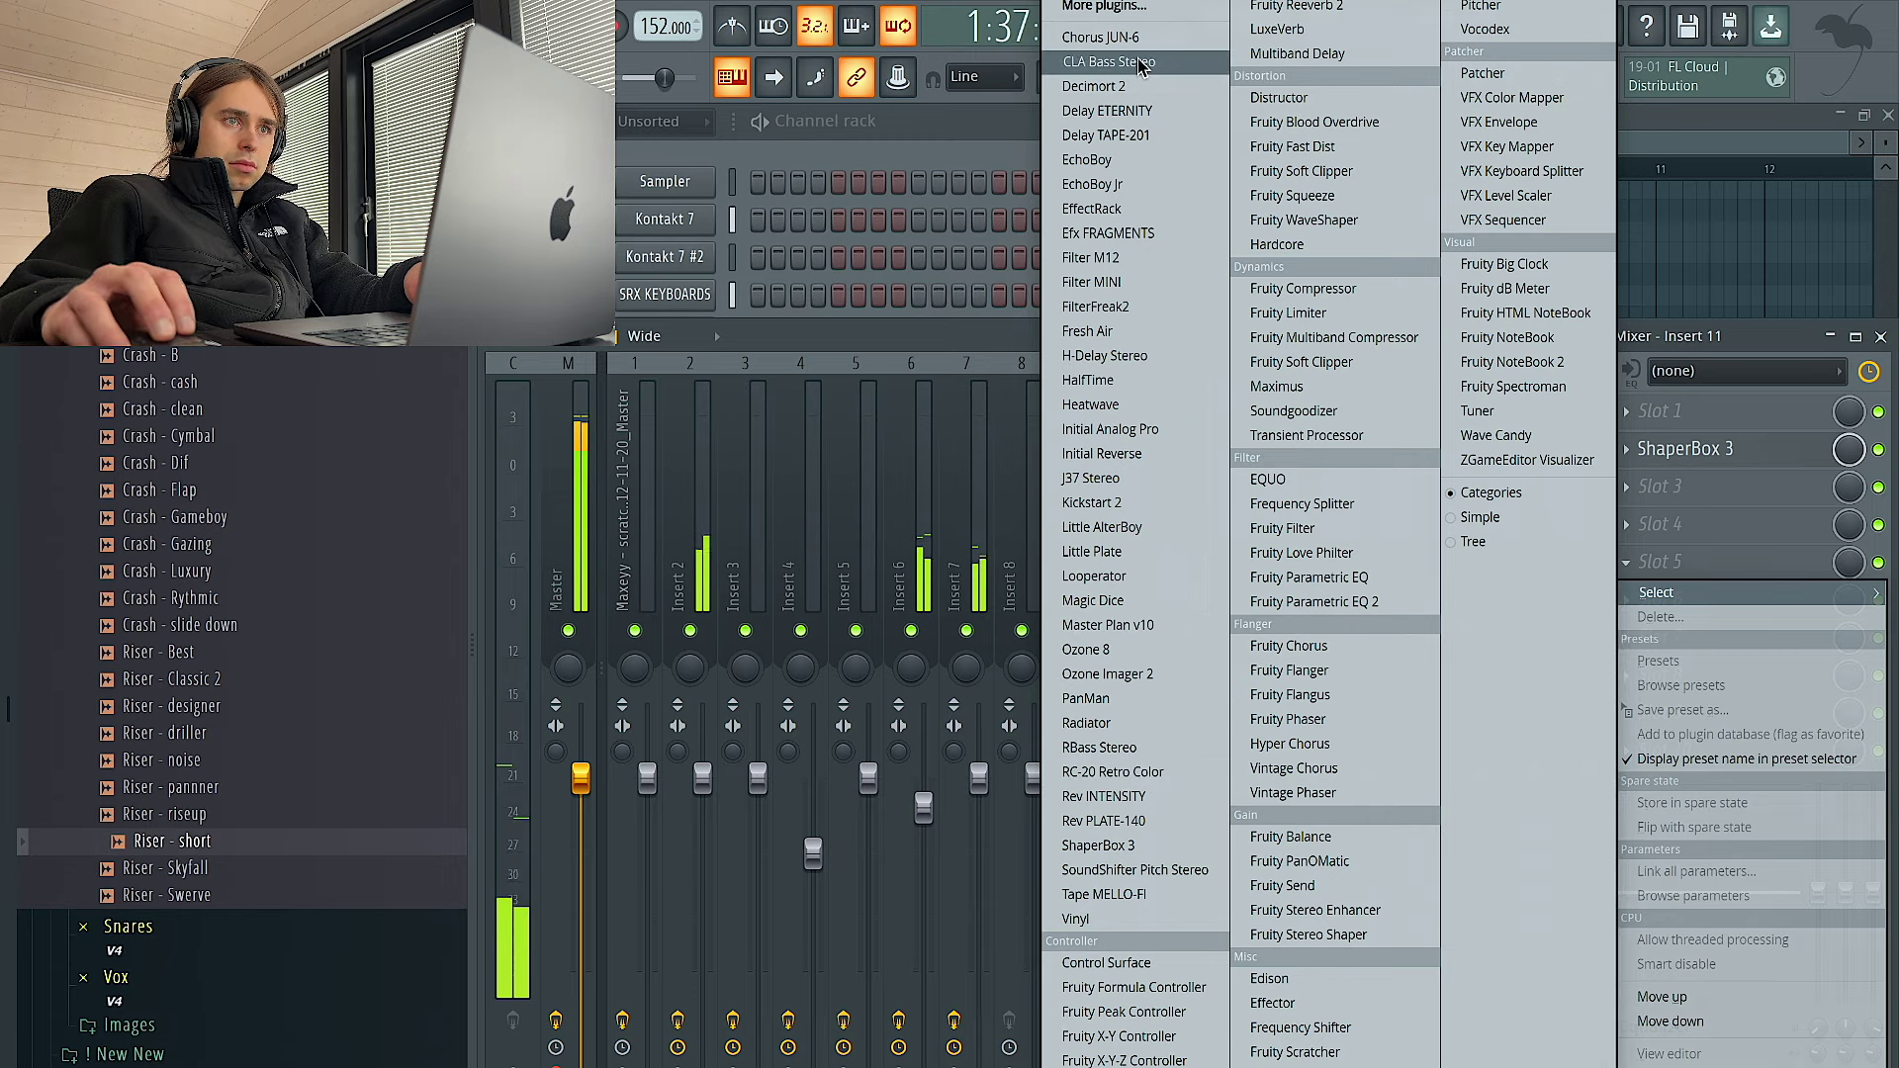
click(1136, 137)
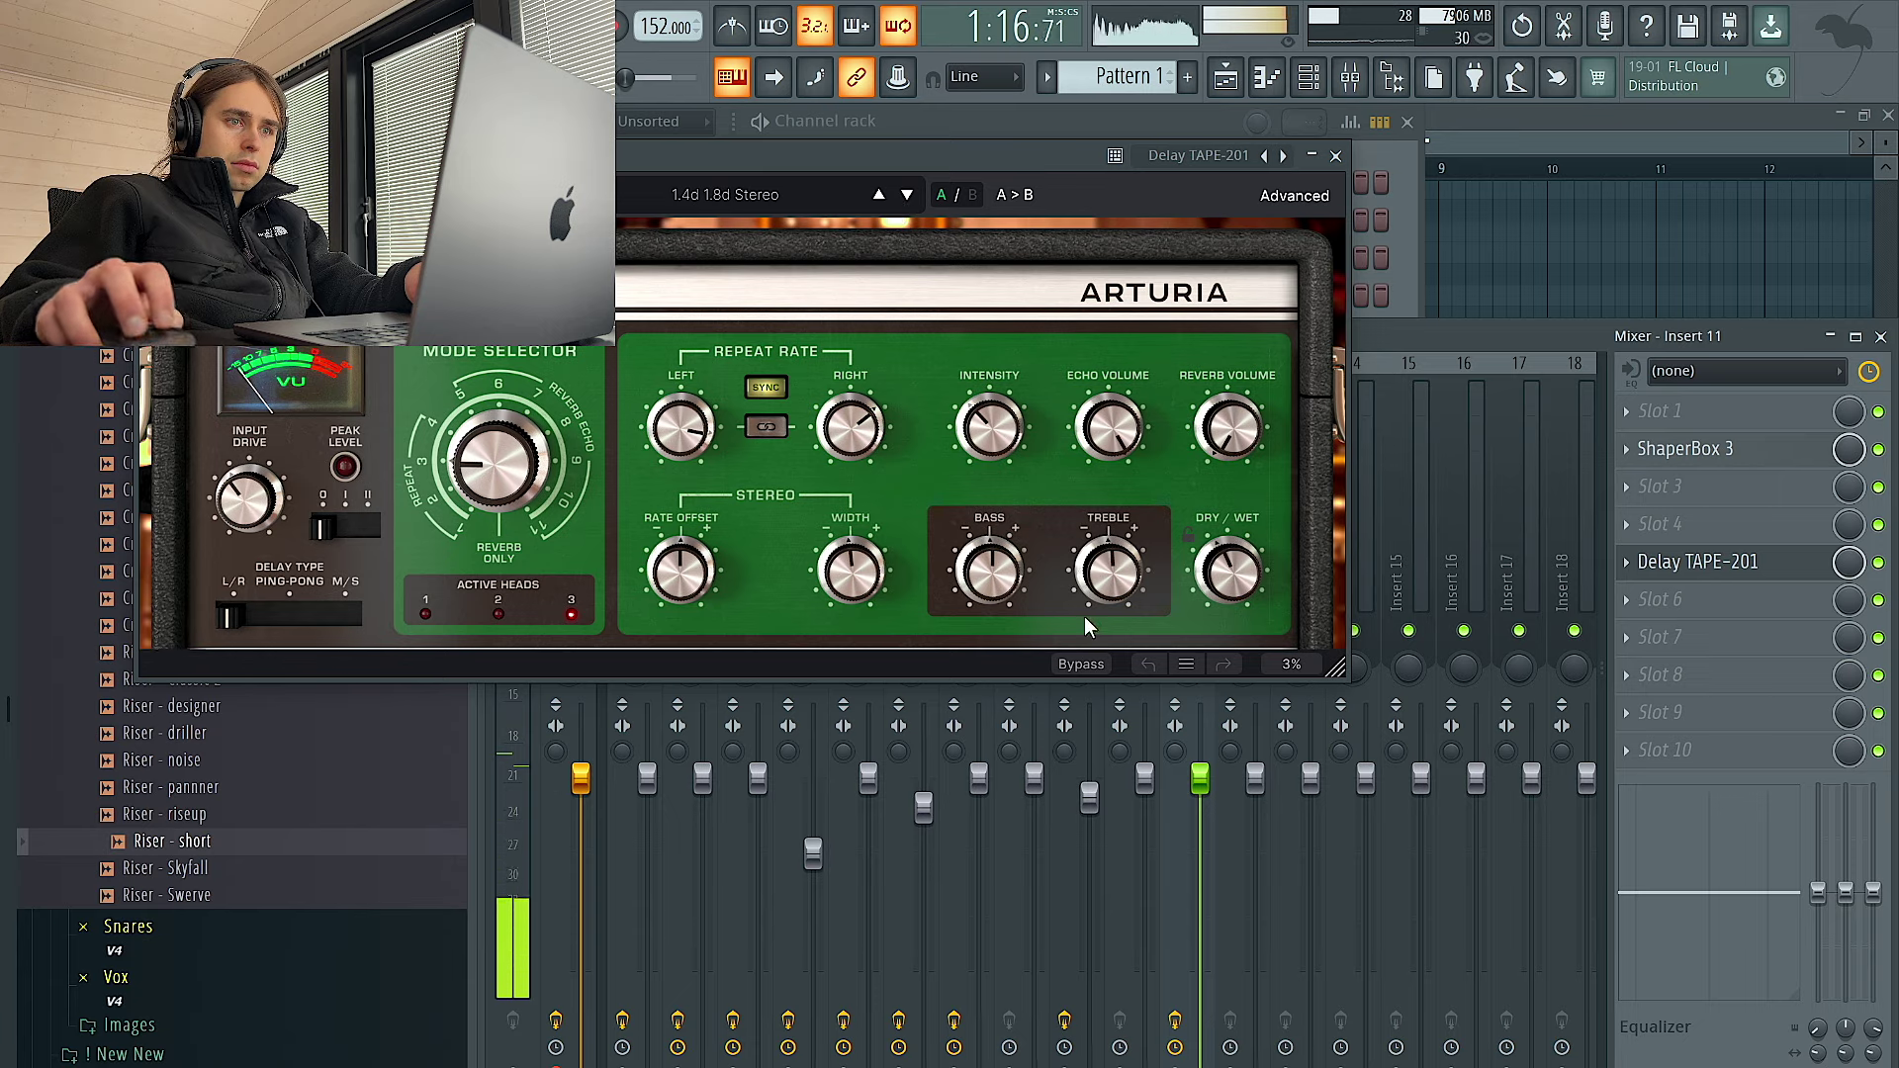
click(1694, 647)
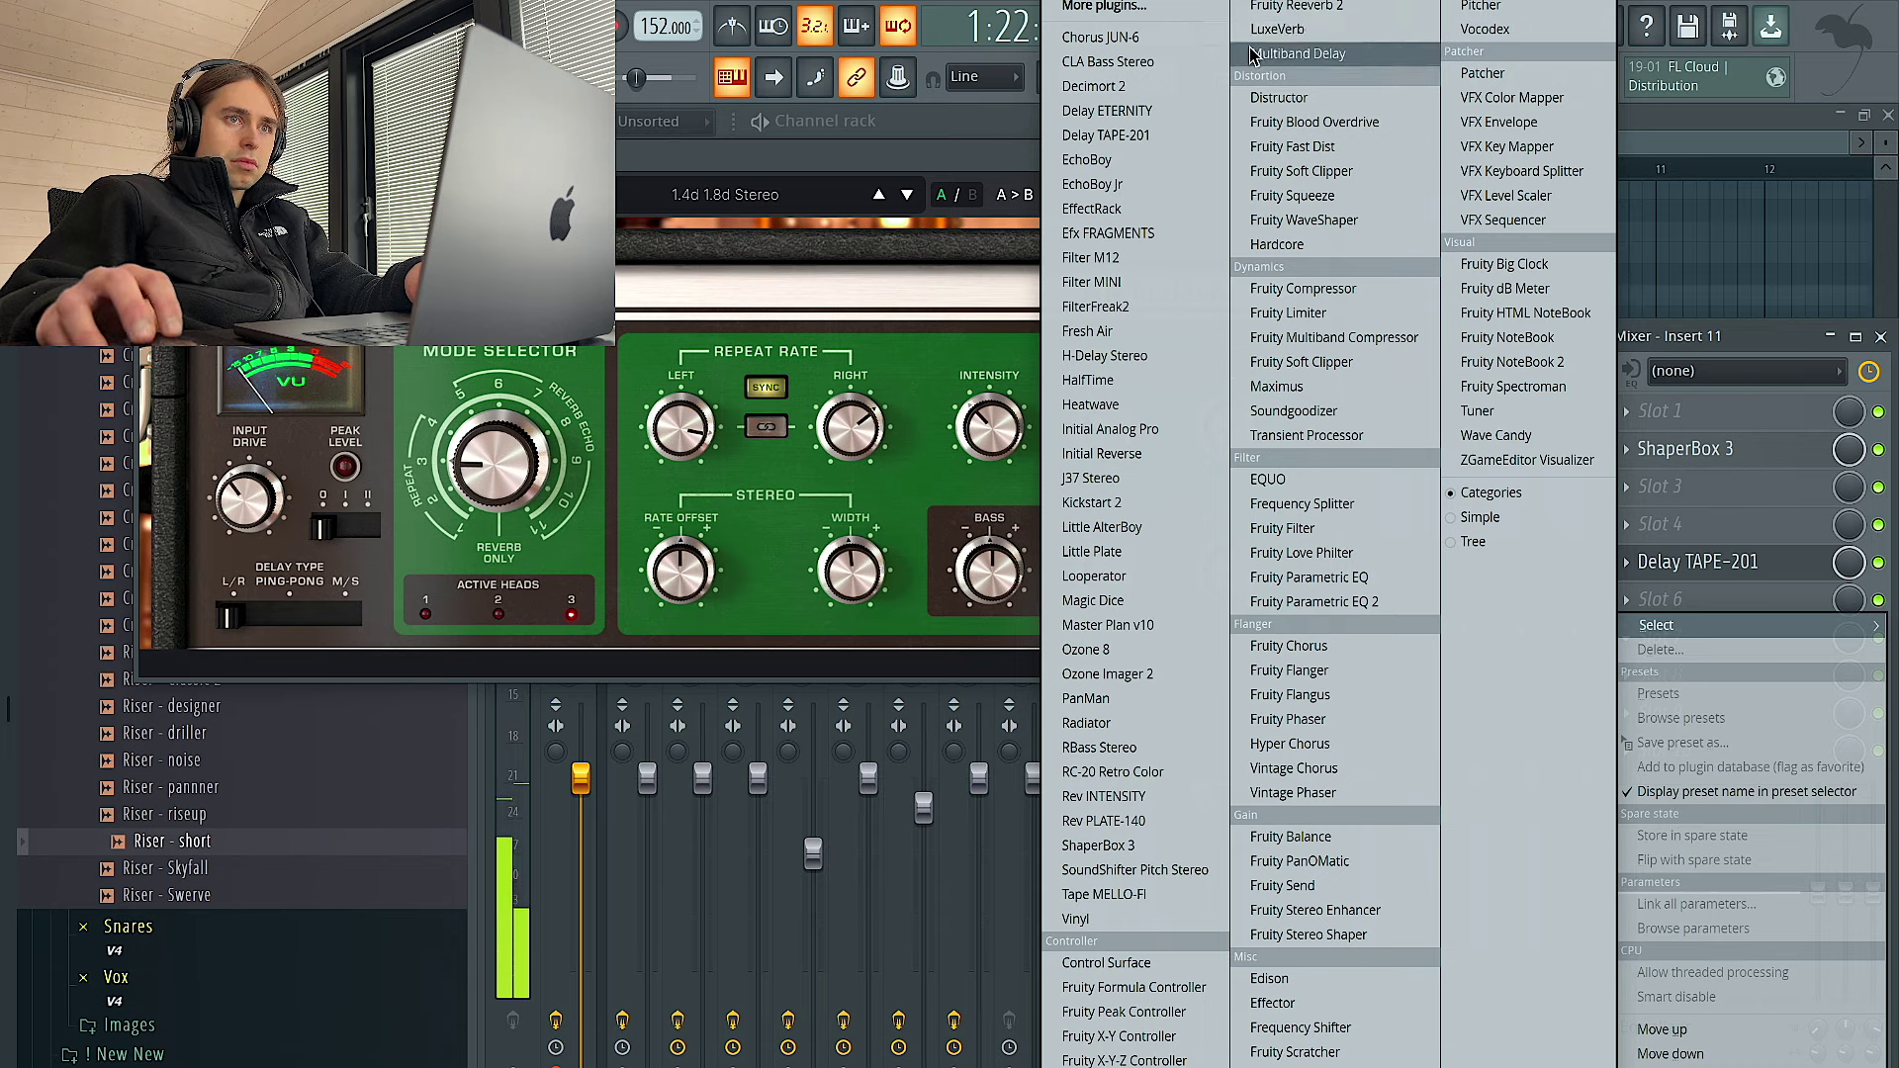
click(1258, 8)
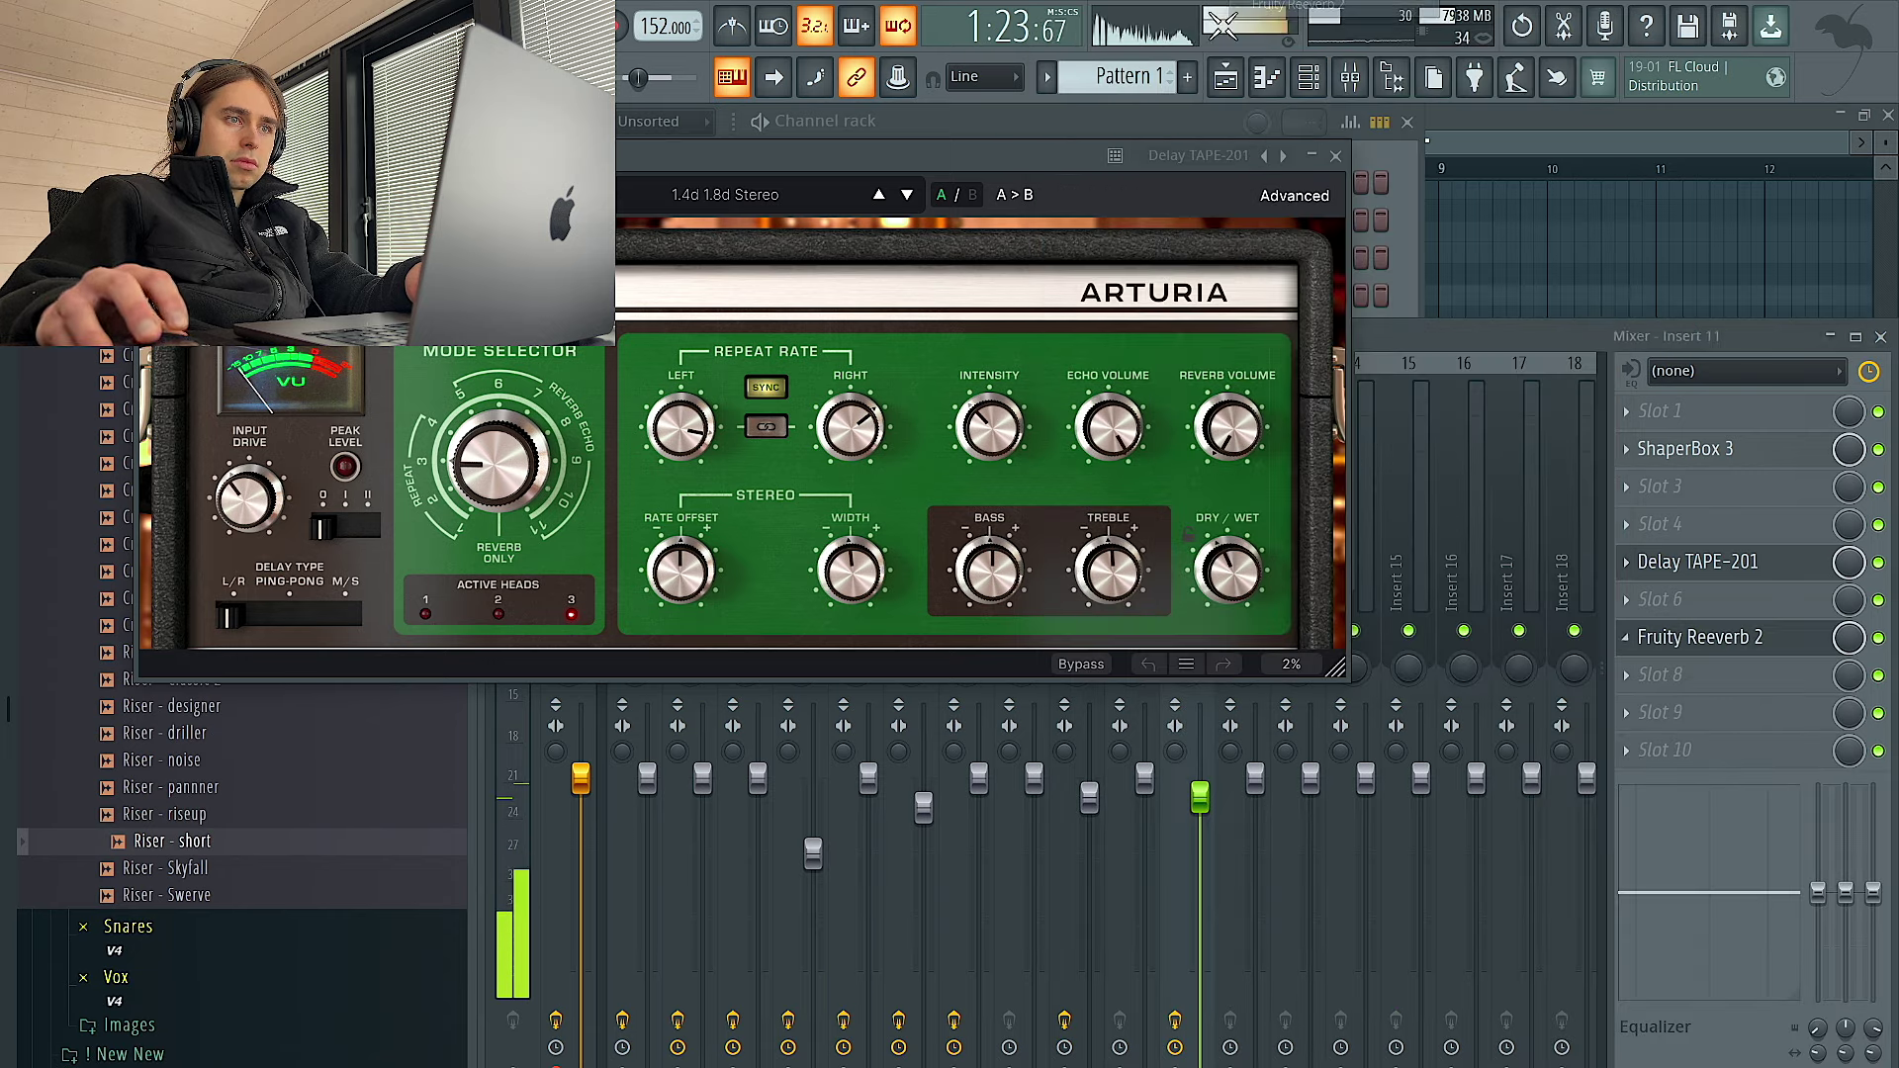
click(1335, 156)
drag(1320, 447, 1320, 426)
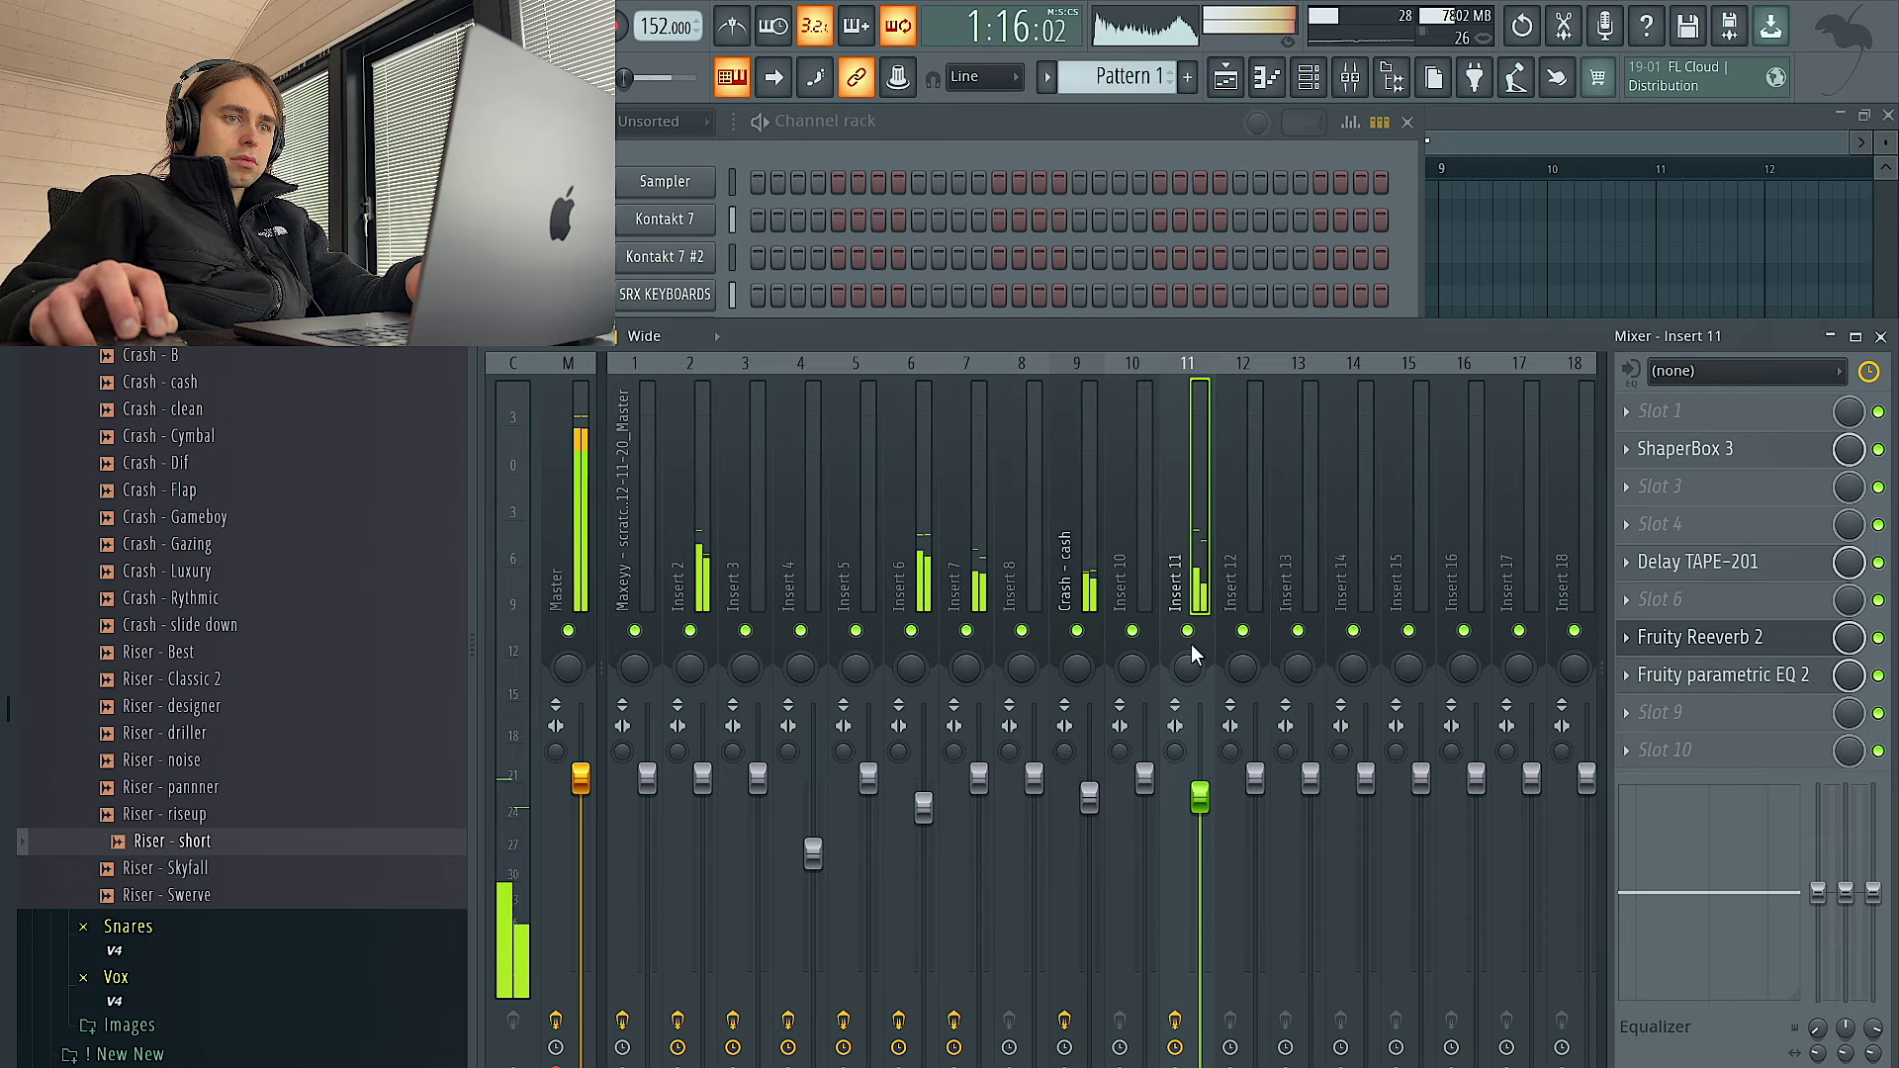
click(1192, 633)
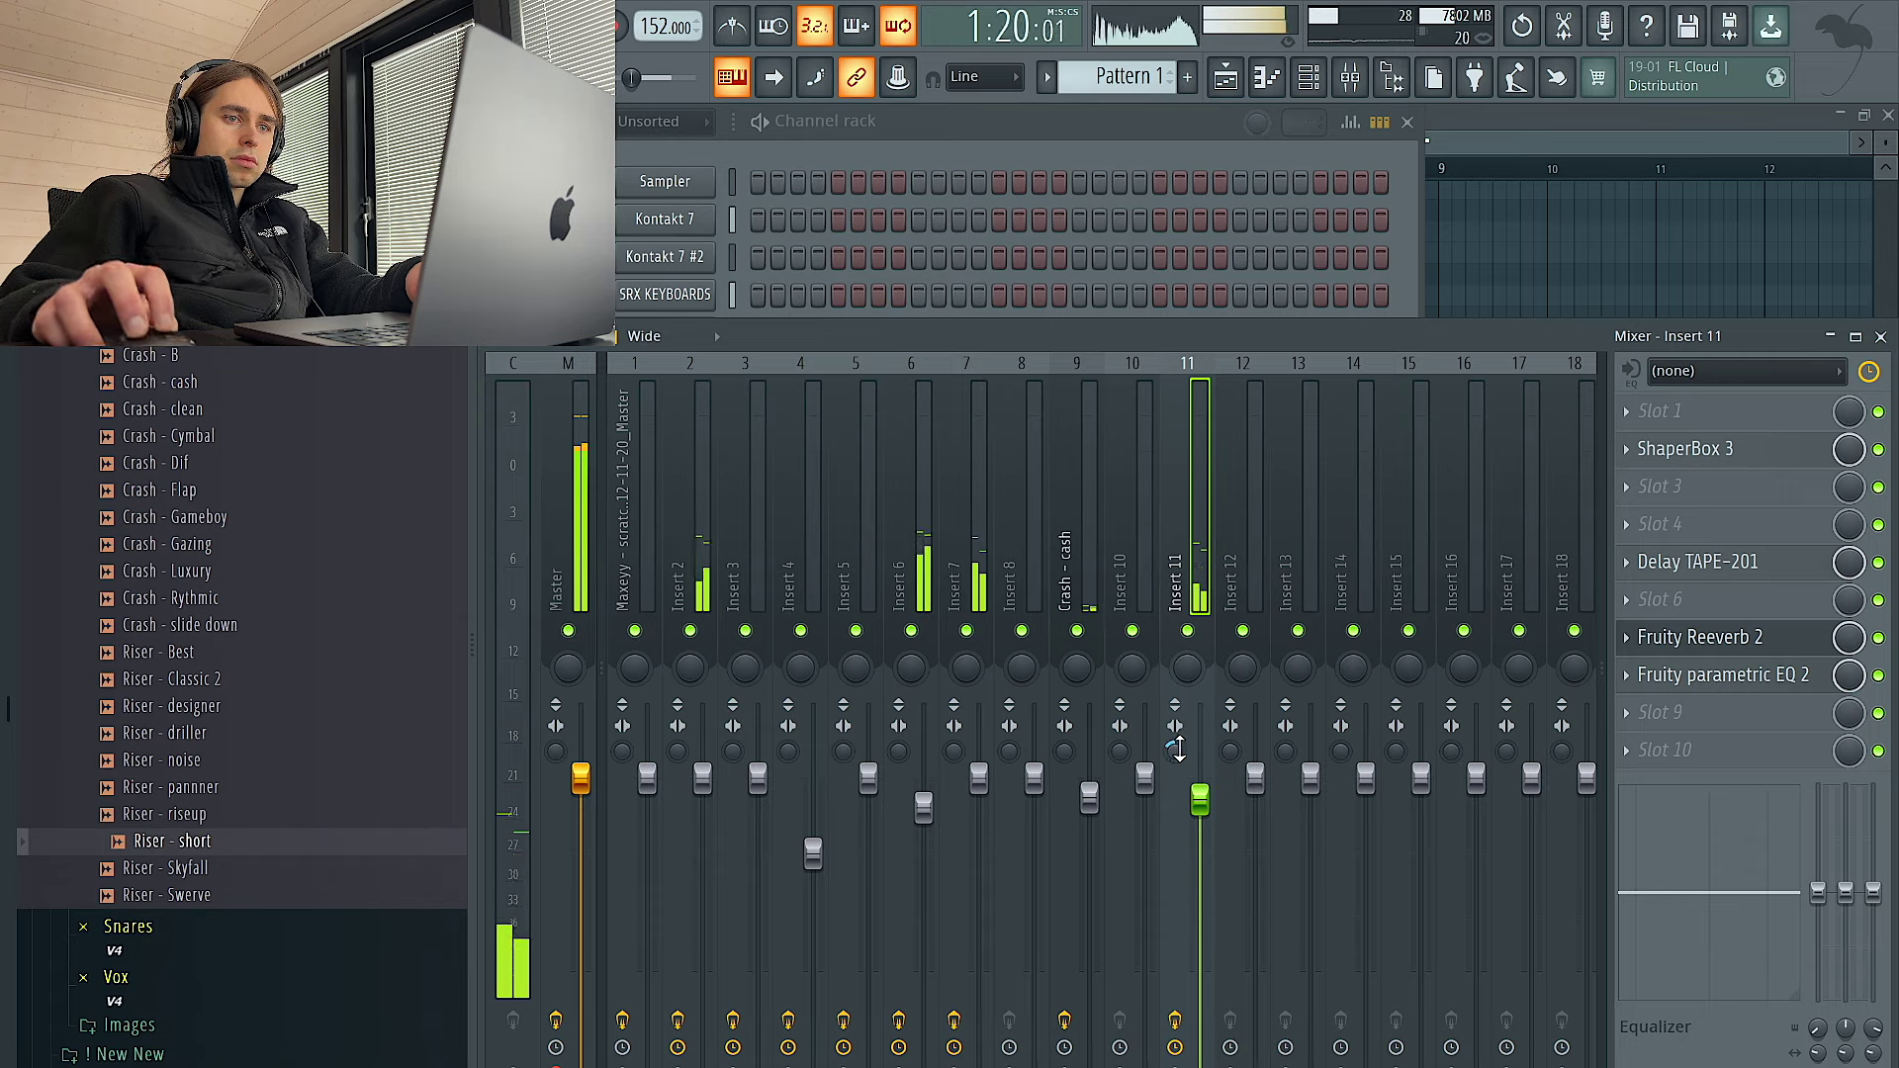
Load Ozone Imager 2 in slot 3 of Insert 11, enable Stereoize at 9.1 ms and raise the Width
click(1749, 495)
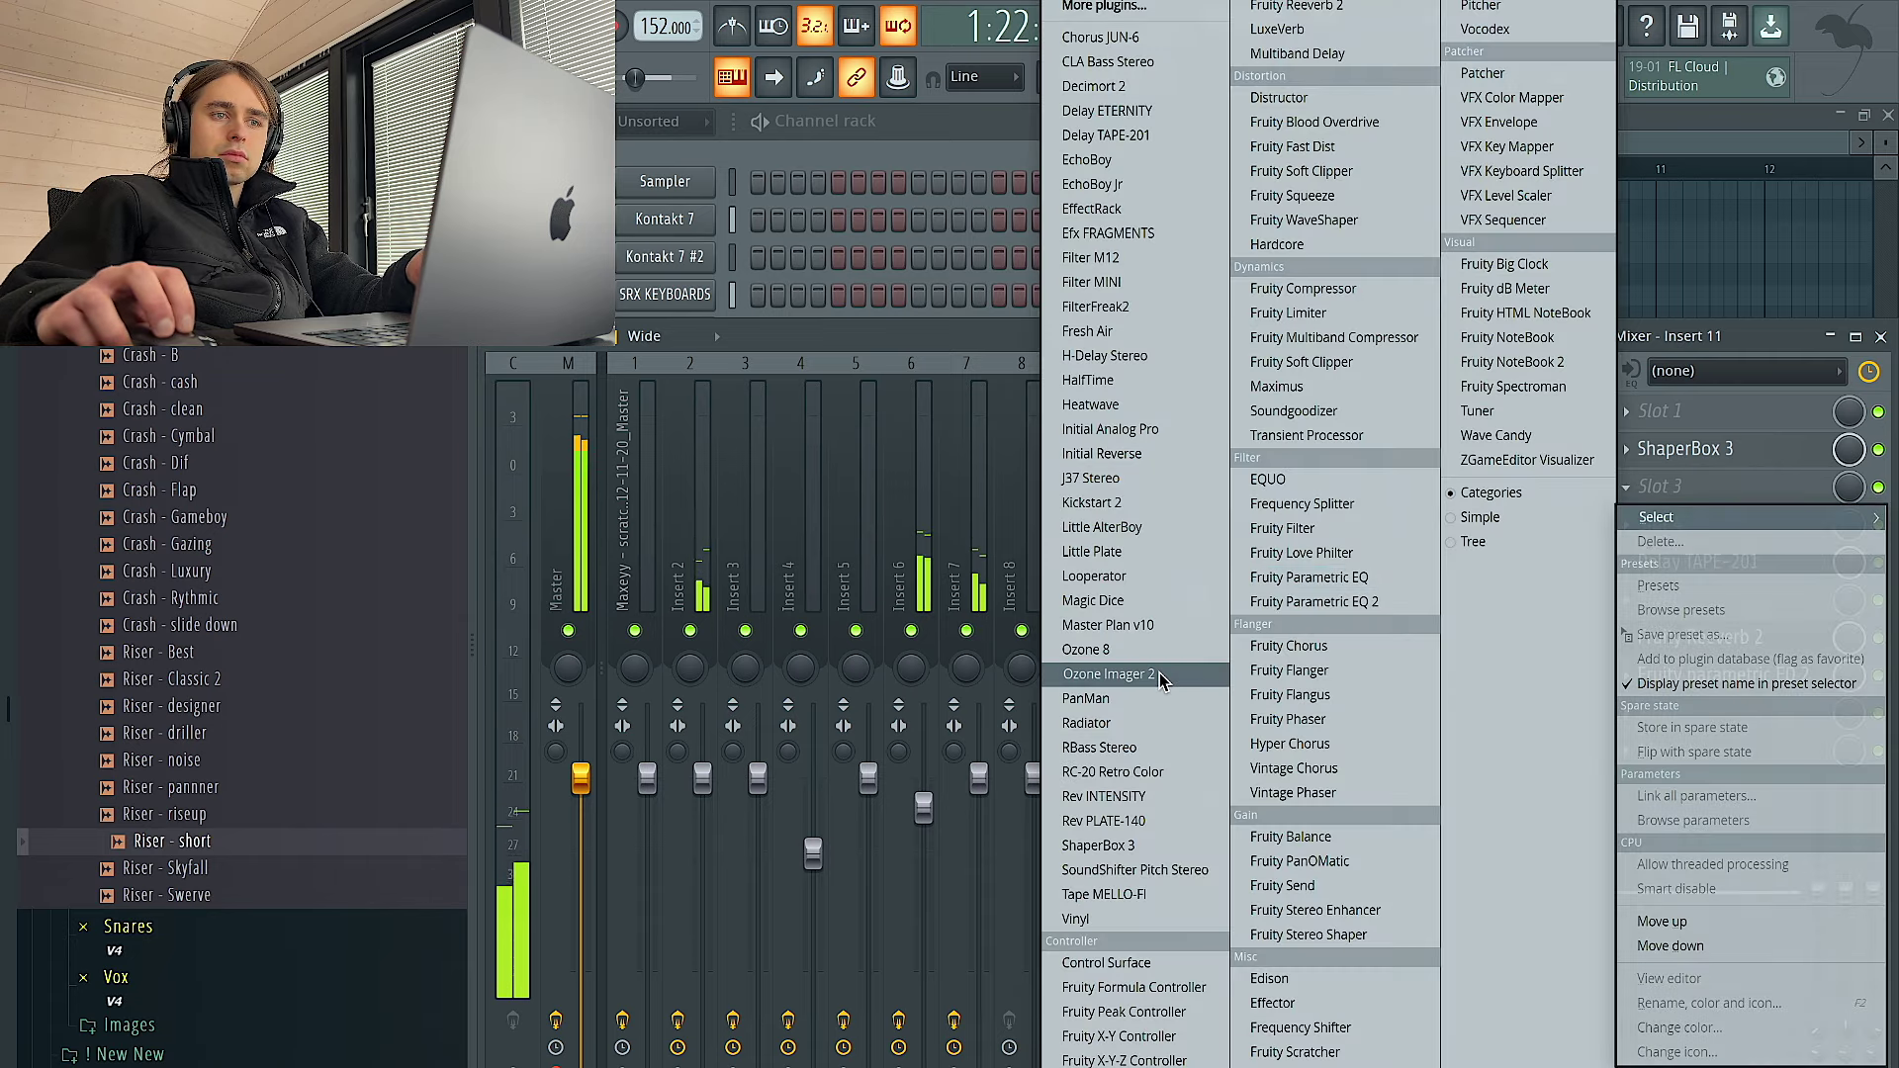
click(1107, 675)
click(884, 199)
drag(929, 403, 929, 364)
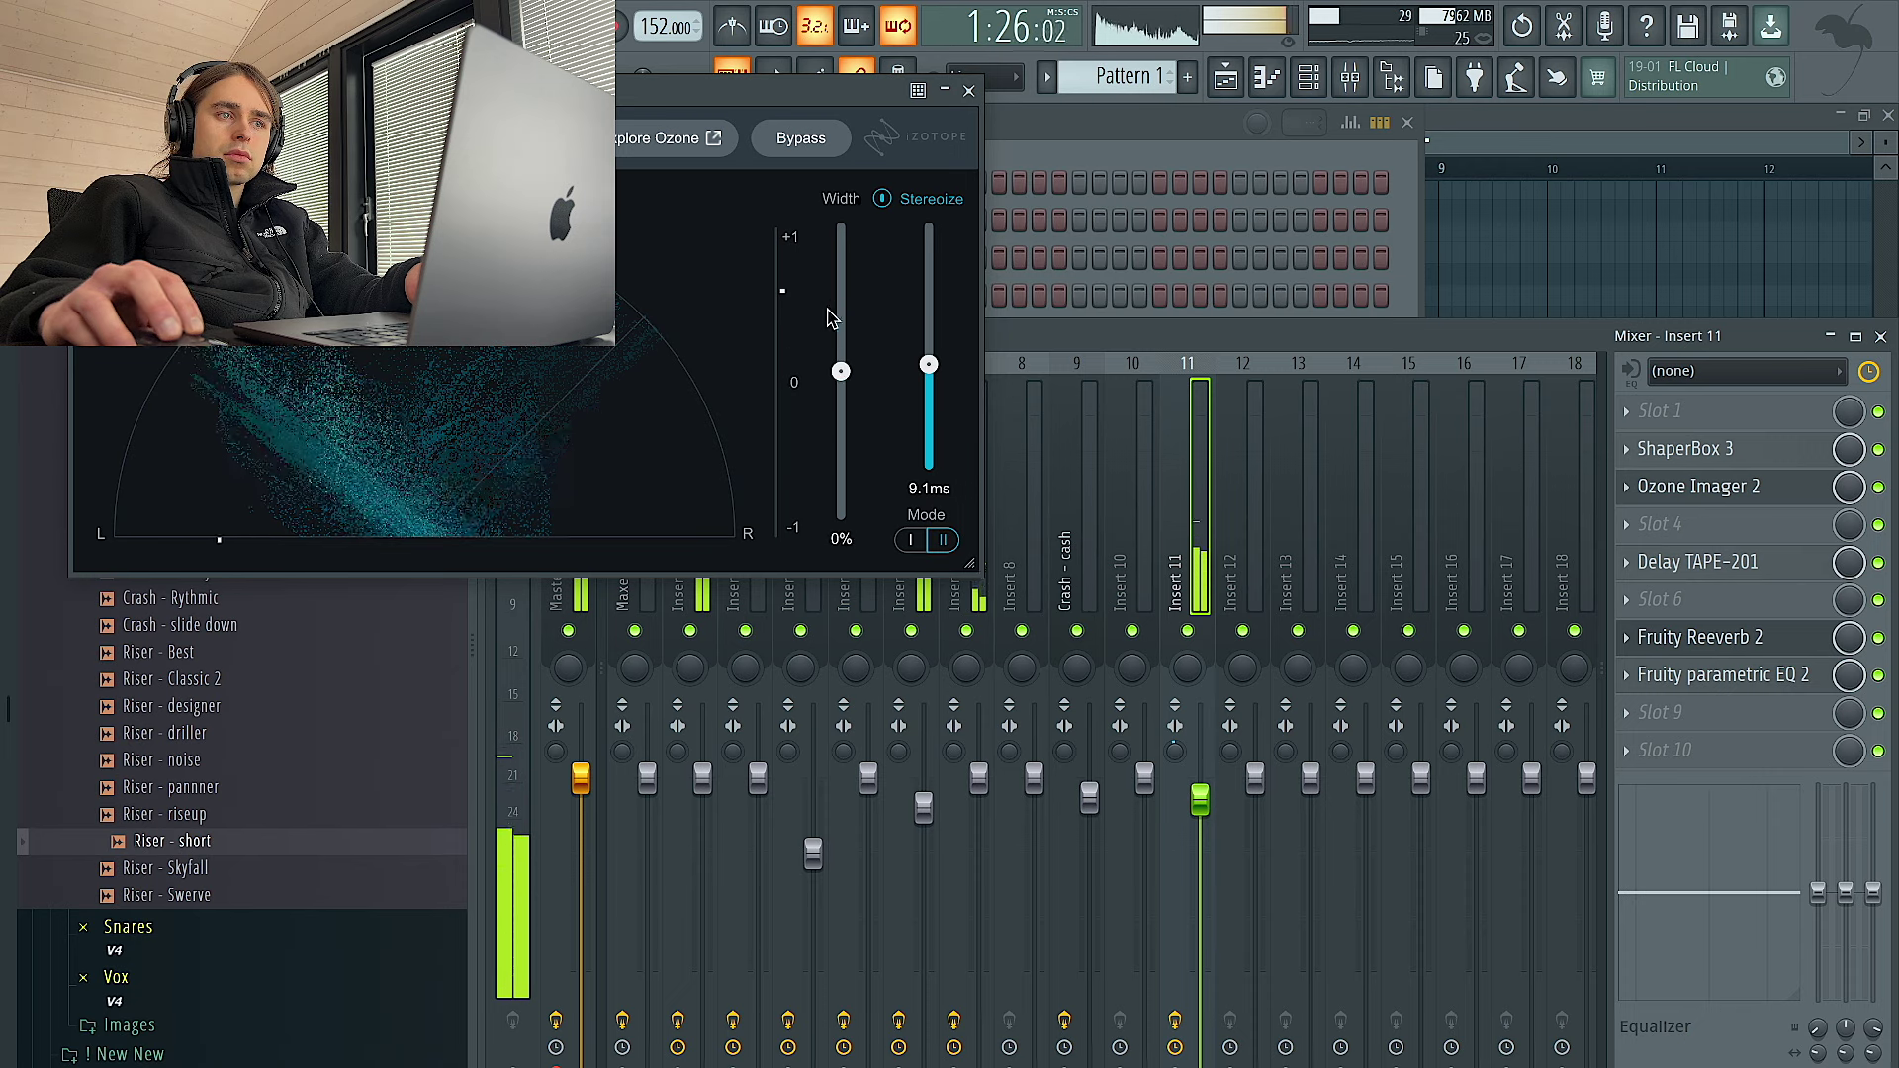
drag(841, 316, 841, 308)
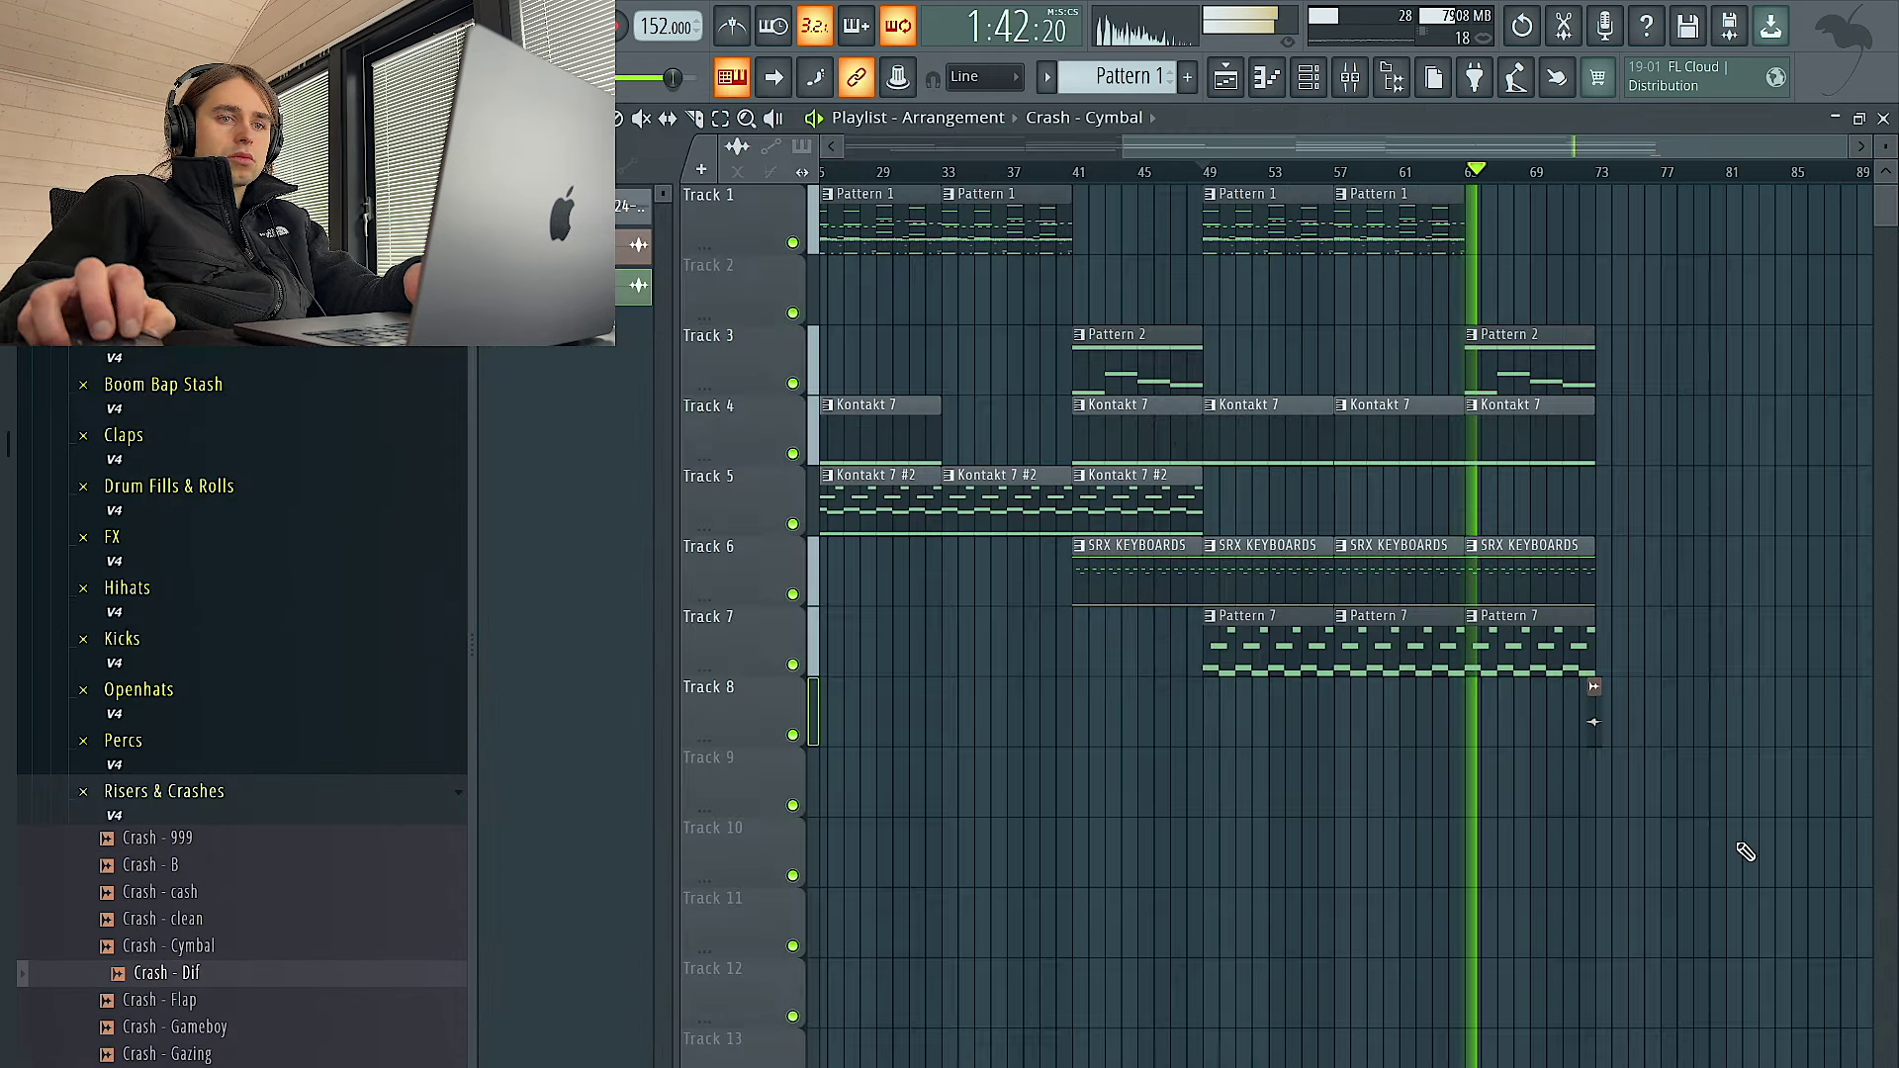
Duplicate the clips of Tracks 1, 4, 6 and 7 between bars 49 and 65 so the copies start at bar 73
scroll(1662, 717, down, 3)
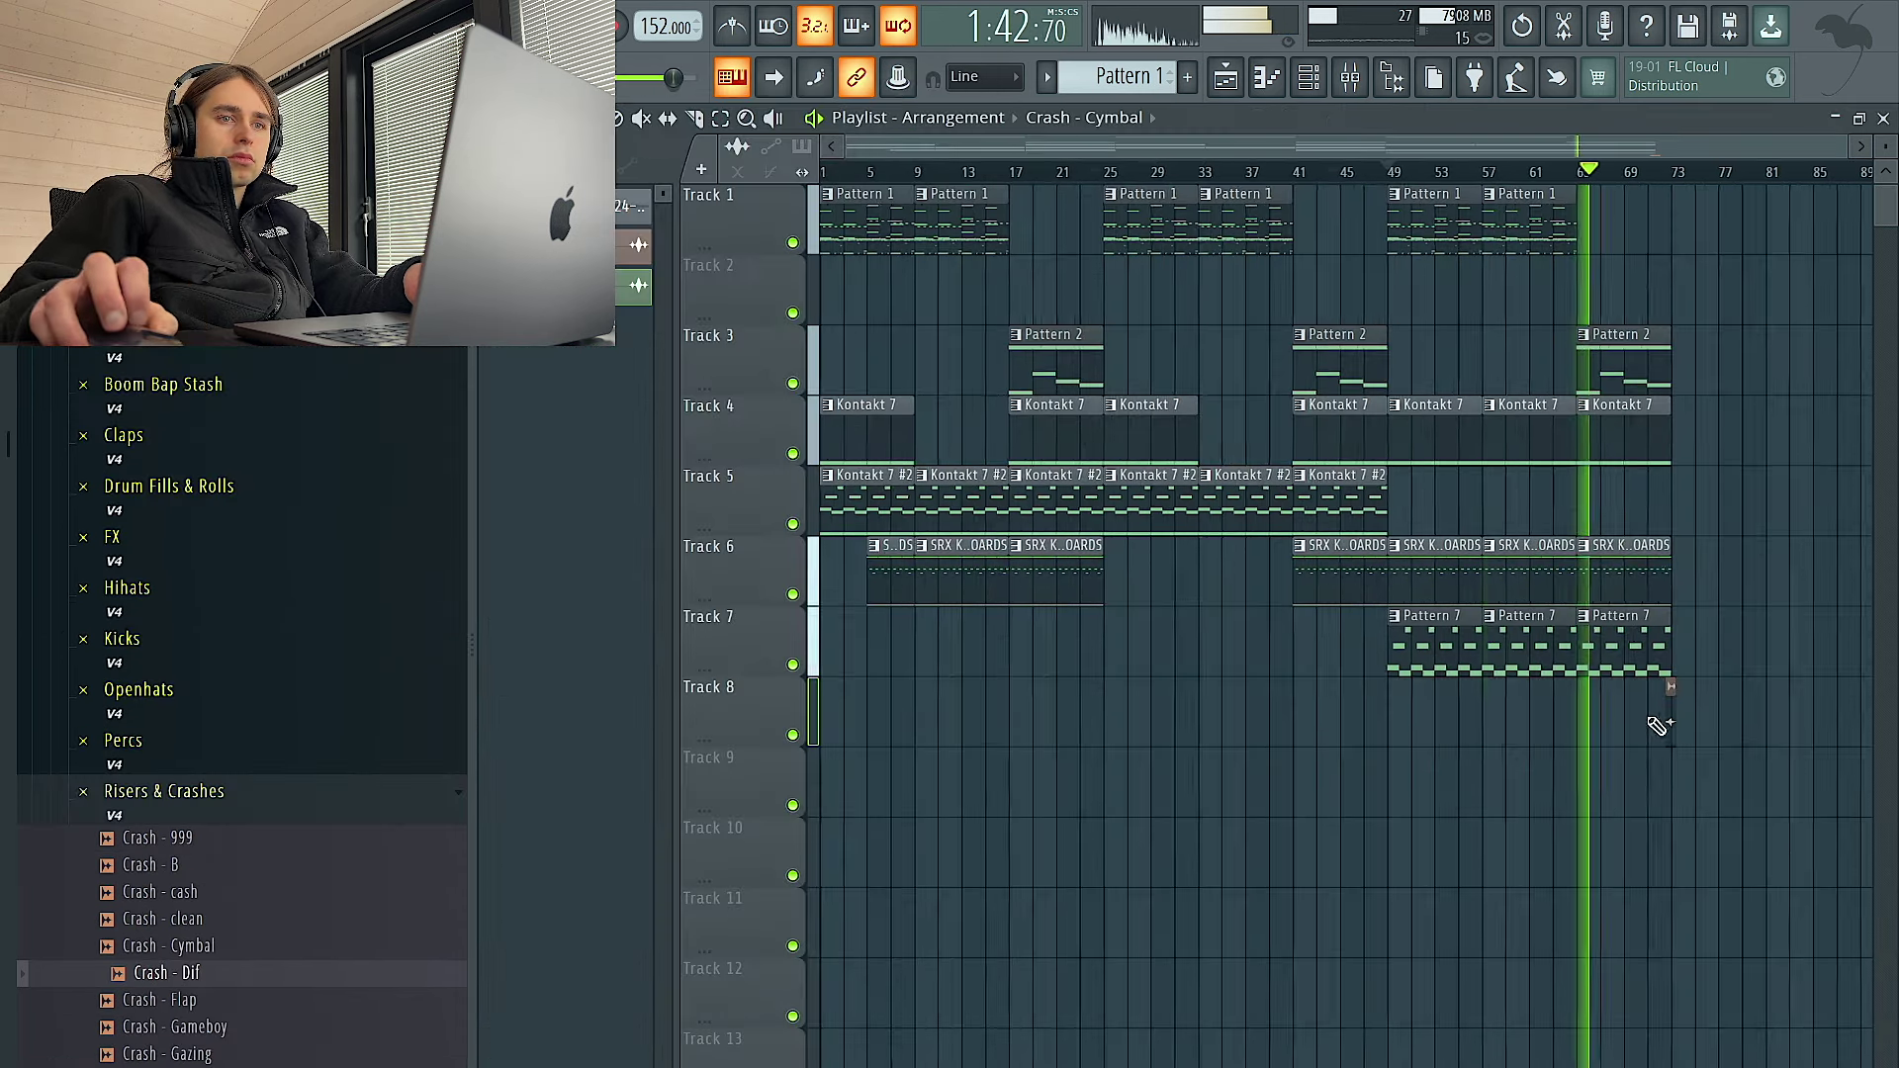
scroll(1661, 714, down, 2)
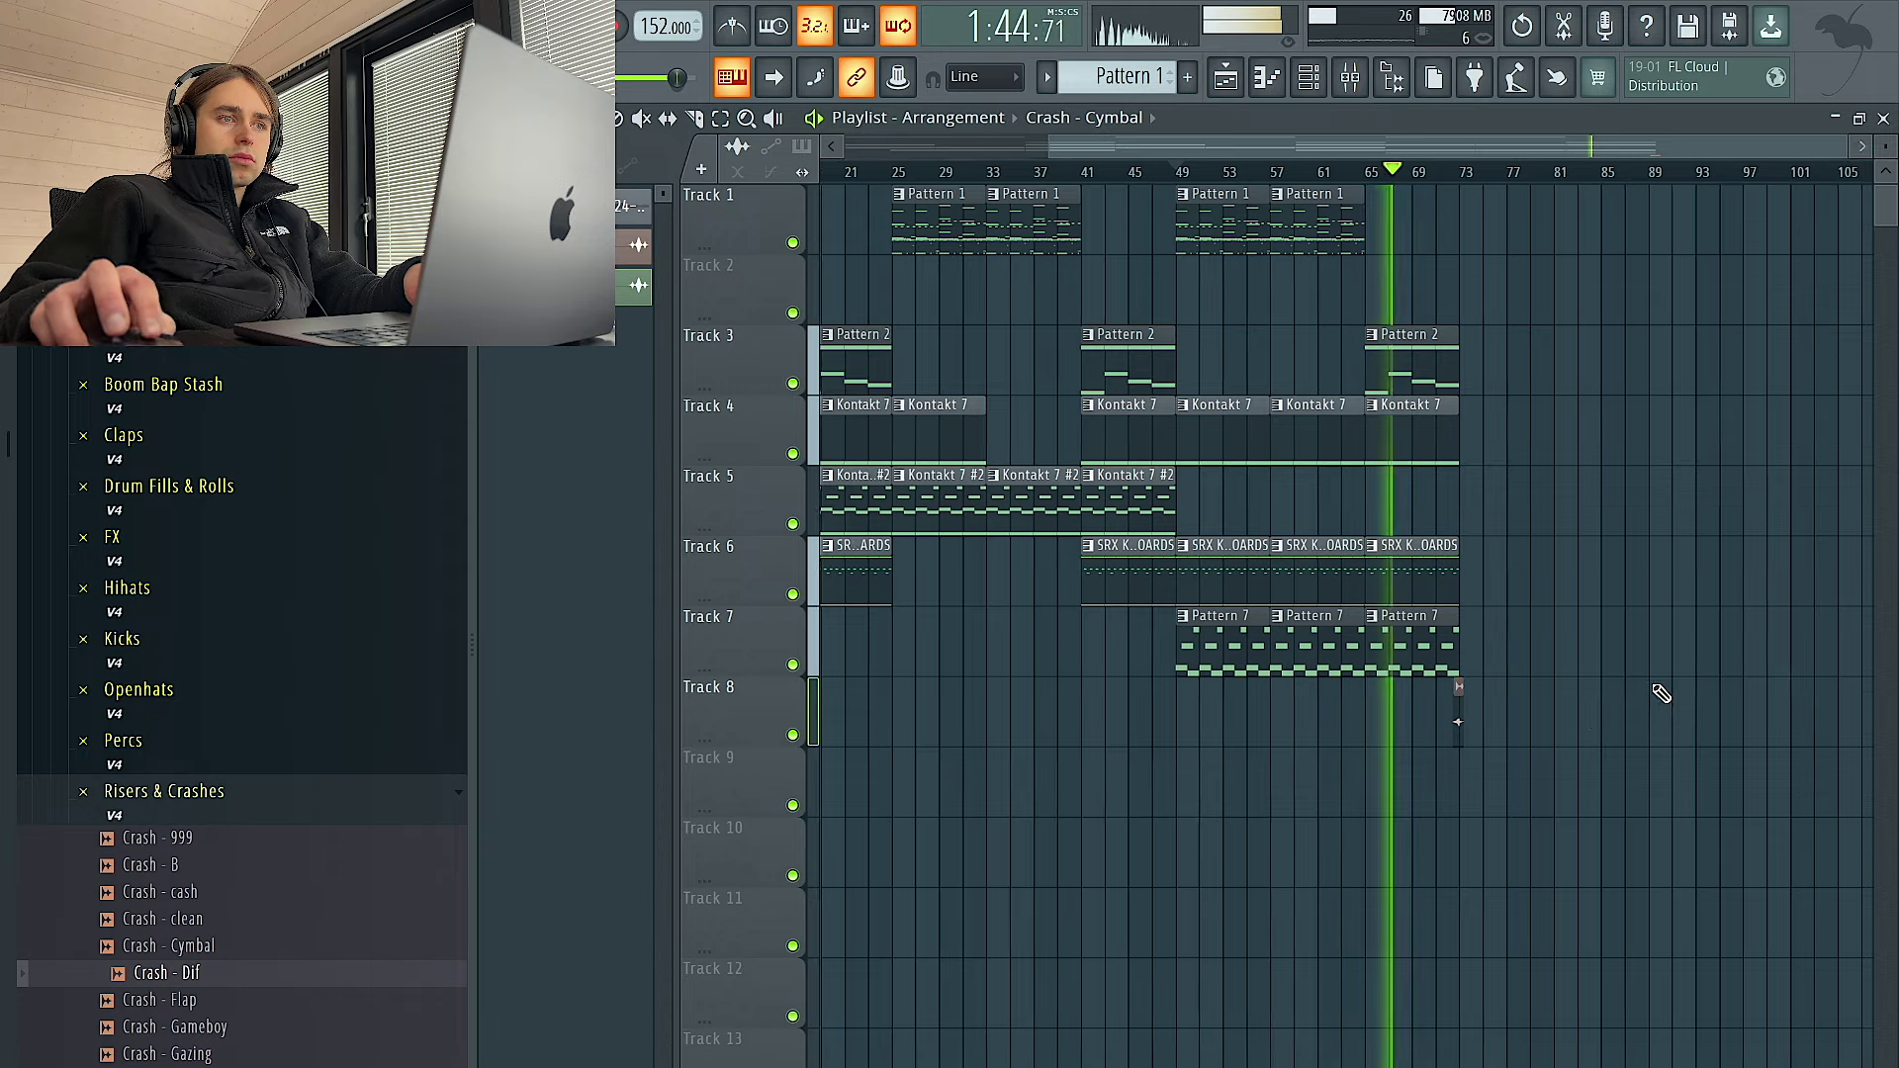
scroll(1596, 711, left, 3)
scroll(1593, 709, up, 2)
scroll(1597, 712, down, 2)
drag(1725, 887, 1416, 192)
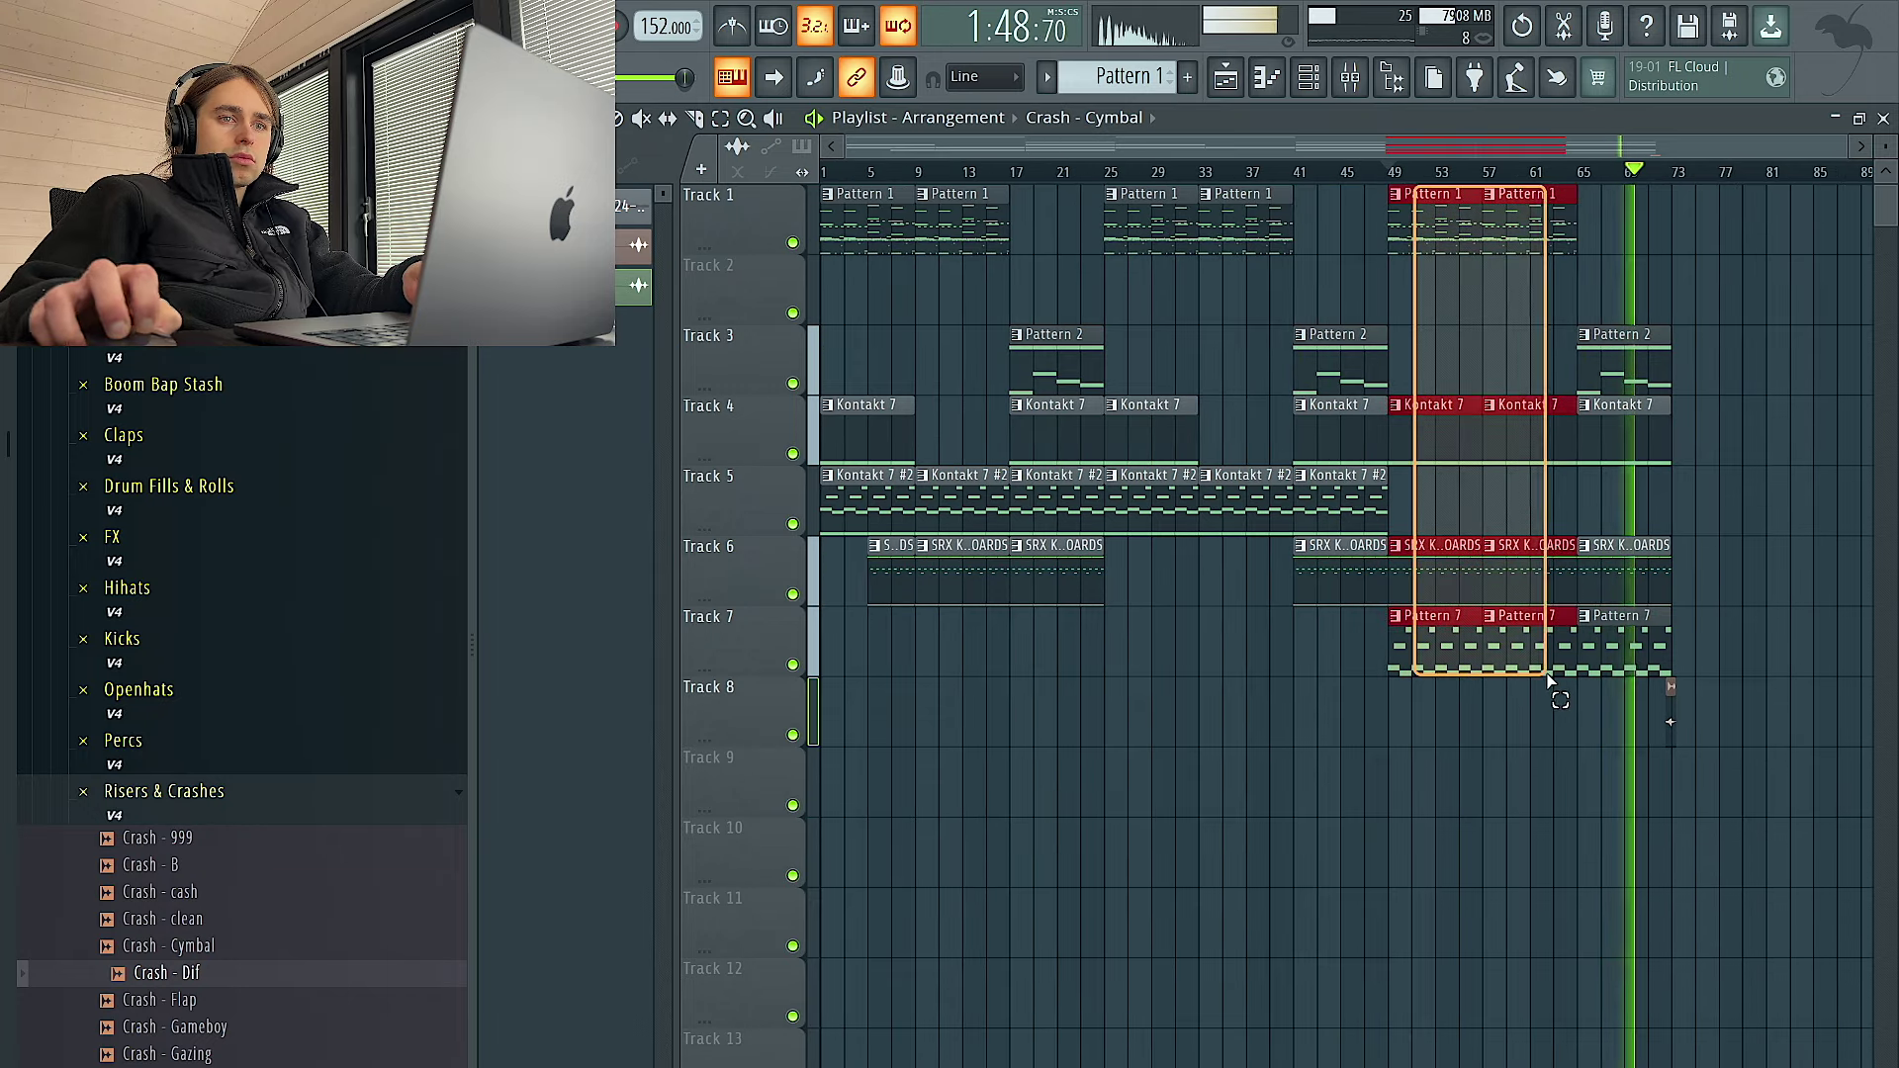
key(ctrl+b)
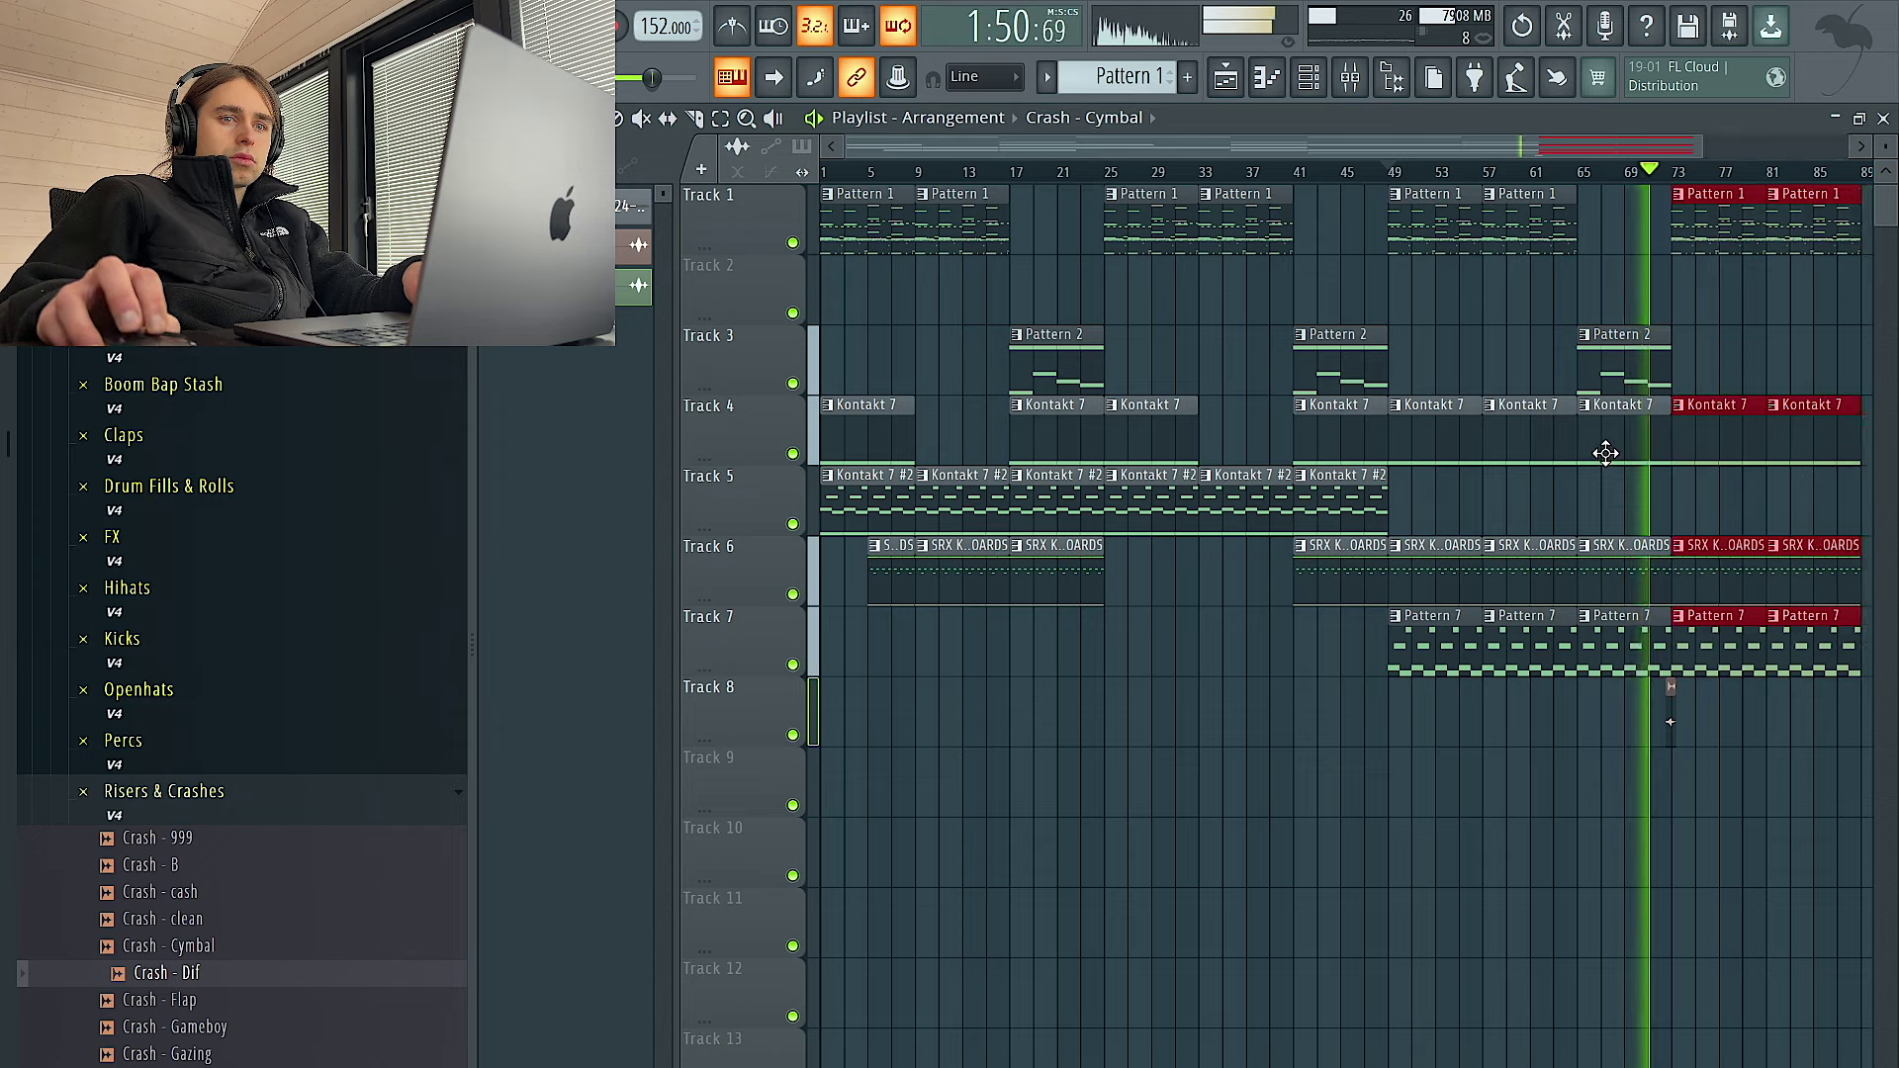
Move the JUNO-60 #2 notes out of Pattern 2 into a separate Pattern 8
scroll(1600, 443, down, 1)
click(1536, 382)
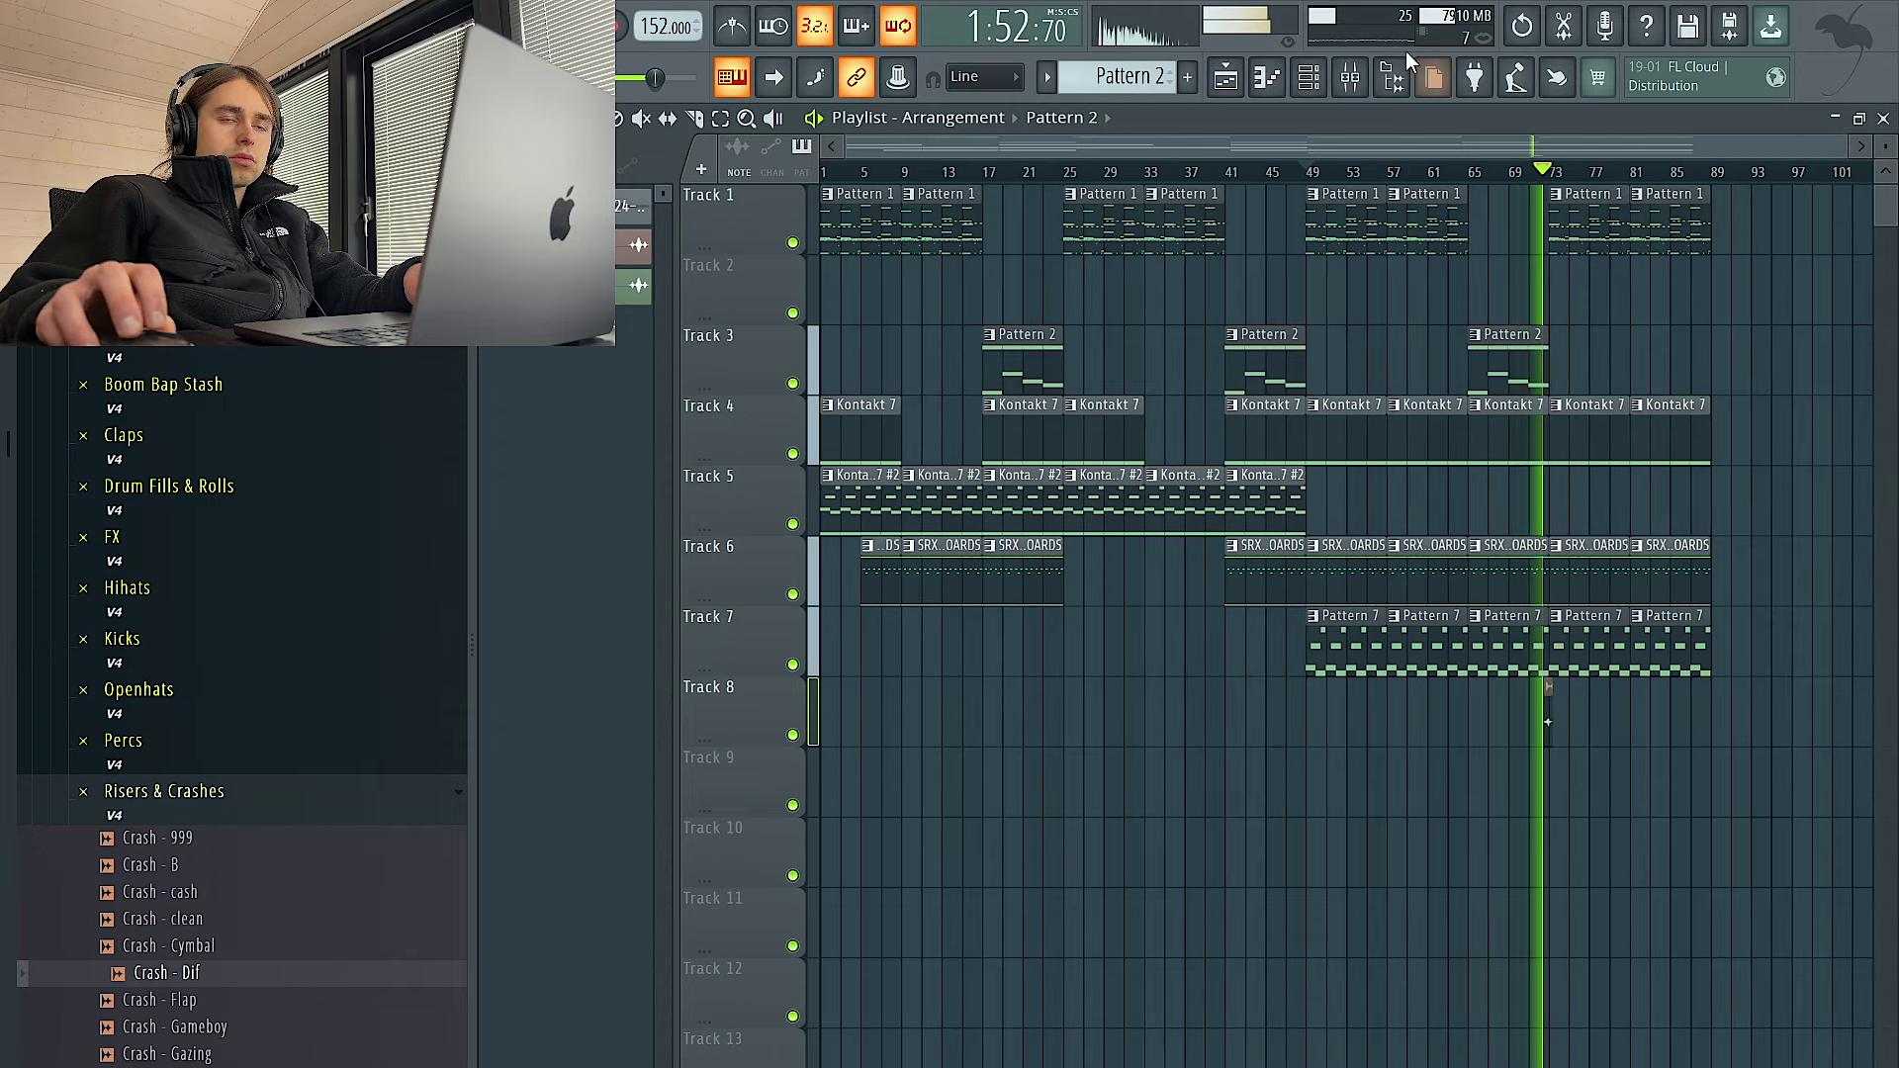
click(1308, 77)
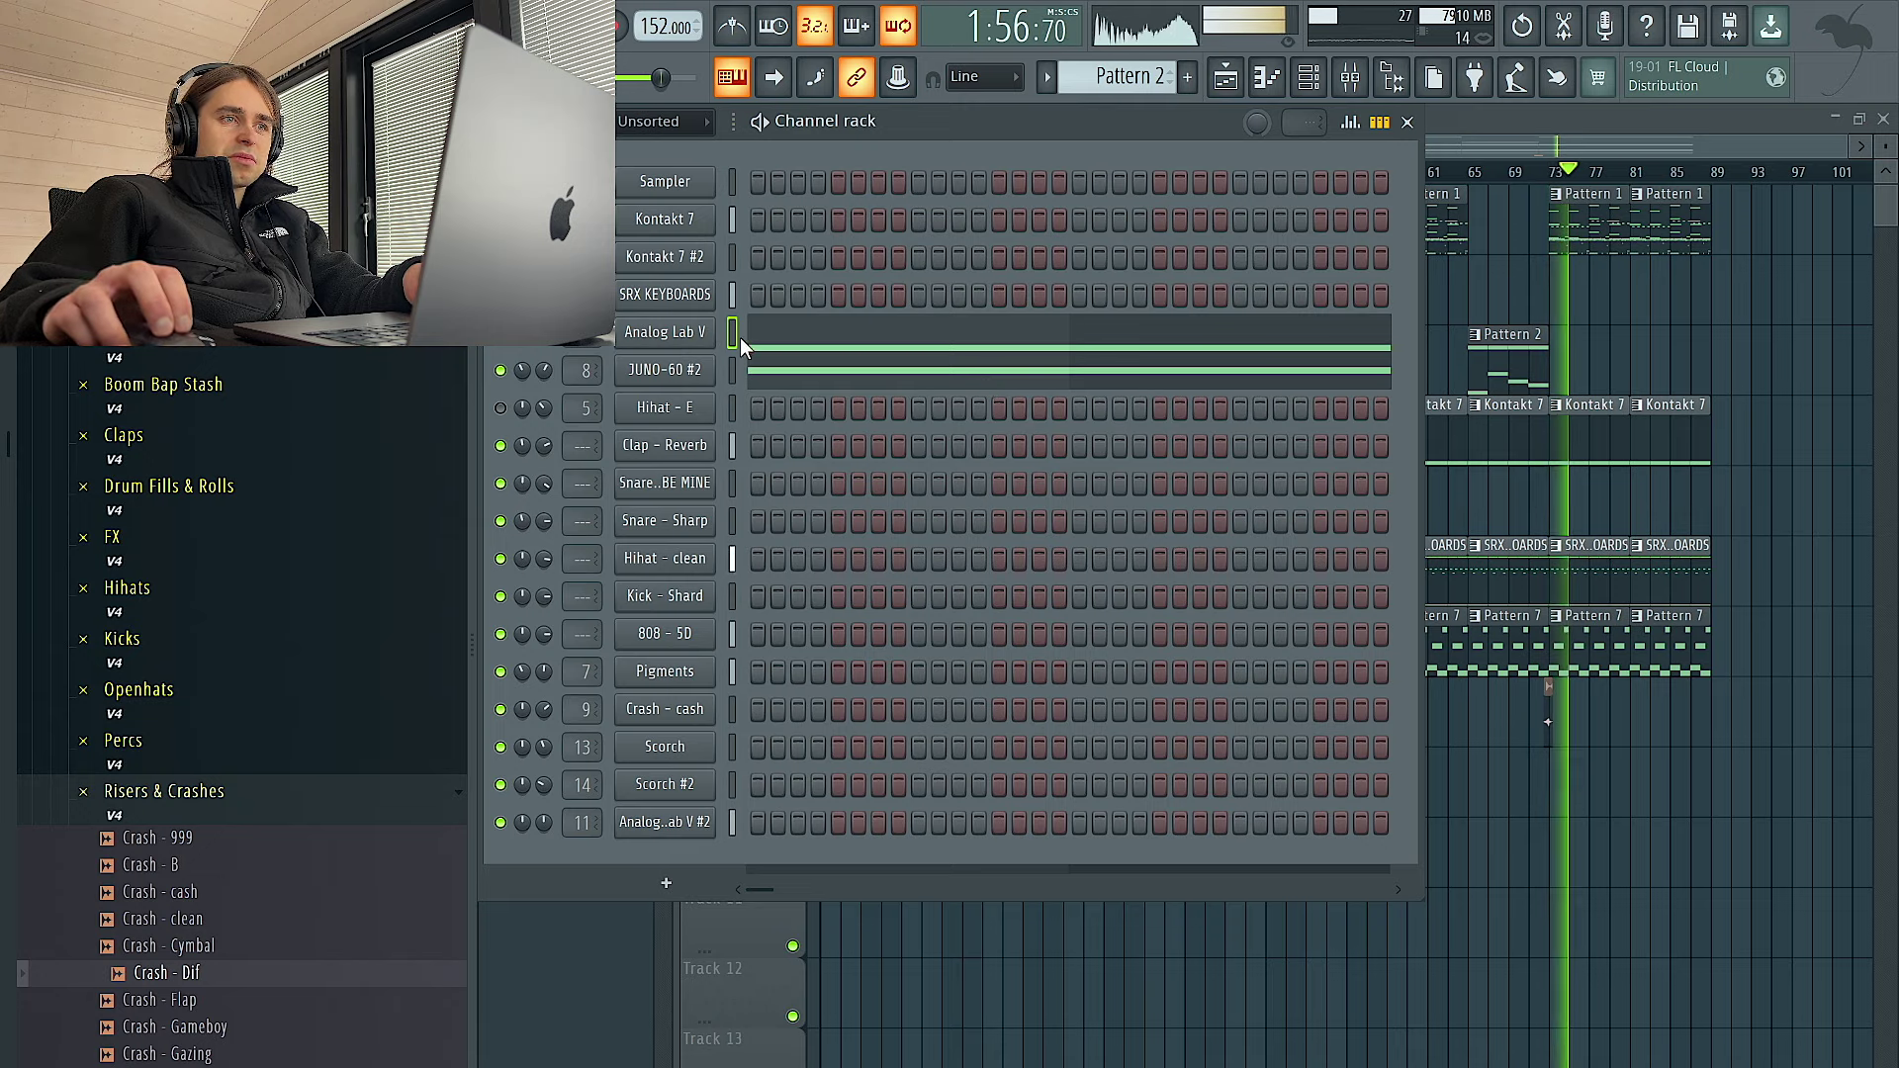
click(1524, 366)
click(1351, 77)
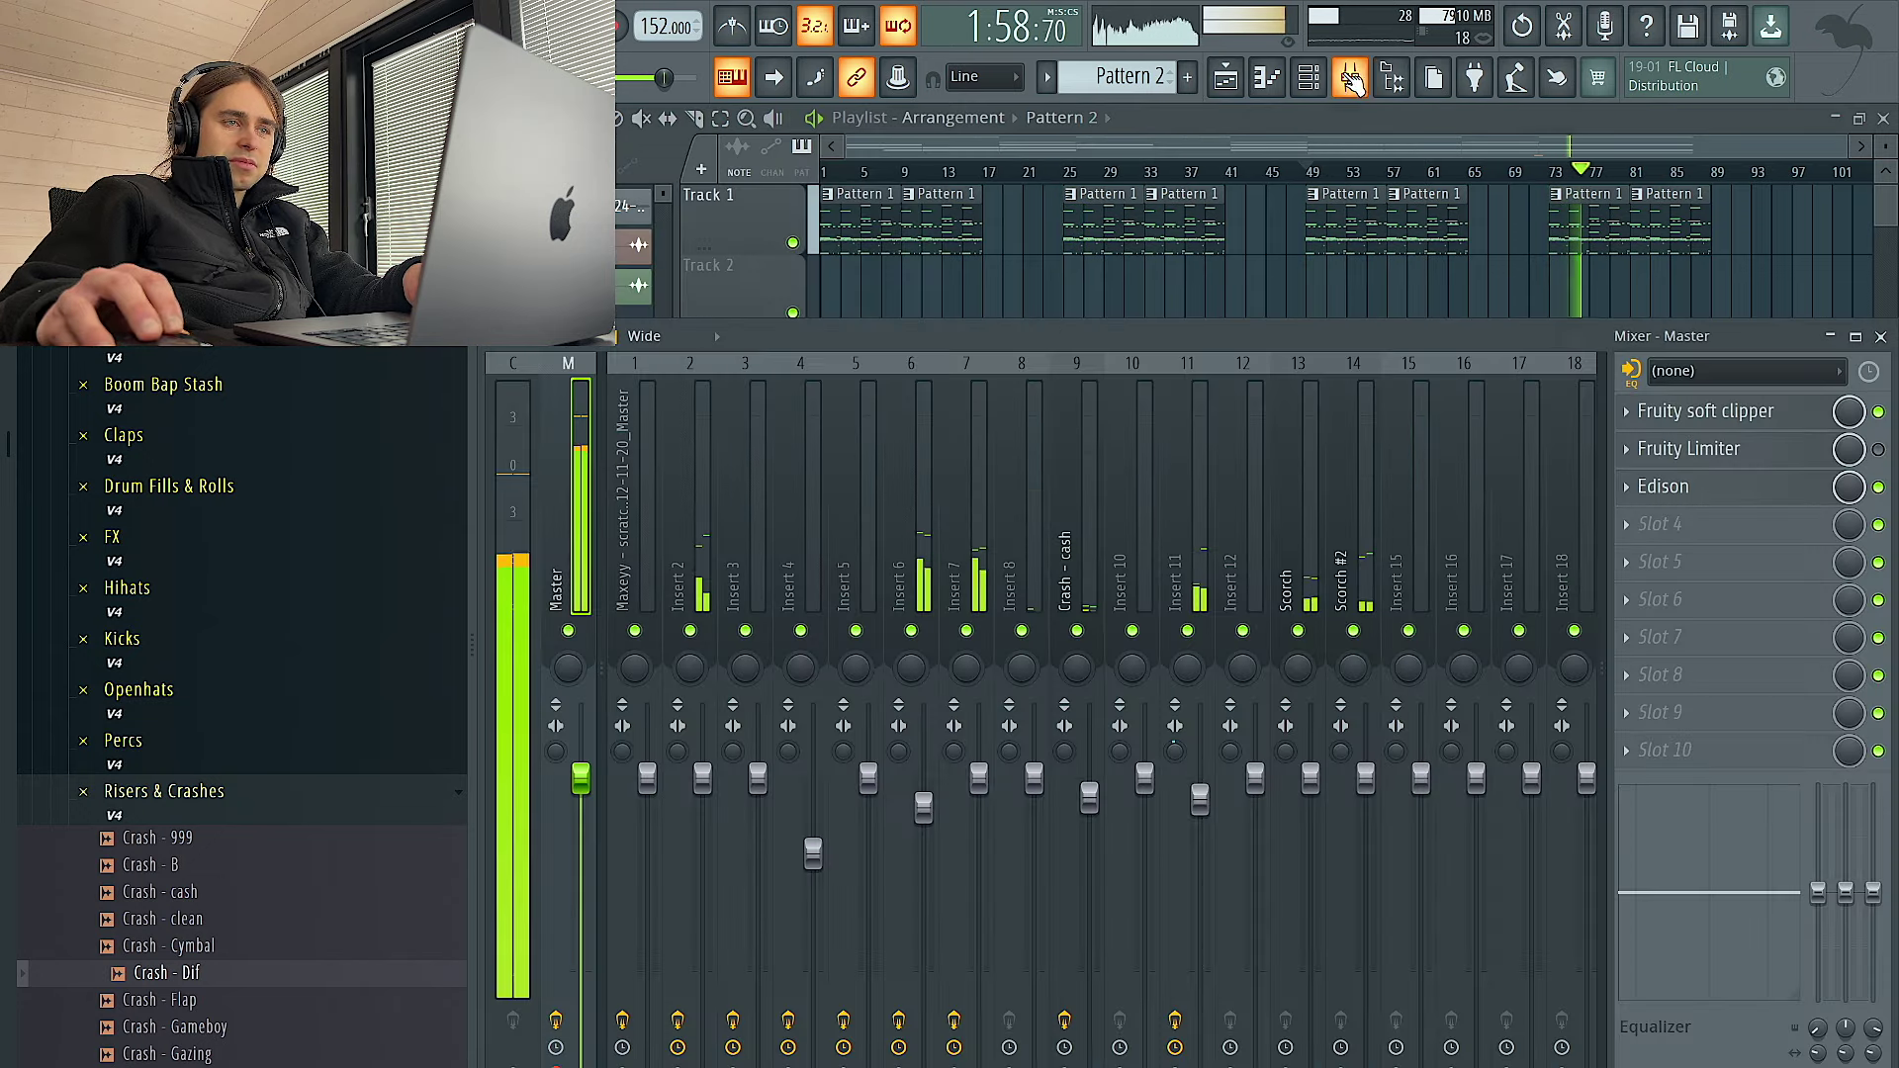
click(1307, 79)
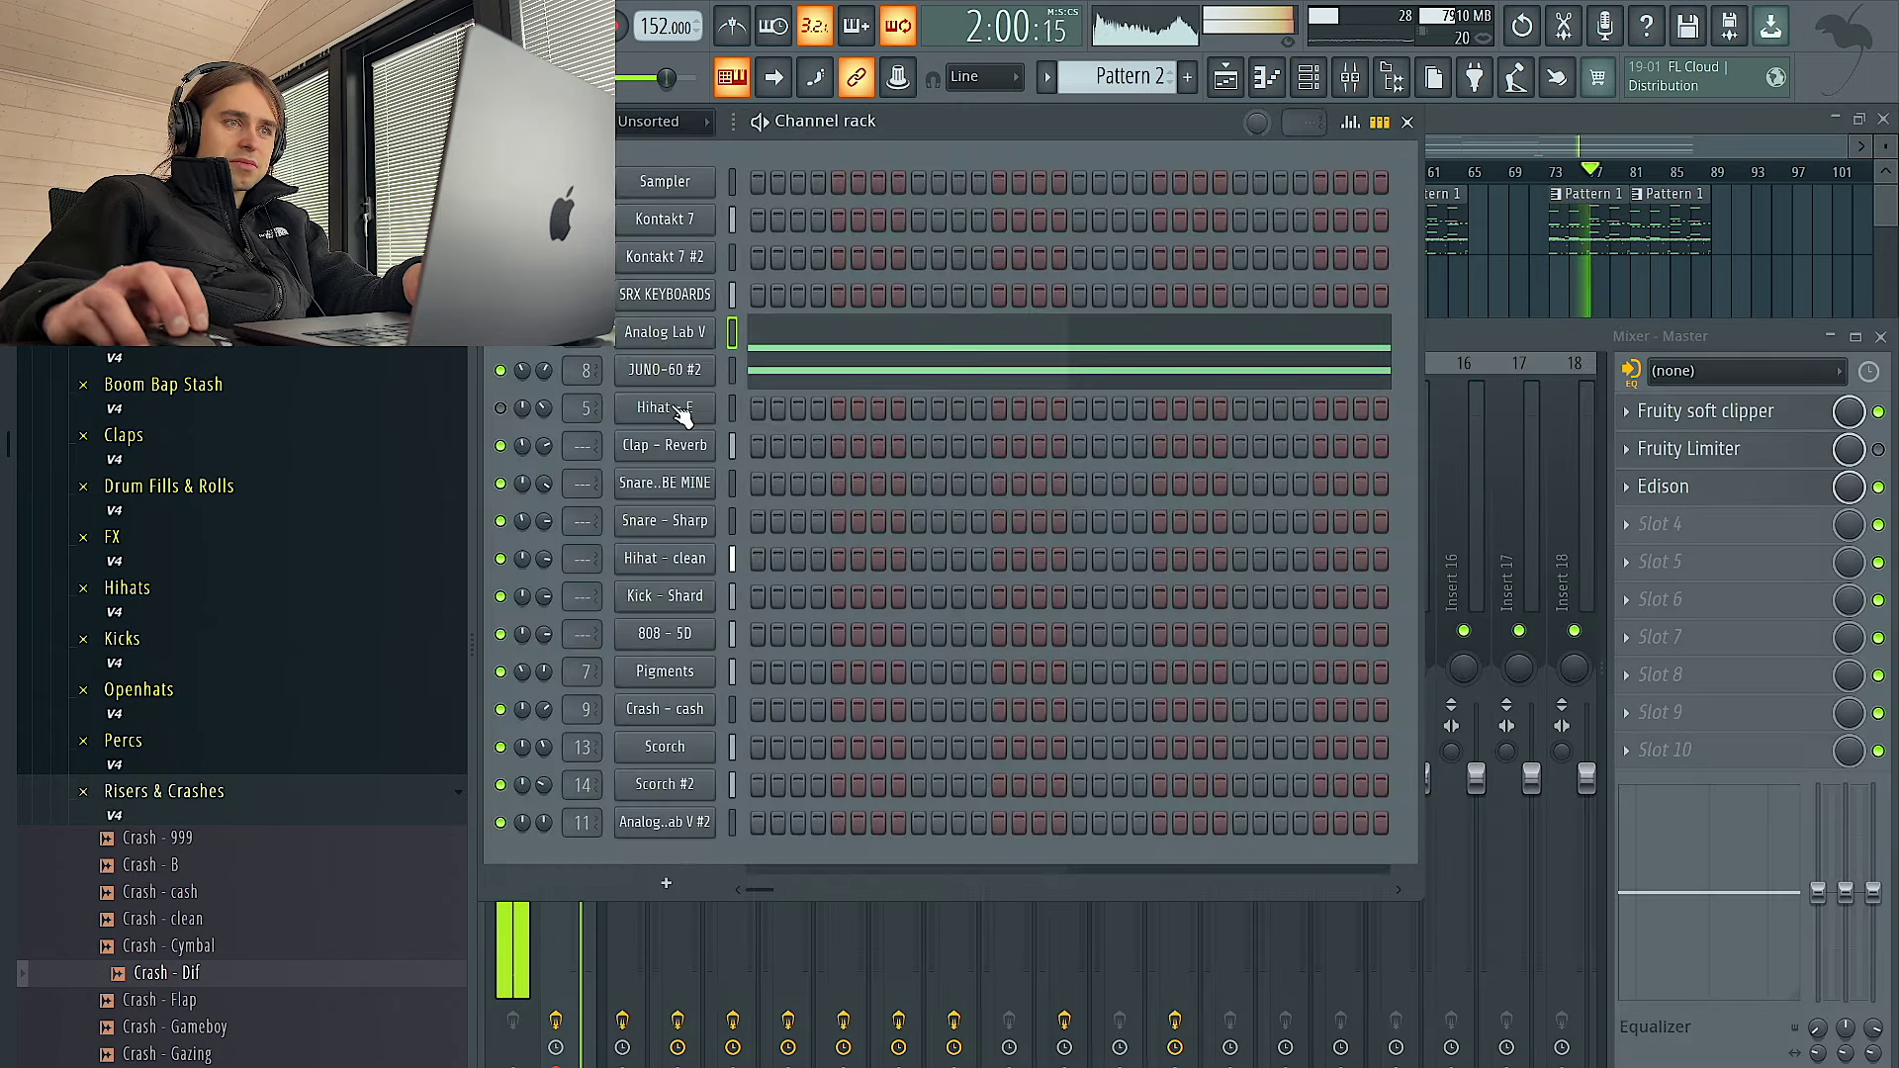
click(708, 371)
click(1681, 245)
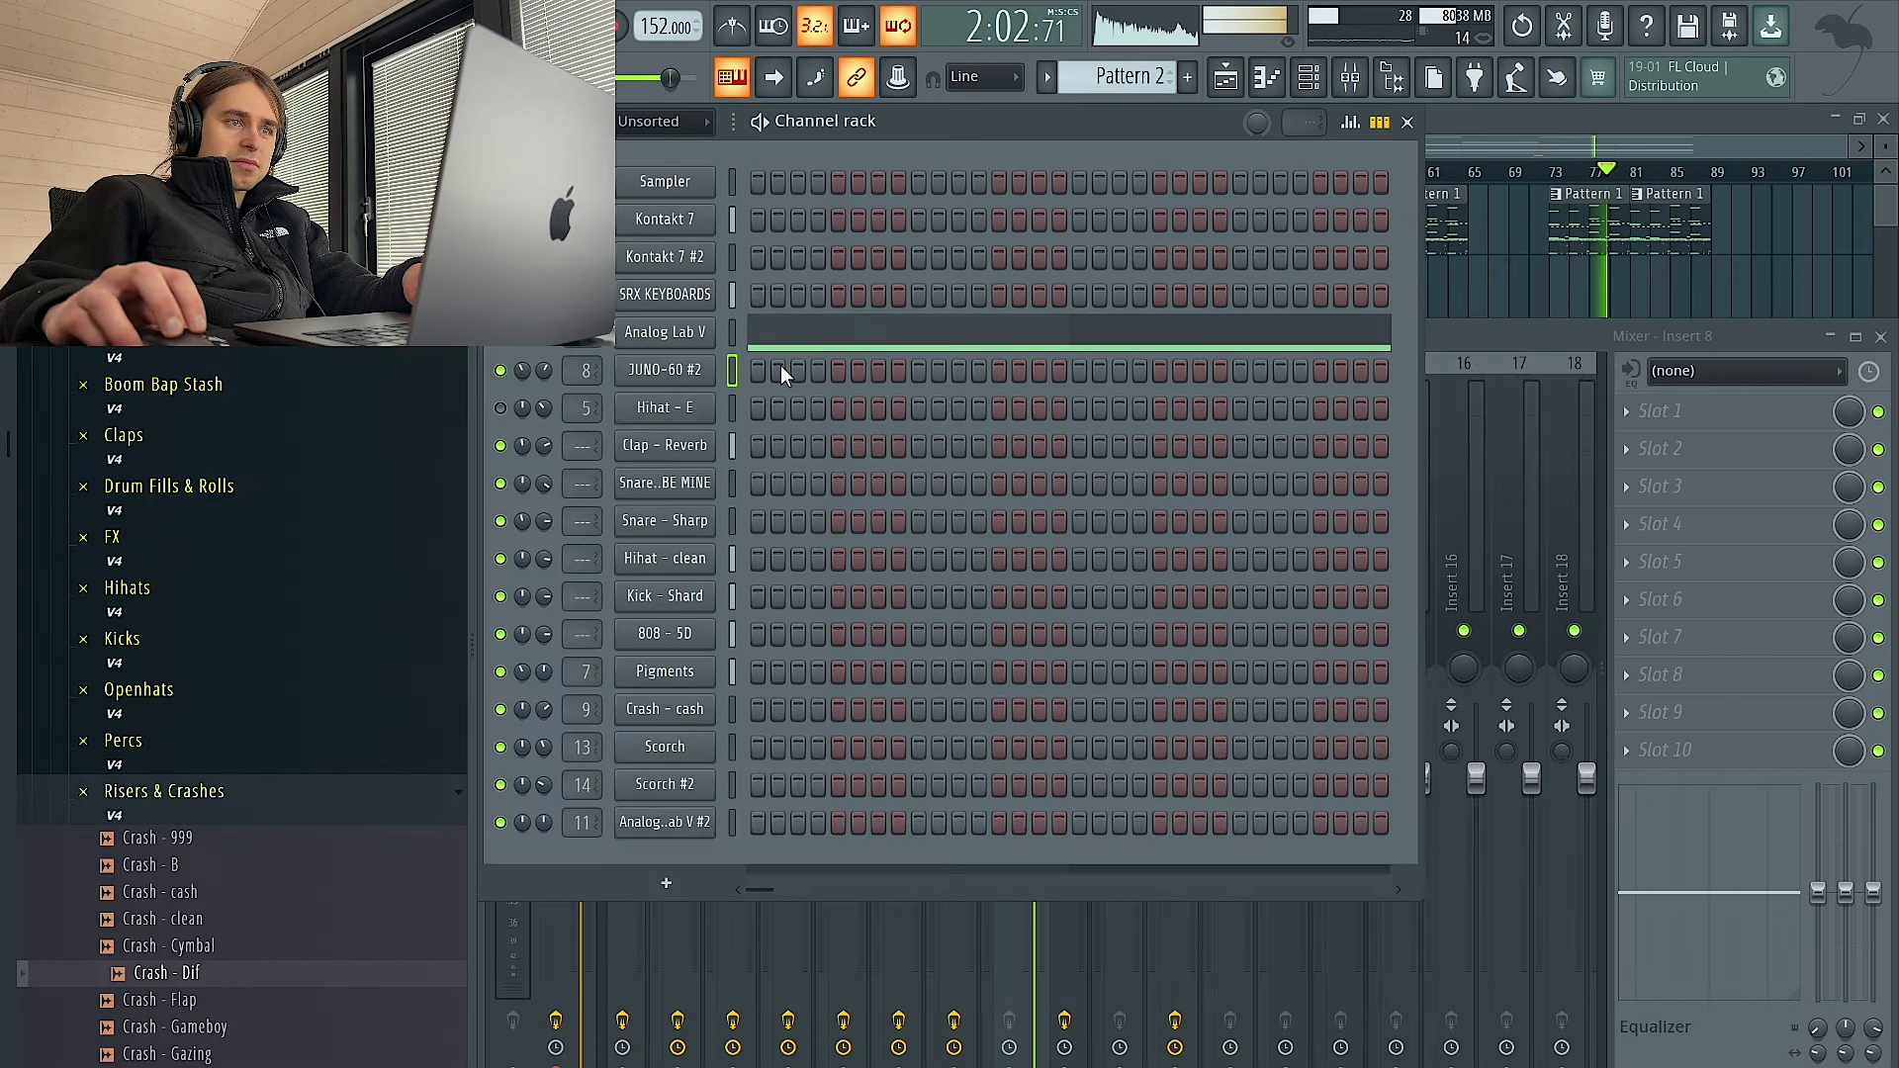
key(ctrl+z)
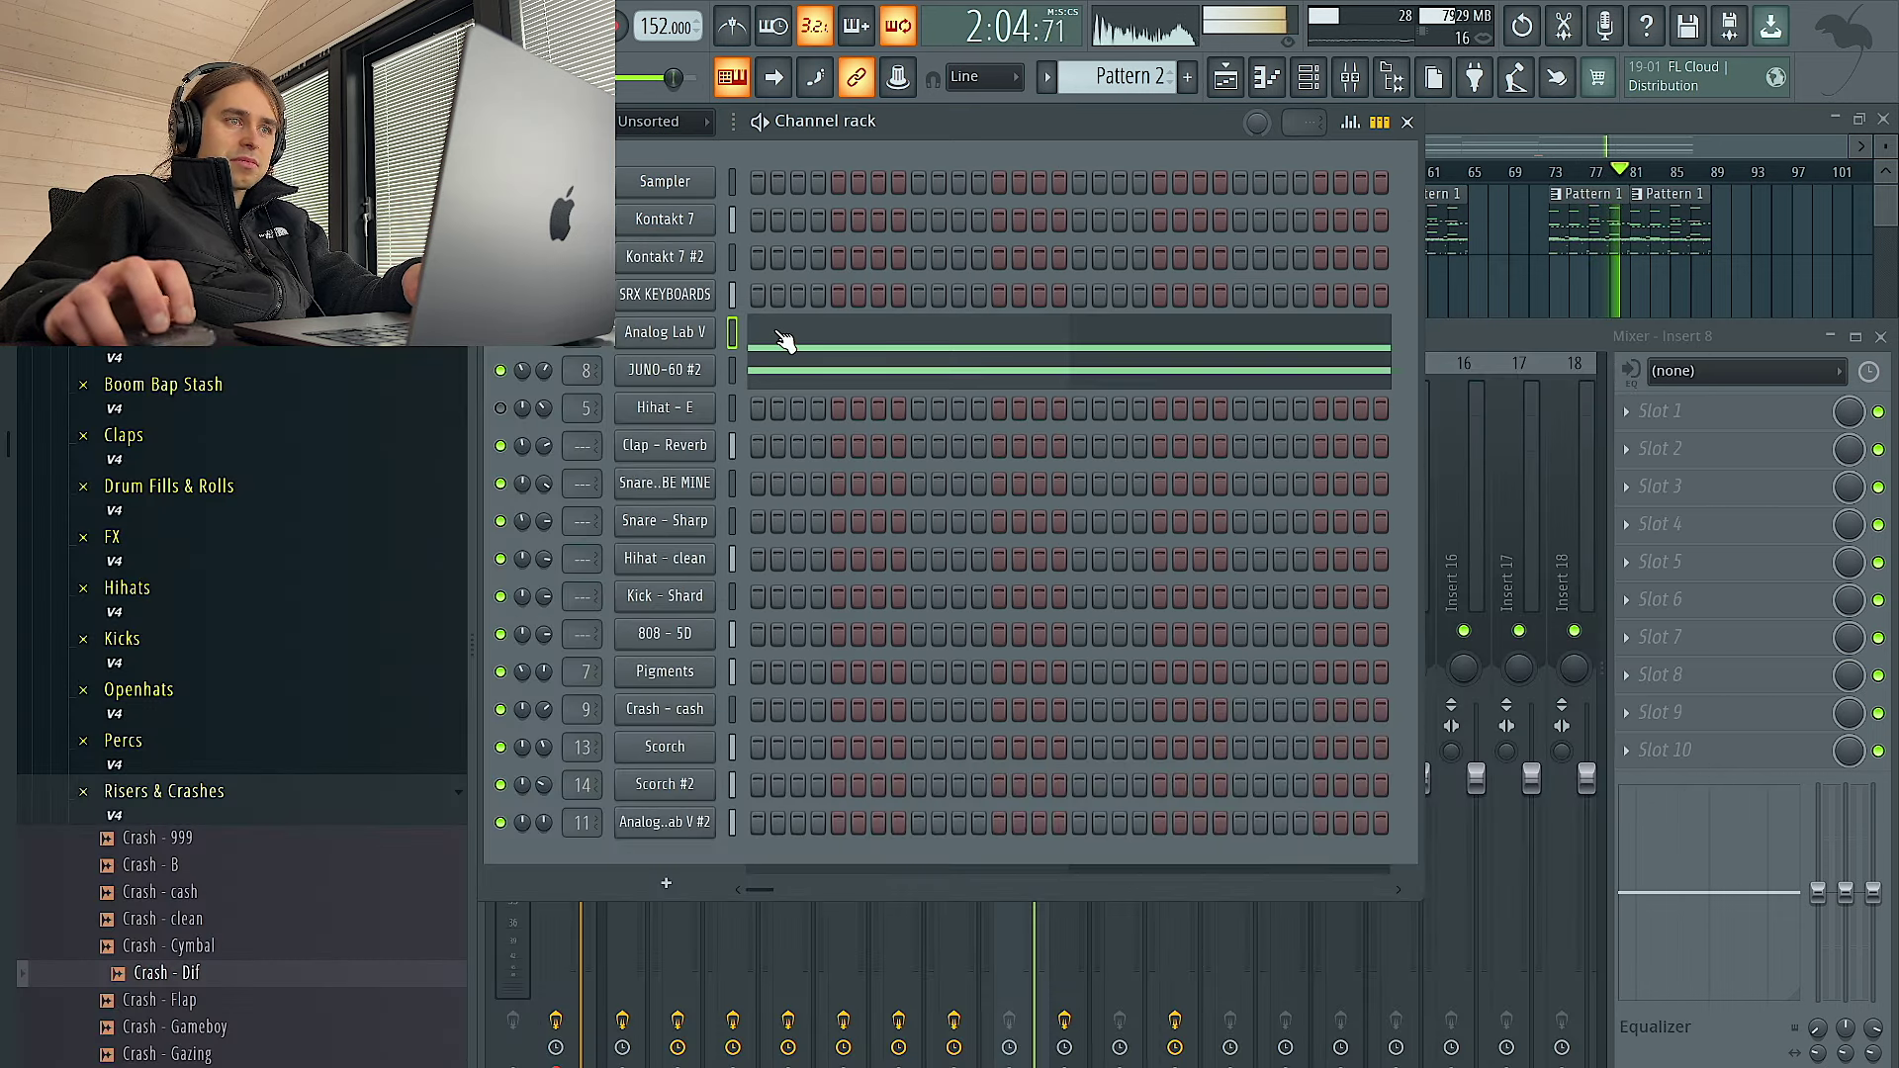
scroll(1137, 74, down, 4)
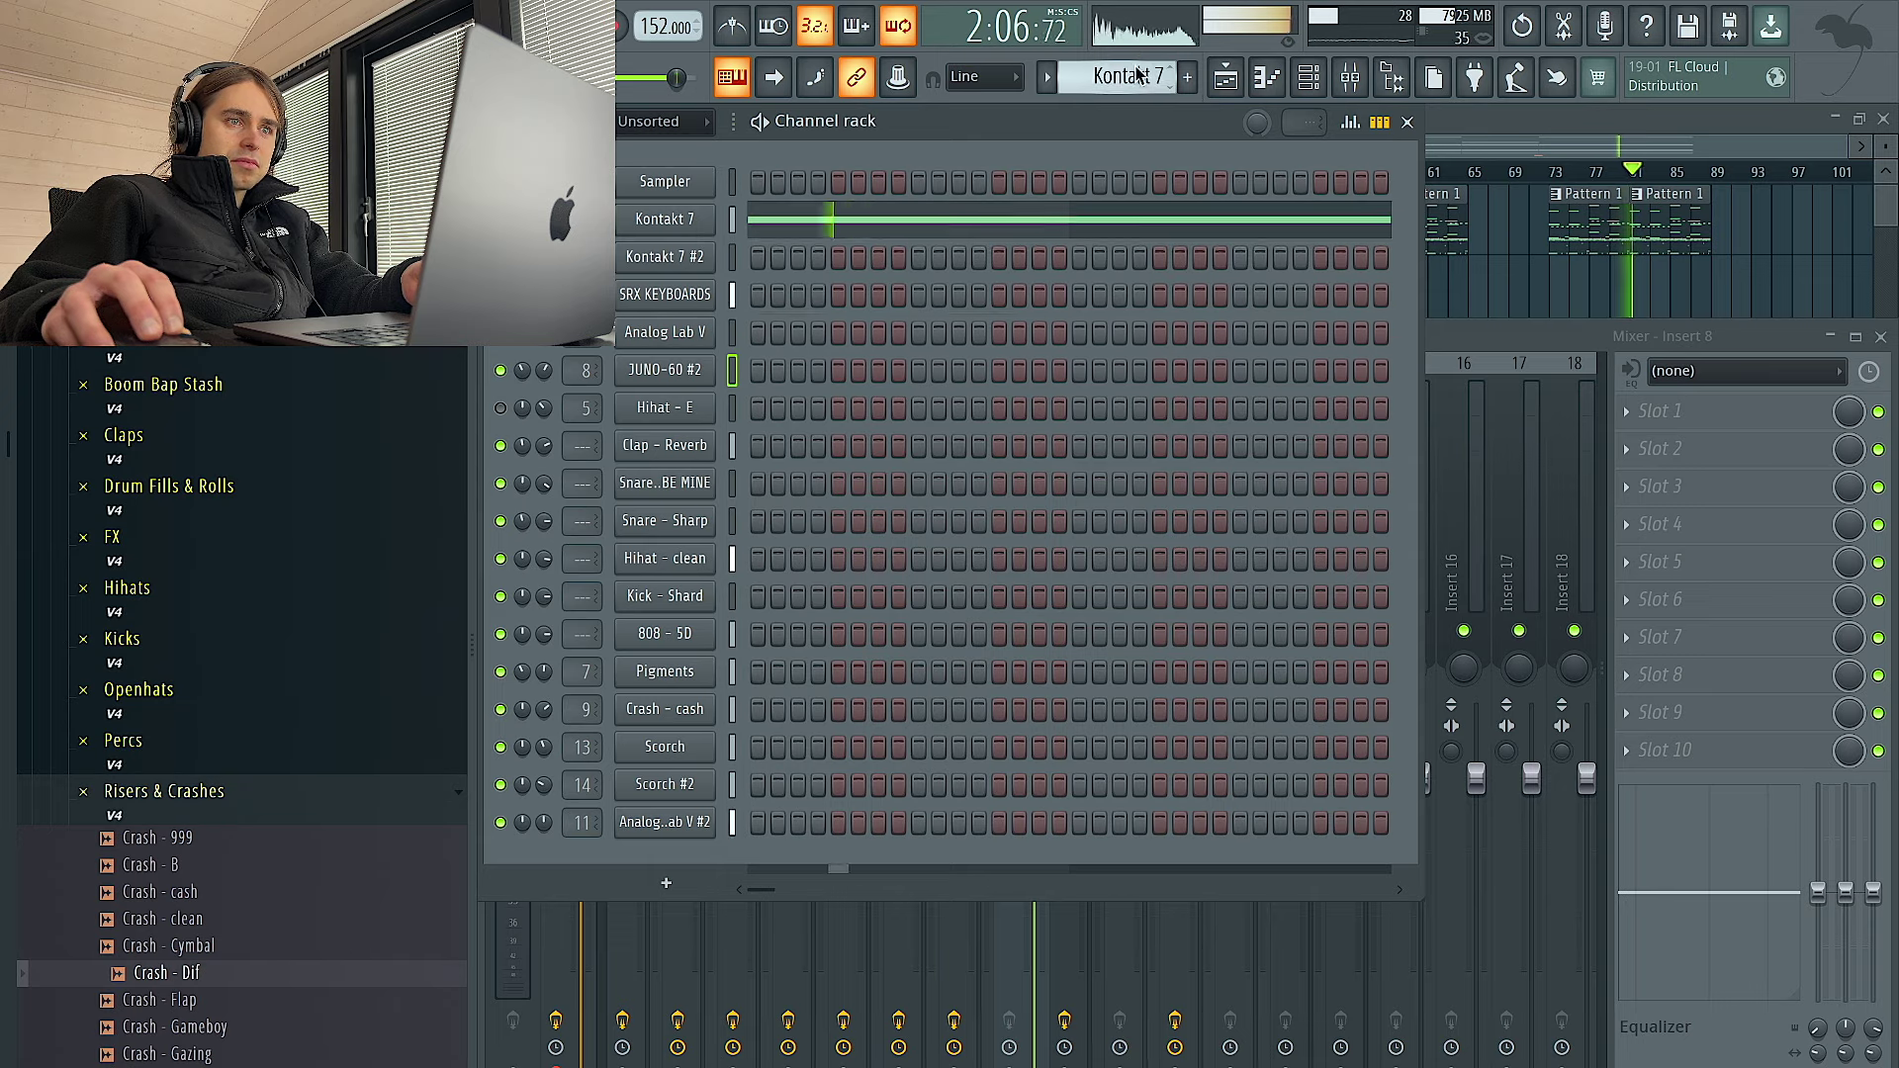
scroll(1137, 74, up, 1)
key(F5)
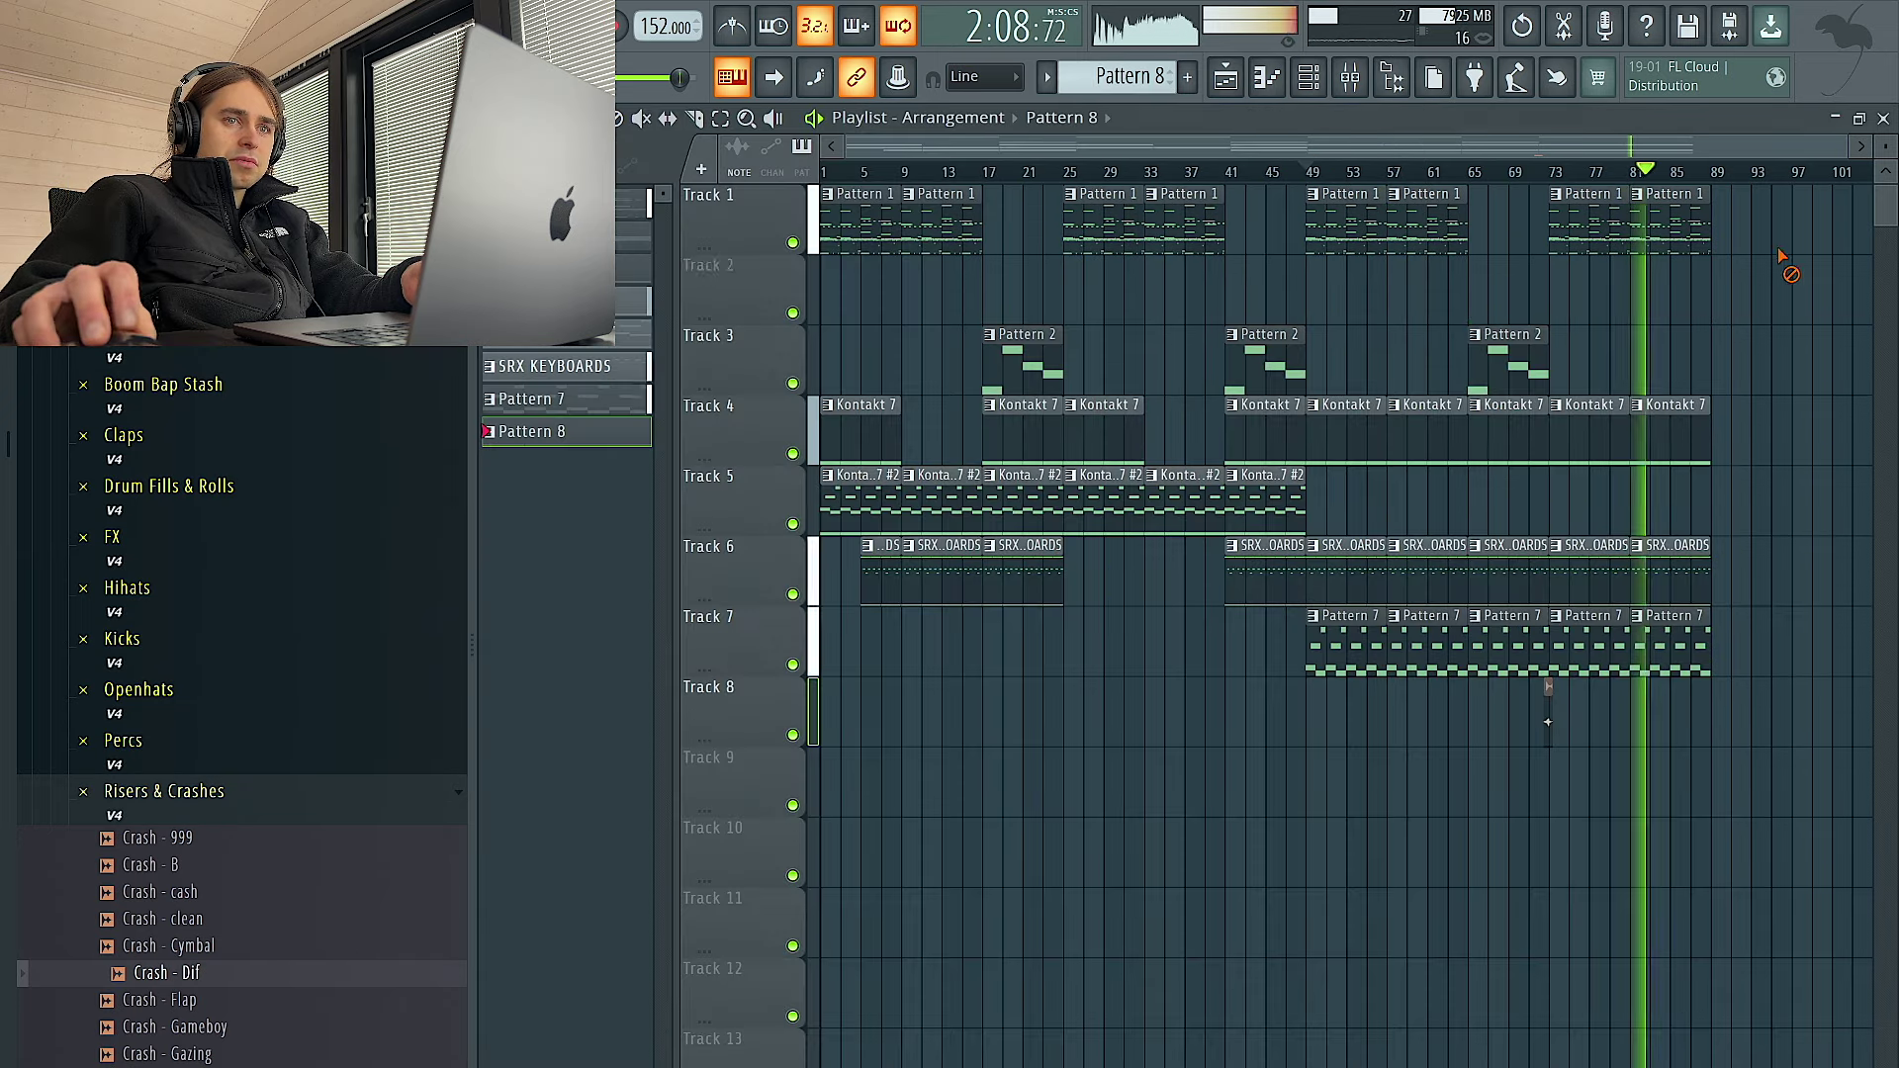
Place Pattern 8 on Track 2 at bars 41 and 65 only, and set the playback selection to bars 49 to 89
click(1475, 295)
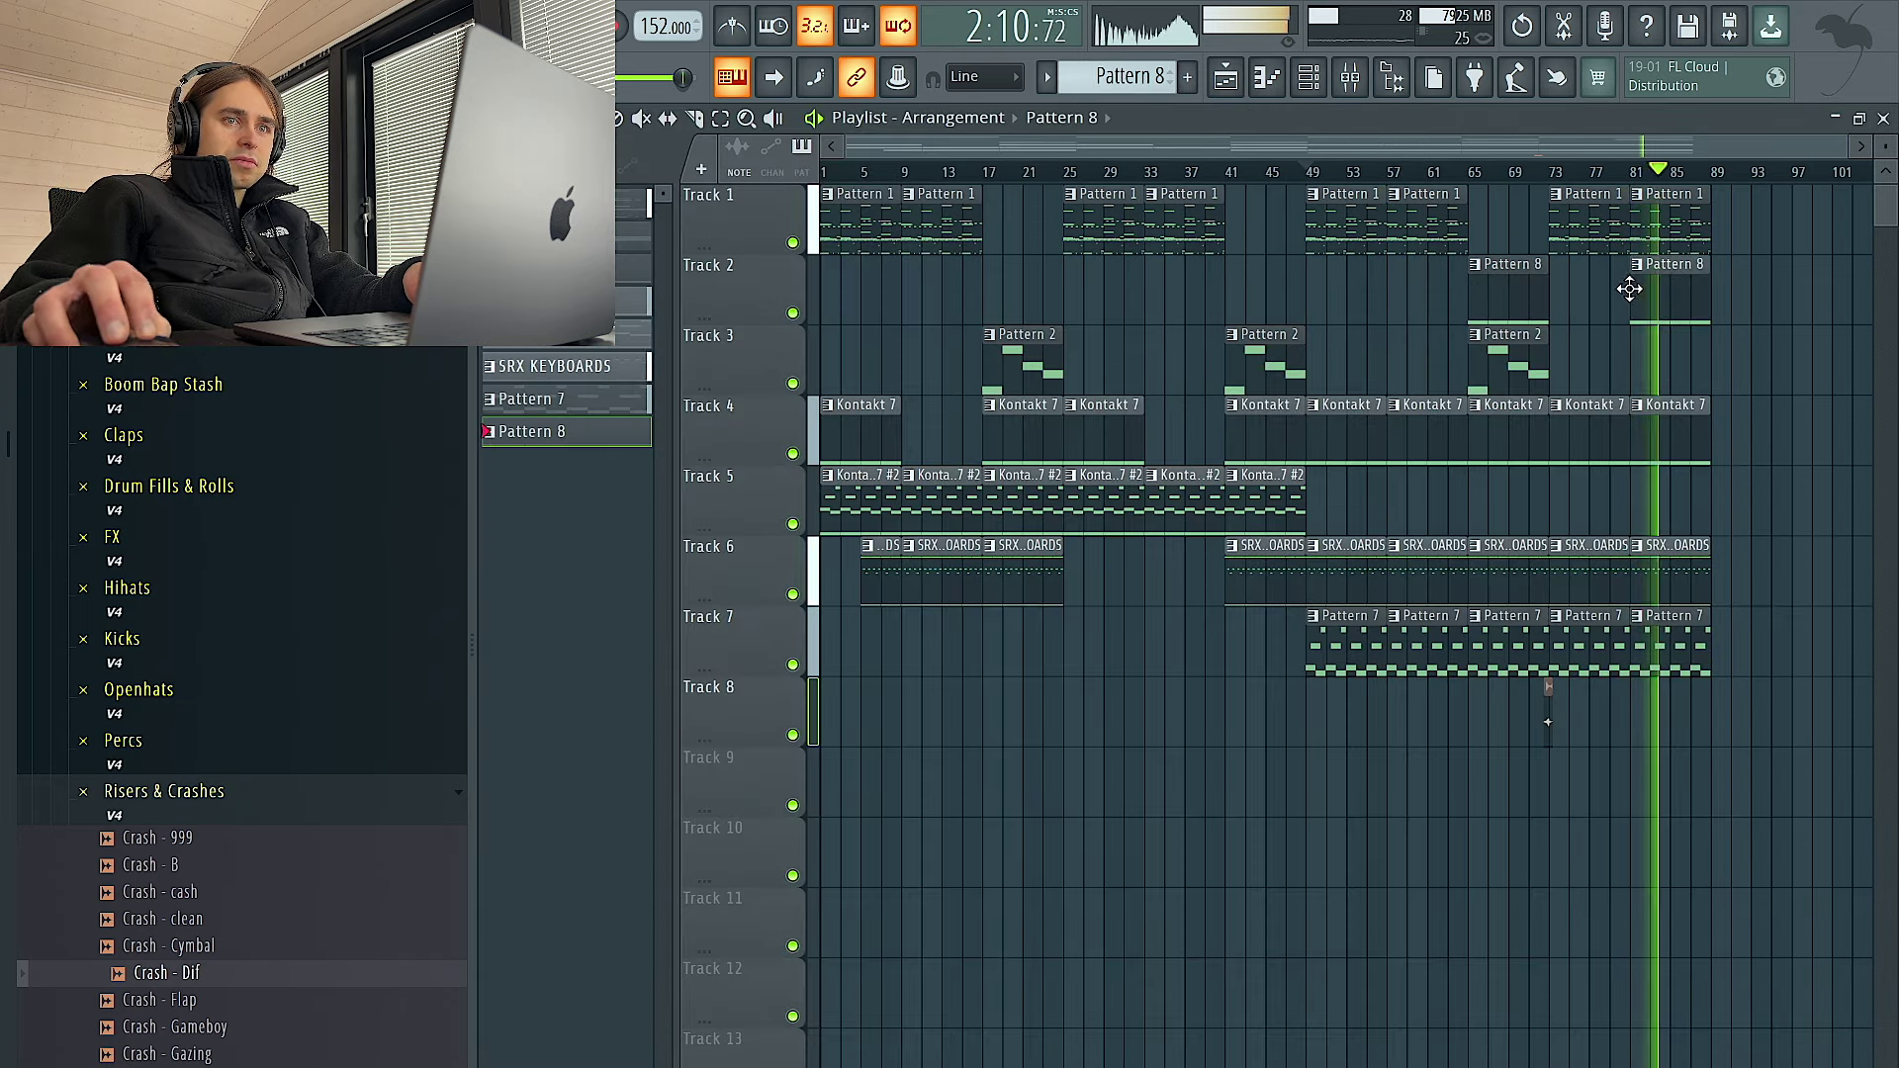
click(1221, 291)
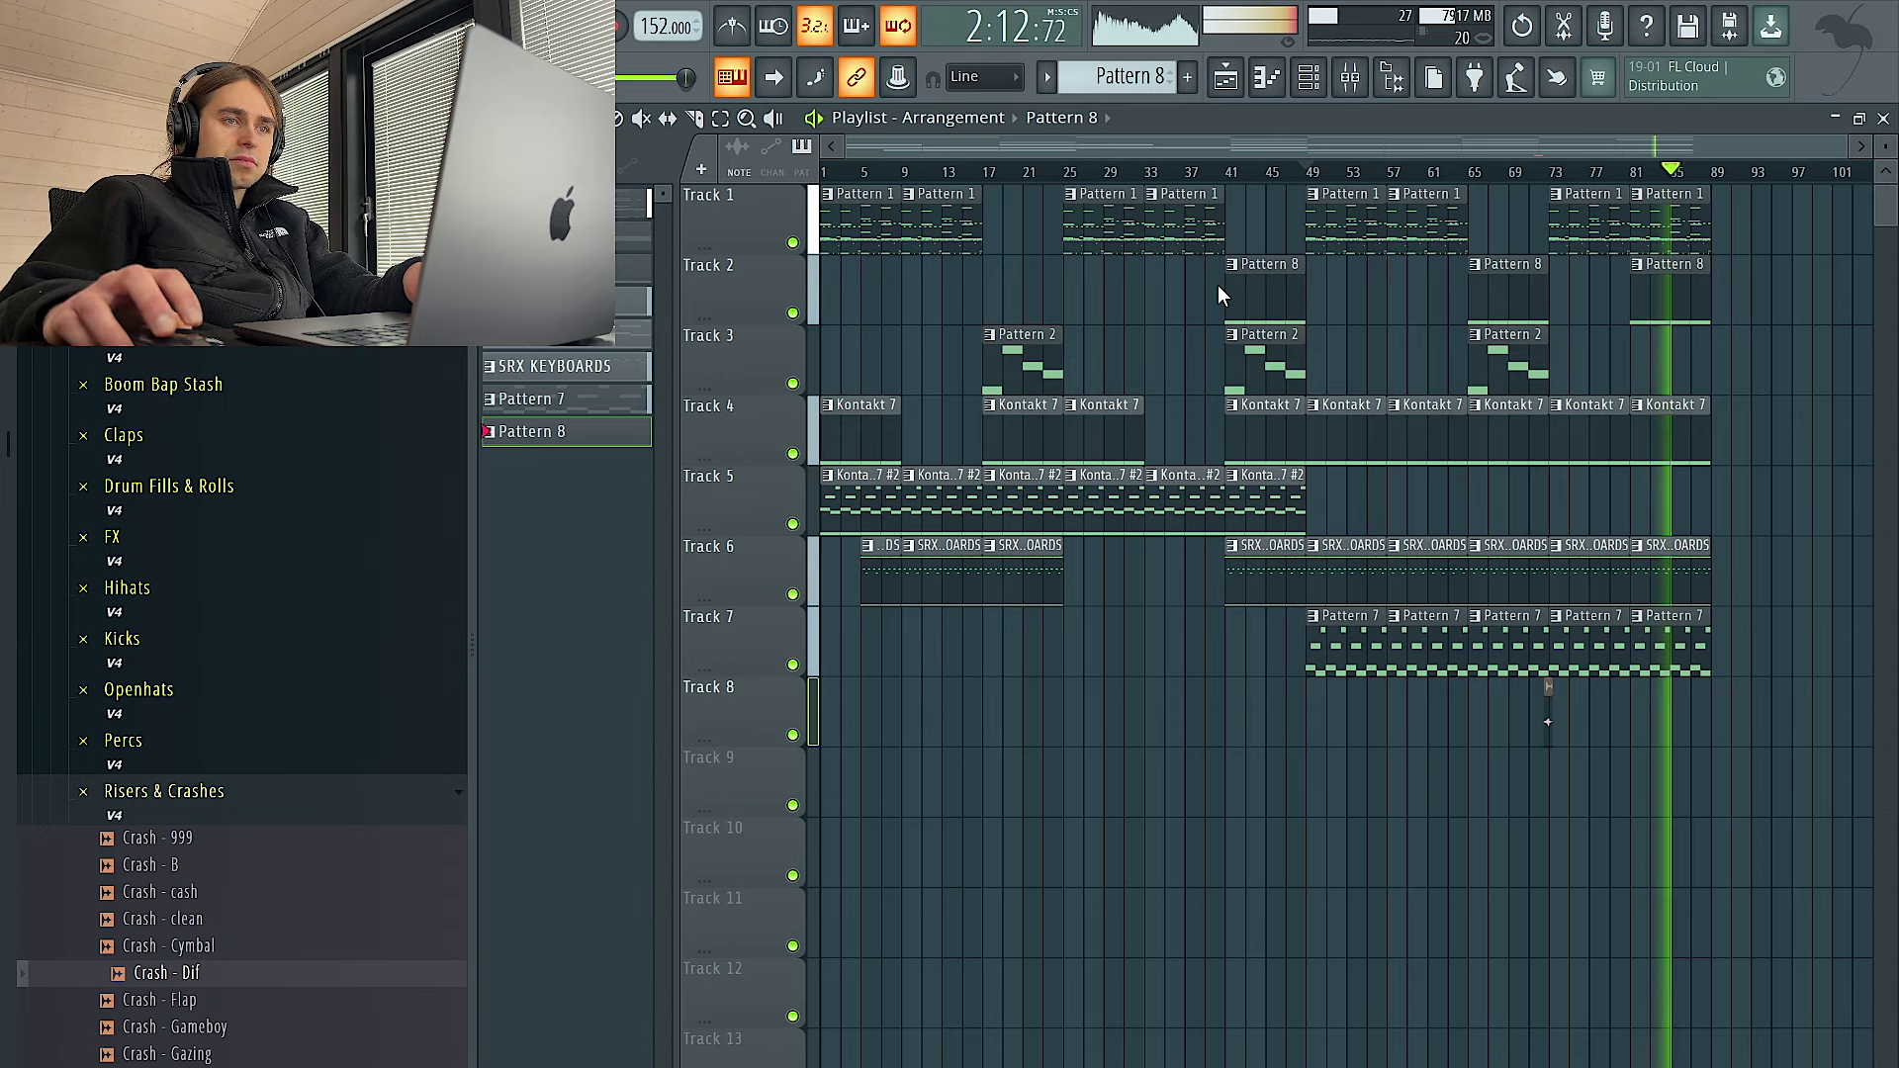
drag(1721, 183, 1307, 172)
right_click(1667, 318)
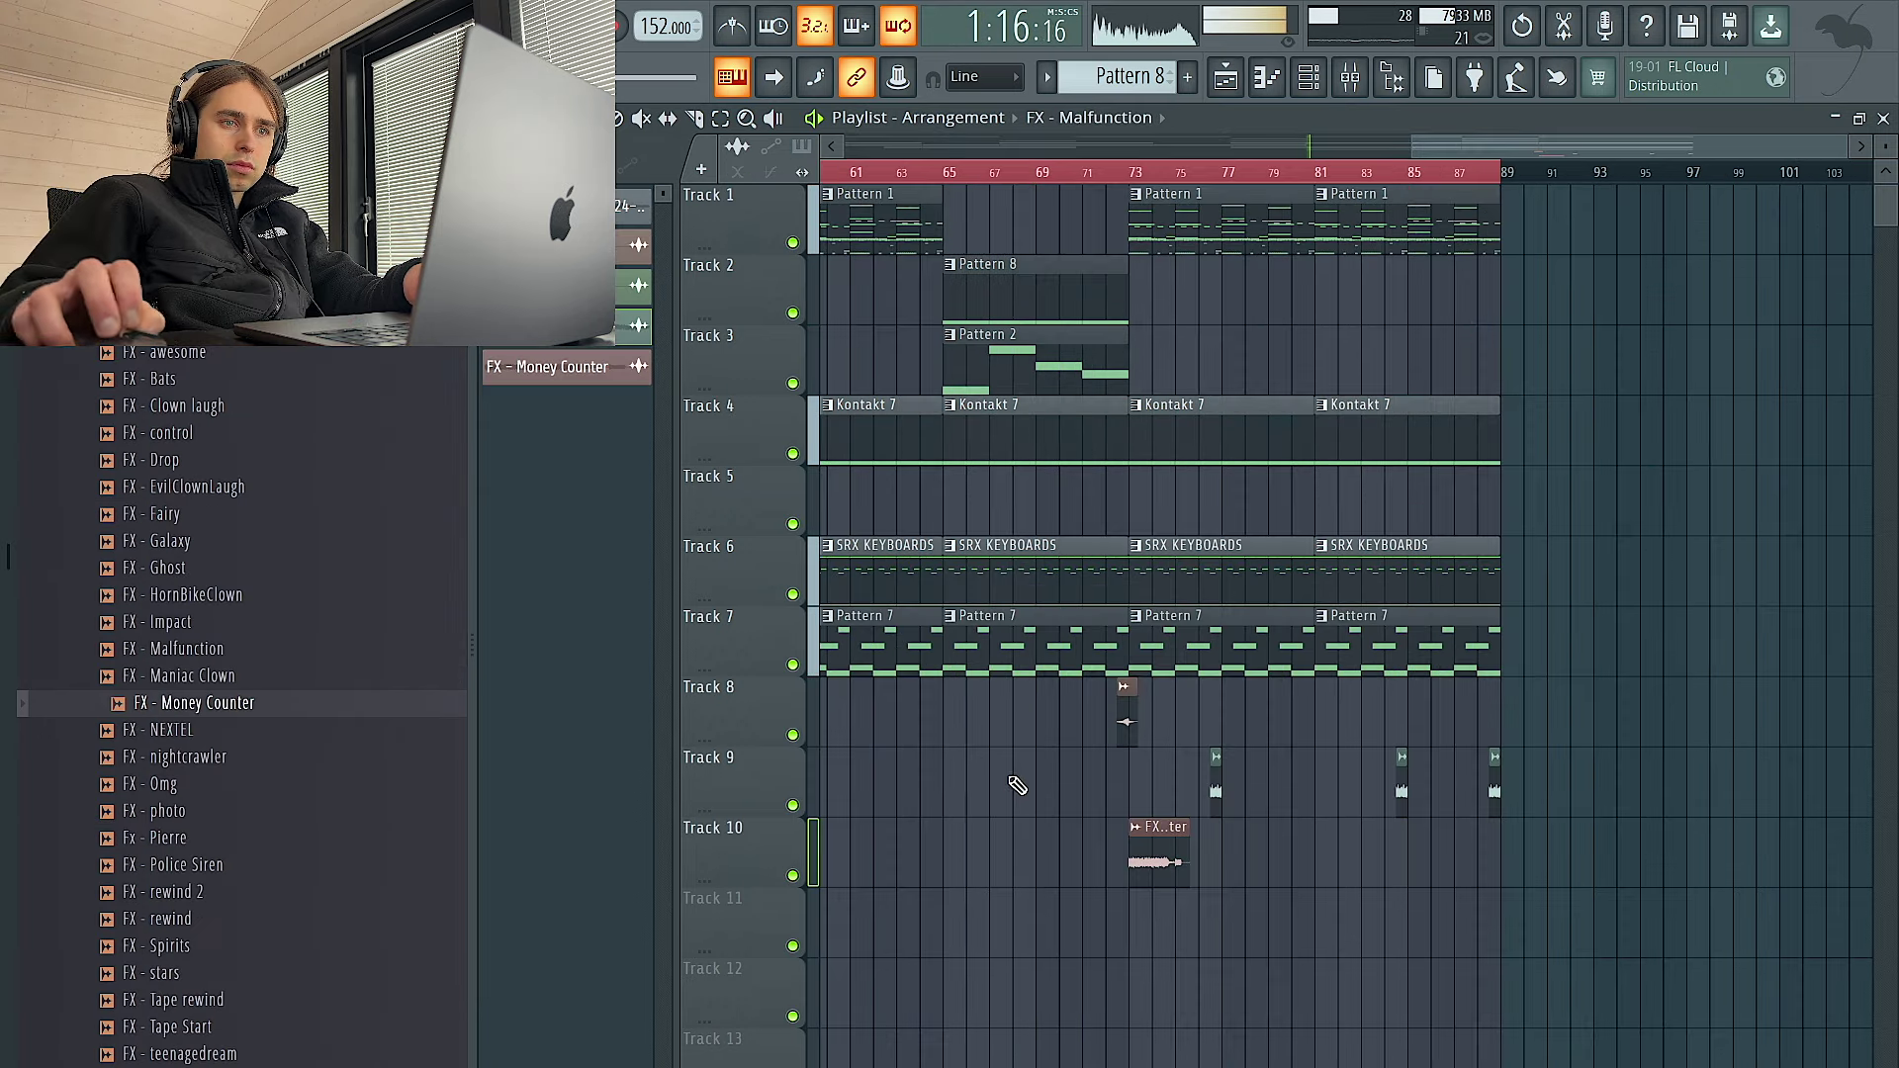
Place short FX - Malfunction clips on Track 9 just before bars 53 and 57
scroll(960, 771, up, 1)
scroll(1024, 776, left, 4)
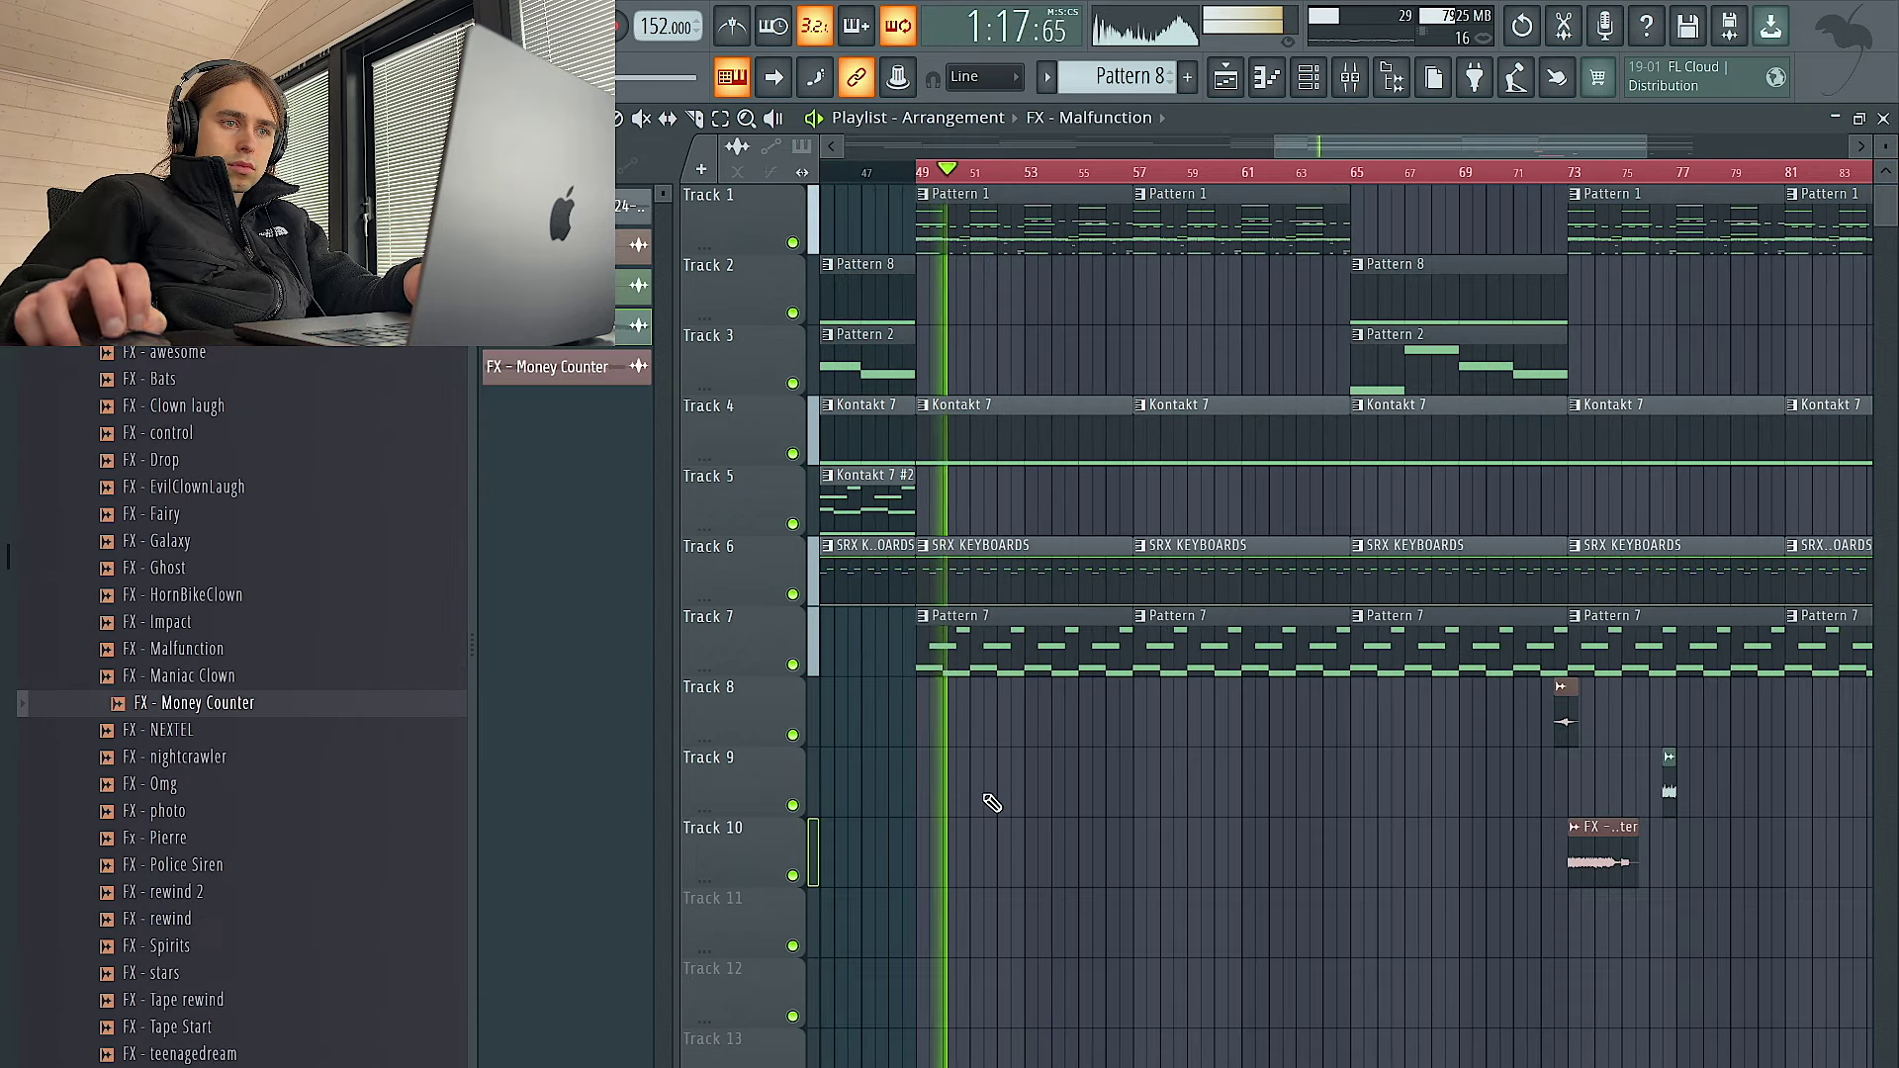
click(1126, 791)
scroll(1300, 795, down, 2)
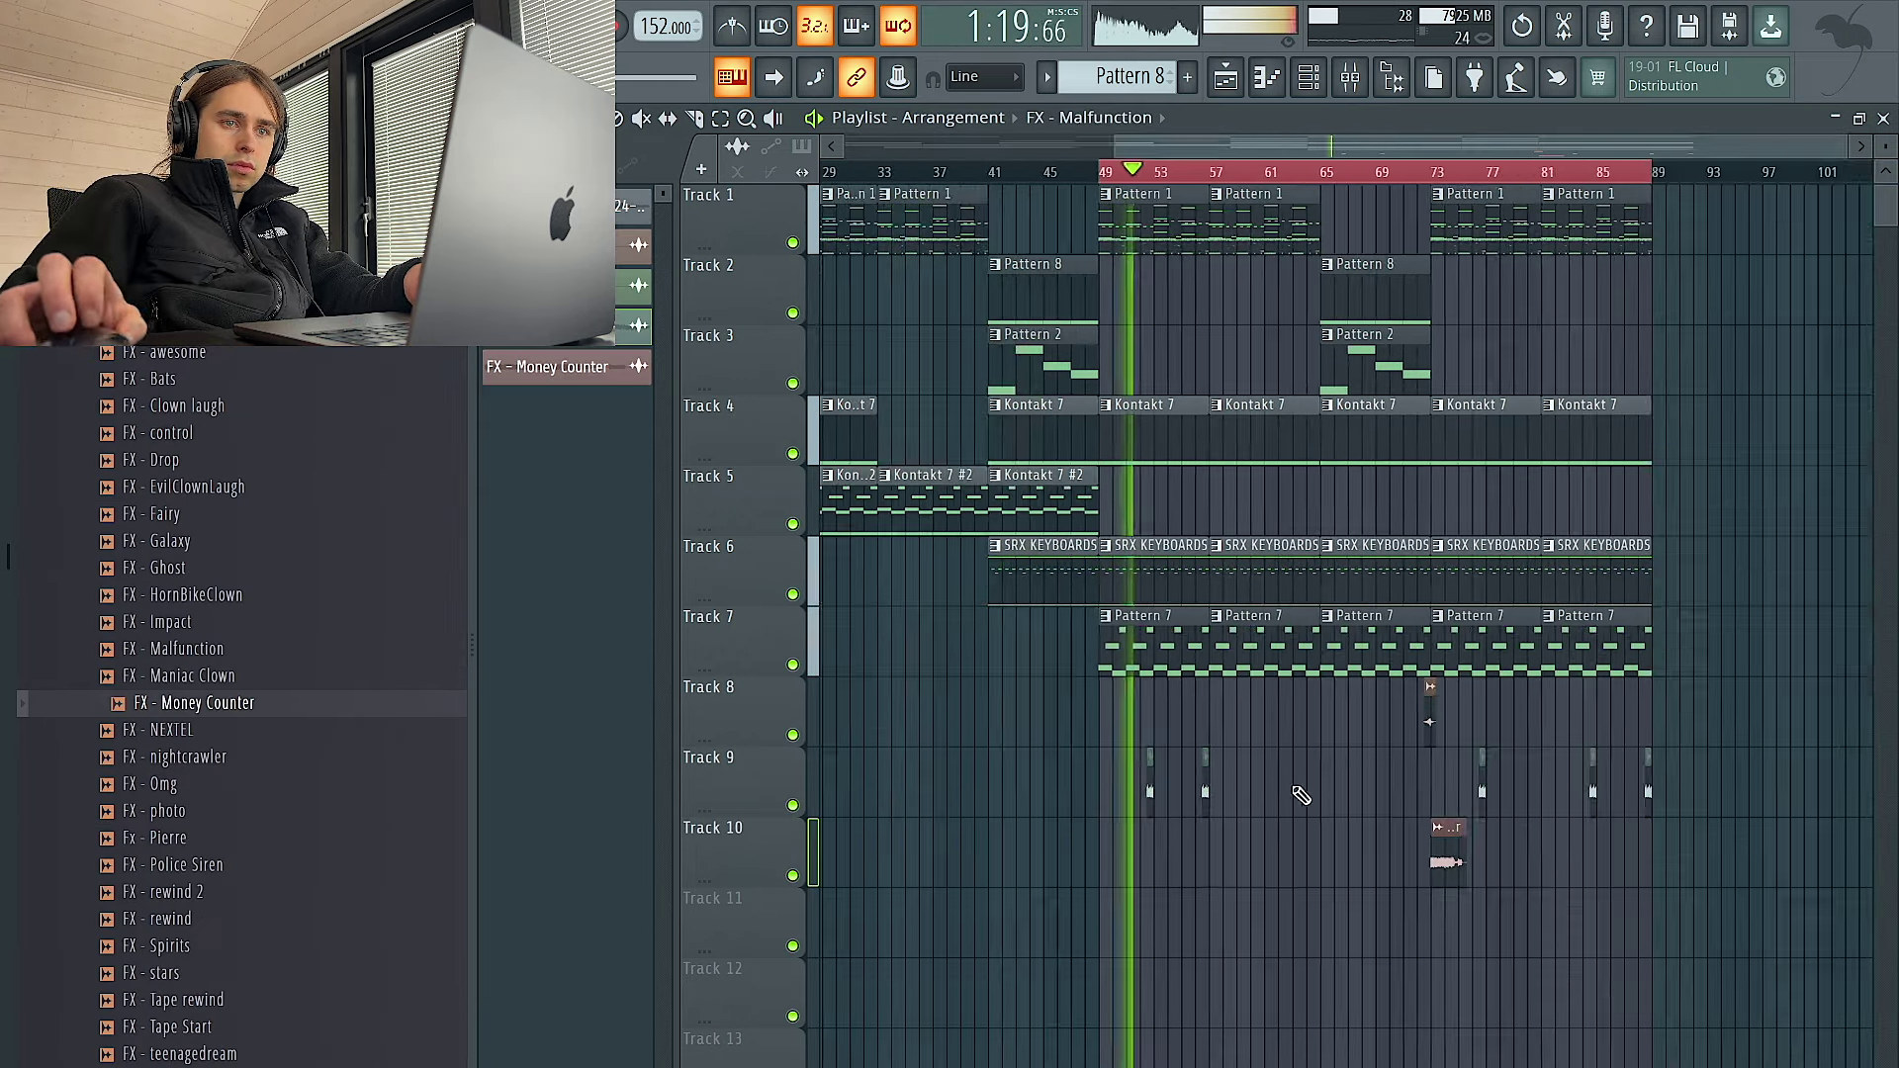
Delete all the short FX clips from Track 9 and the FX - Money Counter clip from Track 10
right_click(1482, 792)
right_click(1442, 863)
right_click(1592, 793)
right_click(1648, 793)
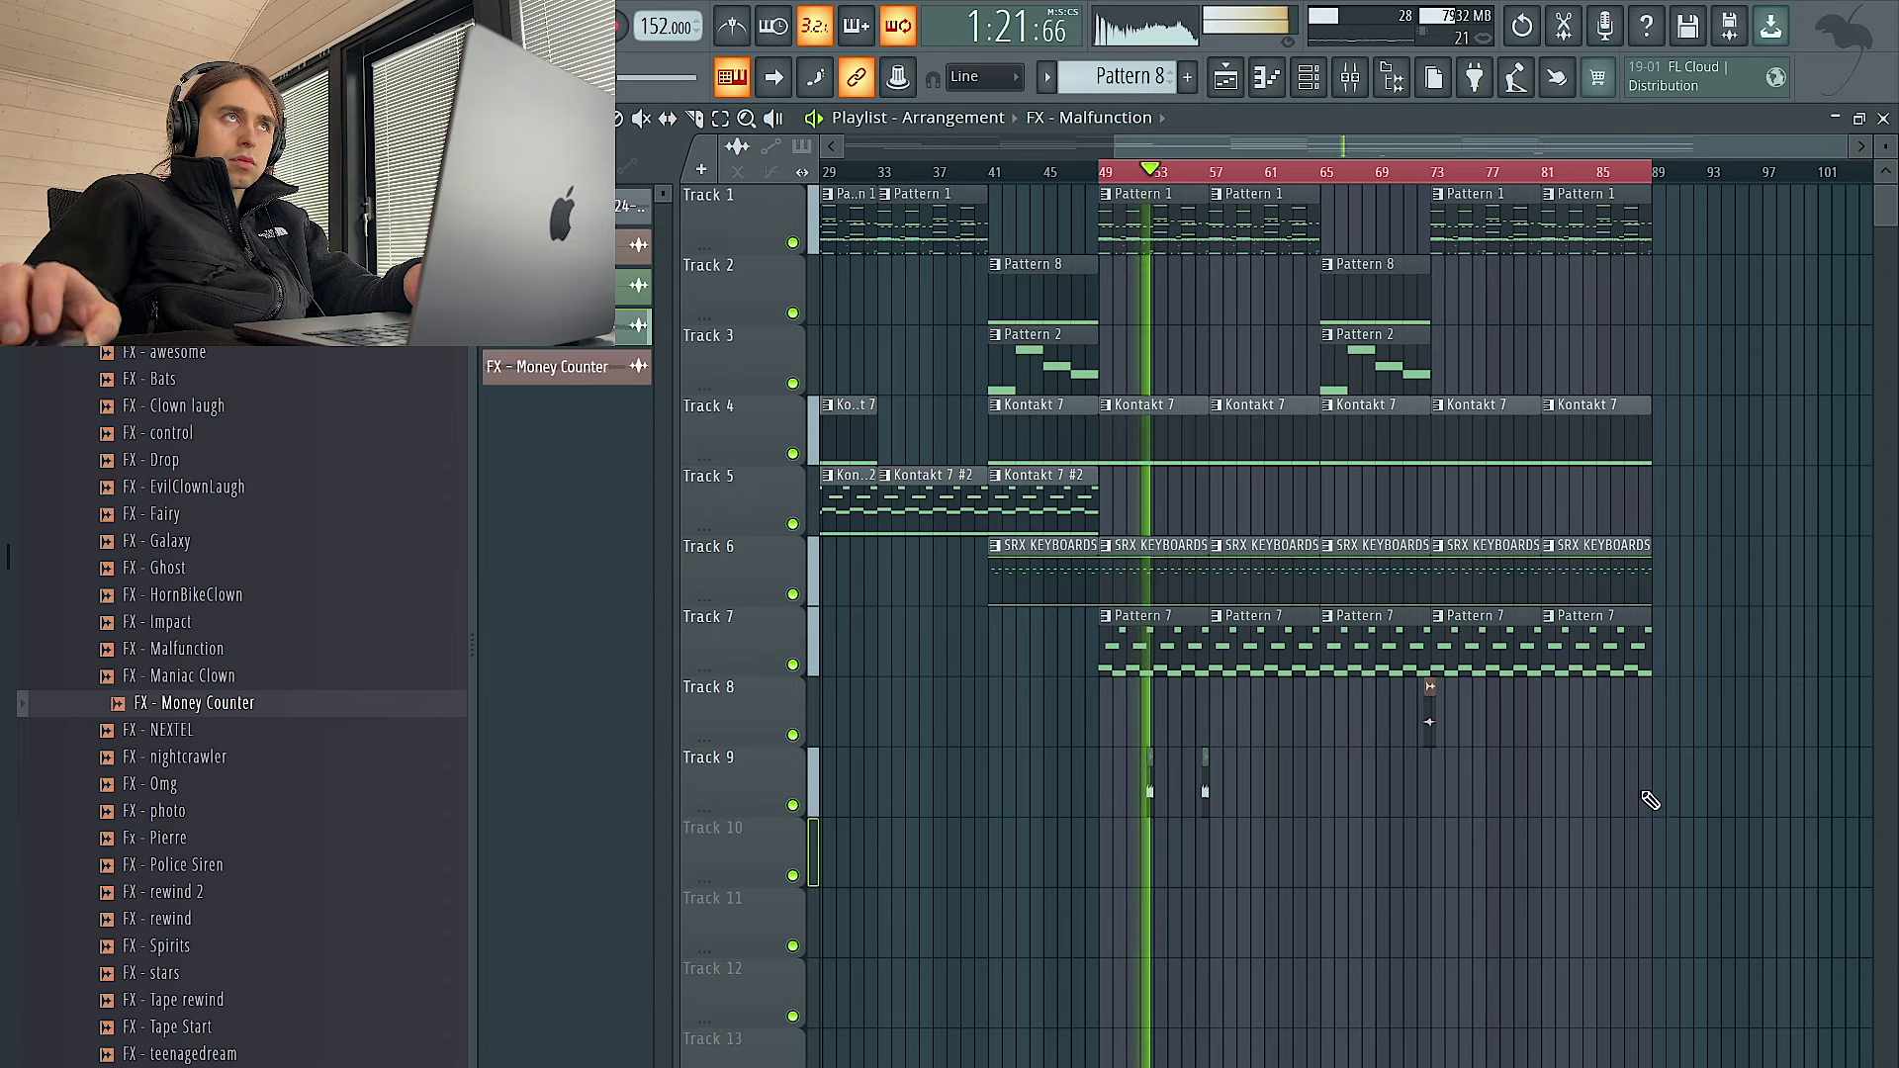
double_click(1159, 794)
key(Escape)
right_click(1204, 793)
Place the FX - Maniac Clown sample on Track 9 just after bar 57 and adjust its volume and pan
drag(247, 675, 1269, 785)
scroll(1174, 779, up, 3)
double_click(1269, 787)
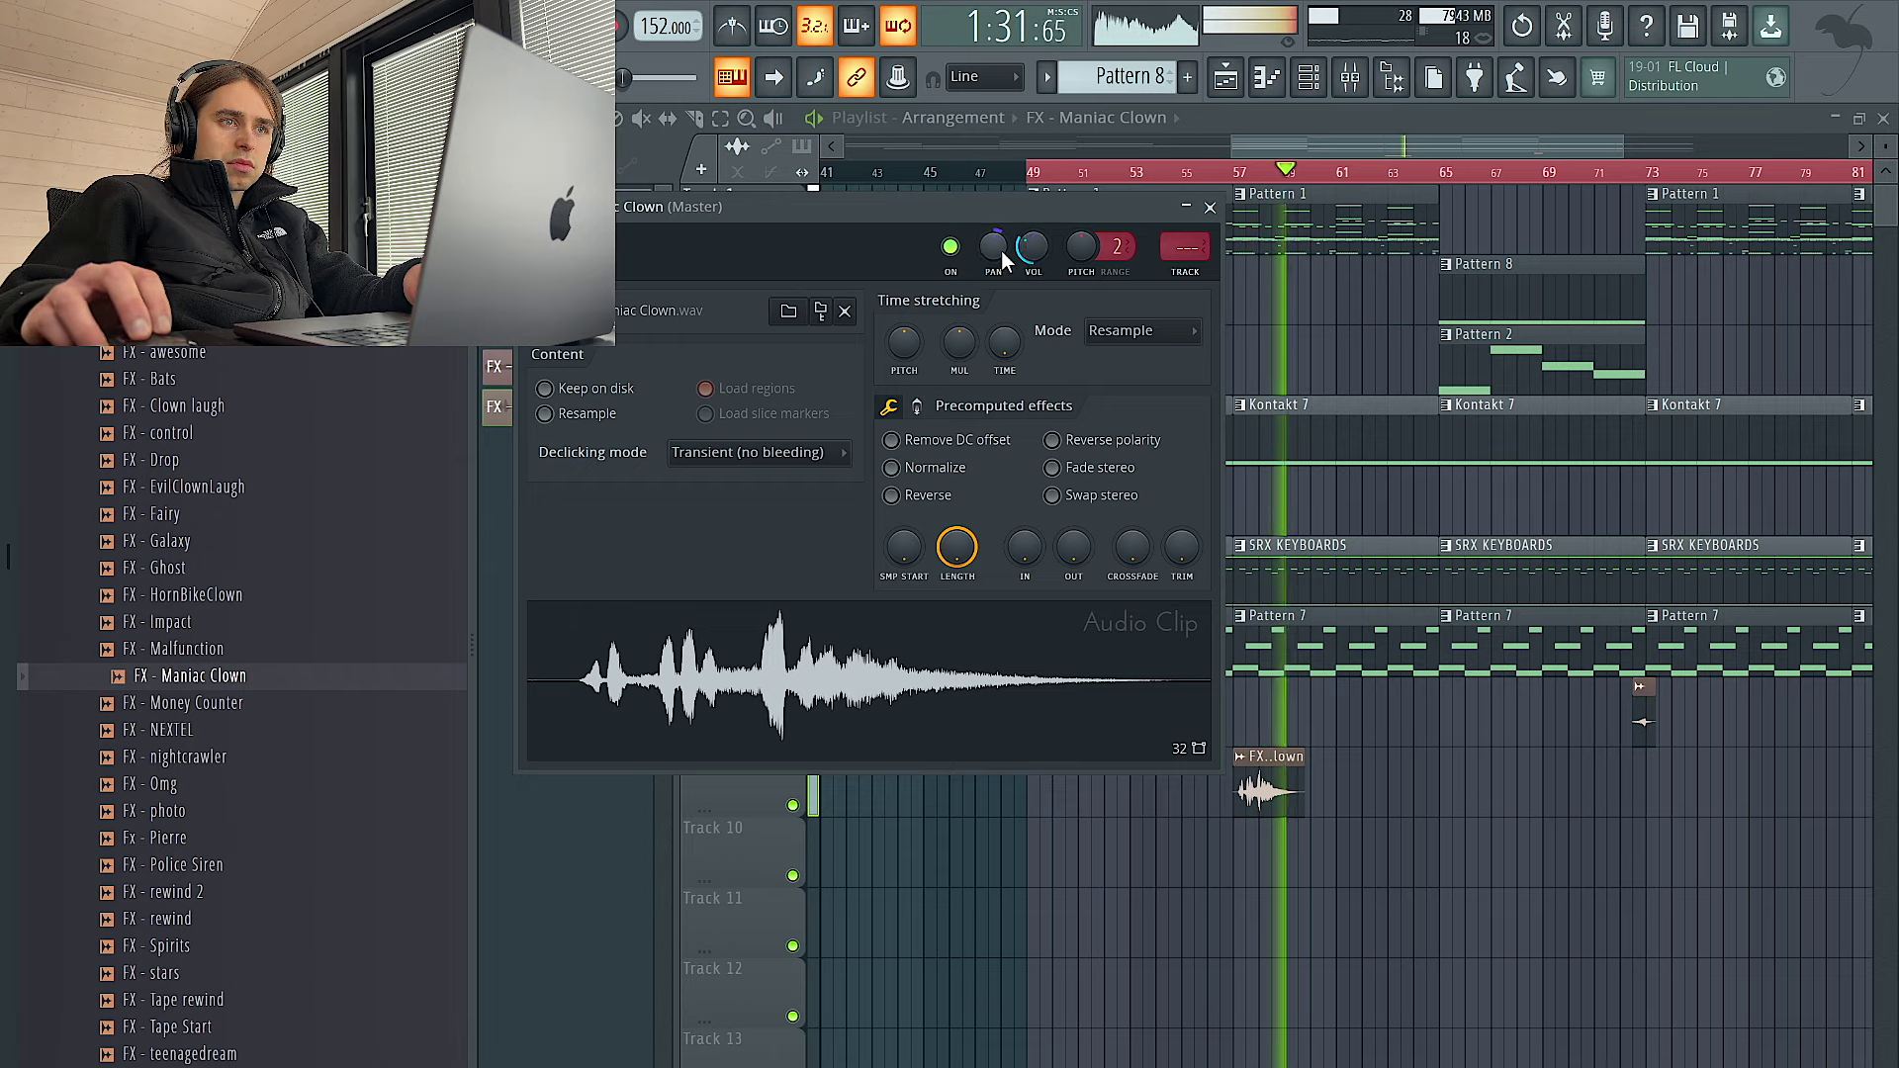
click(1276, 781)
scroll(1276, 780, up, 3)
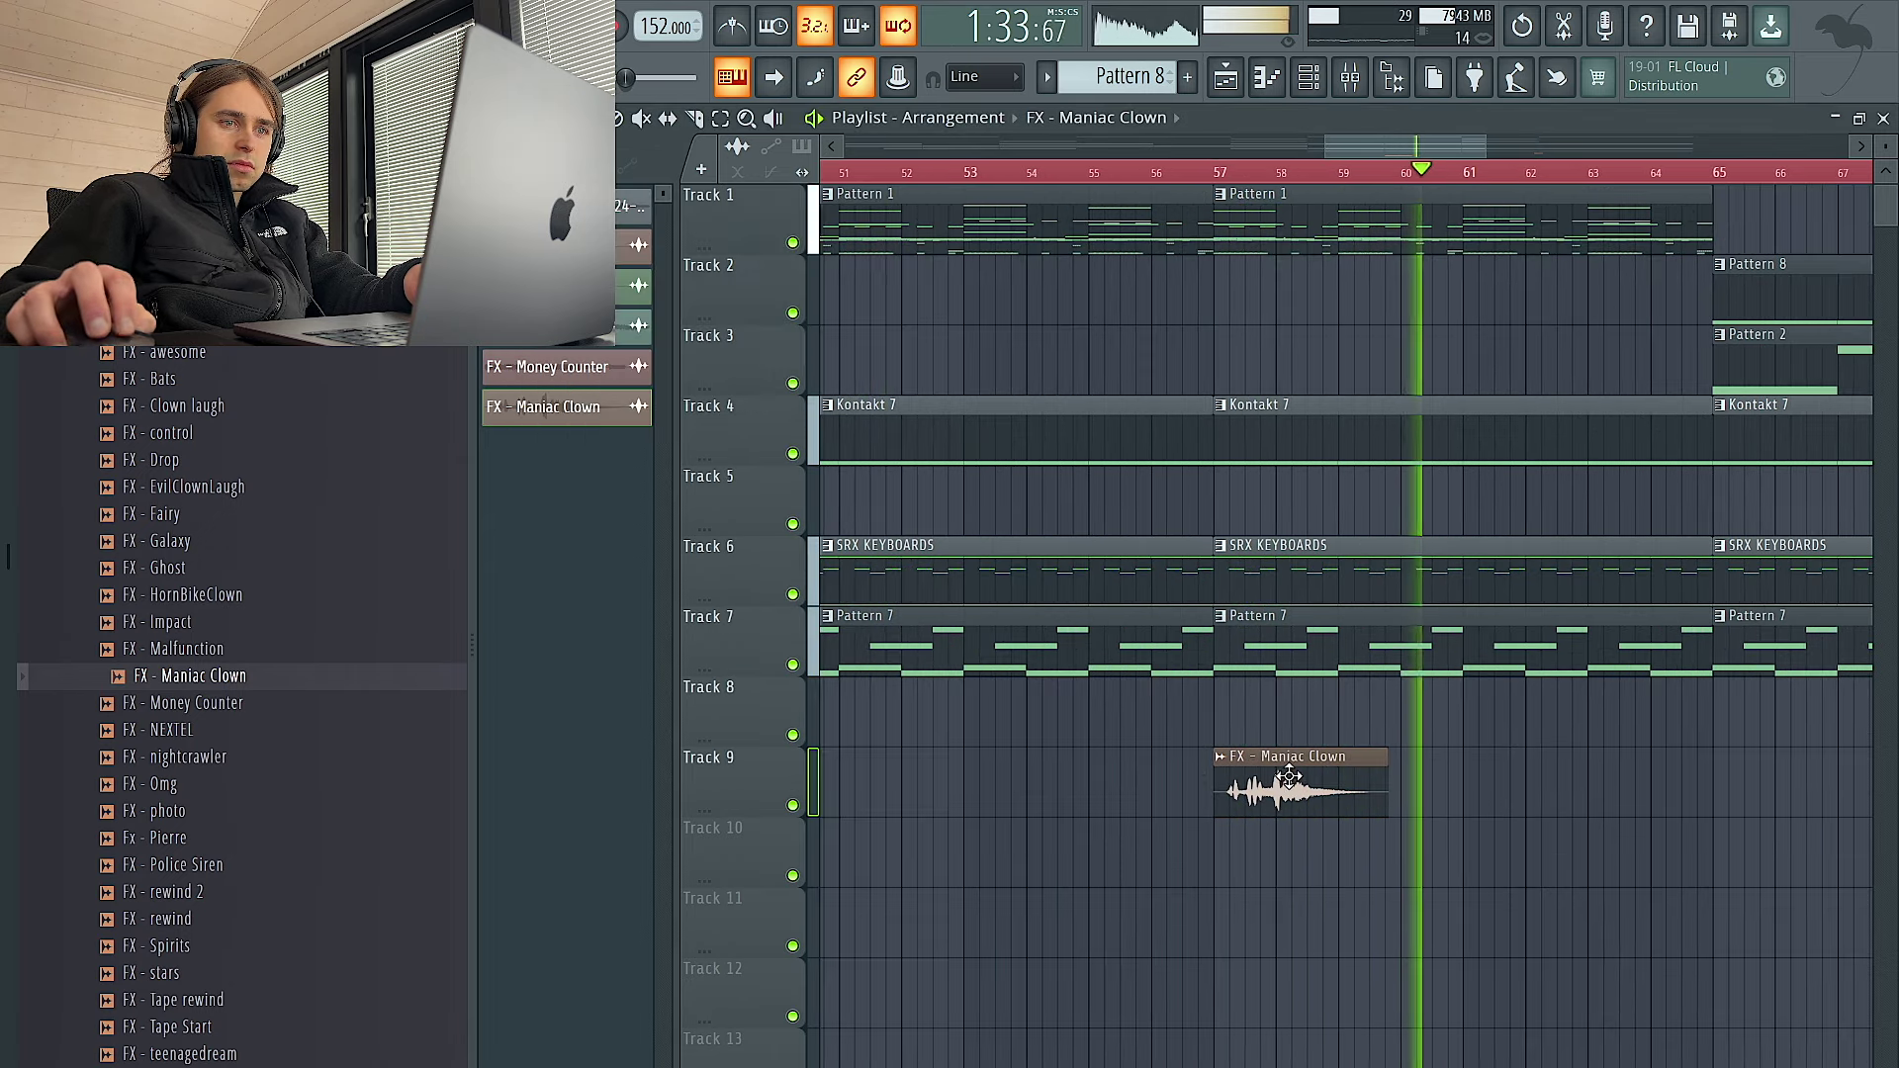
drag(1301, 778, 1317, 778)
double_click(1317, 779)
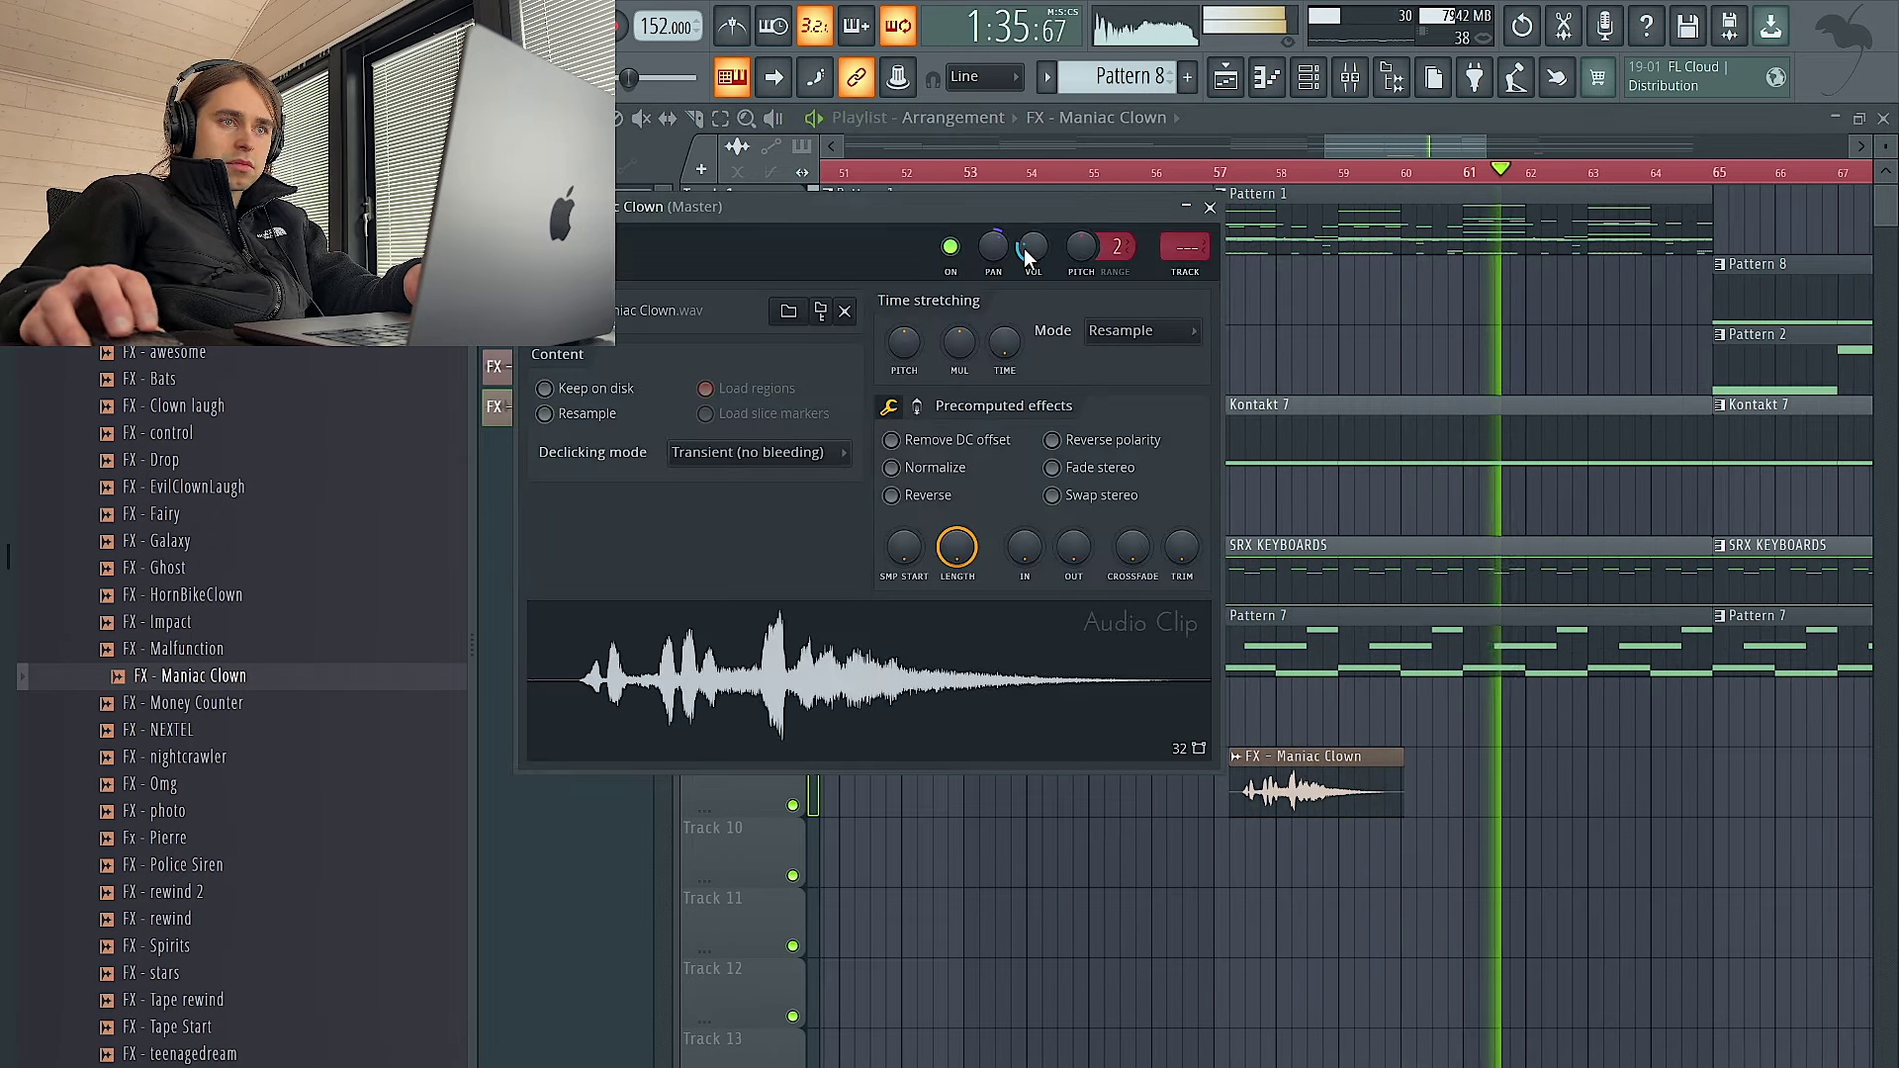
click(1325, 338)
Add the FX - Alarm Alarm sample to Track 9 at about bar 66 and lower its volume
scroll(1330, 347, down, 6)
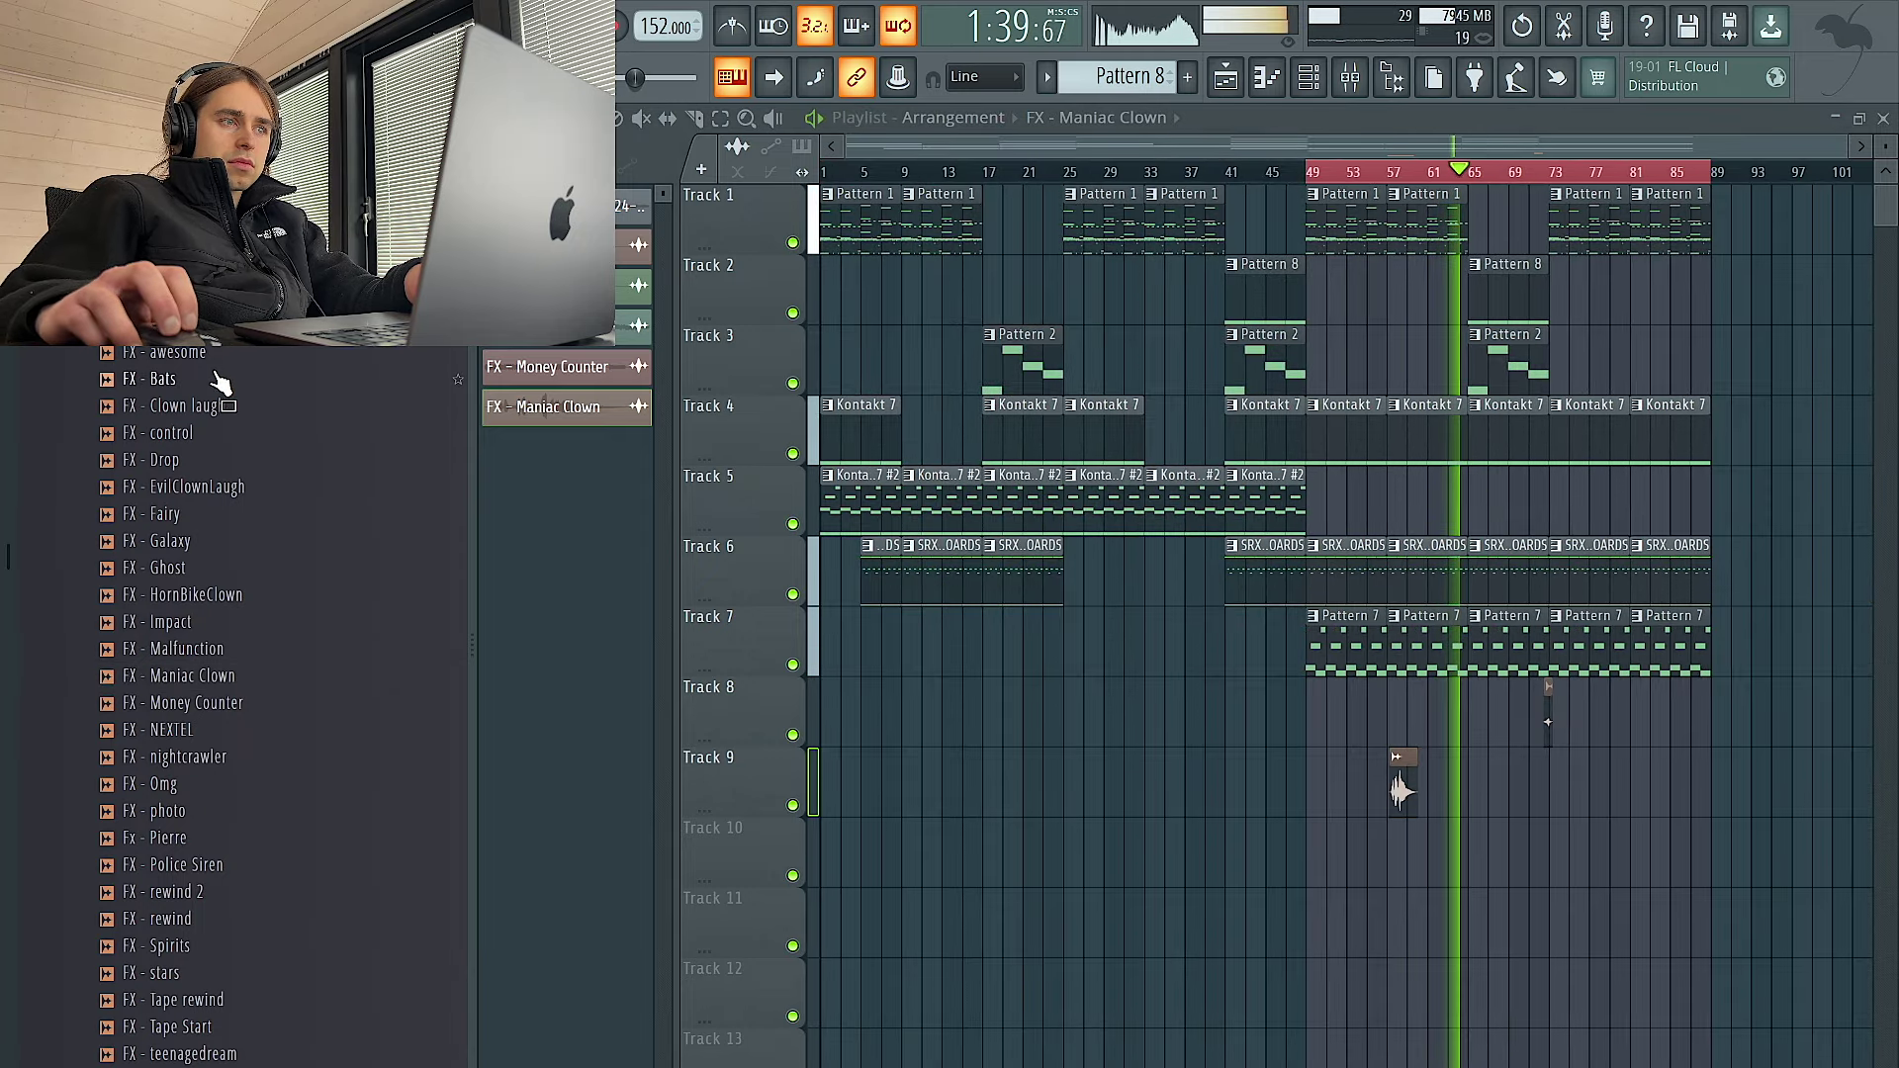
drag(215, 328, 1480, 811)
drag(1480, 811, 1486, 803)
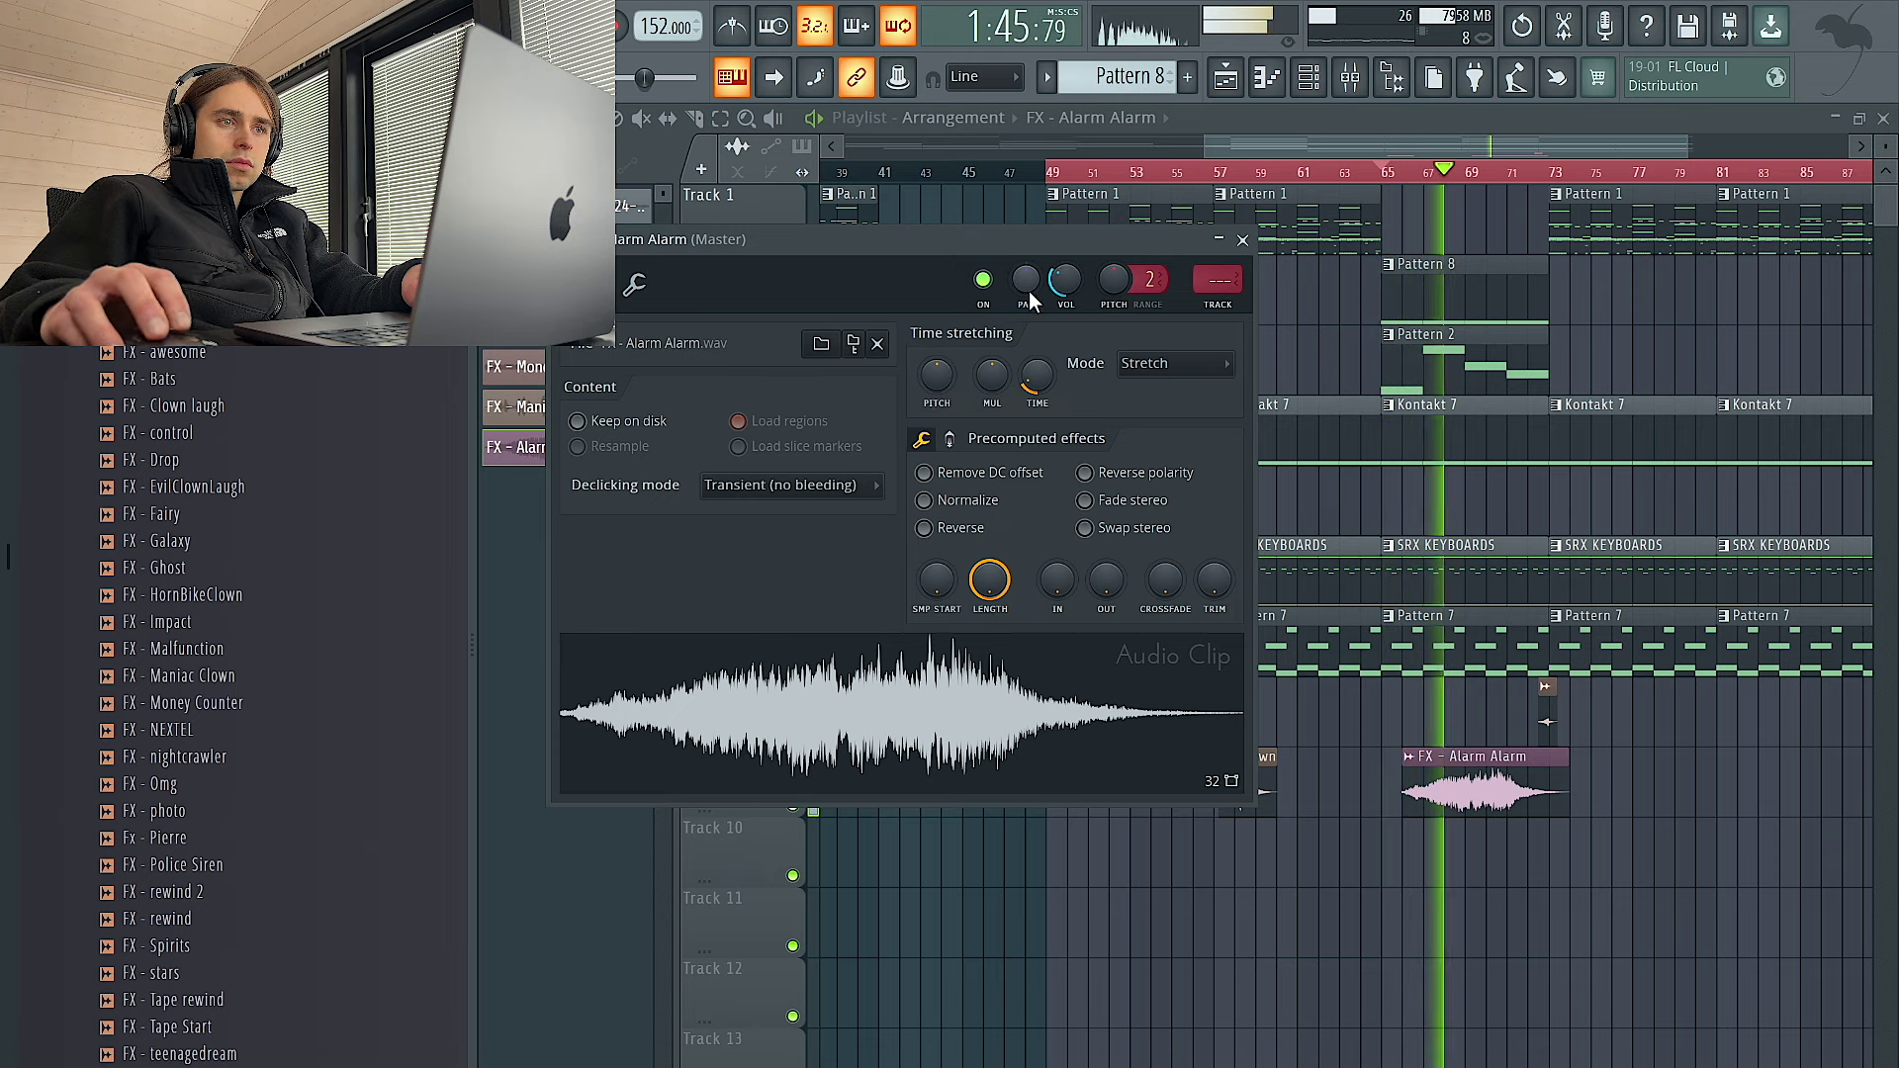
drag(1059, 287, 1059, 322)
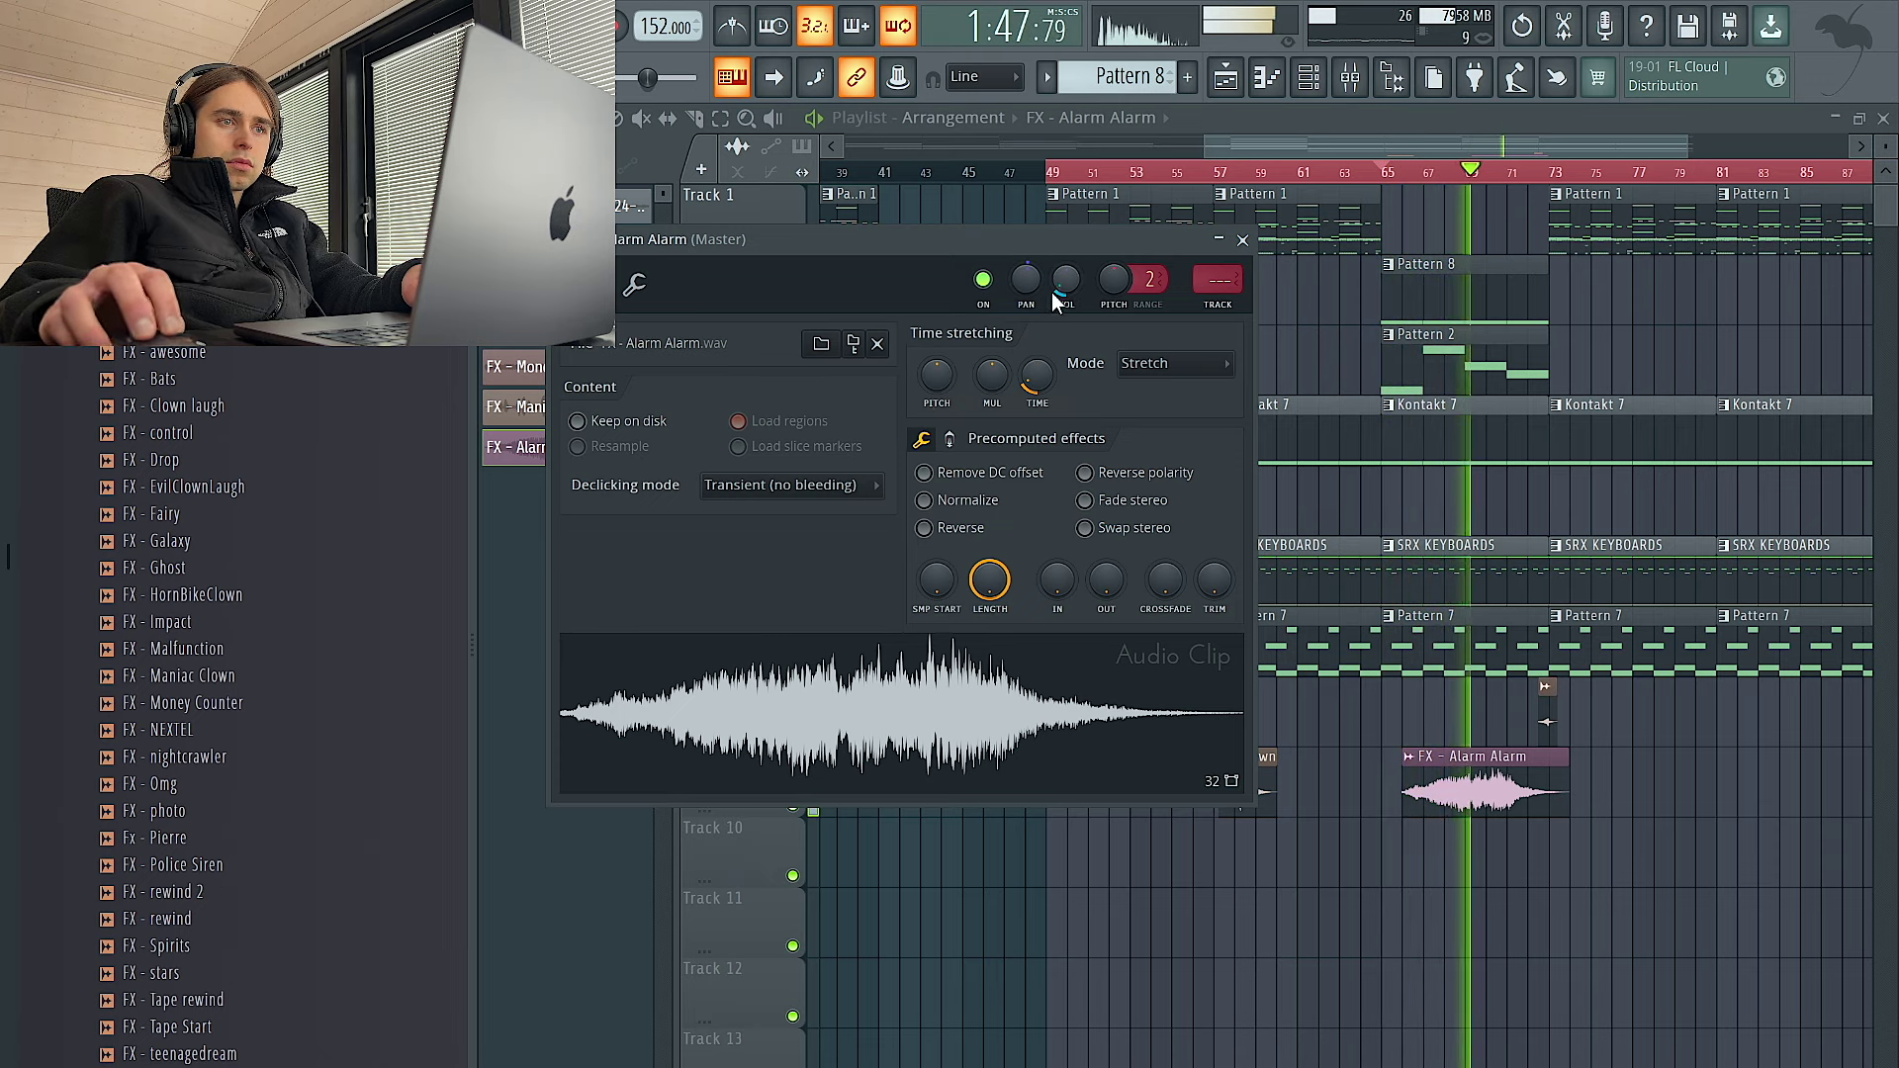
key(Escape)
Clear the playback selection and delete the Pattern 7 clips from bar 73 onward on Track 7
ctrl+click(1641, 366)
scroll(1632, 368, down, 3)
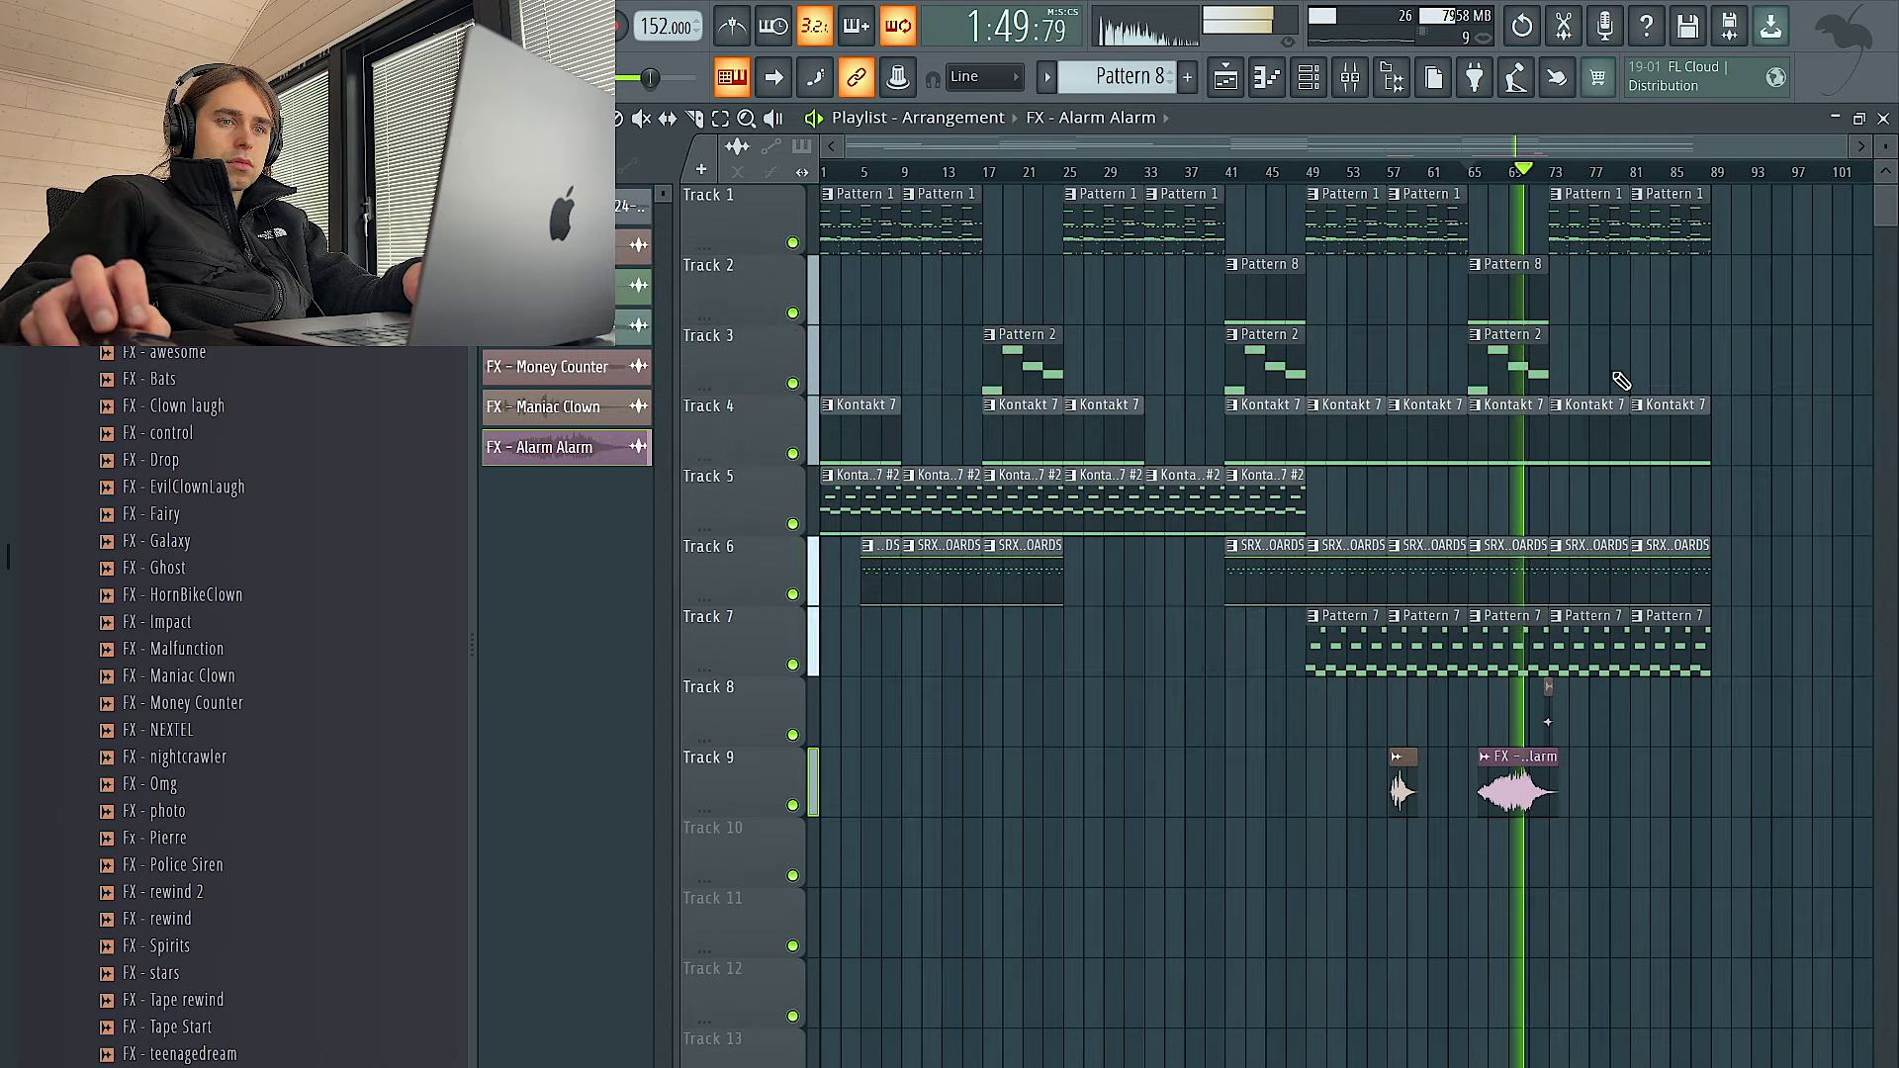
right_click(1560, 581)
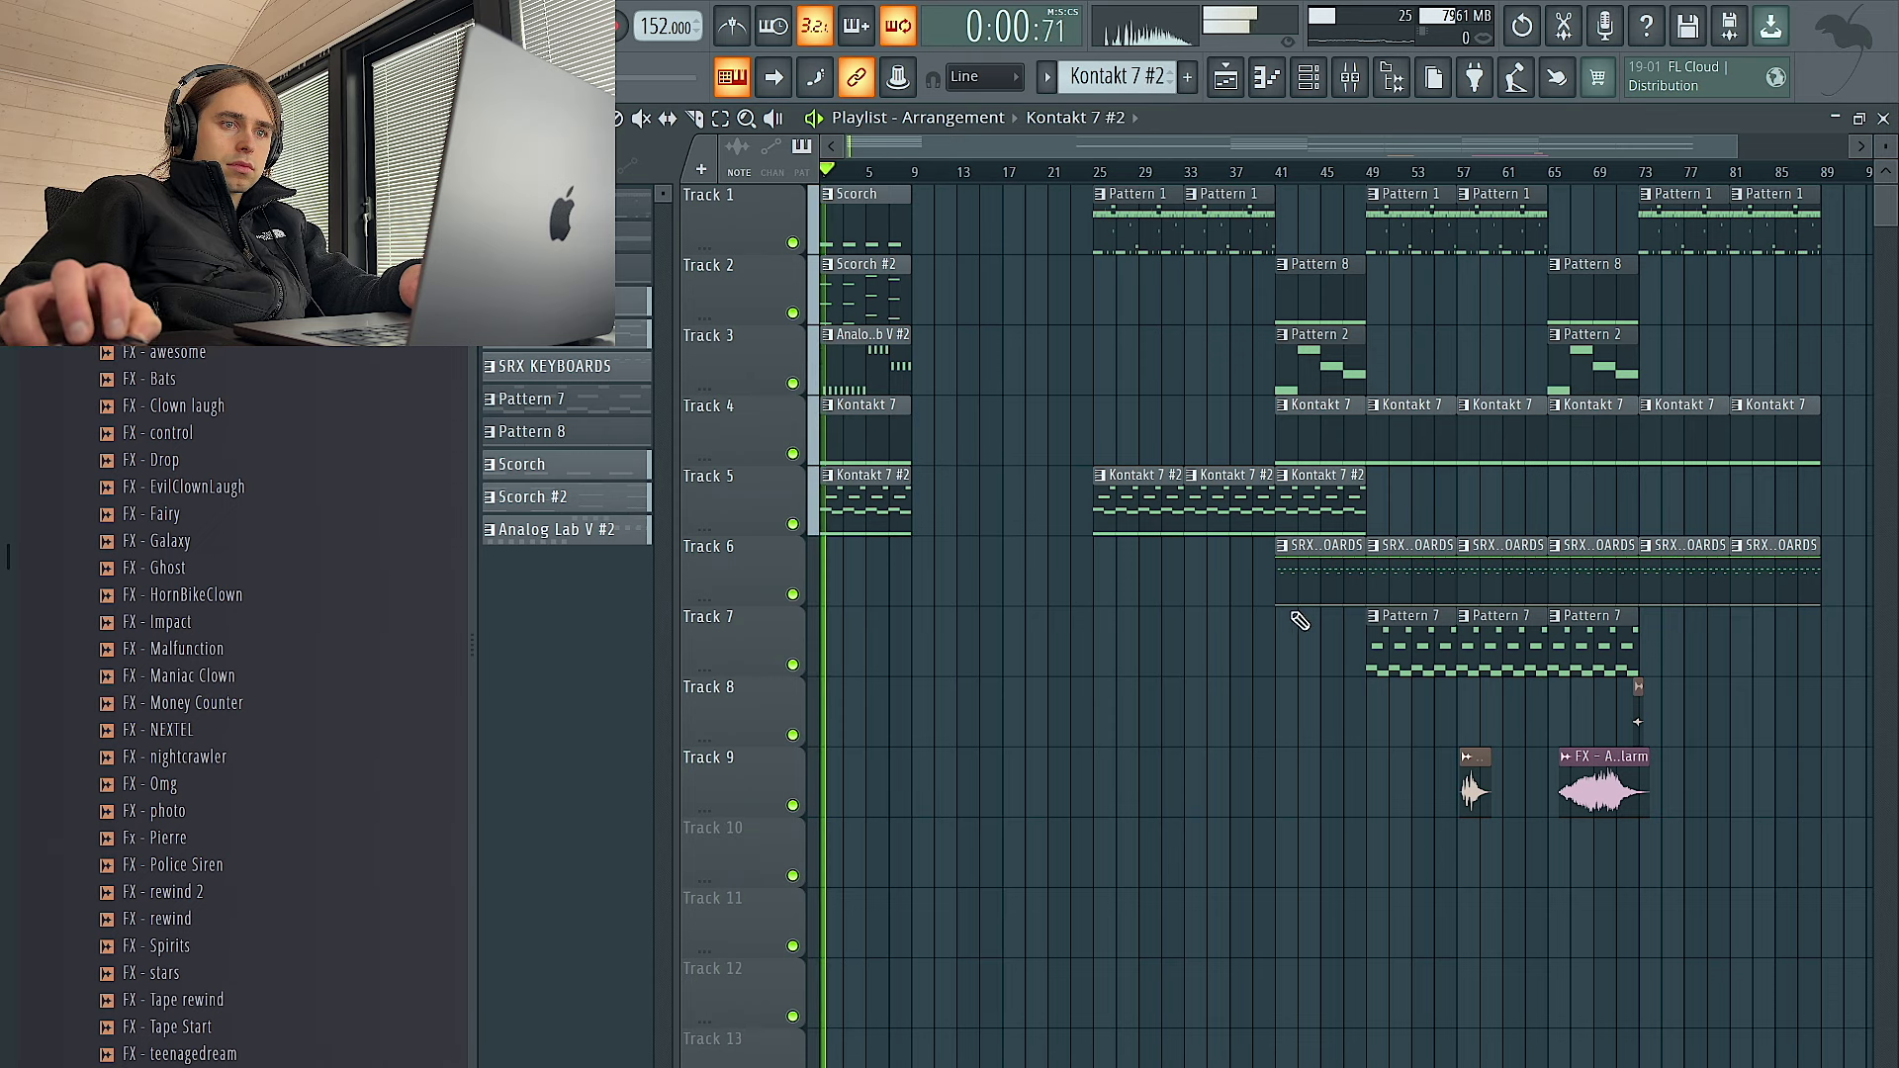
Replace the Kontakt 7 #2 intro clip with Pattern 7 and SRX KEYBOARDS clips at bar 1, and move the other Kontakt 7 #2 clips to bar 89
drag(1401, 648, 854, 648)
right_click(891, 494)
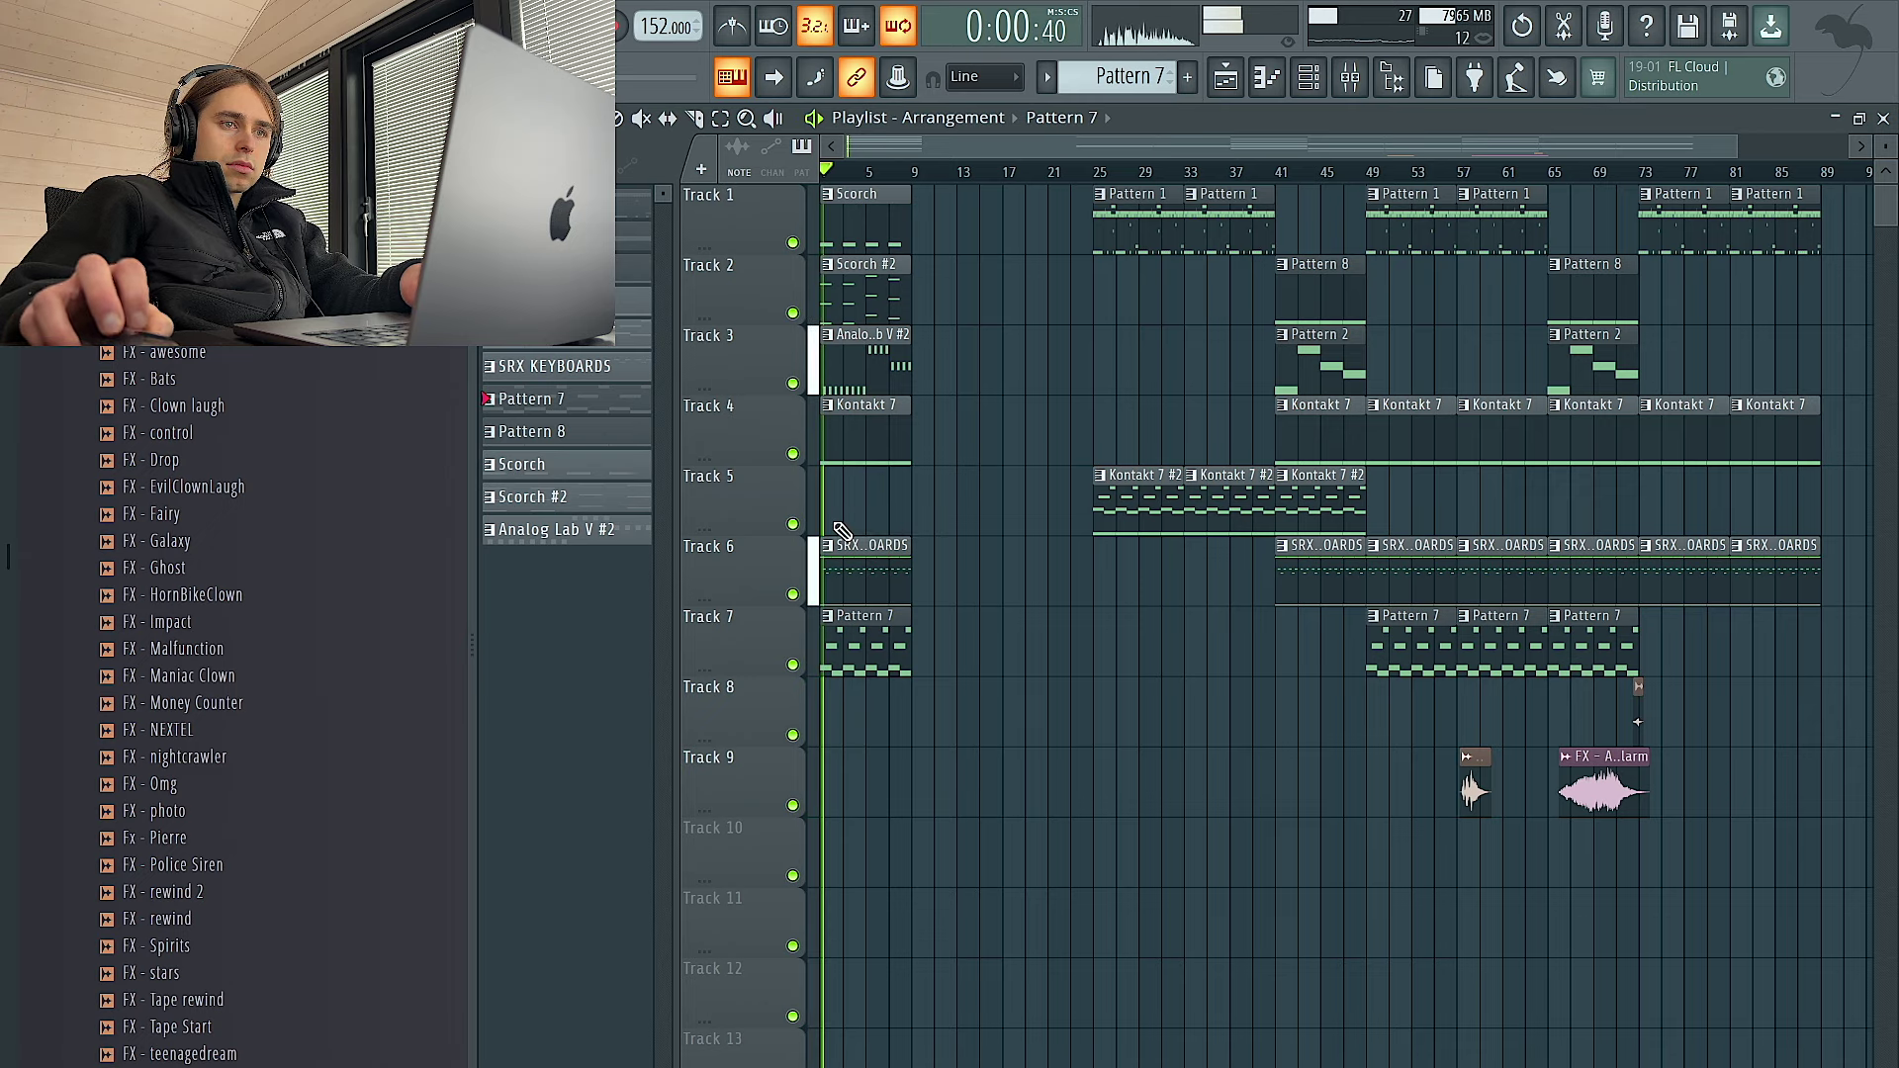
scroll(1045, 539, down, 1)
drag(1344, 518, 1741, 513)
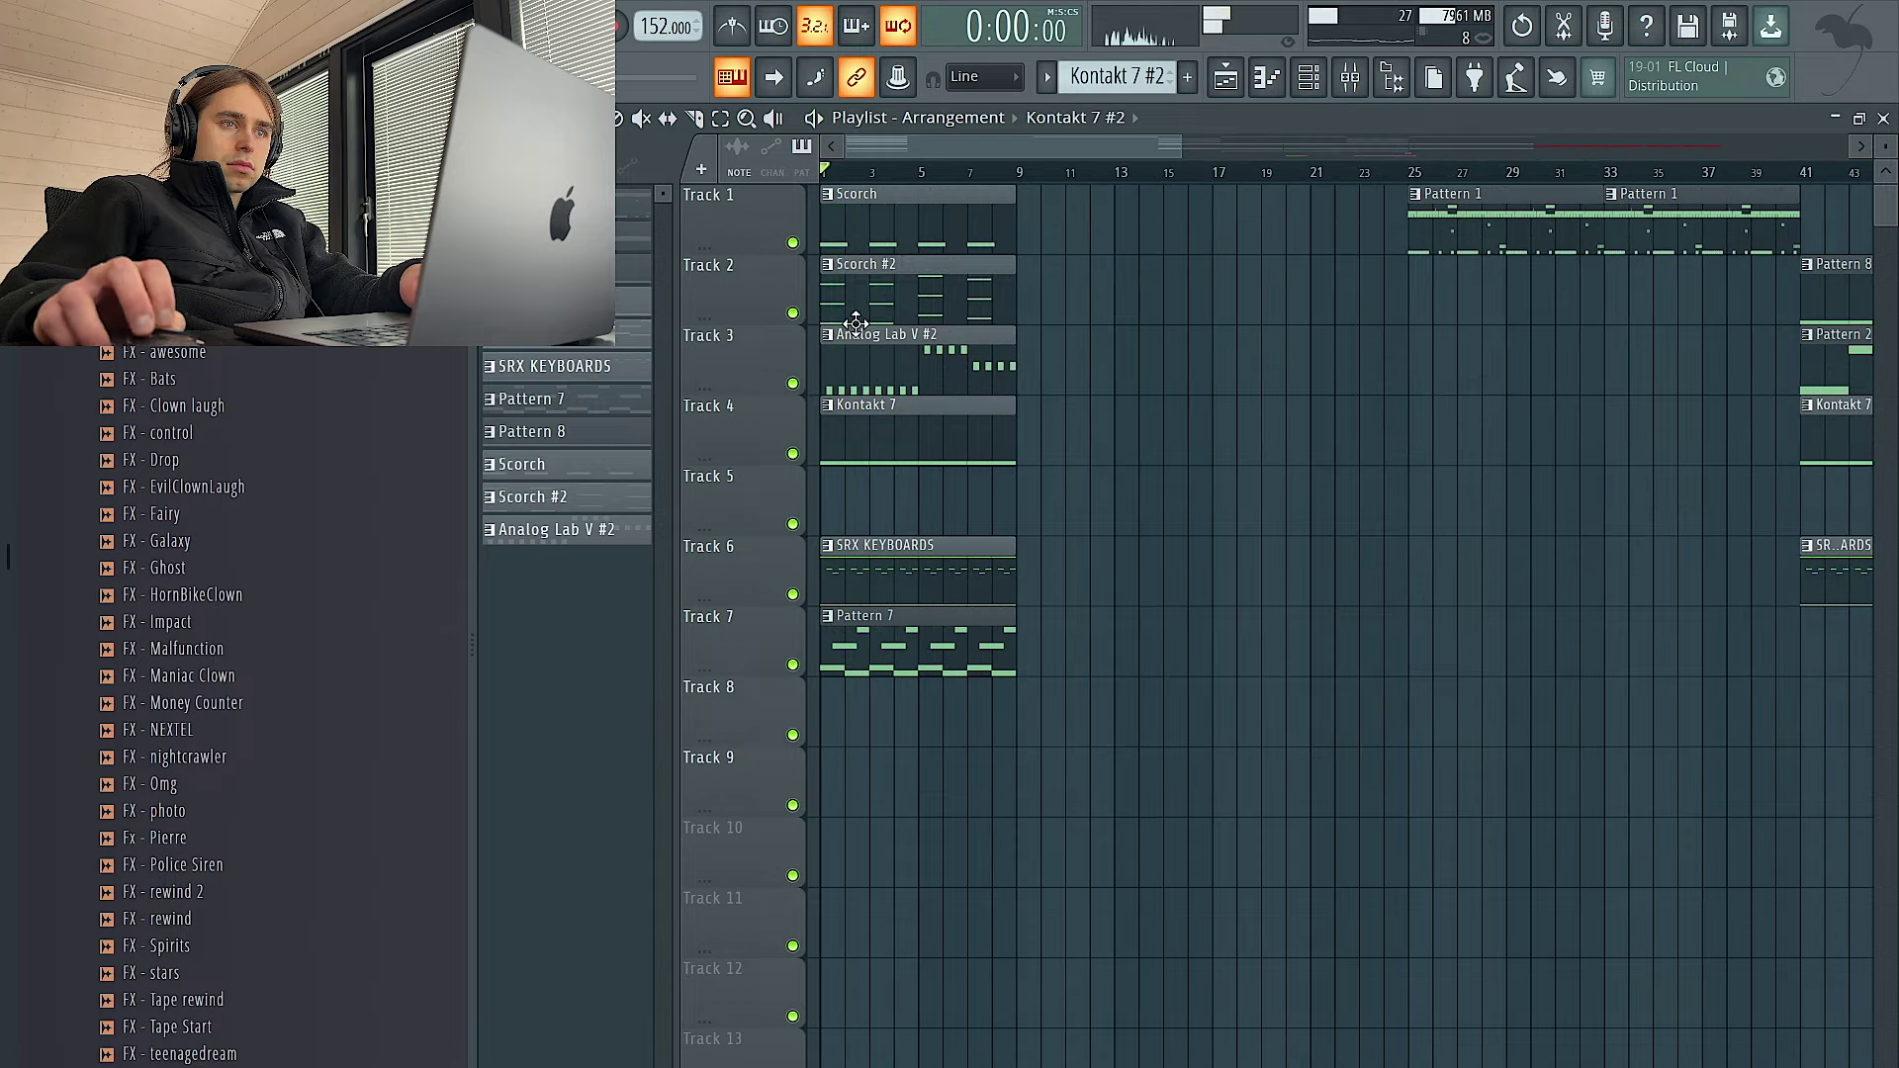
Move the Pattern 8 and Pattern 2 clips to bar 9 on Tracks 8 and 9, and audition the intro with Track 2 muted
click(792, 455)
key(space)
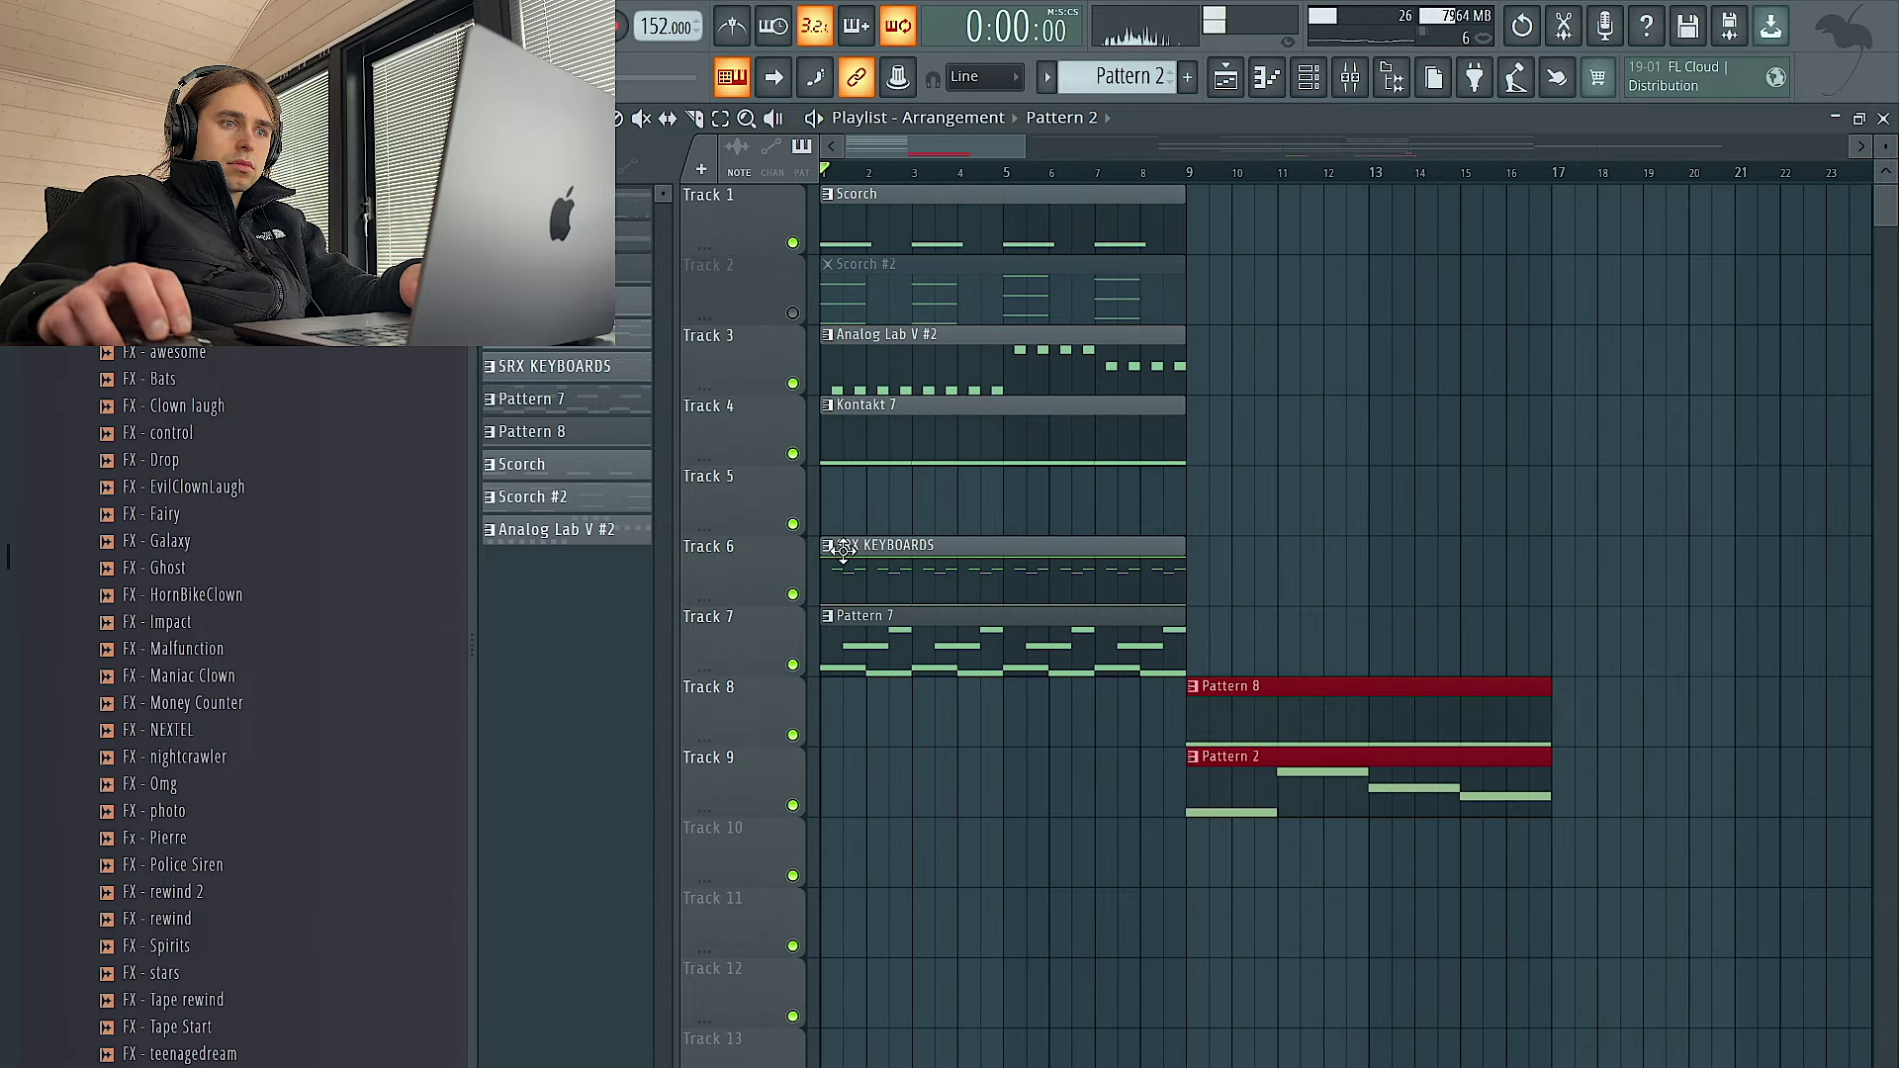
click(794, 664)
key(space)
click(796, 664)
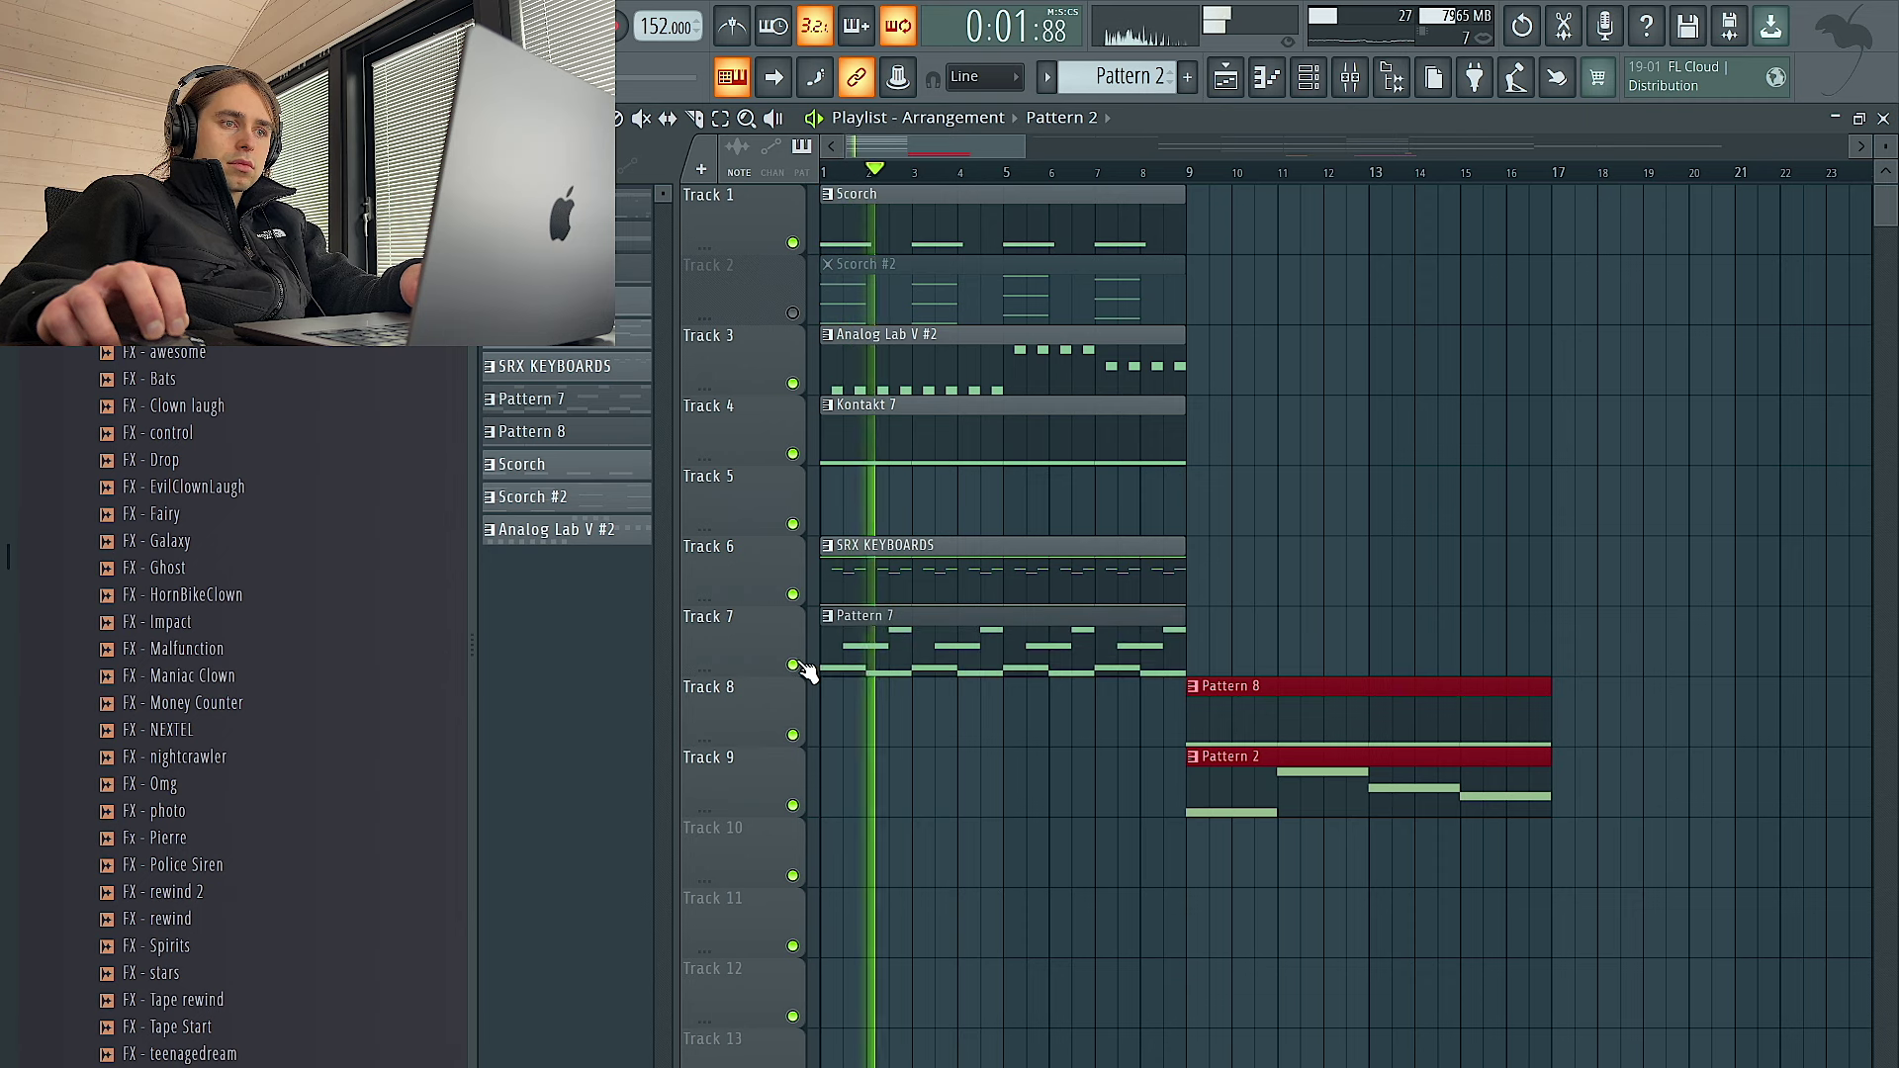
Open the SRX KEYBOARDS pattern in the piano roll, lower its bar-long C6 notes to C5, and audition them
click(950, 542)
key(space)
click(1267, 77)
key(space)
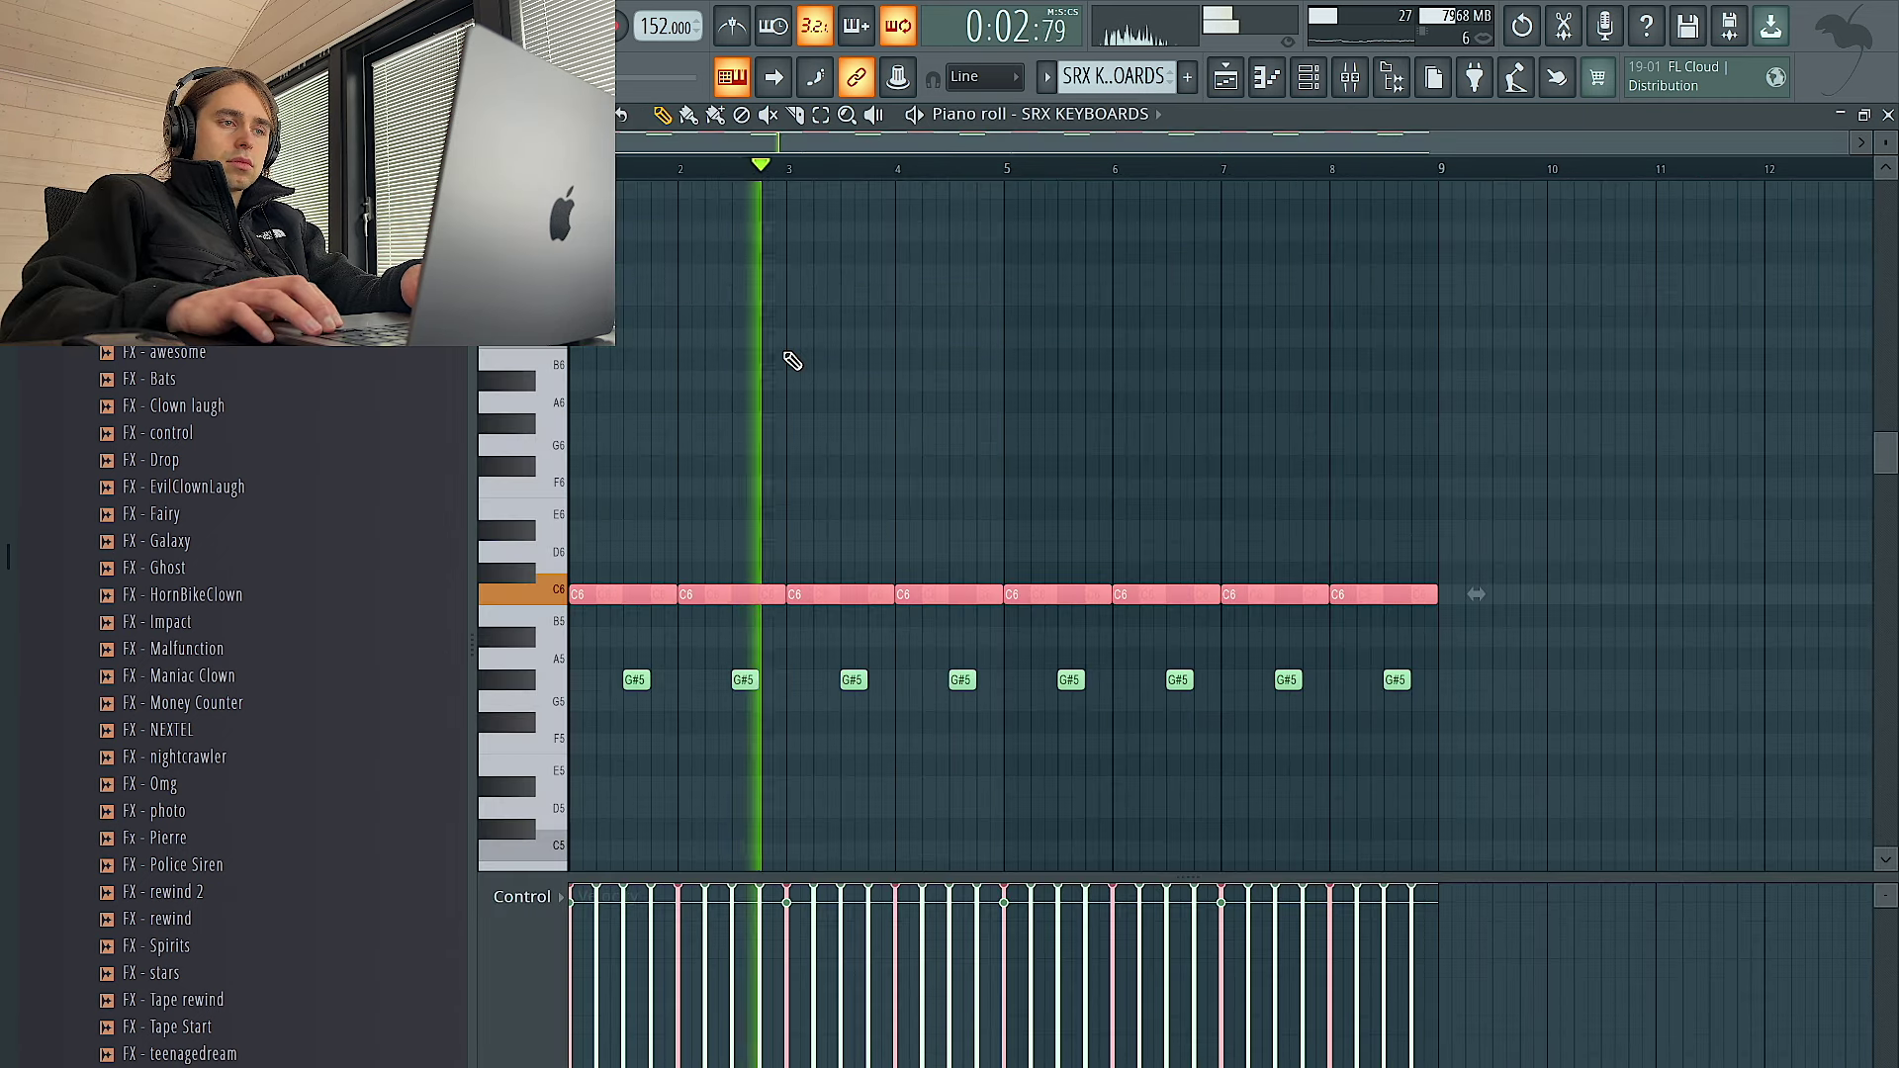
key(ctrl+Down)
key(space)
key(space)
scroll(785, 353, down, 5)
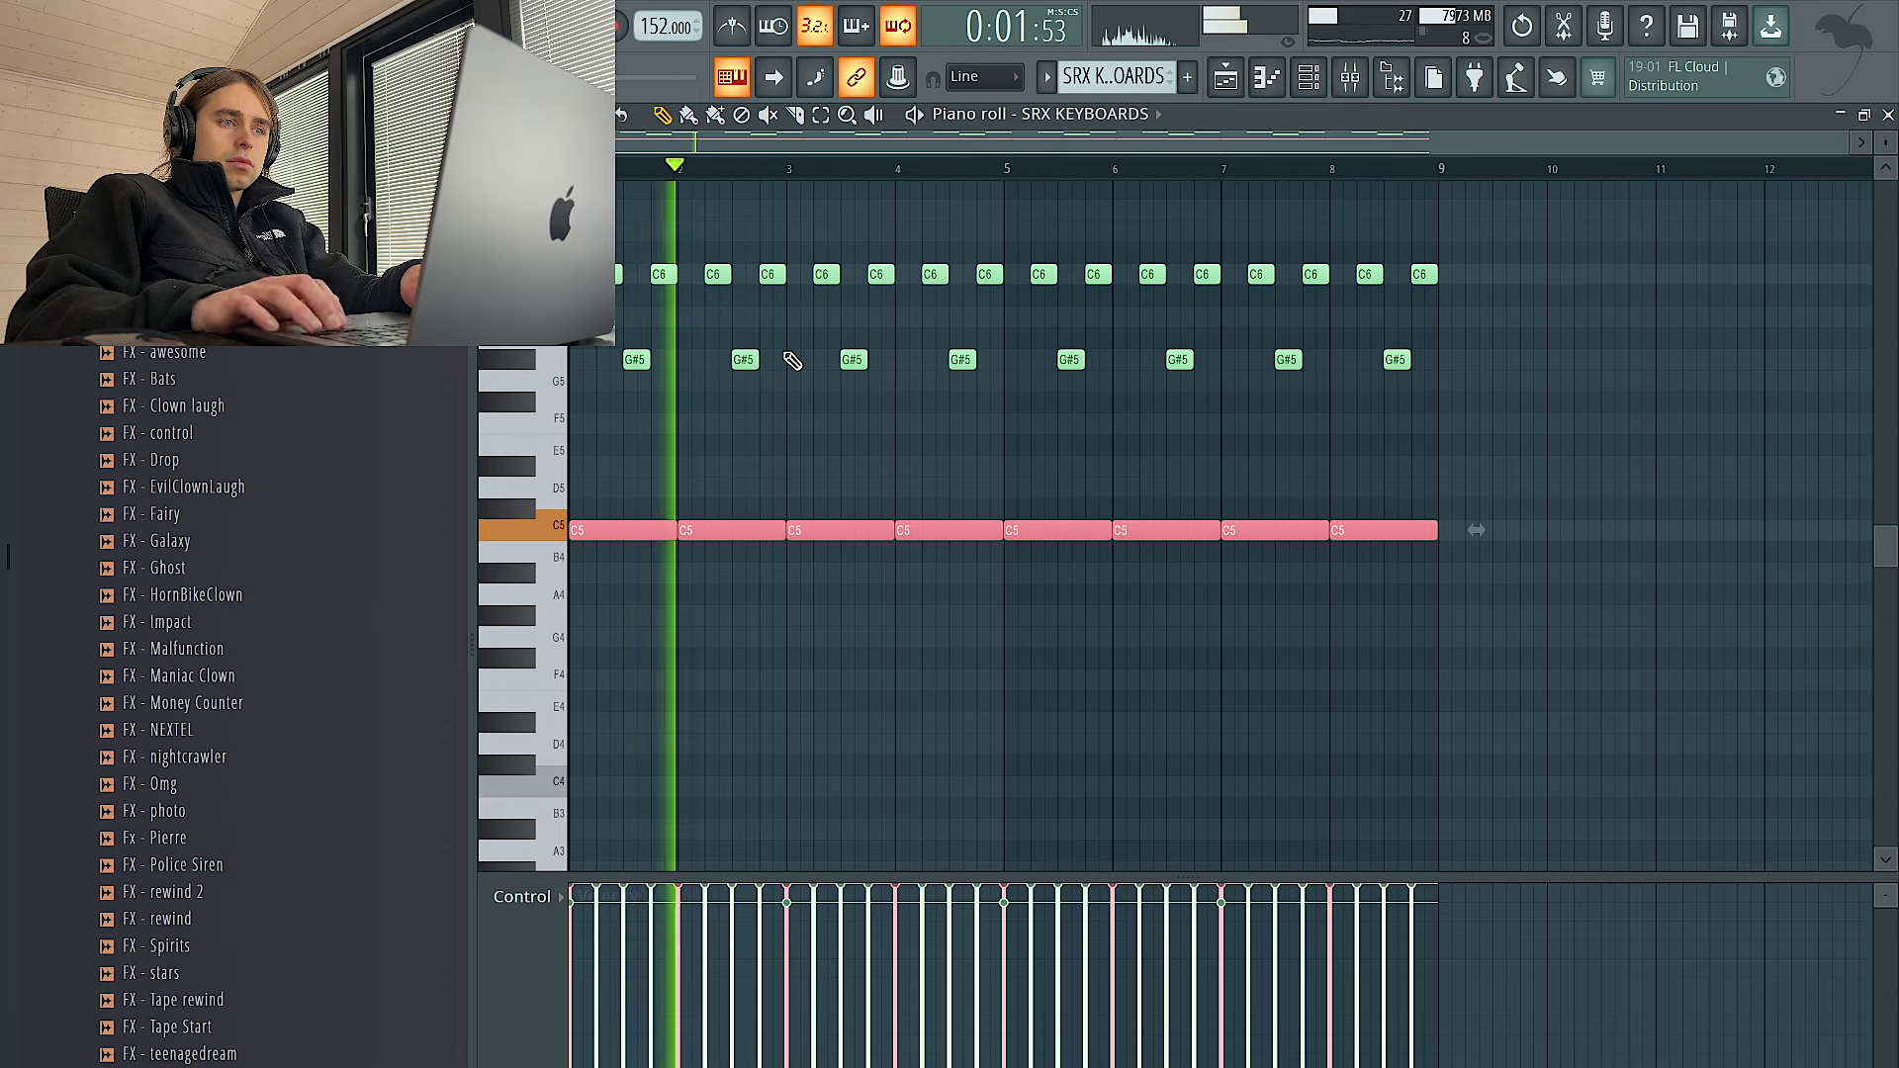
Raise the selected bar-long notes two octaves to C7, discard their lengths to make them short, and audition the pattern
key(ctrl+Up)
key(ctrl+Up)
scroll(876, 402, up, 4)
key(shift+d)
key(space)
key(space)
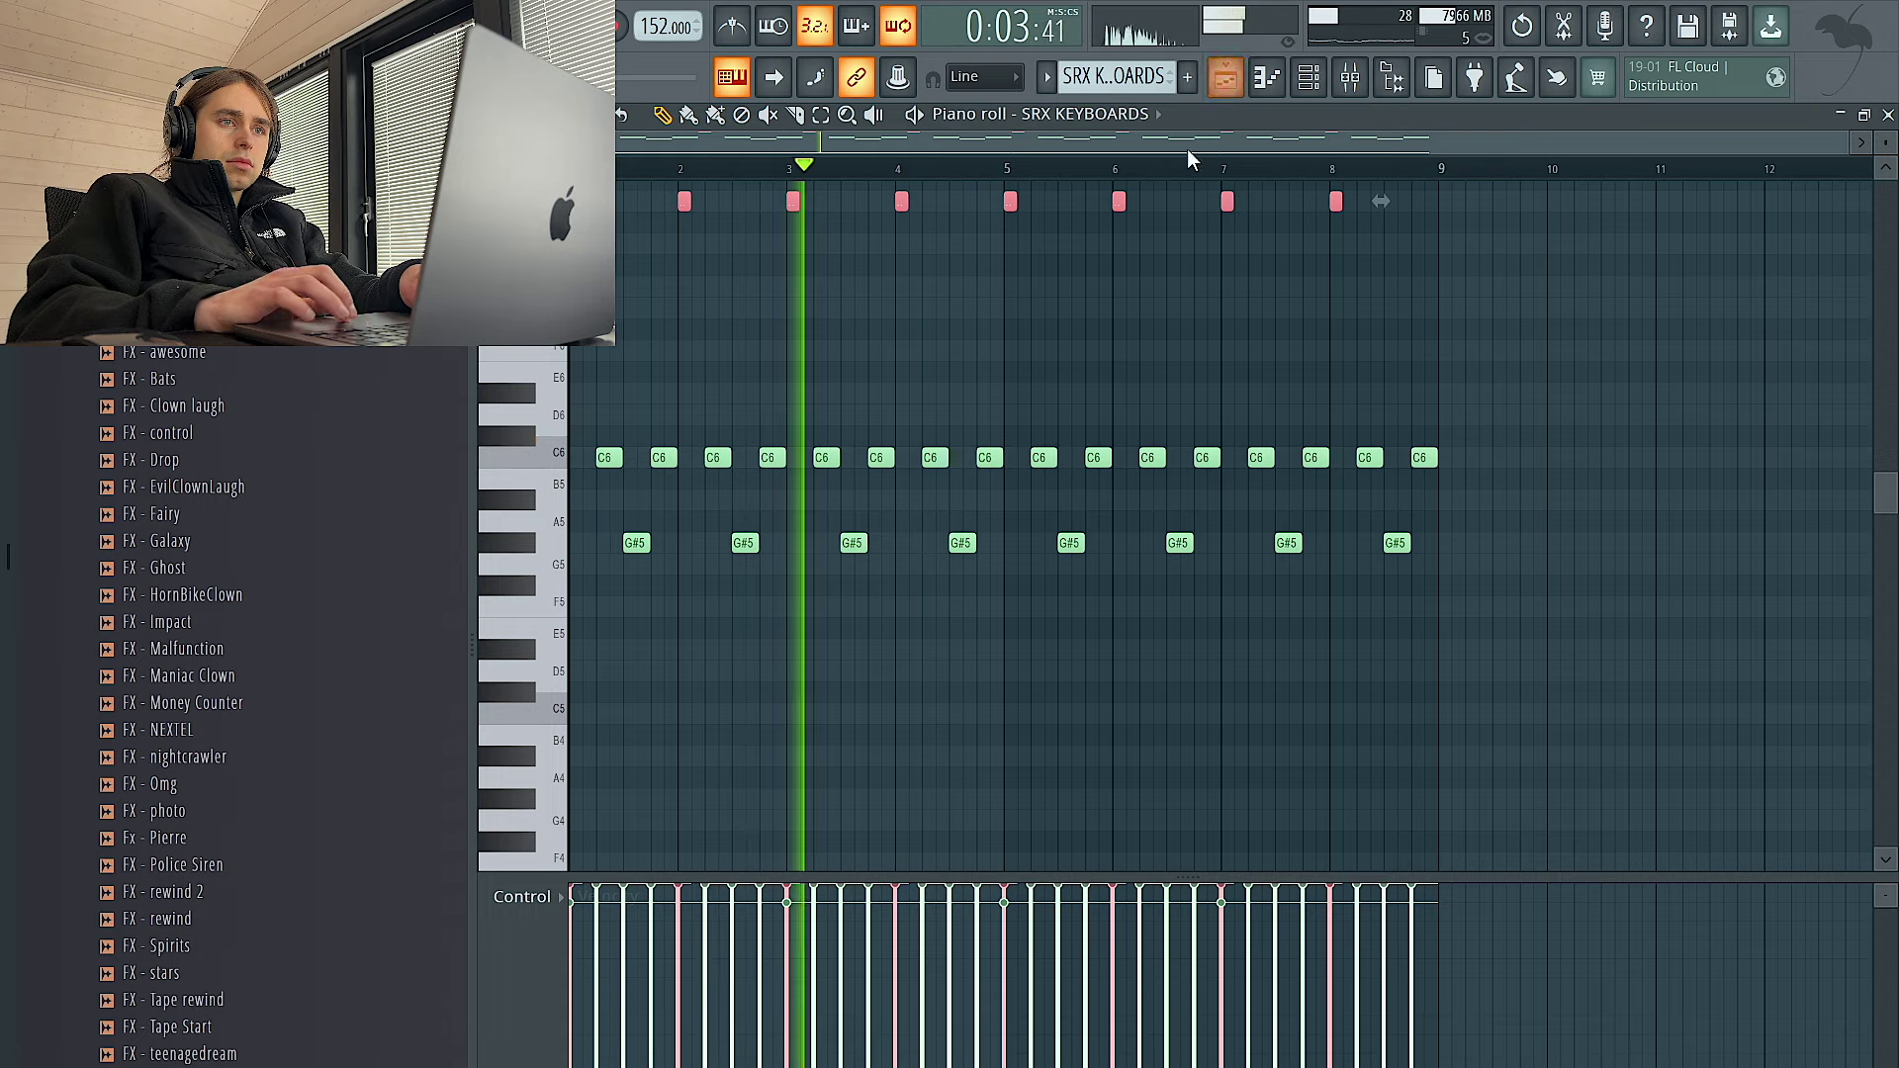
Duplicate the SRX KEYBOARDS, Pattern 7, Kontakt 7 and Analog Lab V #2 intro clips to bar 9 in the playlist
click(1225, 77)
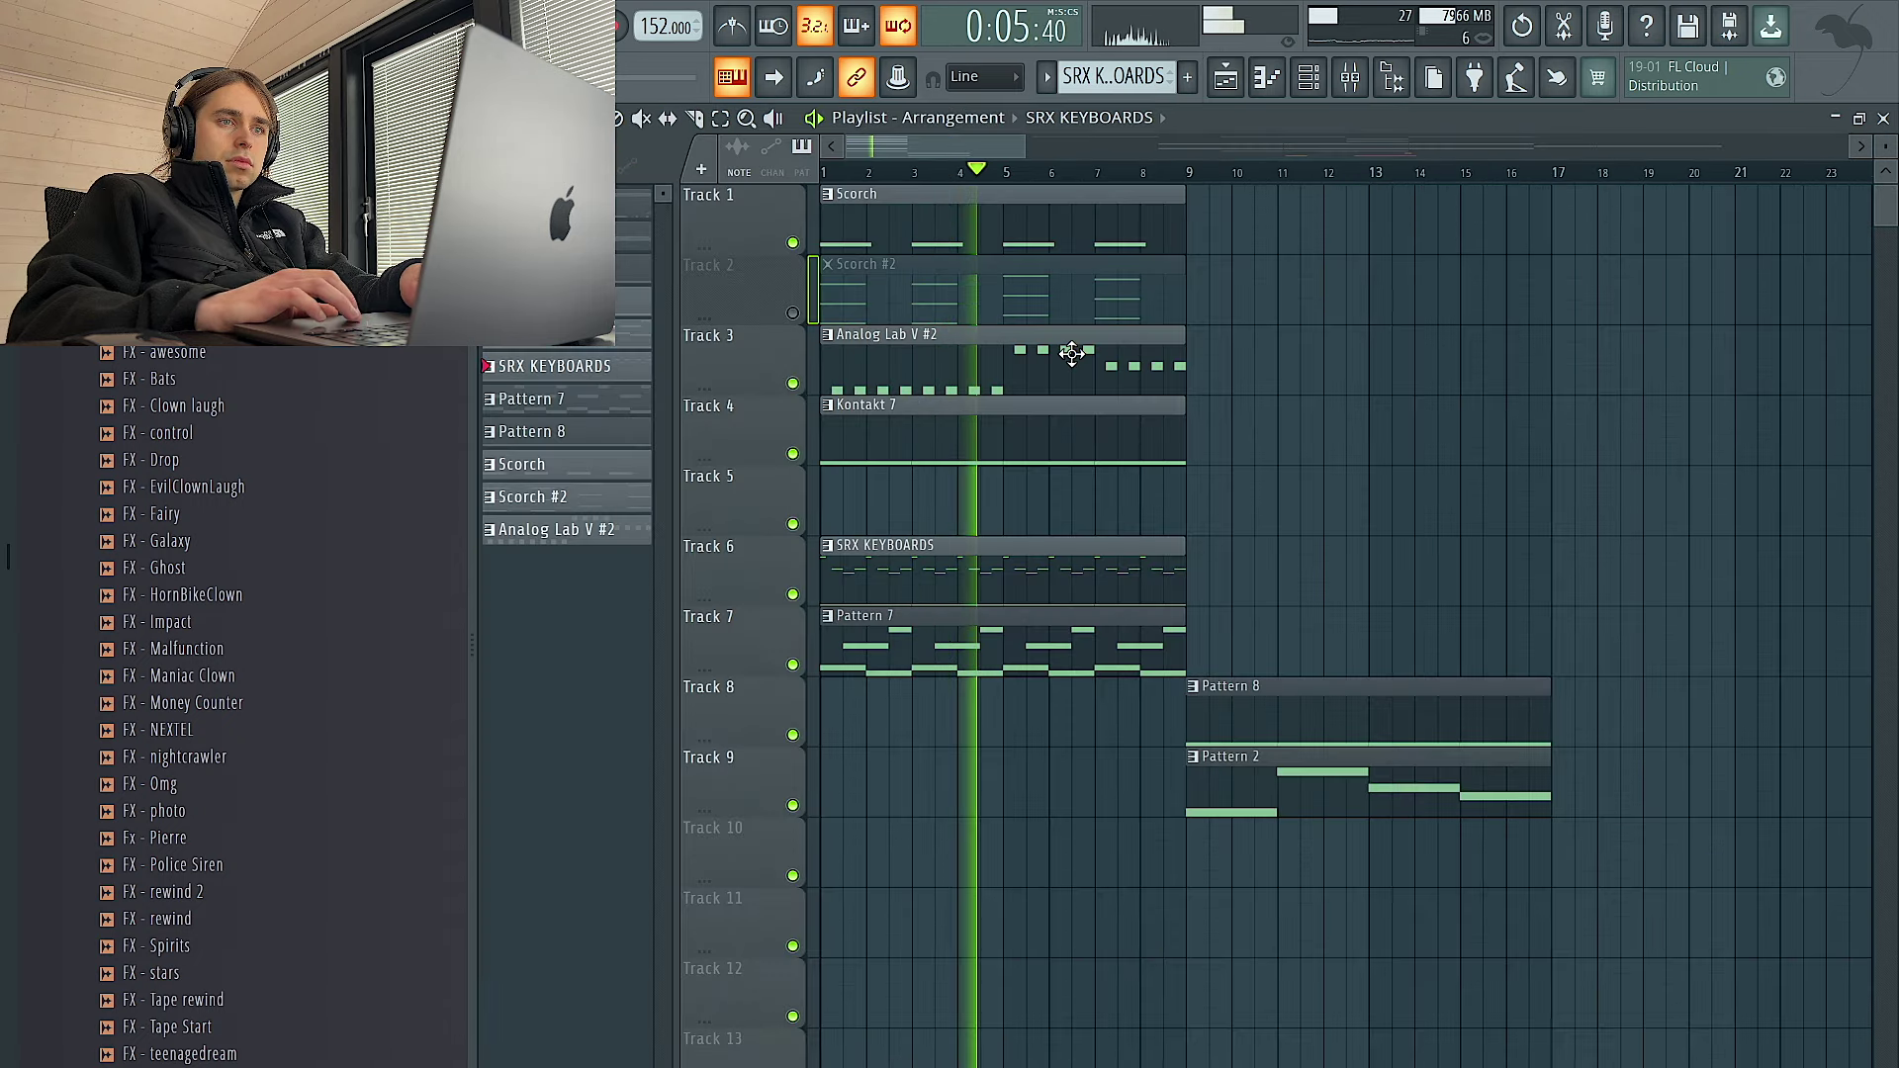
double_click(977, 569)
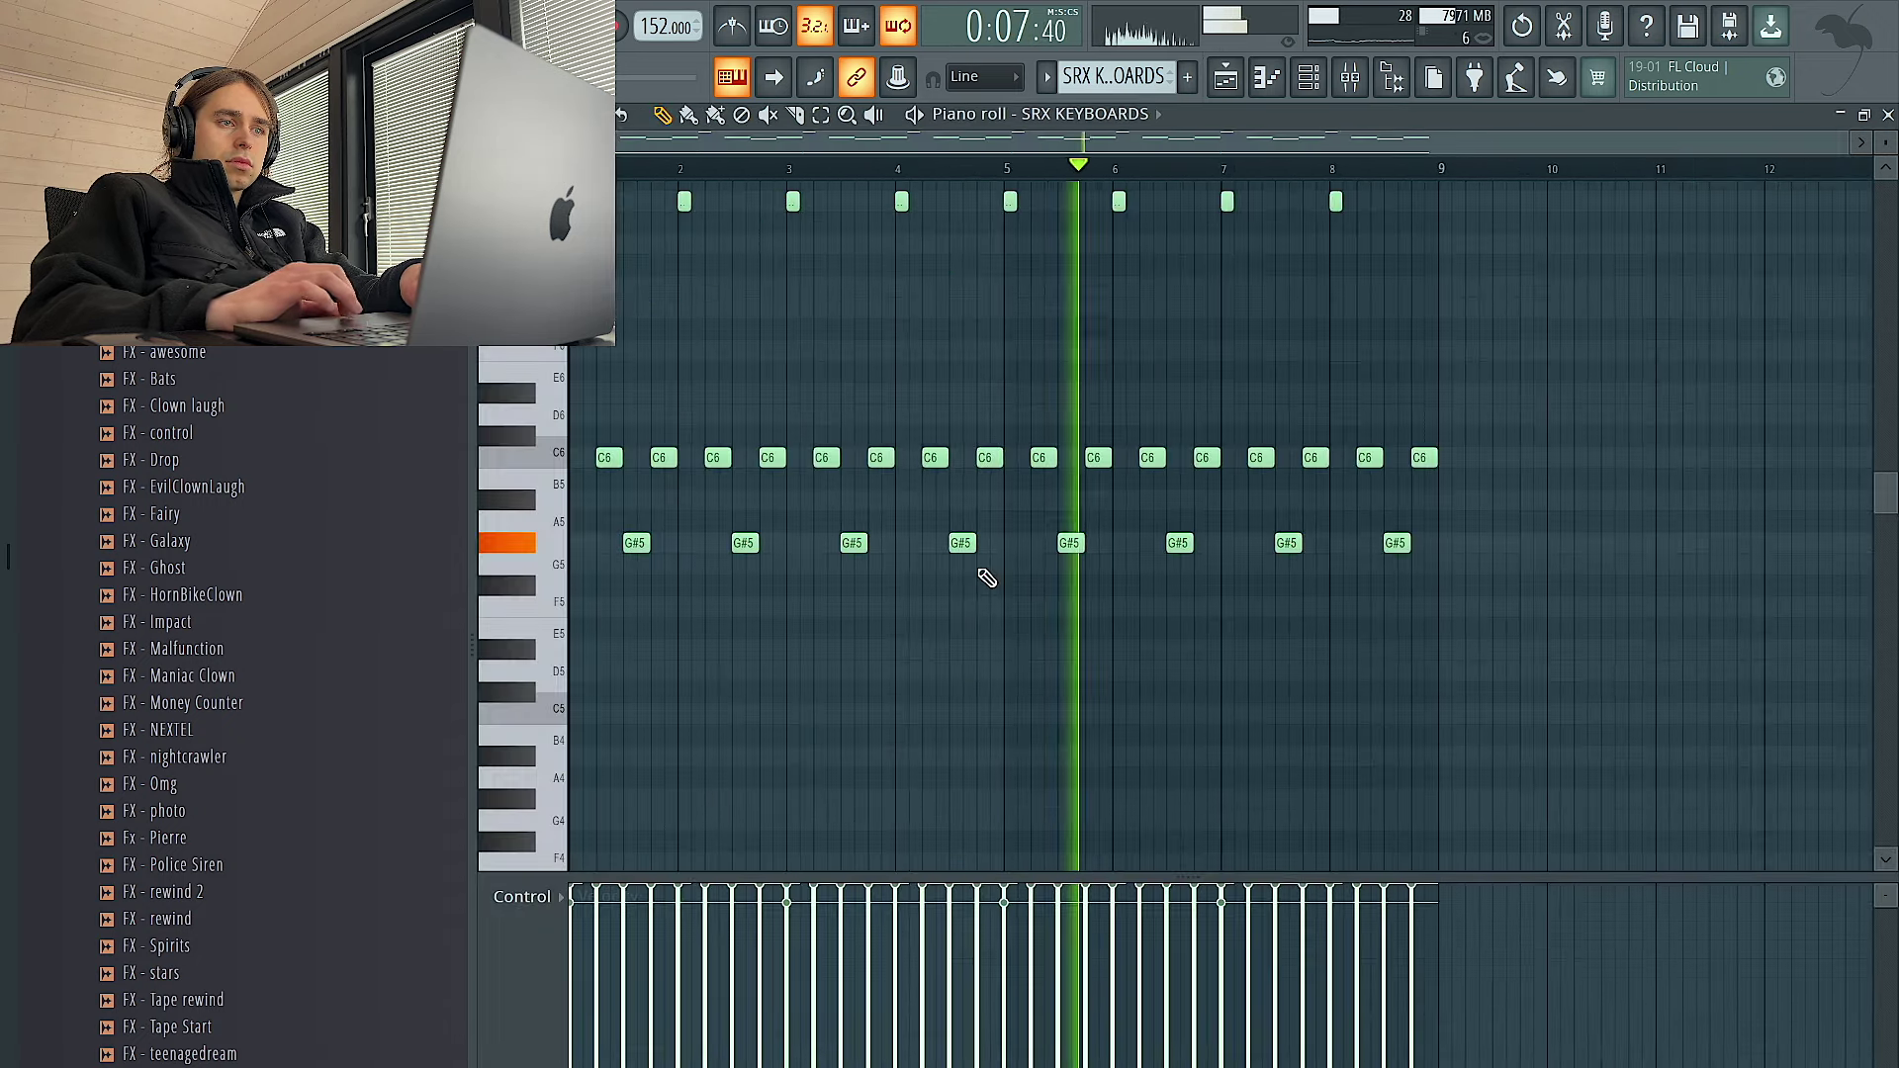
click(1225, 76)
click(954, 545)
key(ctrl+b)
click(956, 618)
key(ctrl+b)
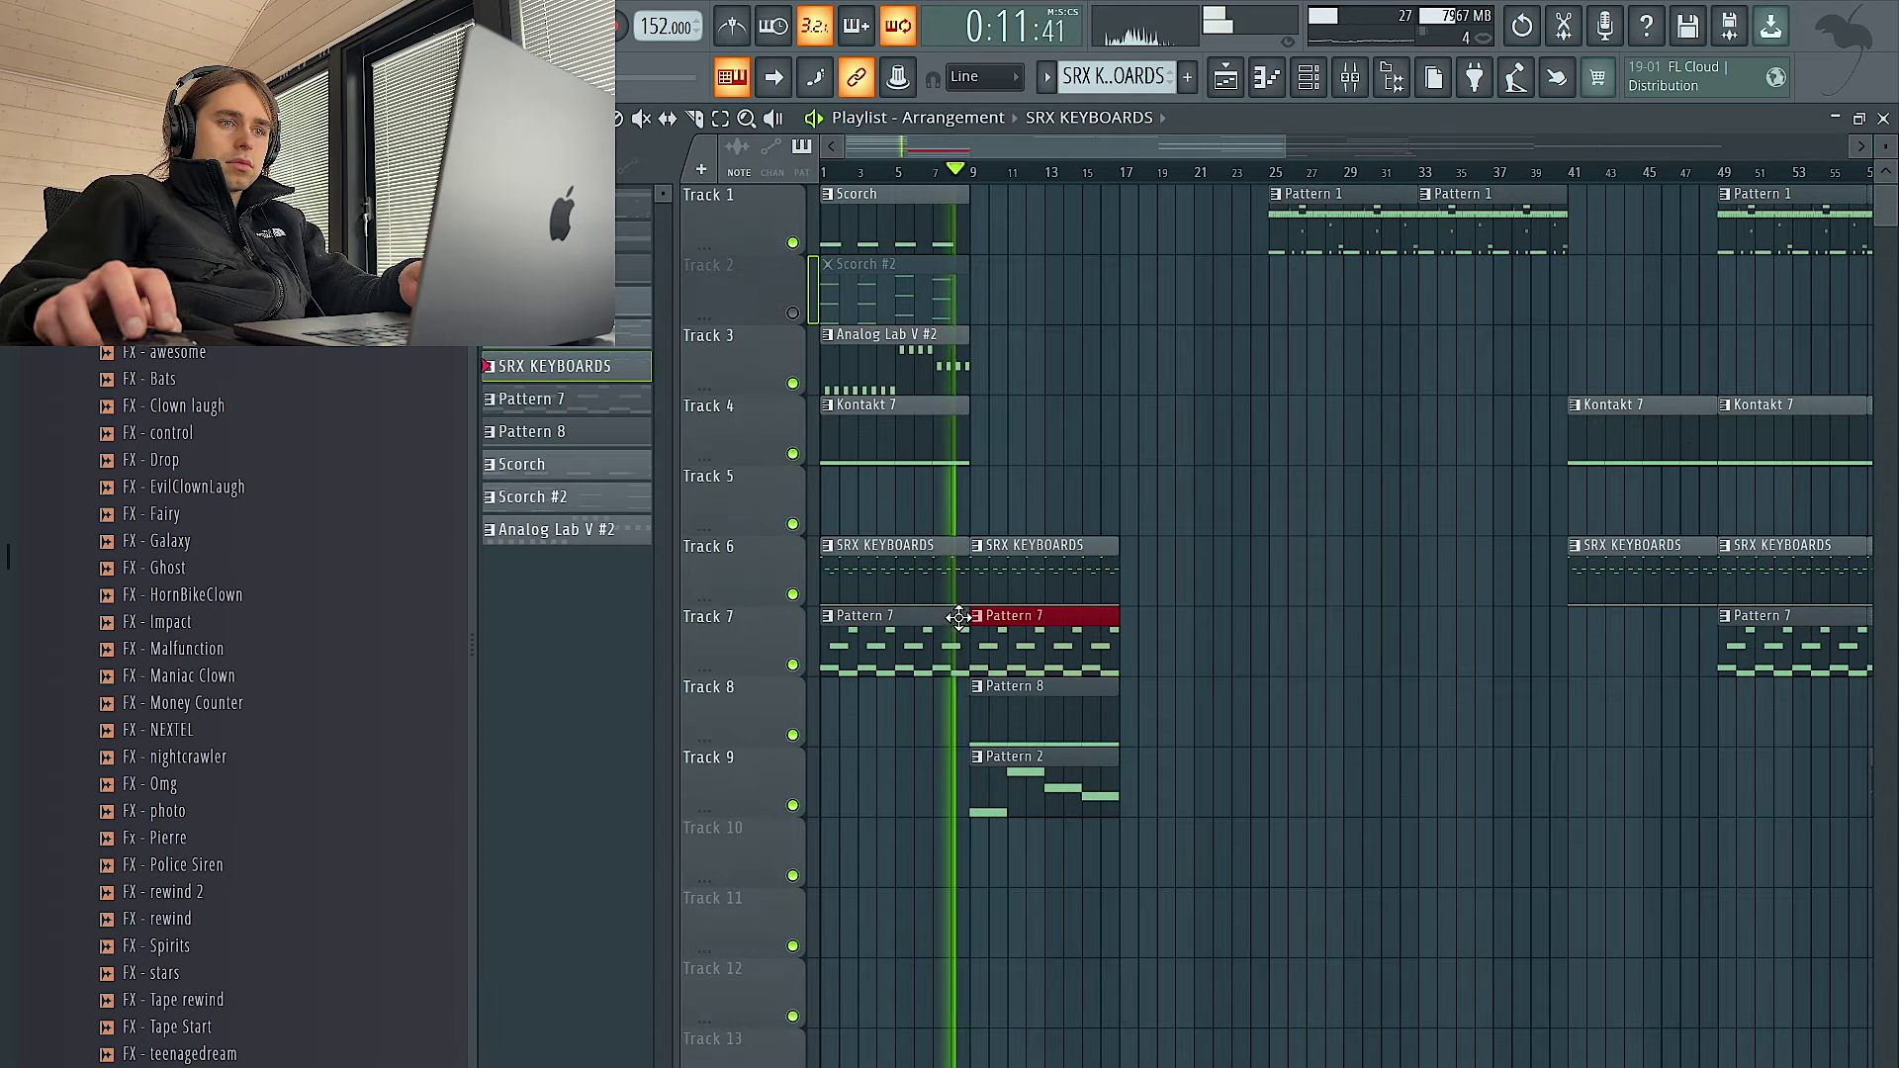
click(949, 405)
key(ctrl+b)
click(886, 368)
key(ctrl+b)
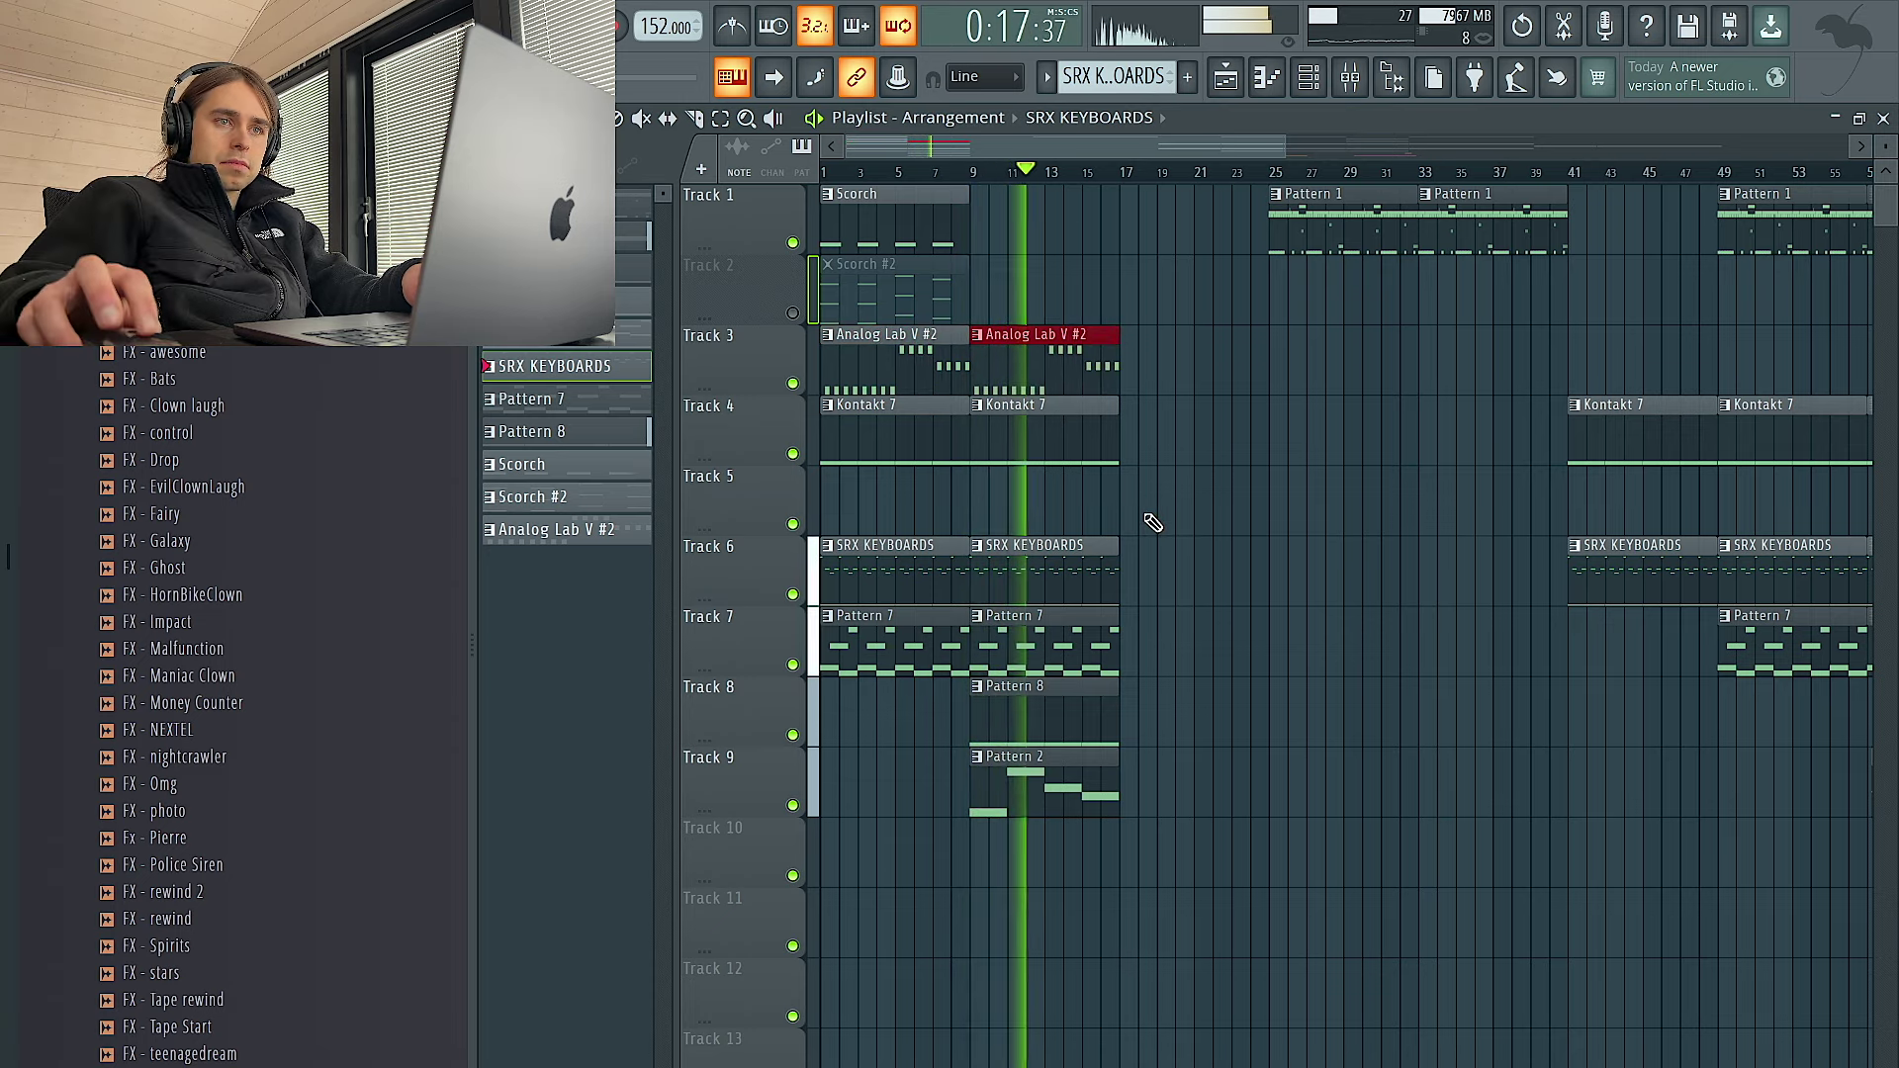
Move the first two Pattern 1 clips on Track 1 earlier so that they start at bar 17
scroll(1152, 522, down, 3)
drag(1272, 322, 1059, 253)
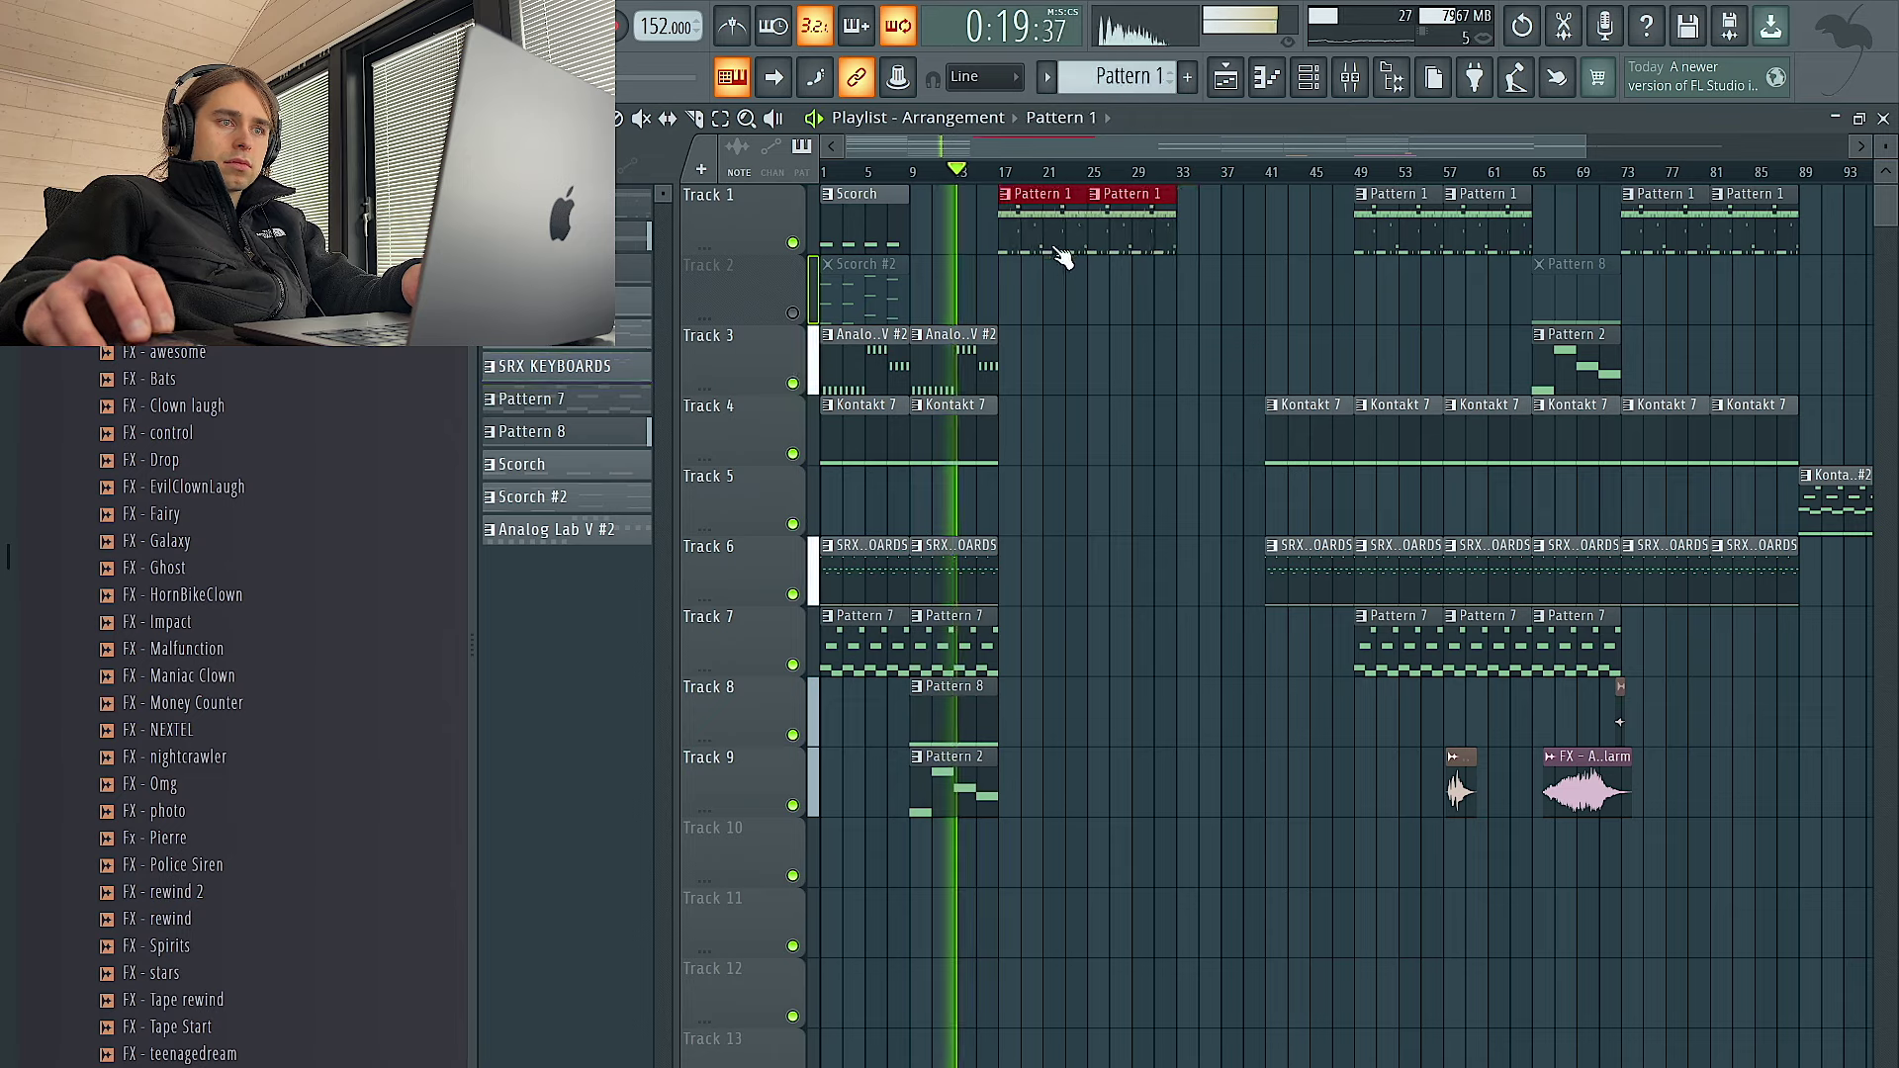
scroll(1063, 255, up, 3)
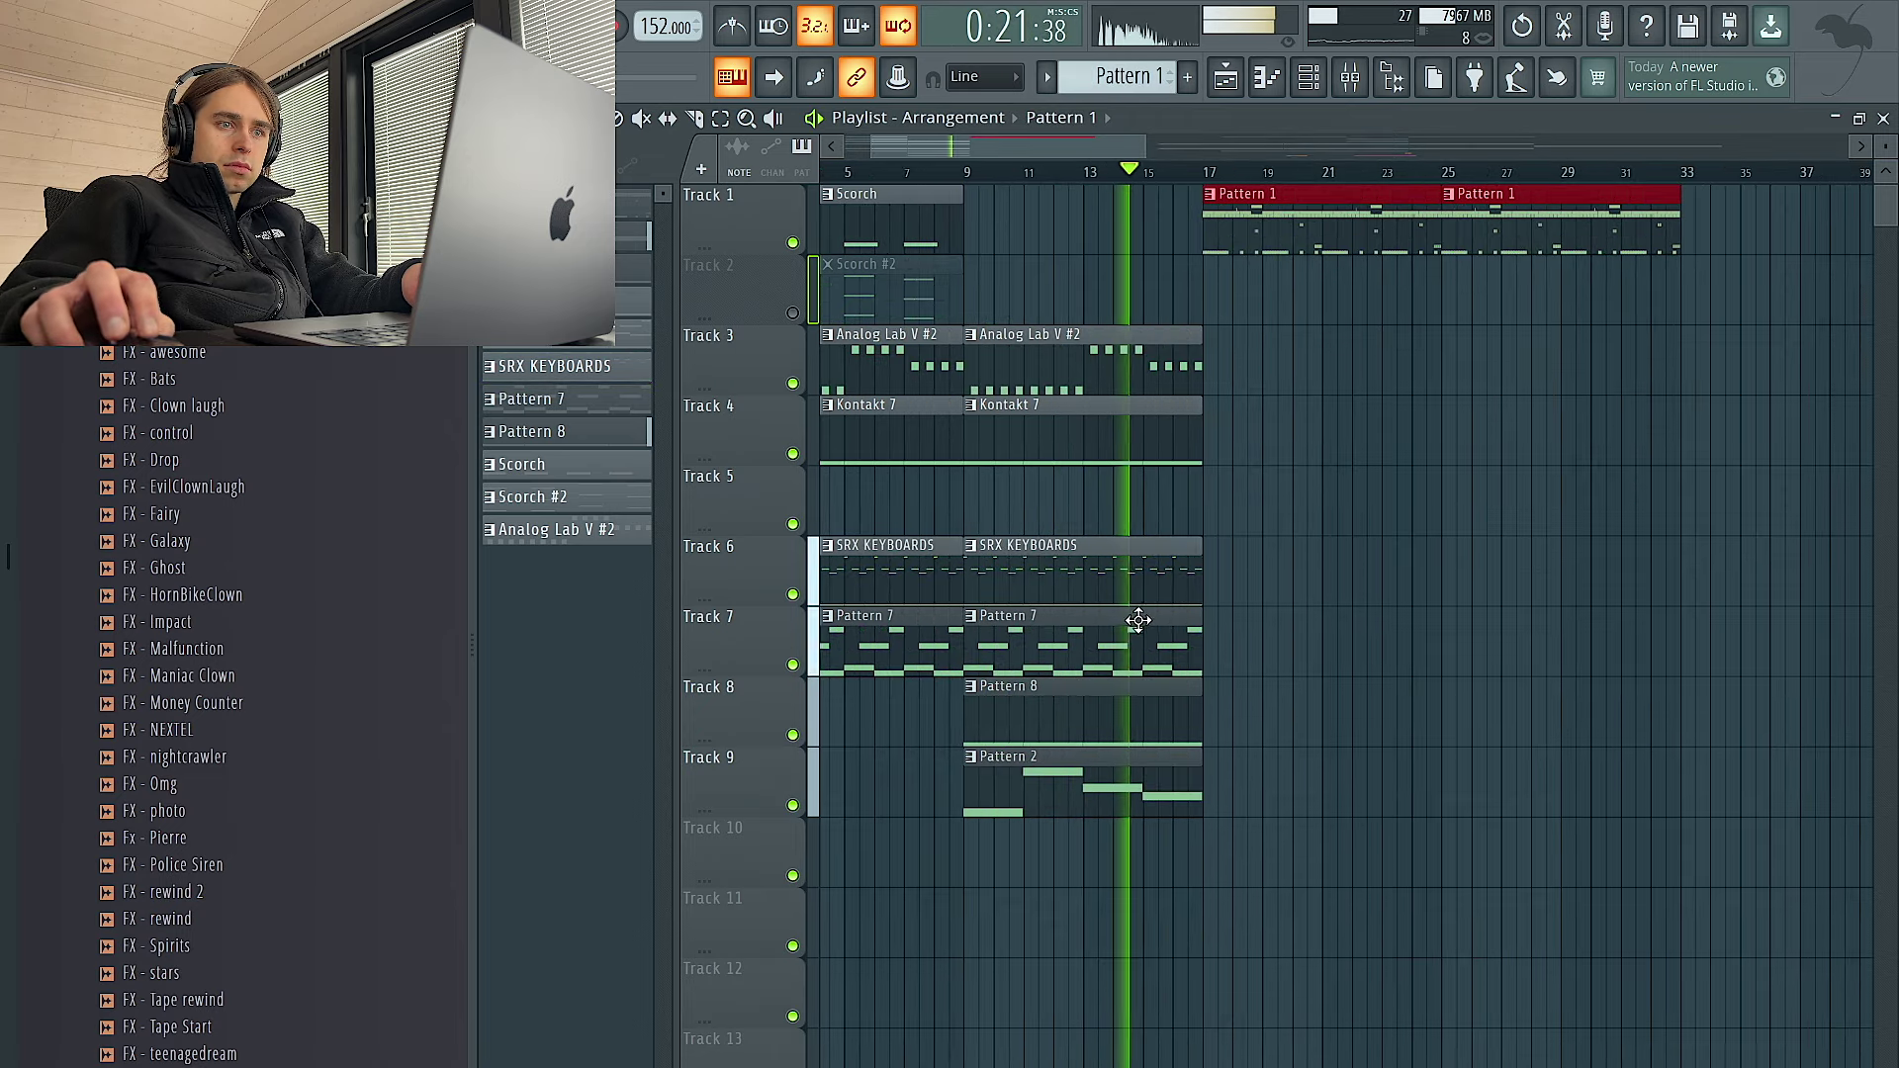
scroll(1139, 620, down, 3)
Extend the Analog Lab V #2, Kontakt 7, SRX KEYBOARDS and Pattern 7 tracks with duplicate clips at bars 17 and 25
click(1147, 381)
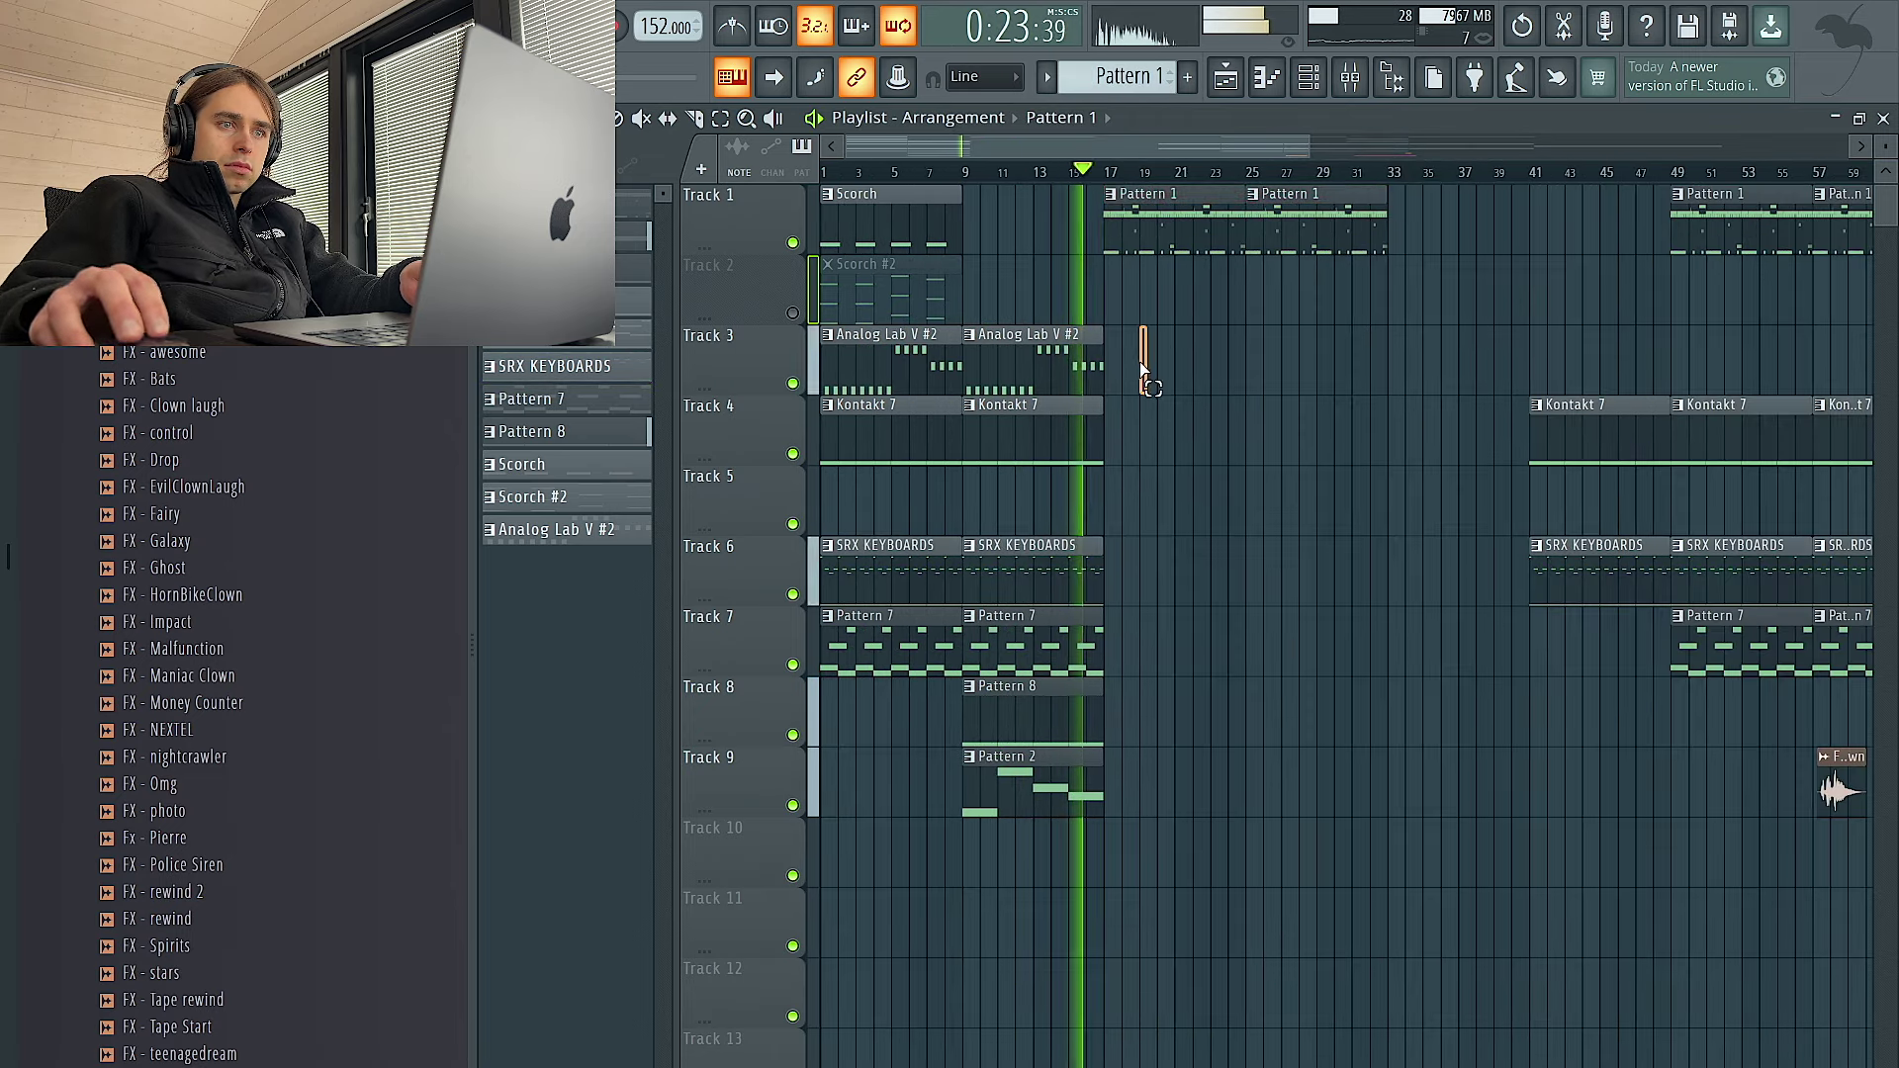
drag(1141, 369, 1073, 371)
key(ctrl+b)
drag(1187, 583, 1073, 579)
key(ctrl+b)
drag(1168, 443, 1049, 437)
key(ctrl+b)
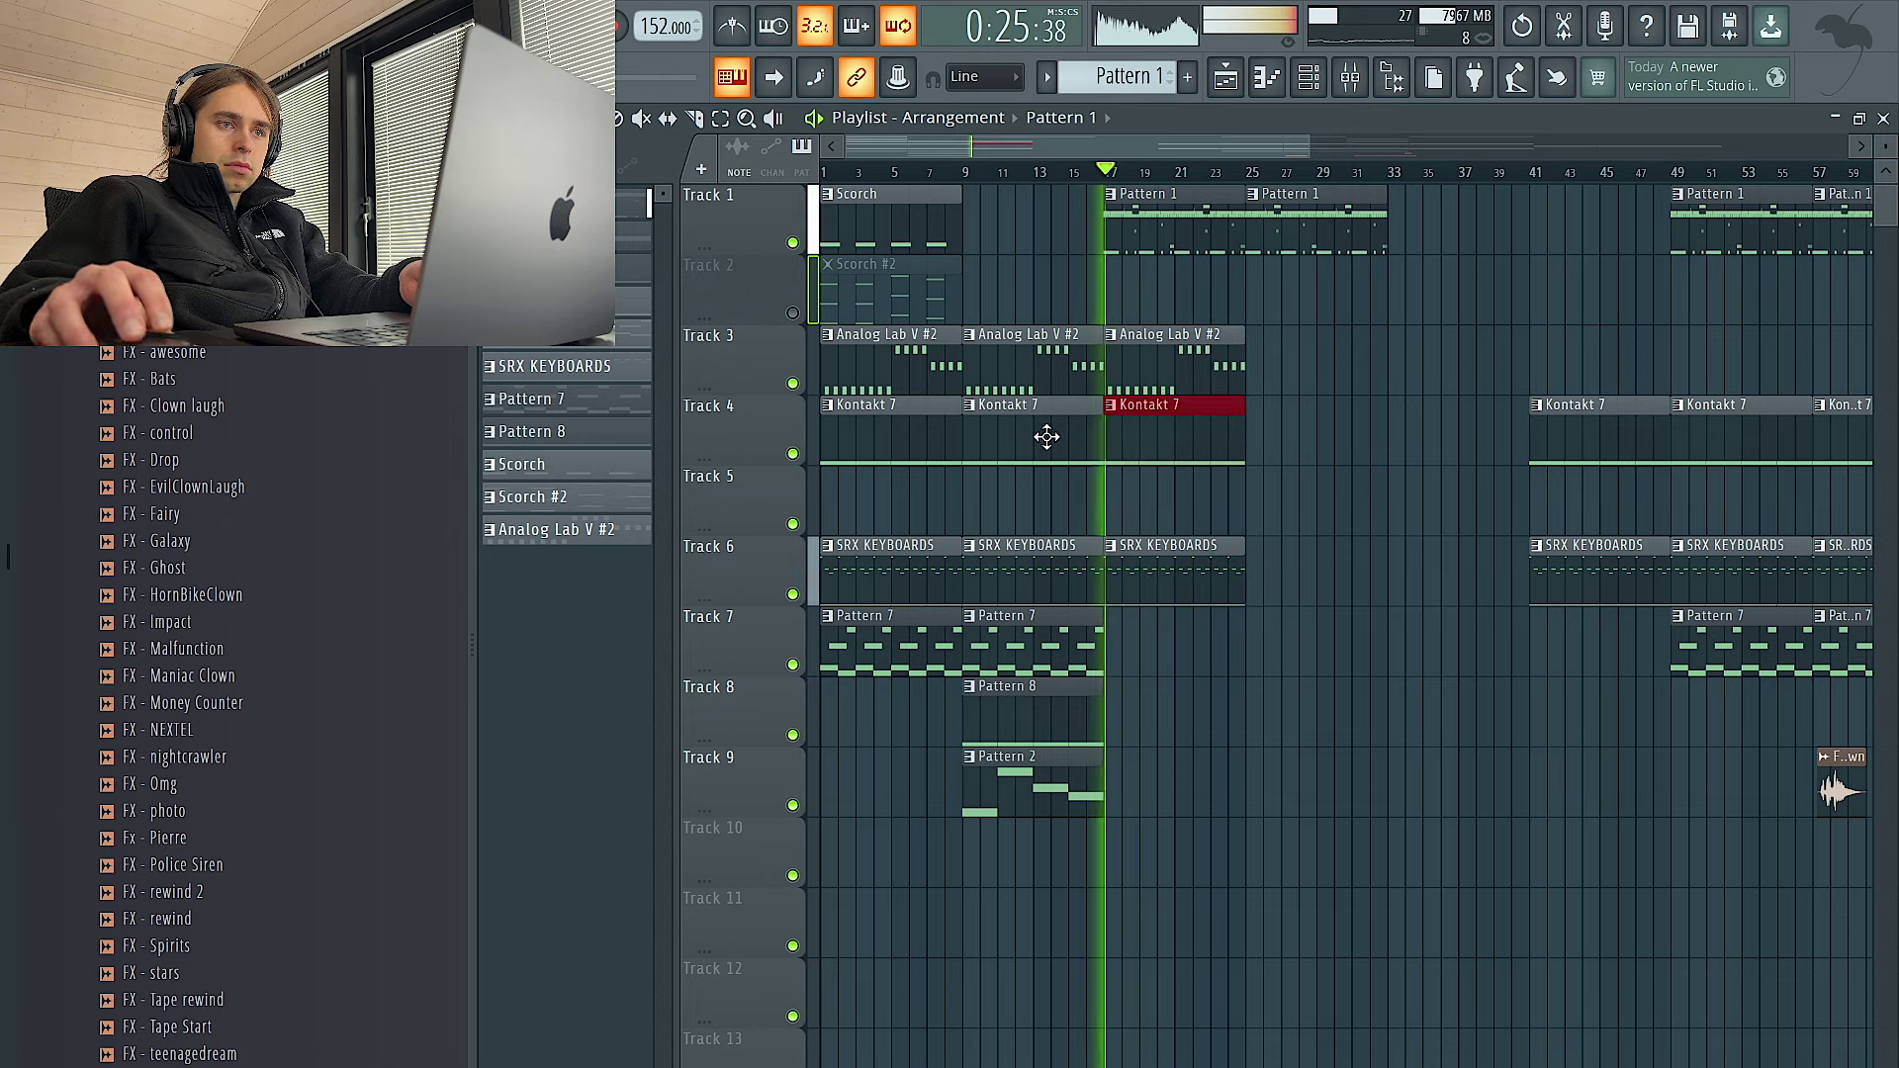
drag(1159, 608, 1100, 669)
key(ctrl+b)
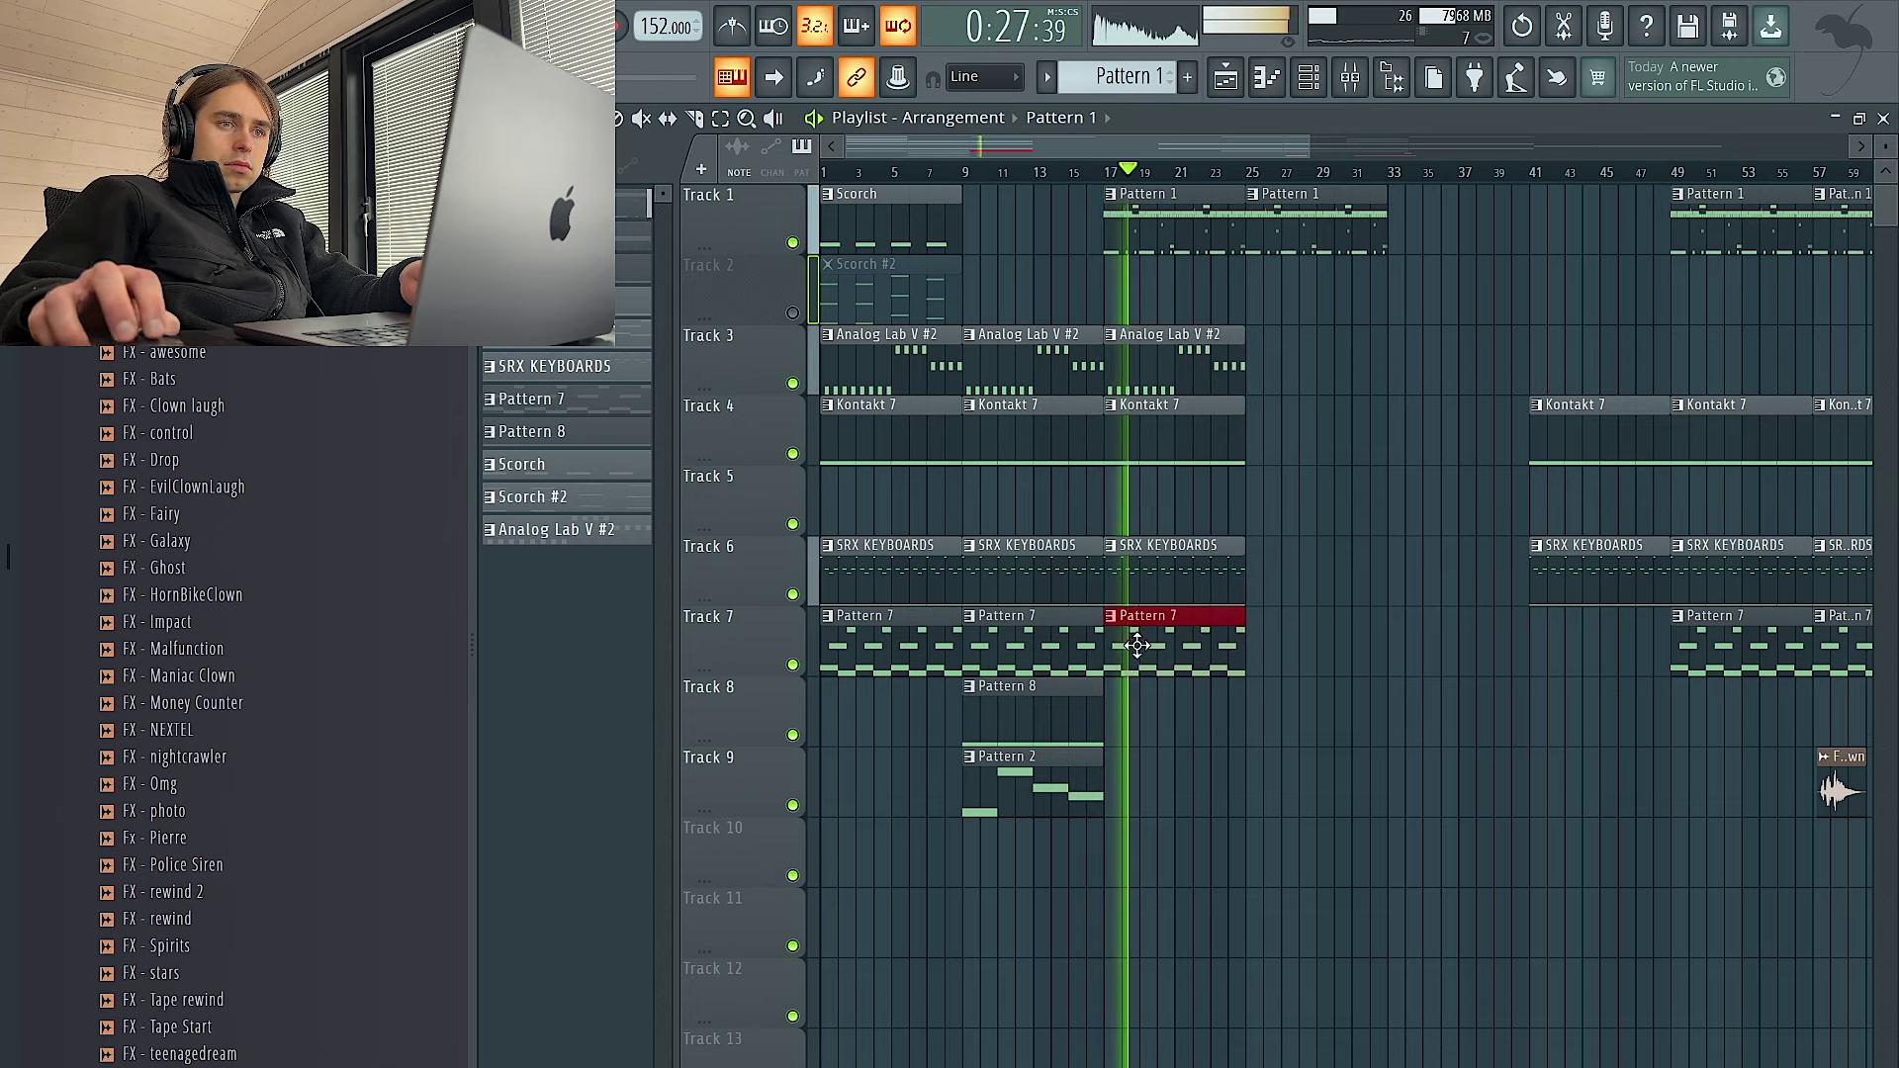
drag(1254, 725, 1189, 331)
key(ctrl+b)
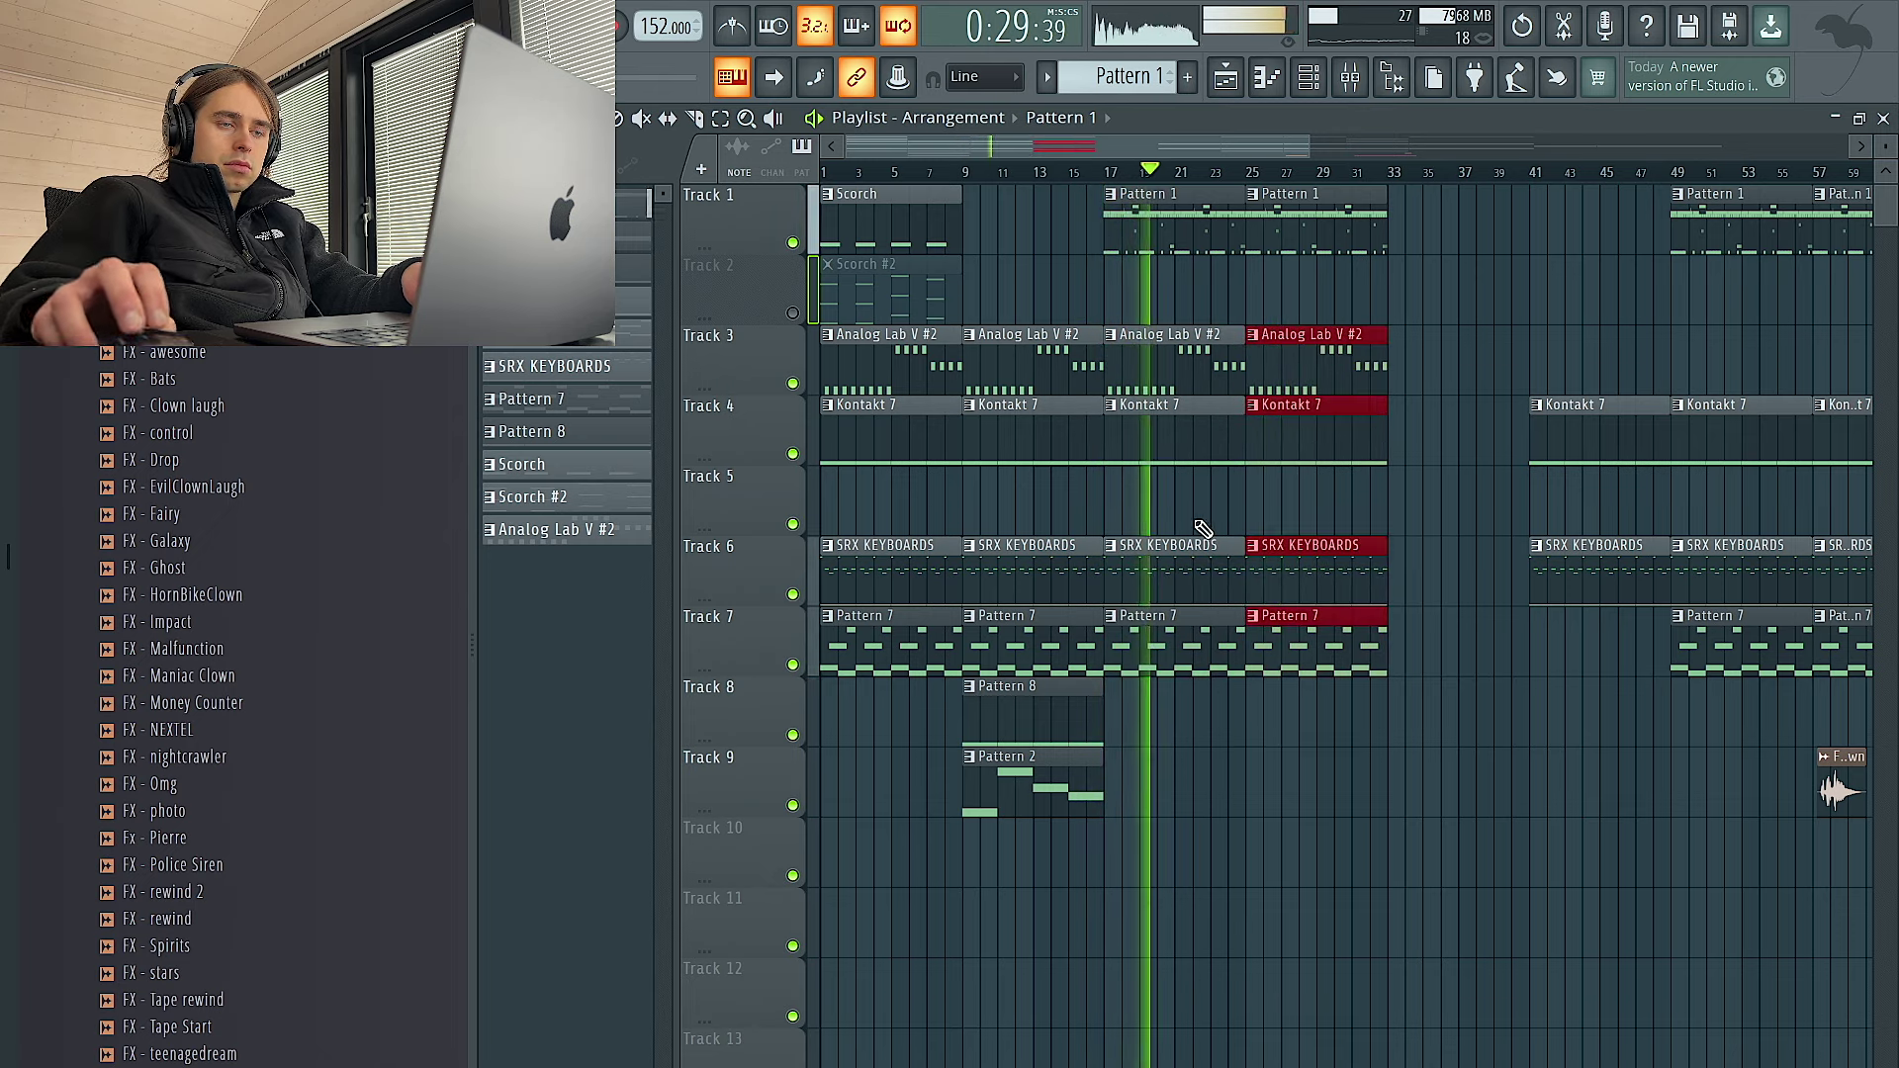
Place a copy of Pattern 8 and the Scorch #2 clip at bar 25, and unmute Track 2
drag(1212, 738, 1044, 714)
key(ctrl+b)
key(ctrl+b)
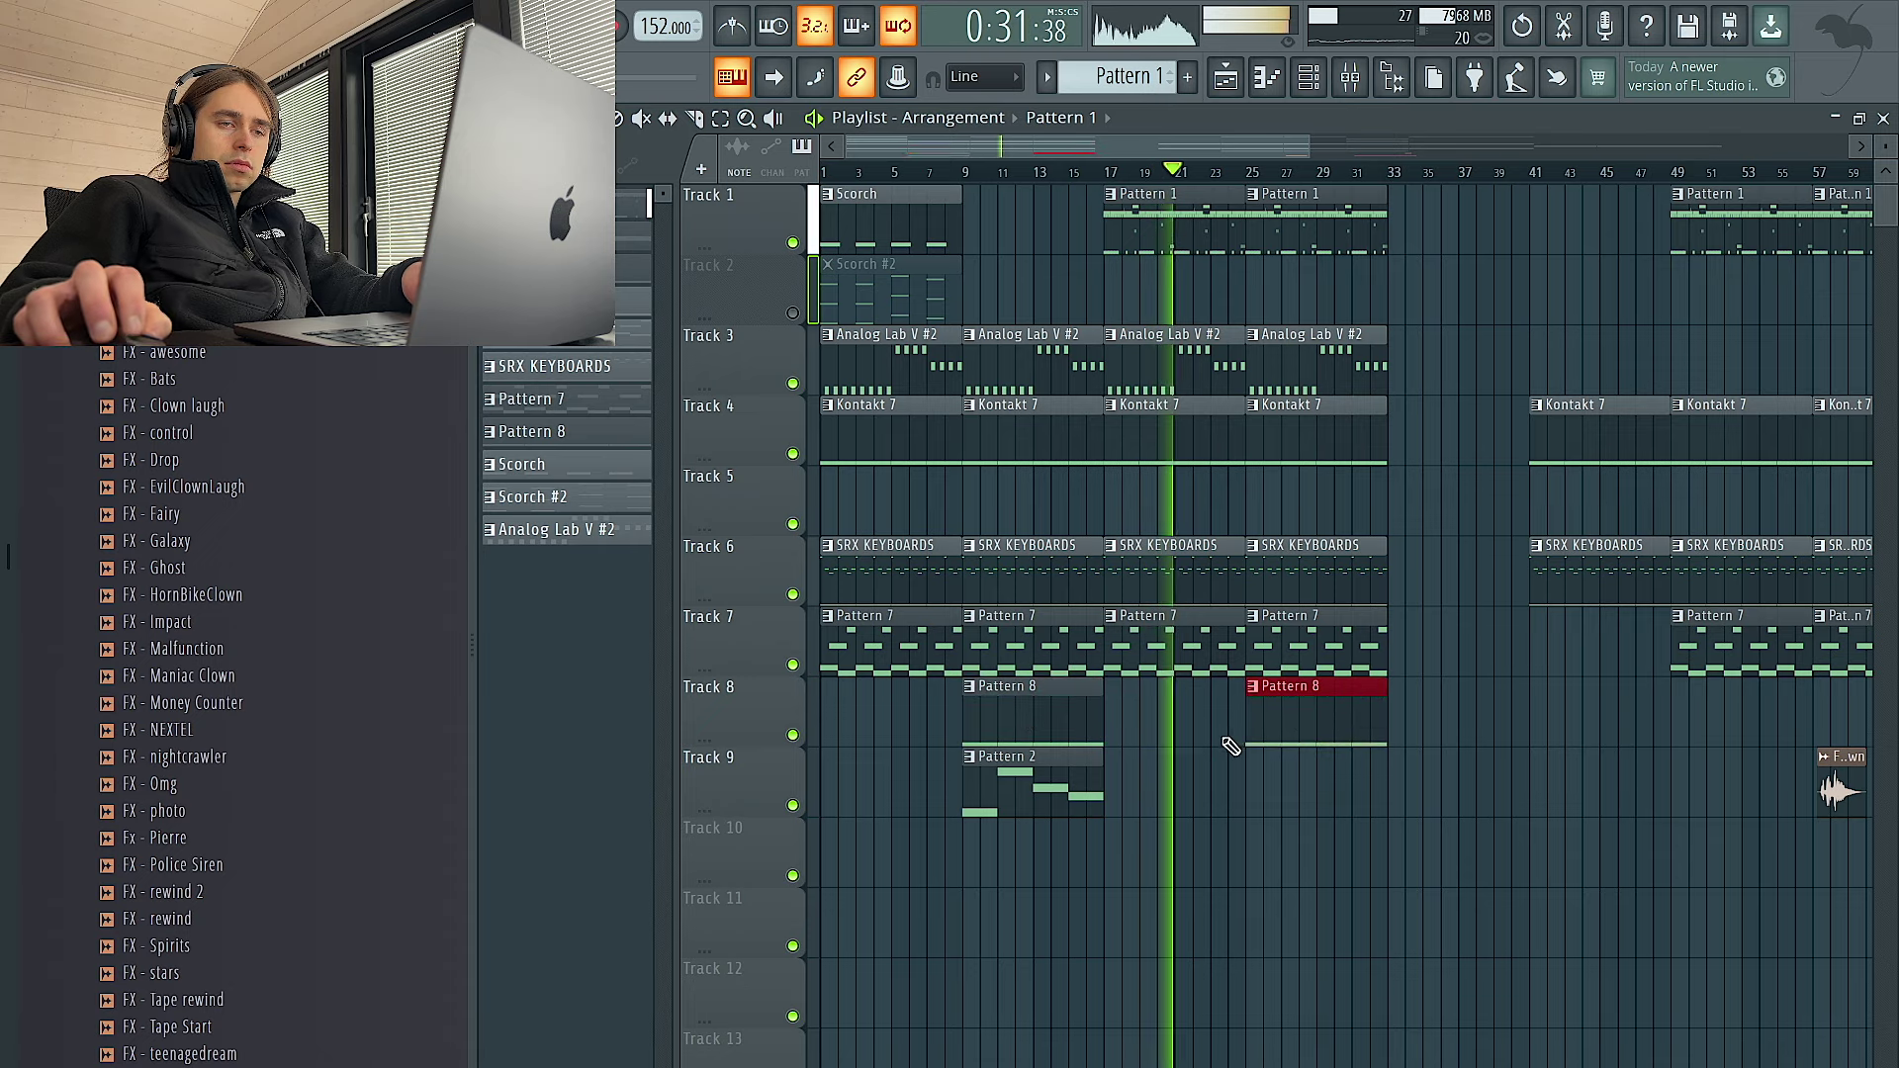
scroll(1231, 746, down, 3)
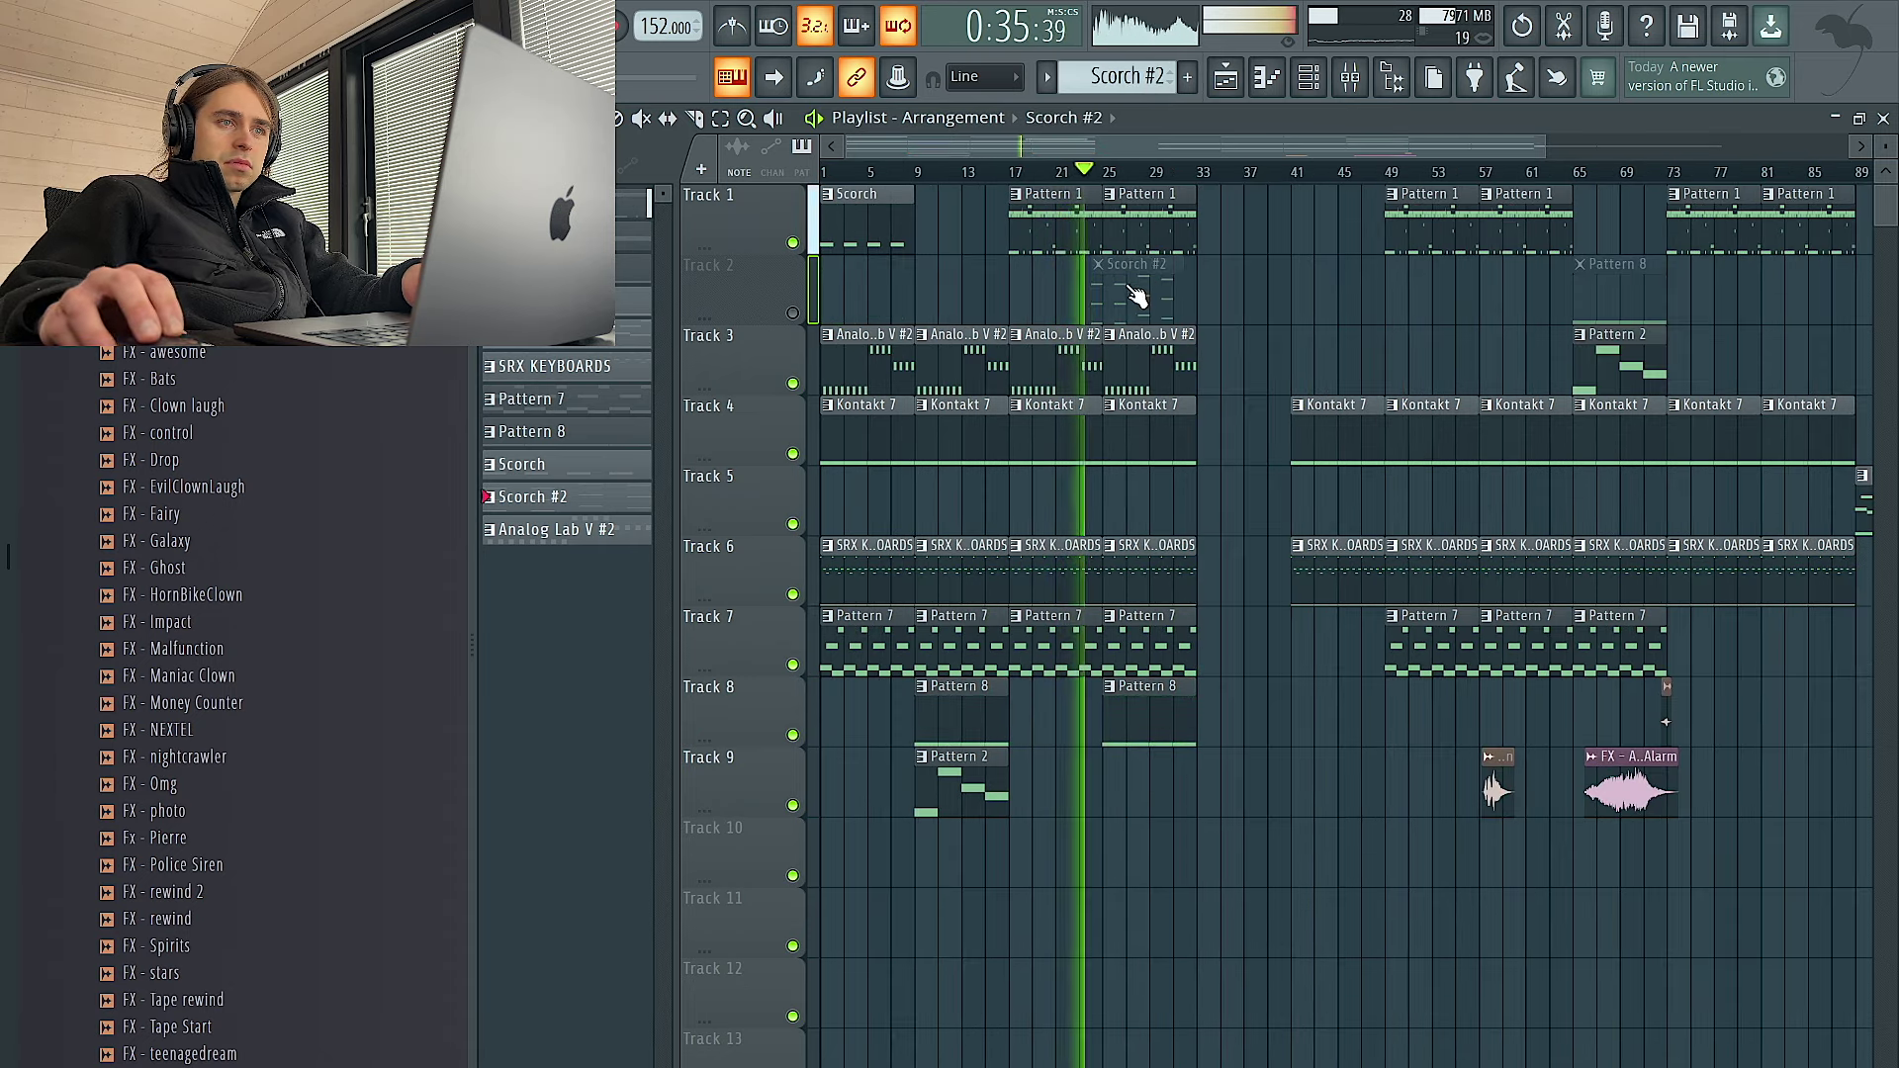
click(793, 312)
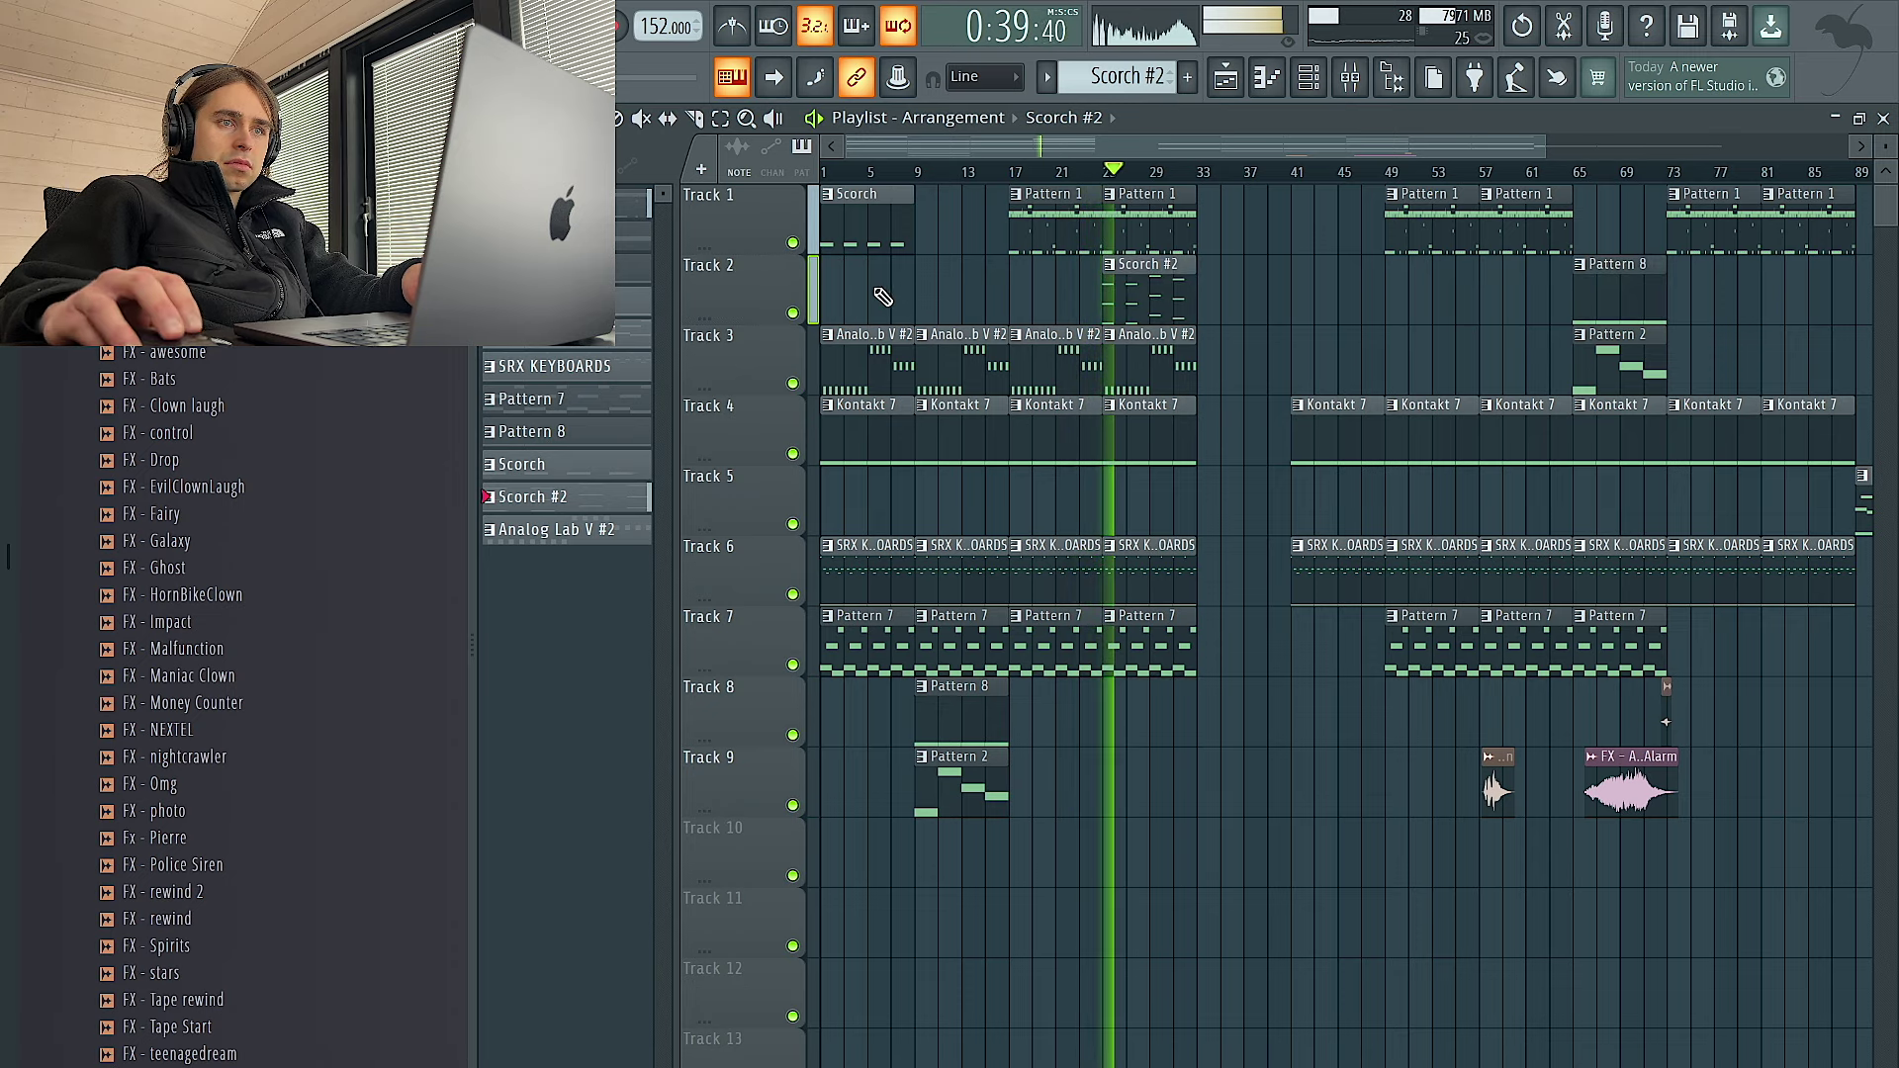
Shift the clips below Track 1 before bar 33 down two tracks, and fill bar 33 with Pattern 1, Scorch, Scorch #2 and SRX KEYBOARDS
drag(1255, 956, 814, 326)
drag(1212, 891, 843, 315)
key(shift+Down)
key(shift+Down)
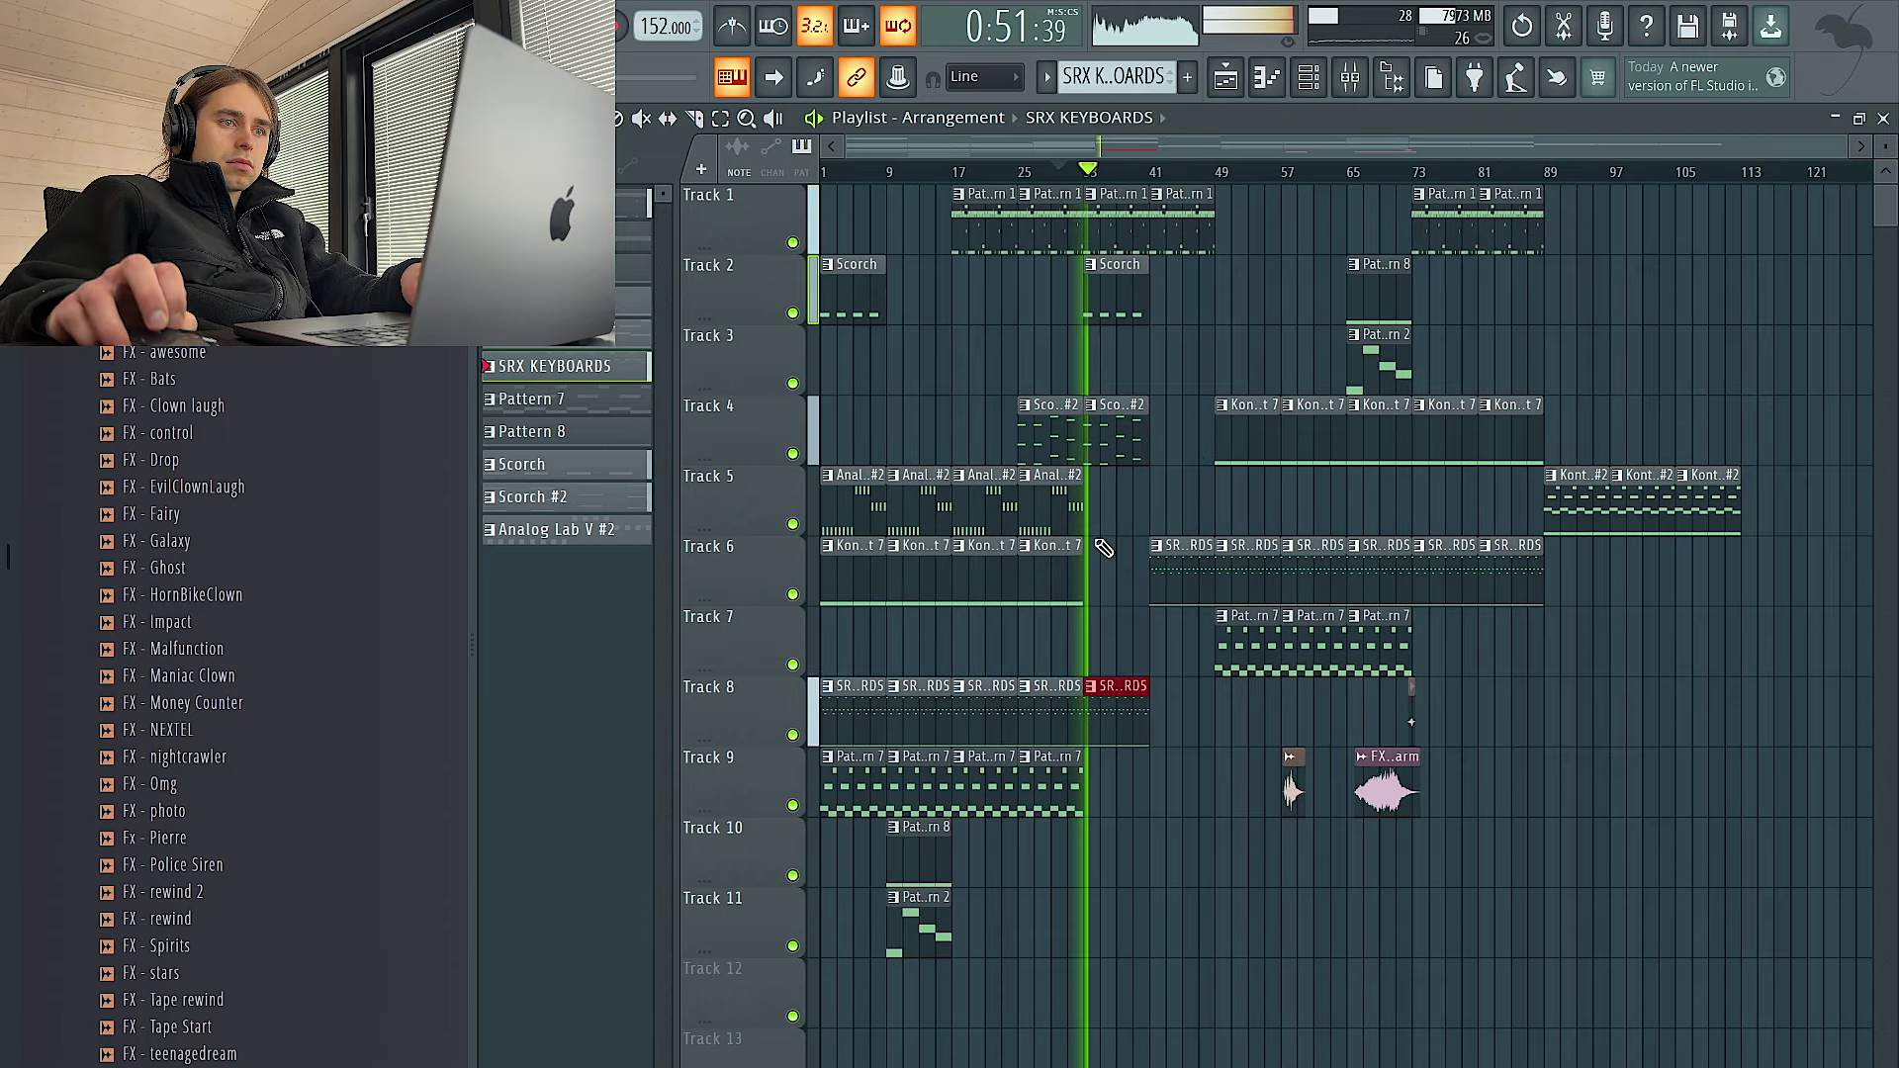
Fill Tracks 5, 6 and 8 up to bar 49 with Kontakt 7 #2, Kontakt 7 and SRX KEYBOARDS copies, and delete Track 6's old bar 41 clip
scroll(1102, 549, up, 2)
key(ctrl+b)
right_click(1212, 585)
scroll(1630, 550, down, 2)
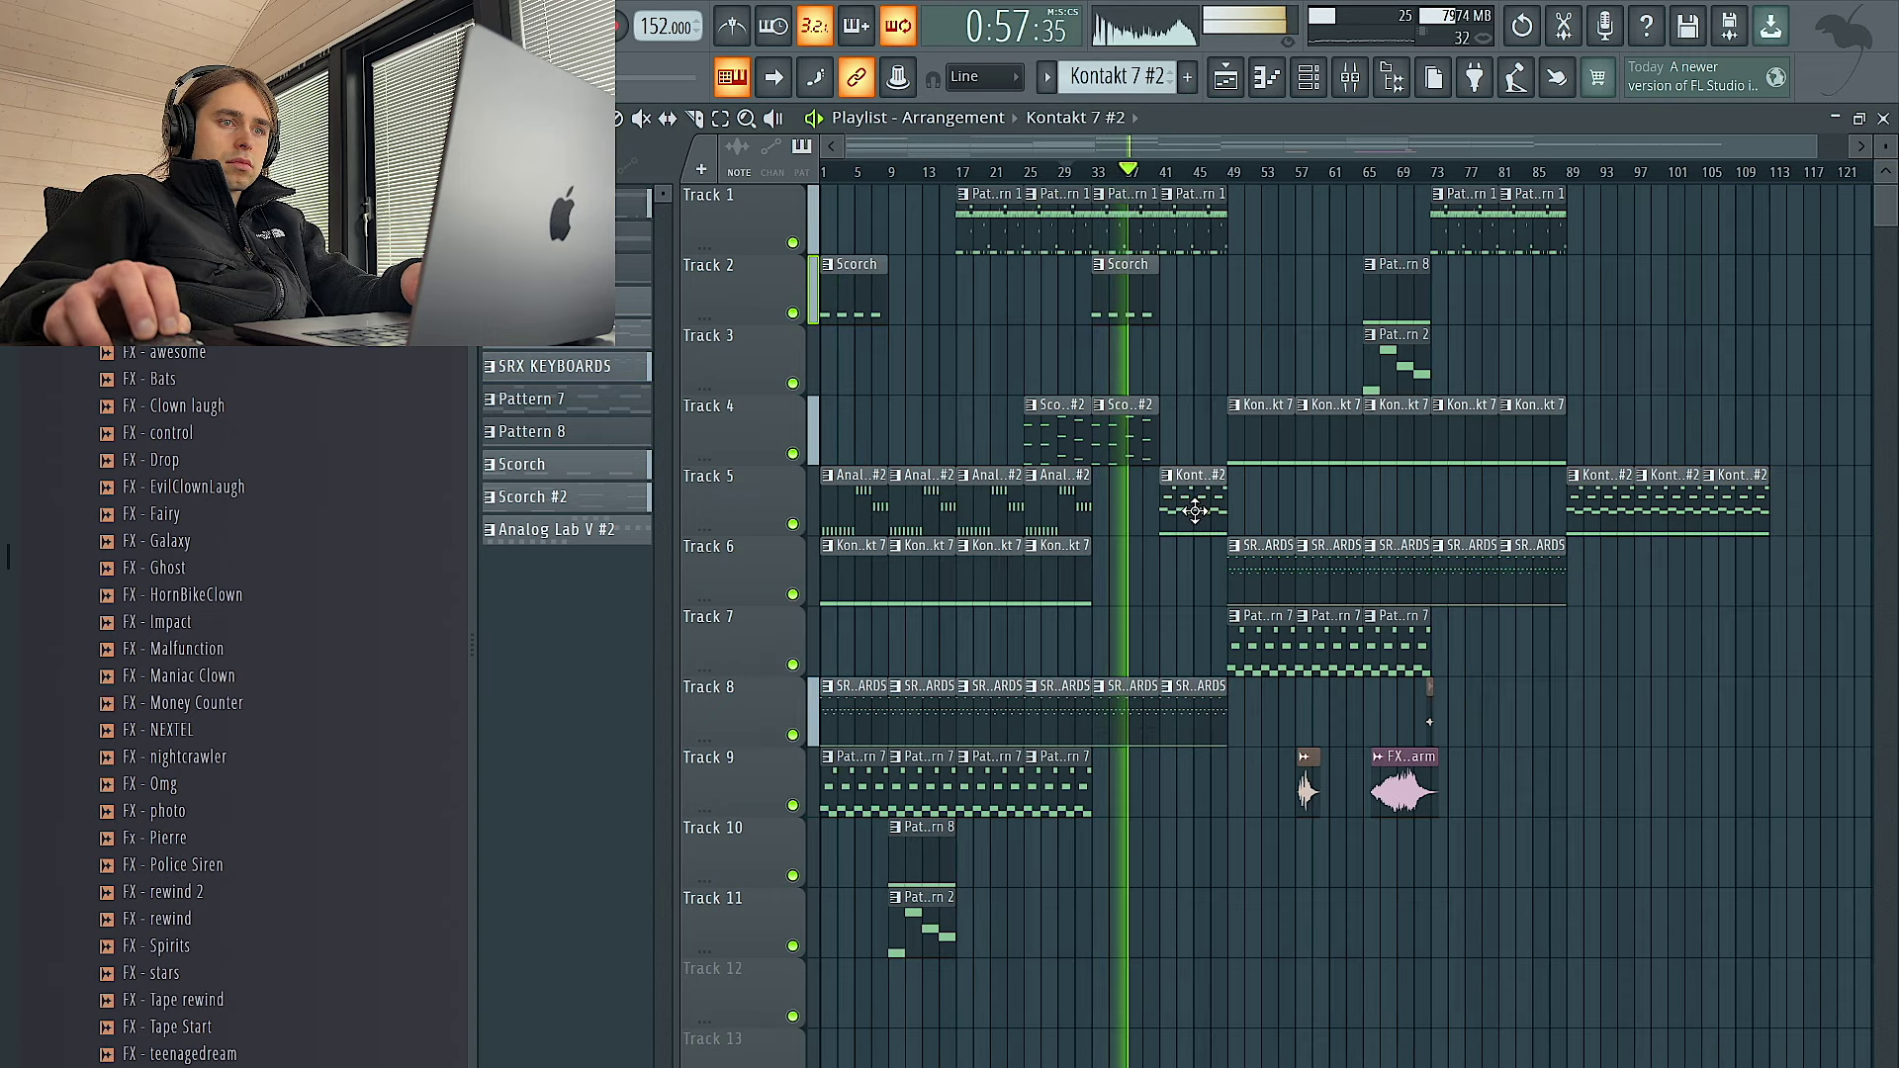
key(ctrl+b)
key(ctrl+b)
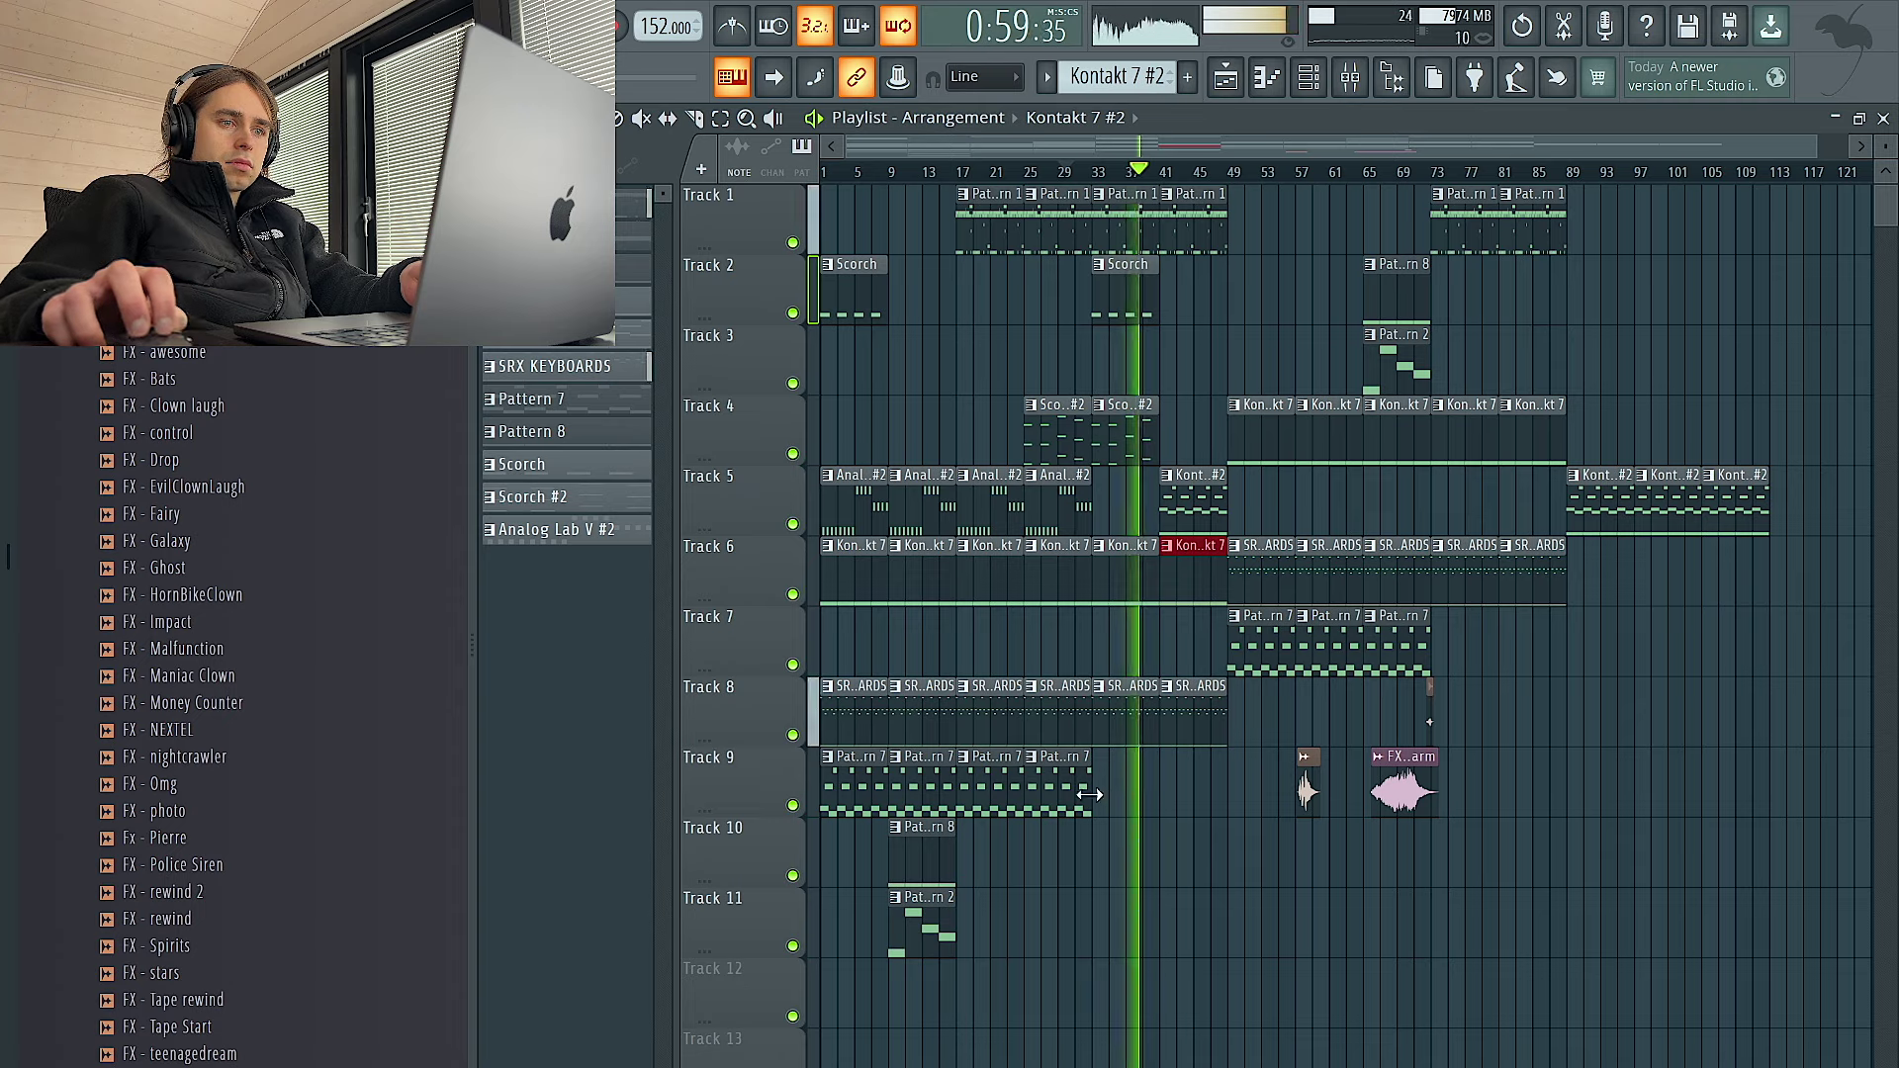
Add Pattern 8 and Scorch clips at bar 41, and copy the bar 9 clips on Tracks 5 to 11 to bar 49
scroll(1172, 839, up, 2)
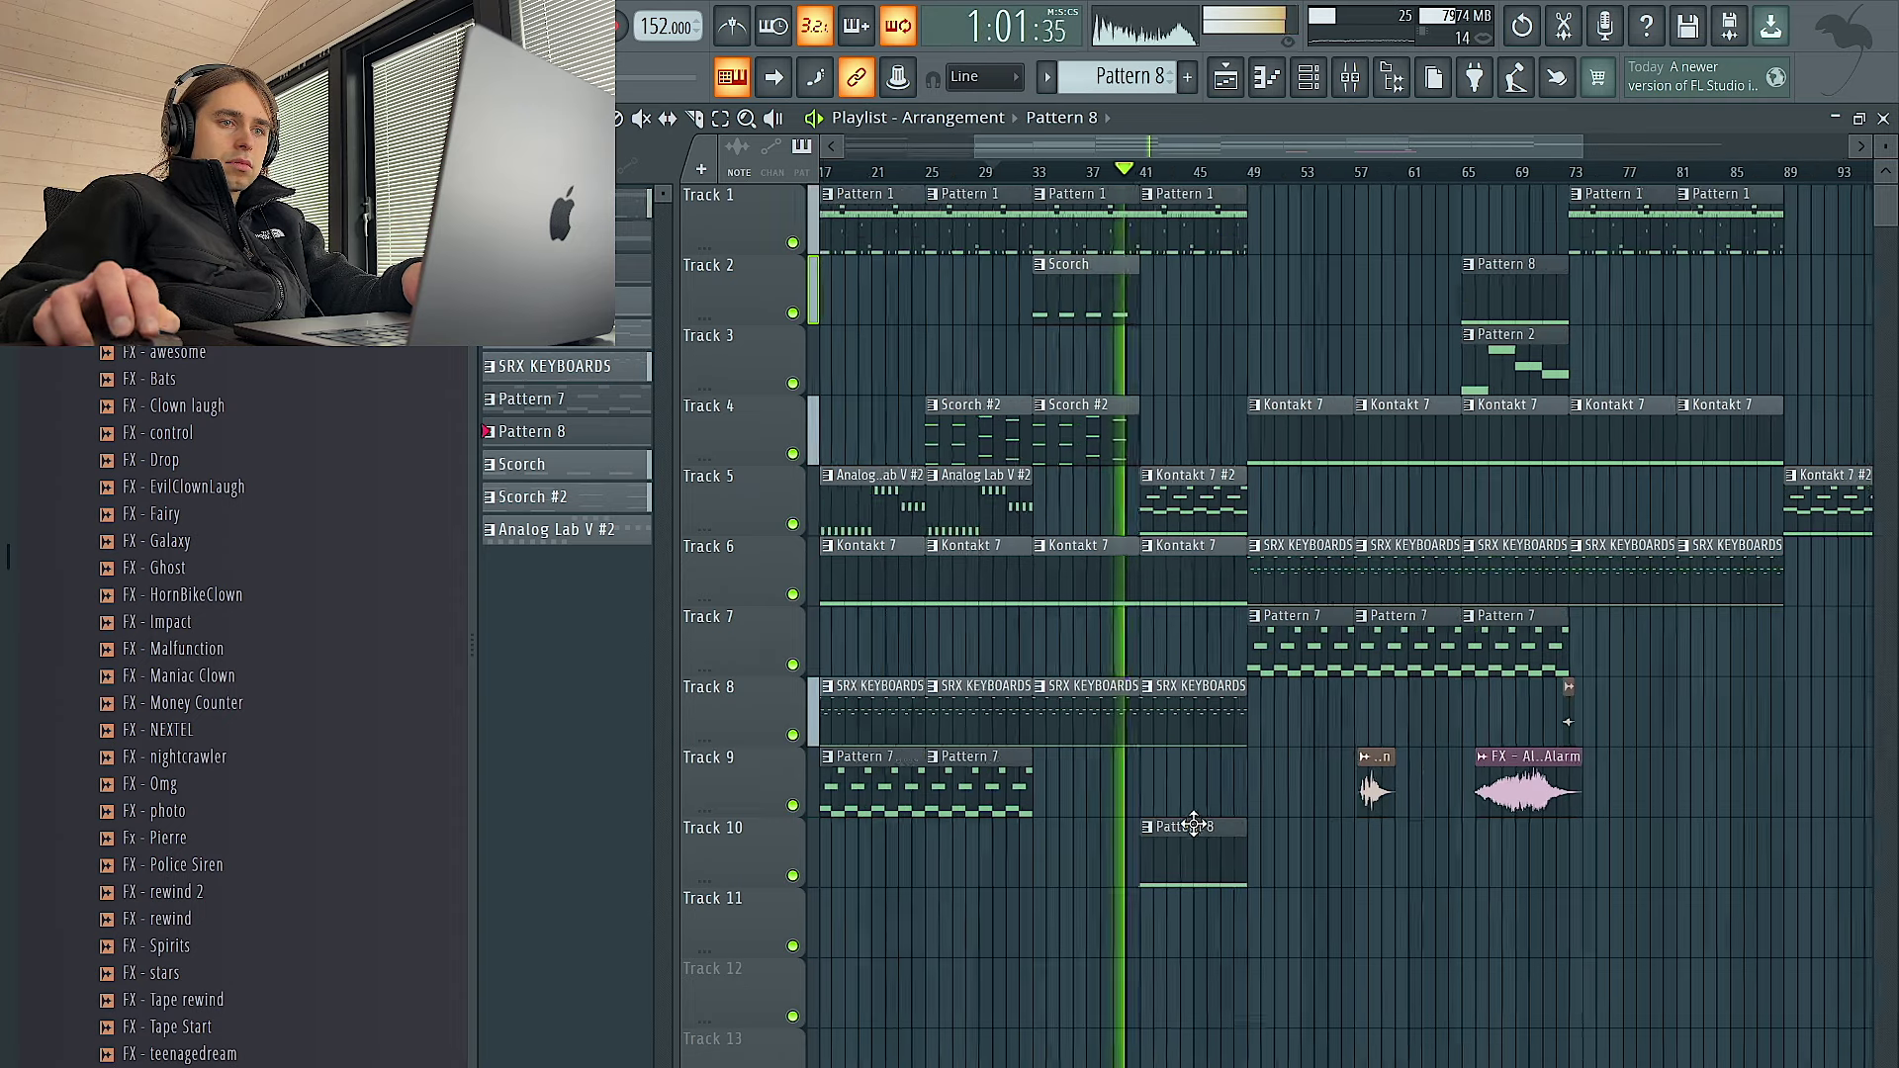
scroll(1151, 702, down, 2)
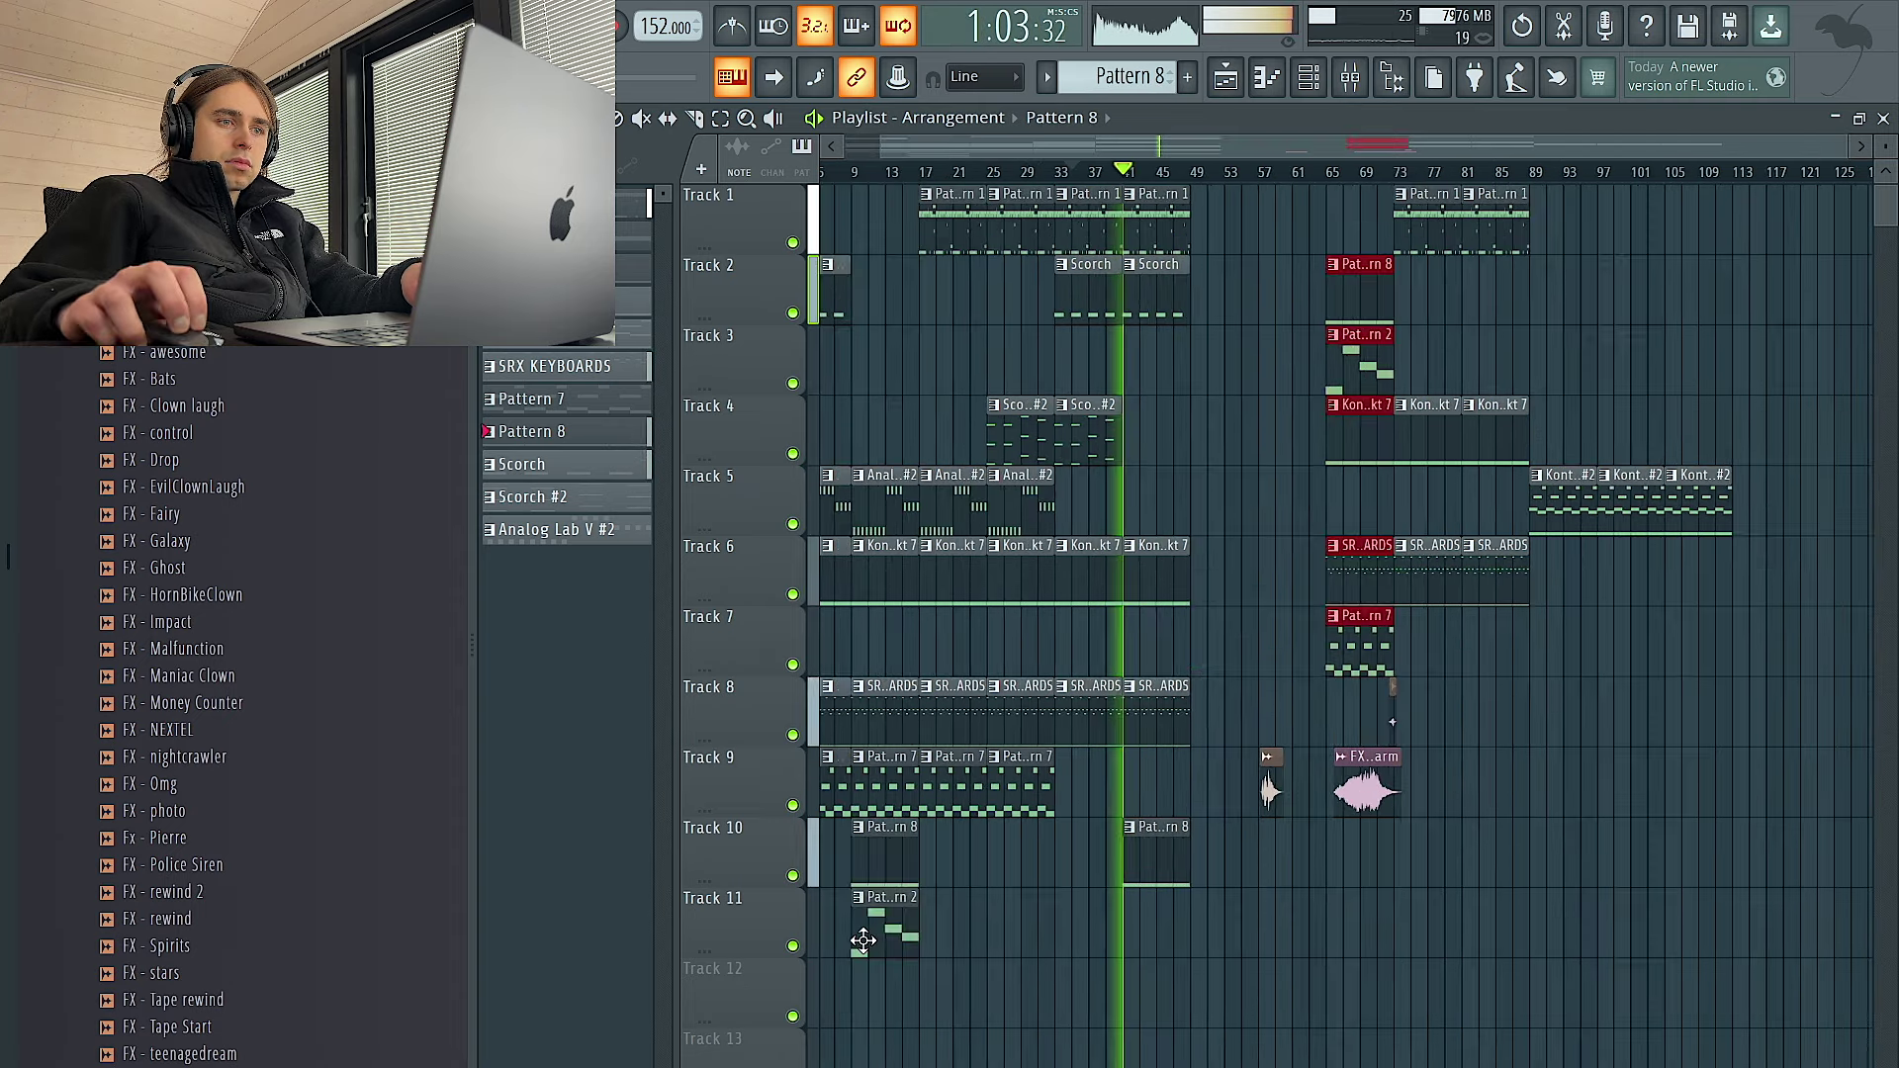
drag(867, 952, 1229, 530)
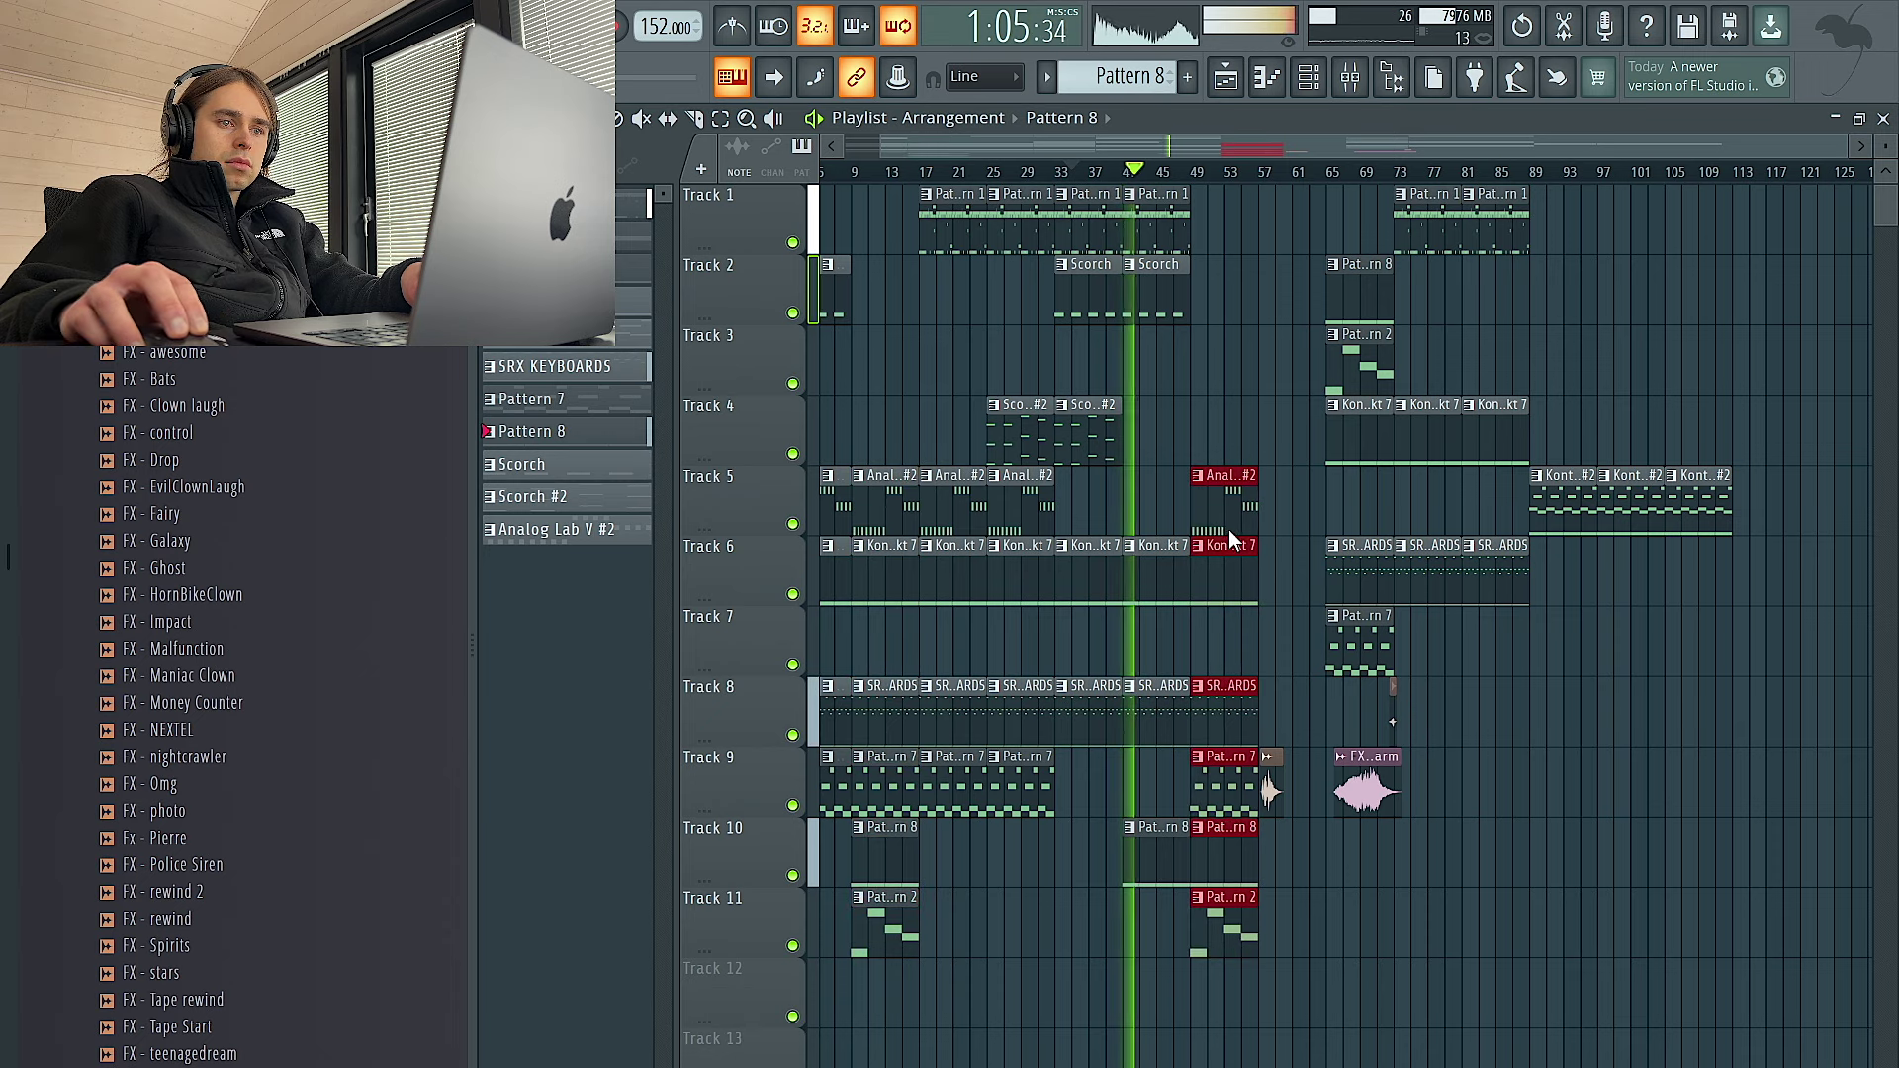
Move the FX - Maniac Clown clip down to Track 13 and the FX - Alarm Alarm clip to Track 12 at bar 49
ctrl+click(1271, 788)
key(shift+Down)
key(shift+Down)
key(shift+Down)
key(shift+Down)
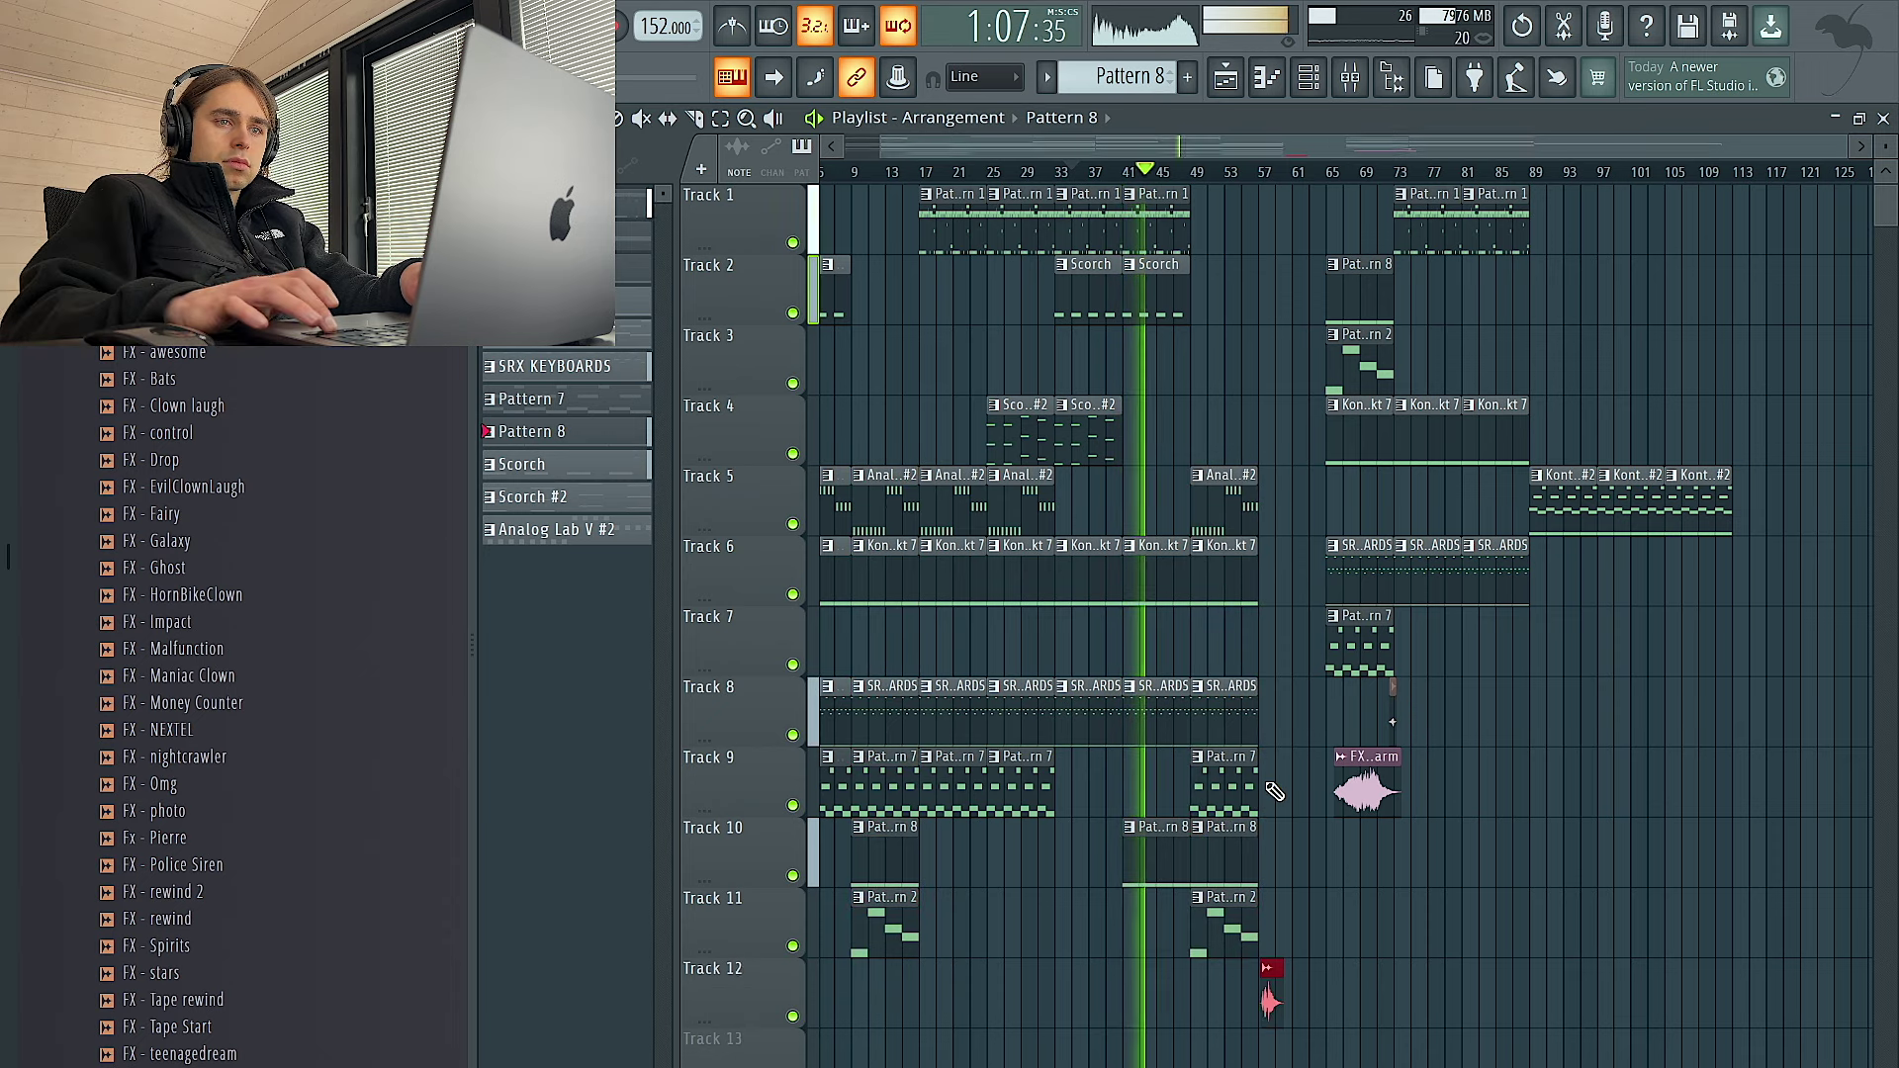
scroll(1308, 774, up, 1)
drag(1390, 791, 1229, 999)
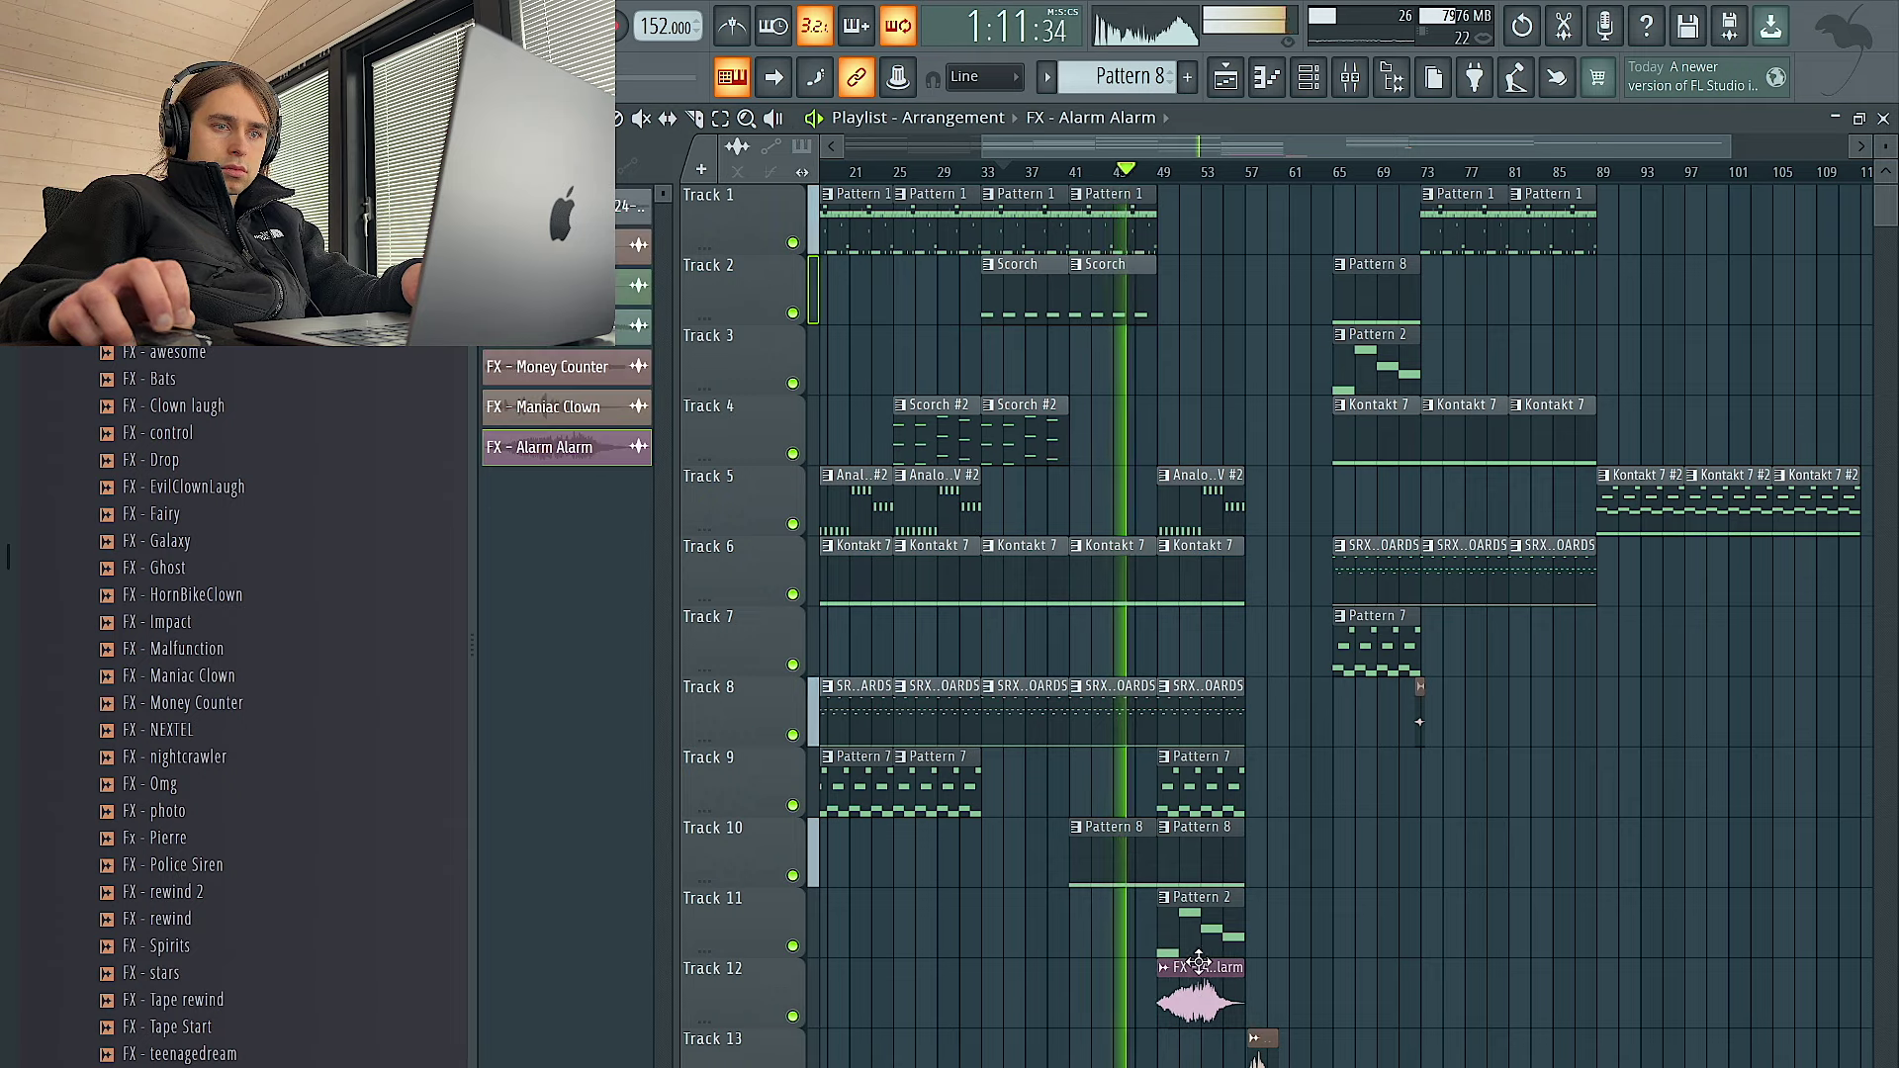
scroll(1221, 994, up, 2)
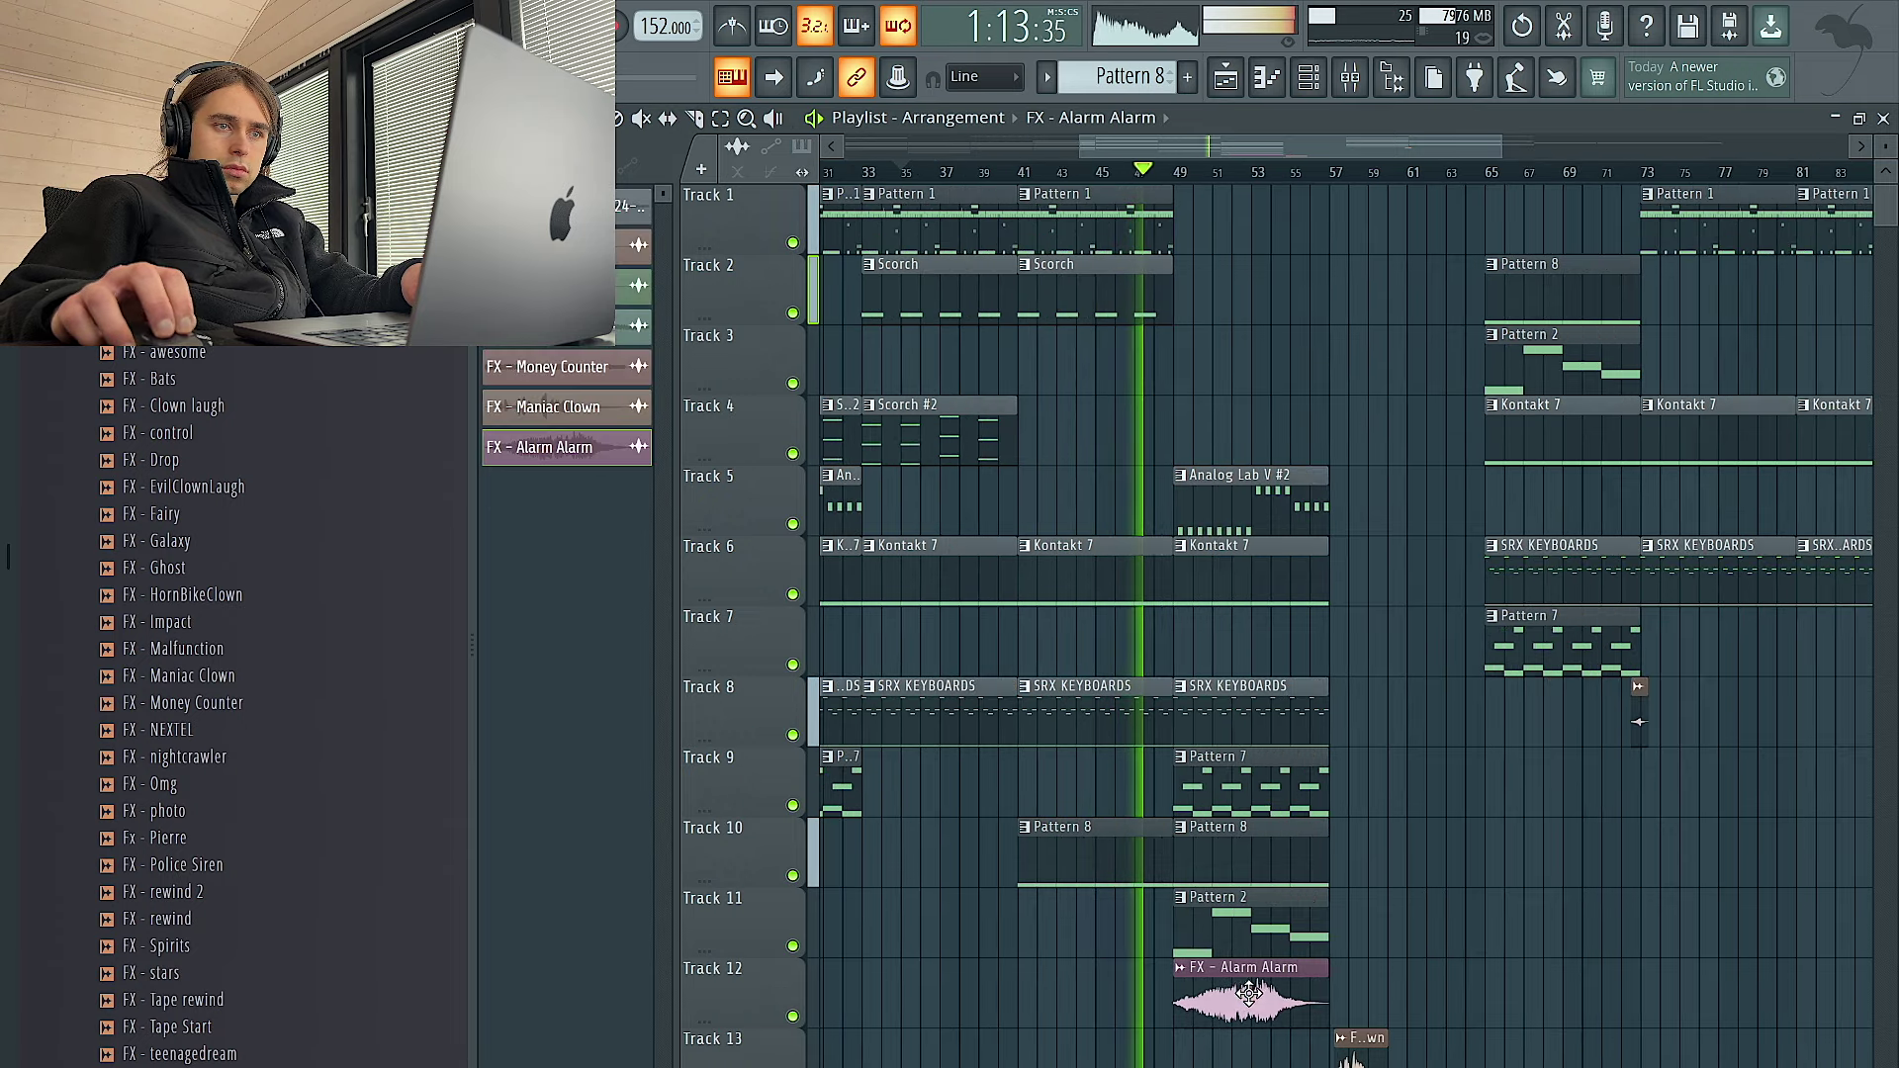
Delete the Pattern 8 clip at bar 41 and all leftover clips from bar 65 onward
scroll(1155, 801, down, 2)
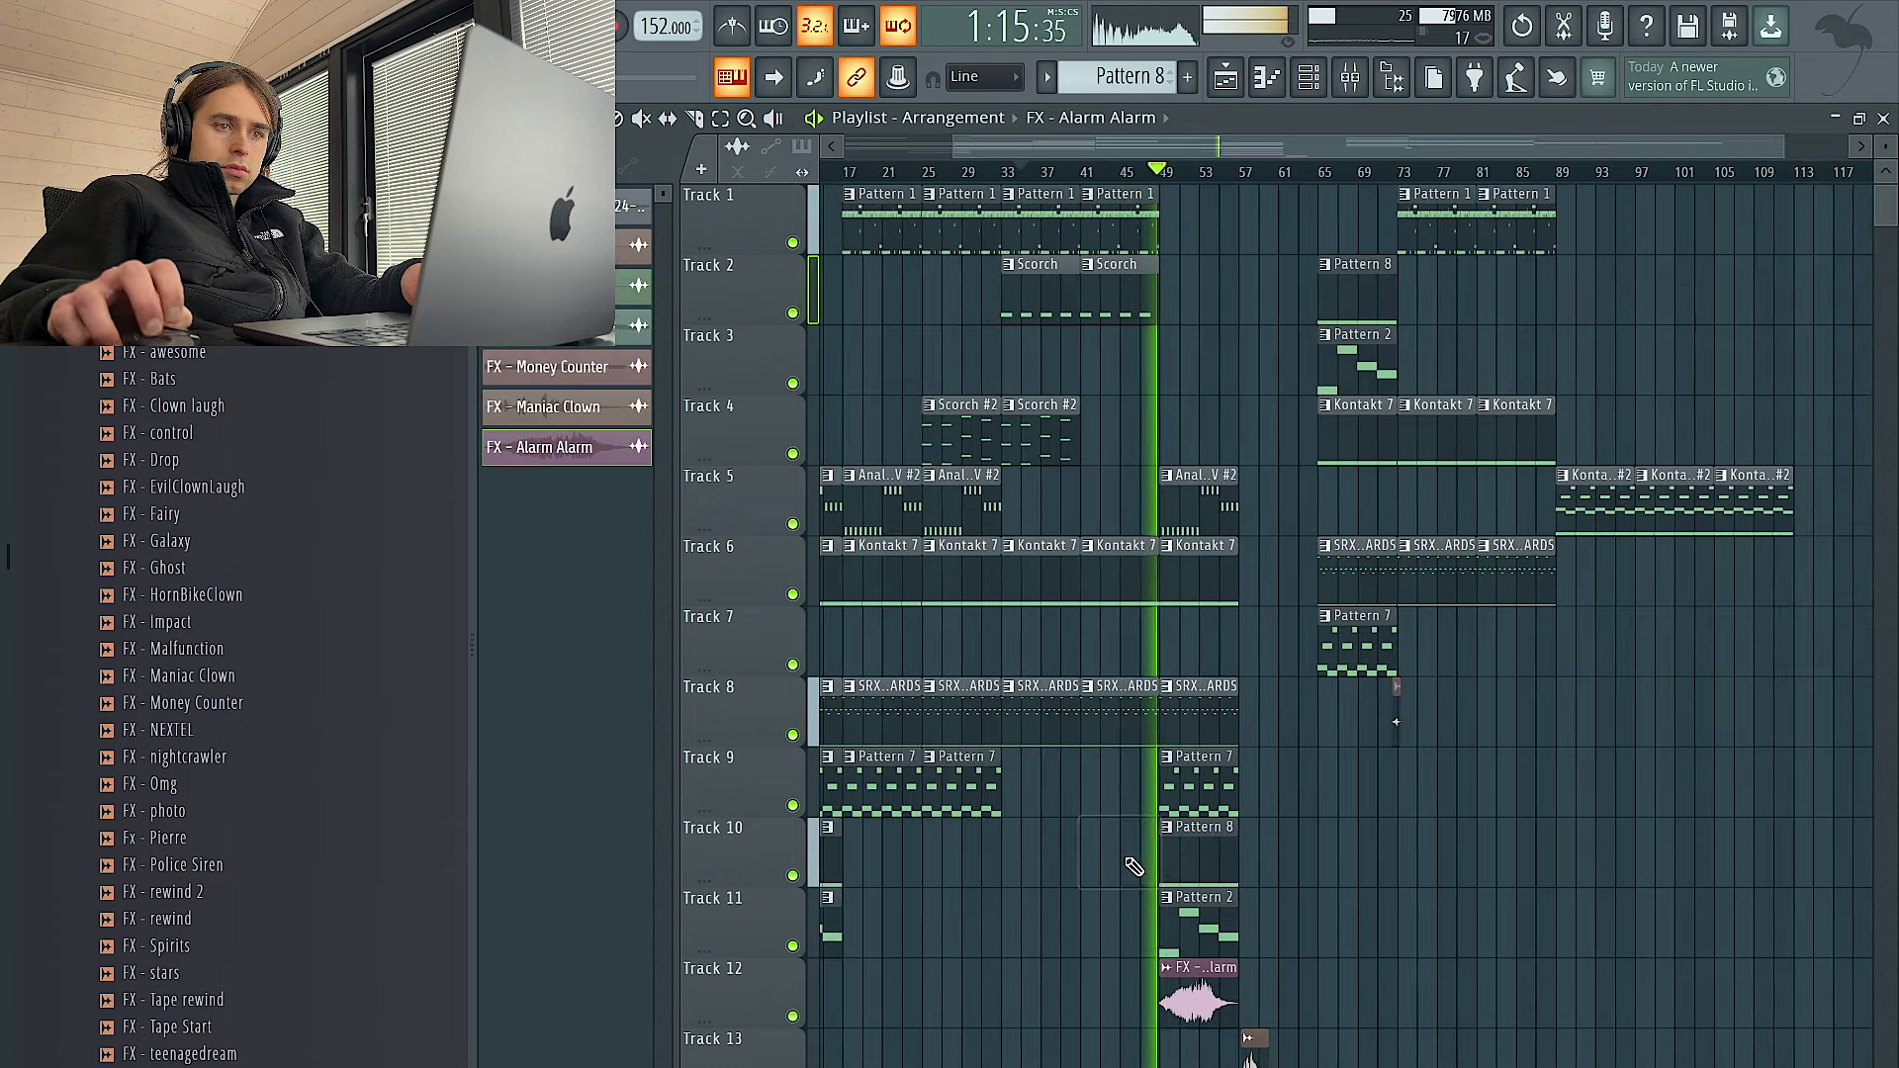
scroll(1180, 772, down, 1)
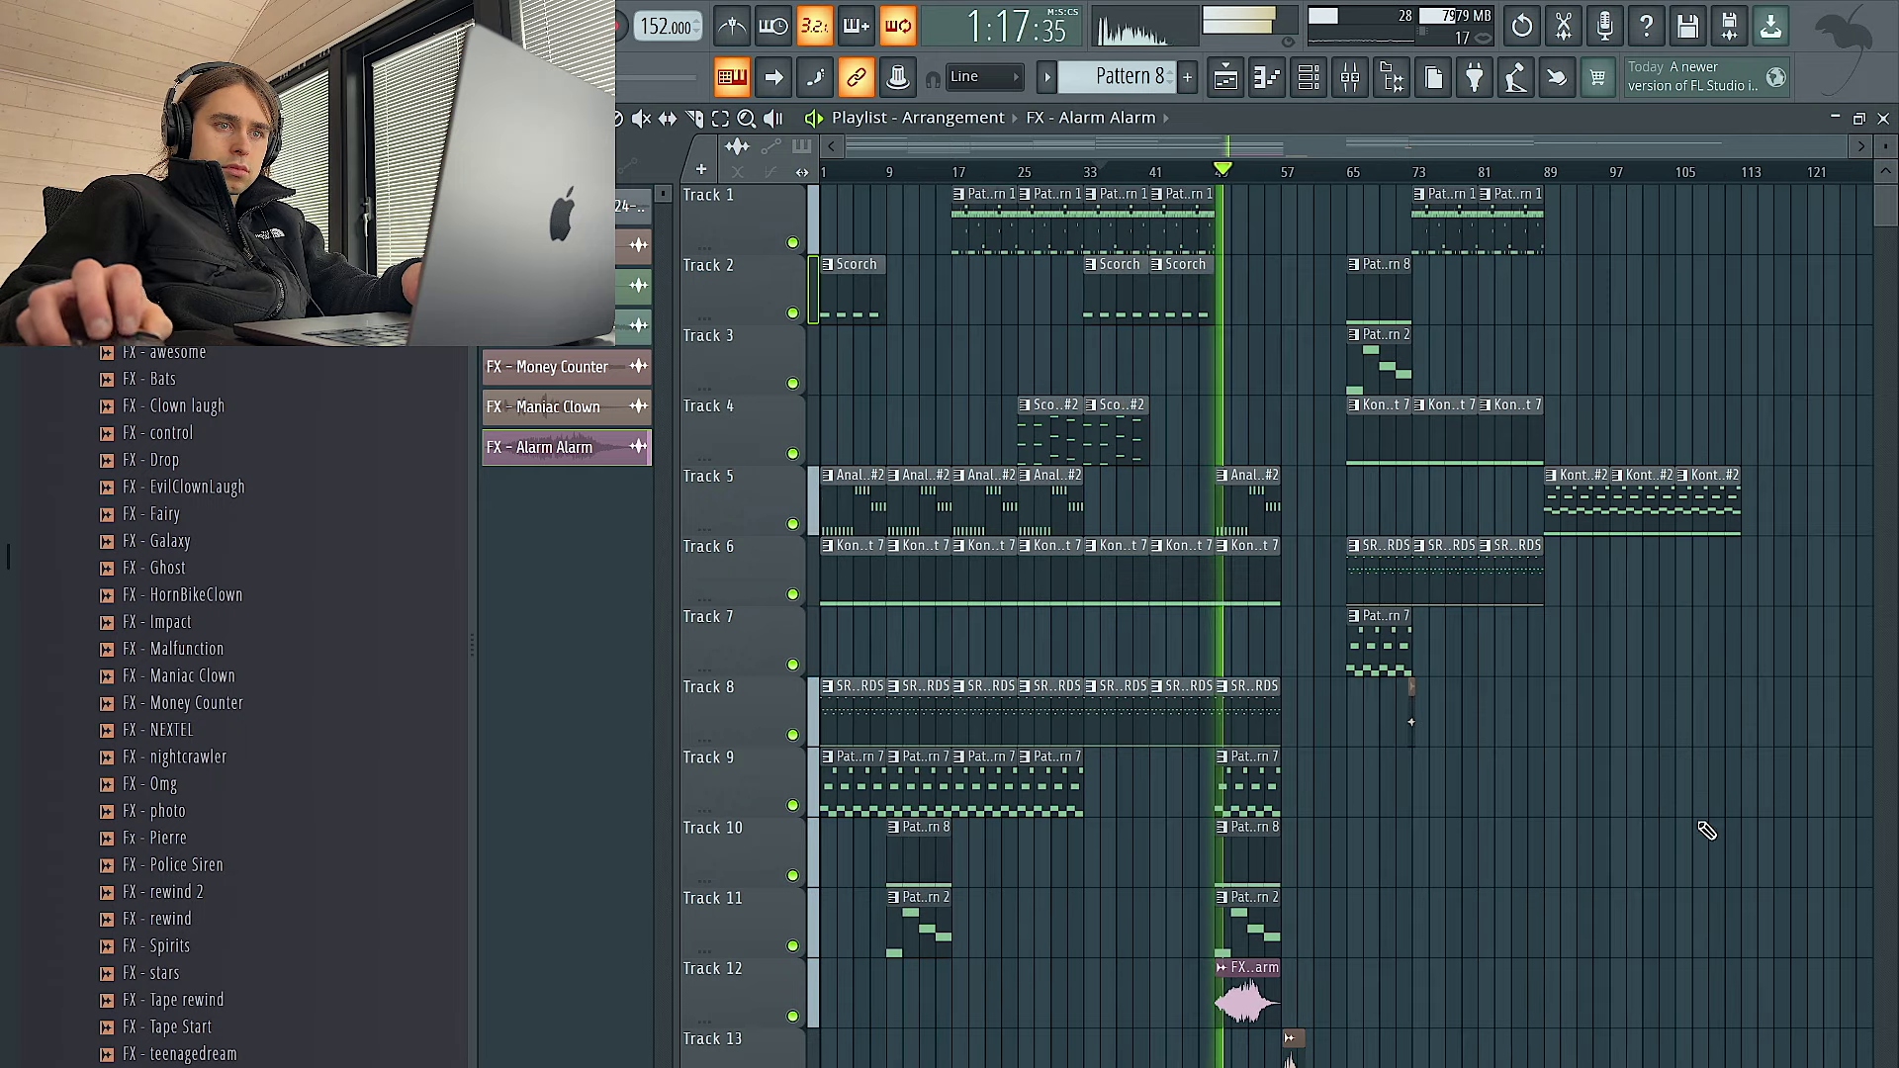
drag(1740, 861, 1331, 203)
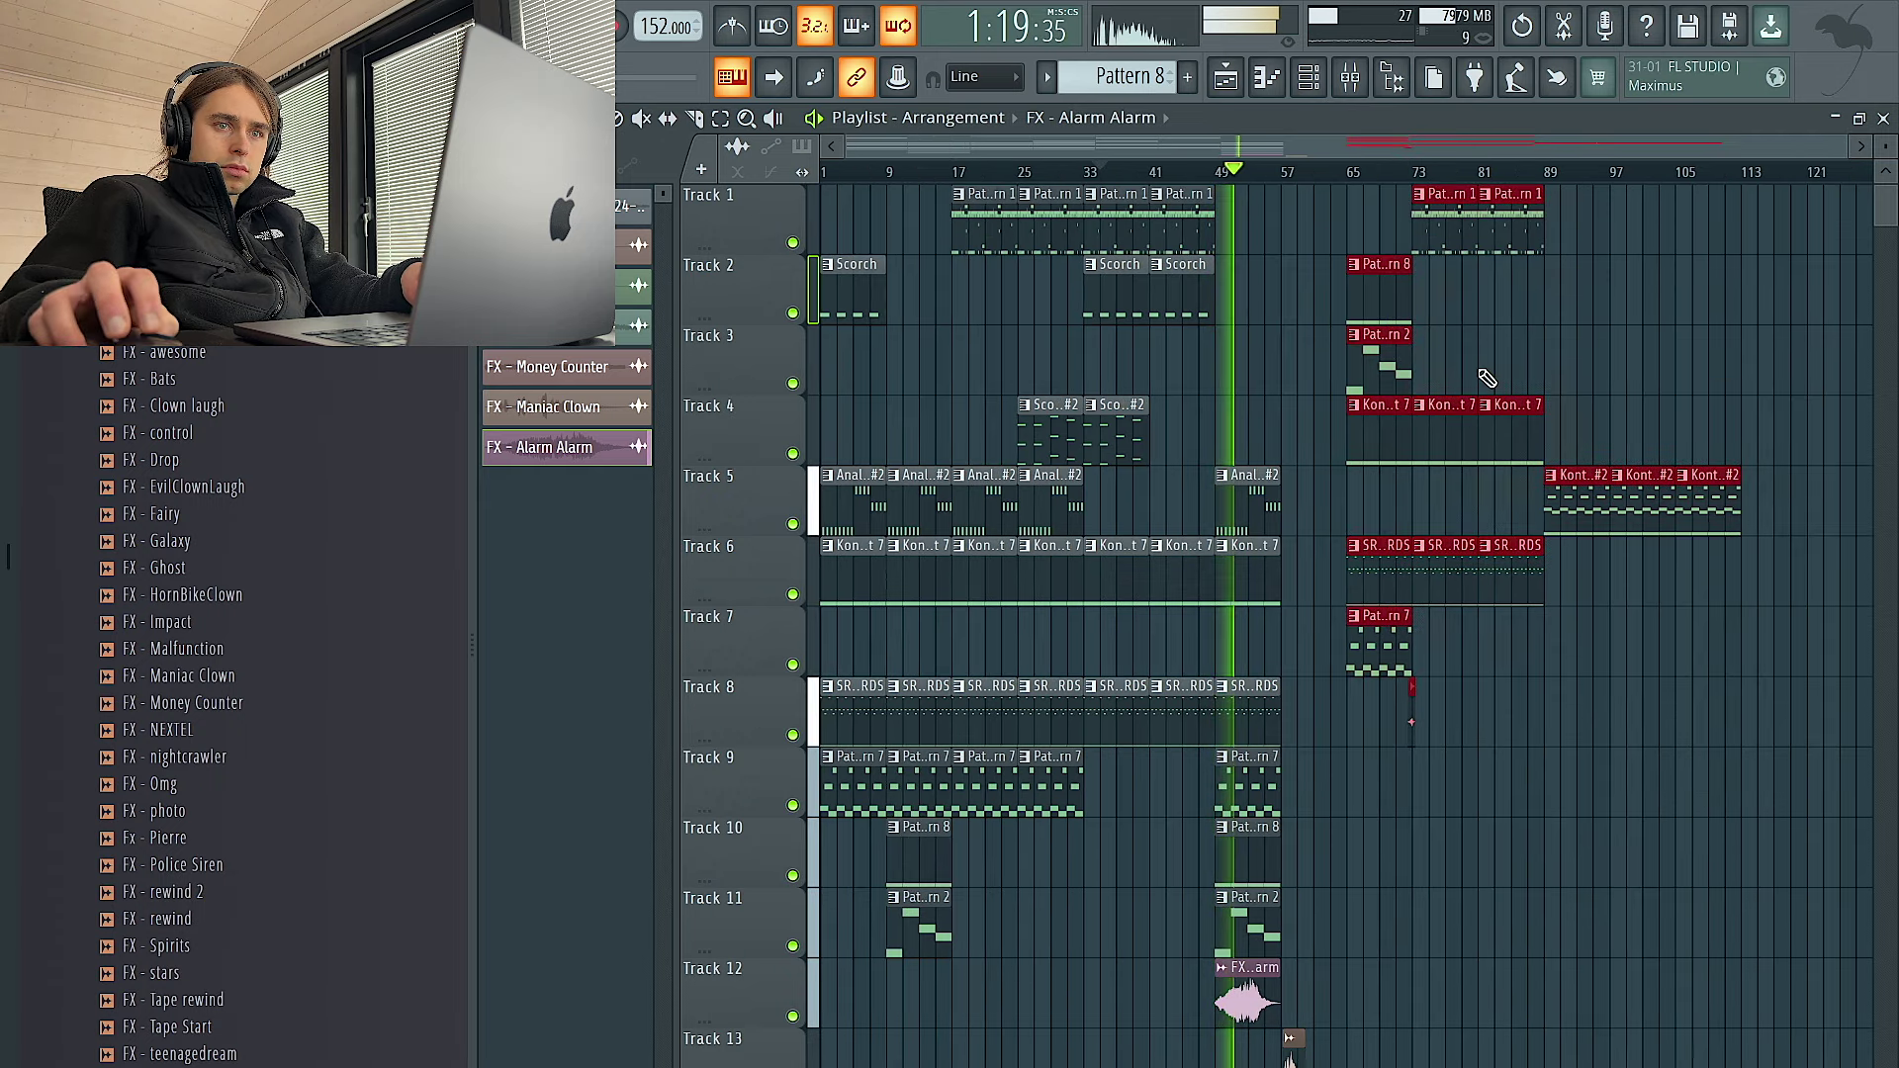
key(Delete)
scroll(1462, 425, up, 2)
scroll(1586, 497, down, 3)
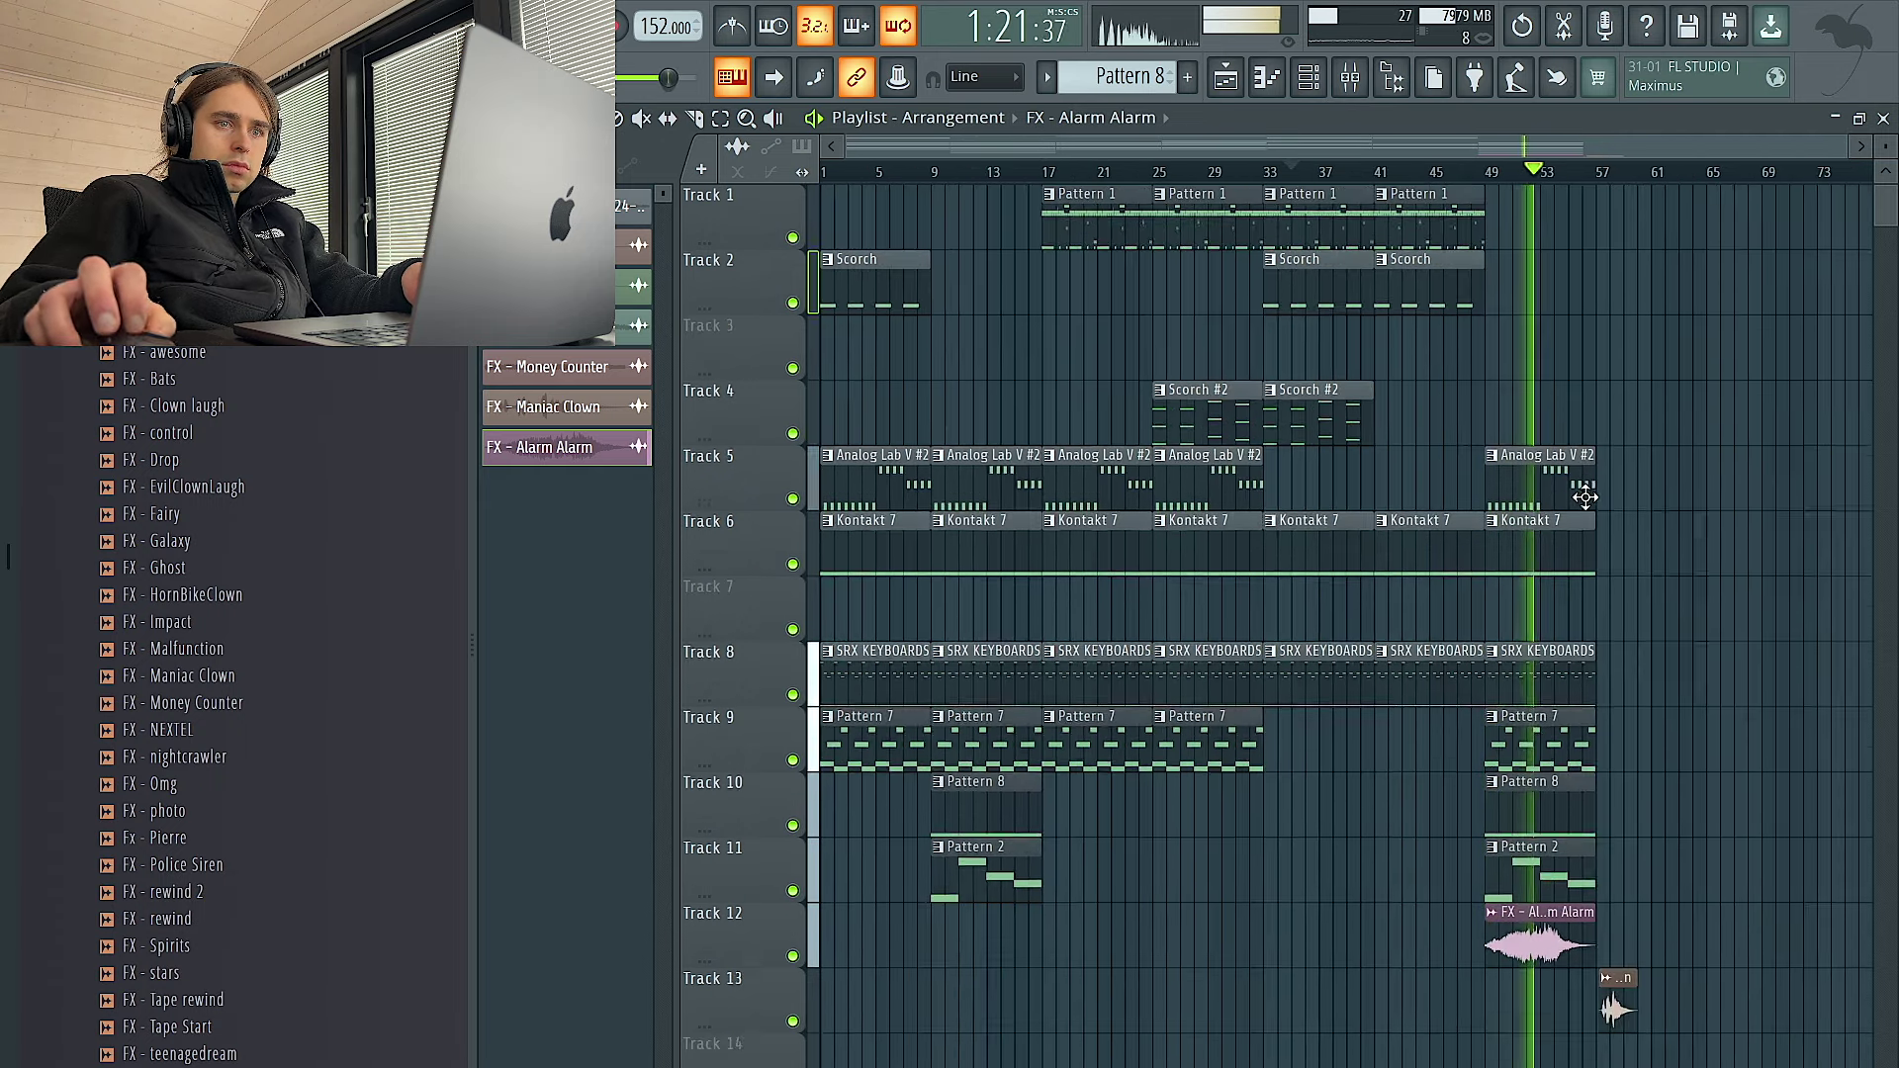
Shift the clips from Track 4 downward up one track, and duplicate everything from bar 17 onward so the copy starts at bar 57
drag(1791, 1005, 393, 360)
key(shift+Up)
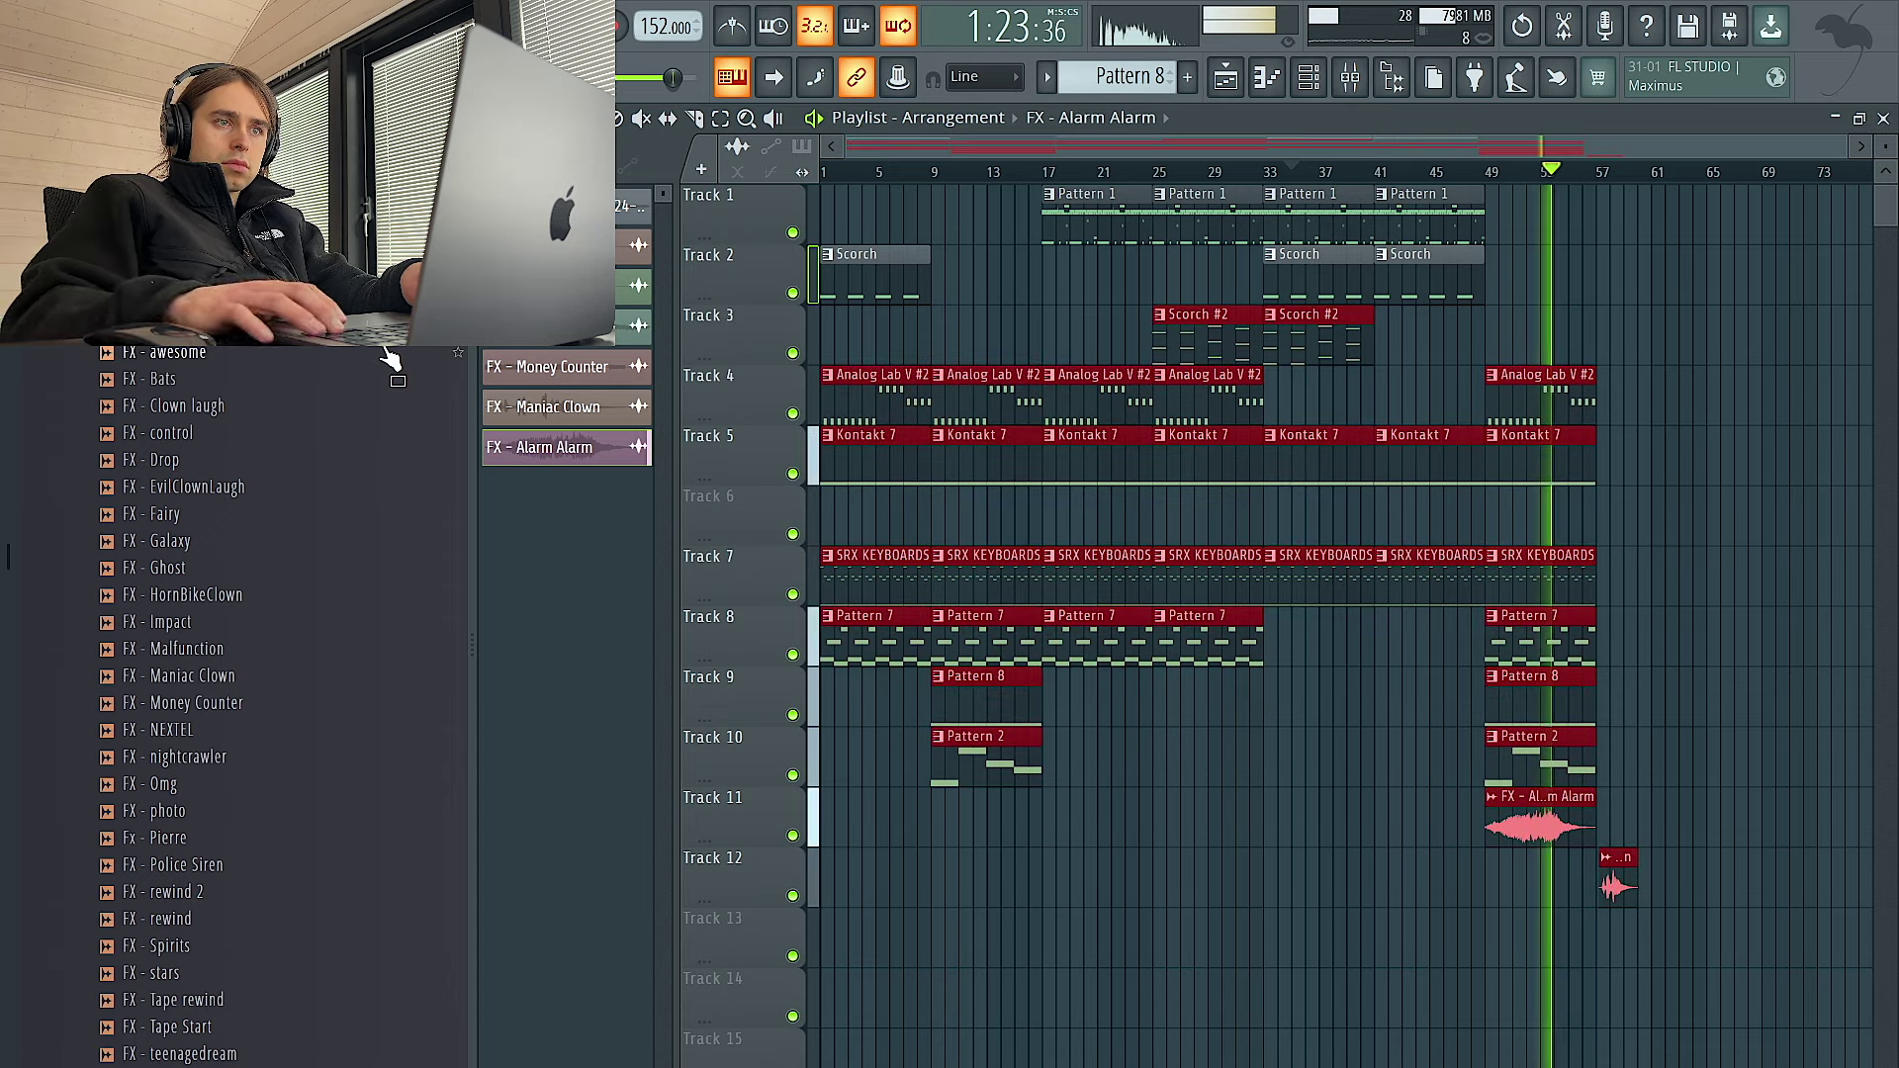
drag(1602, 1026, 1093, 182)
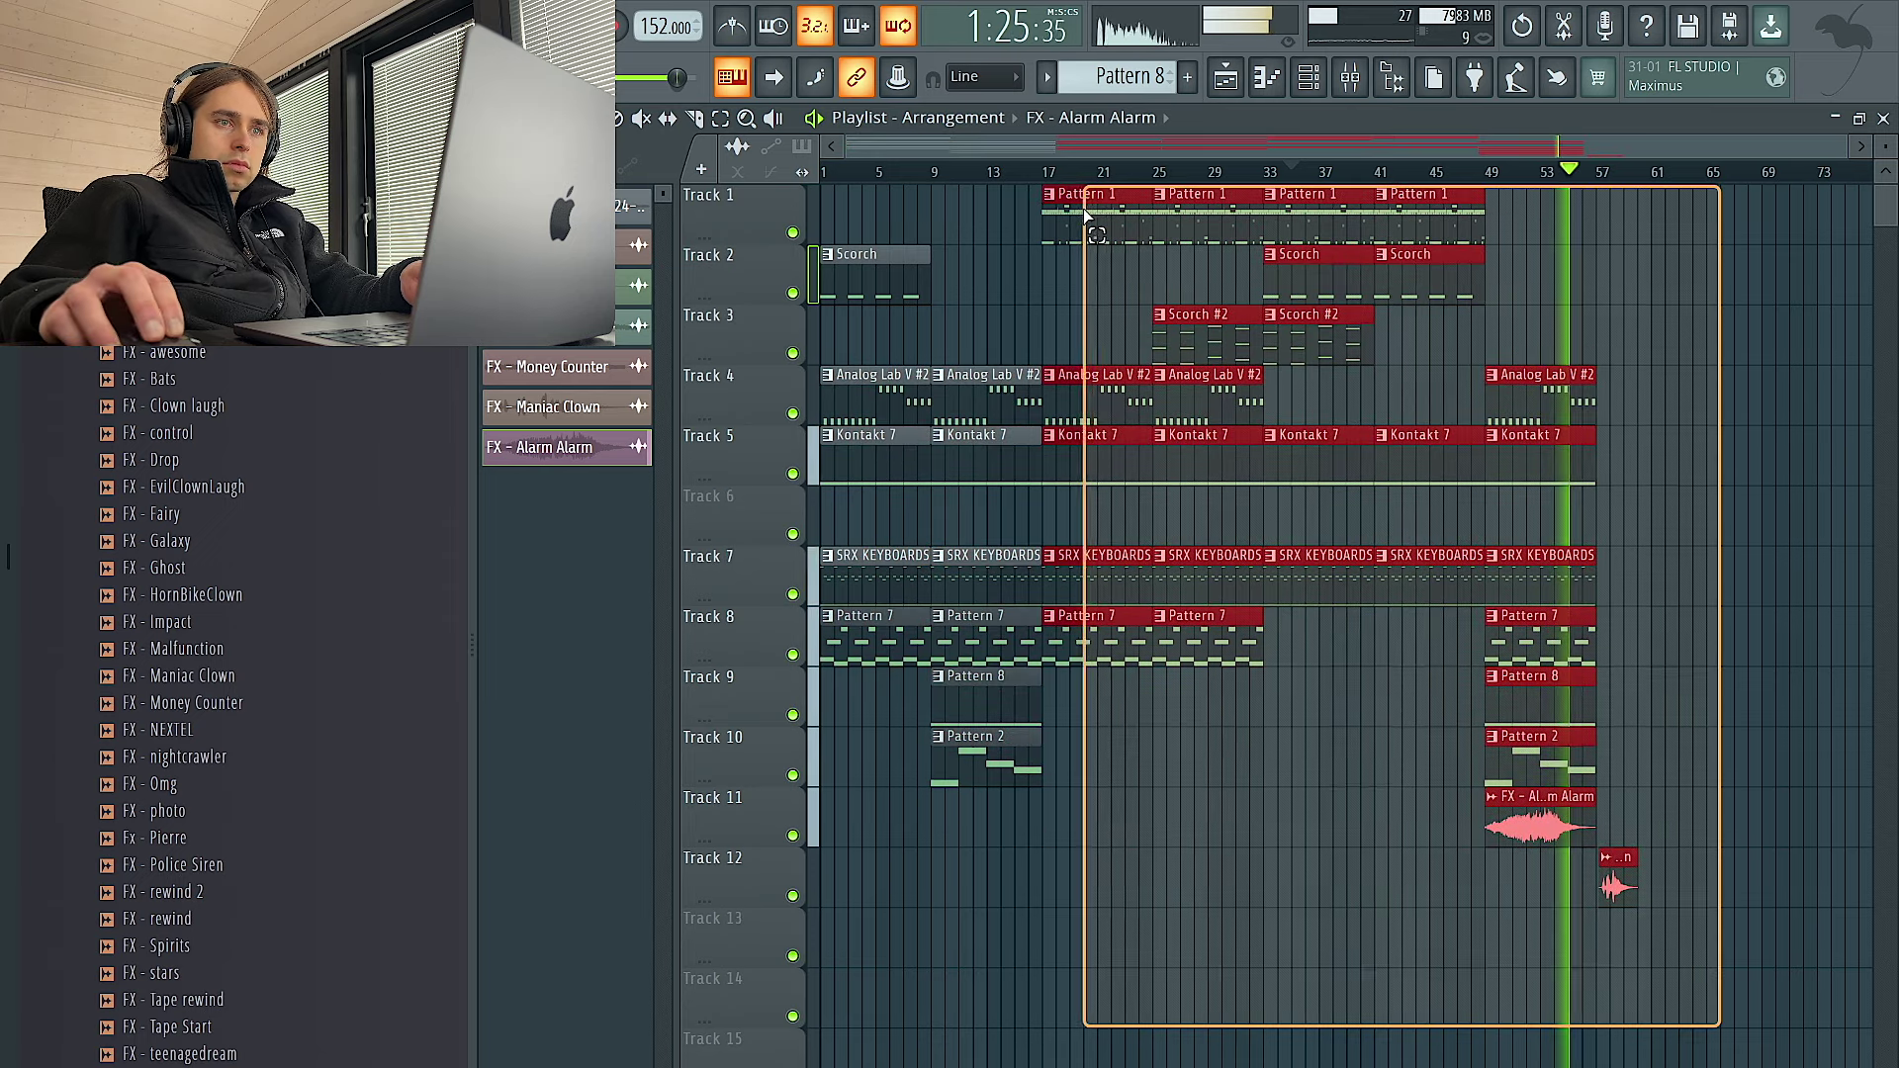
key(ctrl+b)
drag(1217, 399, 1174, 402)
scroll(1141, 366, up, 2)
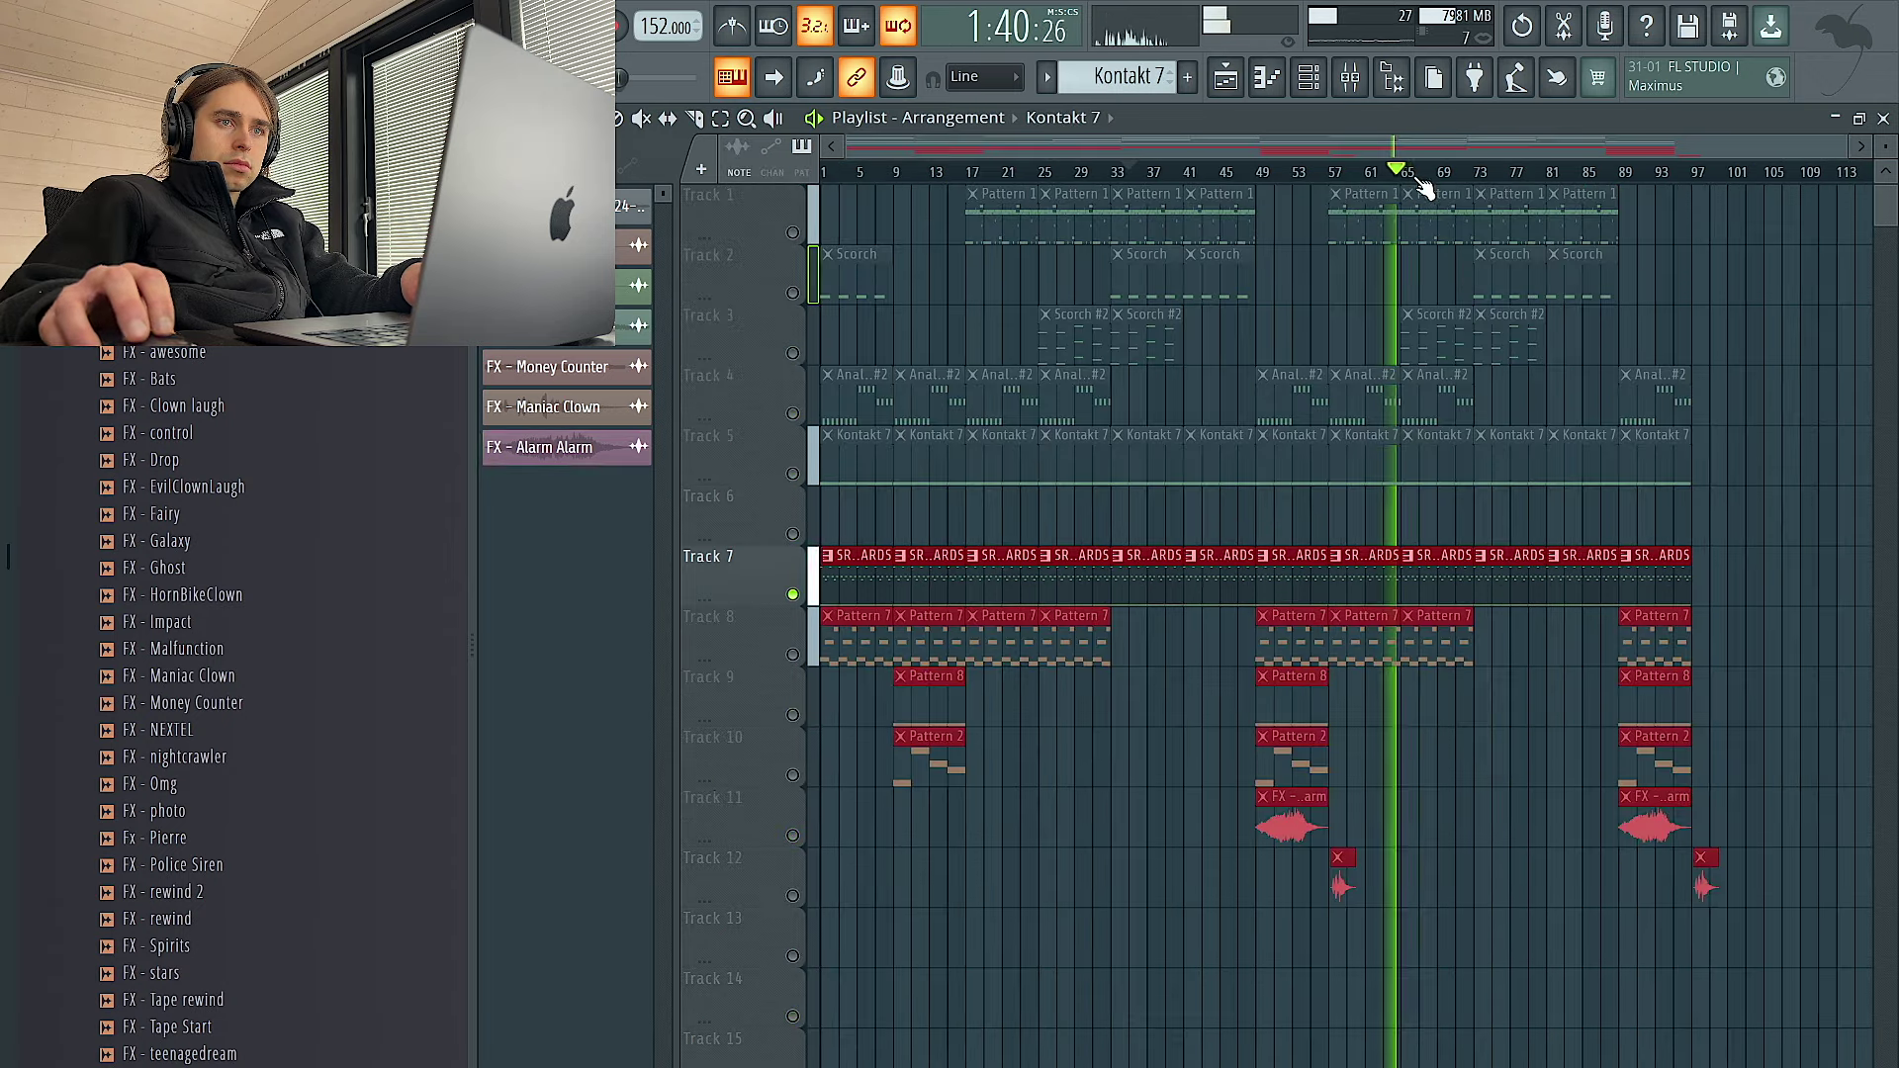
Mark bars 57 to 65 for recording the soloed SRX KEYBOARDS track, and solo Track 2 to audition the reversed audio clip
drag(1398, 173, 1332, 174)
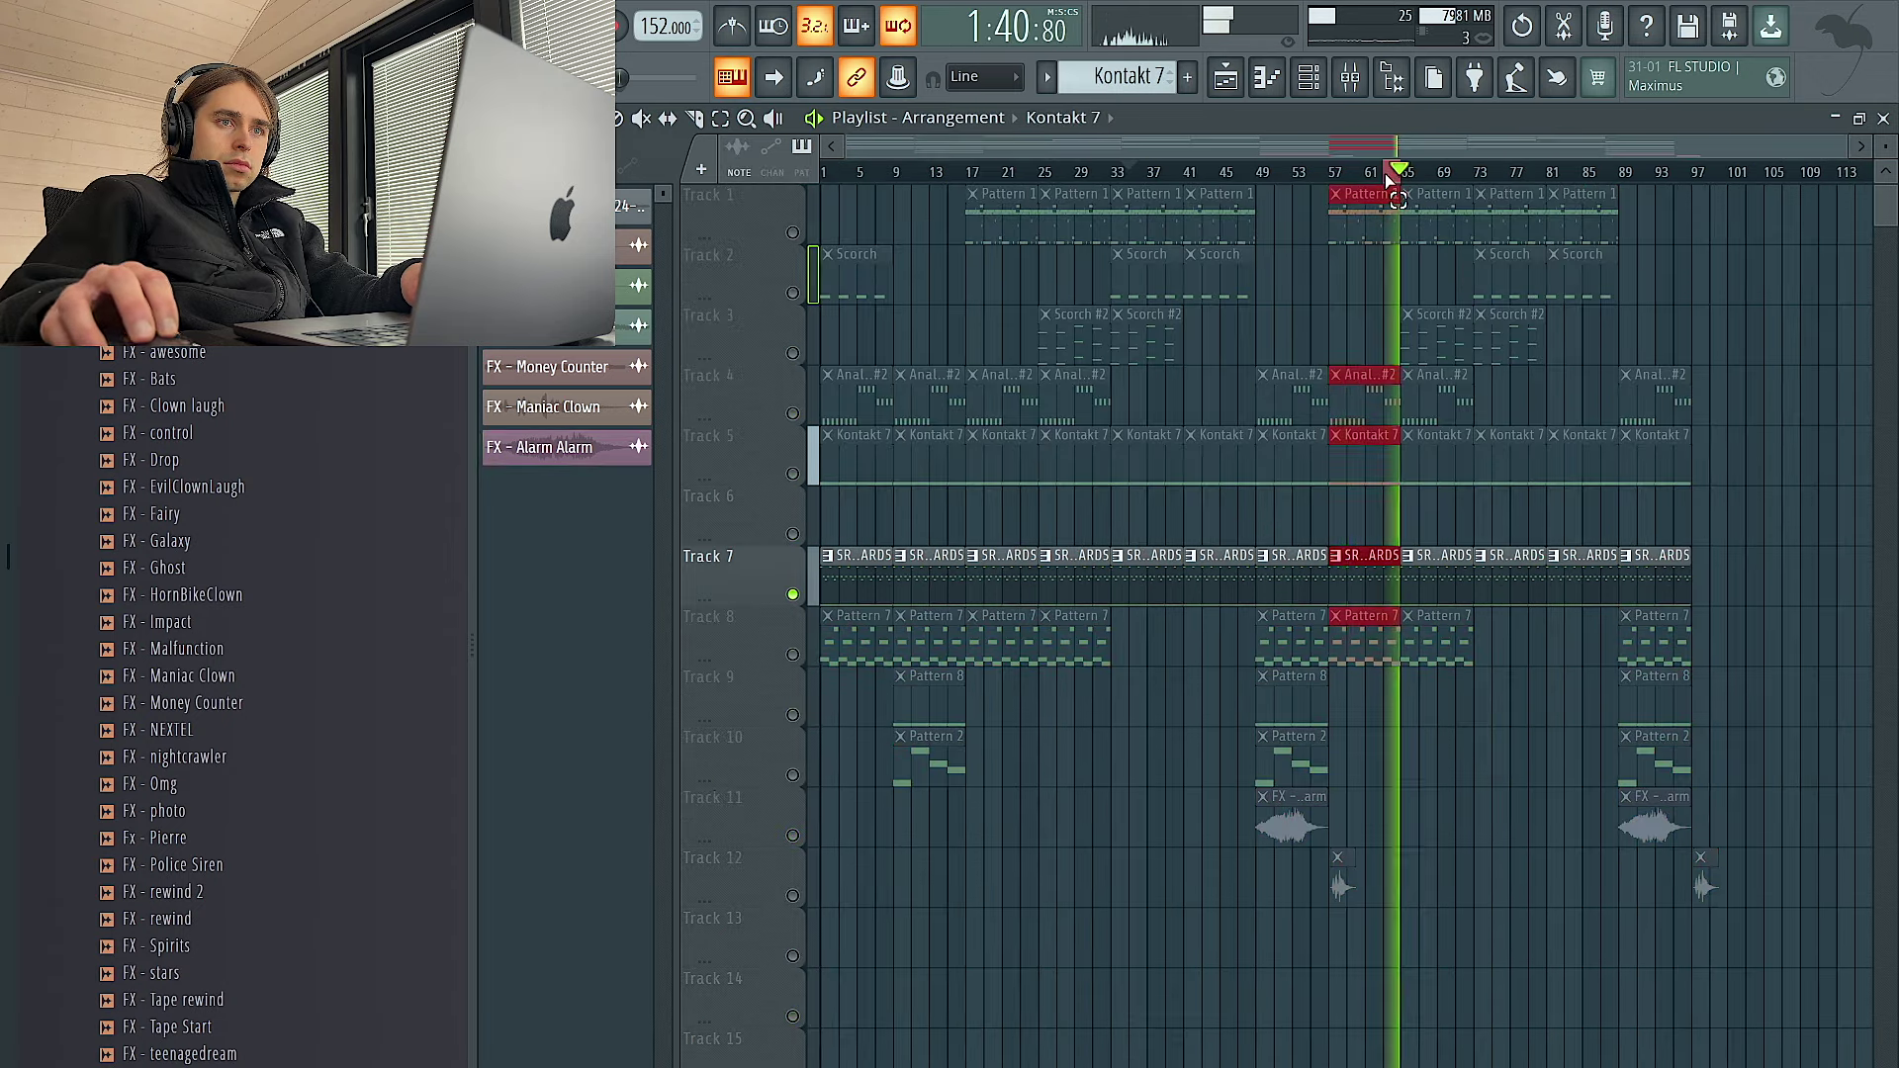
click(1349, 79)
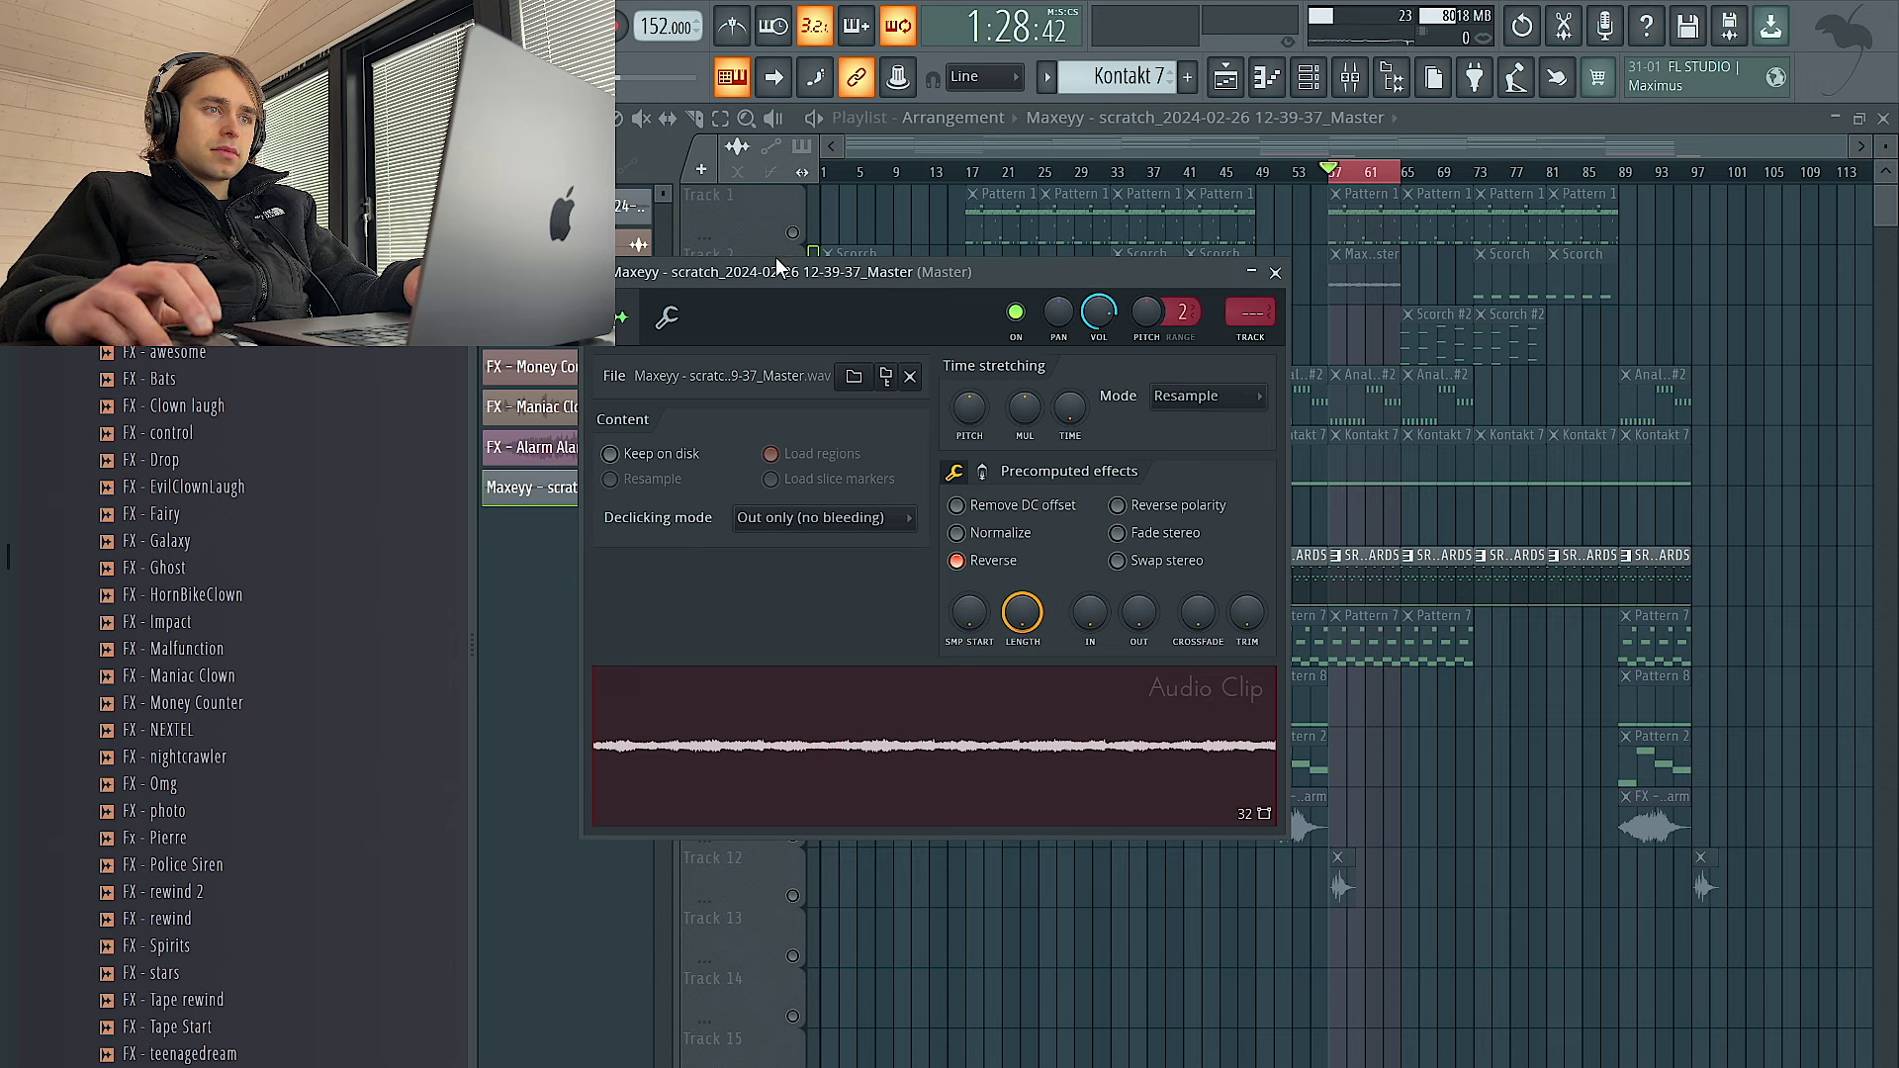
right_click(778, 248)
click(716, 277)
right_click(793, 292)
key(space)
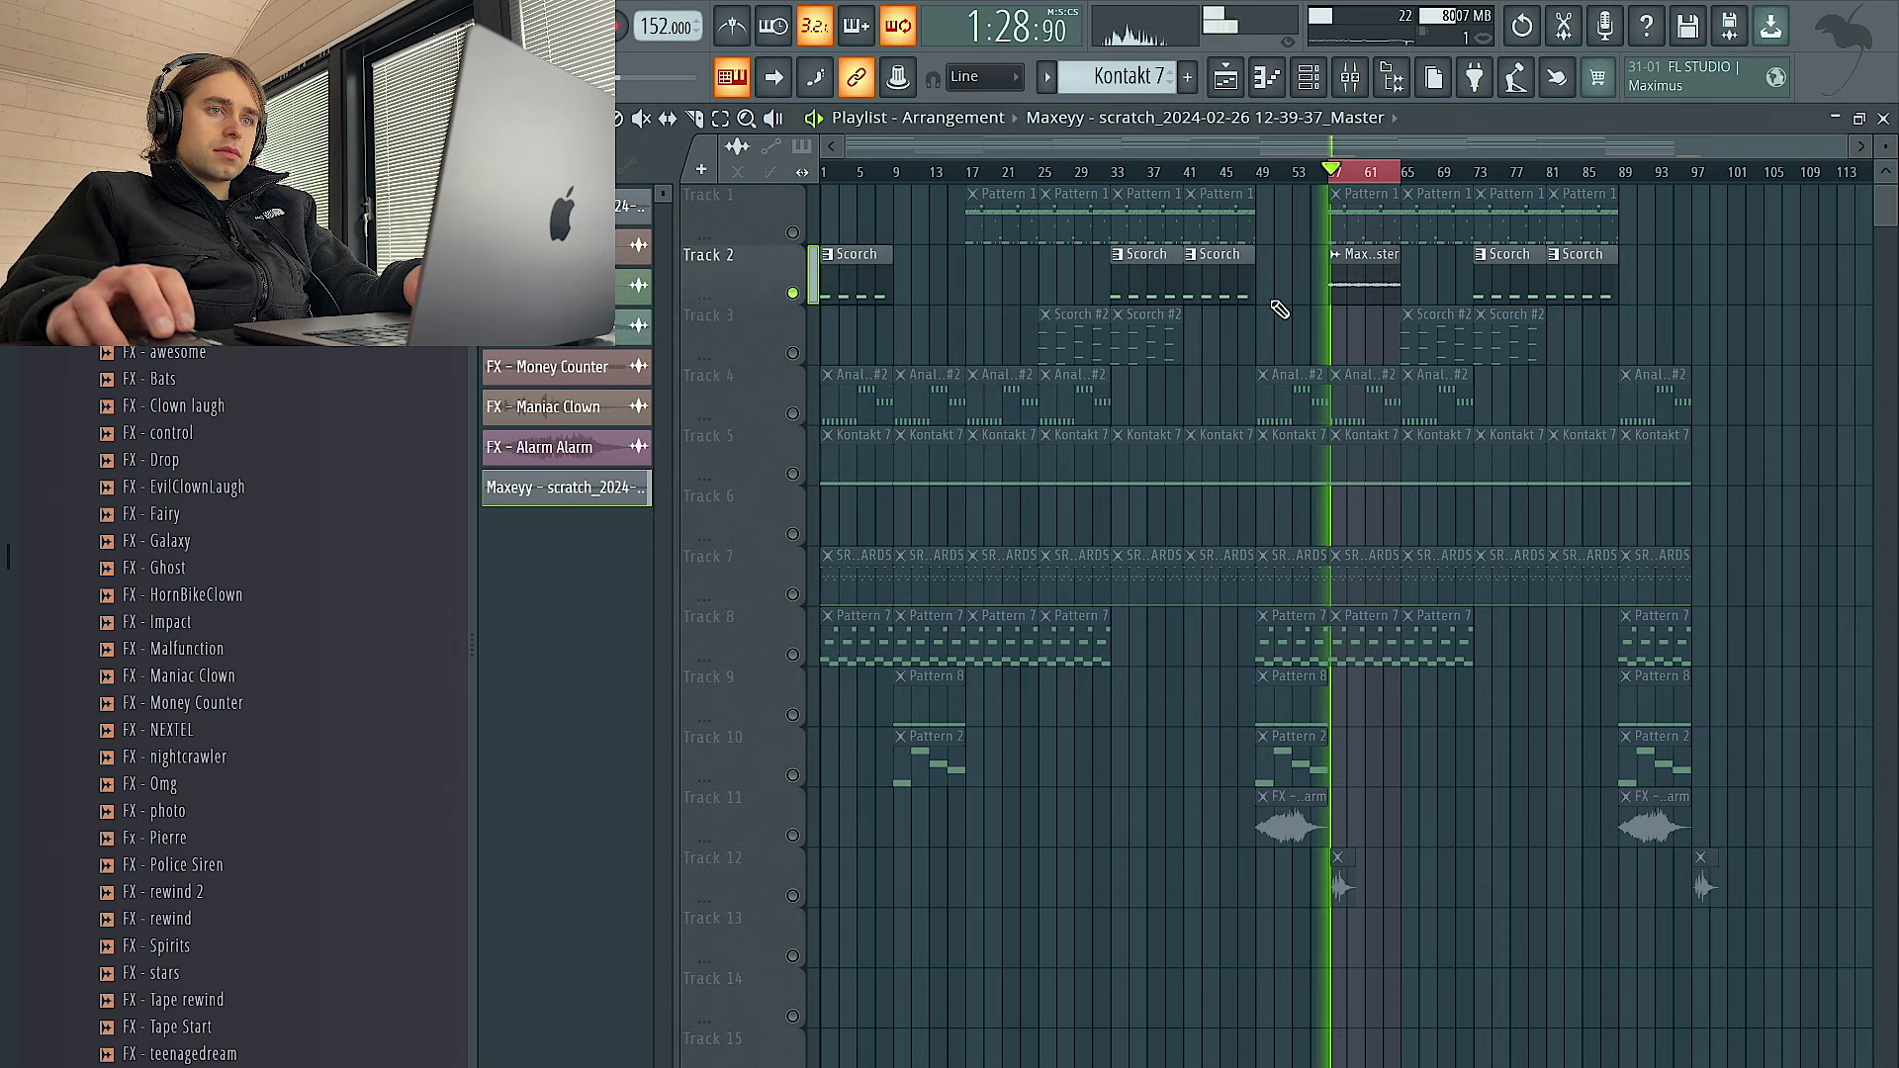
Lower the time-stretching pitch of the reversed audio clip at bar 57 while auditioning it
double_click(1349, 298)
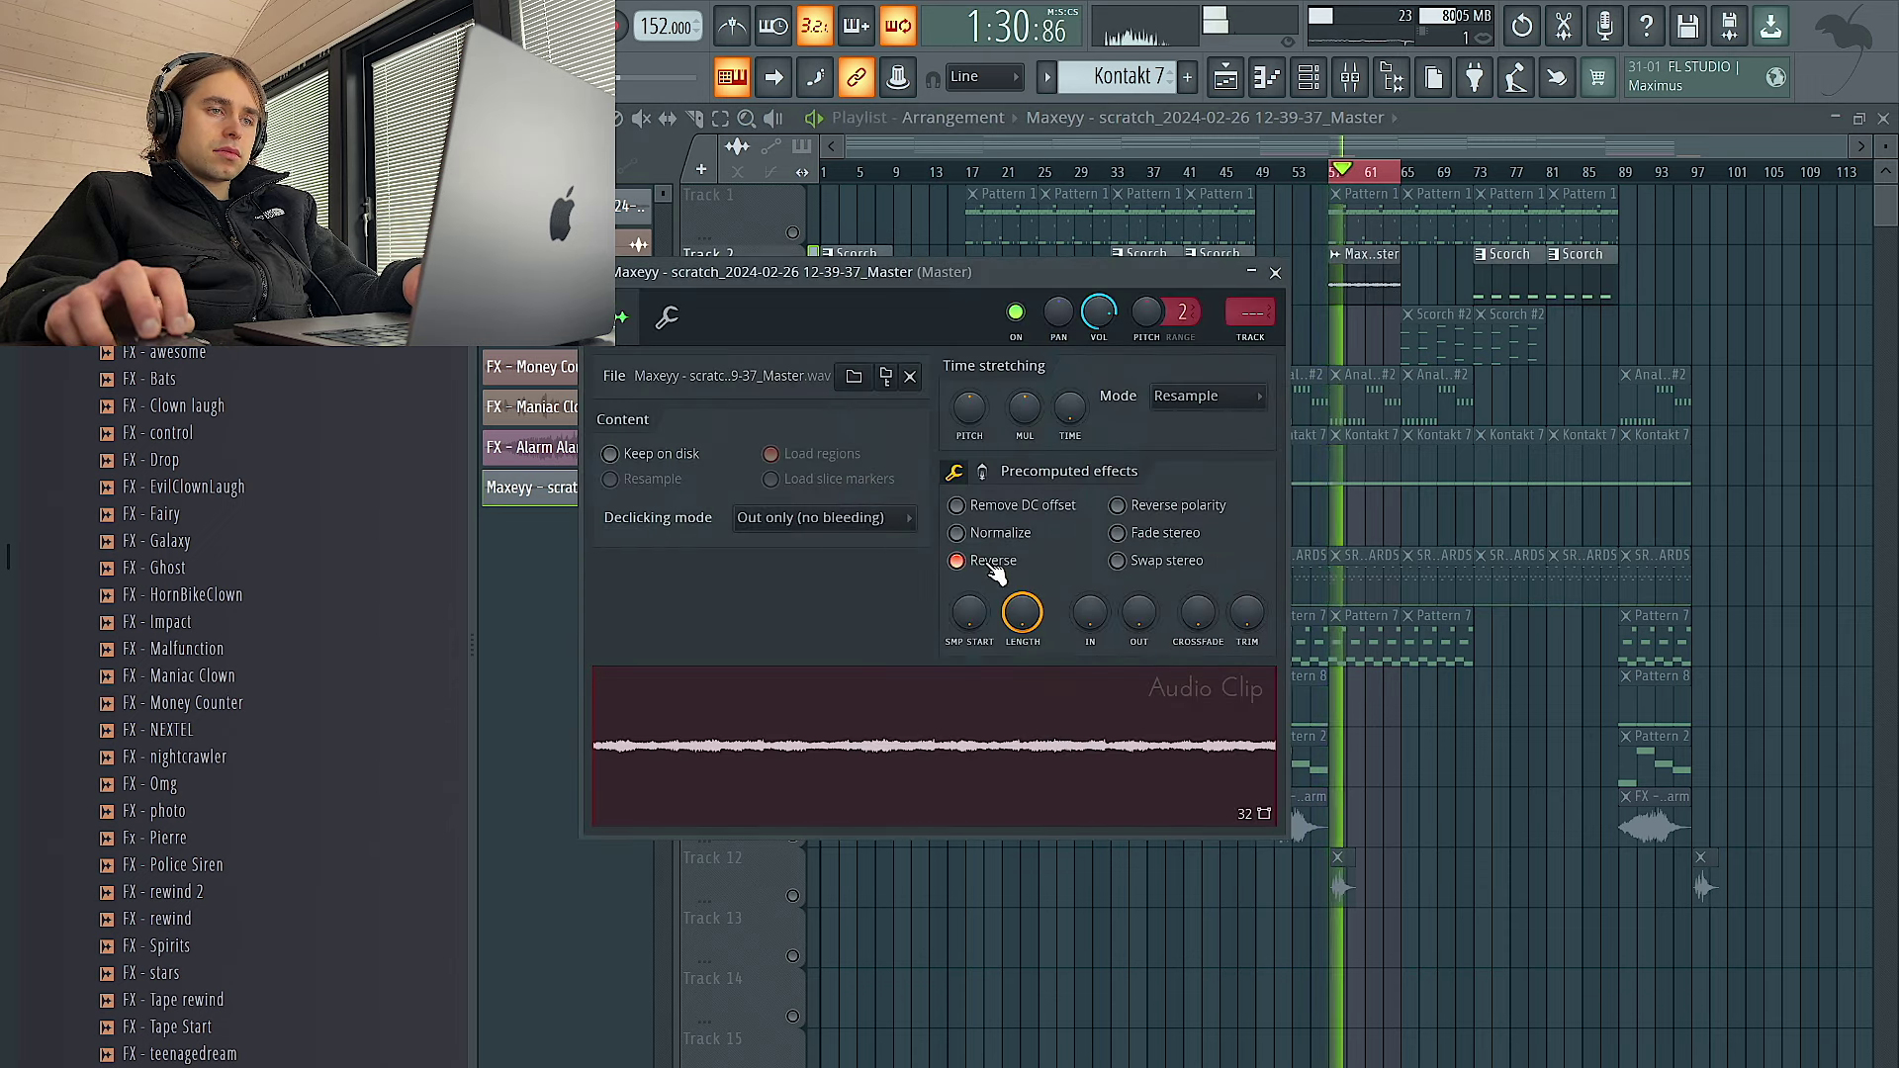
key(space)
key(space)
key(space)
drag(971, 407, 973, 465)
key(space)
Change the reversed clip's time-stretching mode and route it to mixer track 10, restoring playback of all tracks
click(1177, 398)
click(1183, 466)
key(ctrl+l)
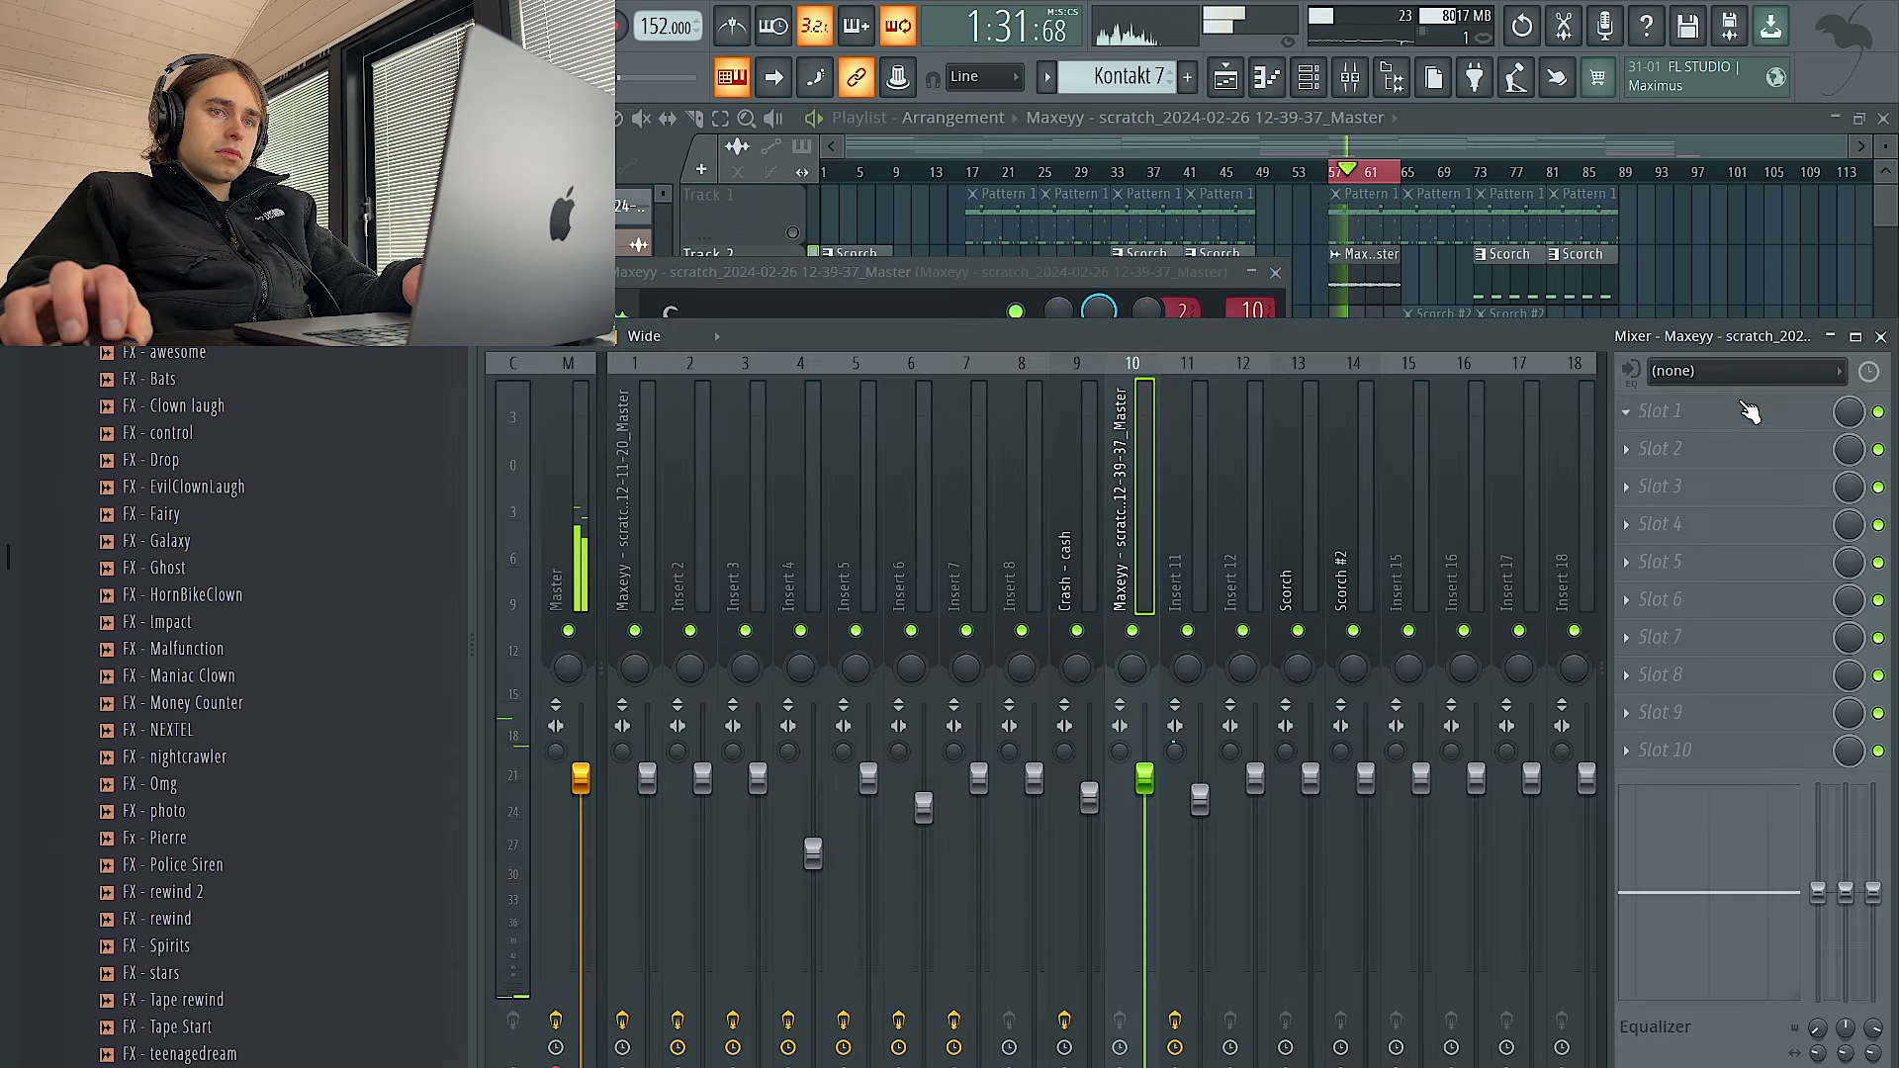
key(F5)
key(space)
right_click(793, 235)
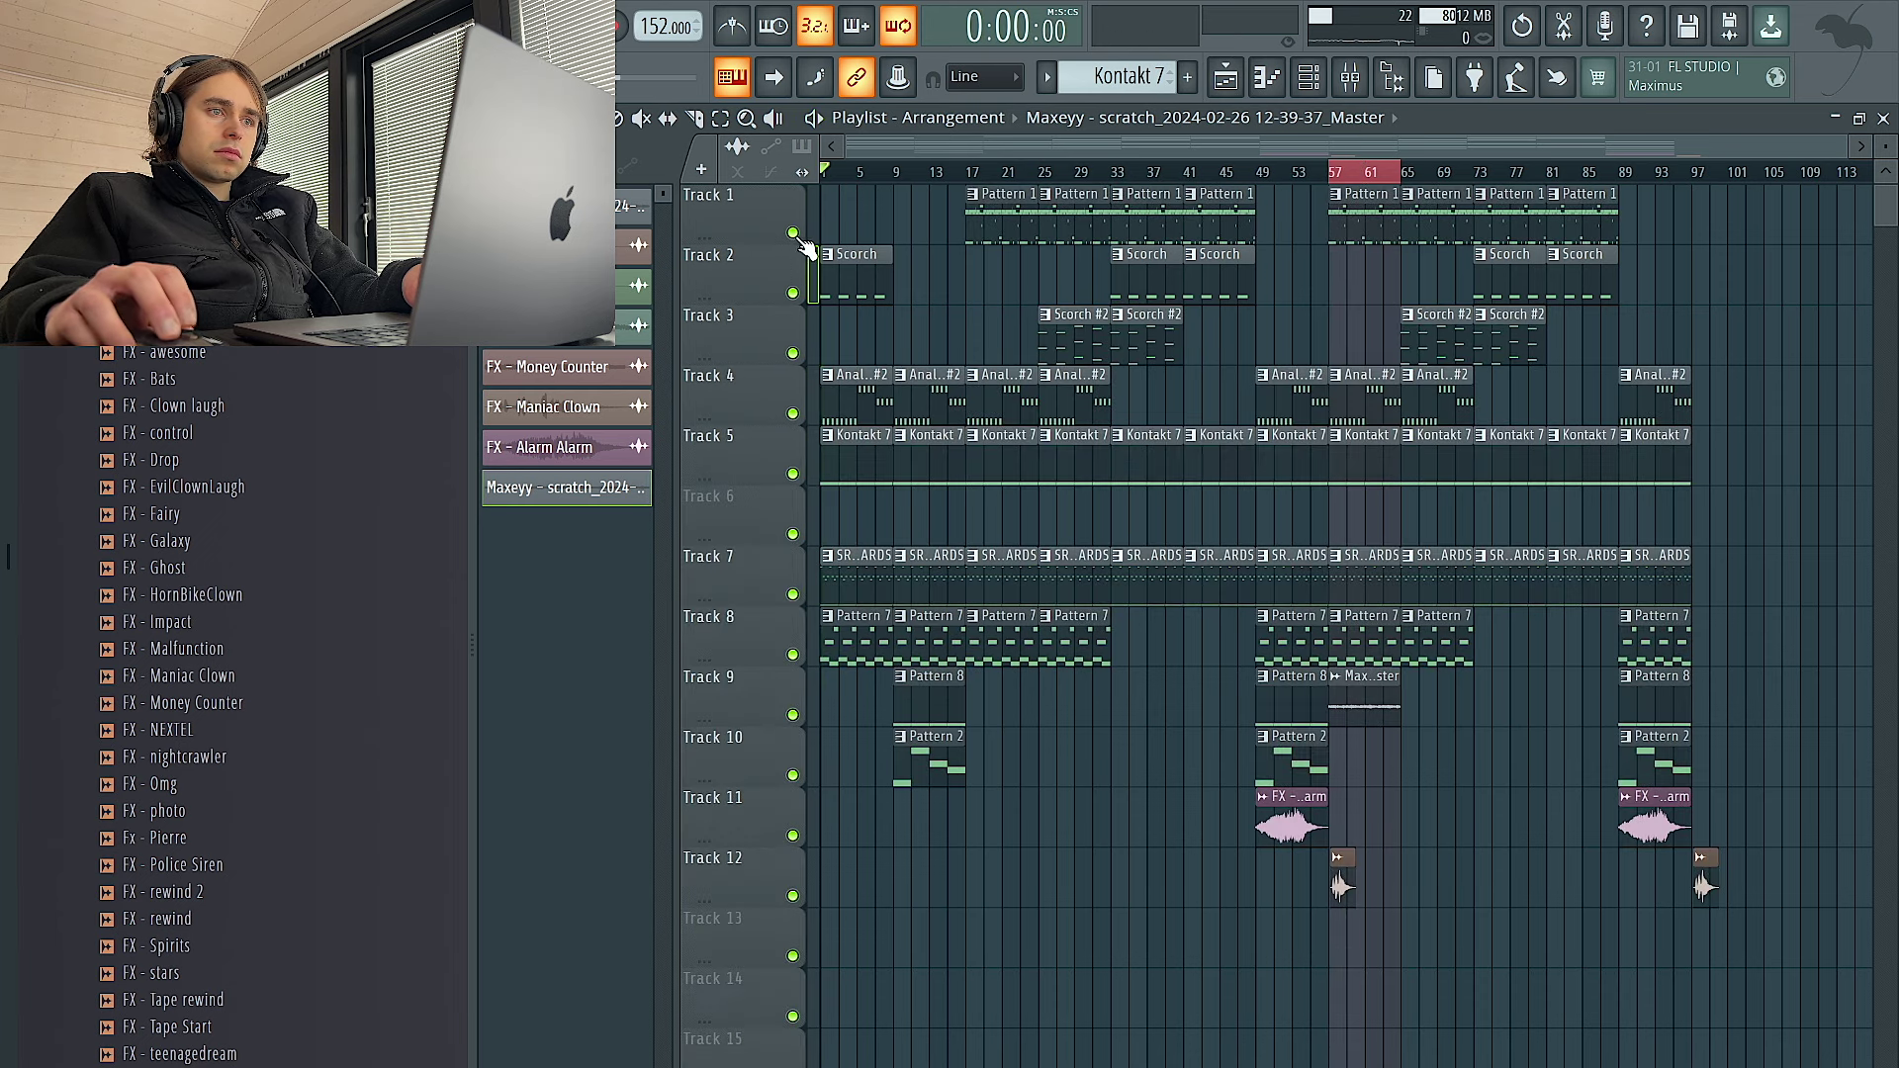
Move the reversed audio clip to bar 1 on Track 6 and delete the SRX KEYBOARDS clip at bar 1
key(space)
drag(1357, 708, 836, 514)
key(space)
right_click(859, 577)
key(space)
scroll(841, 509, up, 3)
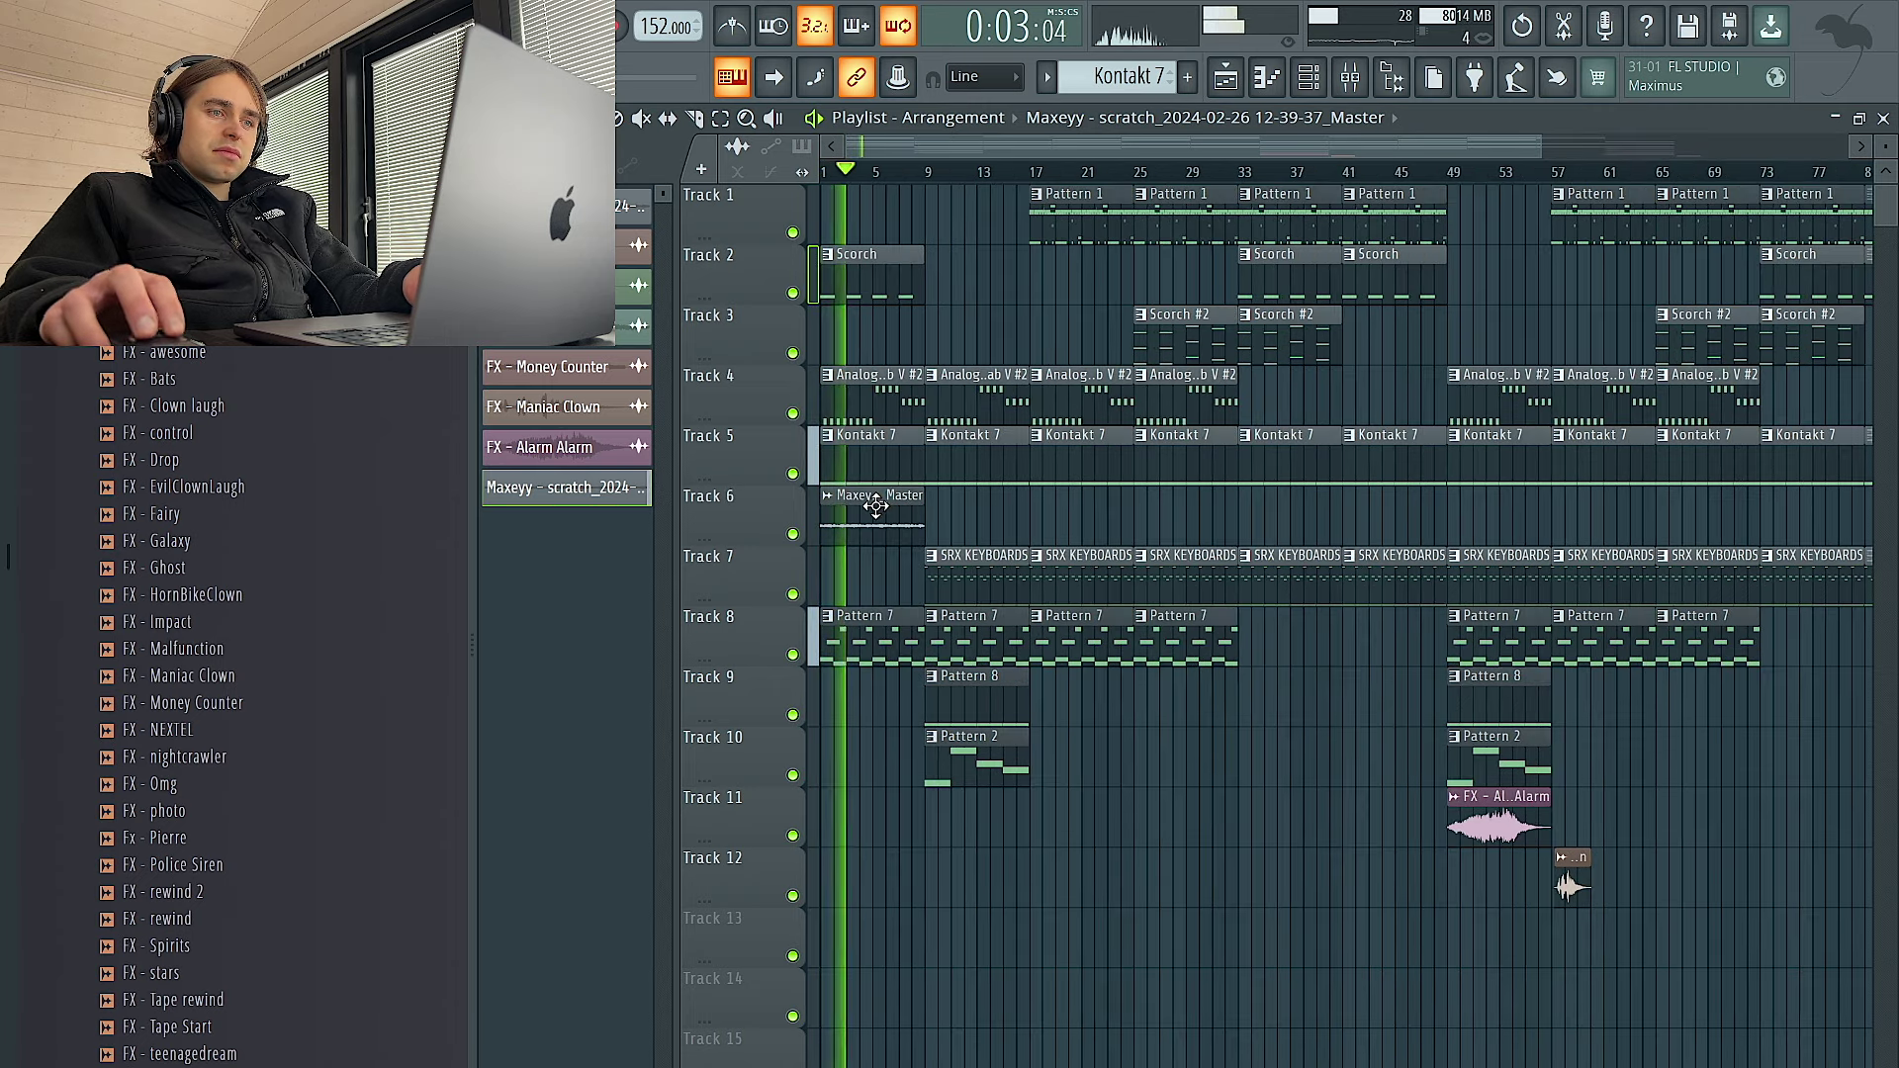
Place copies of the reversed audio clip at bars 33 and 41 on Track 6 in place of the SRX KEYBOARDS clips
click(1244, 524)
drag(989, 524, 877, 531)
key(ctrl+b)
right_click(1018, 536)
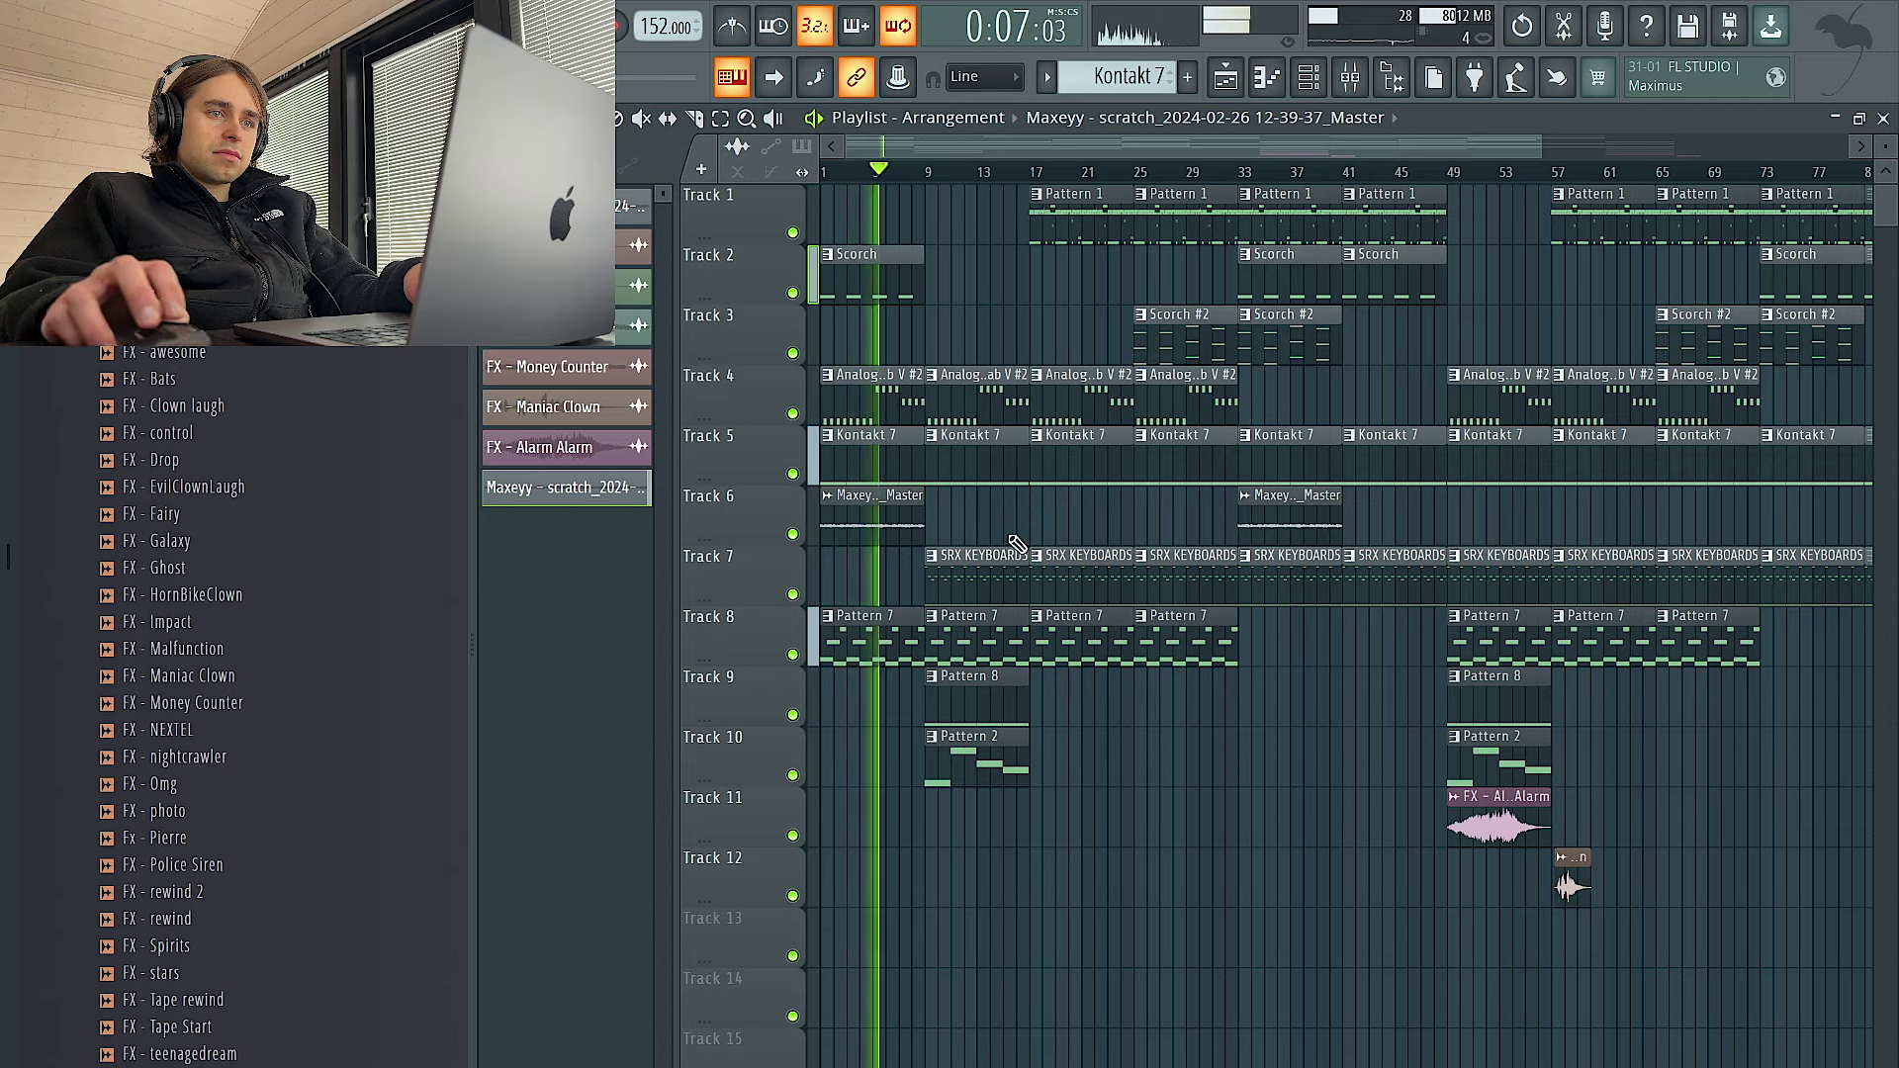
drag(1437, 525, 1323, 539)
key(ctrl+b)
scroll(952, 521, up, 3)
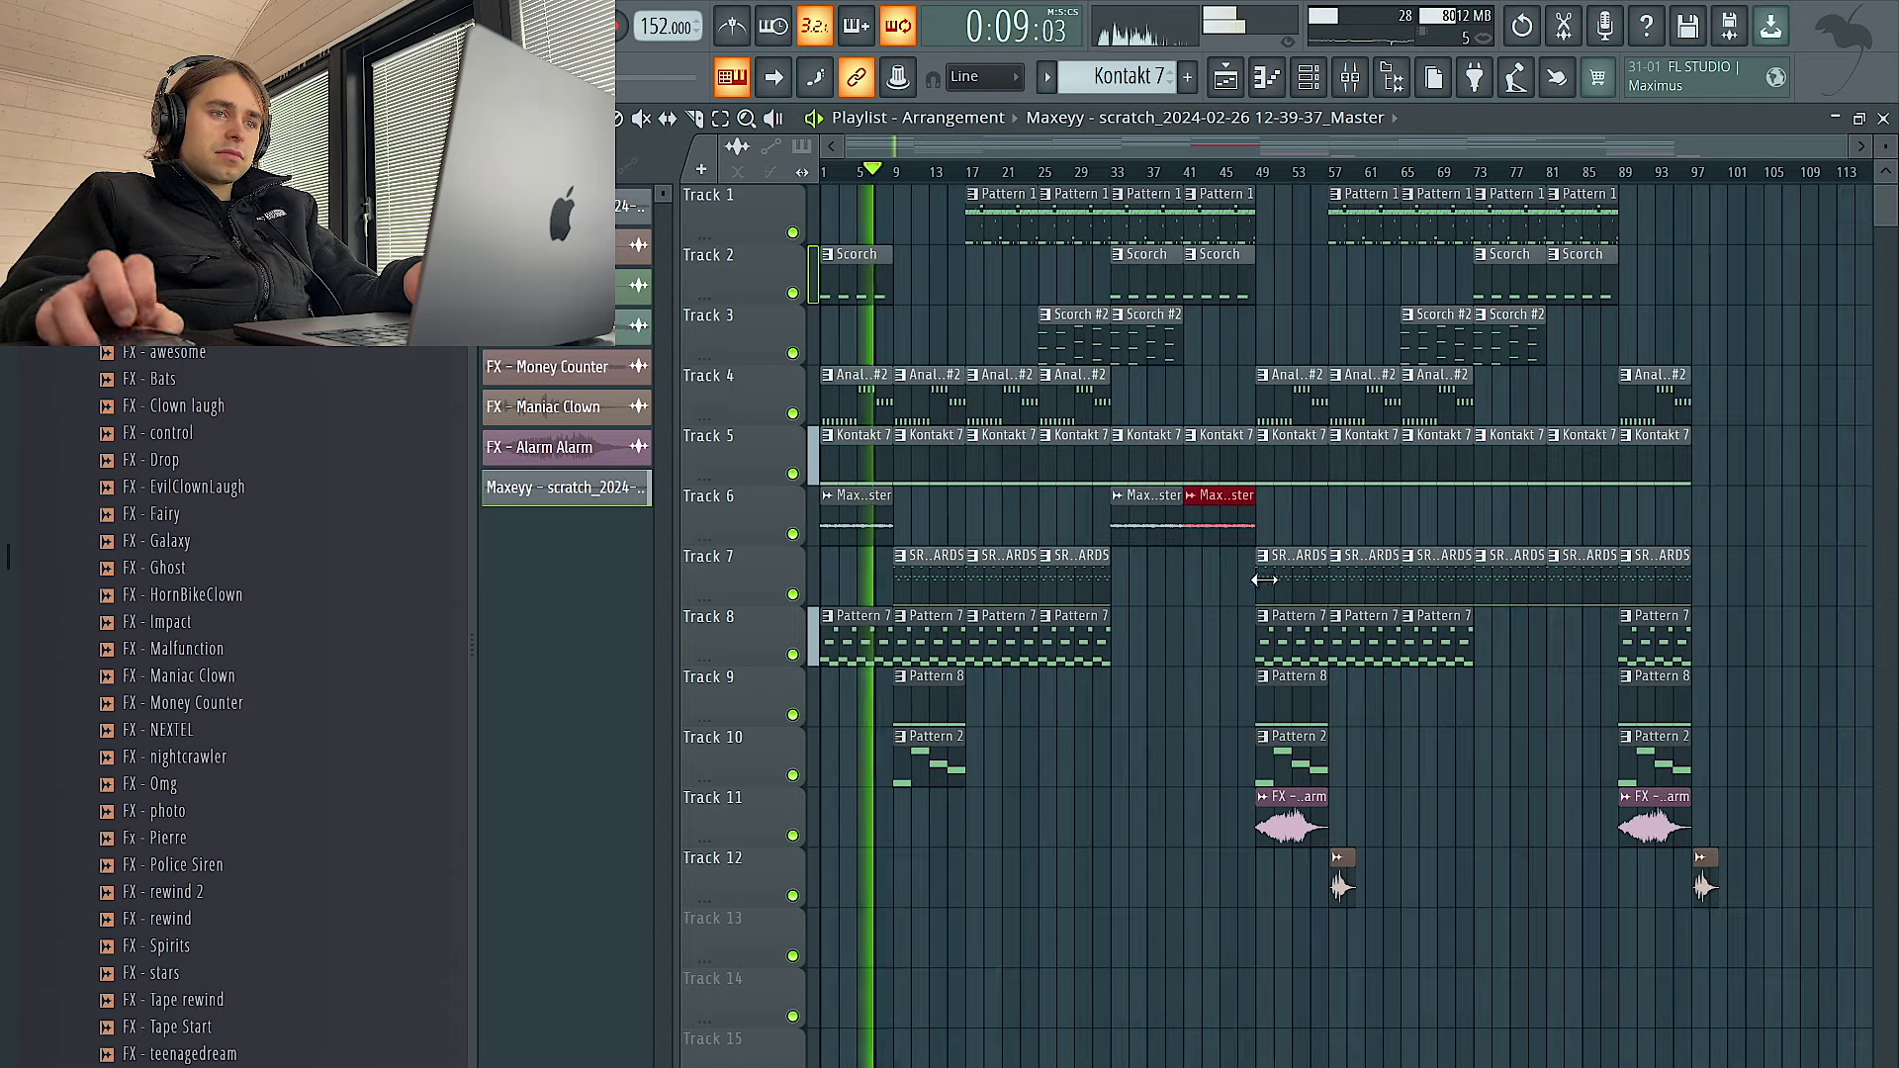
Duplicate the bar 1 reversed audio clip to bar 9 on Track 6 and delete the SRX KEYBOARDS clip below it
ctrl+click(952, 520)
key(ctrl+b)
right_click(1024, 580)
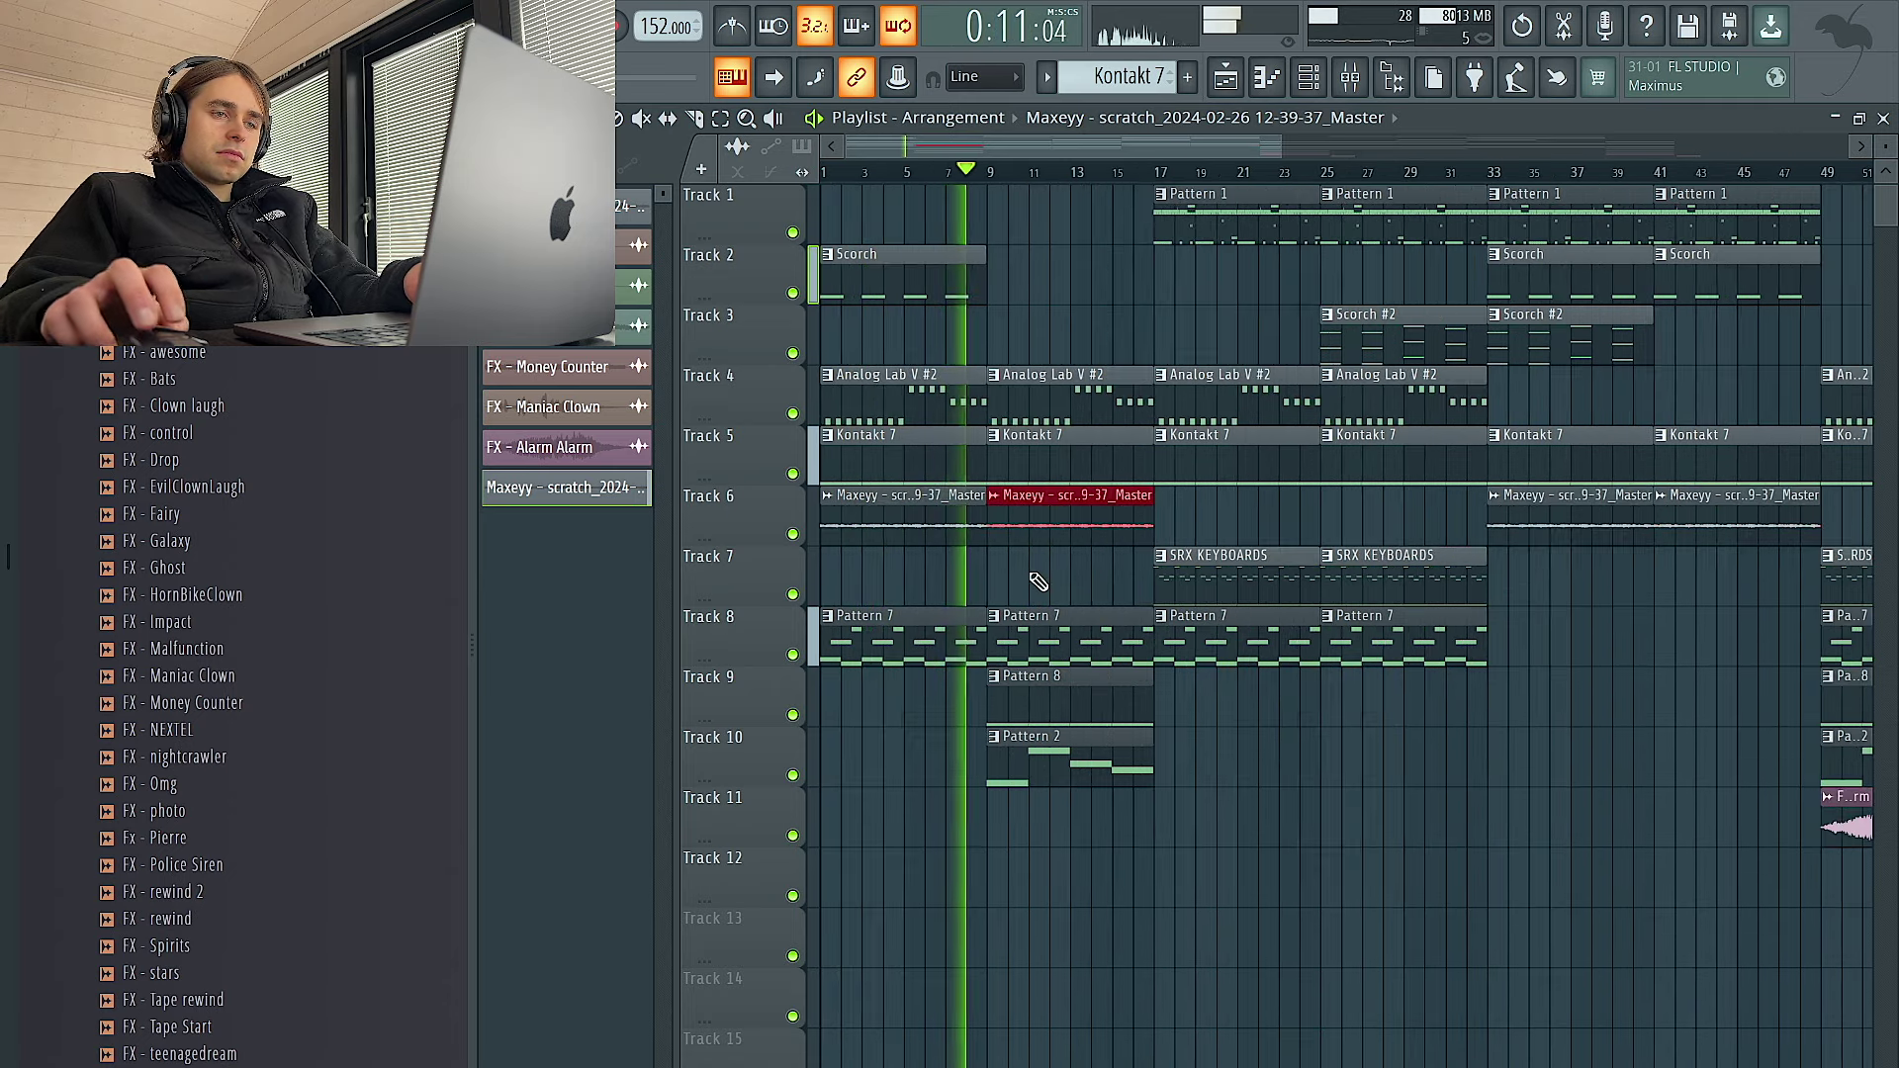
Try to place the FX - Maniac Clown clip at bar 17 on Track 12
scroll(1036, 583, down, 3)
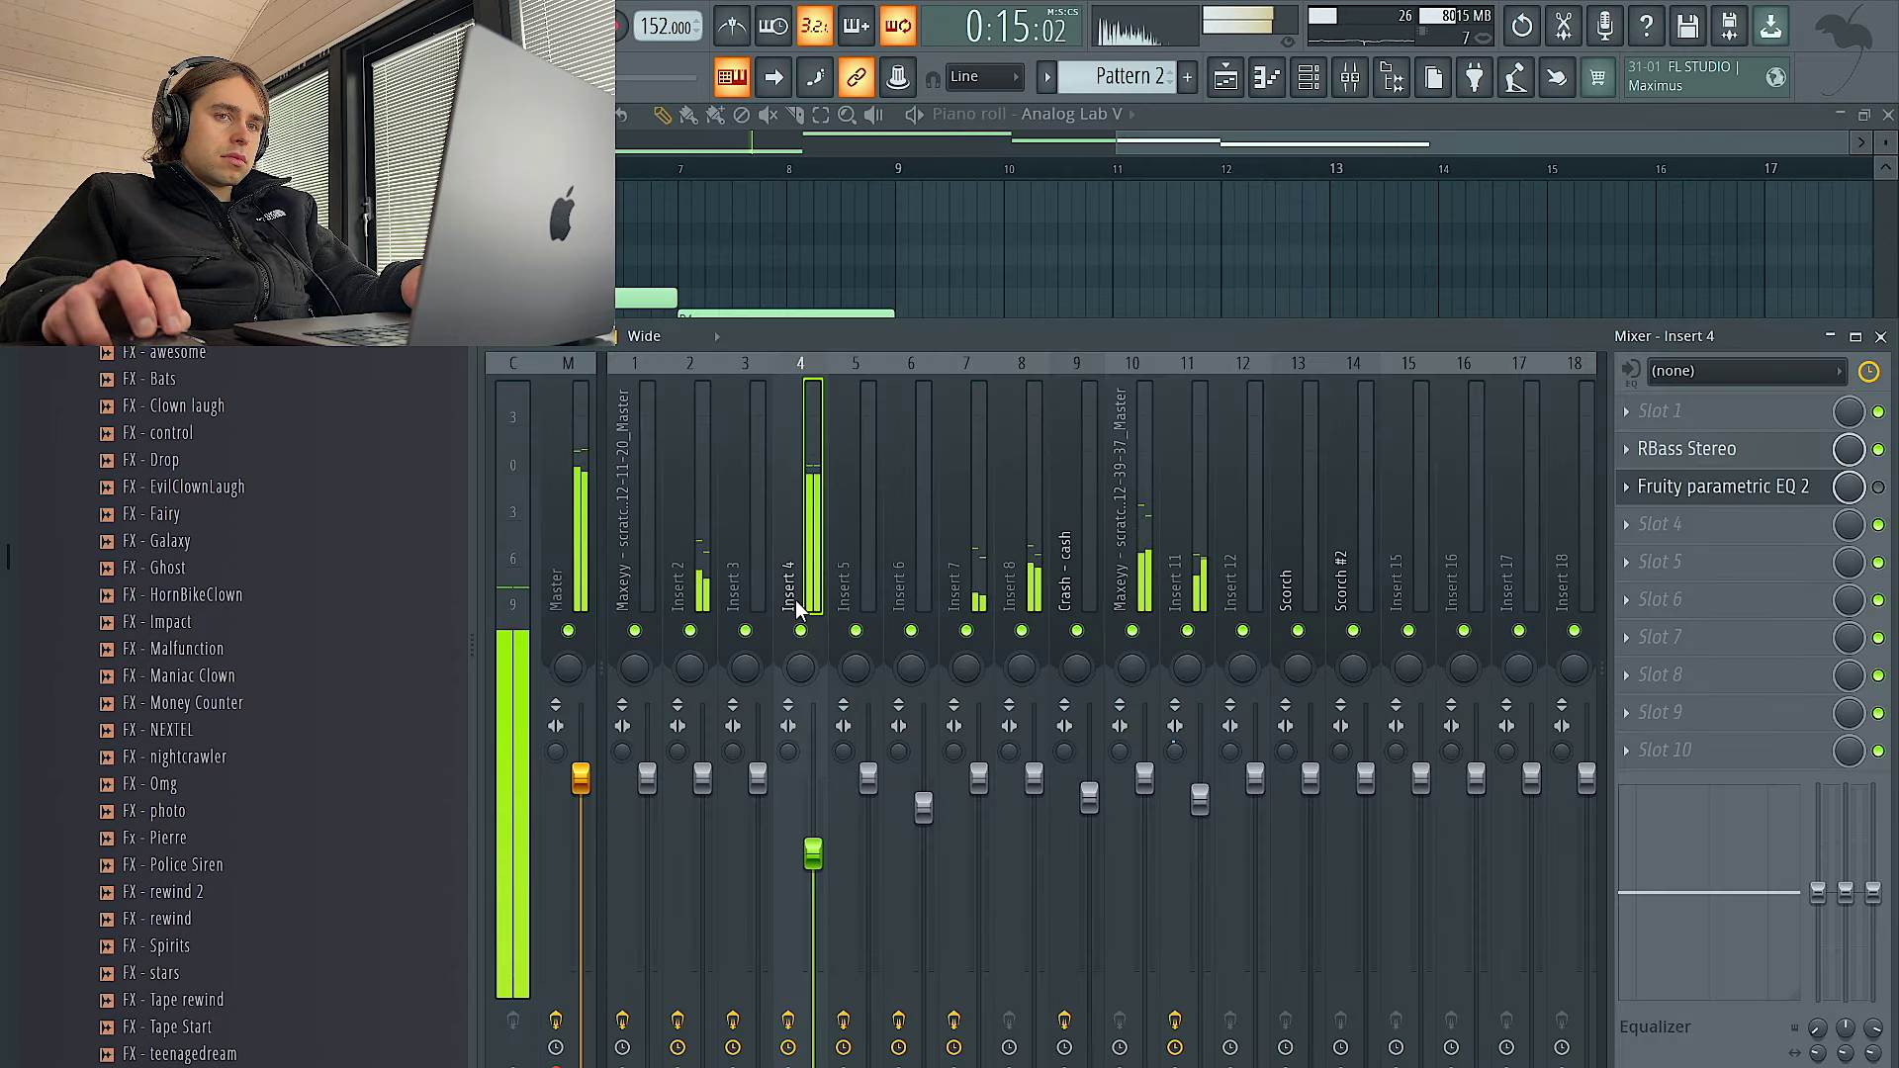
click(1263, 83)
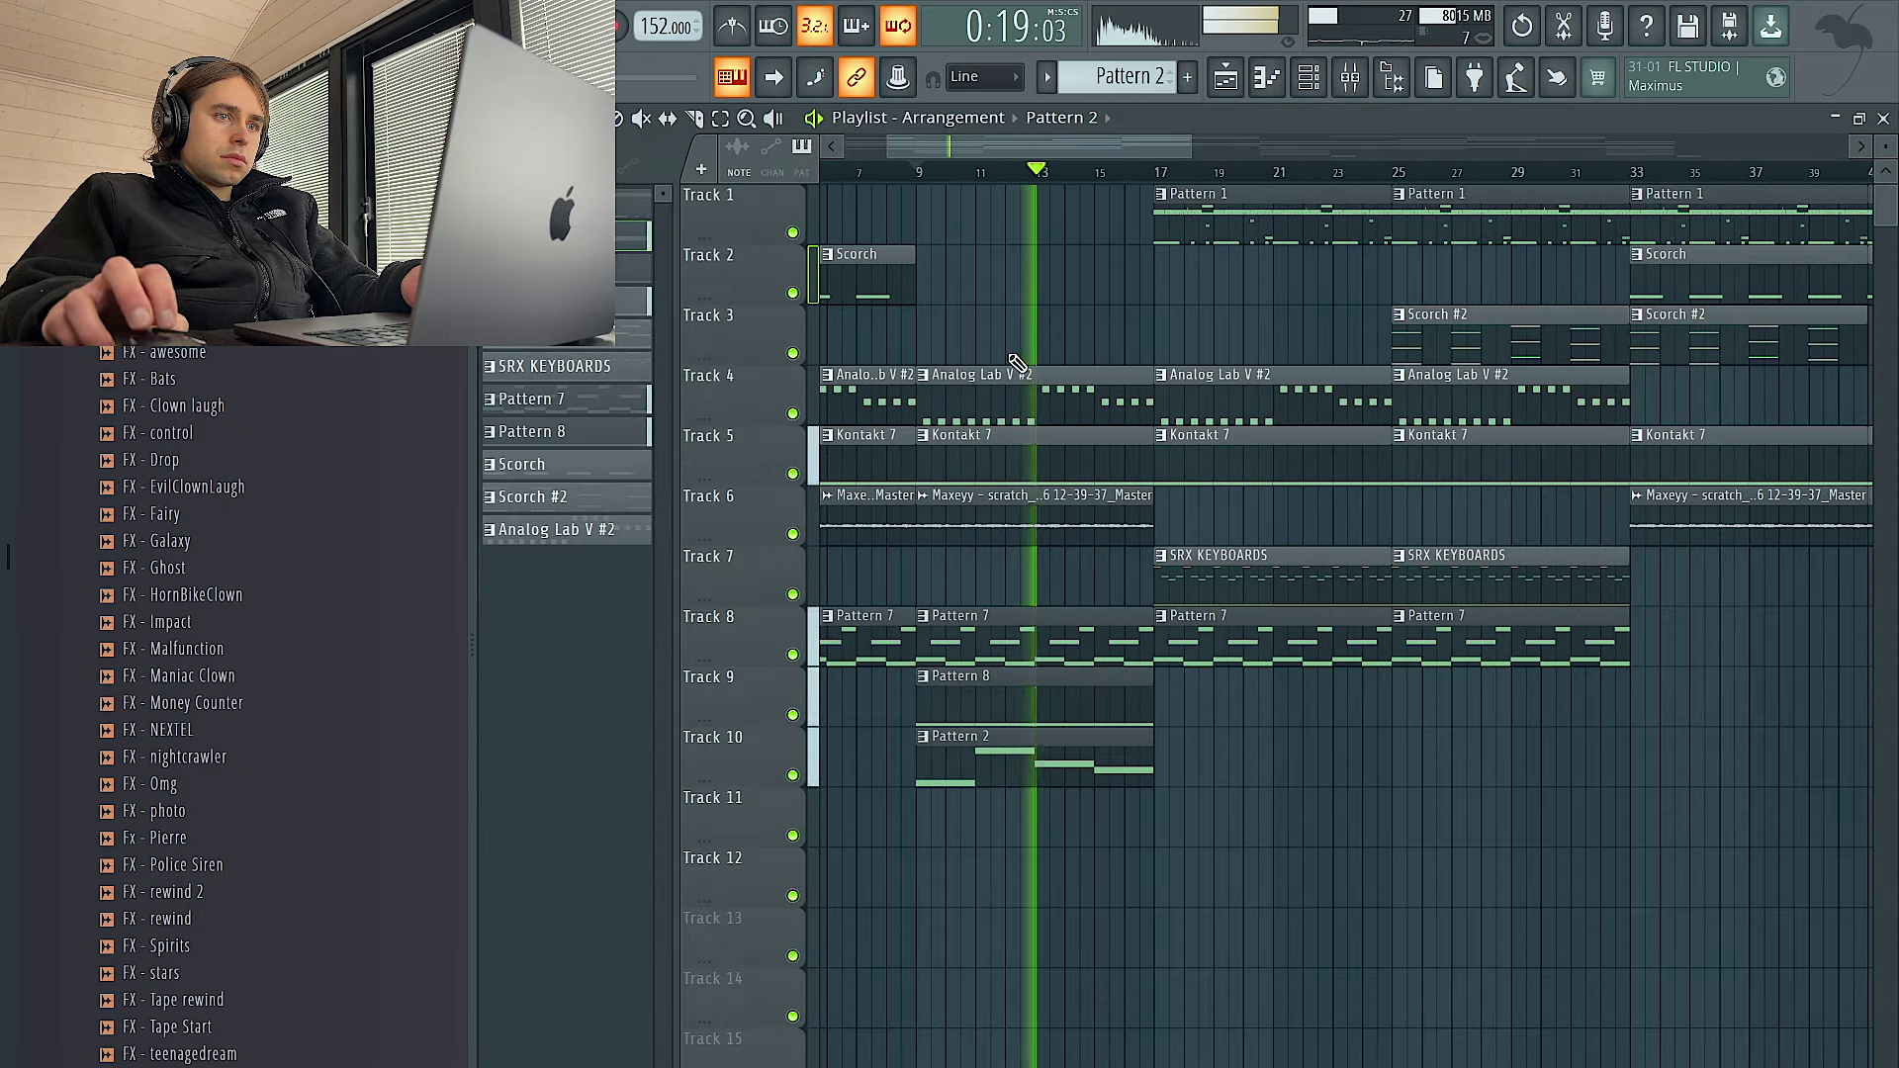
scroll(1088, 420, down, 3)
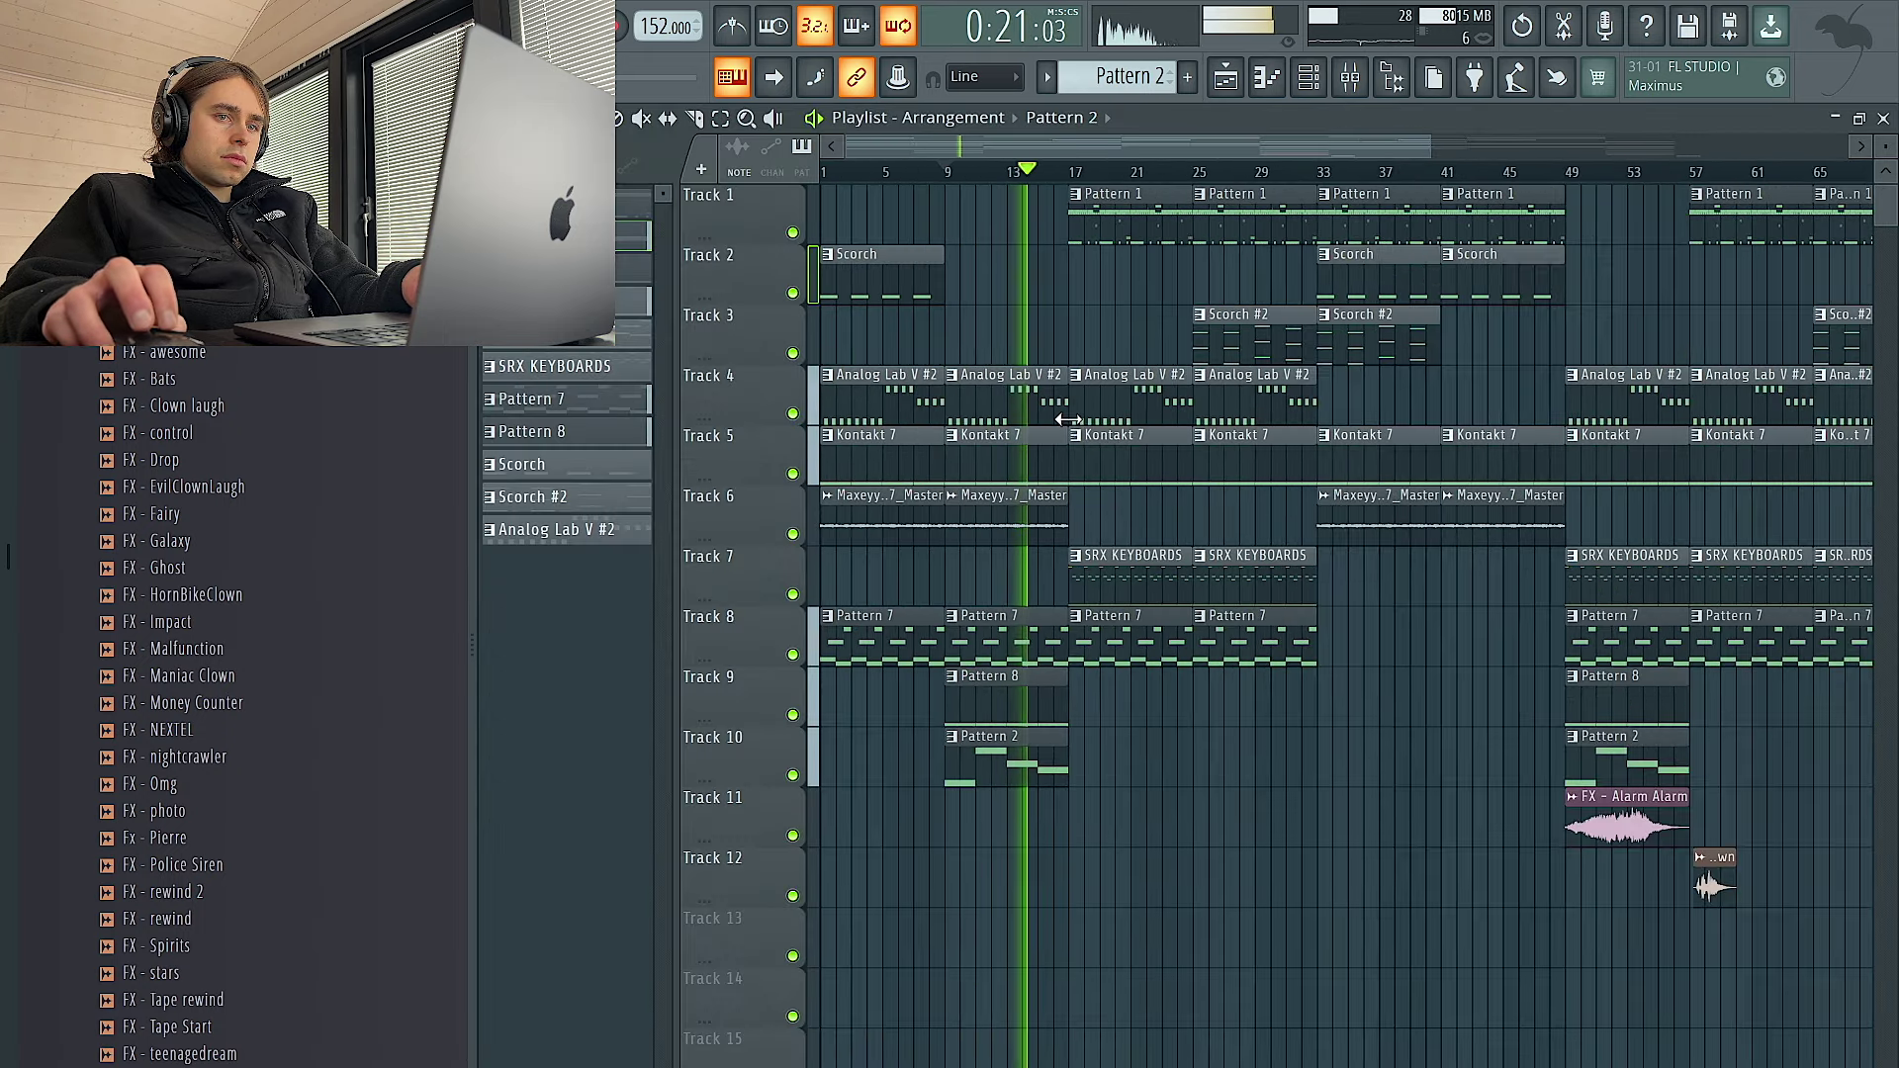
click(1713, 889)
drag(1713, 888, 1088, 869)
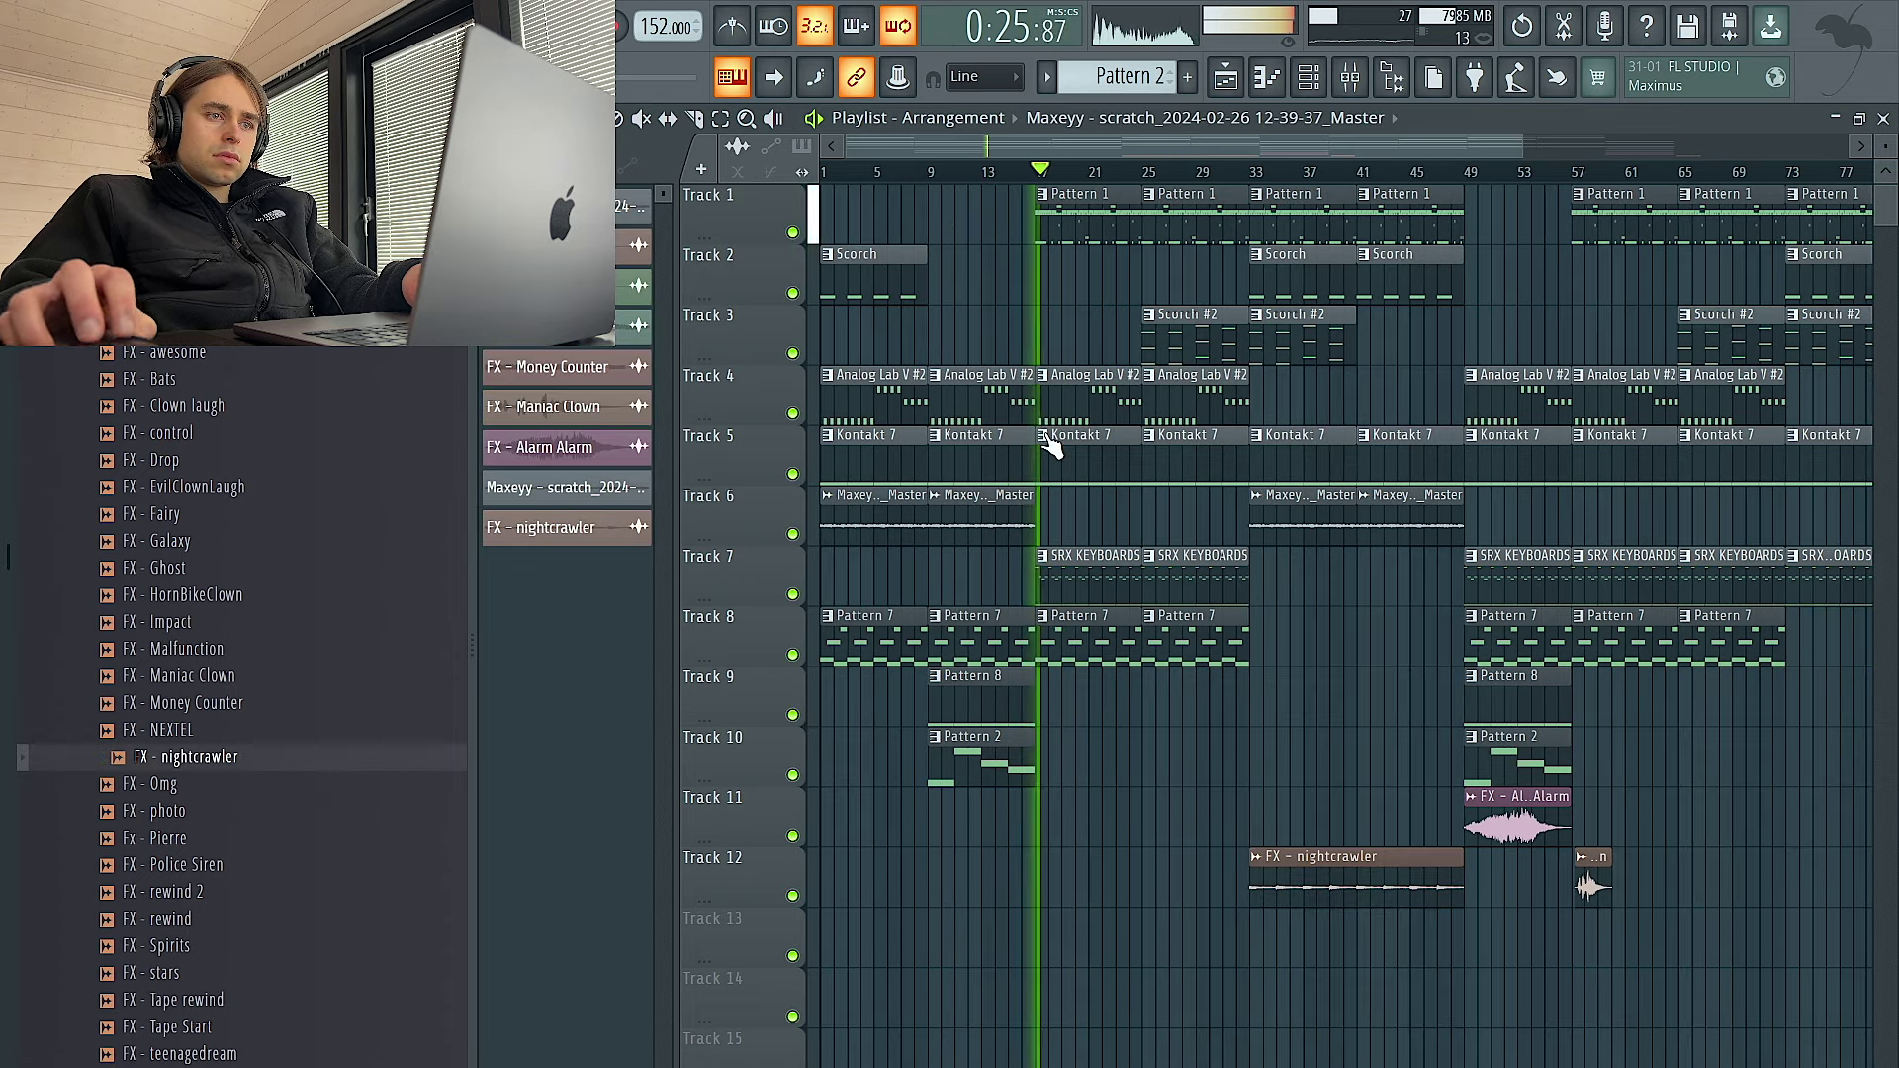
Replace the reversed clips at bars 1 and 9 with SRX KEYBOARDS clips on Track 7, and shift the FX - nightcrawler clip earlier
click(957, 495)
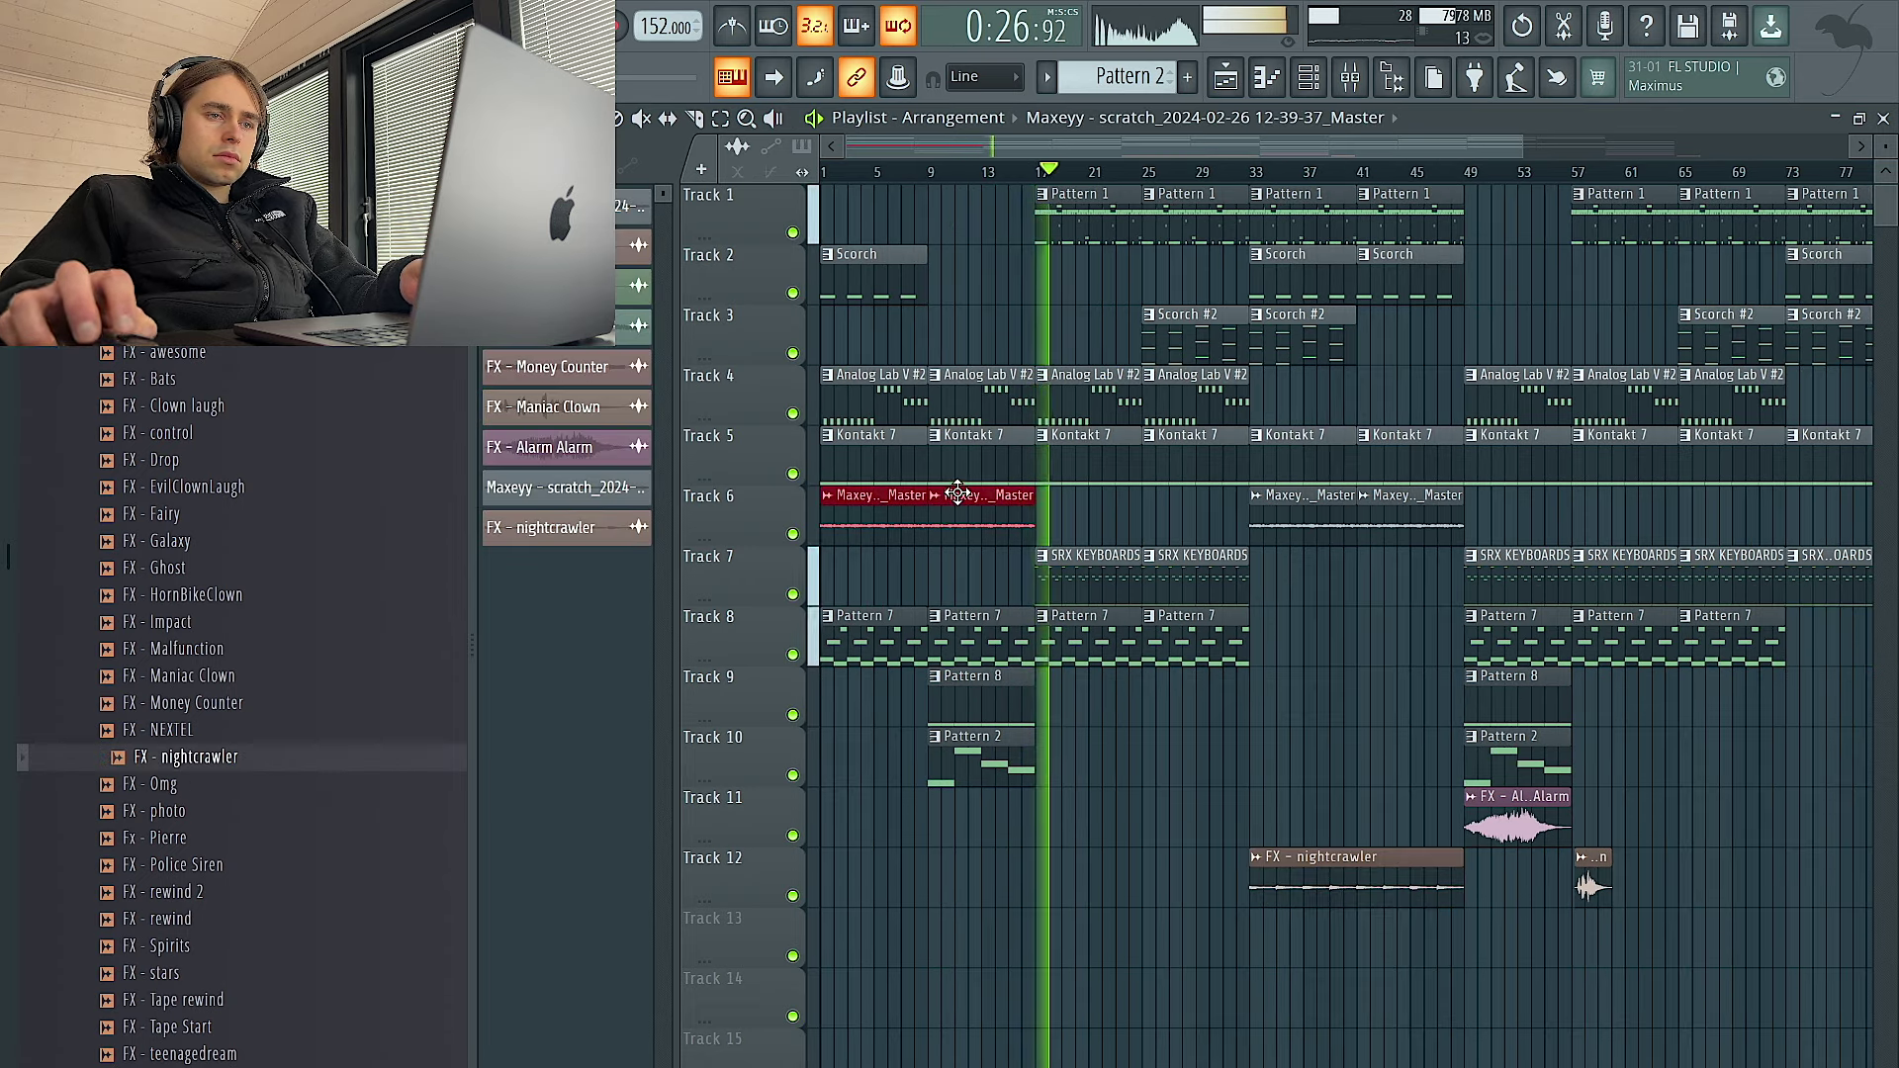
key(Delete)
click(1102, 577)
drag(1102, 576, 887, 583)
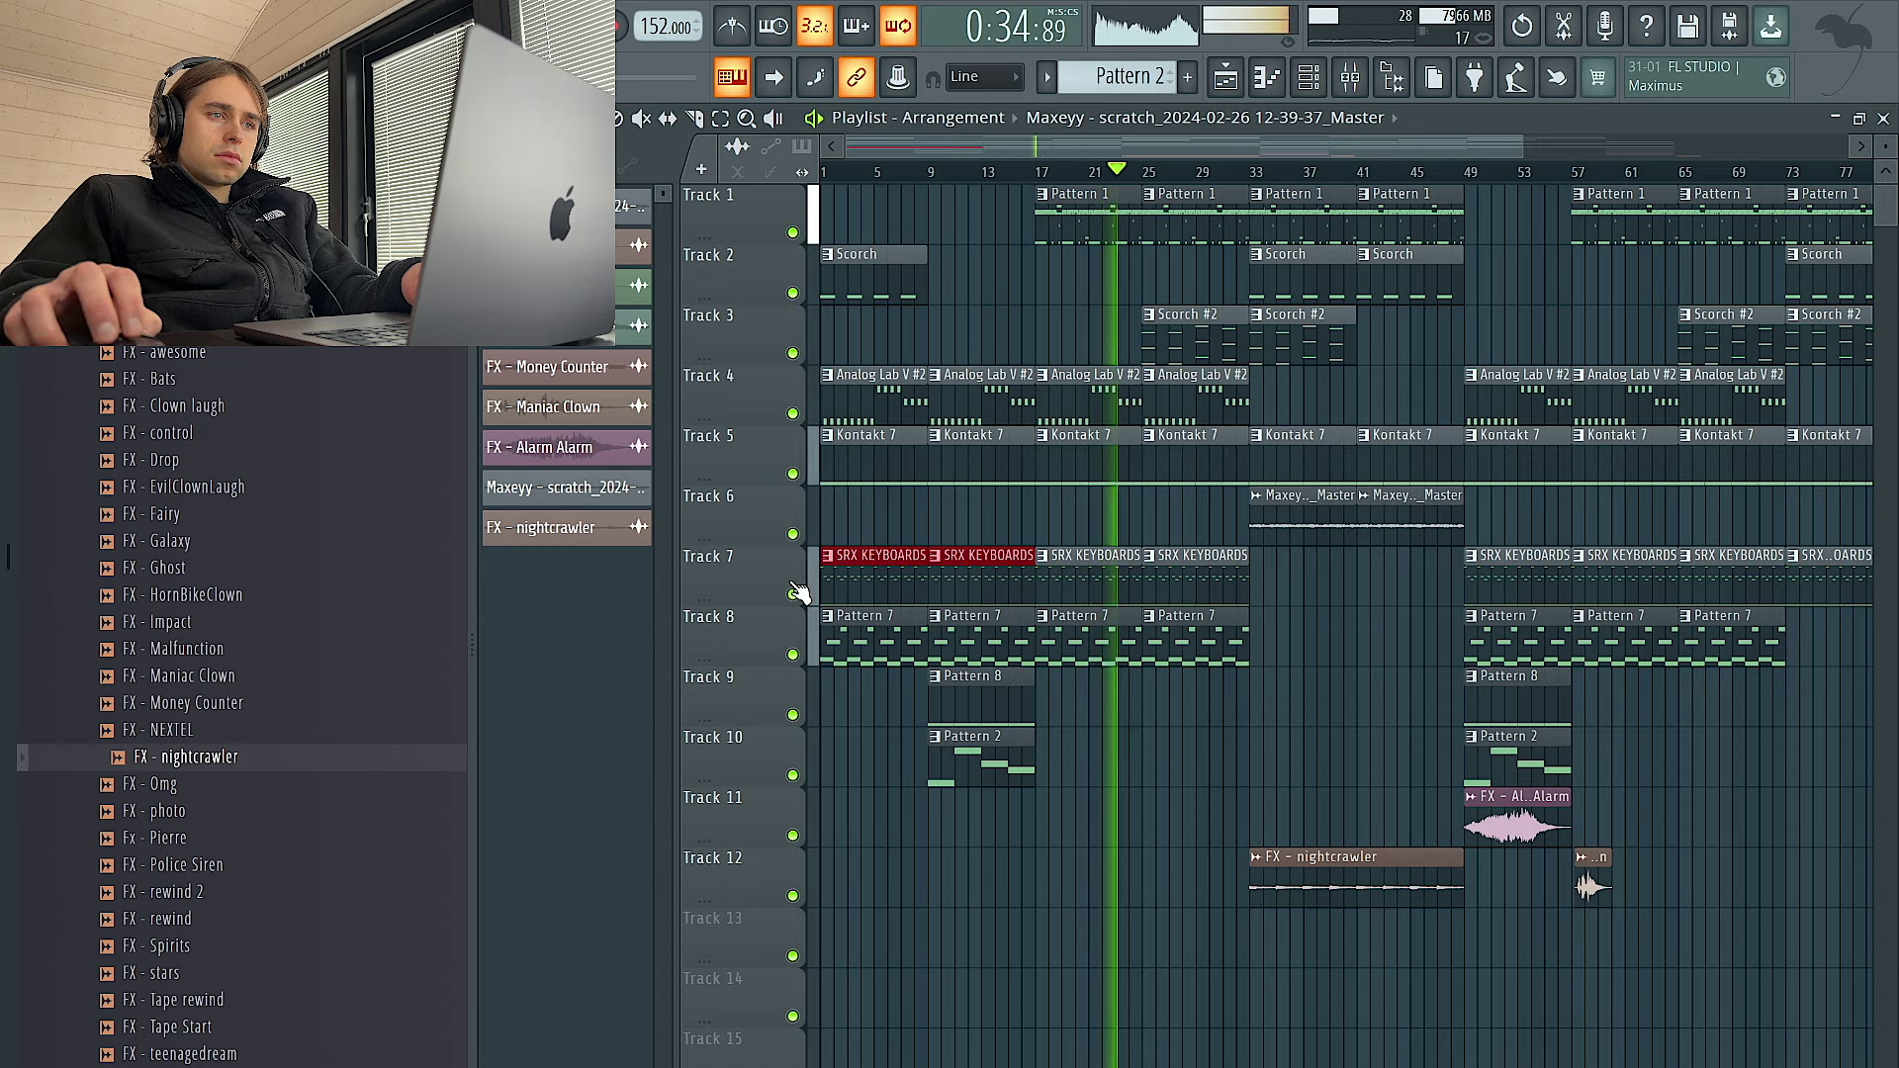
drag(1328, 883, 1208, 884)
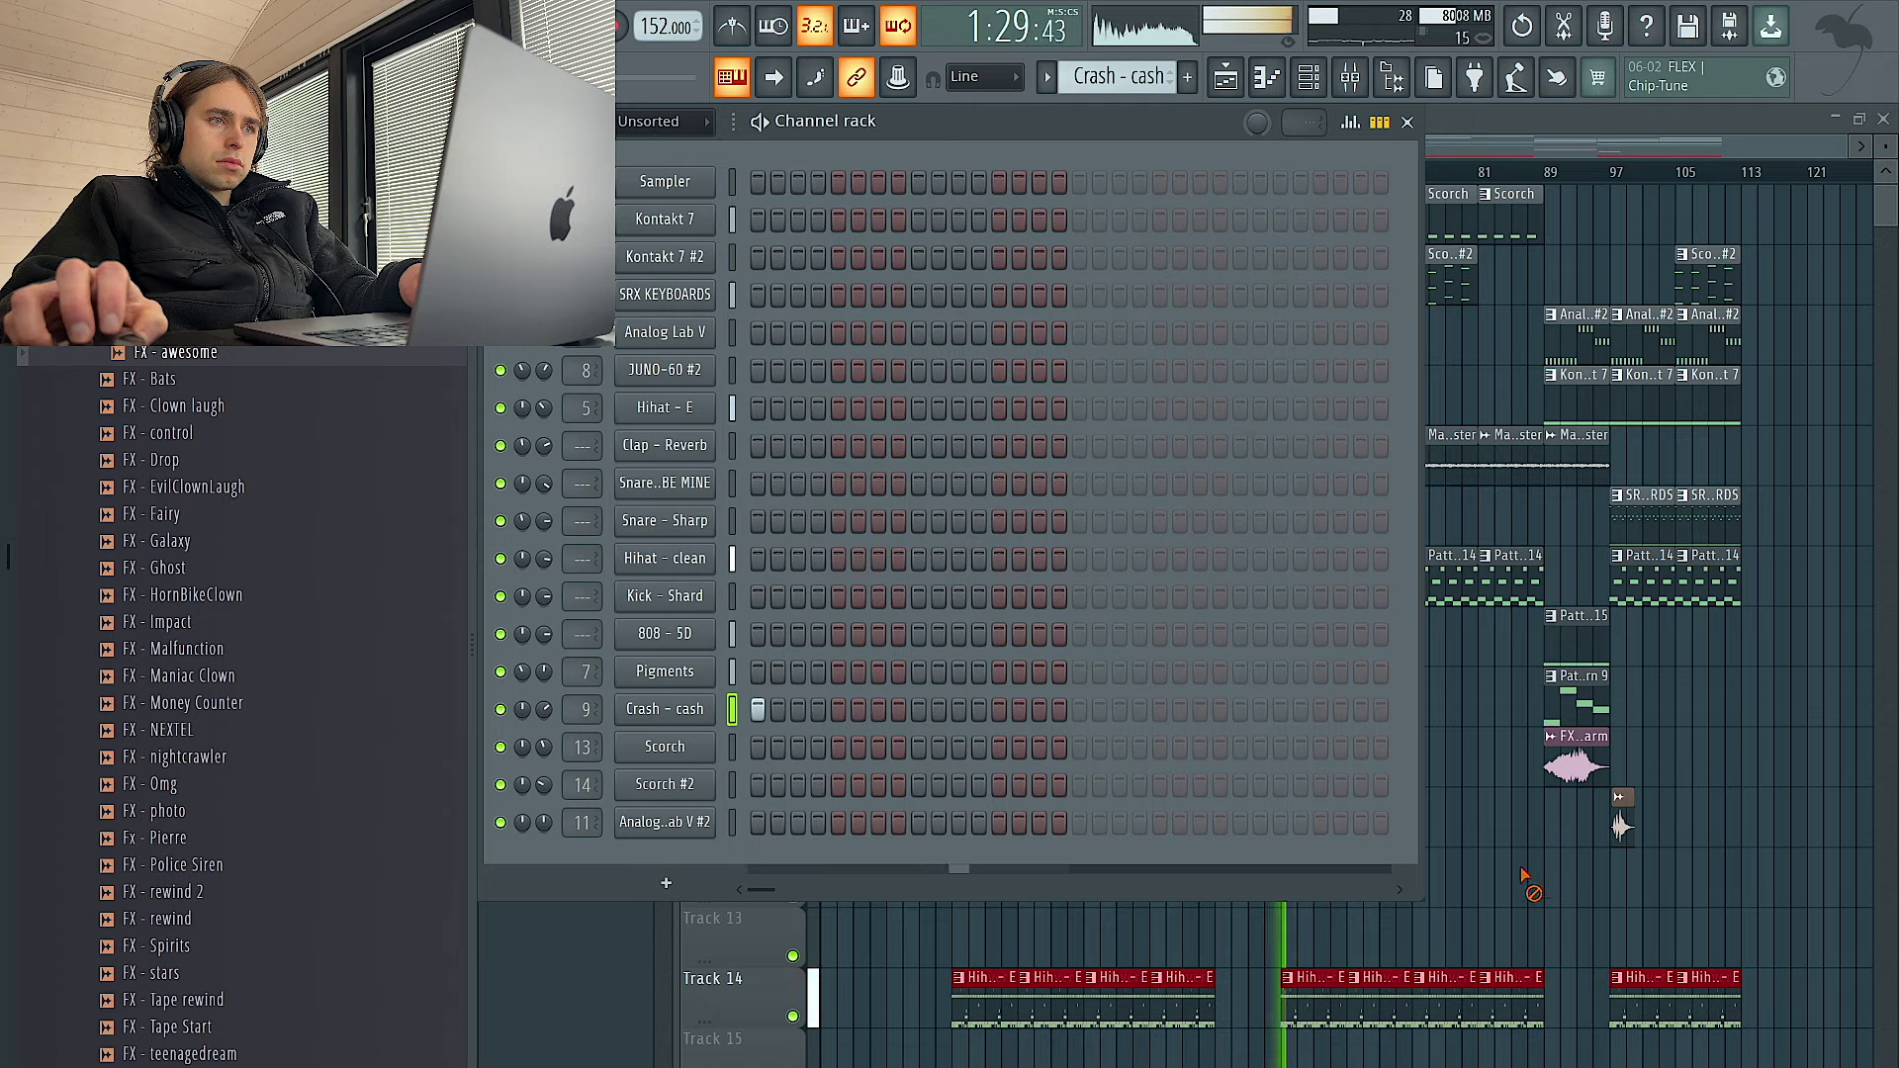
Add the separate drum pattern clips, Hihat - E through 808 - 5D and Crash - cash, on Tracks 15 to 22 at bar 57
key(F6)
click(1386, 995)
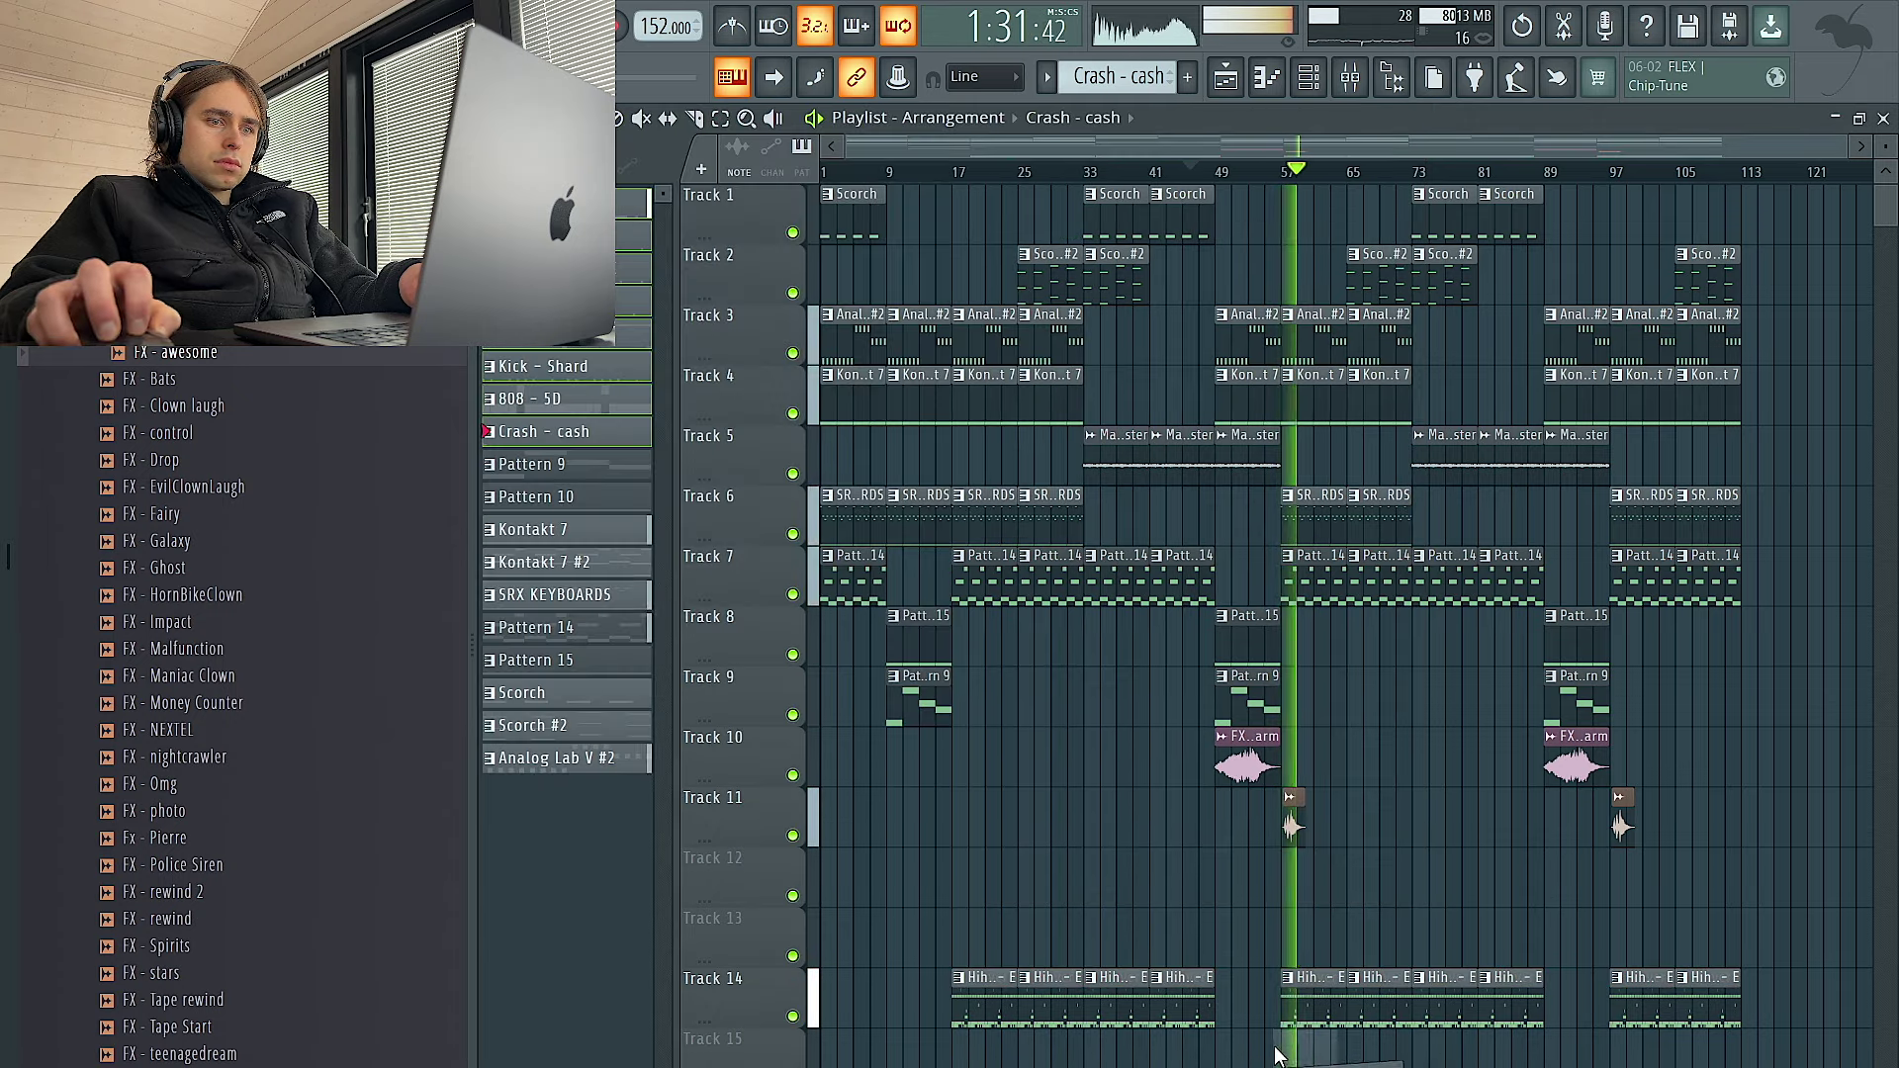
click(1293, 1049)
scroll(1320, 954, down, 3)
scroll(1307, 910, up, 2)
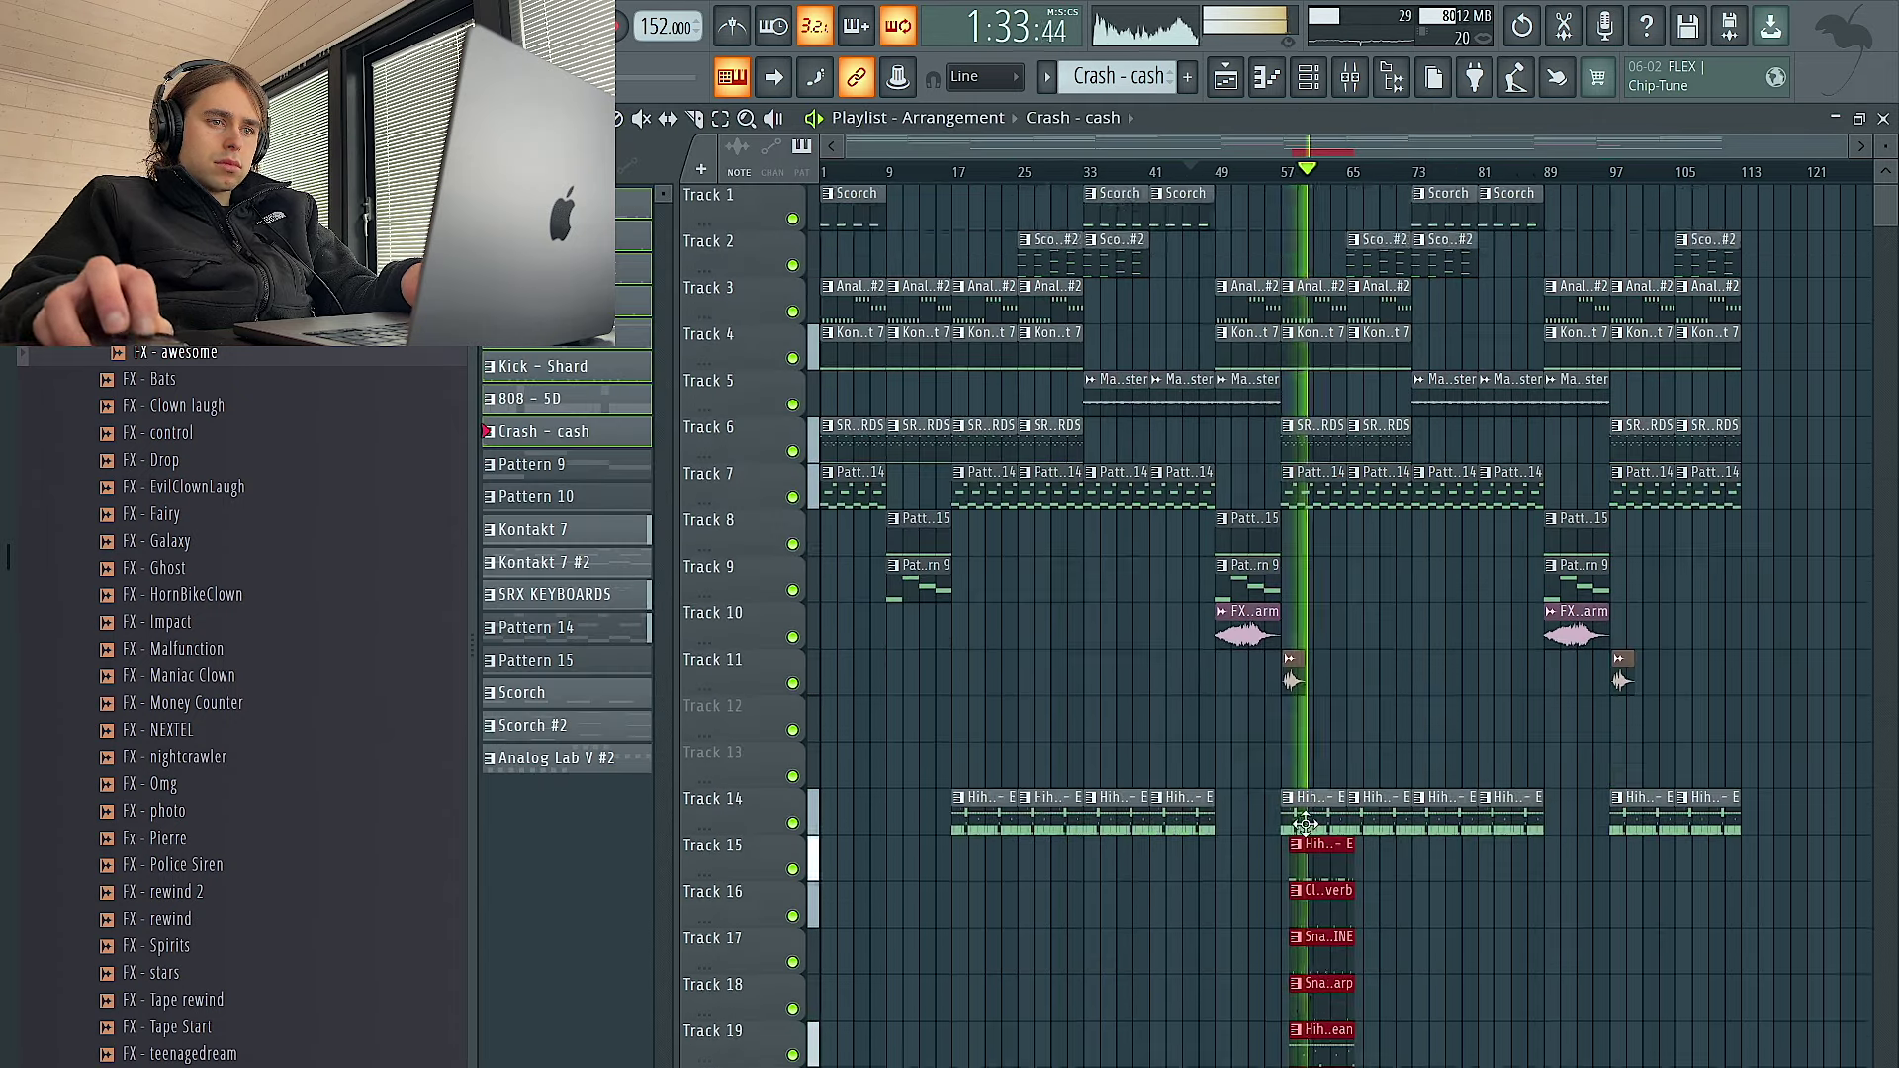
scroll(1310, 920, up, 5)
drag(1295, 873, 1265, 870)
ctrl+click(1603, 966)
scroll(1514, 957, down, 3)
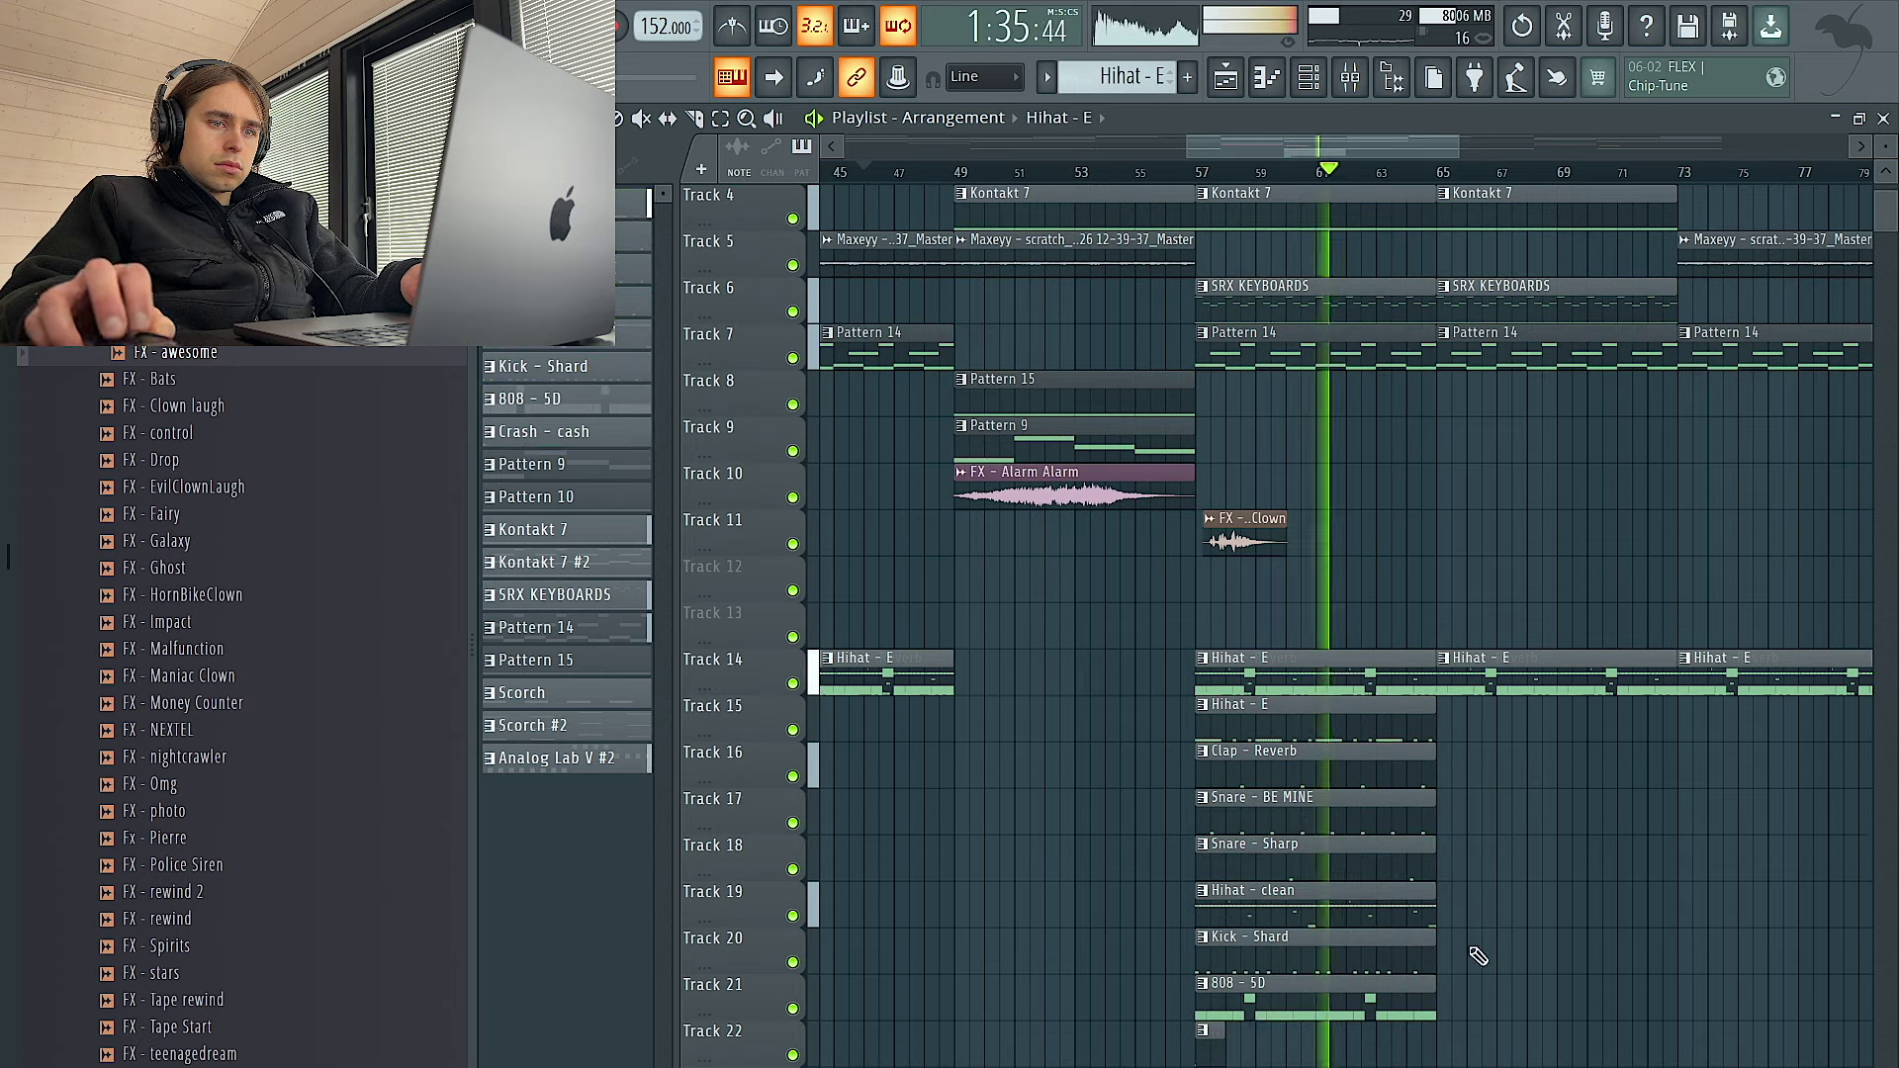
Extend the crash clip on Track 22 to bar 65 and clear the old combined Hihat - E clips from Track 14
drag(1219, 1044, 1433, 1044)
right_click(1352, 671)
drag(1221, 680, 1434, 682)
right_click(1507, 687)
drag(1365, 554, 1326, 1039)
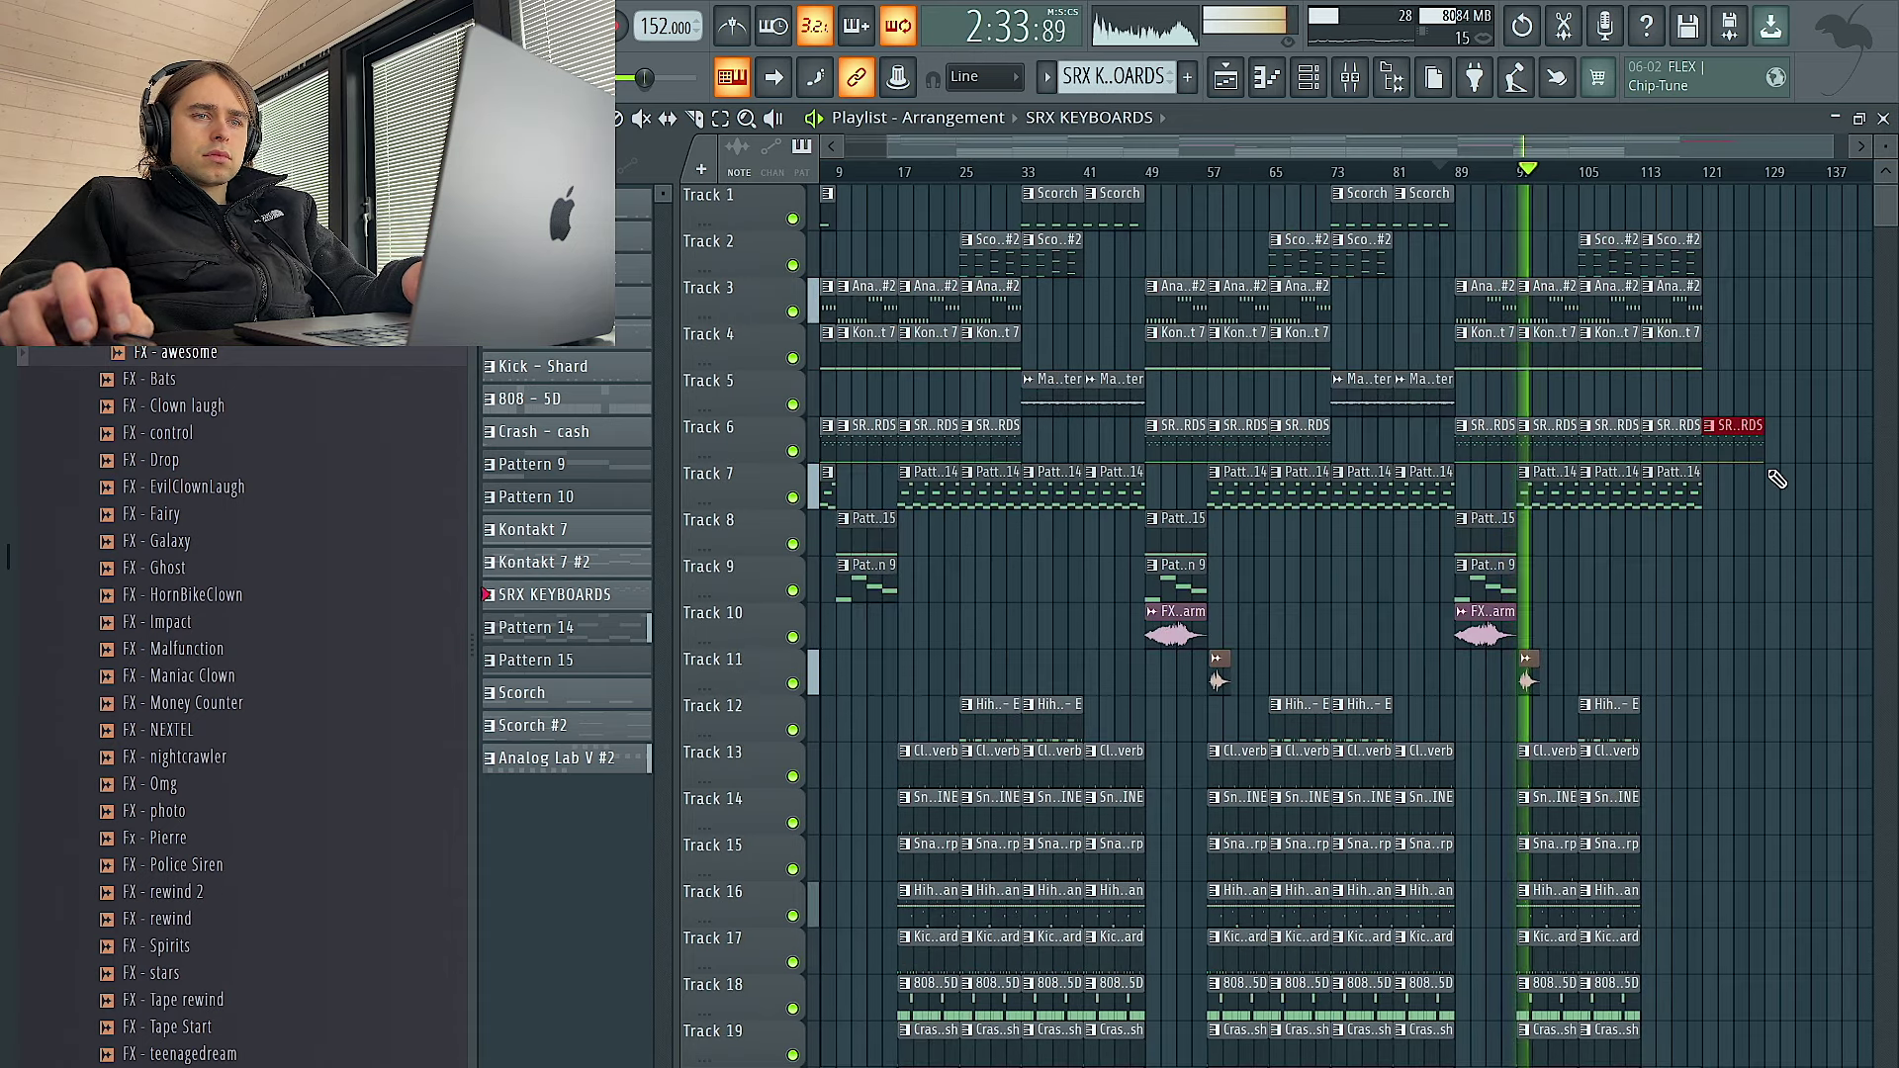
Delete the Track 2 to 4 clips at bar 113 and the SRX KEYBOARDS clip at bar 121, and add a final-section Scorch clip on Track 1
right_click(1684, 348)
right_click(1688, 314)
right_click(1691, 259)
right_click(1739, 439)
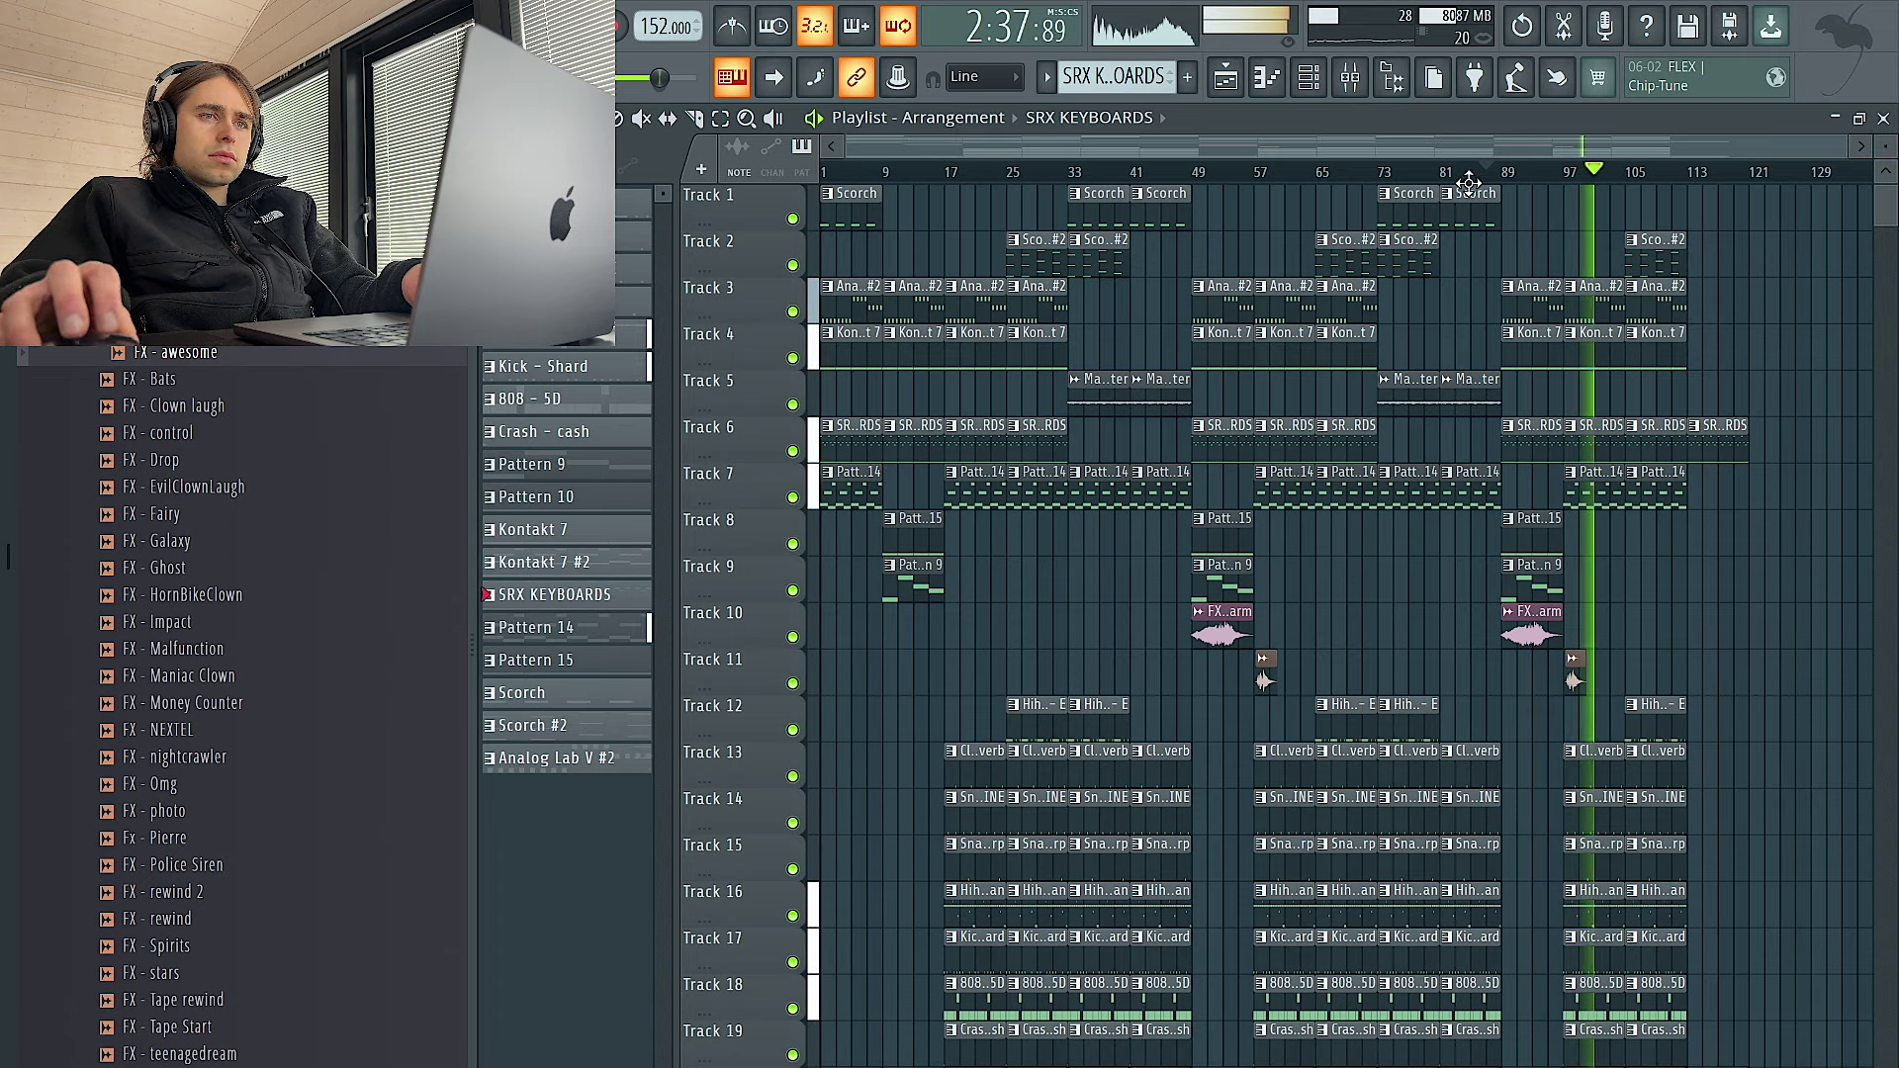
click(1464, 211)
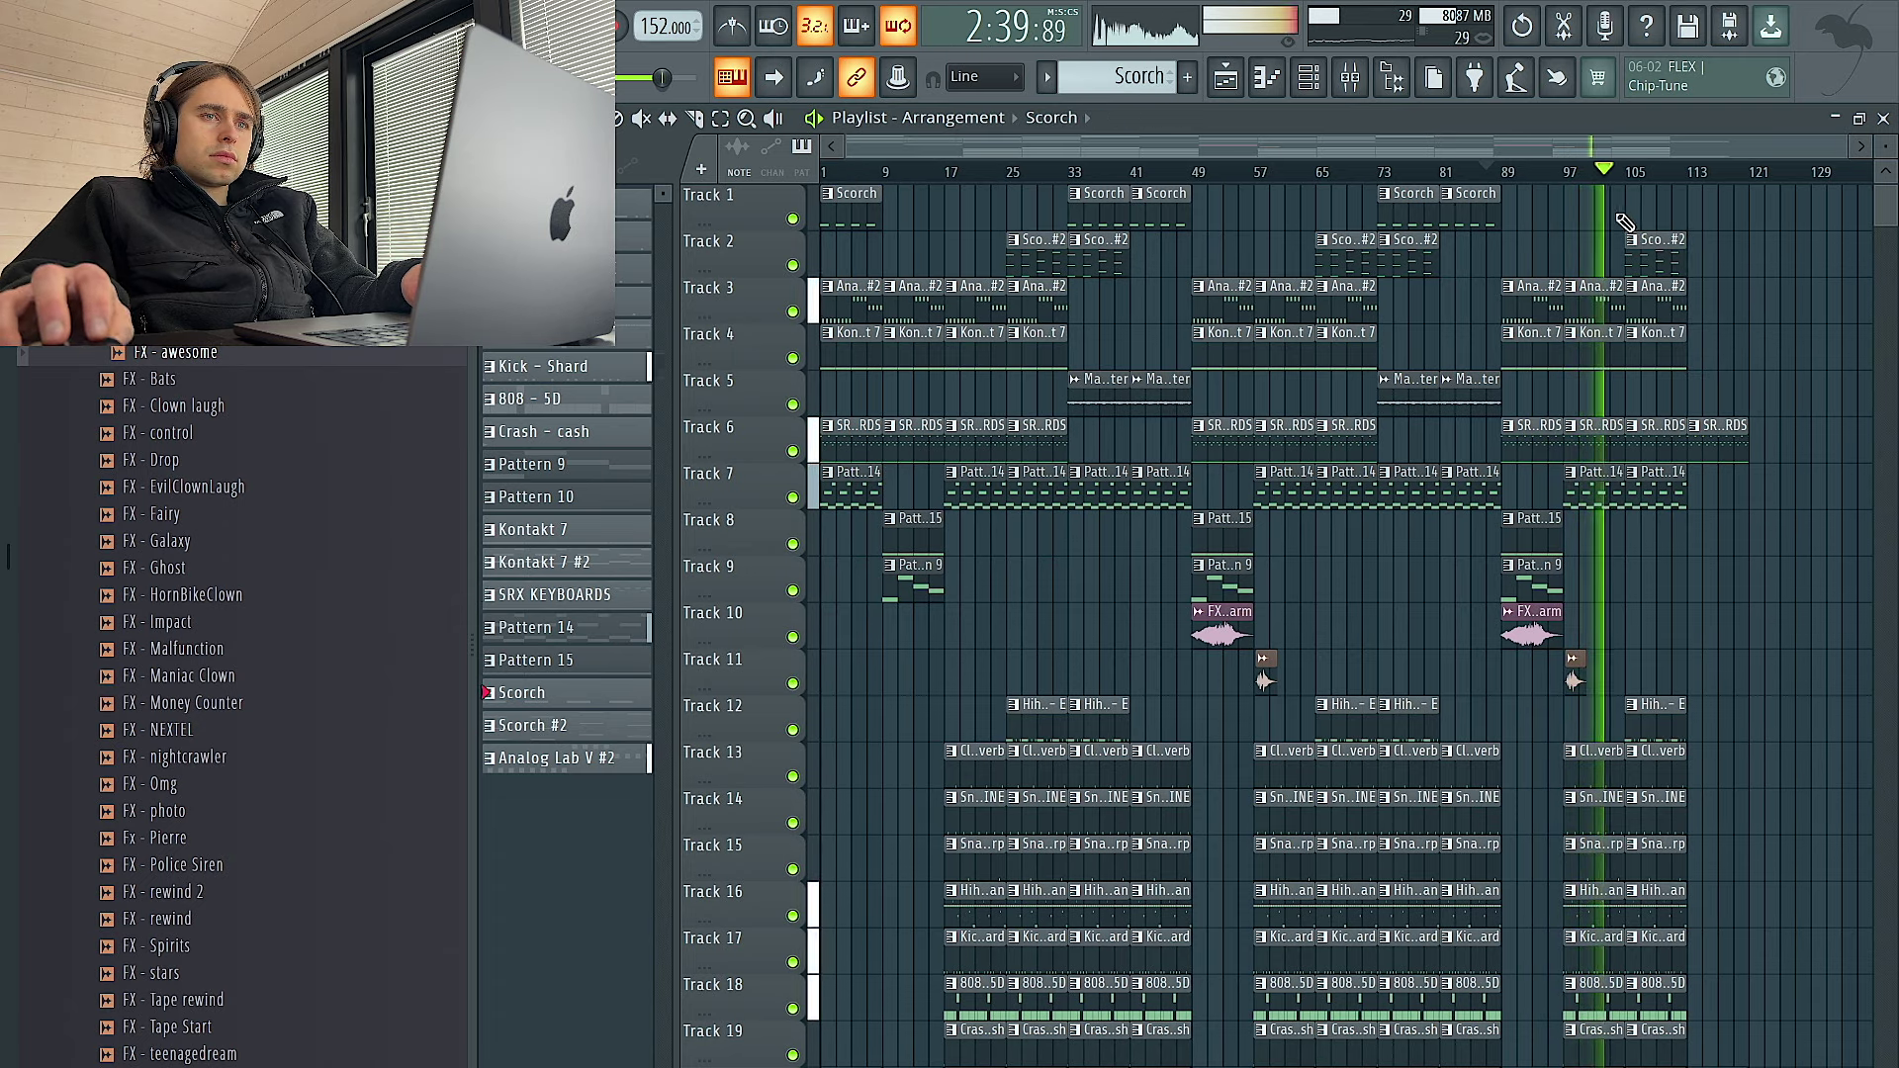
click(1625, 216)
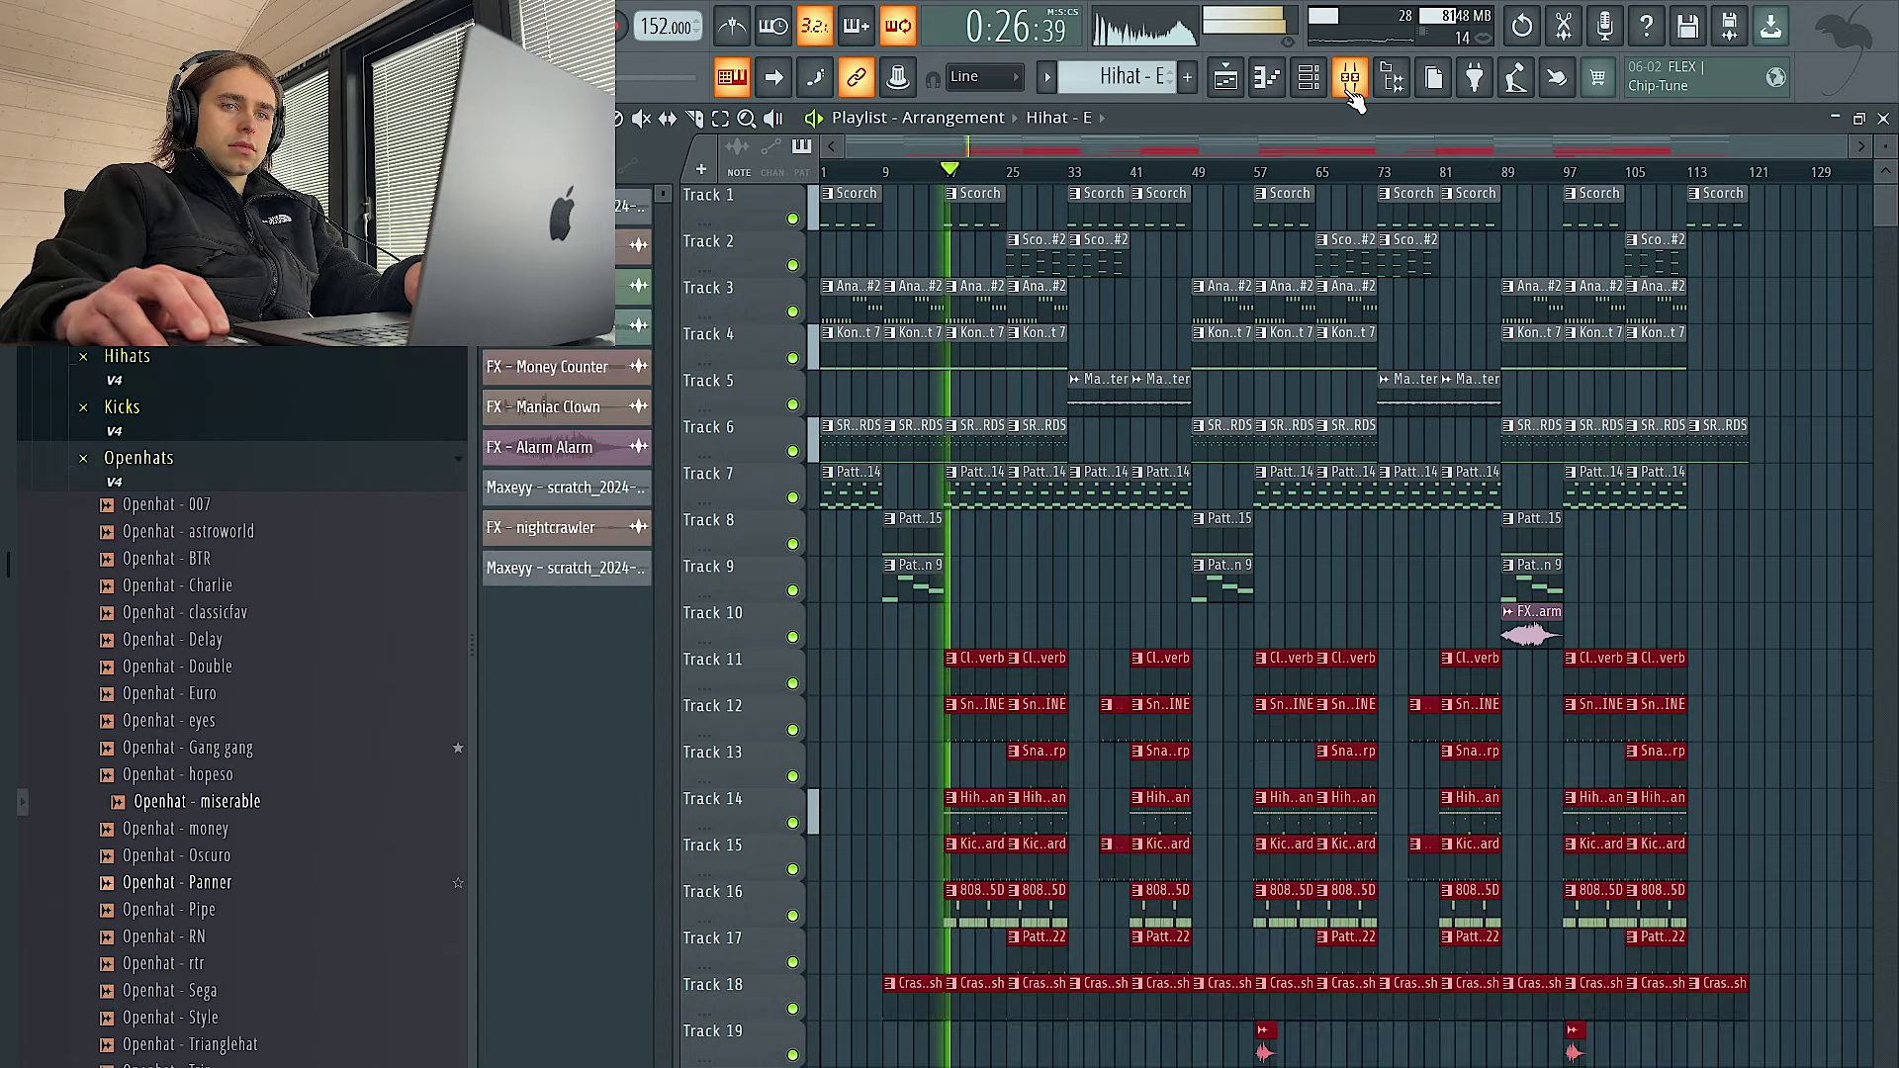
Enable Fruity Limiter on the master, raise its ceiling and adjust its gain and saturation
click(1350, 77)
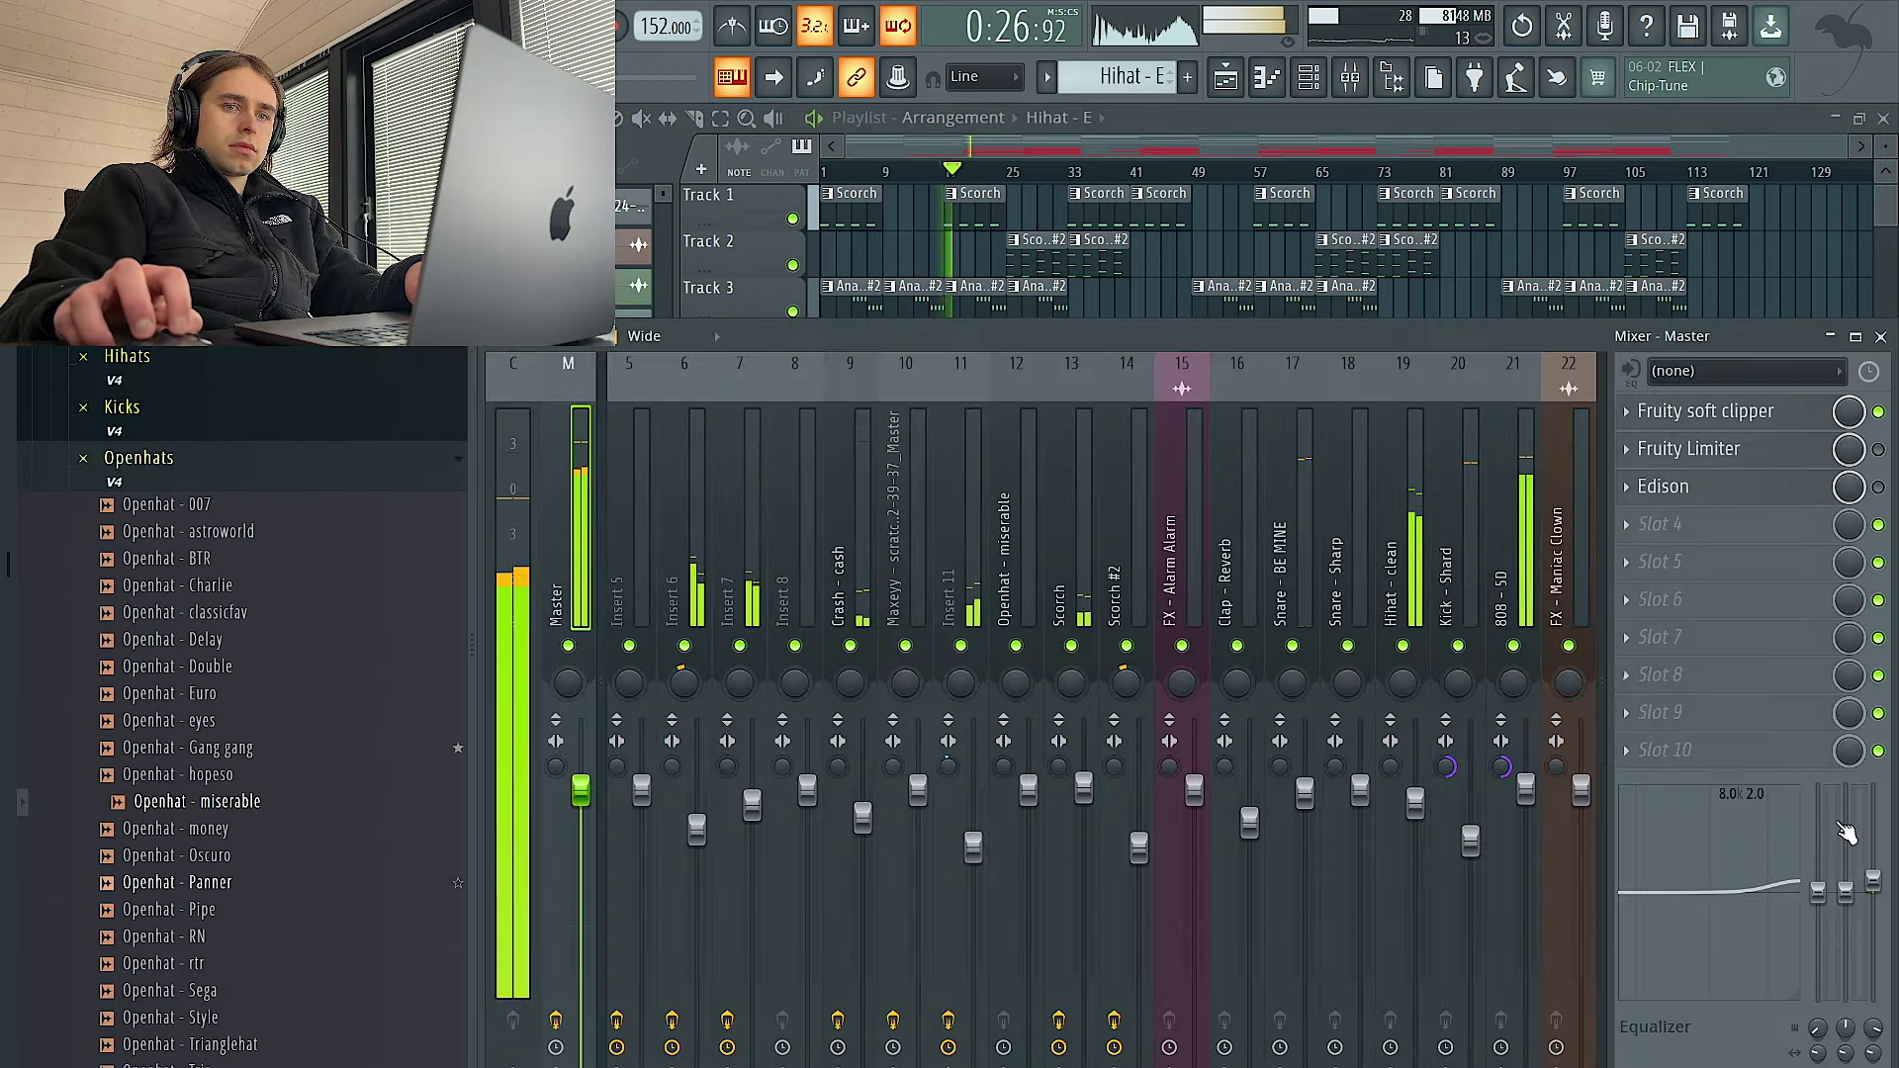
click(1878, 450)
click(1175, 316)
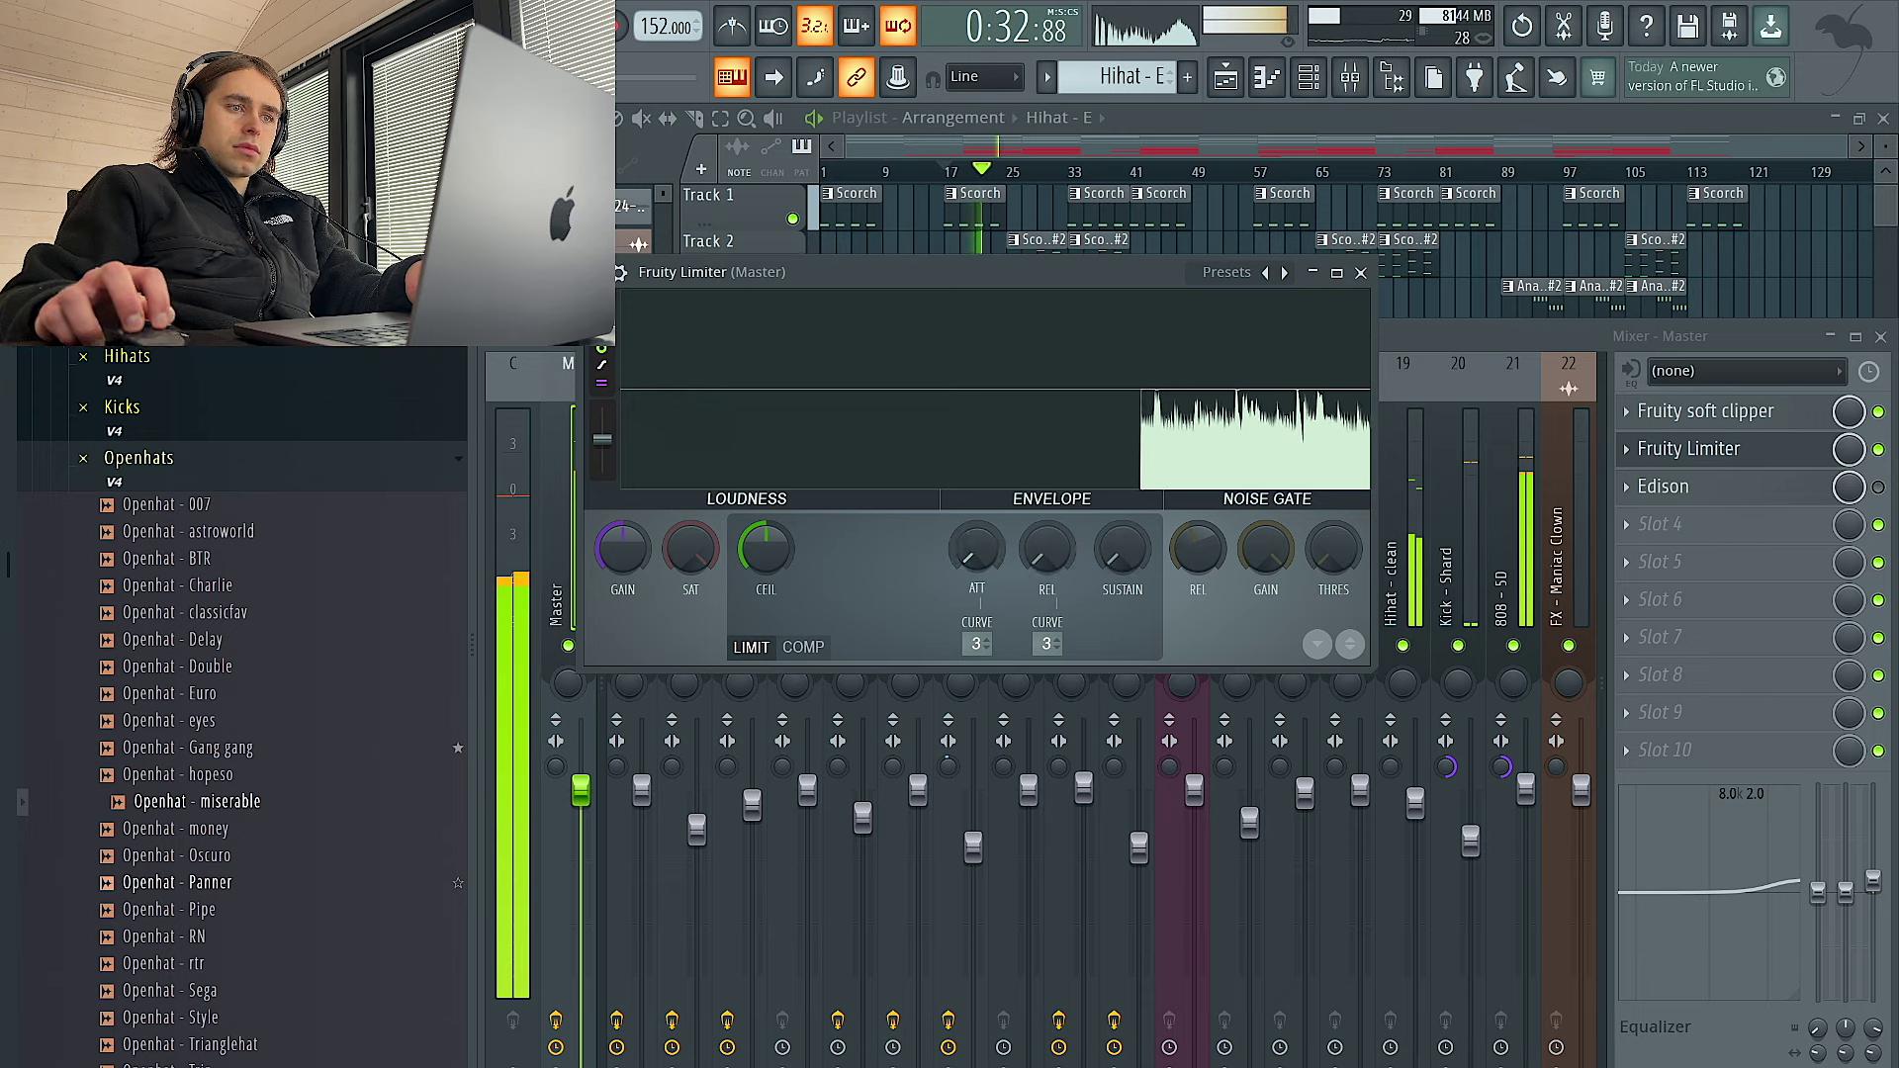
drag(770, 553, 770, 455)
drag(624, 551, 692, 585)
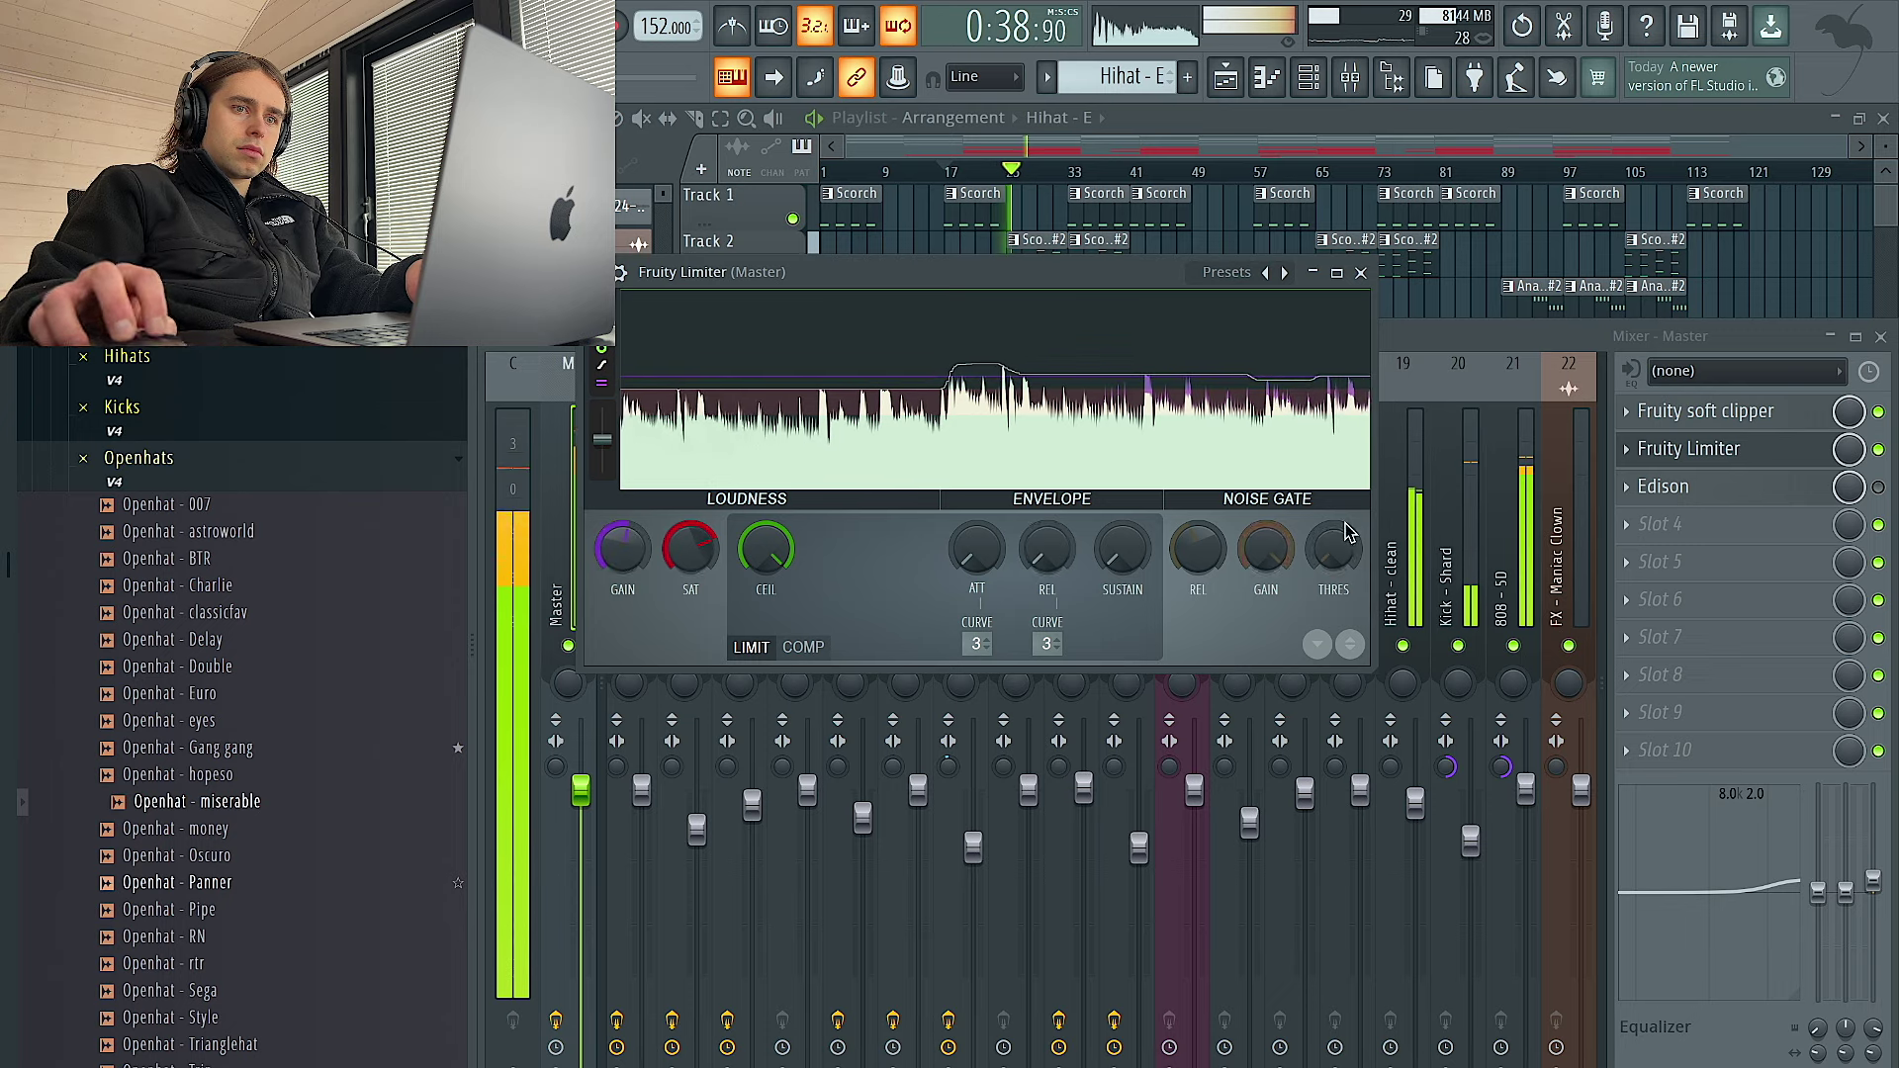
Lower the Hihat - clean mixer level slightly
click(1418, 803)
click(1347, 79)
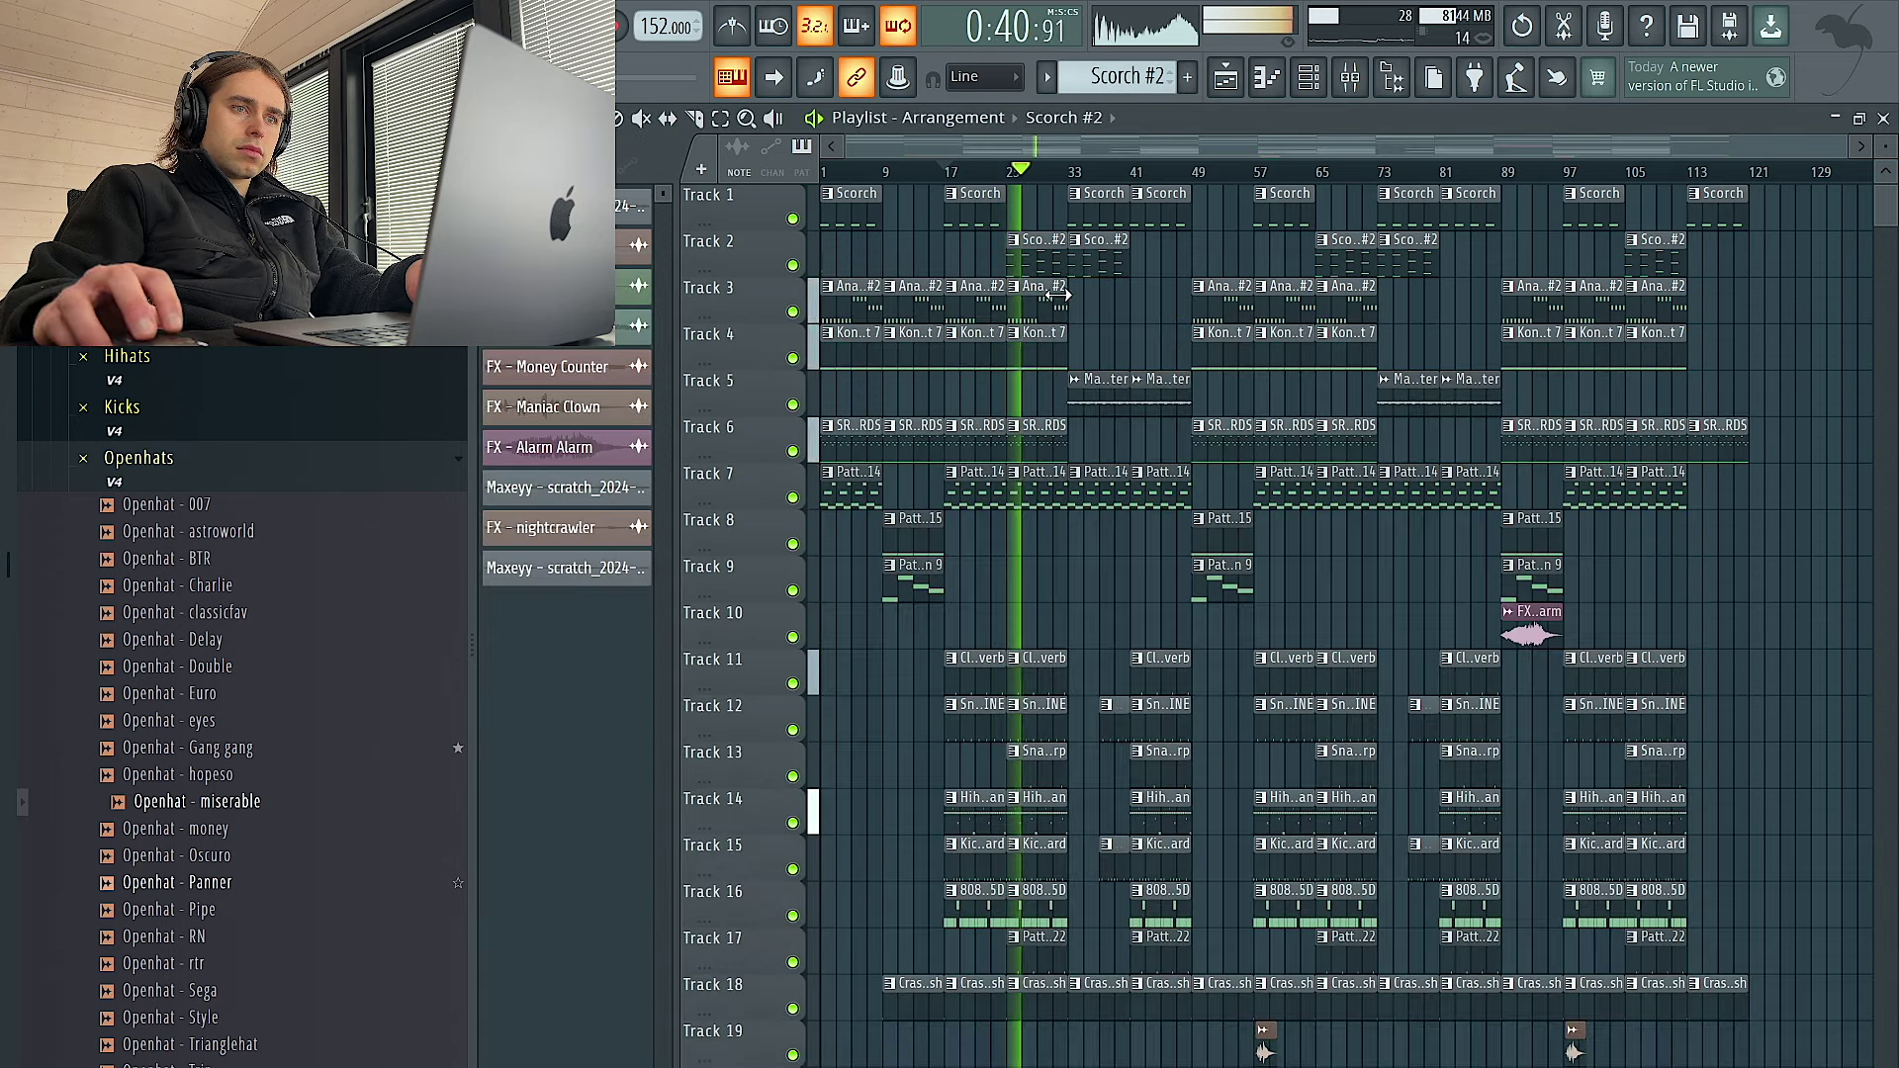
click(1345, 79)
Reduce the master equalizer's high band to 1.5 and turn the Hihat - clean level down a little further
click(582, 538)
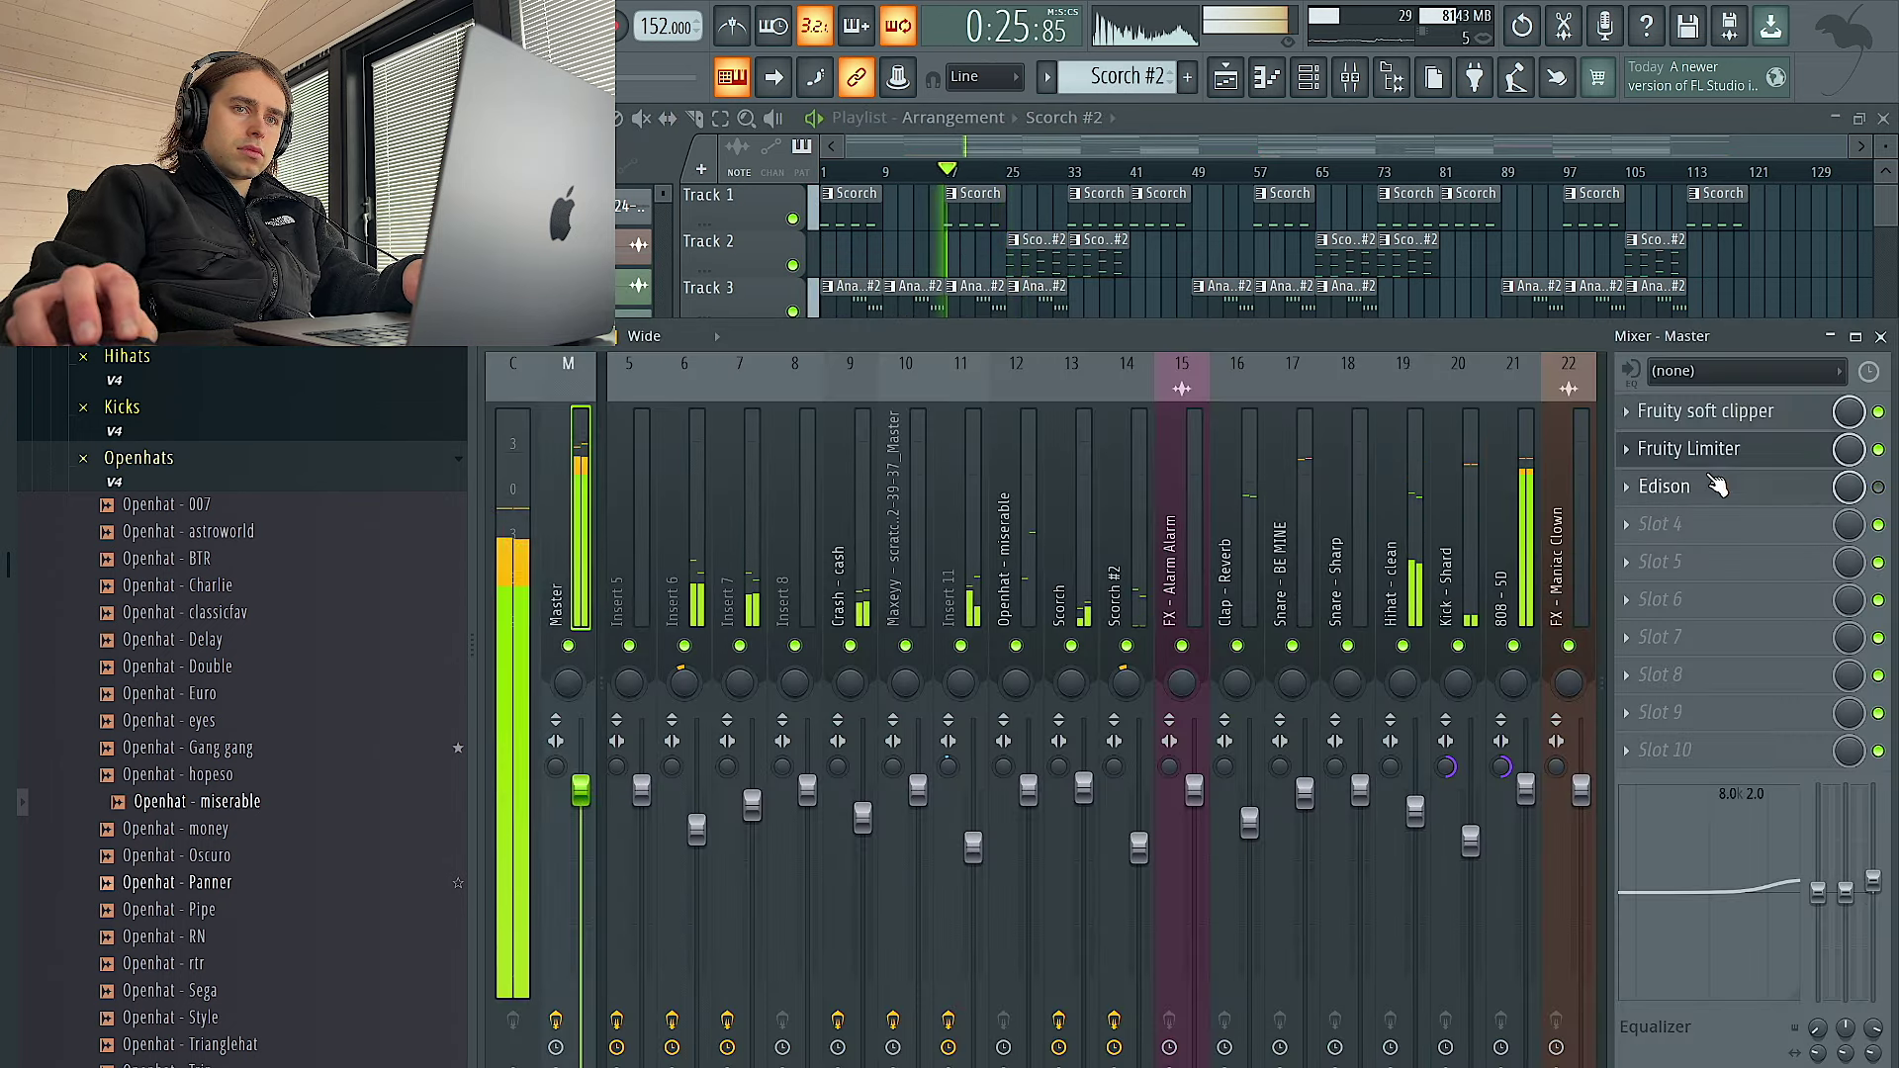
click(1692, 450)
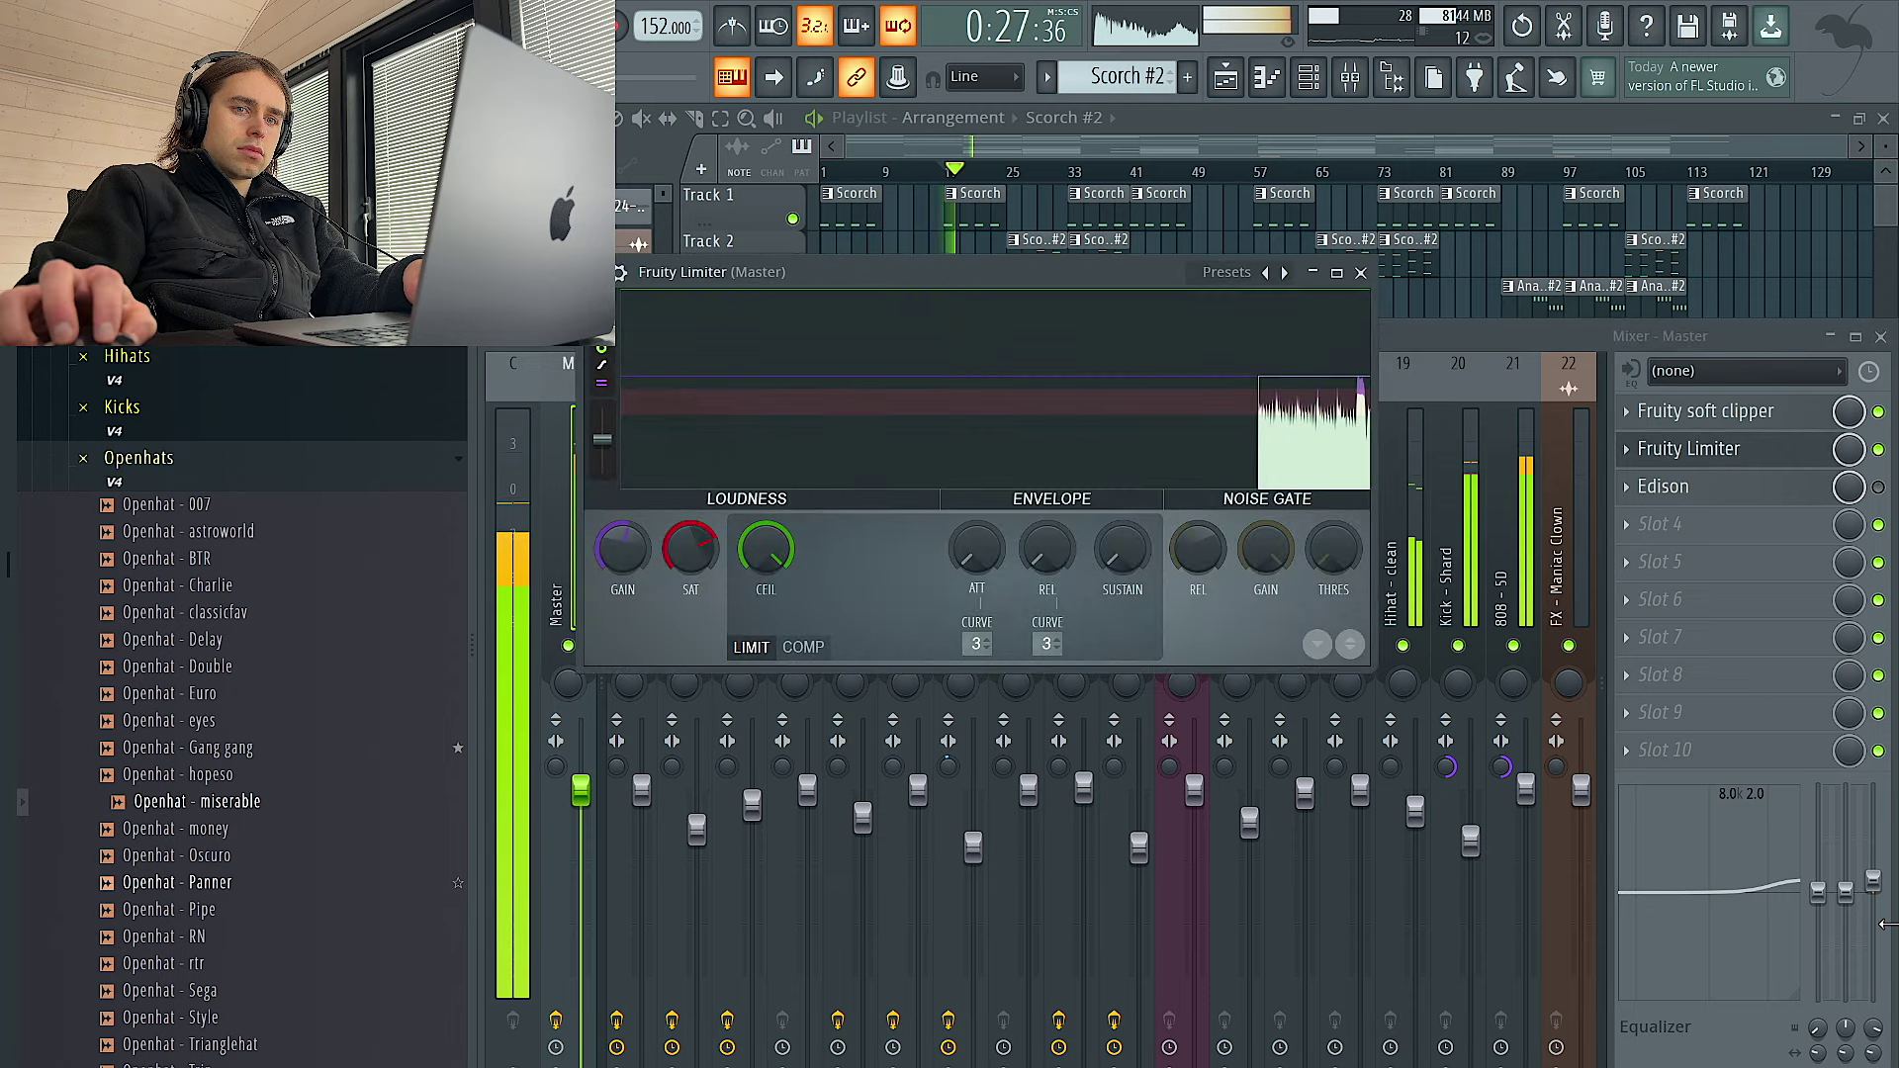
click(1884, 908)
click(1414, 821)
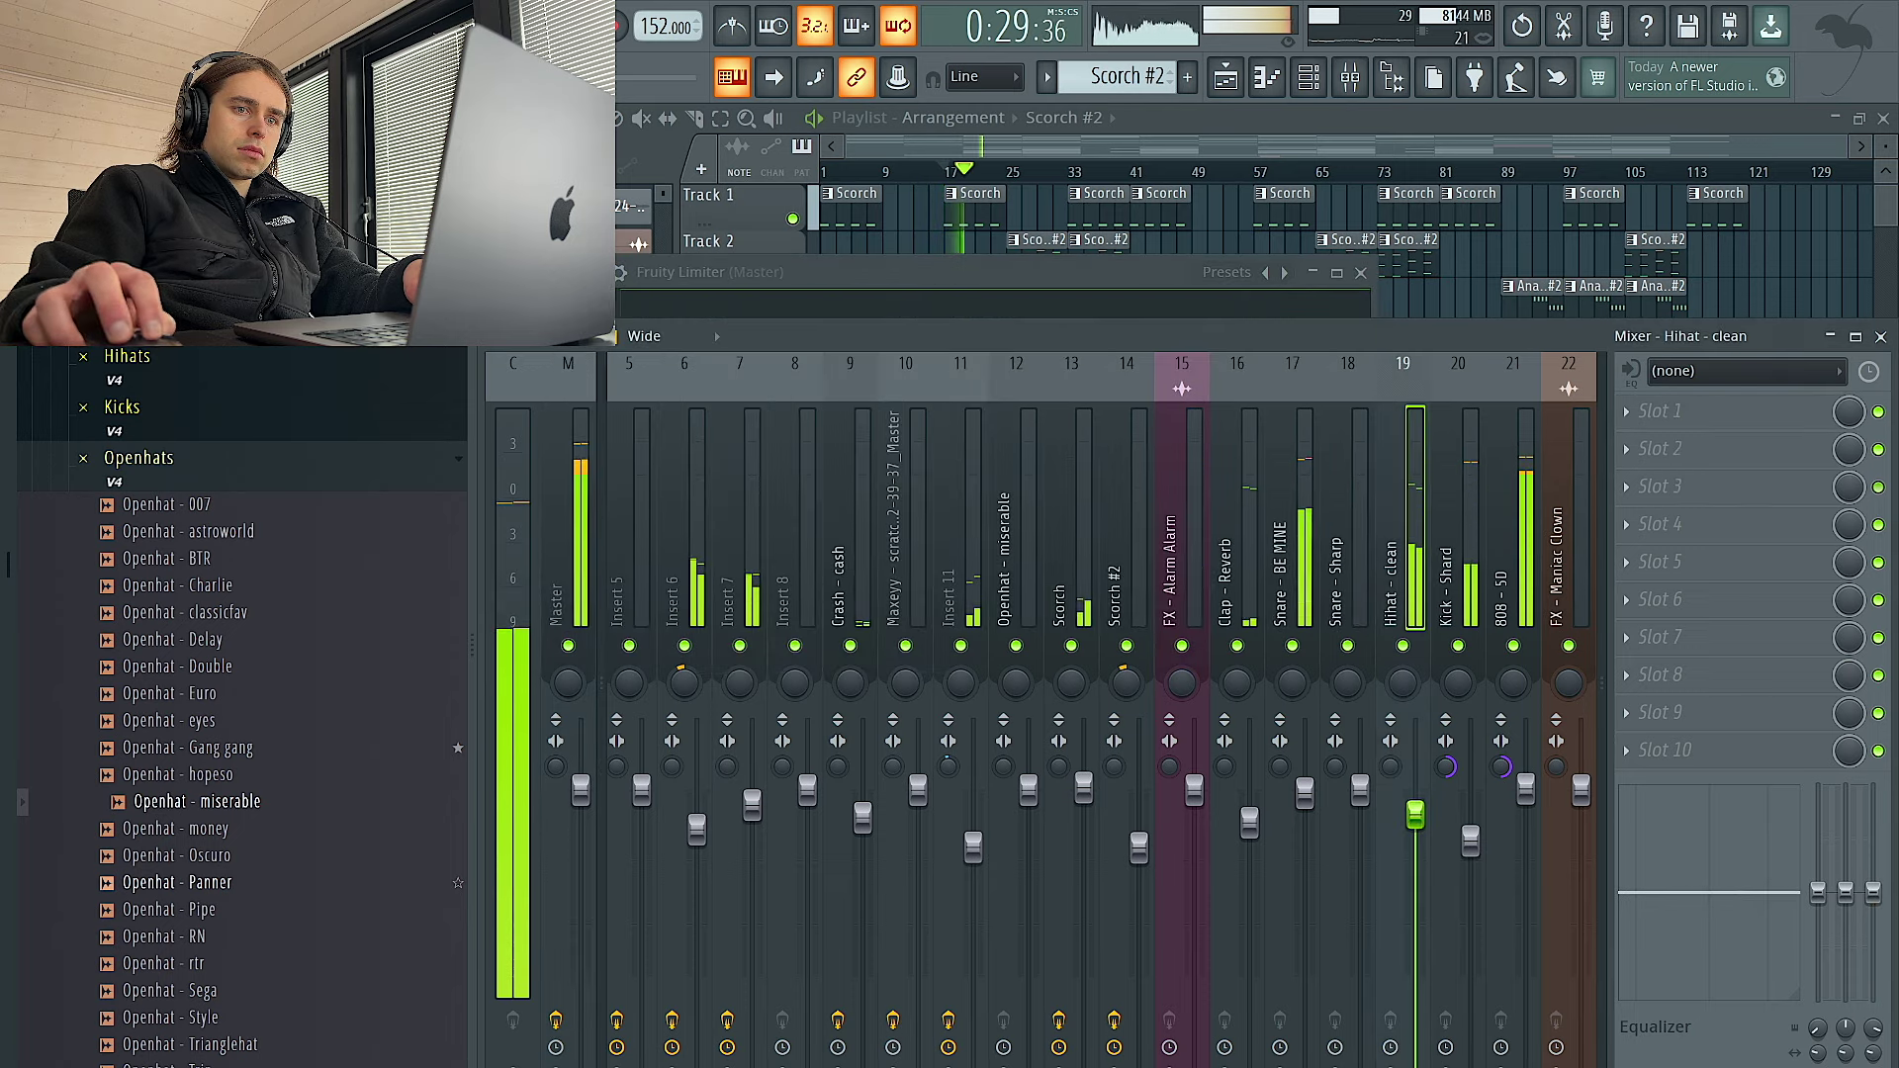
click(999, 278)
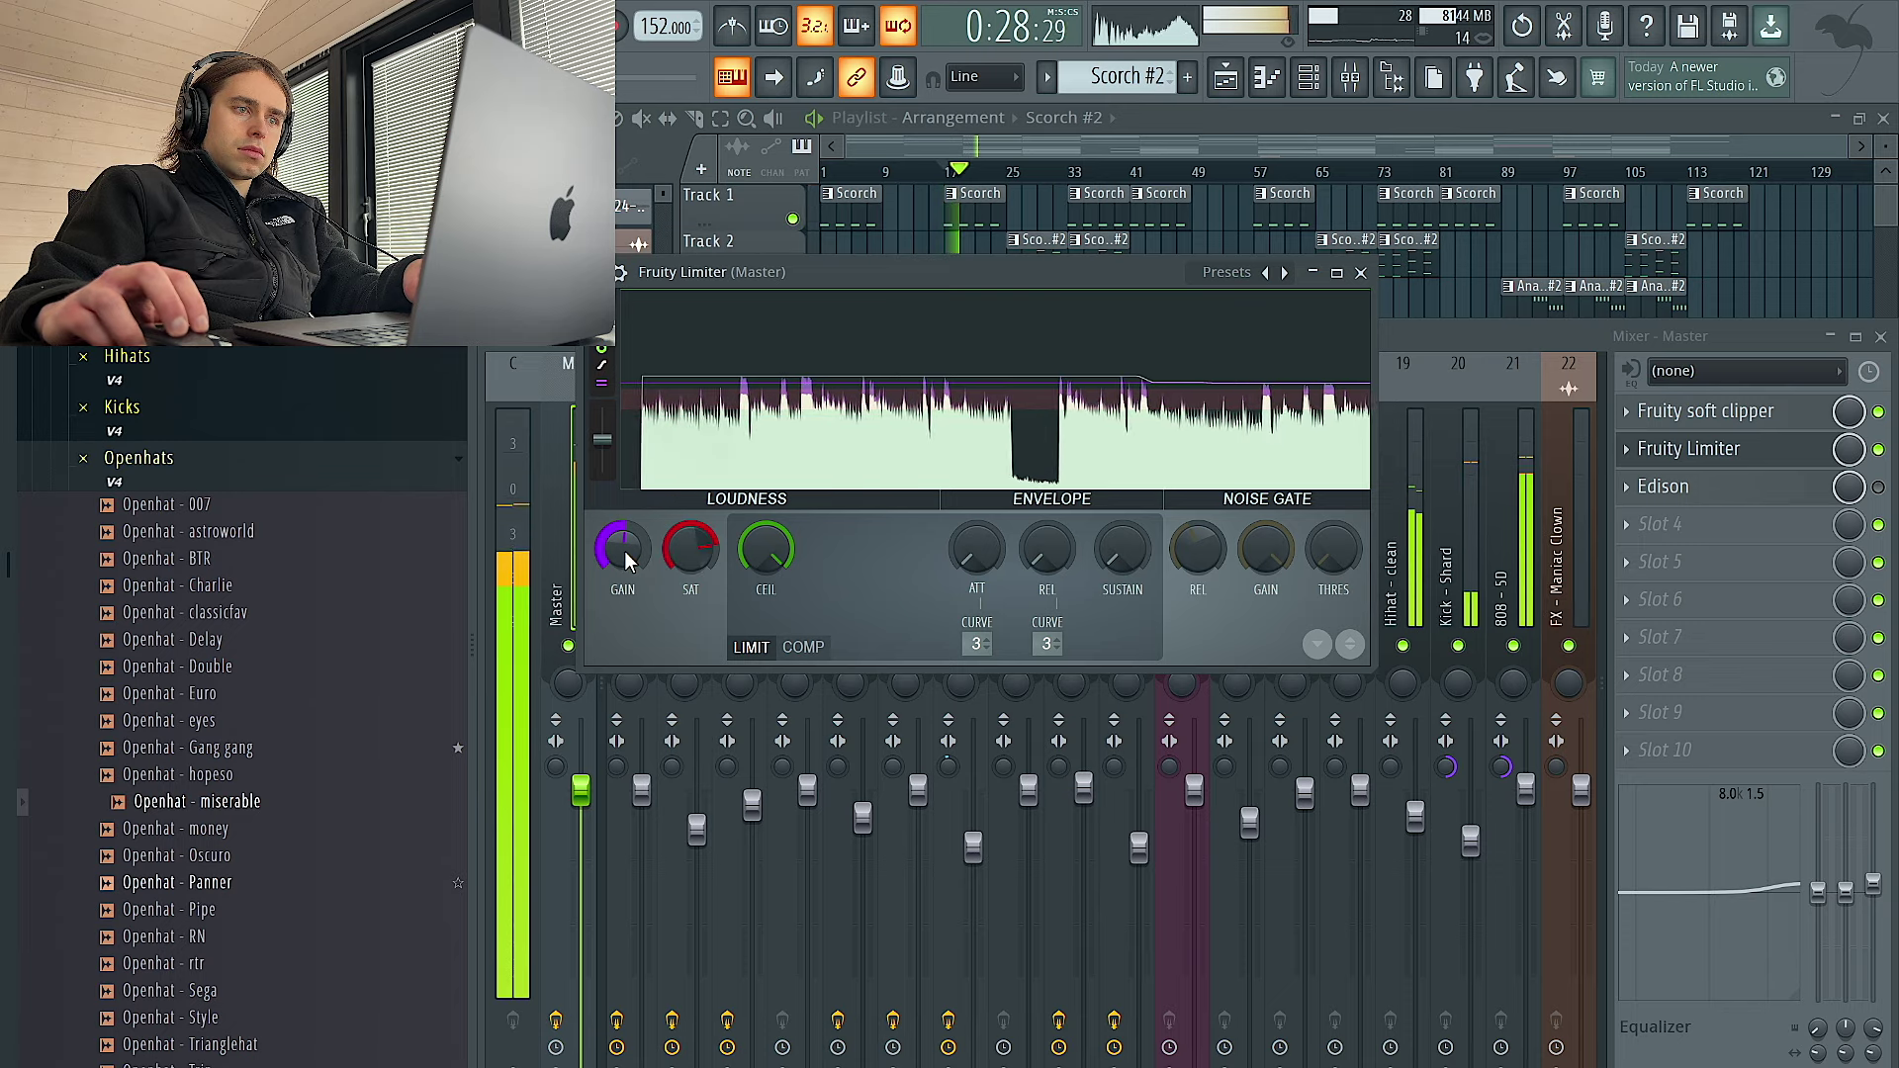
Add the Riser - short sample from Risers & Crashes to Track 19 just before bar 17
click(1337, 272)
click(1884, 118)
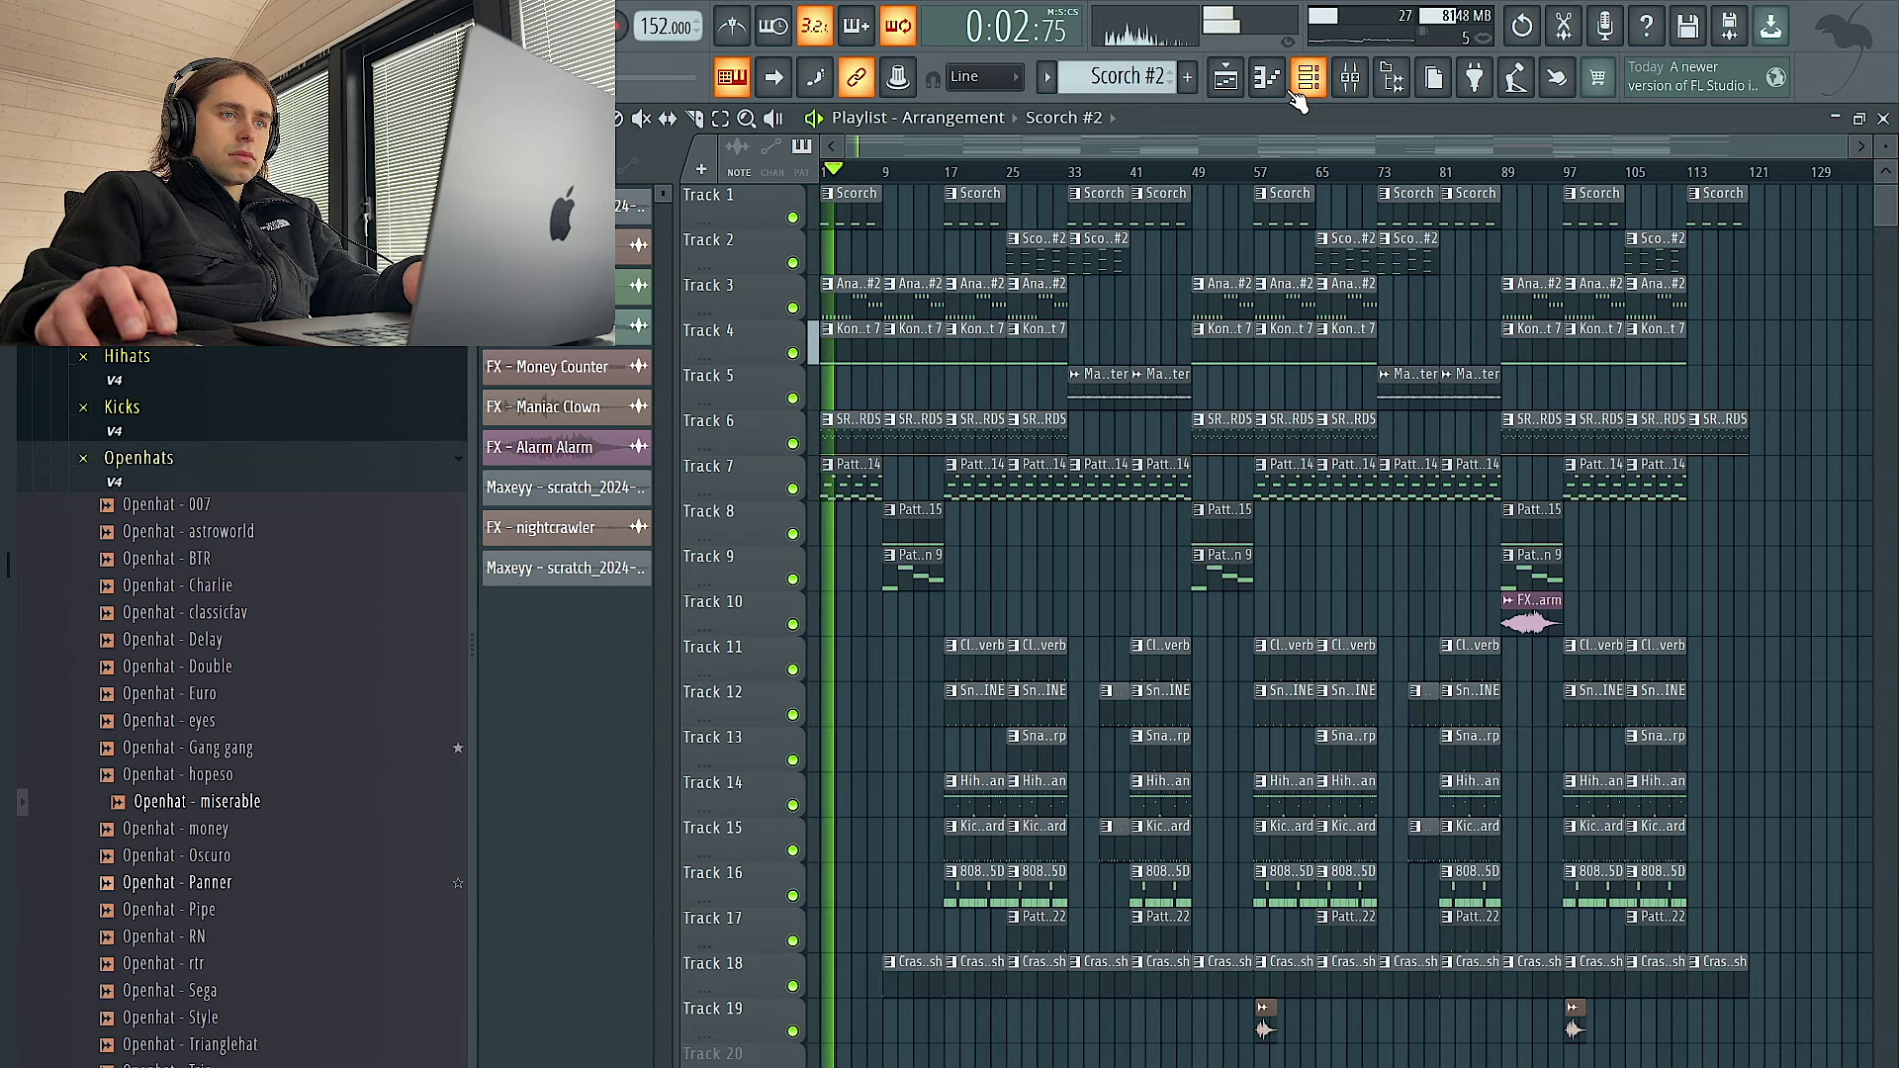
click(351, 490)
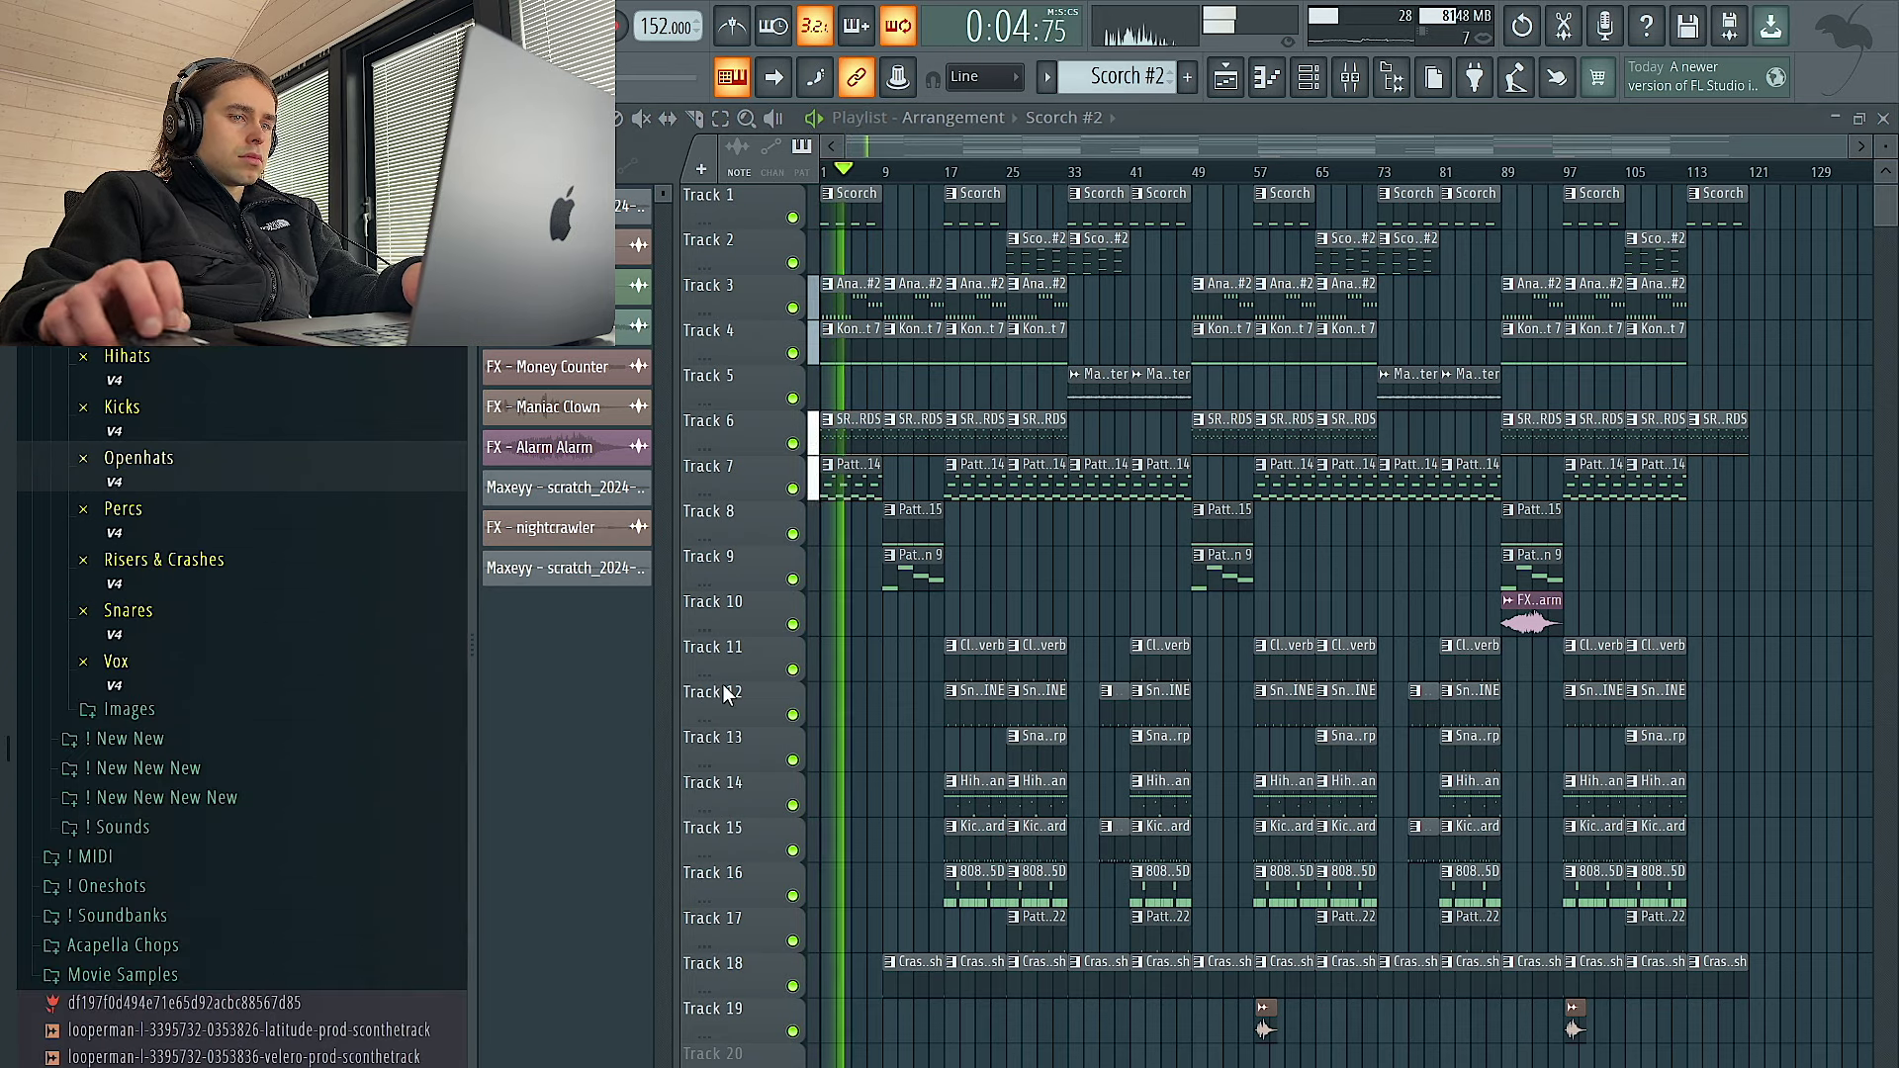
scroll(117, 644, up, 5)
scroll(198, 722, down, 3)
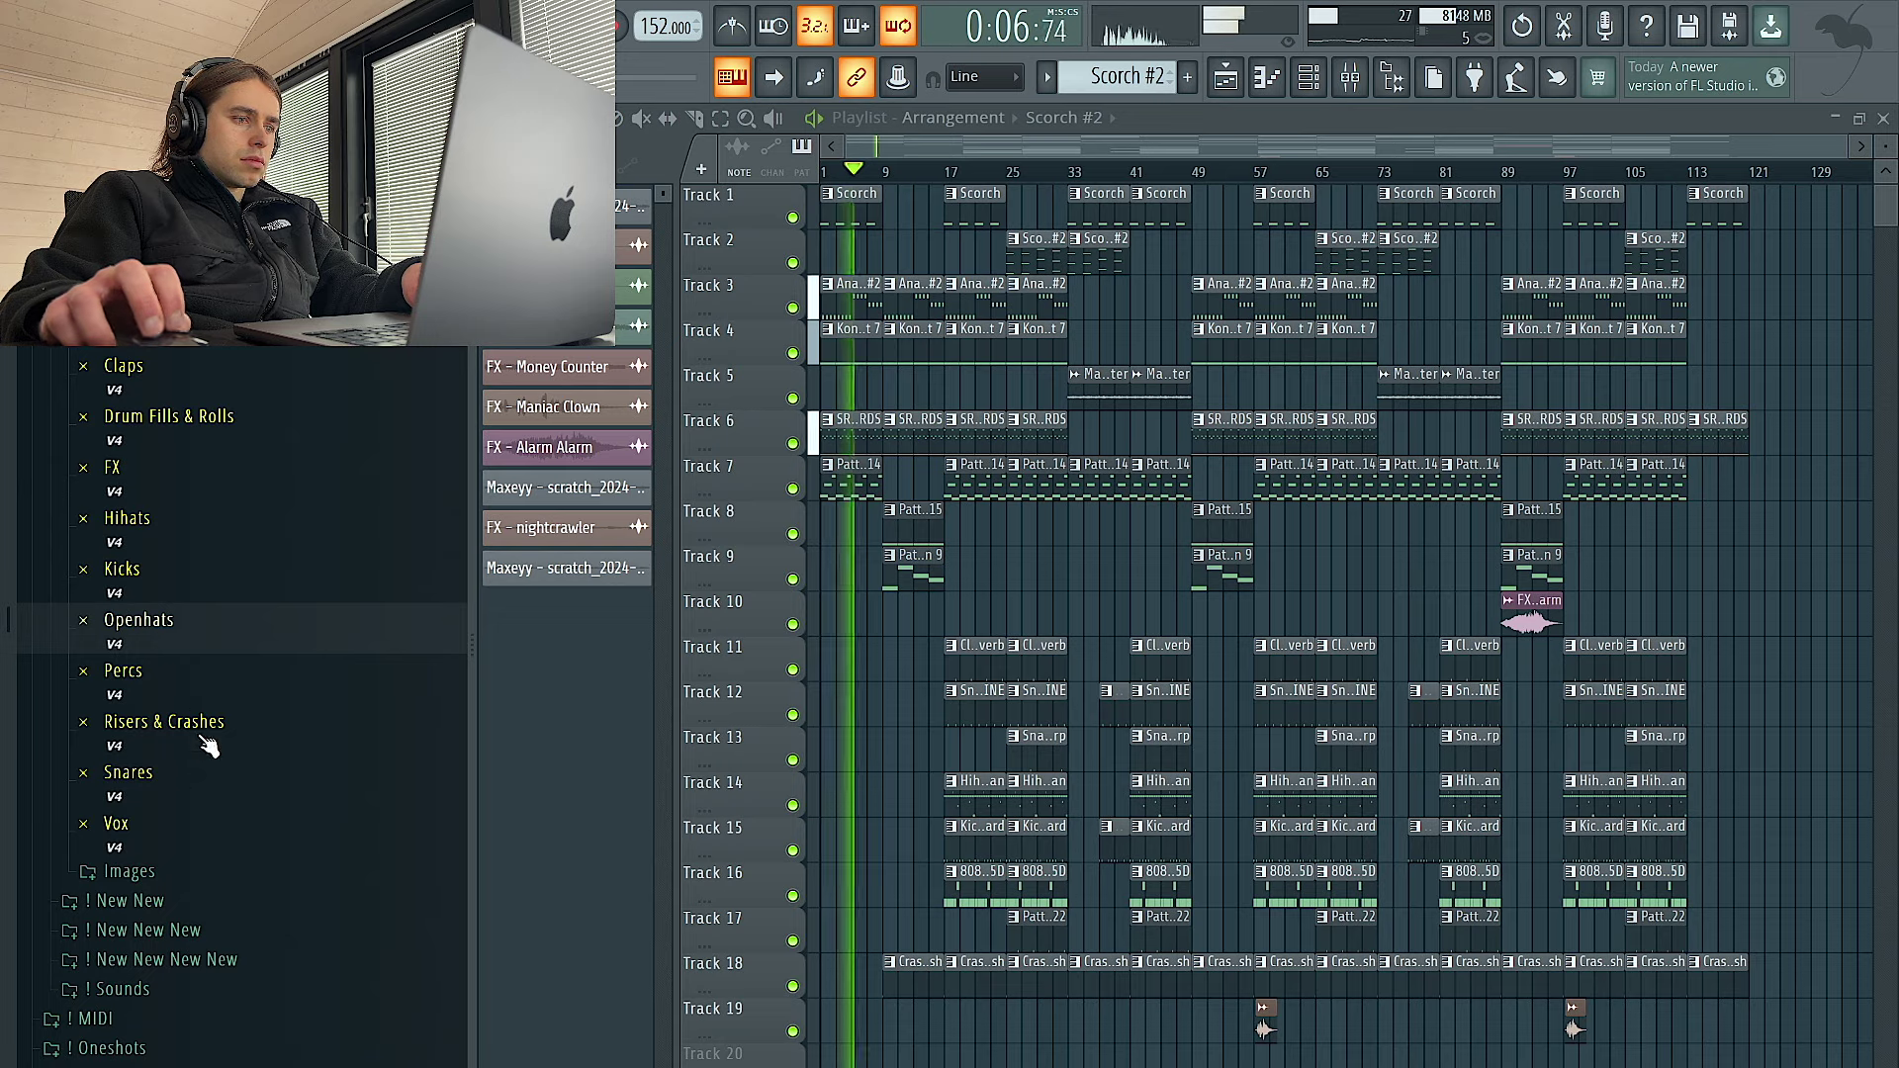
click(203, 749)
drag(237, 927, 1022, 1039)
scroll(918, 1052, up, 5)
scroll(1018, 1040, up, 5)
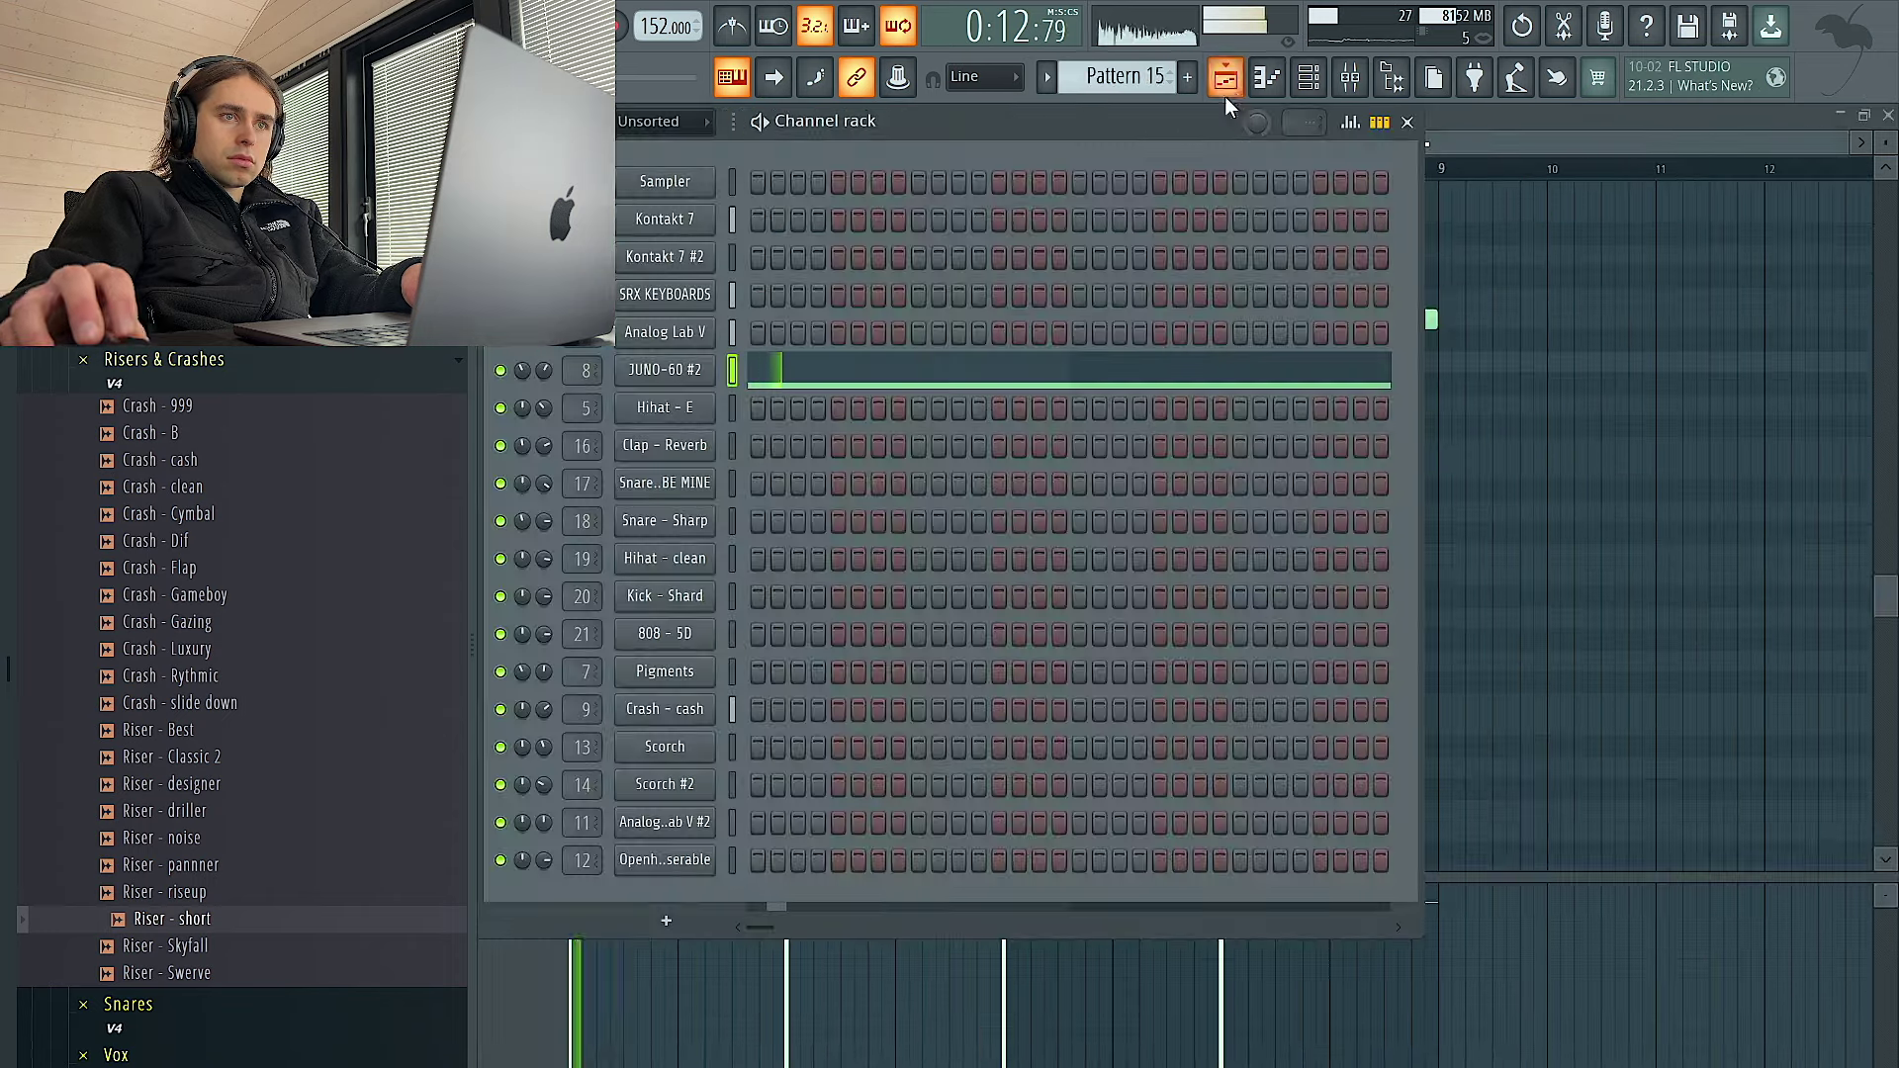
Check the JUNO-60 #2 notes of the Track 8 Pattern 15 clip and the instrument's volume and pan controls
click(1227, 87)
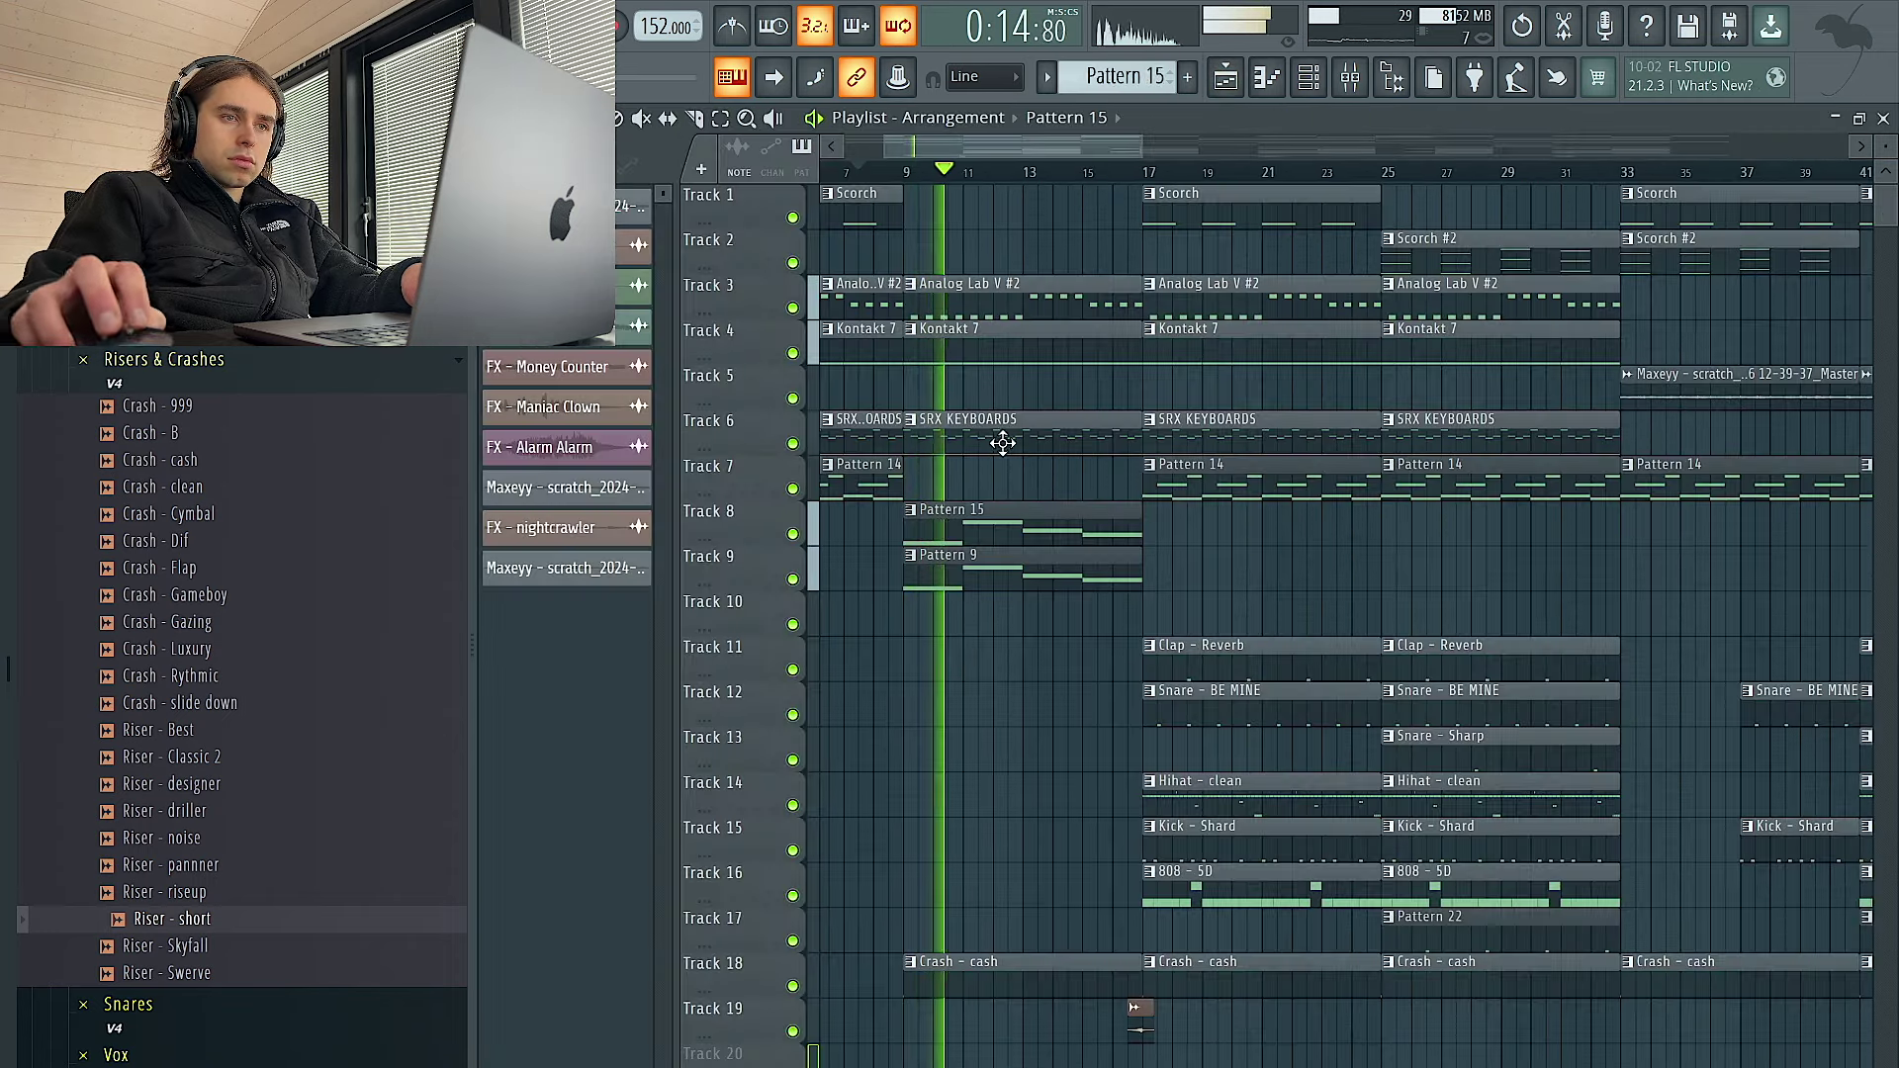
double_click(1018, 504)
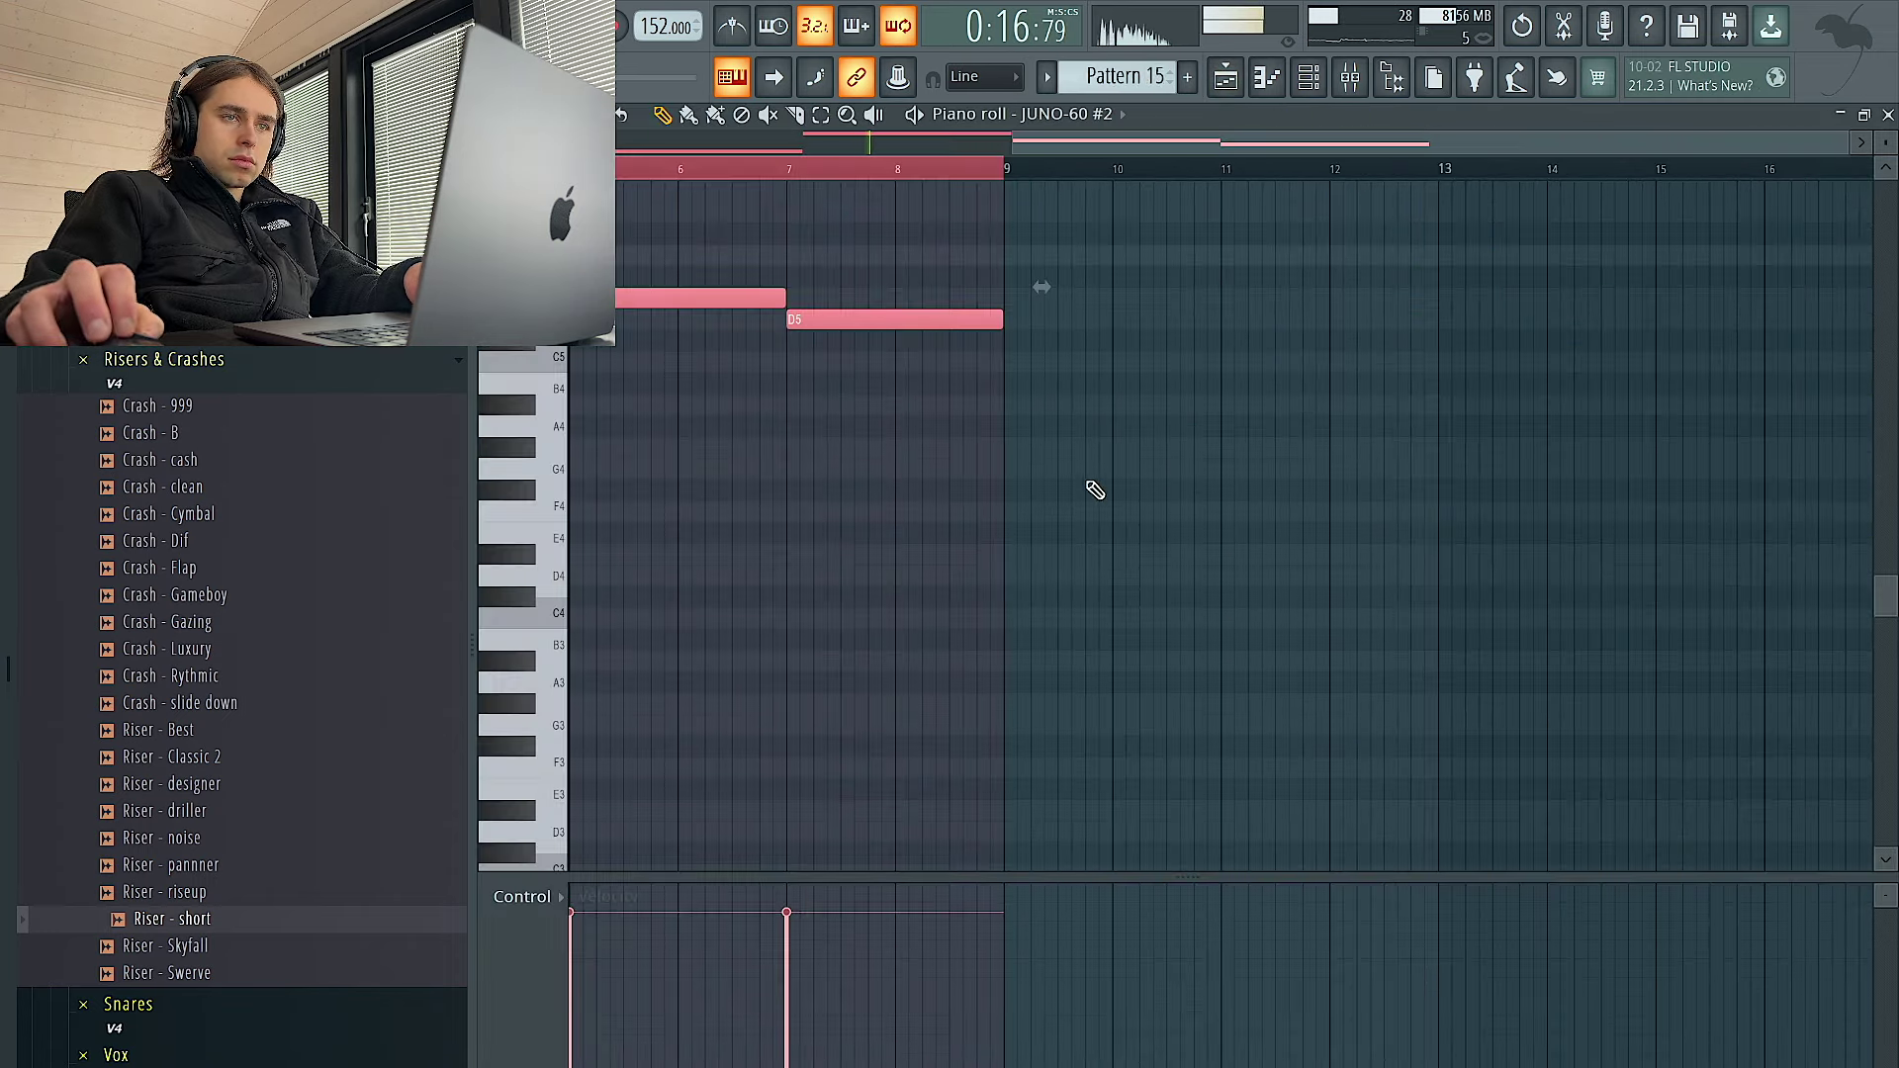
key(F6)
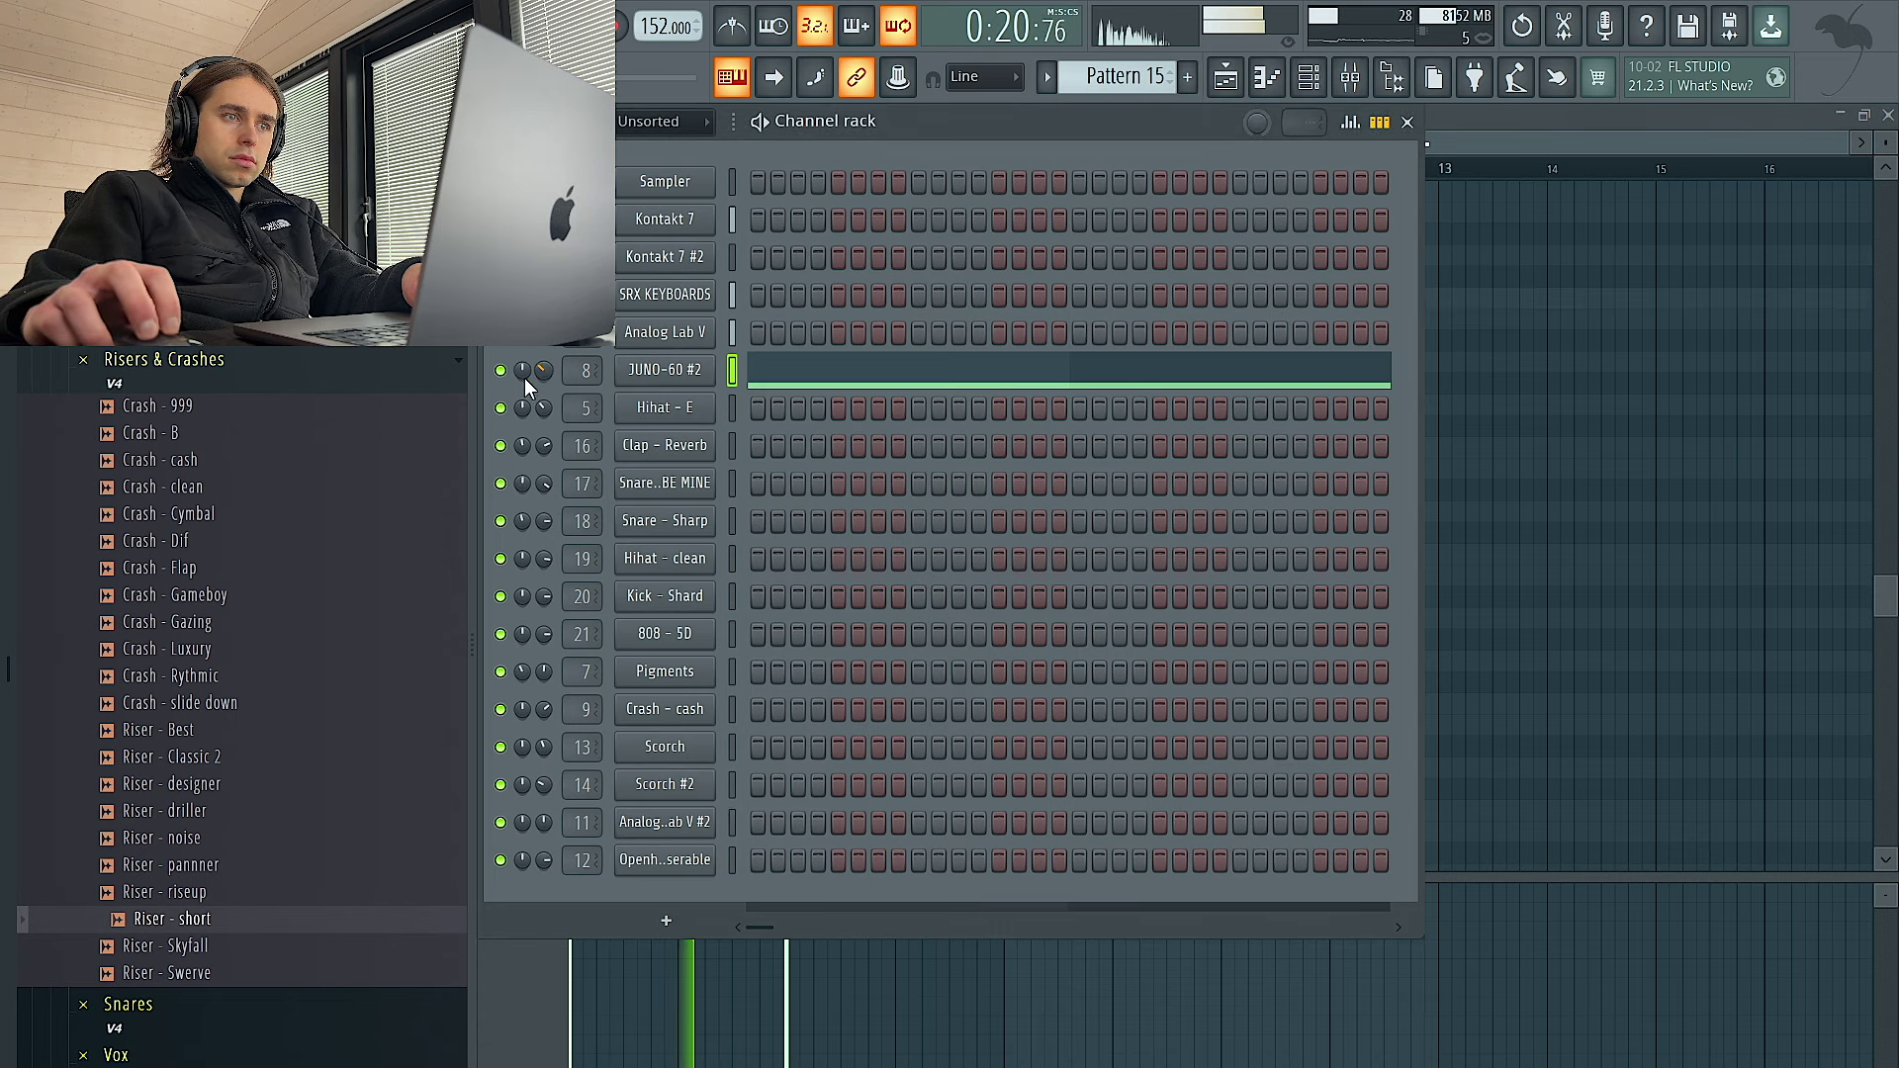
key(F5)
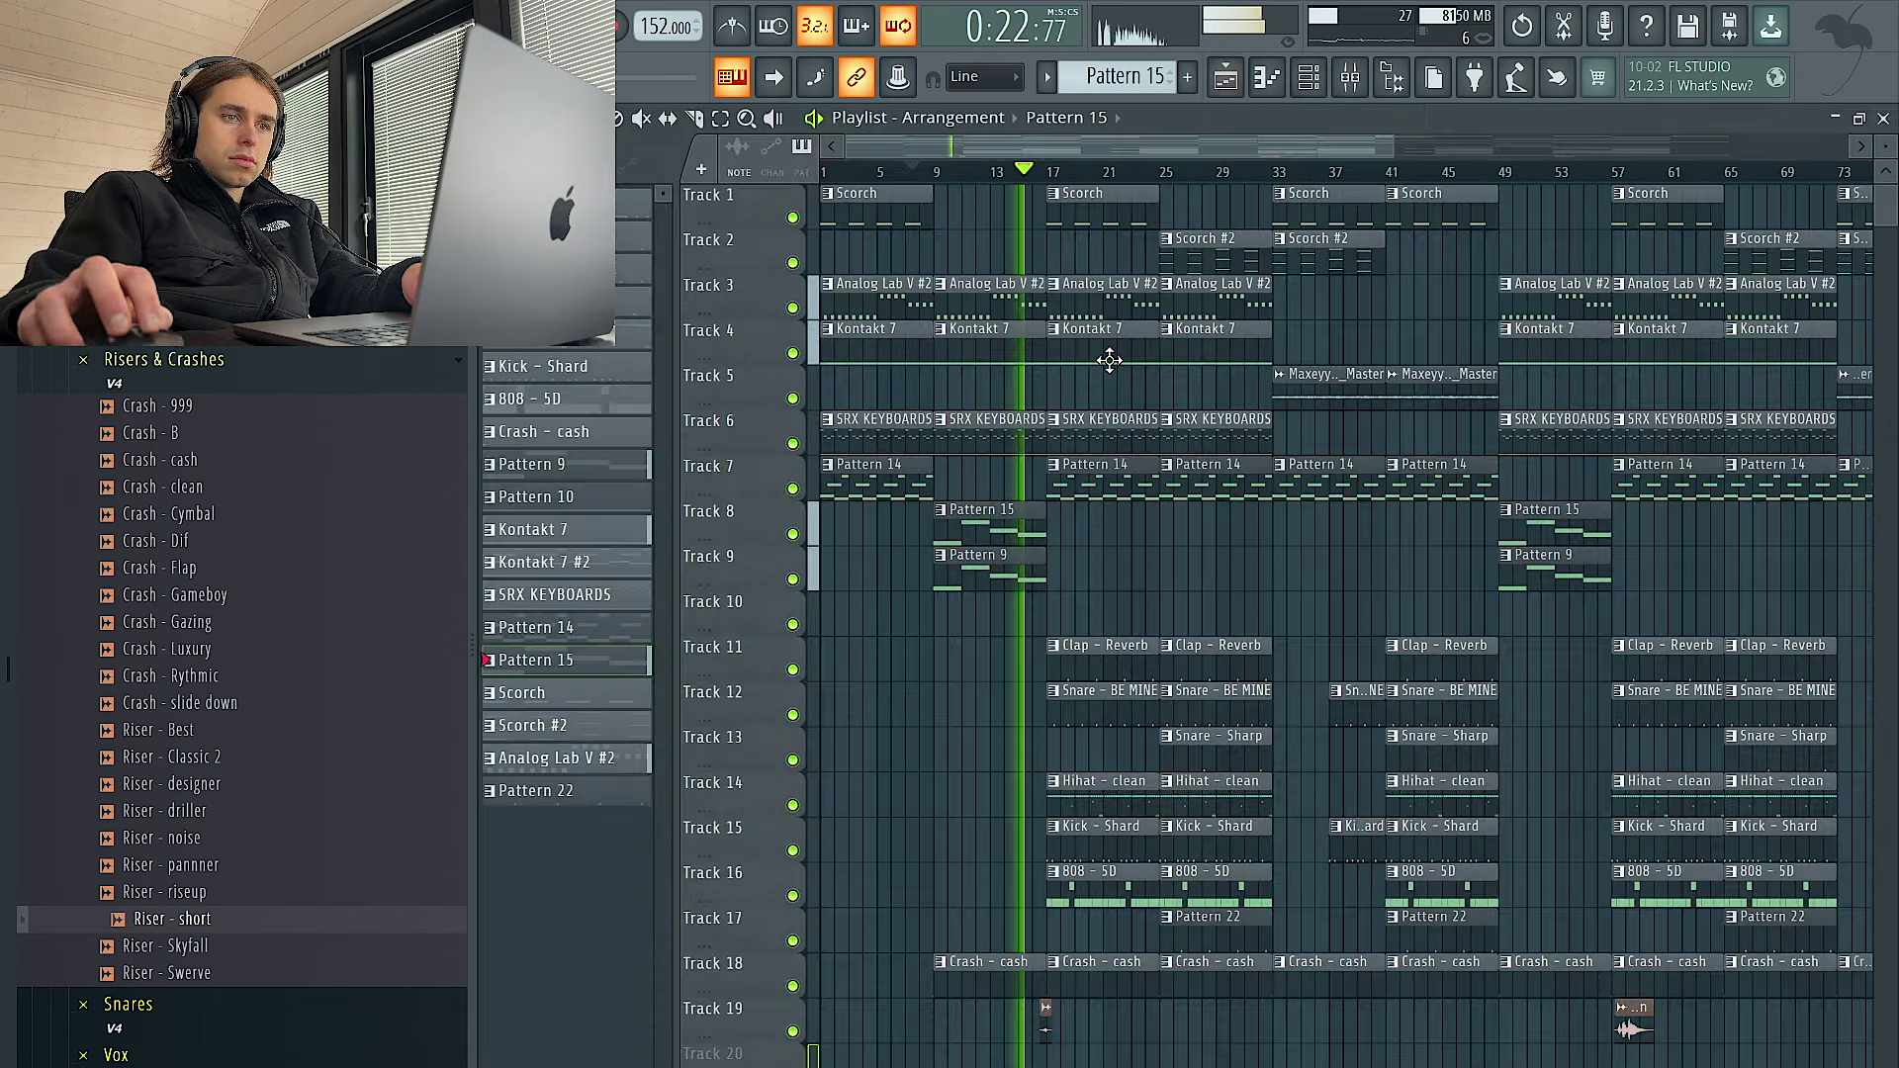
Remove the Track 19 riser clip before bar 17 and audition the Riser - pannner sample
scroll(1140, 573, down, 1)
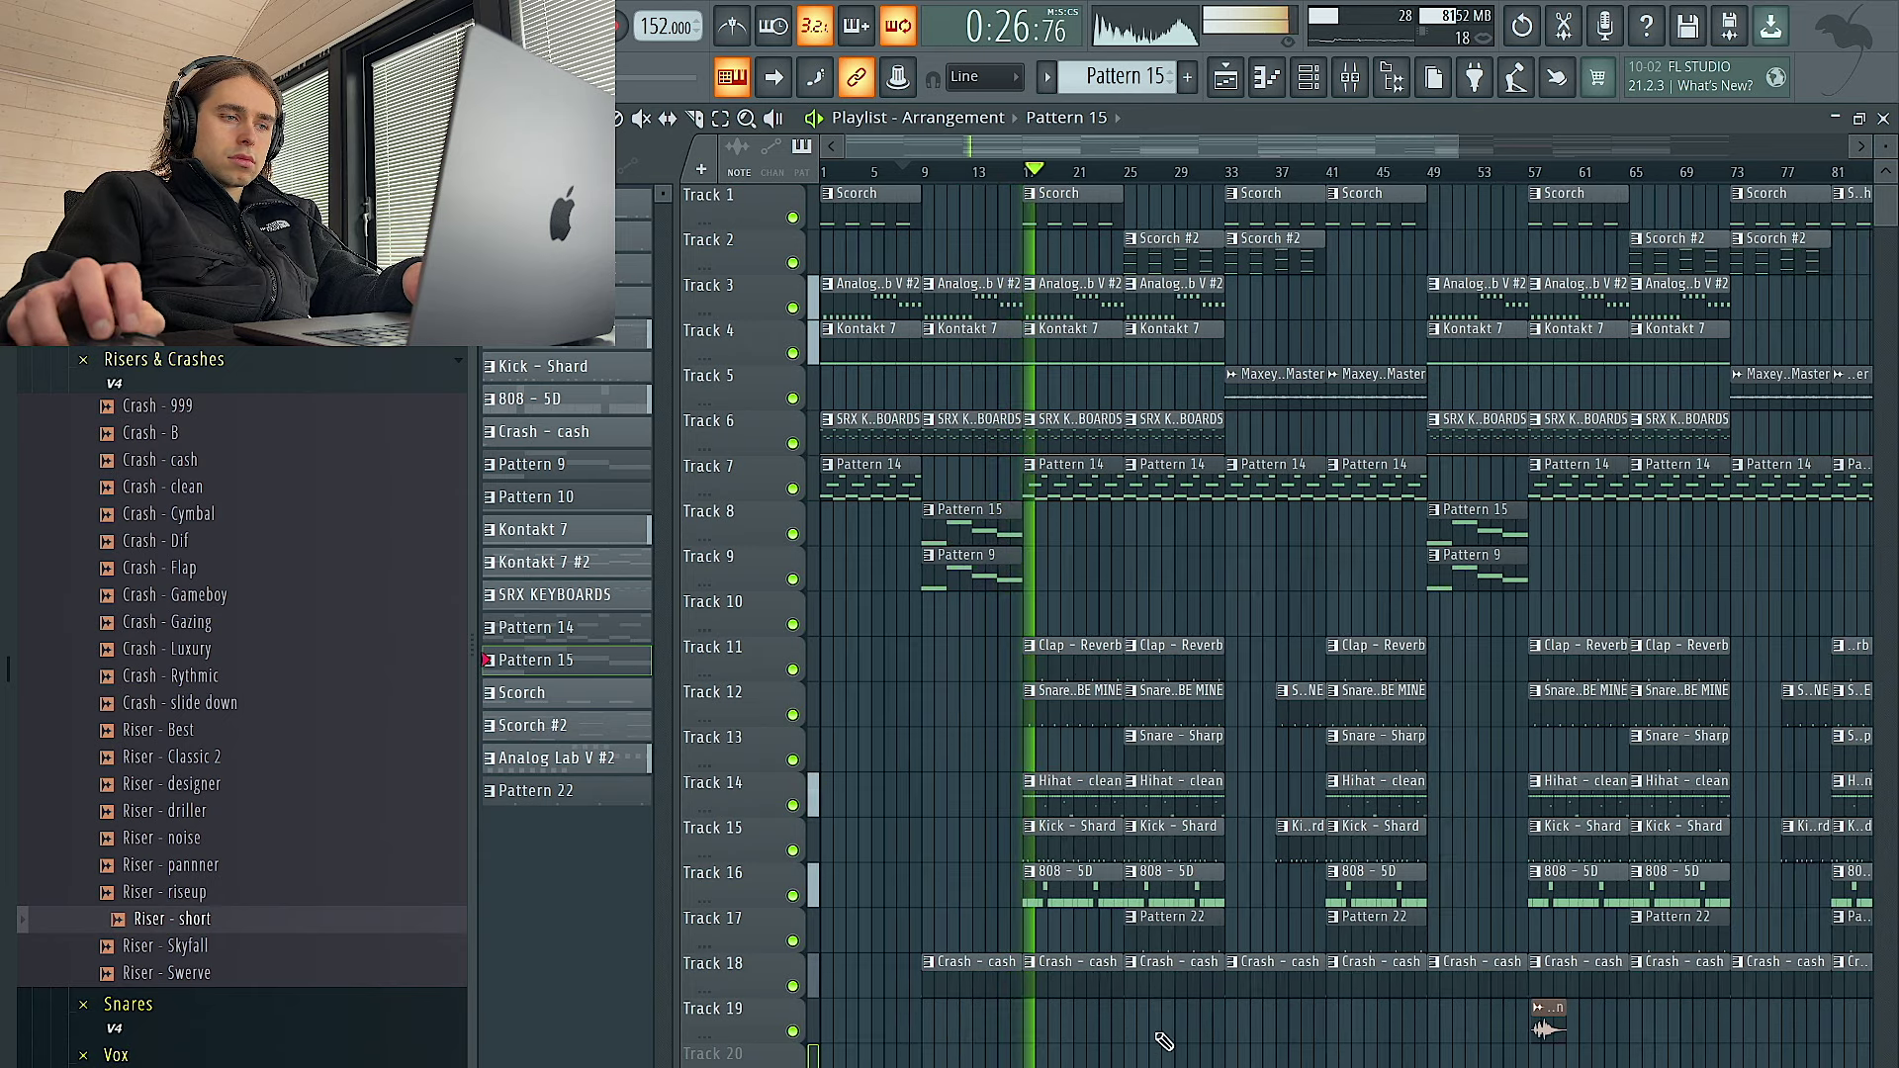
click(306, 866)
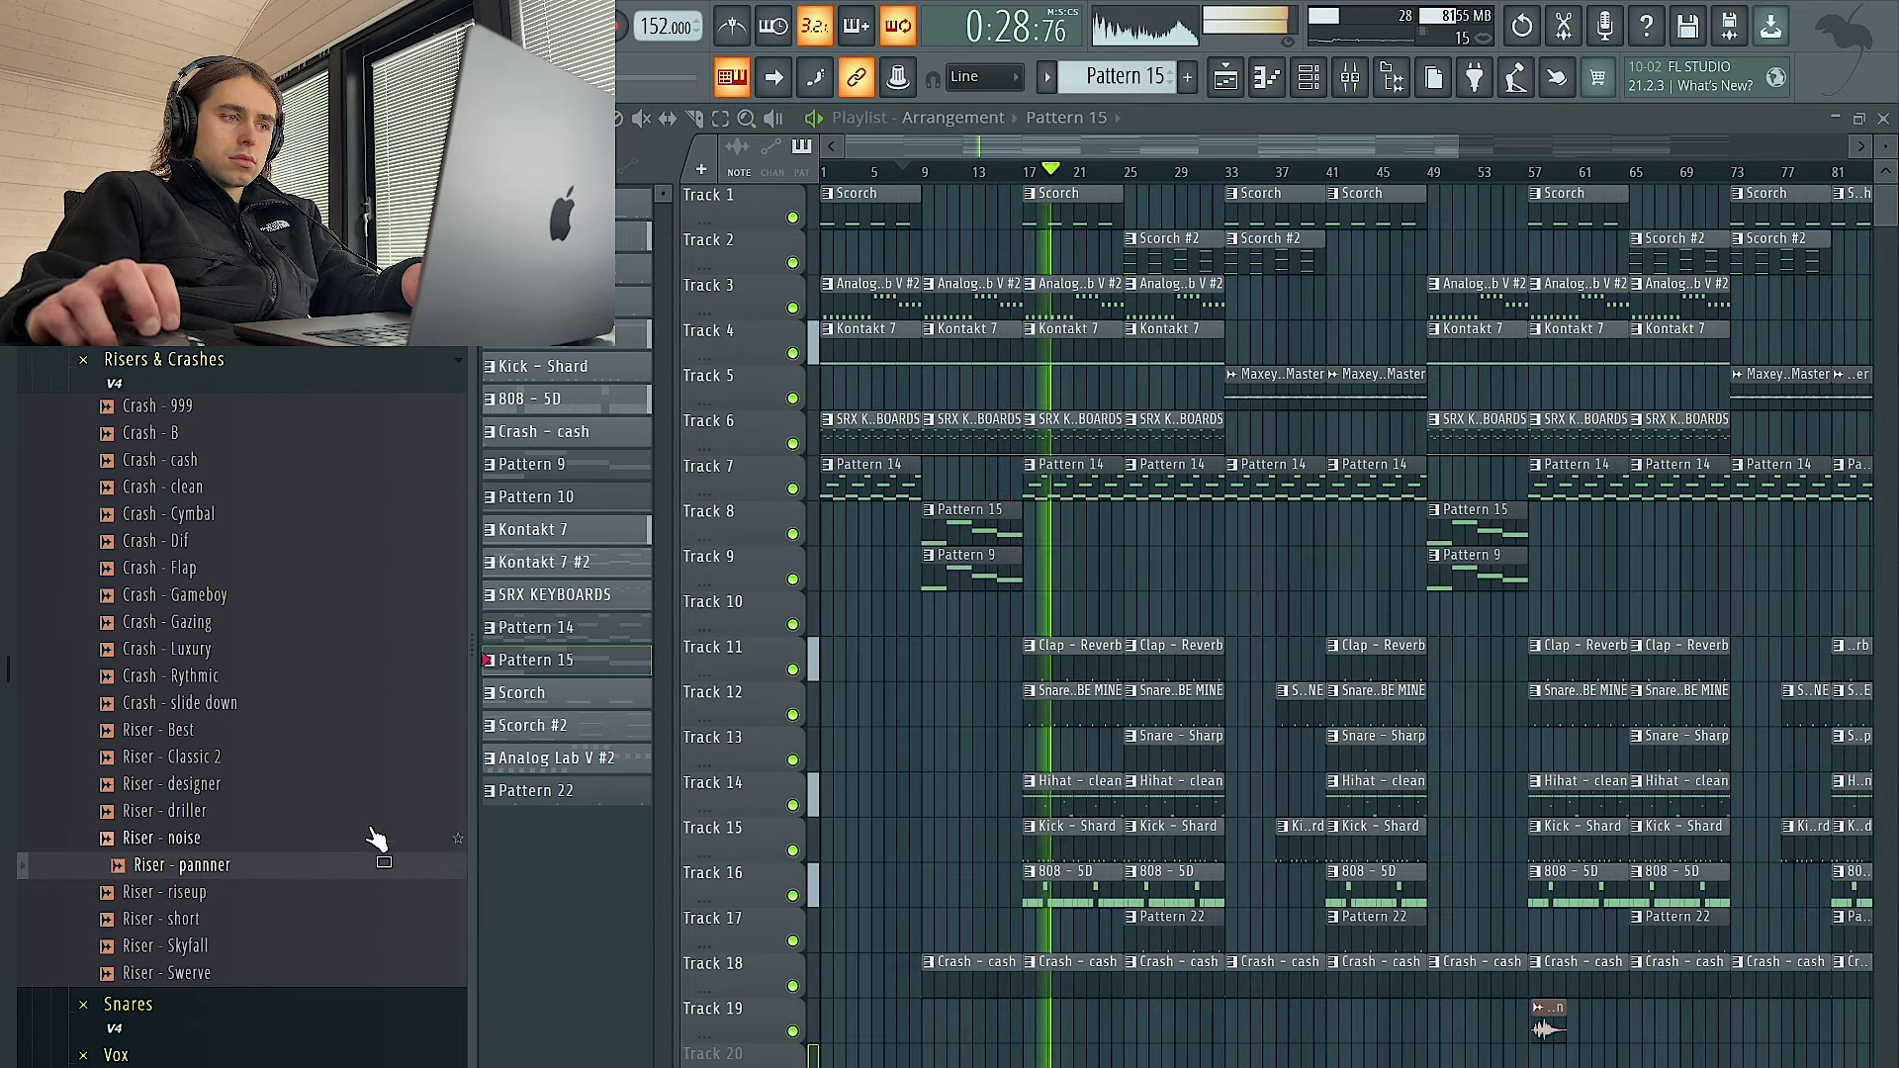
Lower the Snare - BE MINE mixer level slightly and raise the Hihat - clean level slightly
key(F9)
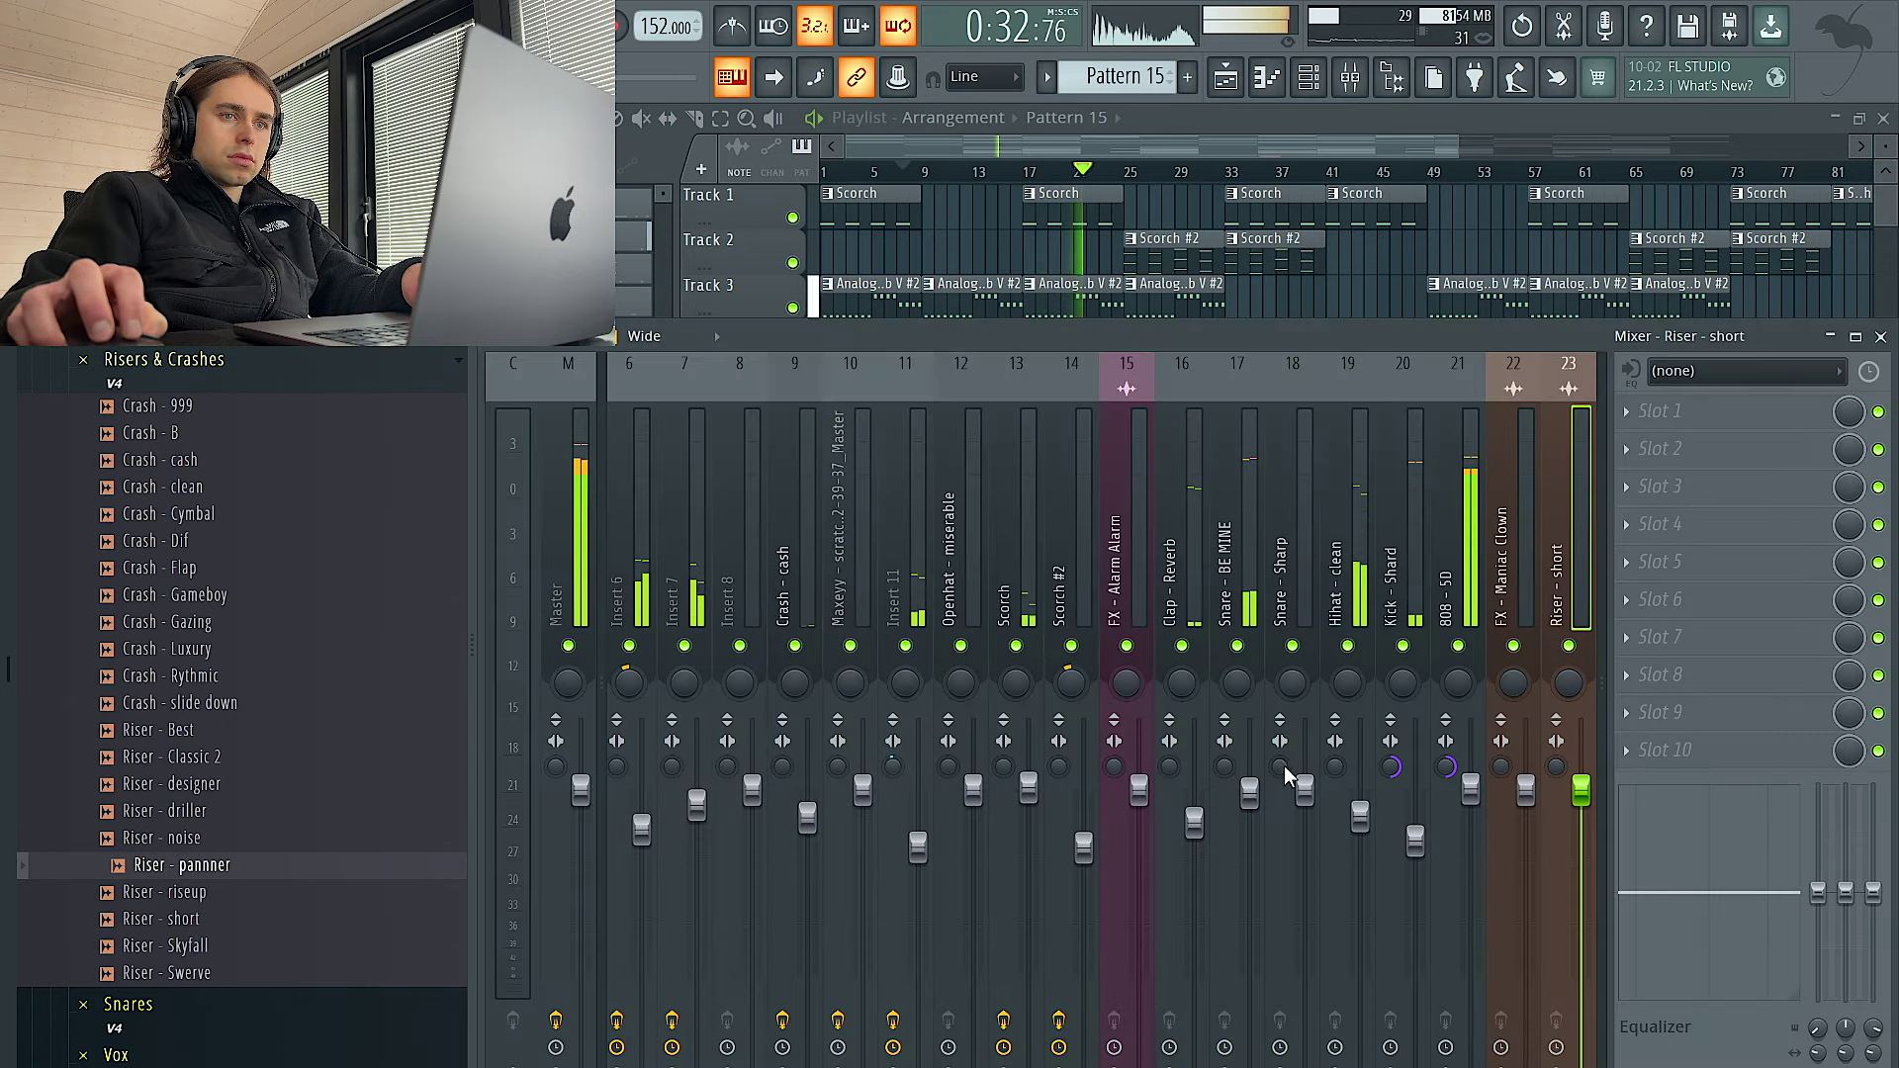
click(1250, 792)
click(1194, 823)
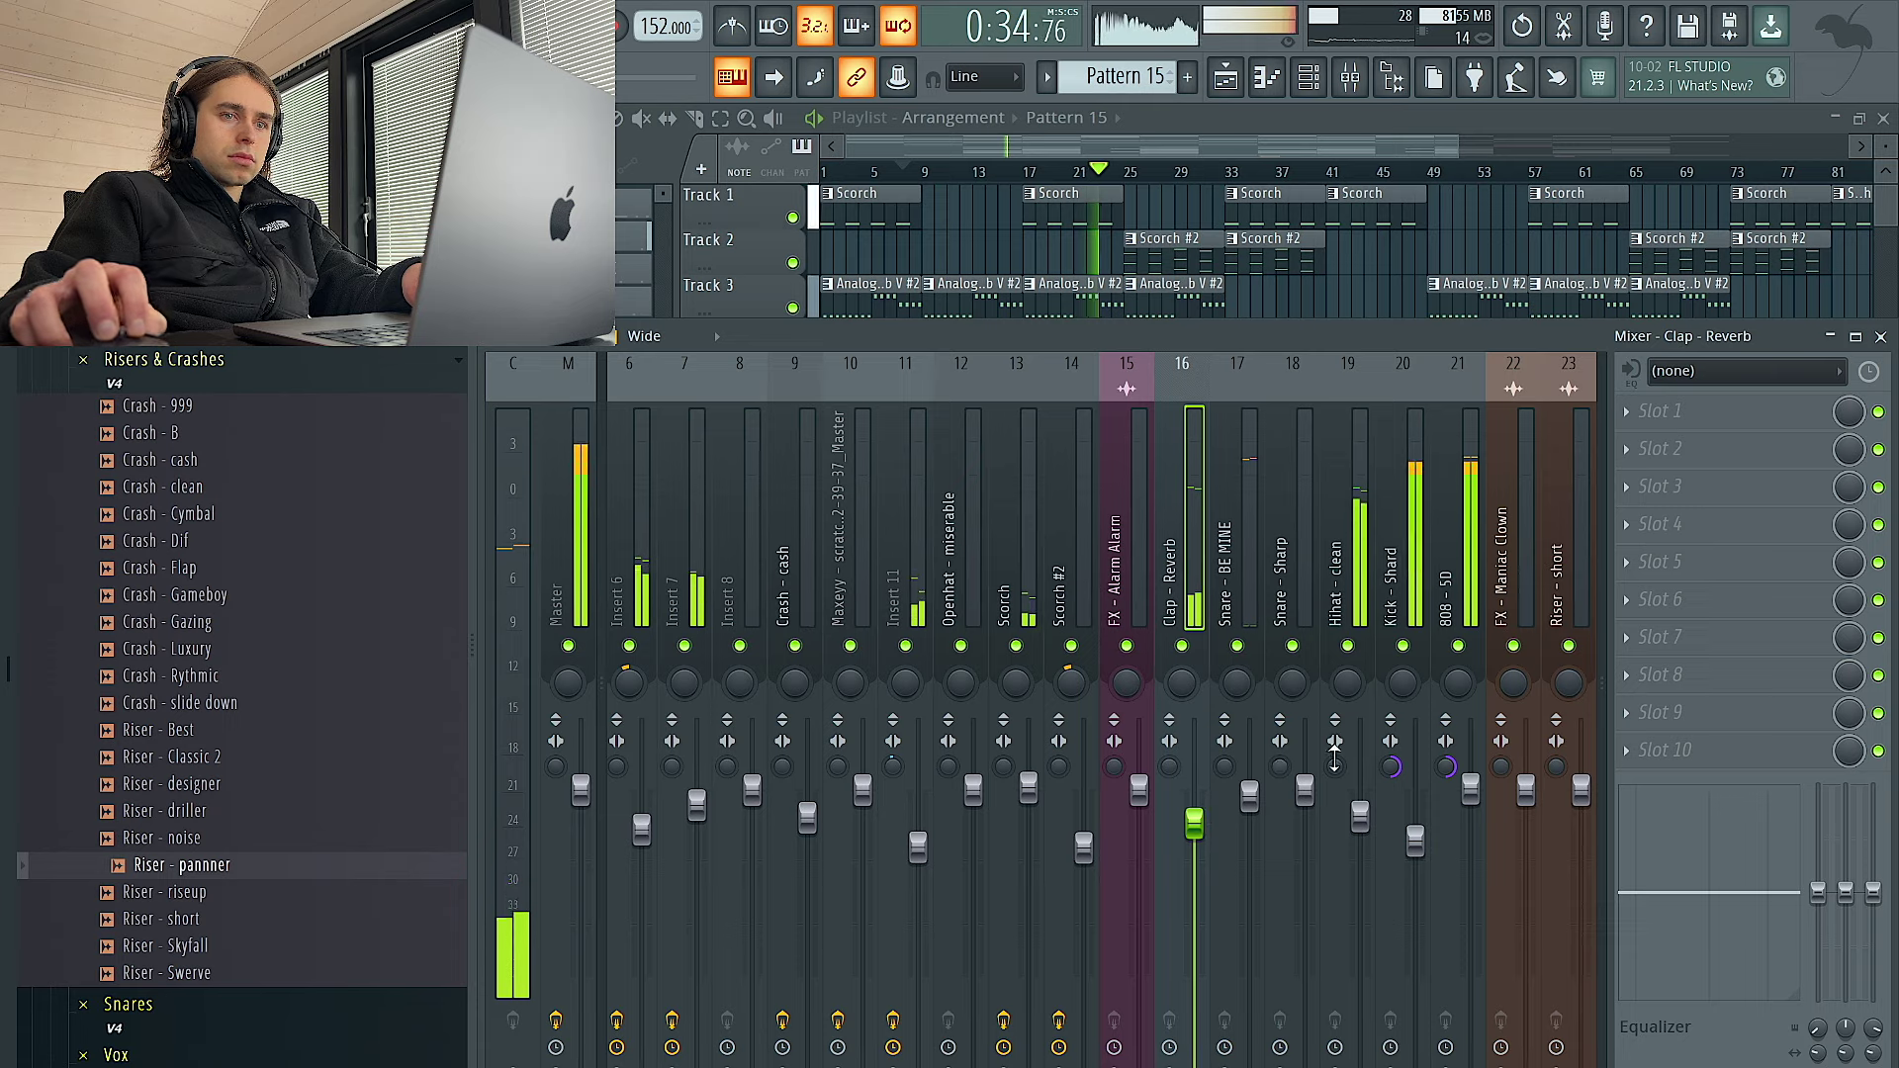
click(1361, 817)
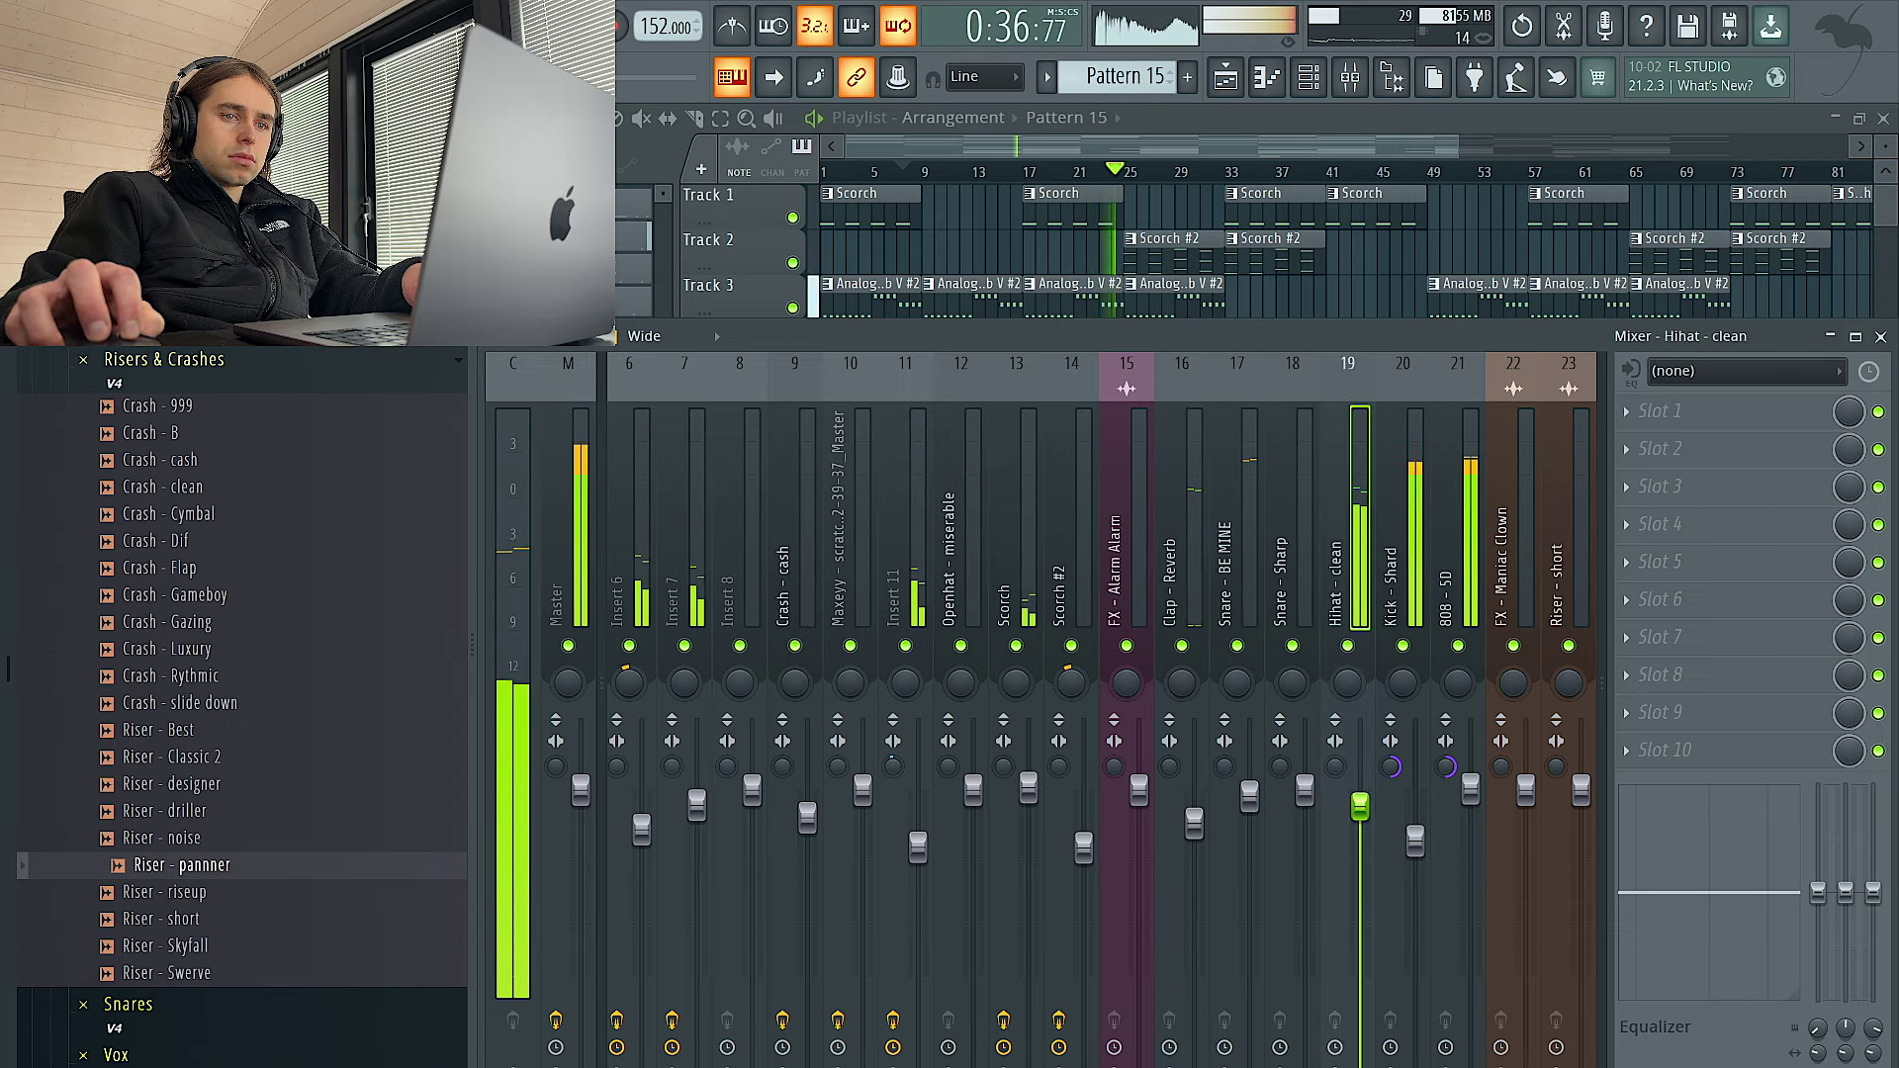
scroll(677, 569, up, 4)
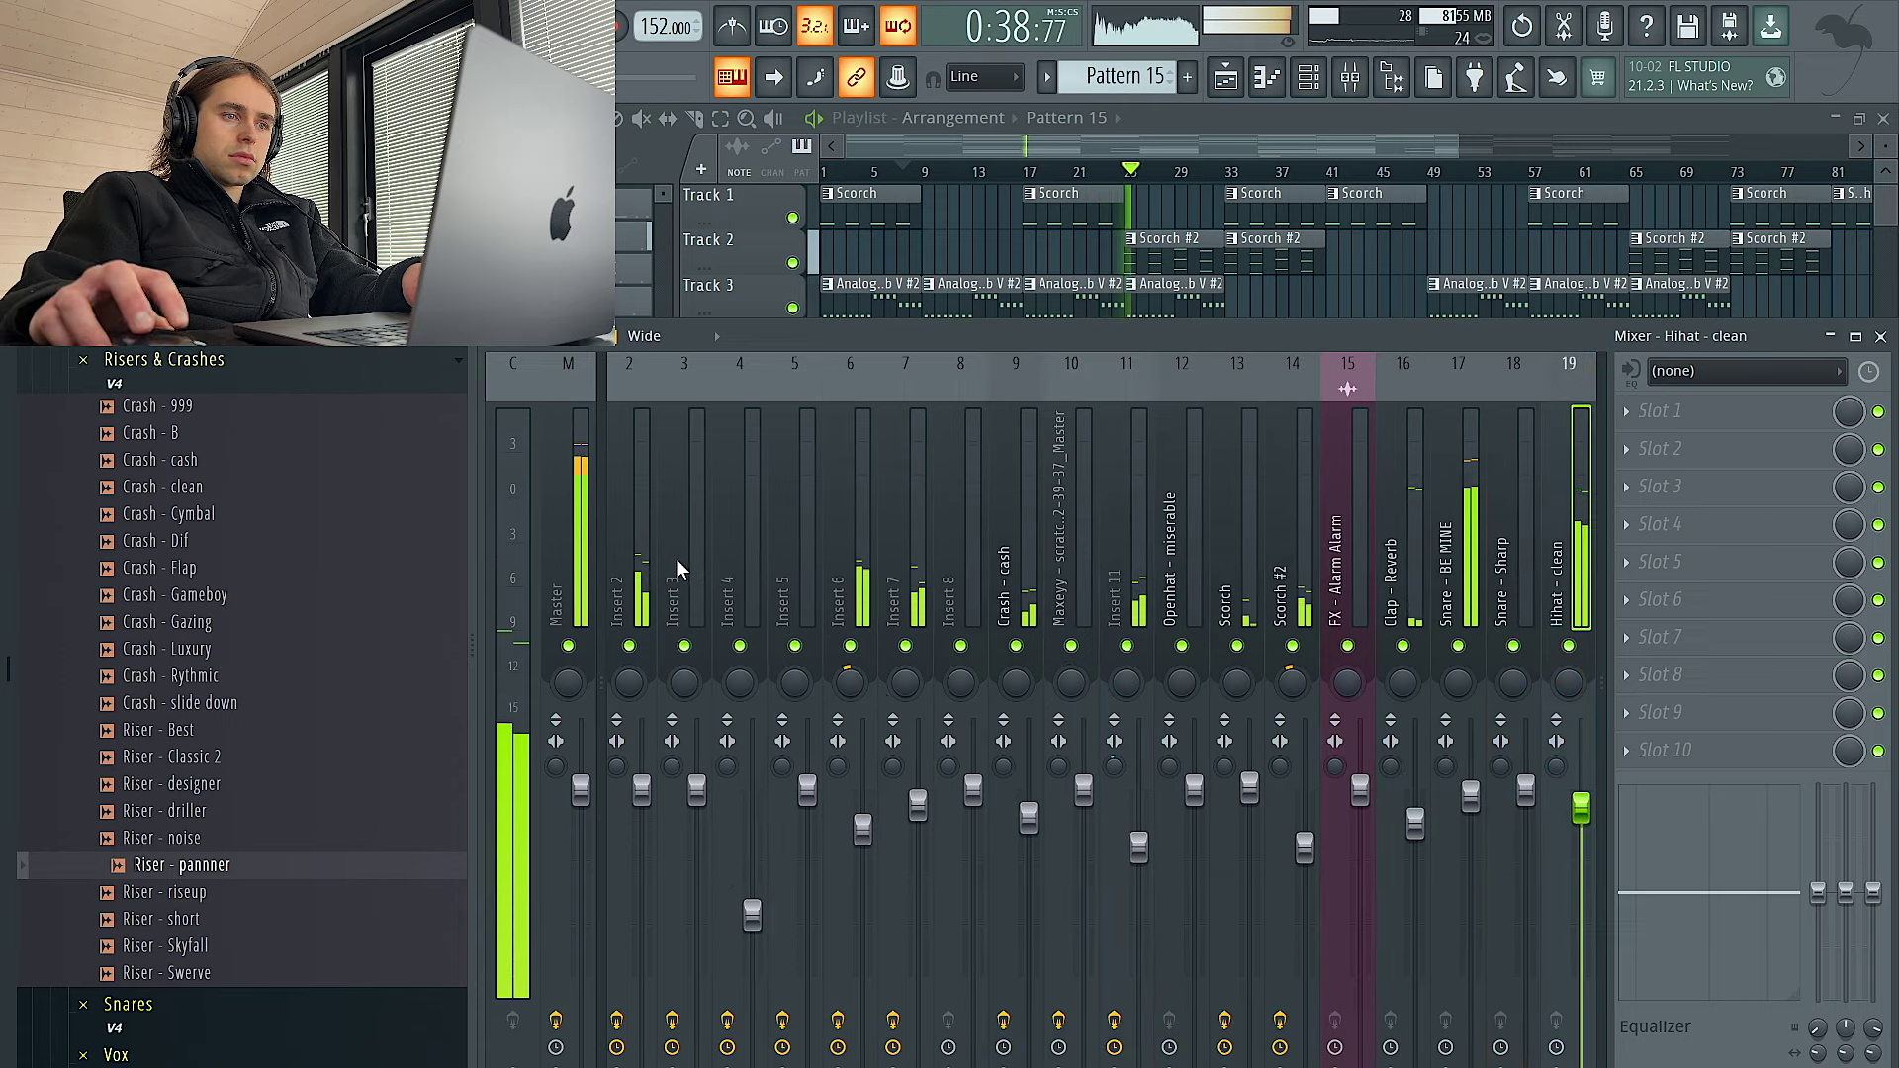
click(872, 651)
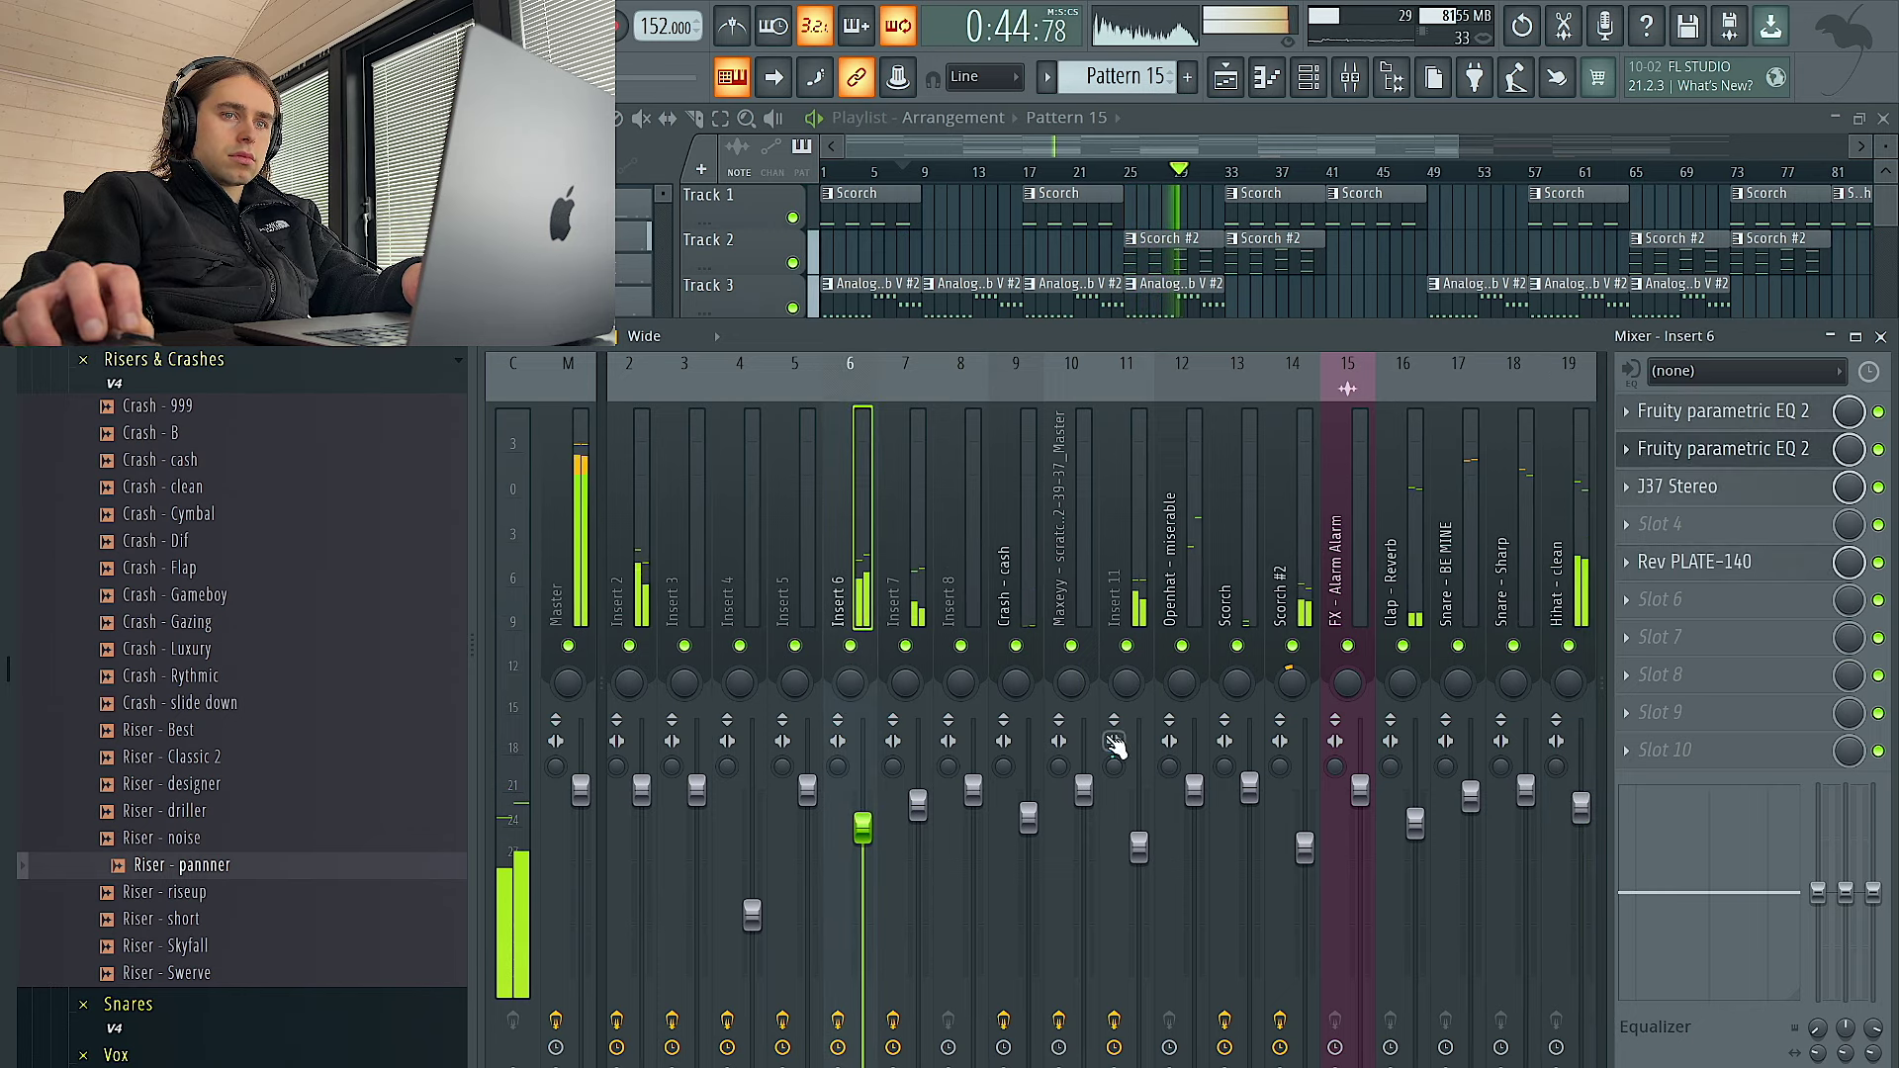
key(F9)
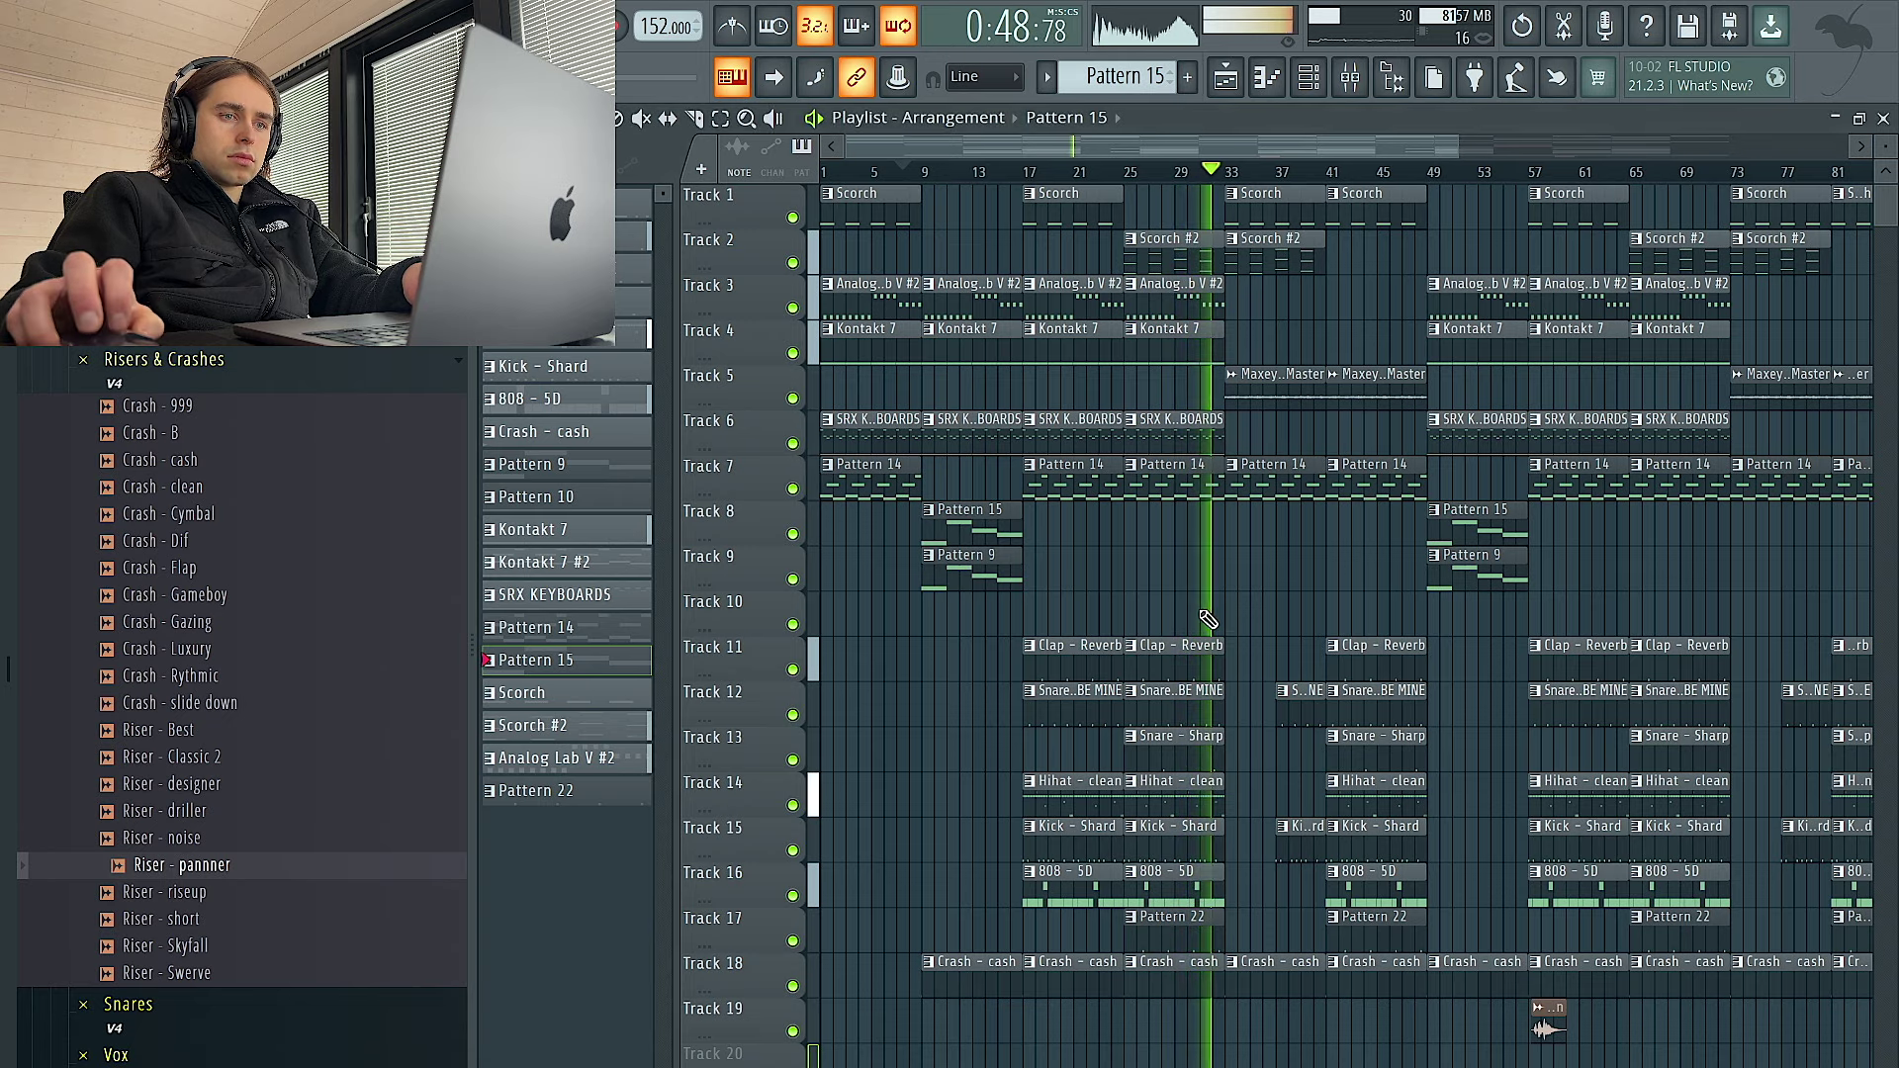
Delete the Scorch clips at bars 33 and 73 on Track 1
scroll(1209, 621, up, 2)
scroll(1276, 772, down, 1)
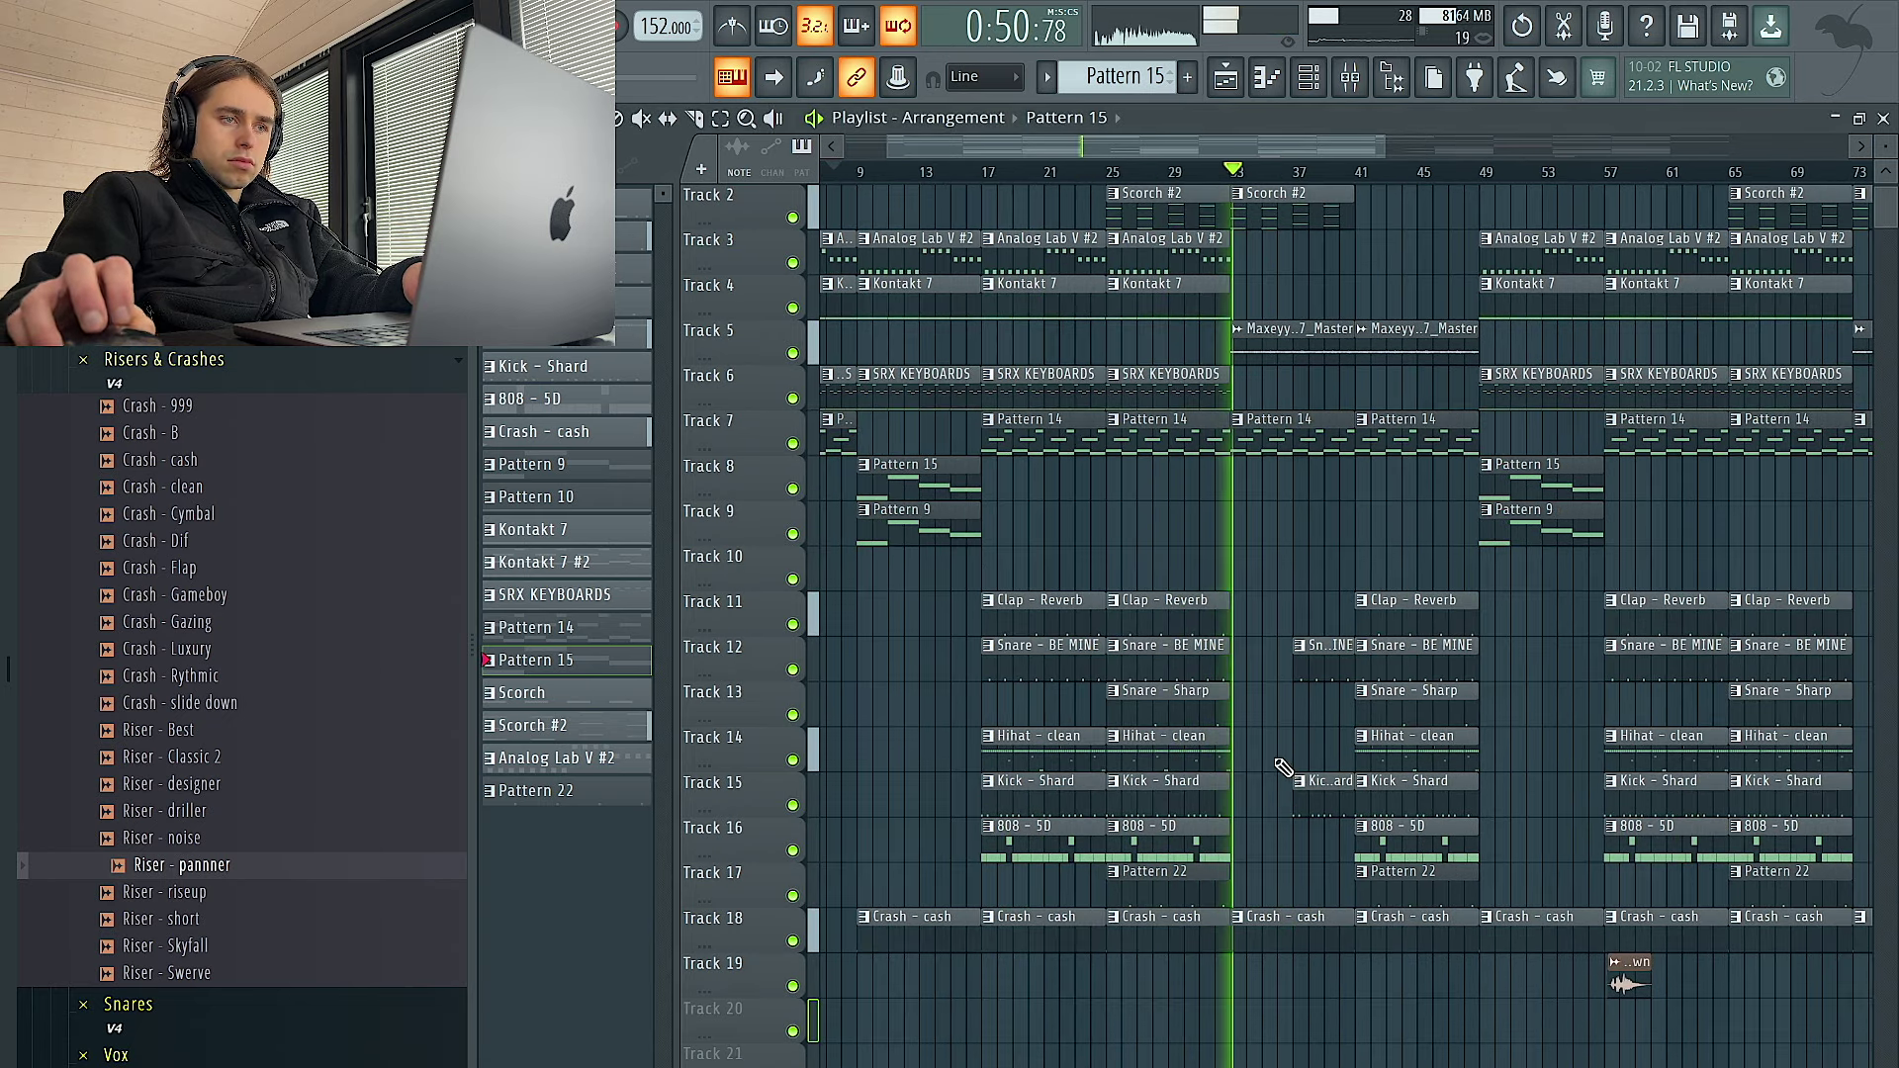
scroll(1276, 756, down, 3)
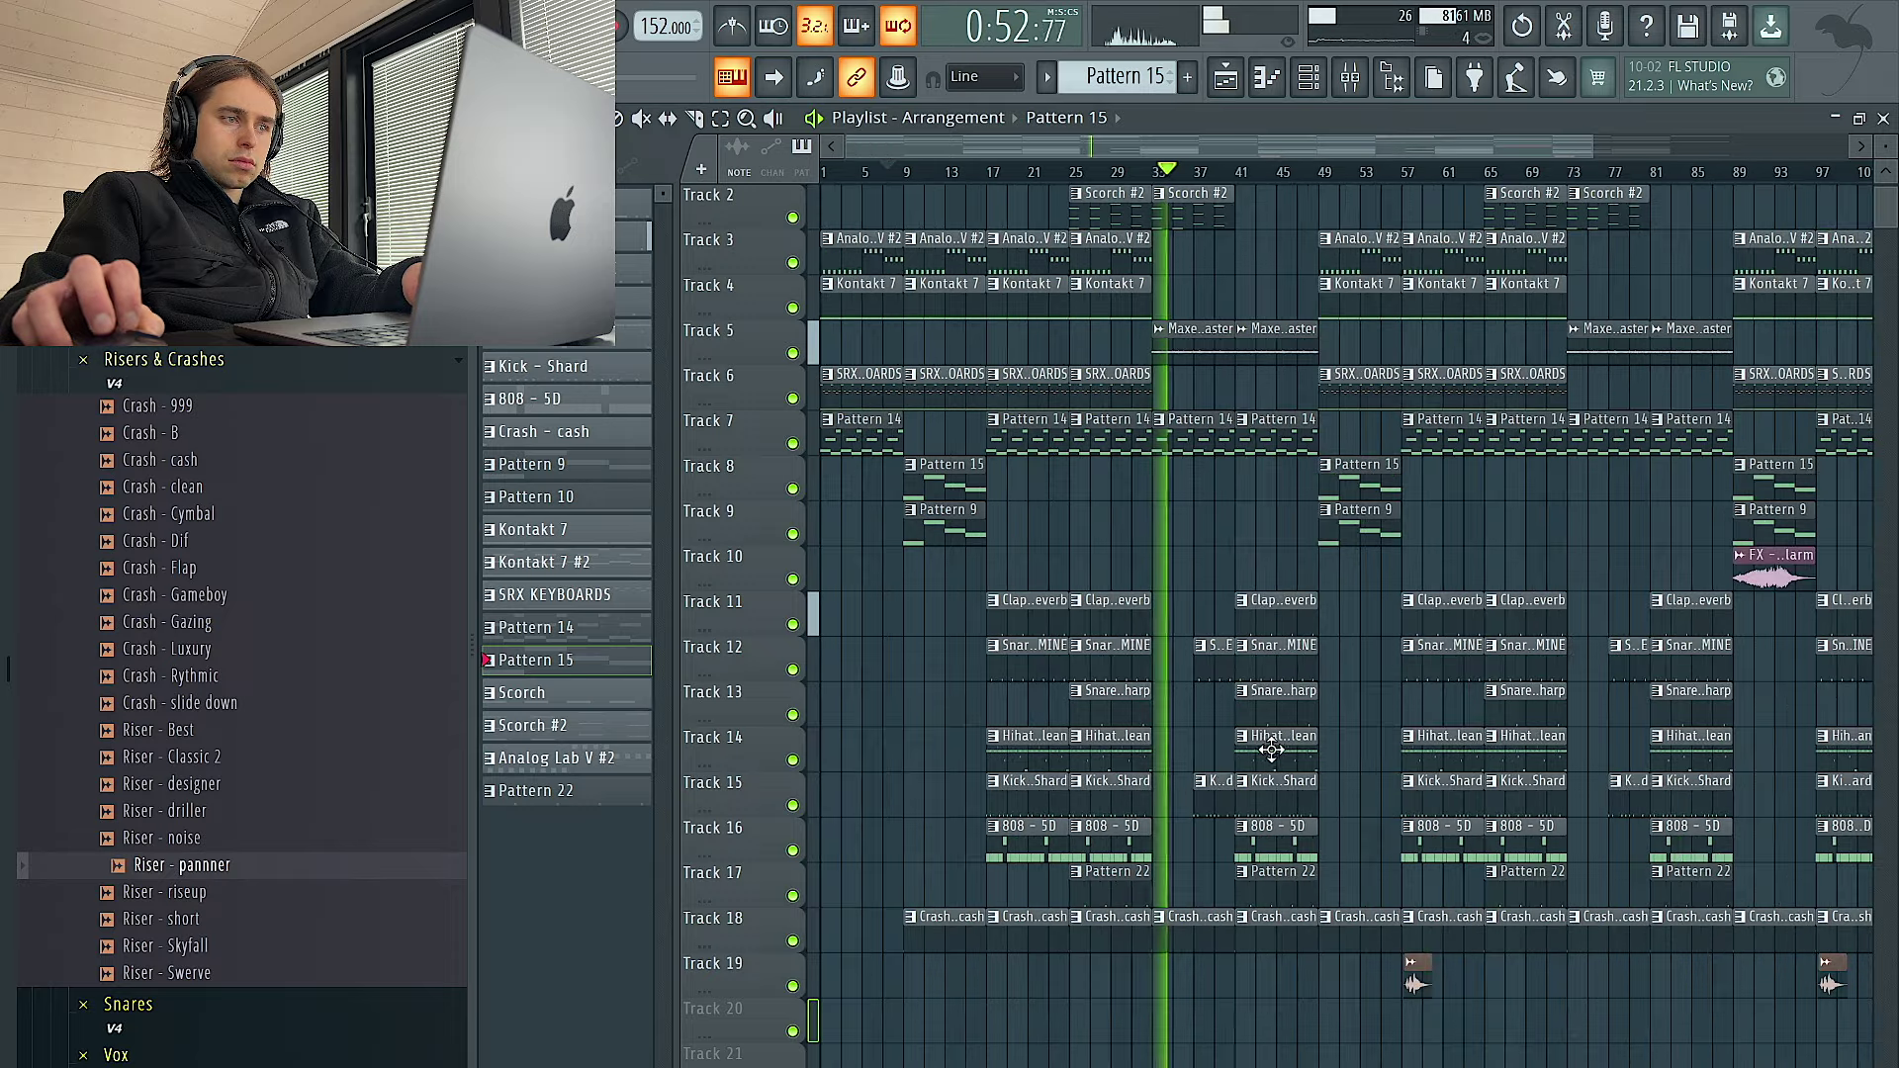
scroll(1243, 299, up, 1)
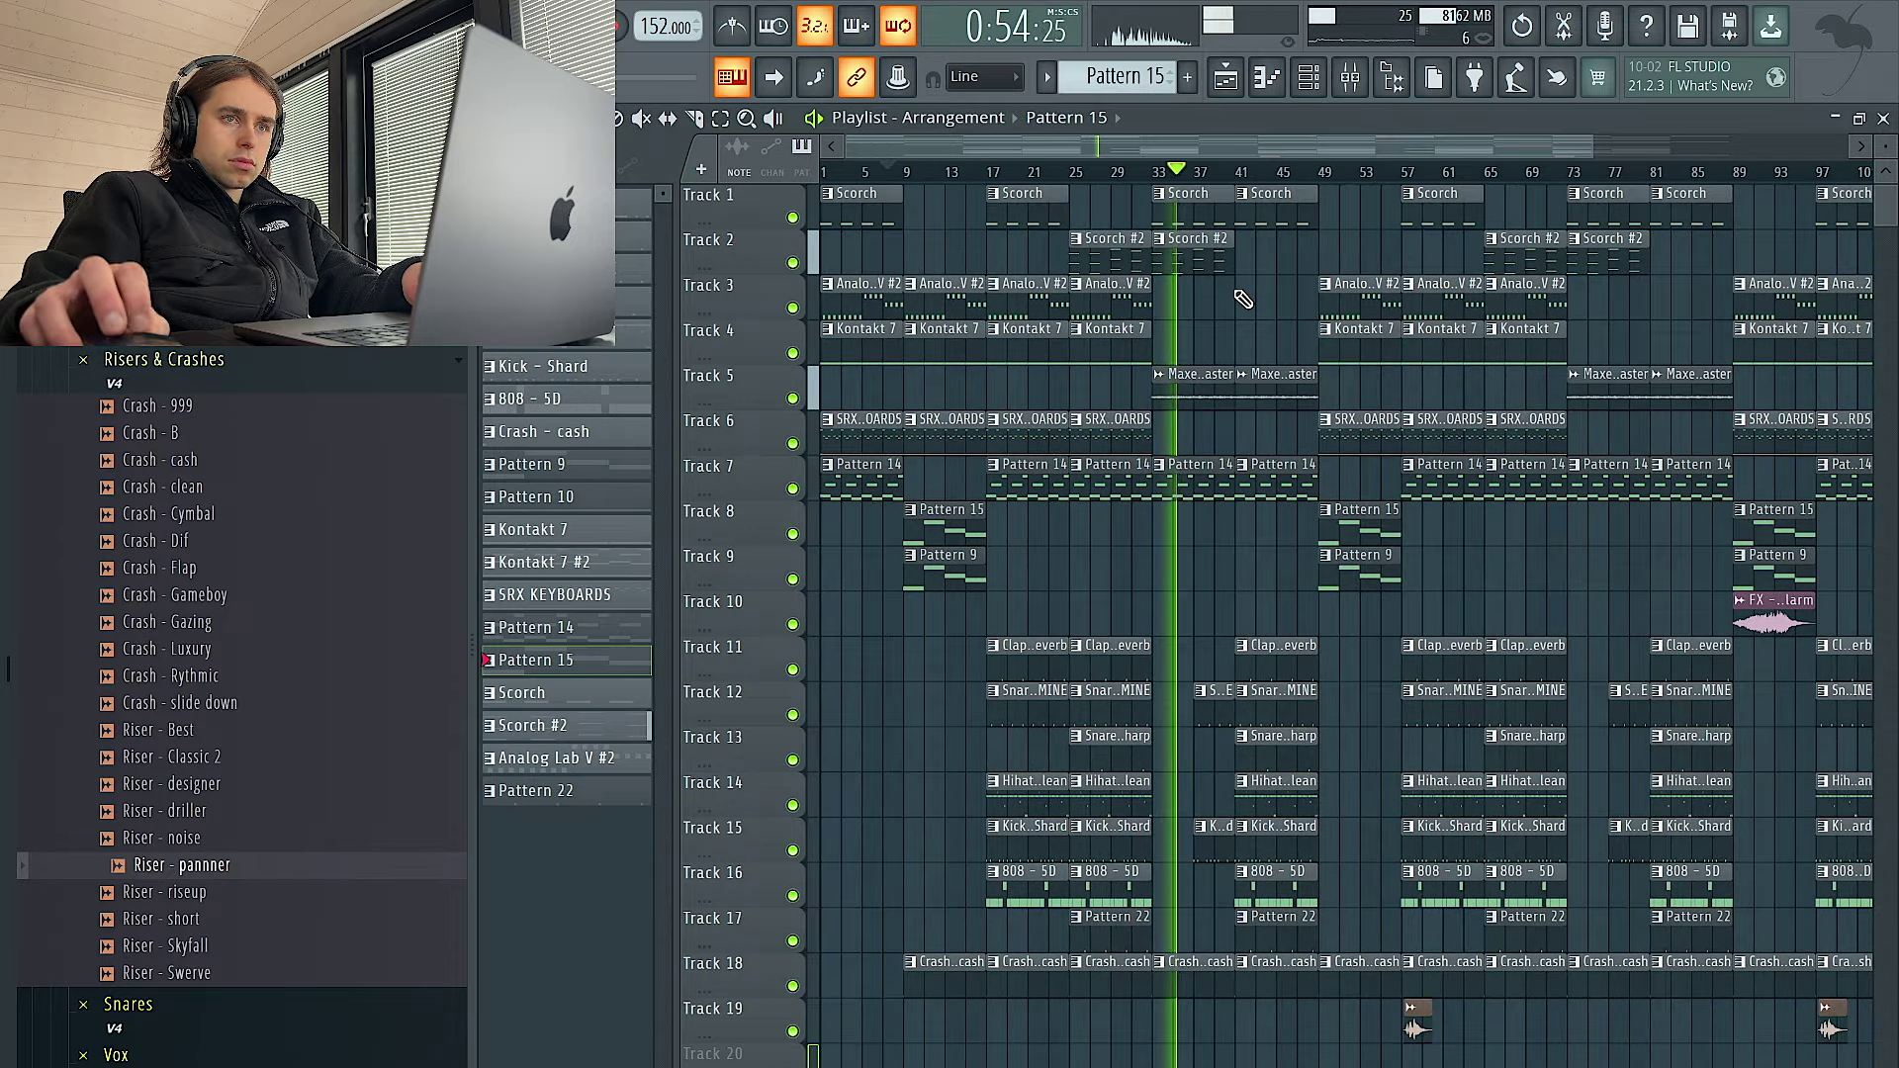
right_click(1219, 209)
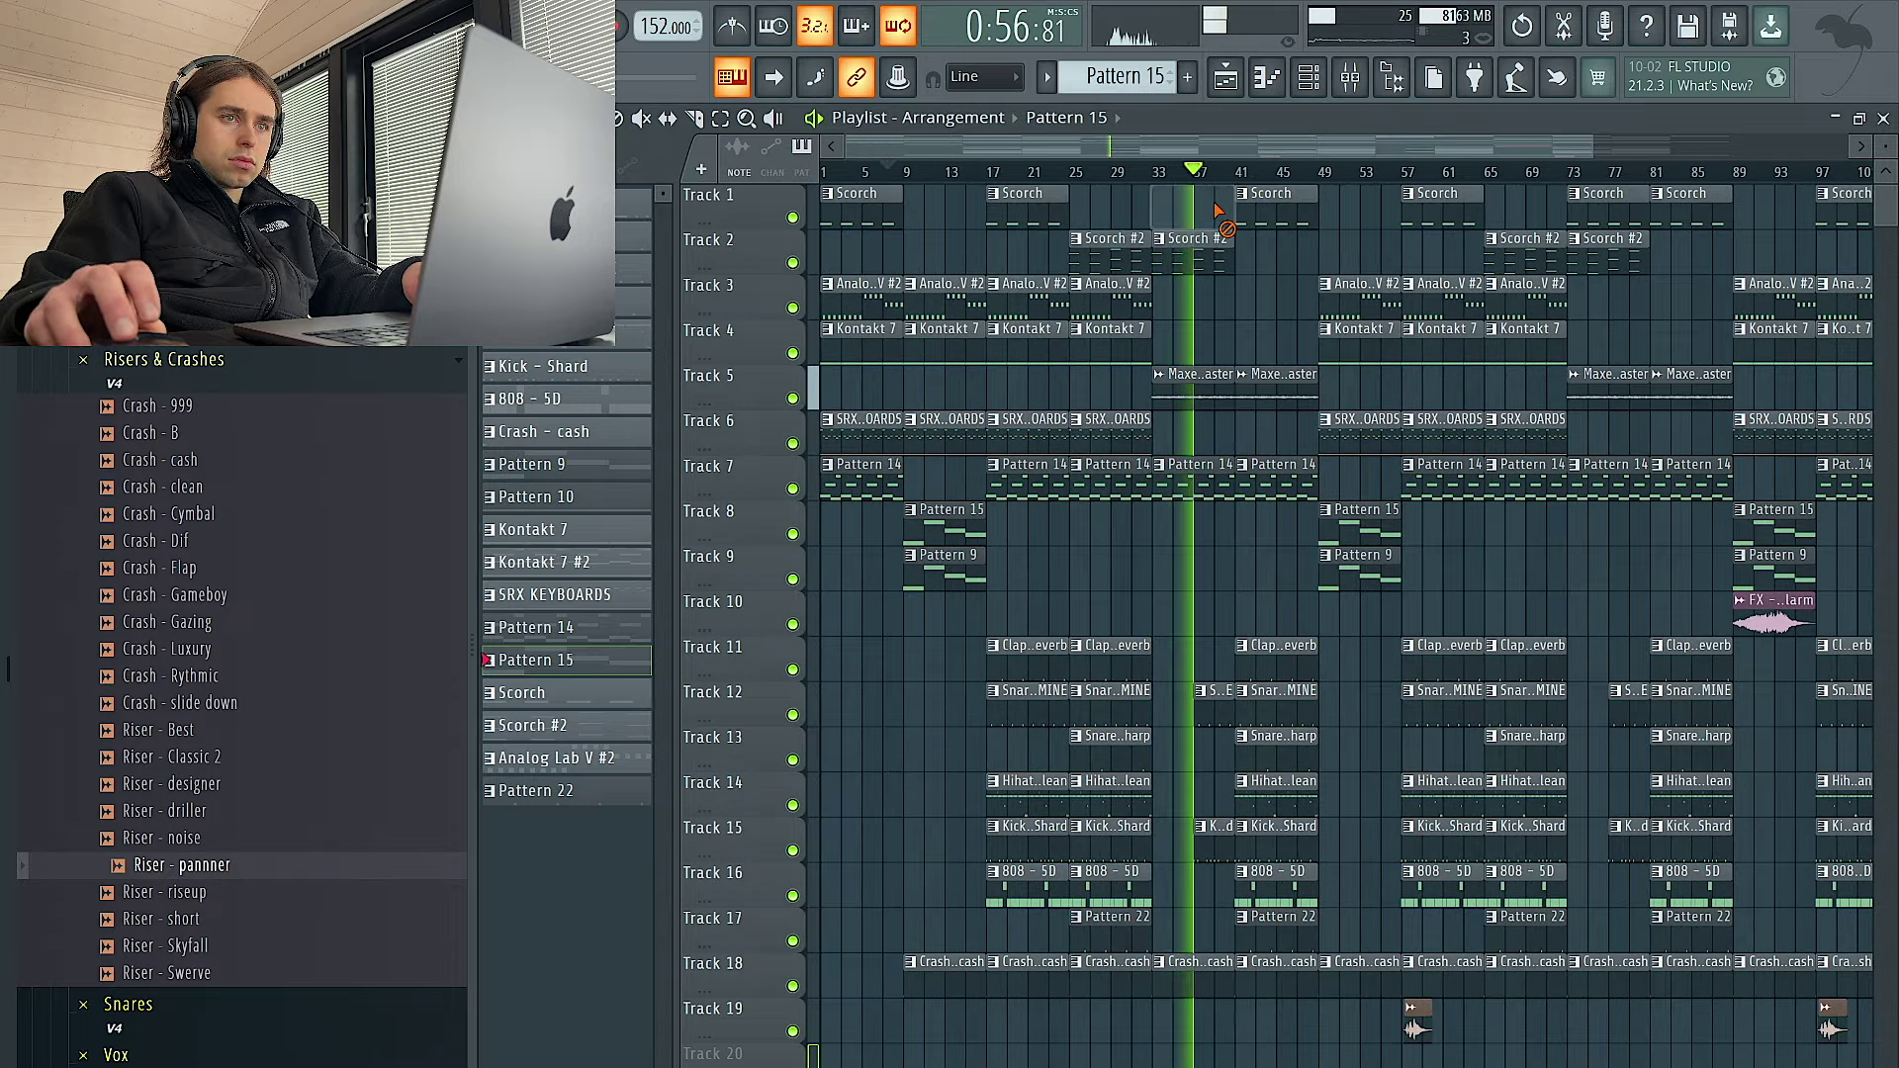
scroll(1286, 277, down, 1)
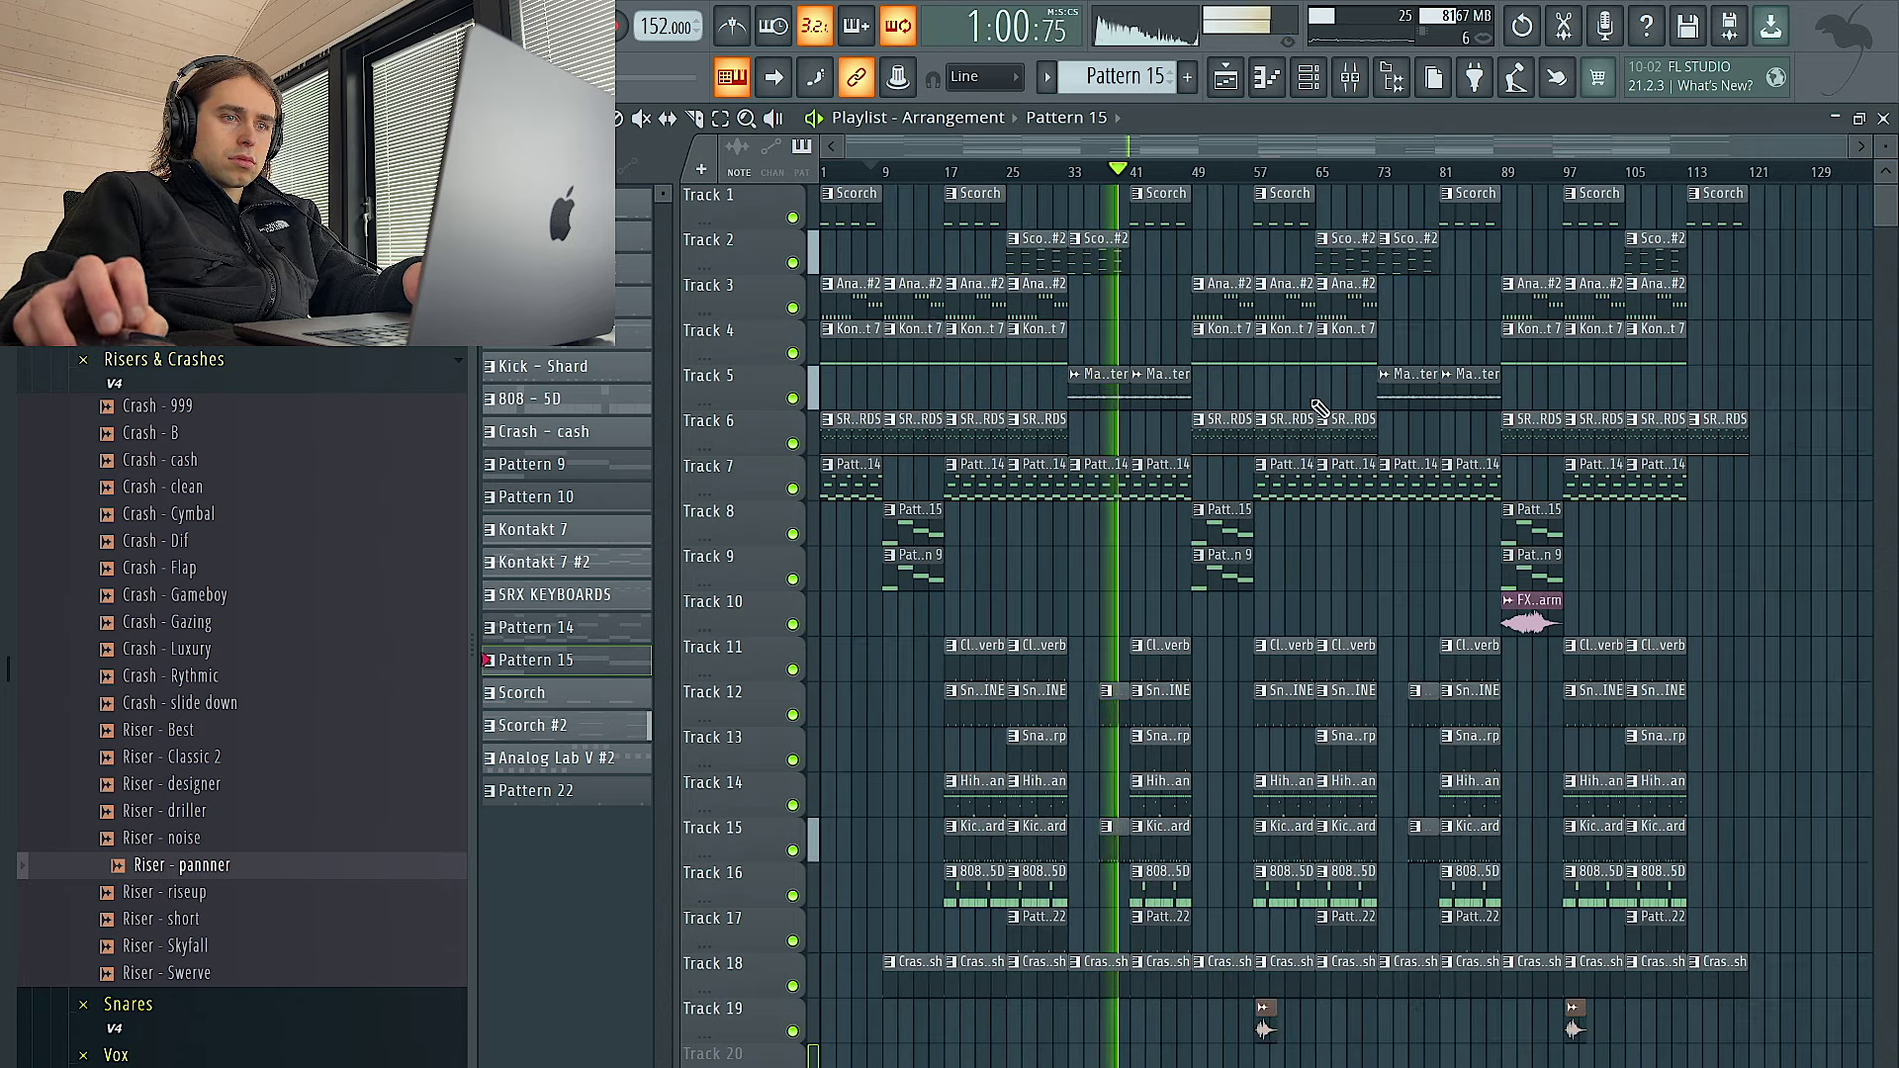
scroll(1142, 615, up, 3)
scroll(1144, 613, down, 3)
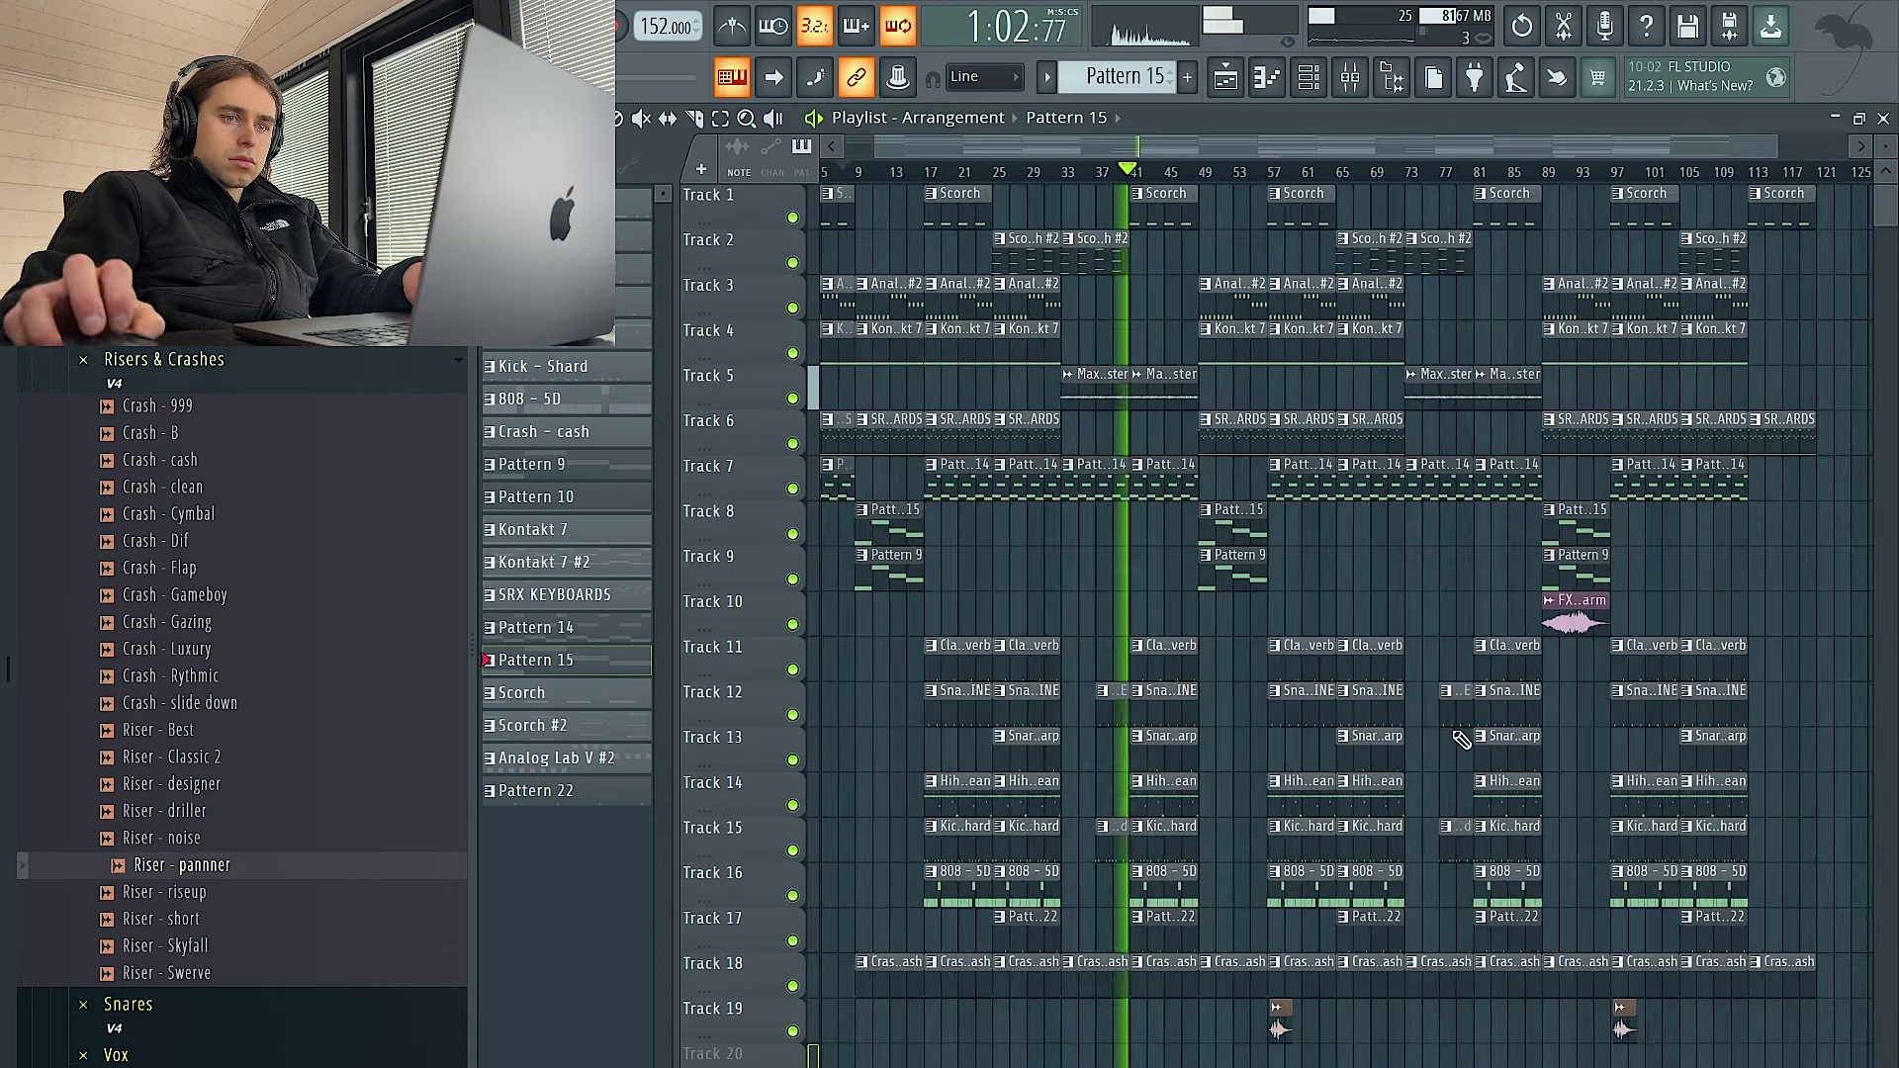
Delete the short Snare - BE MINE and Kick - Shard clips before bar 81 and duplicate the bar 65 drum clips to bar 73
scroll(1440, 704, up, 4)
right_click(1451, 692)
right_click(1436, 831)
drag(1270, 941, 1263, 598)
key(ctrl+b)
Trim the duplicated drum clips to start at bar 75, with Snare - BE MINE from bar 74, and remove the duplicated 808 - 5D clip
scroll(1386, 692, up, 3)
drag(1318, 674, 1373, 712)
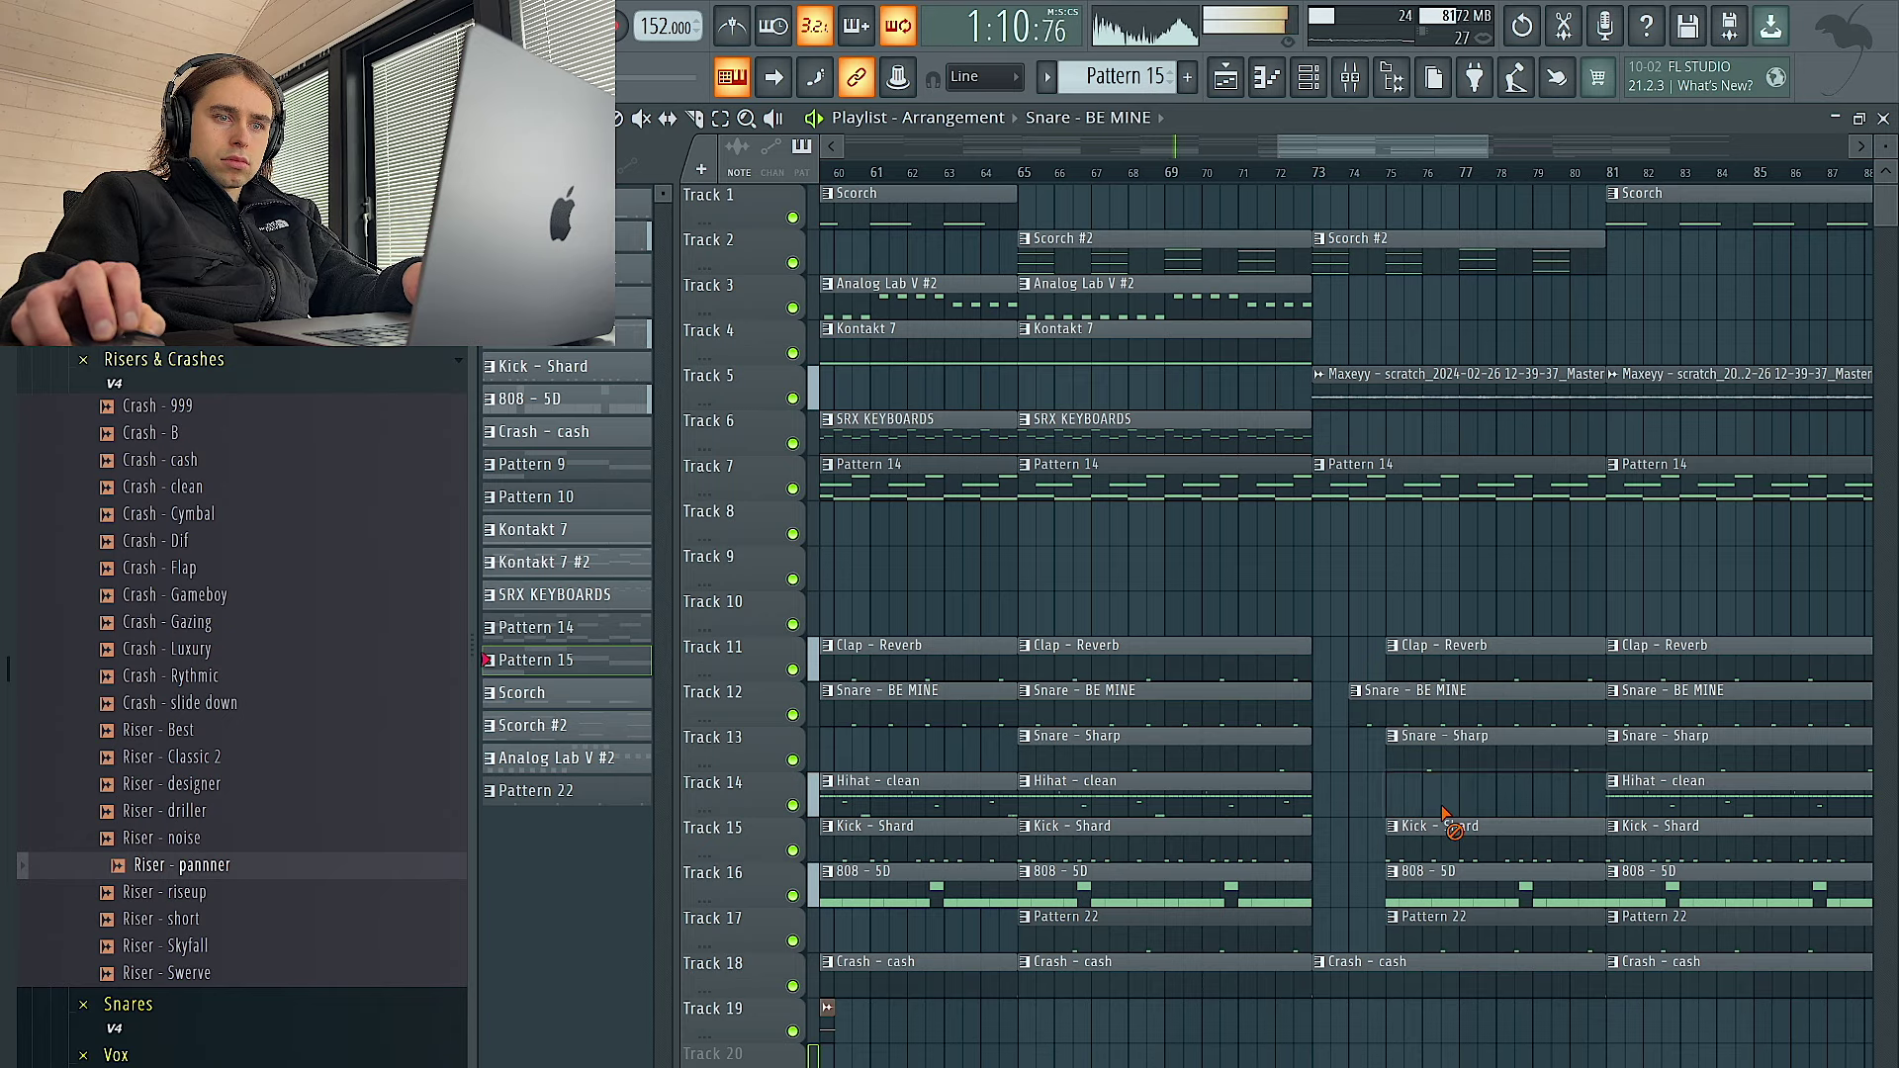
scroll(1454, 839, down, 5)
scroll(1471, 834, up, 4)
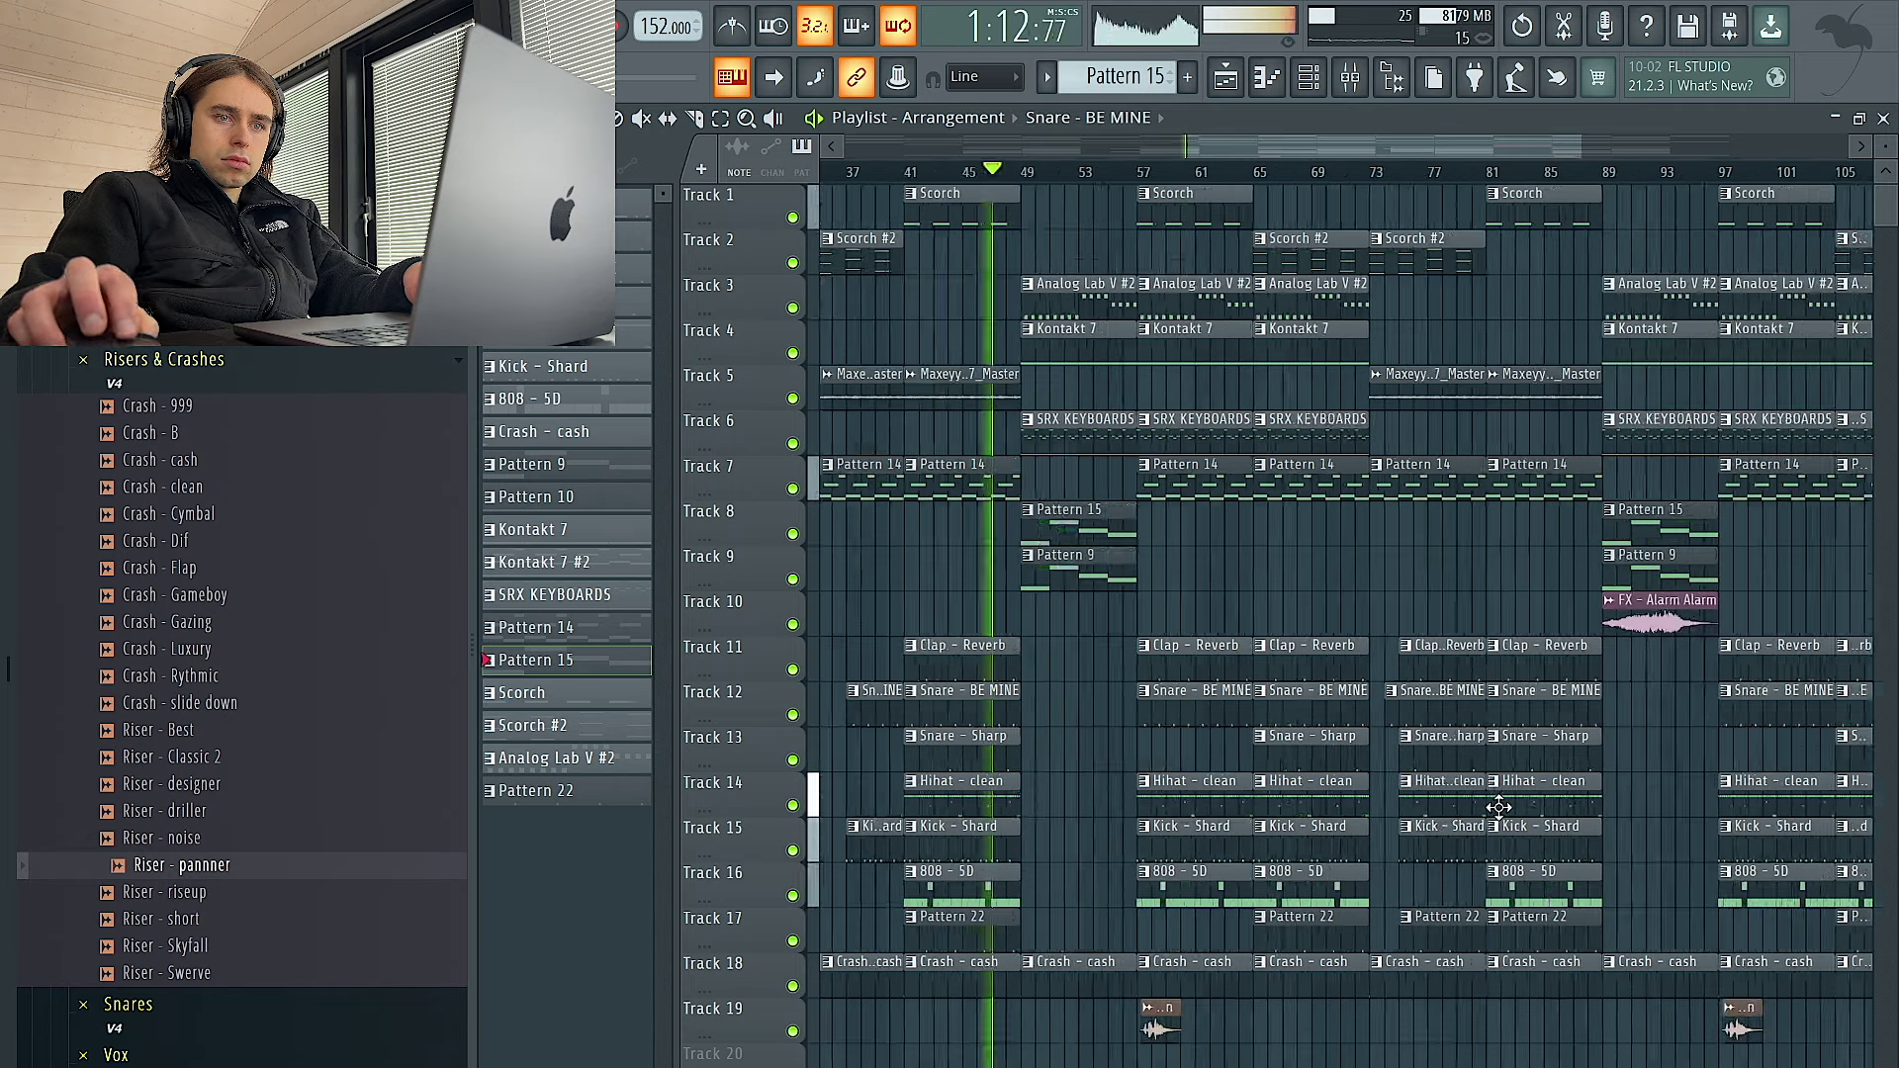
scroll(1424, 792, down, 5)
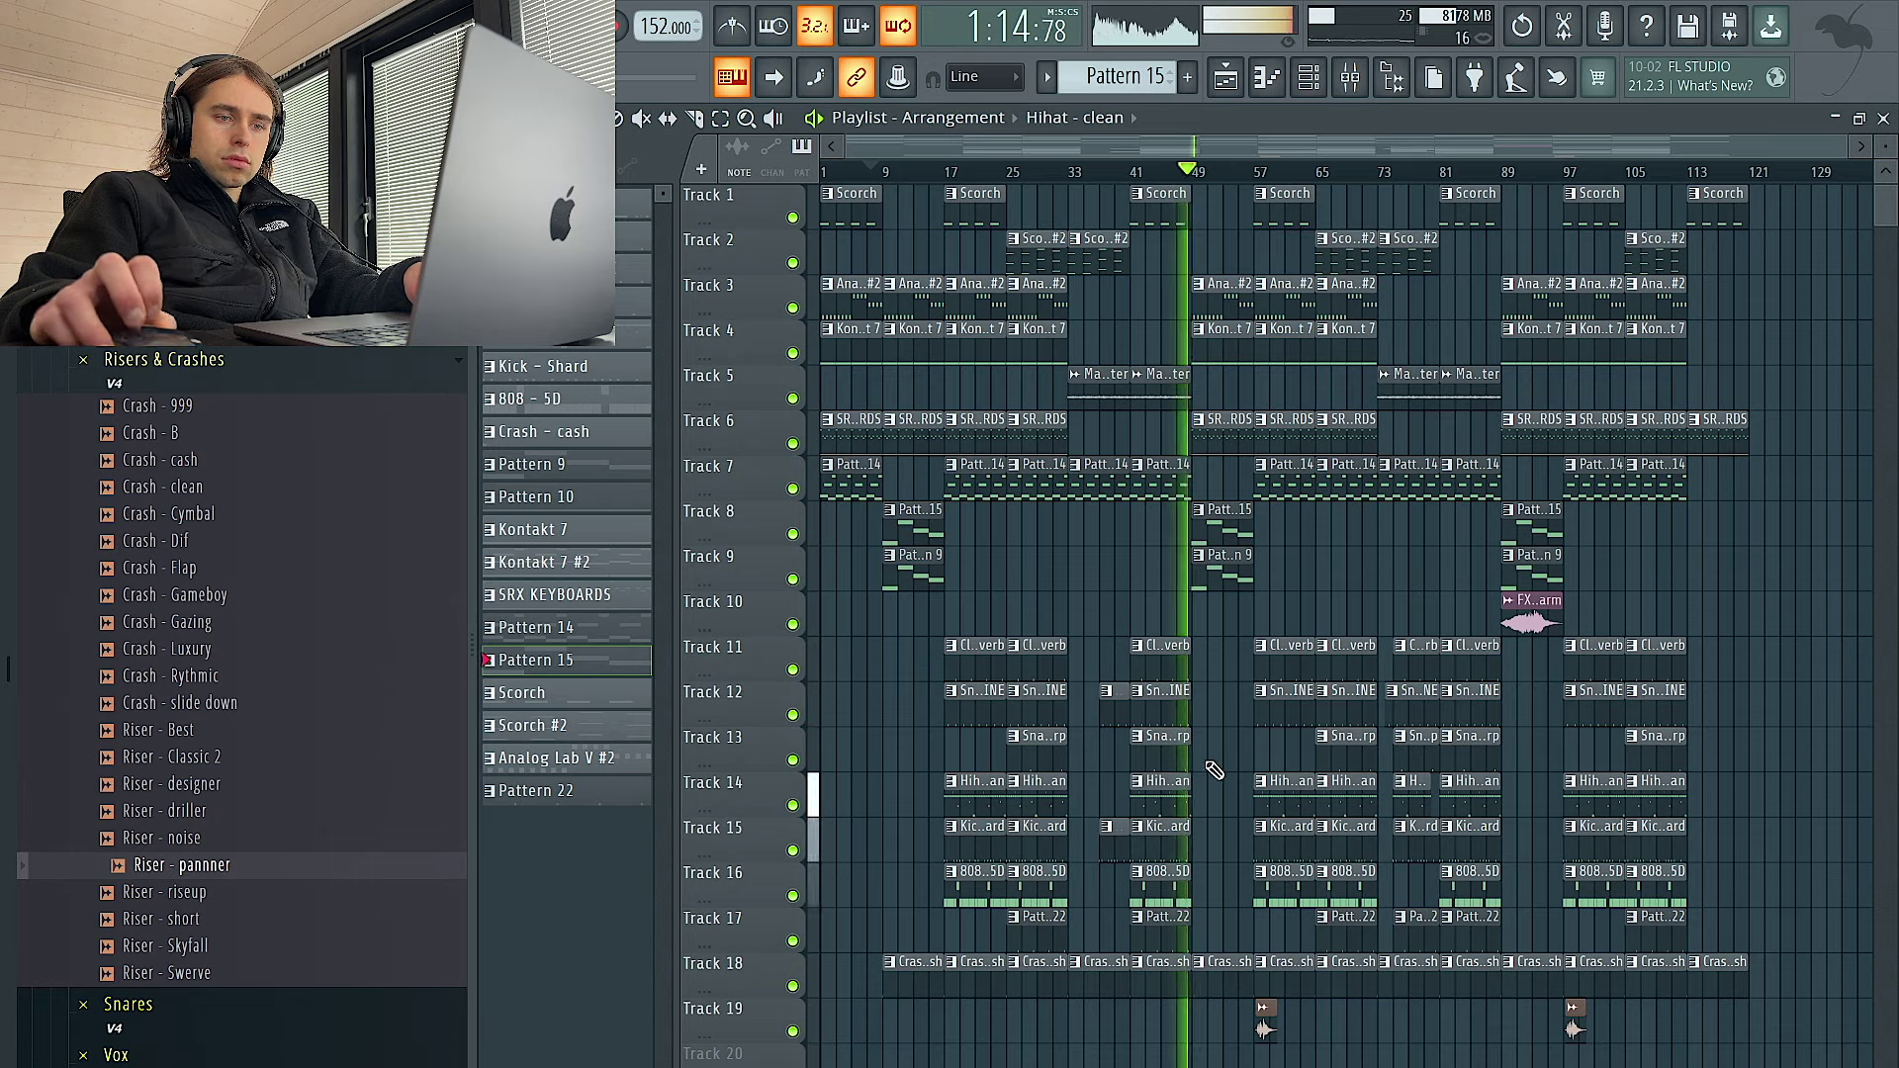
Examine the arrangement around the bar 49 section and audition the Riser - Best sample
scroll(1175, 775, up, 4)
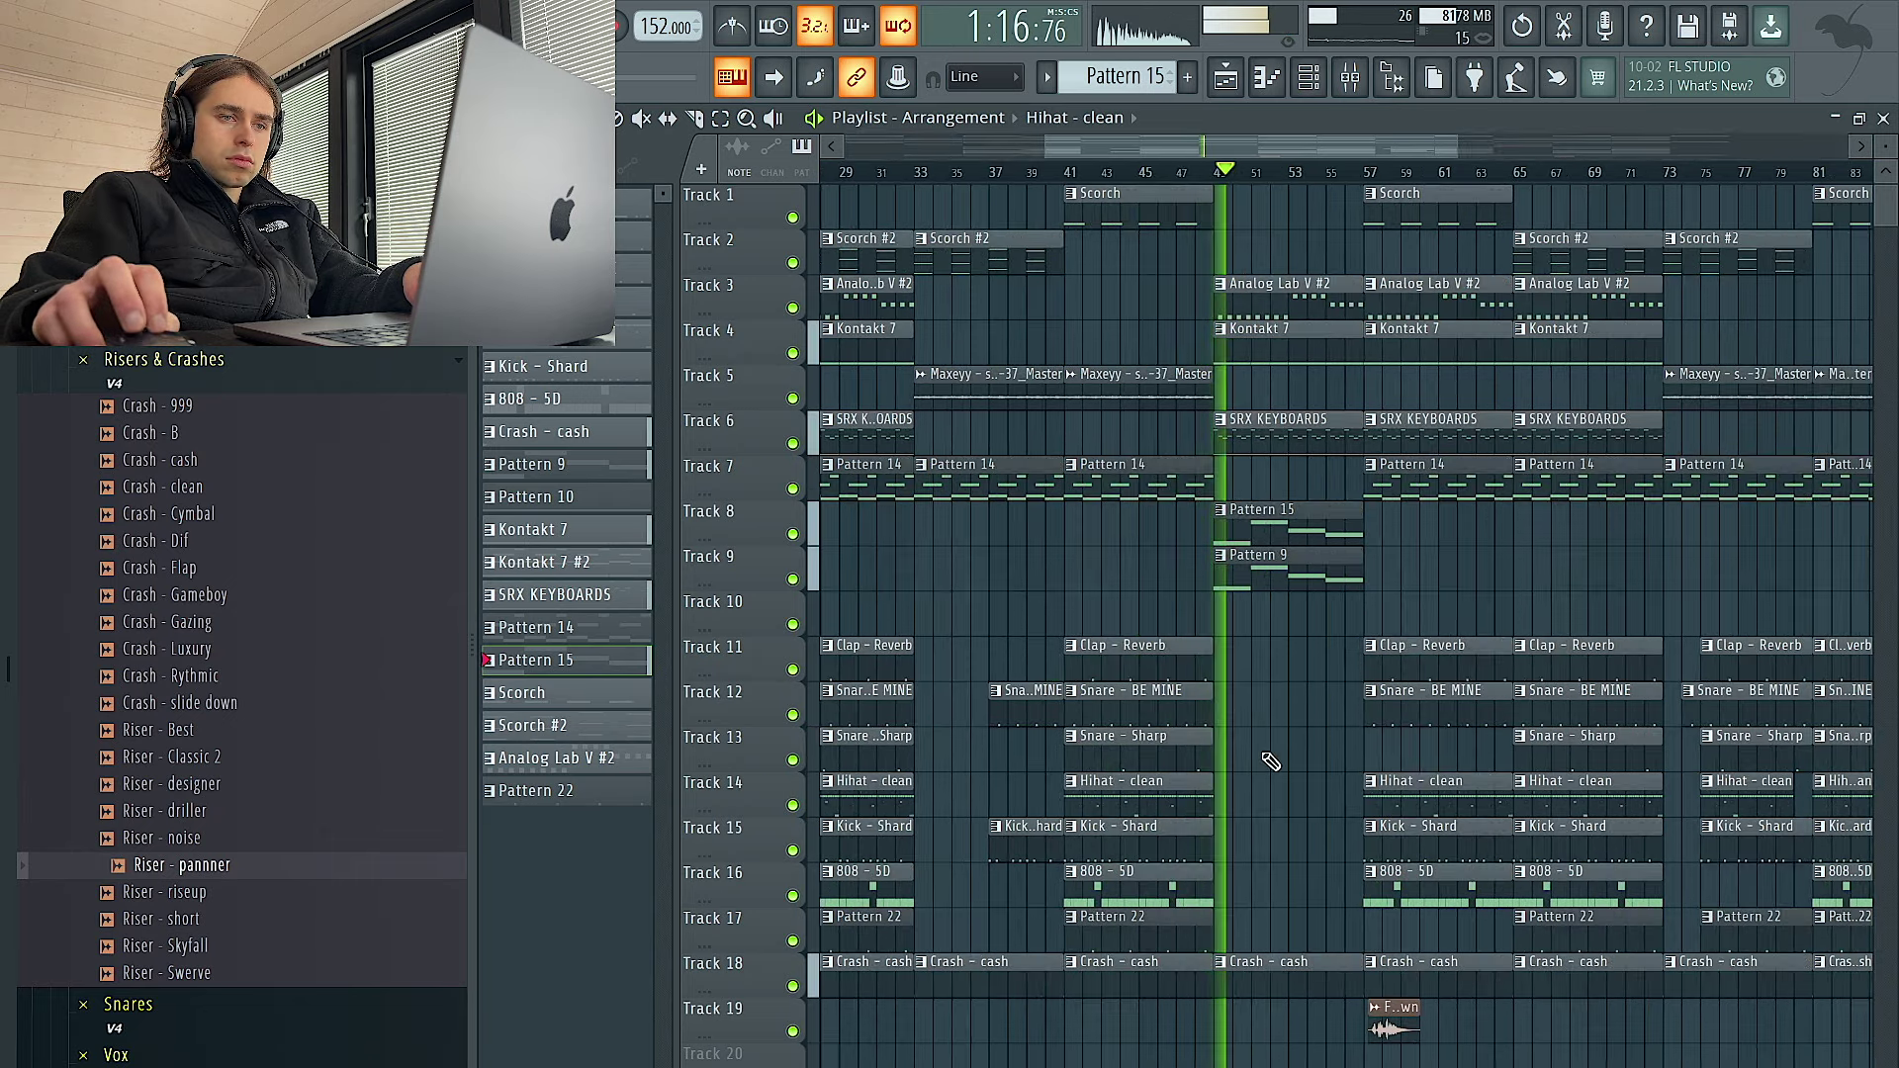
scroll(1272, 768, down, 4)
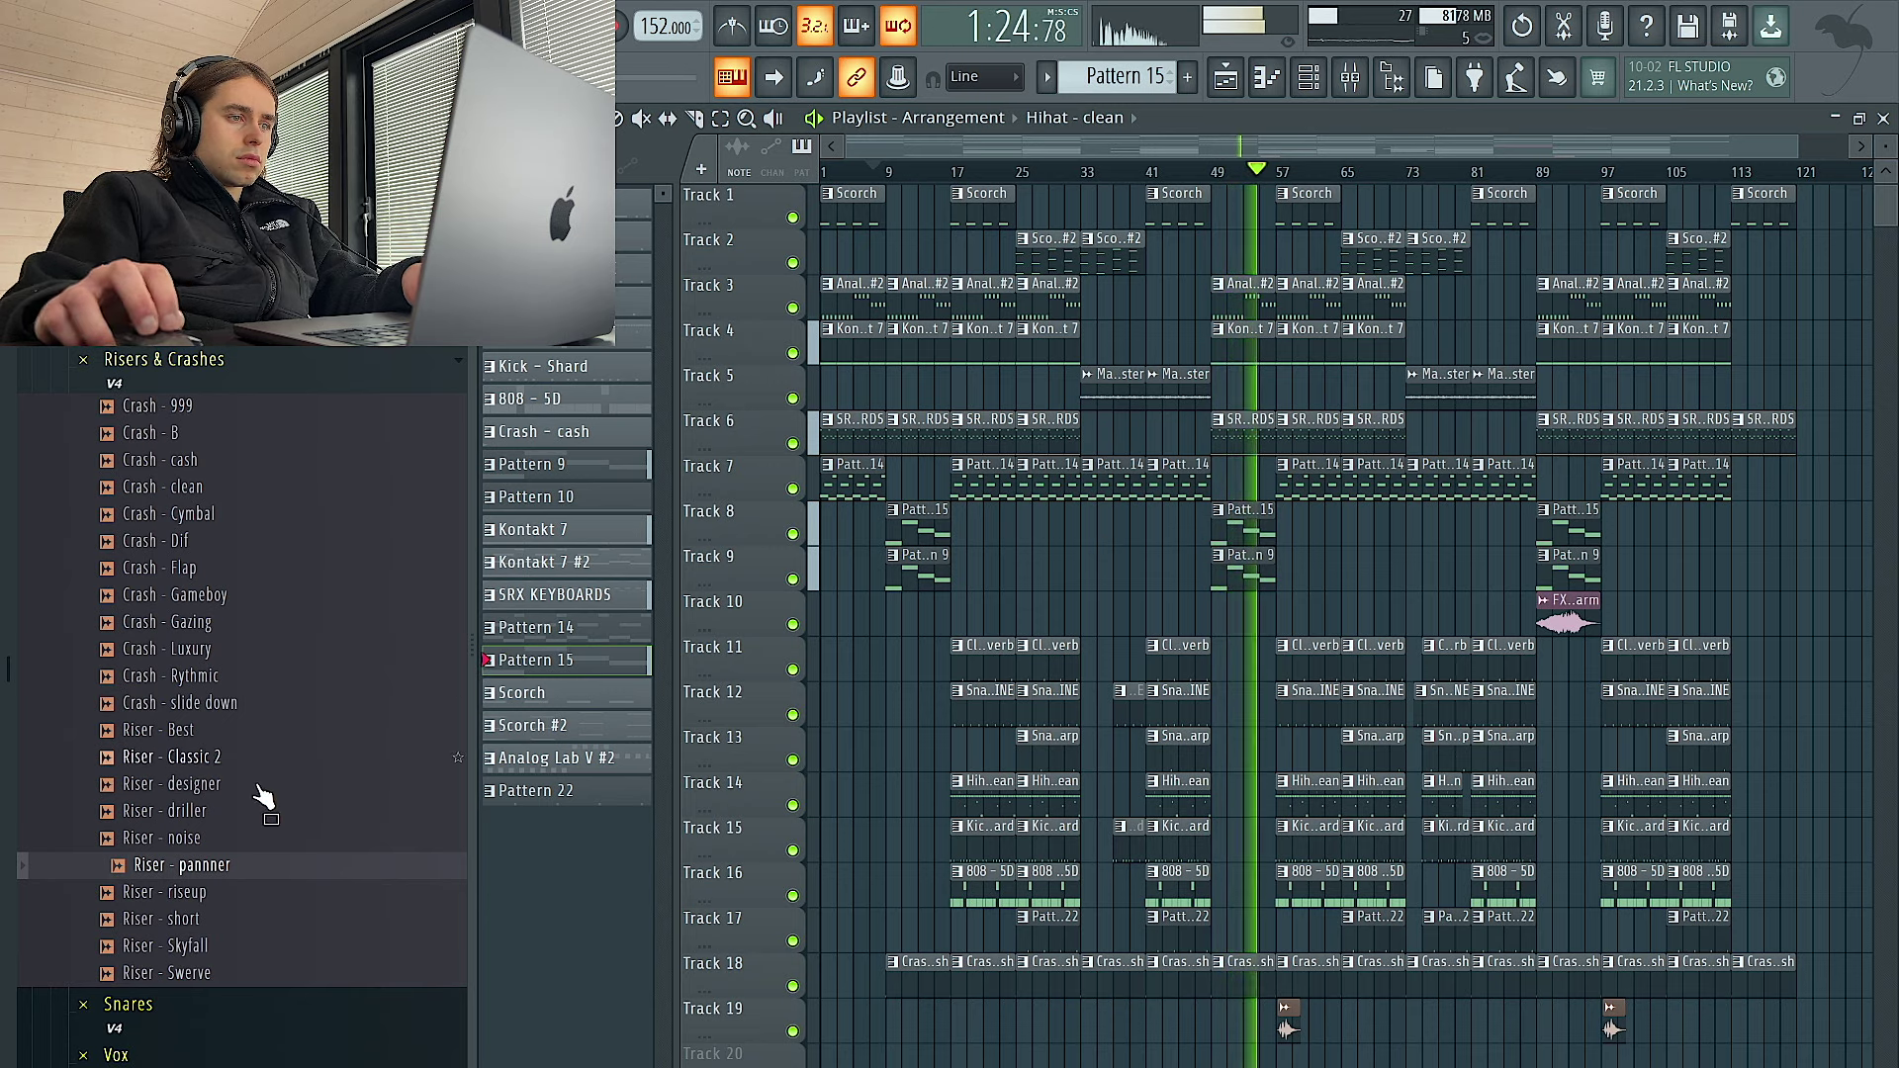
click(236, 730)
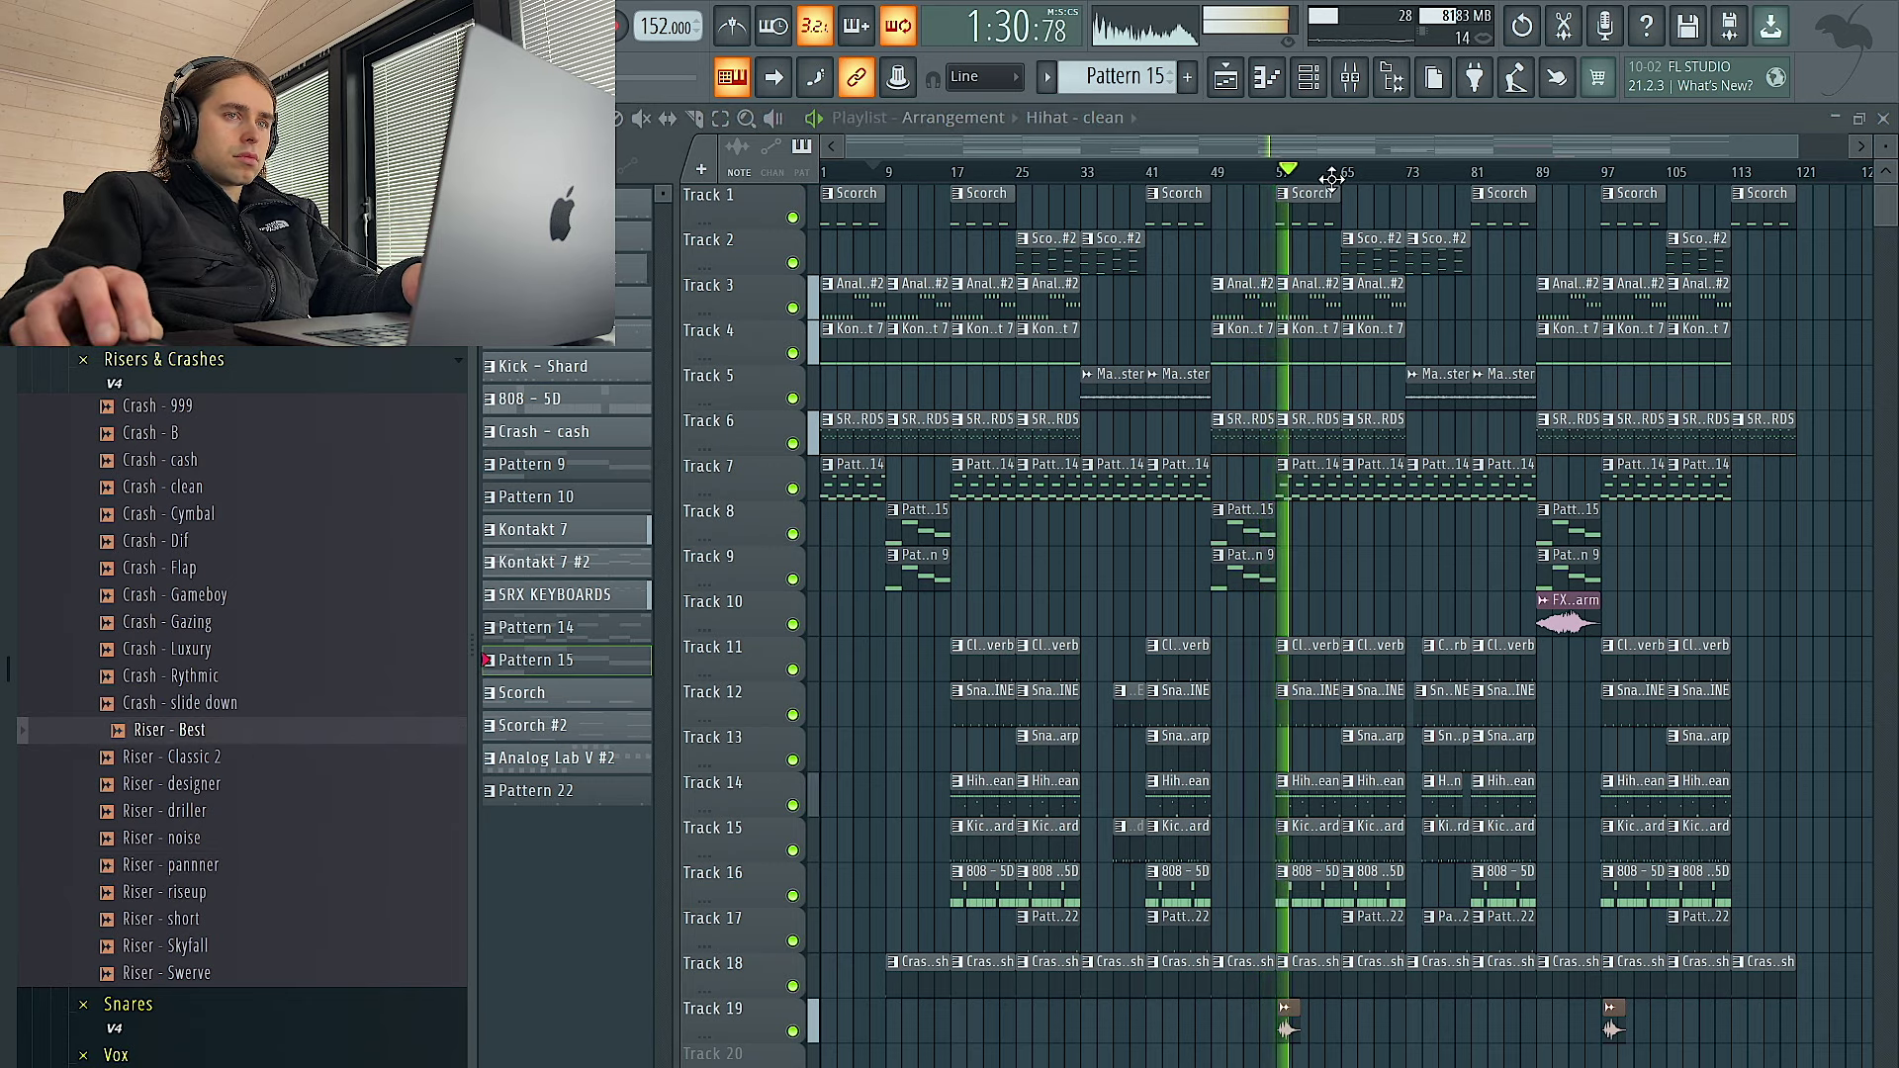
Reduce the gain and adjust the saturation of Fruity Limiter on the master
click(1368, 80)
click(578, 476)
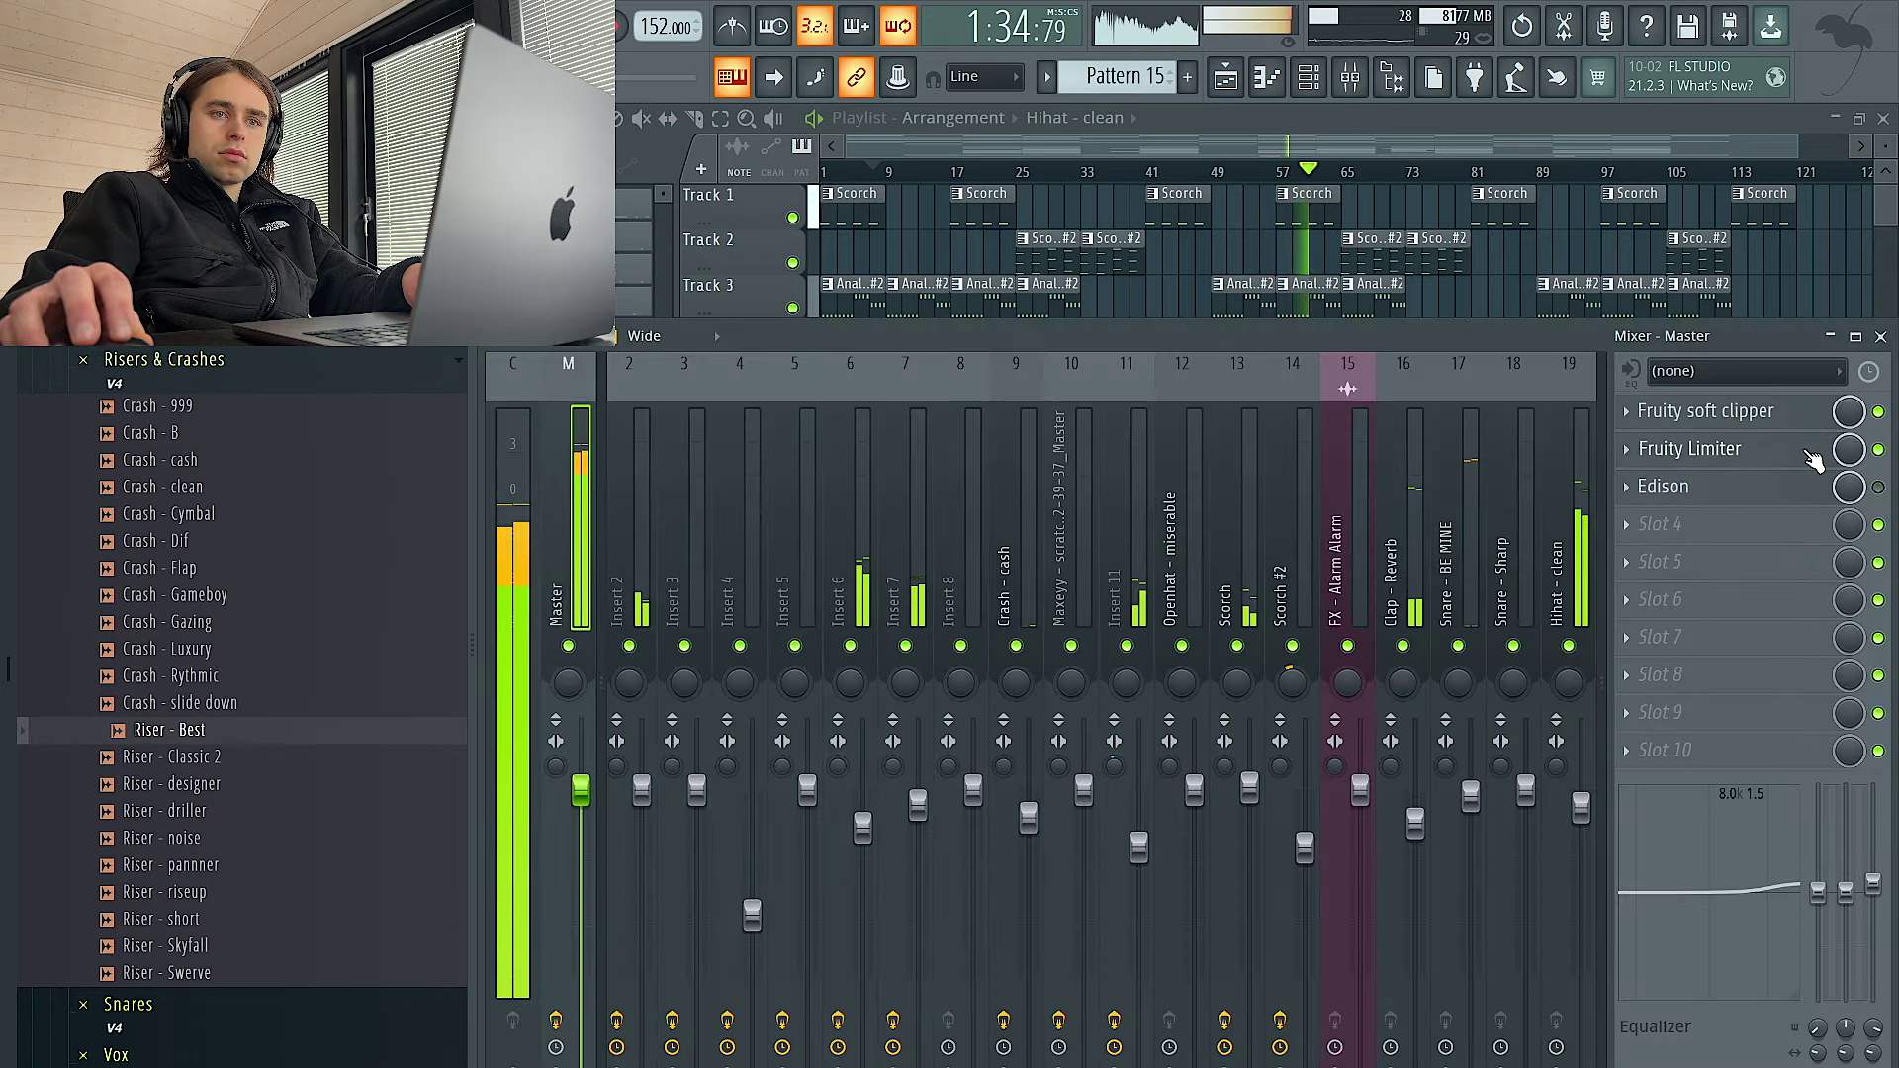
click(1689, 449)
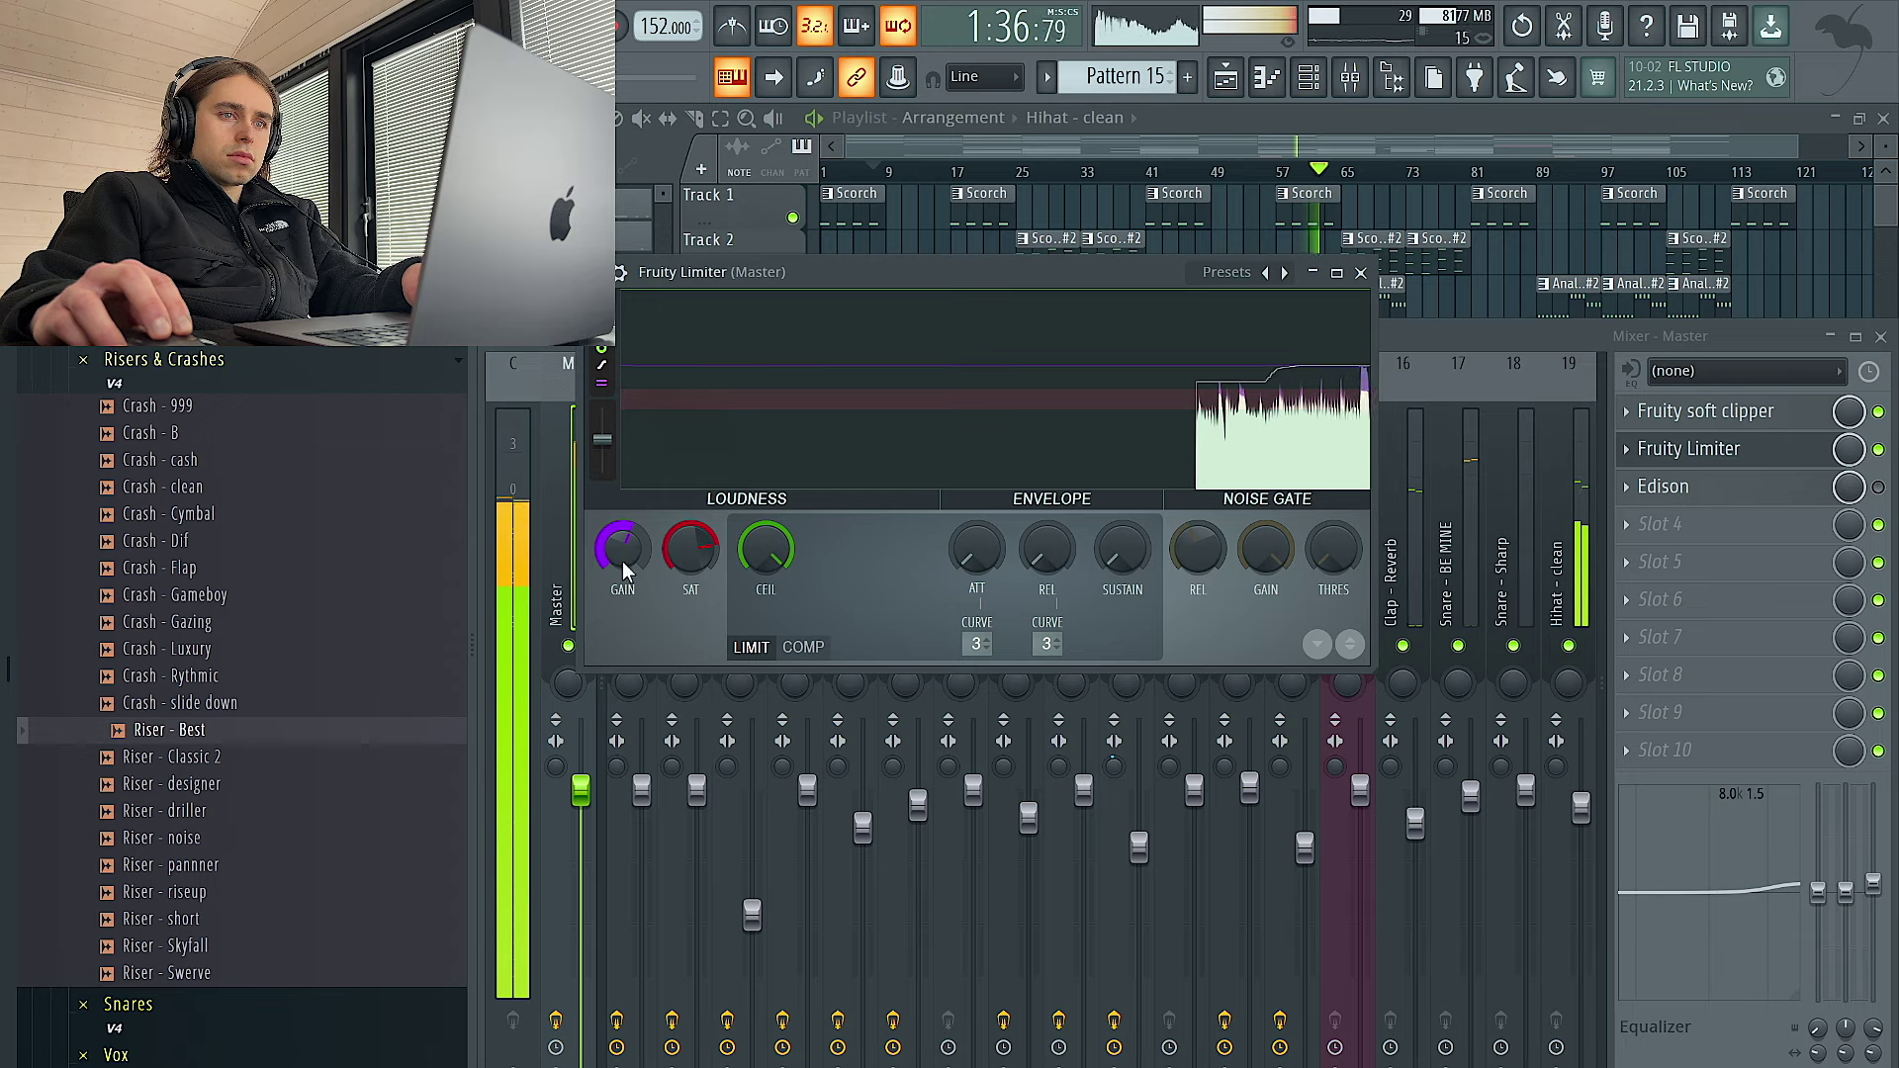
drag(692, 556, 613, 566)
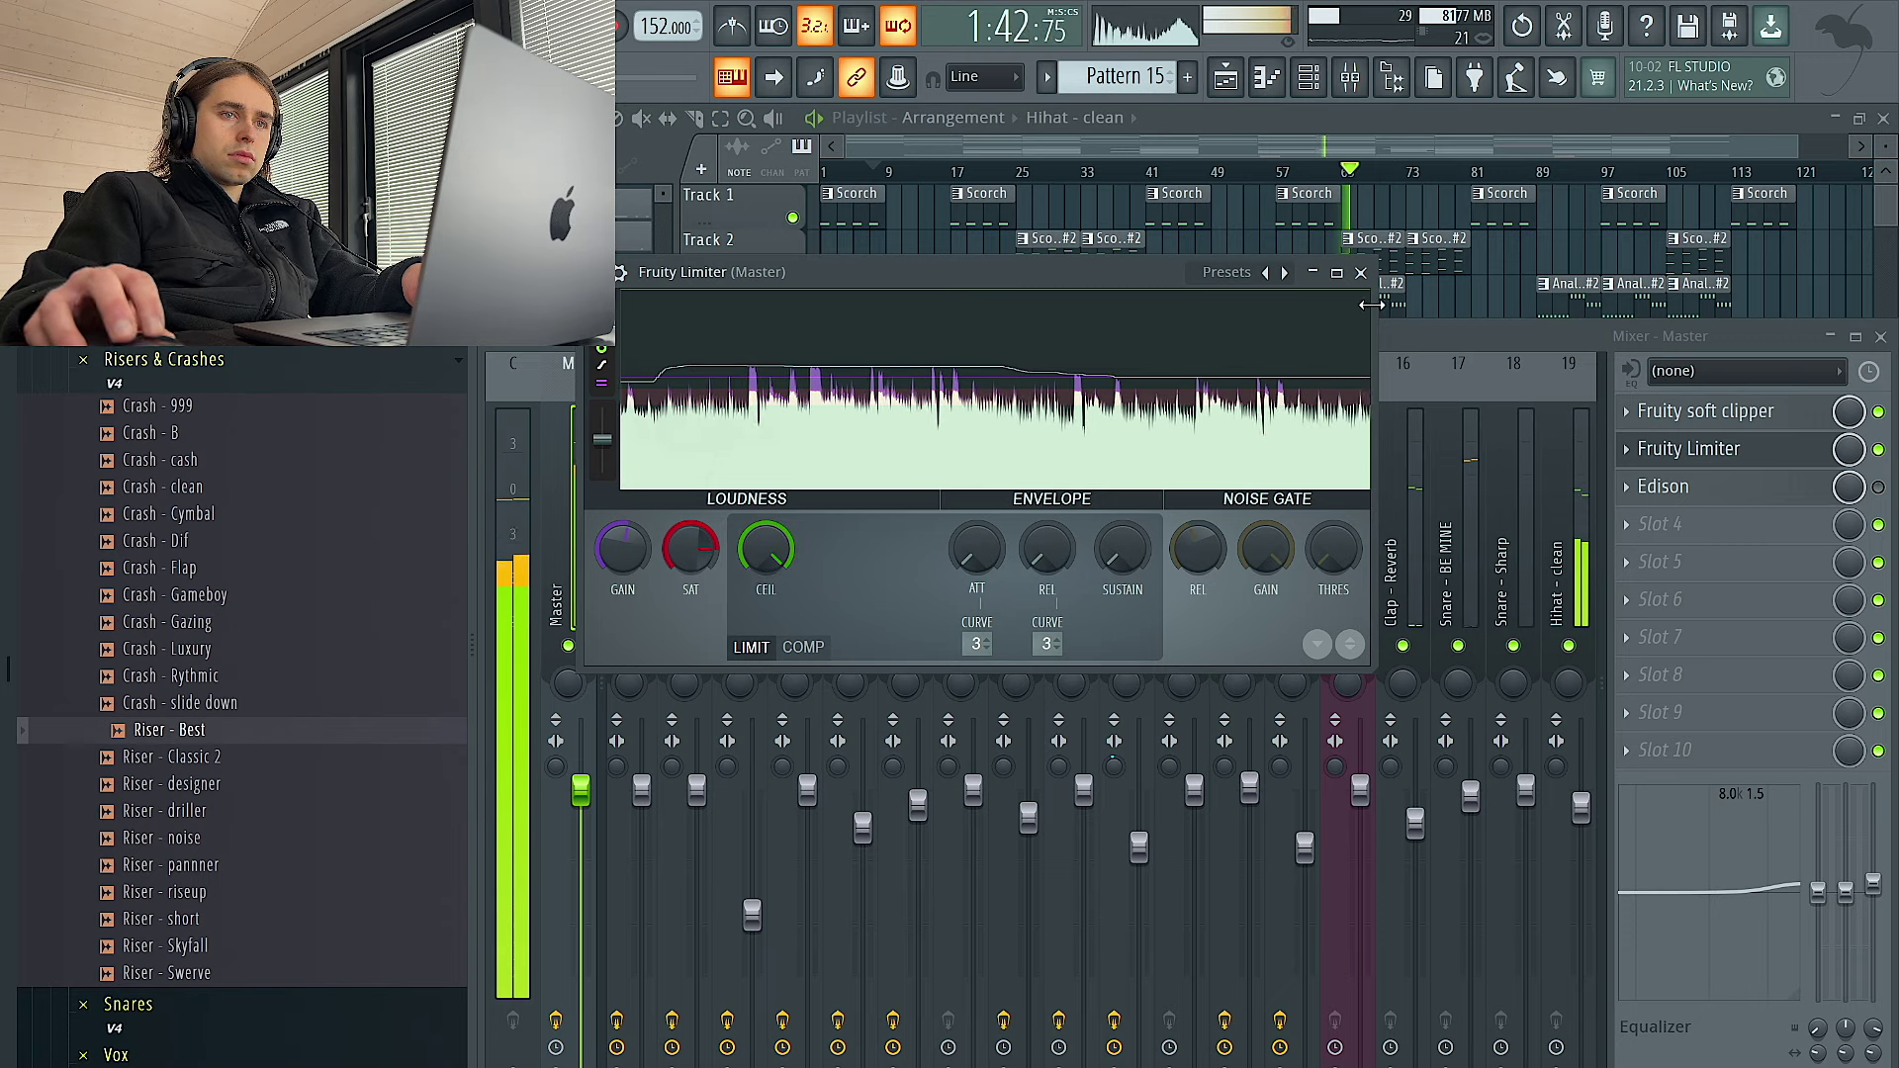
click(1361, 272)
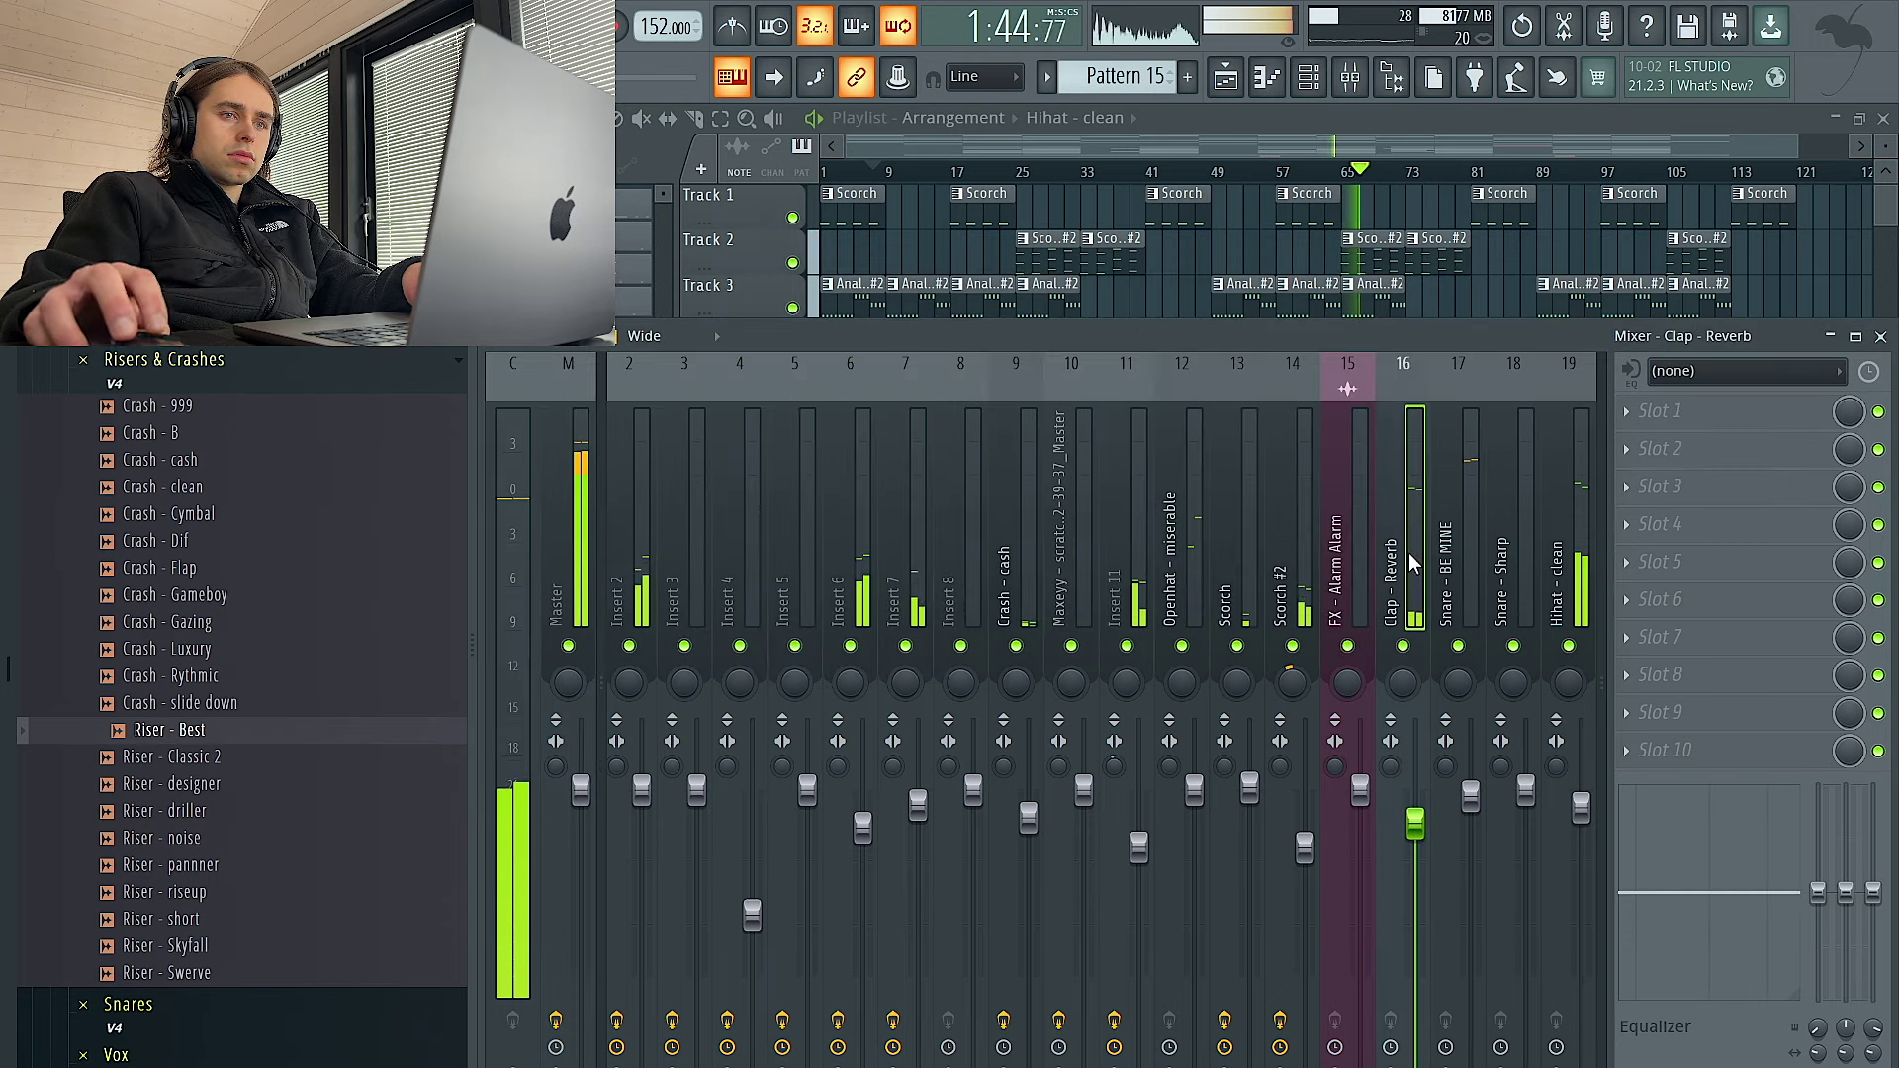
Check the Clap - Reverb and Hihat - clean mixer tracks and the arrangement around bar 73 during playback
click(1408, 552)
scroll(1340, 561, down, 7)
click(1198, 554)
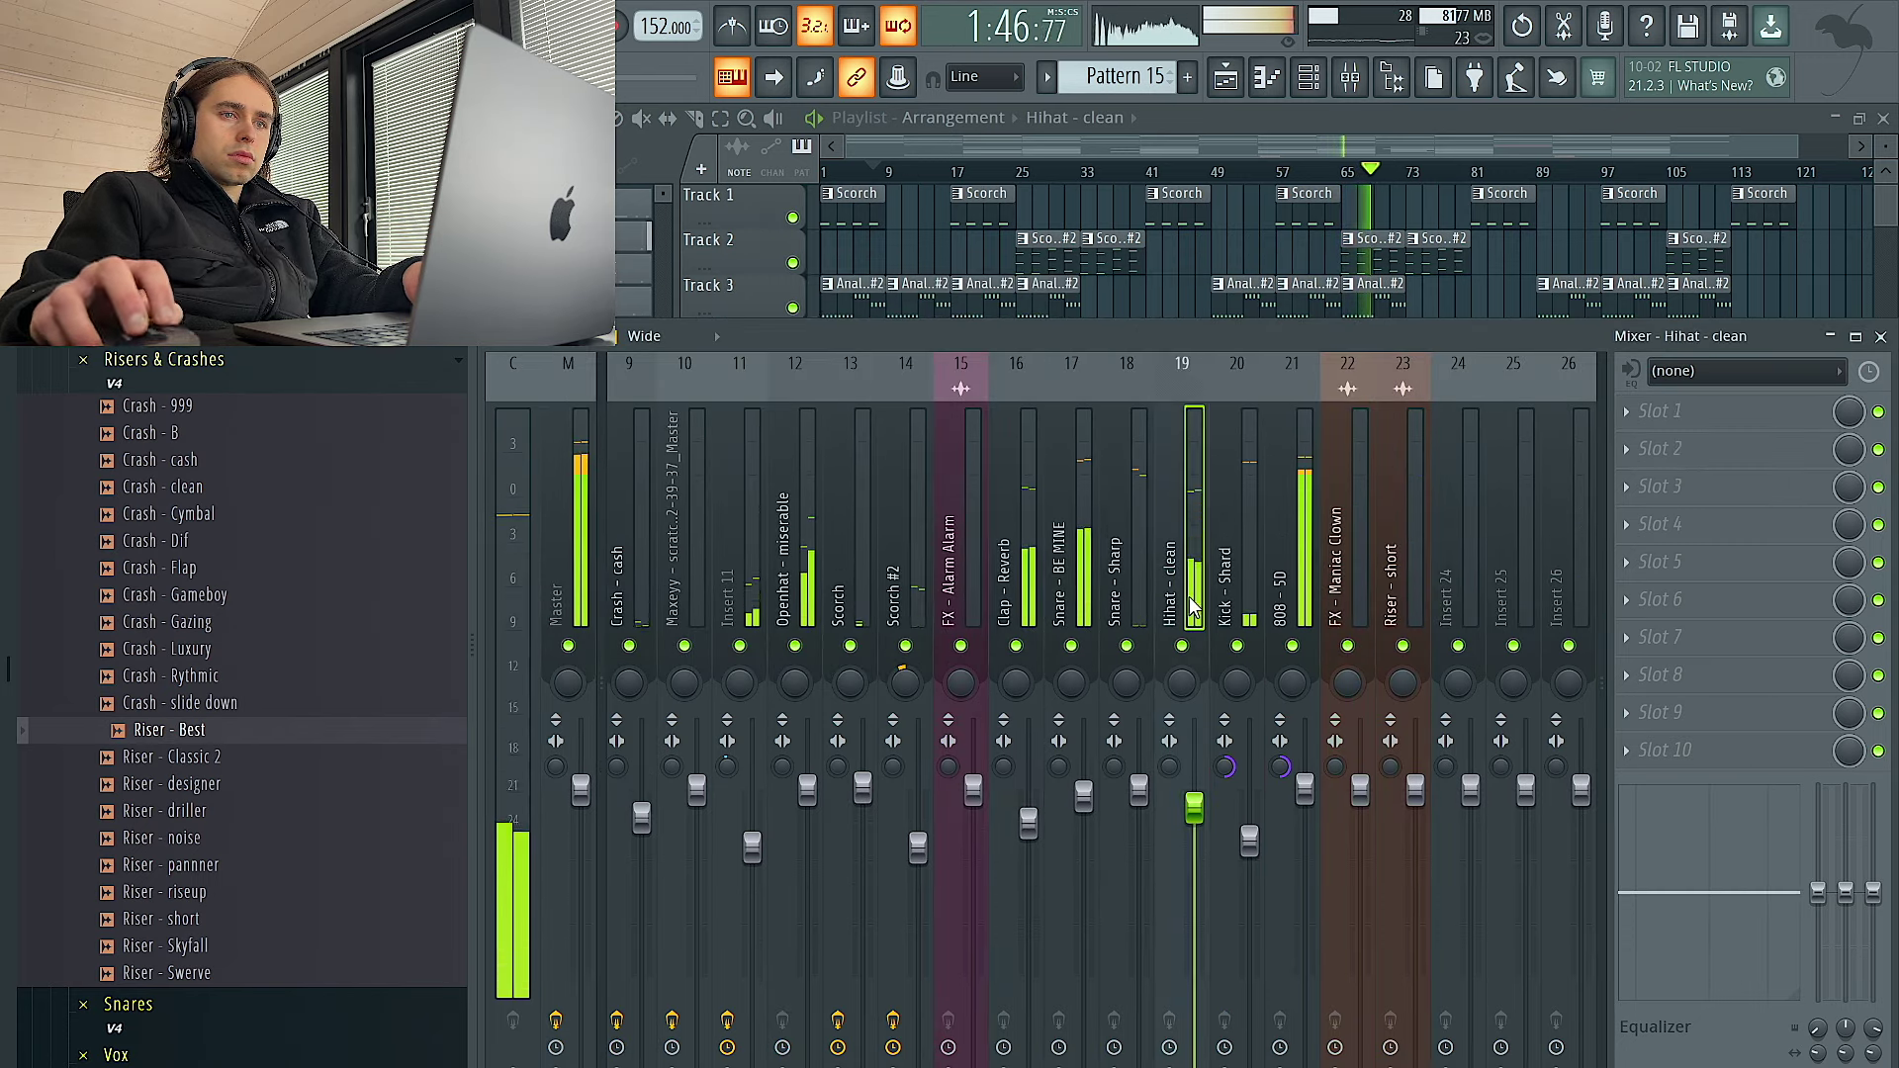
click(1486, 291)
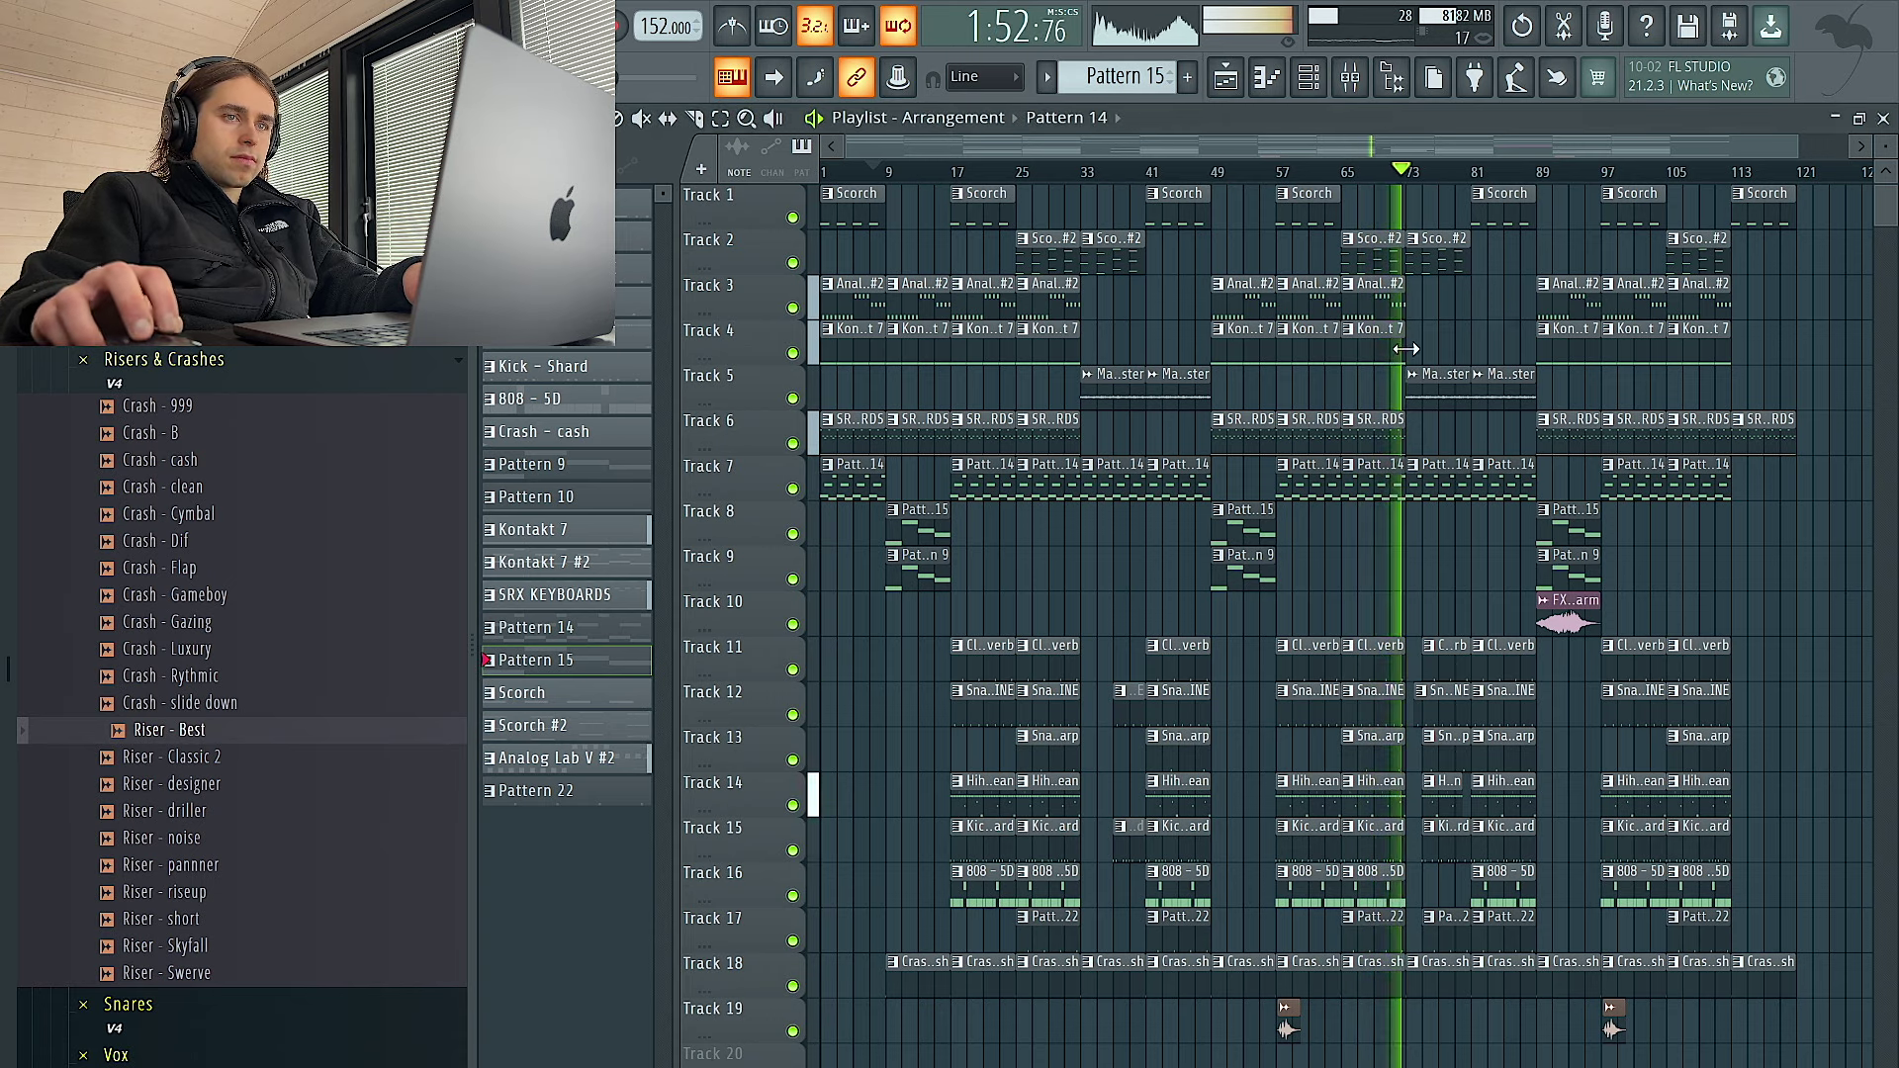
click(1353, 79)
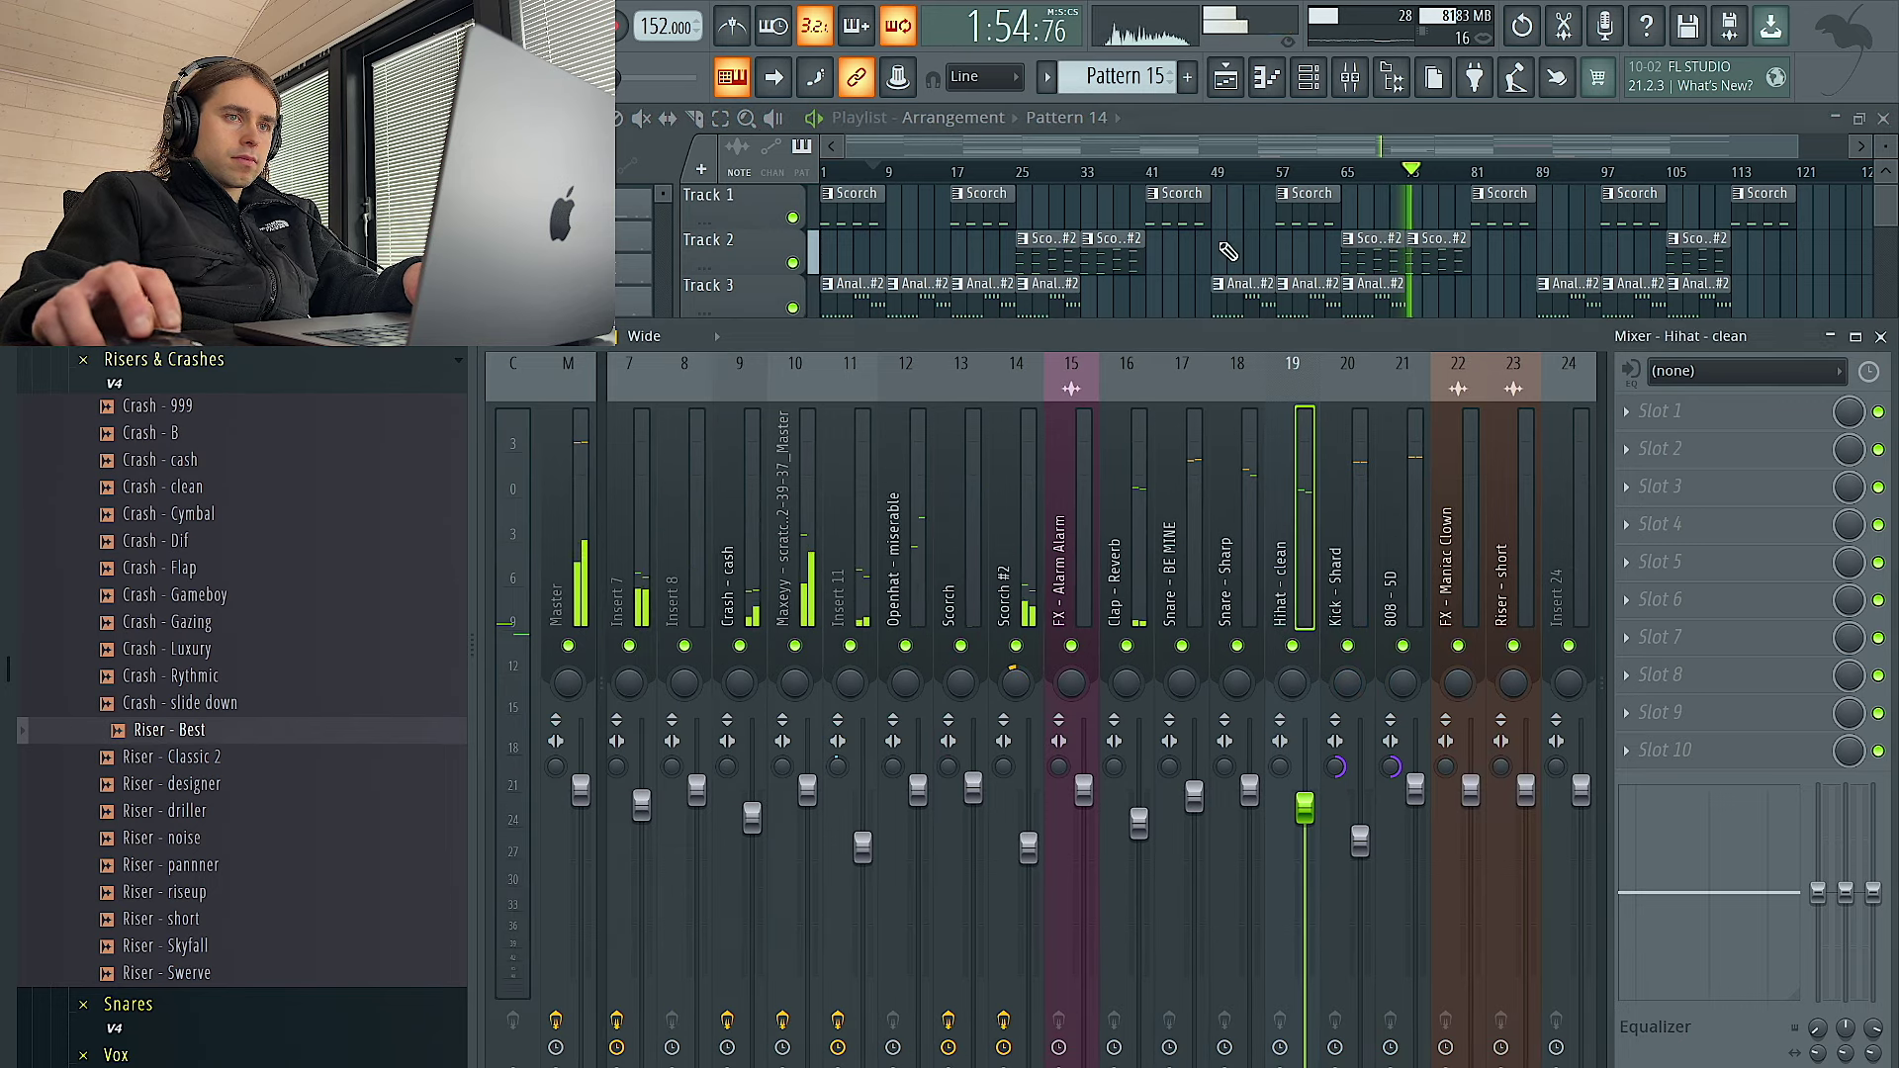
Adjust the Pigments channel's volume slightly and lower the fader of mixer track Insert 7 a little during playback
click(1313, 84)
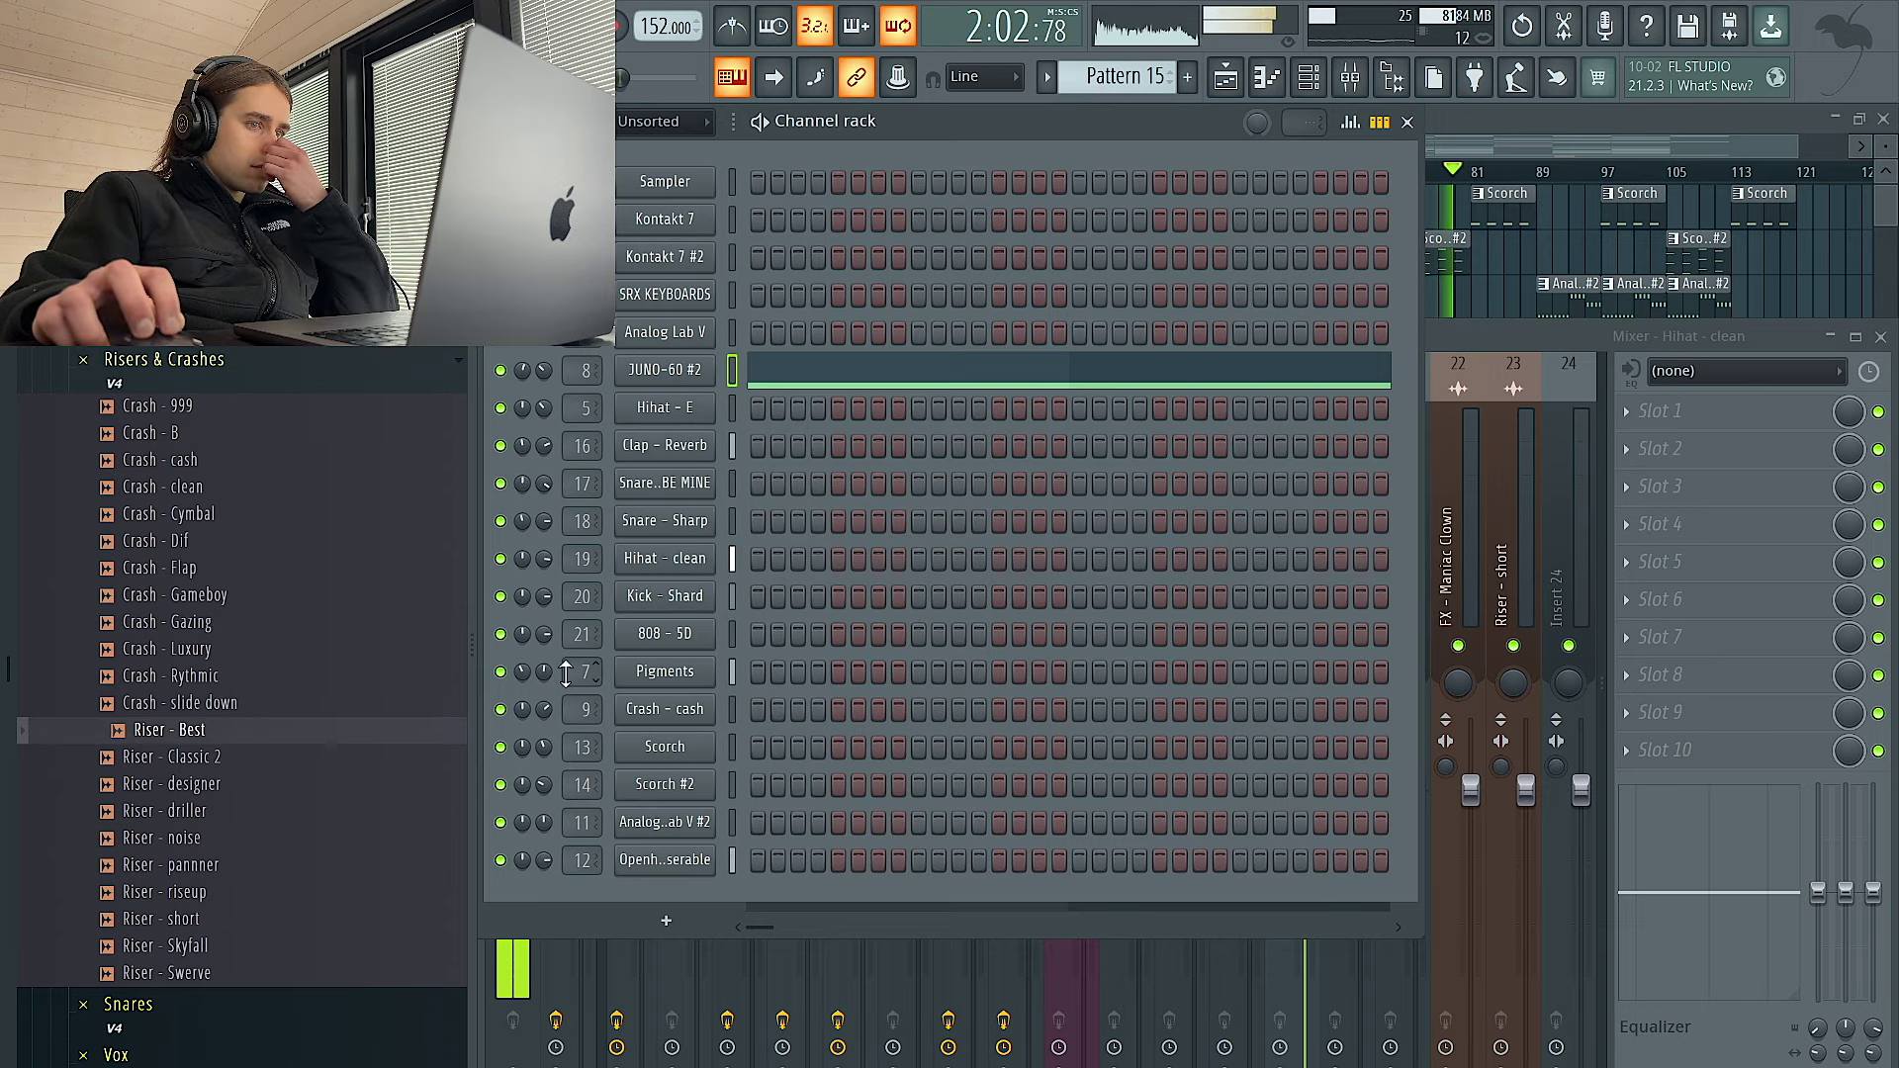
drag(548, 673, 548, 680)
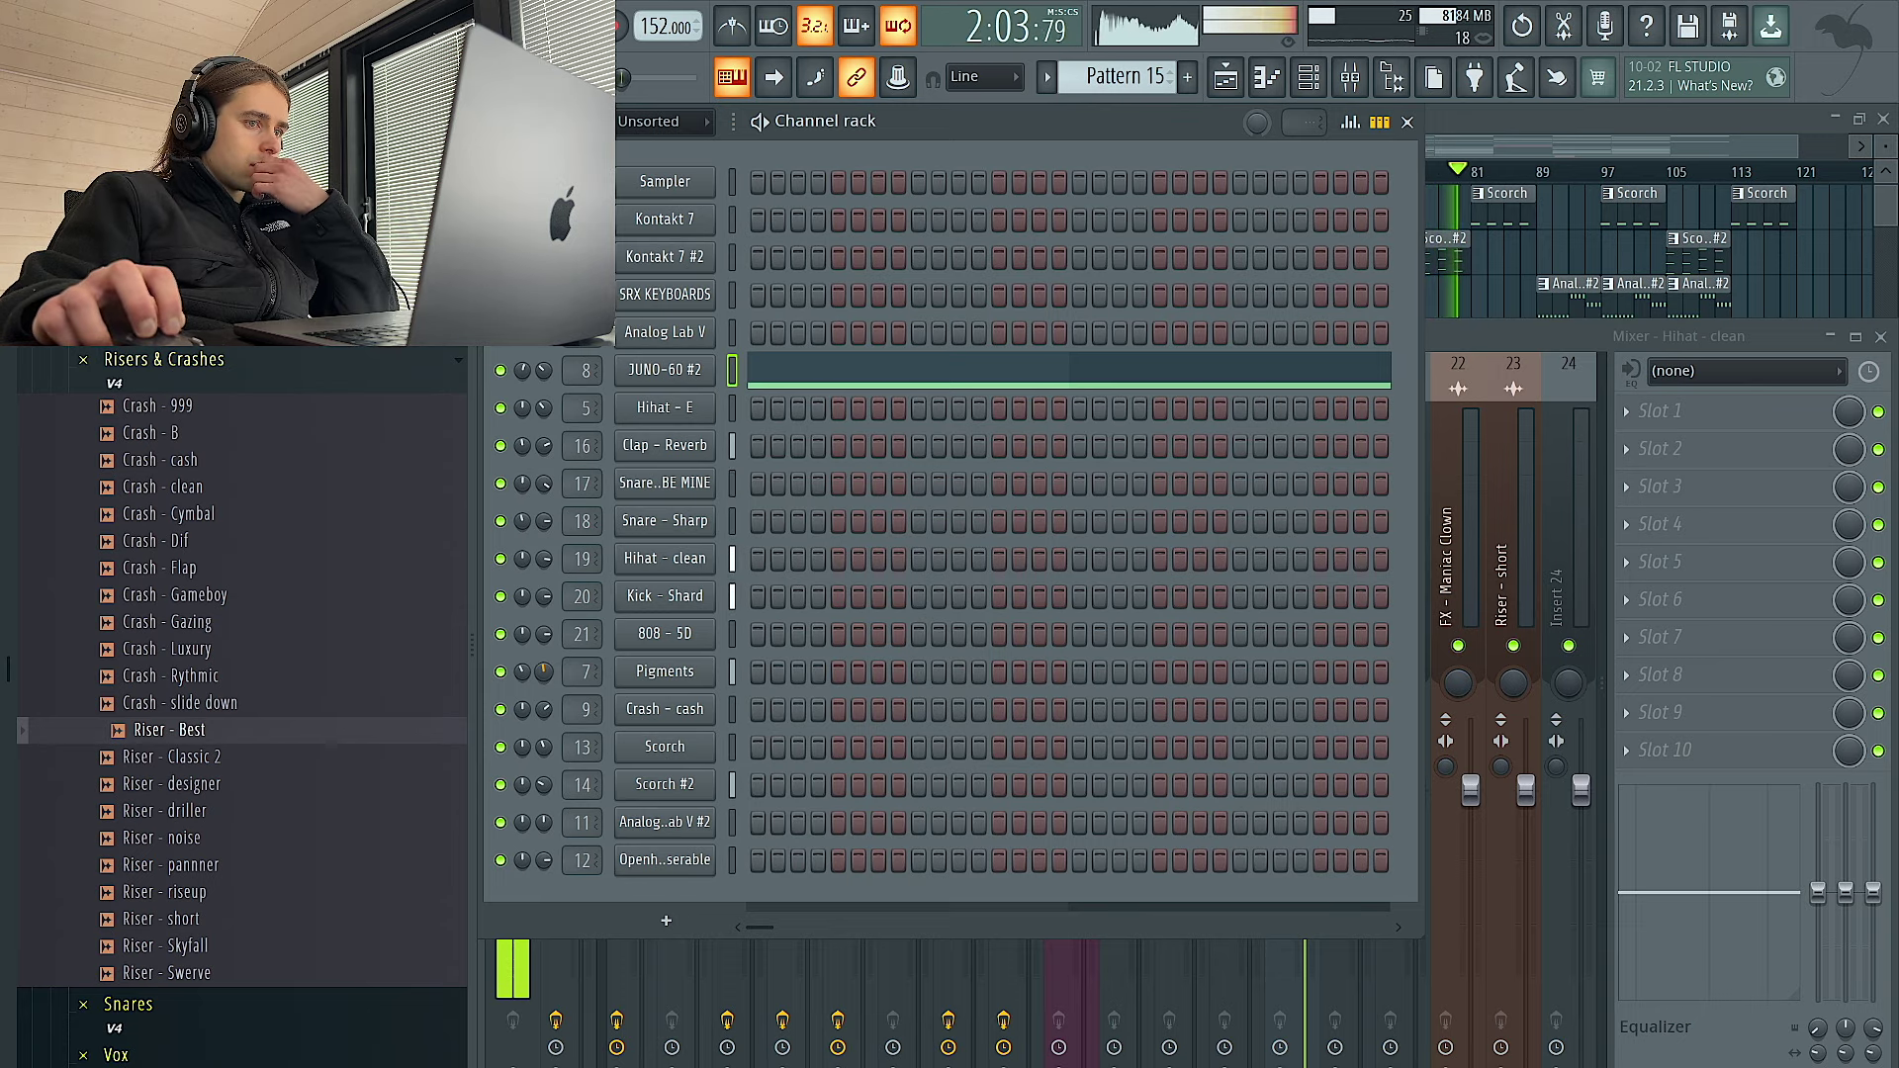
click(1456, 336)
scroll(802, 506, left, 5)
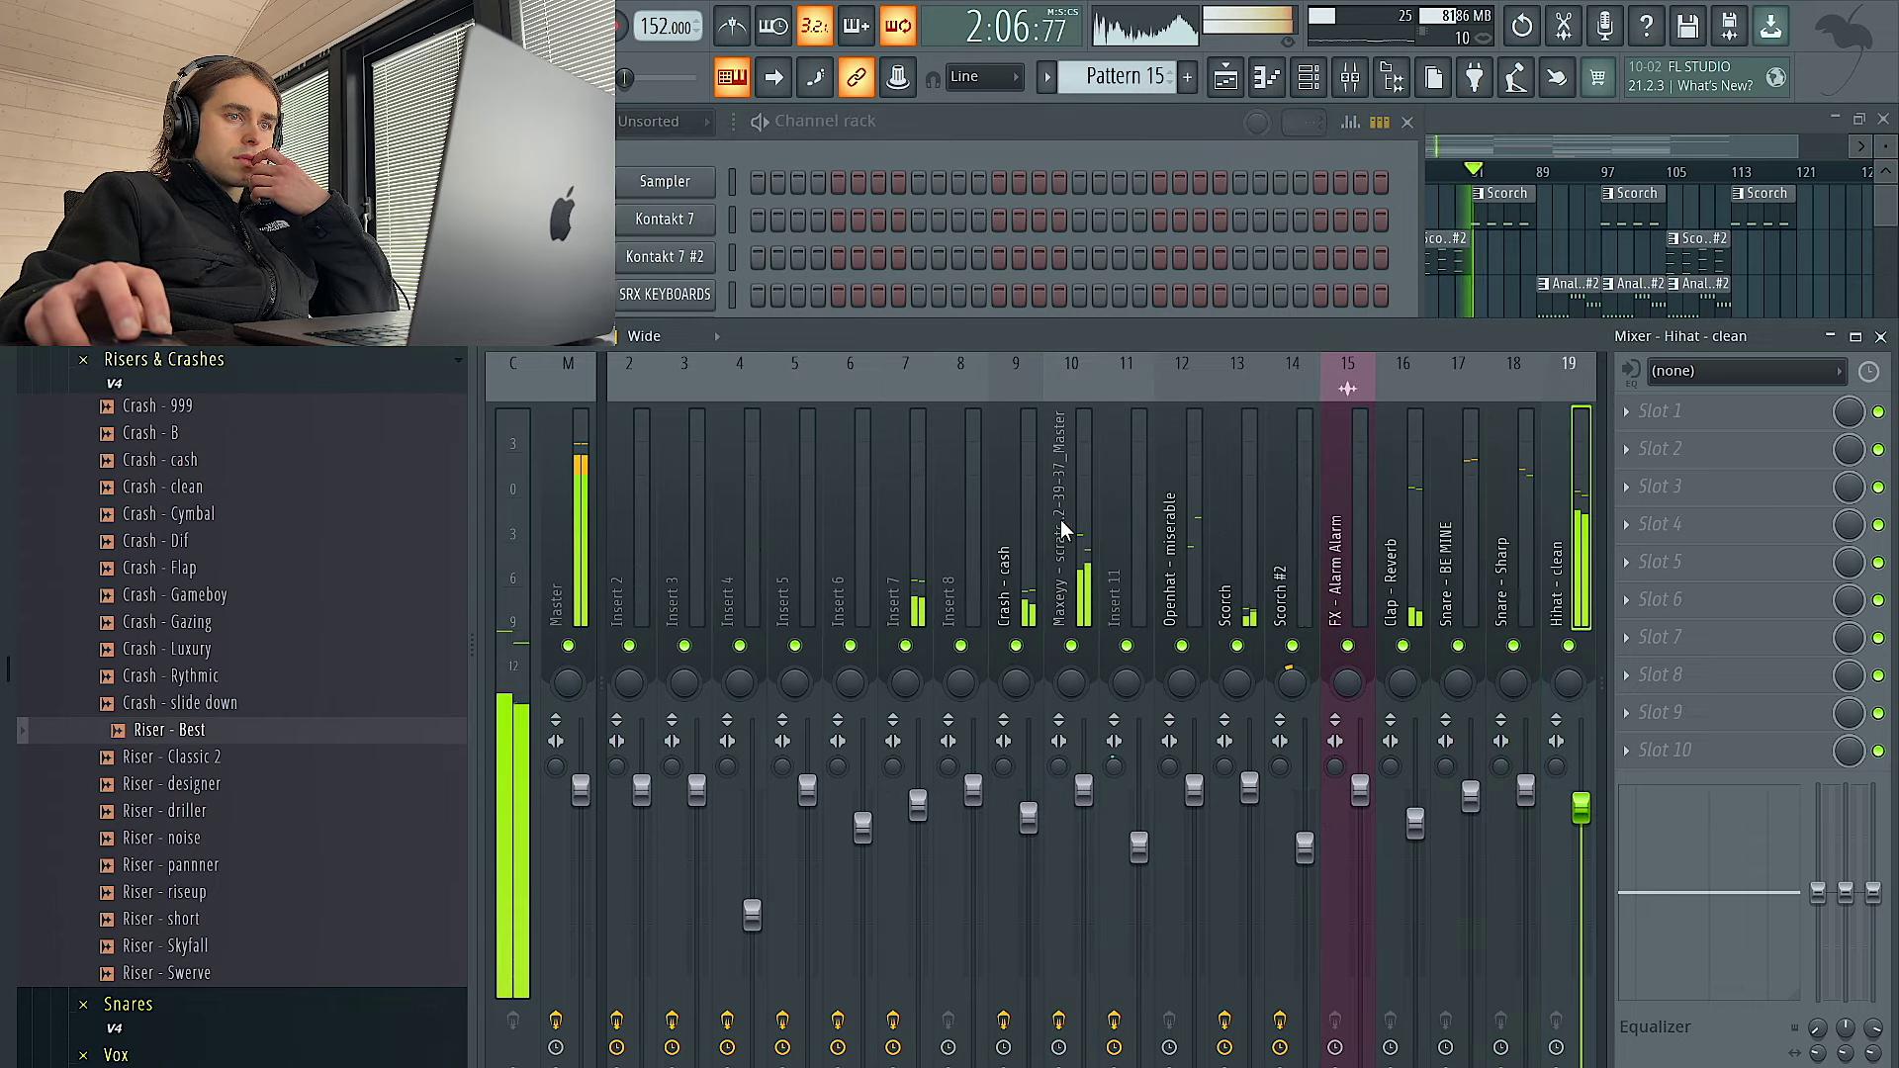
click(937, 537)
click(924, 601)
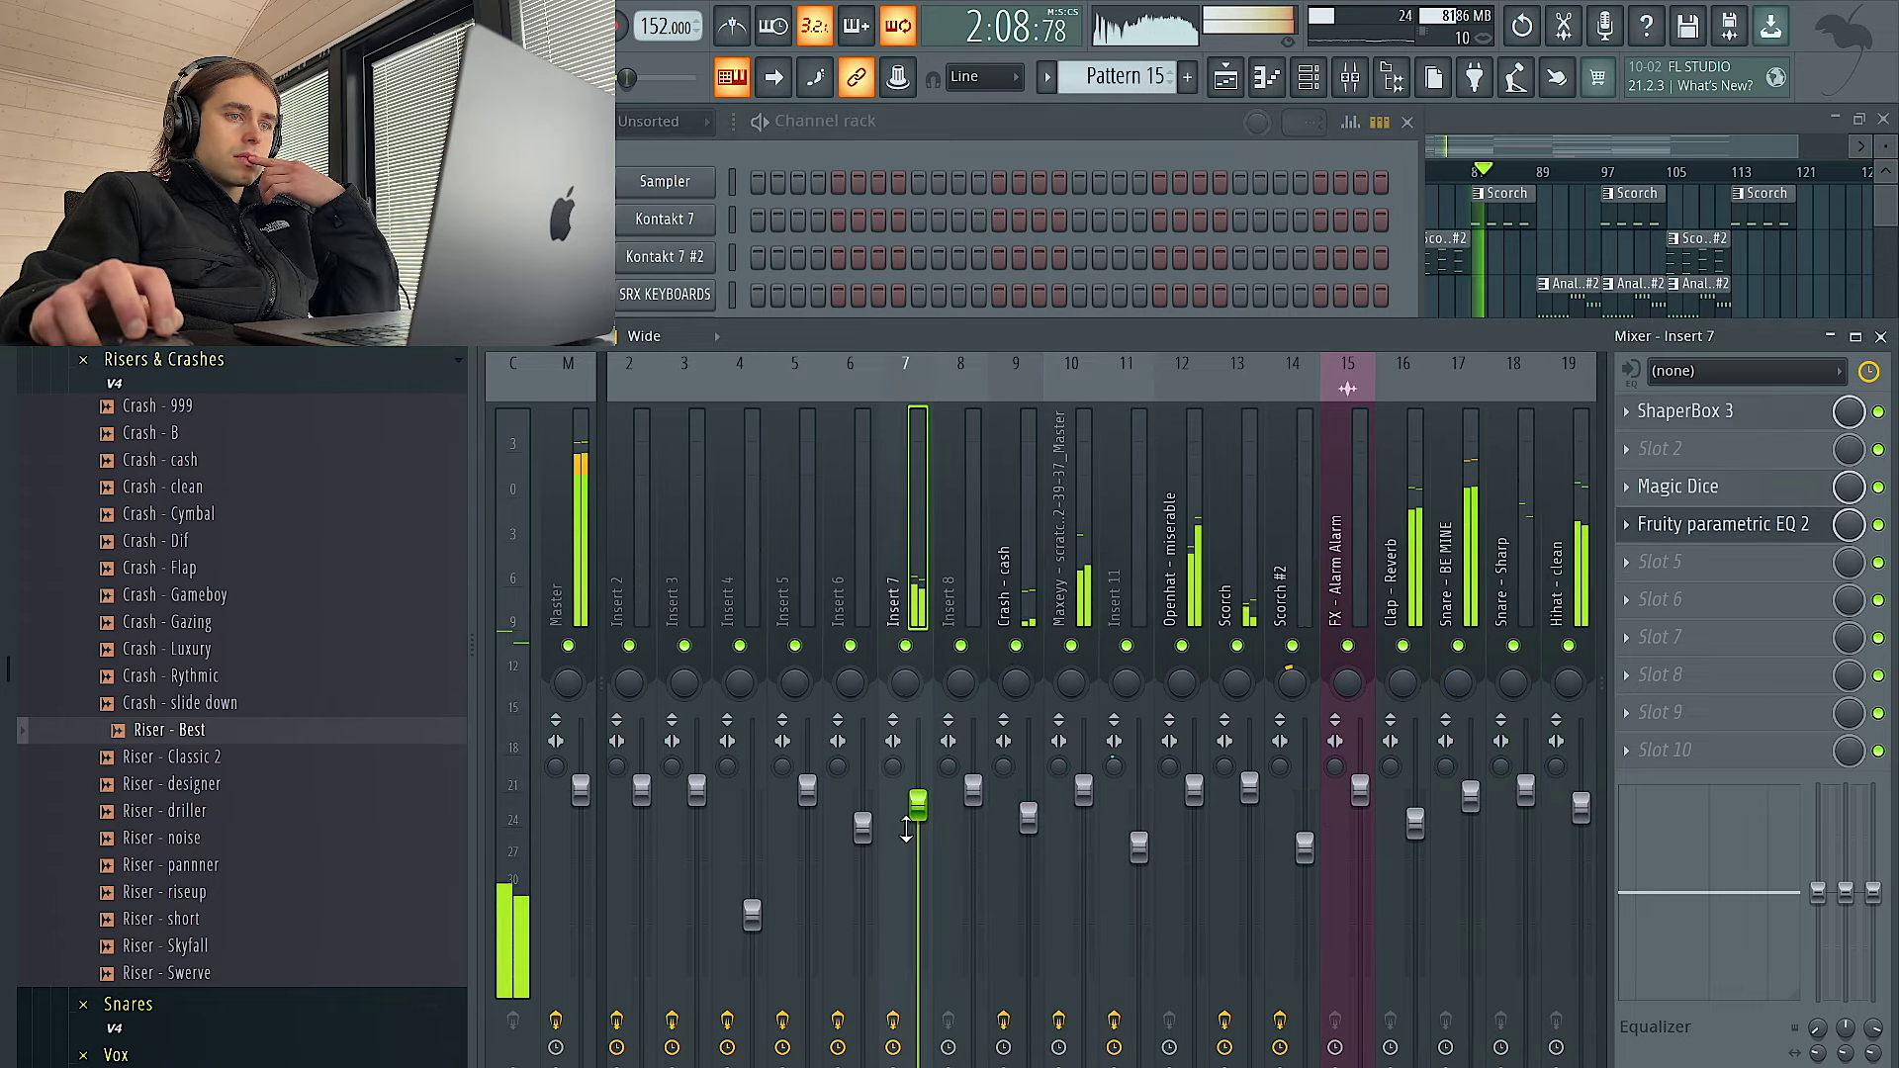
click(1507, 275)
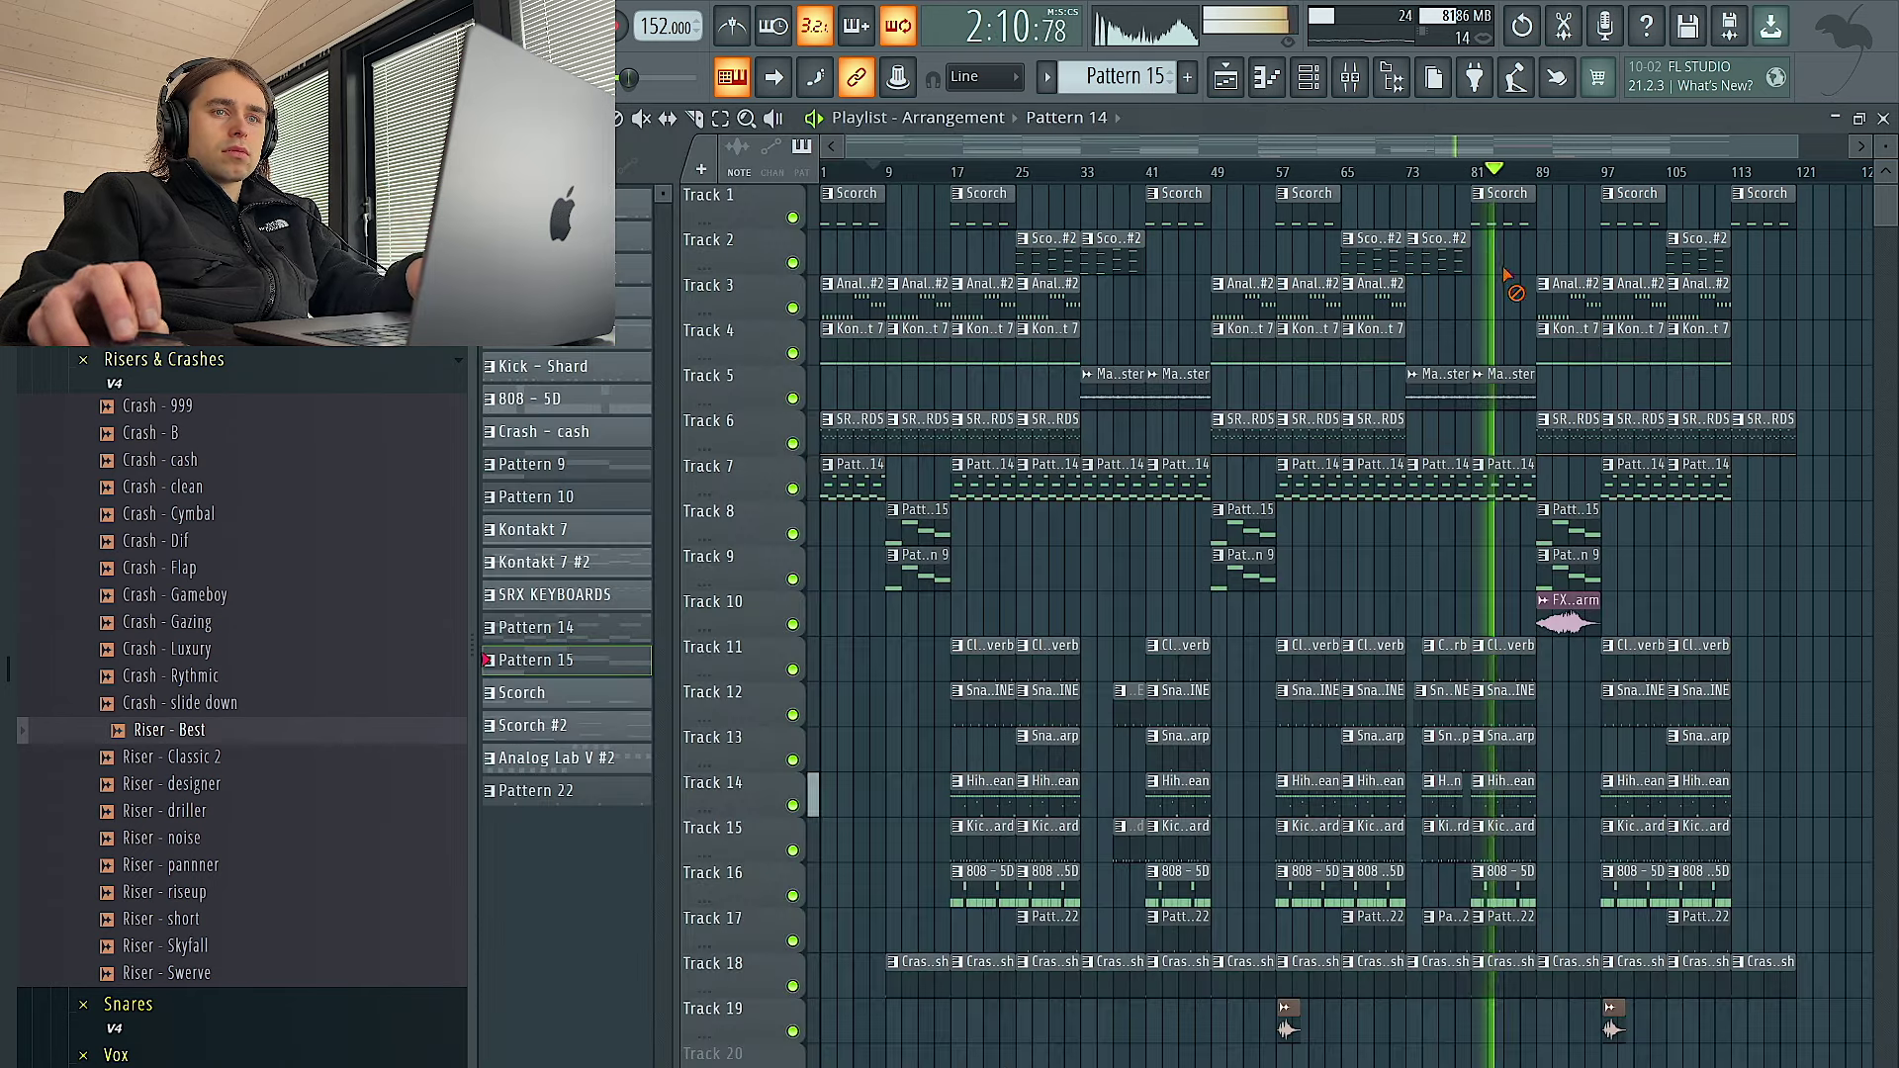
Slightly adjust the stereo separation of mixer track Insert 7
click(1308, 77)
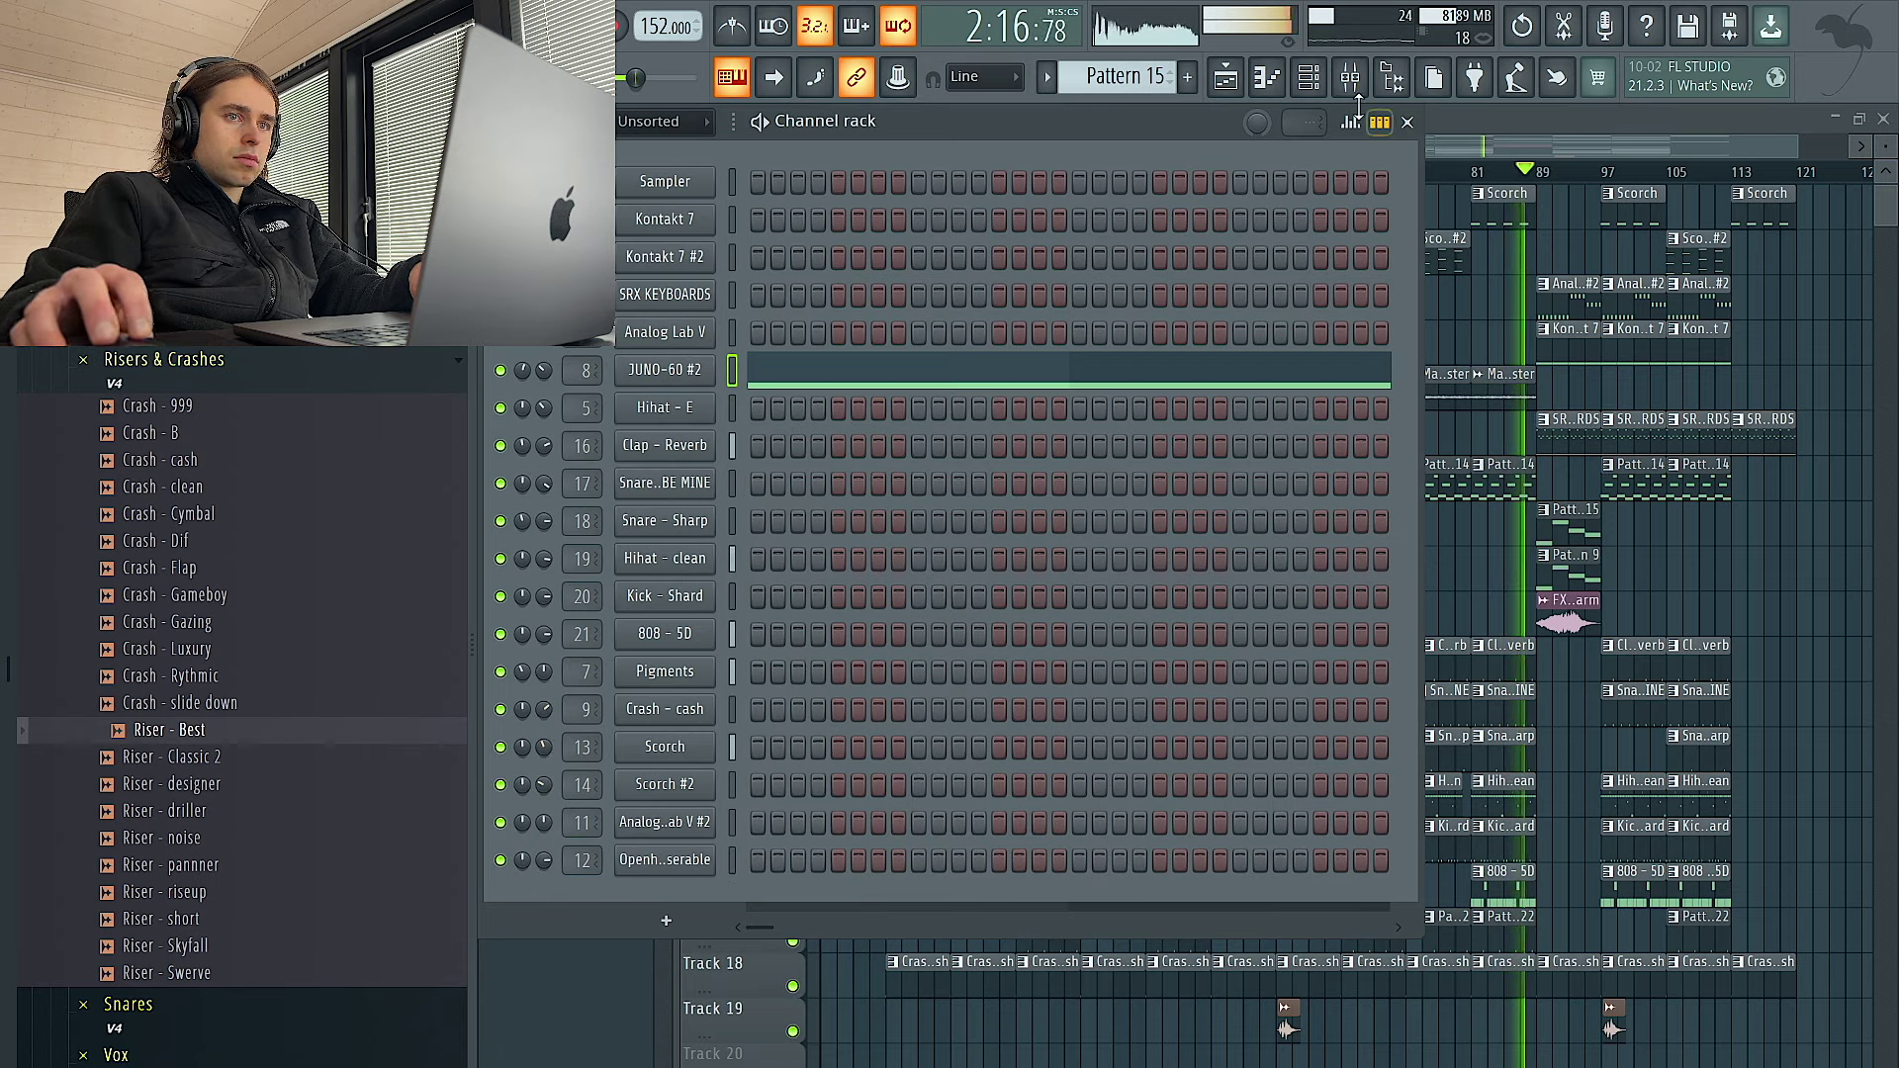
key(F9)
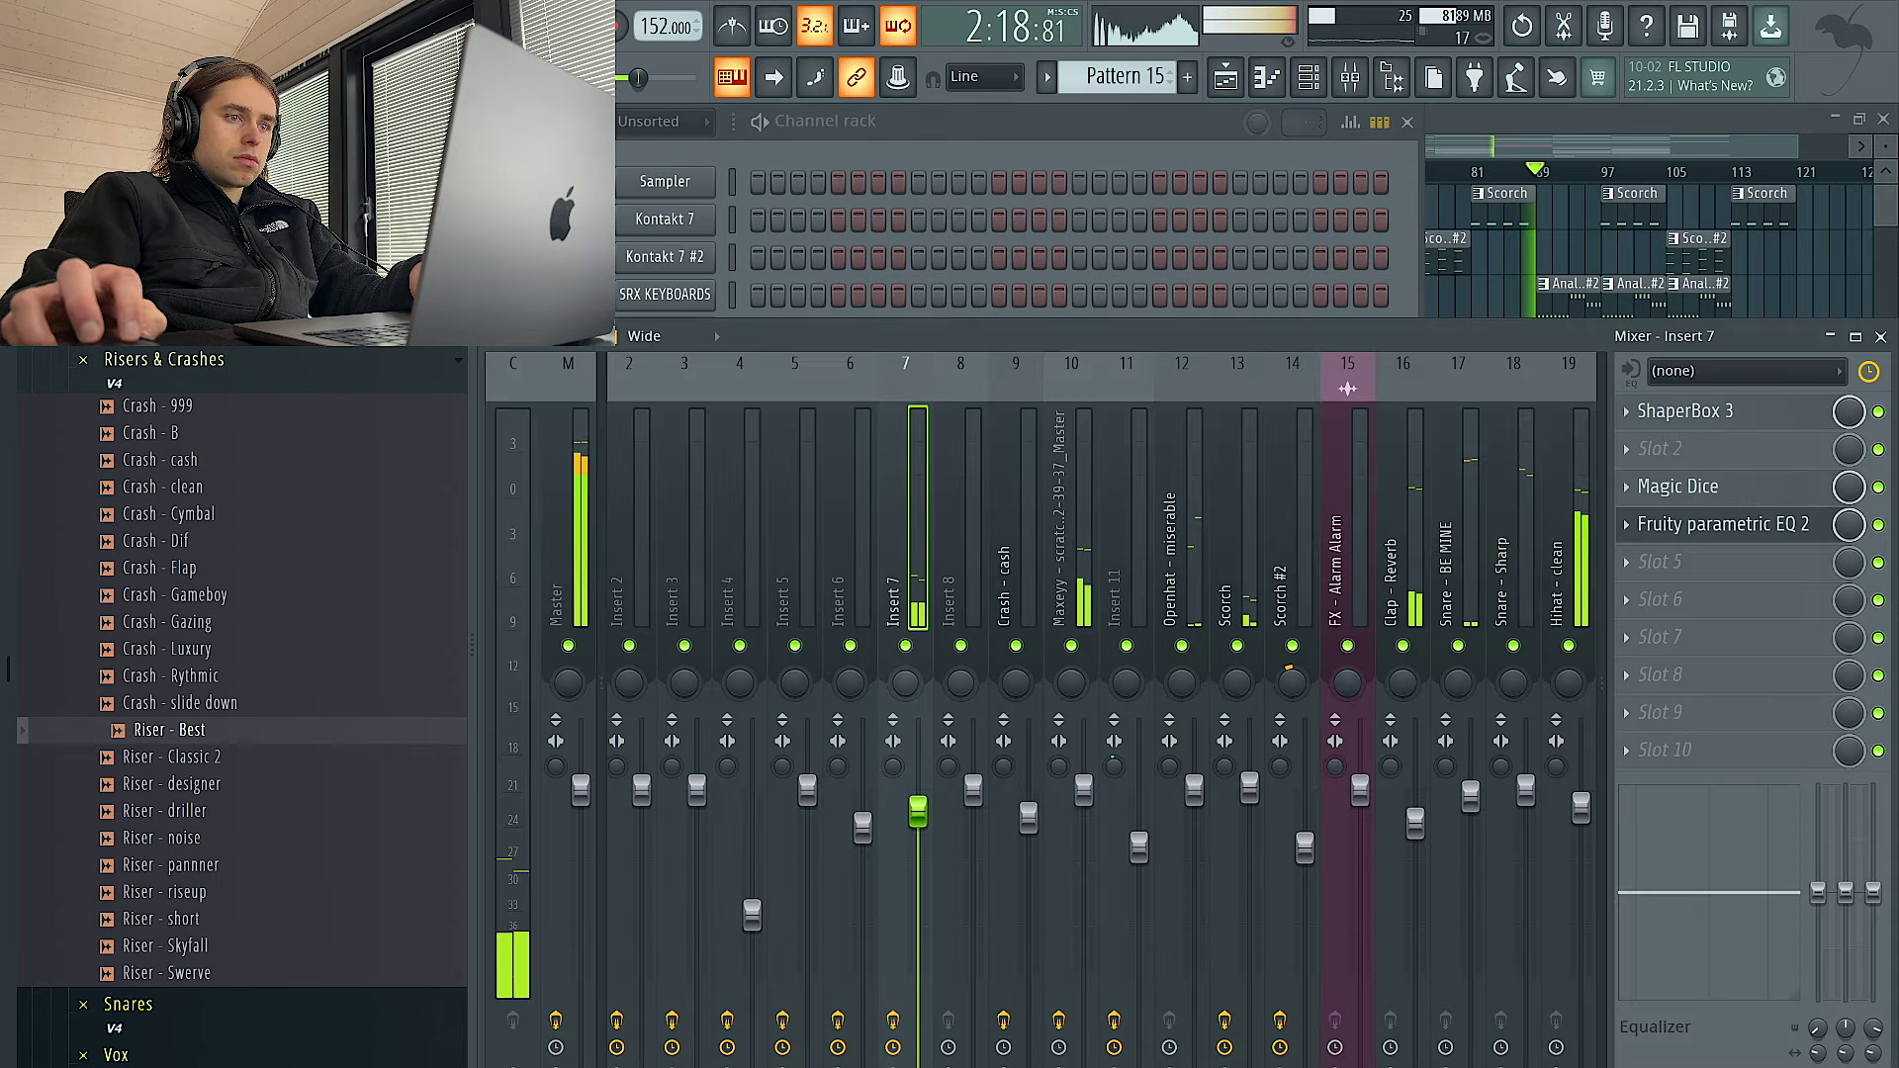
drag(915, 689, 914, 686)
Check the Fruity Limiter on the master track during playback
click(574, 584)
click(1785, 453)
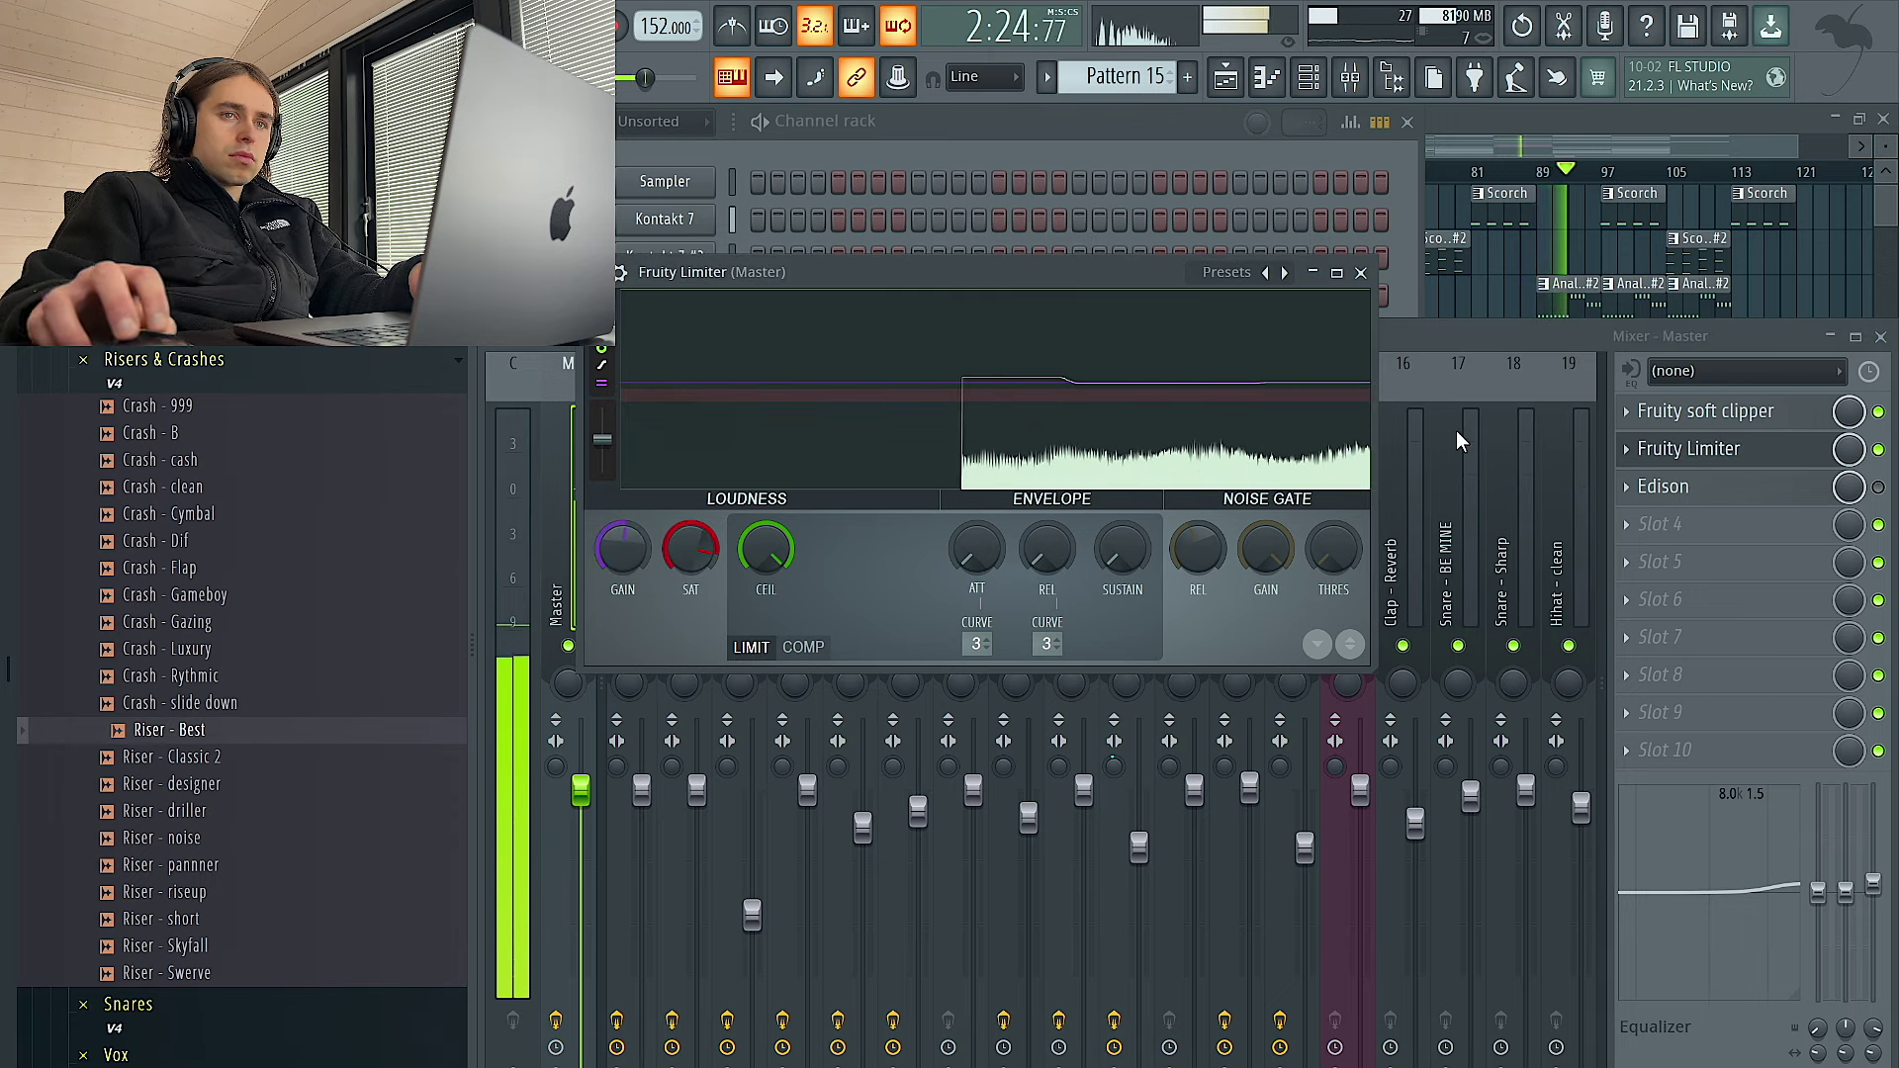
click(1580, 260)
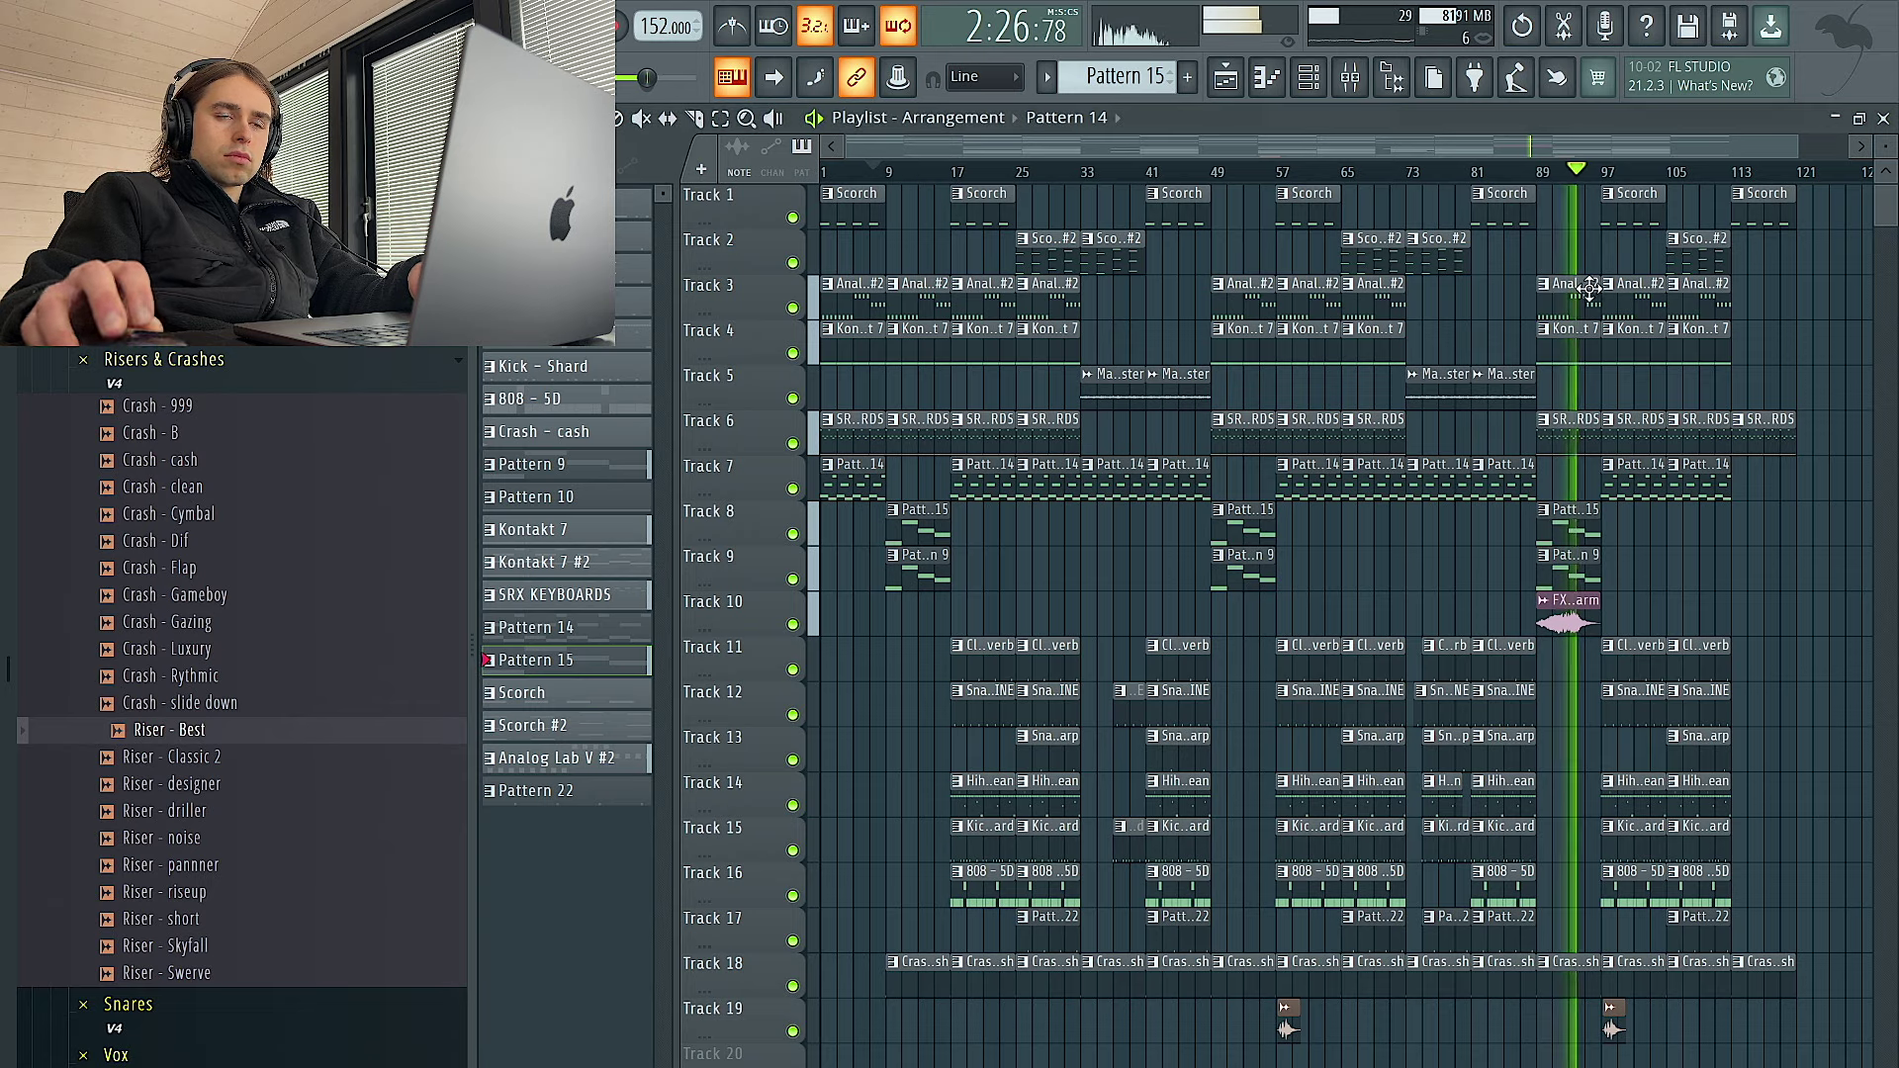
Delete the FX clip at bar 97 on Track 19 of the arrangement
scroll(1602, 287, up, 3)
scroll(1595, 474, down, 3)
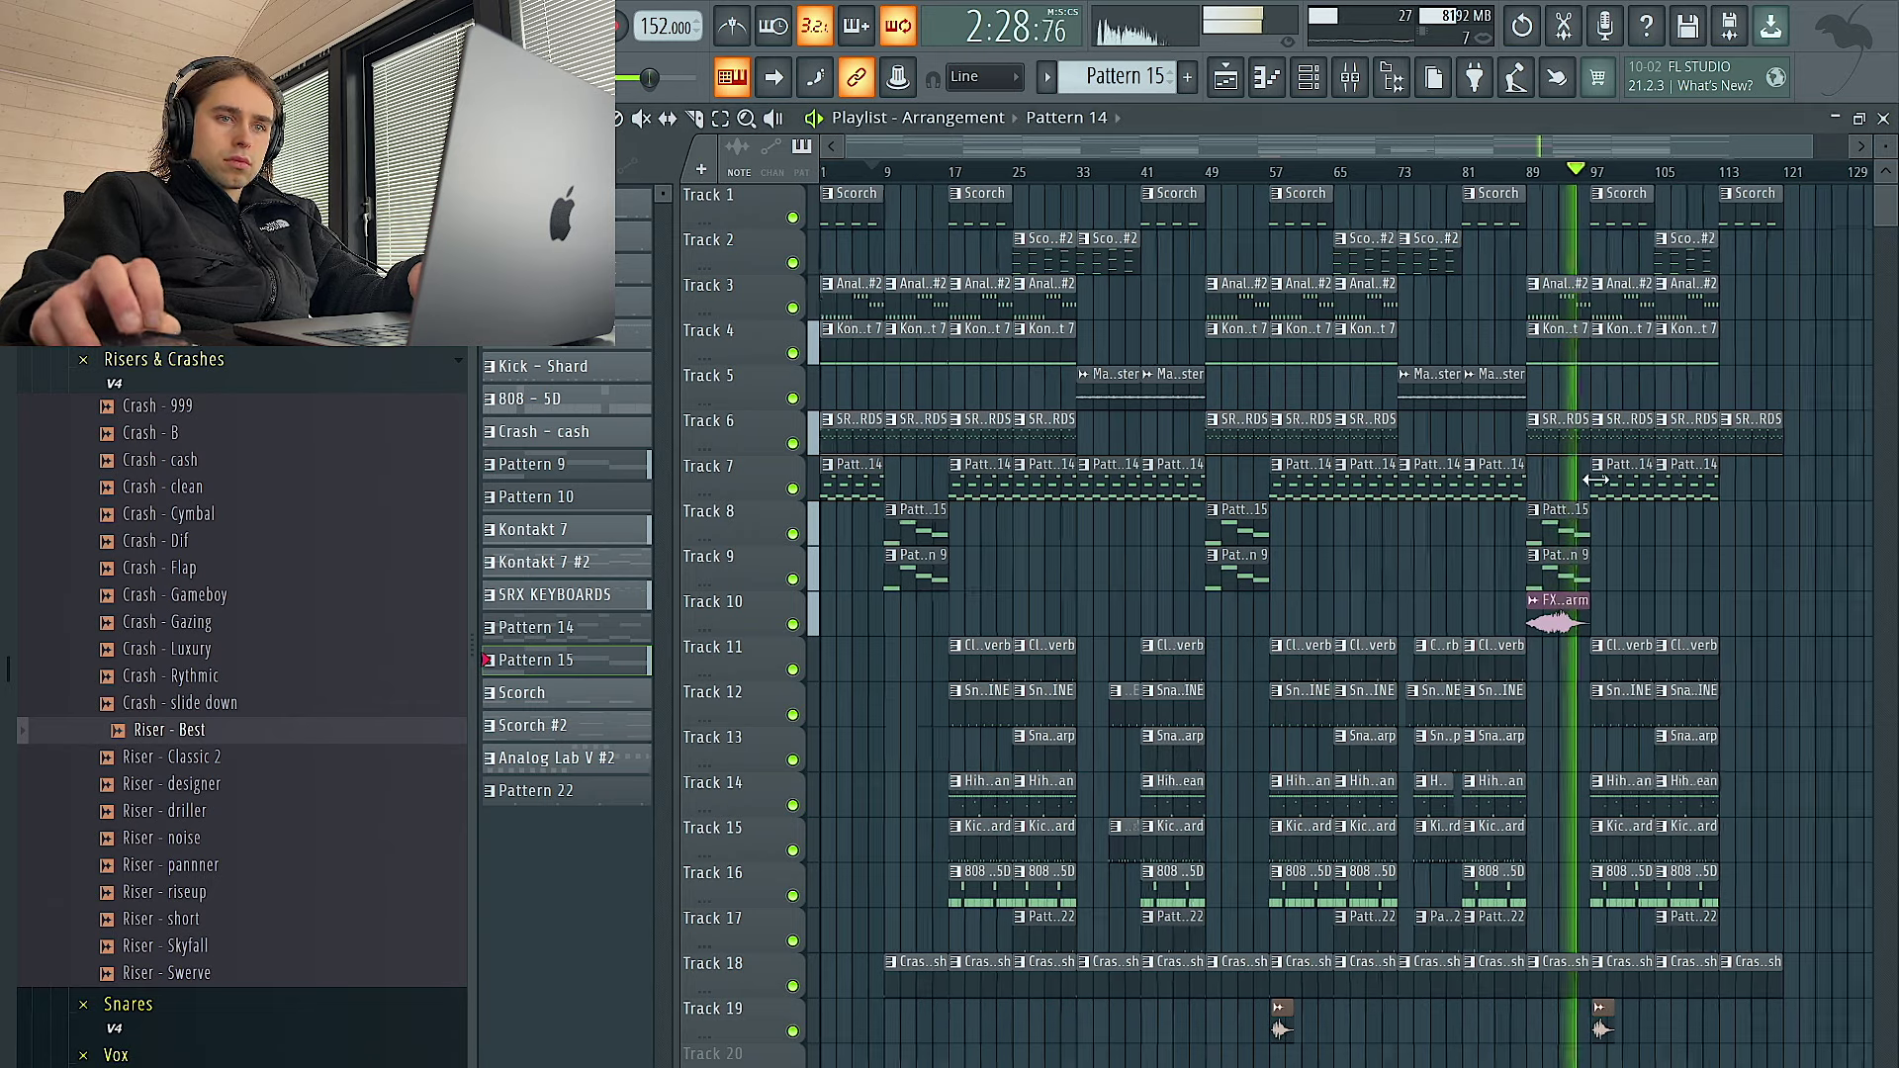
scroll(1587, 619, up, 3)
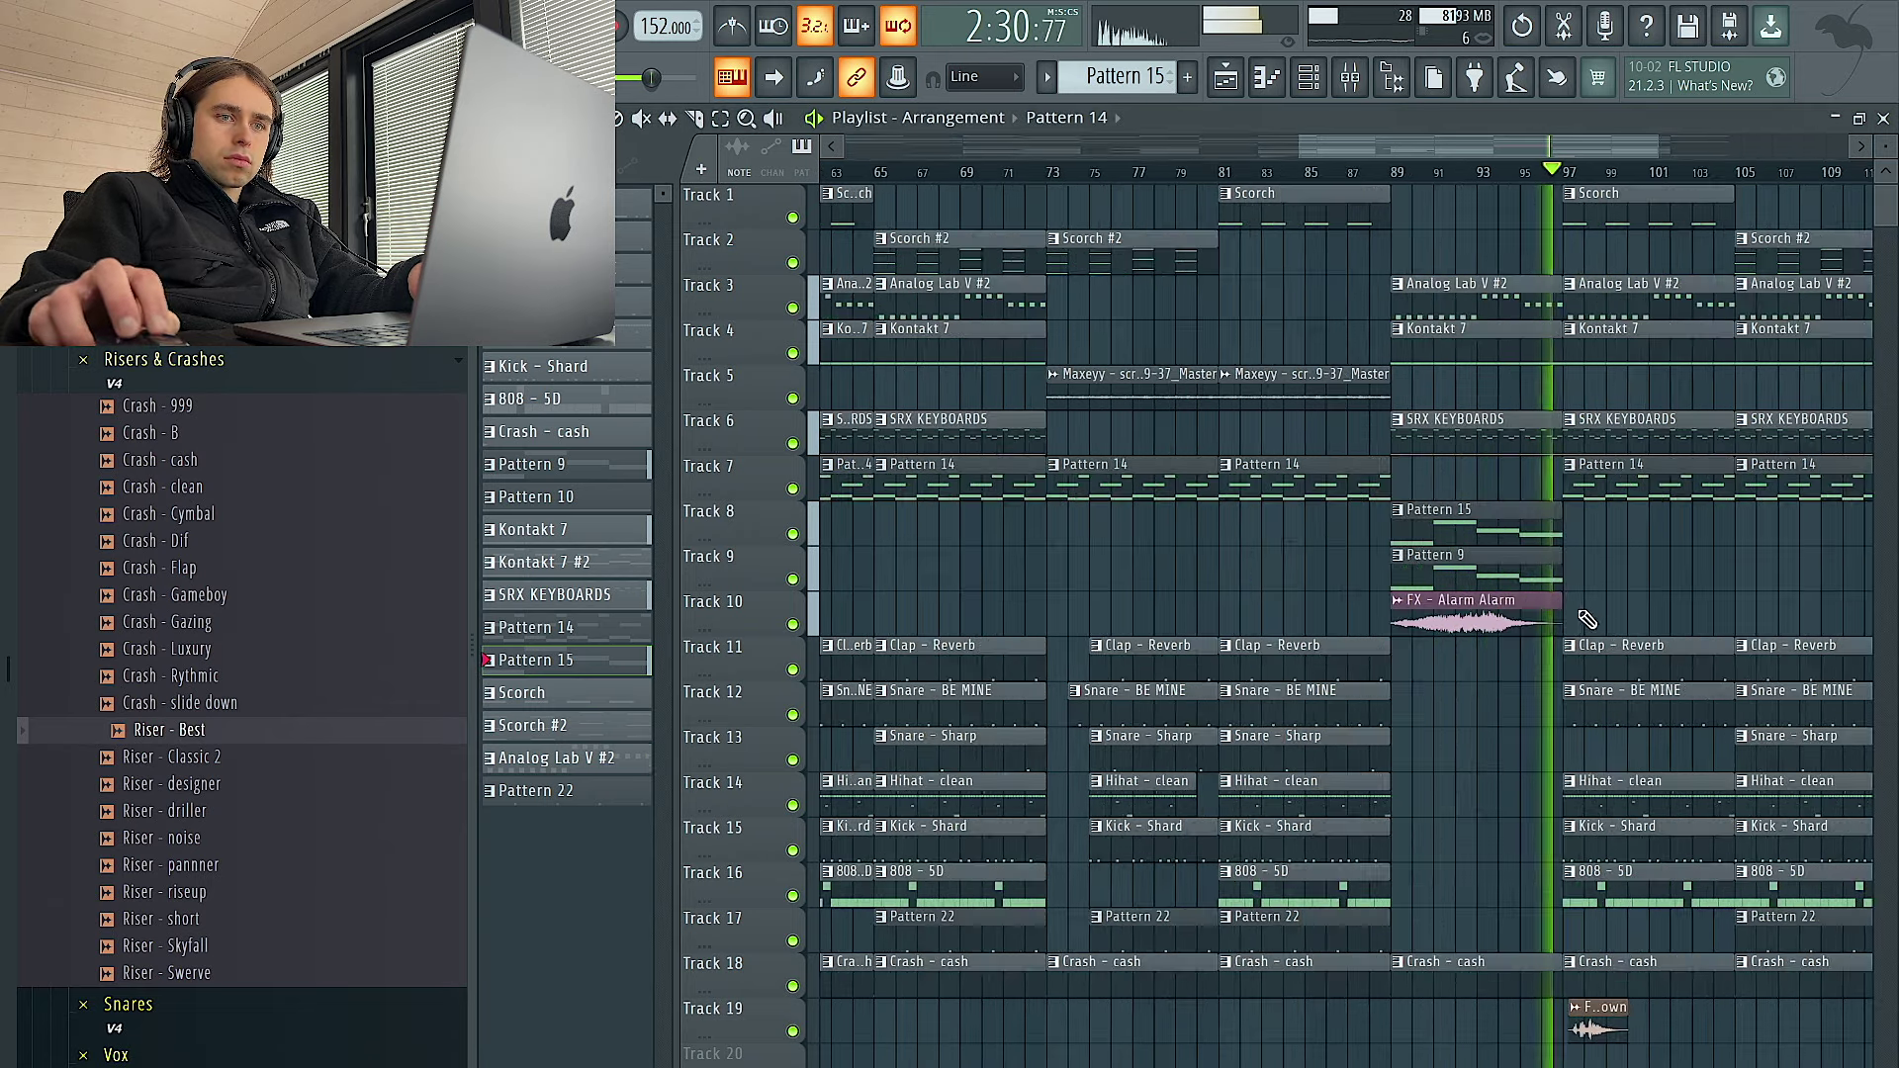
scroll(1618, 618, down, 2)
scroll(1711, 629, up, 3)
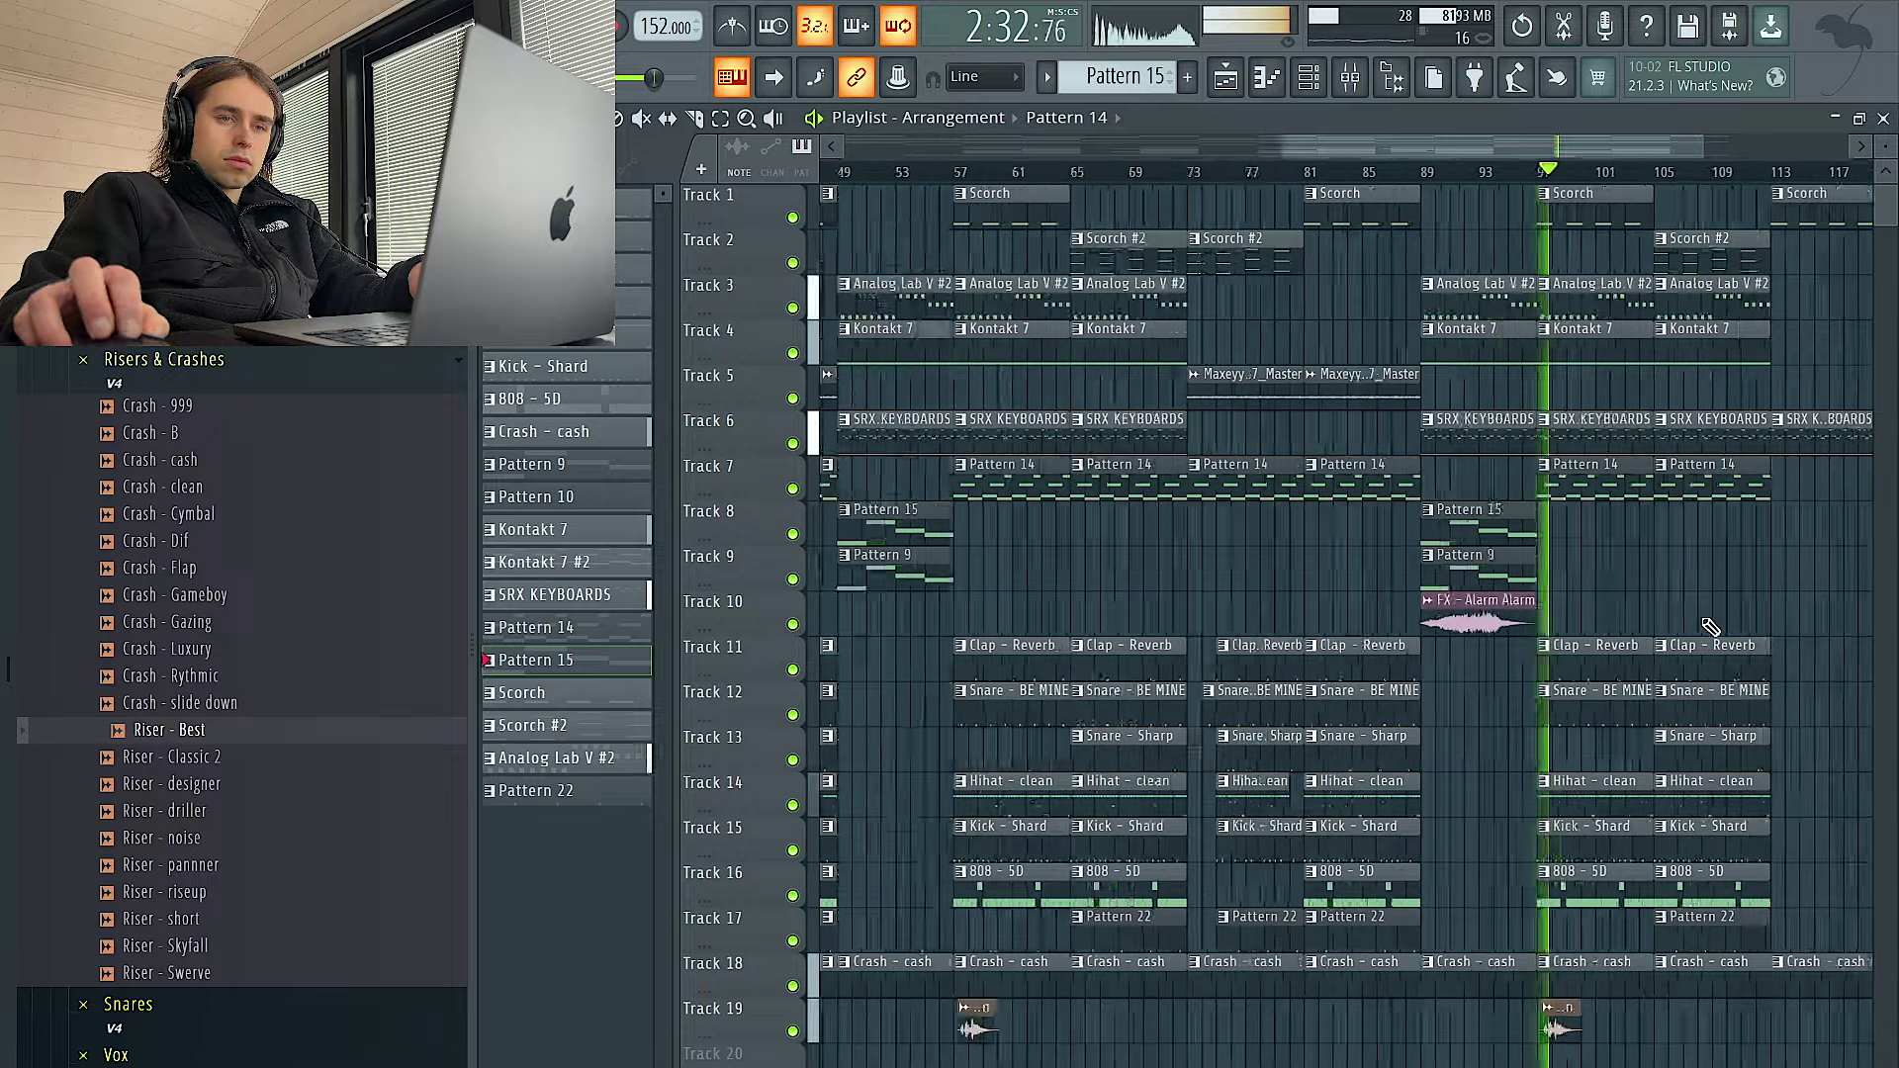
right_click(1491, 1029)
Trim about one bar off the end of the Hihat - clean clip that starts at bar 97 on Track 14
scroll(1499, 1031, down, 3)
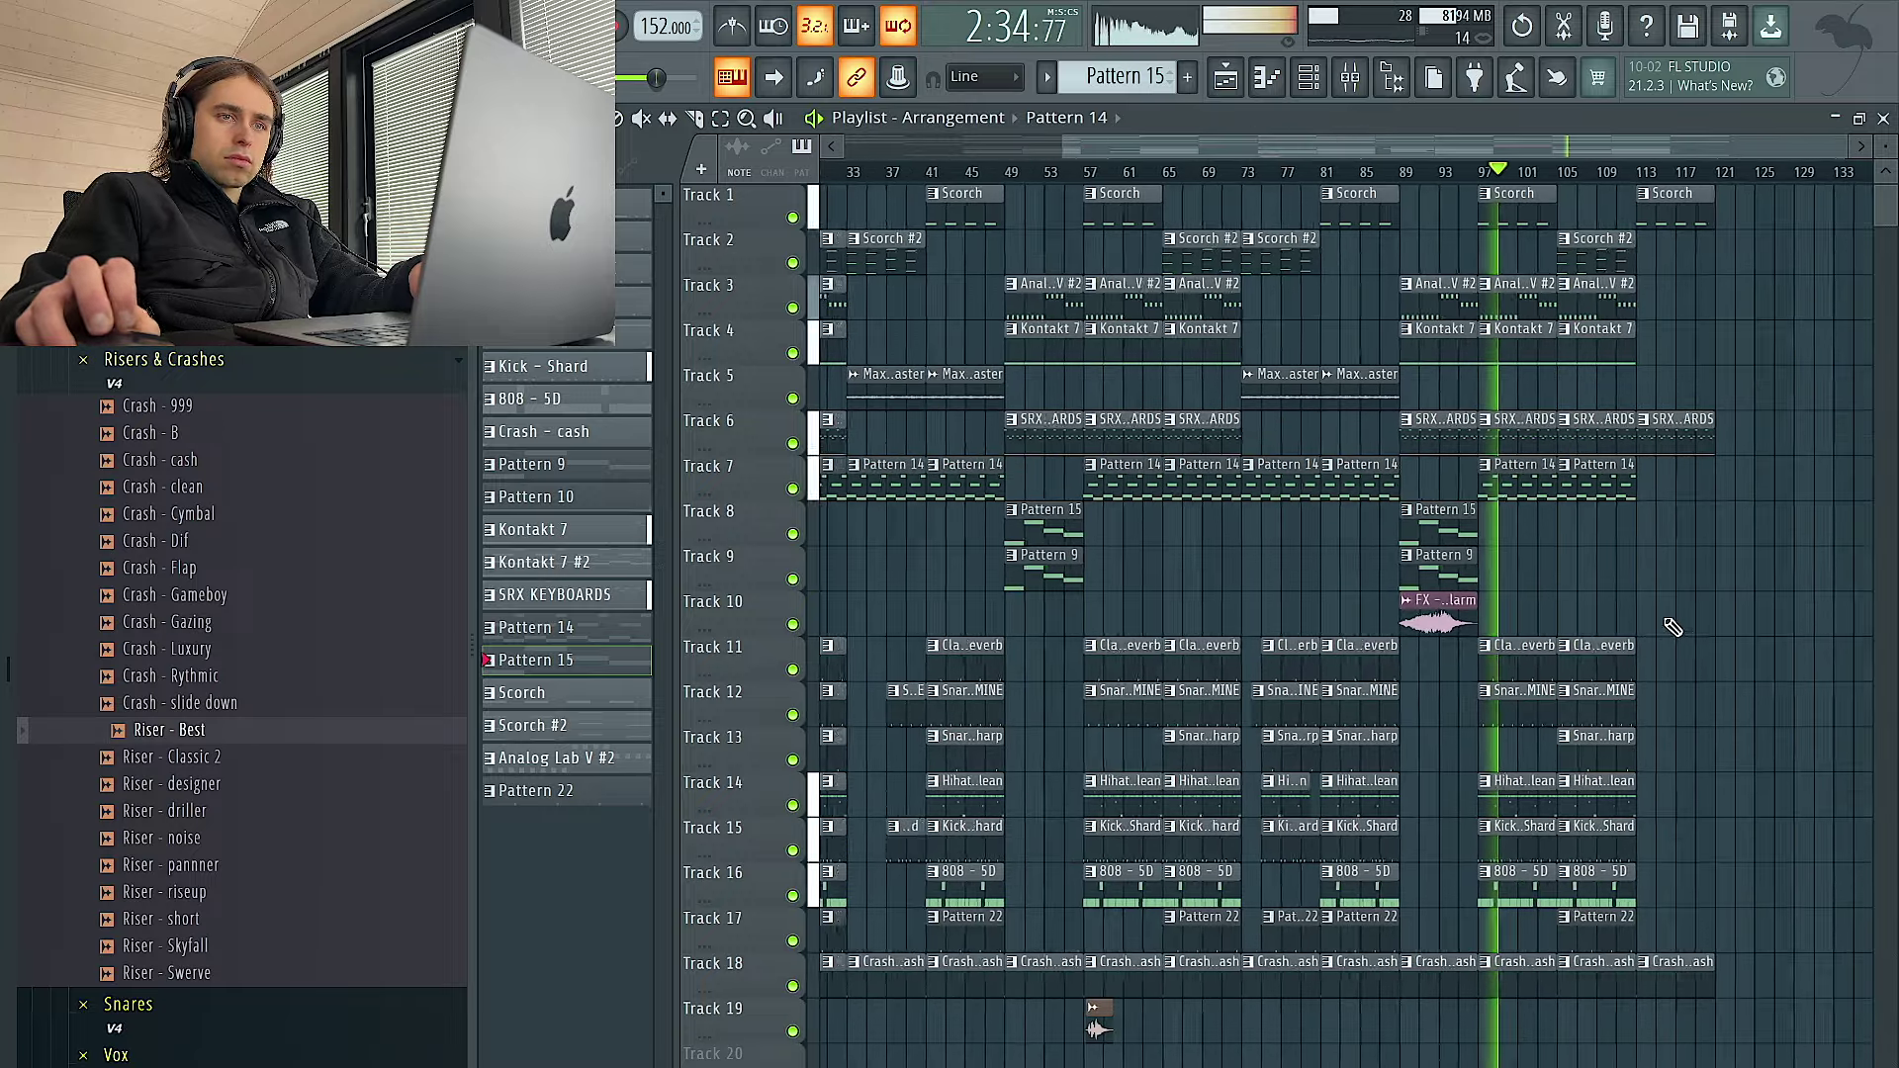
scroll(1679, 627, up, 2)
scroll(1439, 619, down, 3)
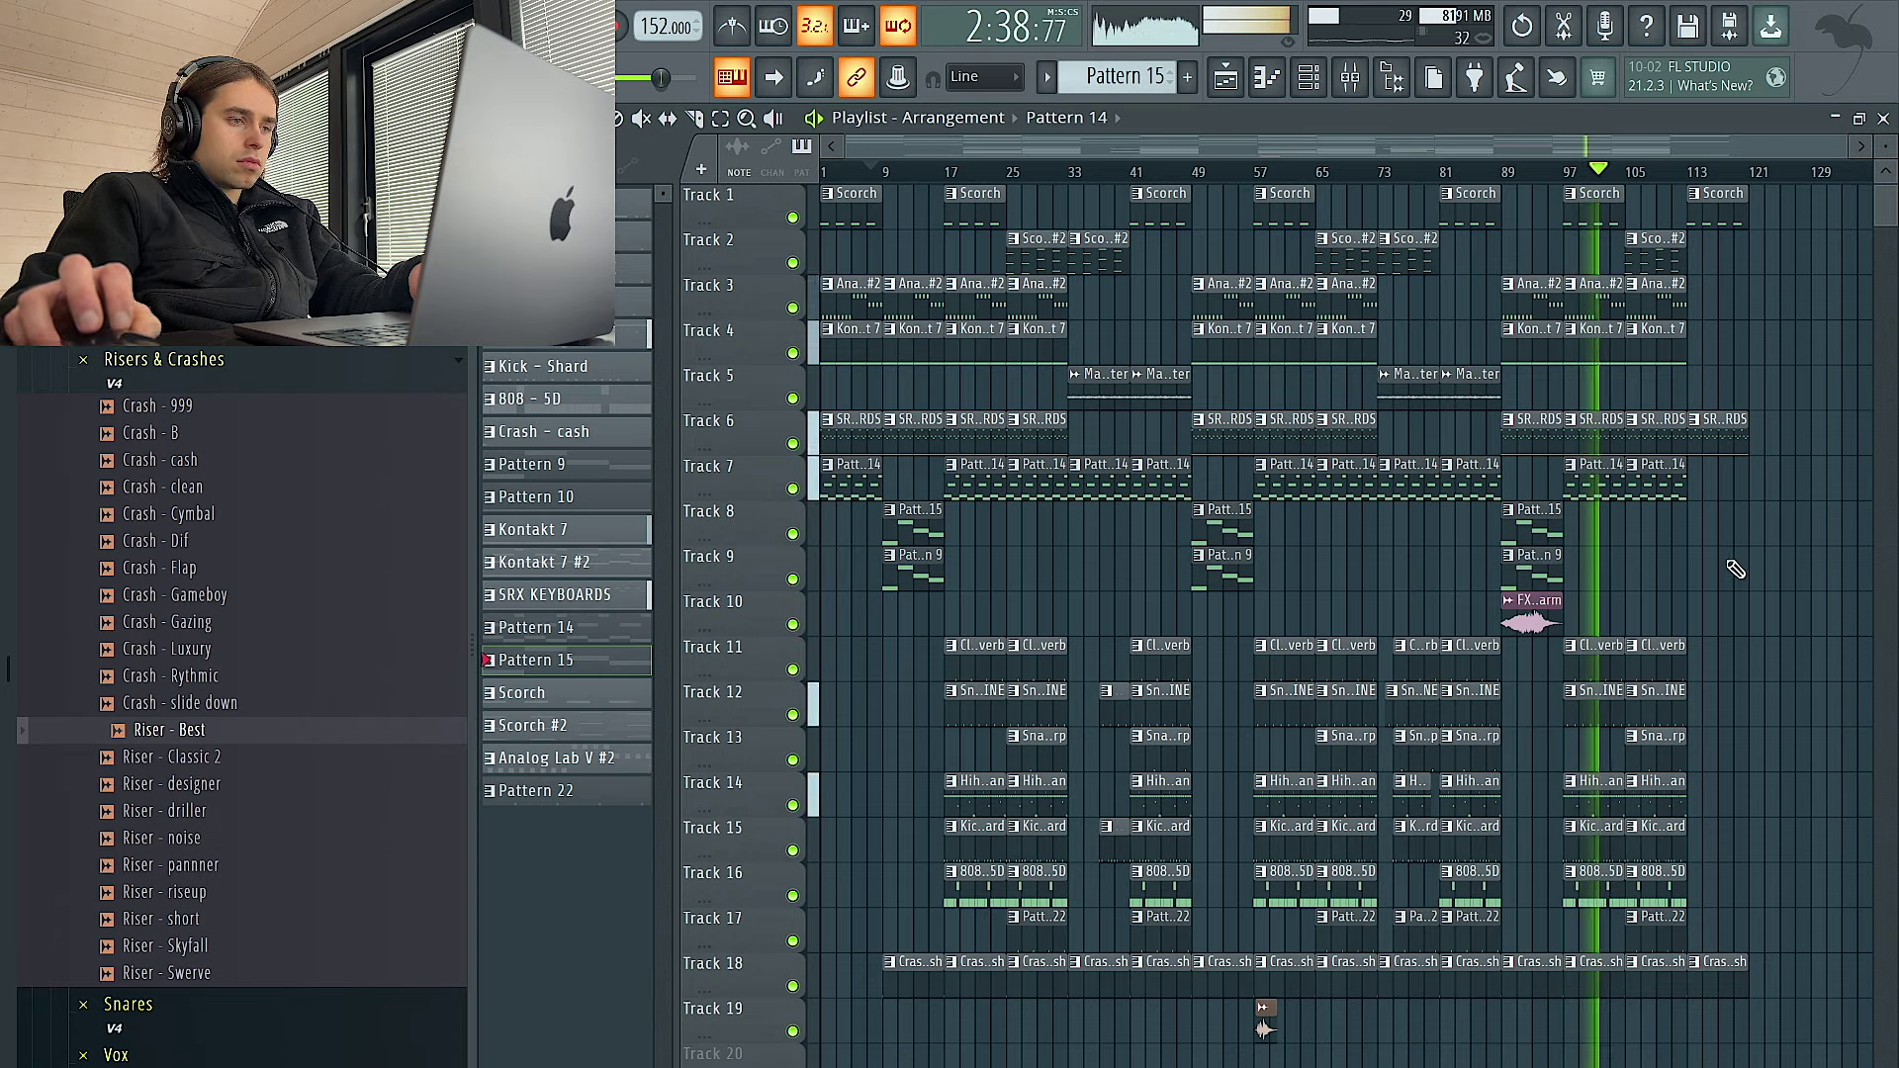
scroll(1727, 612, up, 1)
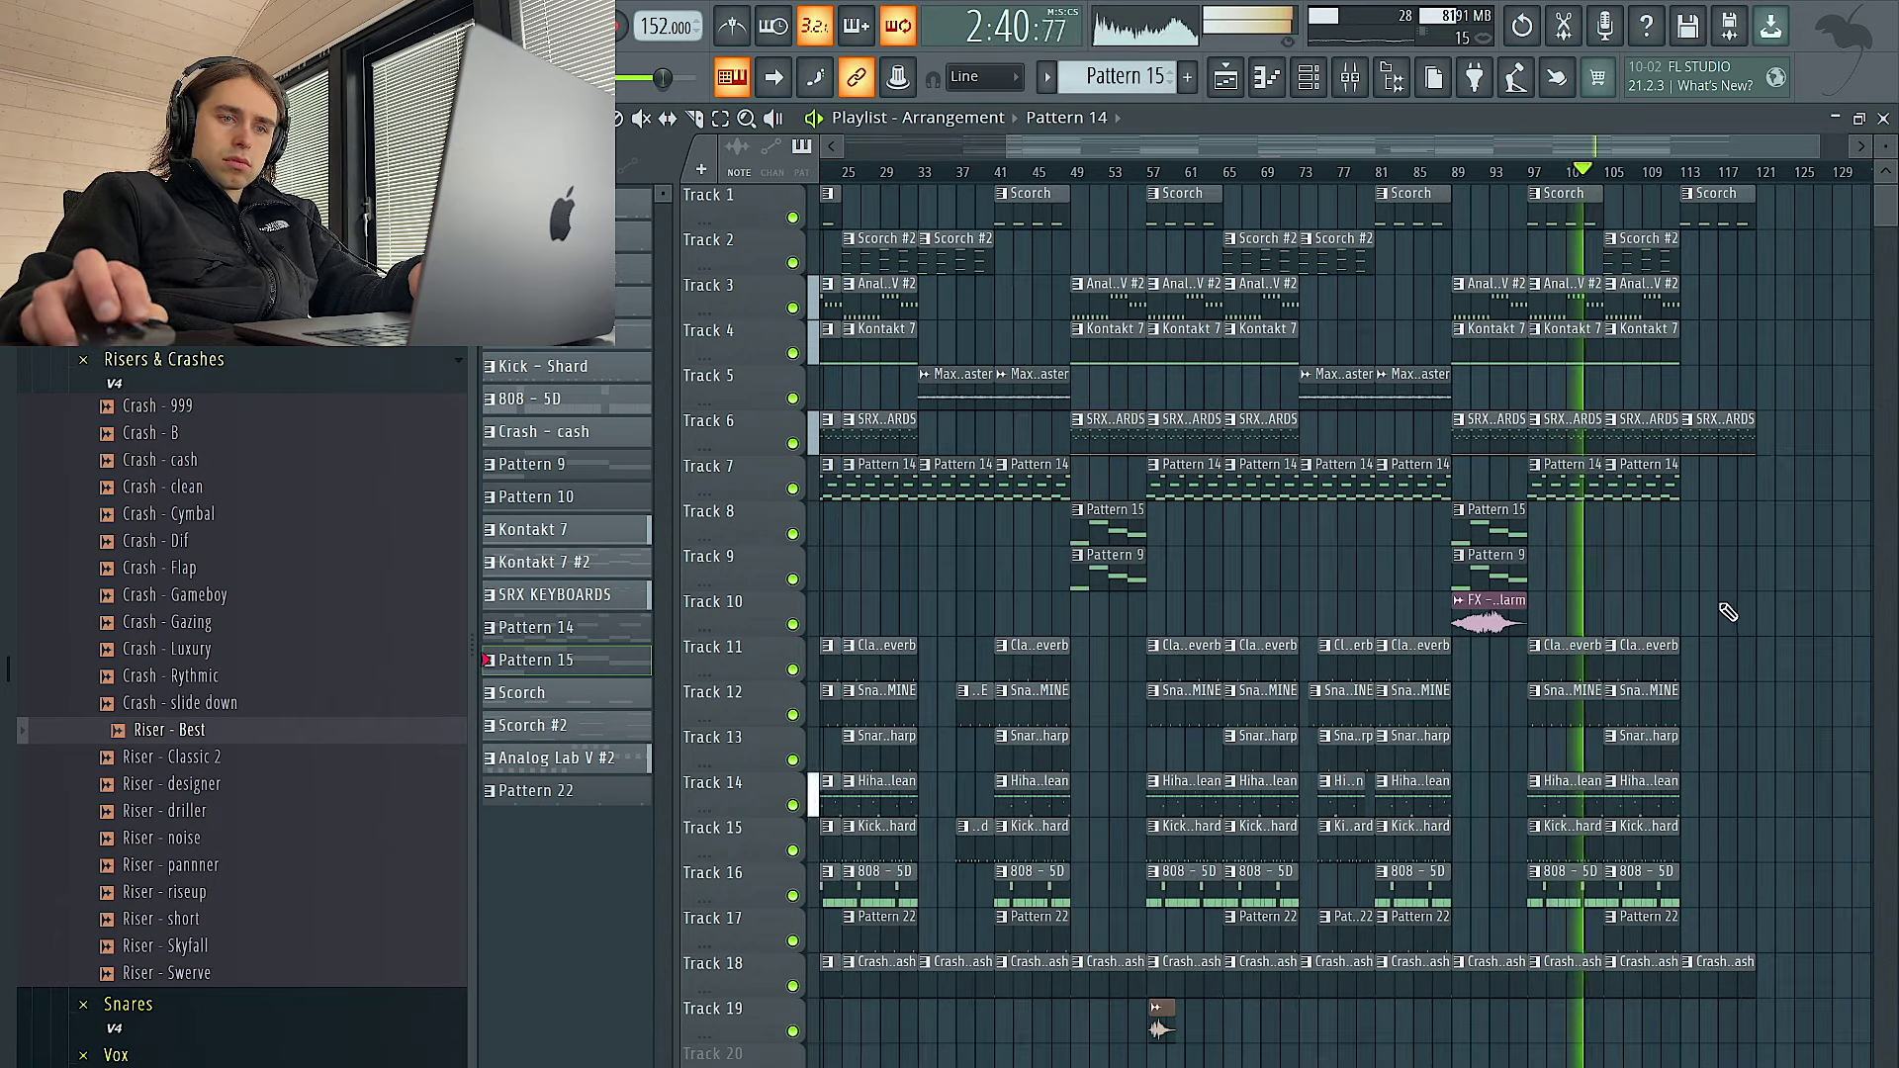
scroll(1539, 791, up, 5)
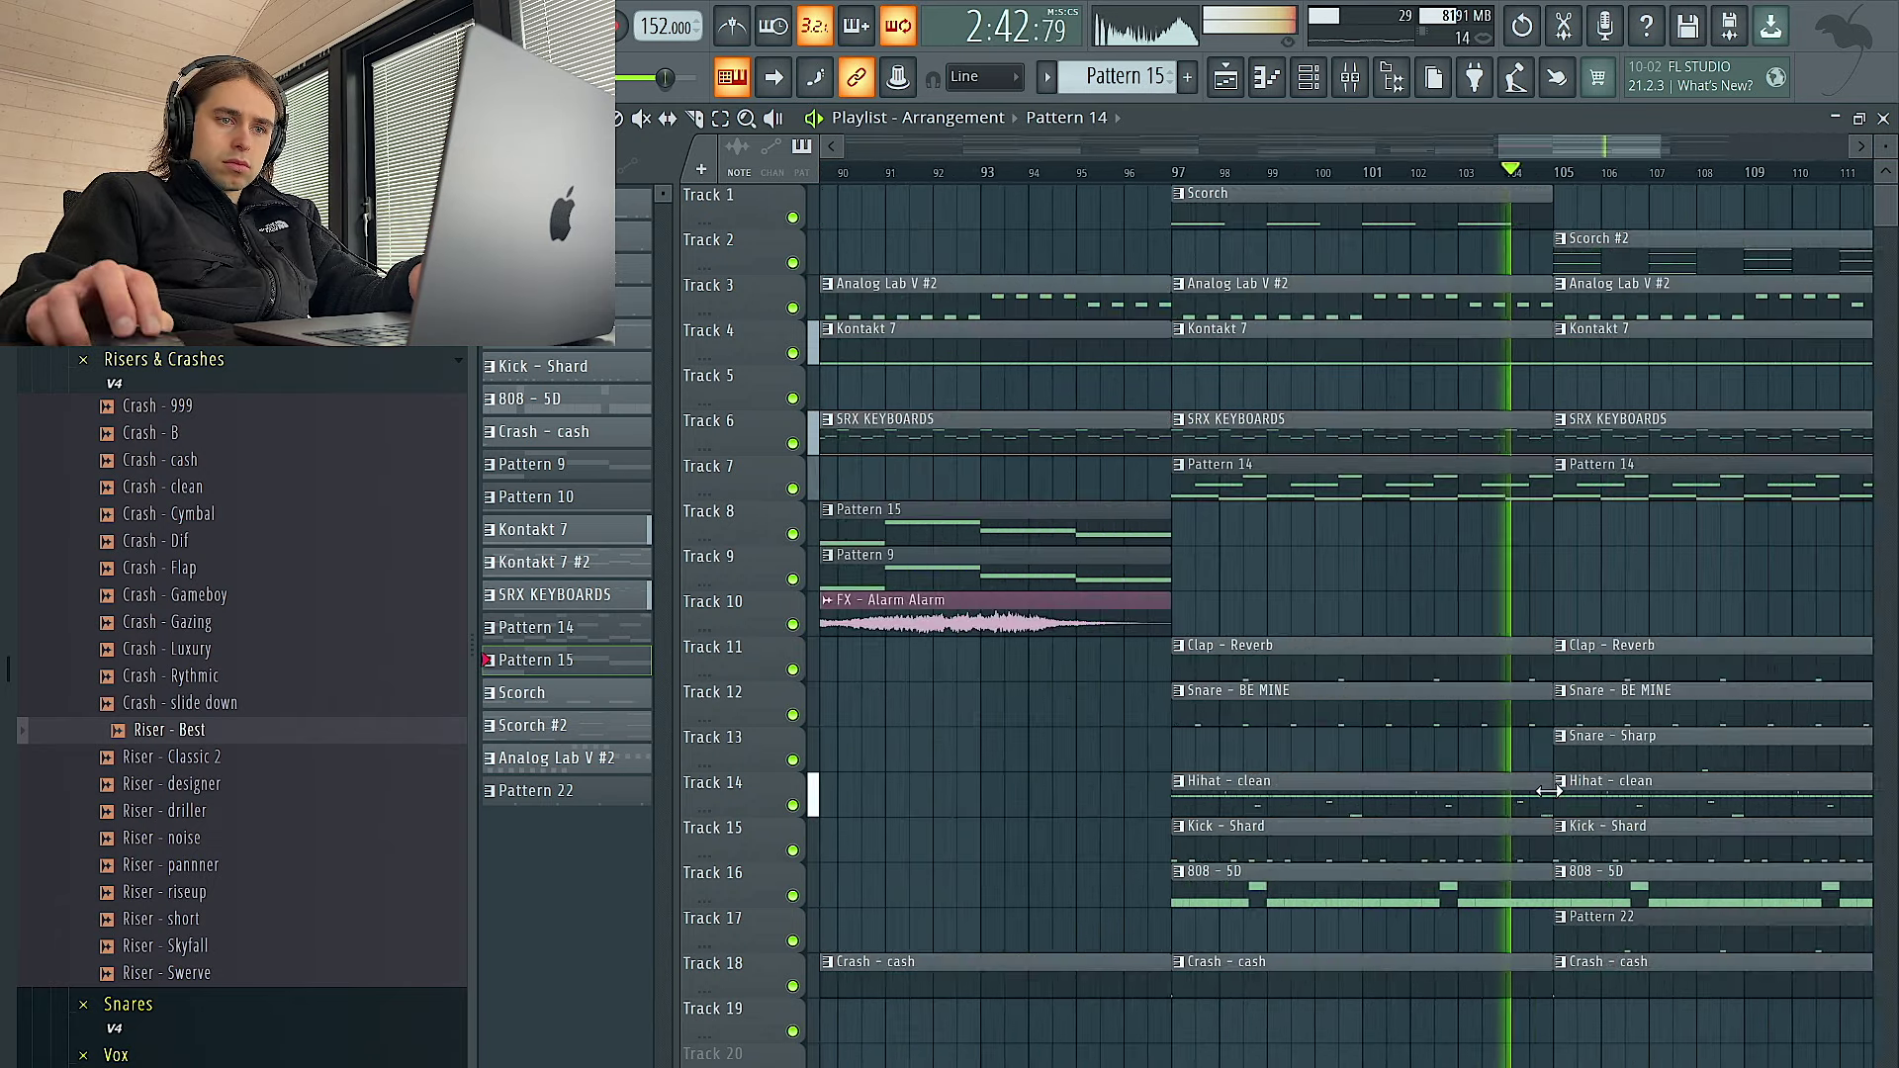
scroll(1506, 788, down, 3)
scroll(1682, 757, down, 2)
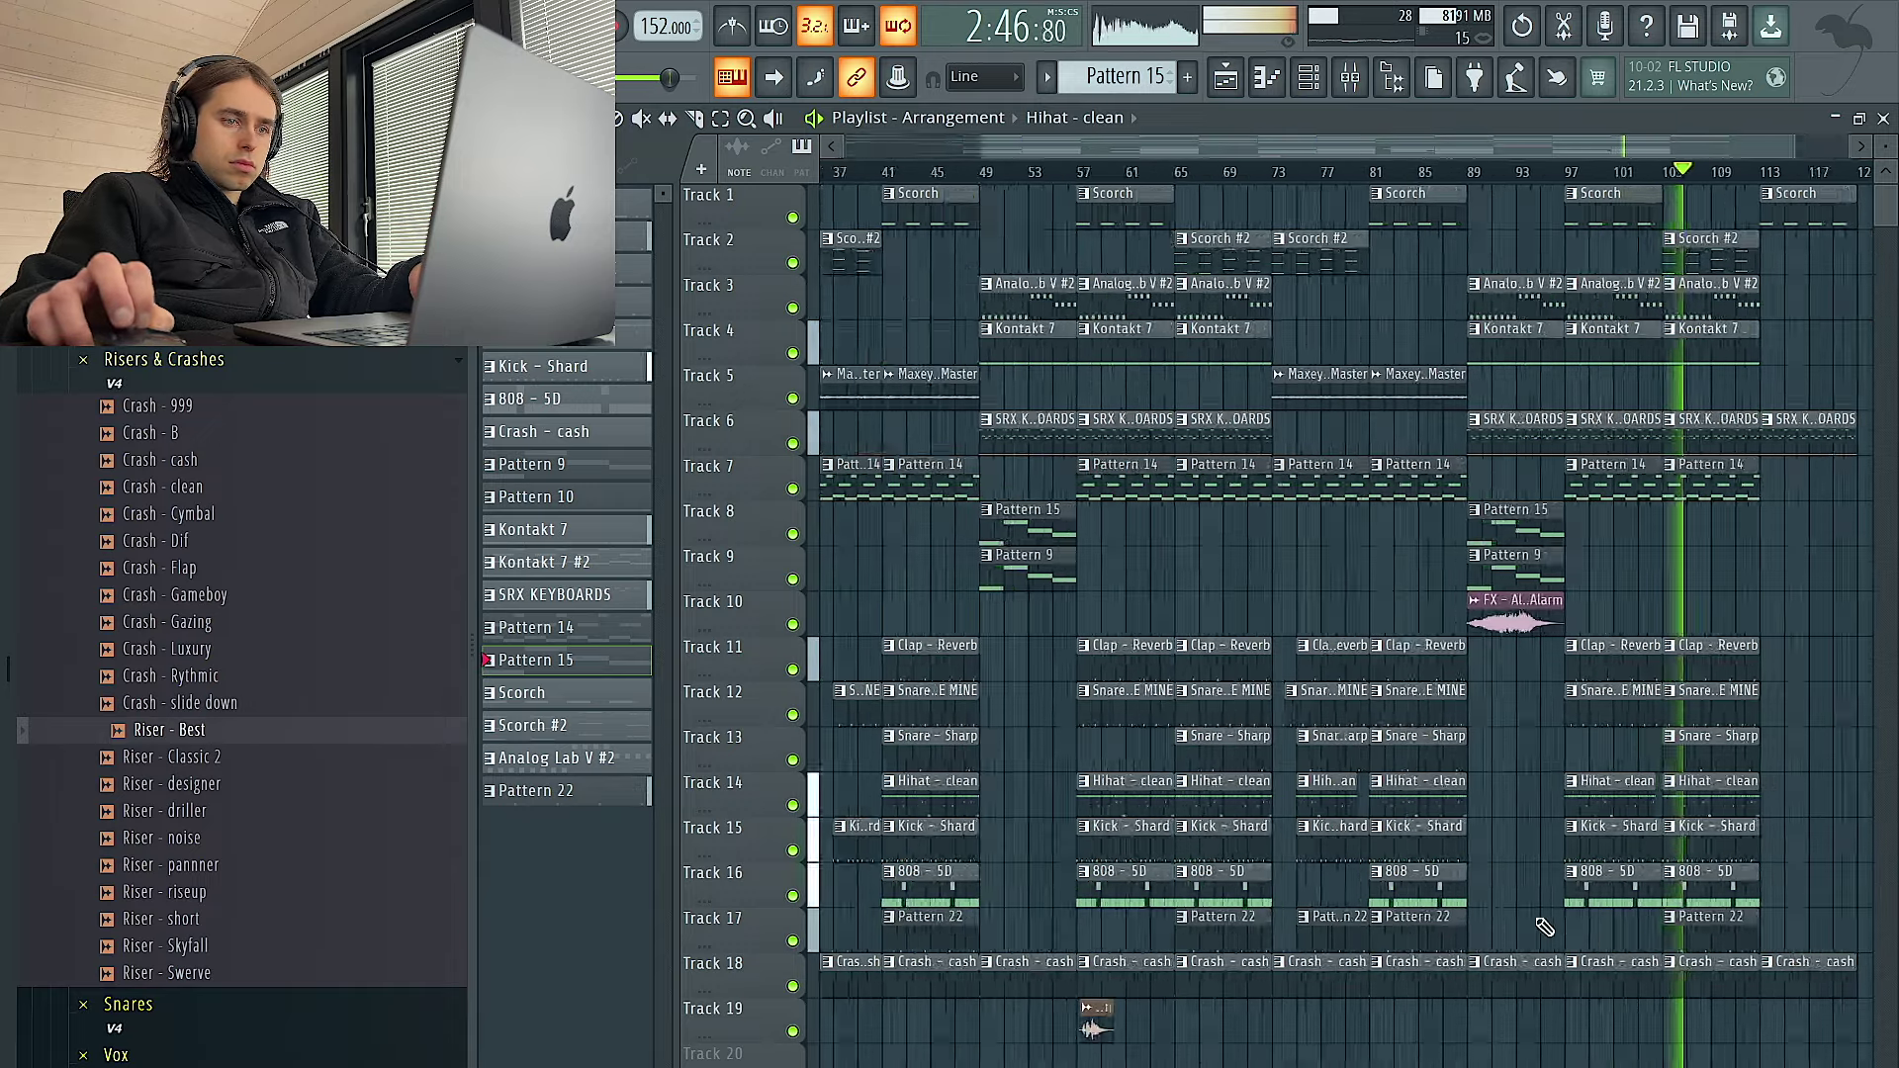
Shorten the Hihat - clean clips starting at bars 17 and 57 by about one bar at their ends
scroll(1028, 806, up, 3)
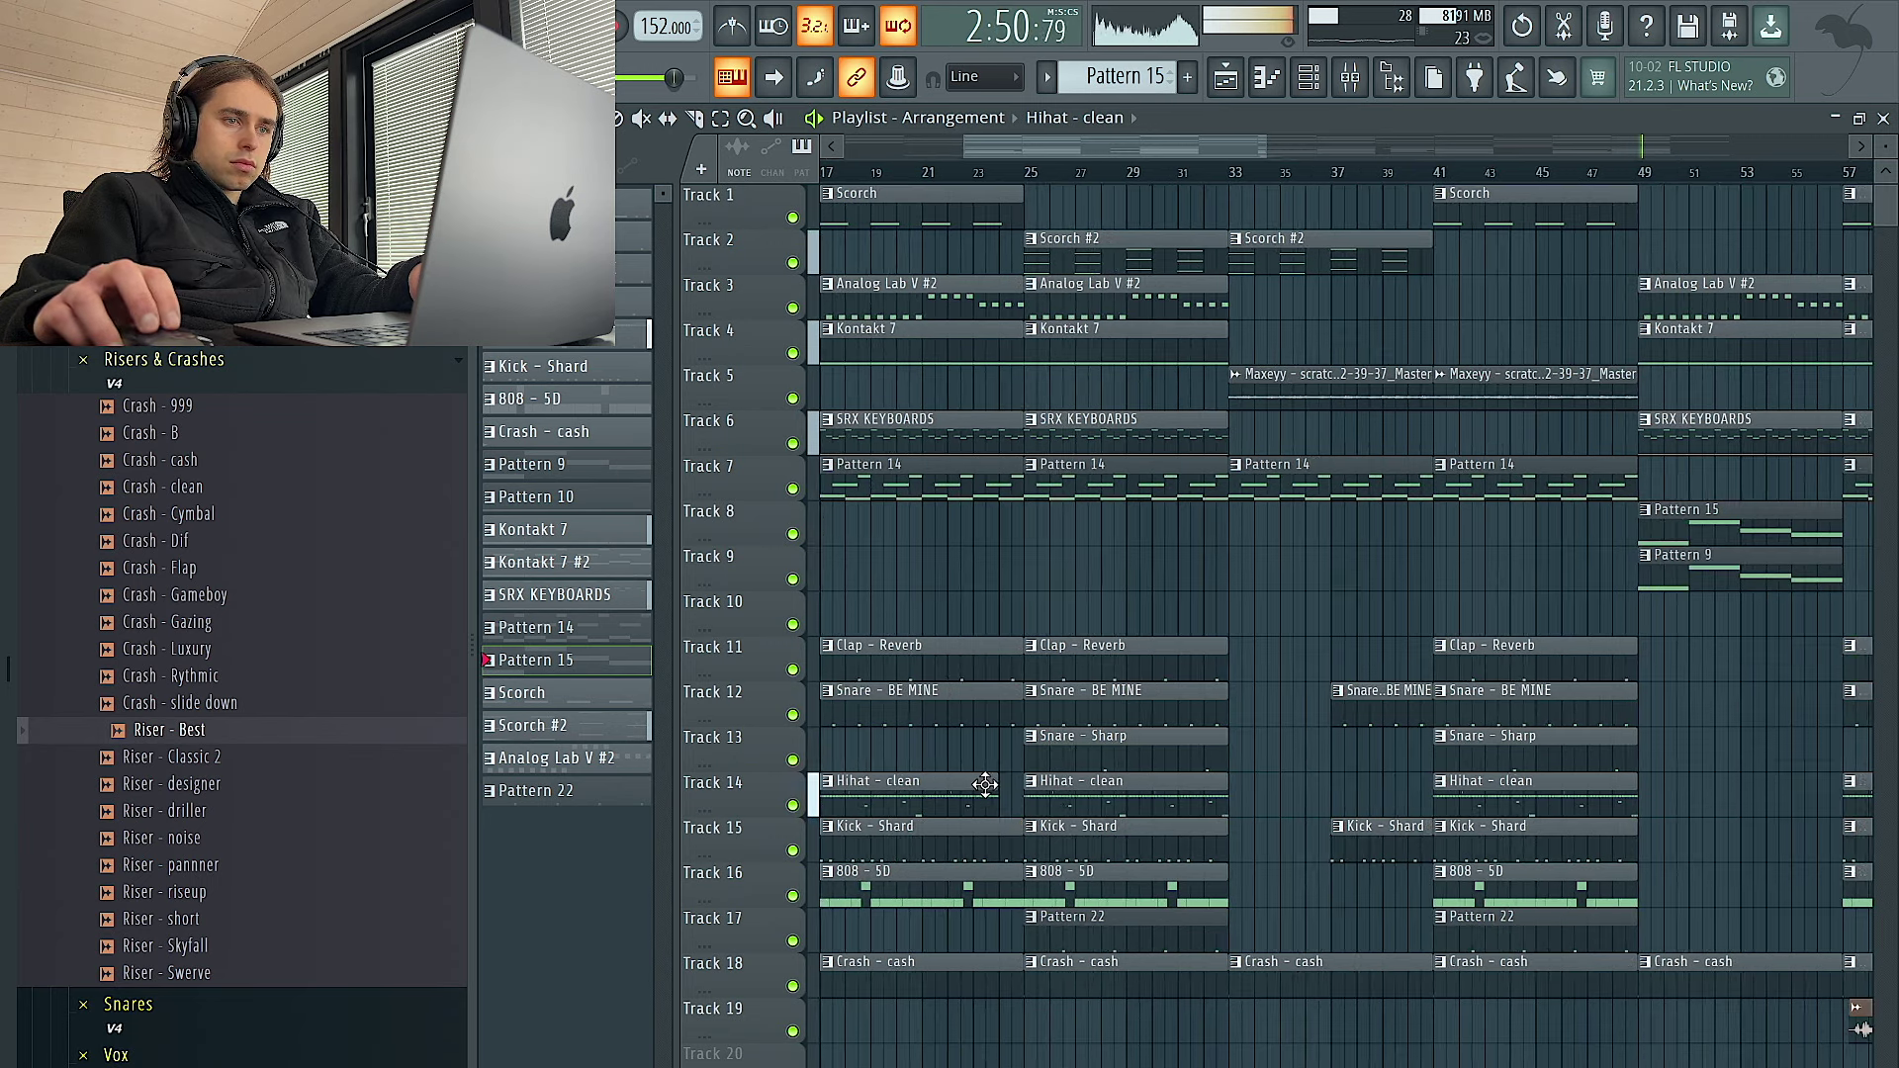
scroll(1070, 789, down, 3)
scroll(1425, 803, up, 3)
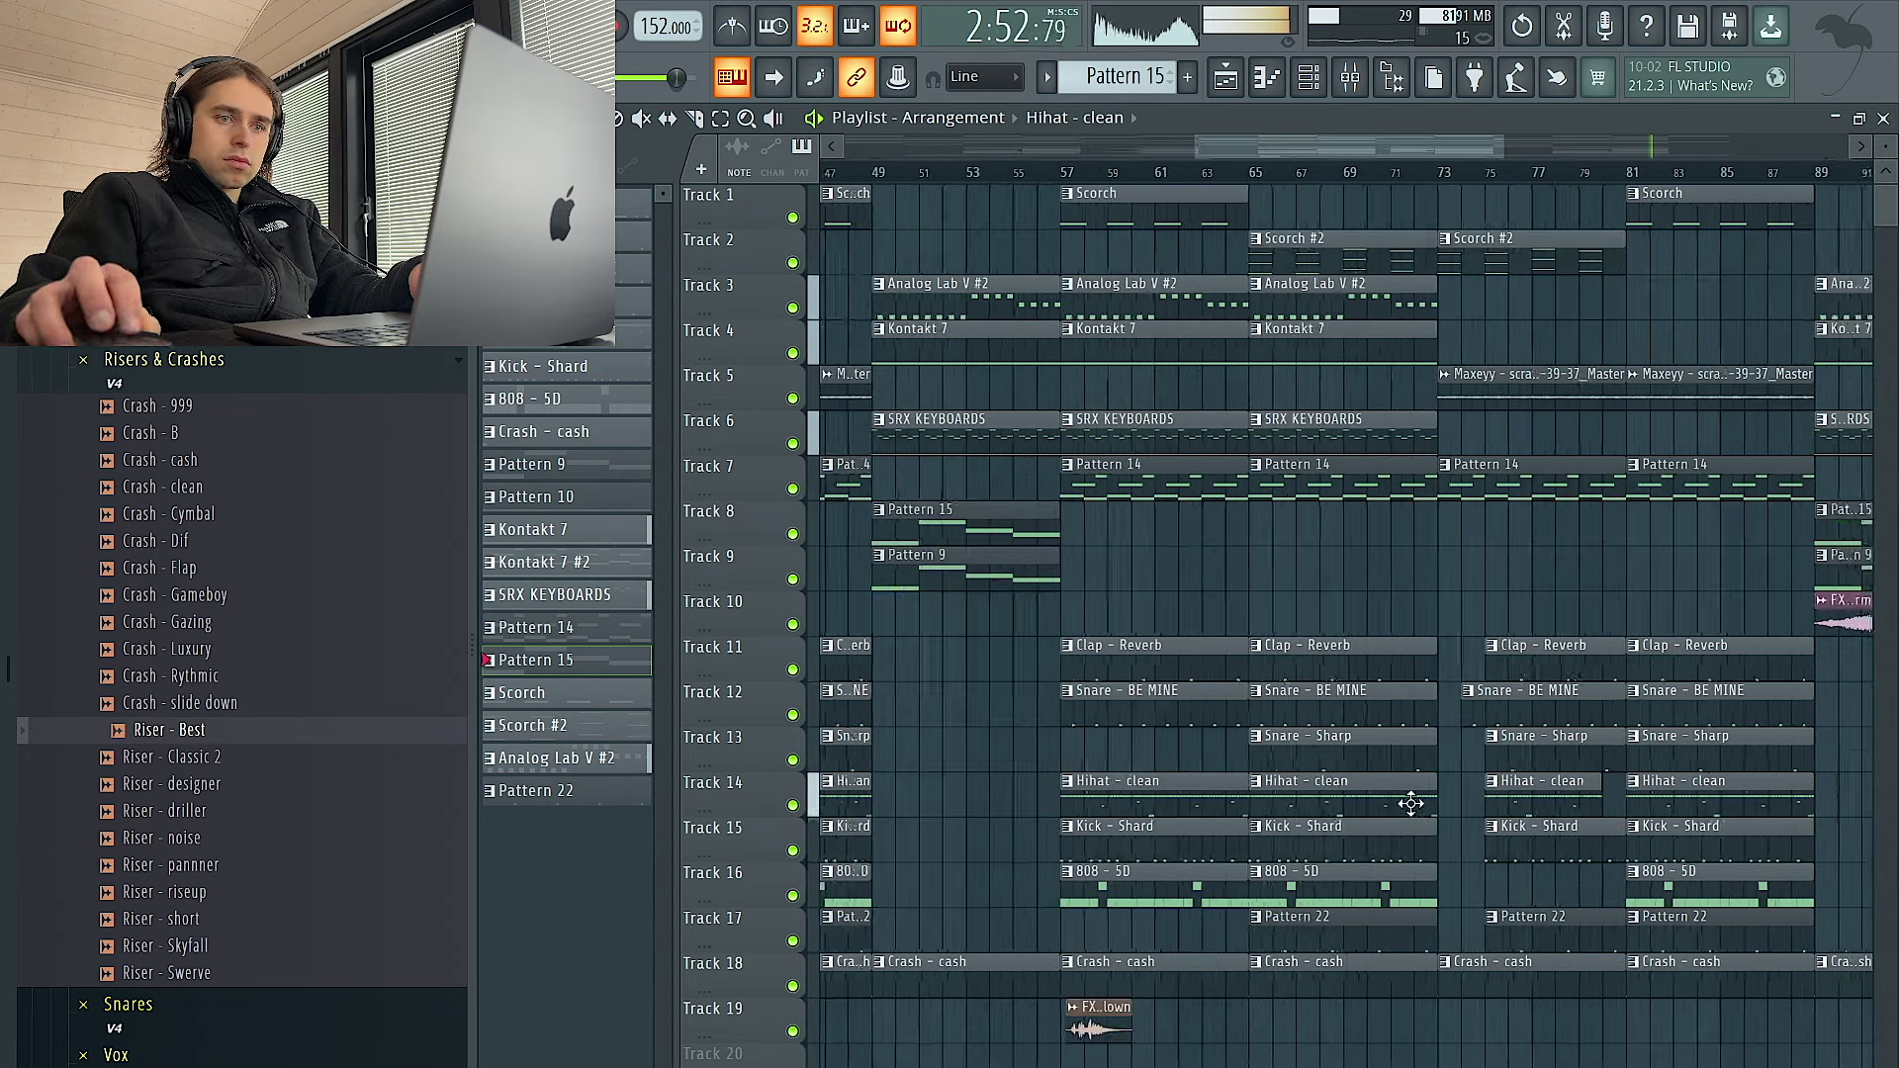
scroll(1236, 784, up, 2)
scroll(1218, 788, down, 5)
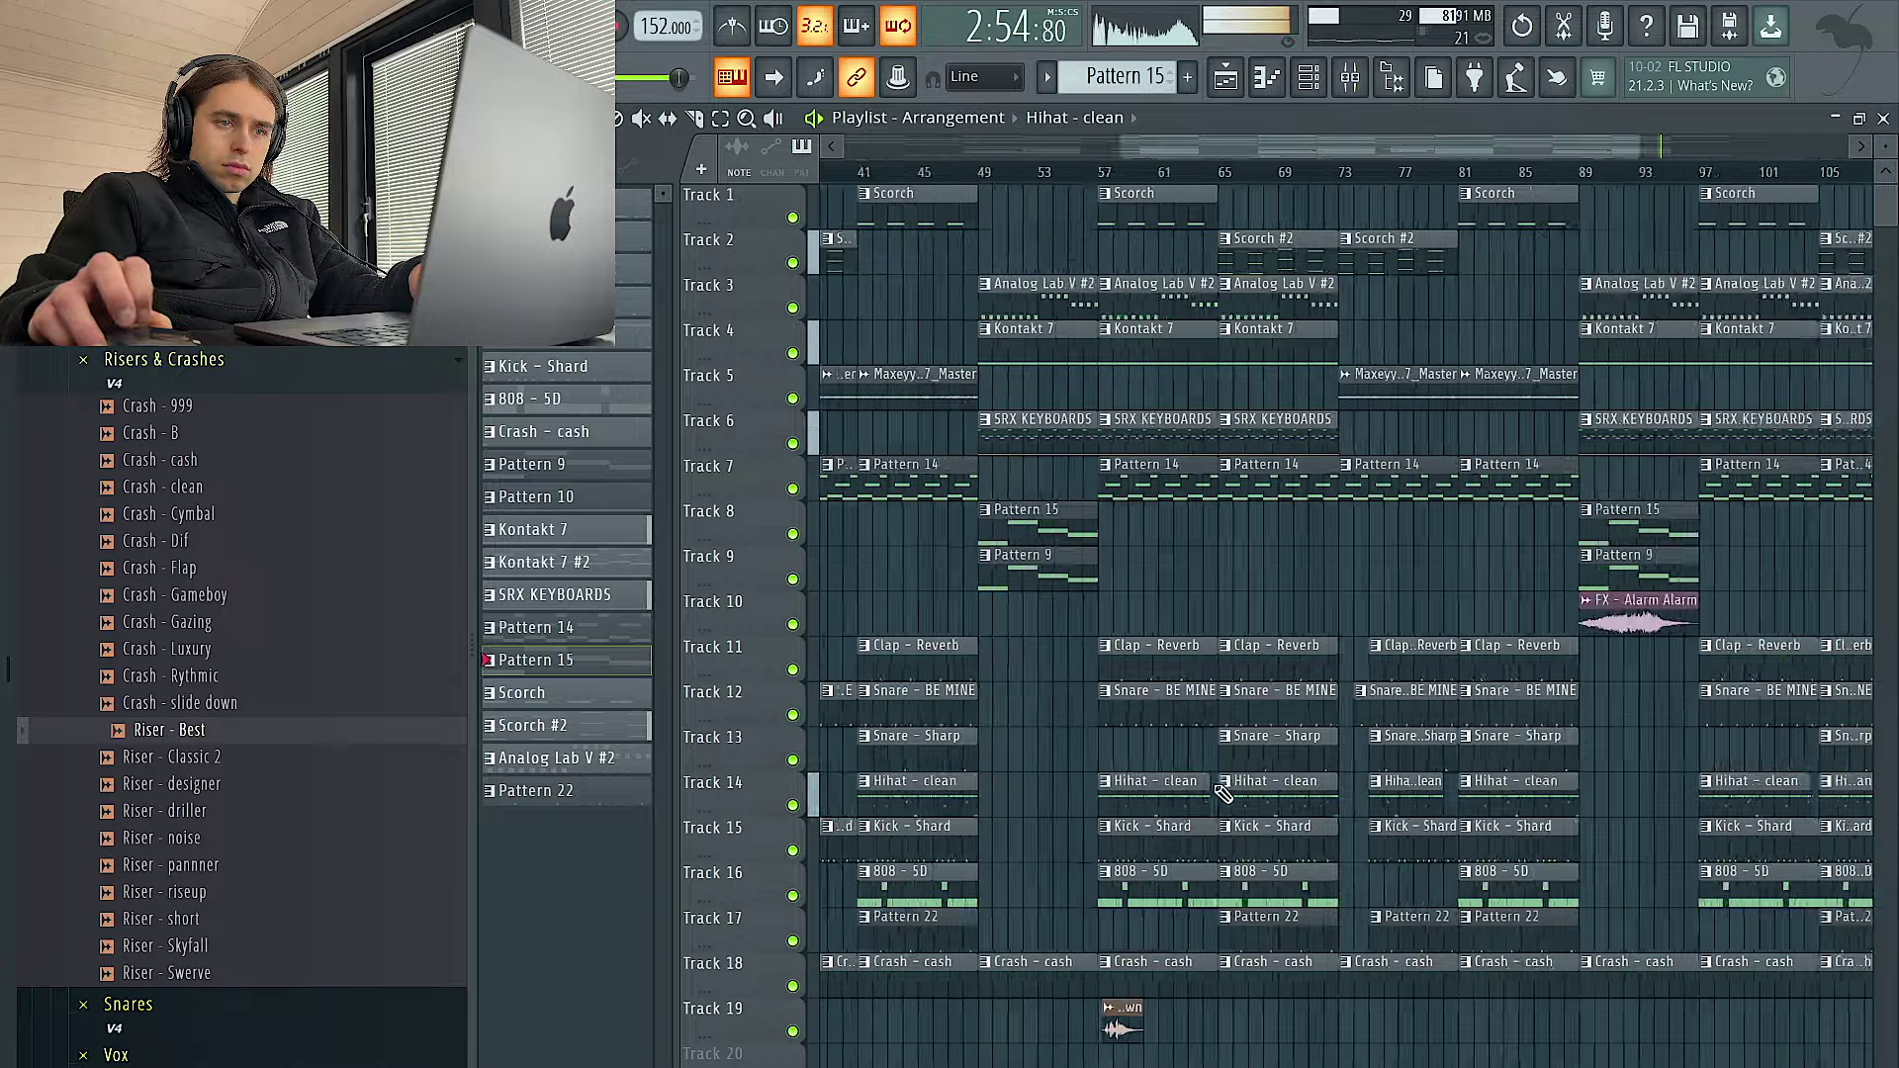
scroll(1790, 775, up, 2)
Duplicate the 808 - 5D clip from bar 105 so that the copy starts at bar 113 on Track 16
drag(1586, 876, 1545, 896)
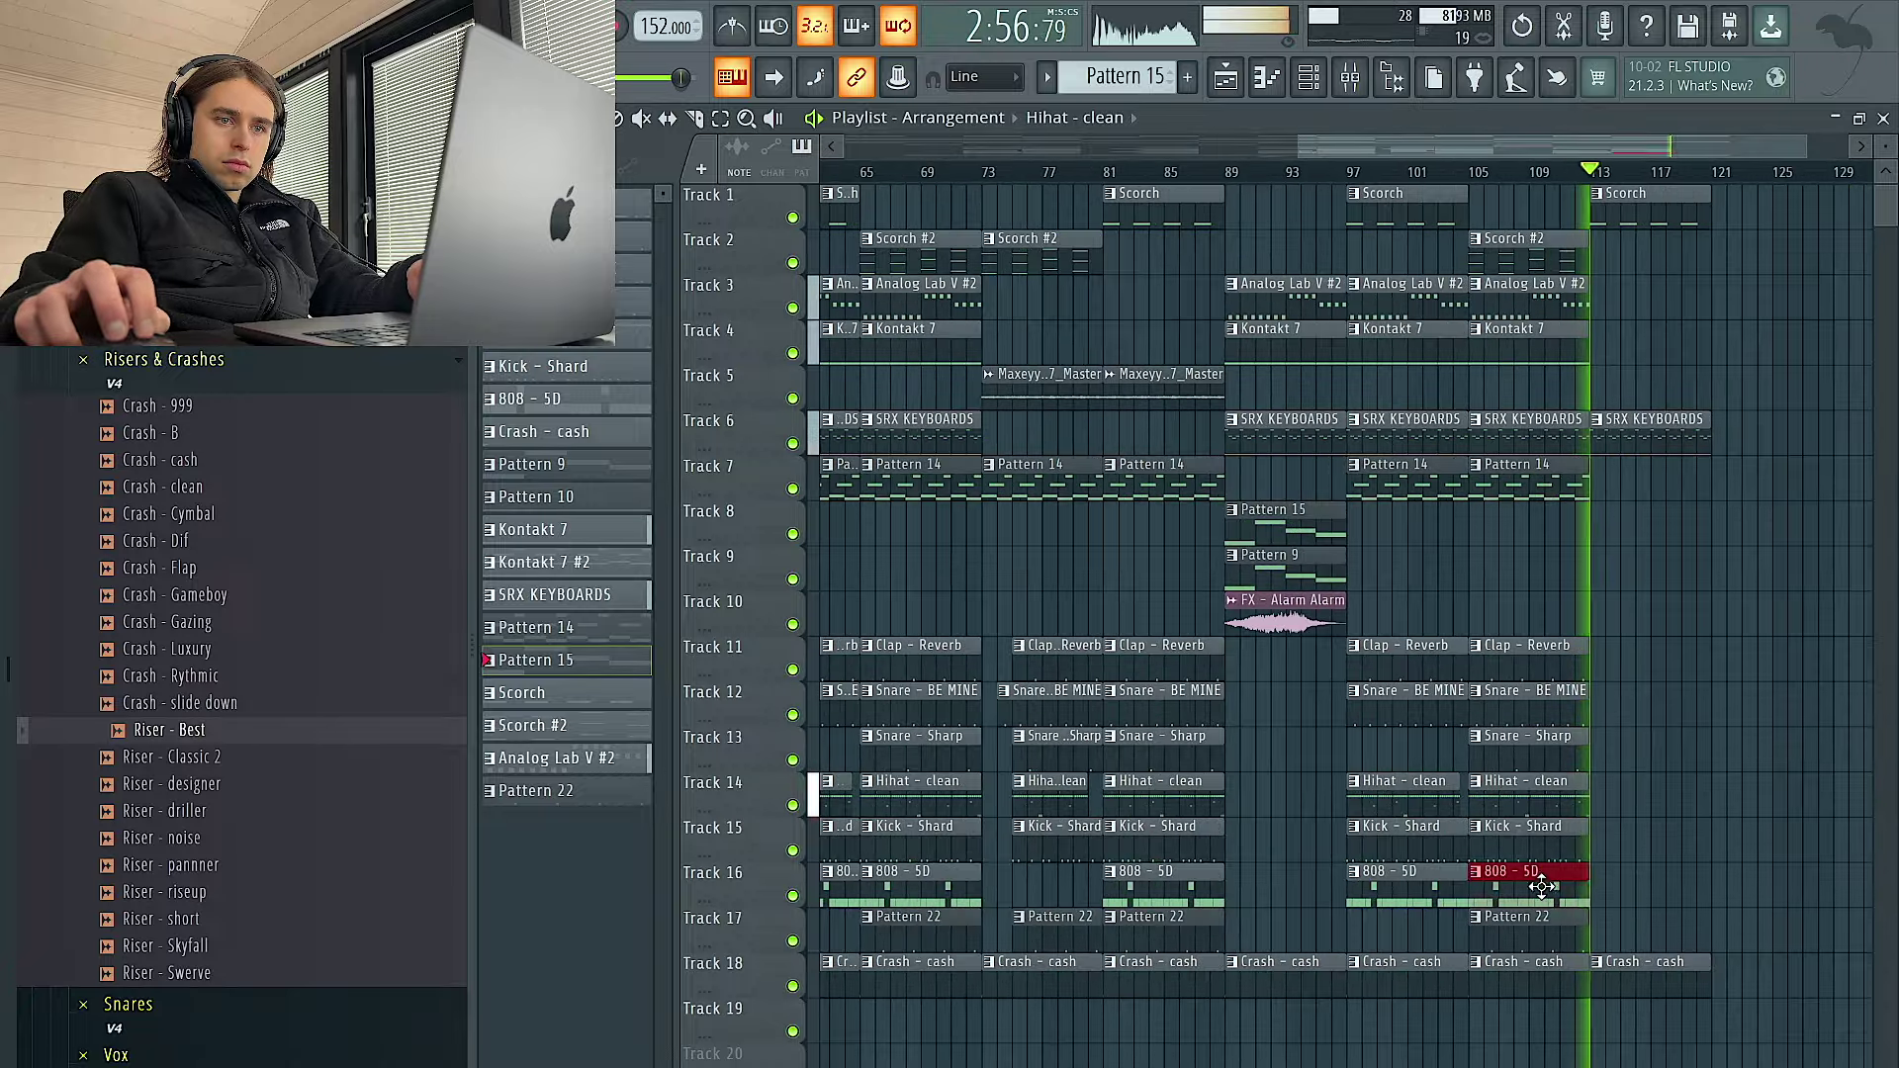
key(ctrl+b)
scroll(1735, 380, down, 1)
Select the time range from bar 113 to 121 and delete the Scorch clip there on Track 1
drag(1720, 174, 1628, 174)
click(1354, 83)
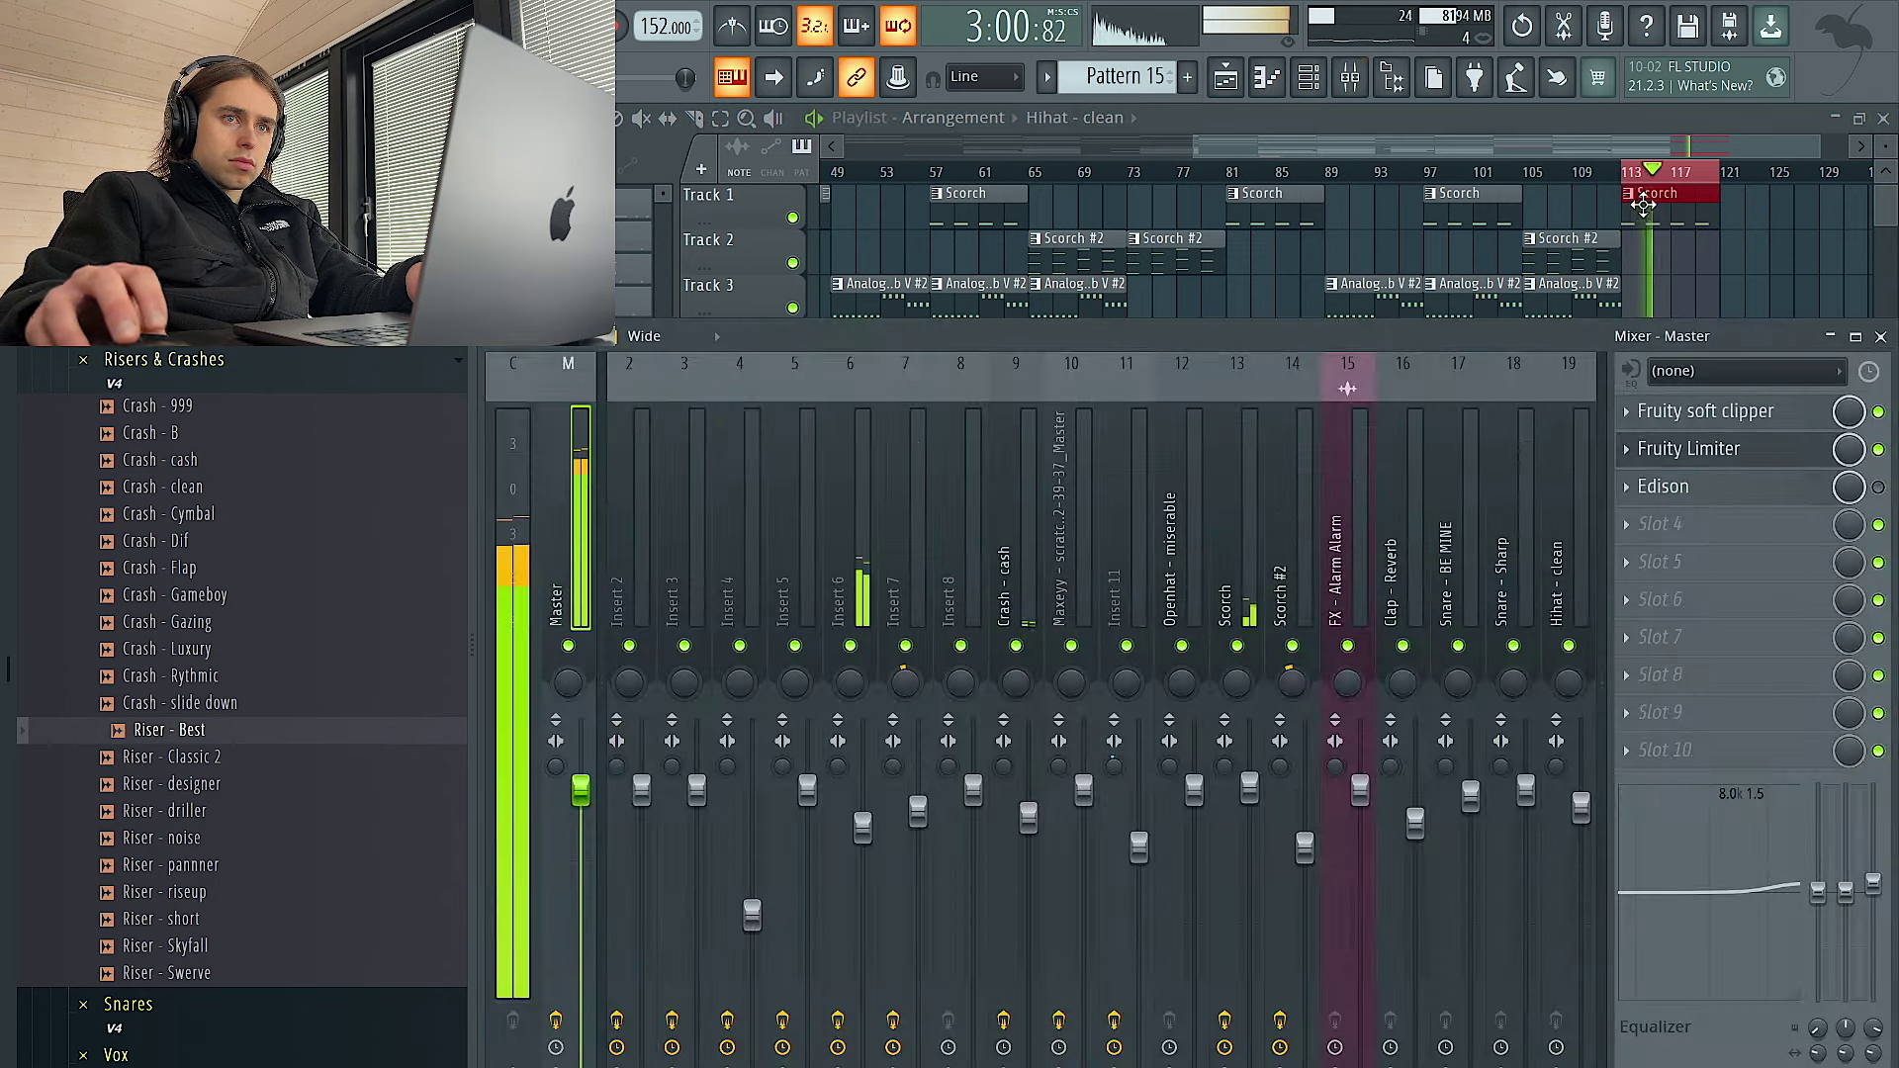
right_click(1655, 210)
Create a master volume automation clip over bars 113 to 121 and lower its end point to fade out the outro
click(1350, 78)
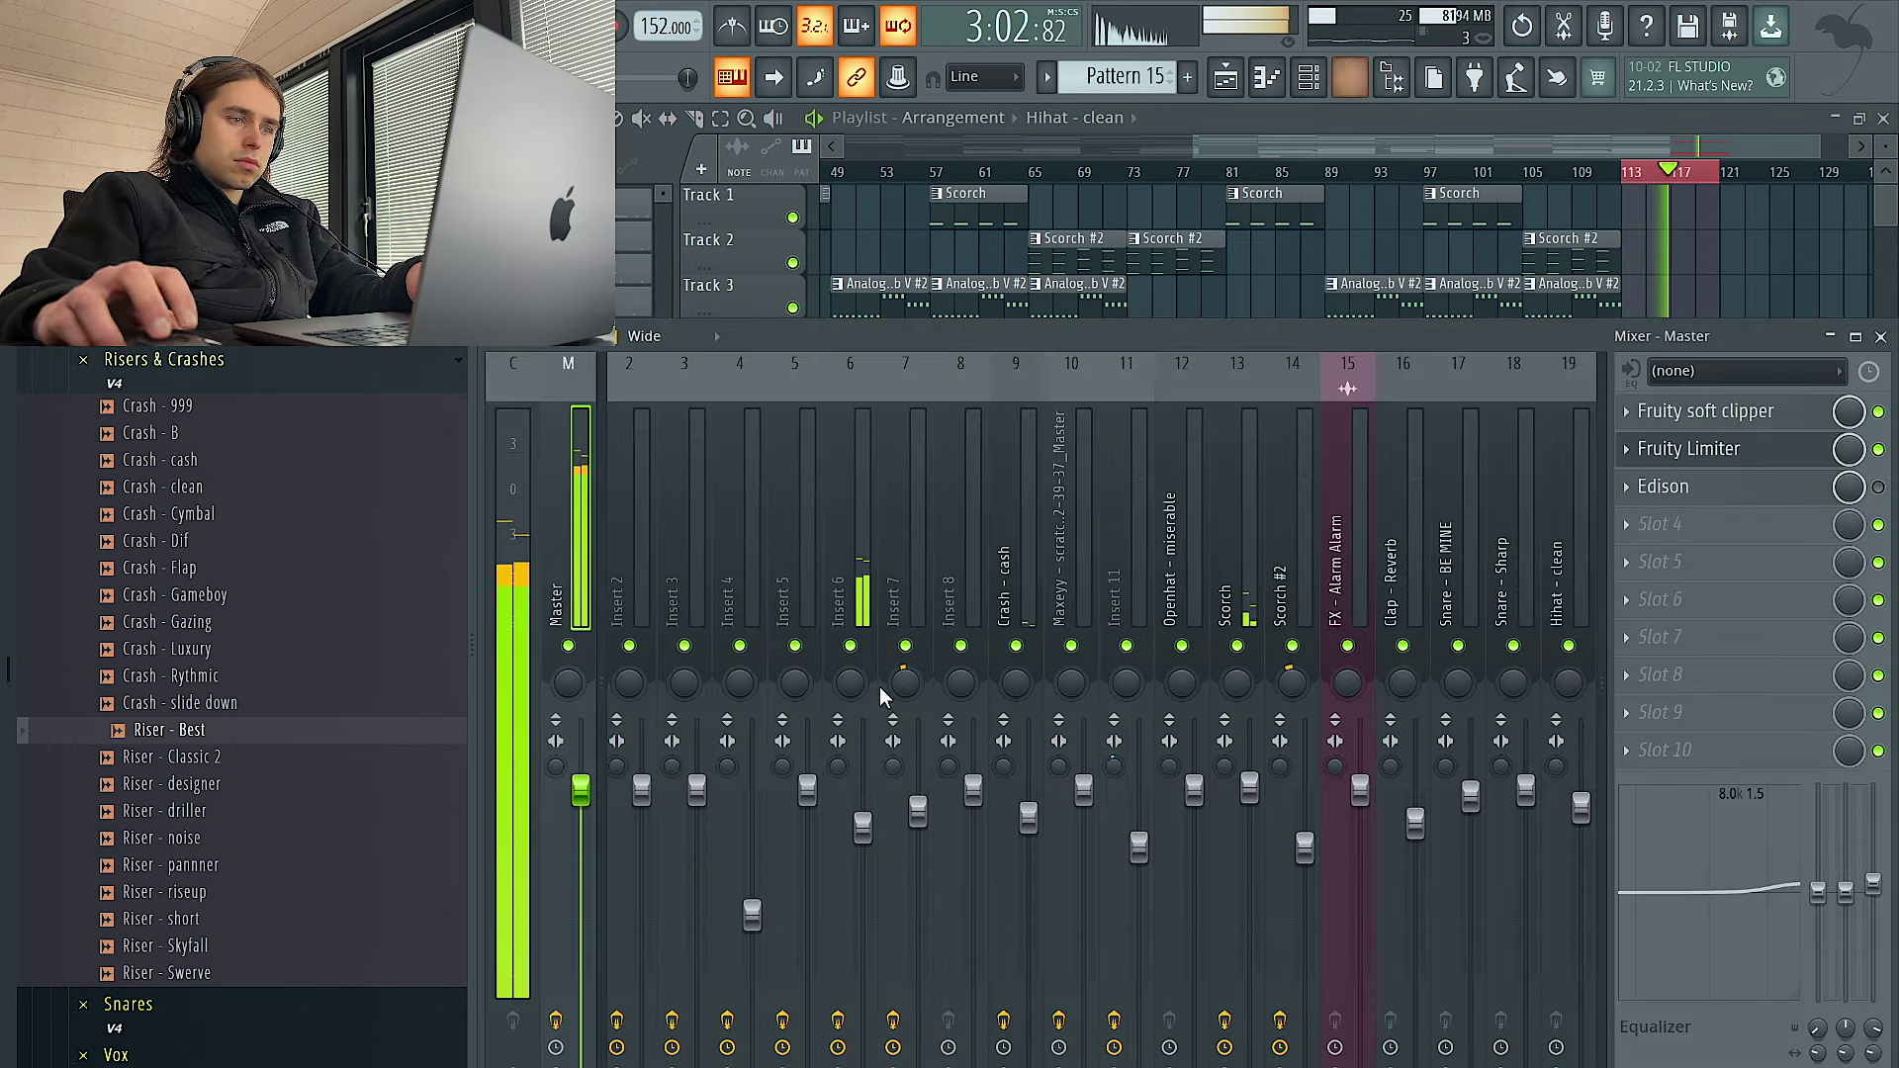
right_click(582, 791)
click(652, 951)
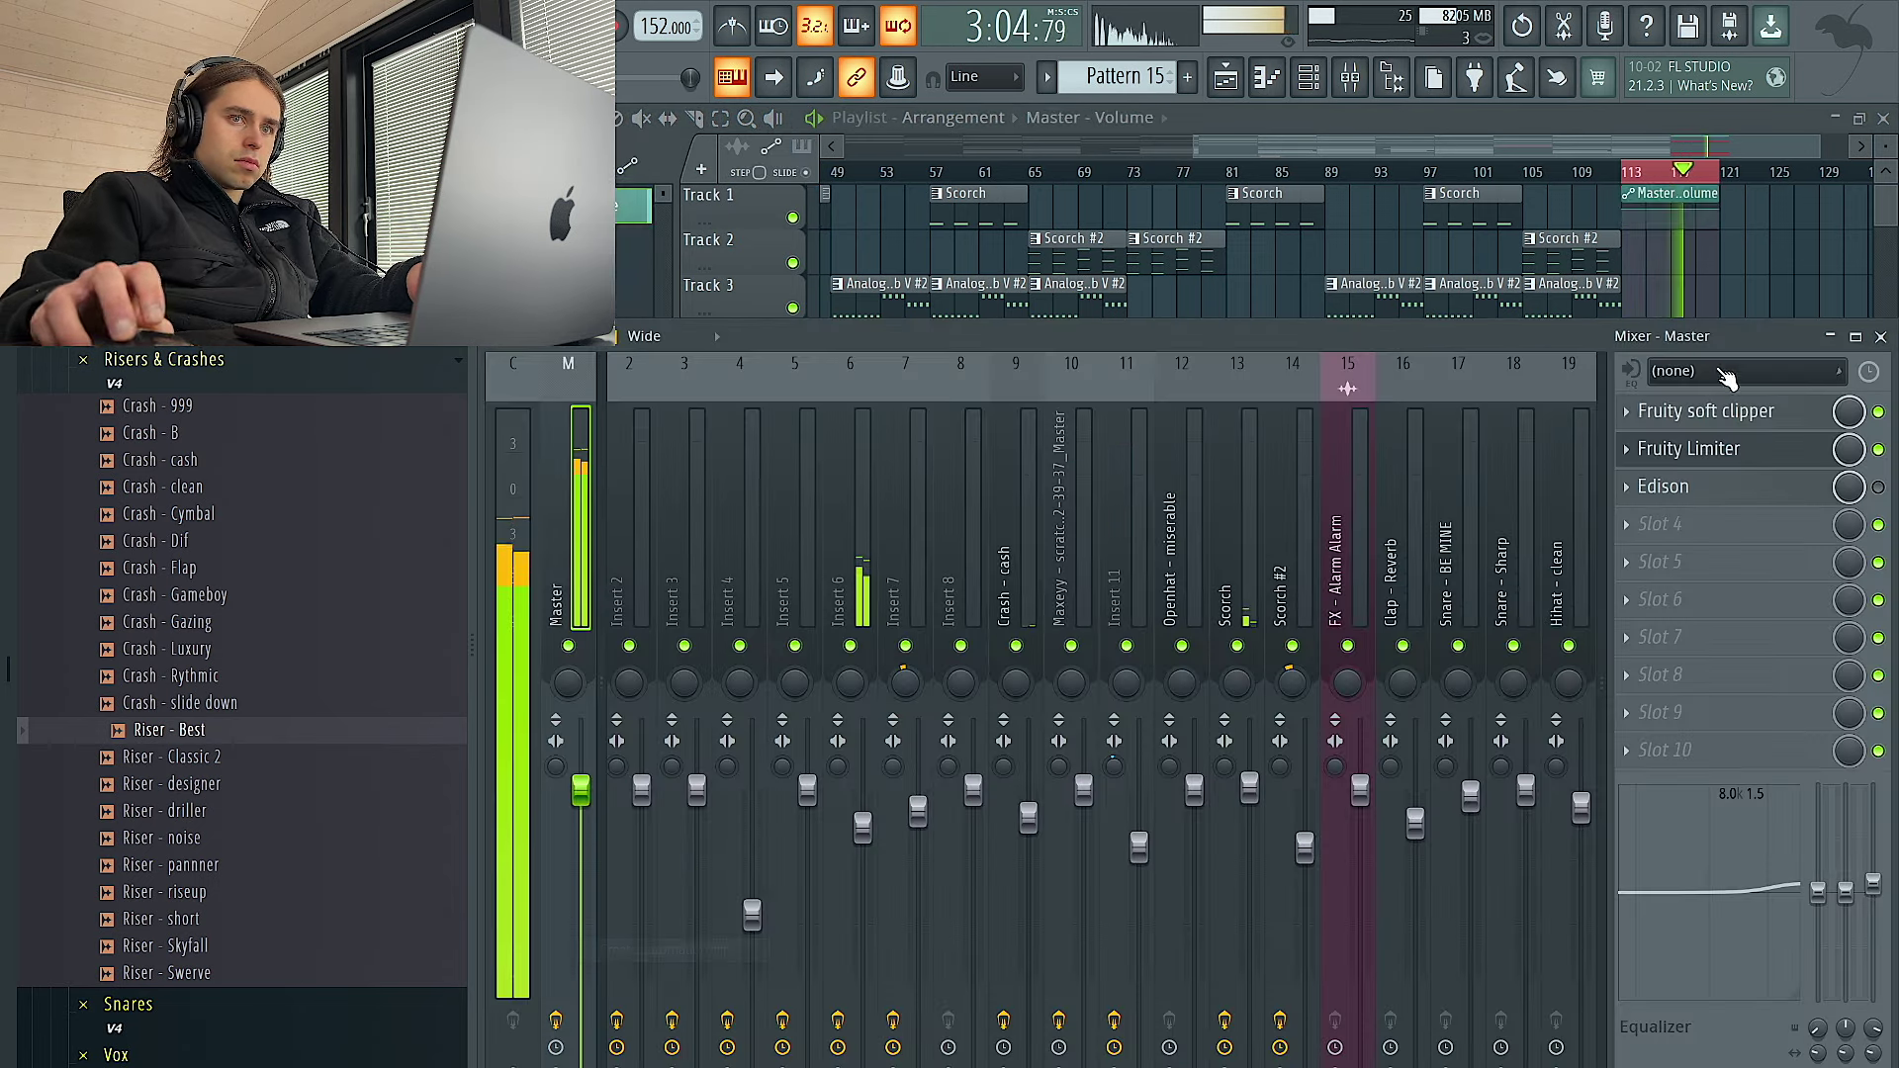
drag(1719, 210, 1726, 234)
scroll(1850, 467, down, 2)
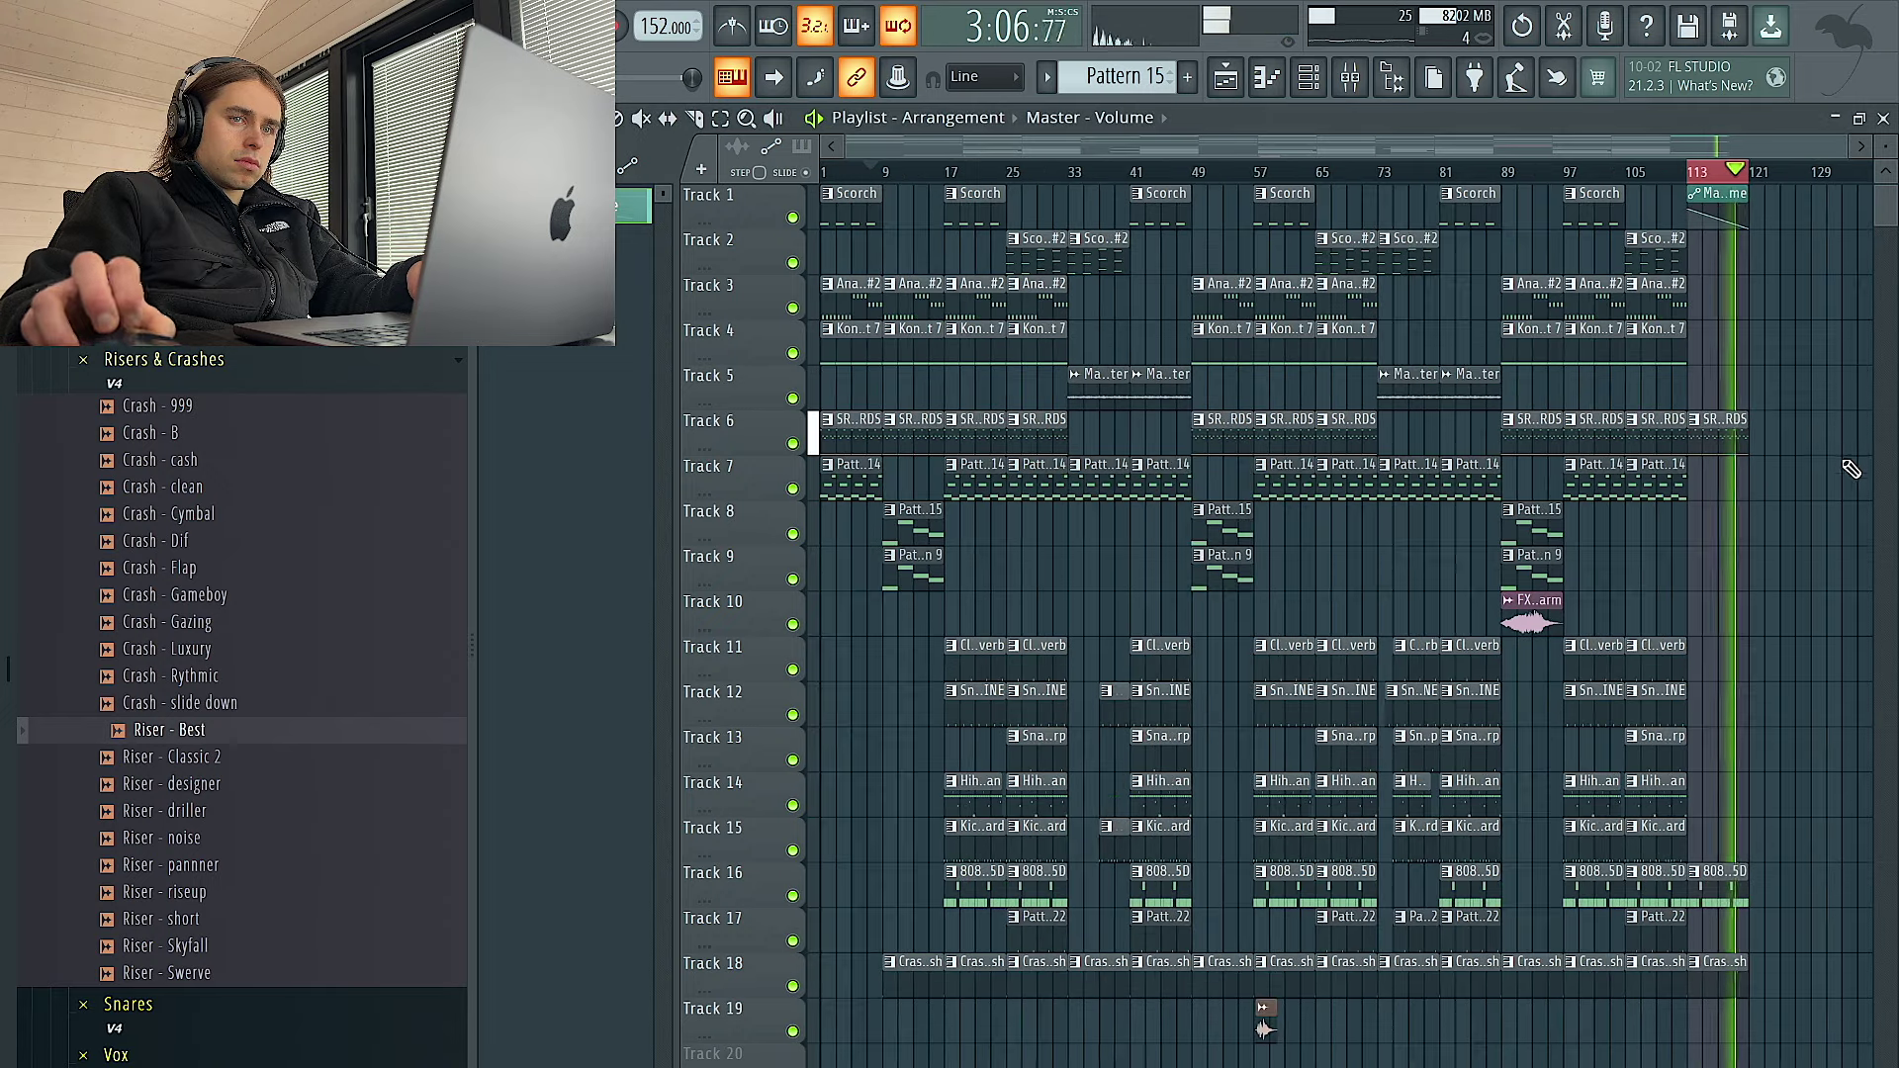